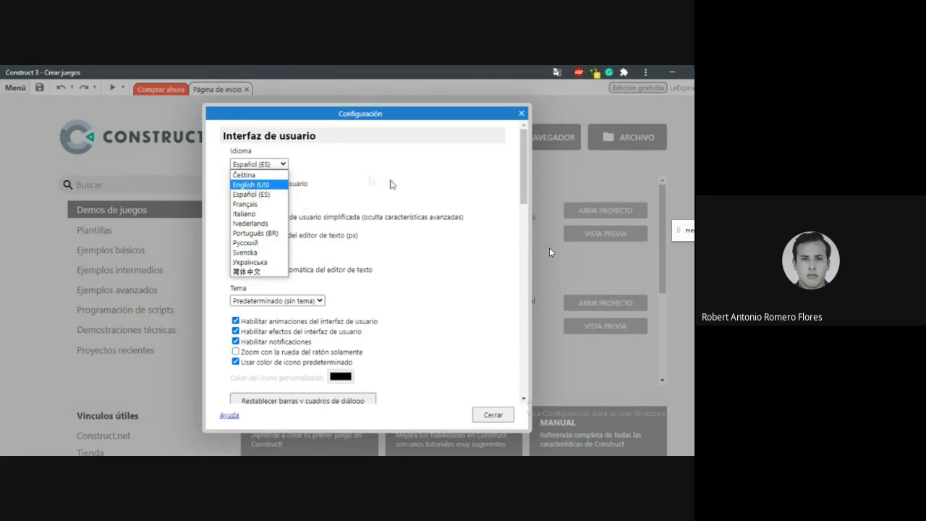
- Keep Español (ES) as the language, close Configuración, and start a new Construct 3 project
click(469, 192)
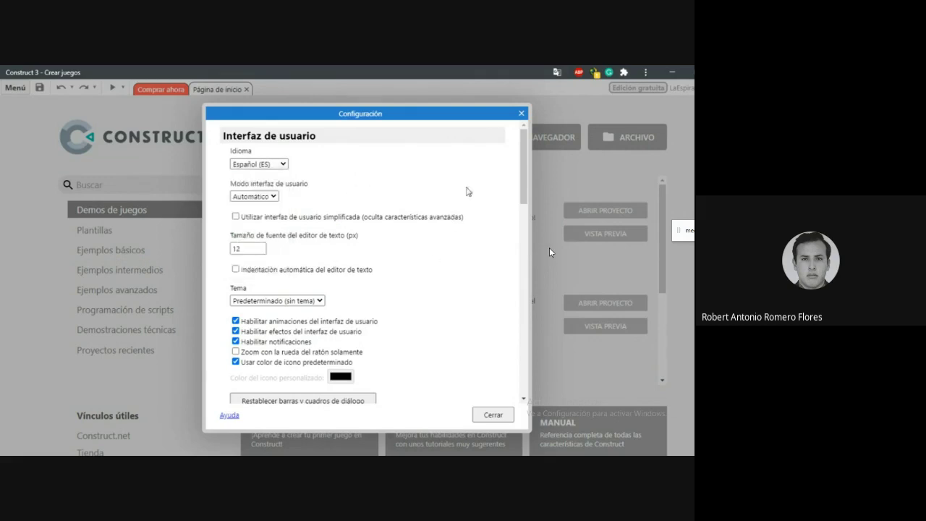
click(493, 415)
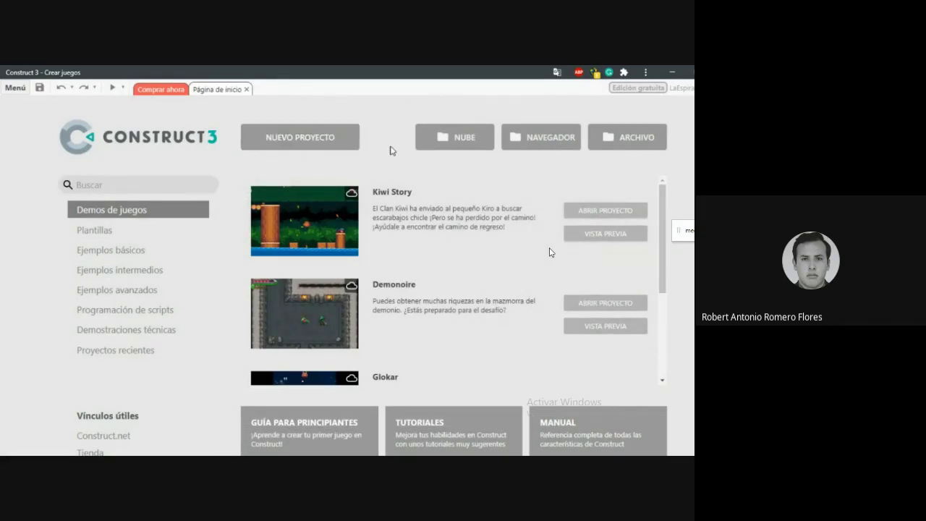
click(323, 143)
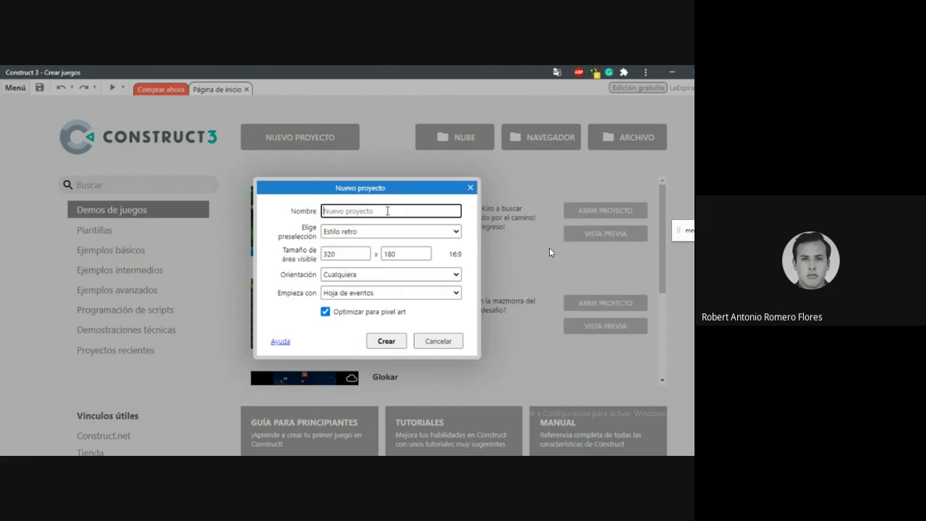
- Name the project 'Prueba Youtube SUSCRIBETE' and keep the Estilo retro preset
text(O)
key(BackSpace)
text(Prueba Youtube SUSCRI)
text(BETE)
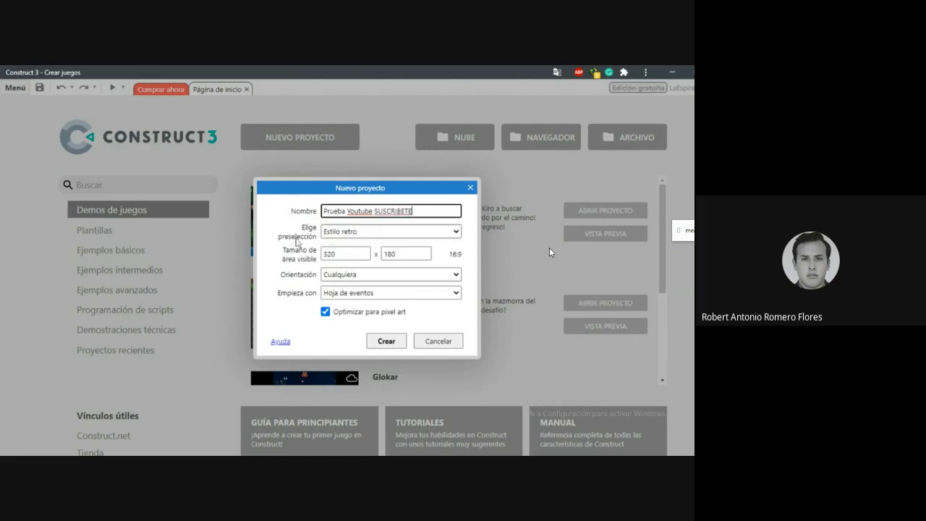
click(361, 232)
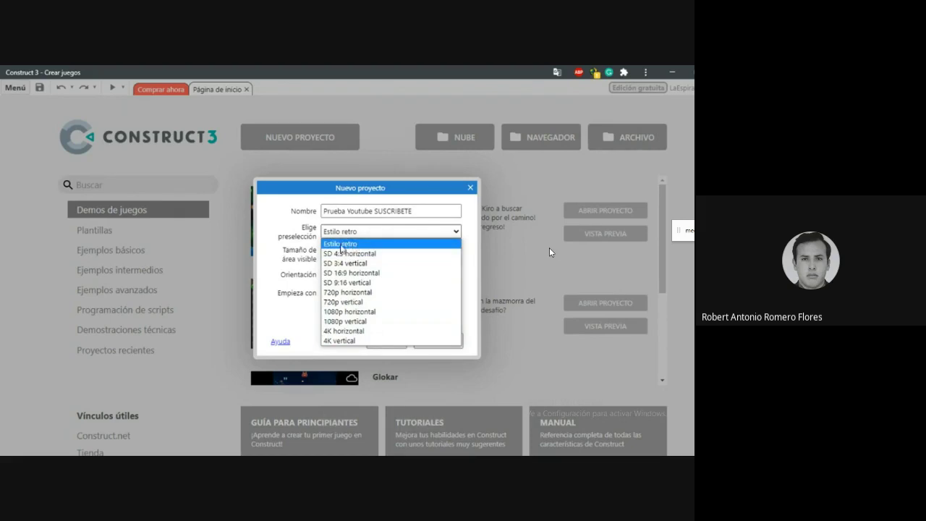
click(341, 246)
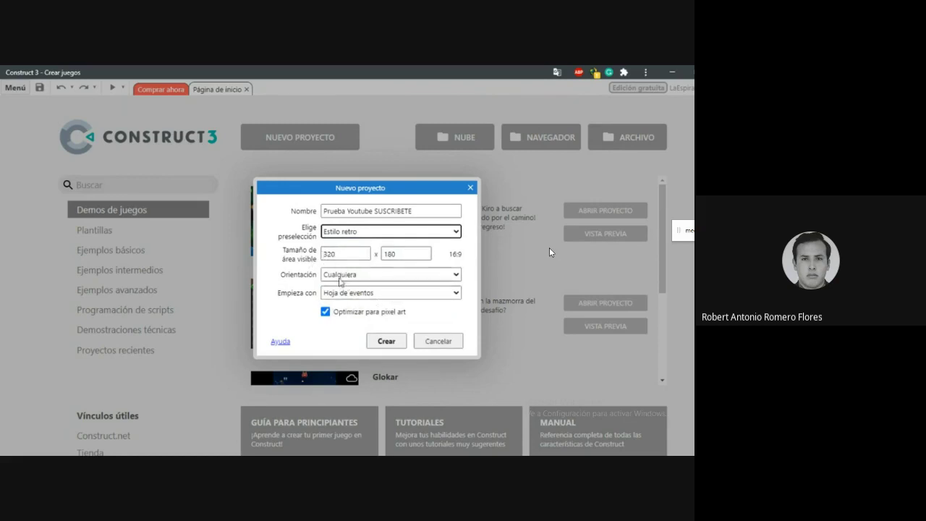
- Keep orientation Cualquiera, toggle pixel-art optimisation, start with Hoja de eventos, and create the project
click(363, 275)
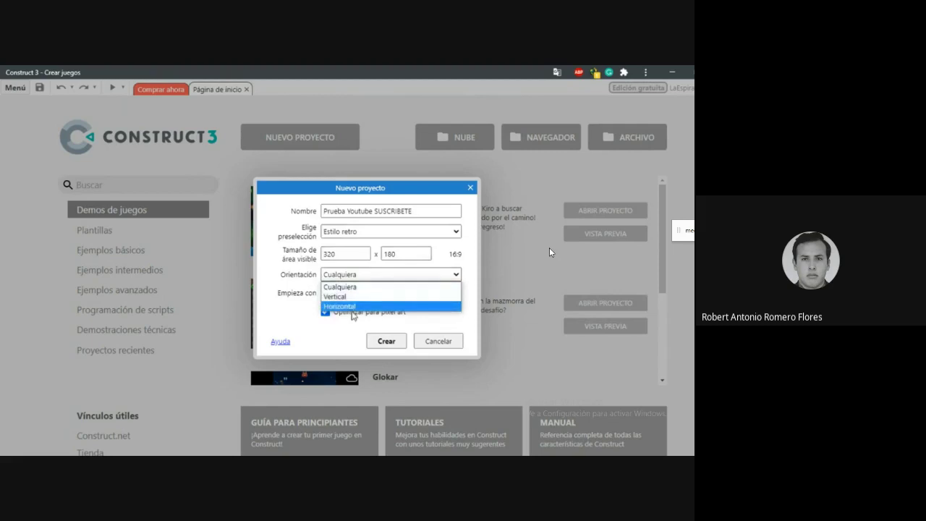
click(355, 287)
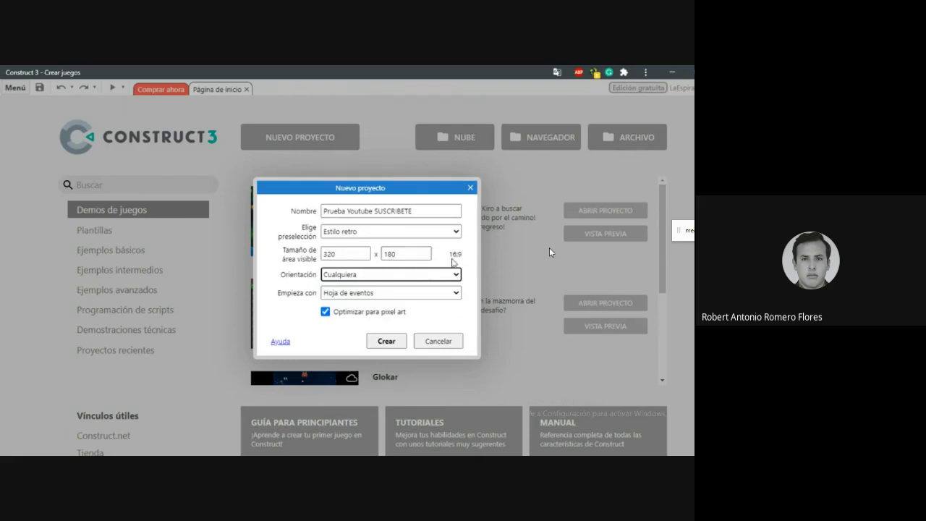
click(326, 312)
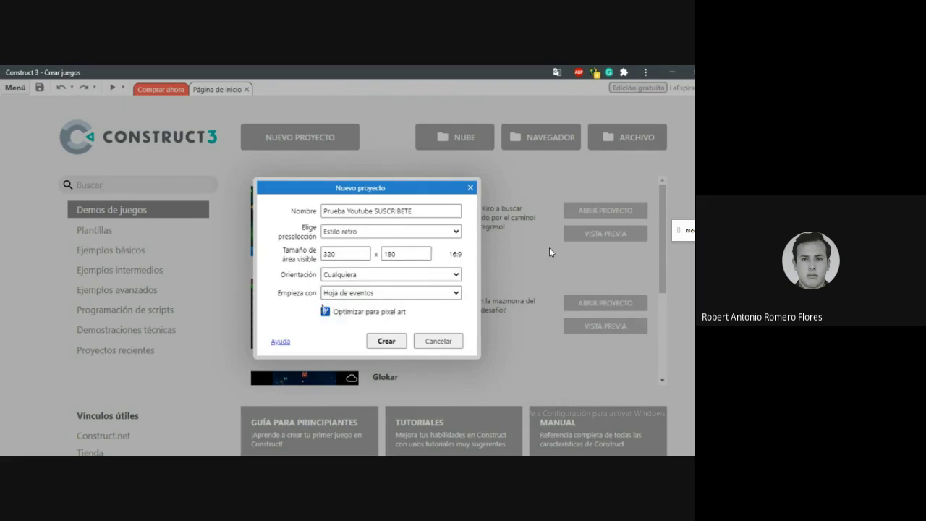
click(400, 296)
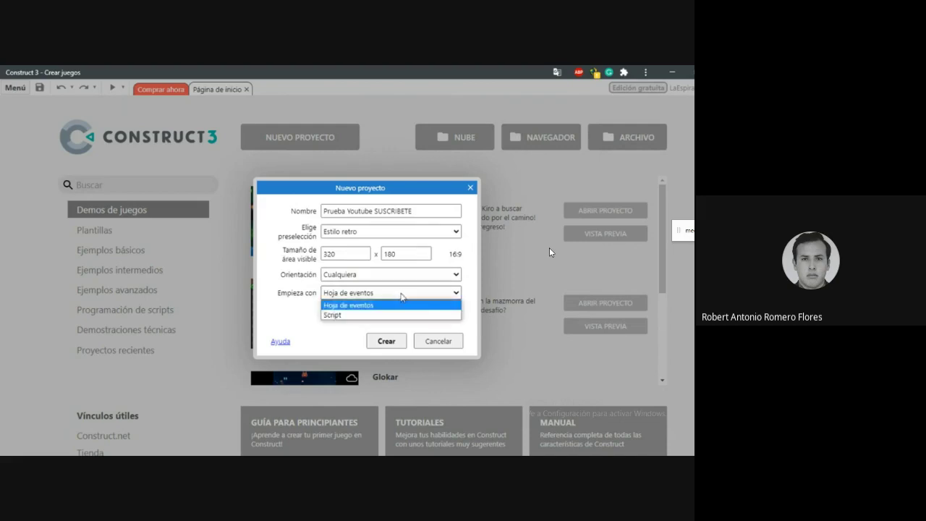
click(352, 307)
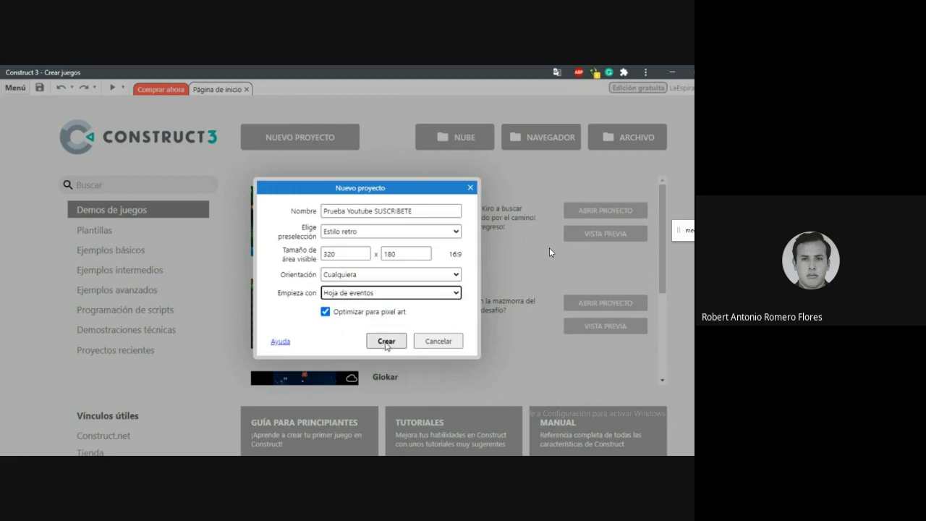
click(386, 343)
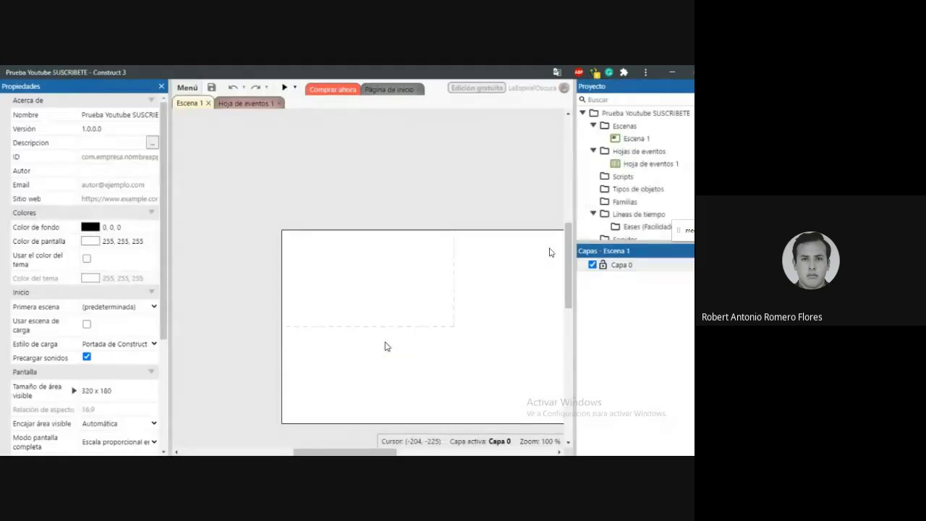
- Skip the tutorial ahead on the progress bar through 4:40, 5:23 and 5:56
drag(372, 368, 302, 297)
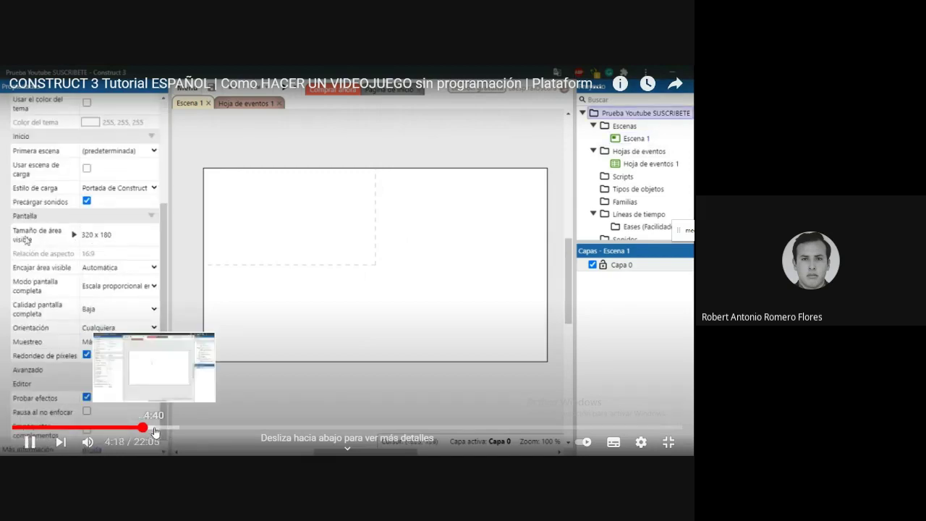
click(154, 429)
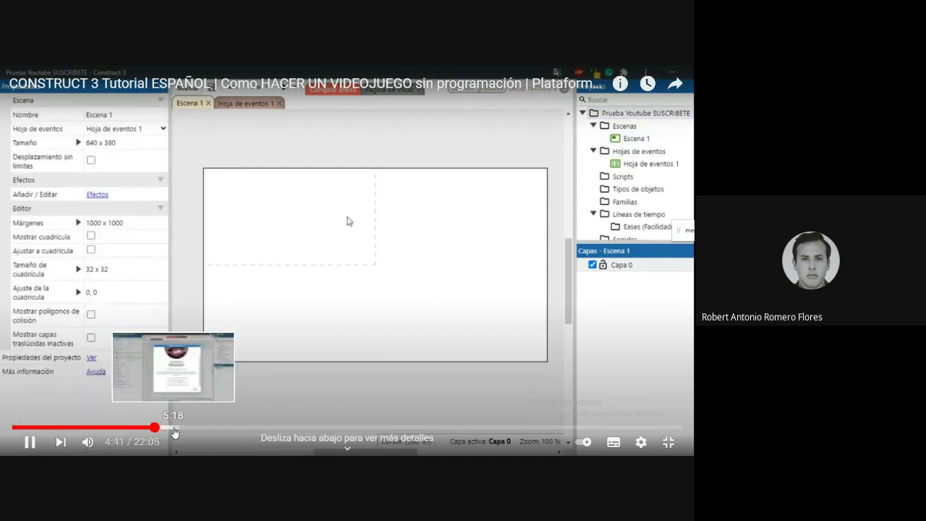
click(177, 428)
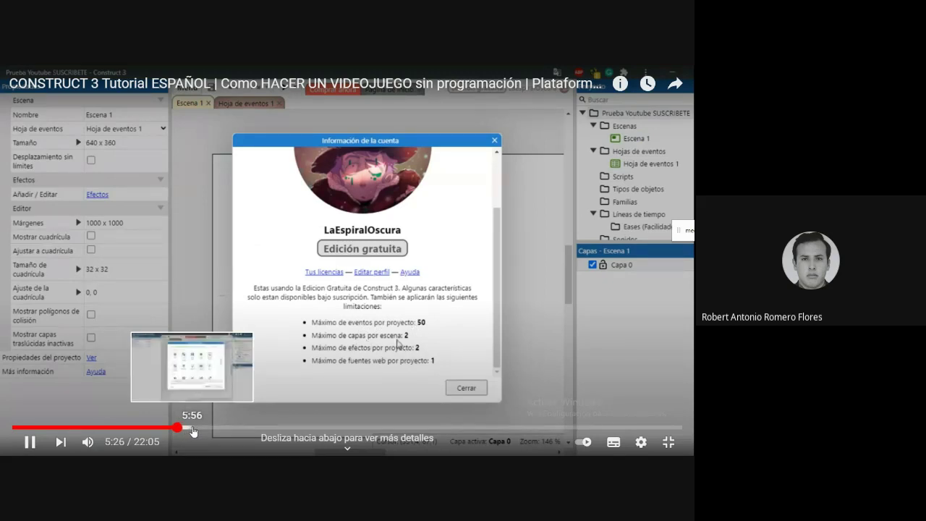
click(192, 429)
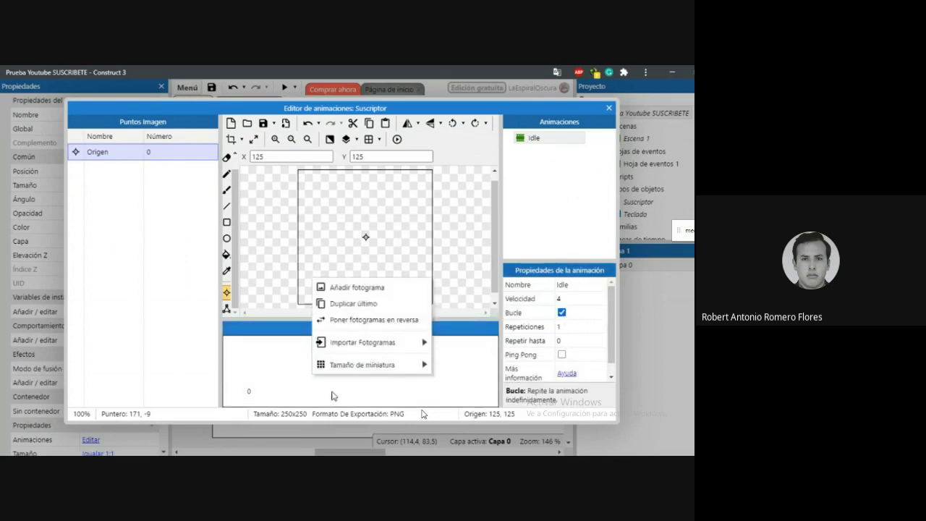
- Import PlayerIDLE.png via Importar Fotogramas > Desde tira as the Idle animation frames
right_click(284, 390)
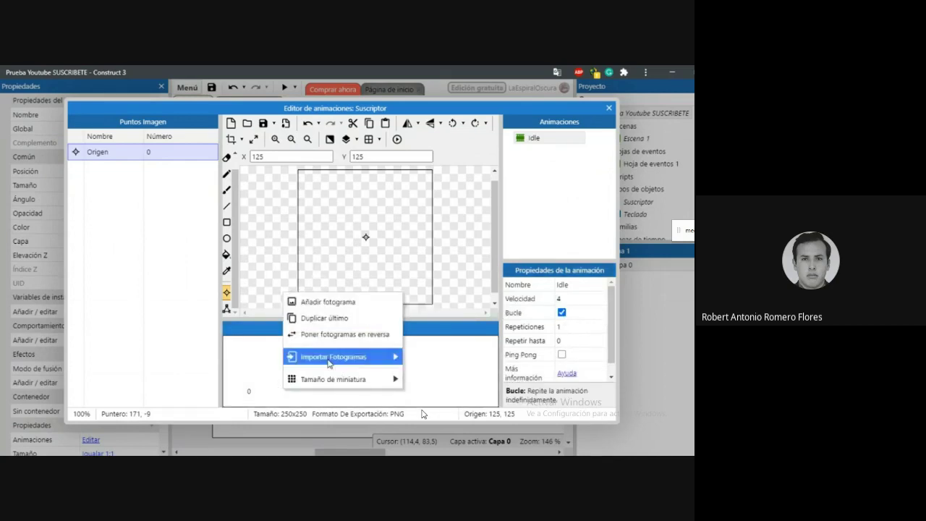
mouse_move(331, 362)
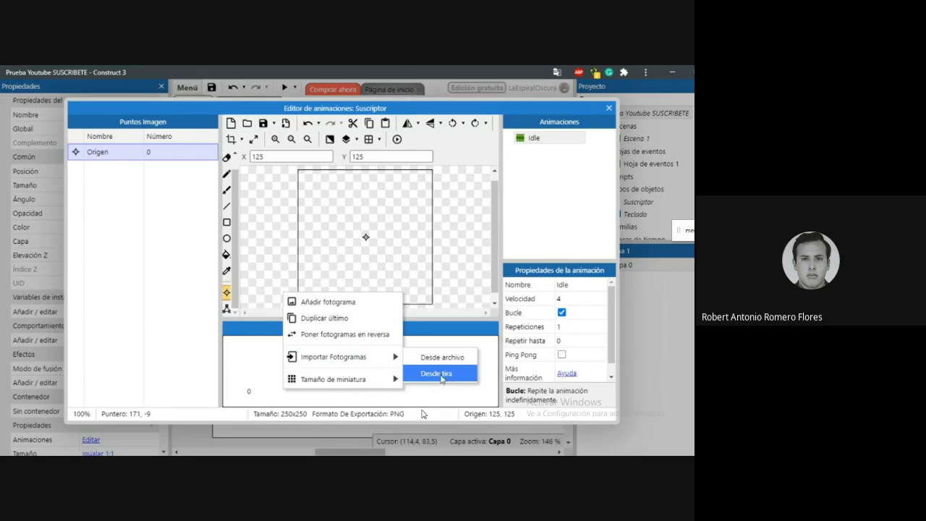
click(441, 376)
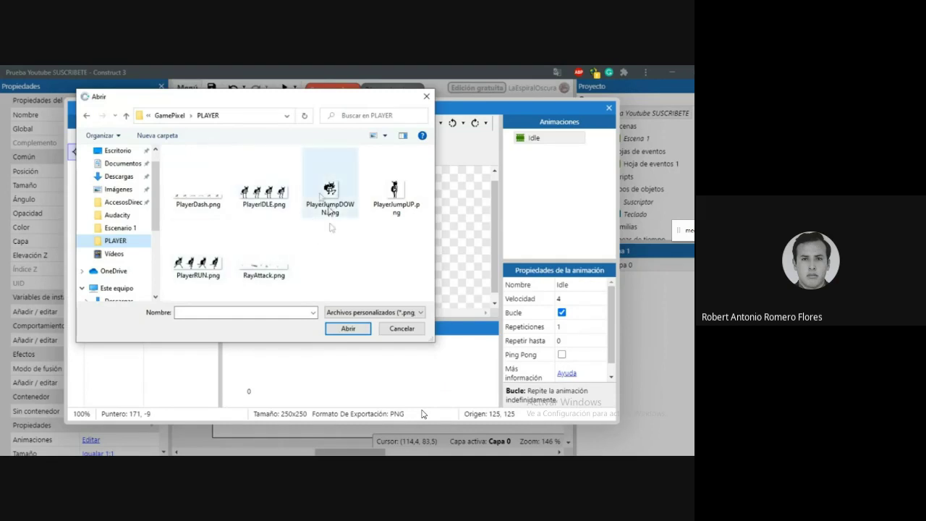
click(272, 201)
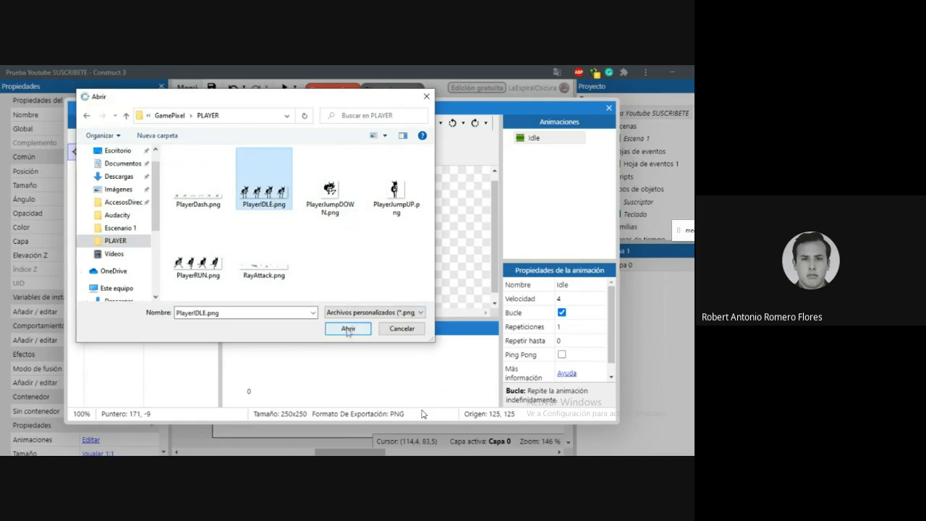
click(349, 330)
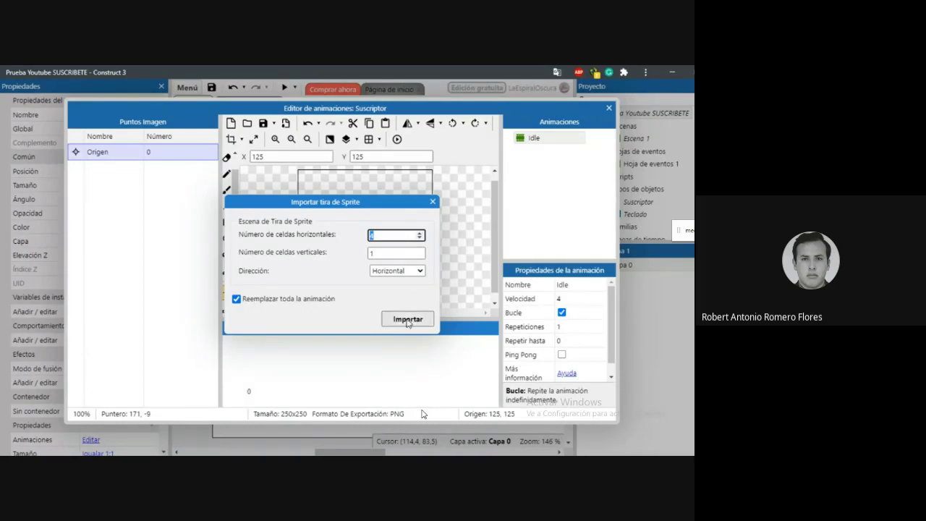
click(402, 322)
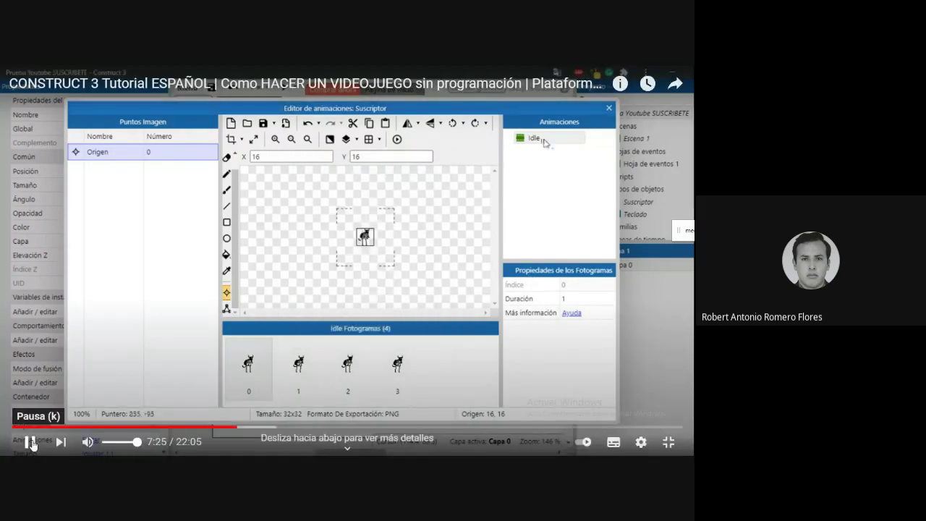
- Pause the tutorial, leave fullscreen, and search YouTube for 'construct 2'
click(29, 443)
key(Escape)
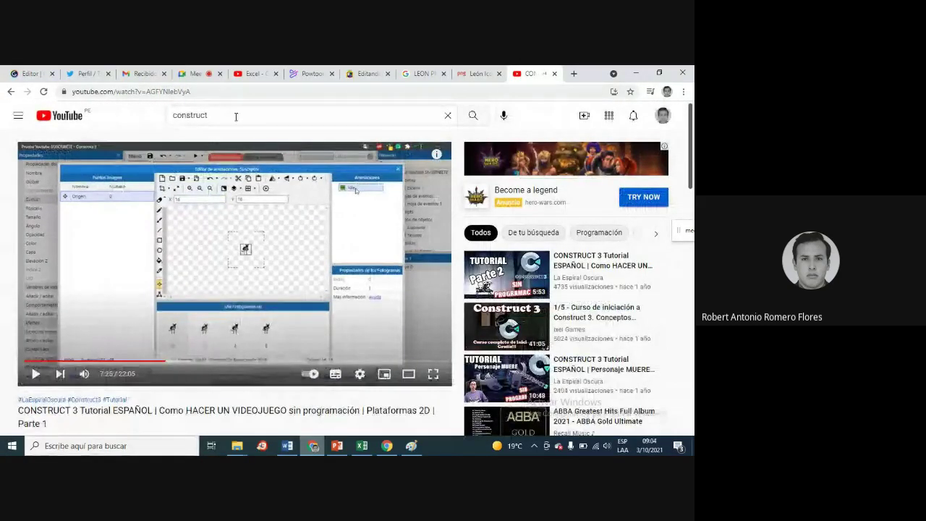
click(239, 116)
text(c)
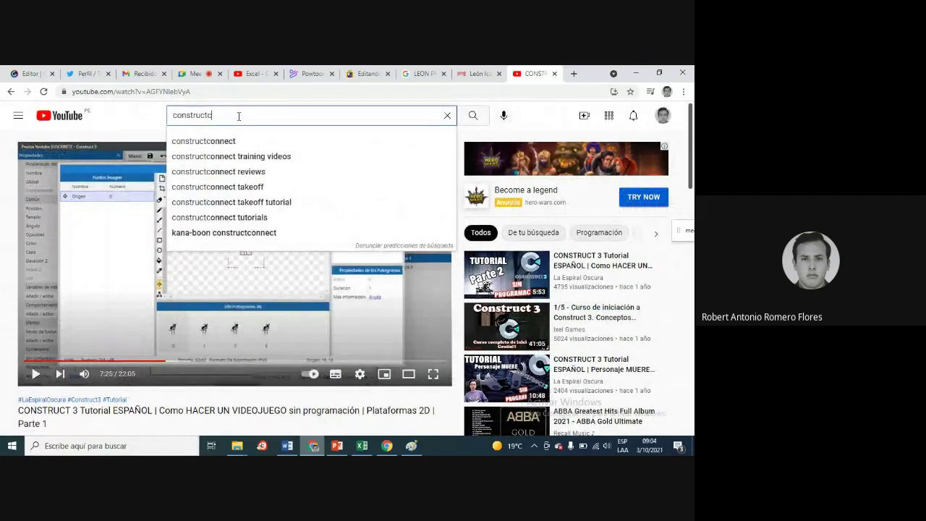
key(BackSpace)
text(2)
key(Return)
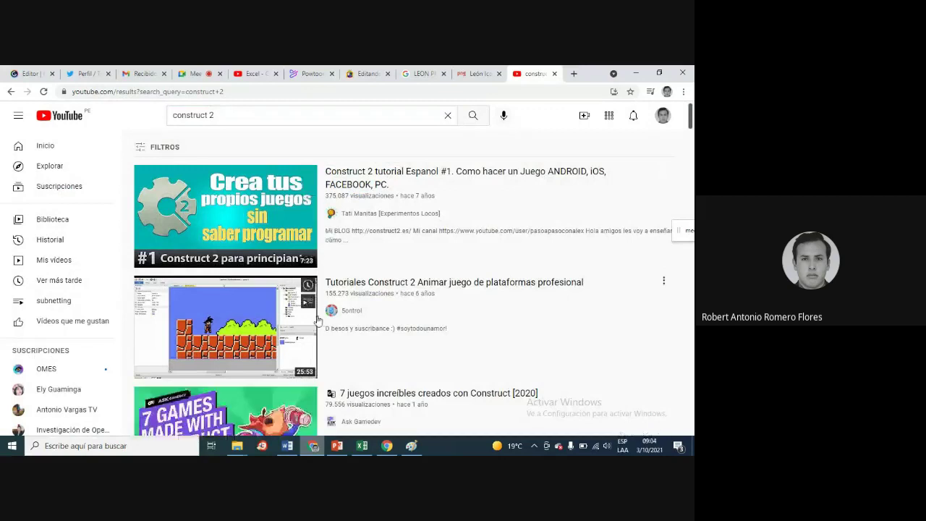
- Open the Construct 2 platform-game animation tutorial and stop it playing
scroll(319, 319, down, 3)
scroll(318, 319, up, 2)
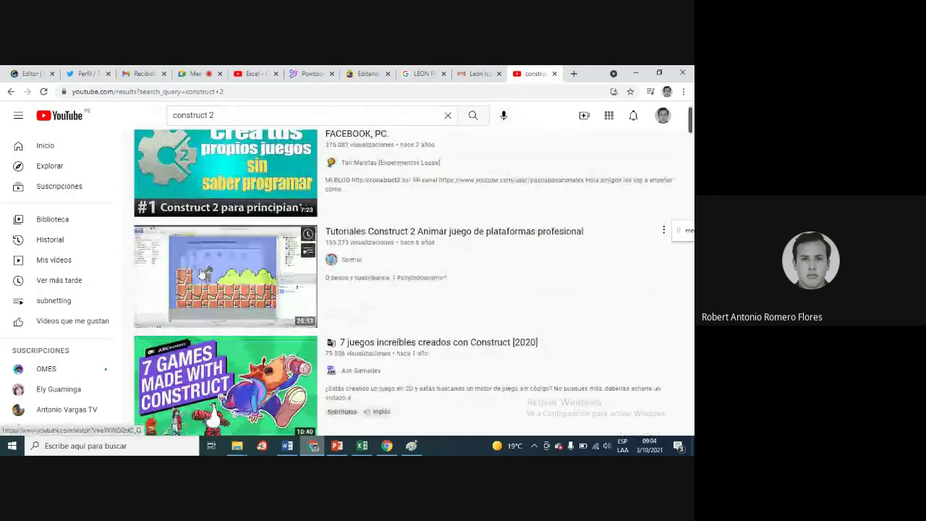
click(212, 274)
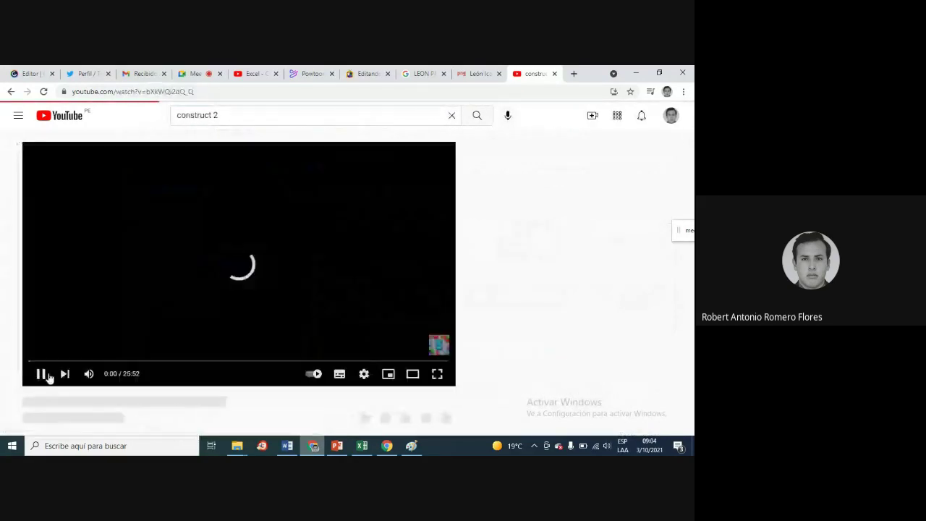
click(43, 375)
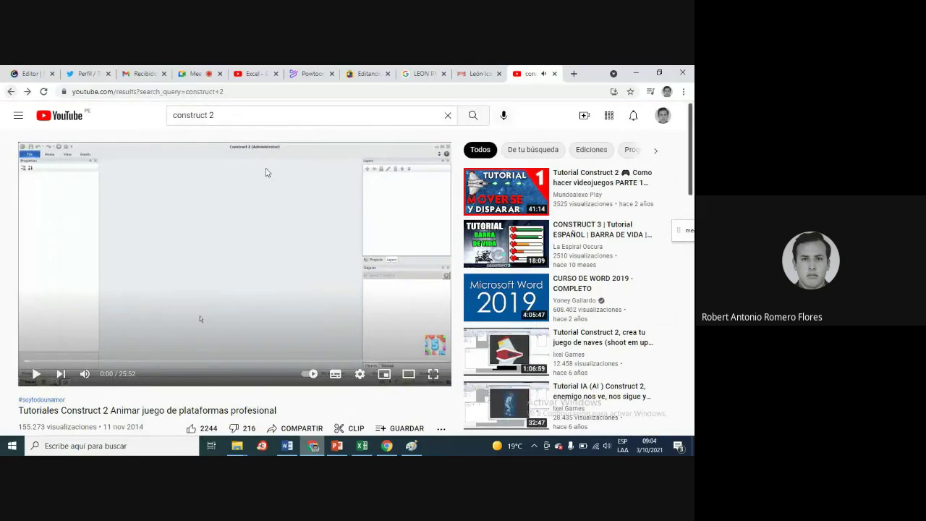
- Open the 'Como crear un juego de Luchas con Construct 2' video
scroll(370, 311, down, 2)
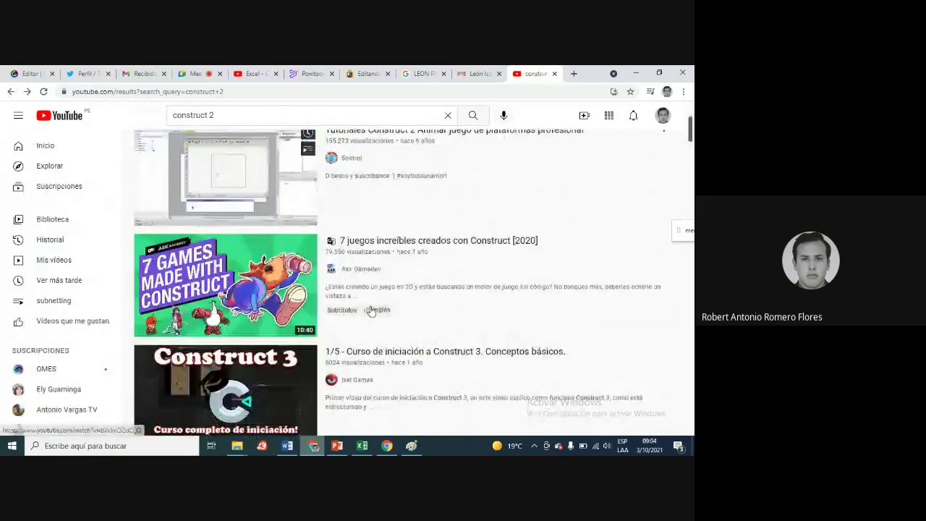
scroll(371, 311, down, 2)
scroll(342, 318, down, 3)
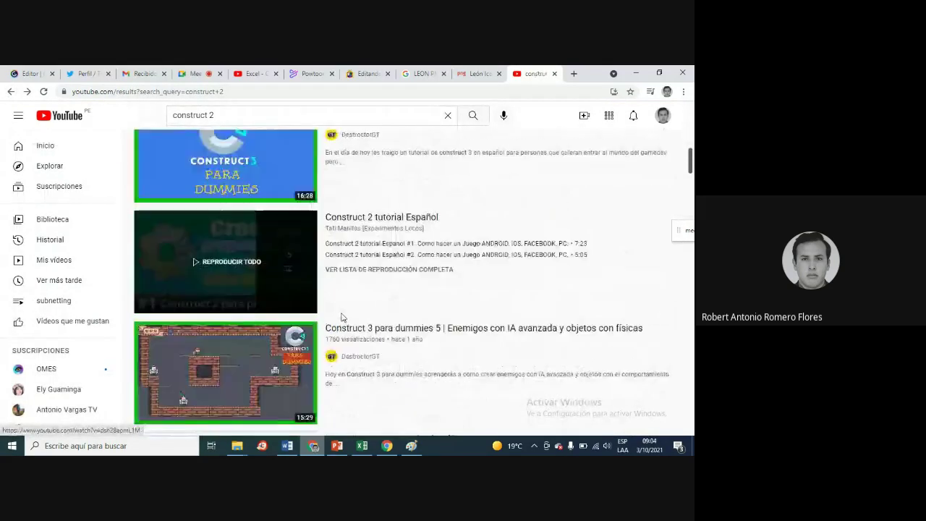
scroll(343, 317, down, 5)
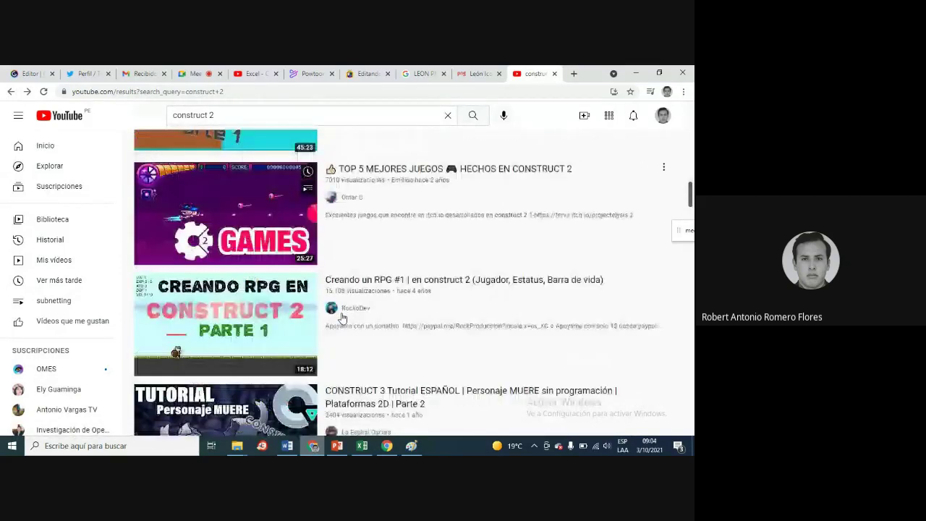
scroll(342, 318, down, 4)
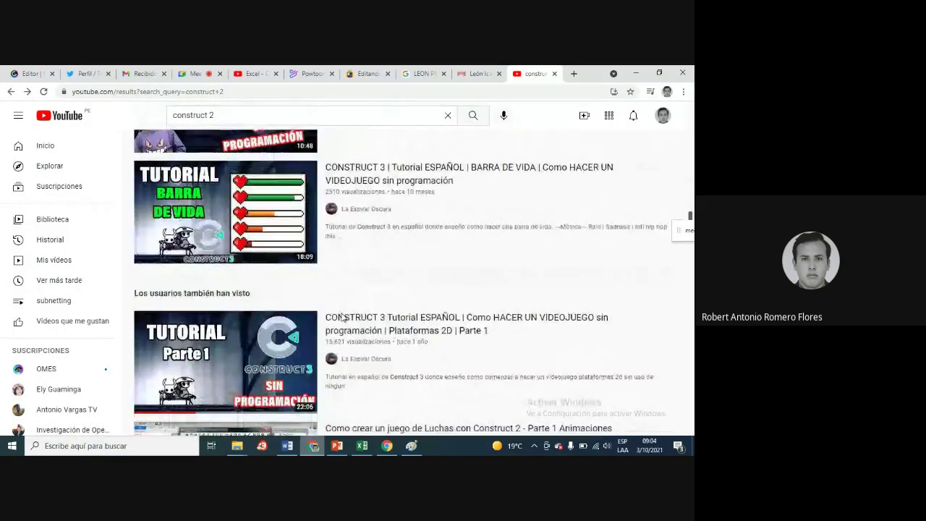
scroll(342, 318, down, 3)
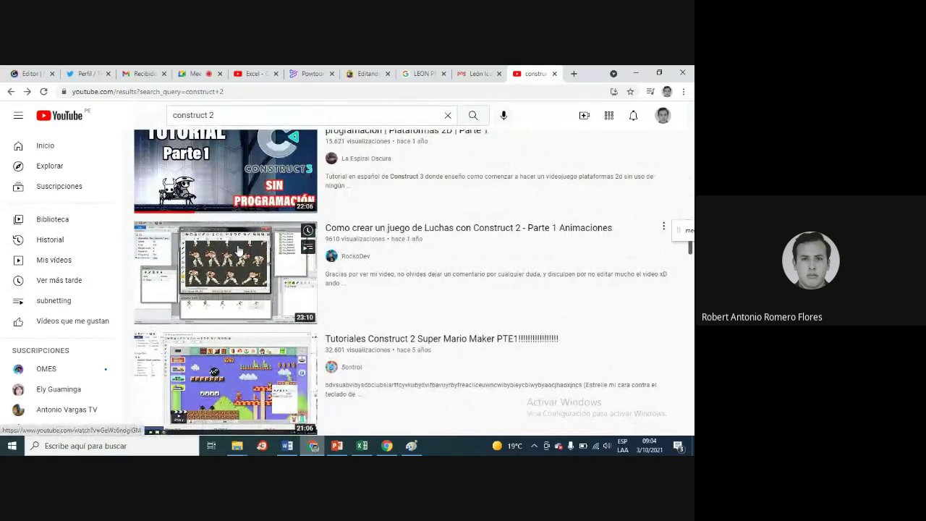
click(279, 274)
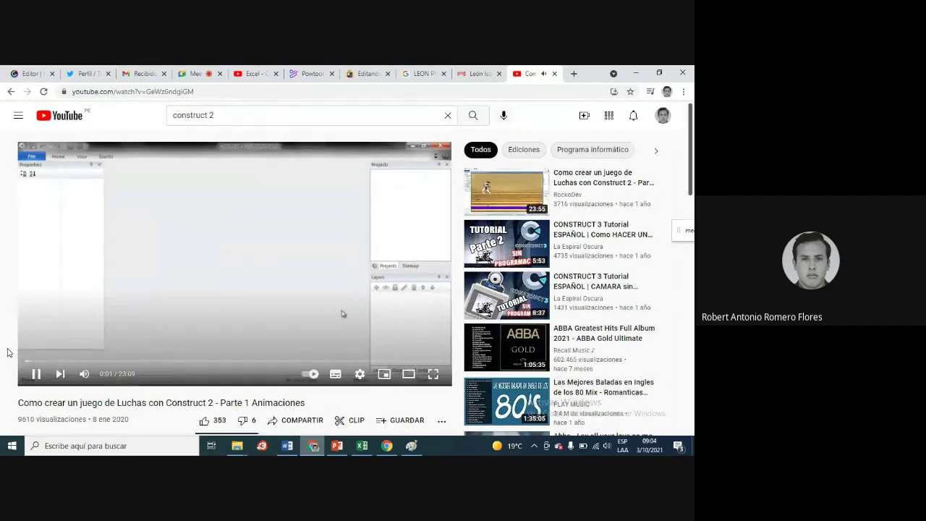
- Pause the Luchas video at 2:29 on the sprite editor, then switch to the Genially editor tab
click(69, 361)
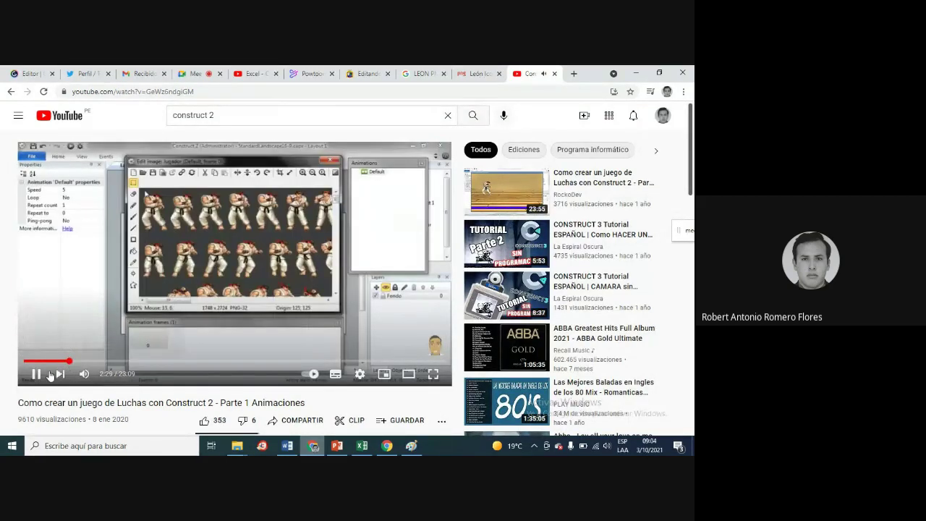
click(37, 373)
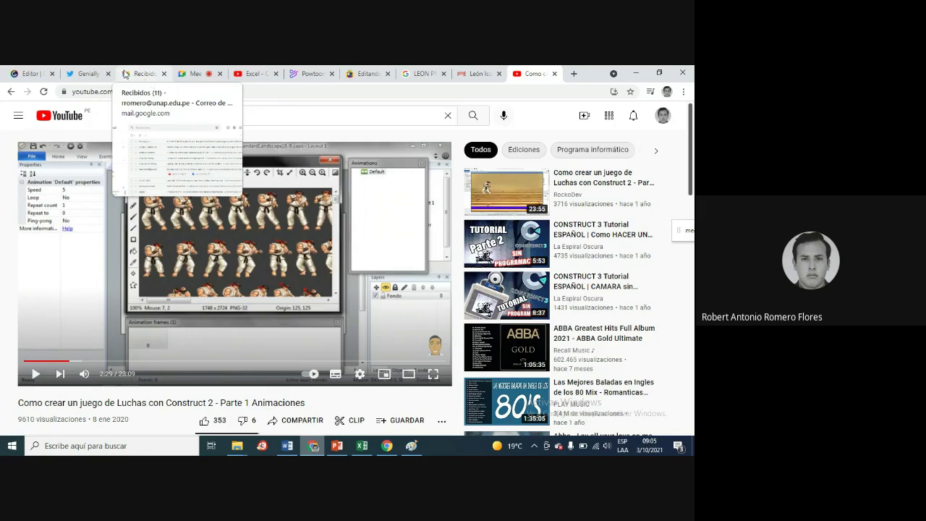
click(31, 73)
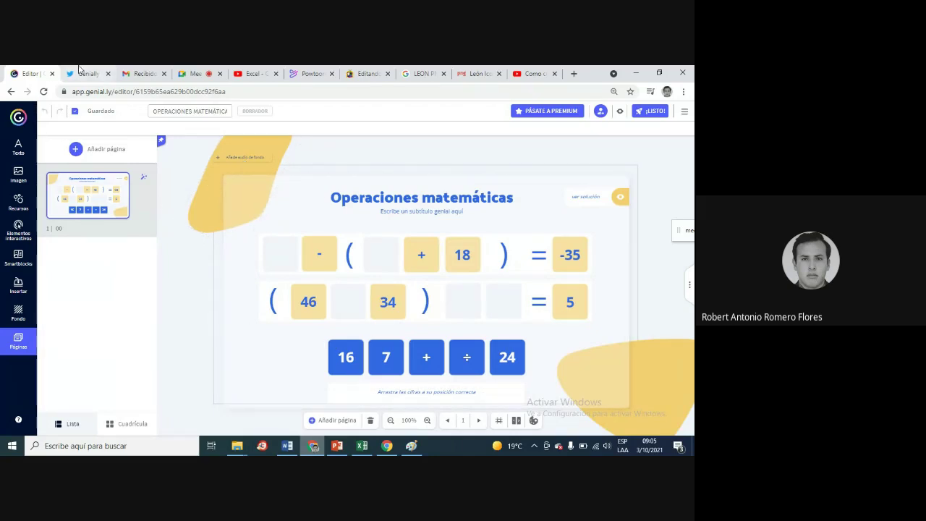
- From the Twitter tab, search Google for 'ispring' and open the ispring.es result
click(88, 73)
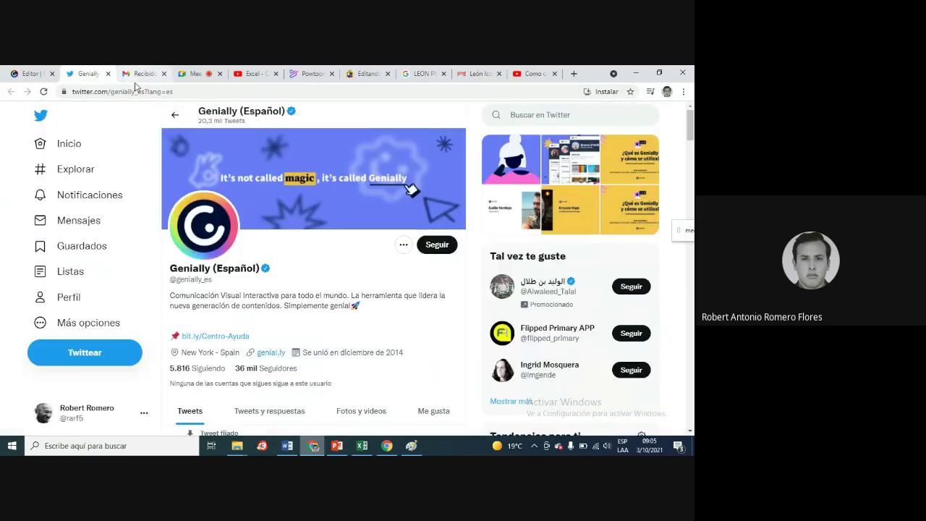
click(181, 91)
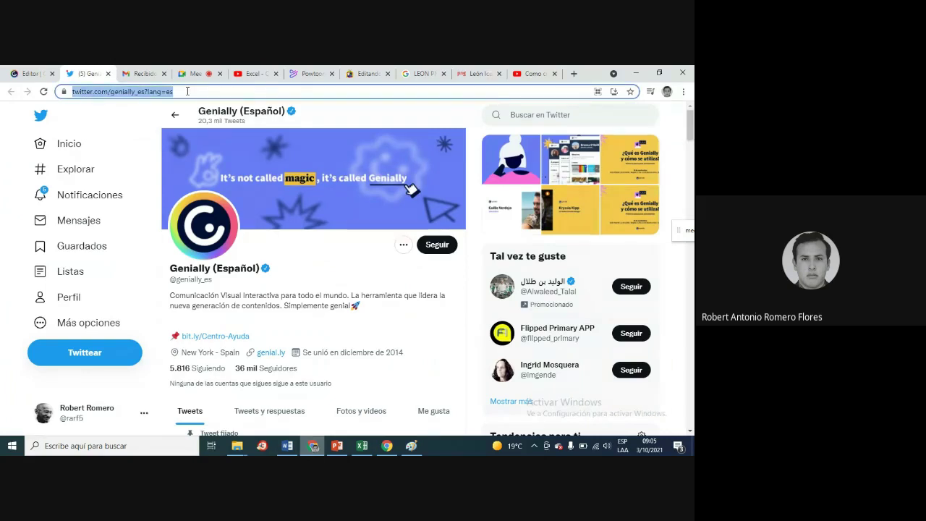
text(google.com)
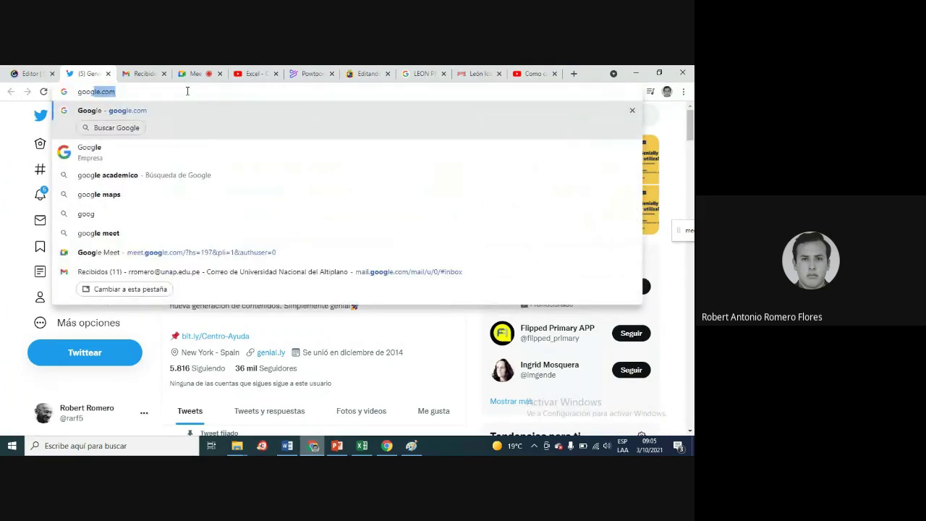
key(Return)
text(isp)
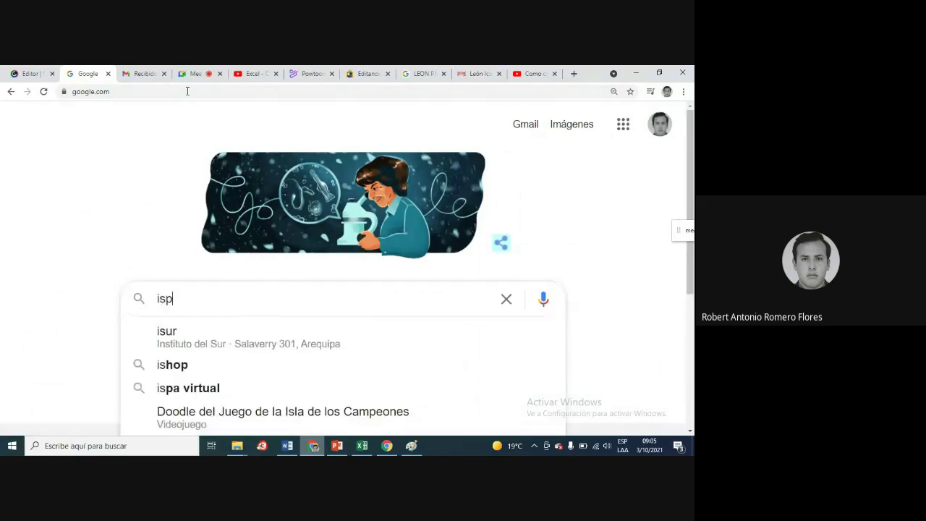
text(ring)
key(Return)
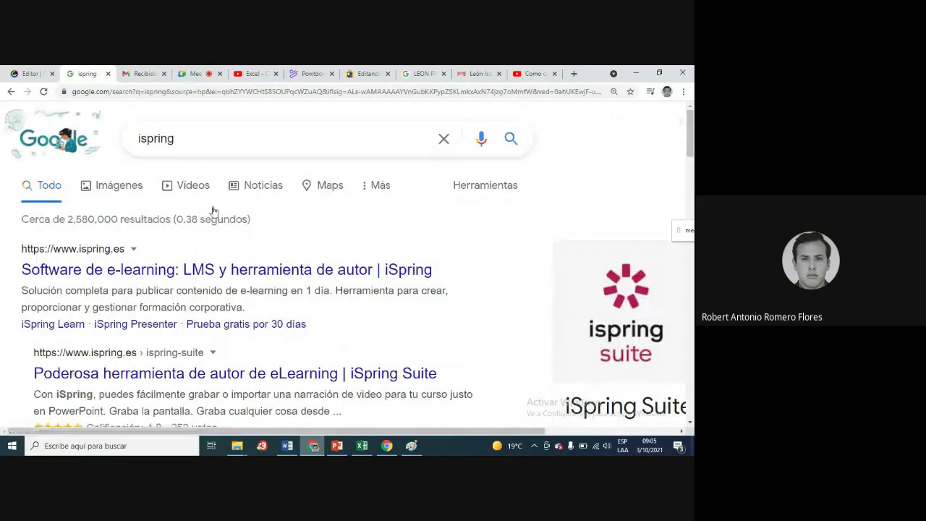
click(252, 272)
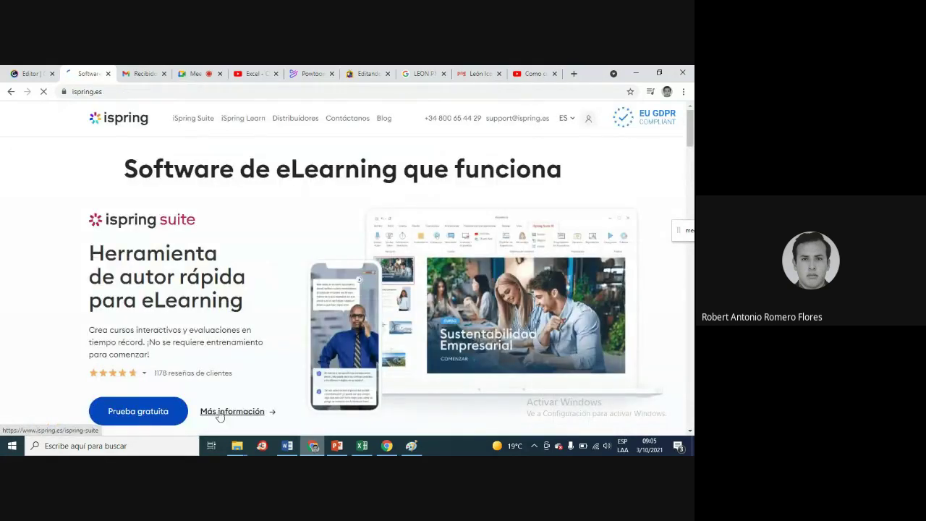
- Close the three duplicate semana 4 folder windows, keeping the remaining one in front
mouse_move(236, 445)
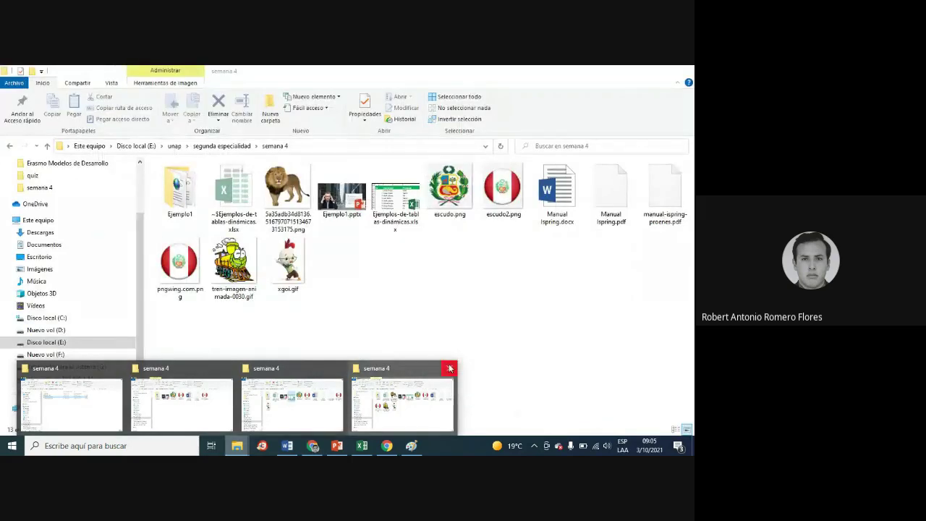
click(449, 368)
click(393, 369)
click(338, 370)
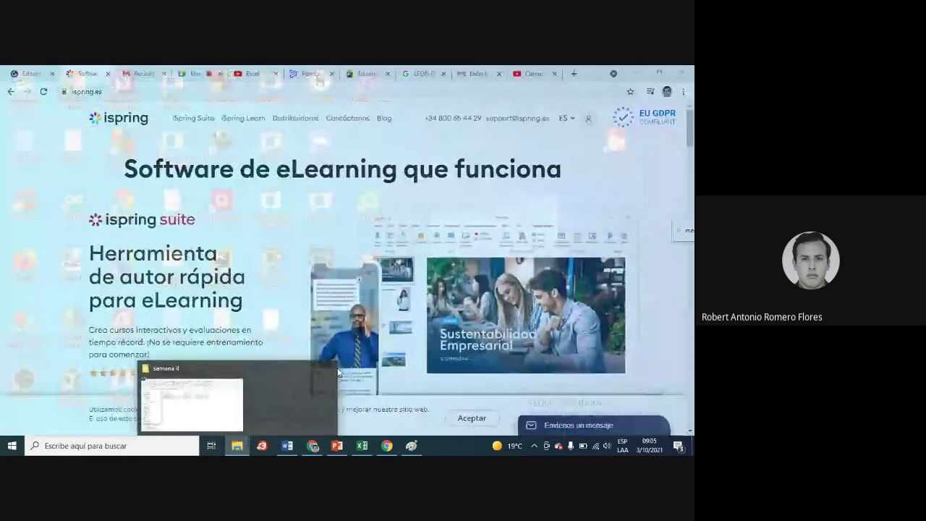
click(251, 387)
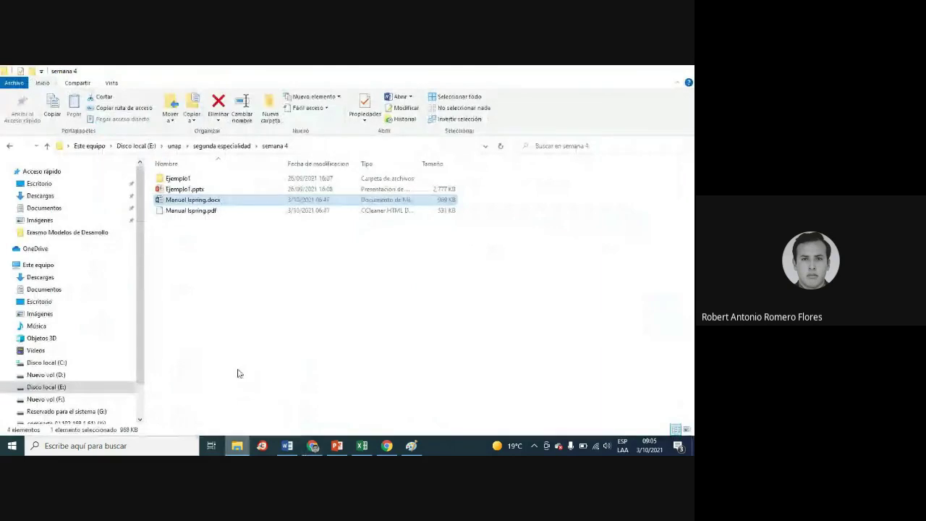
- Visit the Meet and Genially tabs, return to iSpring, then bring the semana 4 folder forward
click(313, 445)
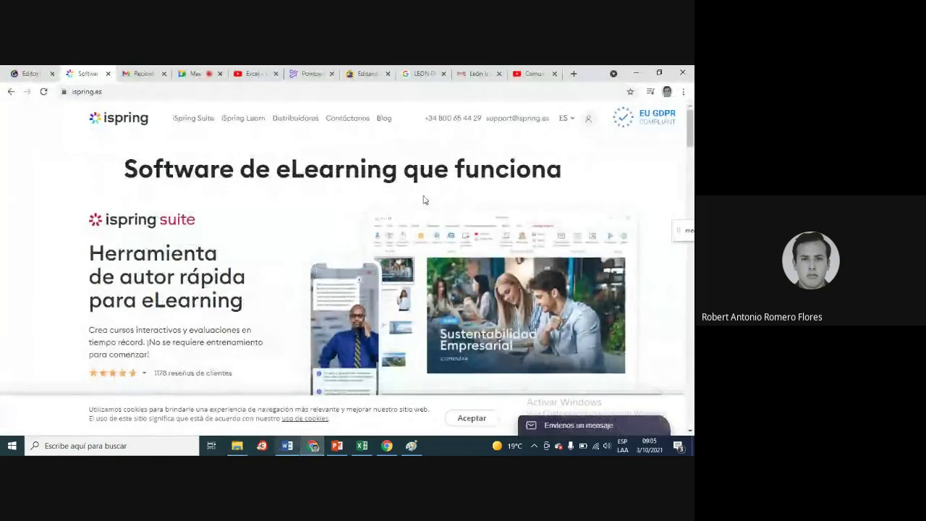
key(ctrl+4)
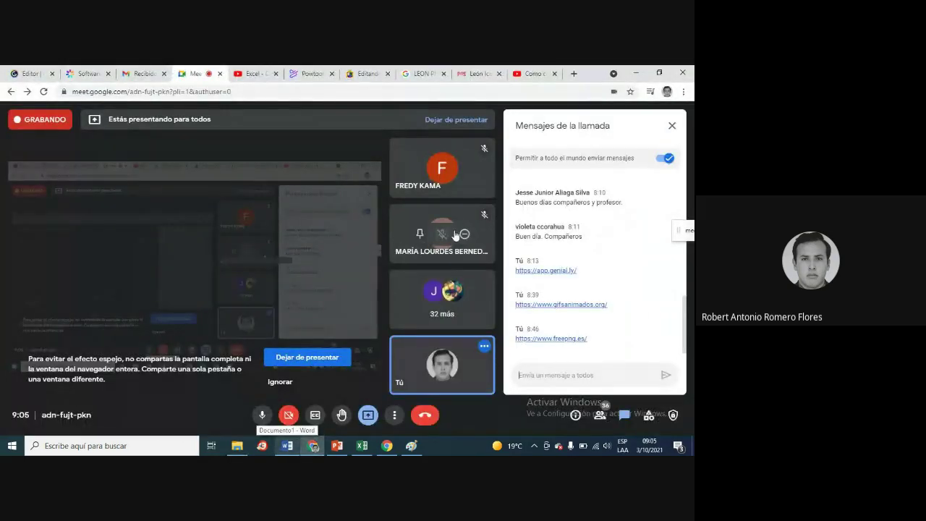
click(15, 74)
click(84, 70)
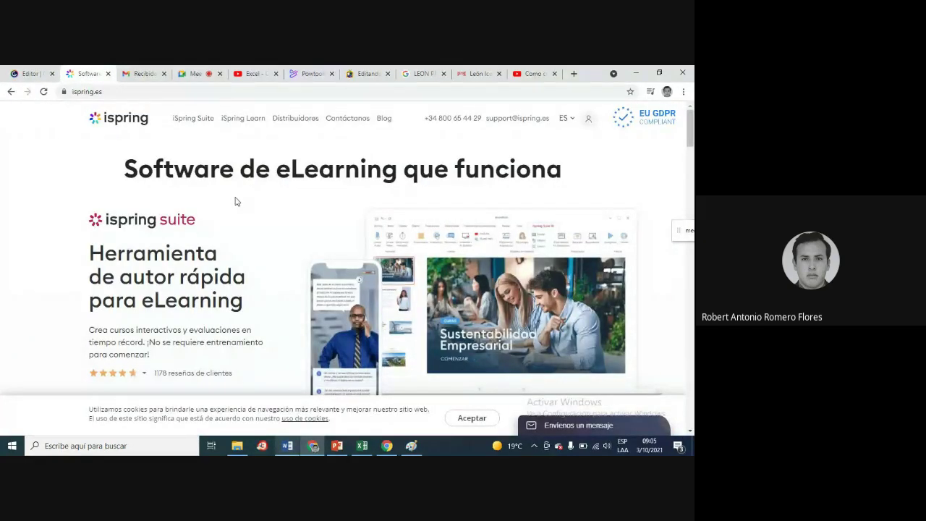
scroll(236, 201, down, 3)
scroll(236, 202, up, 3)
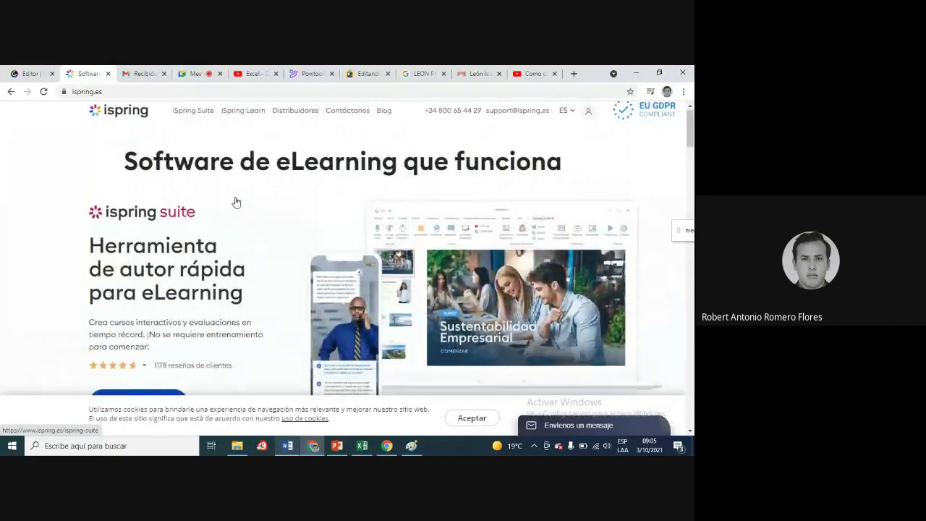
scroll(234, 201, down, 2)
scroll(235, 201, up, 2)
scroll(235, 201, down, 1)
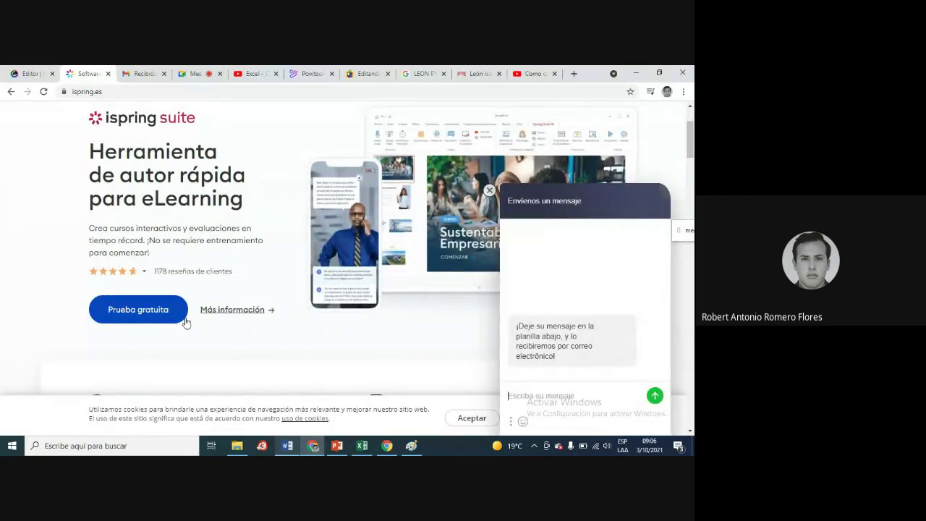
click(239, 447)
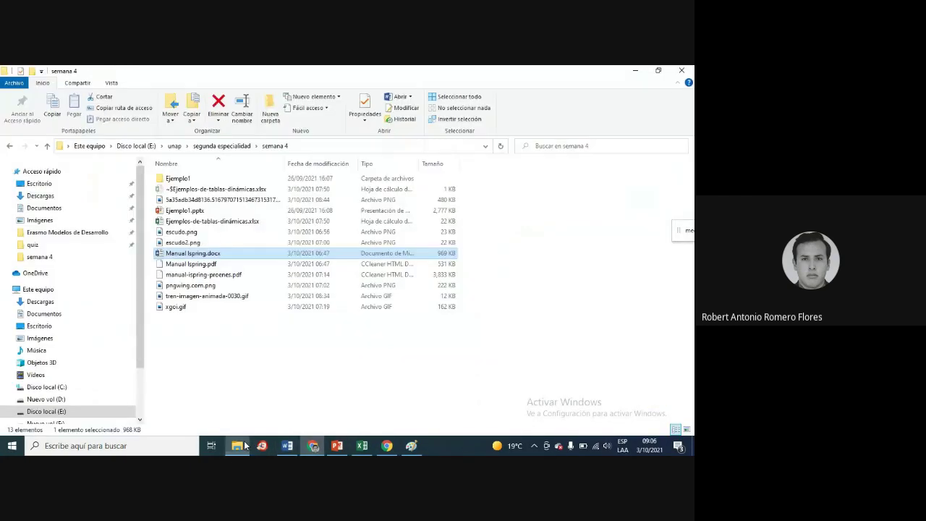
- Open Manual Ispring.pdf and scroll through its pages
click(210, 265)
double_click(211, 265)
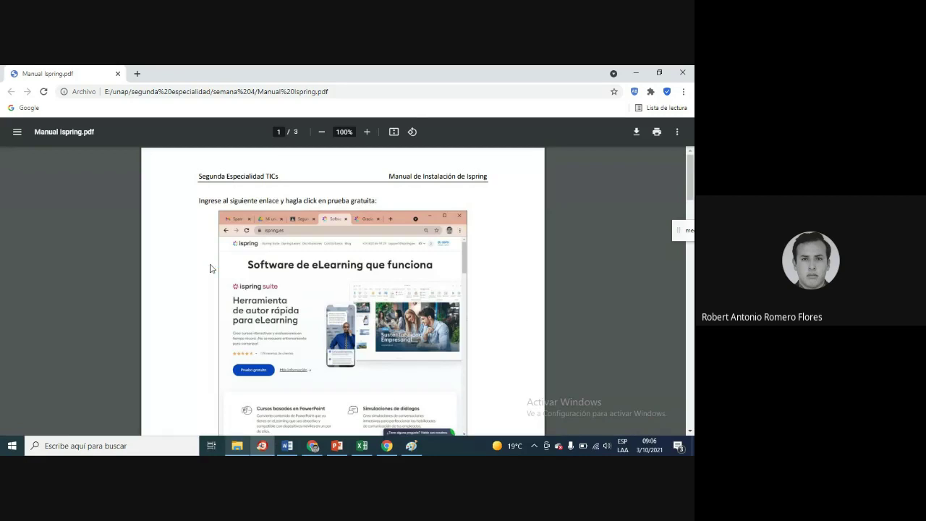
scroll(211, 265, down, 2)
scroll(211, 265, up, 1)
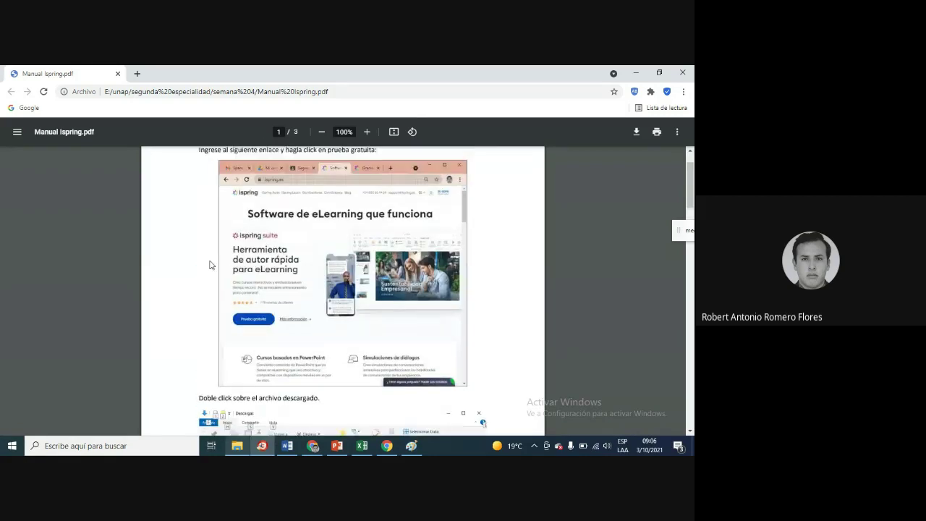
scroll(211, 265, down, 2)
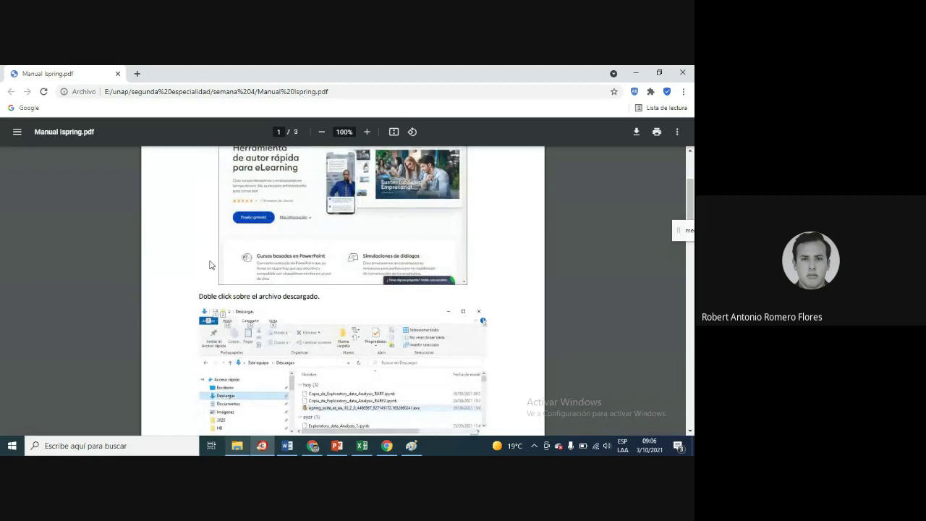
scroll(210, 265, up, 3)
scroll(212, 266, down, 2)
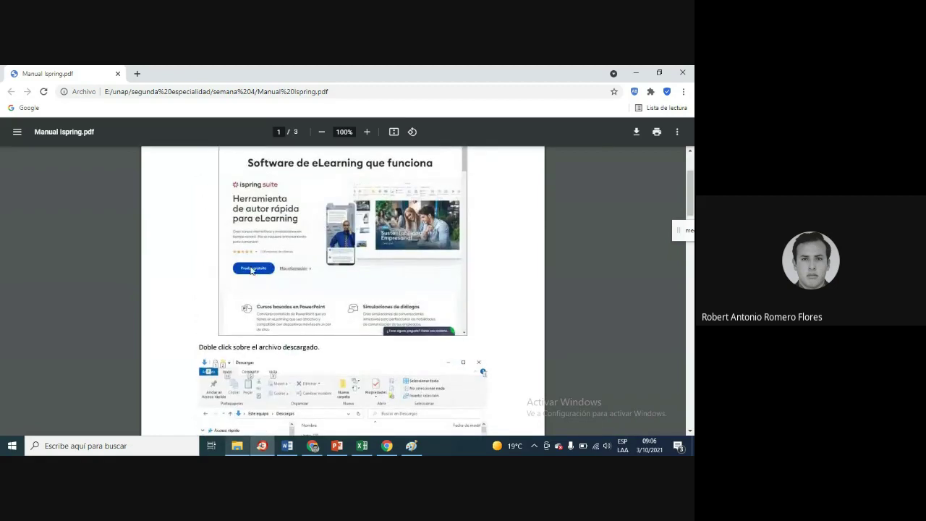
scroll(199, 299, down, 3)
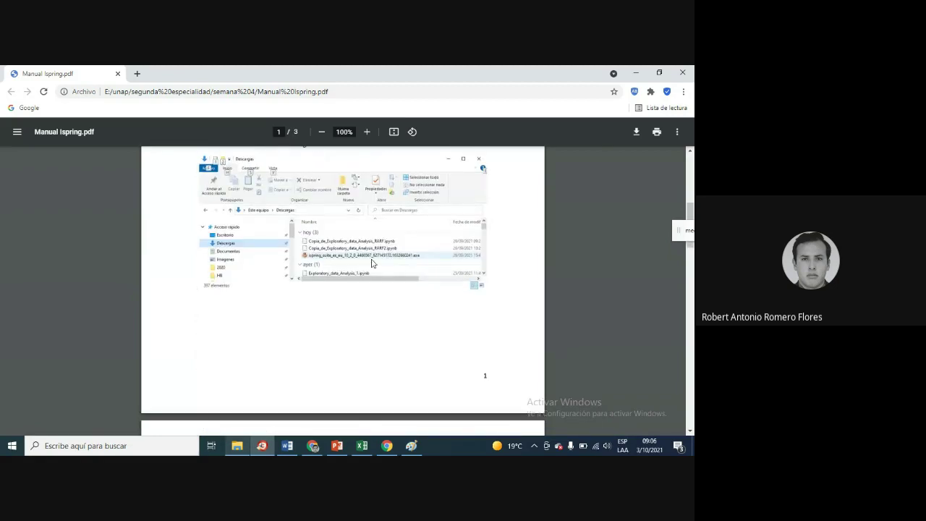
scroll(250, 290, down, 3)
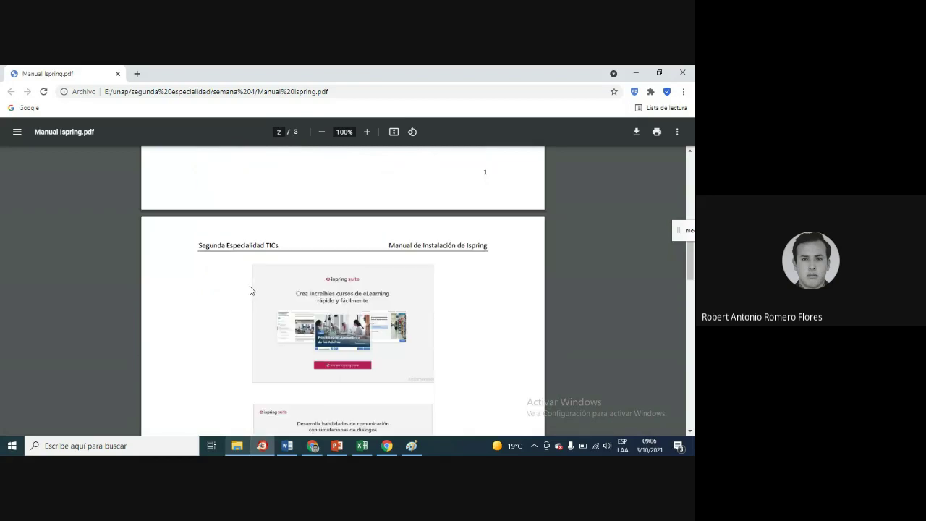
scroll(335, 322, down, 3)
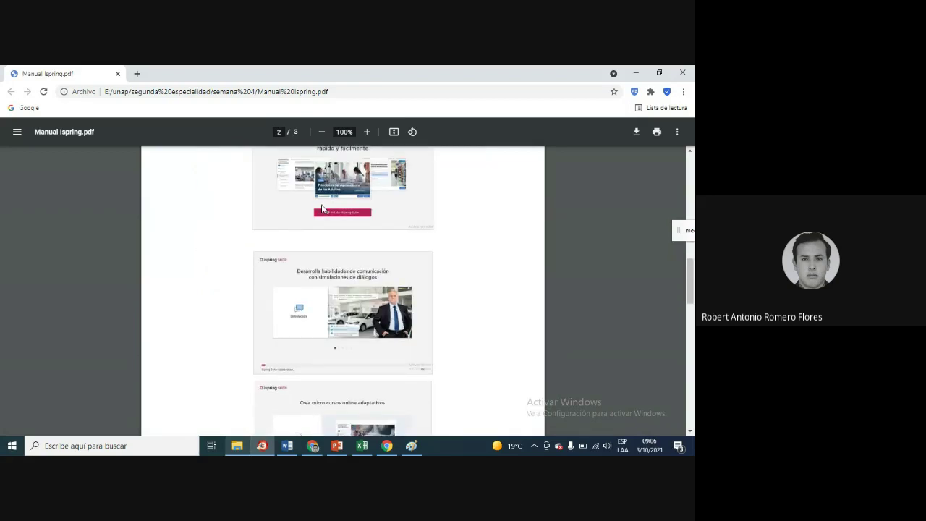
scroll(281, 250, down, 3)
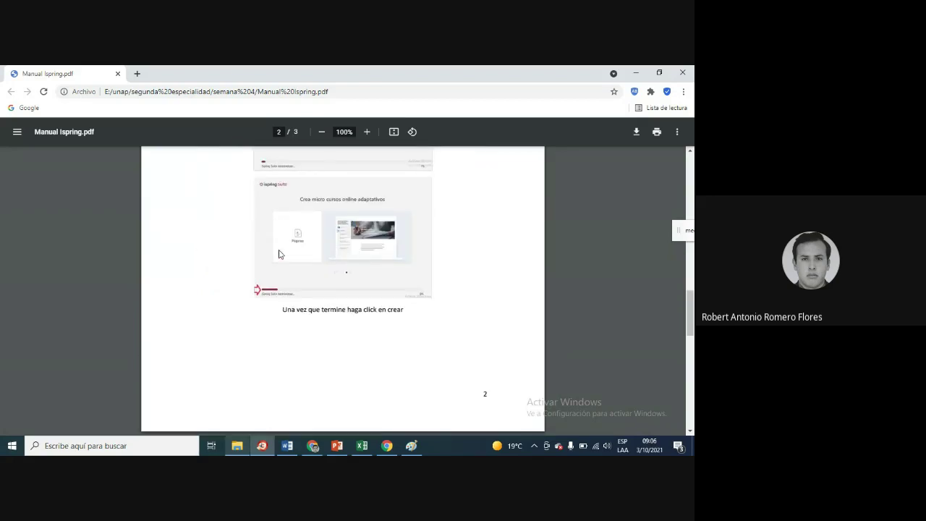
scroll(278, 254, down, 3)
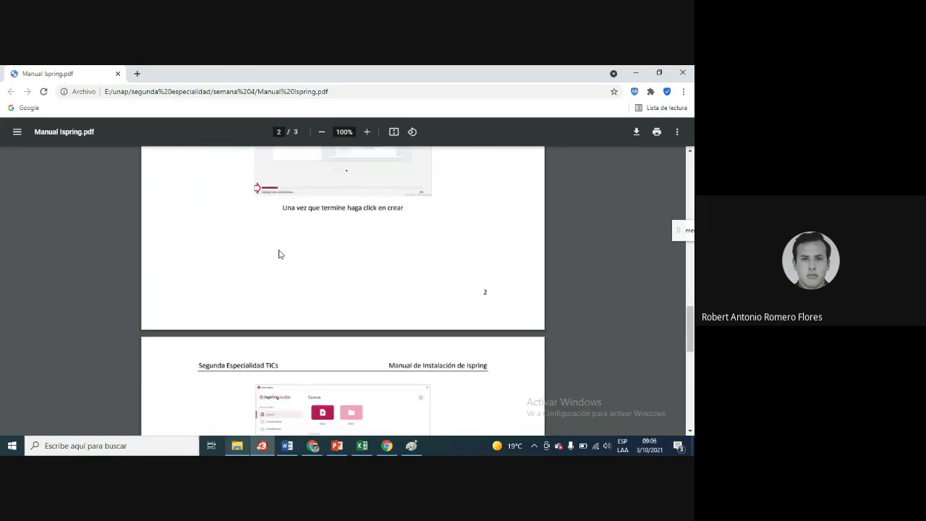
scroll(278, 253, down, 2)
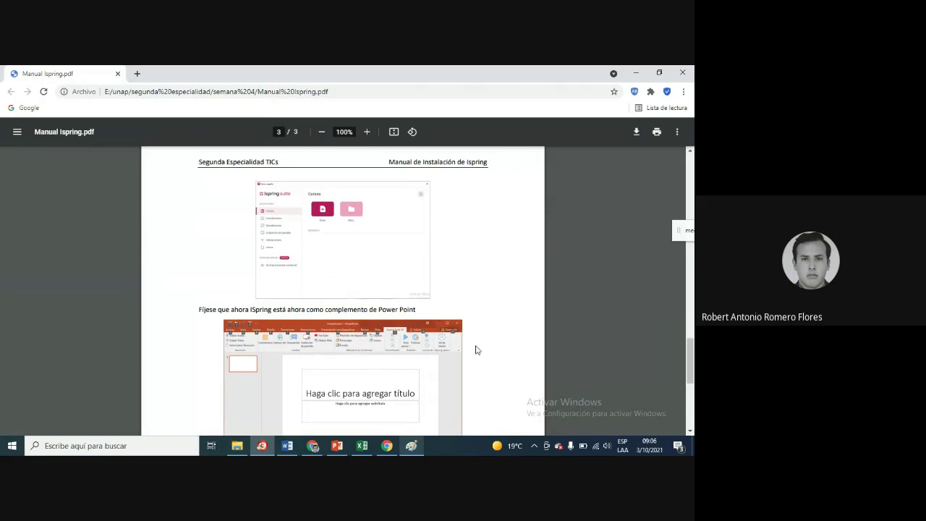
scroll(476, 346, down, 2)
scroll(386, 275, up, 1)
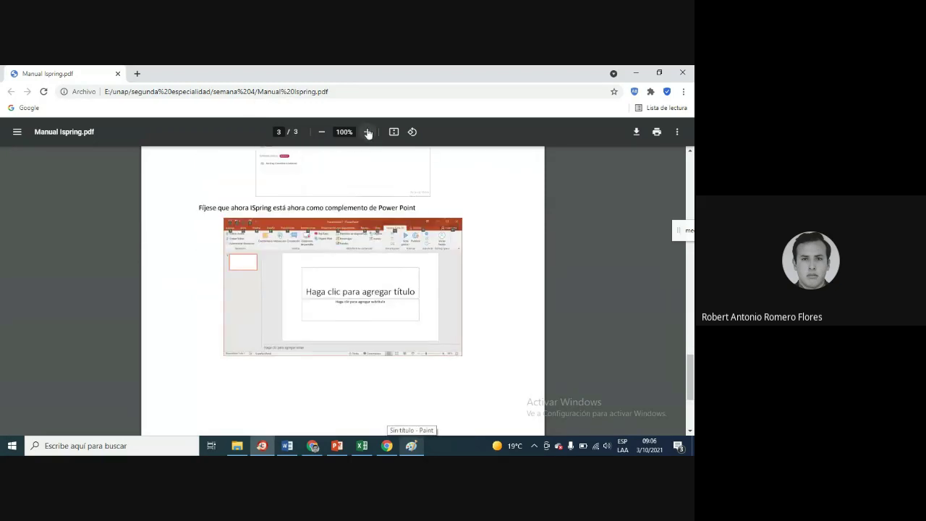
- Zoom the manual to 175% on the PowerPoint screenshot, then switch to the iSpring browser window
click(367, 132)
click(367, 131)
click(367, 131)
click(367, 131)
scroll(245, 273, down, 2)
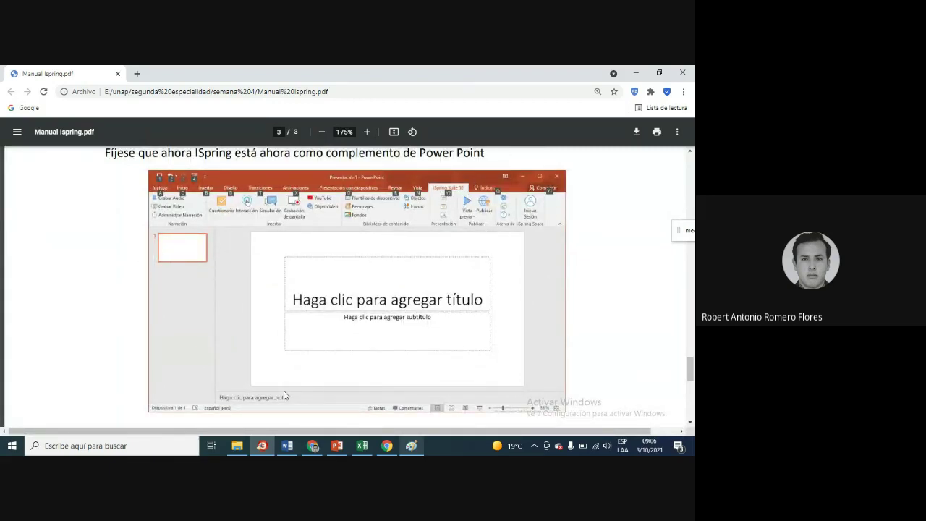
click(317, 451)
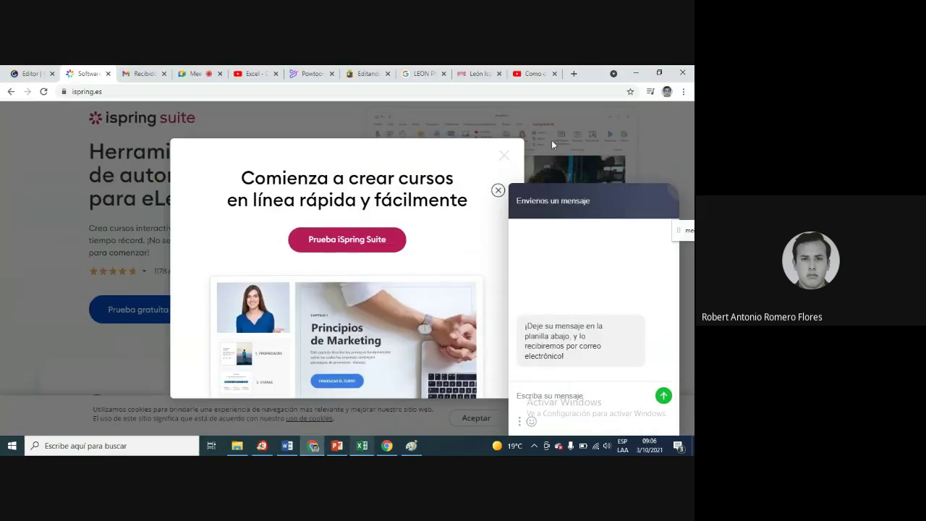
- Dismiss the course pop-up and chat box, then open the Prueba gratuita trial page
click(505, 159)
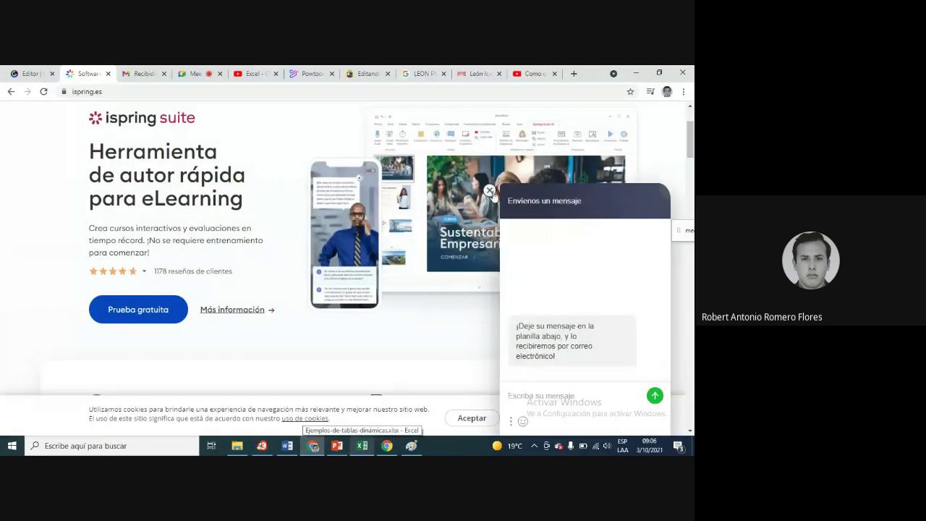
click(491, 192)
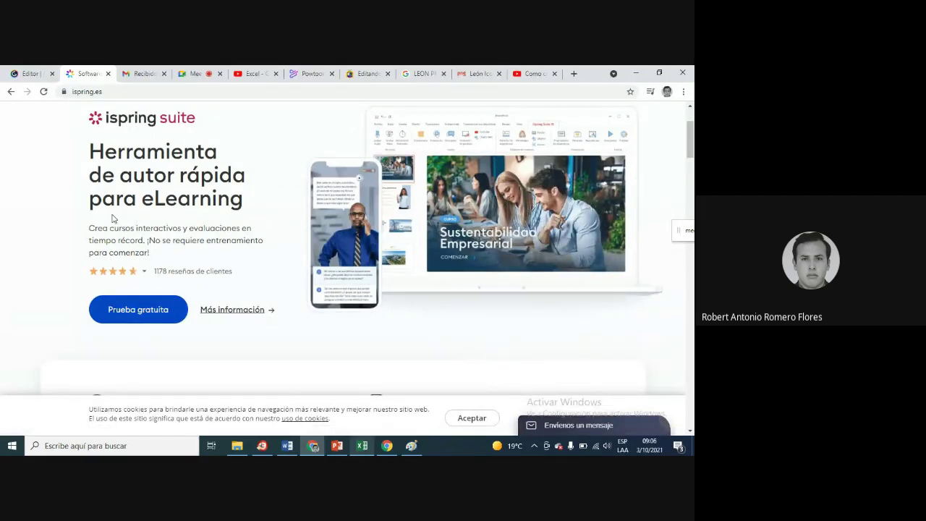
click(145, 311)
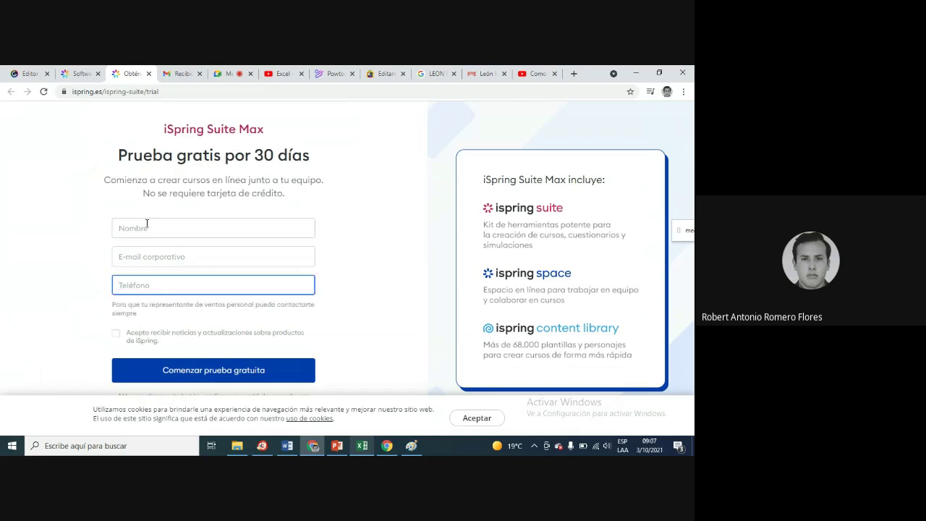
- Click into the trial form's e-mail and phone fields, then return to the PDF manual window
click(173, 270)
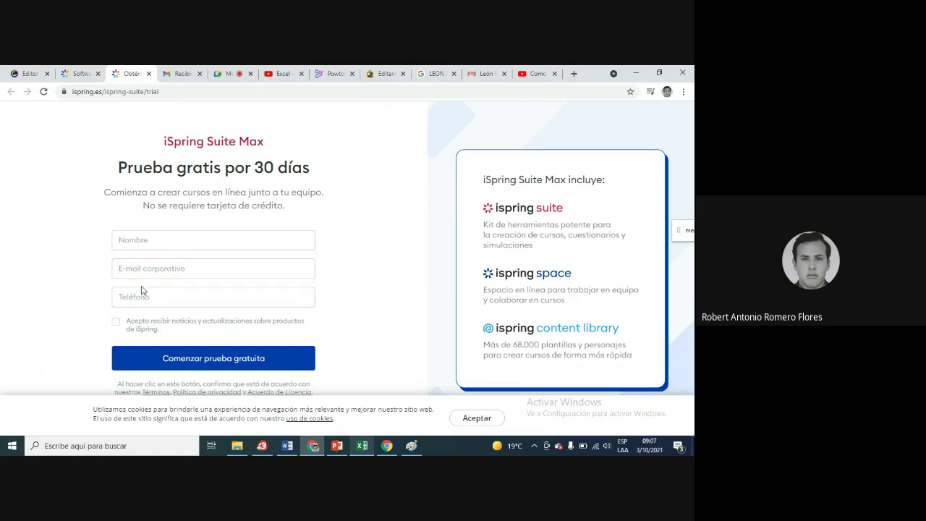
click(172, 290)
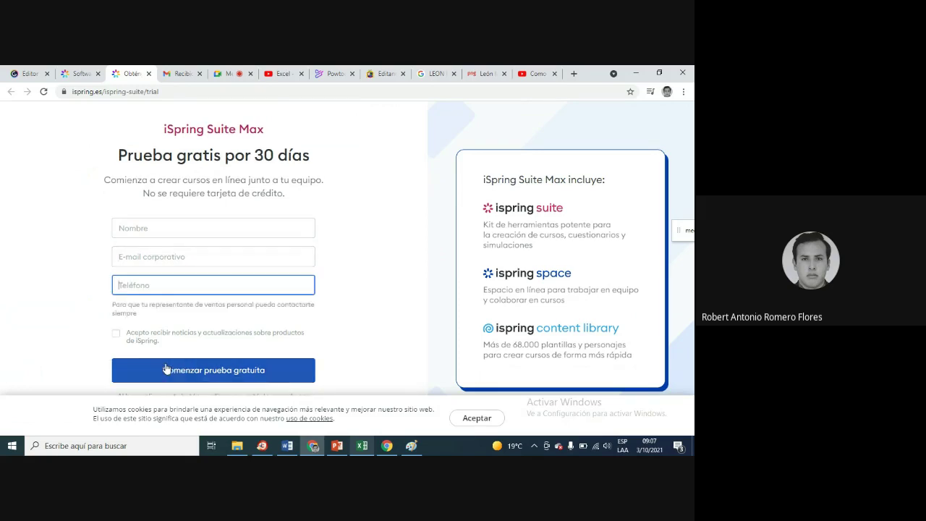
click(261, 448)
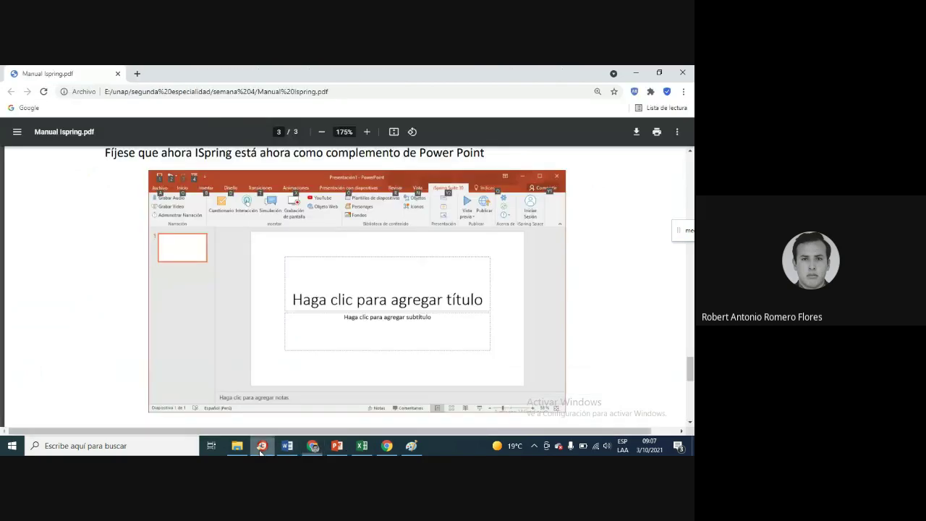
- Scroll the iSpring manual PDF back up to its first page
scroll(203, 381, up, 5)
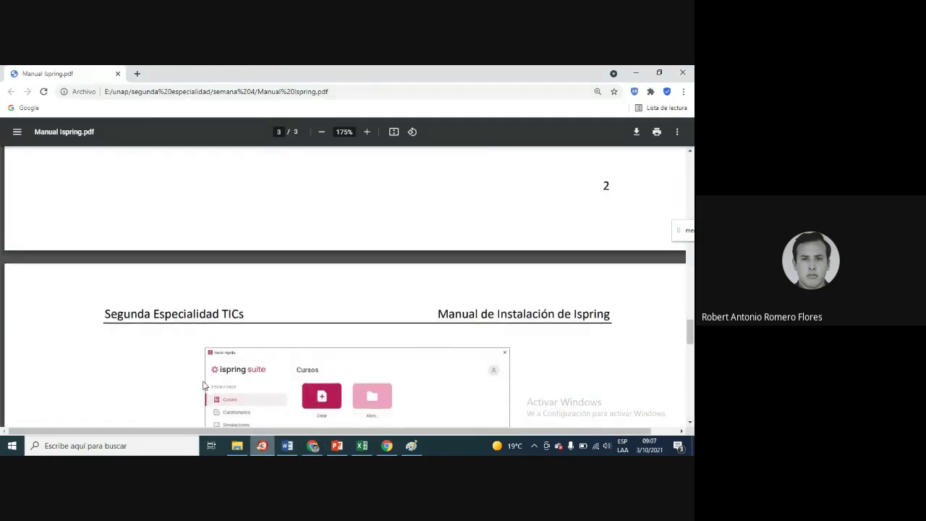
scroll(203, 385, up, 10)
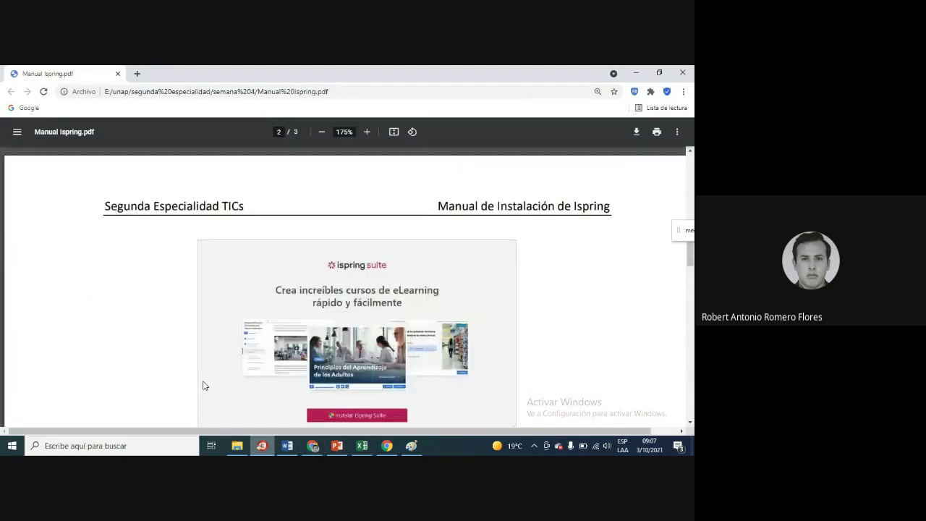
scroll(203, 386, up, 5)
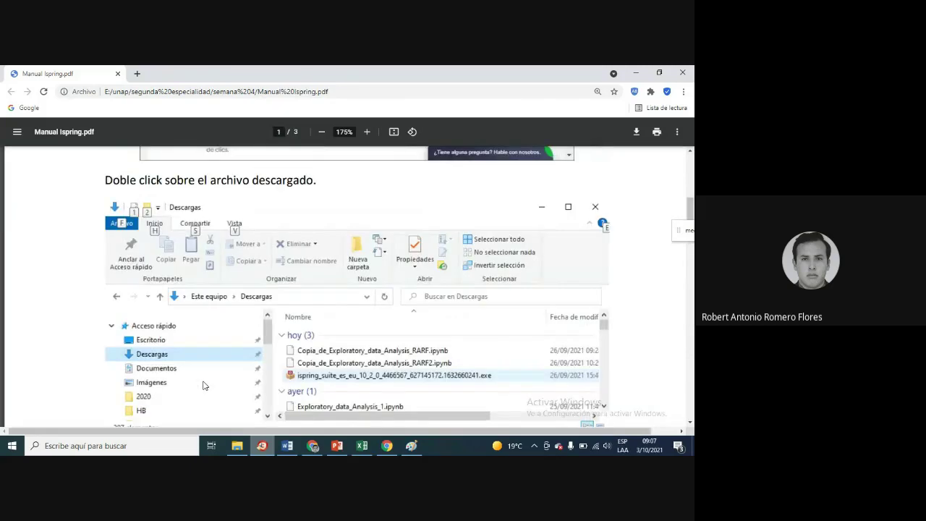
scroll(203, 386, down, 3)
scroll(203, 385, up, 3)
scroll(203, 386, down, 3)
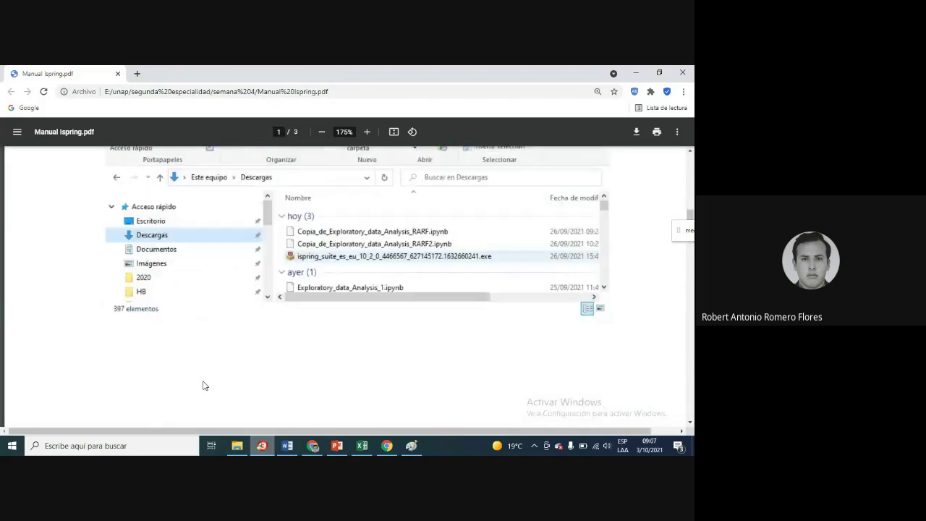
scroll(204, 386, up, 2)
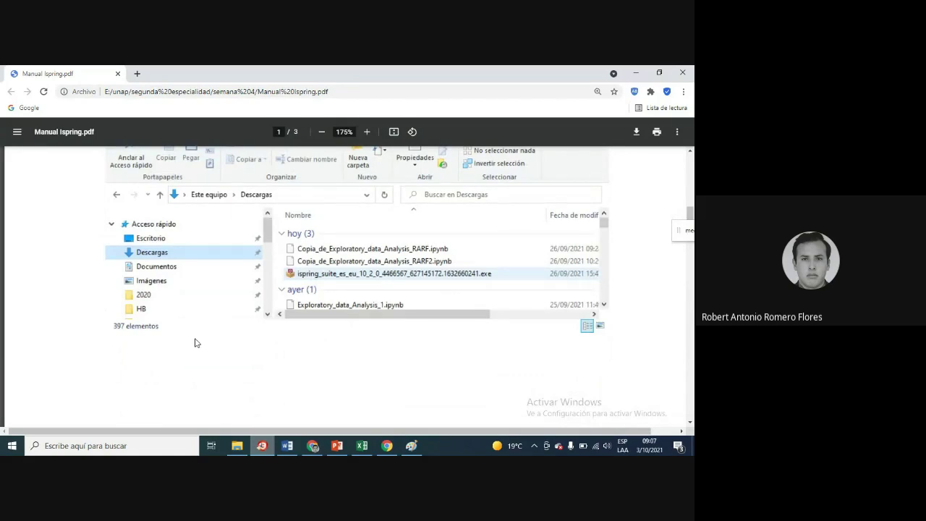
scroll(195, 343, up, 3)
scroll(196, 341, down, 3)
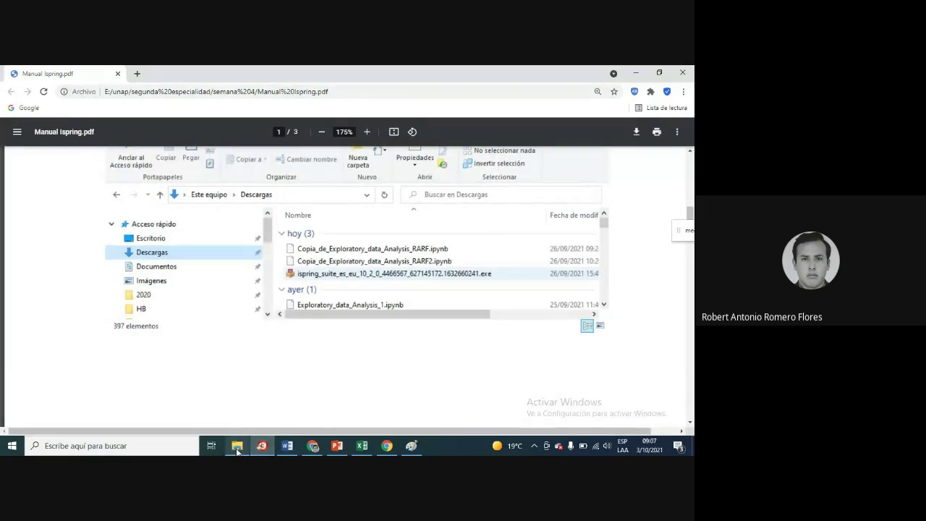
- Open Descargas in File Explorer, select the iSpring Suite installer, and restore the window down
click(237, 447)
click(40, 184)
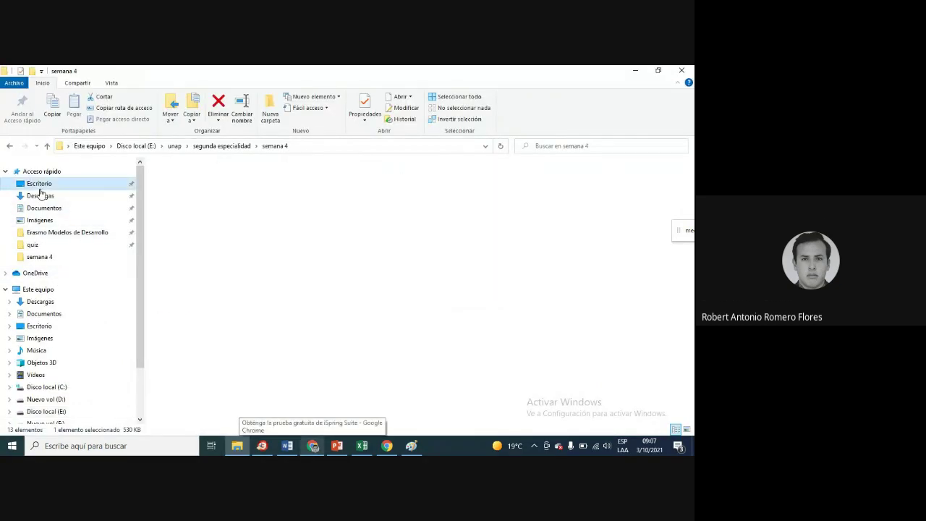
click(39, 196)
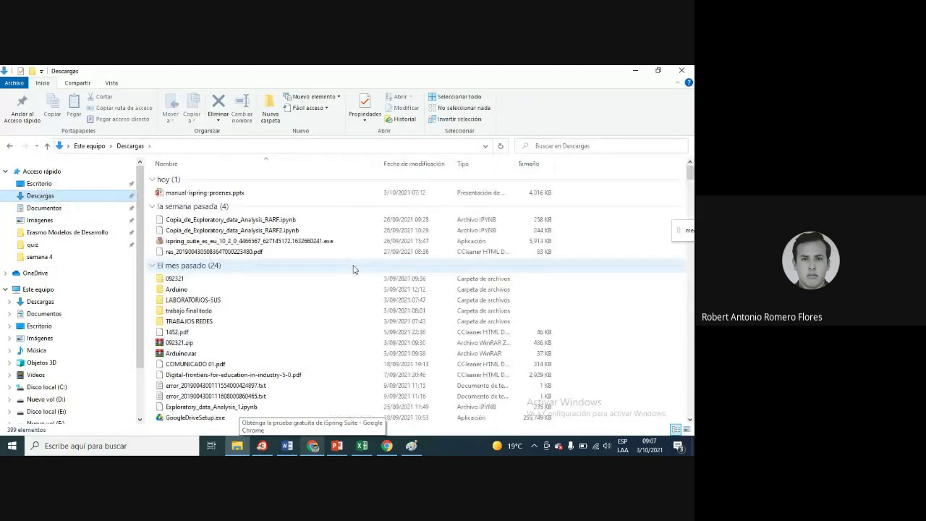
click(257, 241)
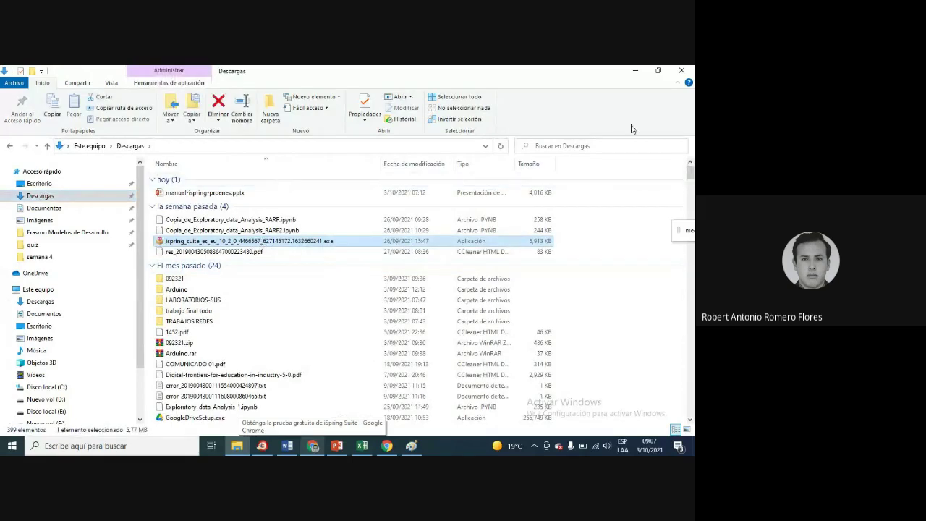
click(658, 70)
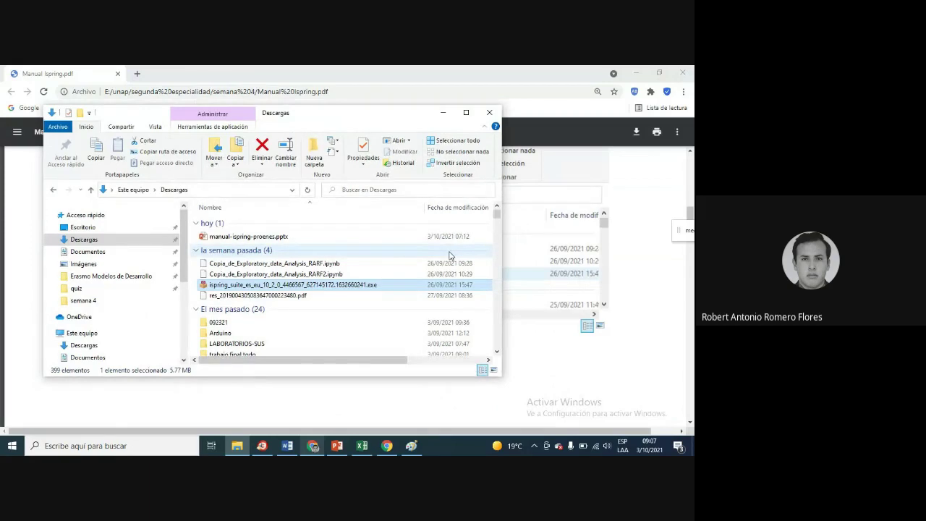
- Start the iSpring Suite installation, then highlight the 'Prueba gratis por 30 días' trial details in the browser
double_click(423, 289)
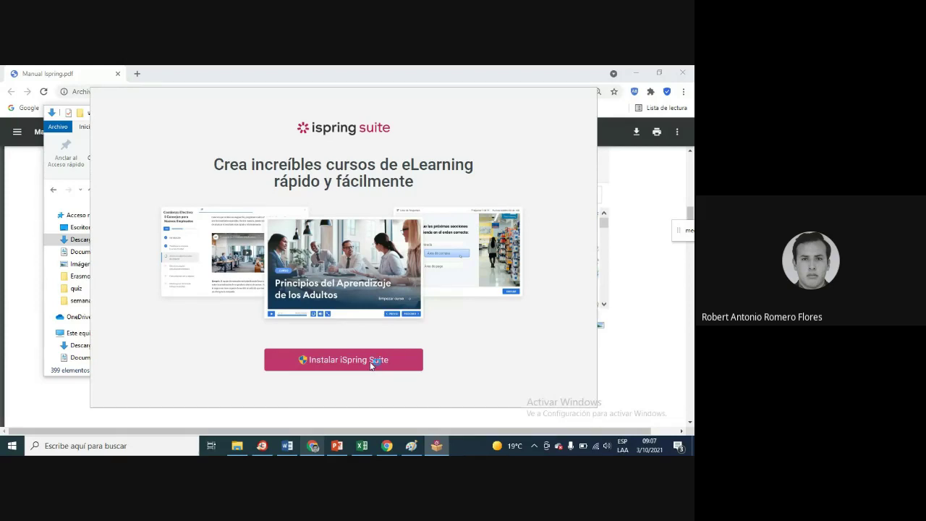
click(371, 366)
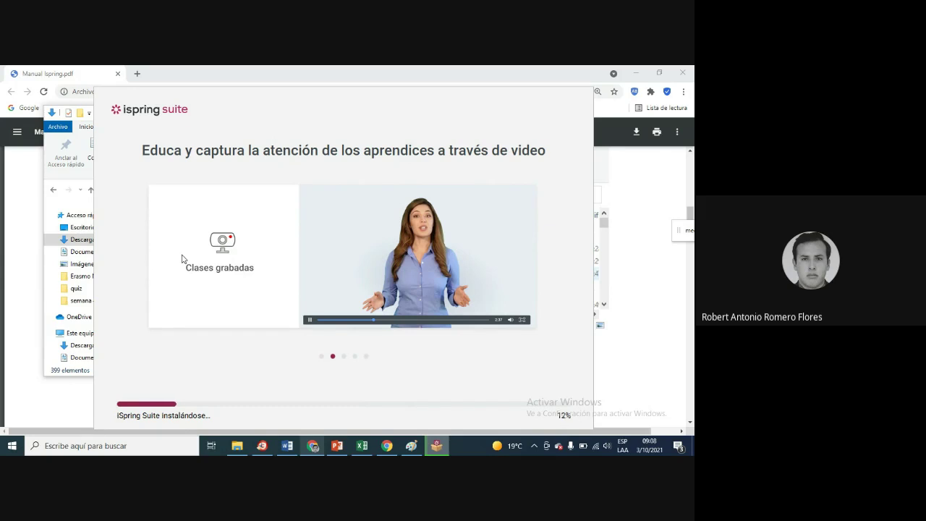
click(272, 446)
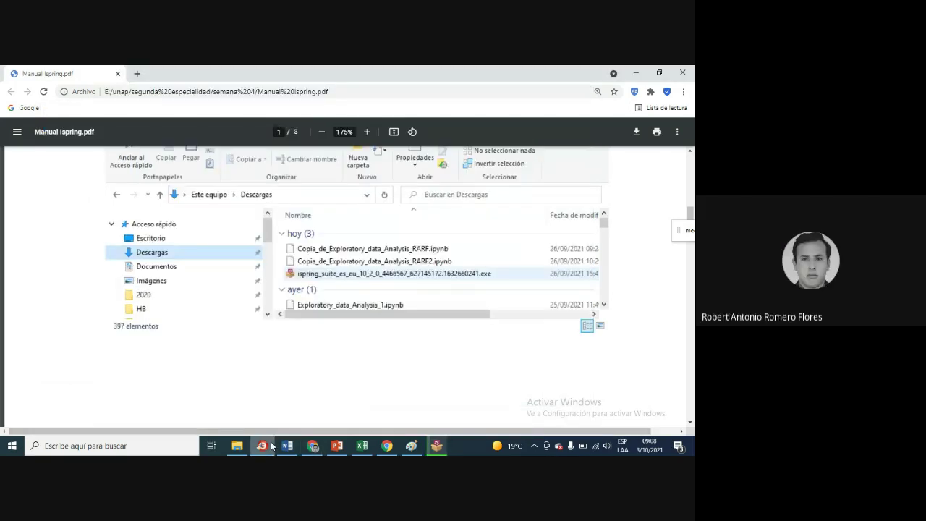
click(313, 446)
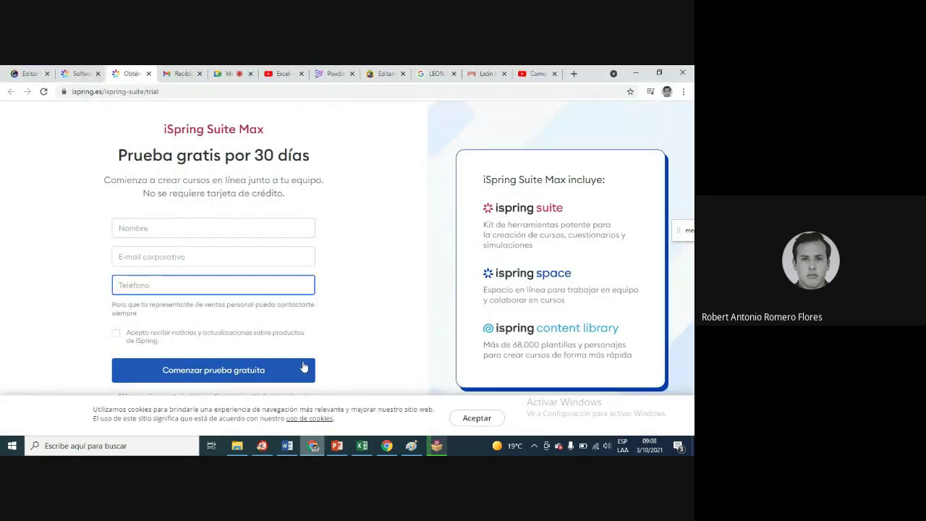
triple_click(248, 161)
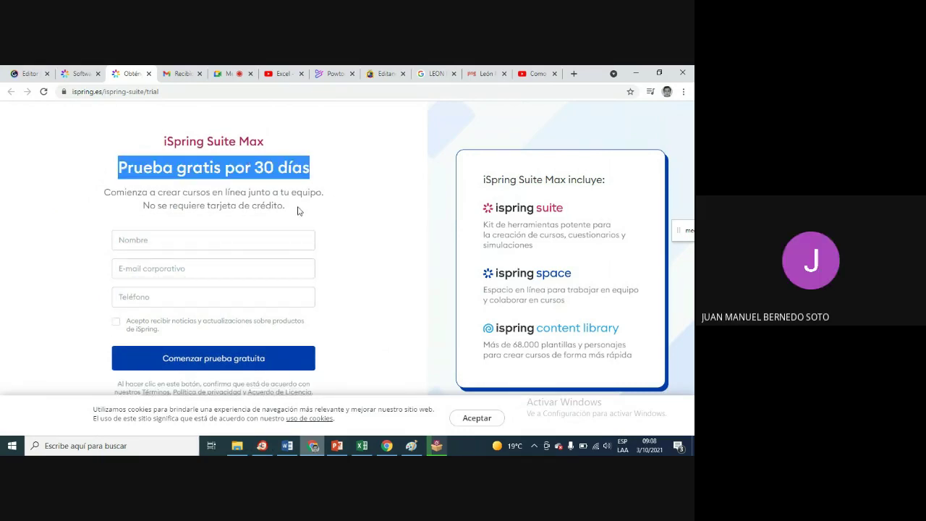
double_click(268, 206)
click(268, 206)
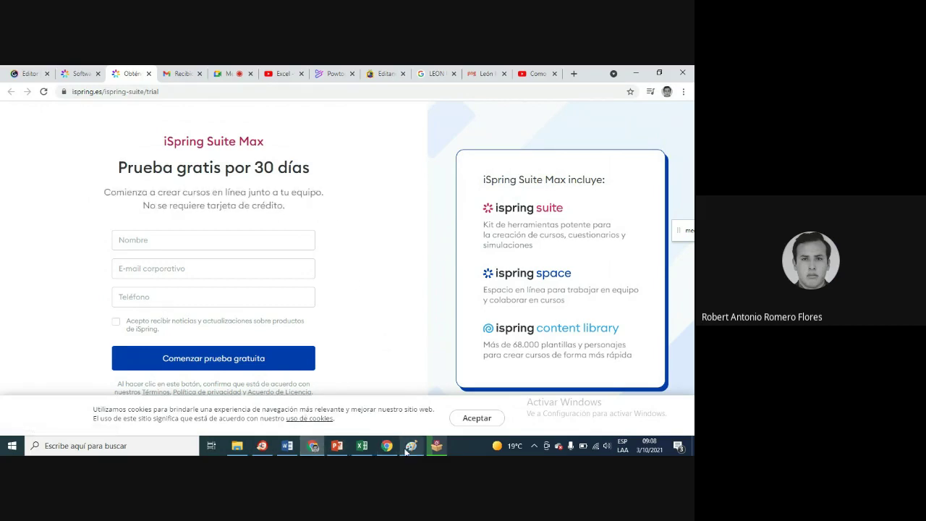
- Minimize the Descargas, browser, PDF, PowerPoint, Paint and Word windows to reveal the installer
click(437, 447)
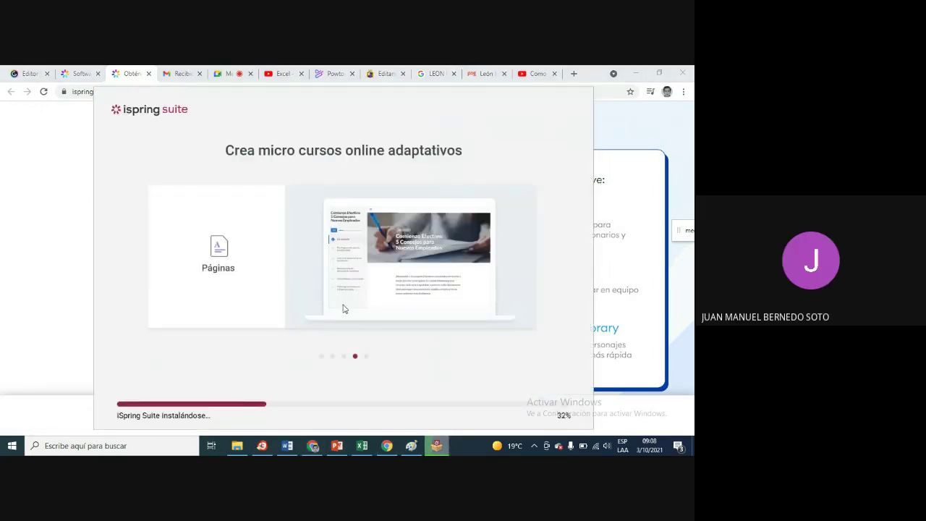
click(237, 447)
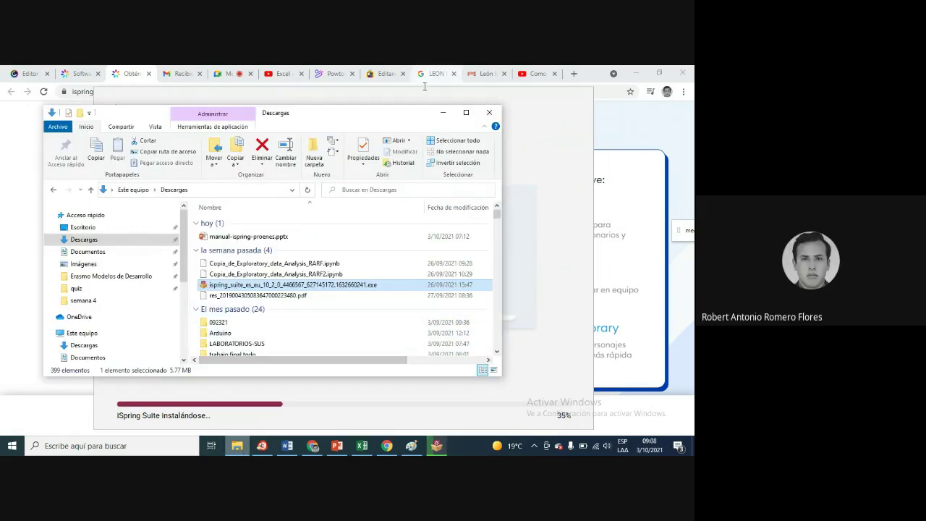
click(466, 113)
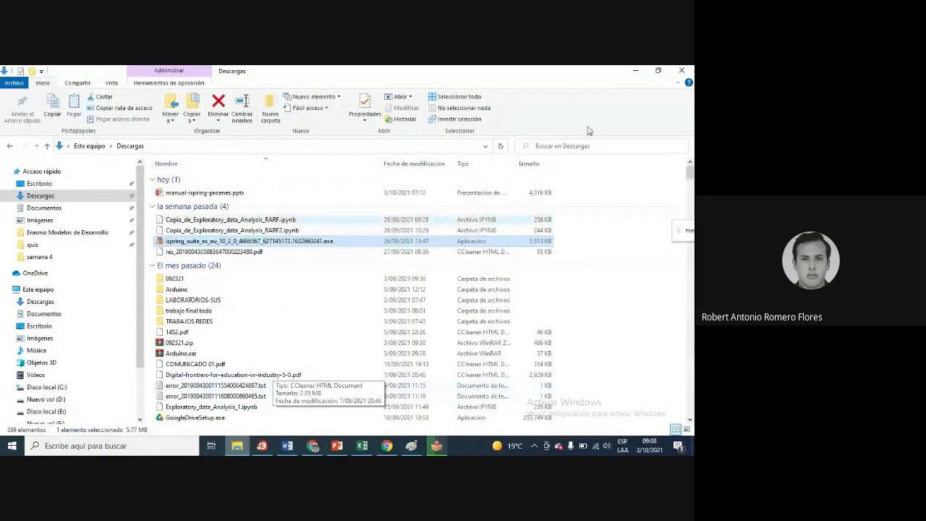
click(636, 70)
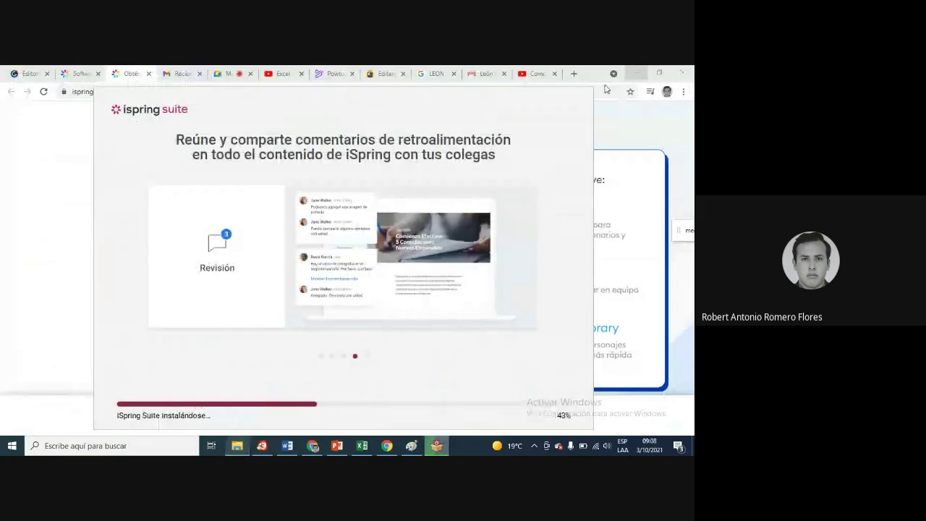
click(635, 73)
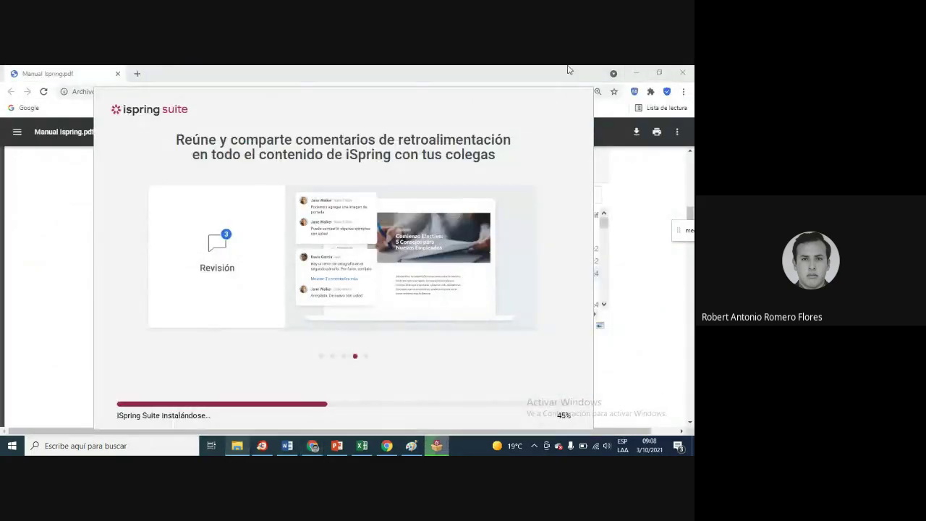
click(636, 73)
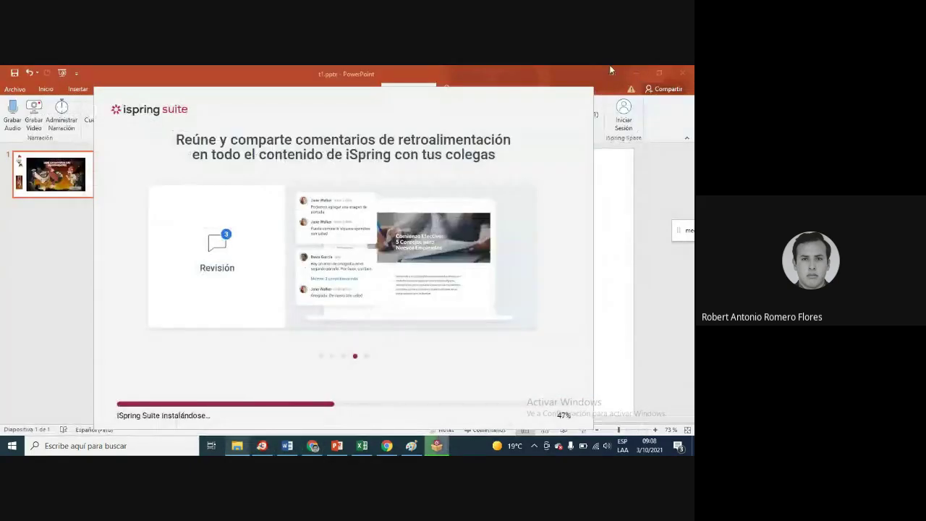
click(610, 70)
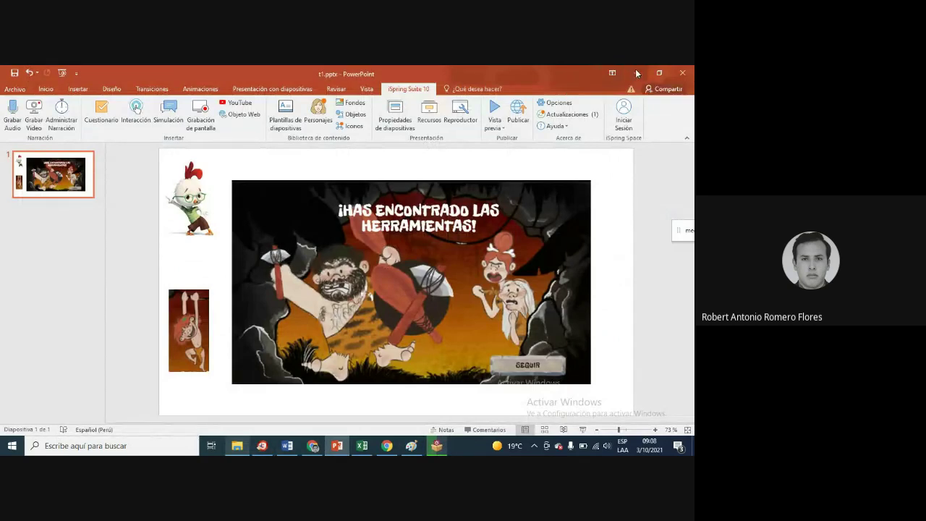
click(636, 73)
click(635, 72)
click(635, 72)
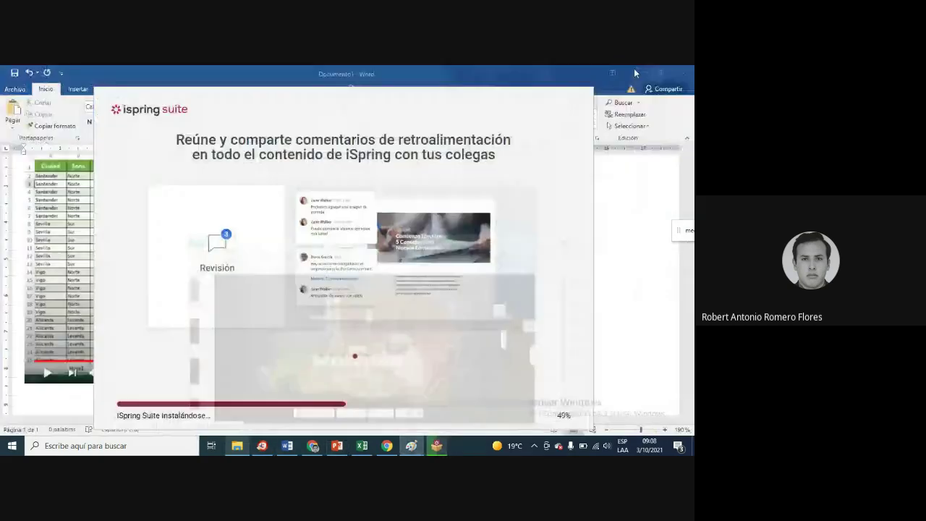
click(635, 73)
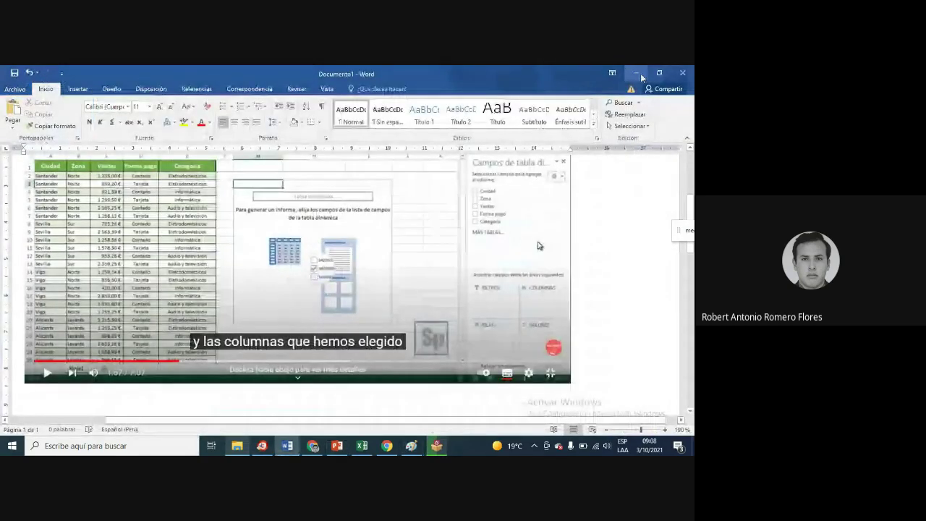
click(640, 74)
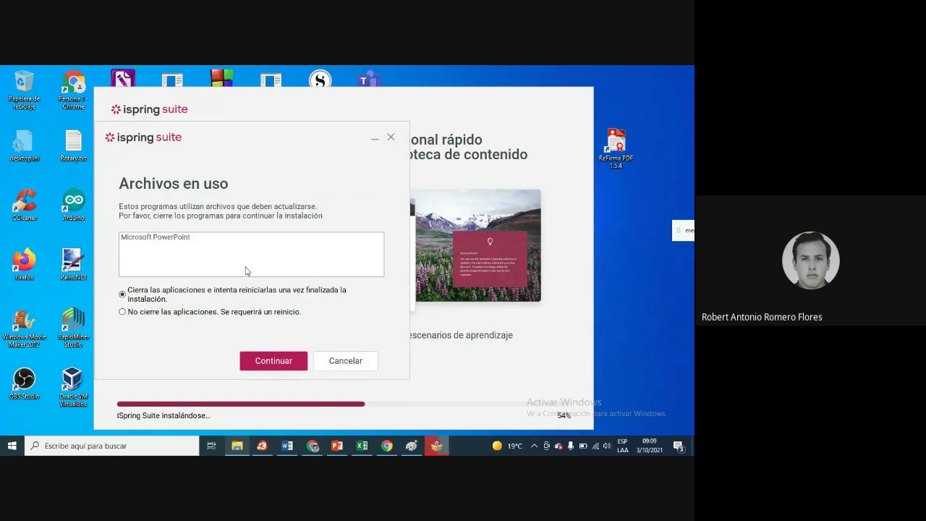
- Choose Continuar so the installer closes PowerPoint, and move the installer window right
click(269, 362)
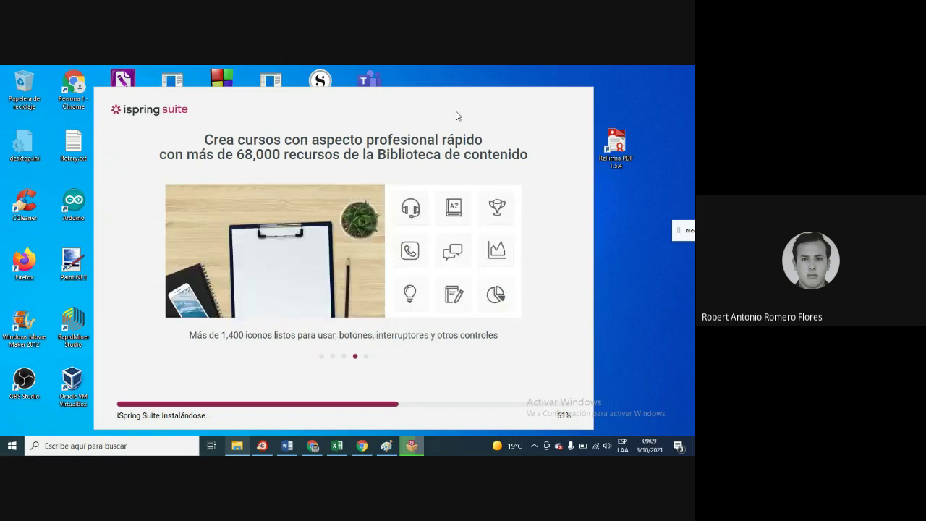
drag(362, 114, 528, 115)
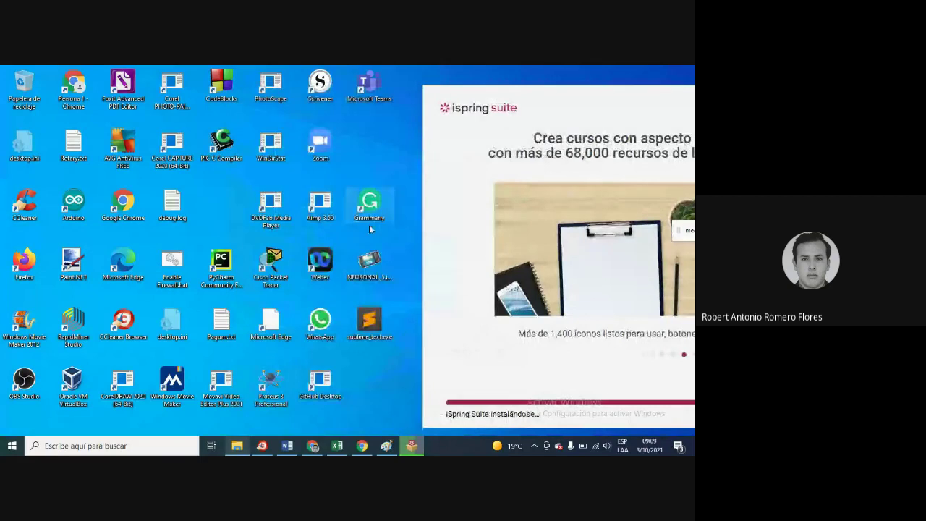
- Launch WhatsApp from the desktop, reconnect it, and scroll the SEGUNDA ESPECIALIDAD chat
double_click(318, 328)
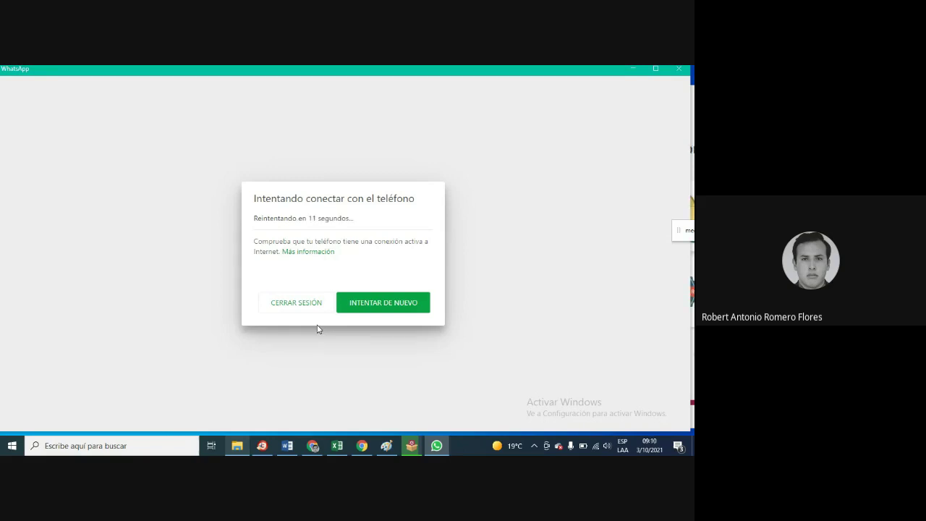
click(378, 302)
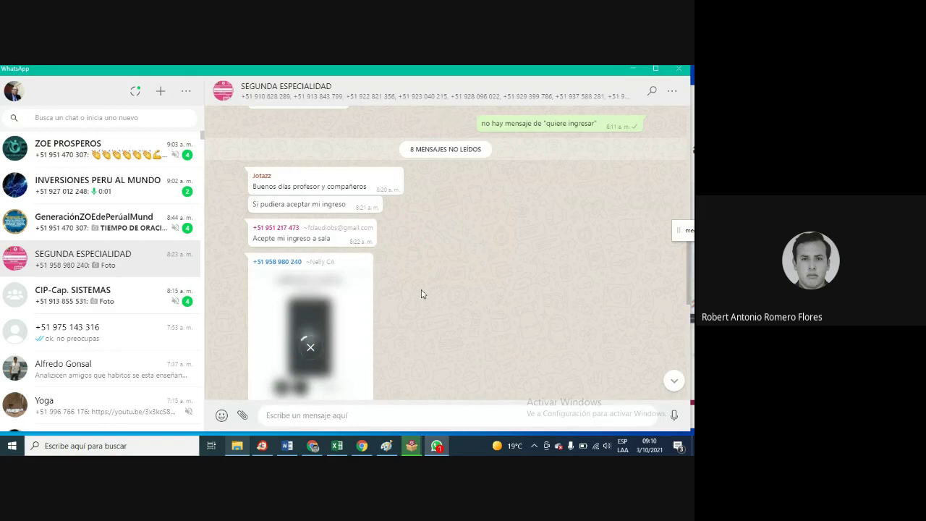
scroll(423, 294, down, 2)
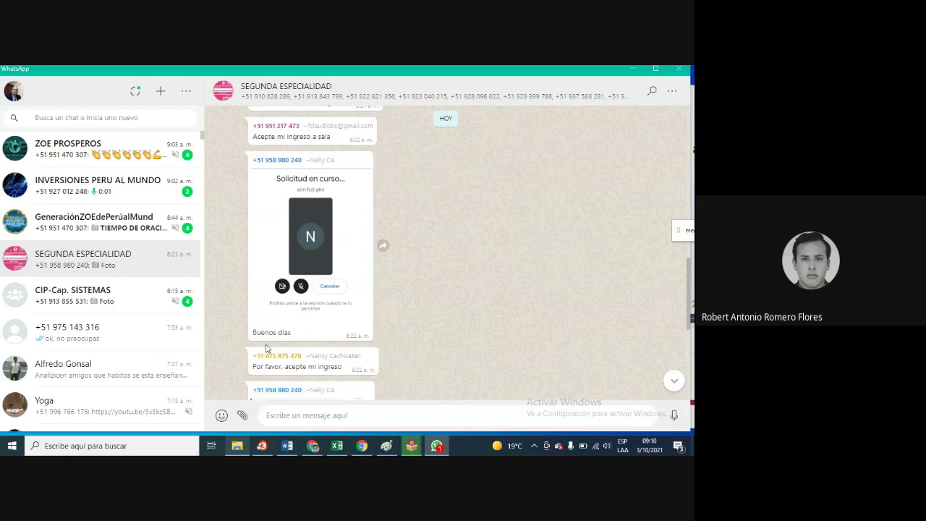
- After checking the Meet call, post 'bno hay nadie en espera' to the group and return to Meet
click(311, 443)
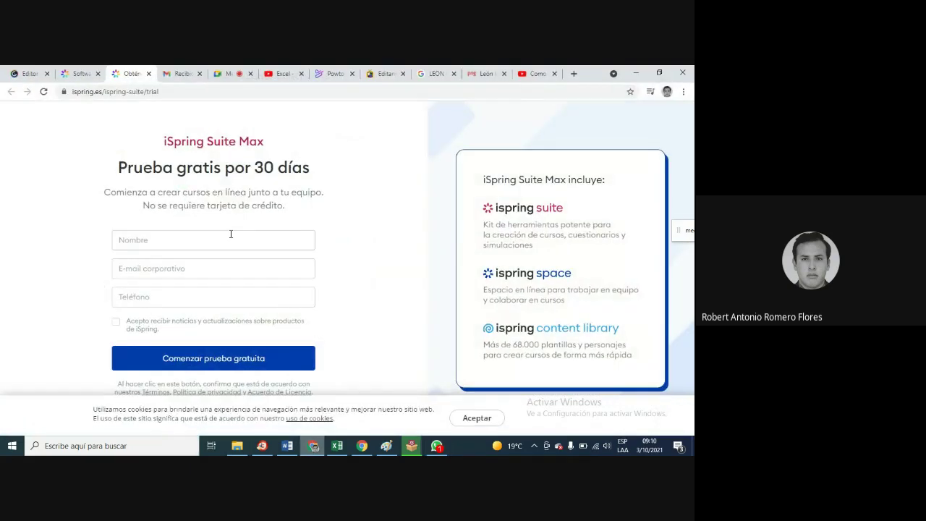
click(235, 73)
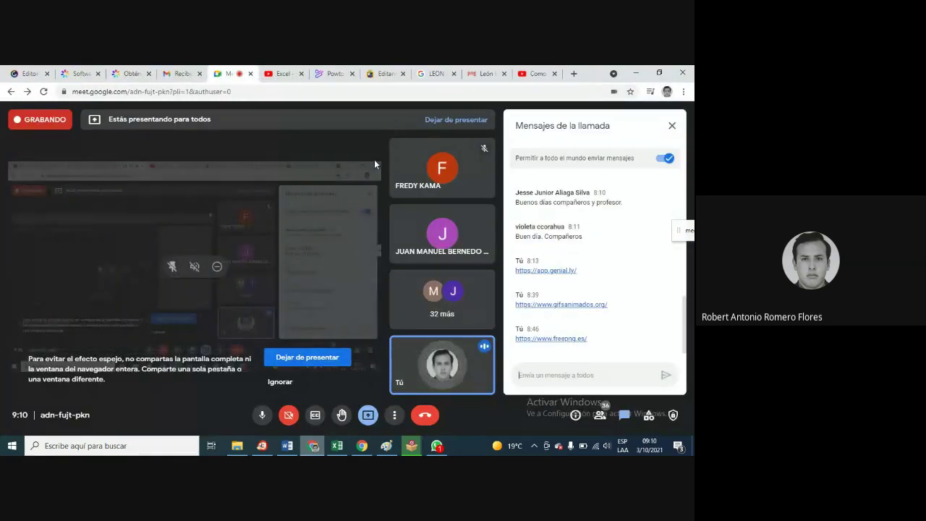
click(437, 448)
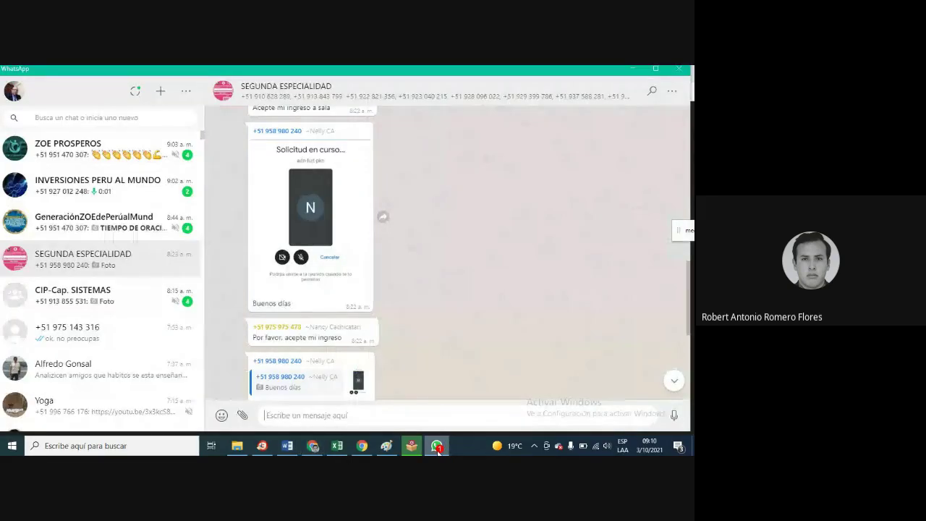
click(339, 417)
text(bn)
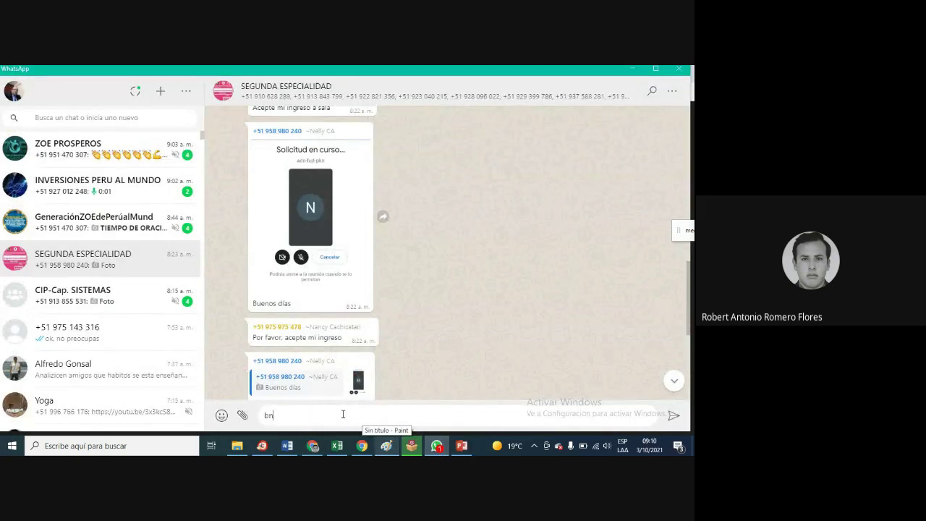
text(o hay nada)
key(BackSpace)
key(BackSpace)
text(ie en)
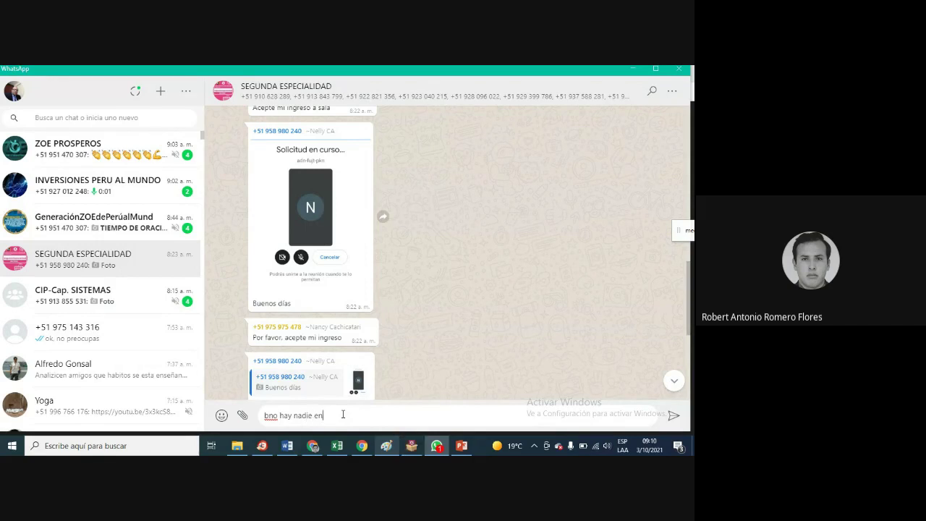
text( espera)
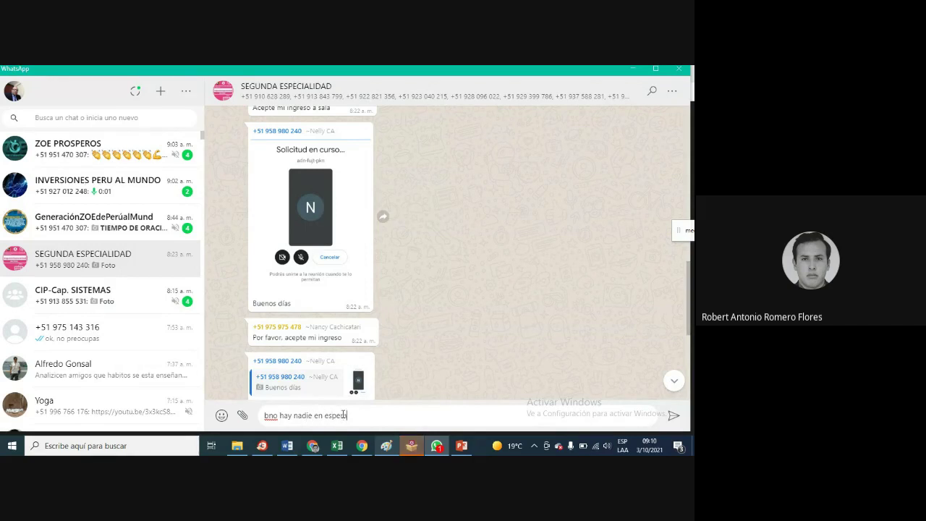
key(Return)
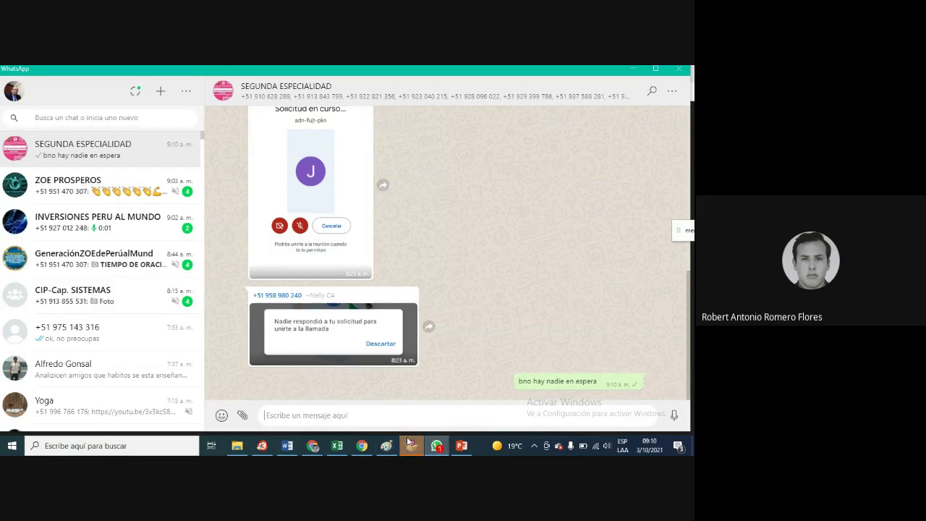
click(304, 446)
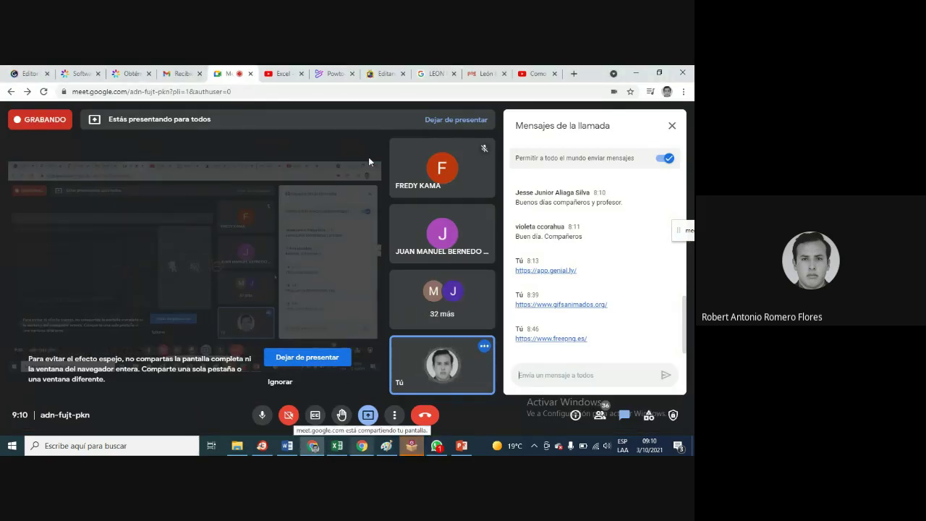
- Launch iSpring Suite, create a new course via Crear curso, and bring t1.pptx forward
click(414, 437)
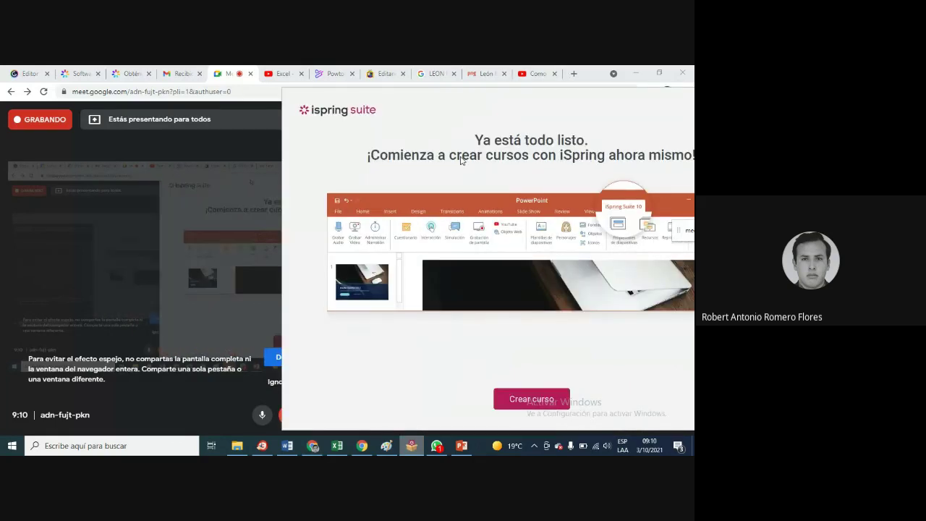
click(532, 400)
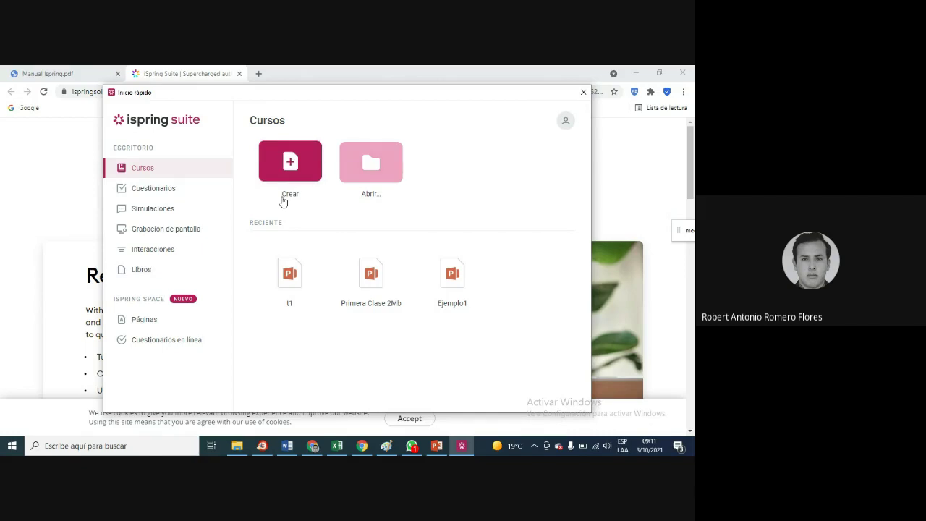
click(296, 163)
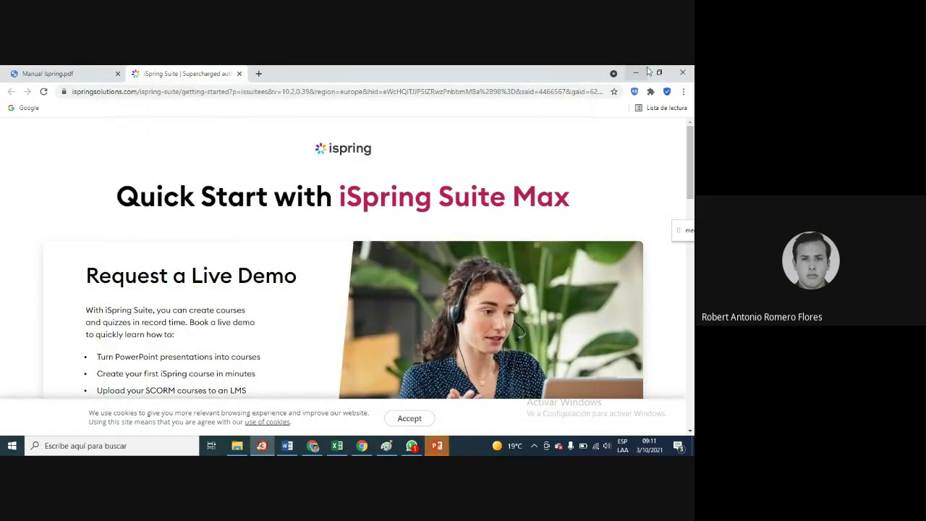
click(437, 447)
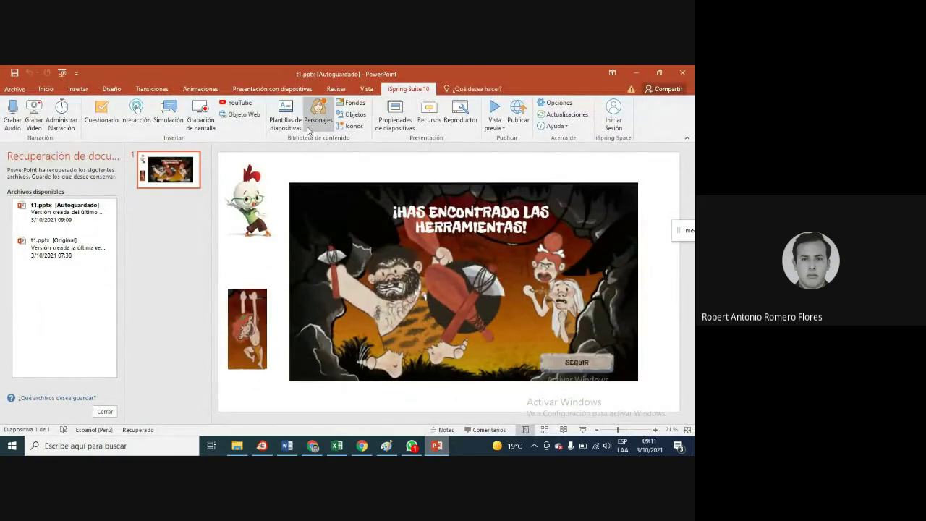
- Browse PowerPoint's Inicio through iSpring Suite 10 ribbon tabs, then switch back to WhatsApp
click(45, 88)
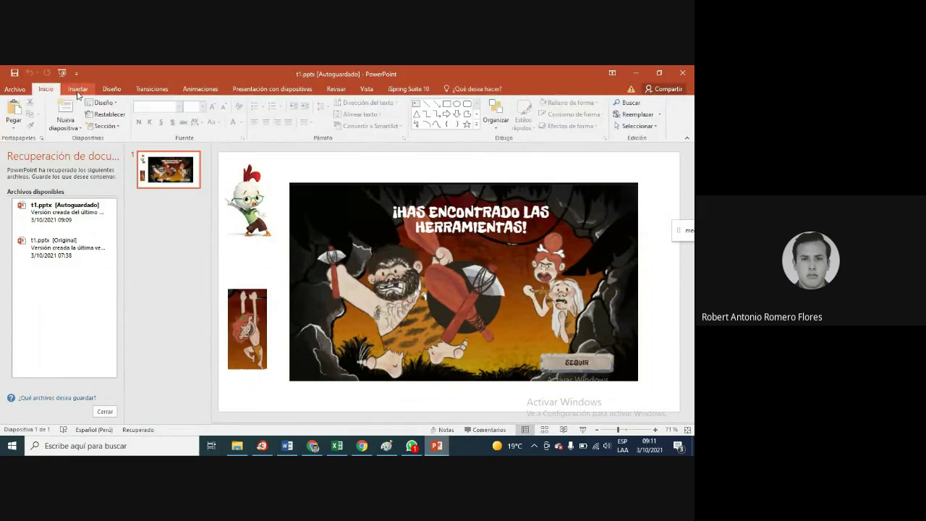
click(78, 88)
click(116, 89)
click(152, 89)
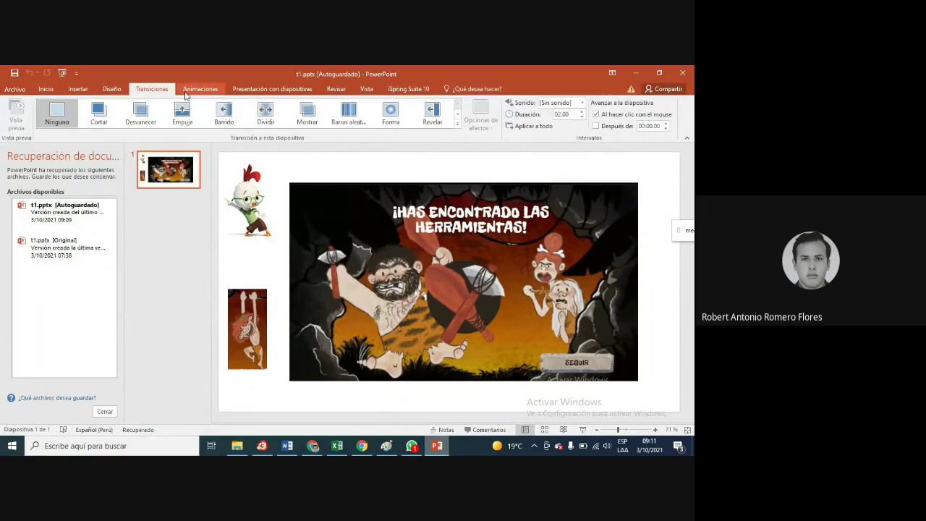
click(188, 91)
click(272, 90)
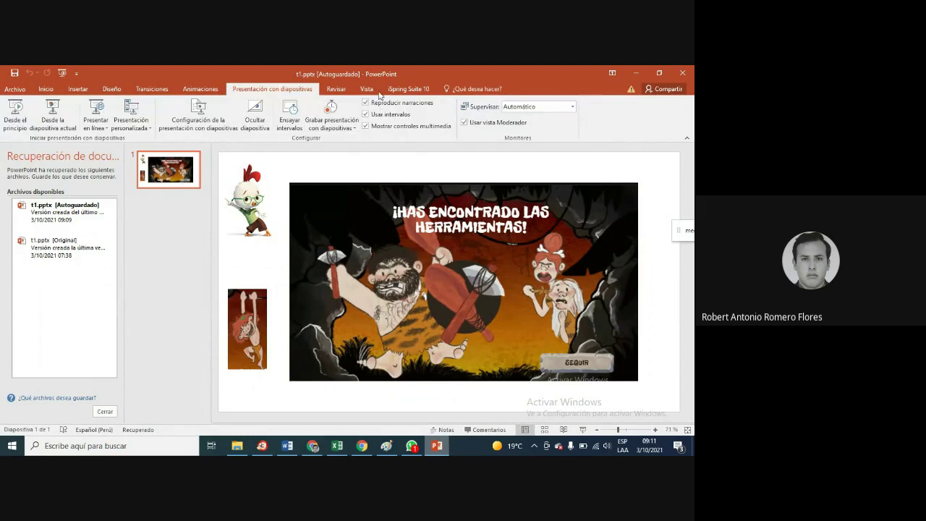
click(423, 90)
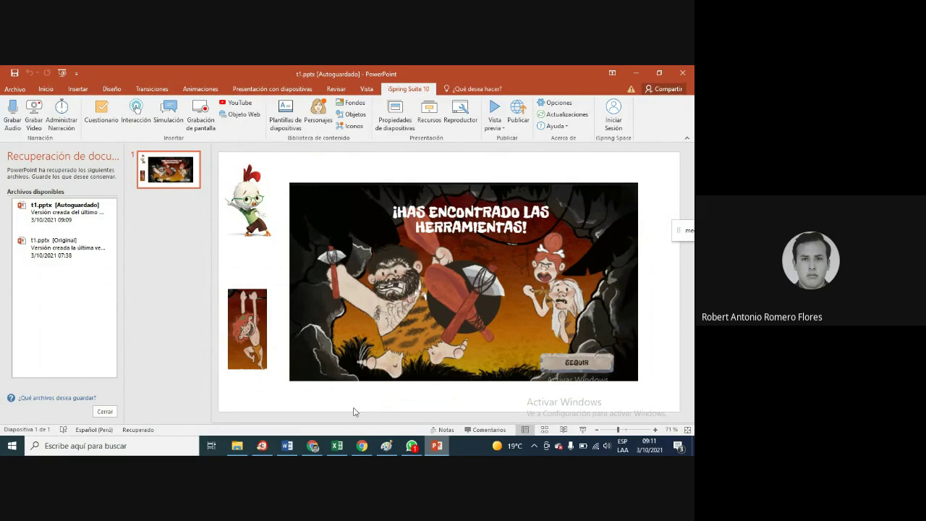
click(410, 446)
mouse_move(398, 451)
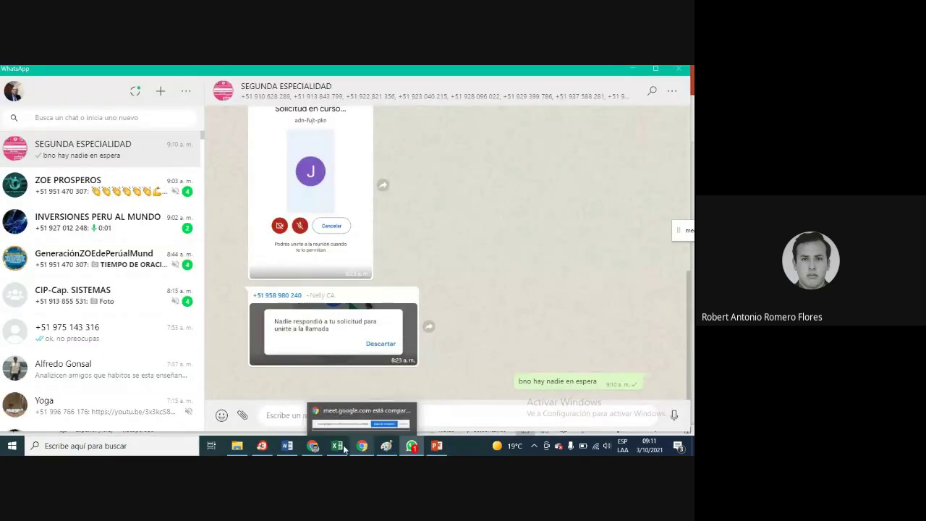
- Paste a screenshot of the Meet call into the group chat and send it
click(312, 446)
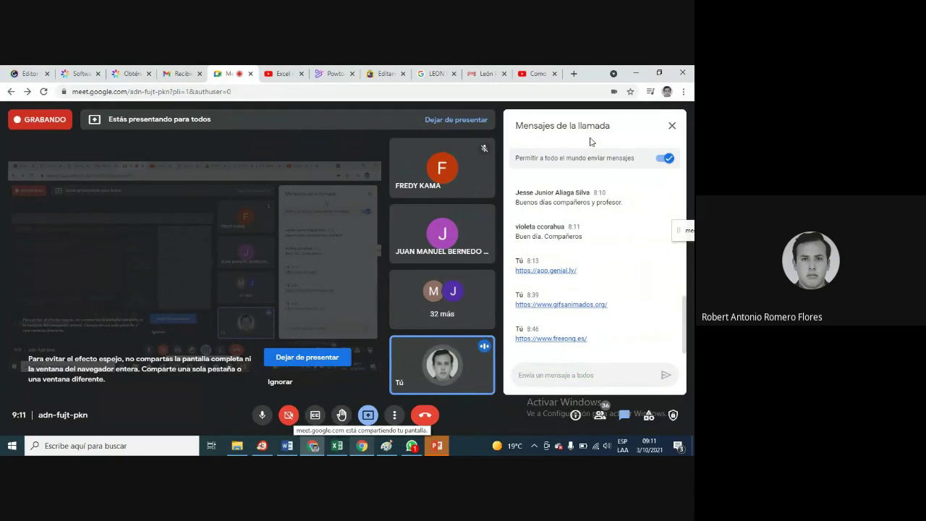
click(411, 446)
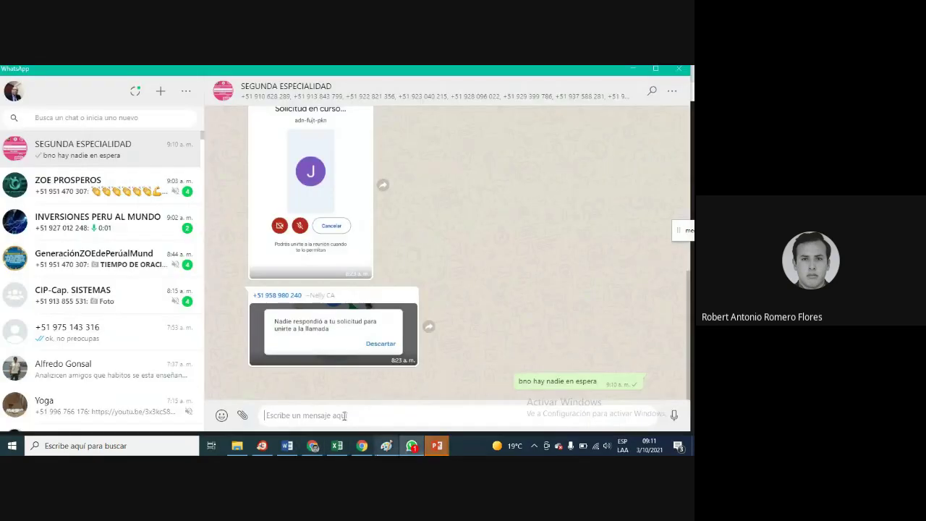
key(ctrl+v)
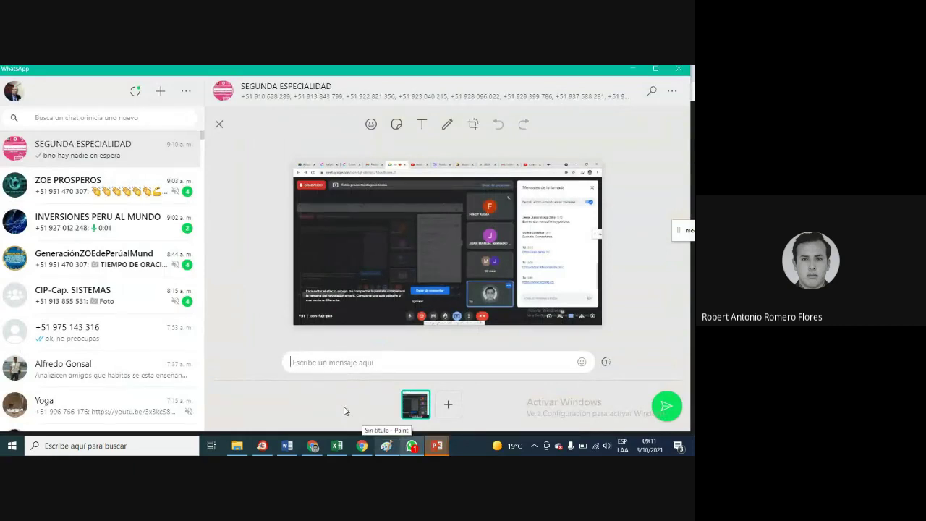
key(Escape)
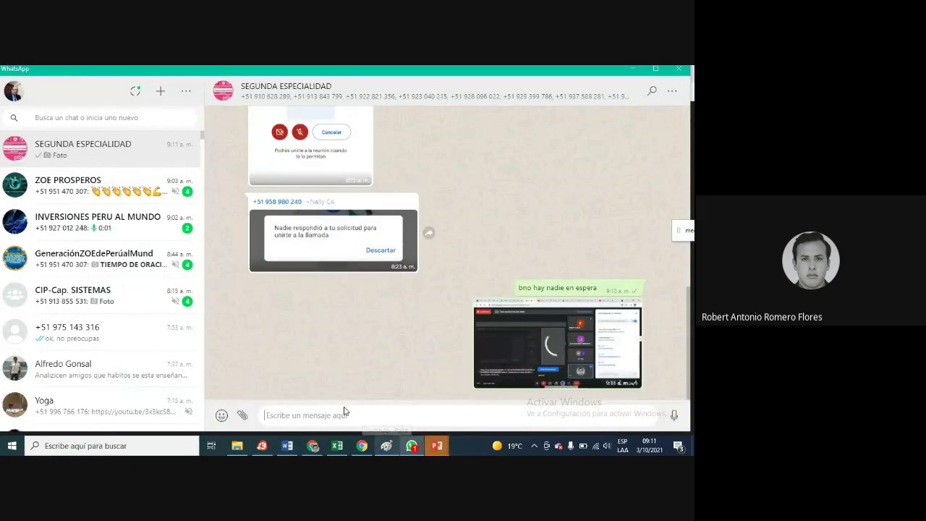
- Send 'reintenten nomas' to the group and open the attachment menu
text(reintente)
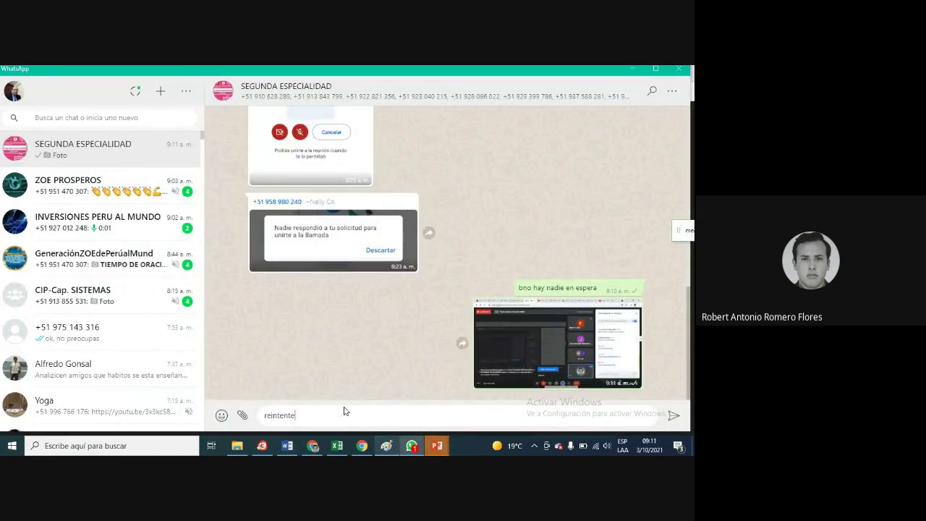
text(n nomas)
key(Return)
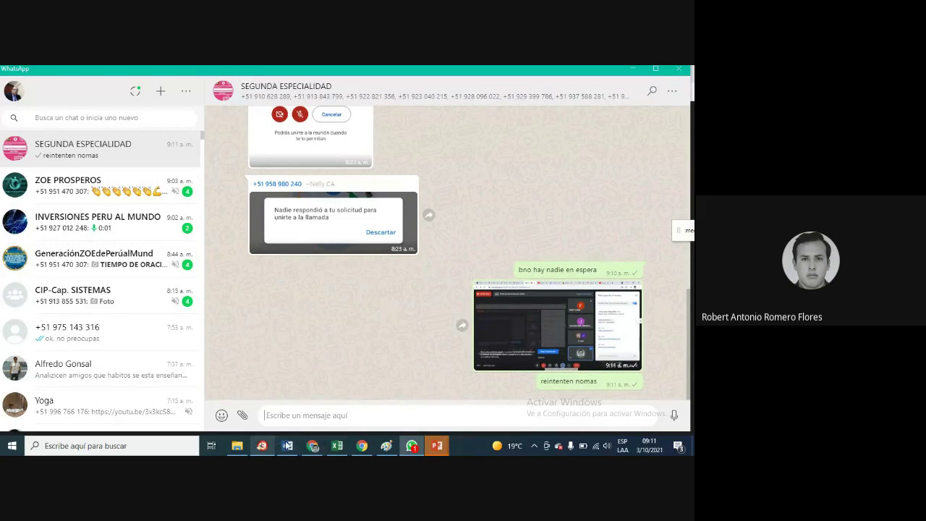
click(242, 416)
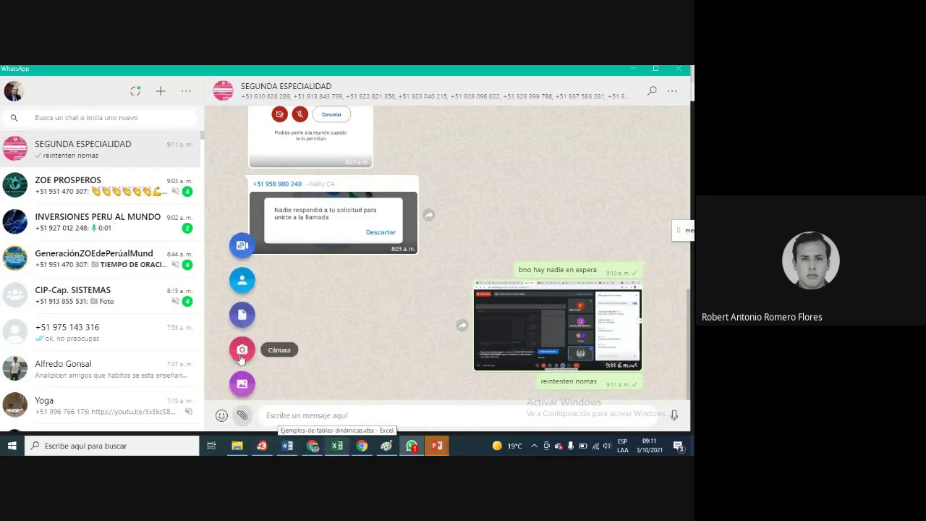
- Attach a document, browsing to E:\unap\segunda especialidad\semana 4
click(243, 315)
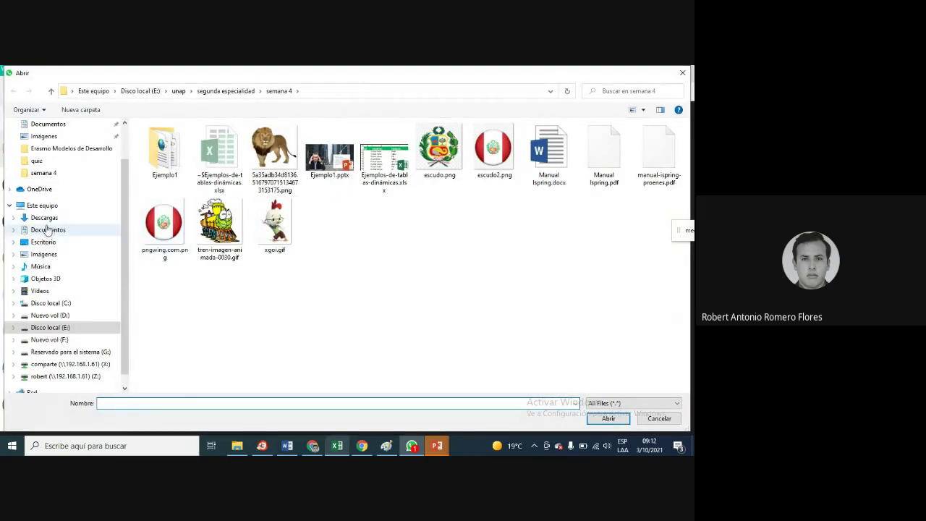
click(46, 229)
click(43, 217)
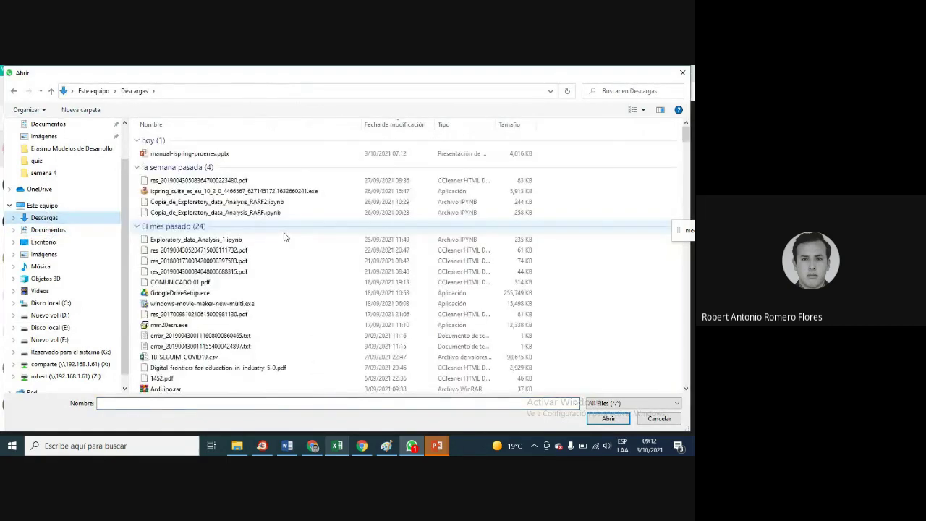
click(182, 191)
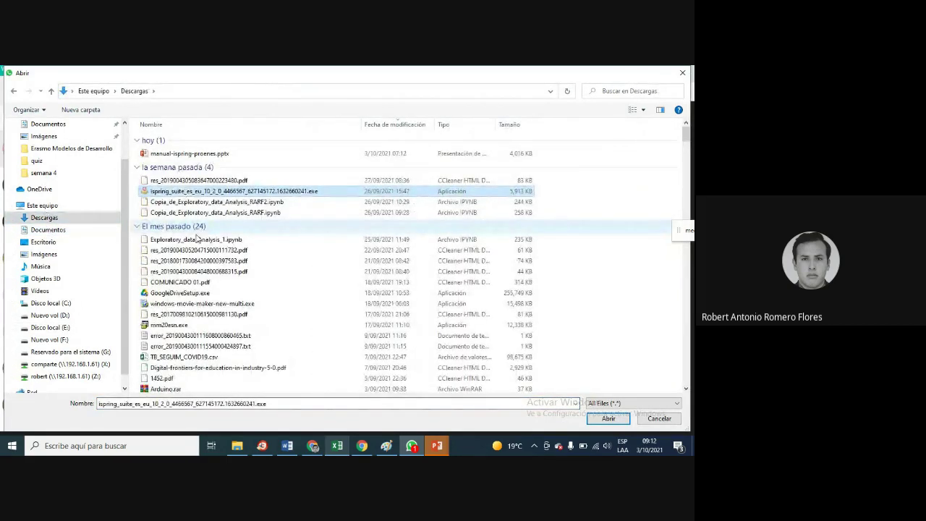
click(52, 328)
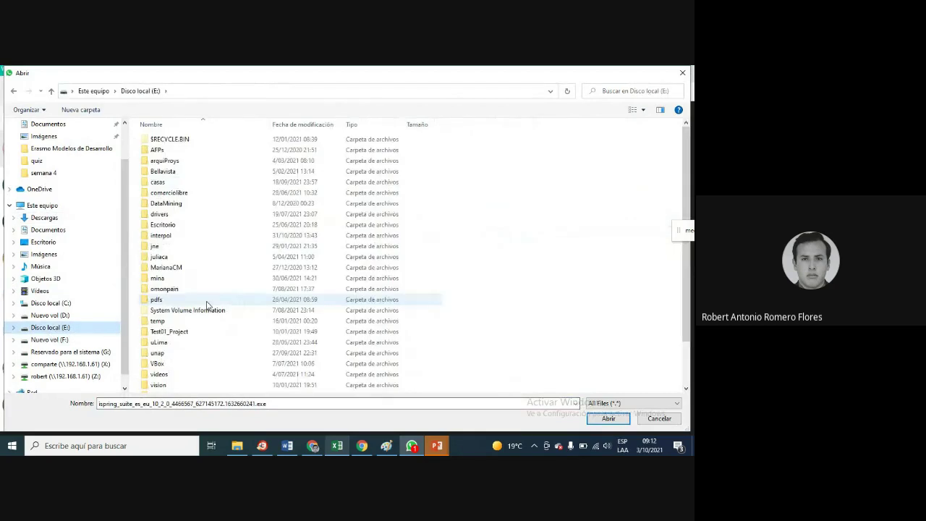
double_click(174, 304)
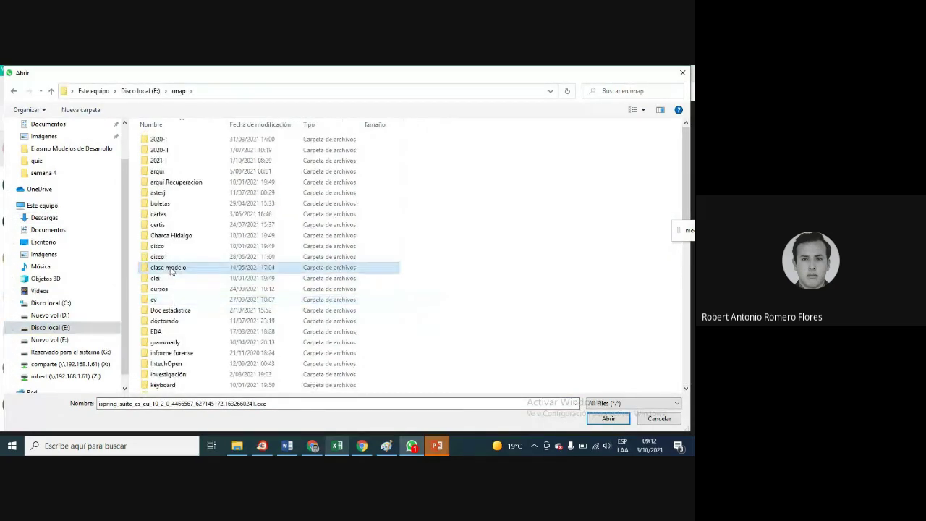
scroll(181, 275, down, 10)
click(185, 239)
double_click(186, 249)
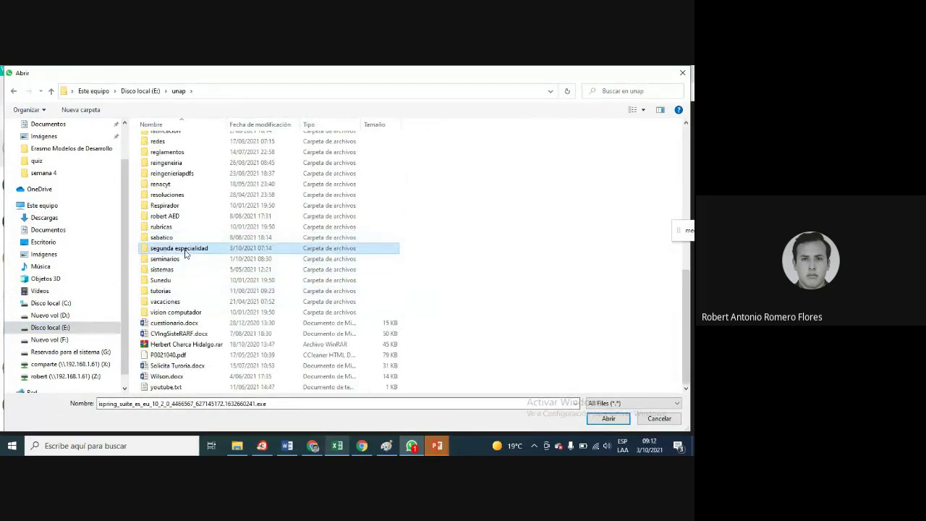
double_click(201, 185)
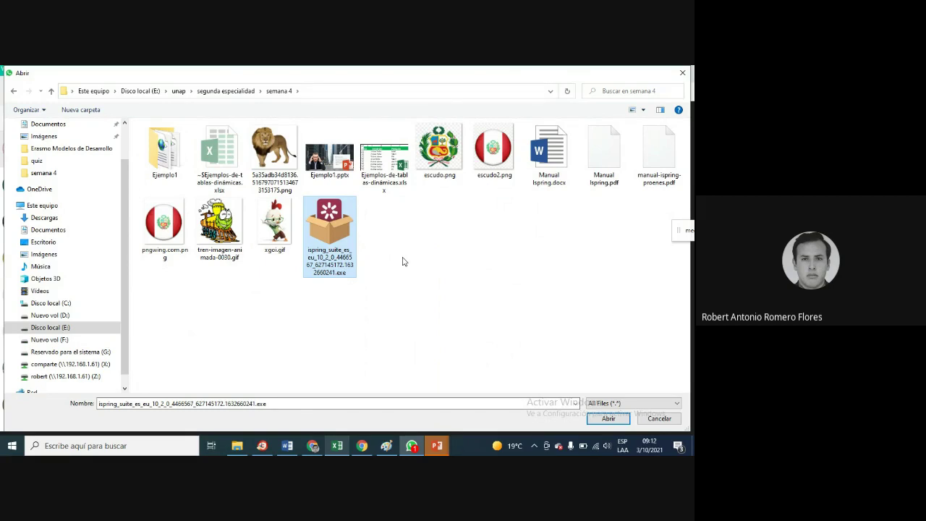
- Attach and send the 6 MB iSpring Suite installer .exe to the group
double_click(314, 237)
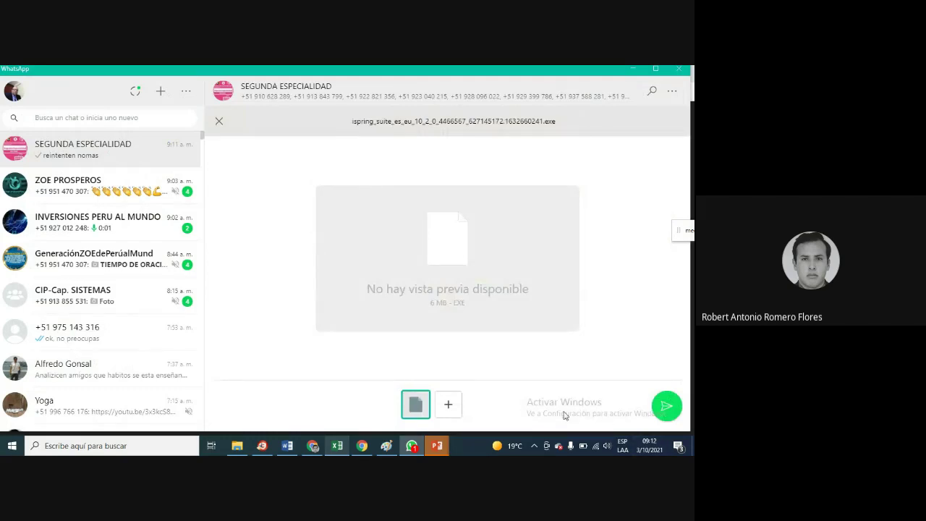
click(666, 408)
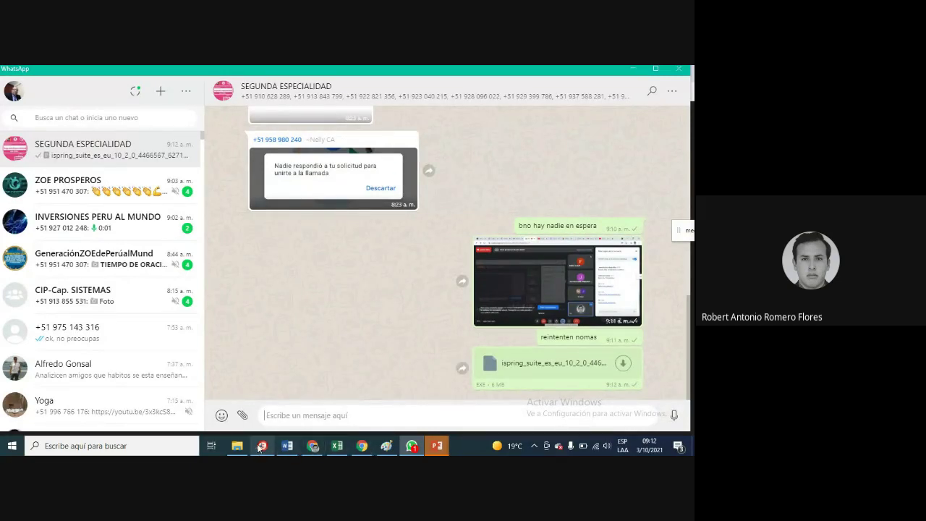
click(260, 447)
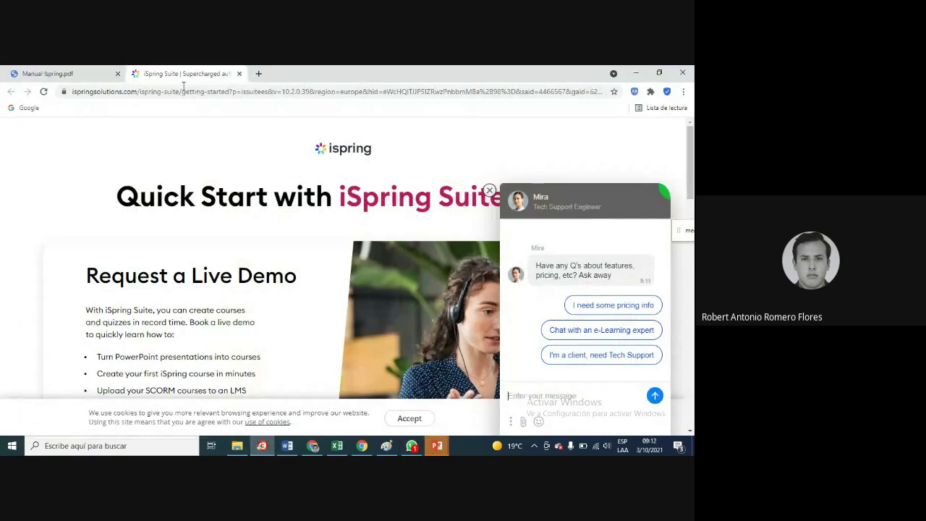
- Load gmail.com in a new tab, reload past the error, and launch Classroom from the apps grid
click(259, 73)
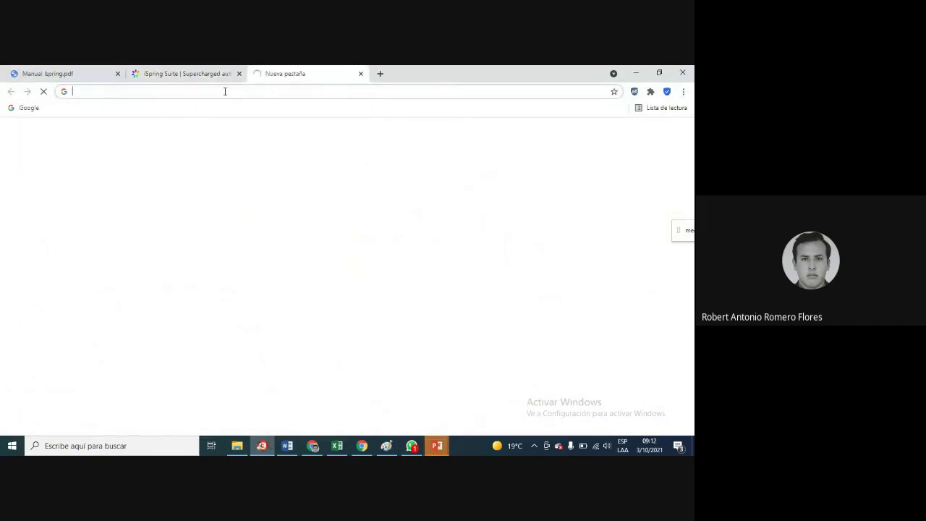
text(gmail.com)
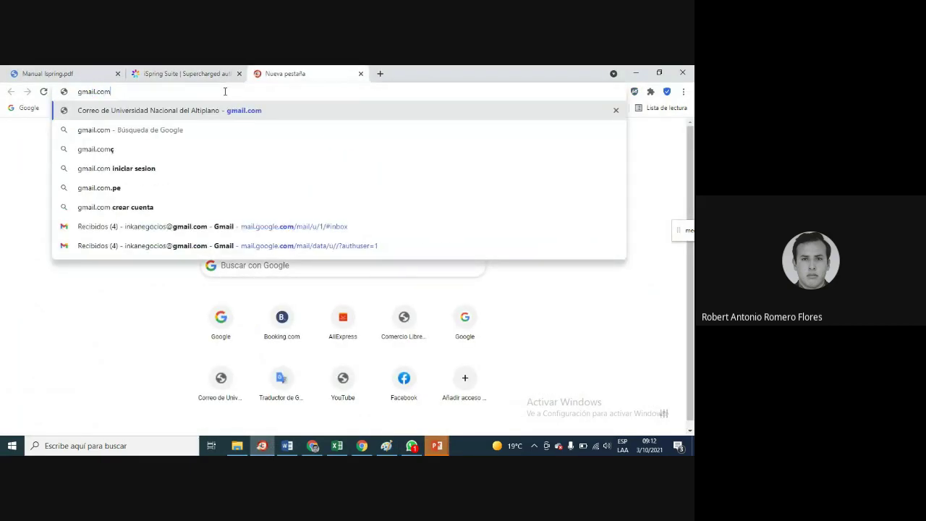
key(Return)
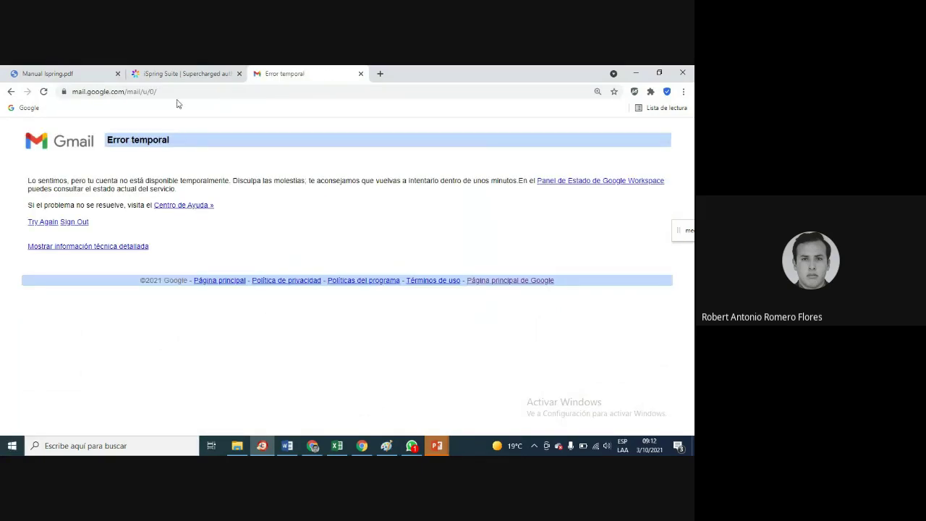
click(41, 93)
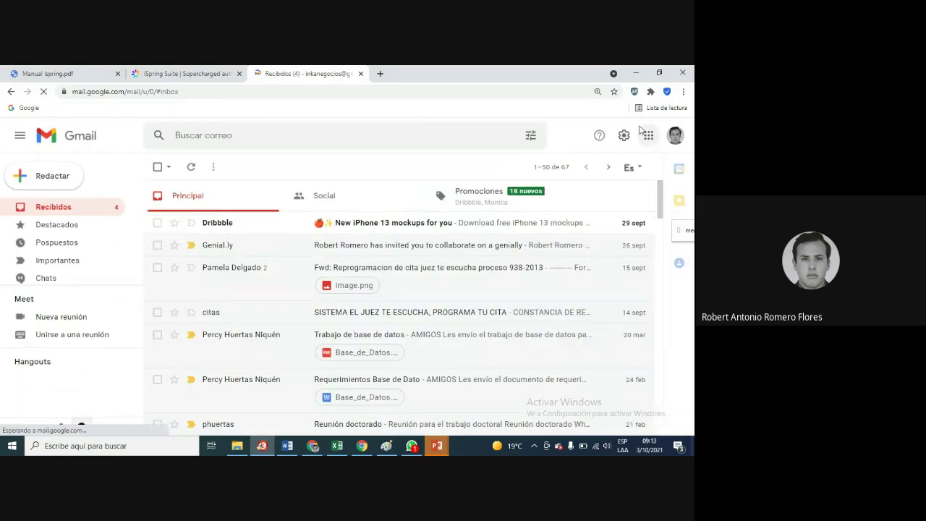
click(648, 135)
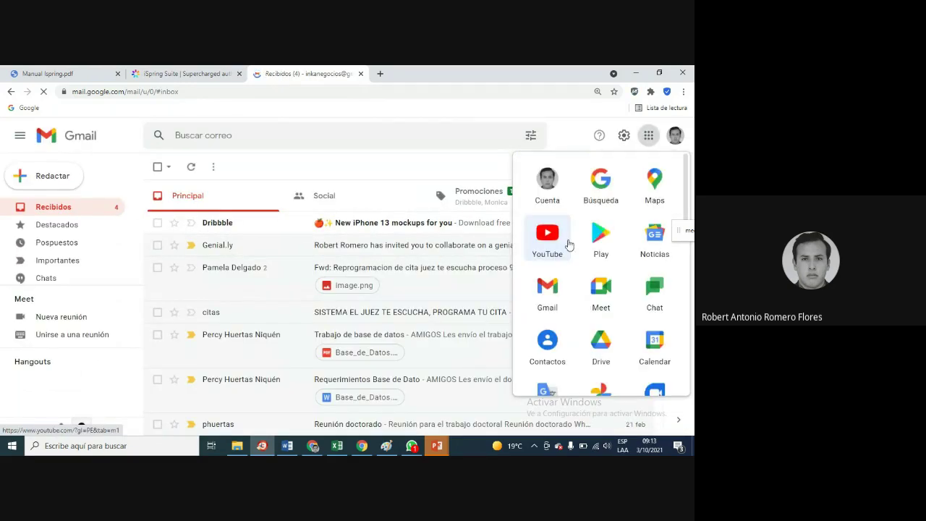
scroll(600, 289, down, 3)
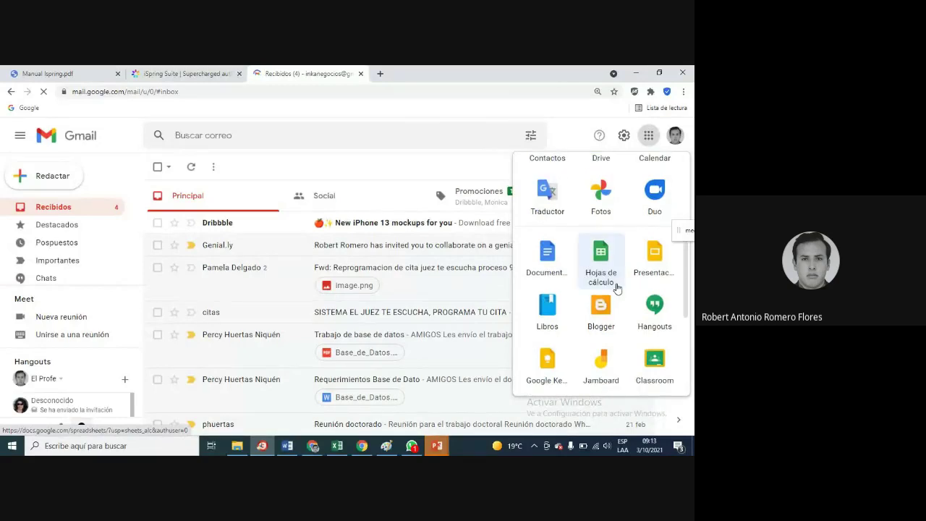
scroll(616, 288, down, 2)
click(654, 326)
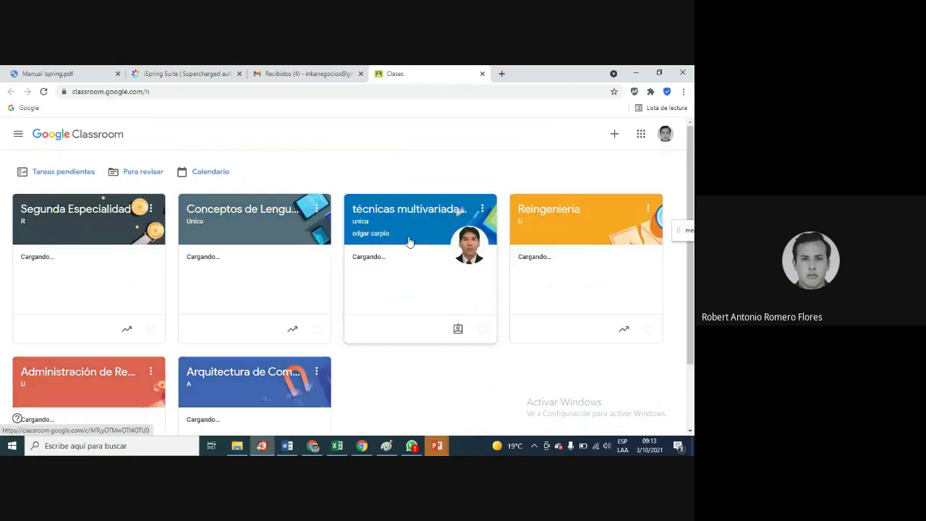
- Open the Segunda Especialidad class and scroll up and down through its stream
click(122, 231)
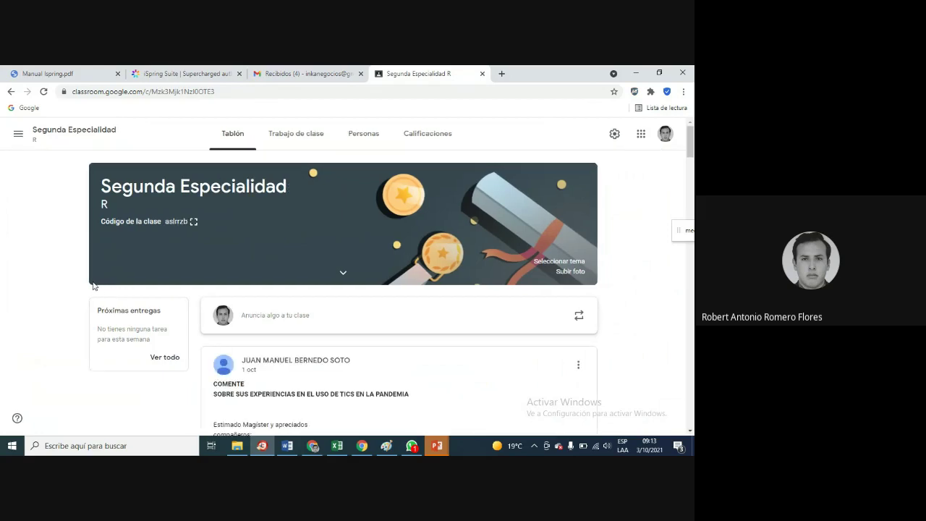
scroll(119, 294, down, 10)
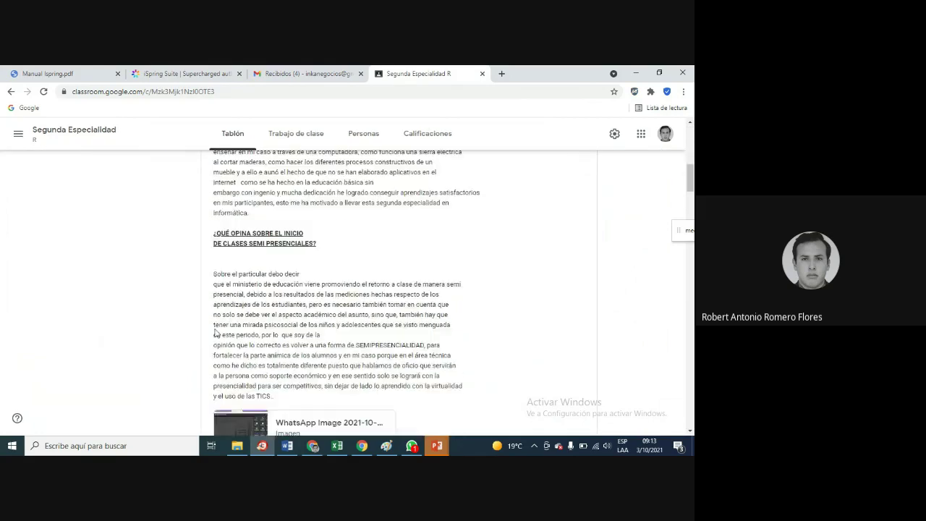
scroll(216, 333, down, 8)
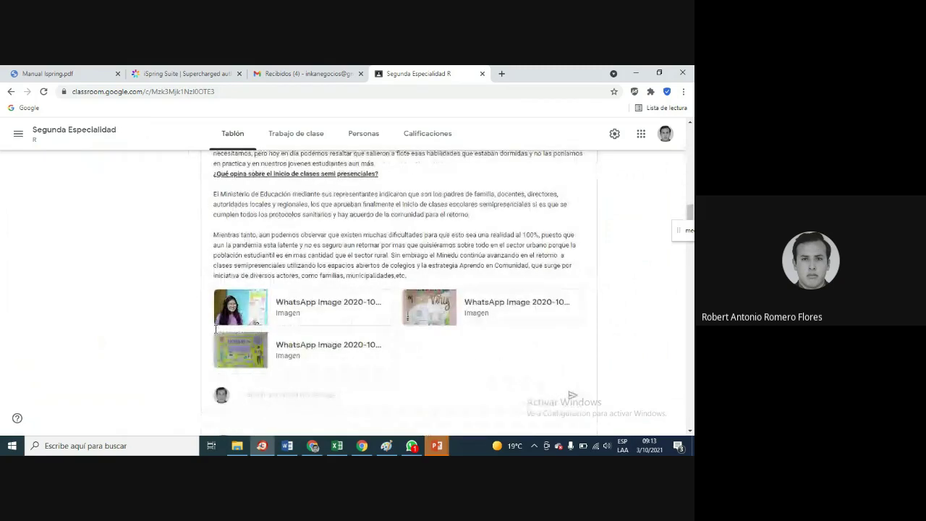
scroll(216, 333, up, 8)
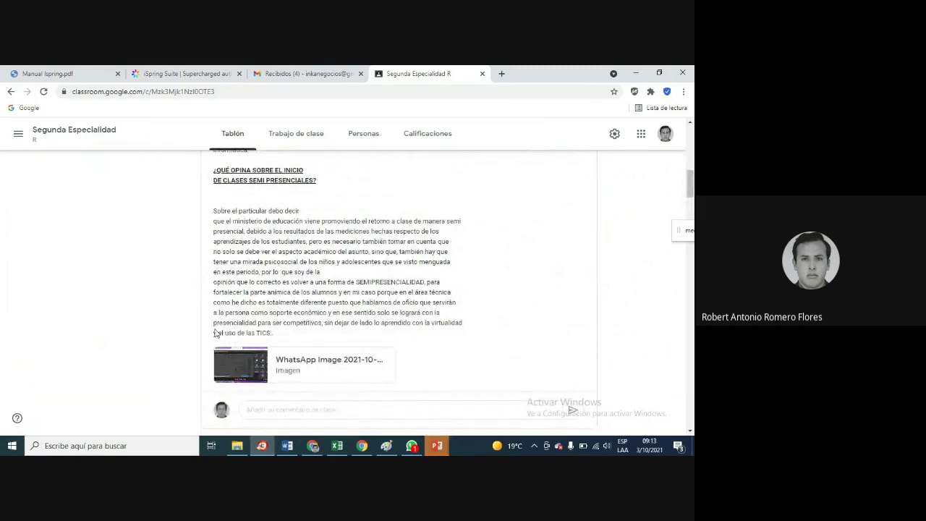
scroll(215, 333, down, 5)
scroll(215, 333, up, 10)
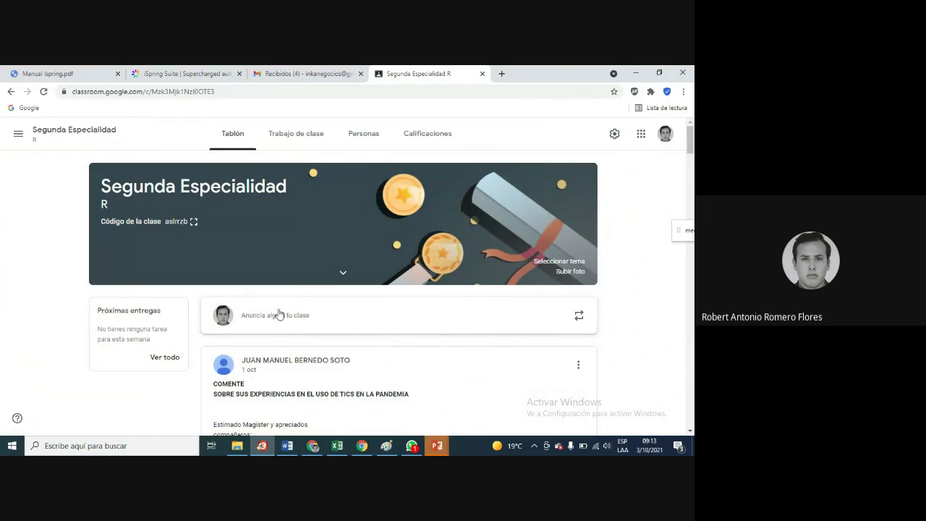
- Briefly bring WhatsApp forward, then hide it and return focus to the Classroom page
click(410, 447)
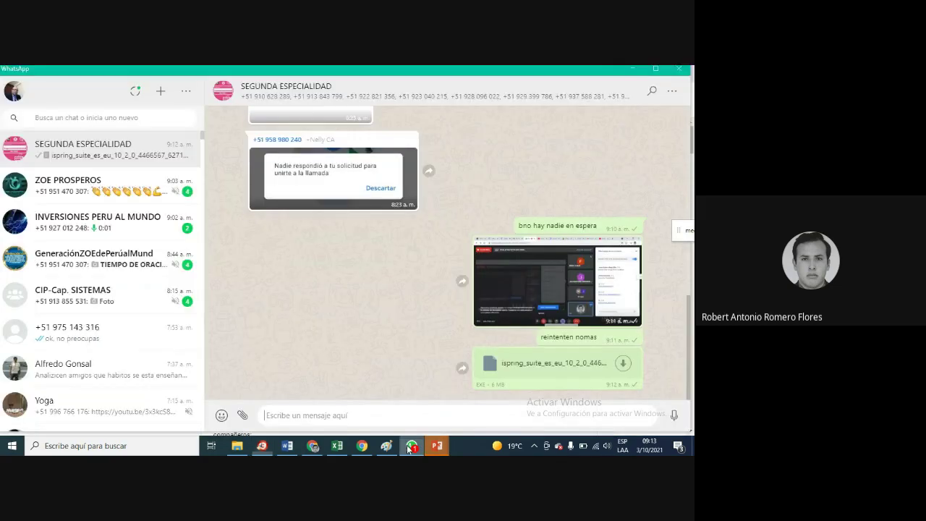
click(410, 446)
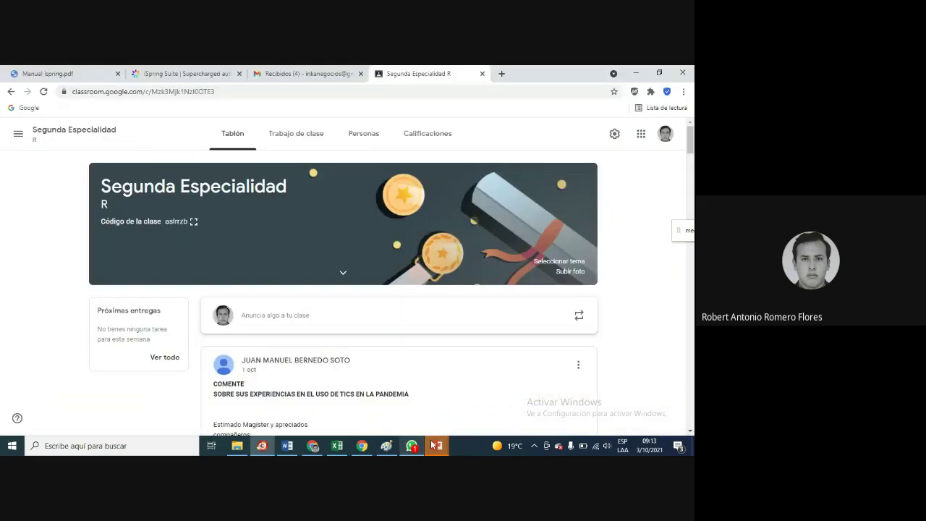
mouse_move(437, 445)
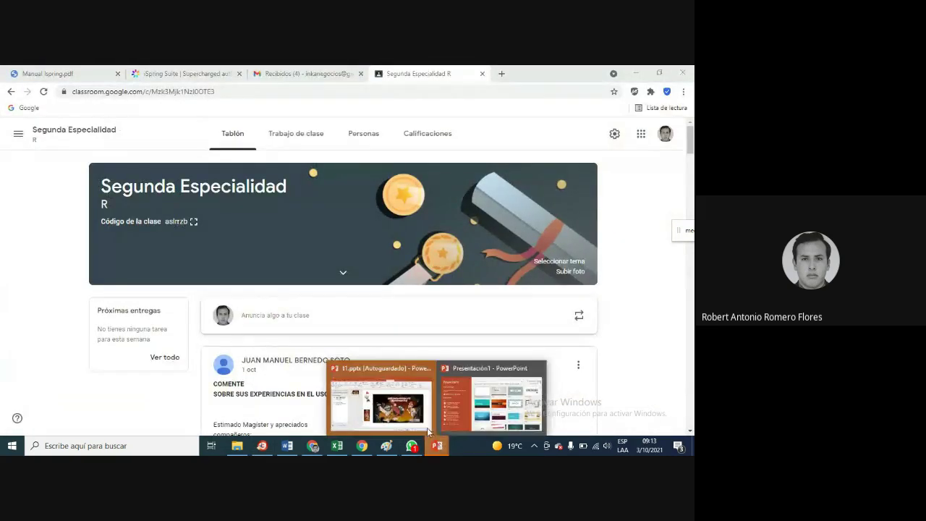
click(9, 288)
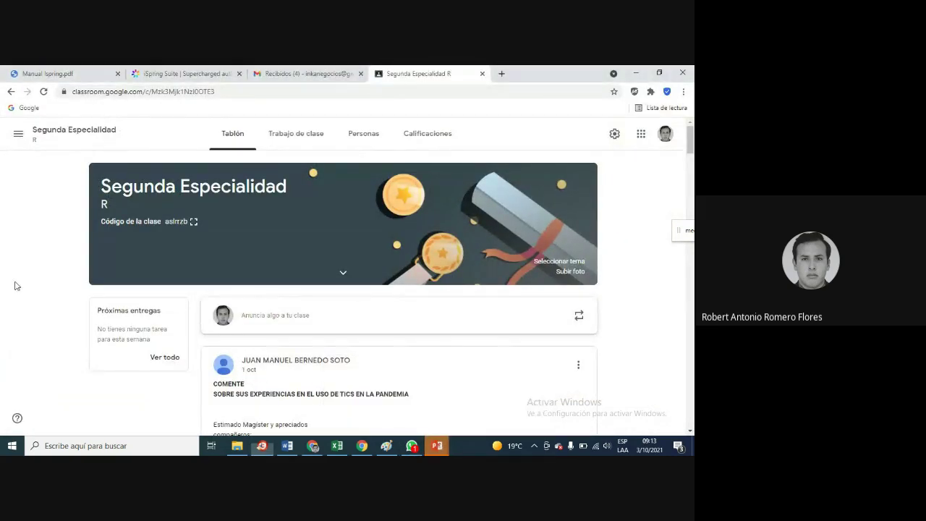
- Start an announcement 'Instalador la' and attach the ispring_suite .exe from unap > segunda especialidad > semana 4
click(283, 315)
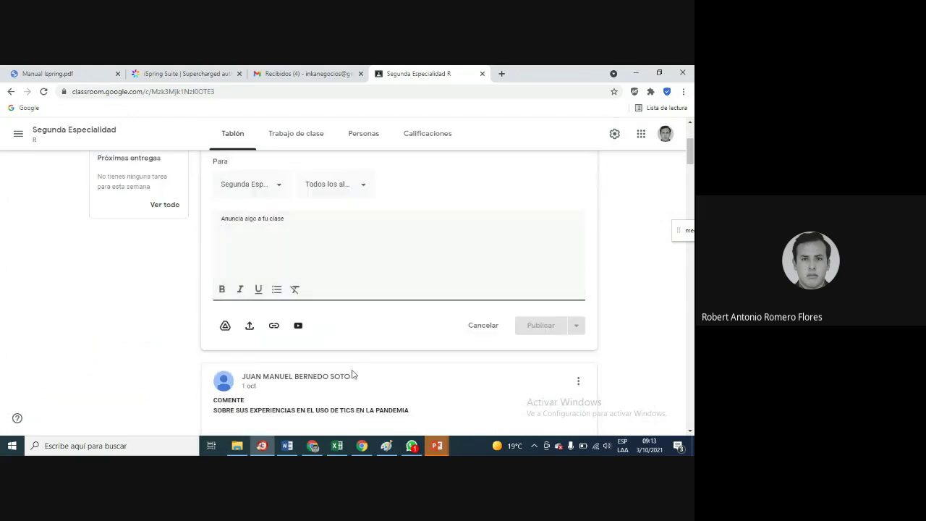
text(Instalador la)
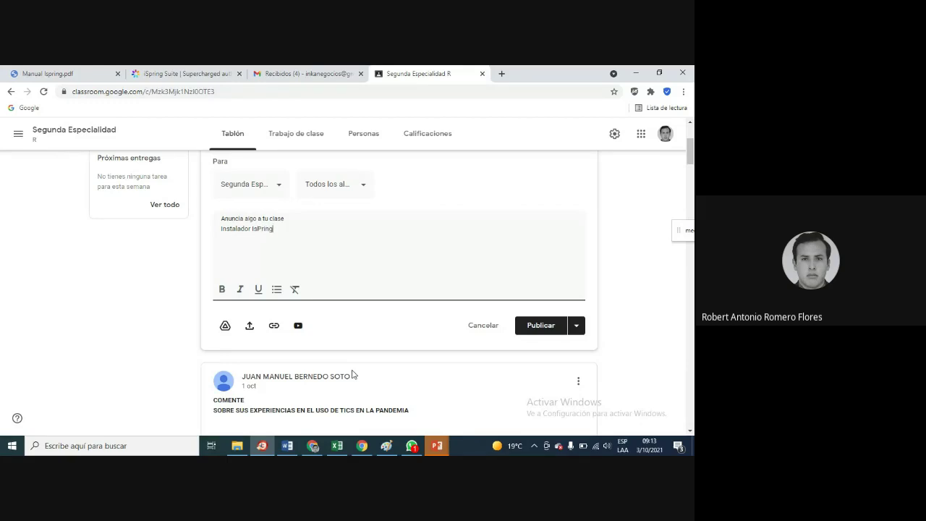
click(249, 325)
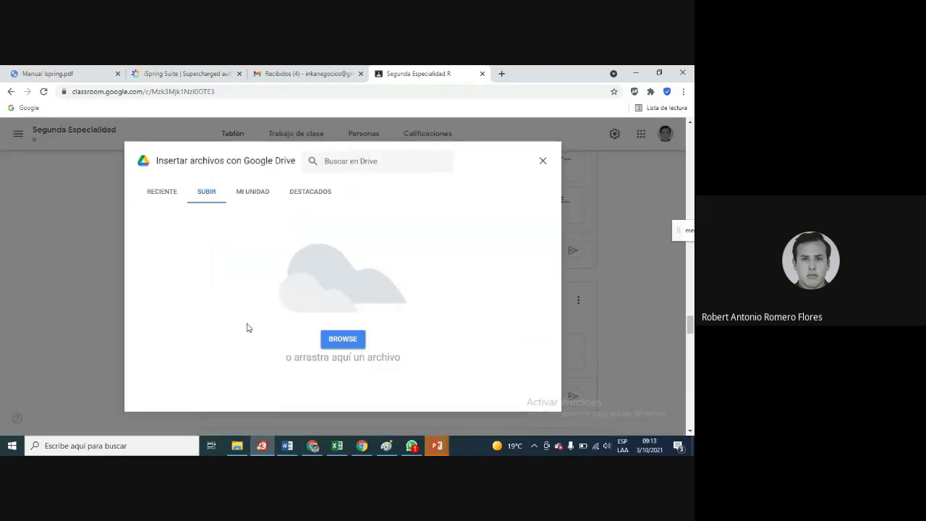
click(353, 341)
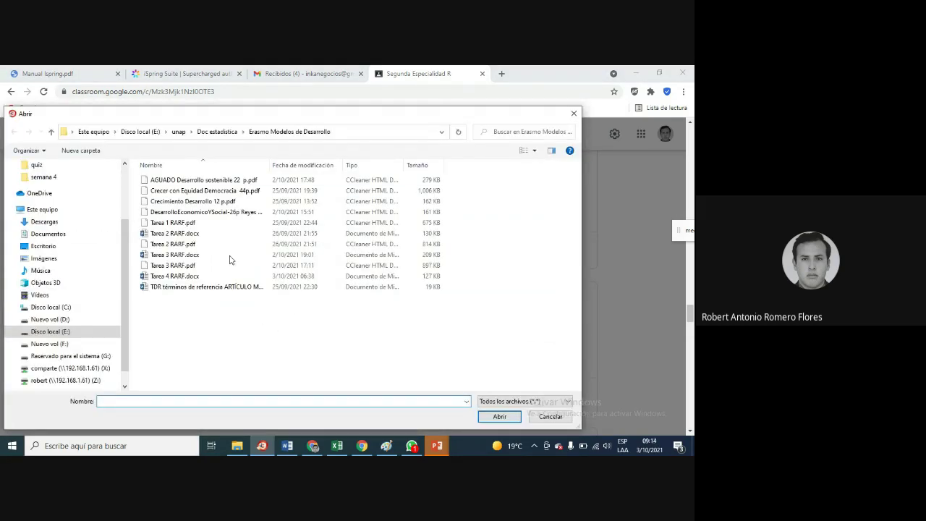
click(178, 132)
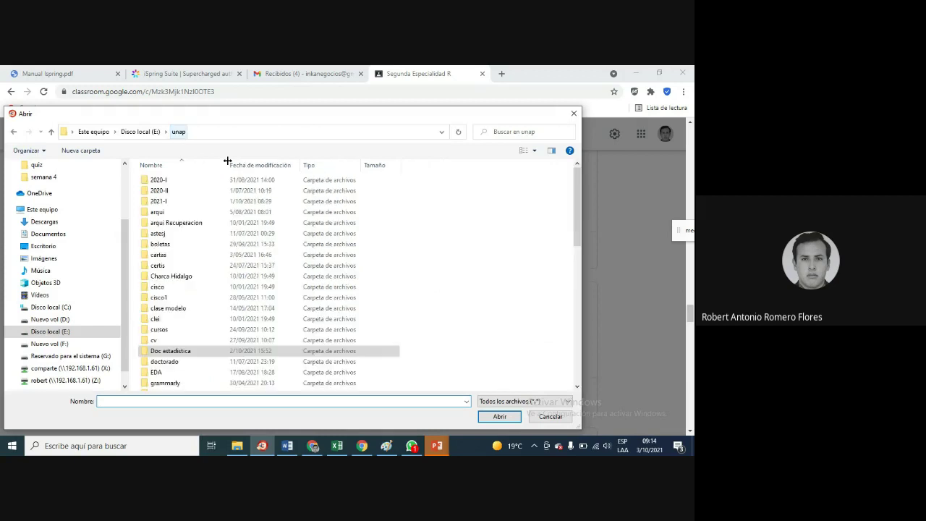
scroll(205, 320, down, 3)
scroll(205, 319, down, 3)
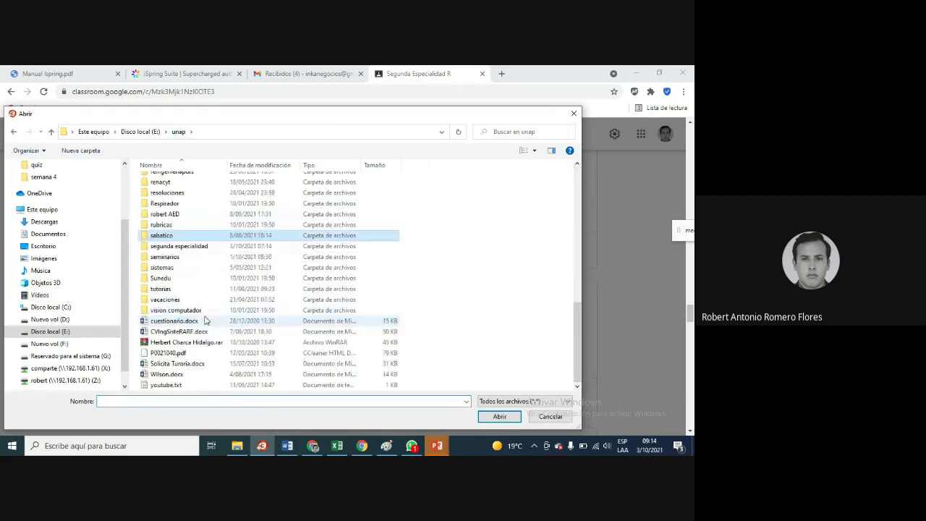
double_click(207, 249)
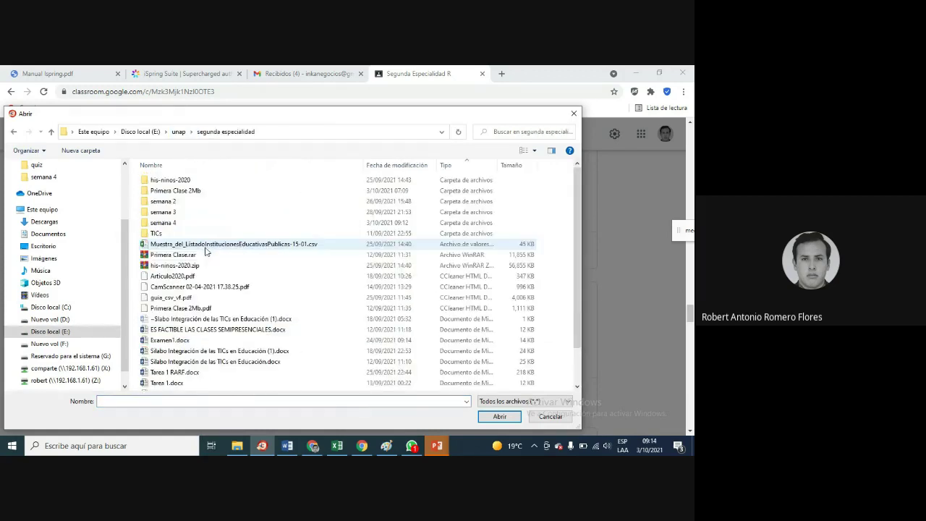
double_click(171, 223)
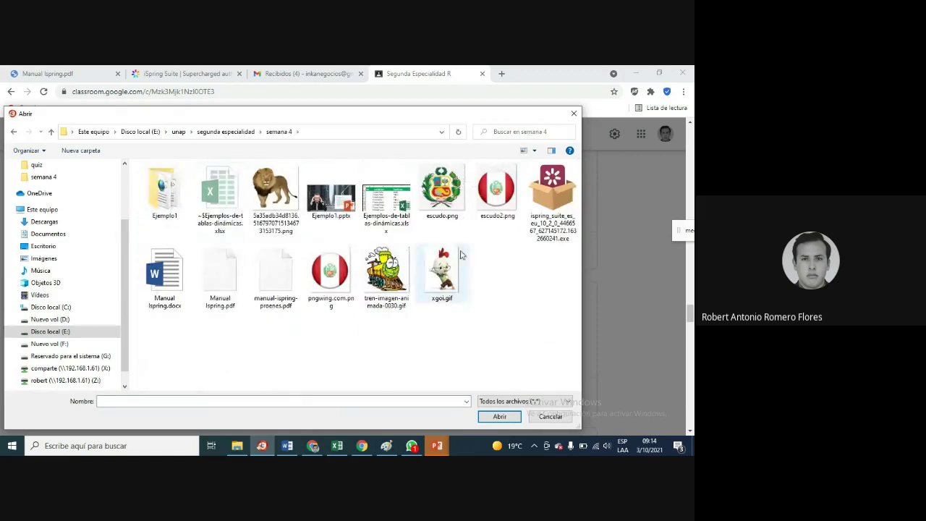
double_click(556, 206)
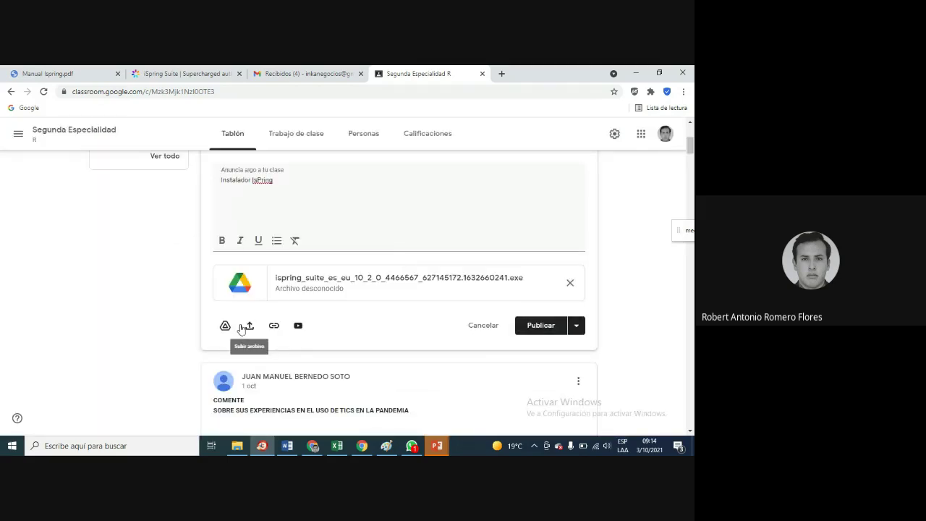
- Upload both iSpring manuals, Manual Ispring.pdf and manual-ispring-proenes.pdf, to the announcement
click(250, 325)
click(209, 192)
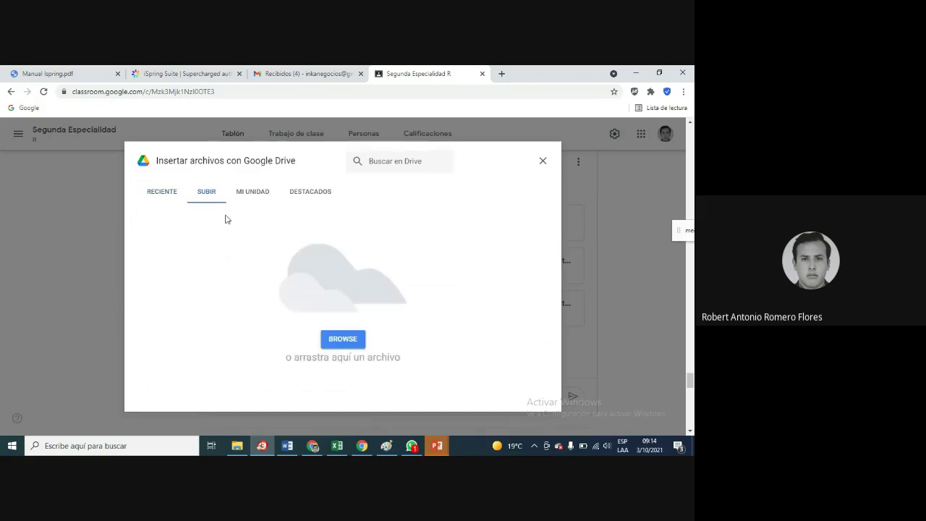
click(343, 339)
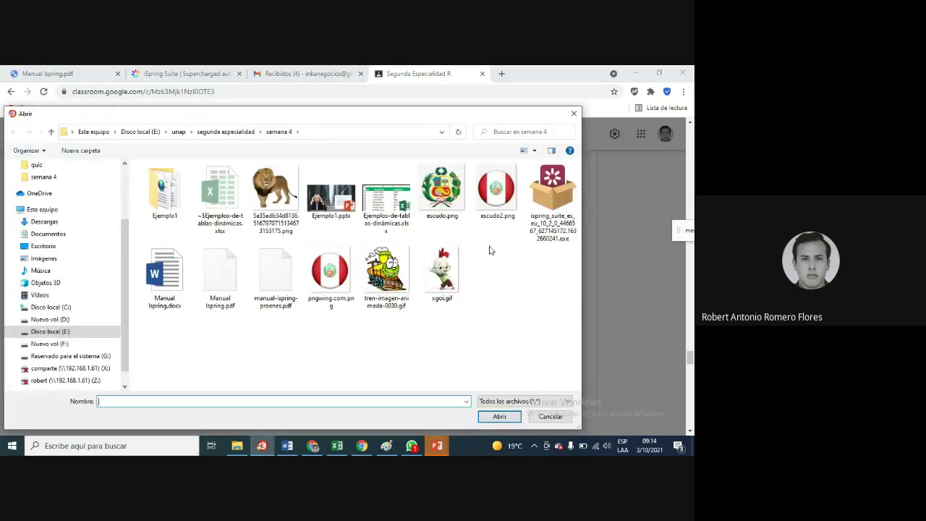
click(202, 263)
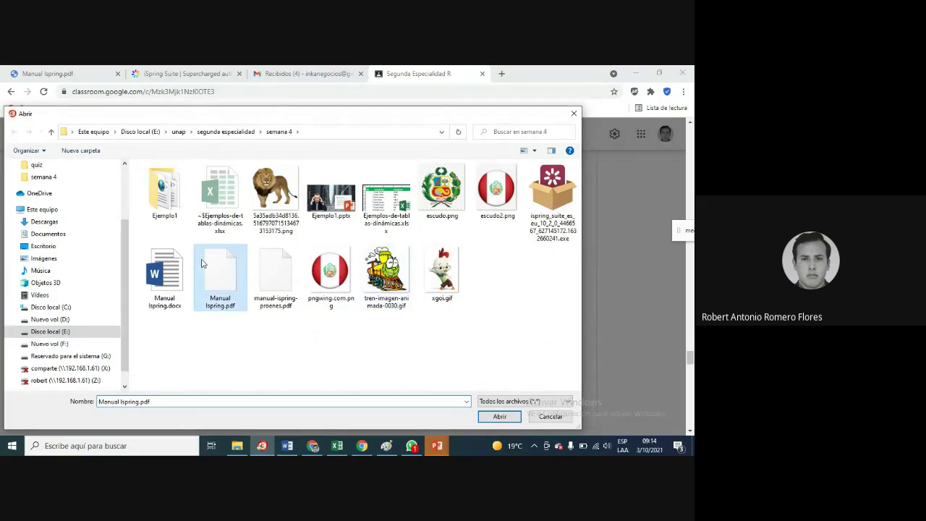
key(shift+Right)
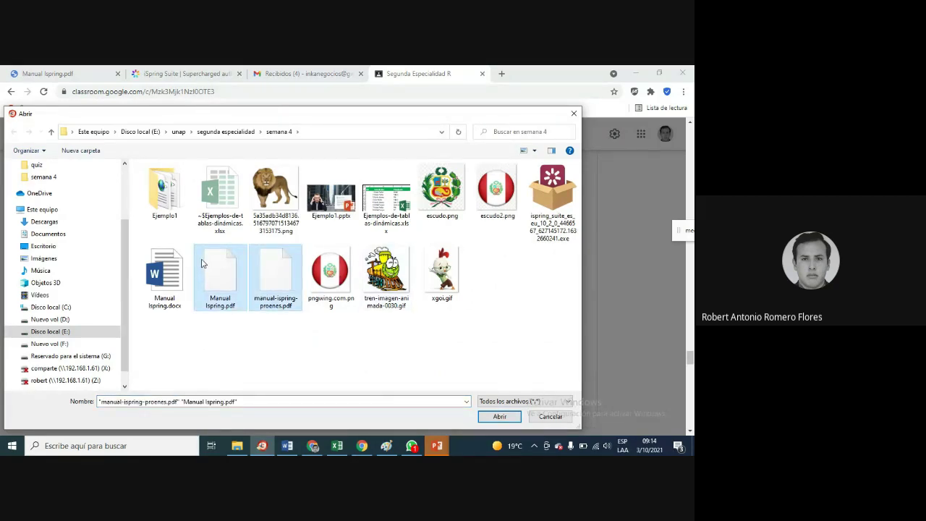
key(Return)
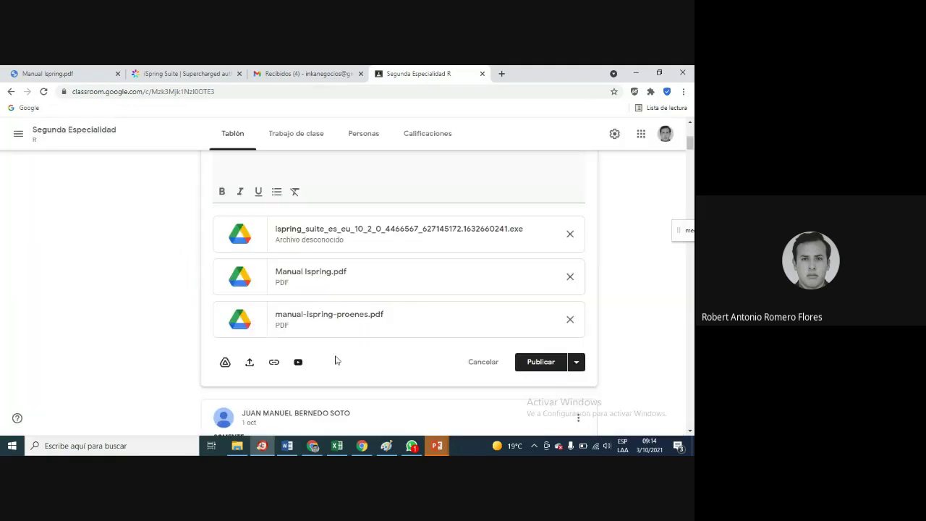
- Attach Ejemplos-de-tablas-dinámicas.xlsx to the announcement as well
click(249, 366)
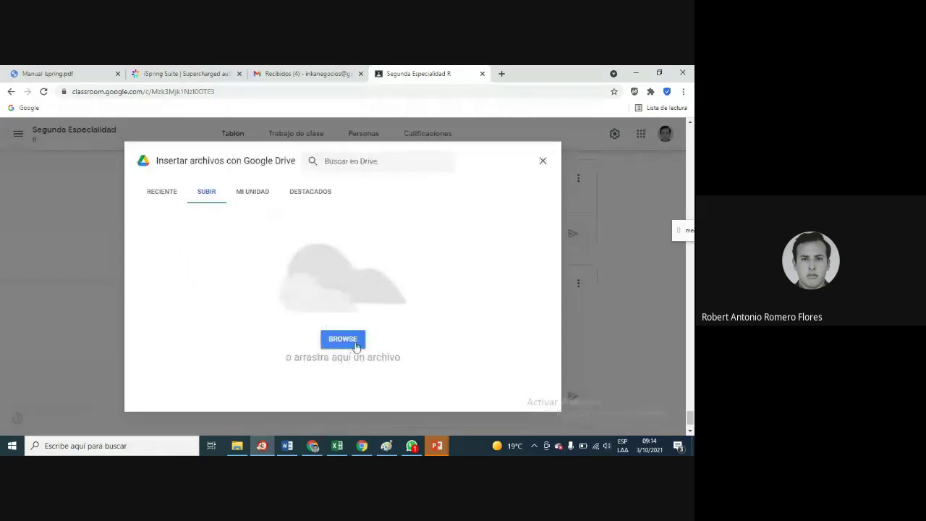
click(353, 338)
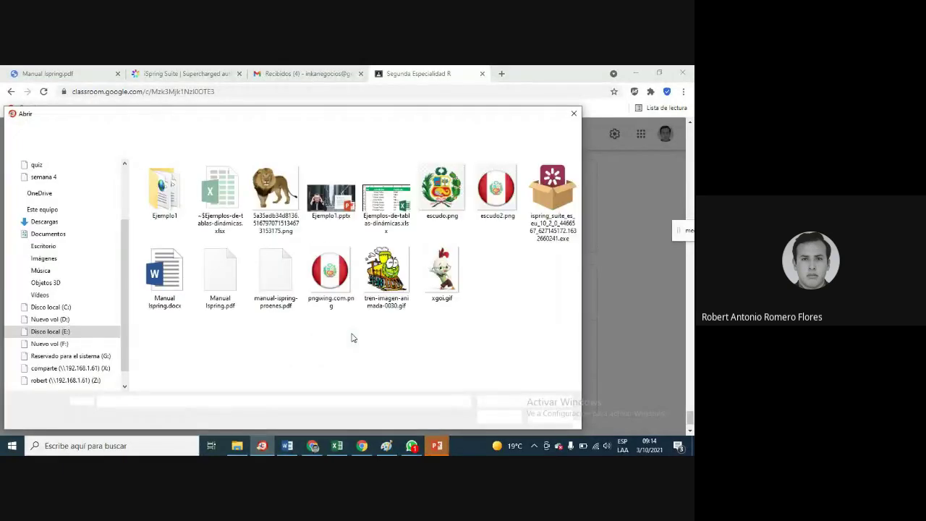
click(393, 210)
double_click(393, 210)
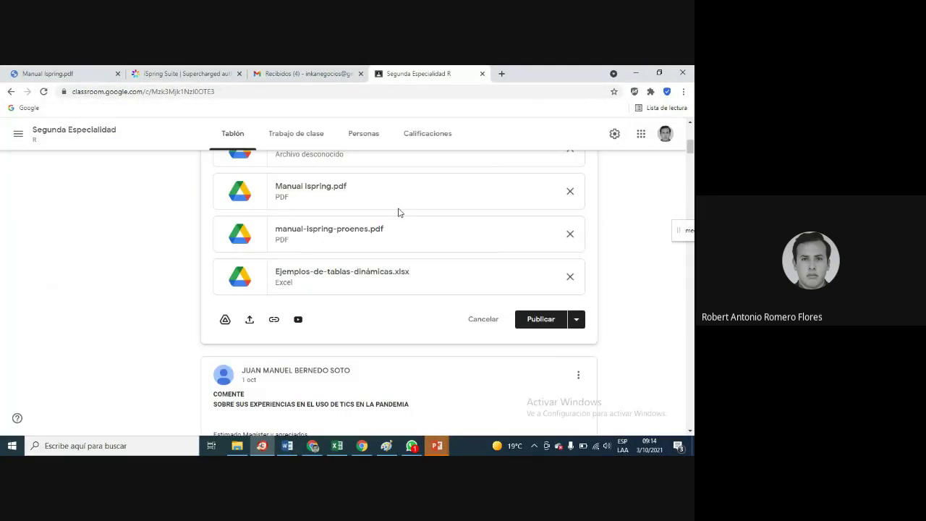
scroll(145, 256, up, 2)
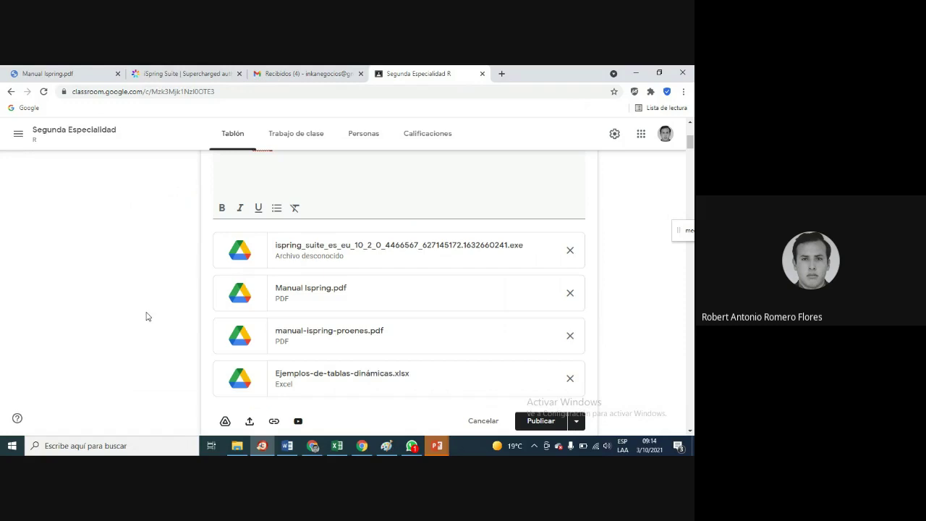
- Switch back and forth between WhatsApp and the Google Meet call
click(412, 446)
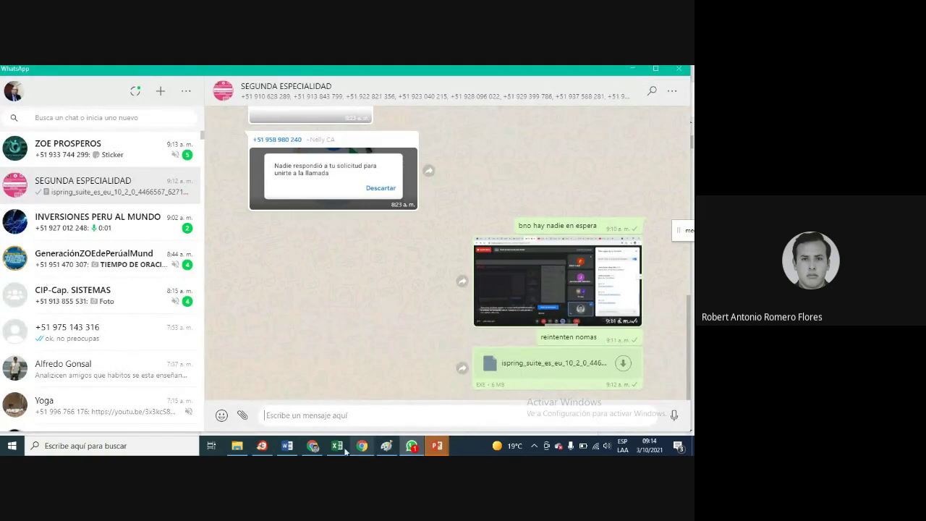
click(314, 446)
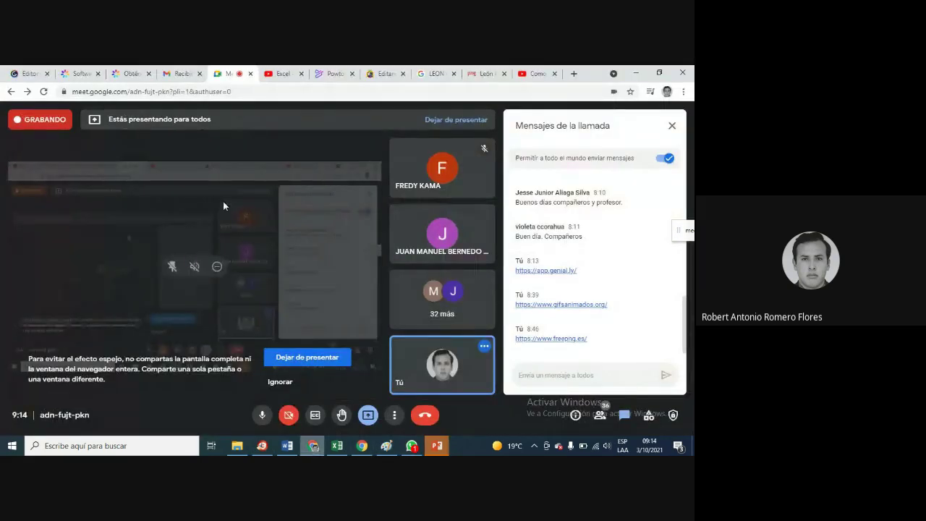
click(411, 447)
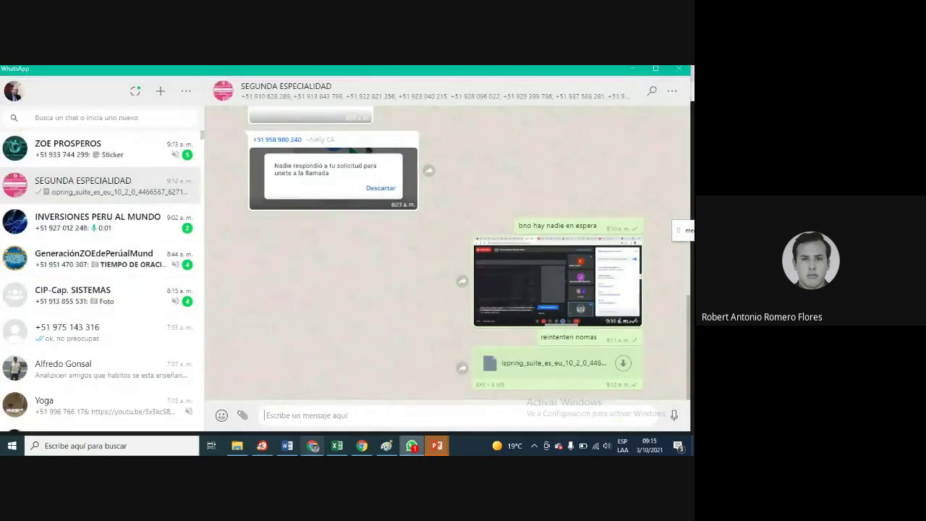
click(311, 446)
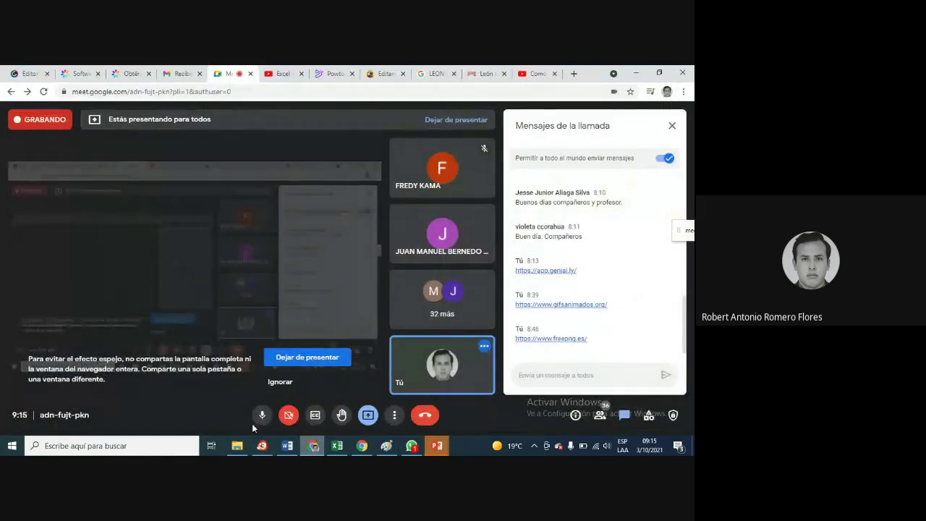
- Scroll up through the WhatsApp group chat's earlier messages, then return to the Meet call
click(411, 447)
scroll(369, 311, up, 10)
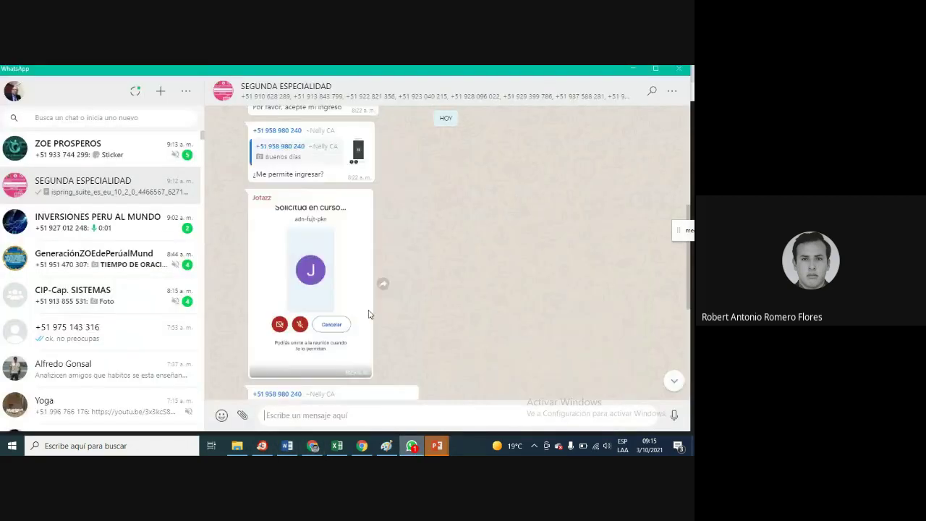
scroll(424, 315, up, 5)
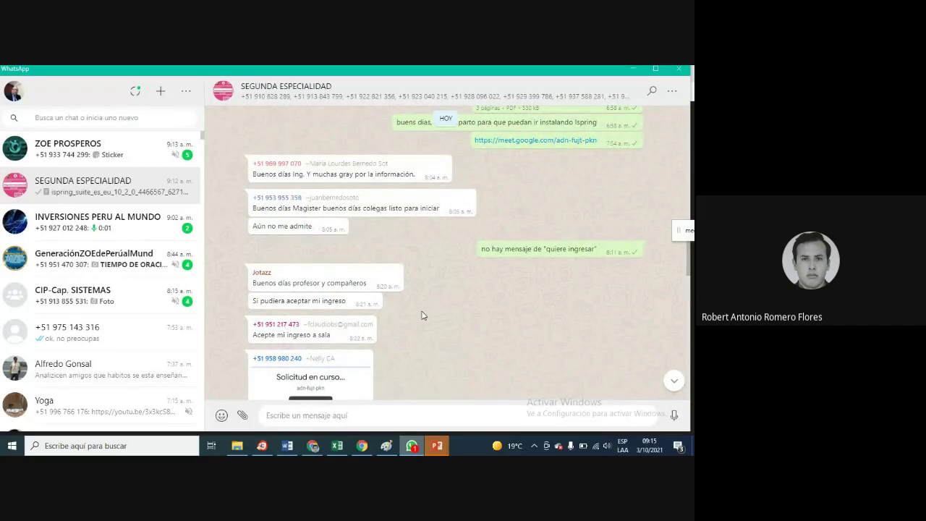
scroll(424, 316, up, 5)
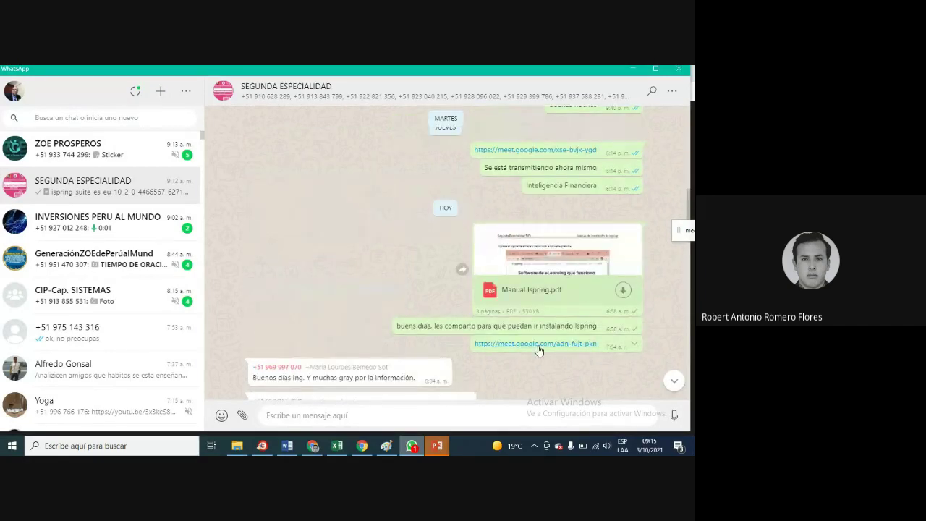
click(312, 446)
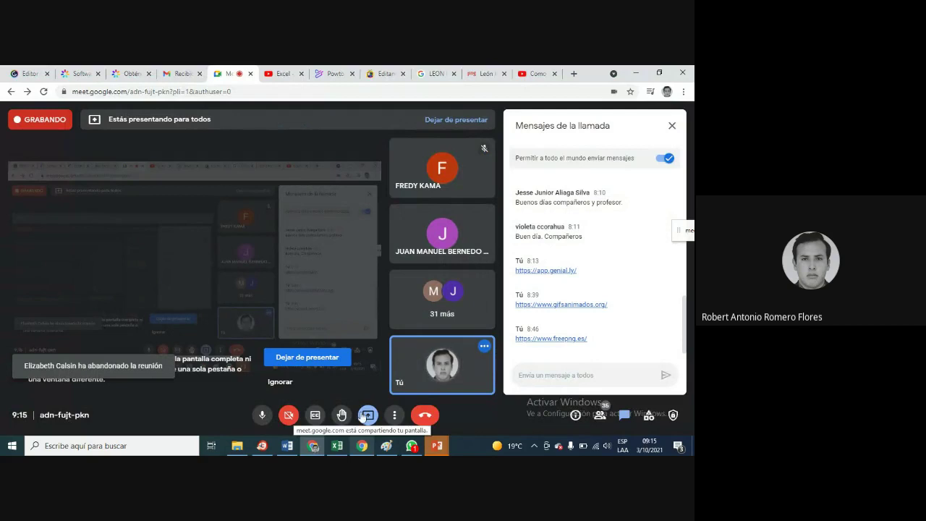
- Check Meet's options menu, select the meeting code in the address bar, and switch to WhatsApp
click(394, 416)
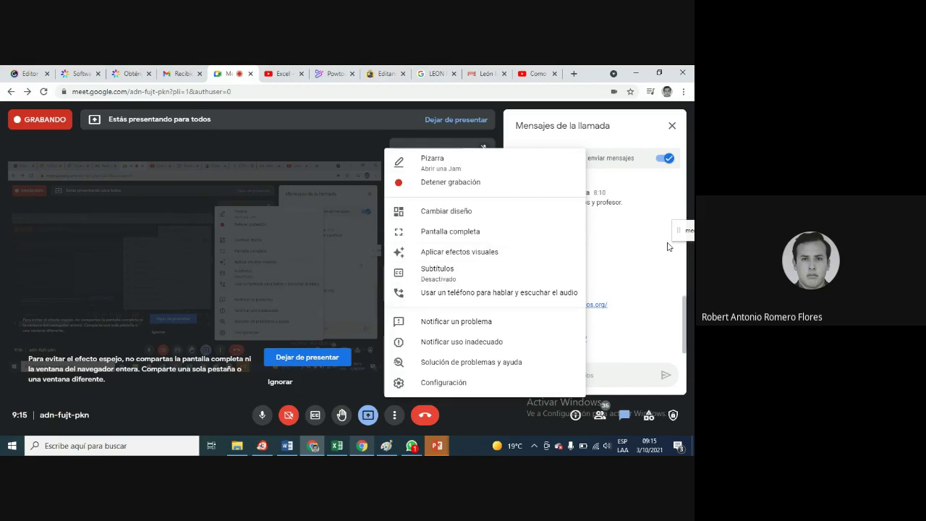
click(625, 133)
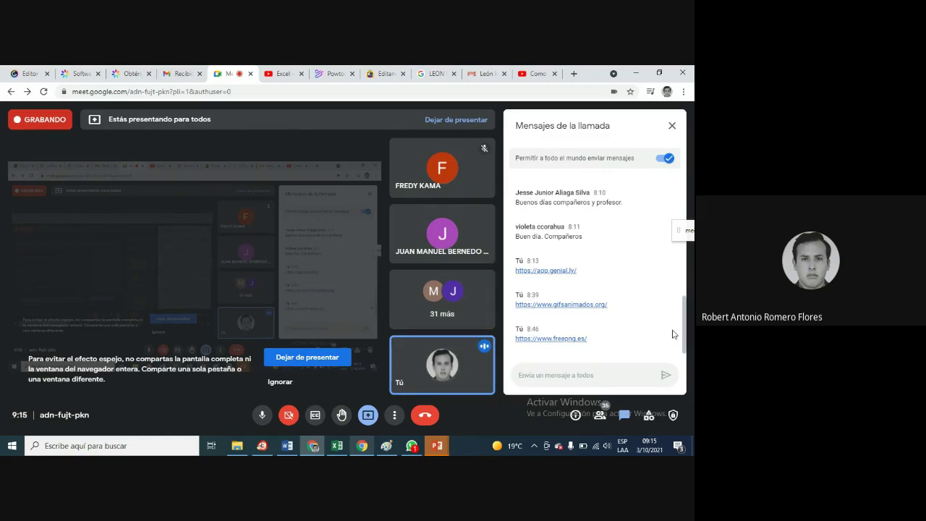
scroll(627, 290, up, 10)
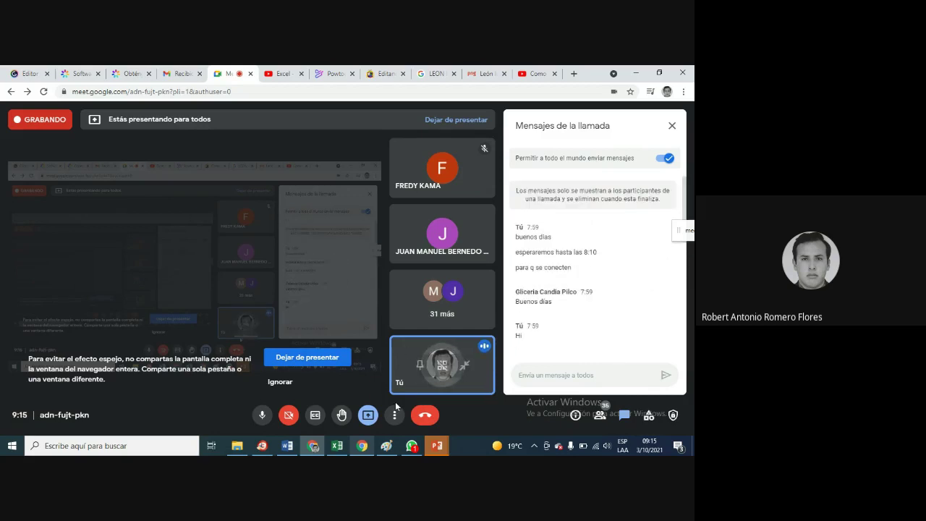
click(168, 92)
drag(168, 92, 129, 93)
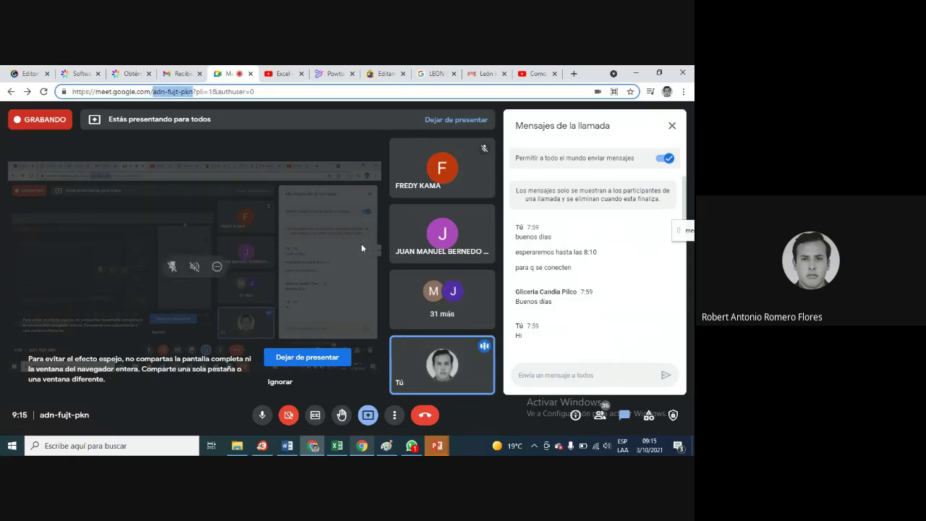
click(411, 446)
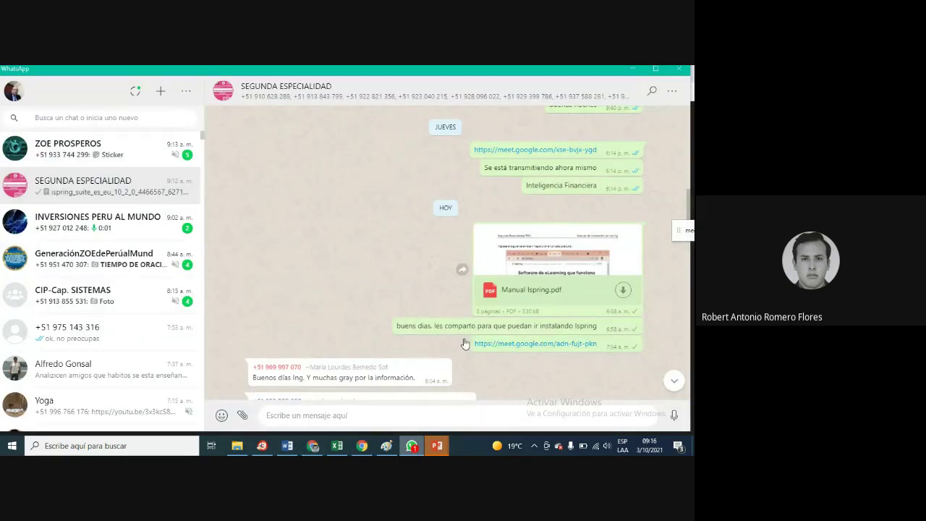
- Send 'timbreme nomas con confinza para advertirme' to the SEGUNDA ESPECIALIDAD group, then minimize WhatsApp
scroll(288, 314, down, 10)
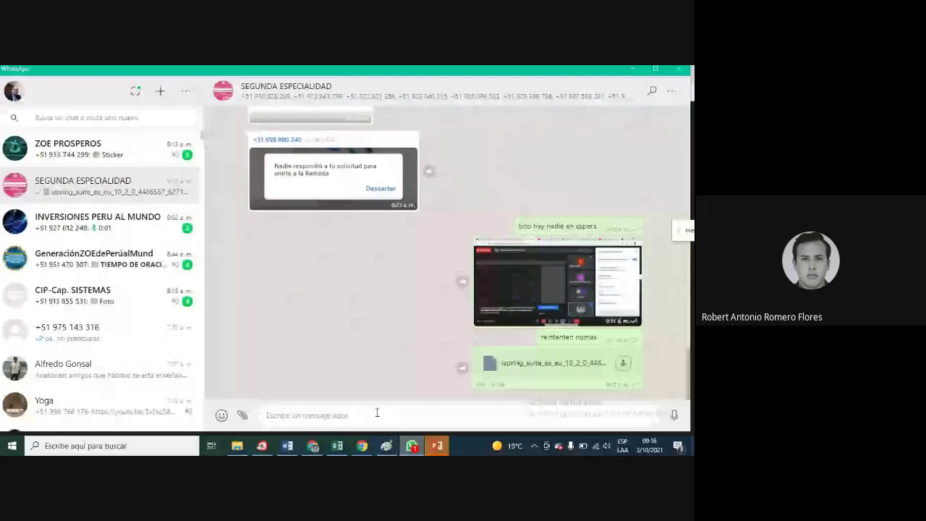
text(timbreme )
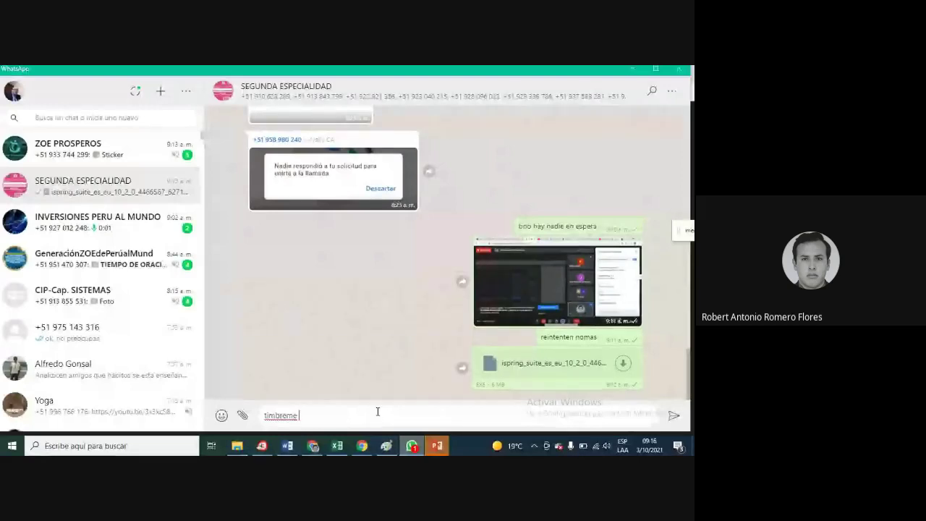
text(nomas on)
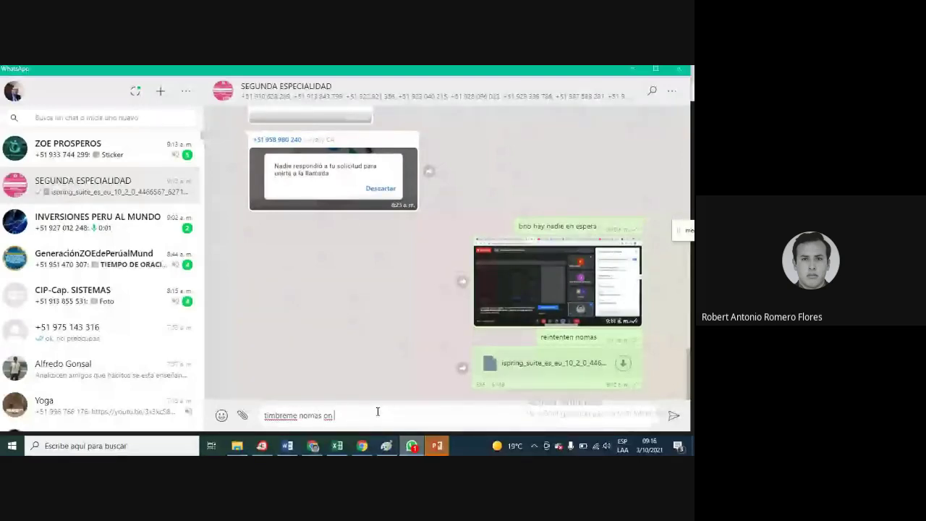
text(n cnf)
key(BackSpace)
key(BackSpace)
text(o)
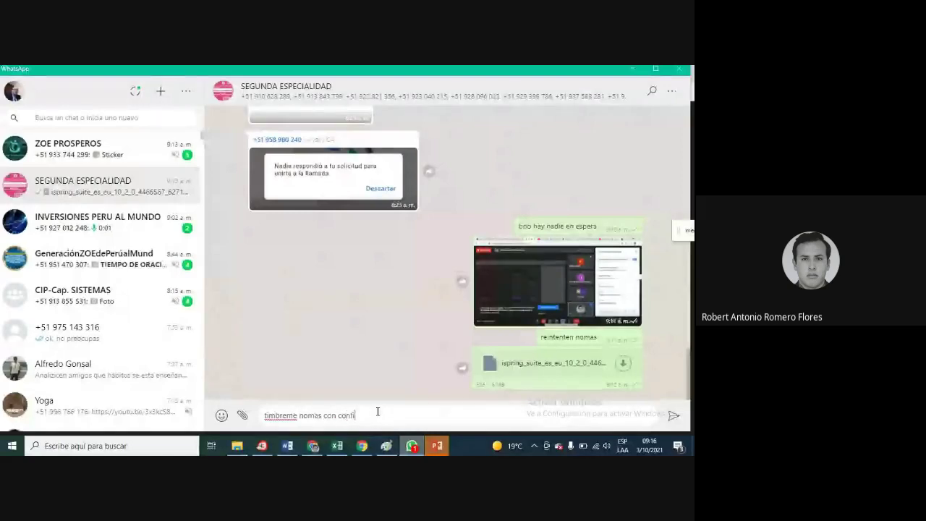
text(nfinza para )
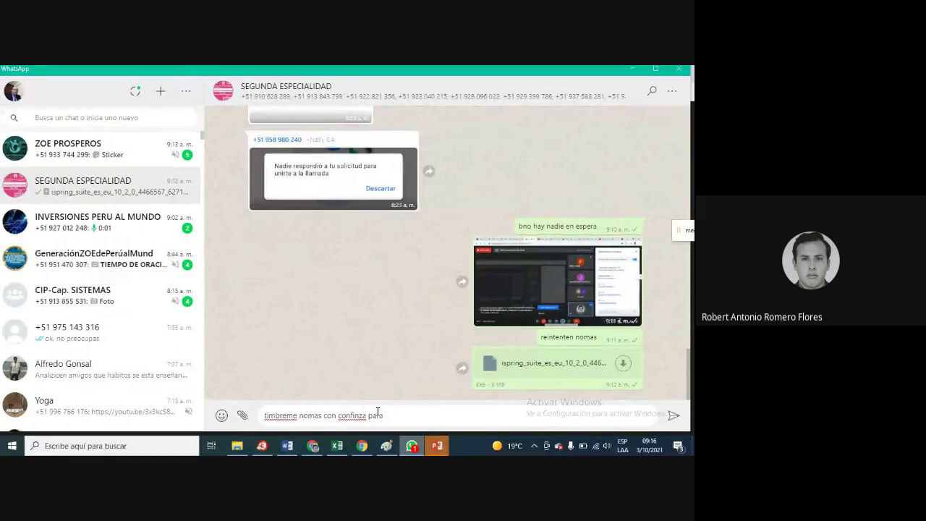
text(ap)
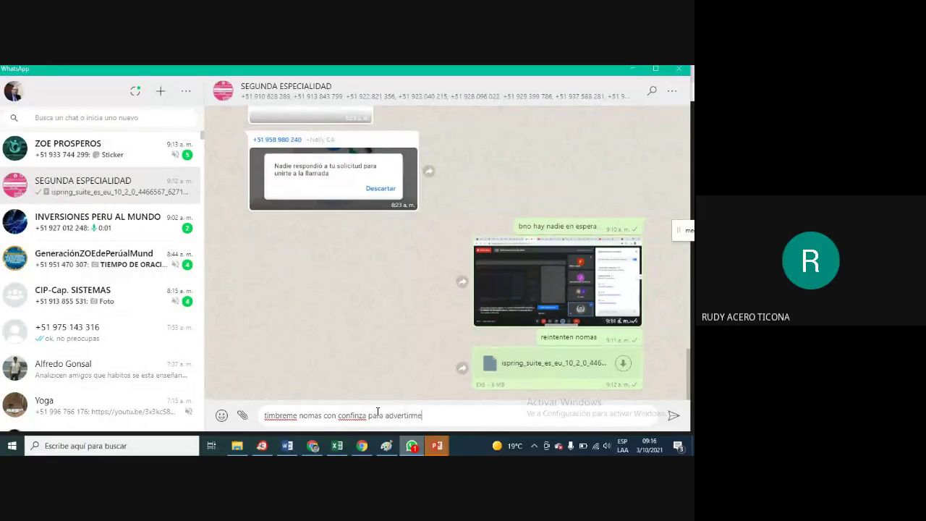
key(Return)
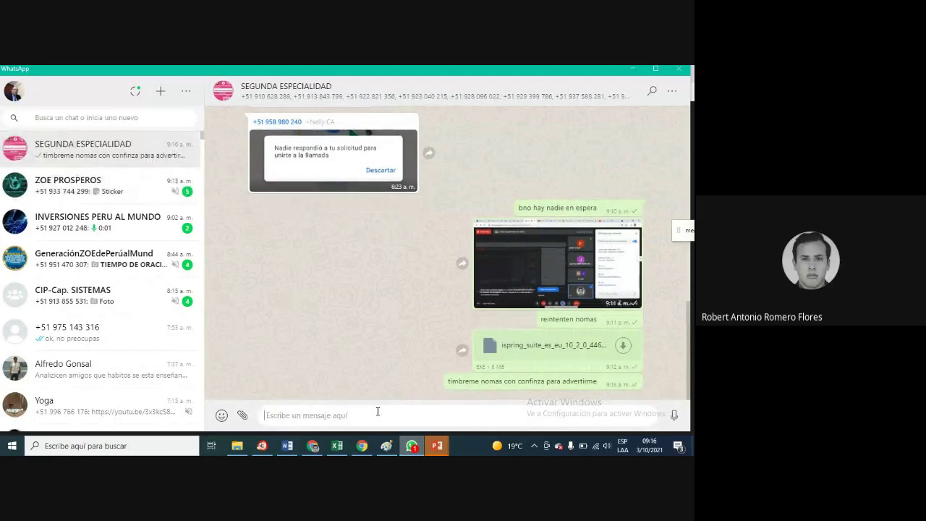
click(632, 69)
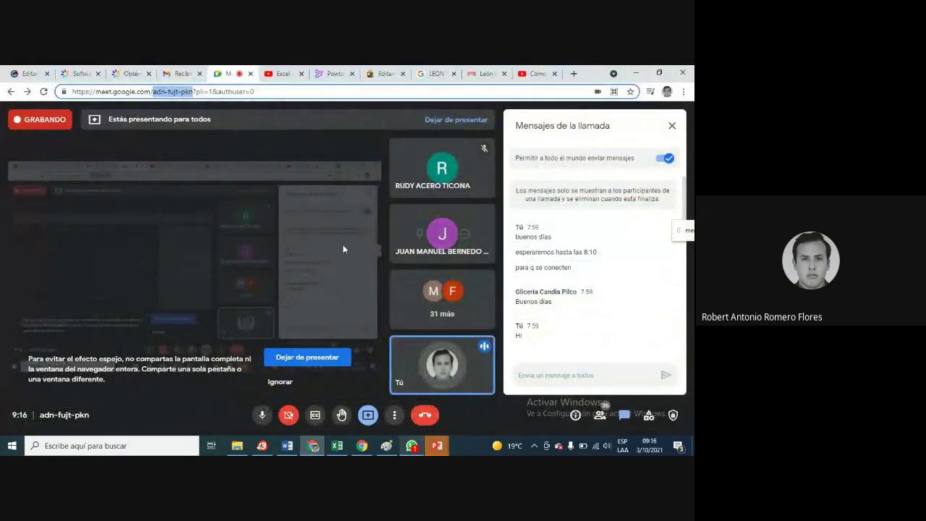
- Visit the Genially editor and iSpring Suite tabs, then minimize Chrome to reveal PowerPoint
click(10, 72)
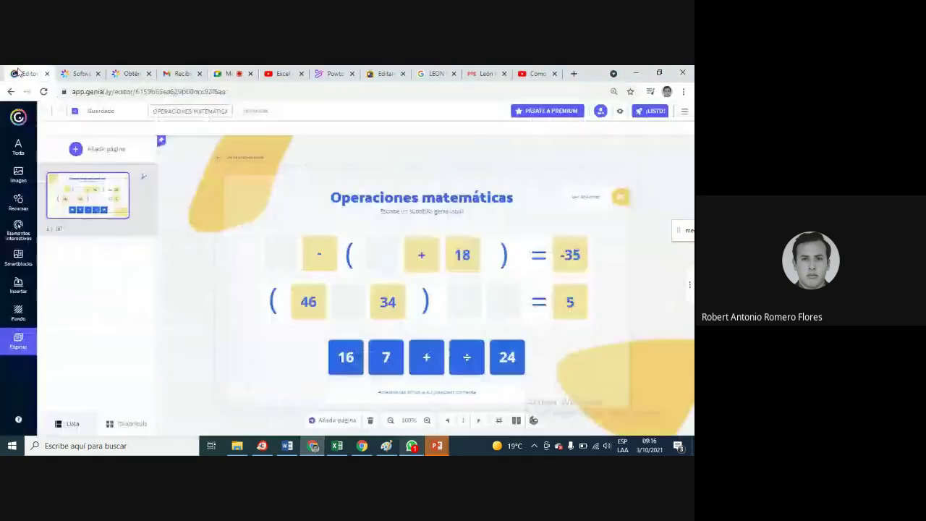
click(78, 74)
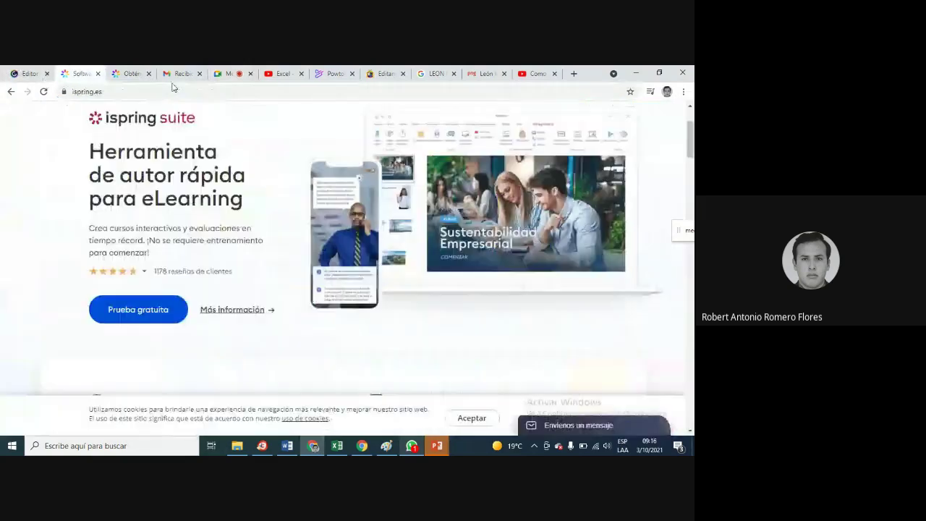
key(alt+Tab)
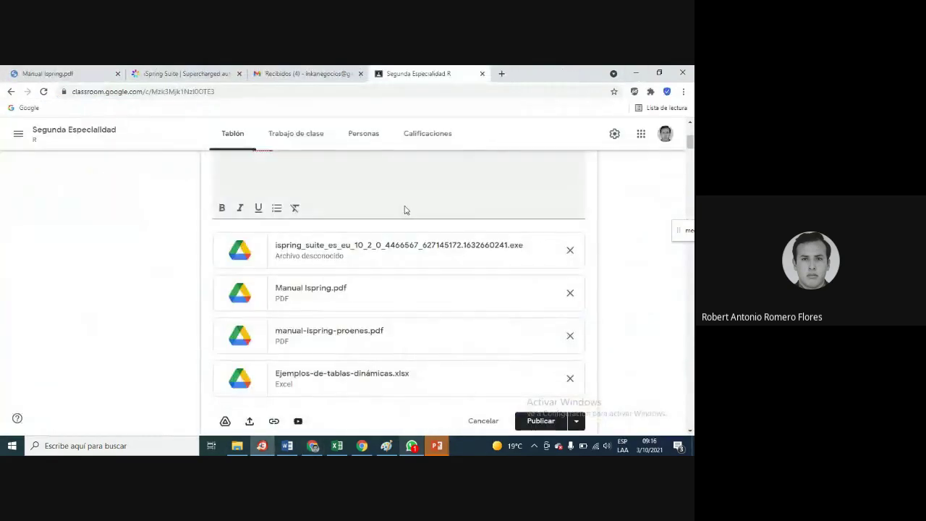
click(635, 73)
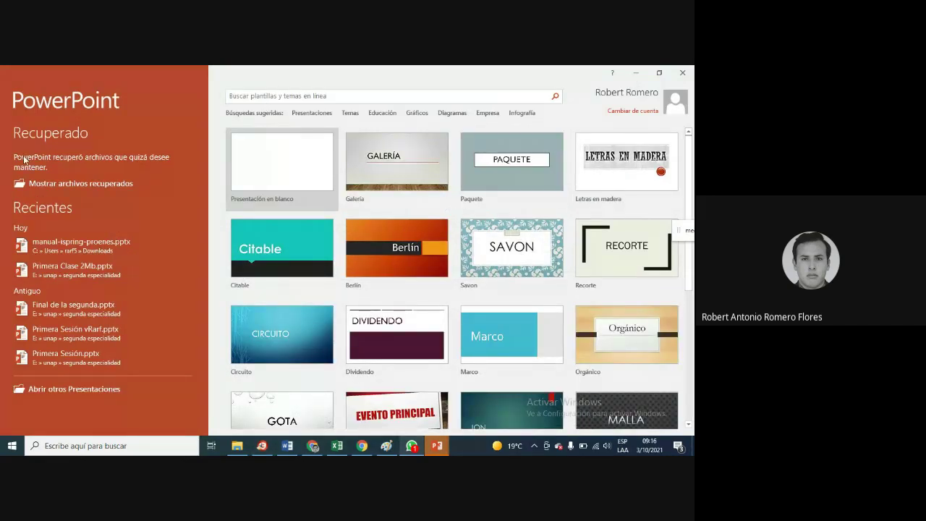
- Bring t1.pptx forward and close the document recovery pane
click(438, 448)
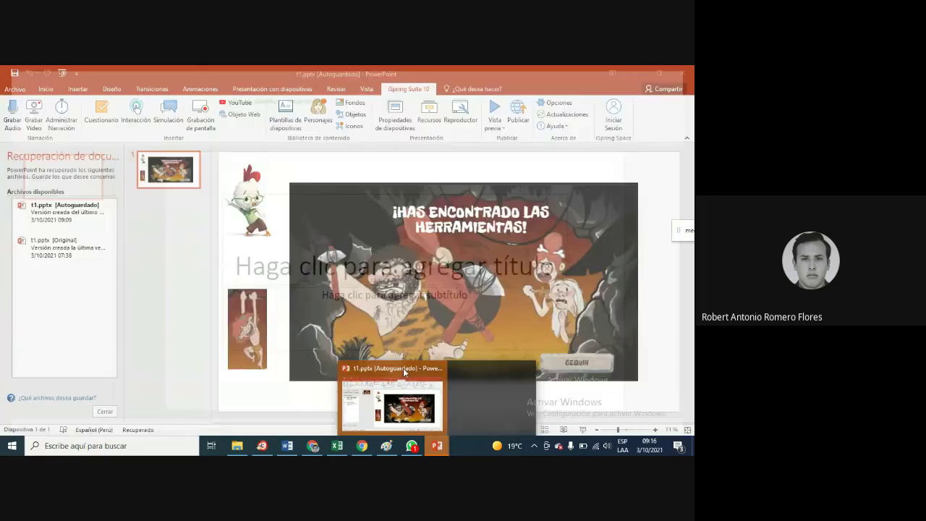
click(403, 368)
click(251, 197)
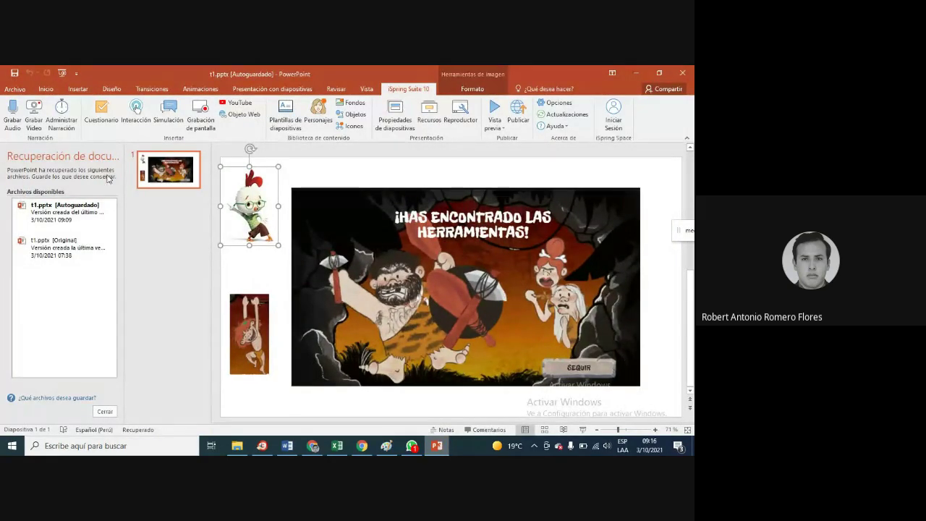
click(105, 411)
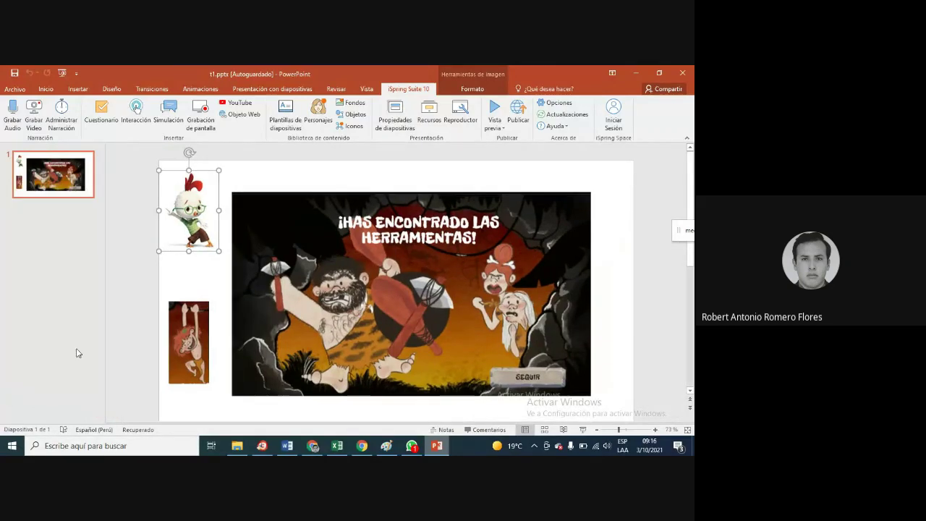
- Nudge the chicken and caveman images lower and right, then start the slide show
drag(201, 209, 215, 220)
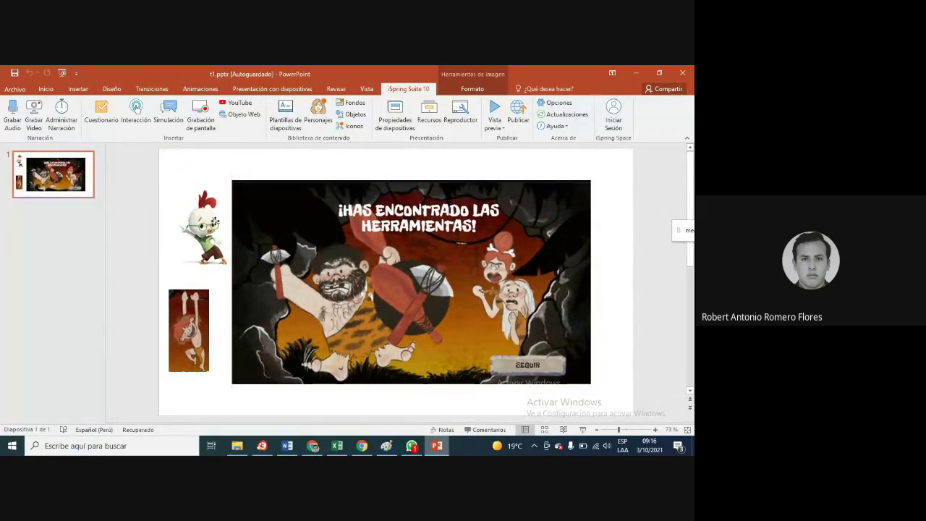
click(215, 221)
drag(176, 315, 188, 320)
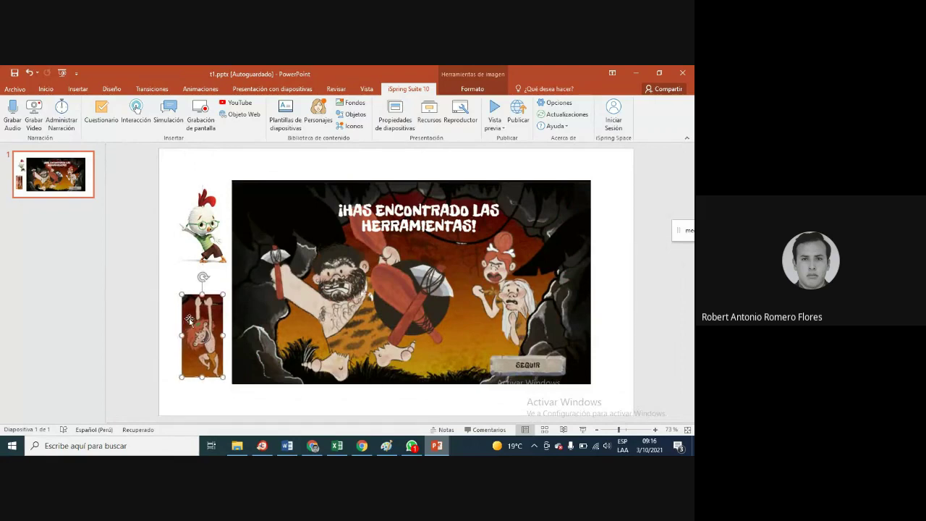
click(169, 275)
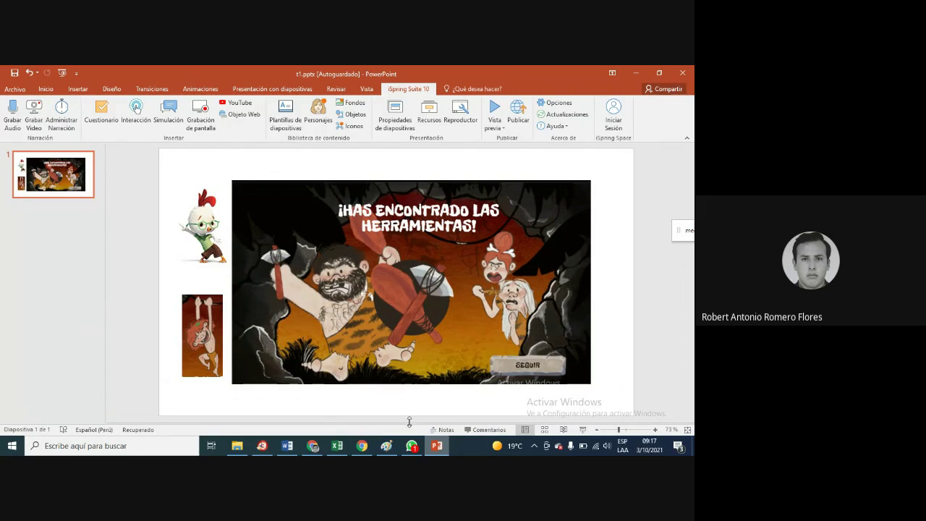
click(584, 430)
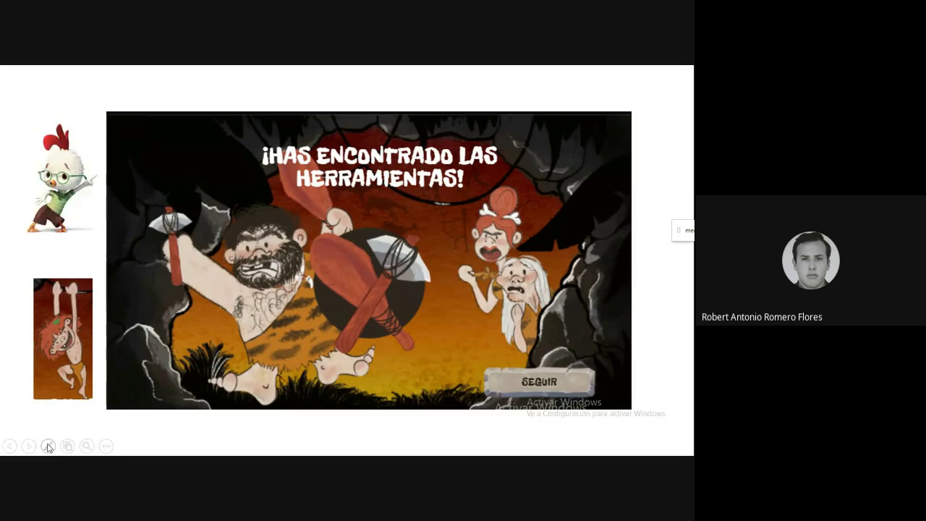
- Present the slide with the Puntero láser laser pointer, then end the slide show
click(48, 446)
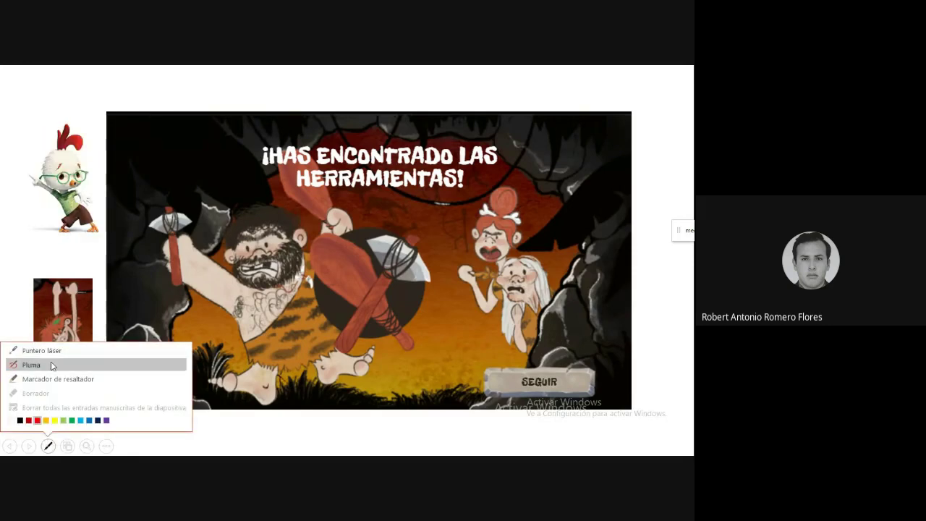
click(51, 352)
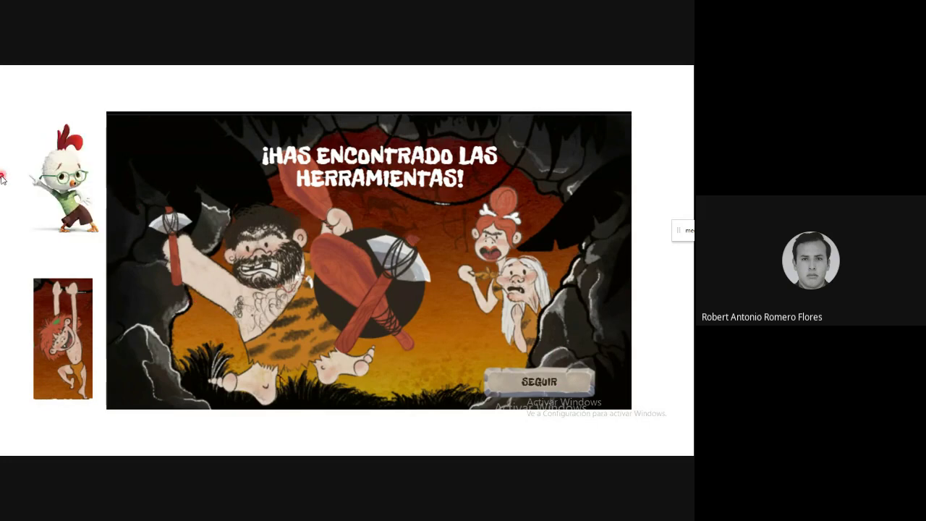
key(Escape)
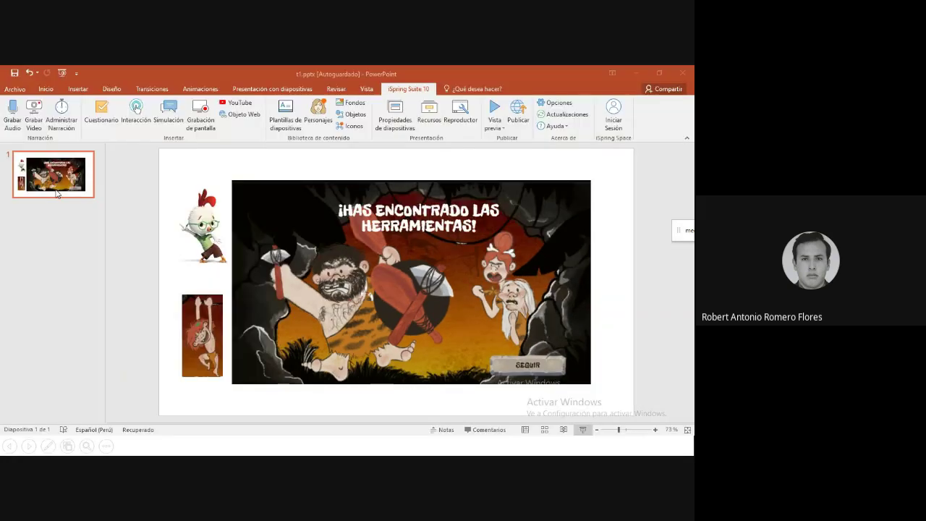
- Add a new slide after slide 1 and insert iSpring's Estadio background from Fondos
right_click(55, 175)
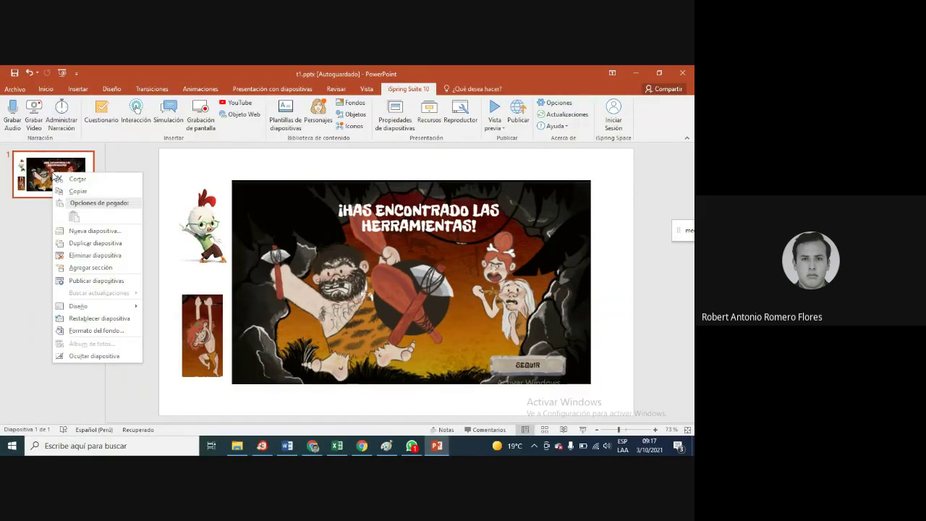
click(113, 231)
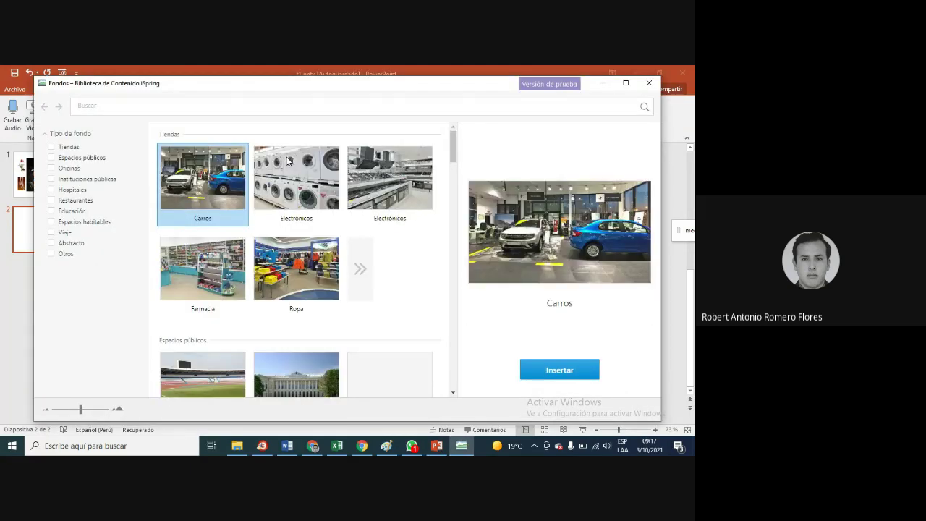
scroll(355, 259, down, 3)
scroll(355, 258, down, 1)
scroll(355, 259, up, 2)
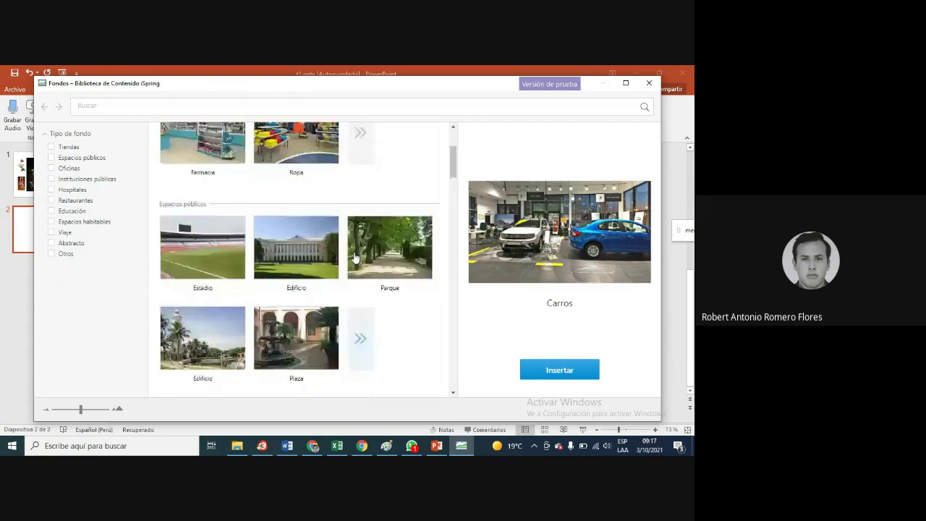
click(223, 288)
click(553, 371)
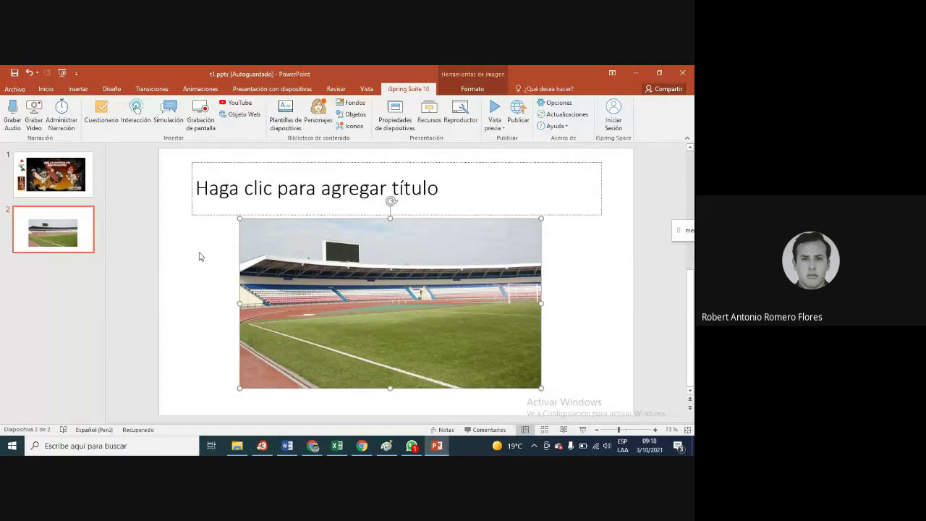
- Delete the empty title placeholder from slide 2
drag(253, 264, 247, 262)
click(239, 165)
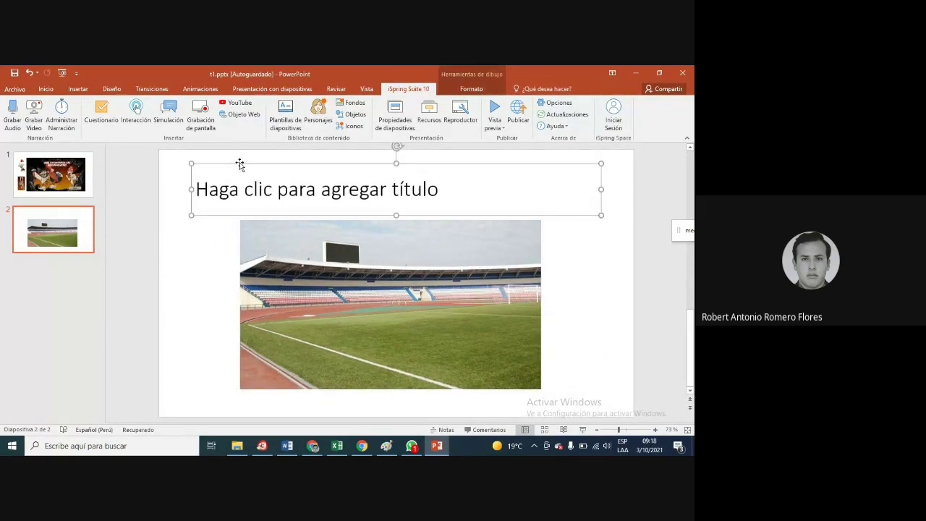
key(Delete)
- Move the stadium image to the top-left corner and enlarge it to cover the whole slide
drag(407, 281, 327, 210)
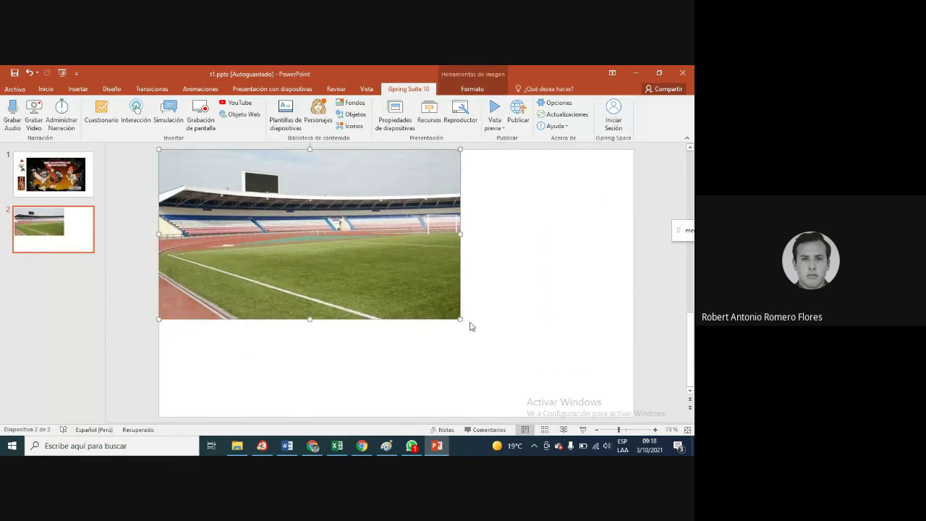
drag(460, 319, 634, 412)
click(127, 325)
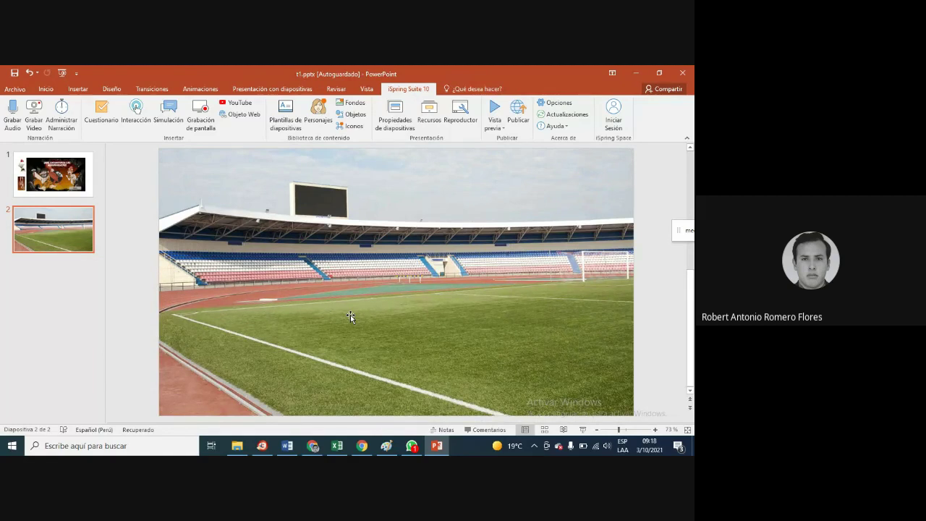
click(84, 89)
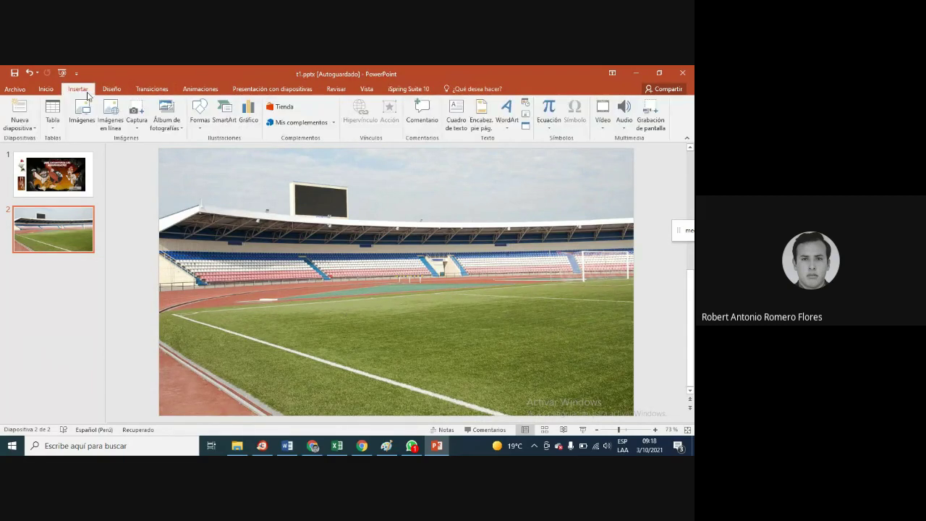
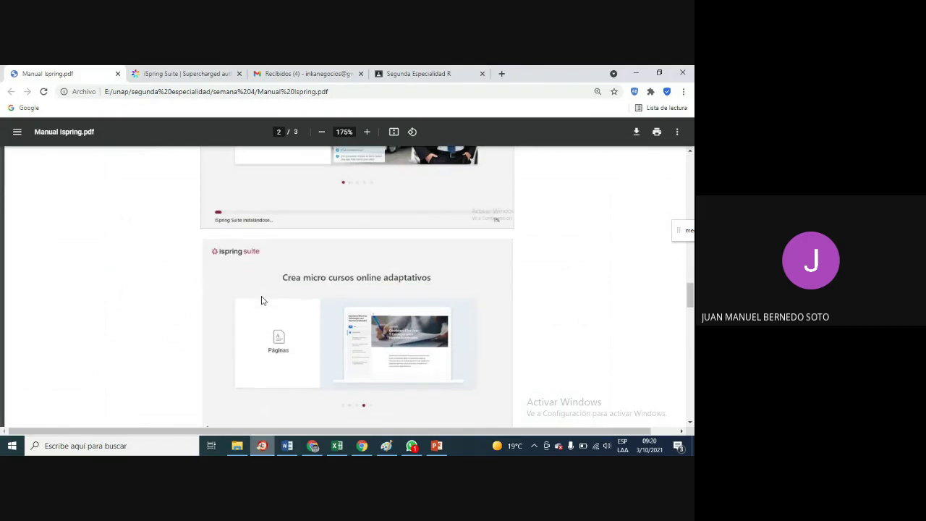
- Page through the three-page iSpring manual back to page 1, then bring up the WhatsApp group chat
scroll(262, 301, down, 5)
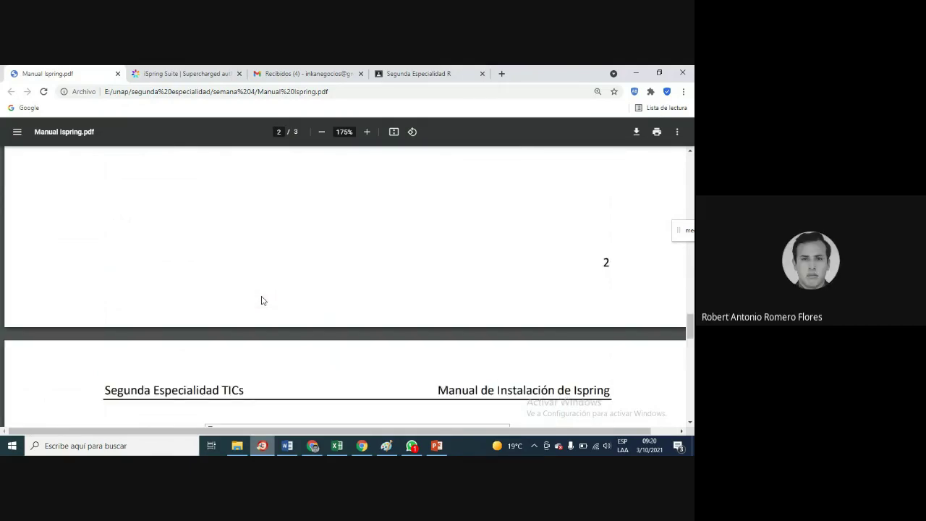
scroll(140, 285, down, 10)
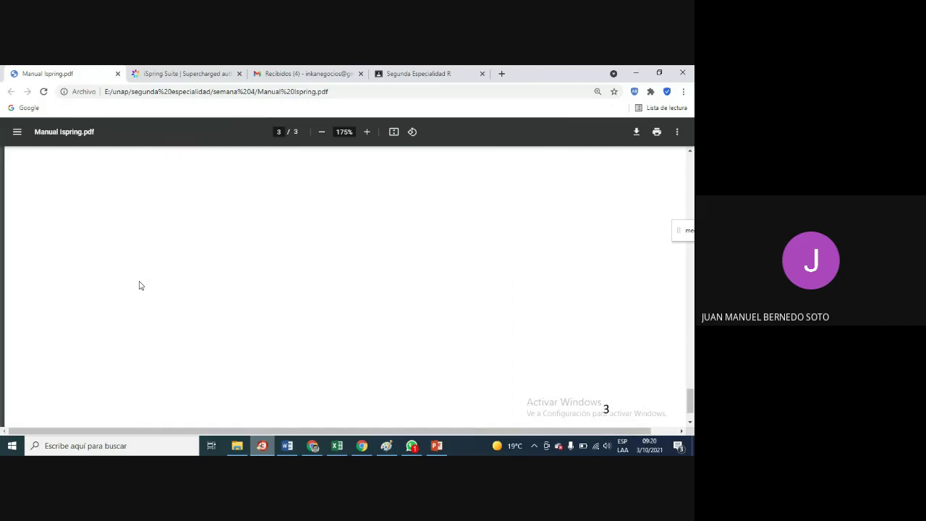
scroll(141, 285, up, 15)
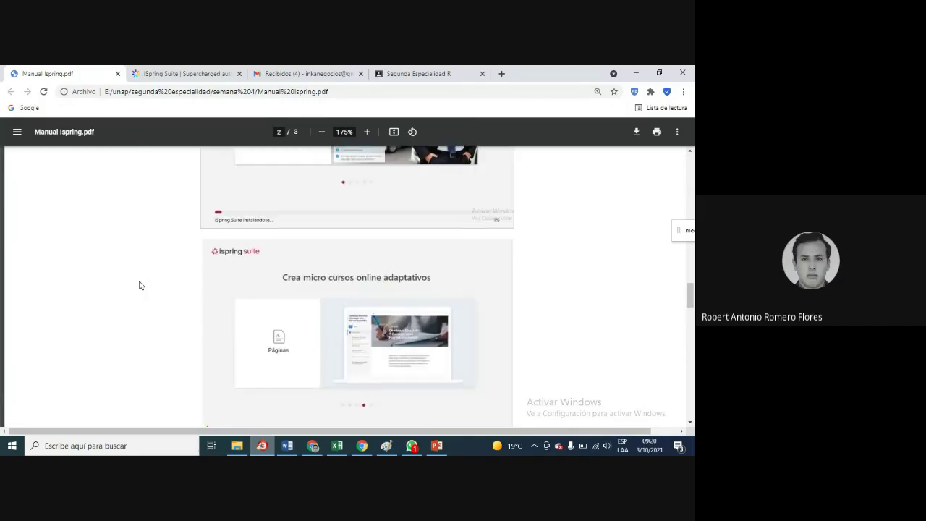
scroll(140, 285, up, 15)
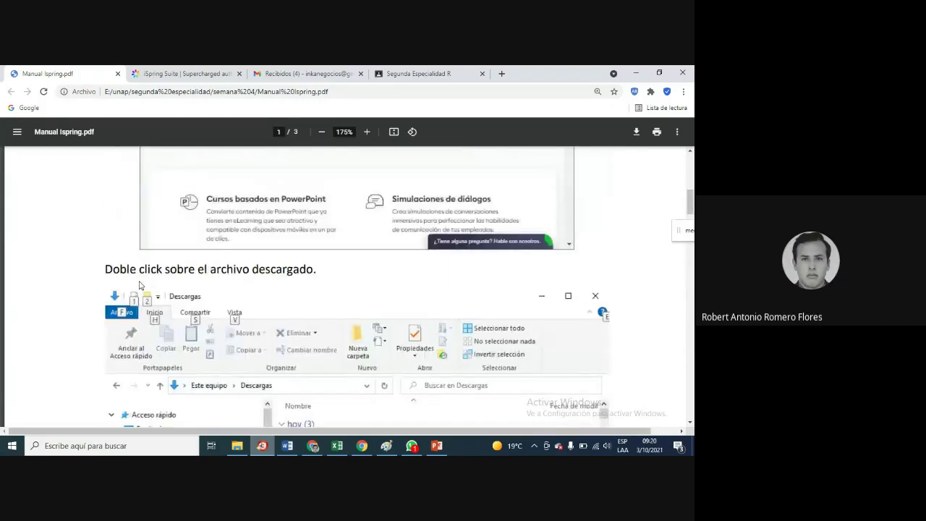
scroll(140, 285, up, 10)
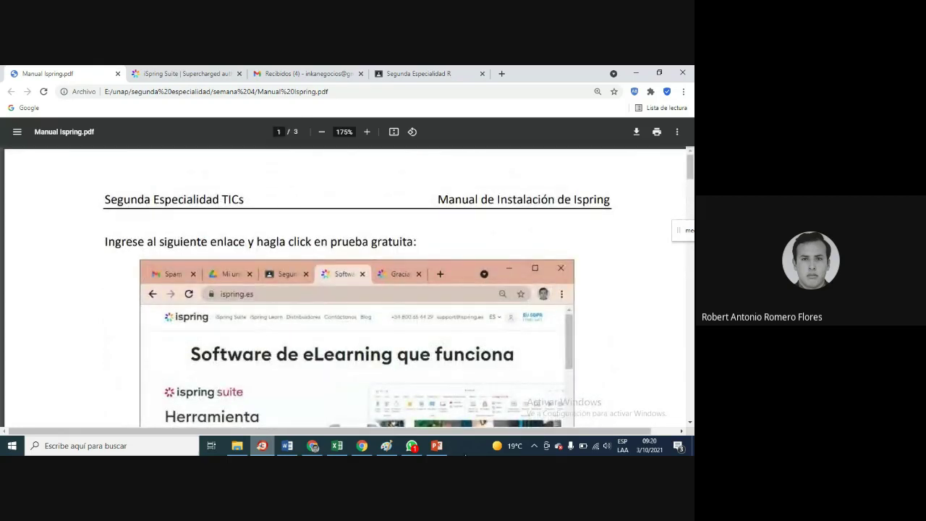
click(412, 446)
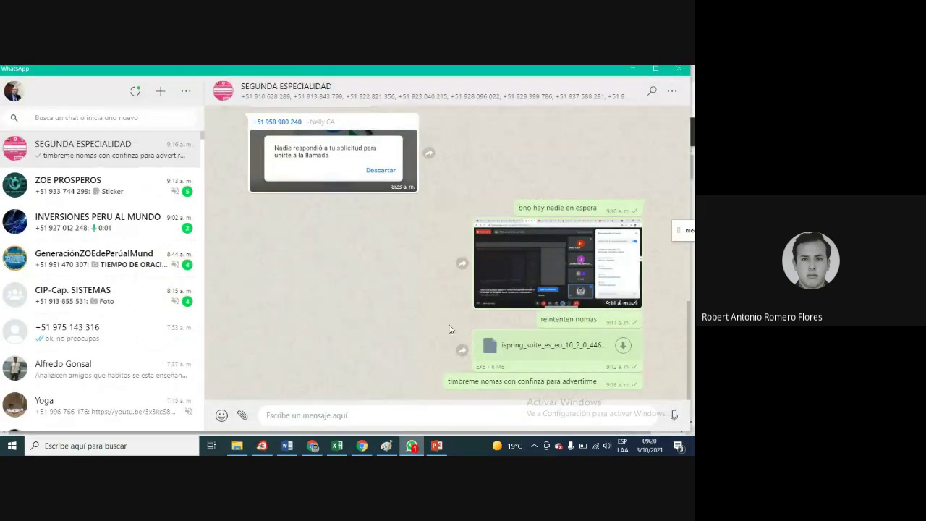
- Scroll back through the SEGUNDA ESPECIALIDAD chat history, then minimize WhatsApp
scroll(377, 309, up, 5)
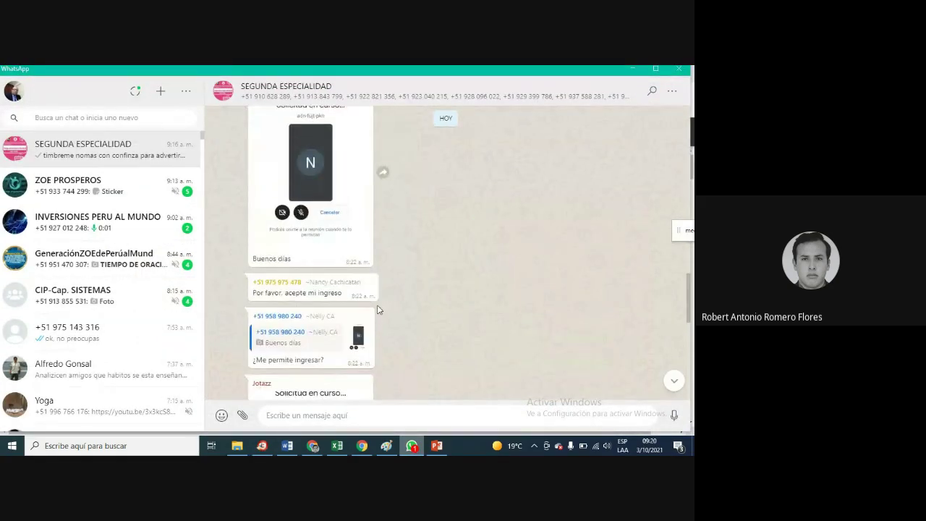
scroll(377, 310, up, 3)
scroll(377, 307, up, 4)
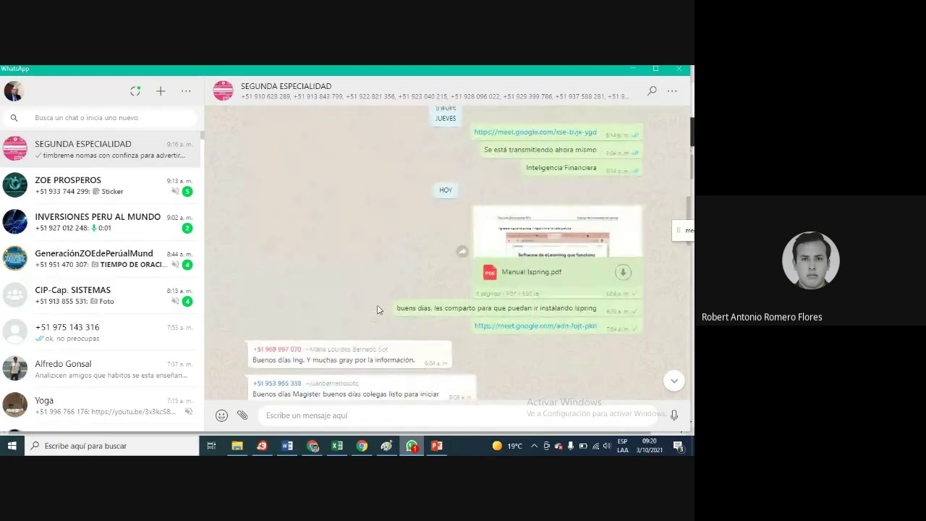
scroll(377, 307, down, 3)
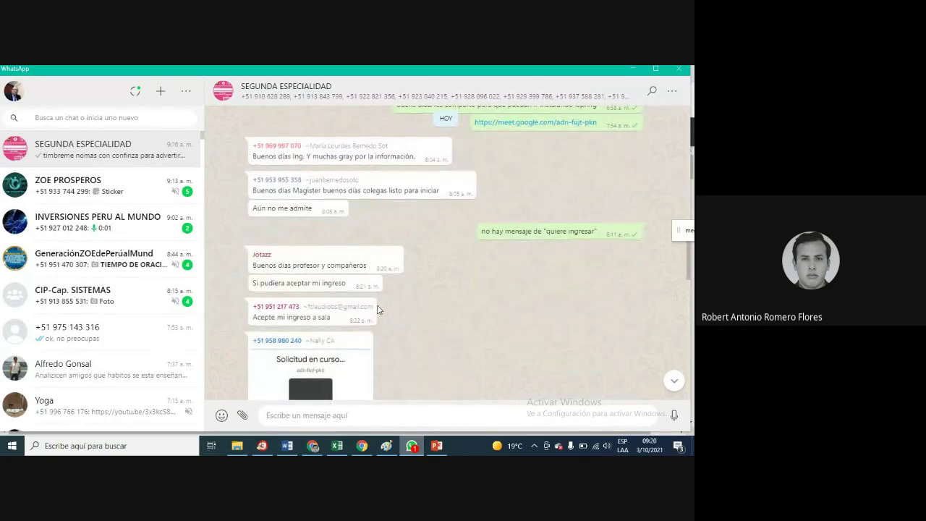
scroll(377, 309, down, 10)
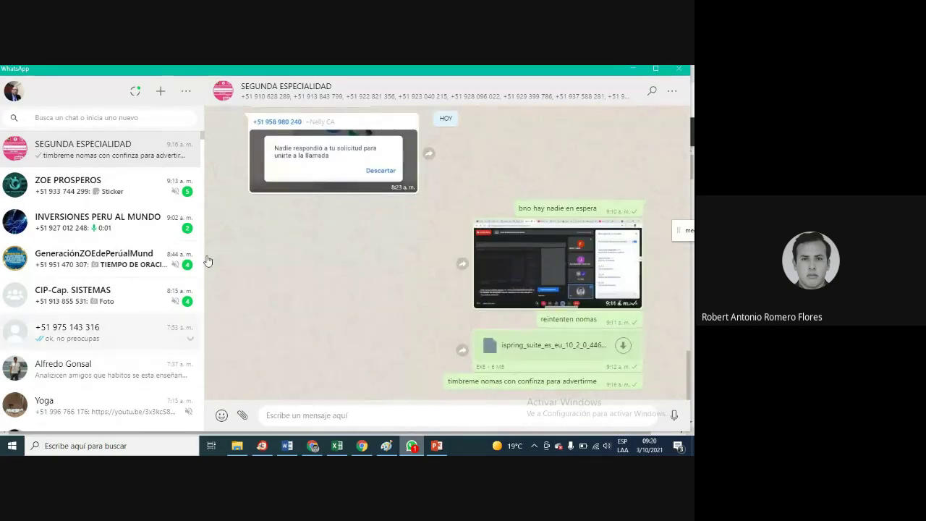
click(641, 69)
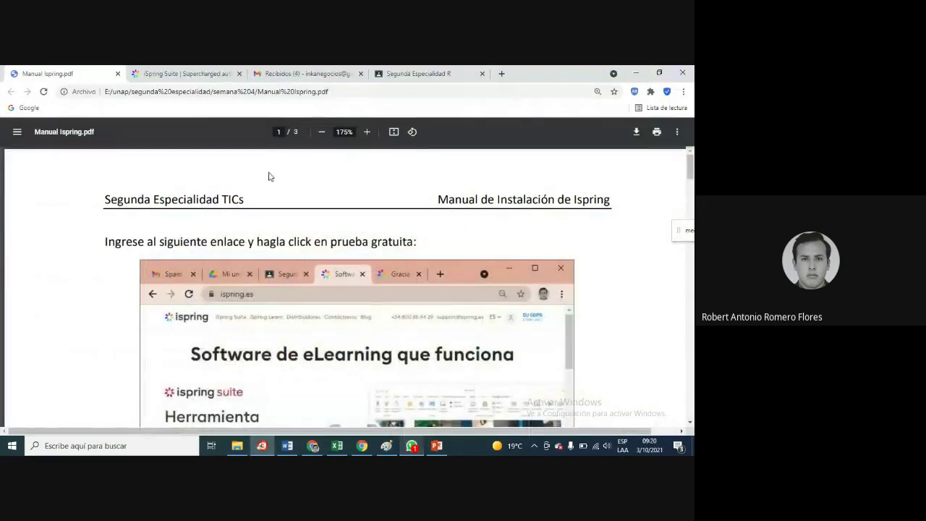
- Select the manual's header line, then clear the selection
triple_click(456, 197)
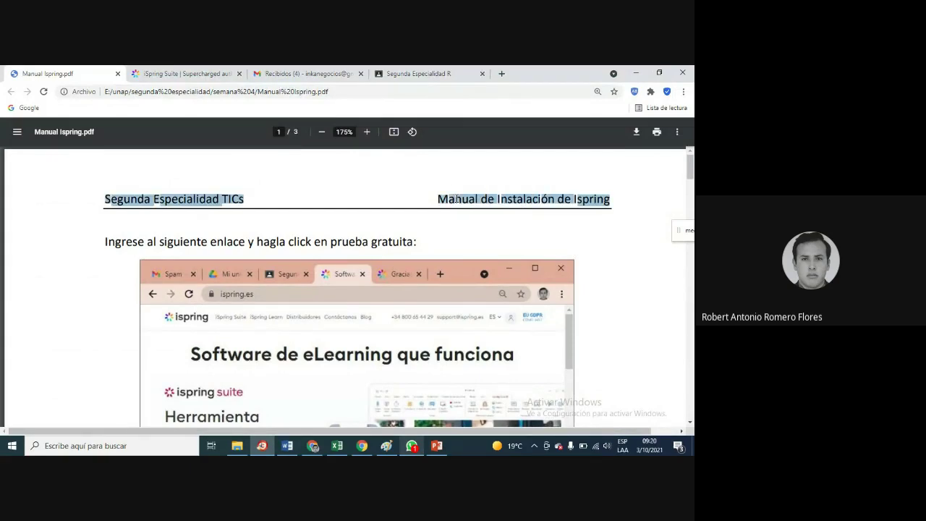
triple_click(214, 202)
click(440, 233)
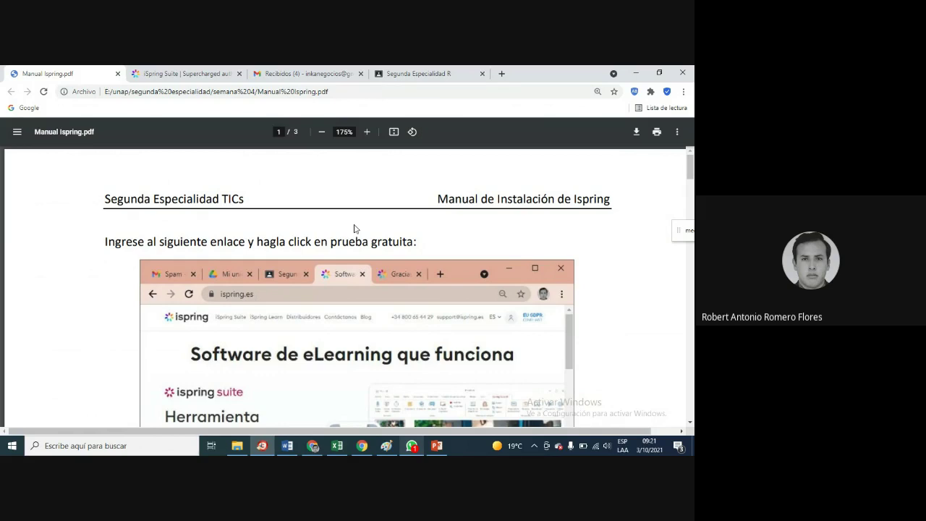
- Flip through the Classroom, Gmail and iSpring tabs, then scroll the manual to 'Doble click sobre el archivo descargado'
click(384, 70)
click(269, 73)
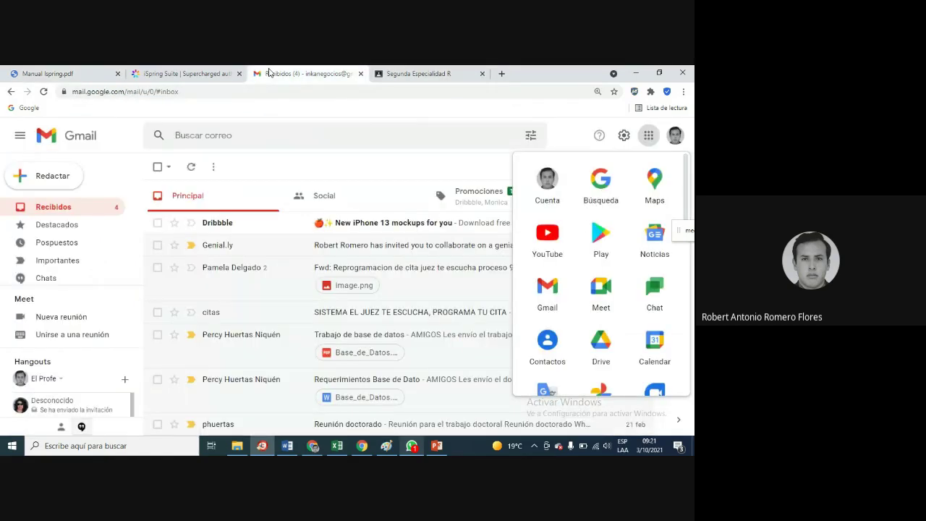
click(181, 73)
click(48, 73)
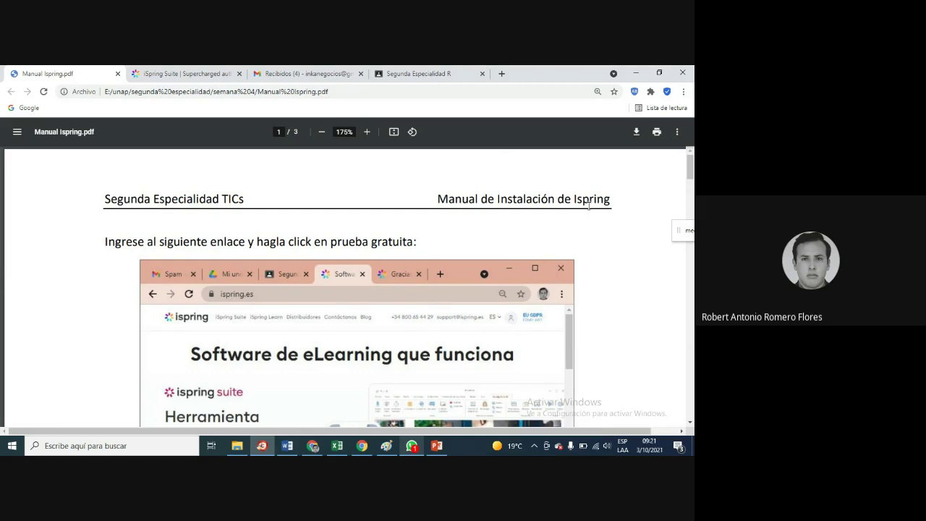
scroll(588, 206, down, 5)
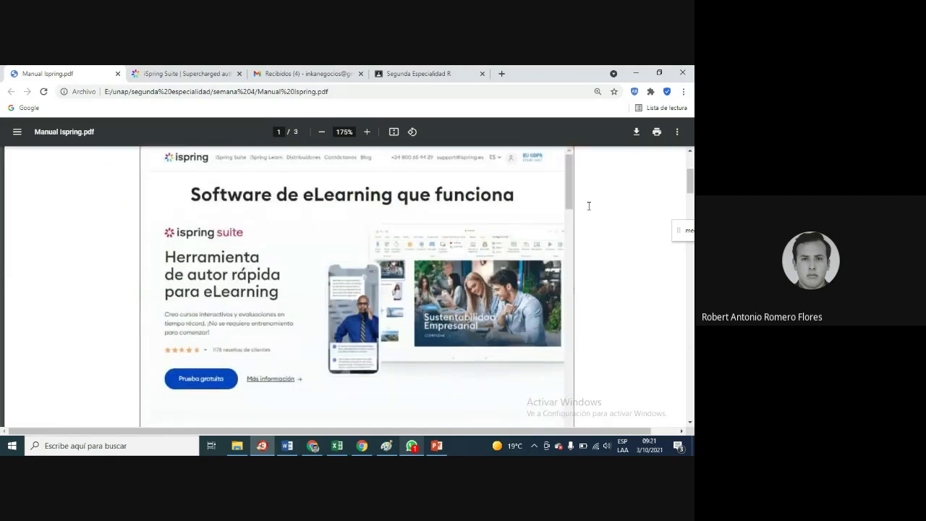
scroll(588, 210, down, 3)
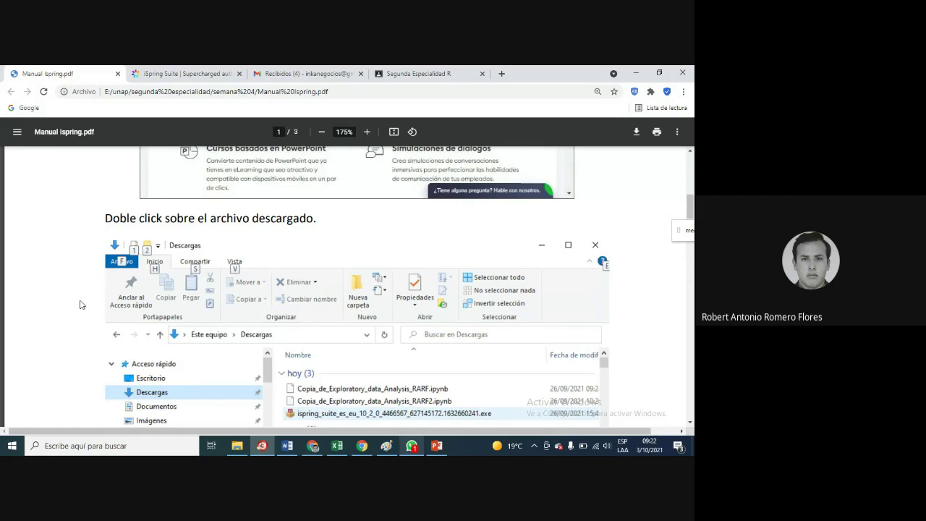
- Flip through the iSpring, Gmail and Classroom tabs and select the manual PDF's file address
click(213, 71)
click(301, 73)
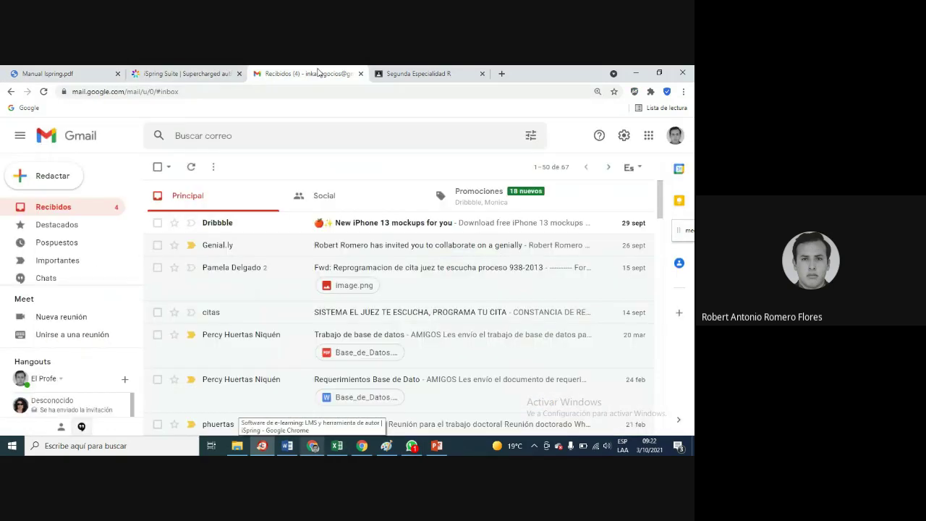
click(443, 73)
scroll(174, 246, up, 10)
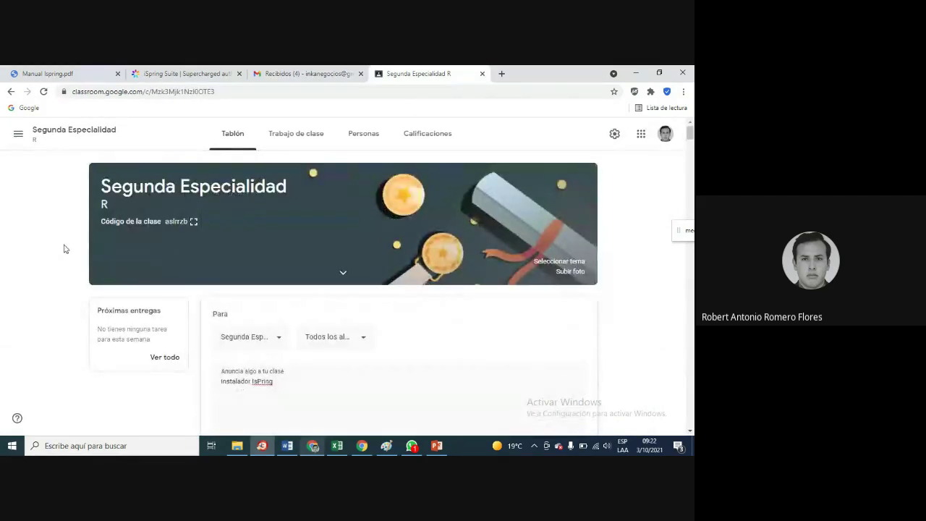
click(69, 72)
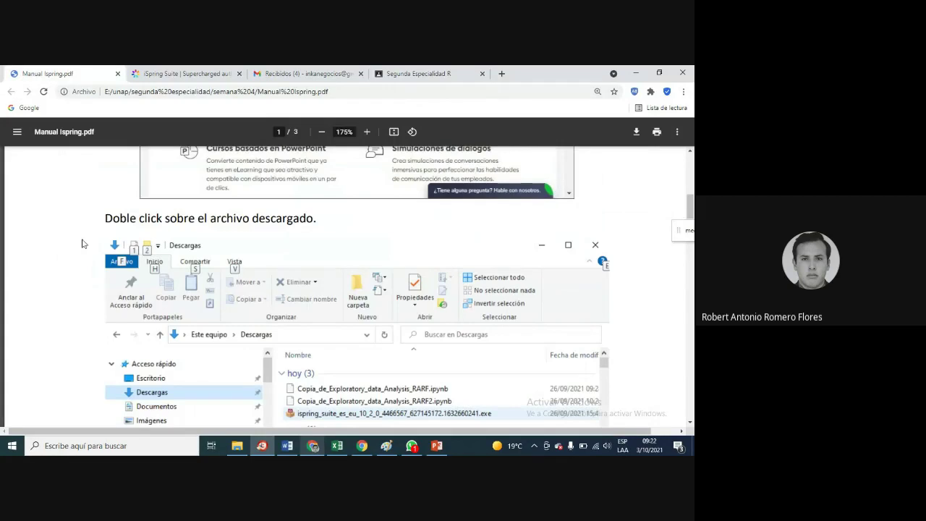
scroll(61, 262, up, 2)
scroll(61, 263, down, 3)
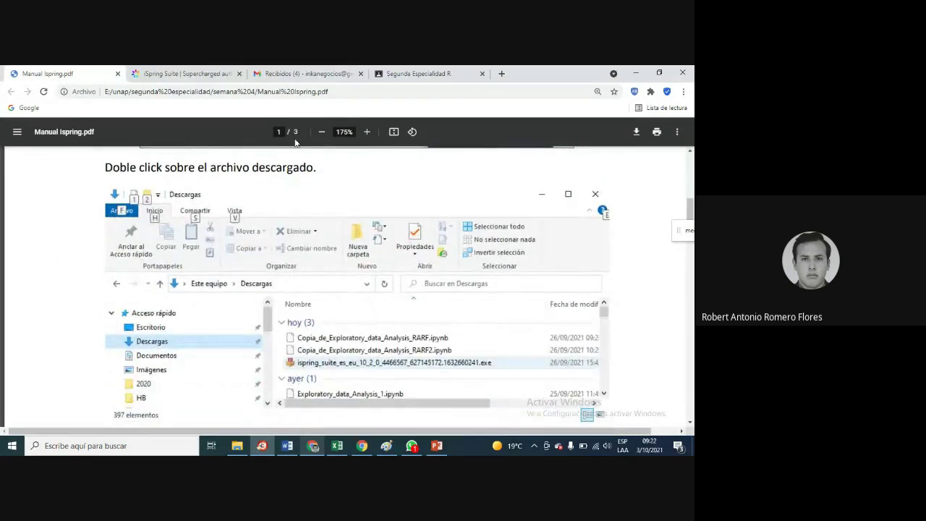
click(216, 92)
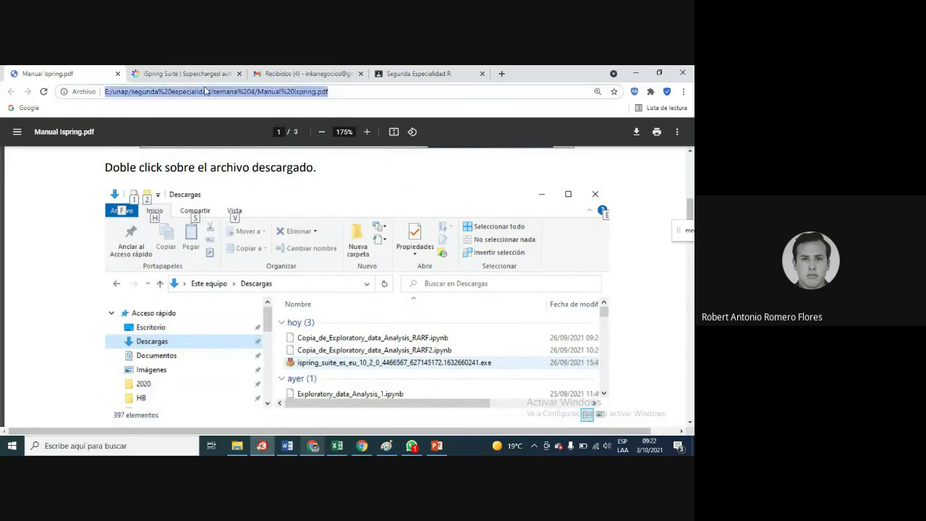
- Publish the Instalador IsPring announcement with its attachments in the Segunda Especialidad Classroom
click(215, 70)
click(304, 73)
click(414, 73)
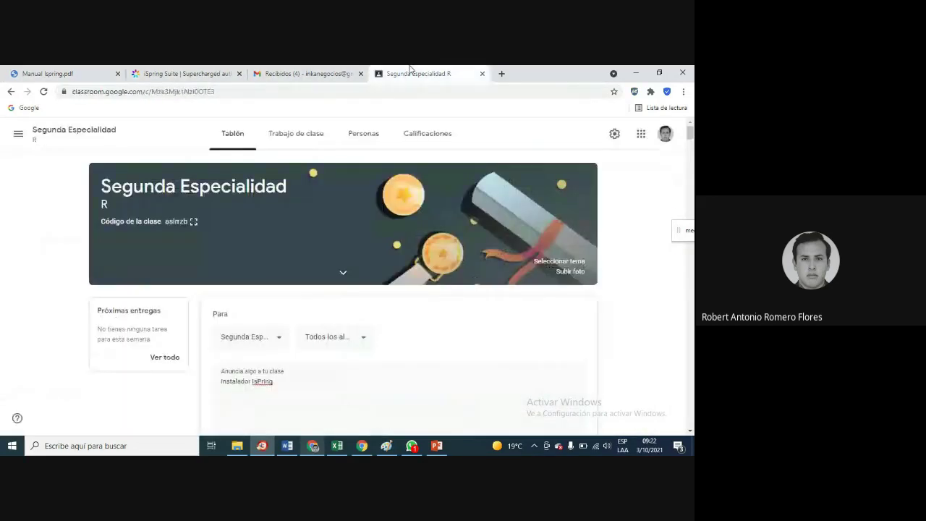
scroll(608, 282, down, 5)
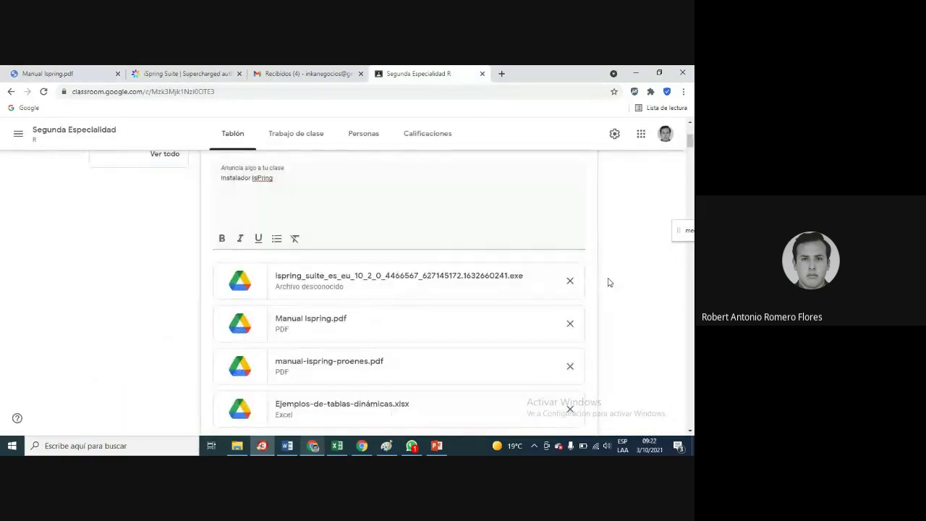
scroll(609, 282, down, 5)
click(518, 248)
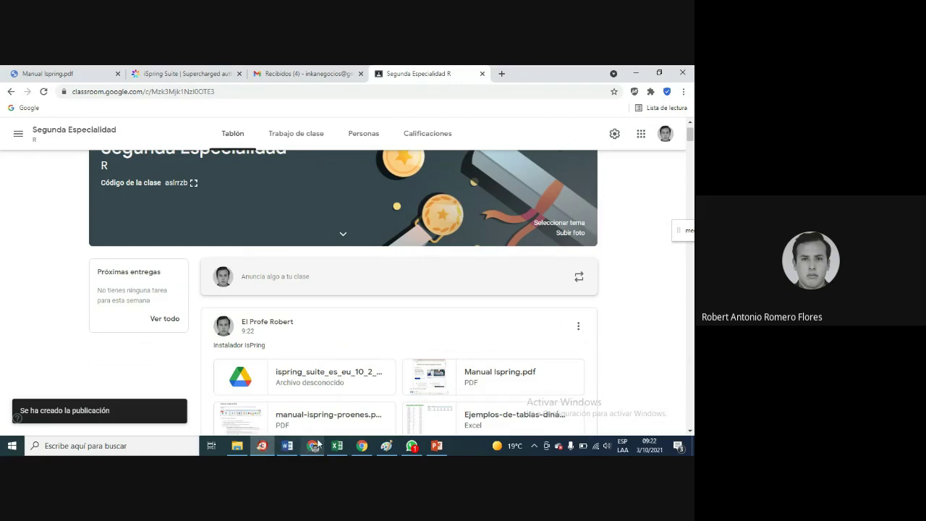
- Glance at WhatsApp, minimize it, and open a new blank browser tab
click(412, 446)
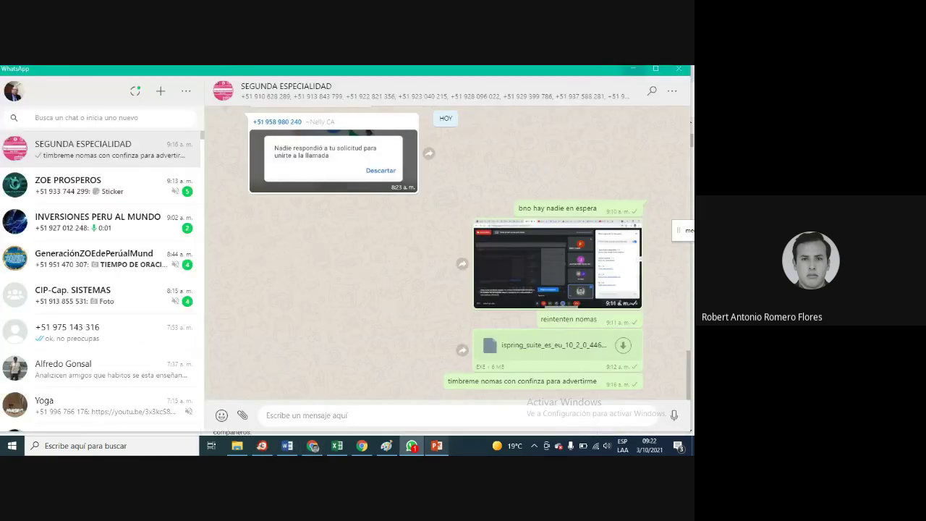
click(633, 69)
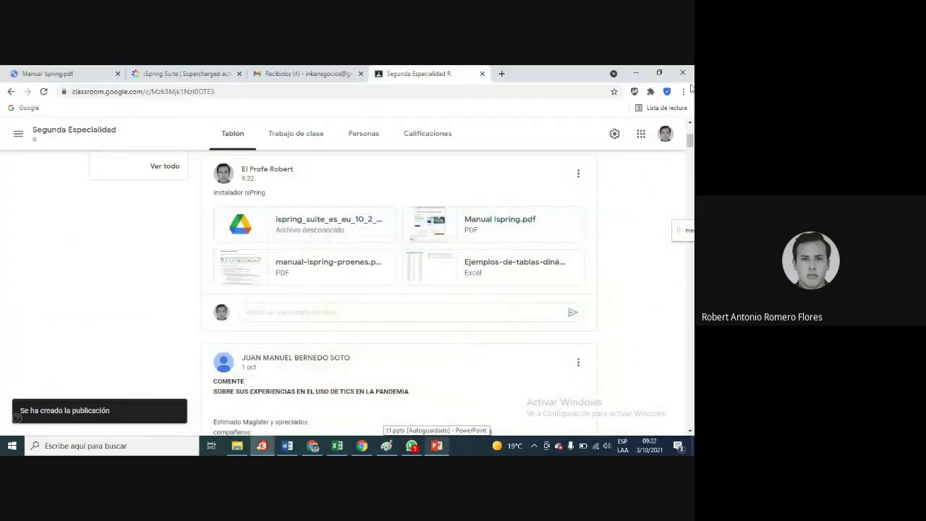
click(501, 73)
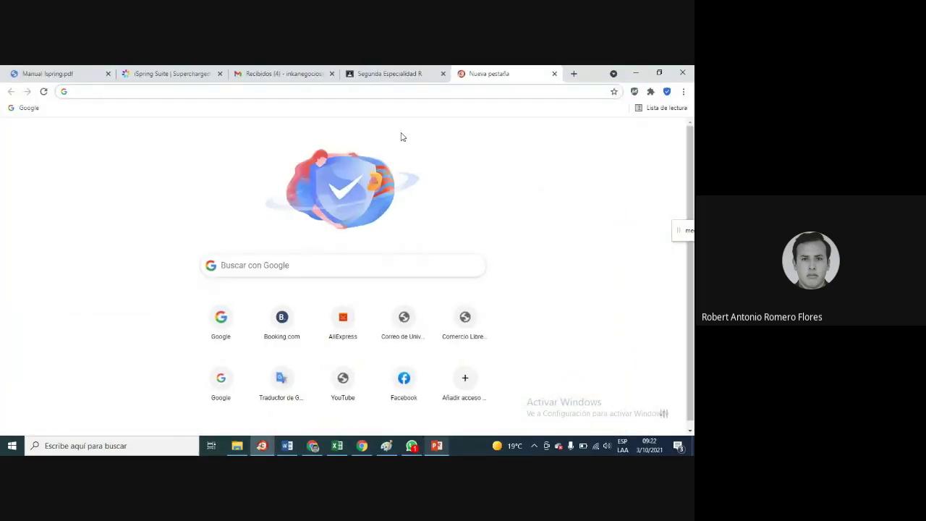
- Search Google for 'blogger' and open the Blogger.com result
text(blogger)
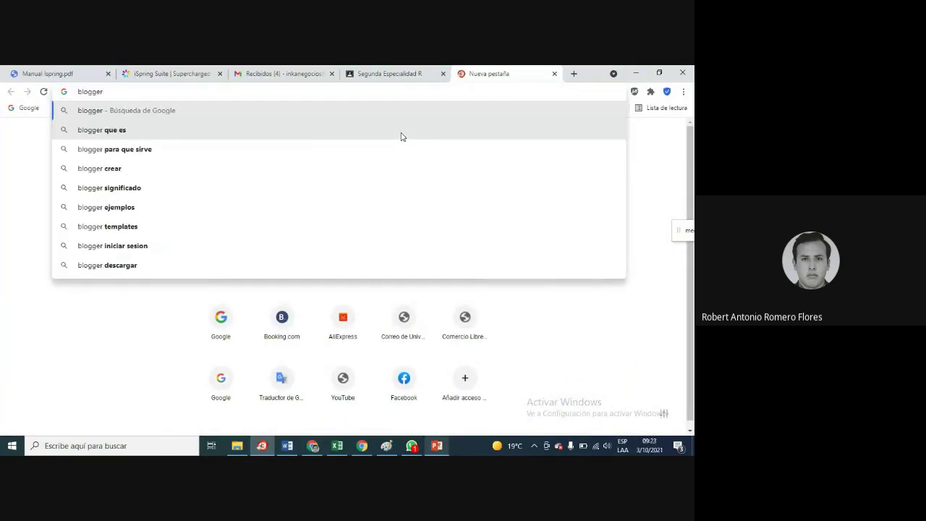
key(Return)
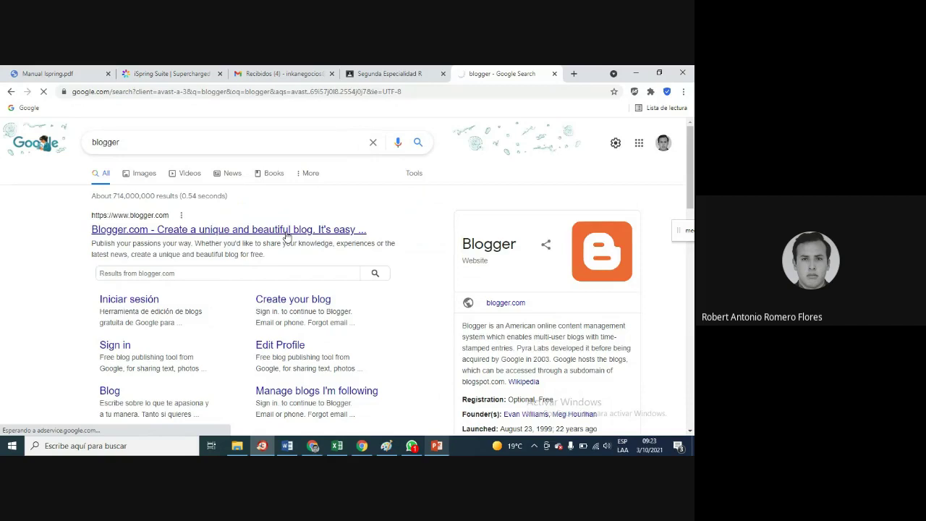
click(285, 232)
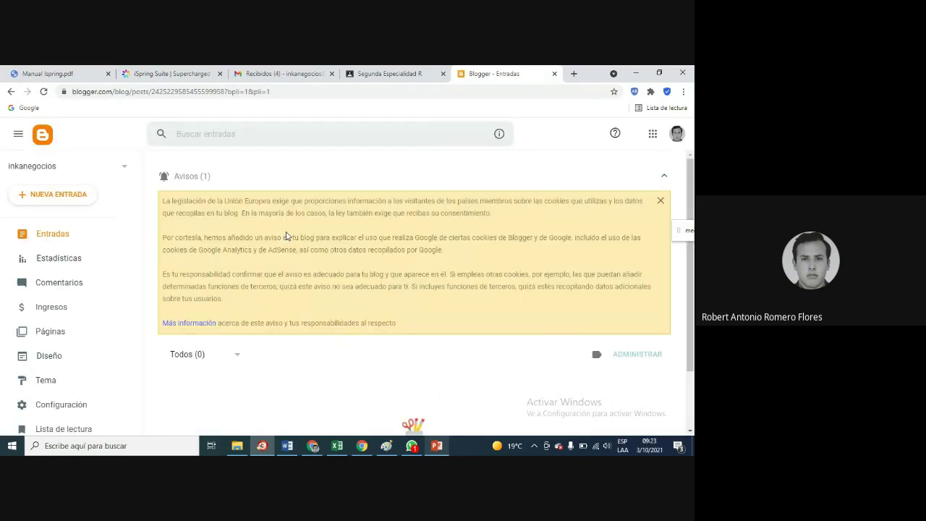
- Scroll the Blogger dashboard and open then dismiss the account options
scroll(310, 239, down, 2)
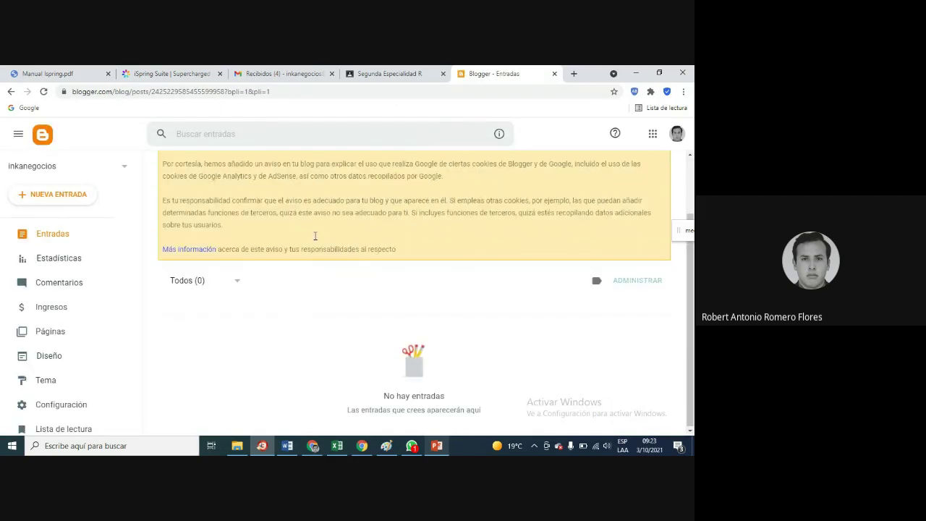
scroll(314, 240, up, 2)
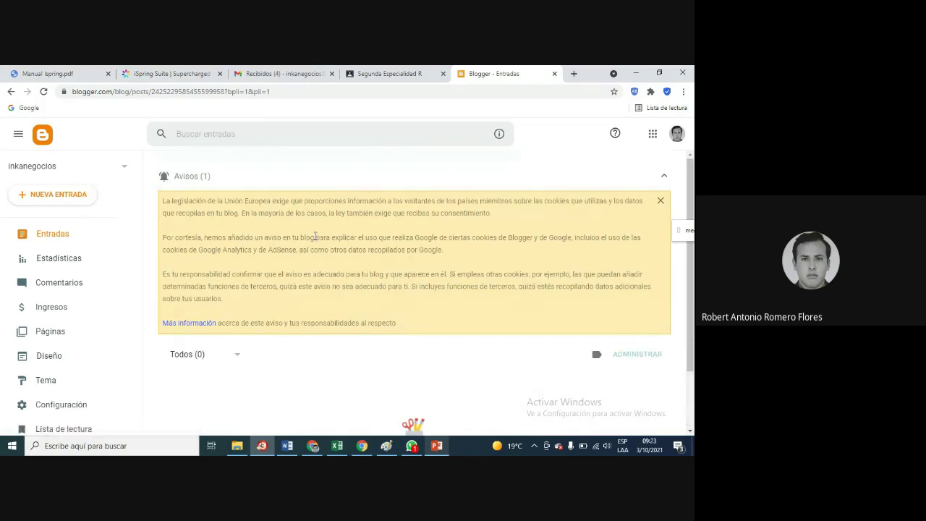
scroll(314, 236, down, 2)
scroll(315, 236, up, 2)
click(676, 136)
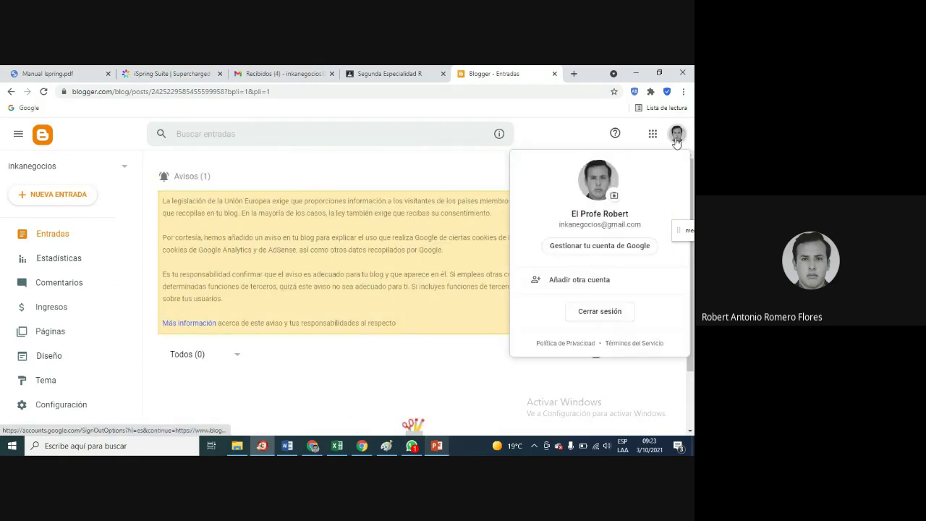
click(535, 137)
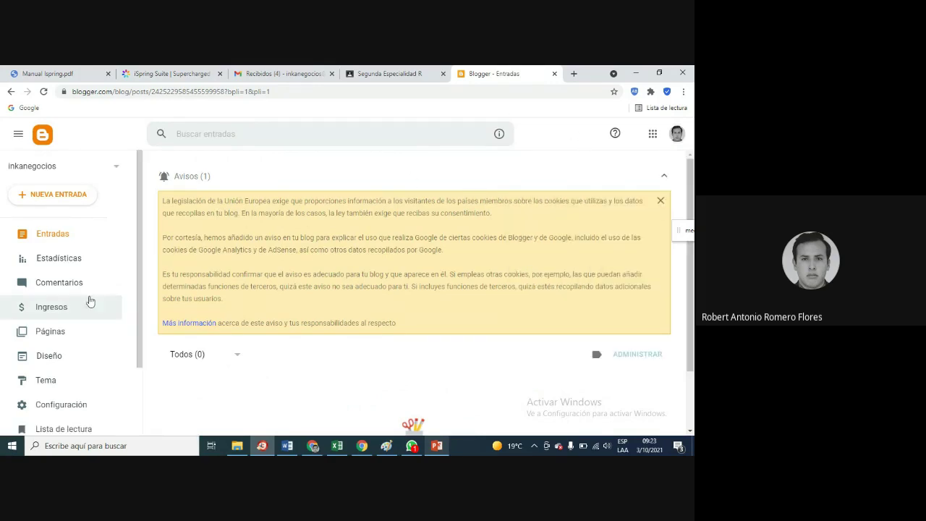
- Review the inkanegocios blog's Estadísticas page
click(50, 263)
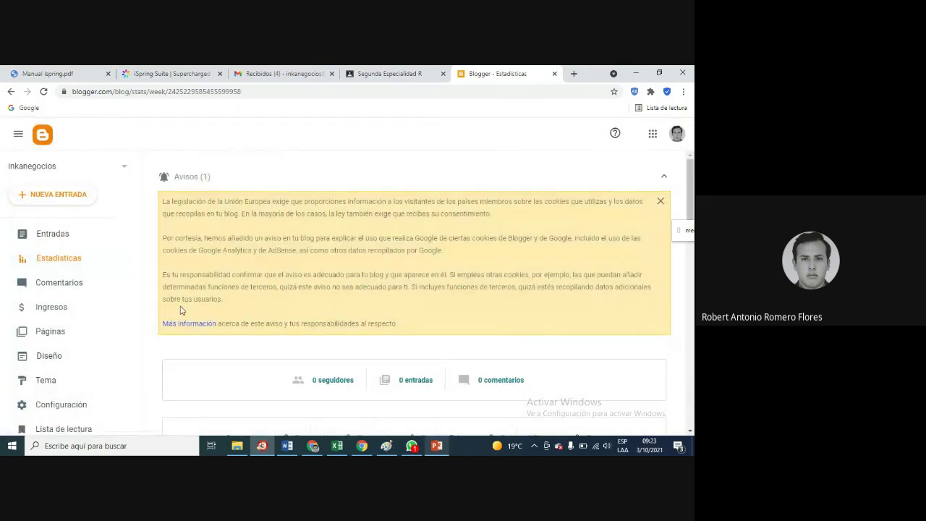
scroll(181, 310, down, 5)
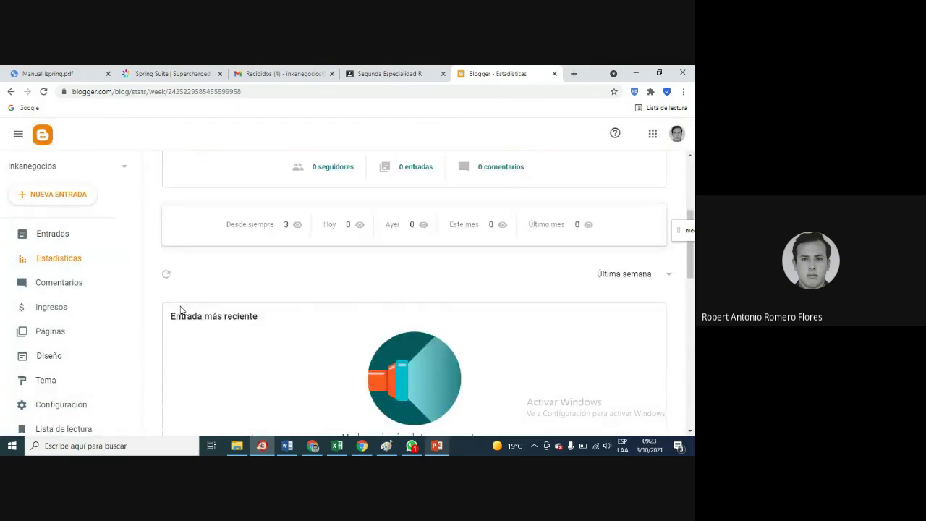
scroll(180, 310, down, 3)
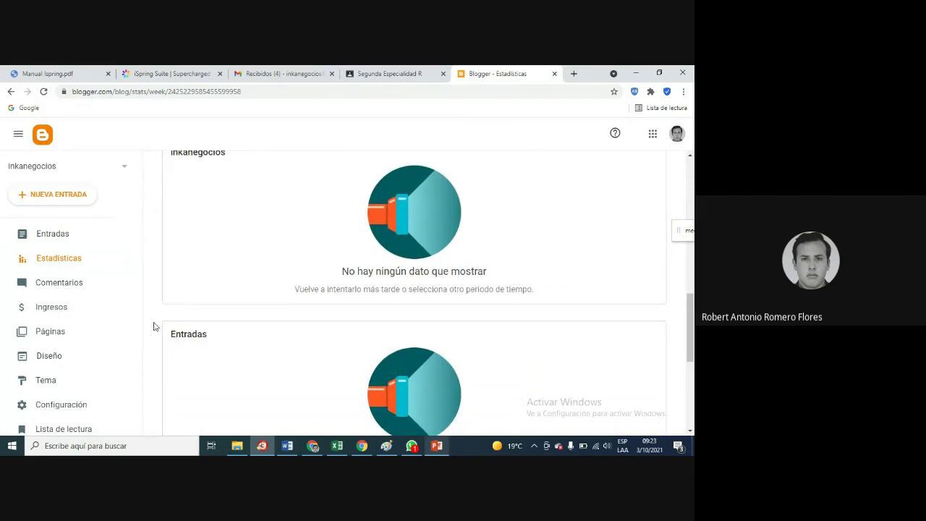
scroll(153, 326, down, 4)
scroll(153, 326, up, 12)
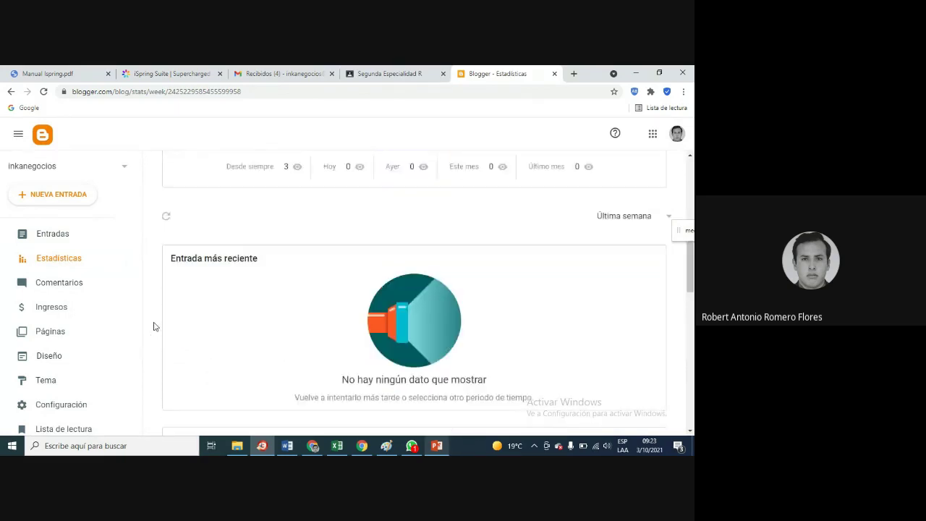
scroll(154, 326, down, 1)
scroll(154, 326, up, 2)
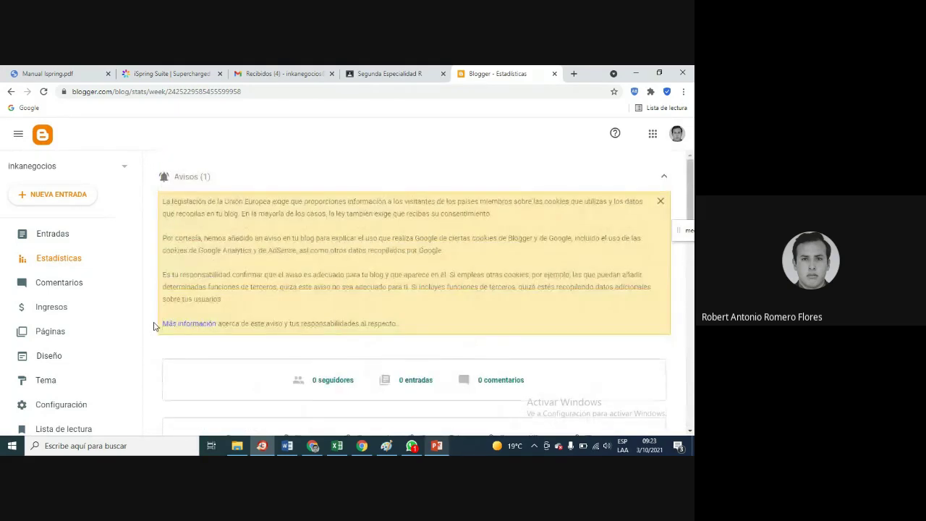
- Look through Comentarios, Ingresos and Páginas, ending on the Diseño layout page
click(56, 290)
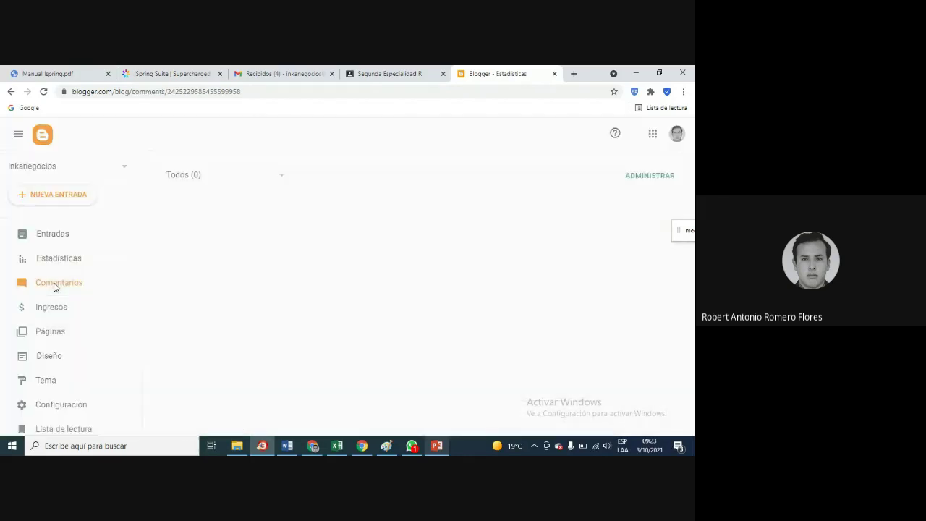
click(75, 304)
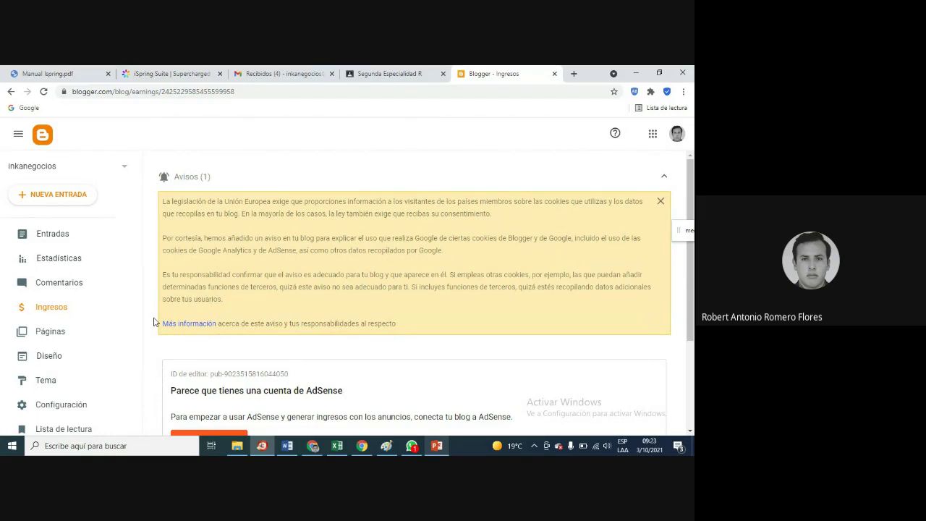
scroll(154, 322, down, 1)
click(91, 329)
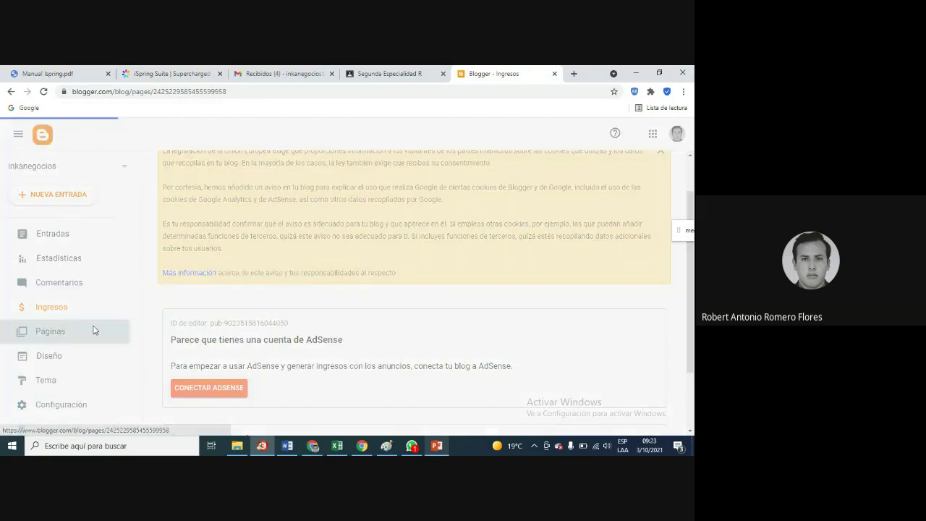
scroll(190, 328, down, 1)
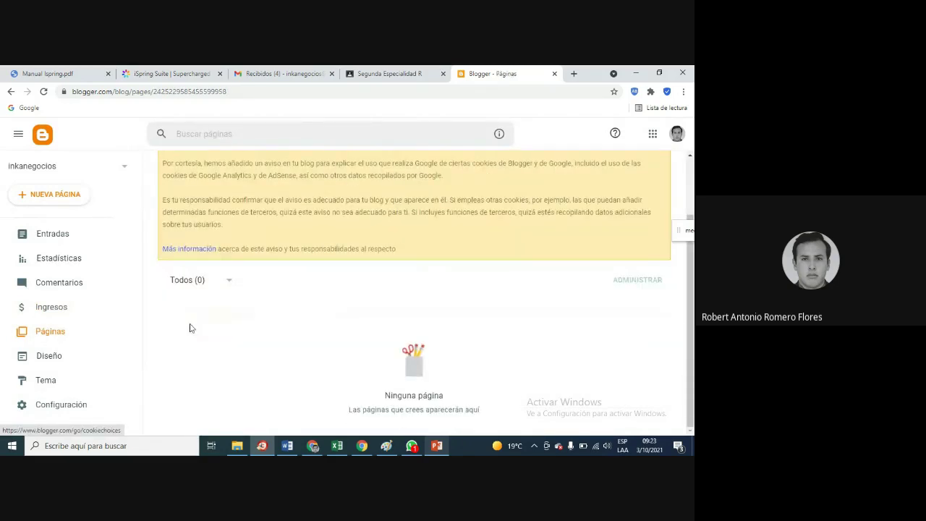
click(52, 357)
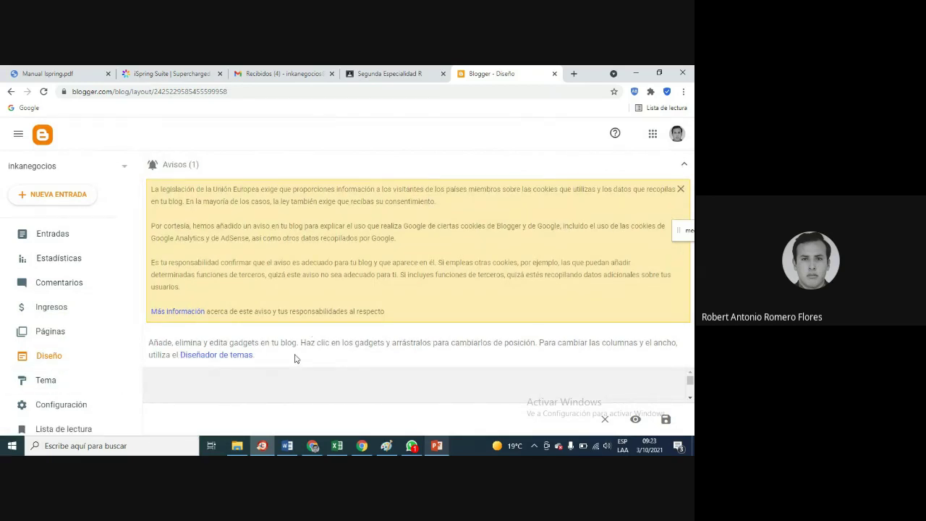
click(45, 383)
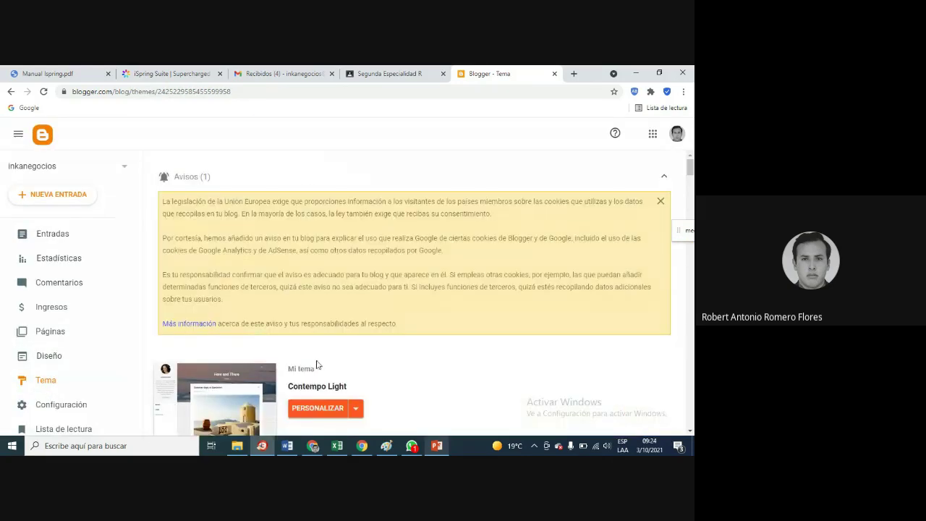
scroll(316, 364, down, 3)
scroll(288, 367, down, 2)
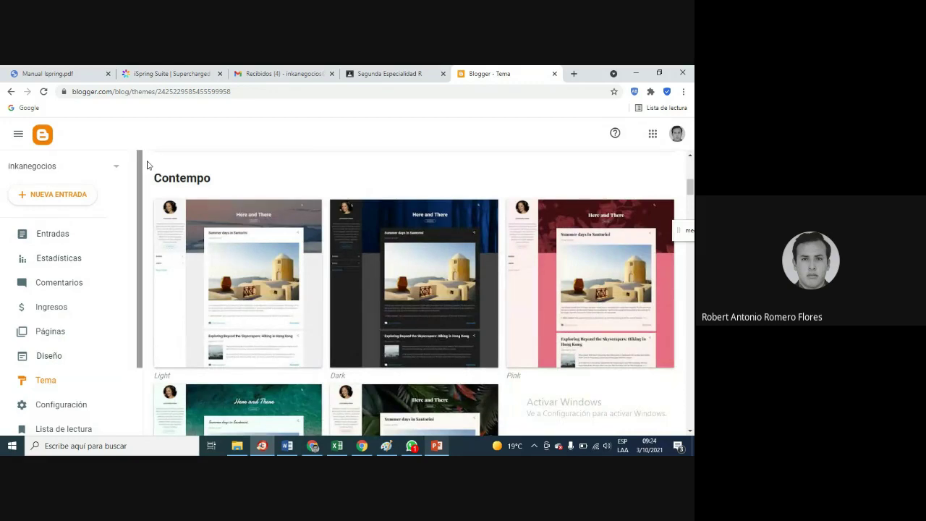
scroll(289, 333, down, 5)
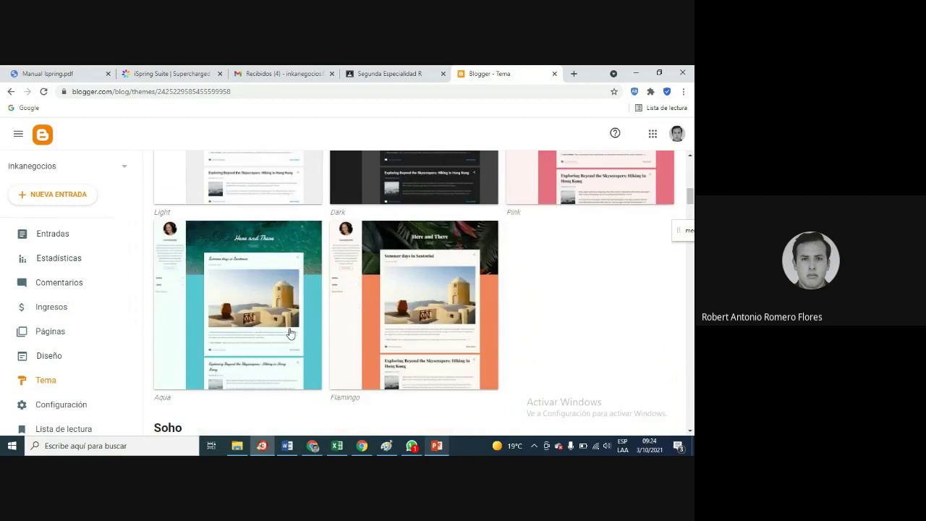
scroll(289, 334, down, 5)
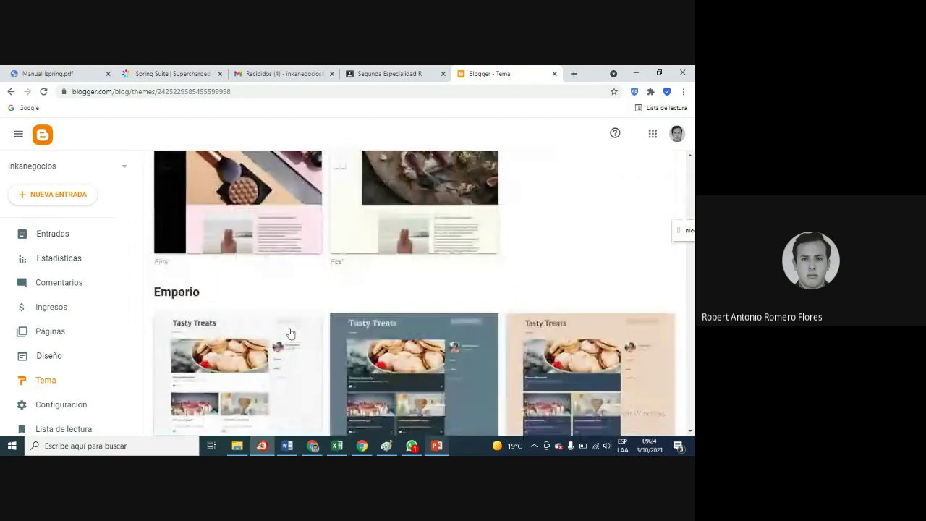
scroll(324, 343, down, 5)
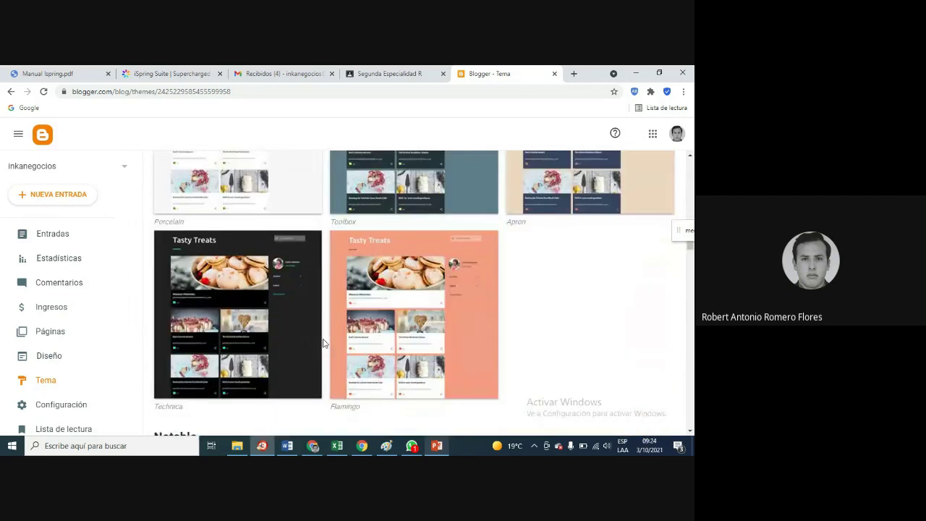
scroll(324, 343, down, 5)
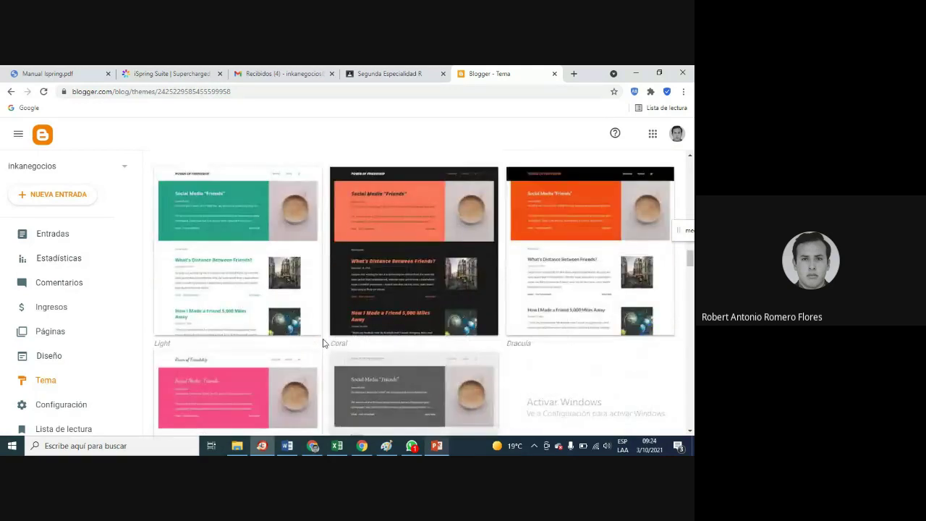
scroll(324, 343, down, 4)
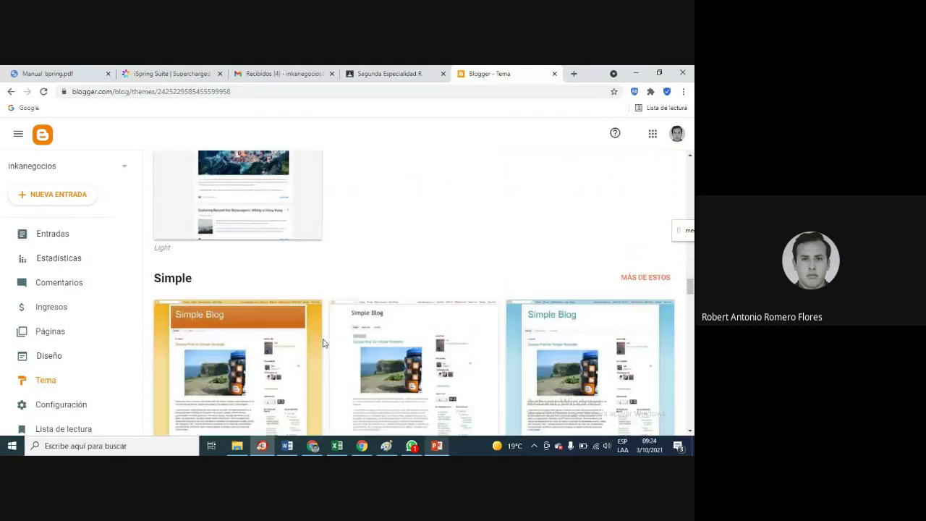
scroll(328, 337, down, 5)
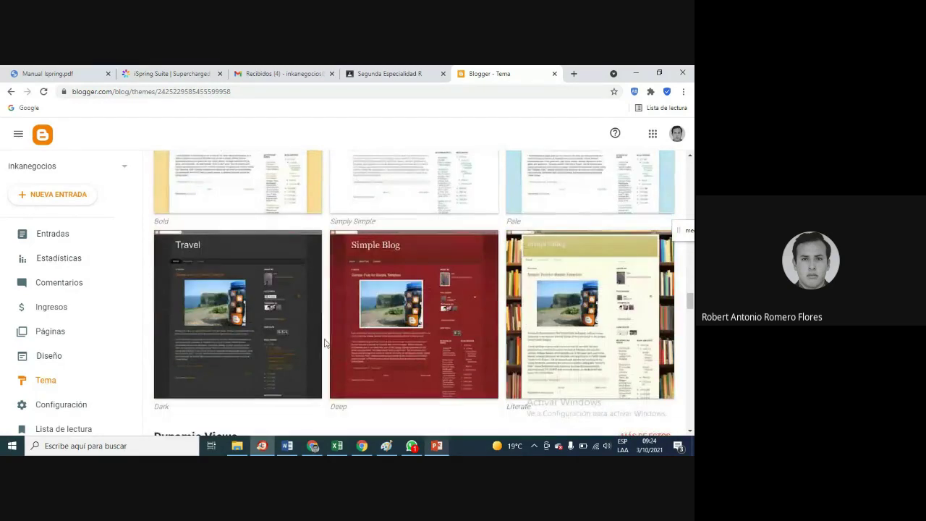
scroll(325, 343, down, 4)
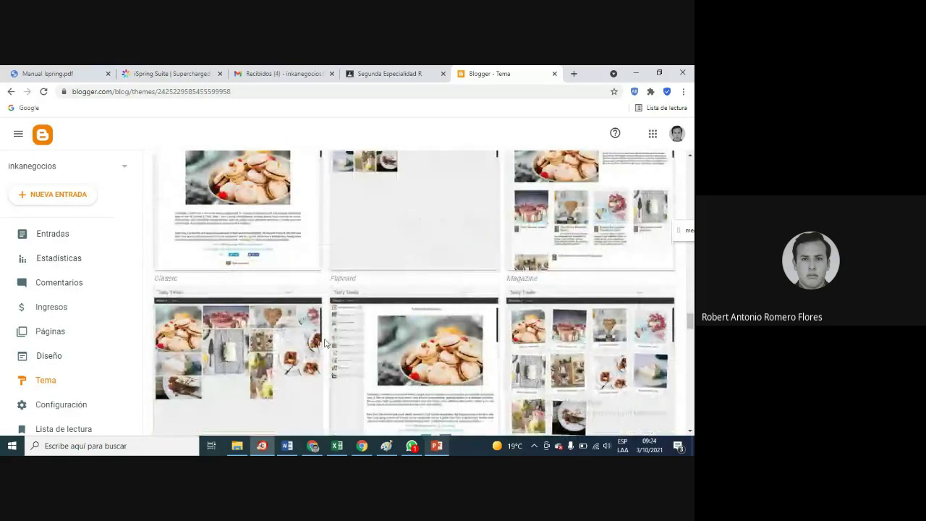
scroll(325, 343, down, 4)
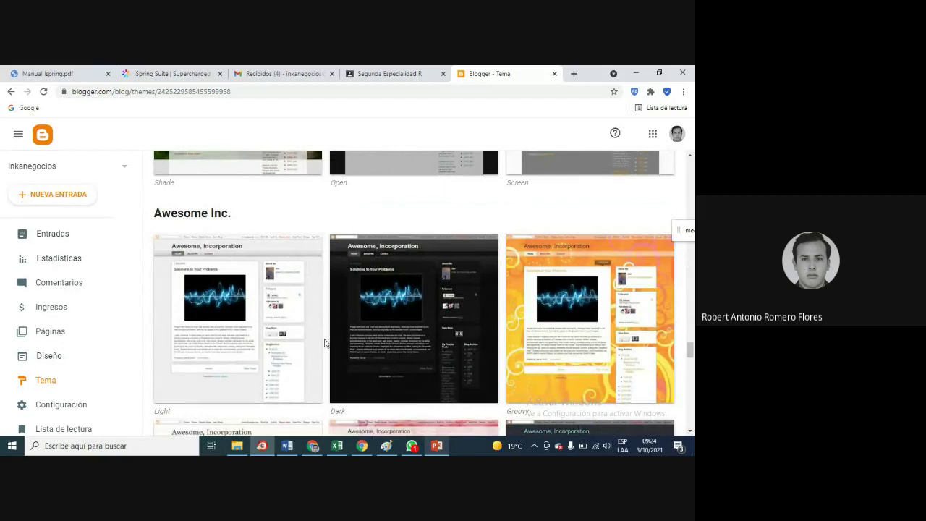
scroll(325, 343, down, 4)
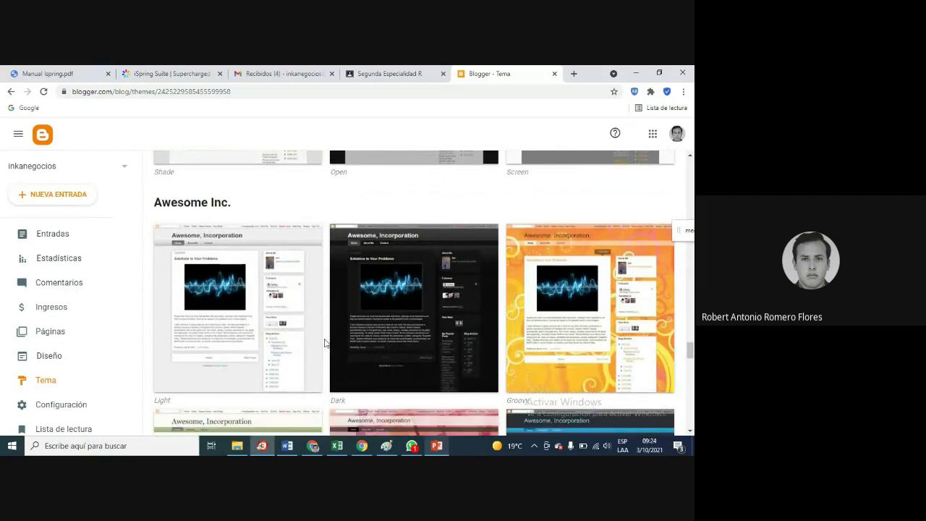
scroll(325, 343, down, 2)
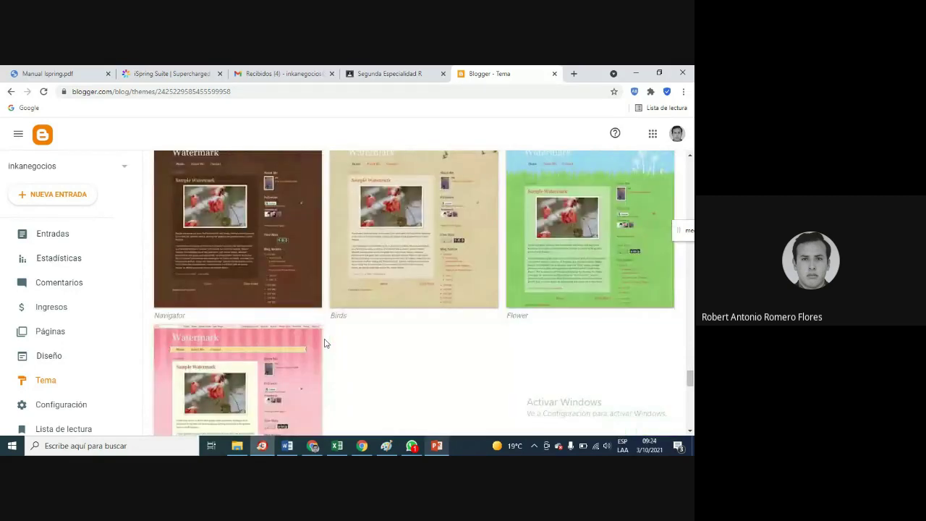
scroll(325, 343, down, 3)
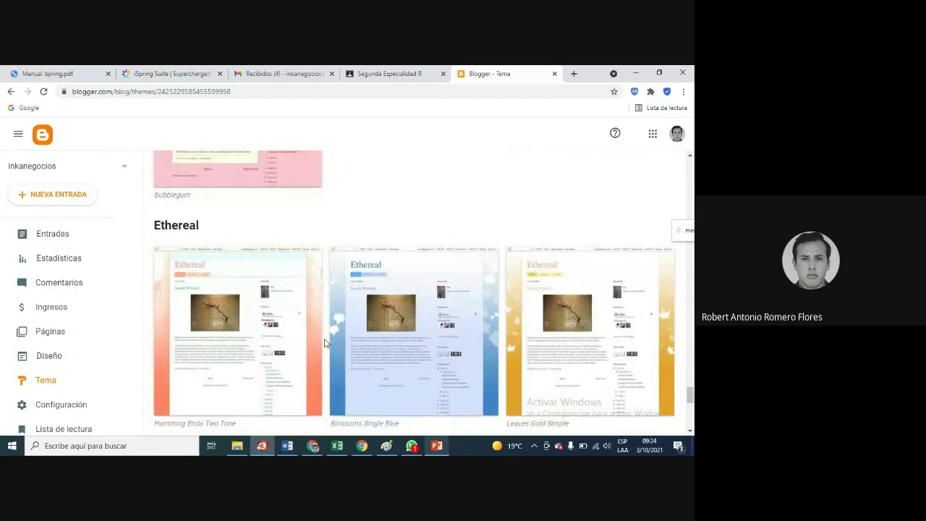
scroll(325, 343, down, 5)
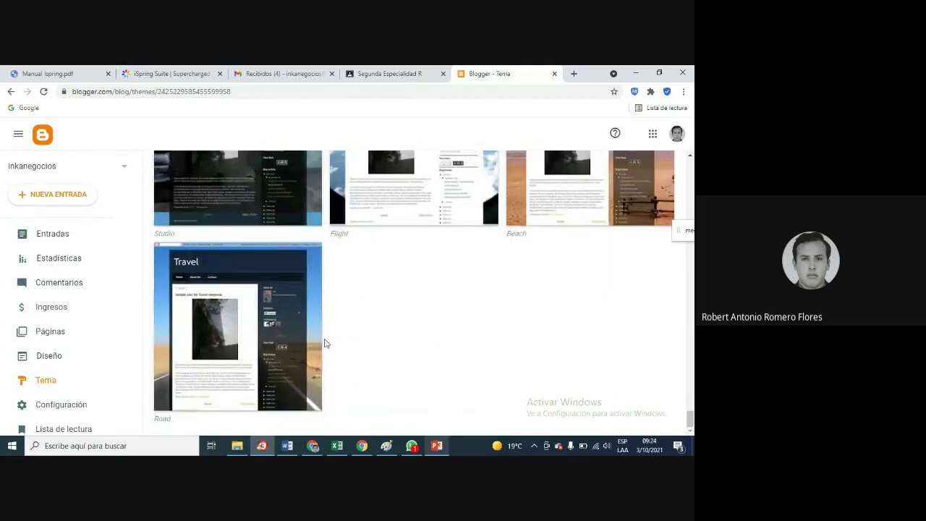
scroll(325, 343, up, 15)
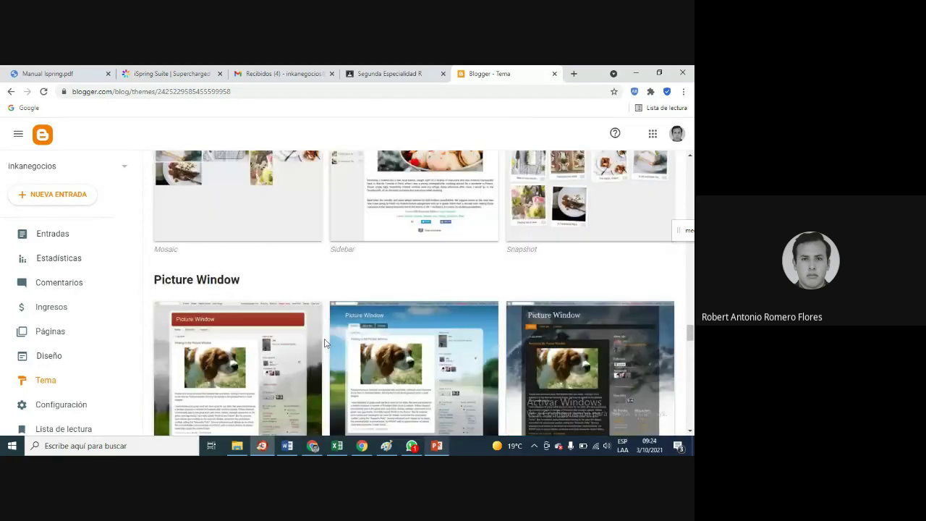
scroll(325, 343, up, 15)
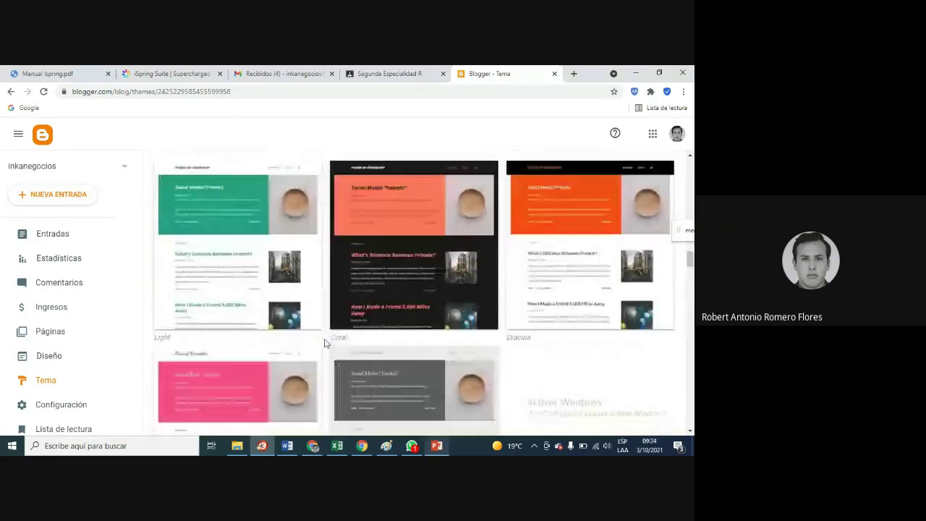
scroll(325, 344, up, 15)
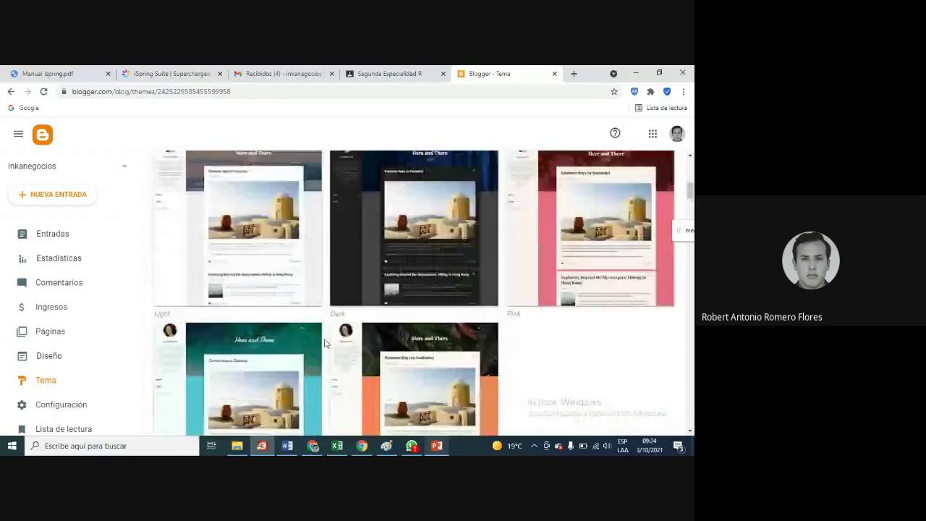
scroll(325, 343, up, 3)
scroll(325, 344, down, 5)
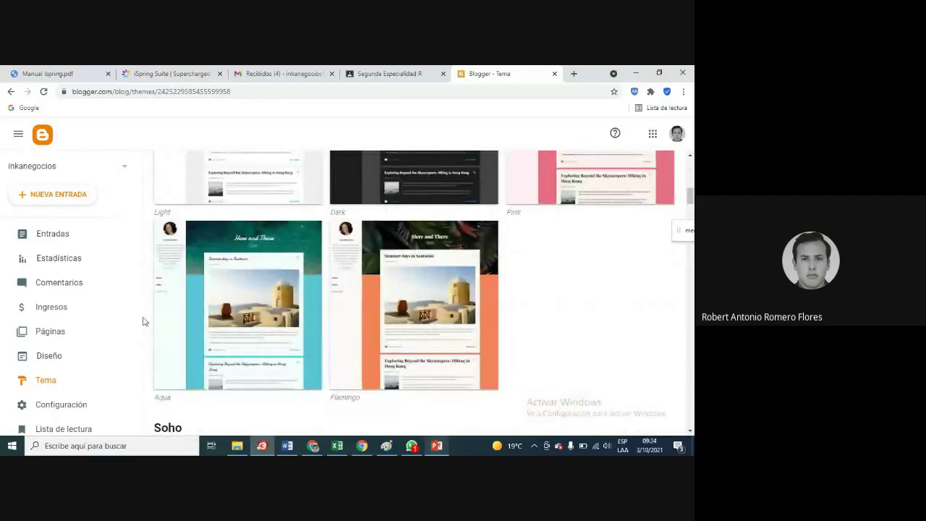
scroll(83, 325, down, 3)
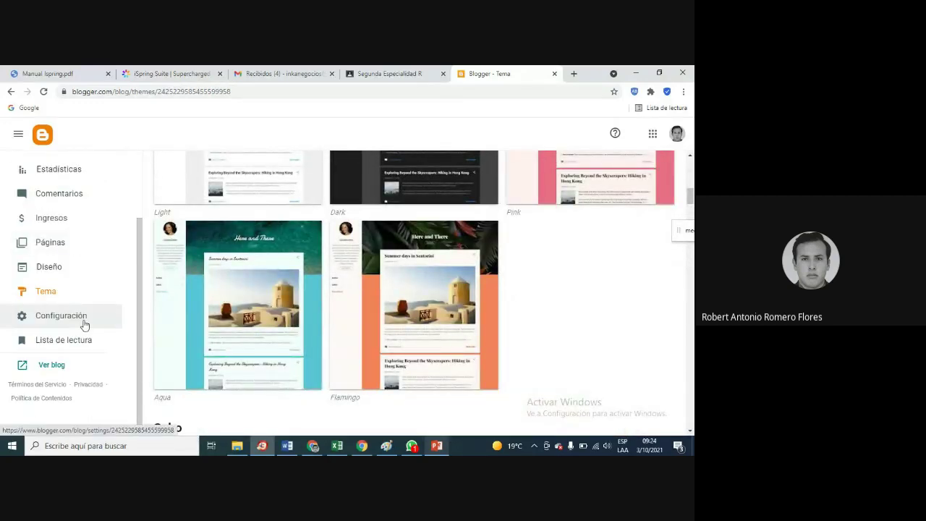
- Visit the inkanegocios blog's Configuración, Entradas and Estadísticas pages, ending on Comentarios
click(72, 320)
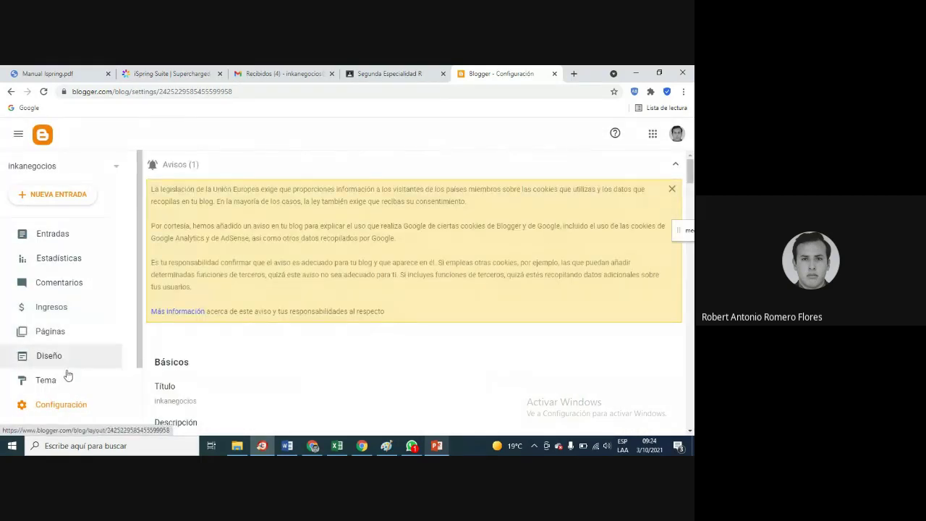
click(50, 236)
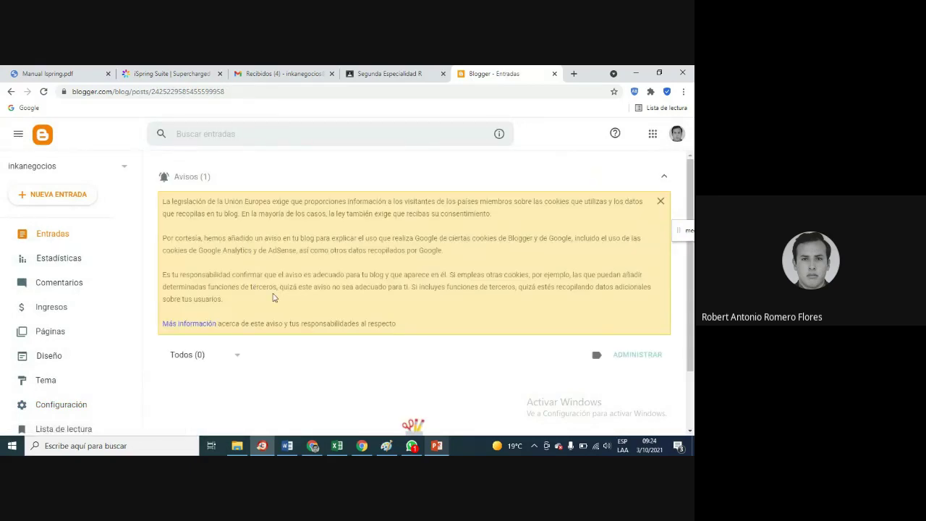
click(46, 262)
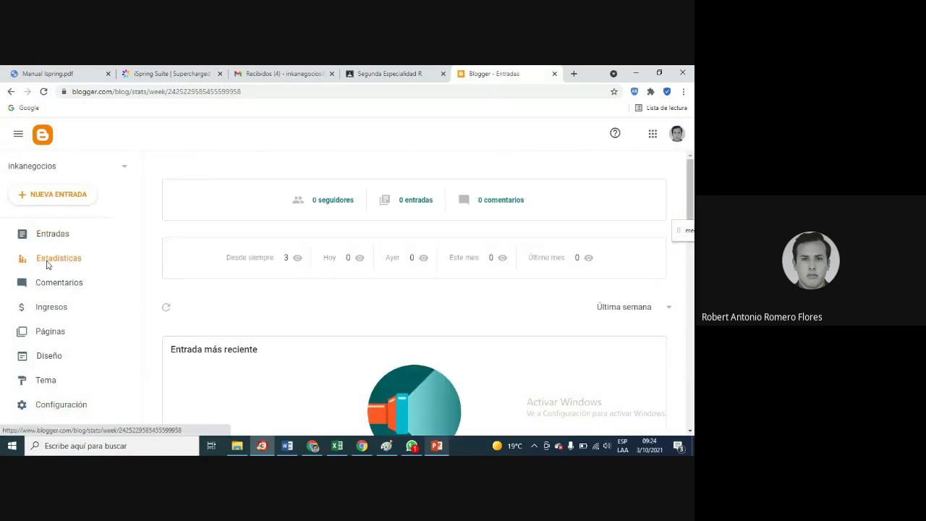
click(77, 283)
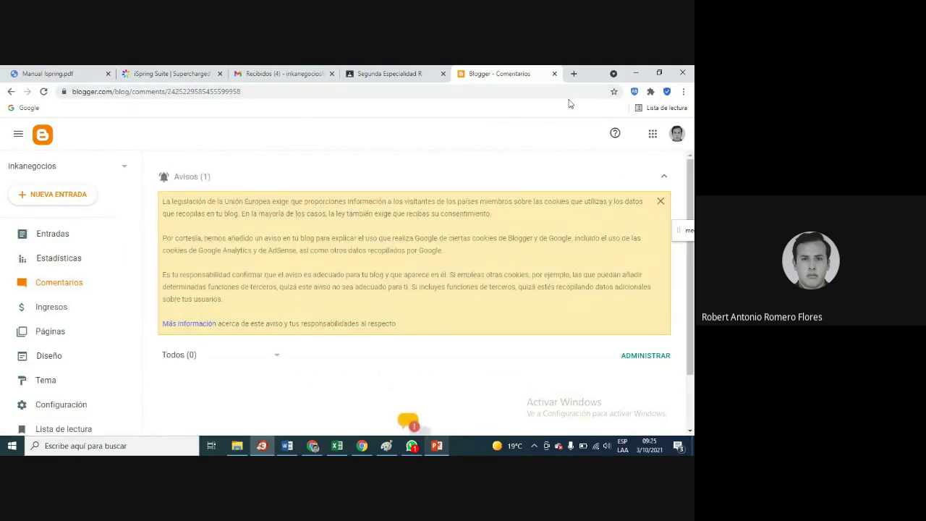
- Open facebook.com in a new tab
click(573, 74)
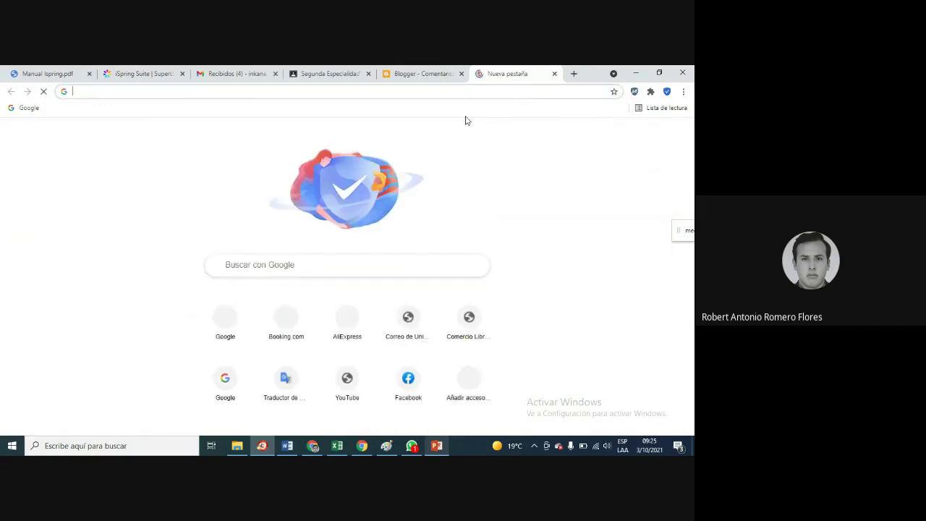
text(face)
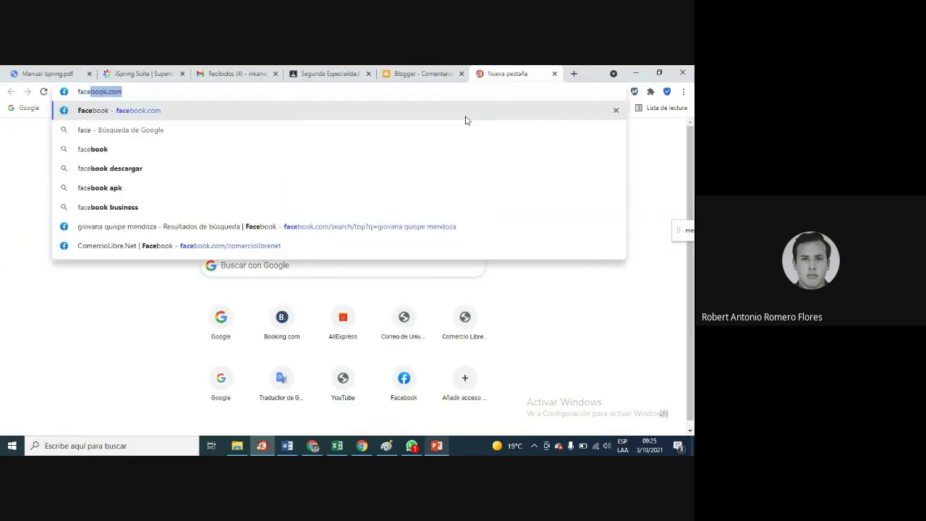
key(Return)
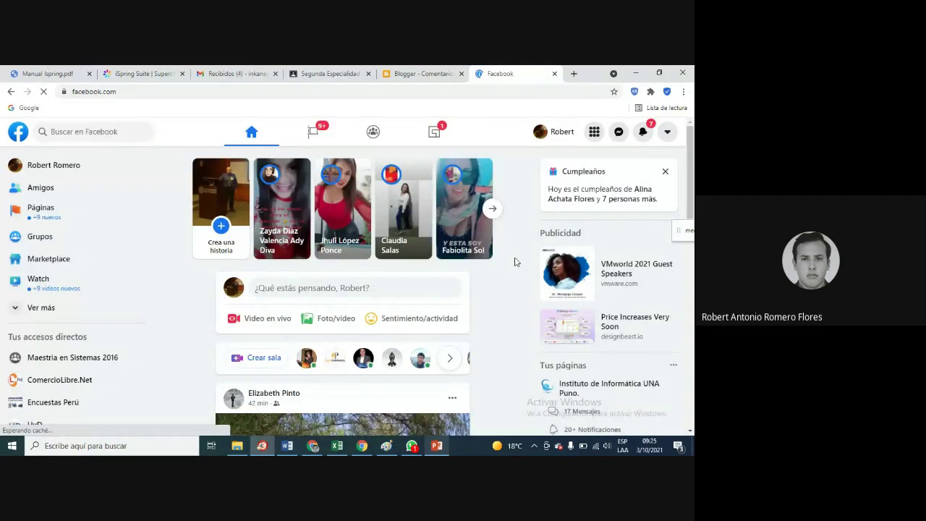
- Scroll through the Facebook feed and briefly check WhatsApp before hiding it
scroll(516, 262, down, 3)
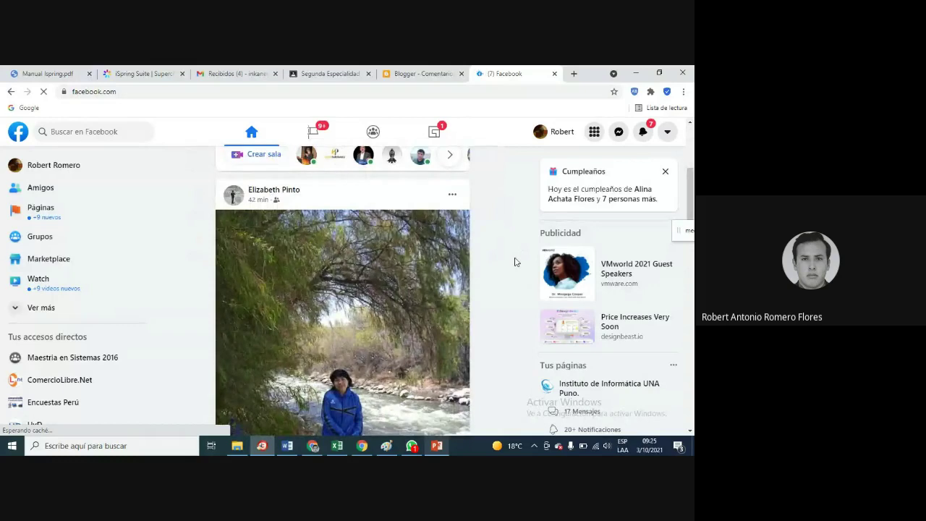
scroll(516, 262, down, 2)
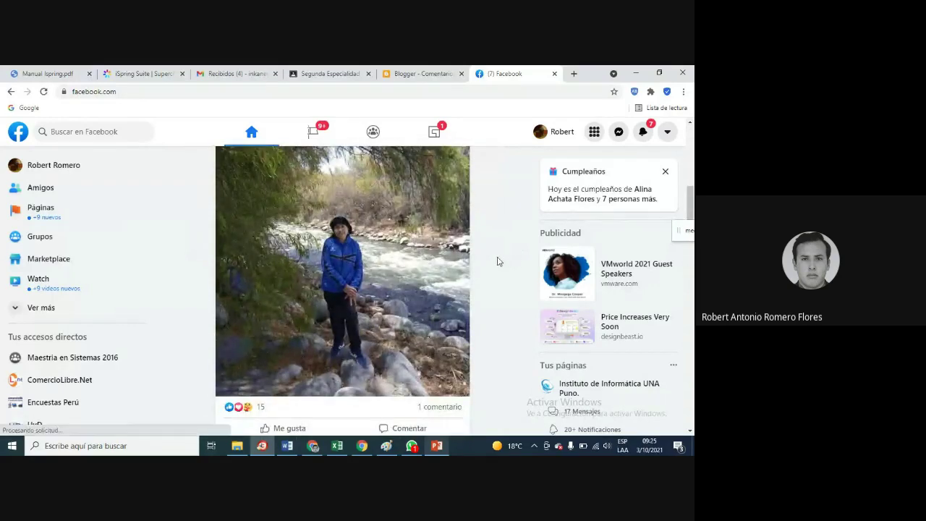
scroll(498, 261, up, 5)
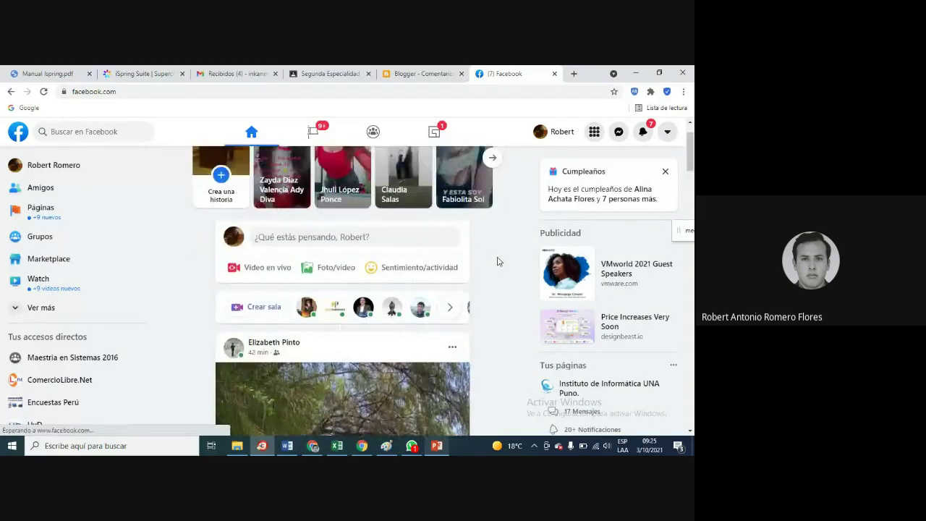
scroll(498, 262, down, 2)
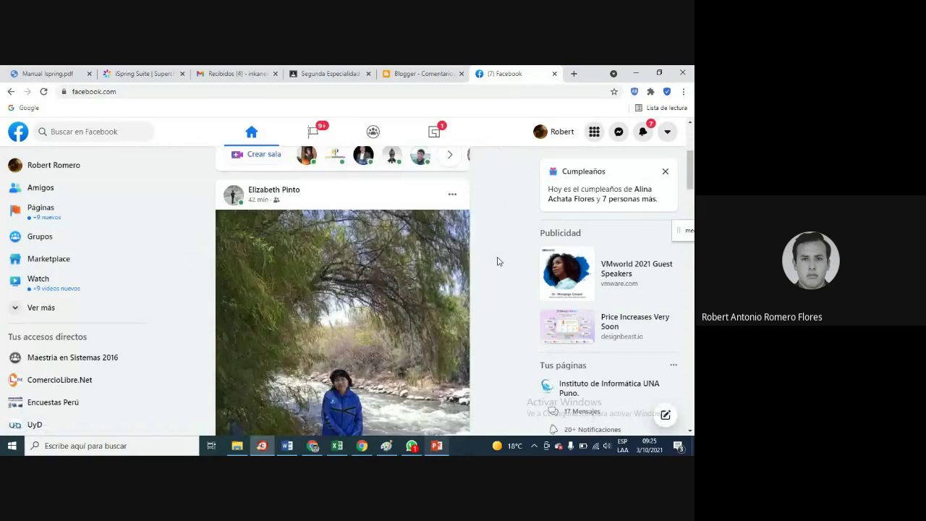
scroll(498, 261, down, 7)
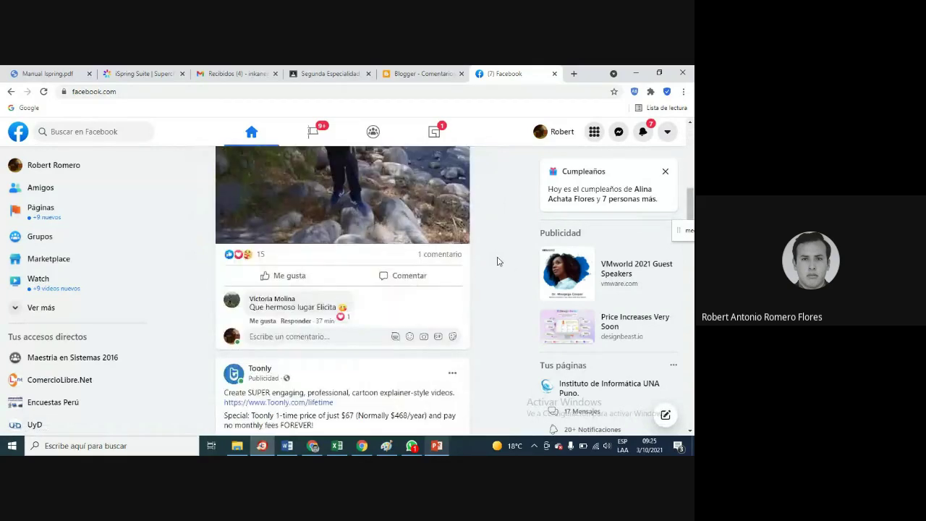
scroll(498, 261, down, 3)
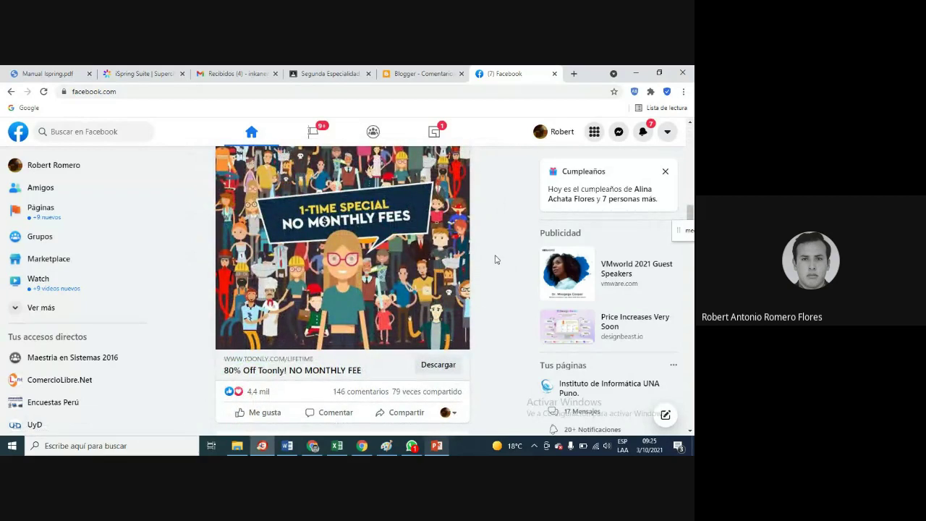
scroll(495, 264, down, 2)
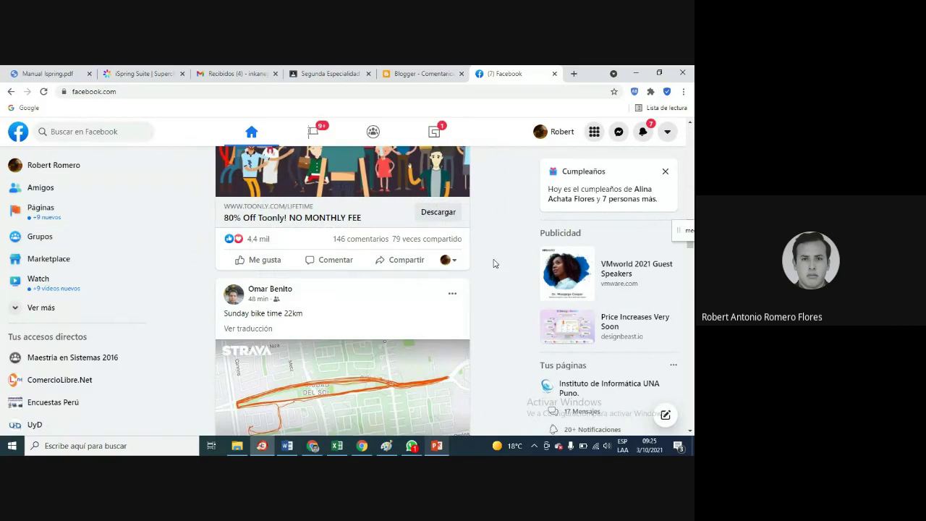
scroll(495, 263, down, 4)
scroll(494, 264, down, 1)
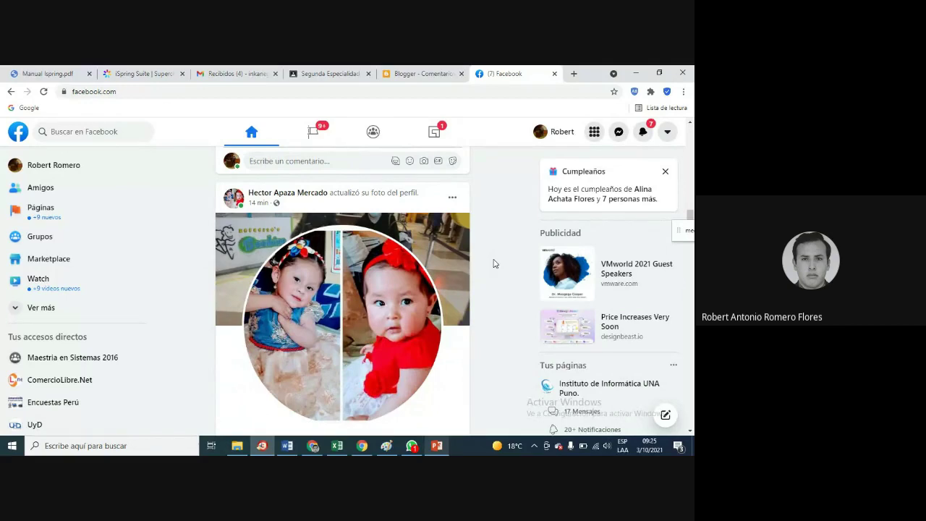
scroll(494, 263, down, 3)
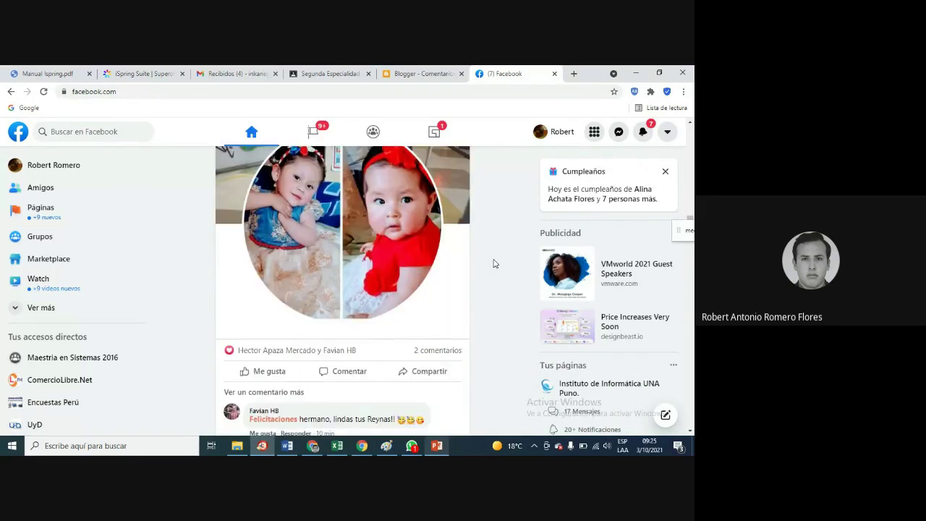
scroll(494, 263, down, 1)
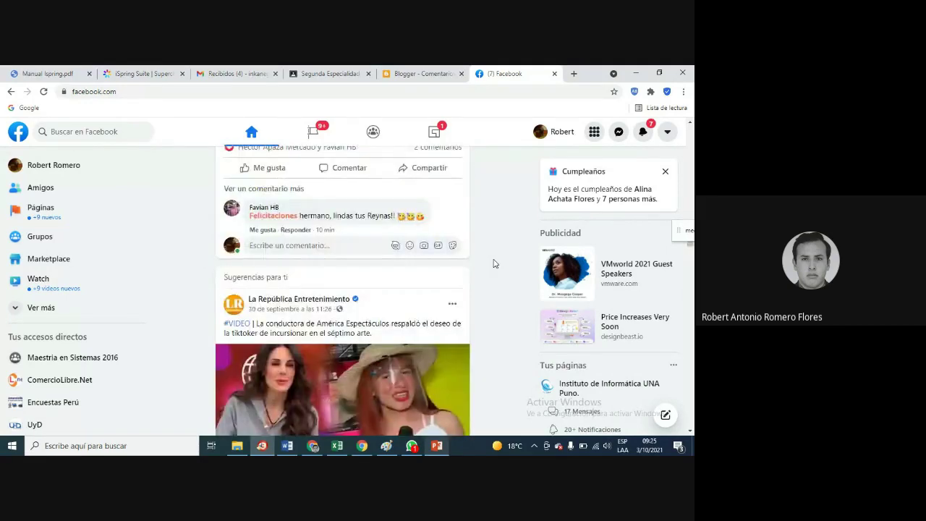
scroll(494, 264, up, 3)
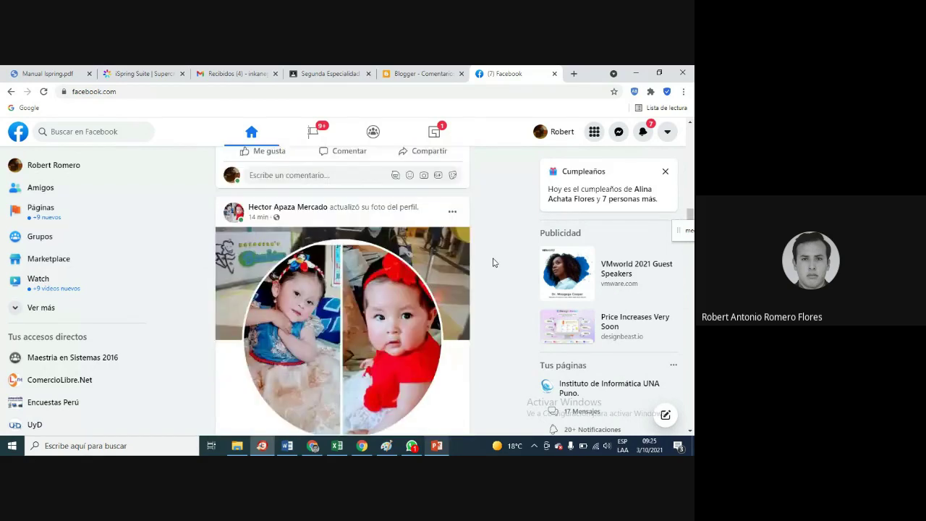
scroll(495, 264, up, 1)
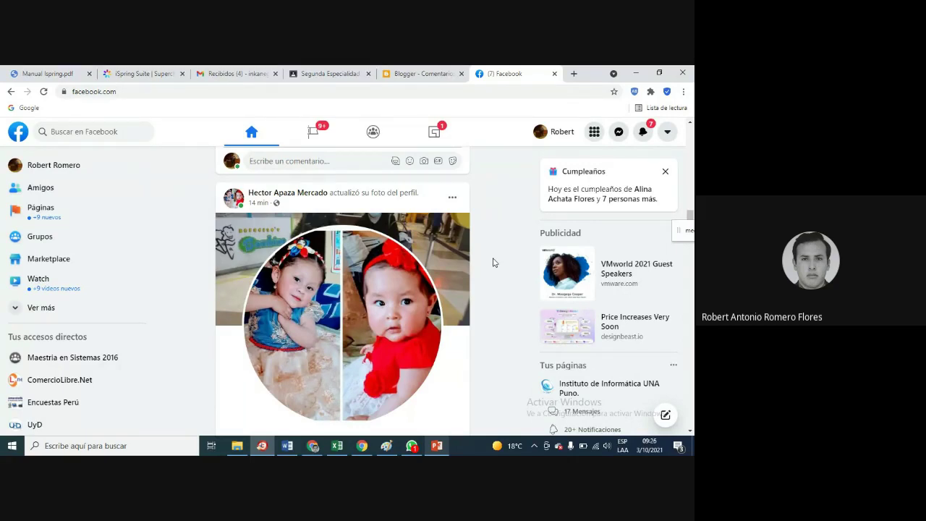
scroll(493, 263, down, 10)
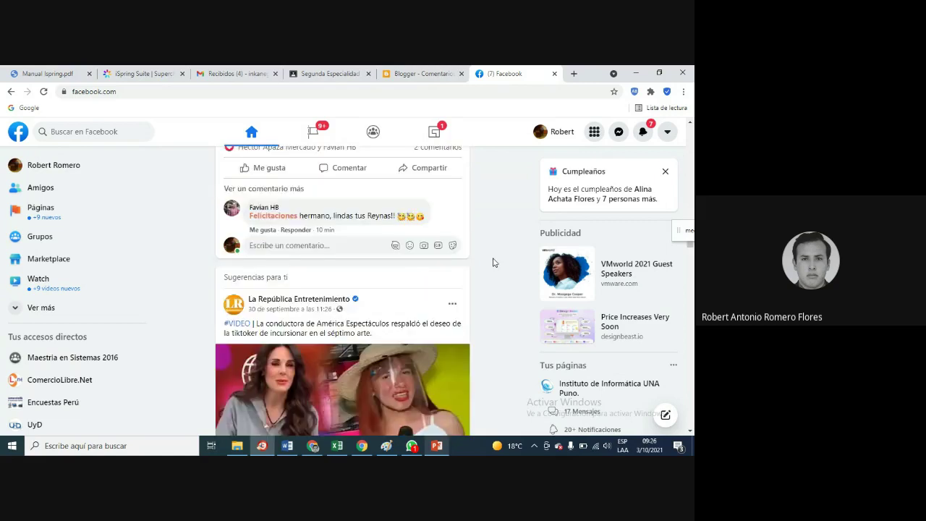
scroll(493, 263, up, 3)
scroll(493, 263, down, 5)
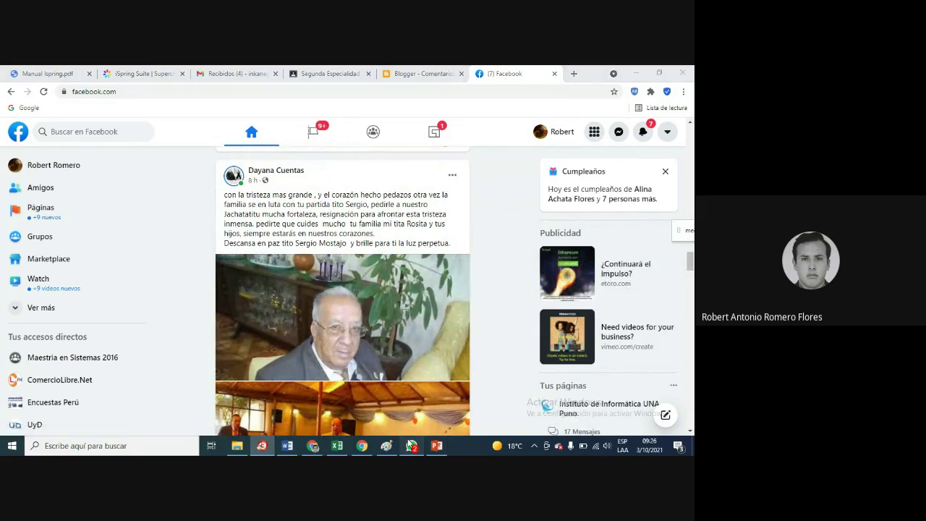
click(410, 445)
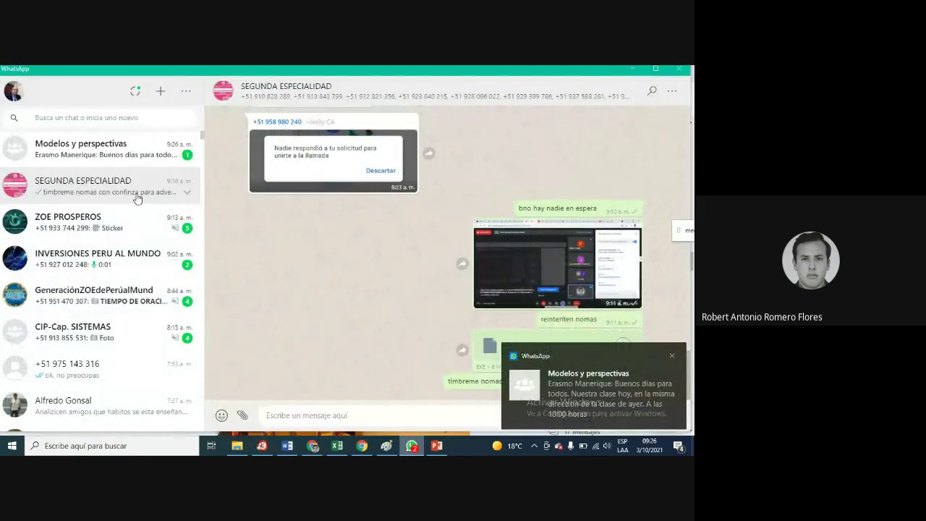
click(632, 69)
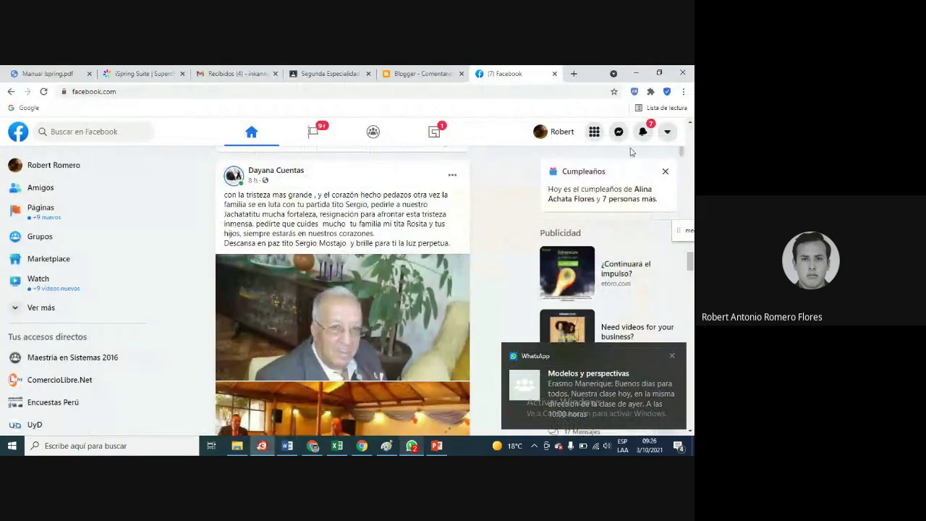
- Check Facebook notifications and open the ComercioLibre.Net business page
click(645, 136)
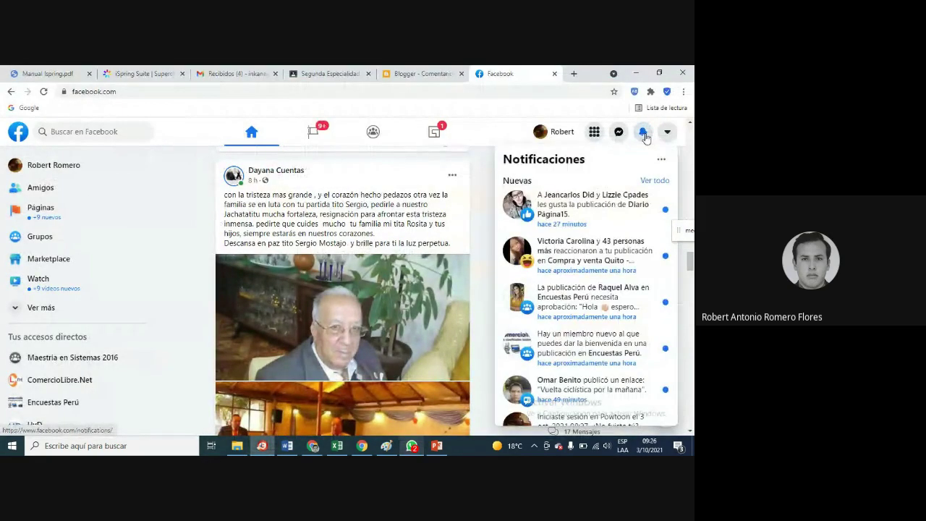
click(643, 134)
scroll(507, 233, down, 3)
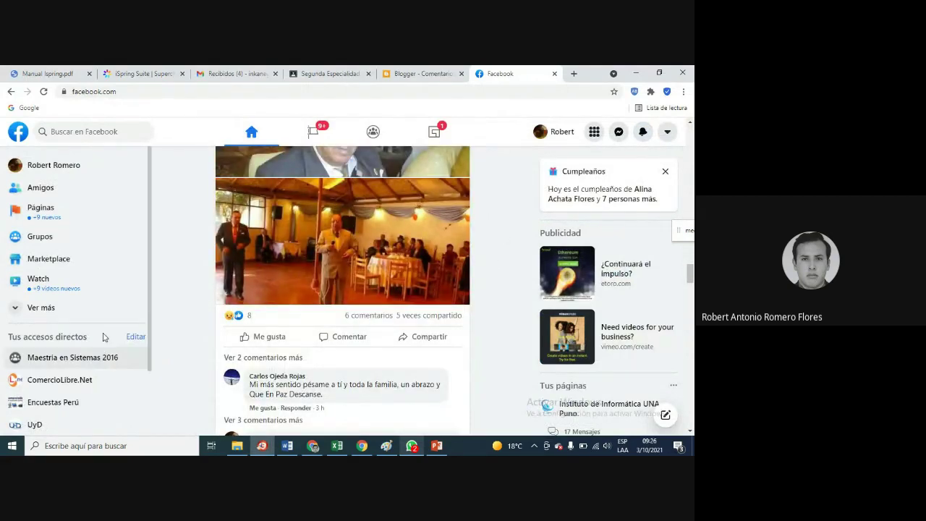
click(73, 381)
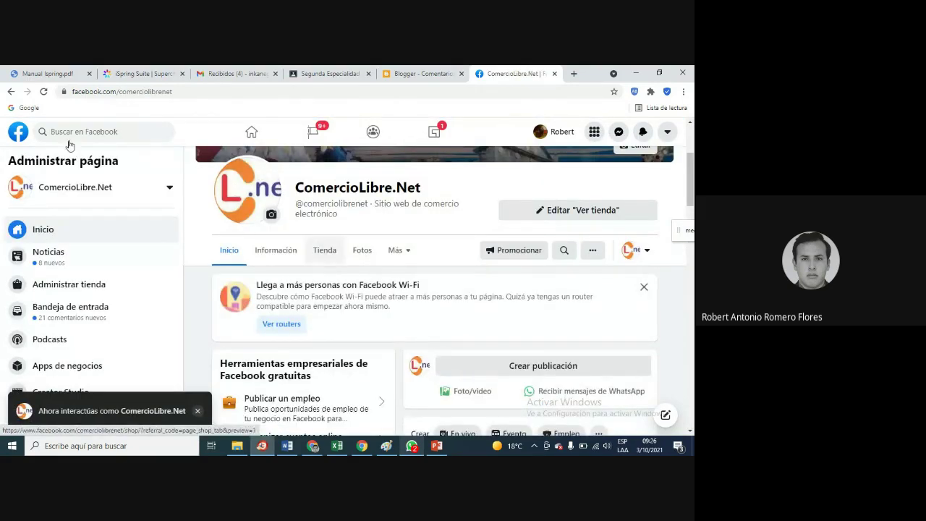
click(574, 74)
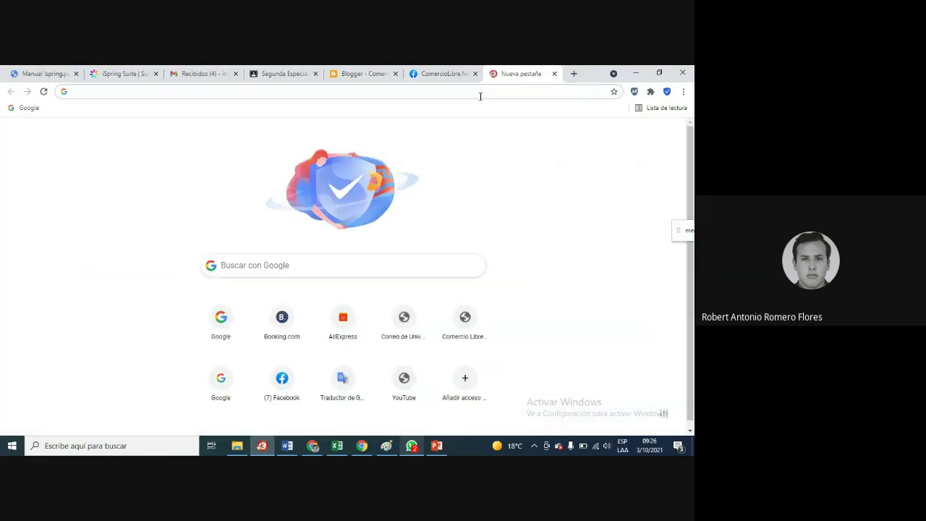
- Load comerciolibre.net, reloading it after the connection error
text(comercio)
key(Return)
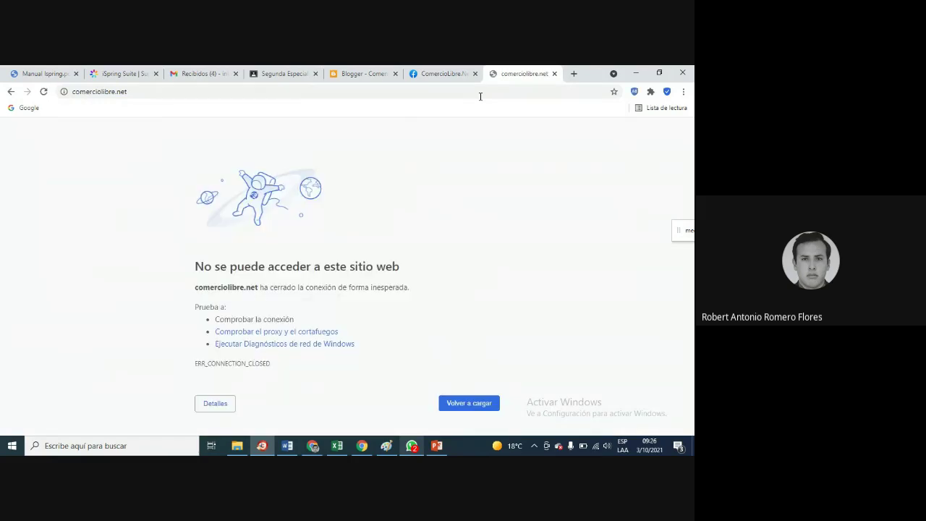
click(434, 93)
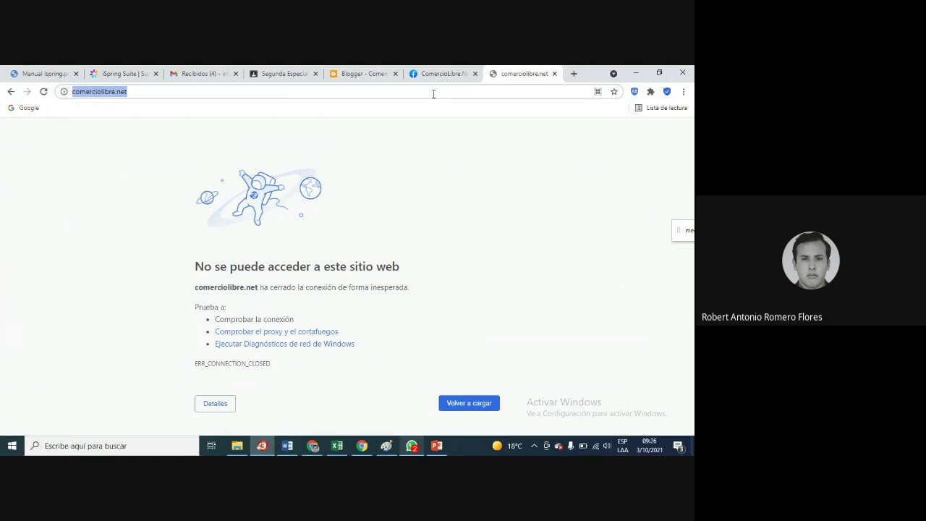
key(Return)
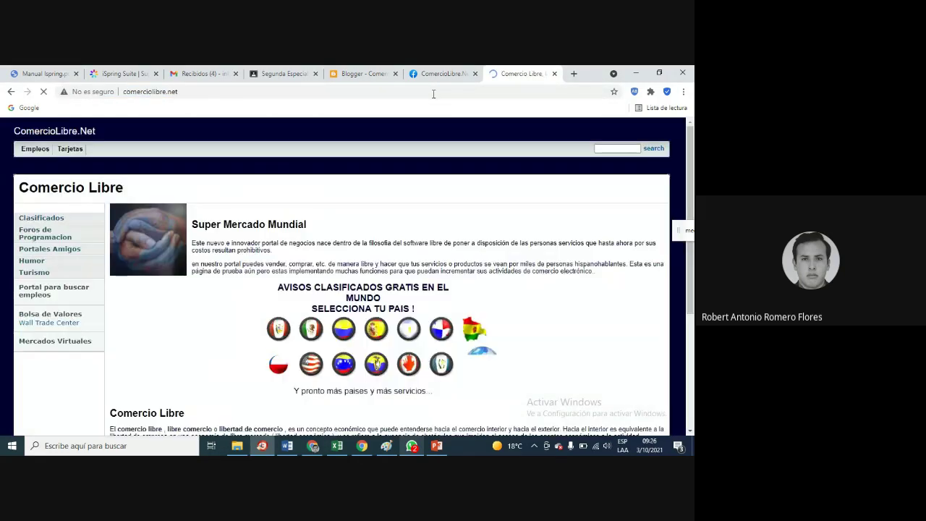
- Go to Peru's CASAS listings and open 'CASA EN CUSCO URB SANTA MONICA'
click(278, 328)
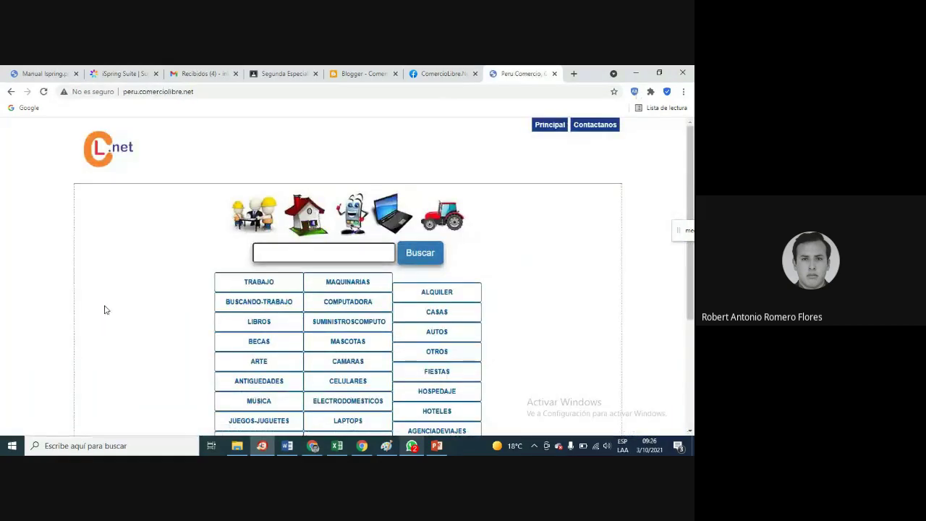
scroll(167, 304, down, 5)
scroll(167, 307, up, 2)
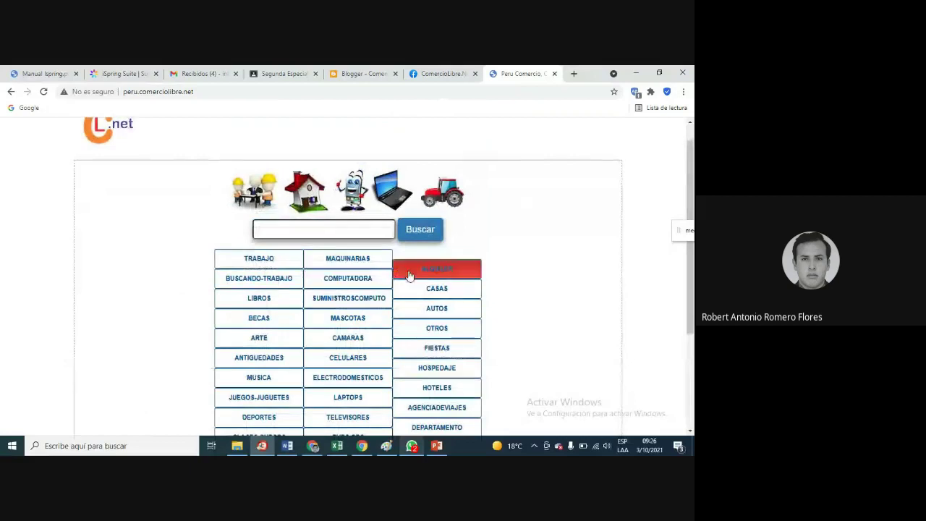
click(427, 288)
scroll(239, 282, down, 7)
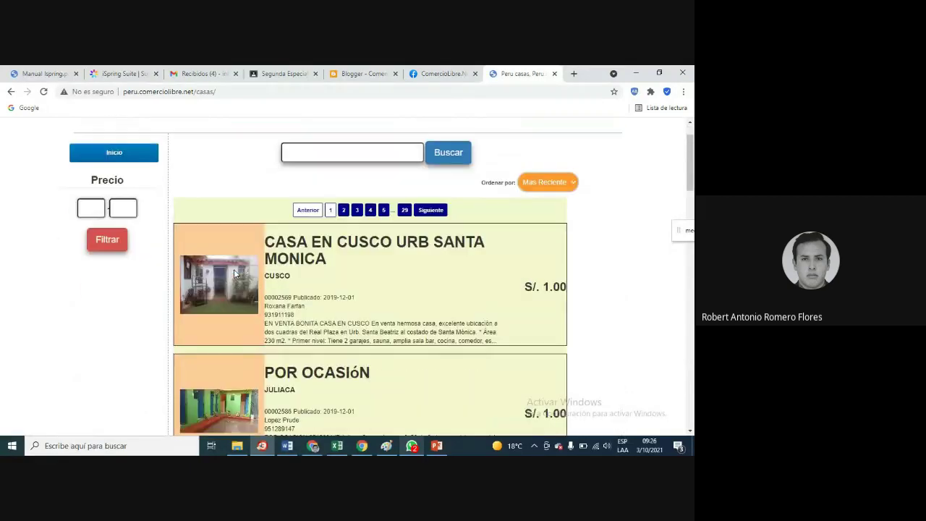
scroll(242, 297, up, 7)
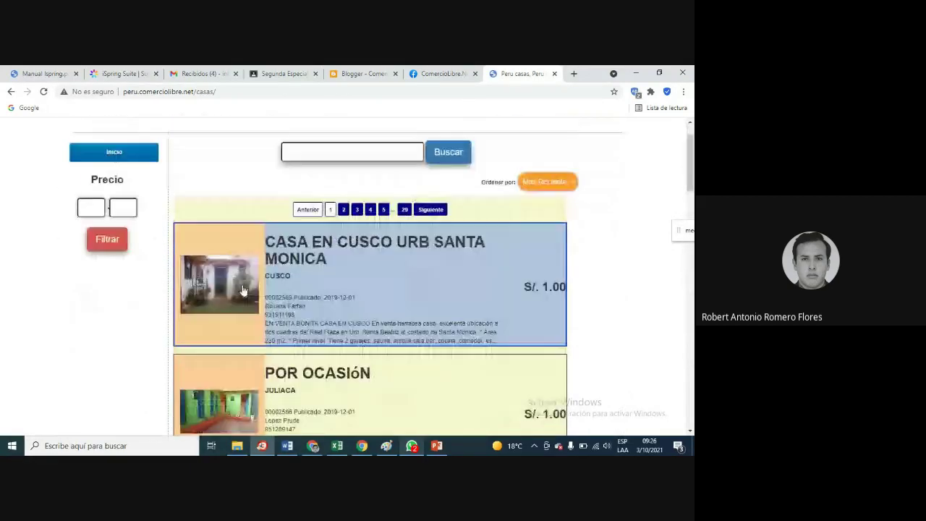
click(239, 293)
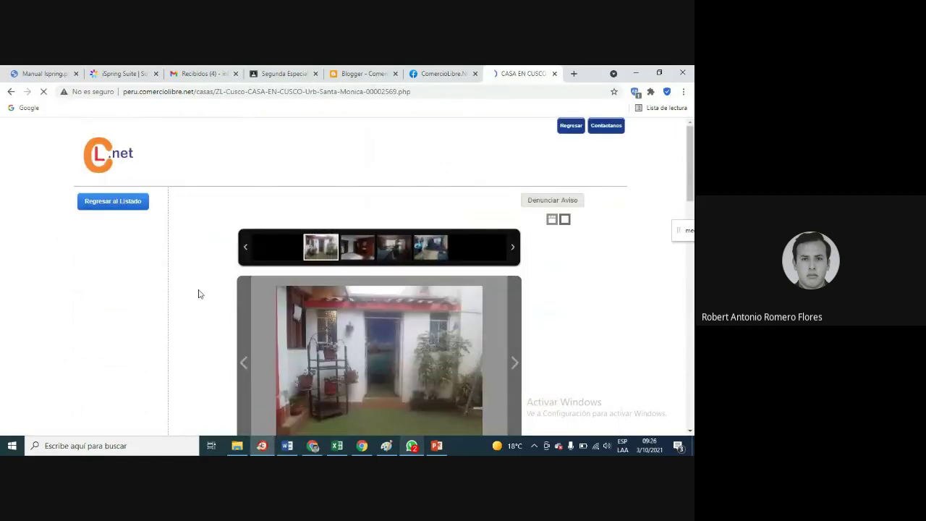
- Advance the house slideshow to the fourth photo
scroll(199, 294, down, 3)
scroll(199, 294, up, 3)
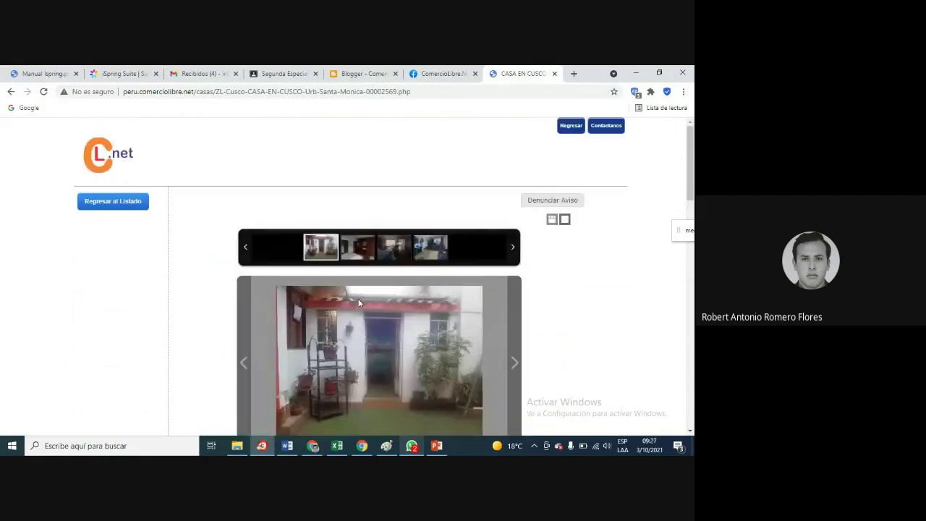
click(518, 367)
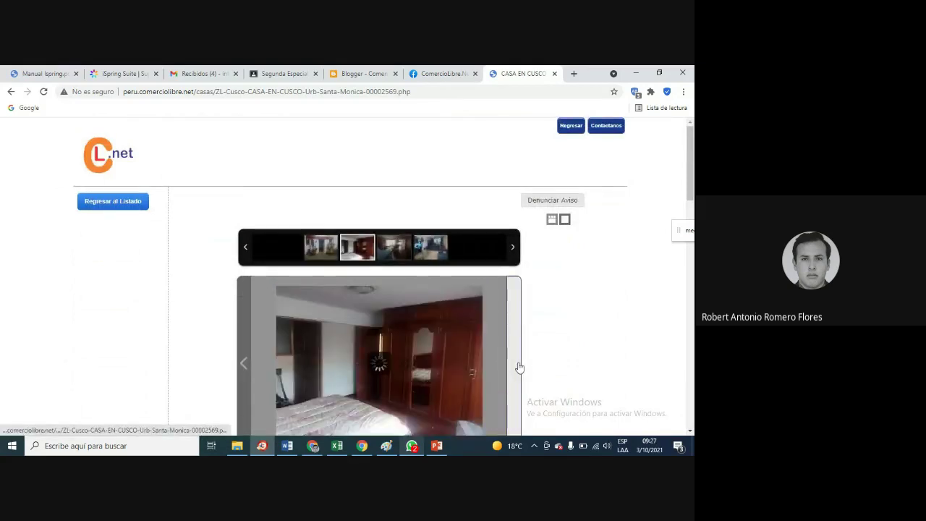
click(518, 366)
click(518, 367)
- Scroll to the seller contact form and step through its Nombre, E-mail and Telefono fields
scroll(207, 266, down, 5)
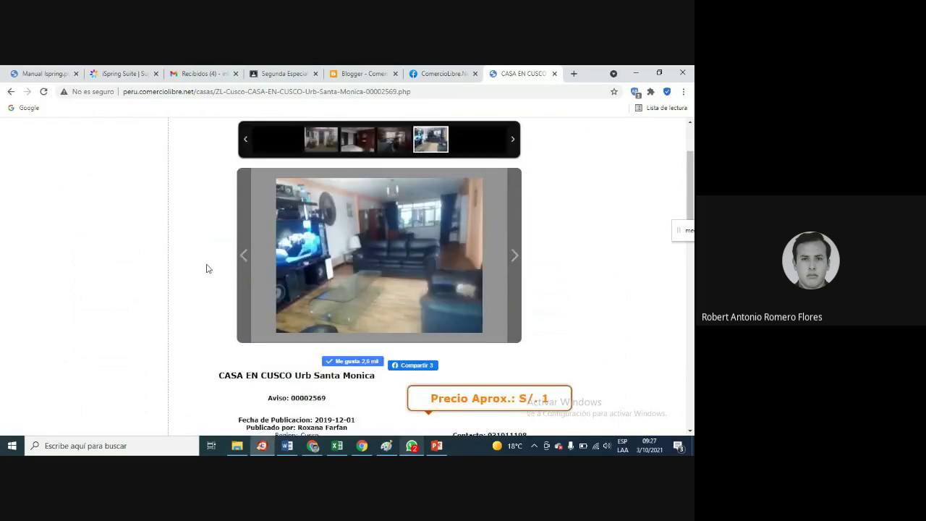
scroll(357, 255, down, 5)
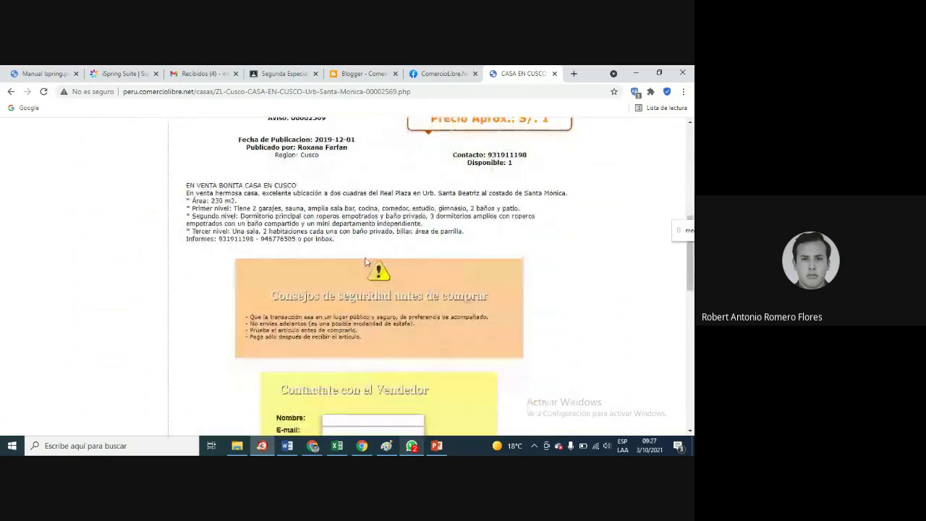
click(345, 248)
click(358, 262)
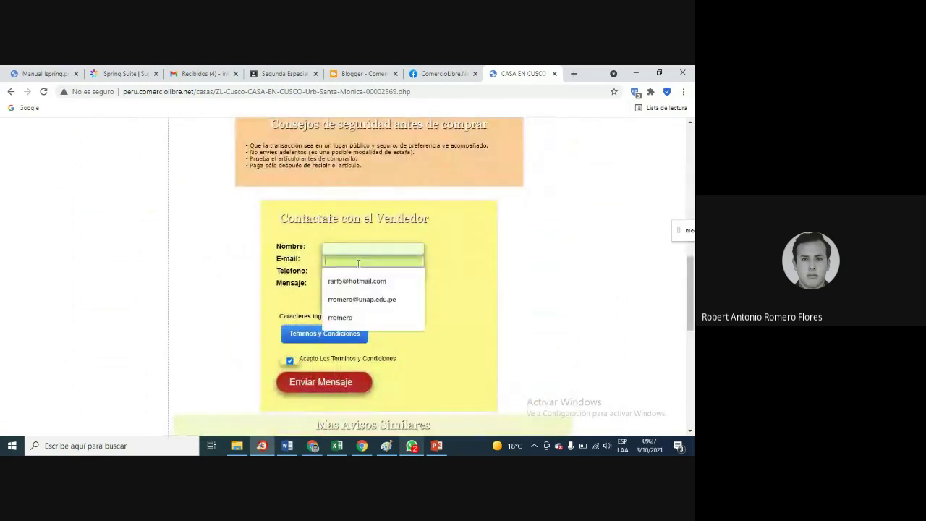
click(352, 272)
click(389, 274)
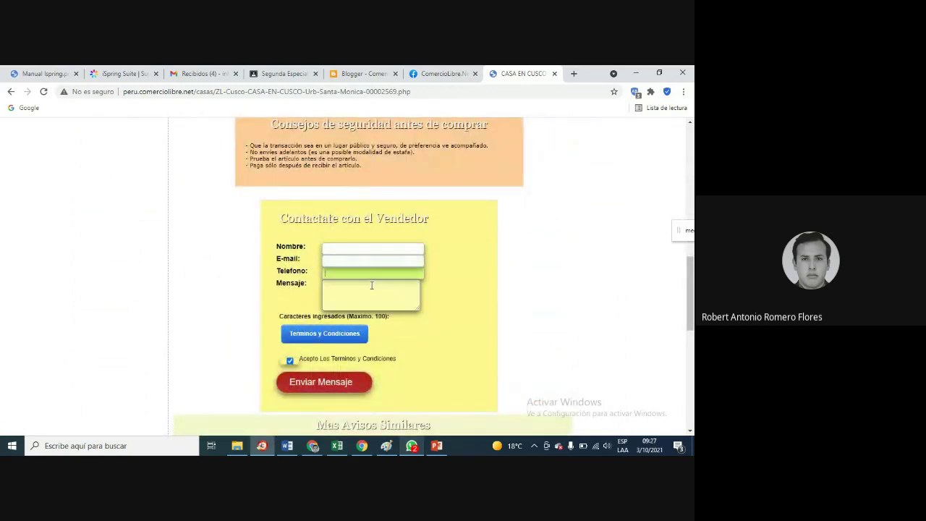
- Review the S/. 1 price, 230 m2 description and similar ads, returning to the listing's top
scroll(198, 252, down, 3)
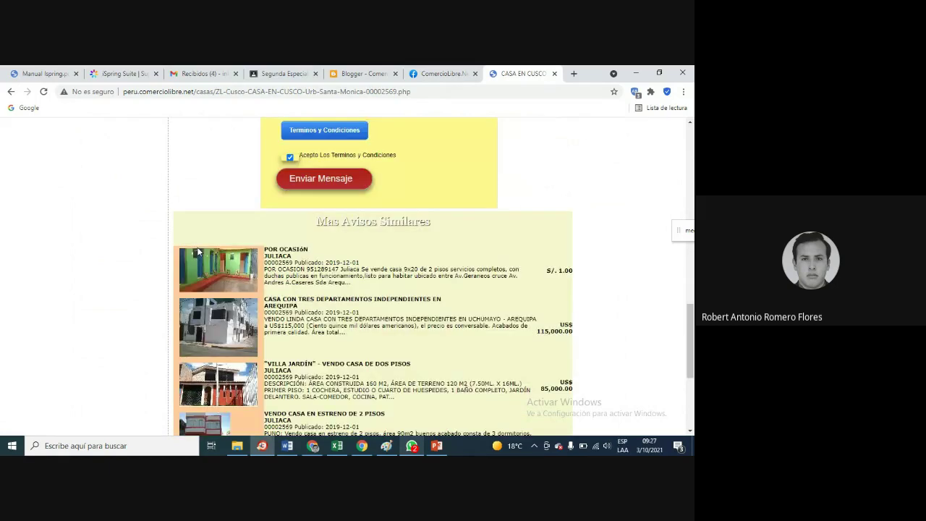
scroll(197, 252, down, 3)
scroll(349, 221, up, 9)
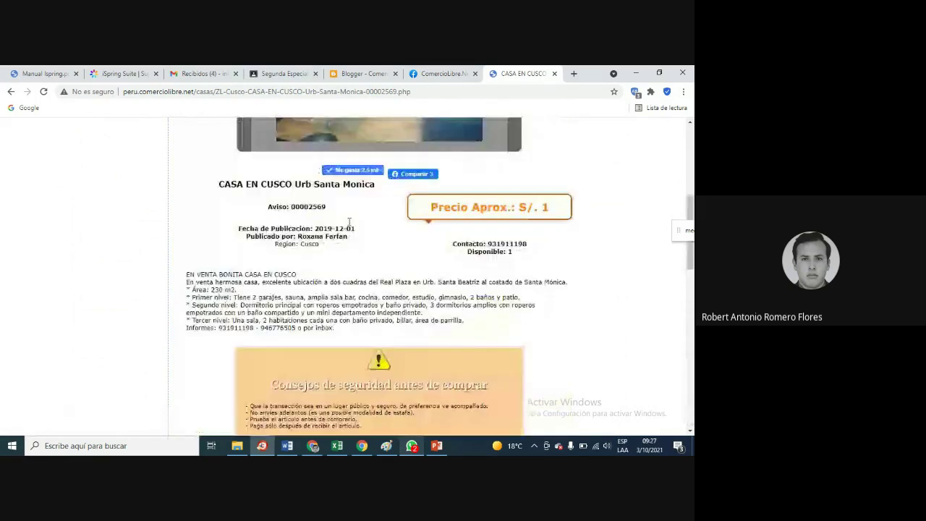
scroll(350, 221, up, 5)
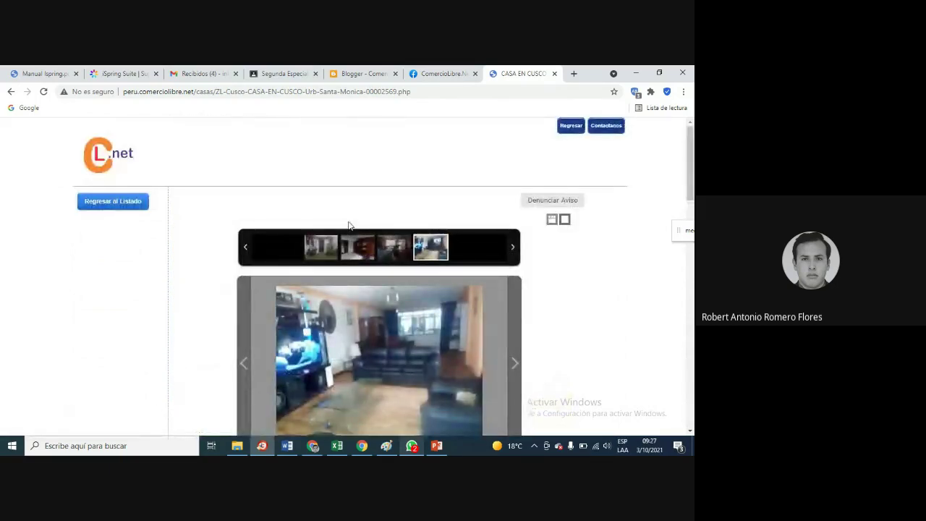
scroll(216, 247, down, 8)
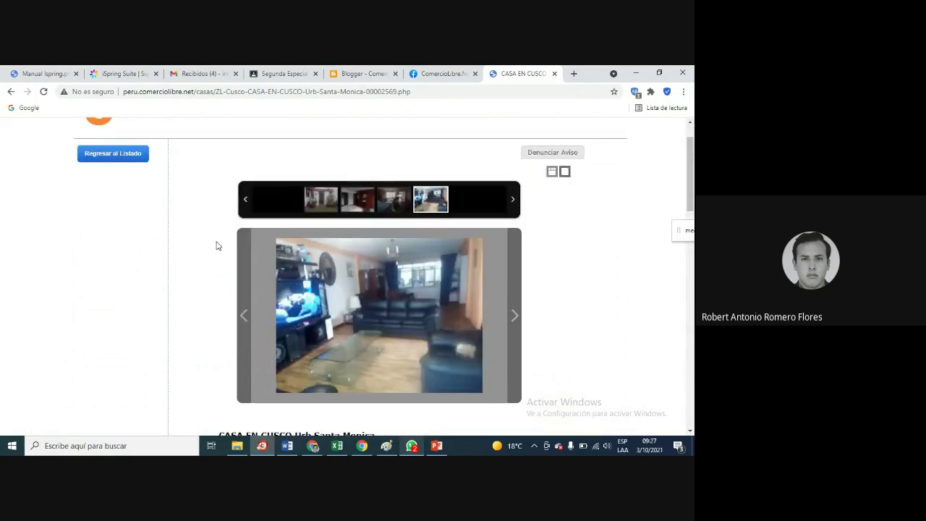
scroll(217, 243, up, 5)
scroll(227, 229, up, 3)
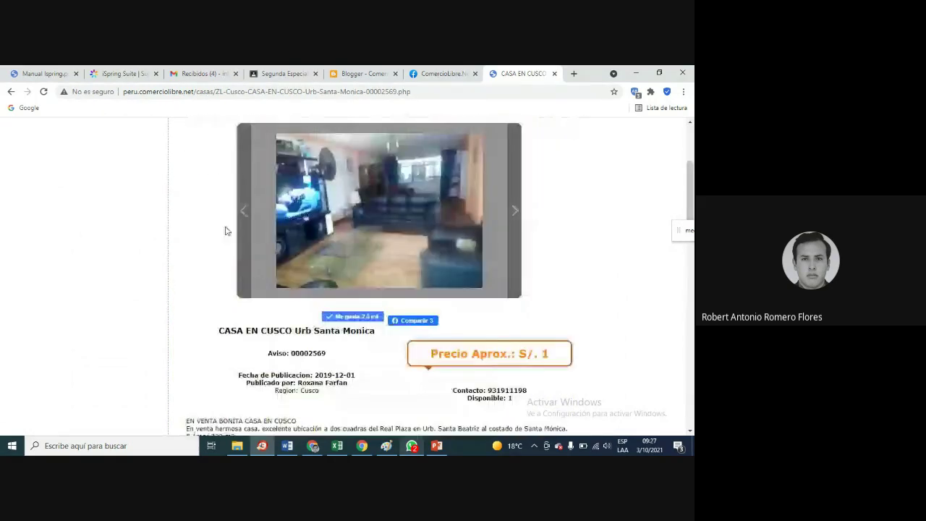
scroll(240, 242, down, 8)
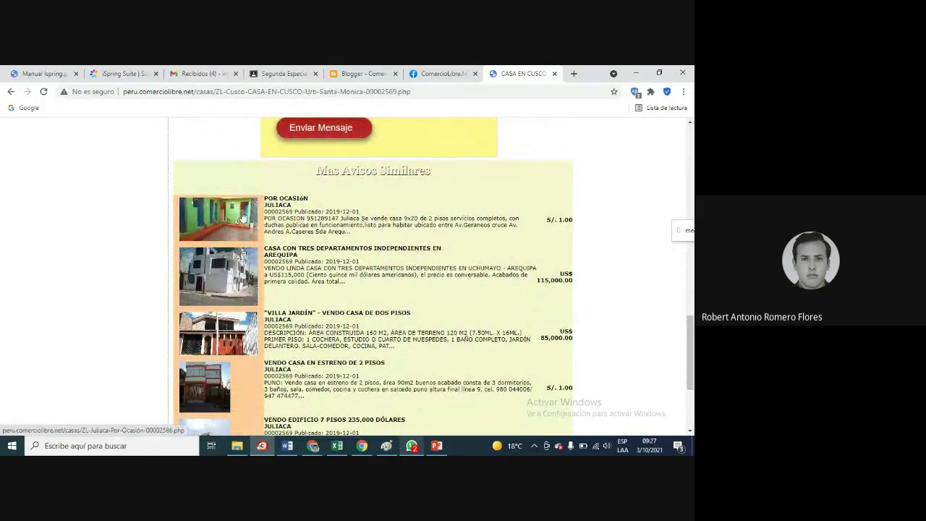
scroll(241, 215, up, 5)
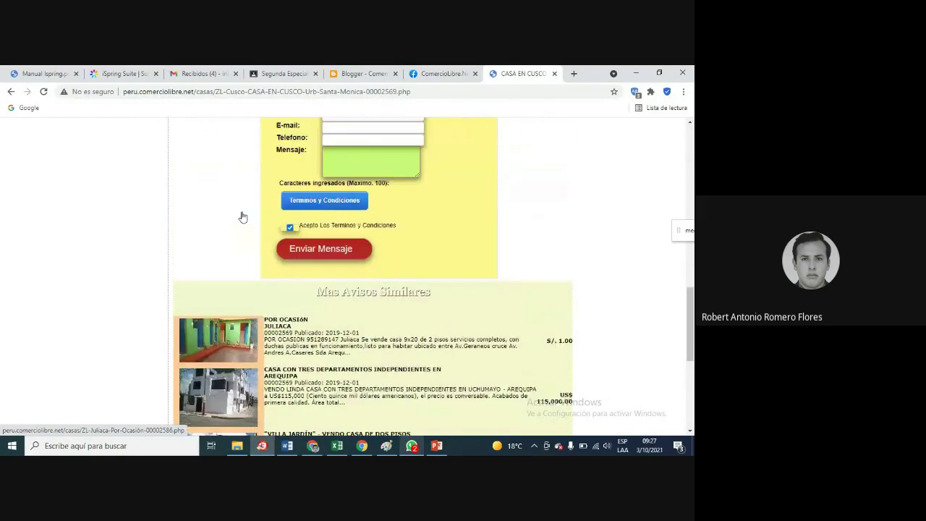
scroll(181, 293, up, 8)
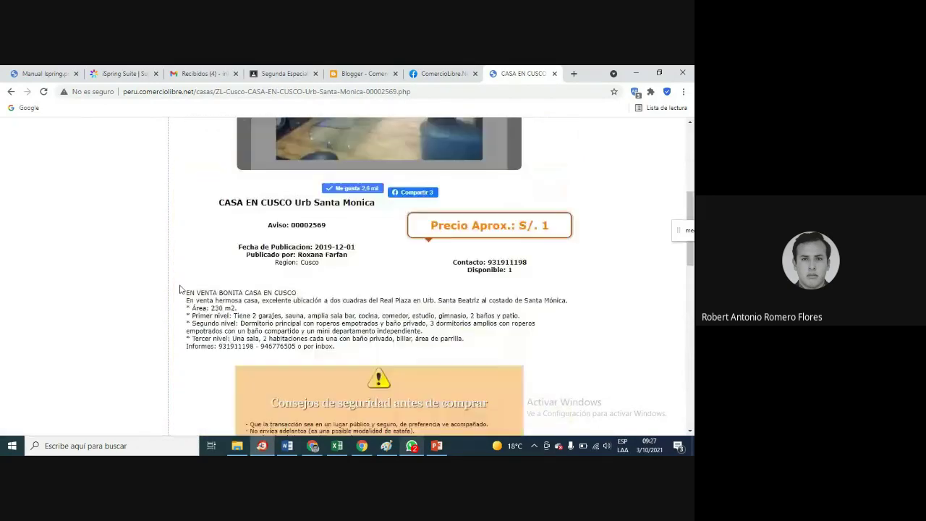
scroll(181, 290, down, 15)
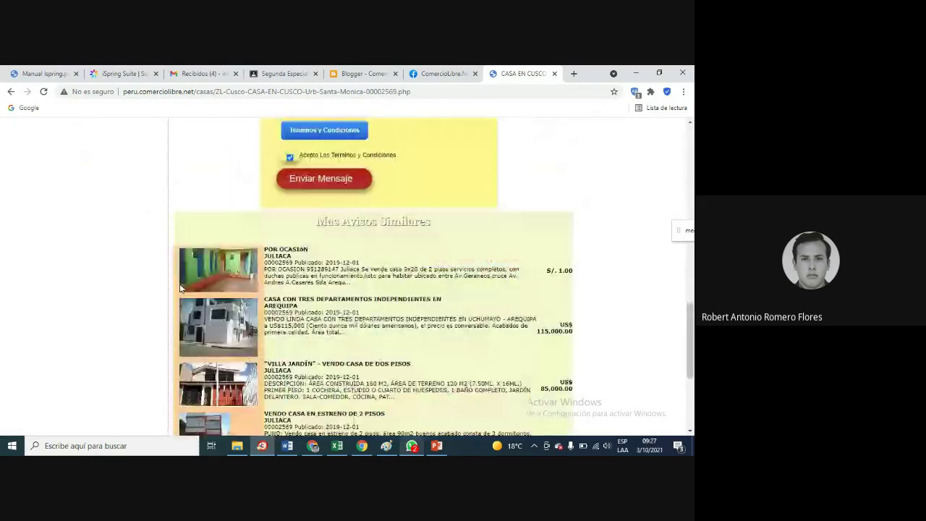
scroll(257, 322, up, 4)
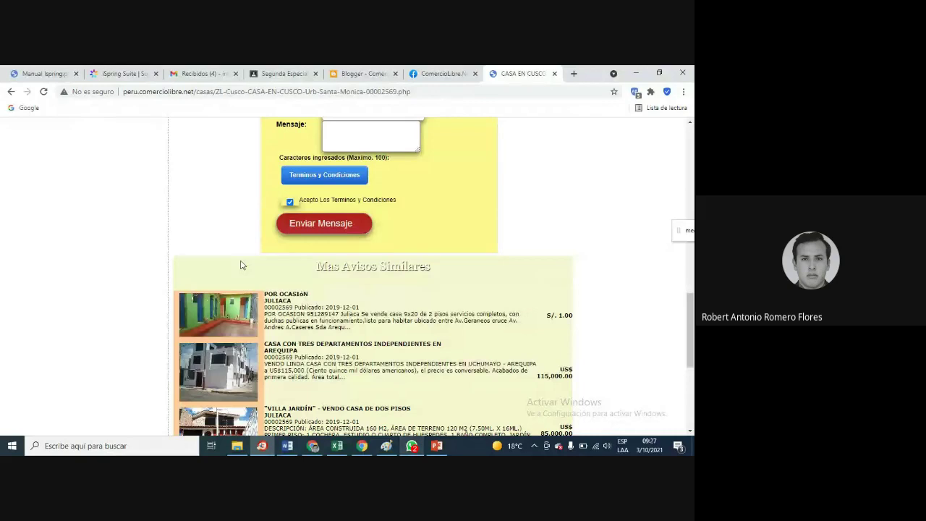
scroll(242, 265, up, 15)
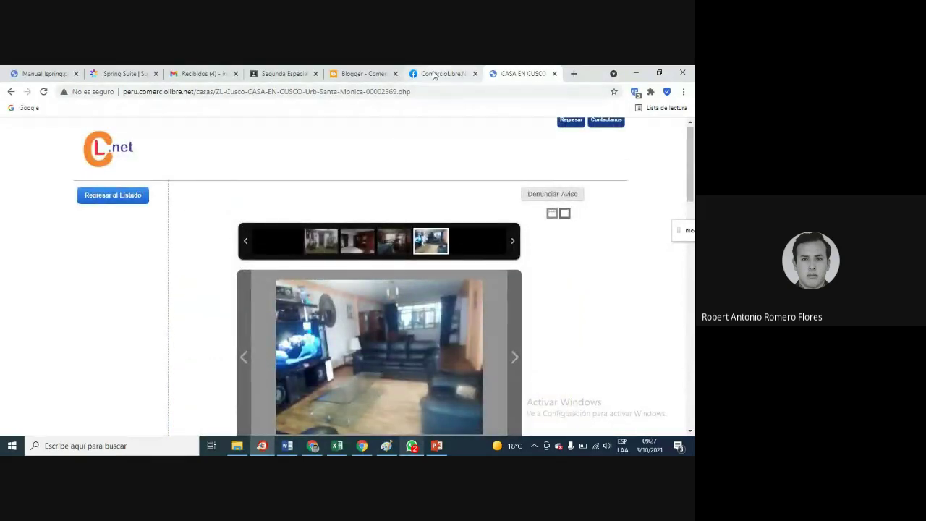
- Return from the house ad to the listings and home page, glancing at the Facebook tab
click(118, 196)
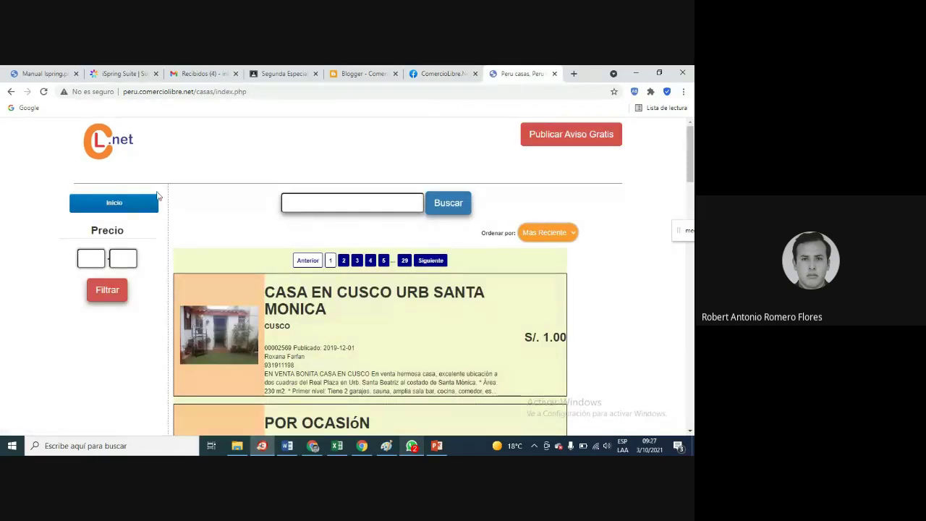
click(154, 202)
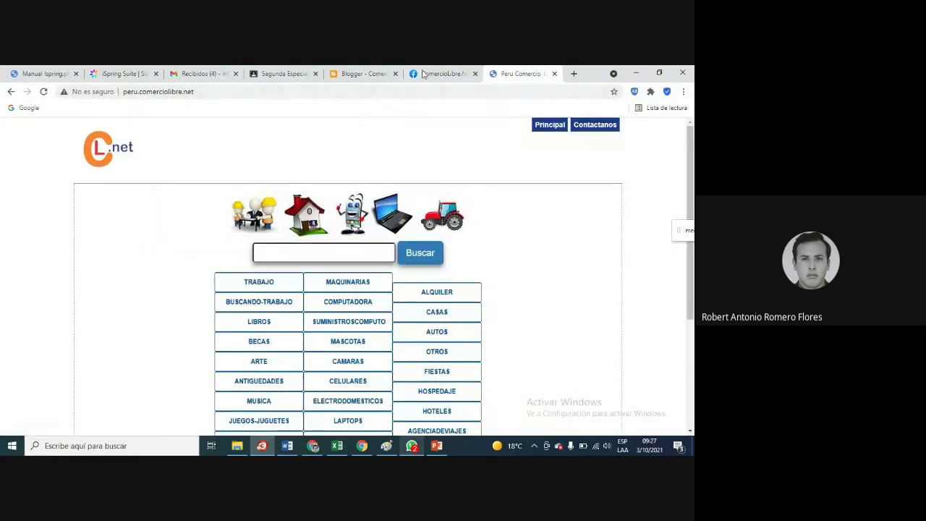
click(442, 73)
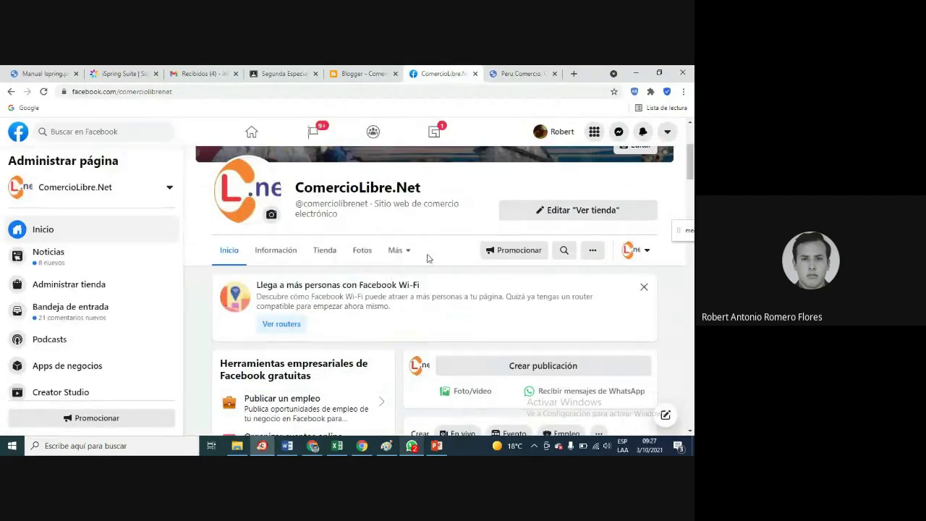
click(520, 73)
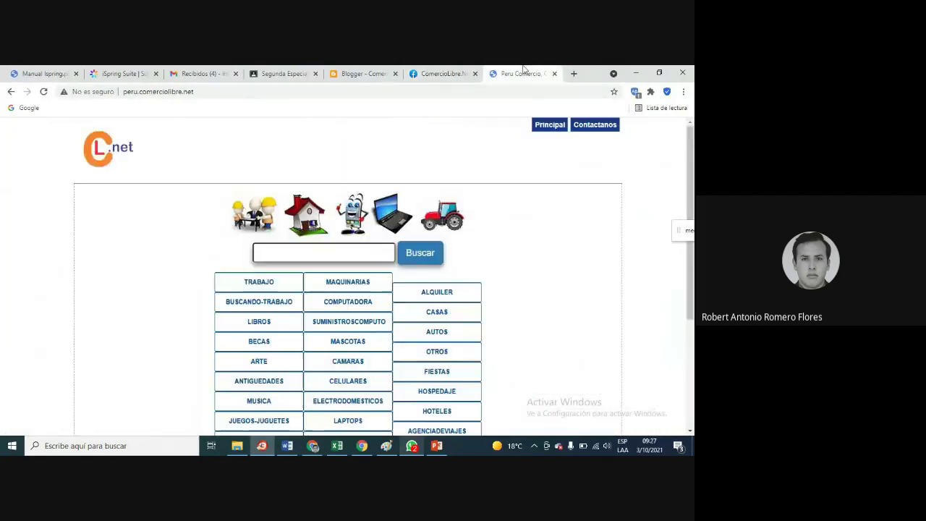
- Open google.com in a new browser tab
click(573, 74)
text(goo)
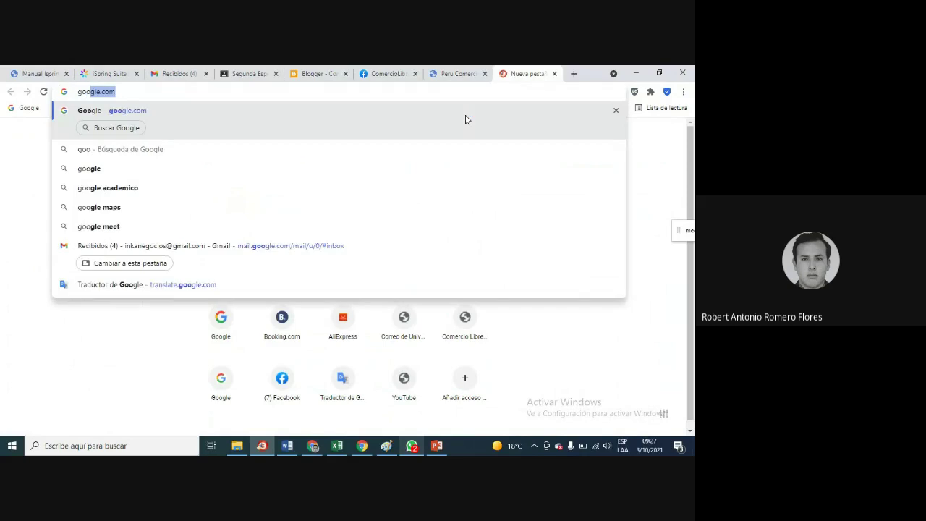
key(Return)
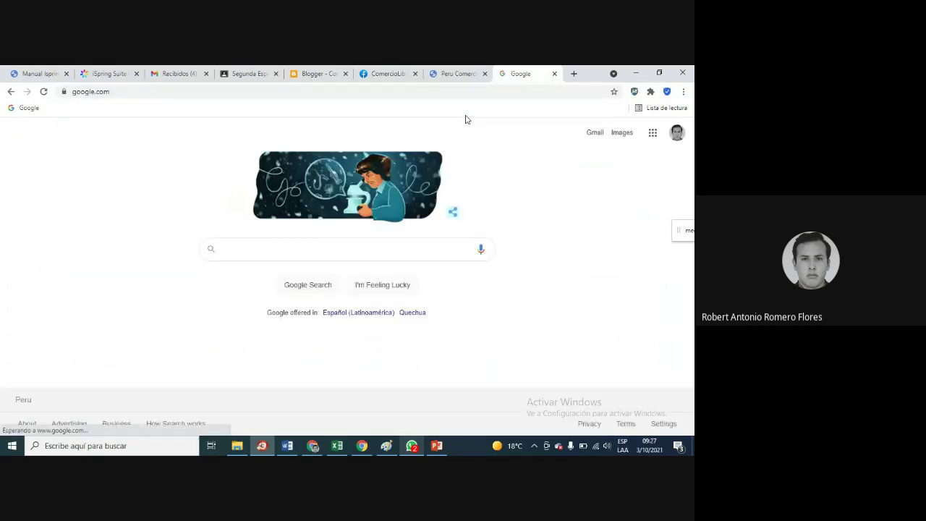
- Back on ComercioLibre.net, open the Casas category listings and focus the listings search box
click(460, 73)
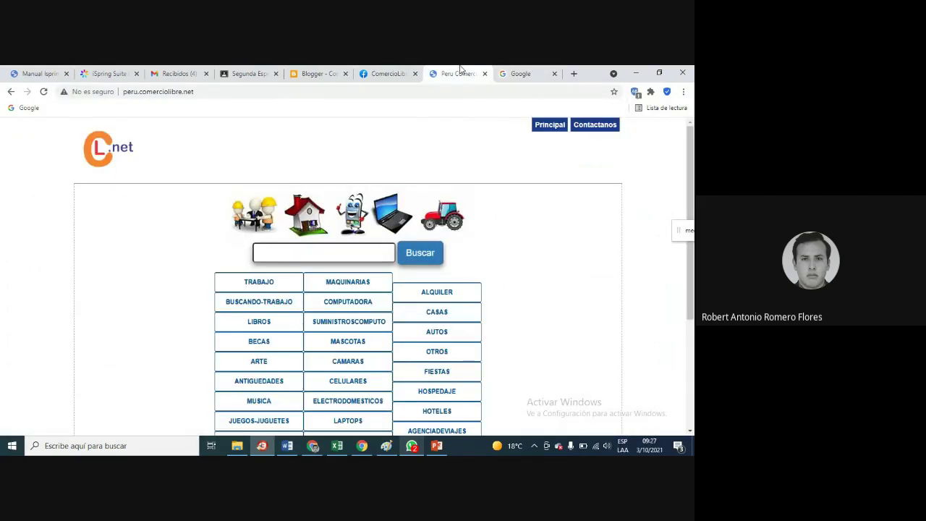
click(412, 310)
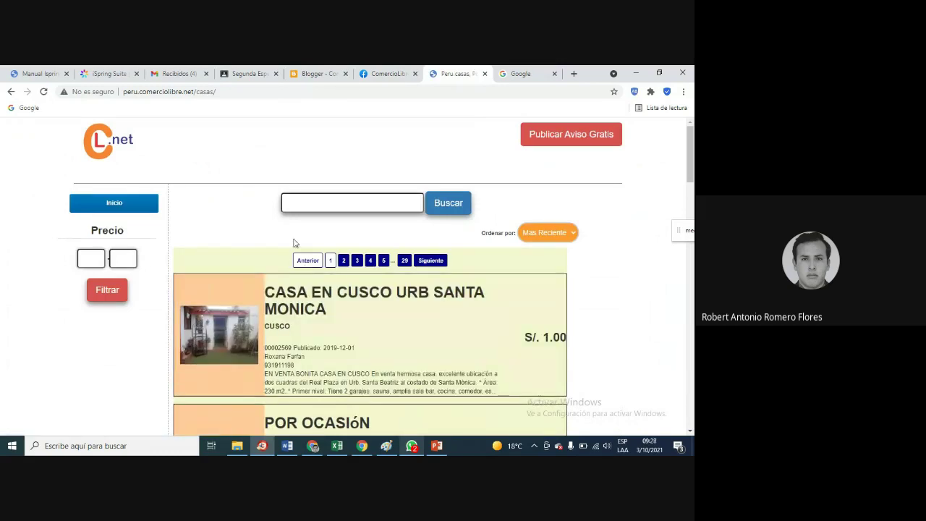
scroll(140, 311, down, 10)
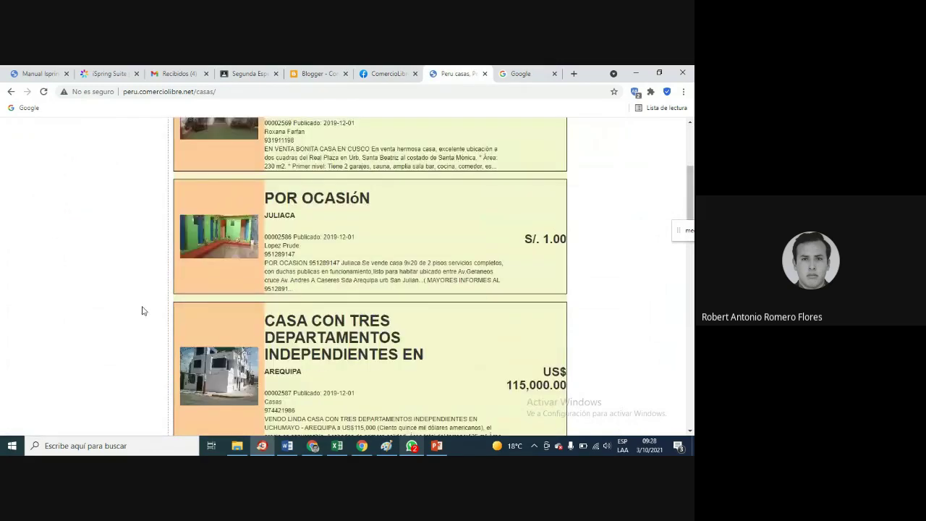
scroll(57, 322, down, 10)
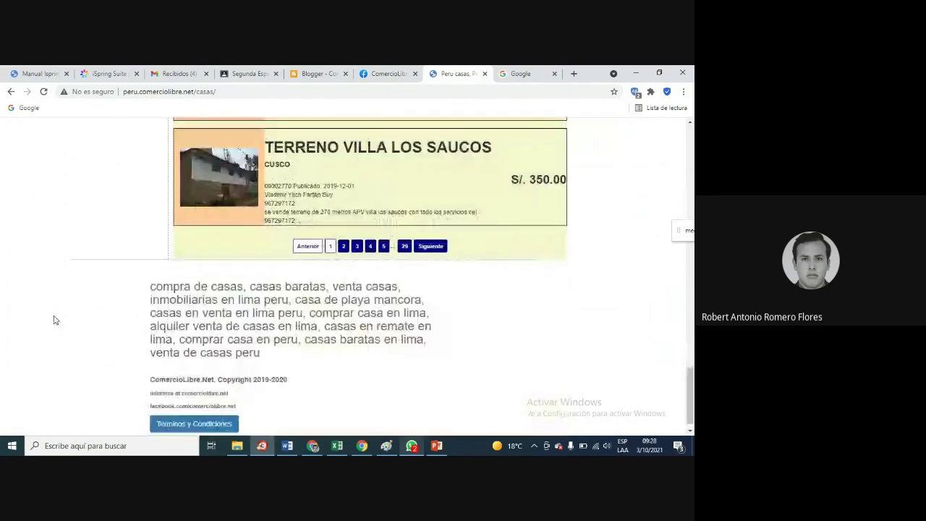
scroll(54, 320, up, 3)
scroll(52, 320, up, 15)
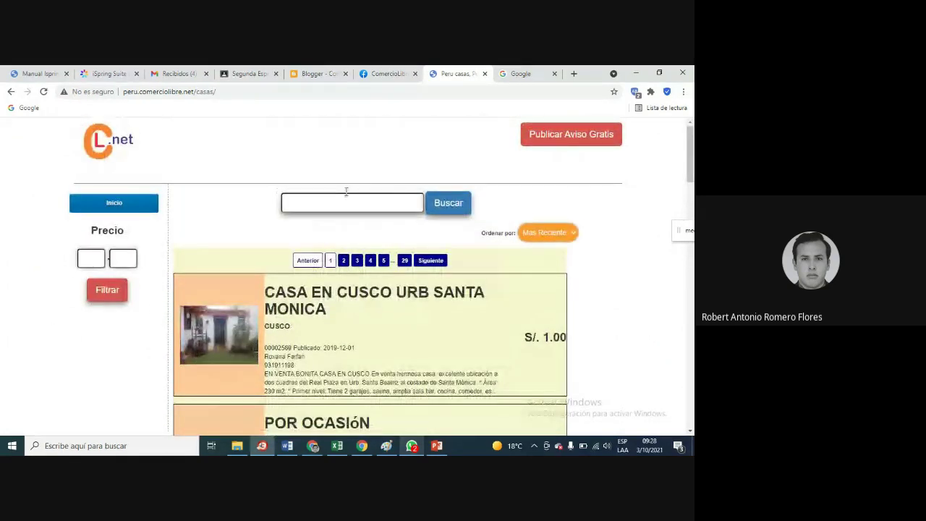
click(329, 200)
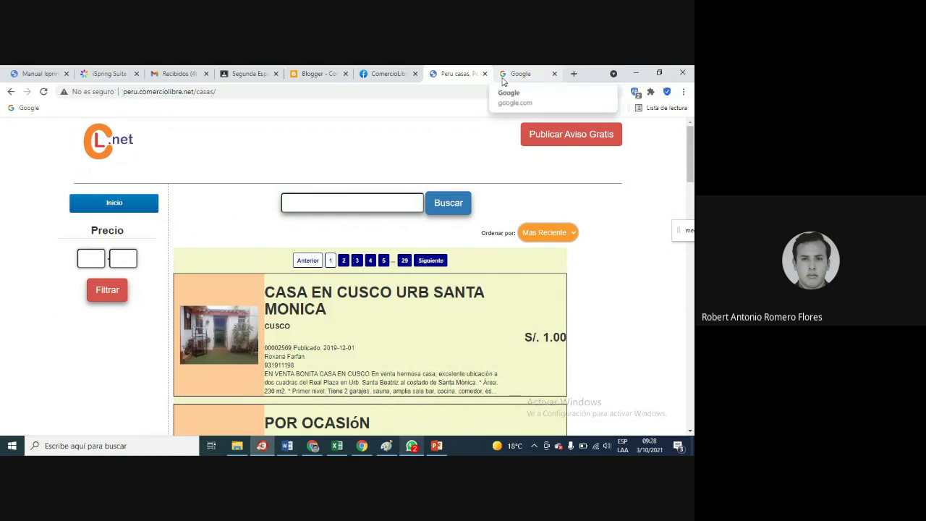
- Search Google for comerciolibre.net from the suggestions and scroll through the results
click(505, 74)
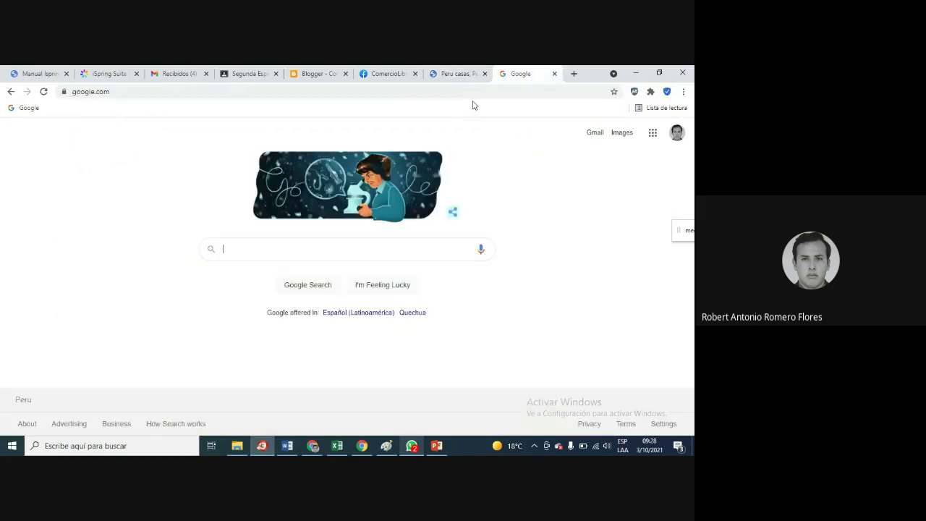
click(331, 249)
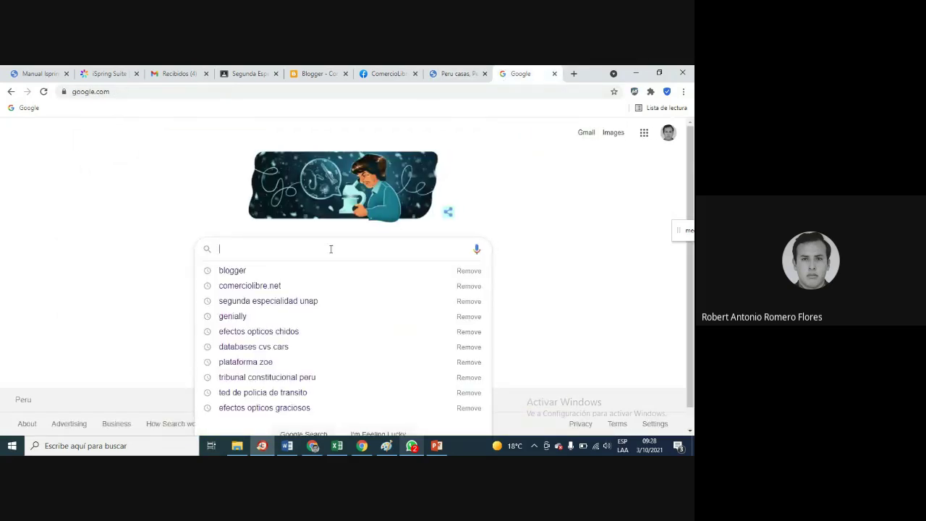
text(come)
key(Down)
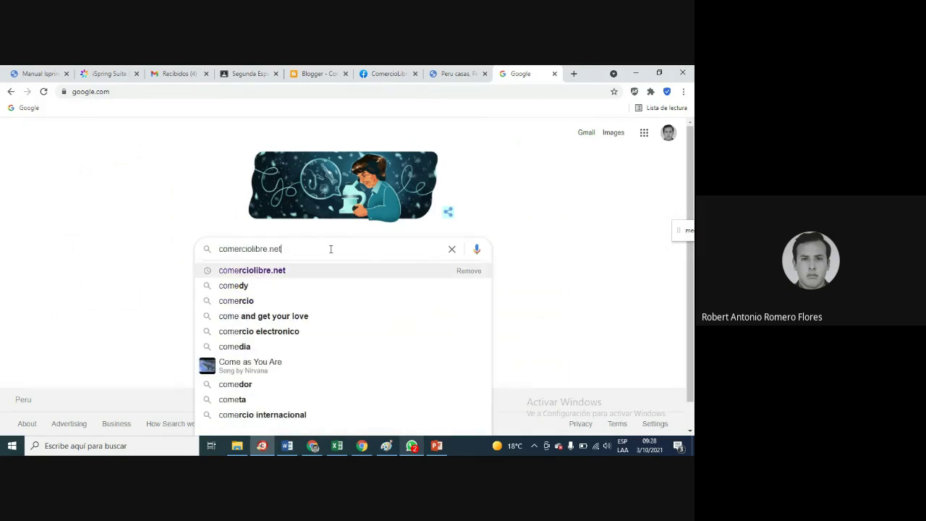
key(Return)
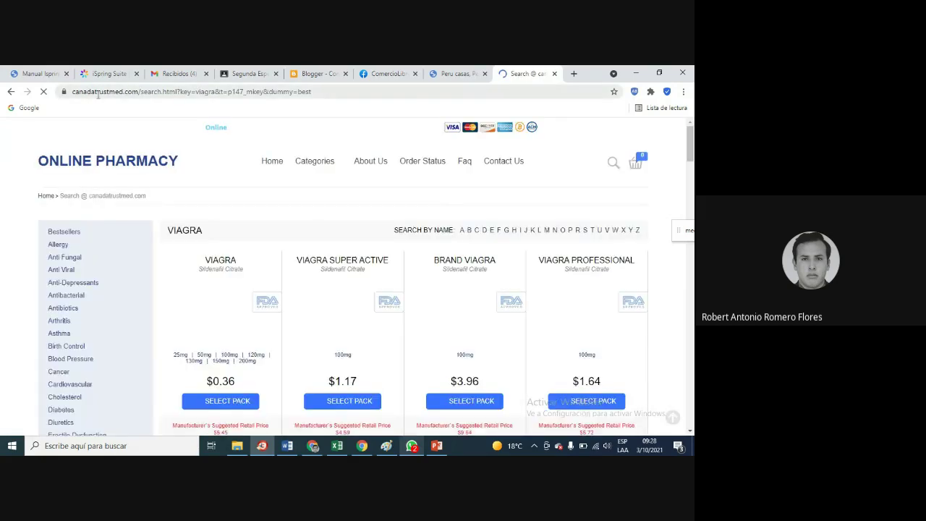
scroll(289, 272, down, 6)
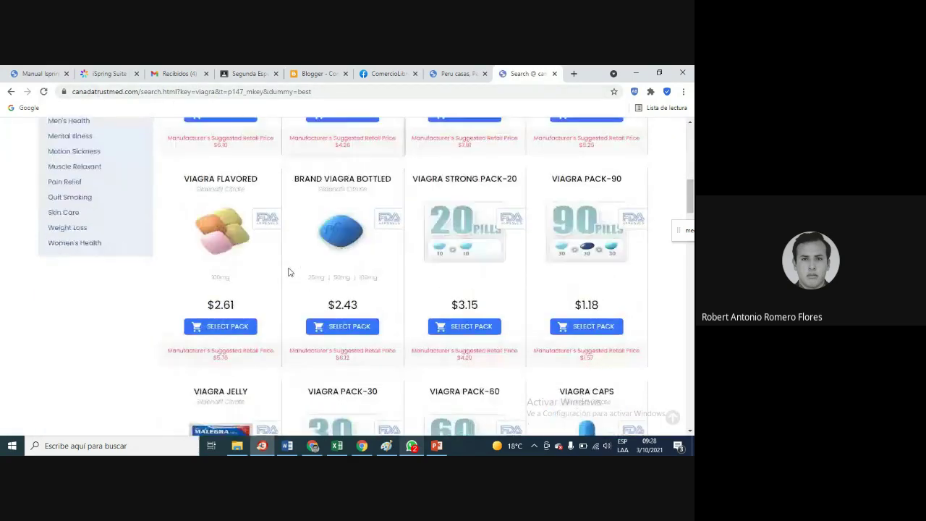
scroll(288, 272, down, 20)
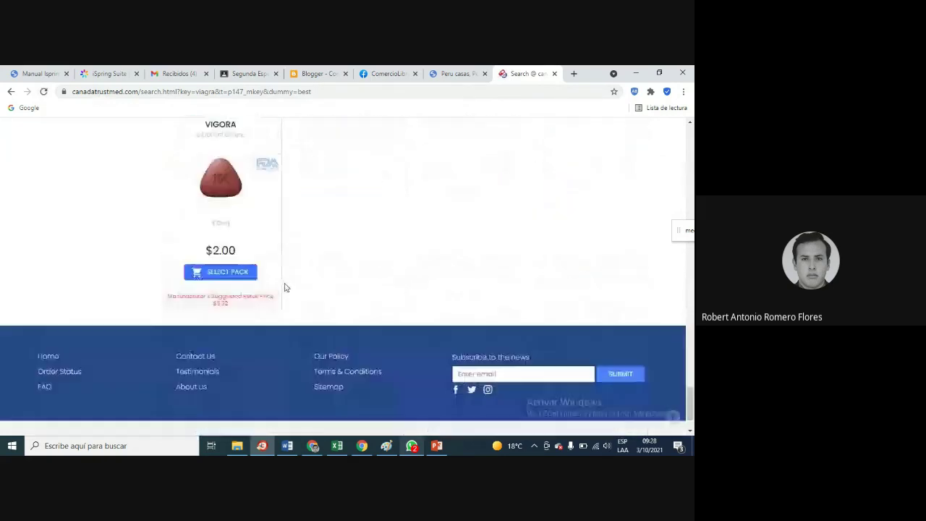
scroll(285, 287, up, 20)
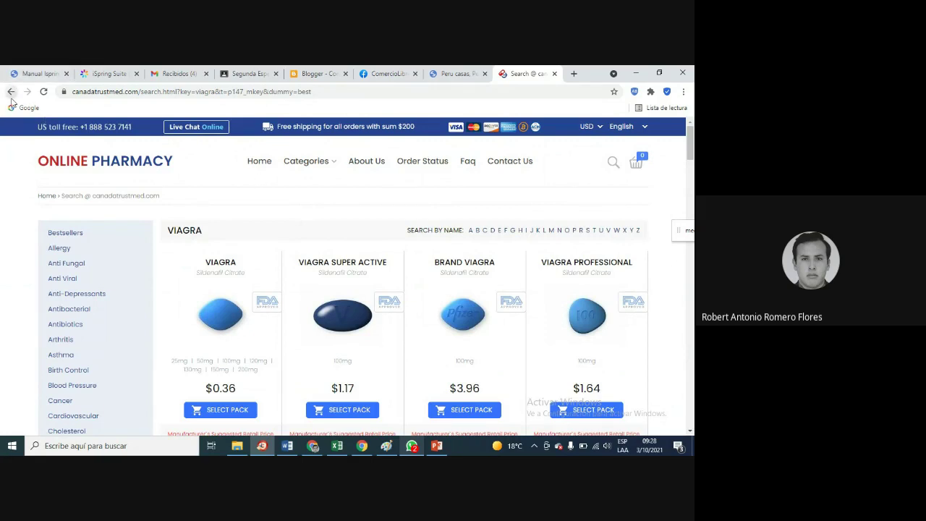
click(10, 92)
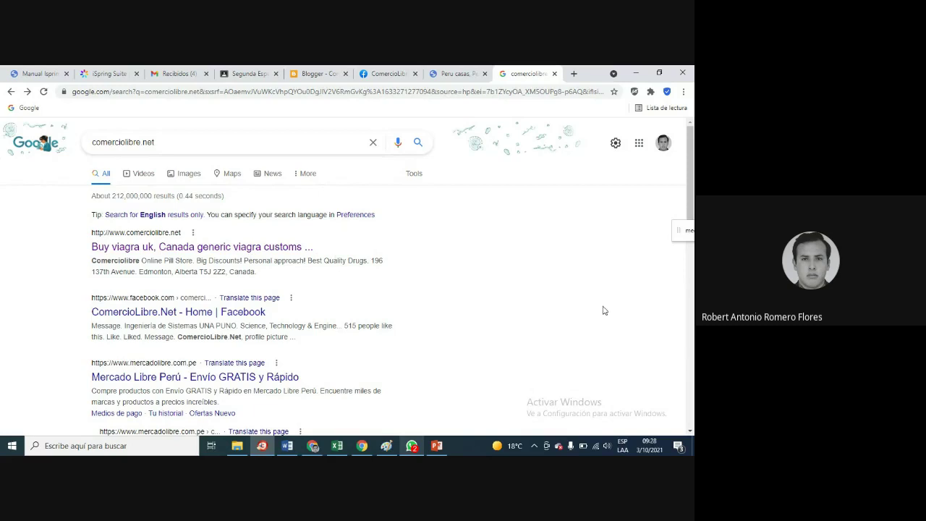
click(458, 71)
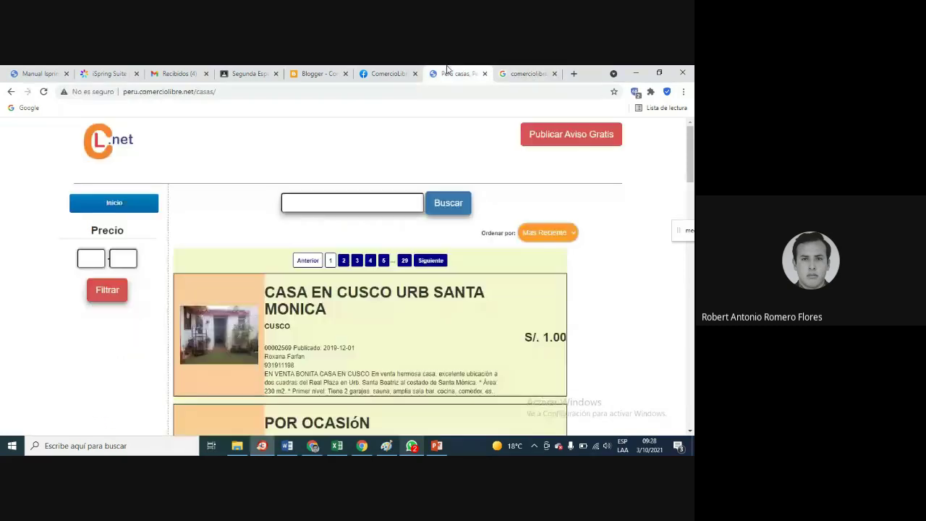
click(112, 207)
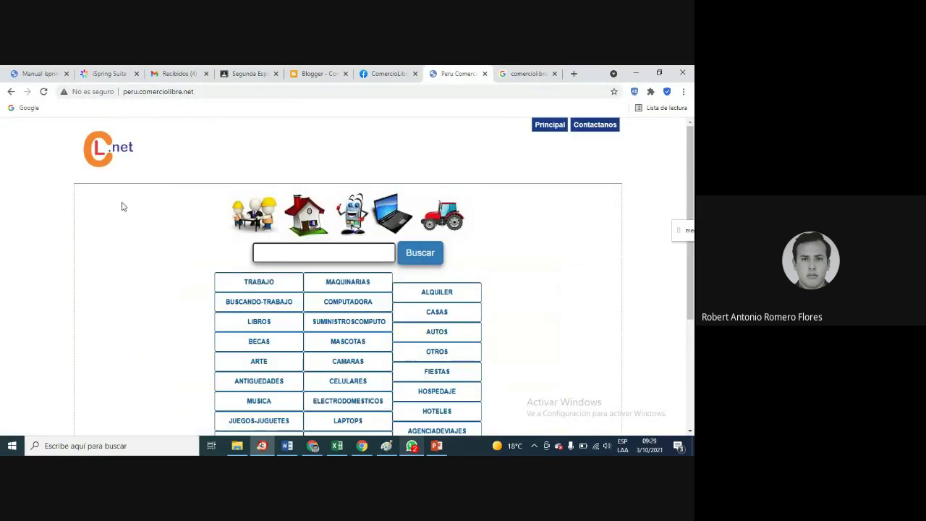
click(262, 252)
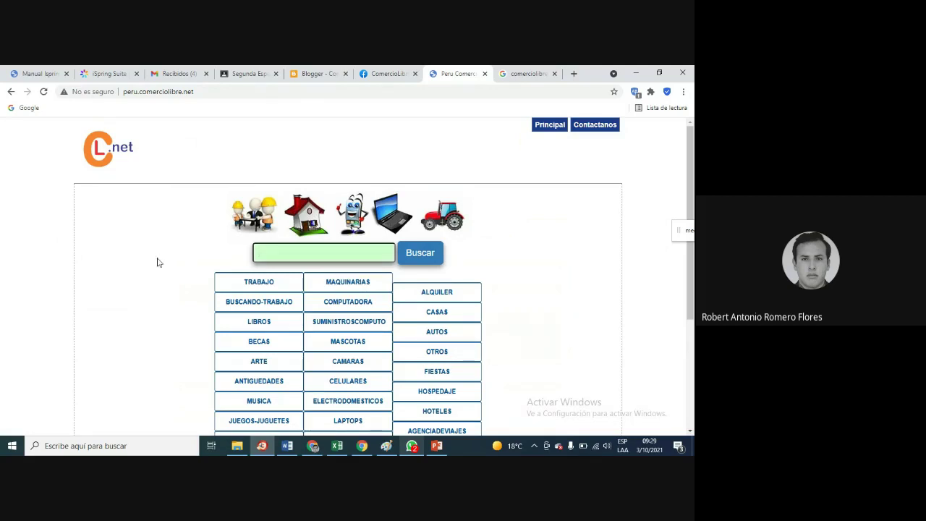
click(158, 262)
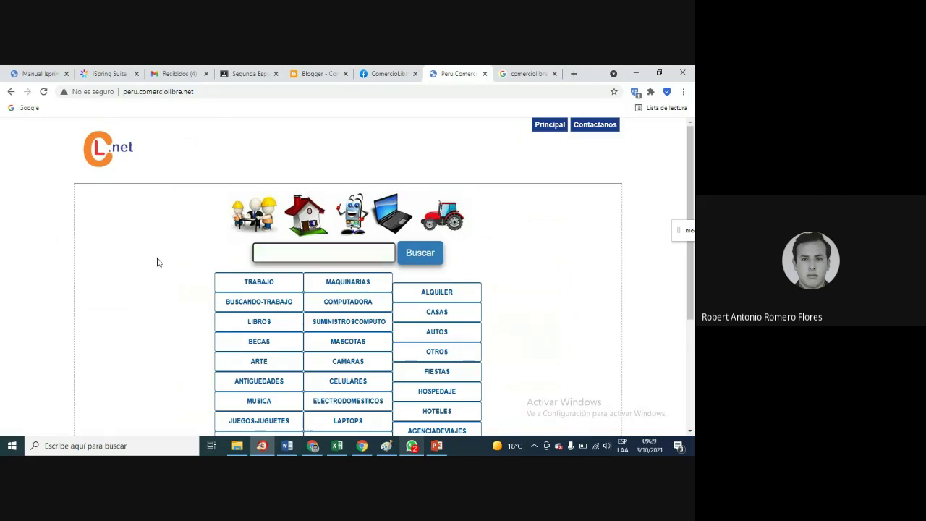
scroll(181, 326, down, 2)
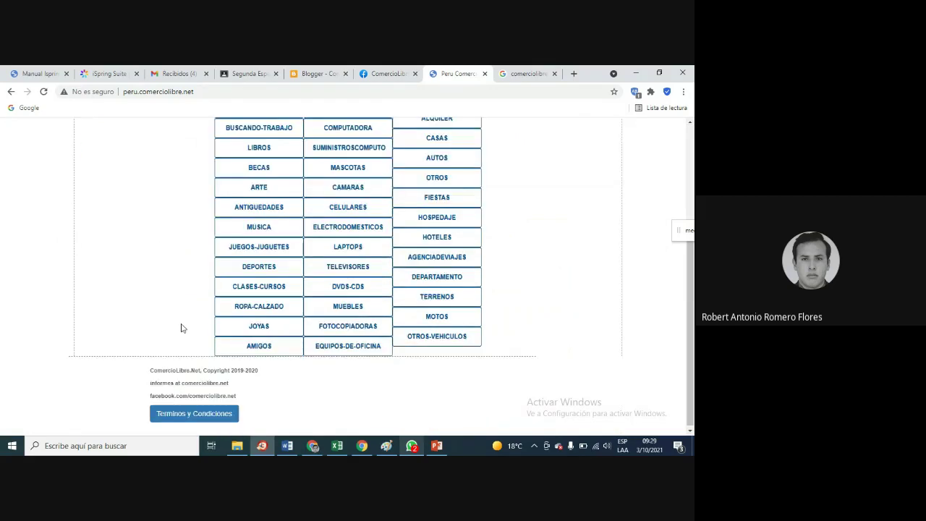
scroll(181, 326, up, 2)
scroll(181, 328, down, 3)
scroll(181, 328, up, 3)
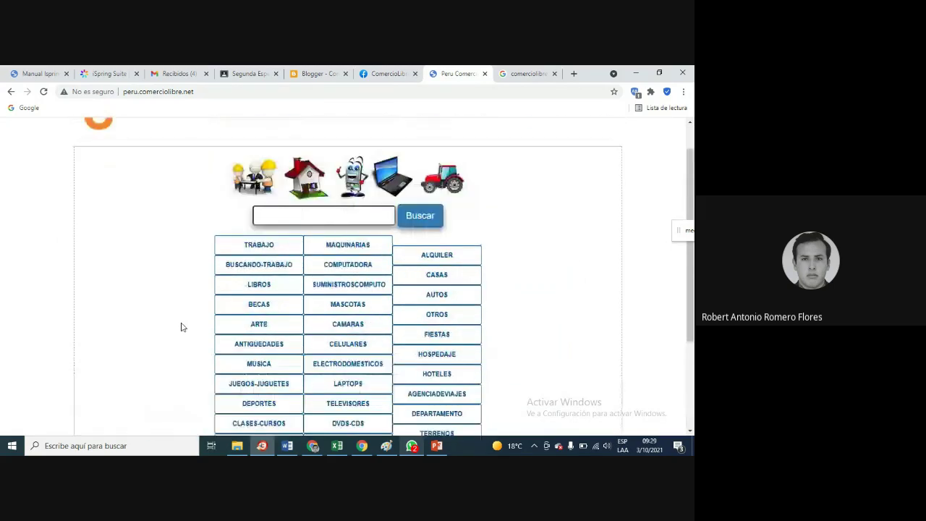
scroll(181, 326, down, 3)
scroll(182, 325, up, 1)
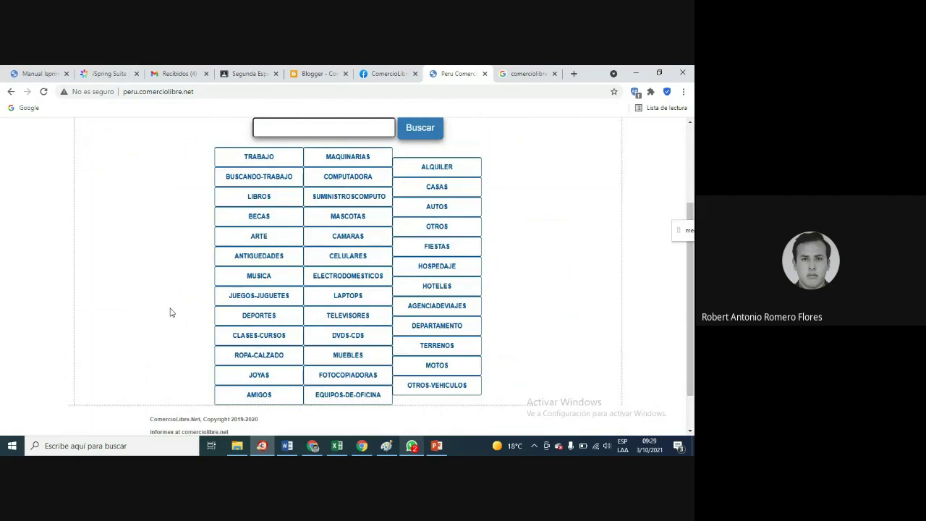
click(421, 210)
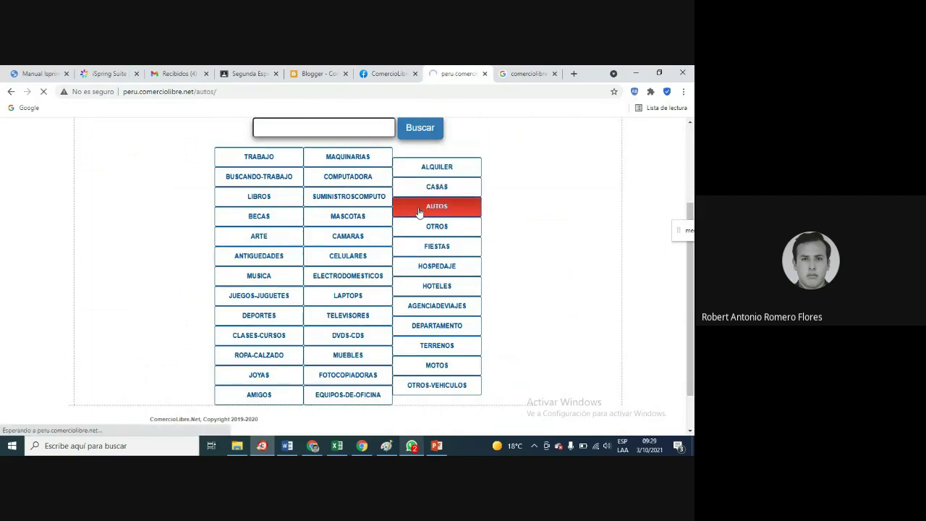
scroll(227, 296, down, 6)
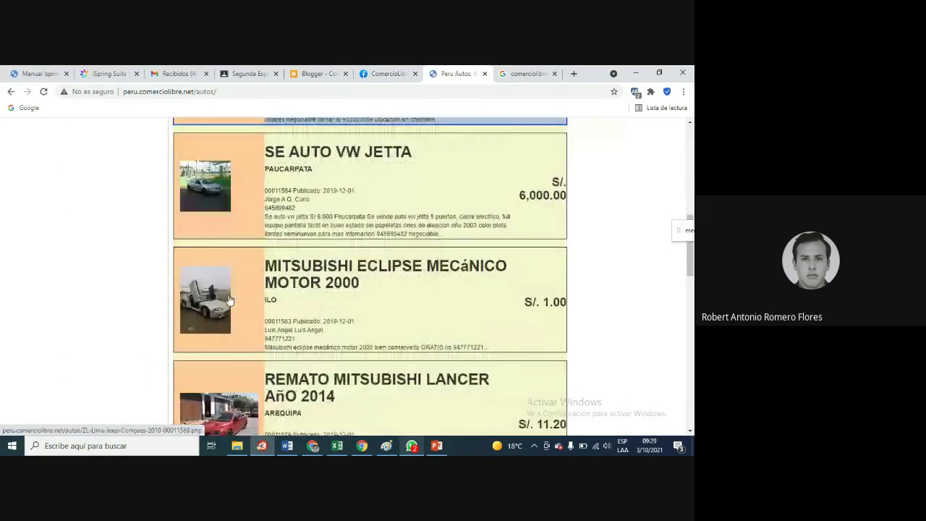
scroll(229, 299, up, 4)
scroll(227, 299, up, 3)
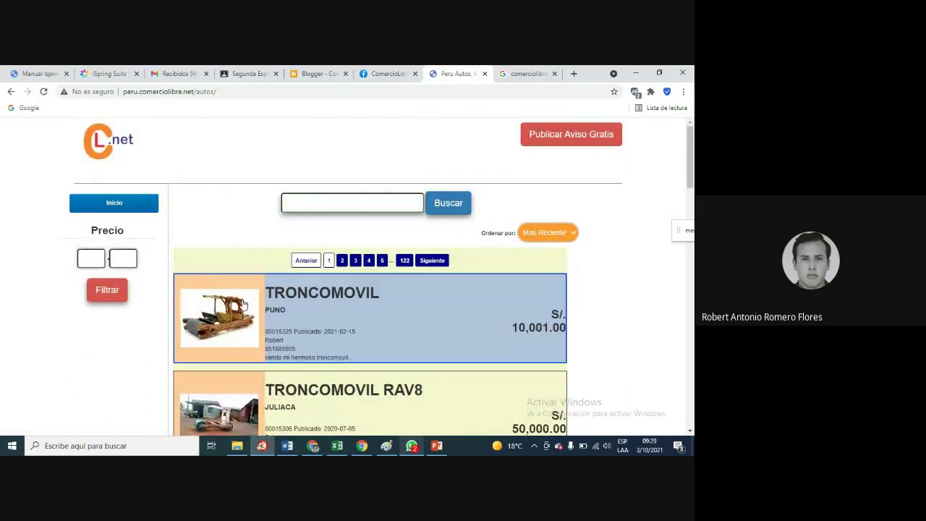
- Look at the free ad form's E-mail field, then load the site's login page
click(577, 135)
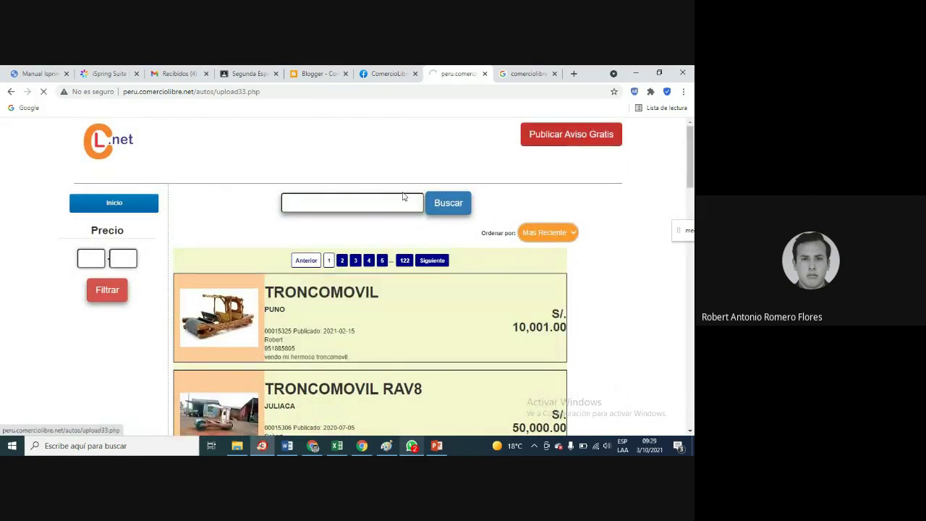
click(283, 300)
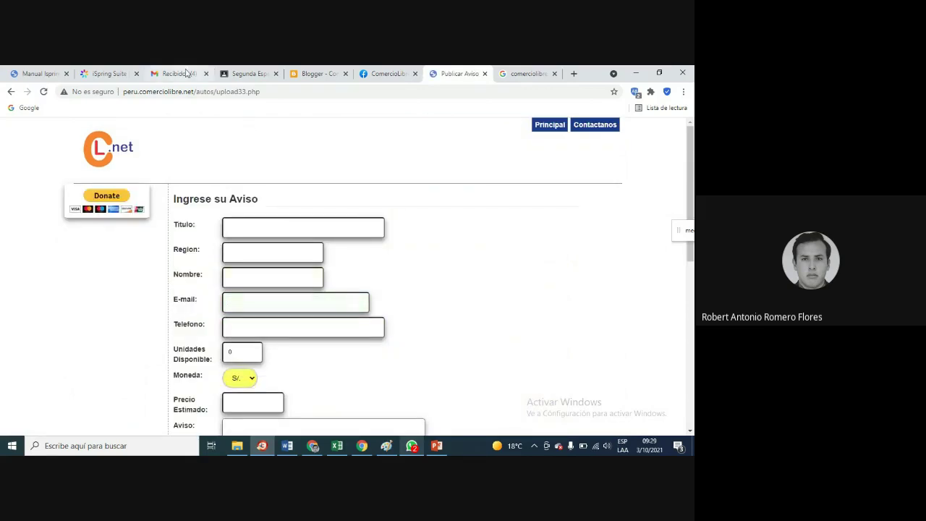
drag(196, 91, 352, 95)
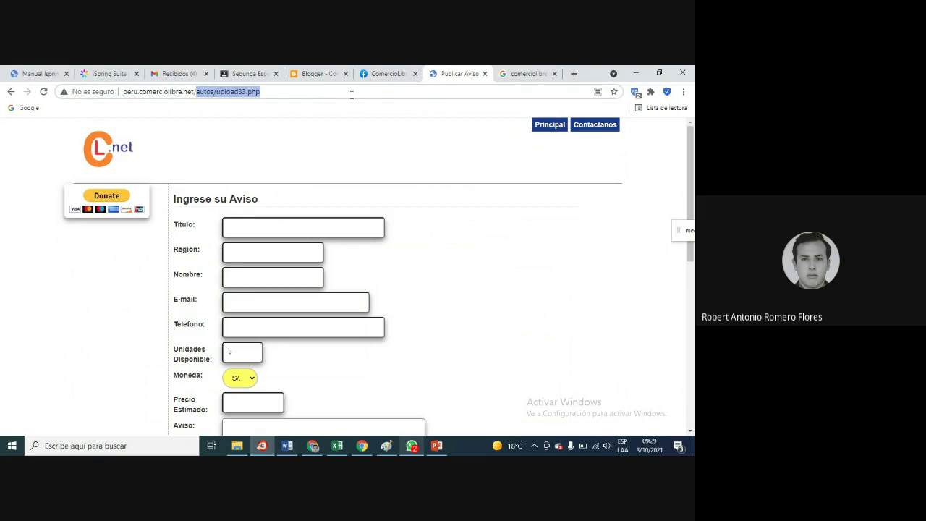
text(login)
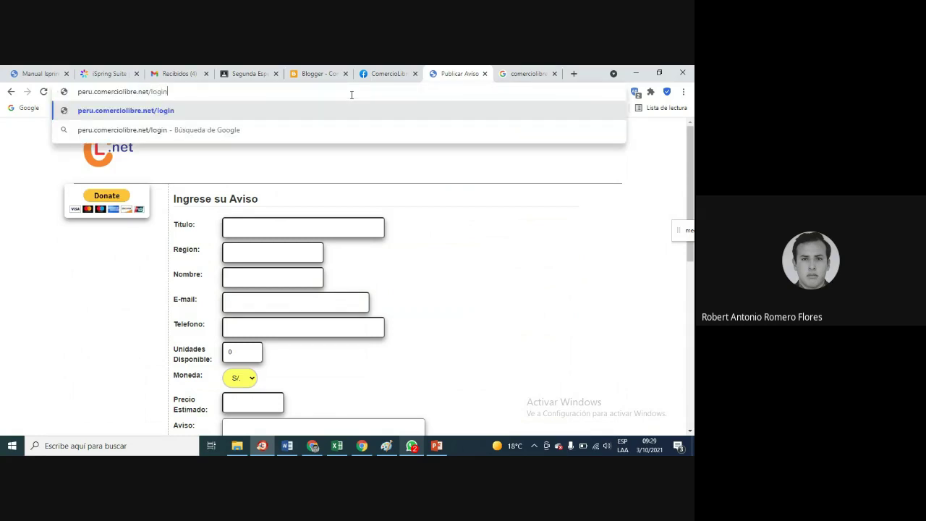
key(Return)
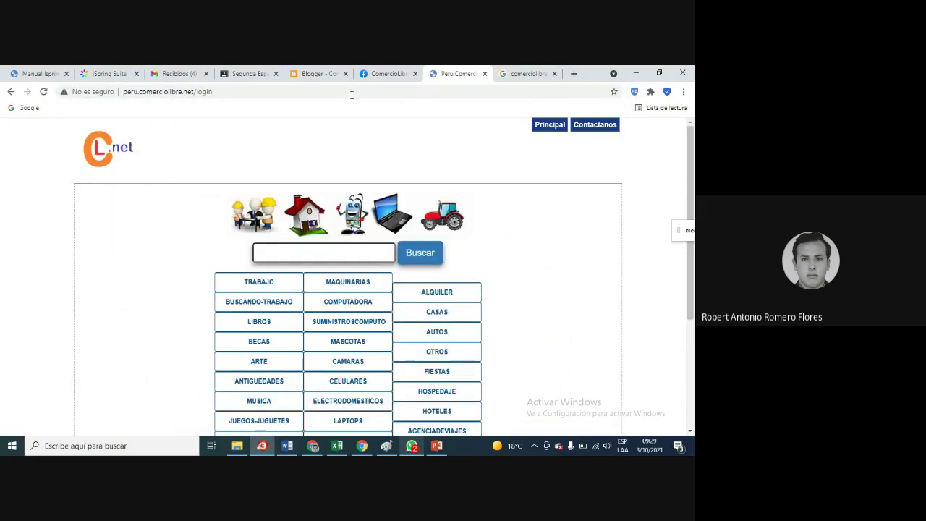
- Change the address path from login to tienda to open the store page
click(229, 93)
click(255, 91)
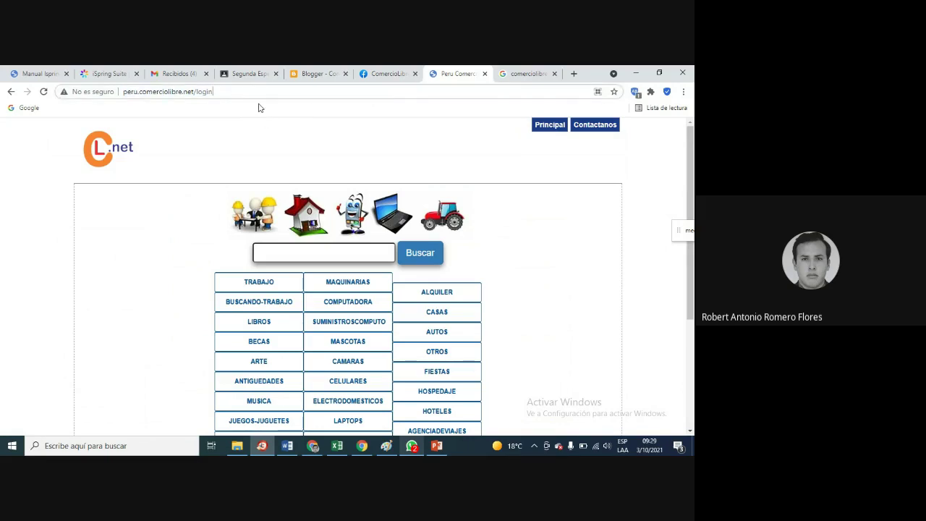
key(BackSpace)
key(BackSpace)
key(BackSpace)
key(BackSpace)
key(BackSpace)
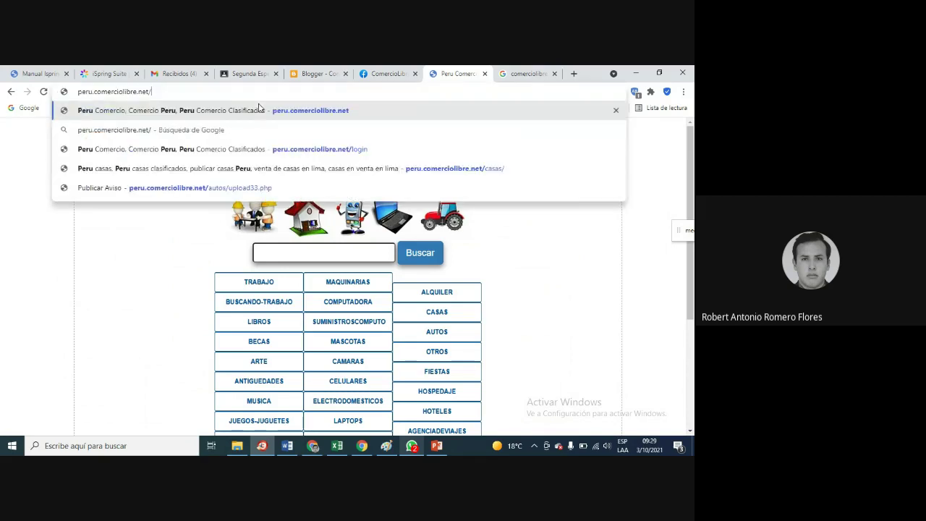
text(tienda)
key(Return)
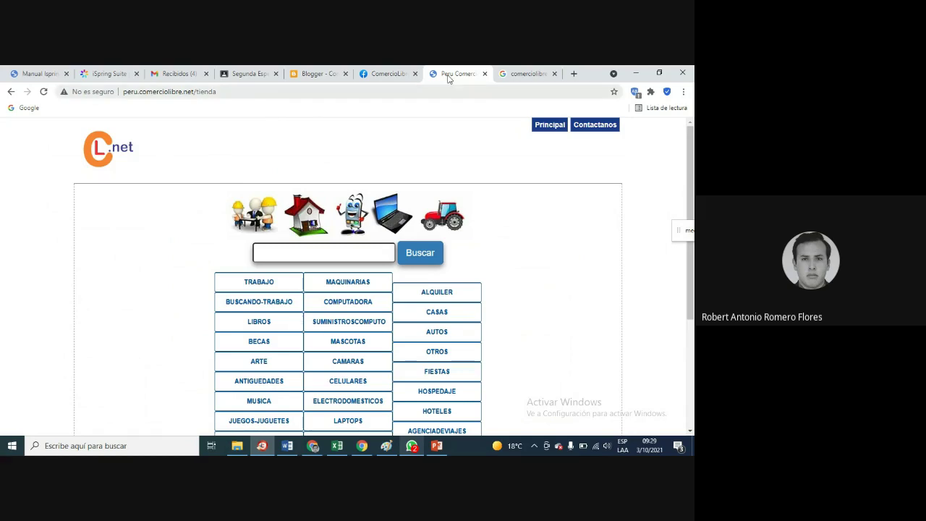
- Go to youtube.com and open the presenter's channel by searching the presenter's name
click(532, 75)
click(347, 93)
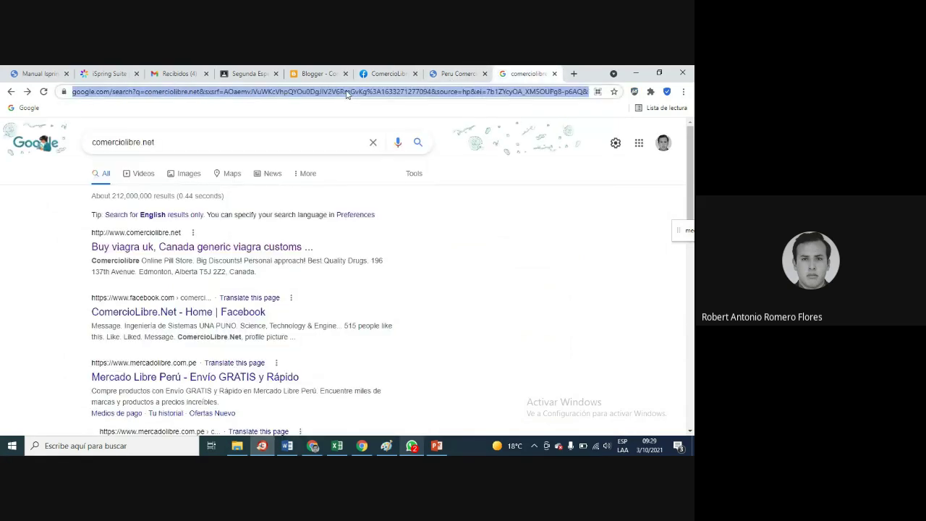
text(youtube.c)
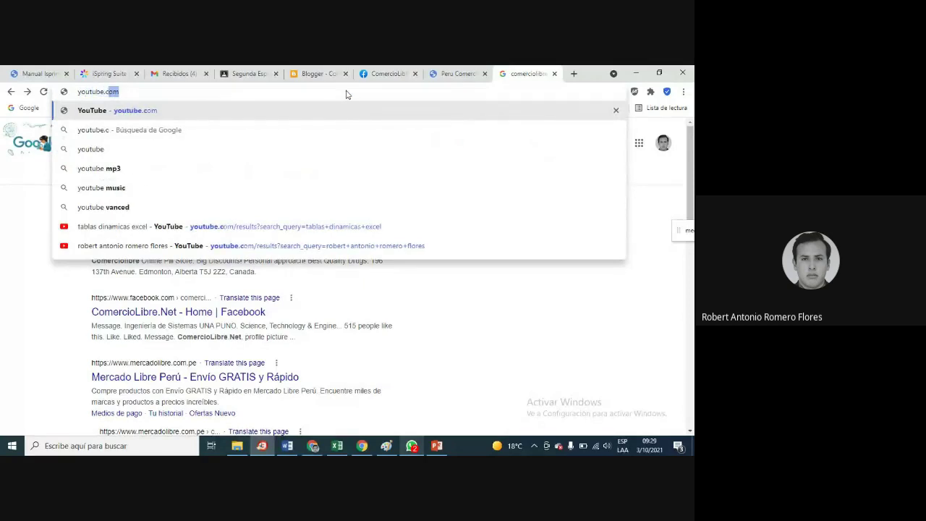
text(om)
key(Return)
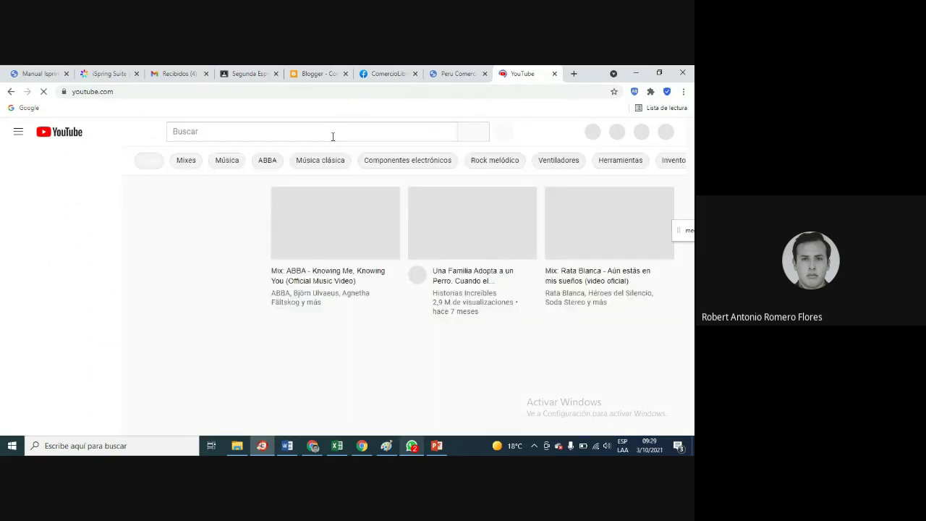
click(343, 132)
text(rob)
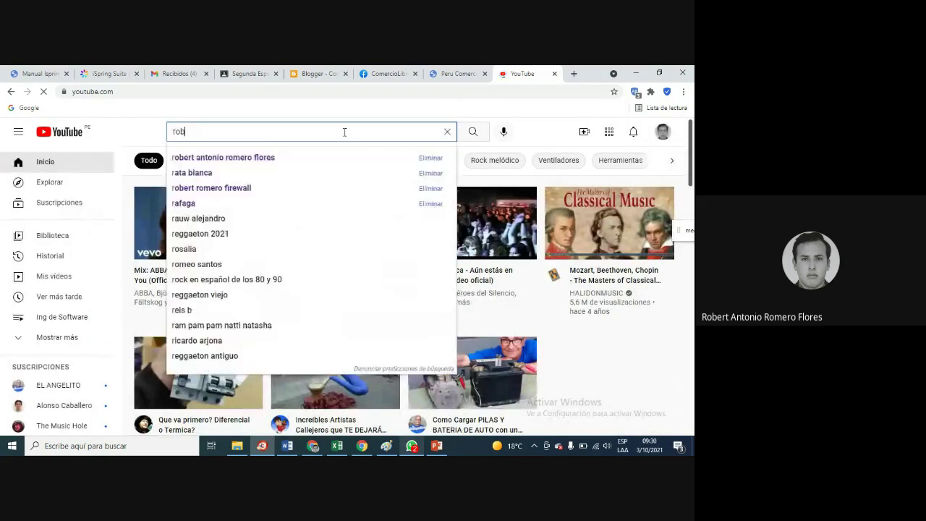
text(ert)
key(Down)
key(Return)
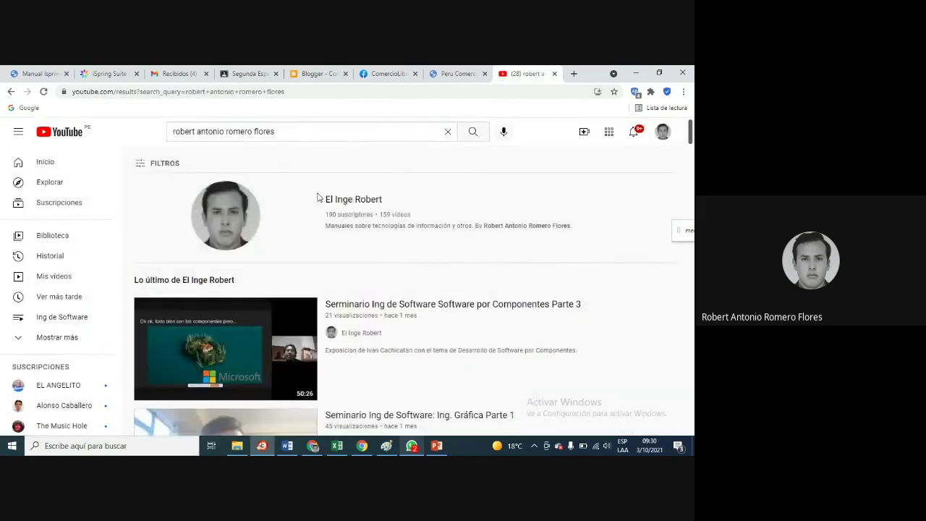
click(356, 201)
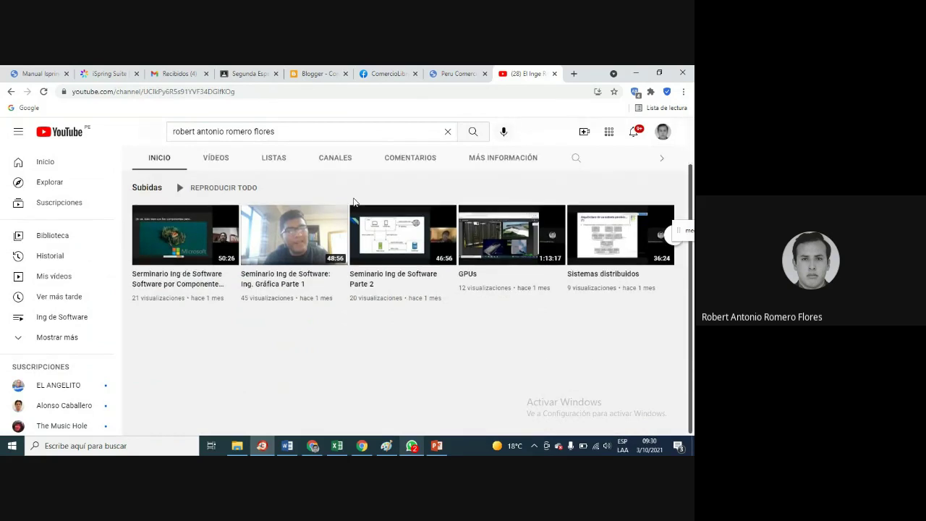
- List the channel's uploaded videos and play the 'Crear tiendas online gratis' tutorial
click(216, 208)
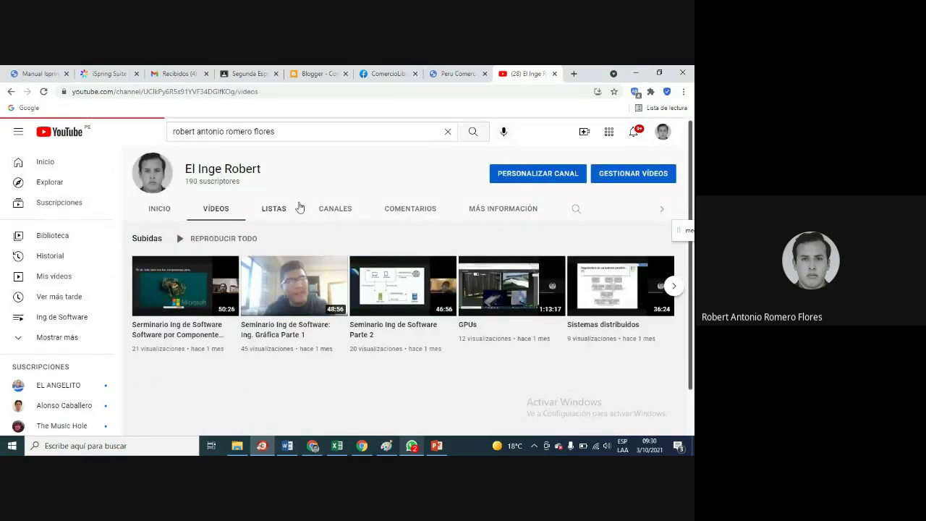
scroll(299, 208, down, 2)
scroll(299, 207, down, 5)
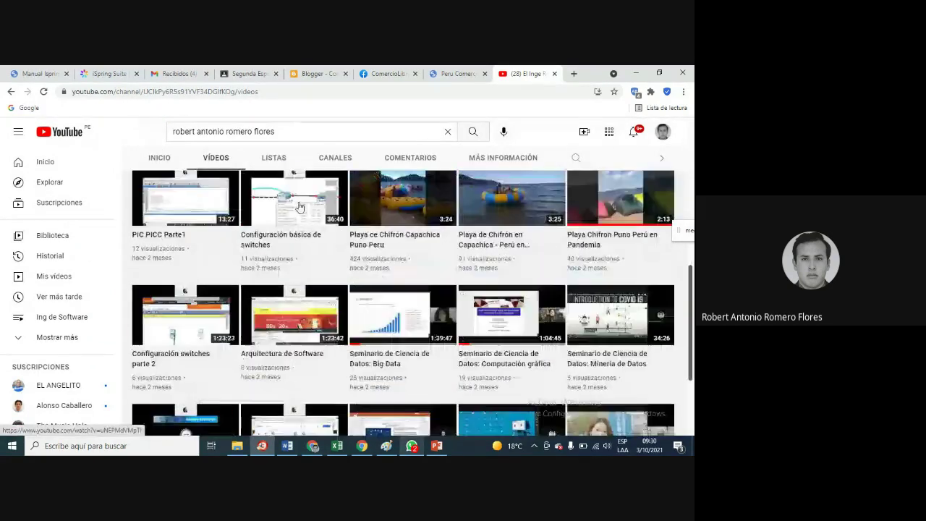
scroll(300, 208, down, 5)
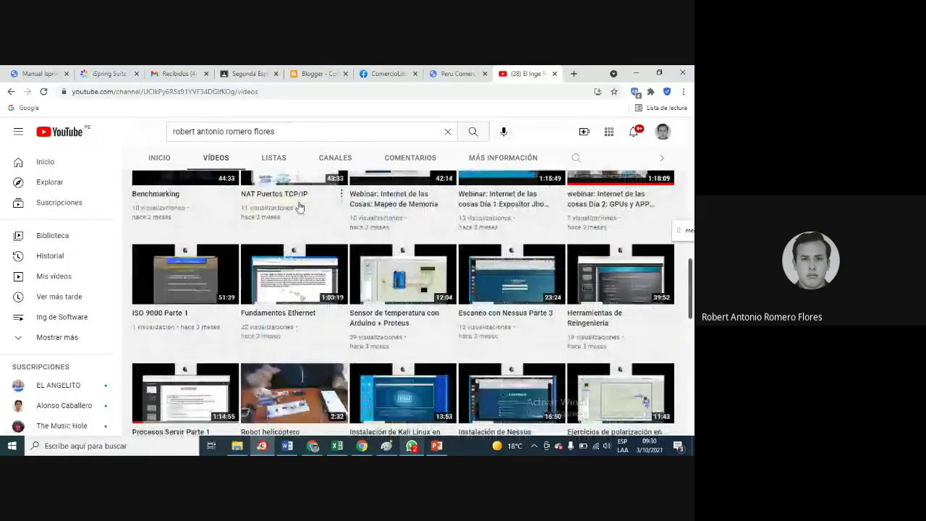
scroll(300, 208, down, 1)
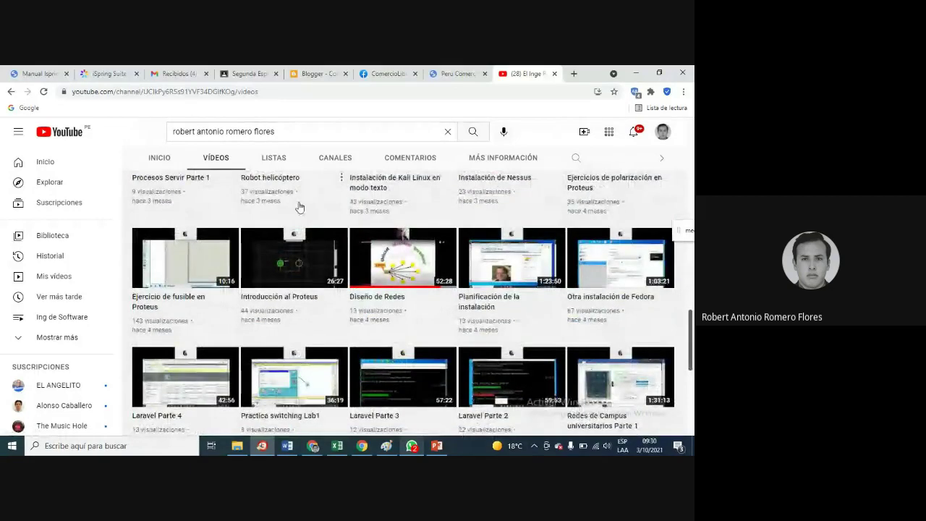
scroll(299, 208, down, 3)
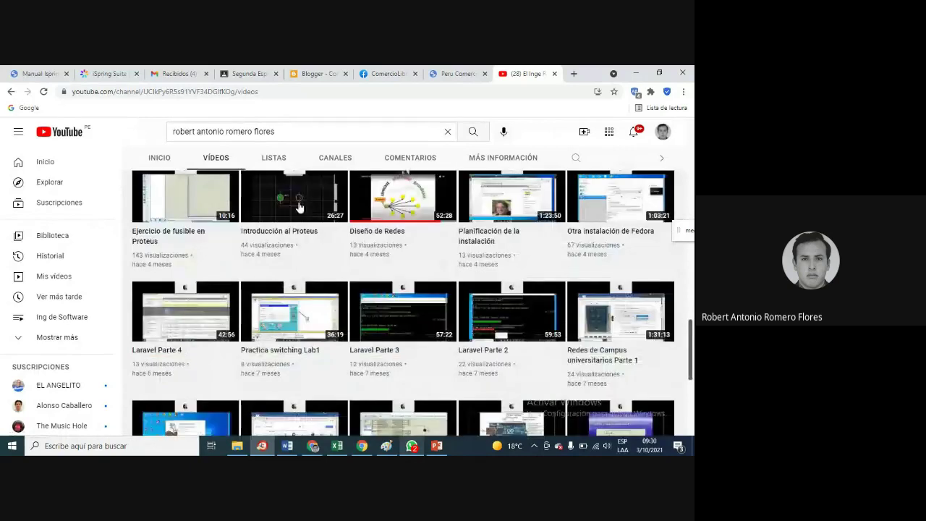
scroll(299, 208, down, 5)
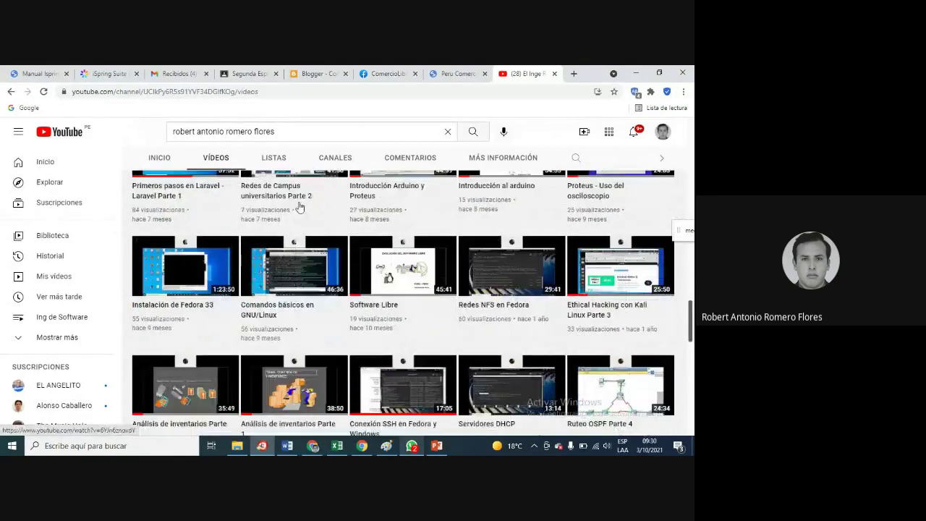
scroll(300, 208, down, 3)
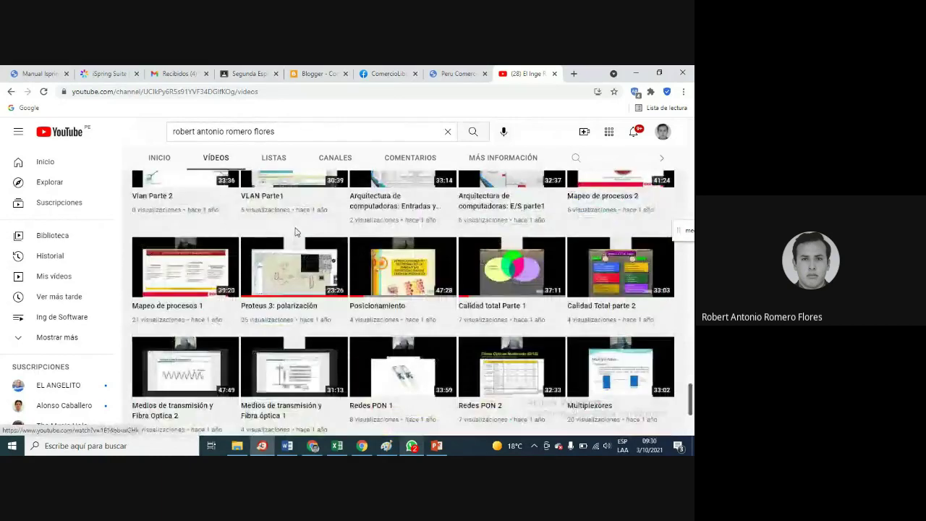
scroll(295, 231, down, 3)
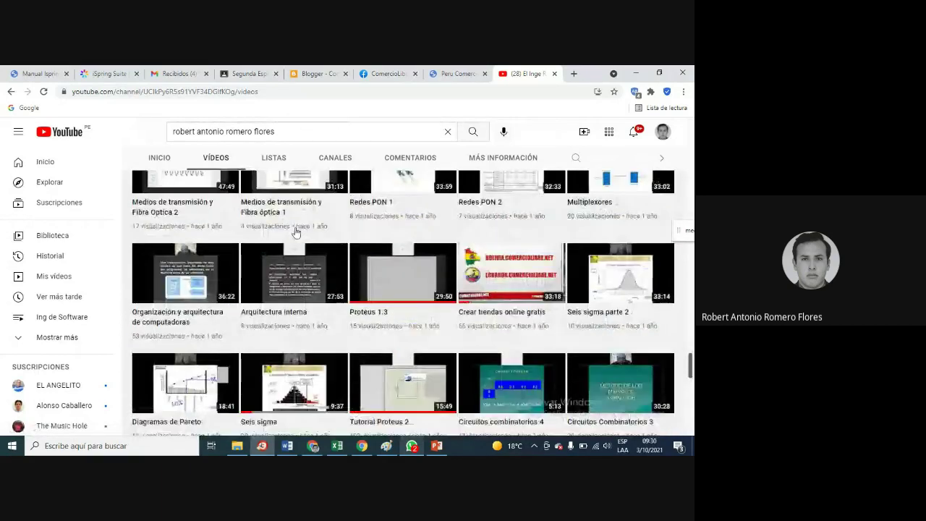
click(500, 271)
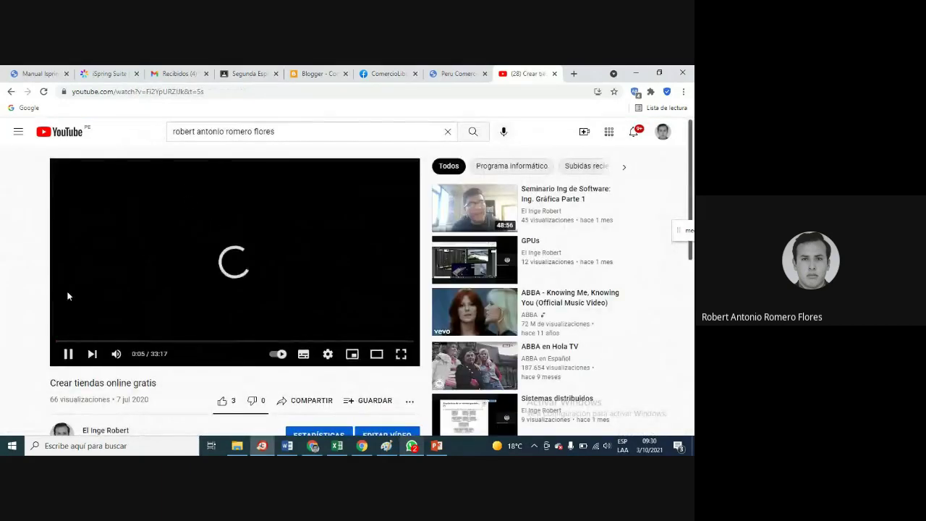
- Pause the tutorial and skip forward through it to around 11:43
click(72, 360)
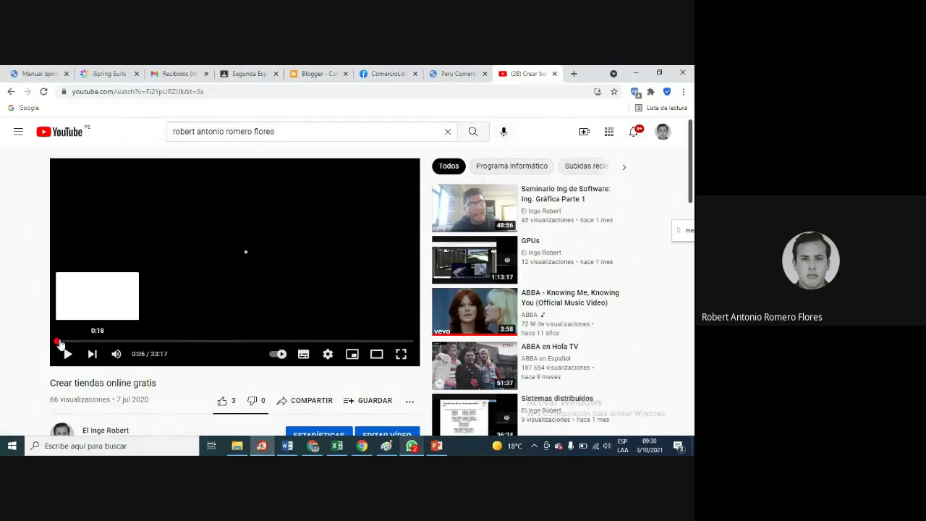
click(74, 341)
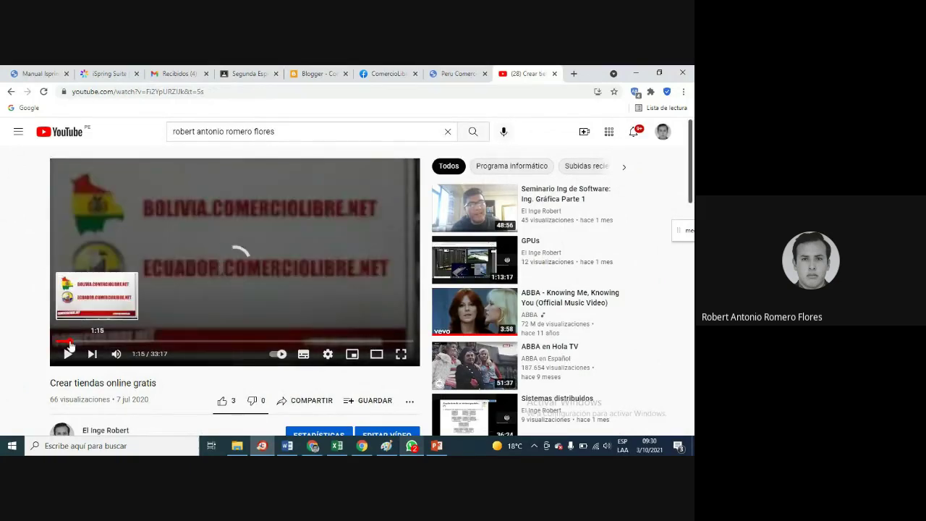
click(82, 341)
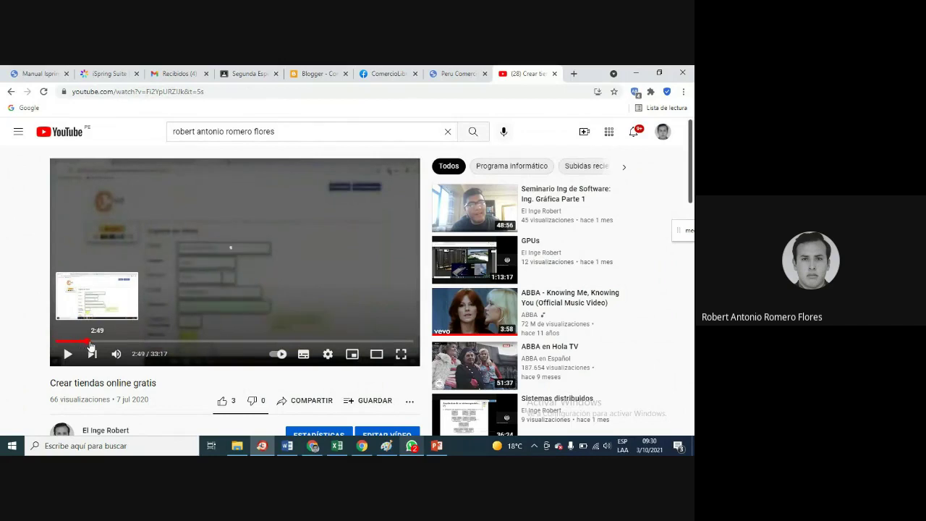
click(113, 341)
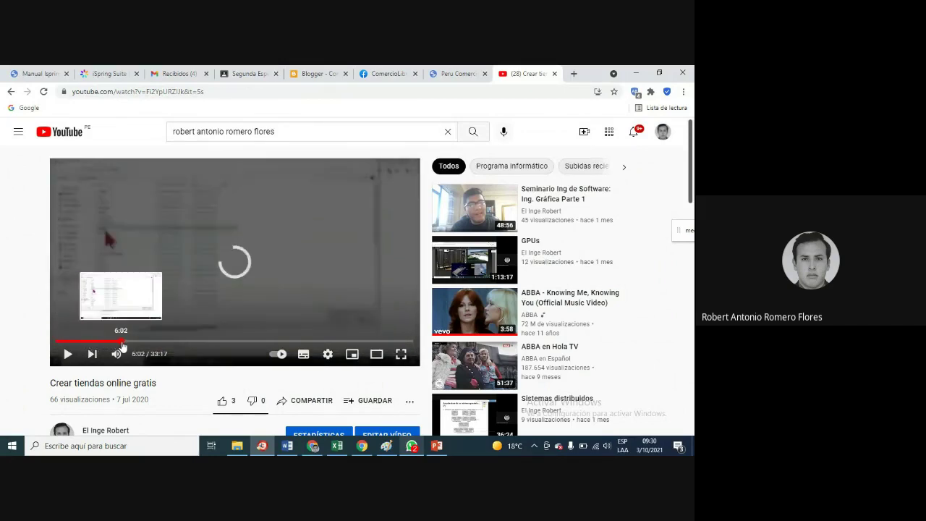
click(124, 341)
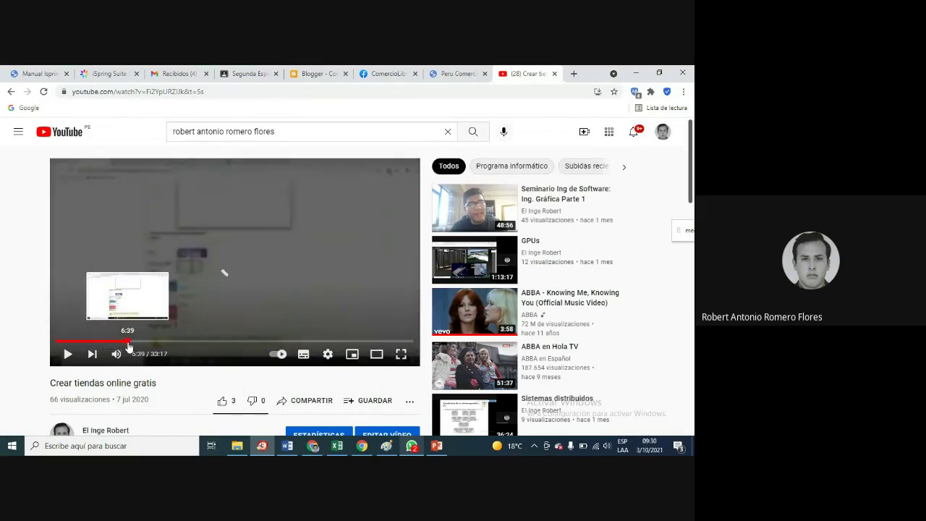
click(140, 342)
click(138, 346)
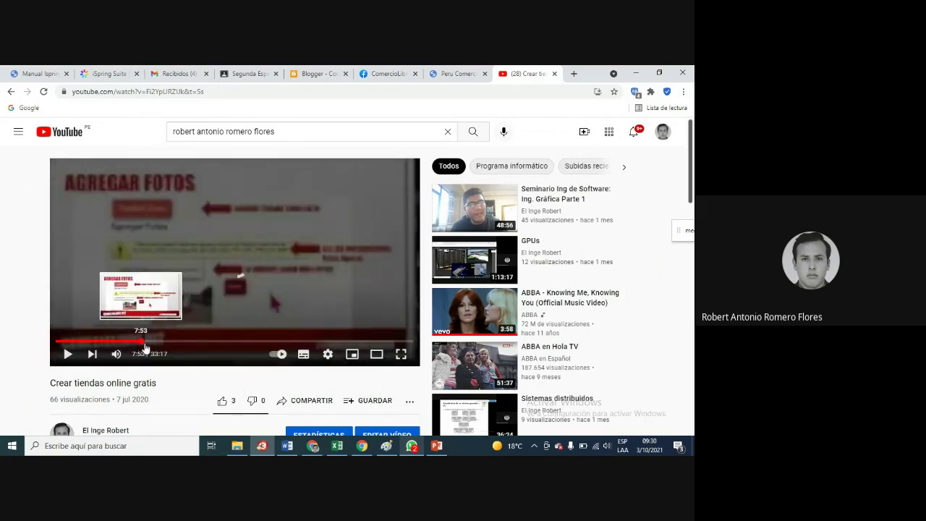
click(153, 346)
drag(155, 348, 190, 348)
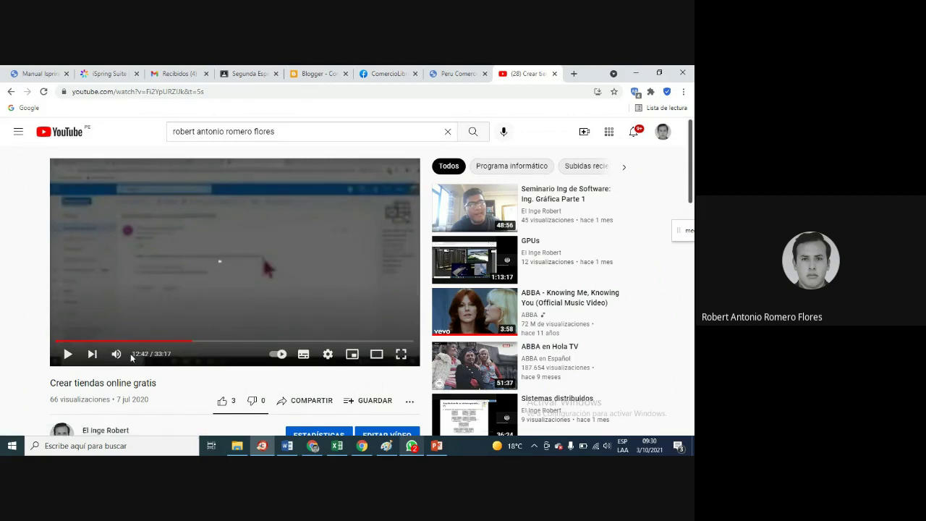
- Keep seeking from 10:57 onward to the COMERCIOLIBRE.NET/LOGIN slide at 20:34
click(172, 341)
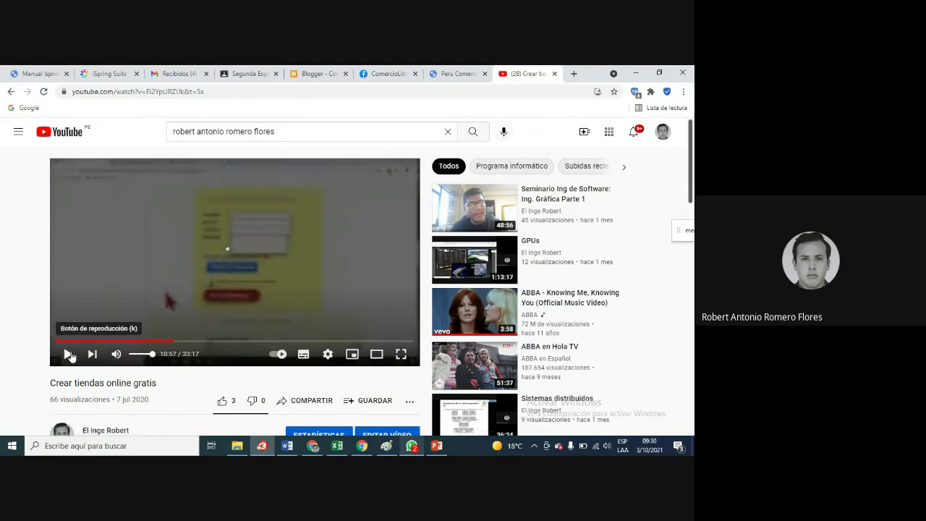
click(181, 343)
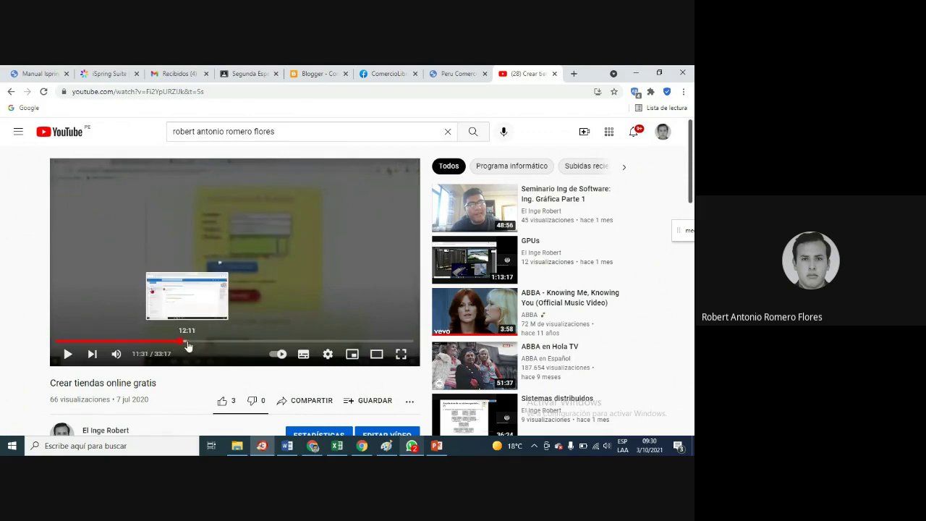
click(187, 343)
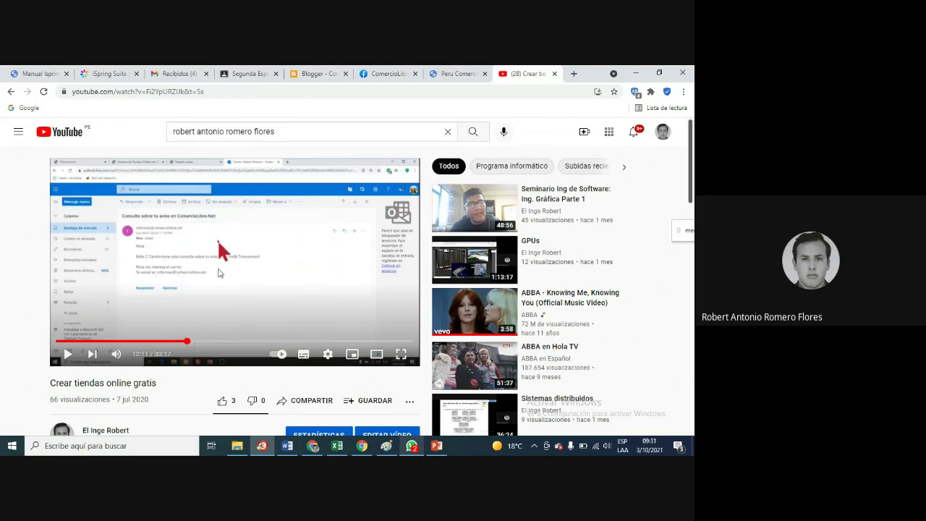
drag(193, 344, 228, 346)
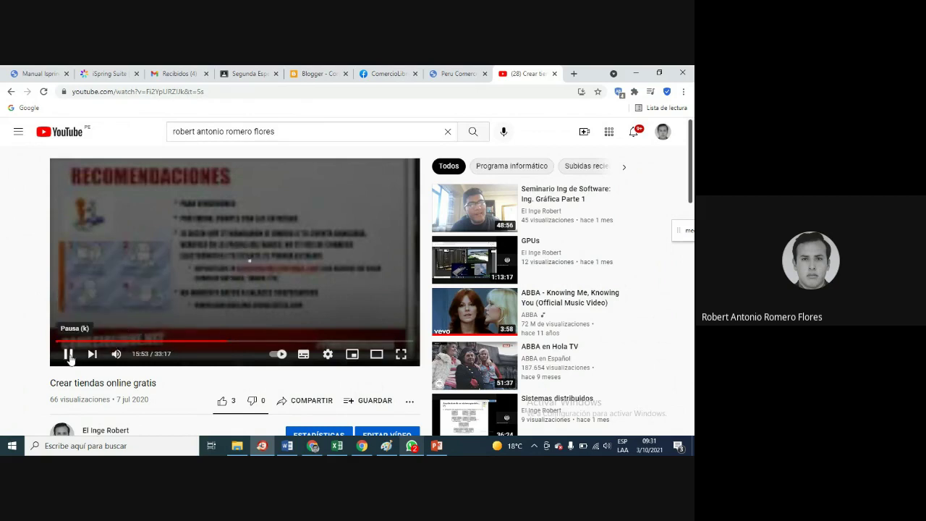
click(240, 345)
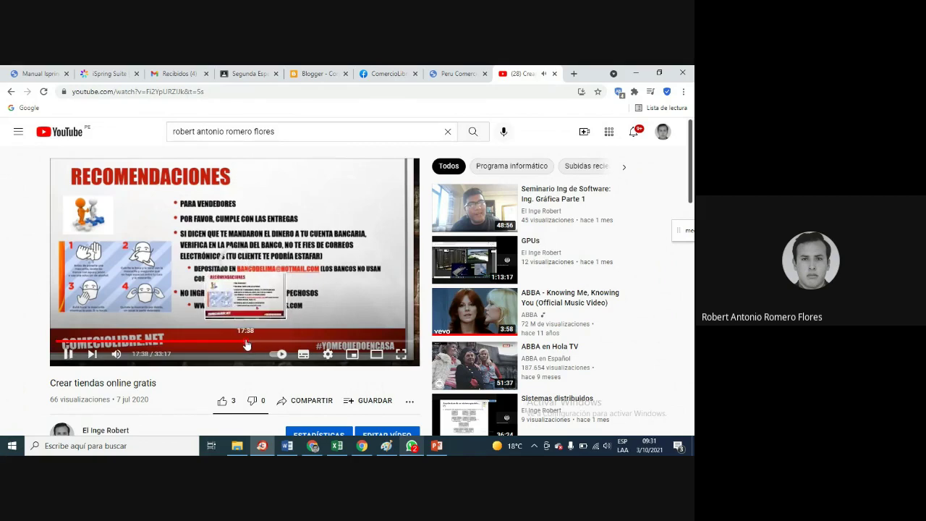
click(255, 345)
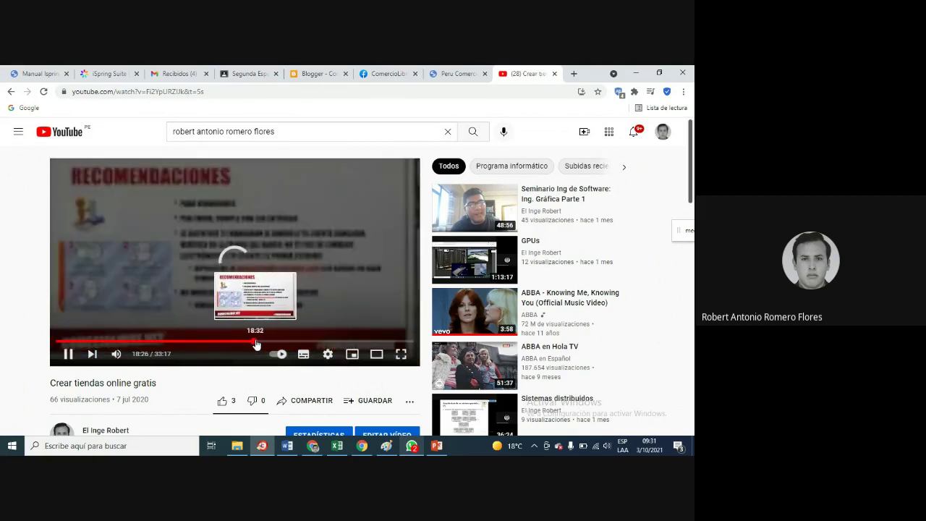
click(265, 345)
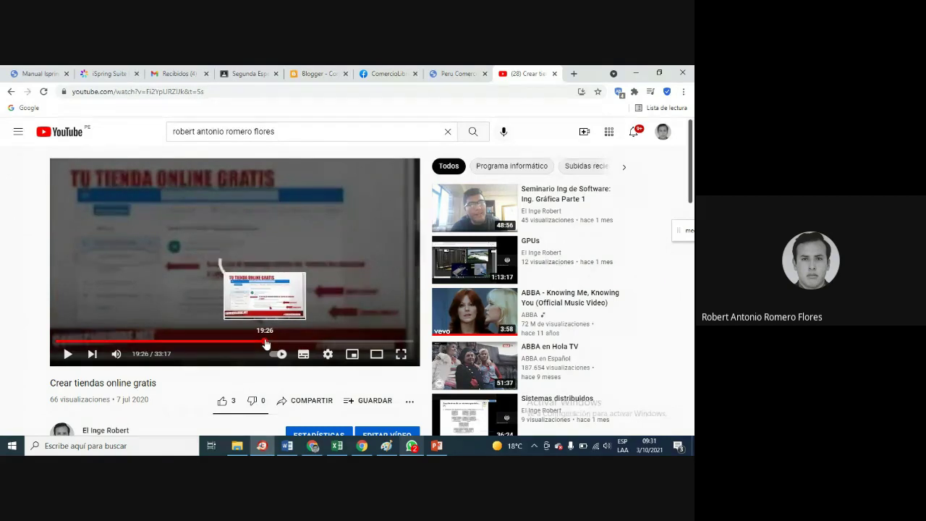
click(267, 345)
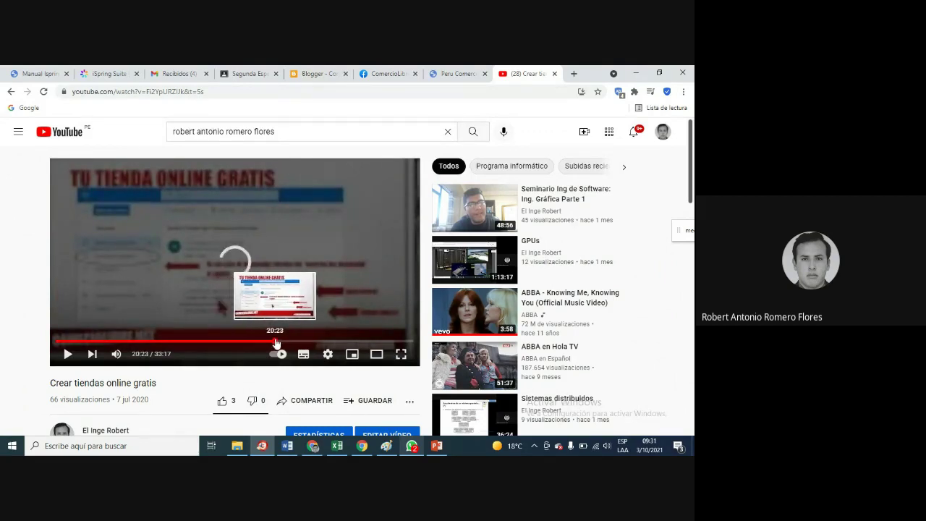
click(278, 345)
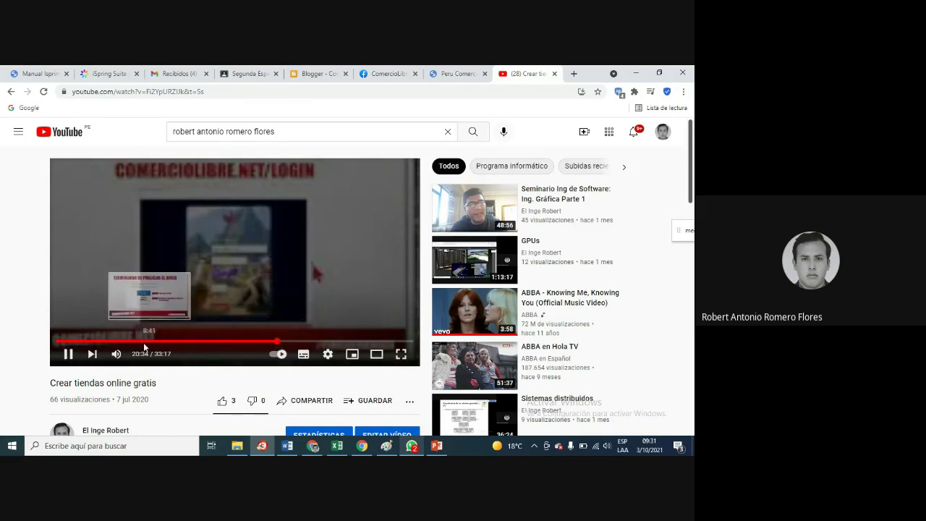
- Load comerciolibre.net/login in place of the ComercioLibre store page
key(ctrl+shift+Tab)
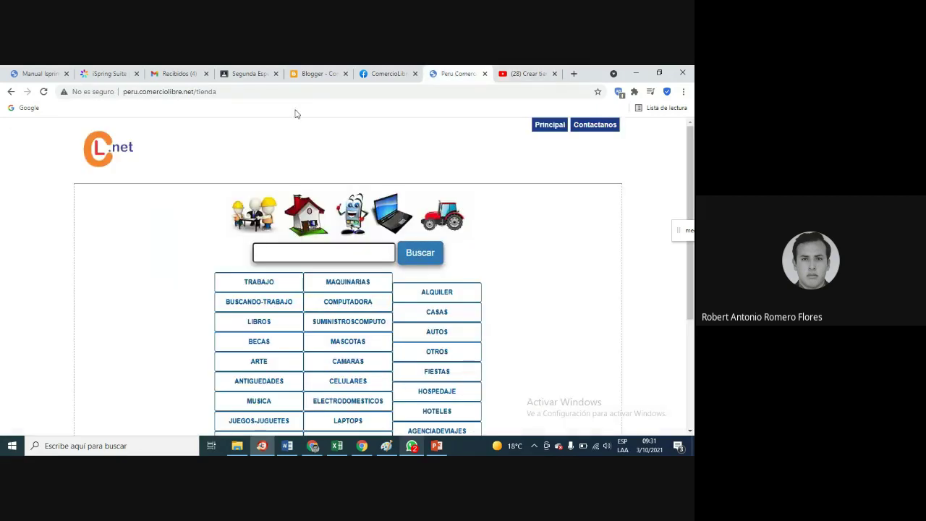
click(247, 92)
text(comercio)
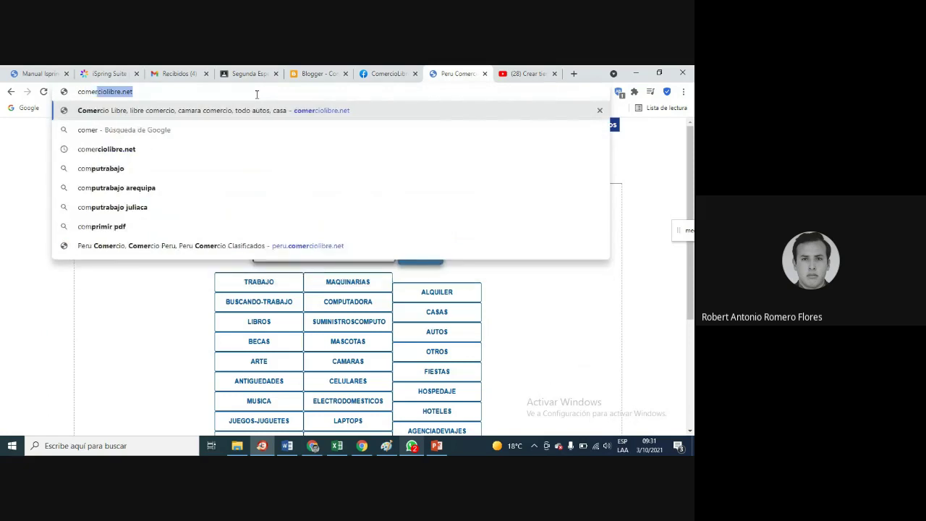
text(libre.net)
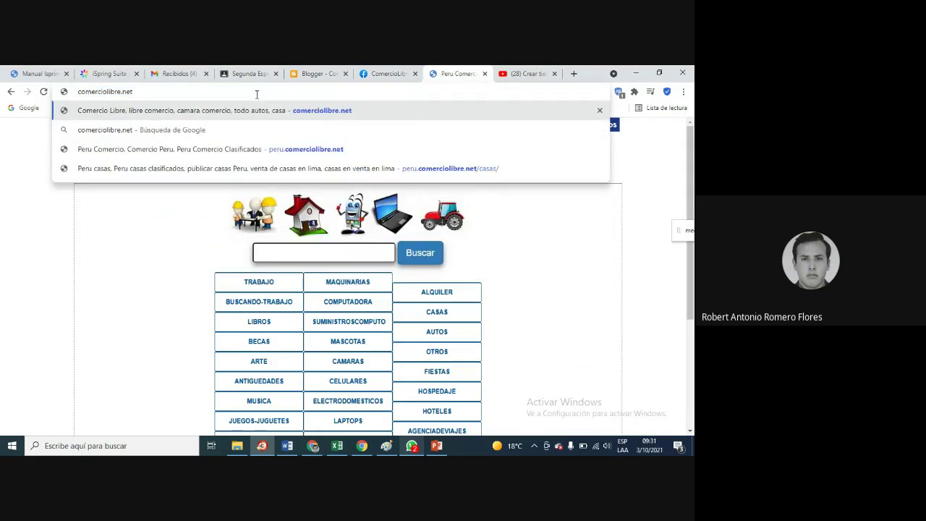
text(/login/)
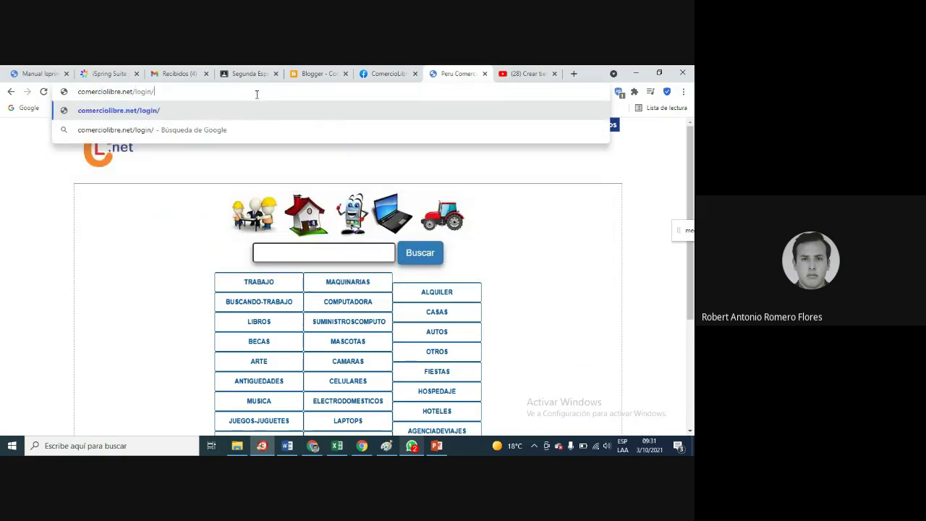
key(Return)
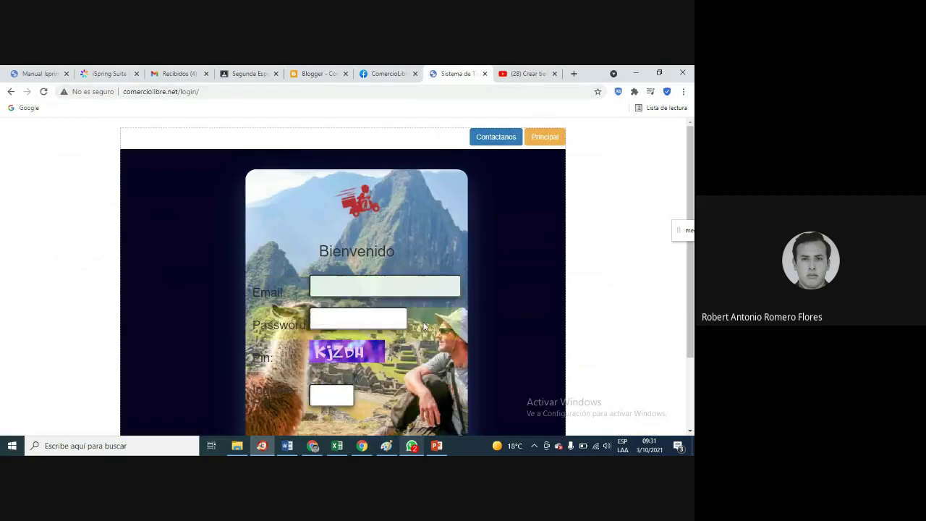
- Check the login form's Email field, then return to the YouTube tutorial
click(408, 287)
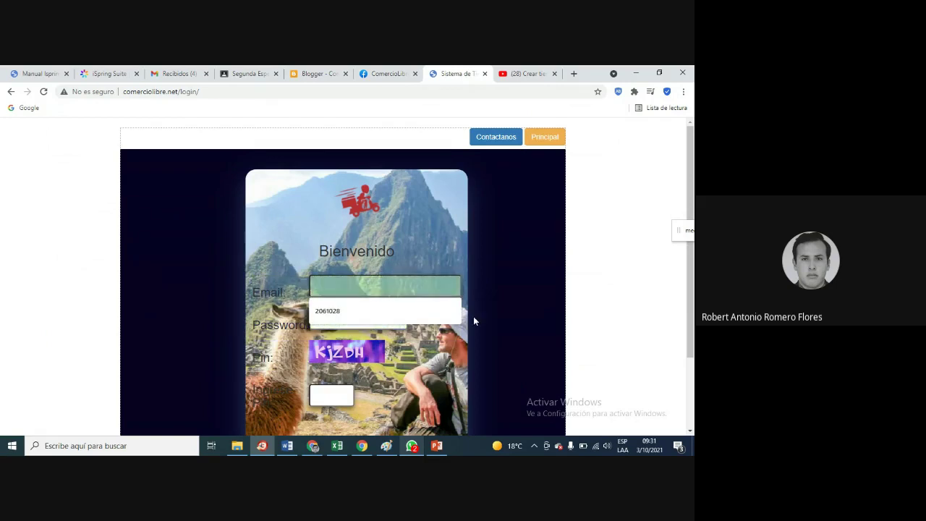
click(589, 314)
scroll(588, 317, down, 3)
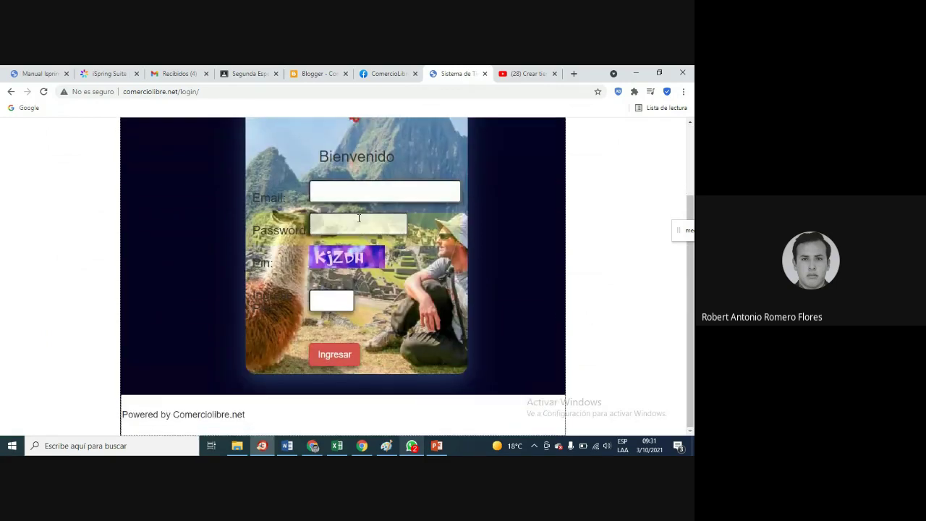
scroll(519, 309, up, 2)
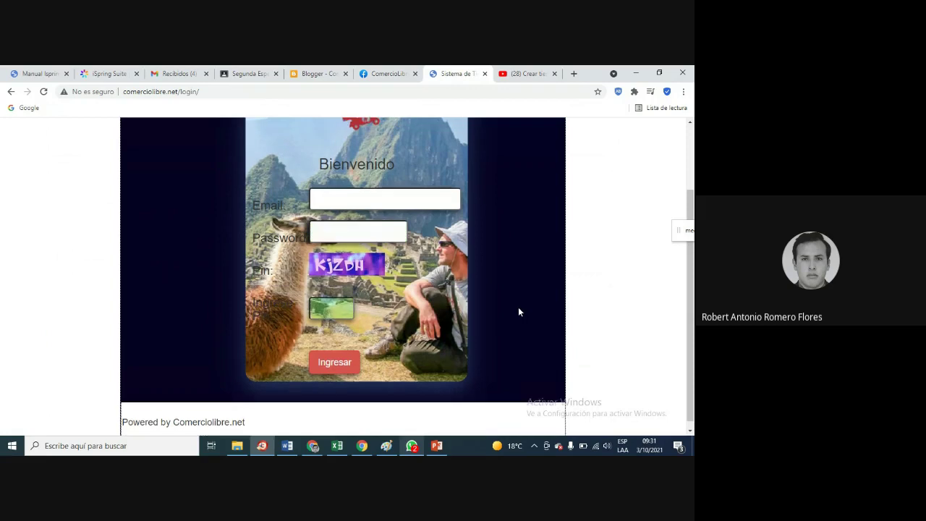
click(524, 73)
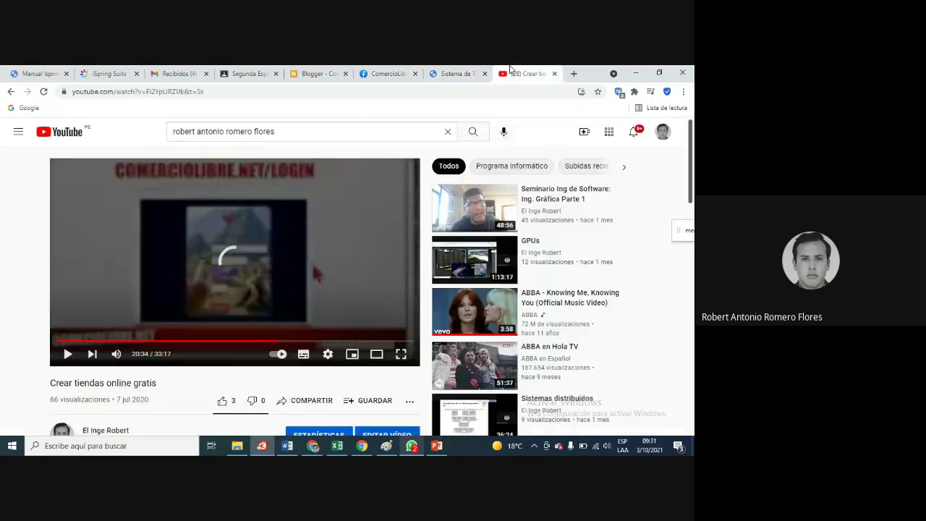
- Select the tutorial's YouTube URL and move through Gmail and the other window to the Meet call
click(237, 96)
key(ctrl+c)
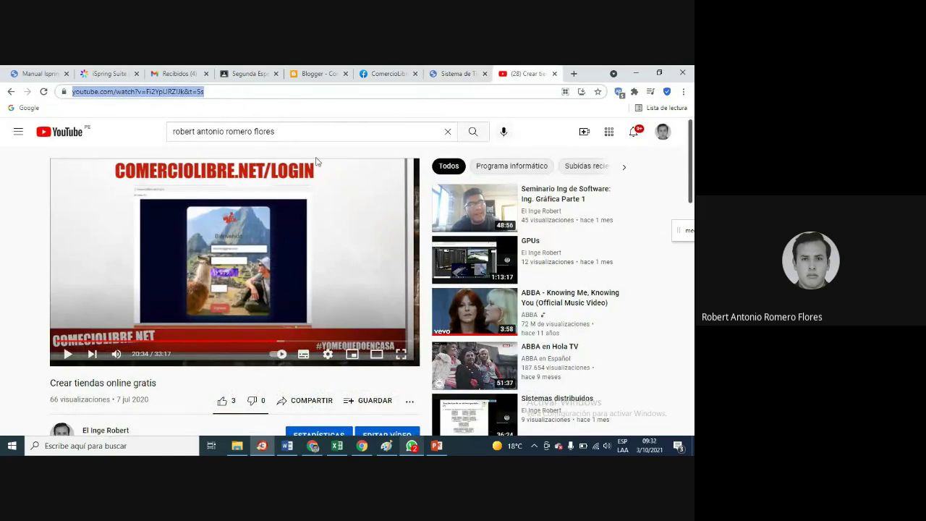
click(178, 74)
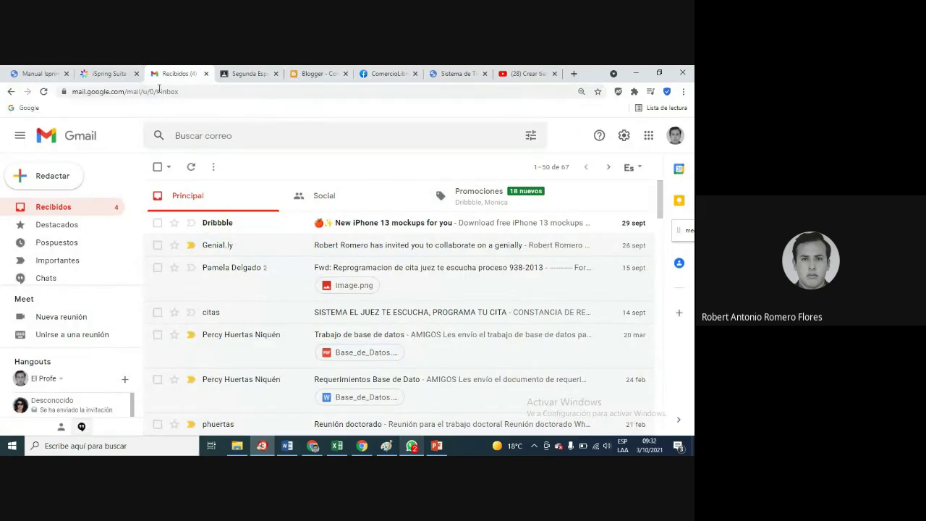
click(323, 451)
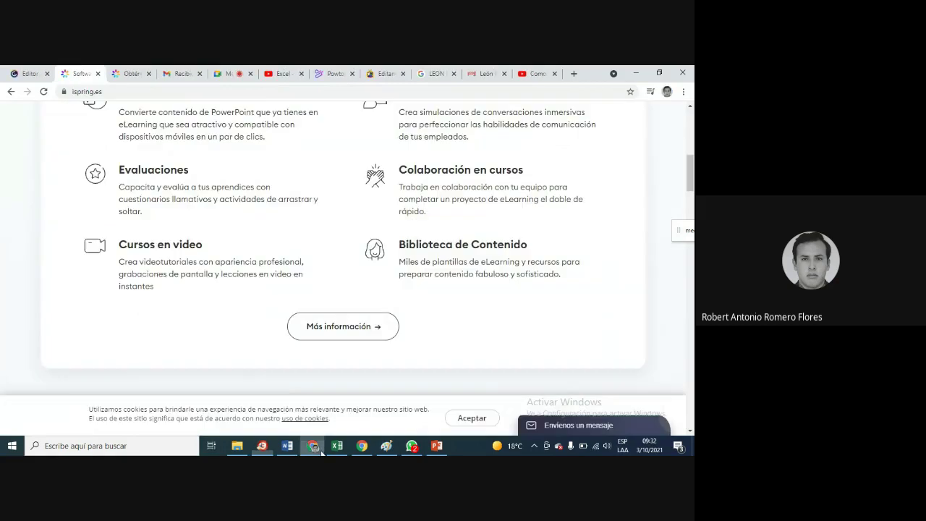
scroll(290, 383, up, 5)
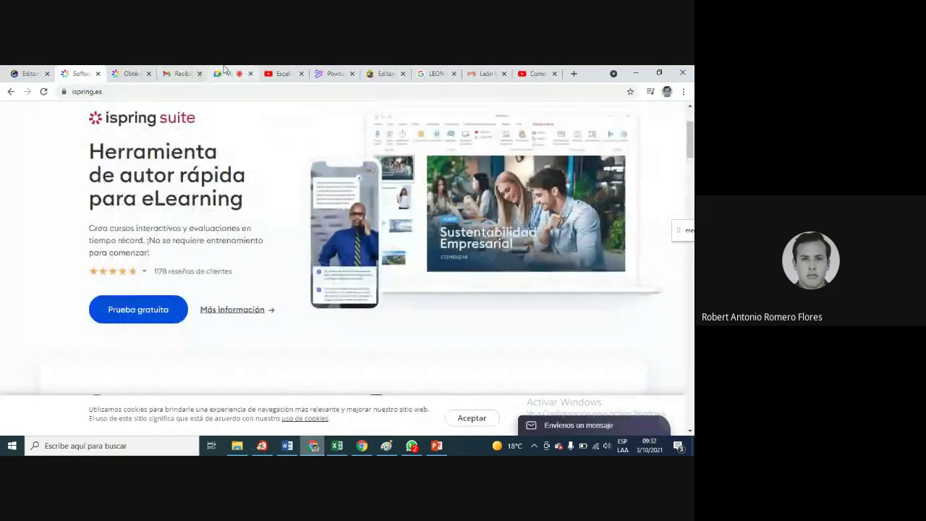
click(225, 72)
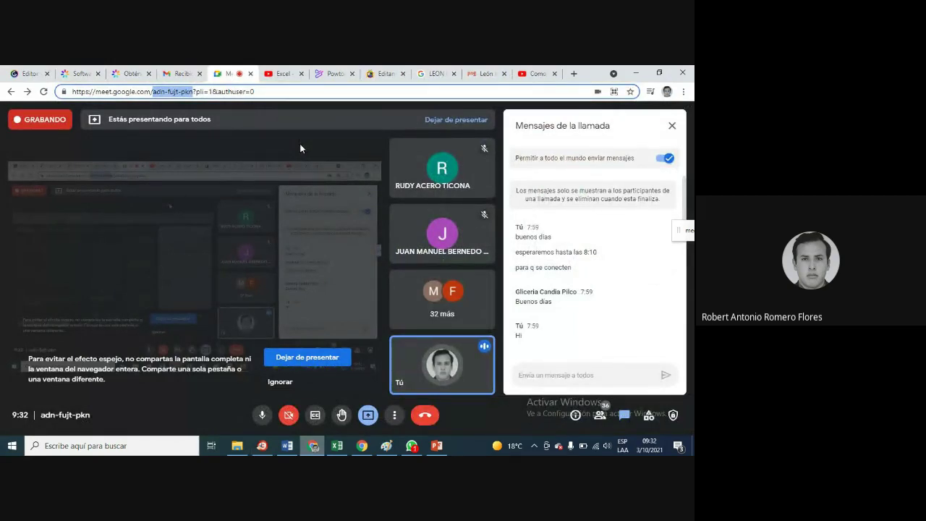
- Paste and send the tutorial's YouTube link in the Meet chat, then switch to the Gmail window
click(586, 376)
key(ctrl+v)
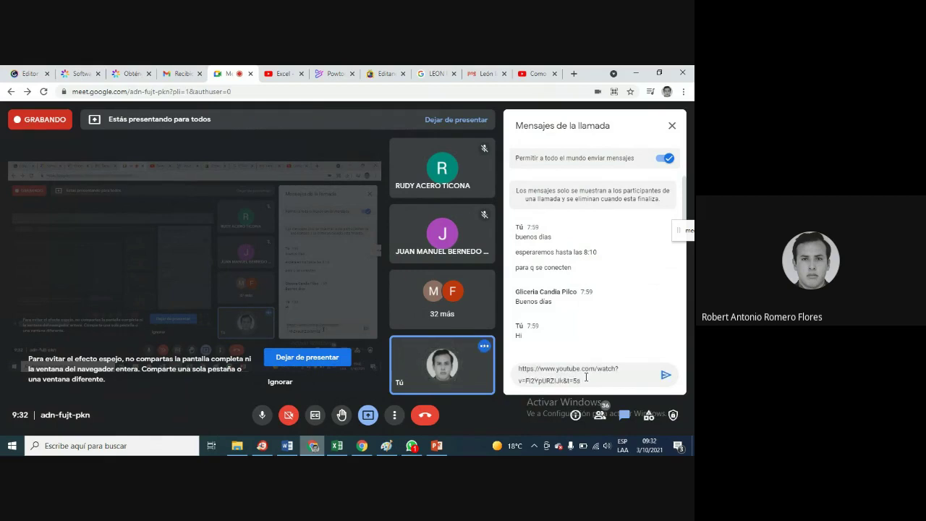
key(Return)
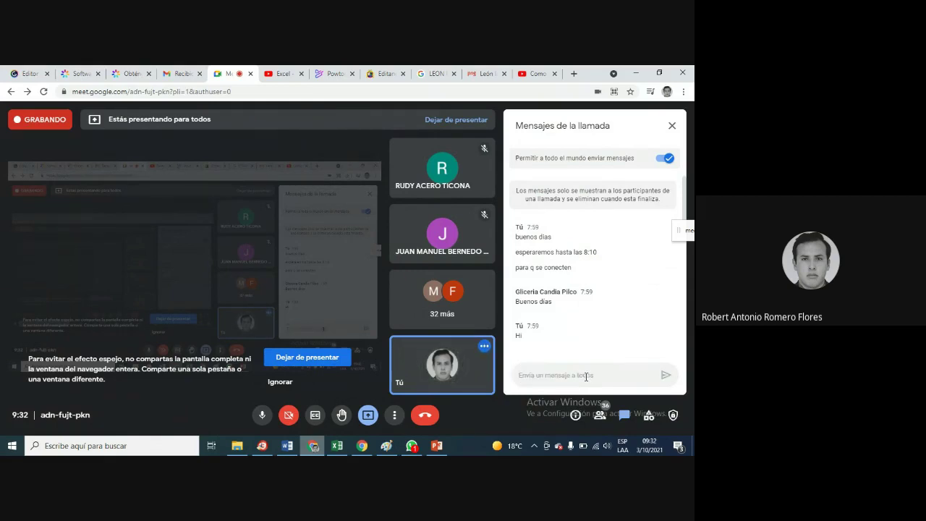
scroll(560, 315, down, 10)
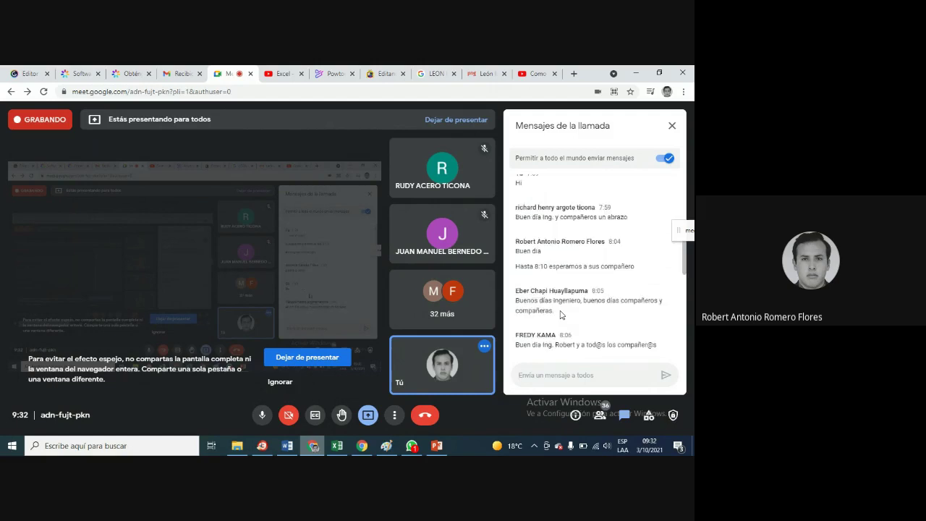
scroll(561, 315, up, 5)
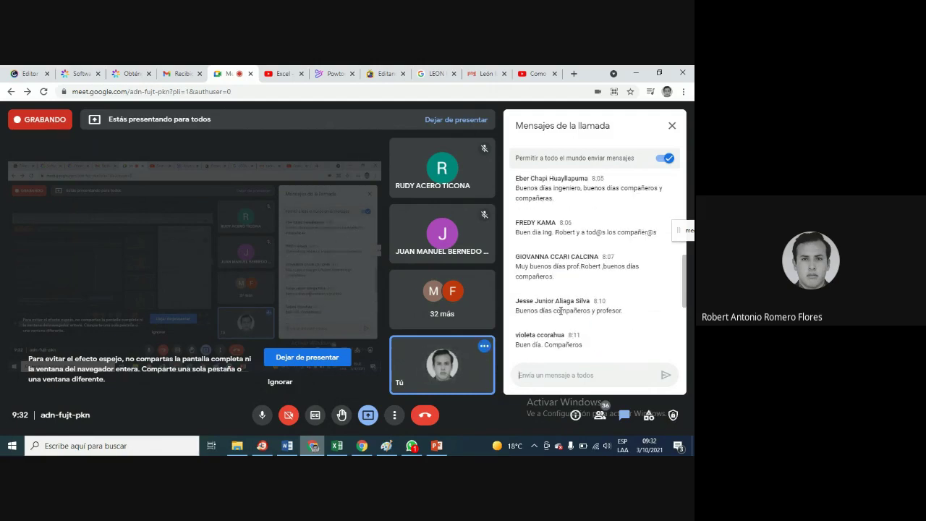
scroll(561, 310, down, 5)
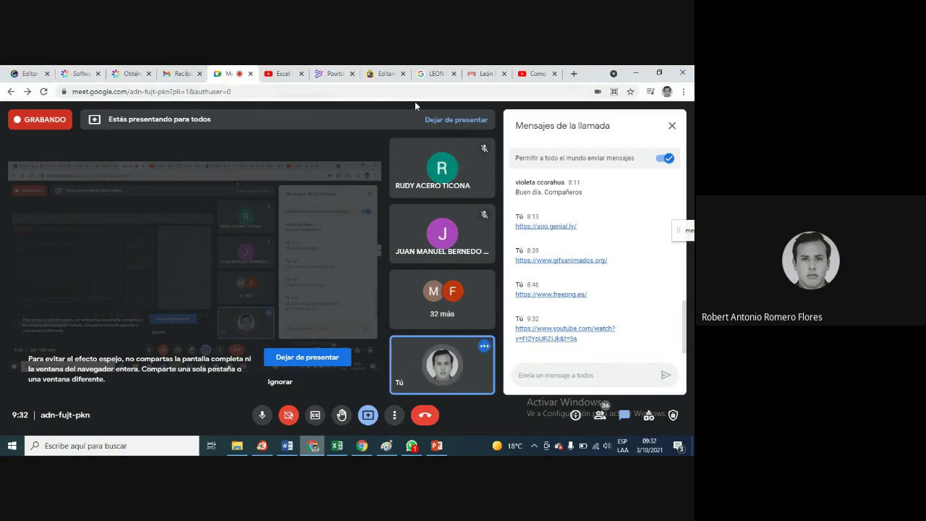
click(260, 449)
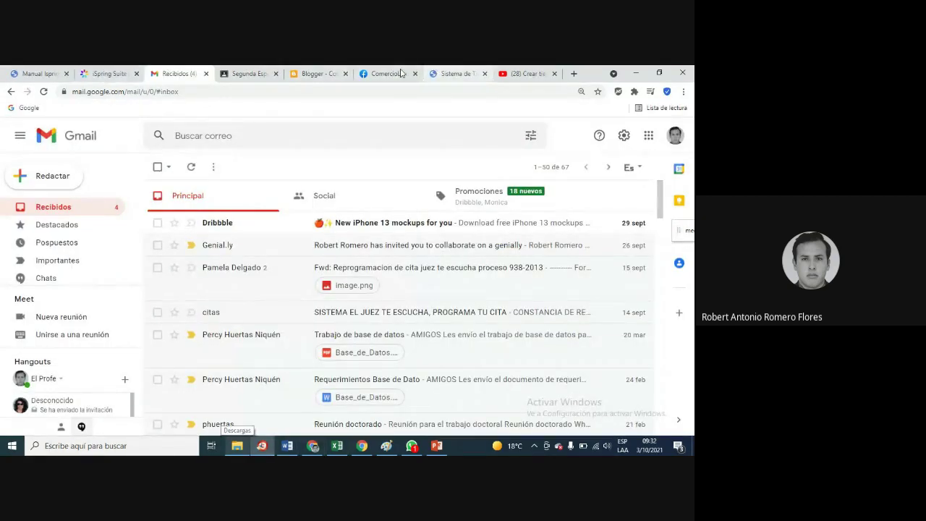
- Scroll through the ComercioLibre.Net Facebook page's cover, Estadísticas, pinned post and Información sections
click(391, 73)
scroll(435, 330, up, 3)
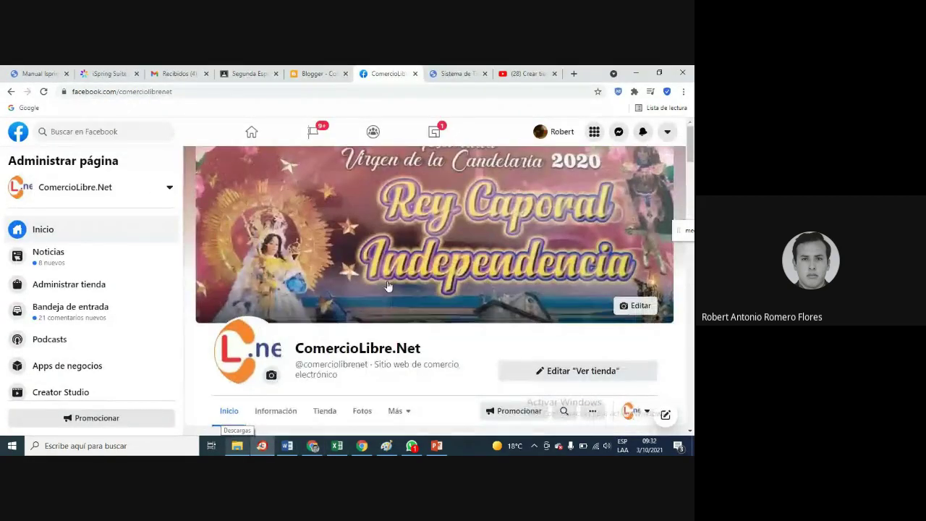
scroll(382, 274, down, 2)
scroll(384, 279, down, 3)
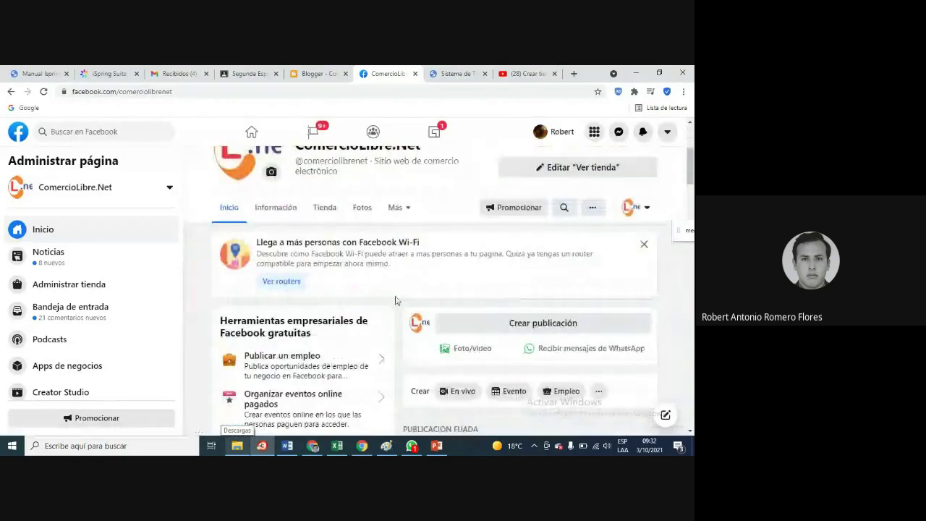
scroll(395, 290, up, 3)
scroll(396, 295, up, 2)
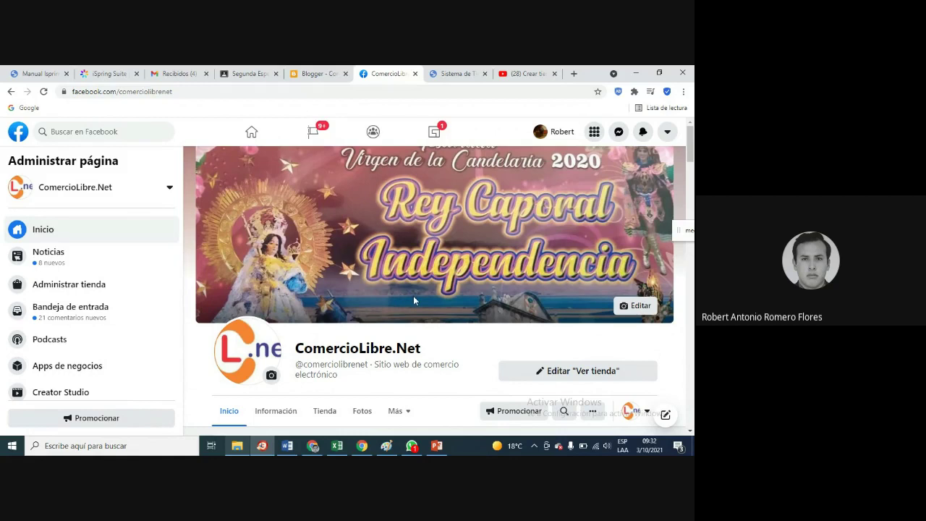
scroll(413, 296, down, 3)
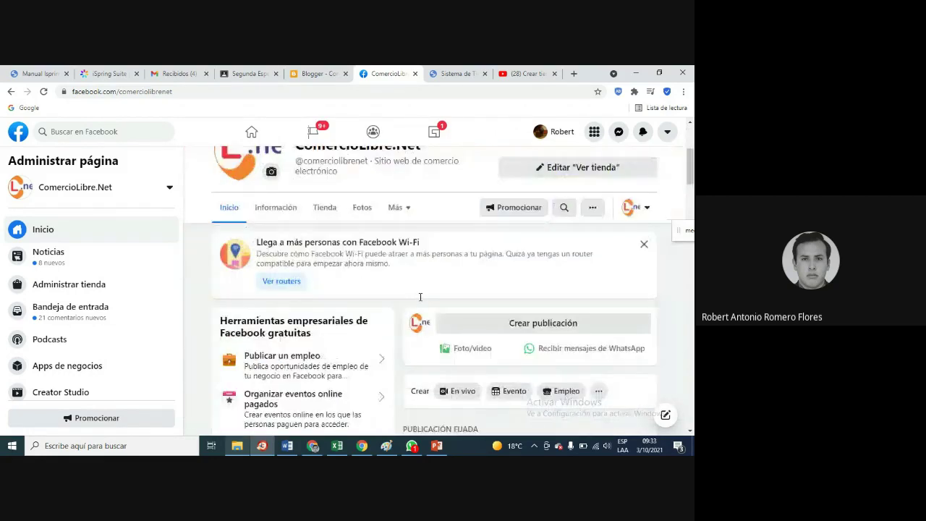
scroll(397, 297, down, 2)
scroll(397, 297, up, 5)
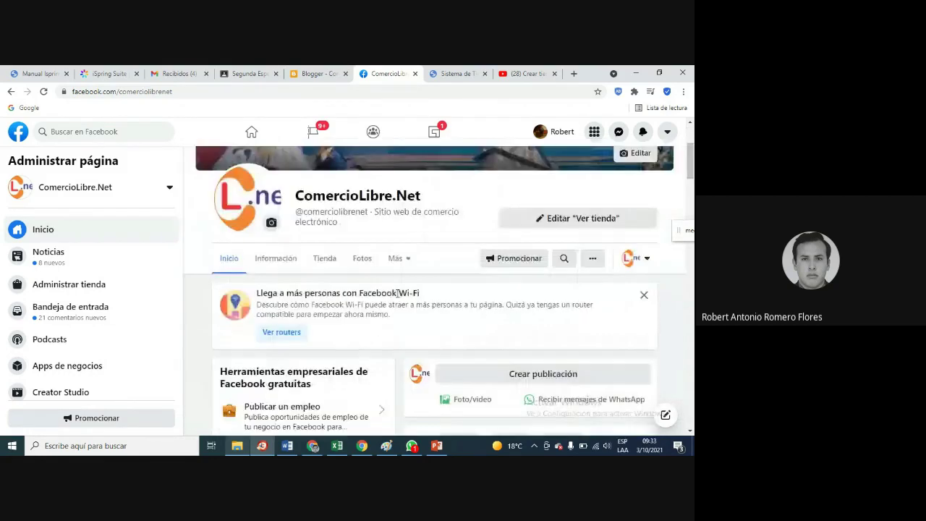
scroll(396, 297, down, 5)
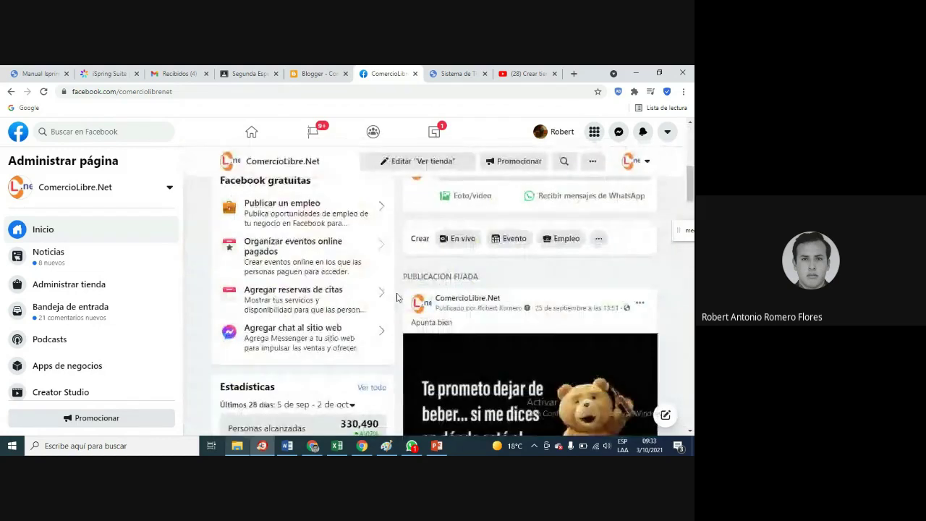
scroll(396, 297, down, 2)
scroll(396, 297, down, 1)
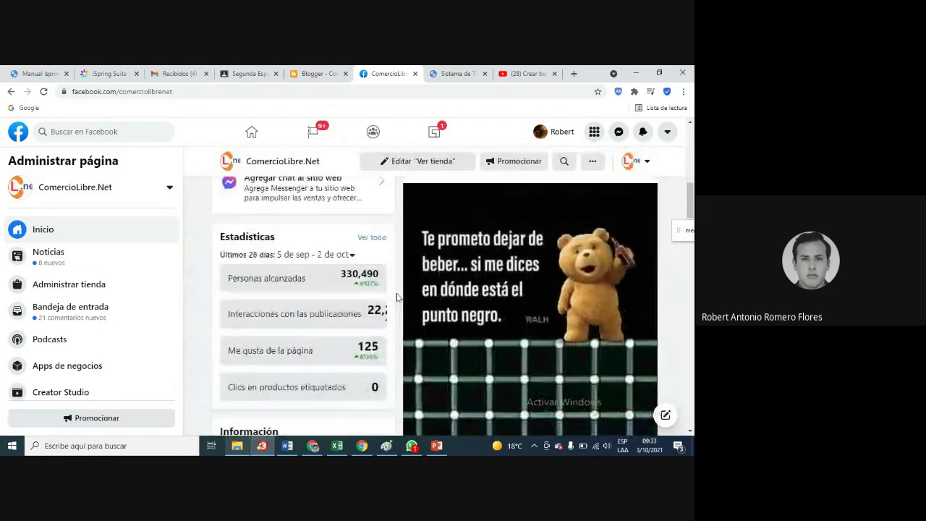
scroll(396, 296, up, 1)
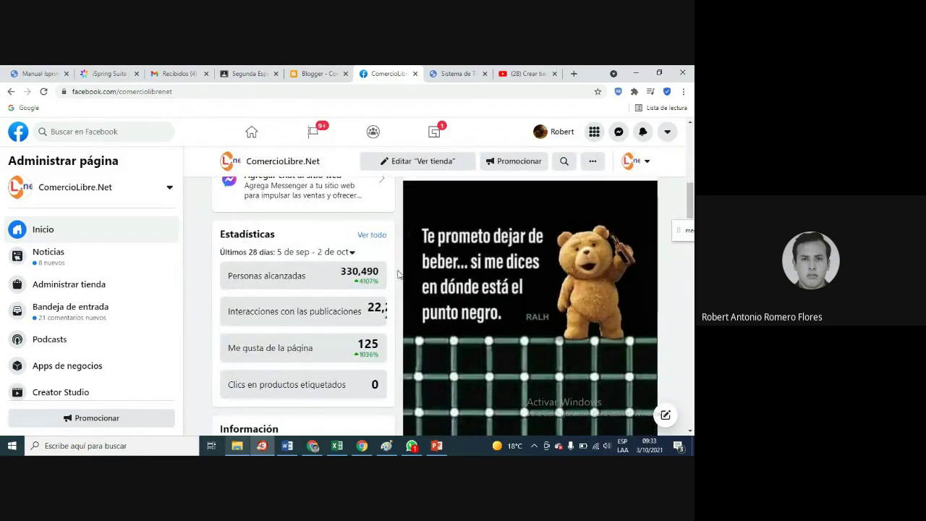
scroll(398, 273, down, 2)
scroll(398, 273, up, 1)
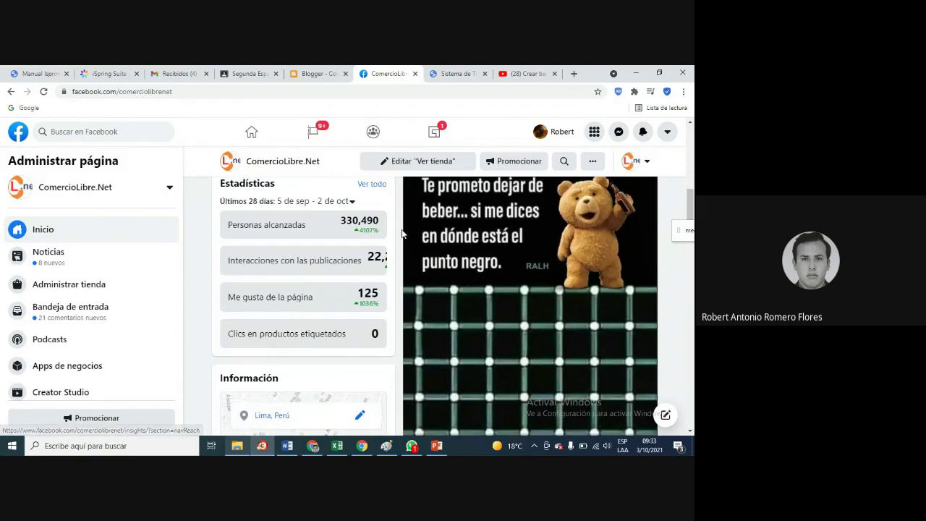
scroll(403, 235, down, 3)
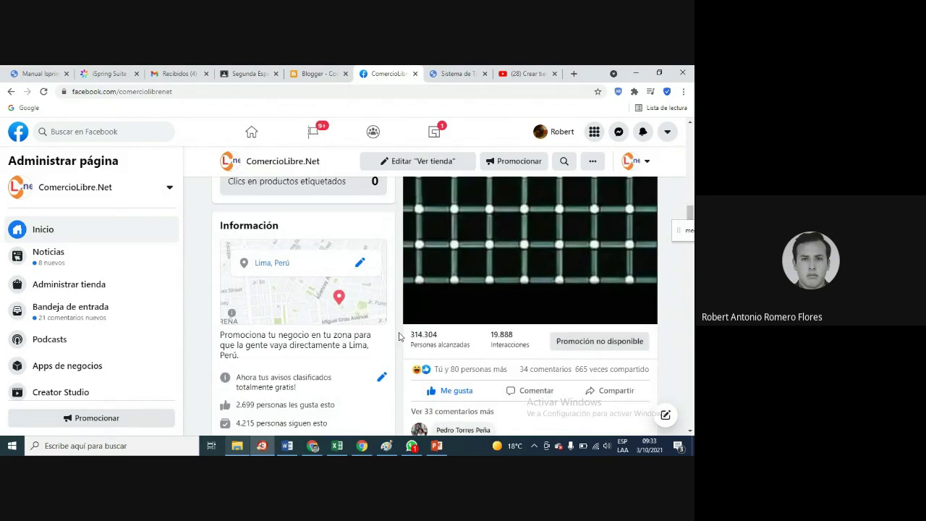
scroll(398, 336, up, 5)
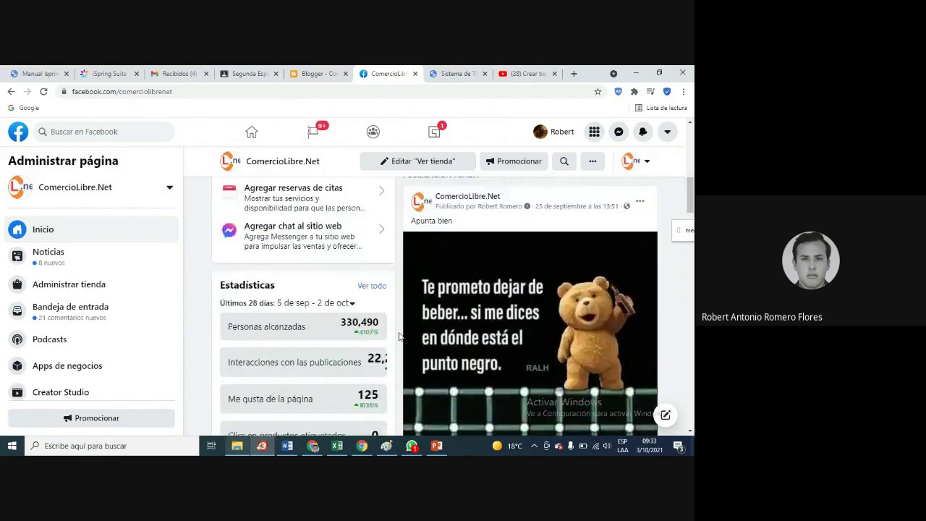
scroll(399, 336, down, 4)
scroll(399, 336, down, 2)
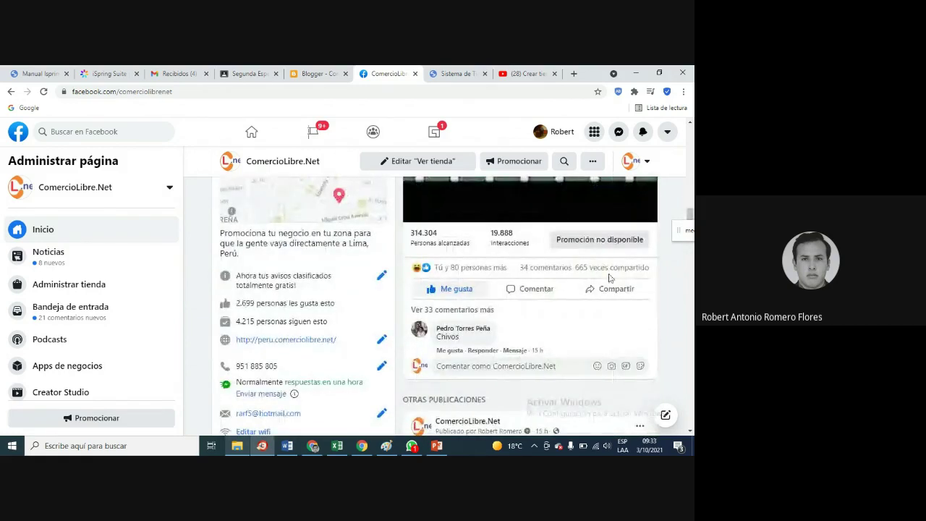
mouse_move(600, 273)
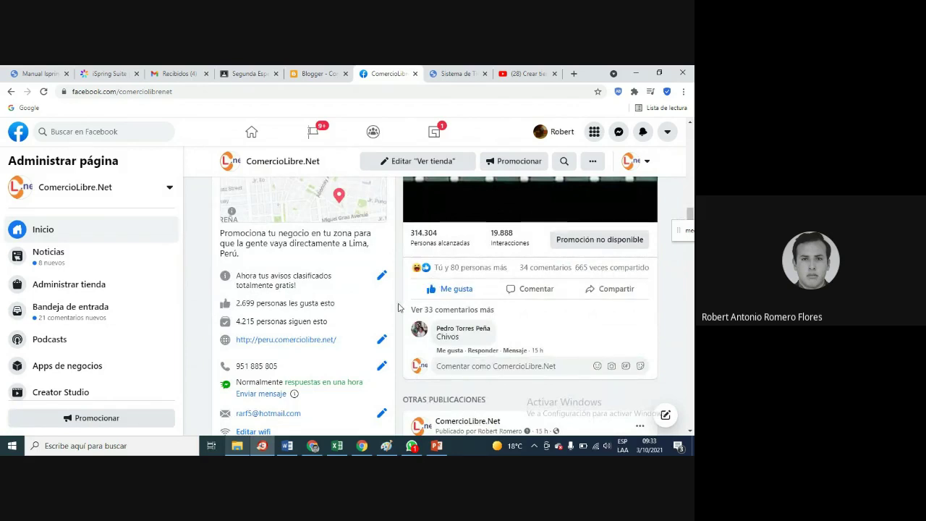
scroll(399, 307, up, 3)
scroll(399, 308, down, 2)
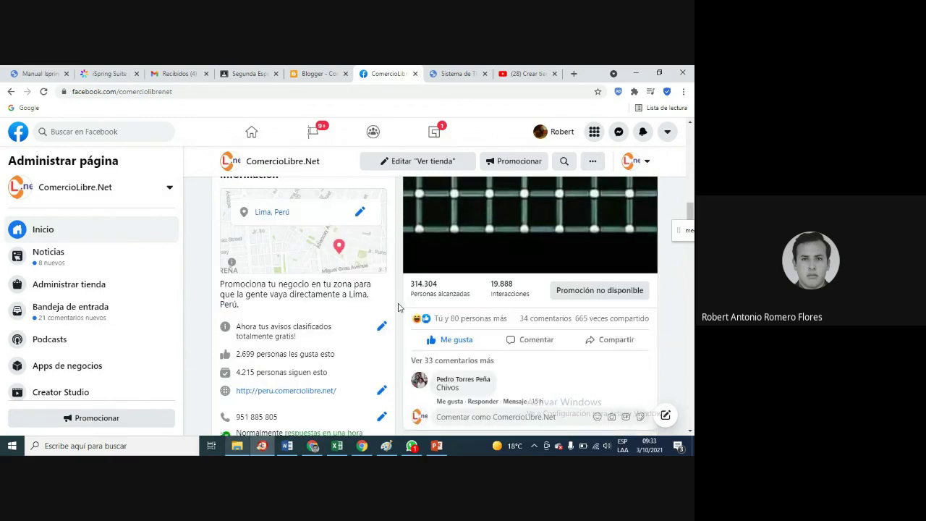
scroll(399, 307, up, 3)
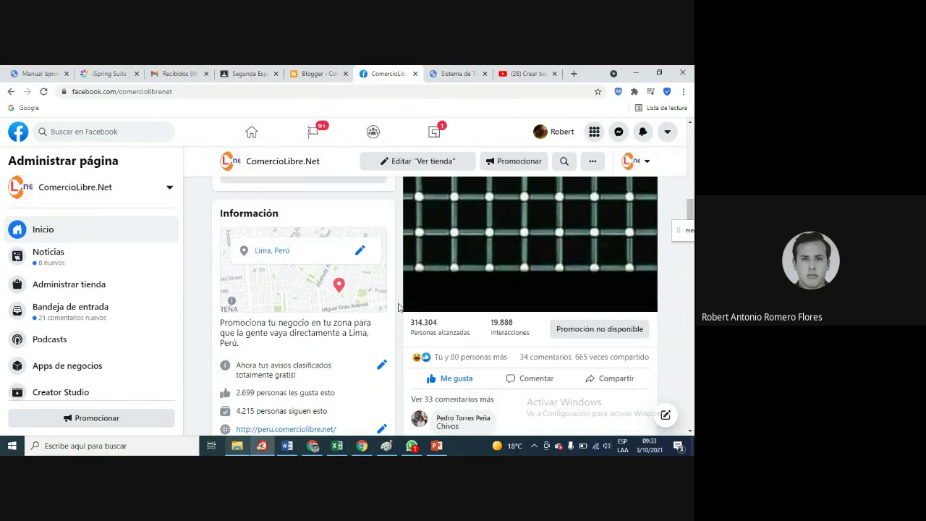
scroll(399, 308, down, 2)
scroll(398, 308, up, 3)
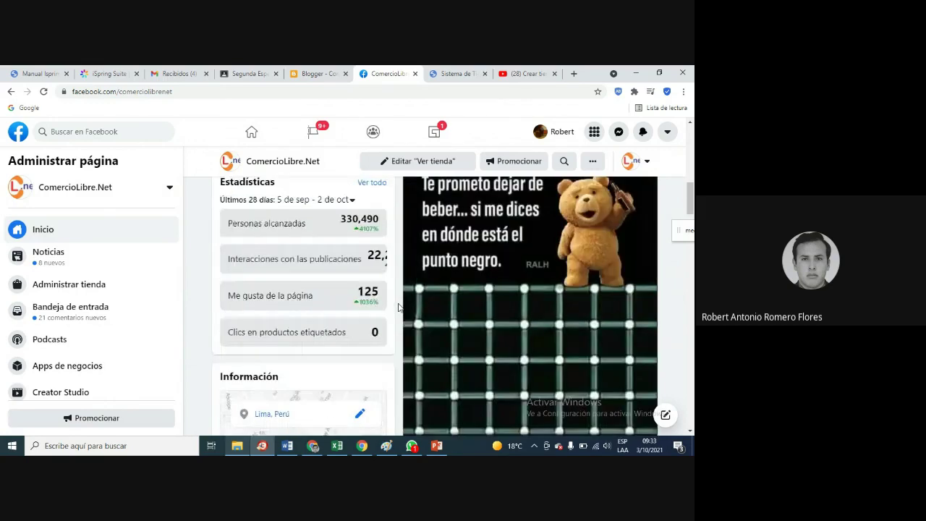
scroll(398, 308, up, 1)
scroll(398, 308, down, 1)
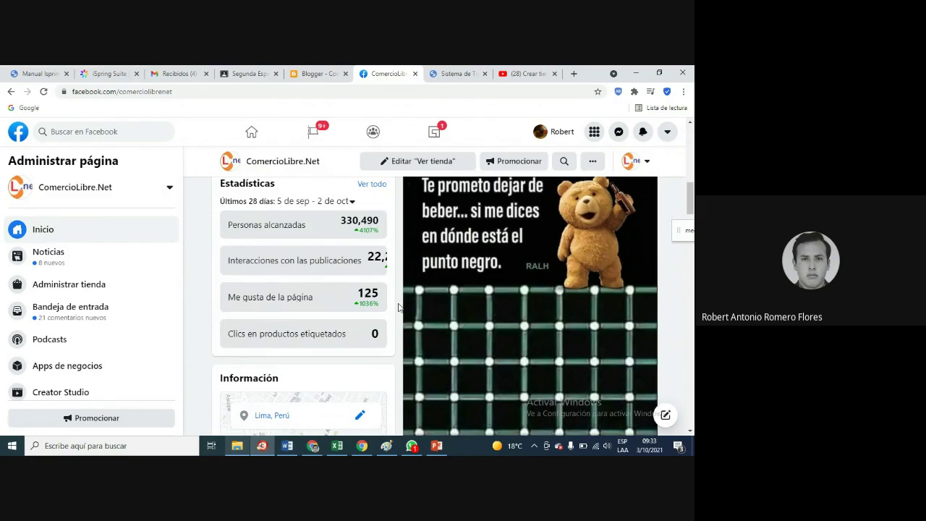
scroll(398, 308, down, 5)
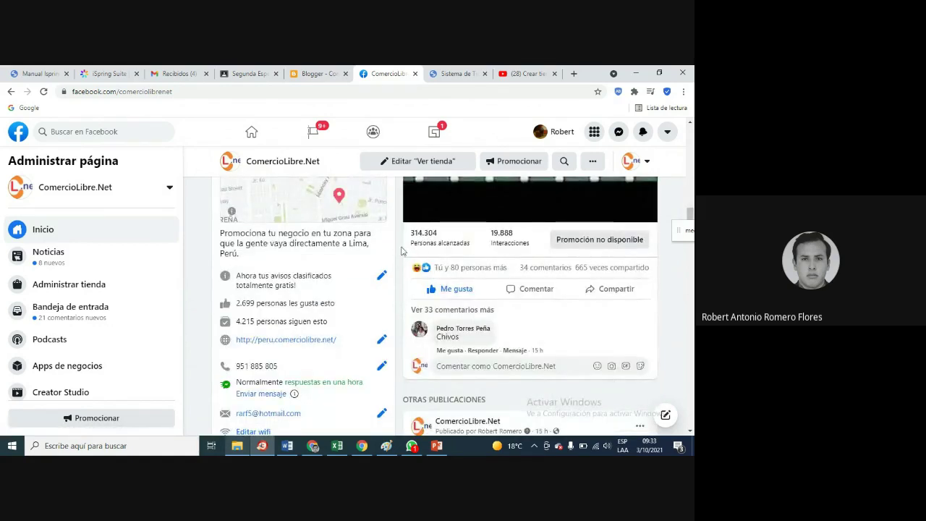
scroll(402, 257, down, 2)
scroll(398, 268, down, 2)
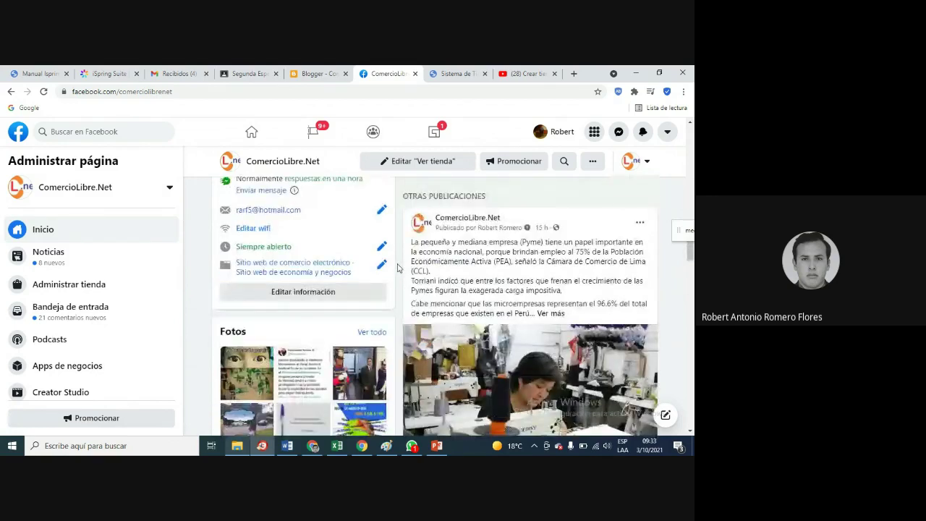
scroll(397, 267, down, 2)
scroll(397, 267, up, 2)
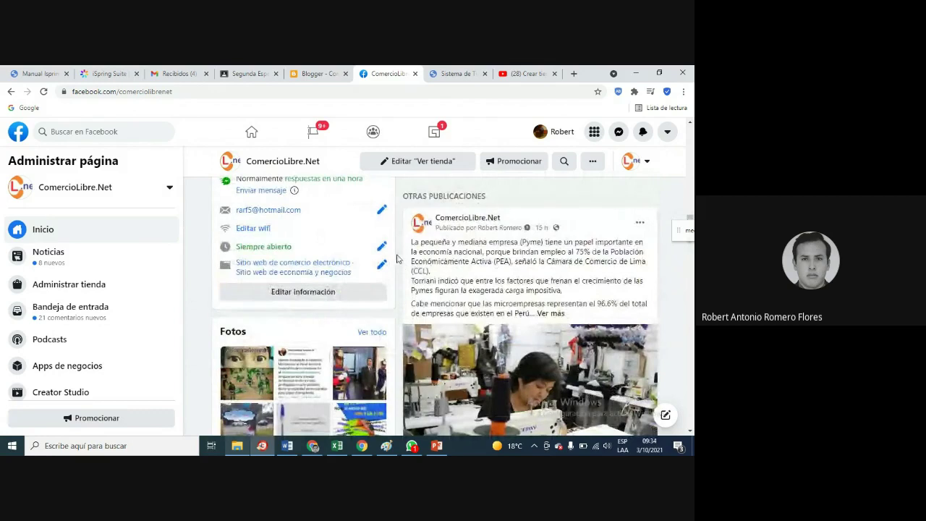
scroll(397, 257, down, 2)
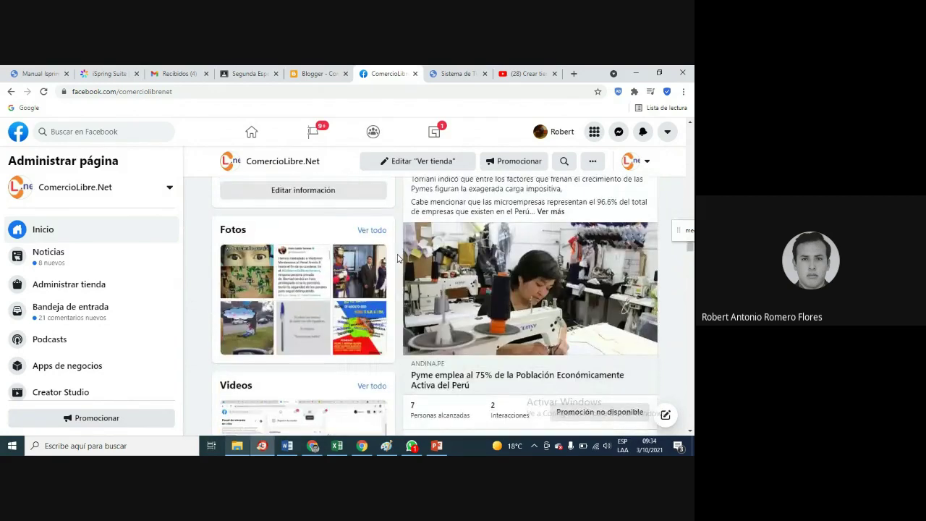
scroll(397, 257, down, 3)
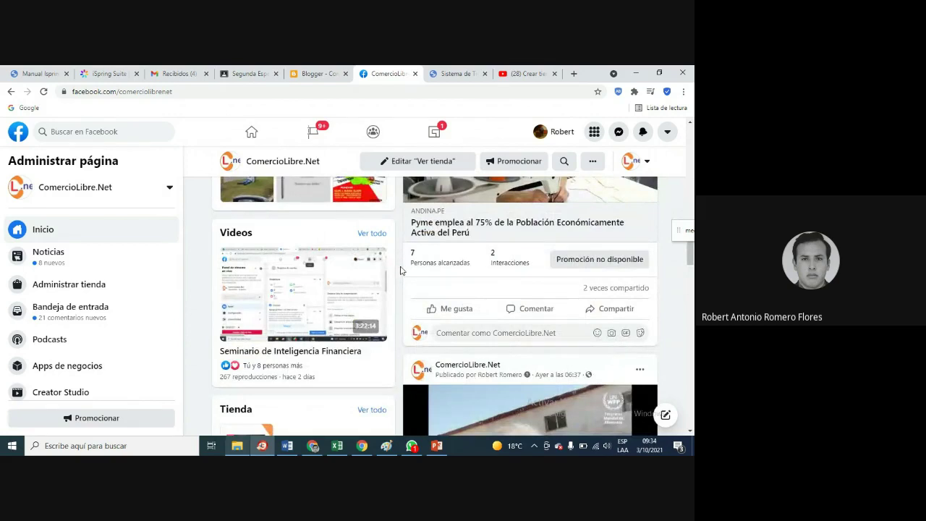
scroll(401, 270, down, 5)
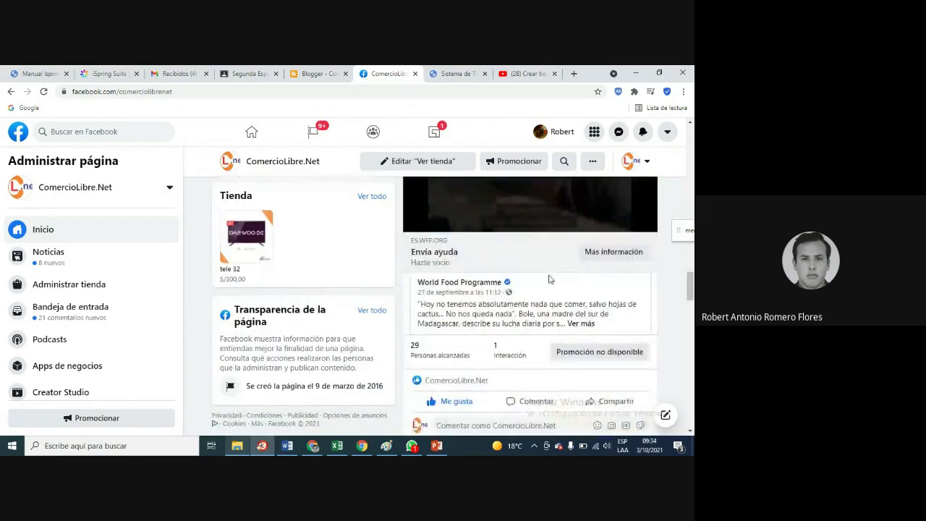
scroll(473, 268, up, 2)
scroll(473, 268, down, 4)
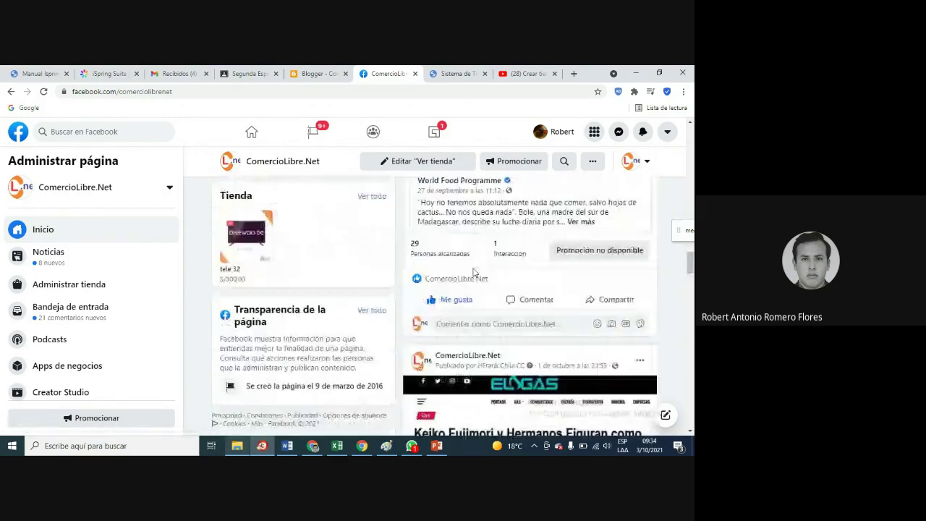
scroll(436, 260, down, 3)
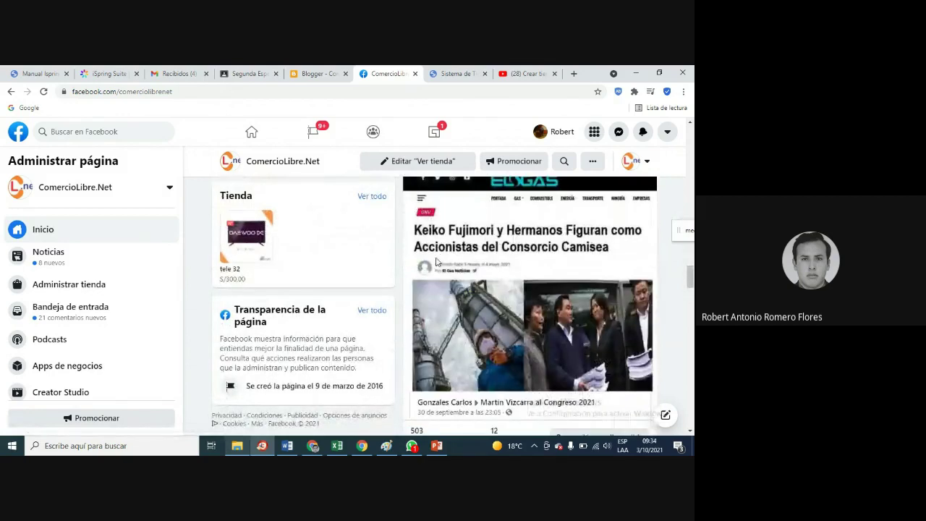
scroll(397, 248, up, 1)
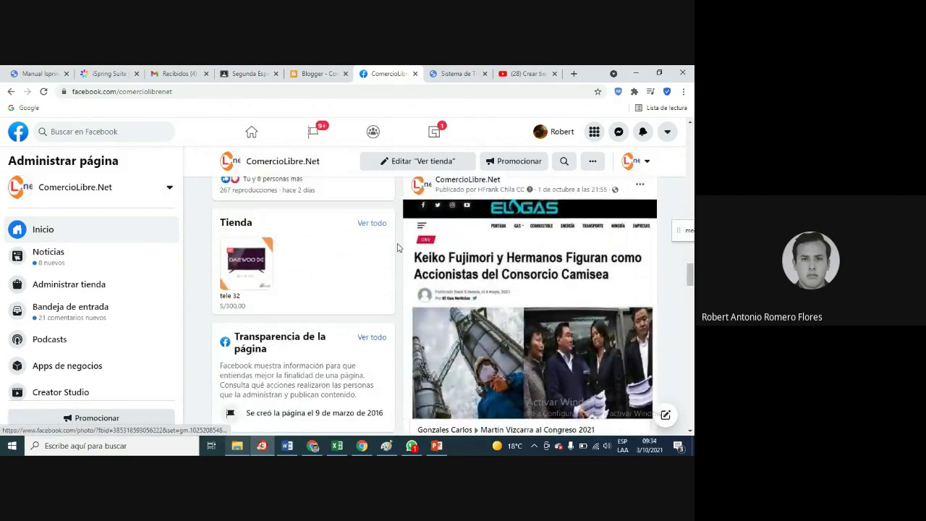
scroll(397, 248, up, 1)
scroll(397, 248, down, 5)
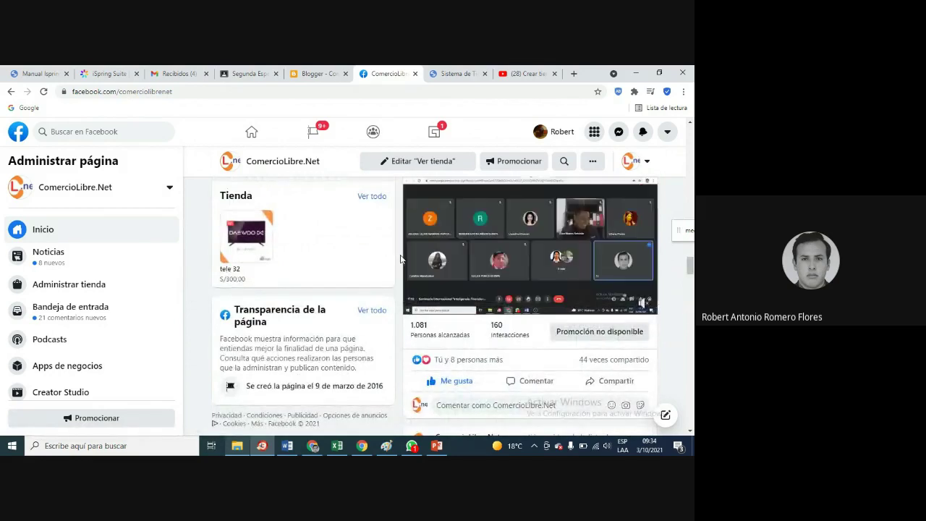
scroll(401, 259, up, 3)
scroll(400, 260, down, 1)
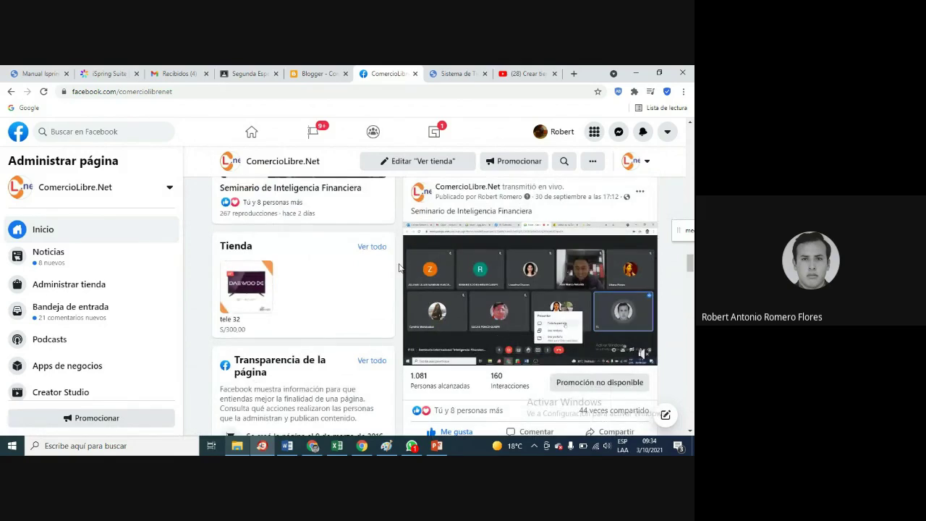
scroll(399, 268, down, 5)
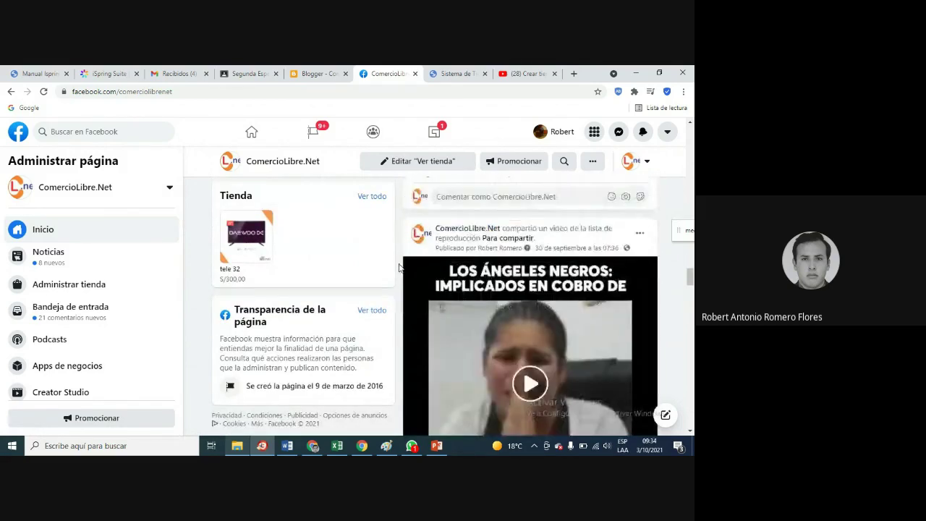
scroll(399, 267, down, 3)
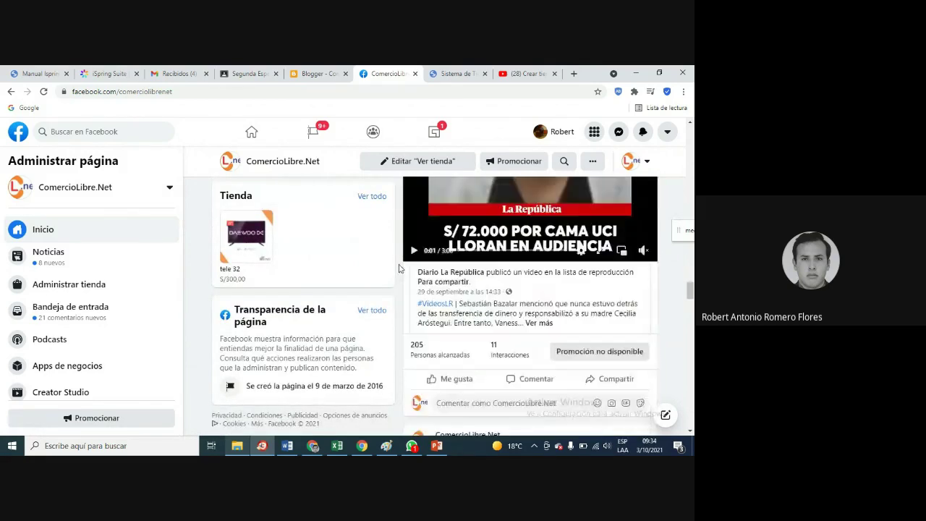
scroll(399, 269, down, 2)
scroll(399, 269, down, 1)
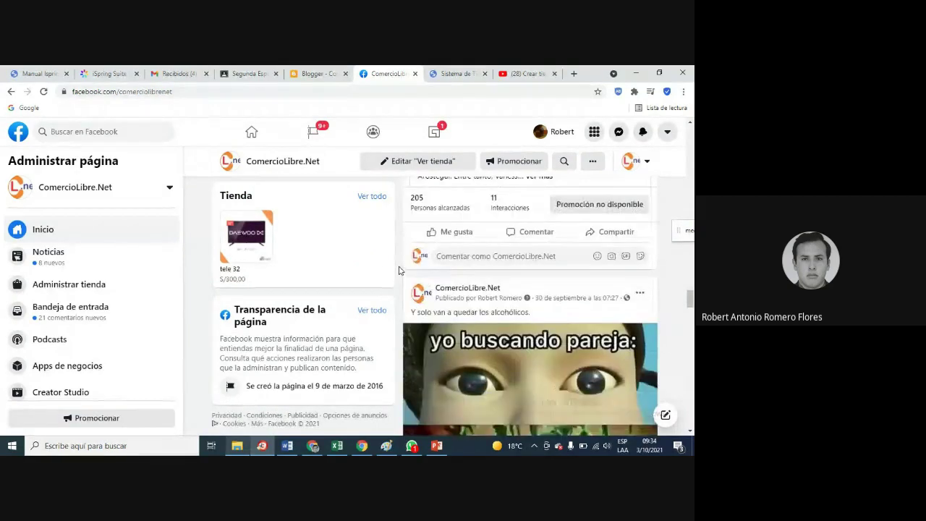
scroll(399, 269, down, 4)
scroll(399, 270, up, 3)
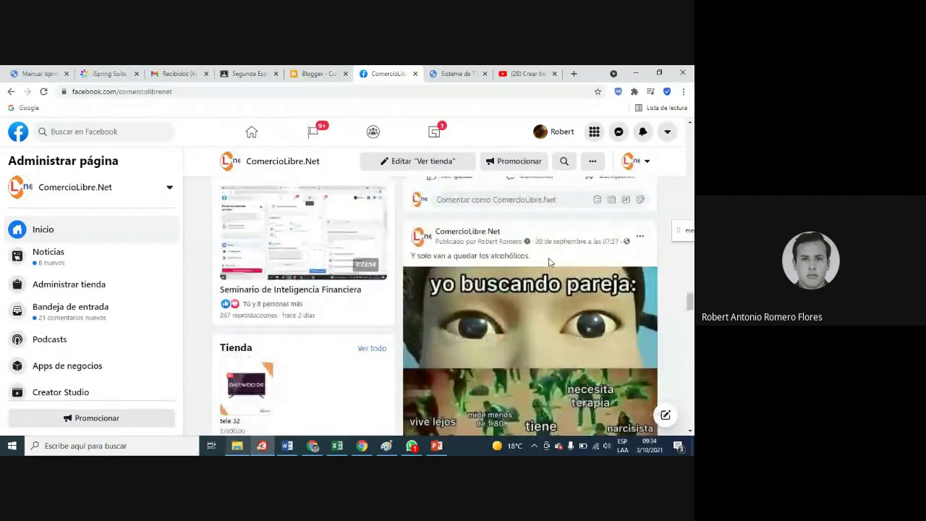
scroll(436, 264, down, 2)
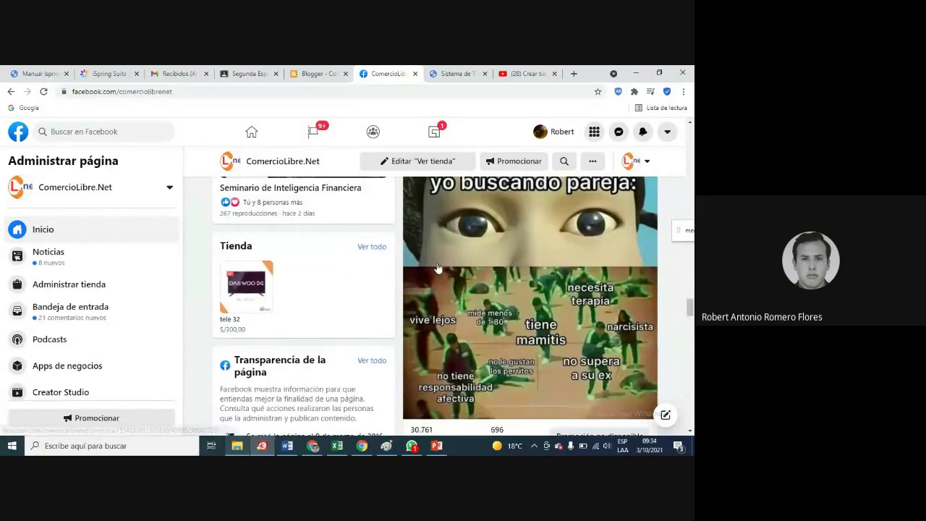
scroll(436, 268, down, 2)
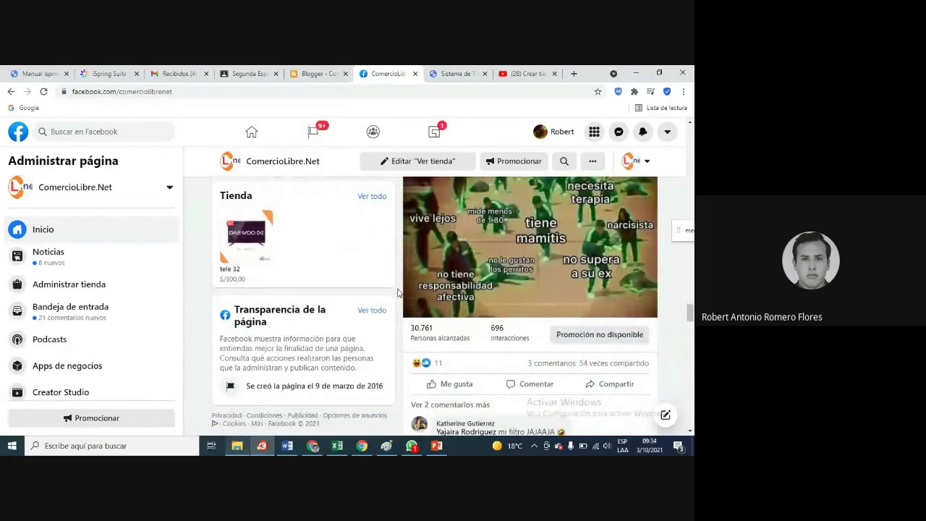
scroll(398, 292, down, 5)
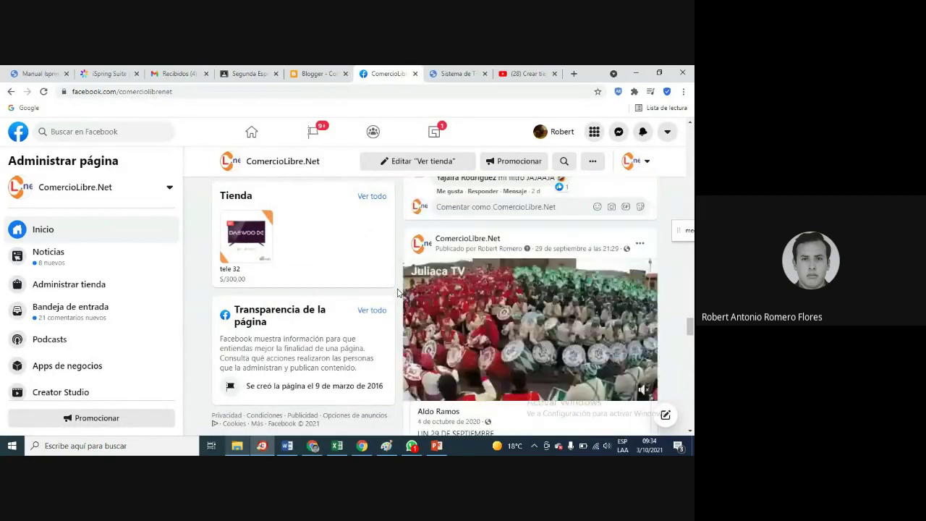
scroll(398, 292, up, 1)
scroll(397, 293, up, 4)
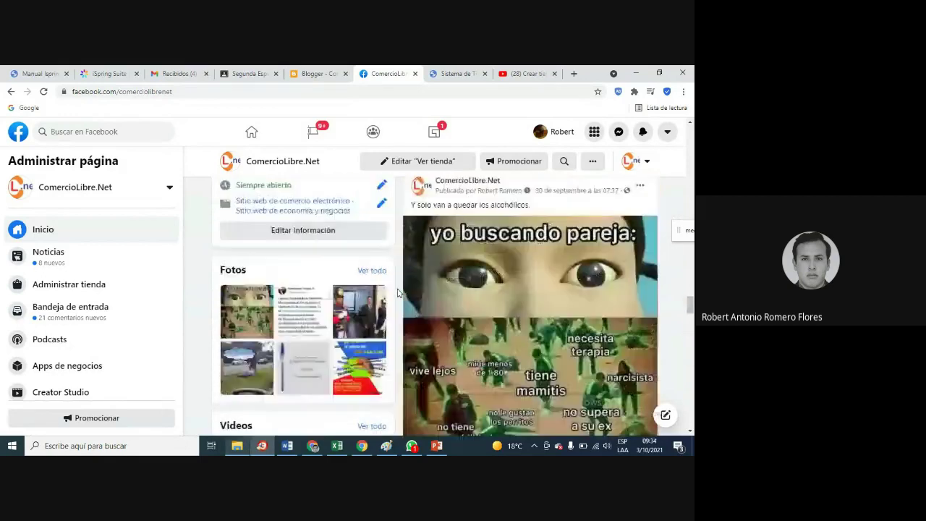
scroll(397, 292, up, 2)
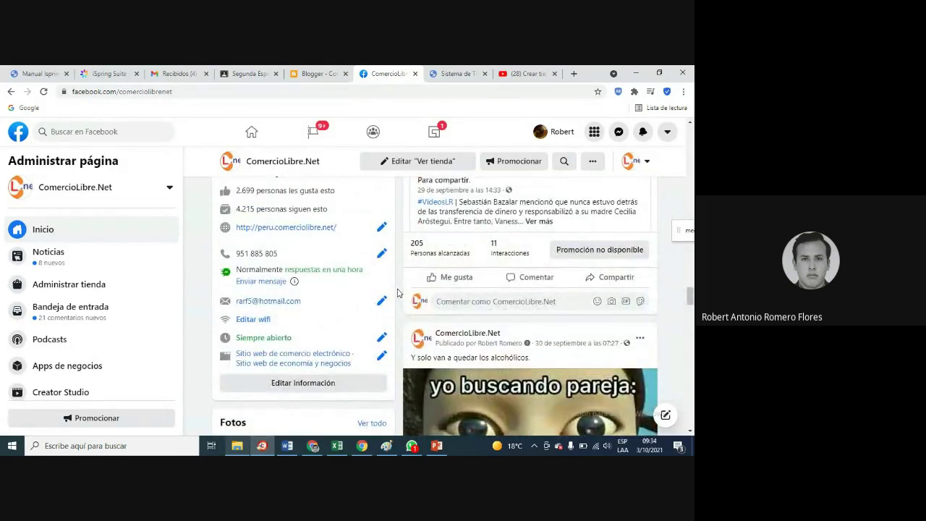
scroll(397, 292, up, 12)
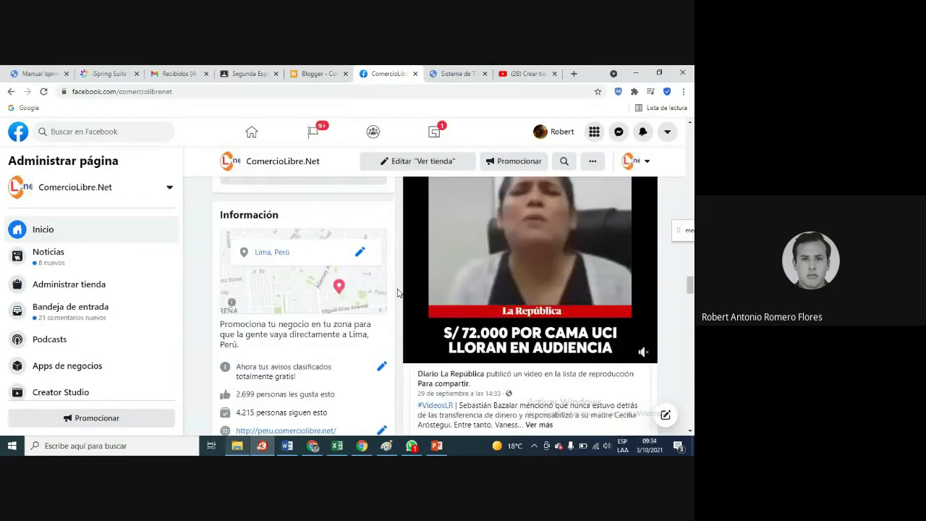
scroll(397, 293, up, 10)
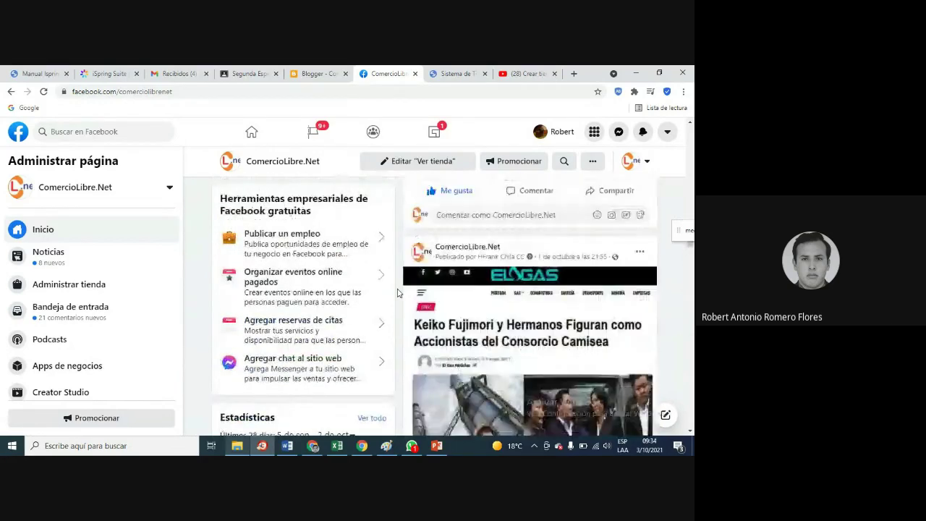
scroll(397, 292, down, 5)
scroll(398, 292, up, 8)
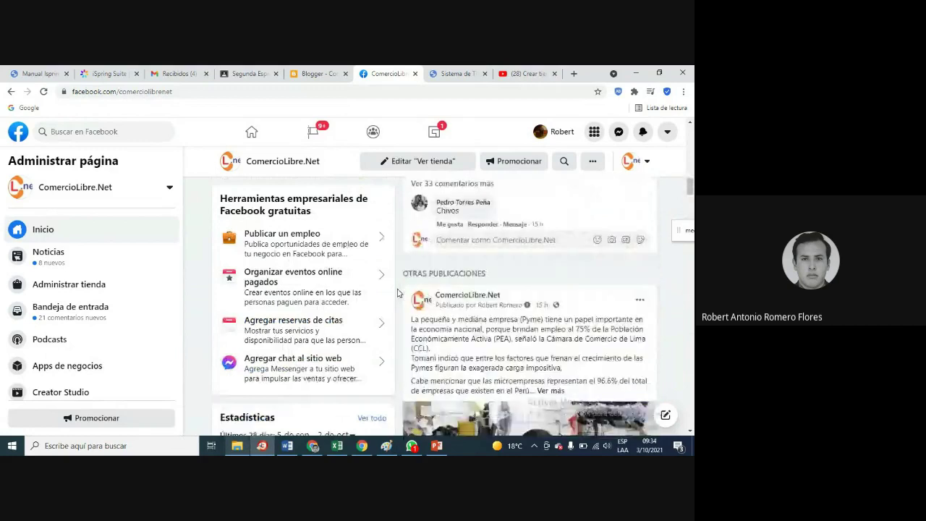
scroll(397, 292, up, 12)
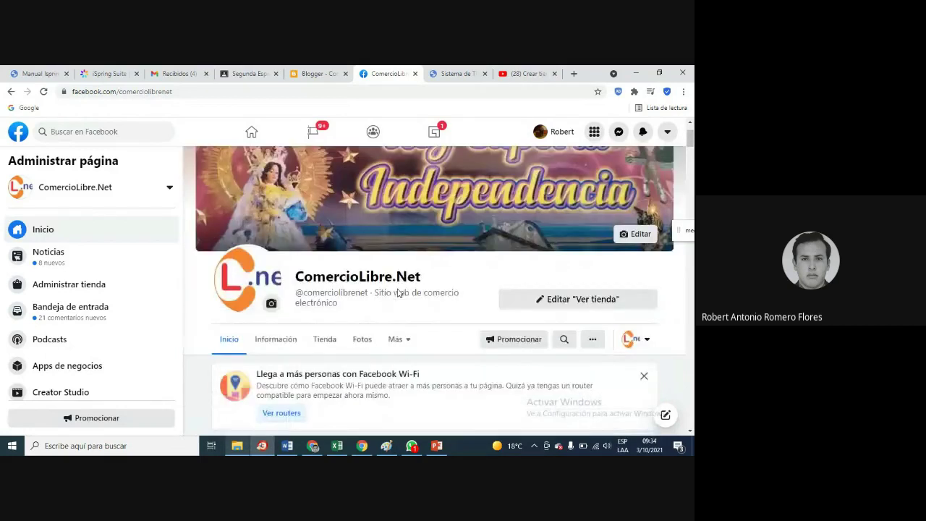
- Flip to Blogger, back to scroll the ComercioLibre.Net Facebook page, then return to Blogger's Comentarios page
scroll(397, 292, down, 4)
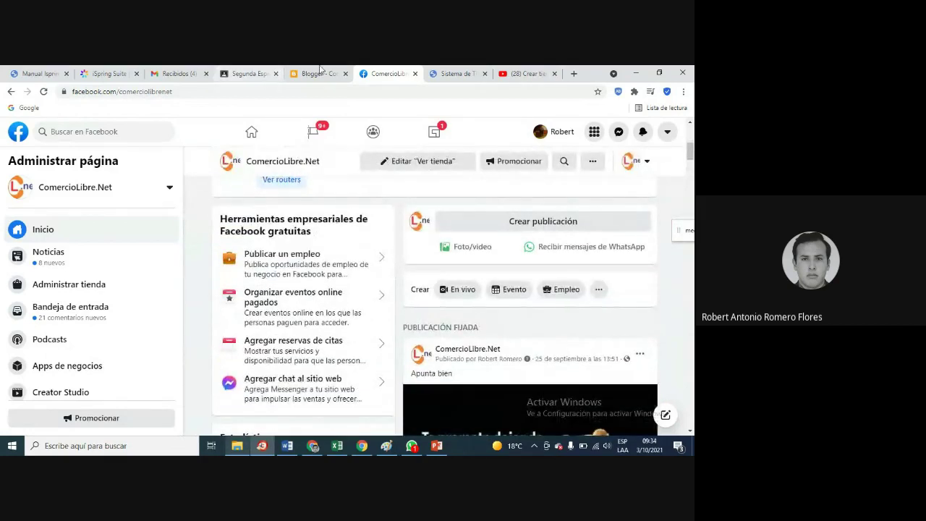
click(331, 72)
click(391, 74)
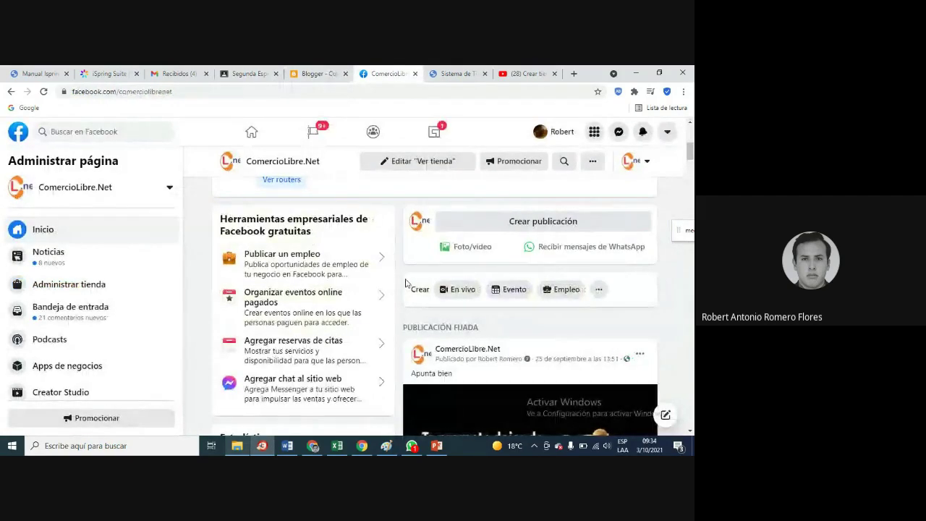
scroll(402, 275, up, 3)
scroll(395, 273, up, 3)
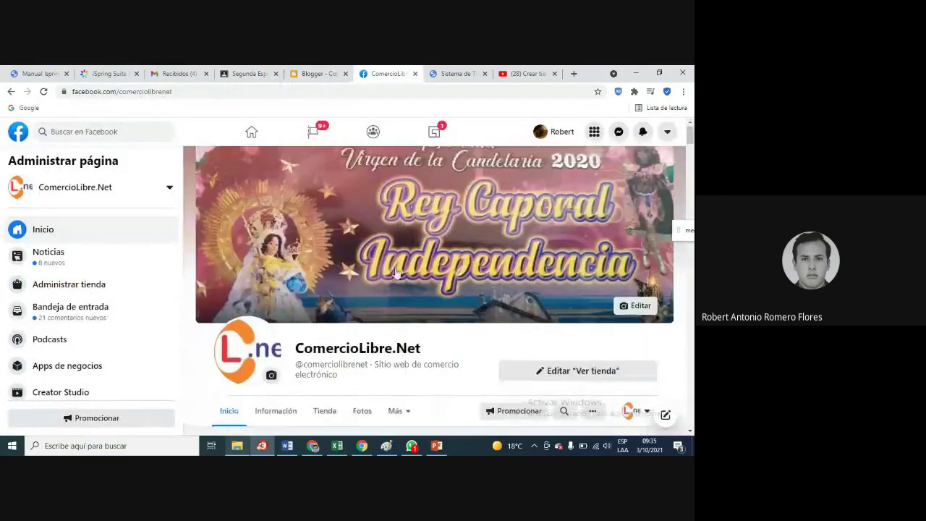
scroll(396, 274, down, 5)
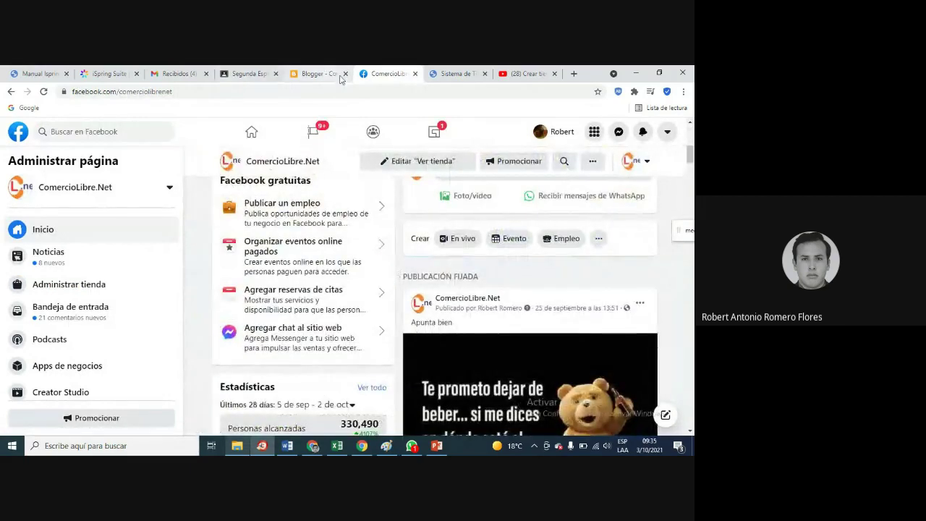
scroll(400, 210, up, 2)
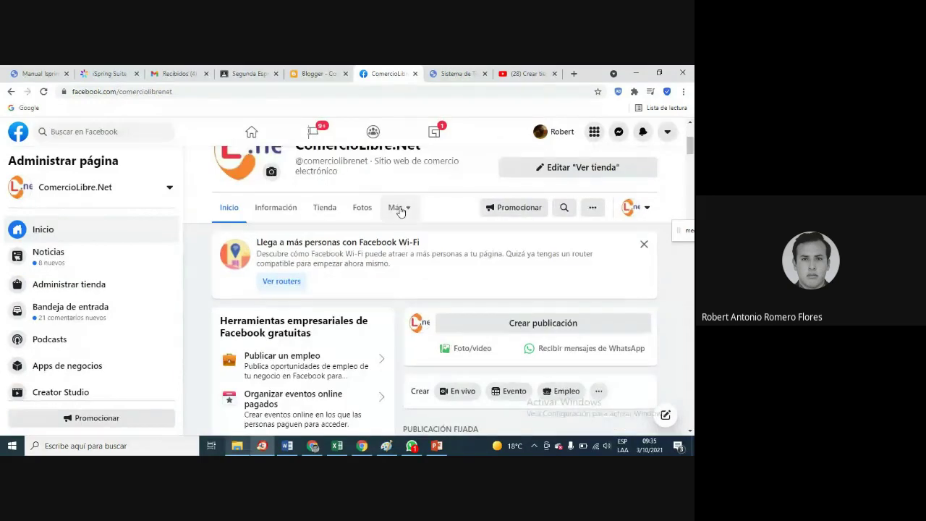
click(321, 73)
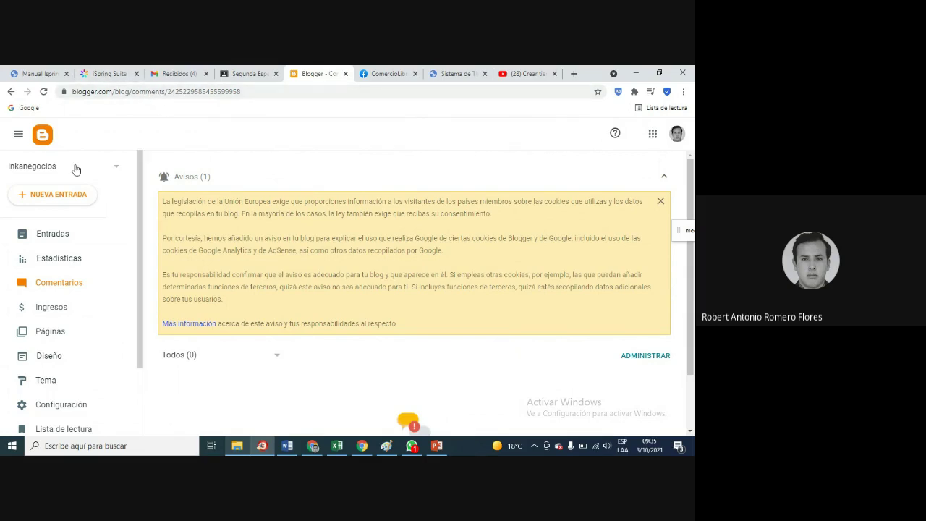
- Minimize Chrome and the Meet window, then select the stadium background picture on t1.pptx slide 2
click(109, 71)
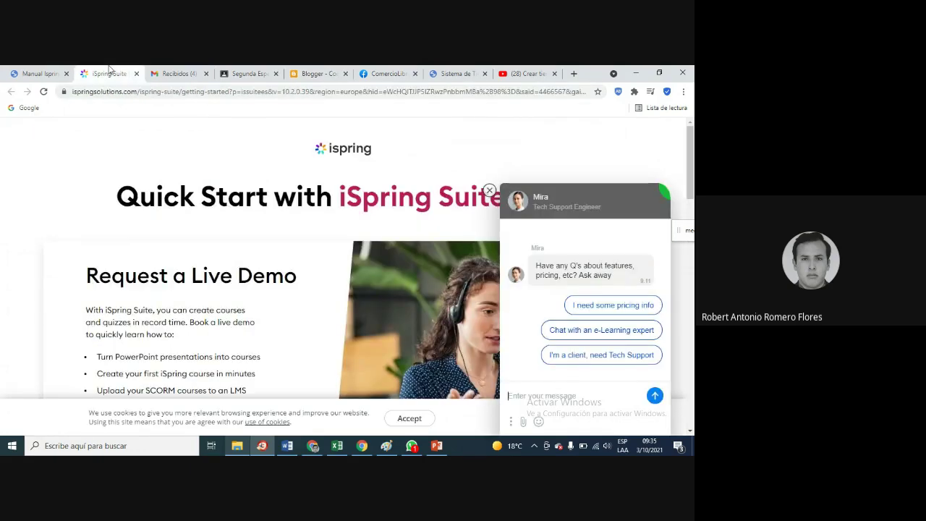
click(637, 72)
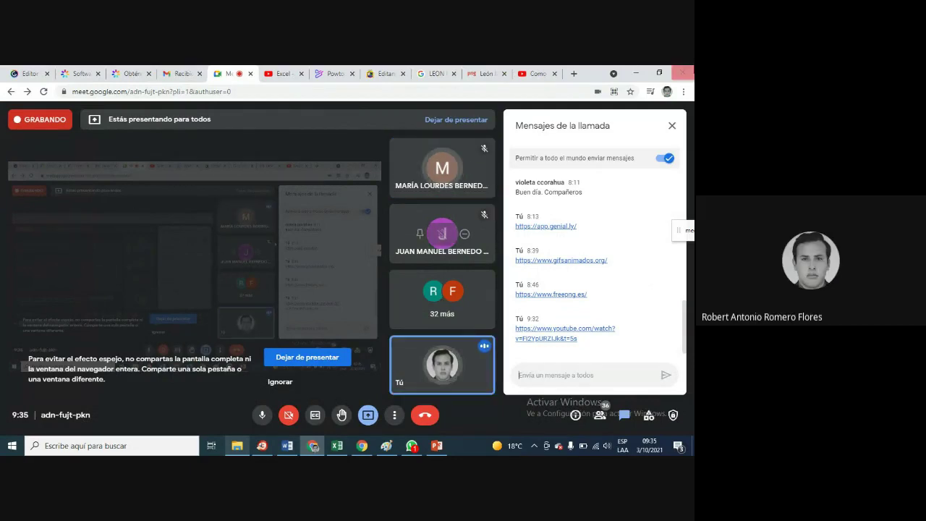
click(635, 73)
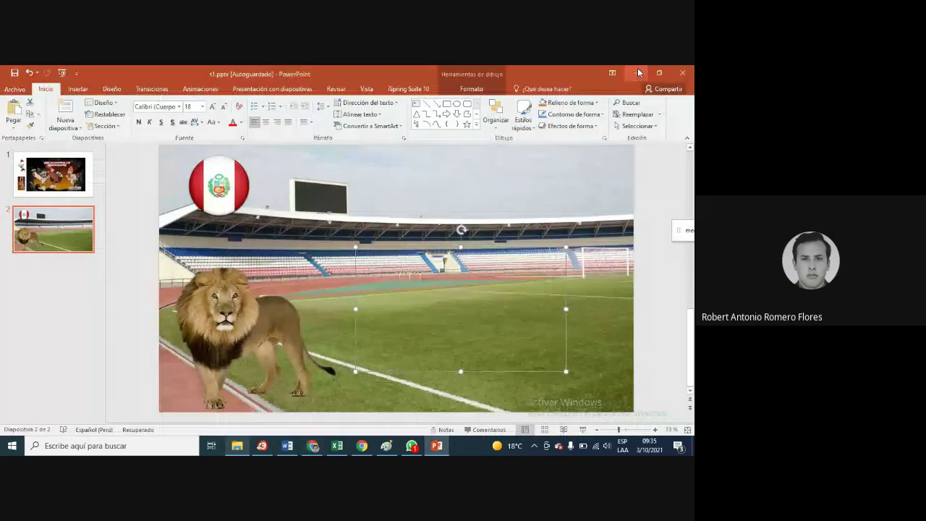
click(560, 210)
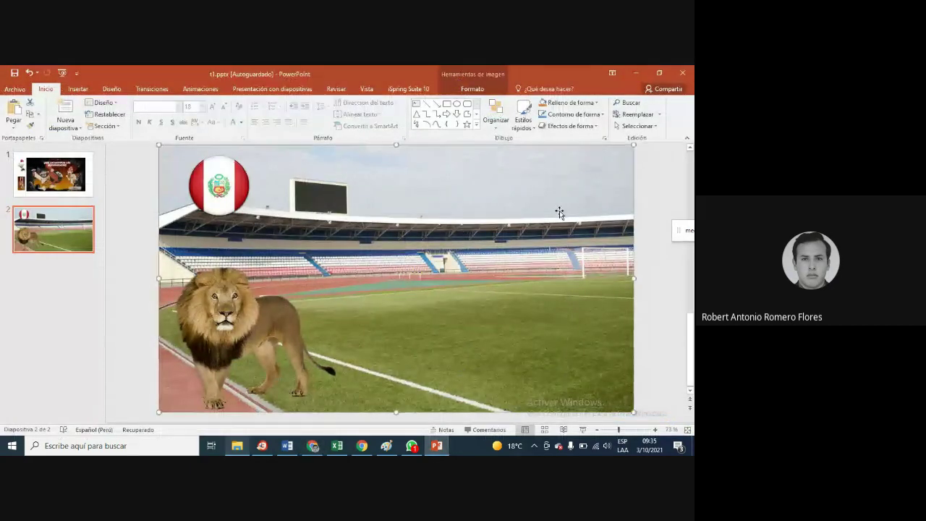
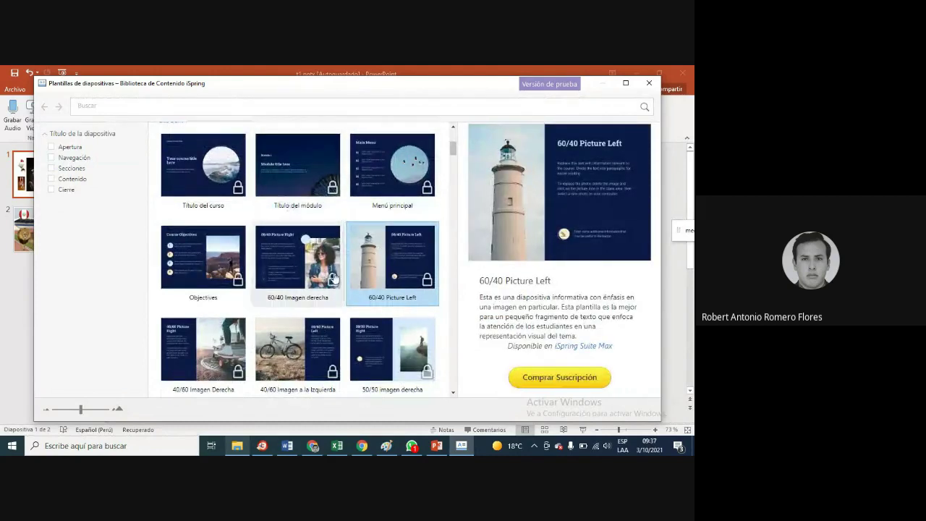
- Insert the Urbano 50/50 Imagen Izquierda template from the iSpring library as slide 2
scroll(328, 292, down, 1)
scroll(328, 291, down, 2)
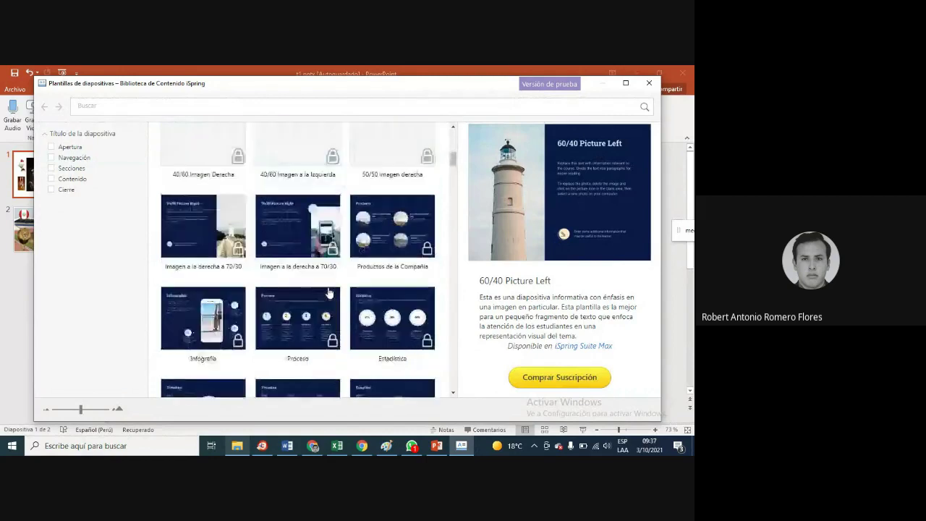
scroll(328, 291, up, 10)
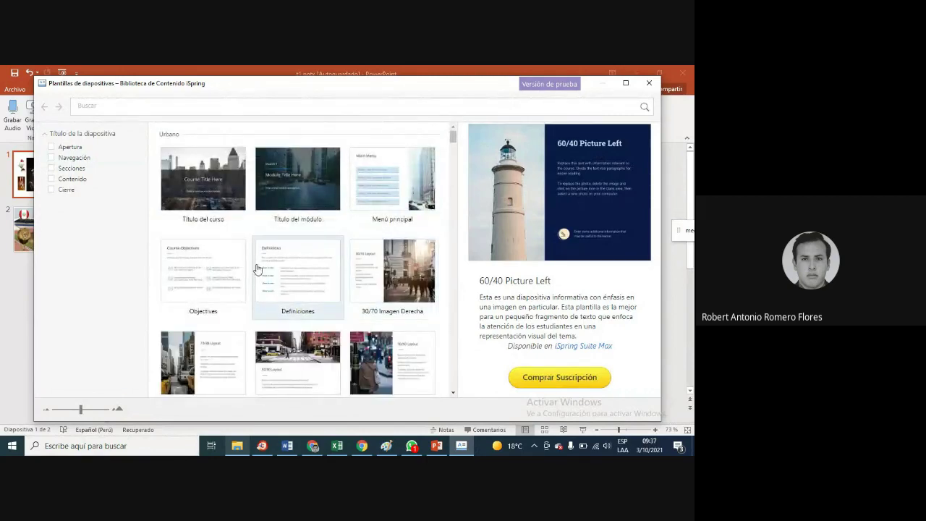
scroll(257, 269, down, 5)
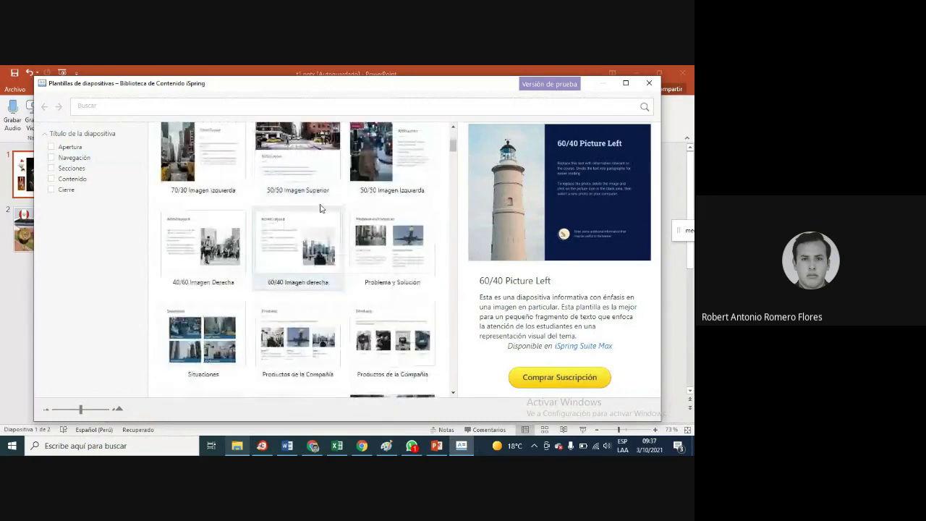
click(402, 157)
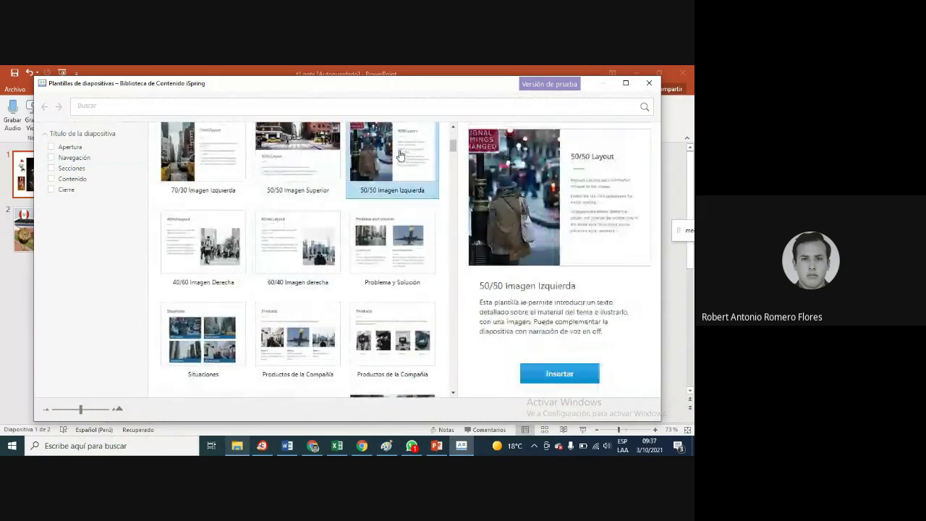
click(566, 371)
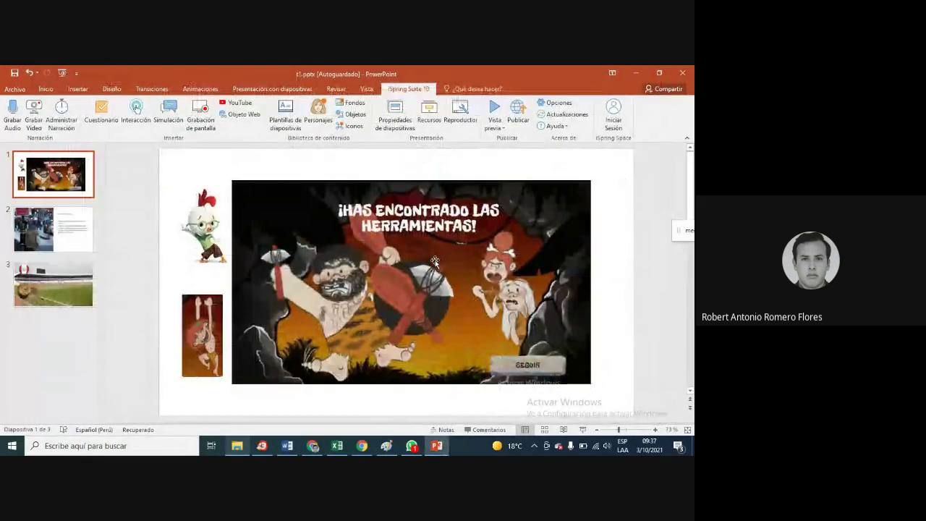
- Delete the cave-illustration slide, then restore PowerPoint from maximized and drag the window lower
right_click(68, 179)
click(112, 253)
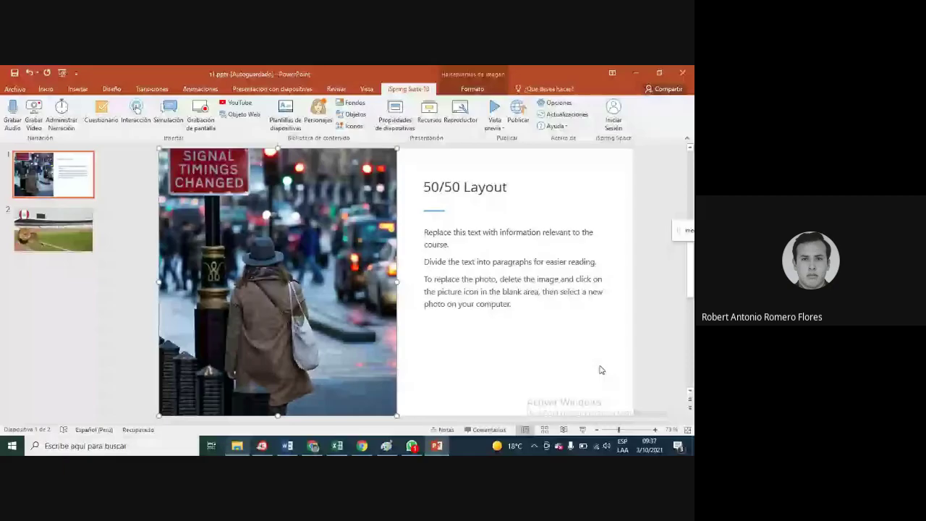
click(601, 370)
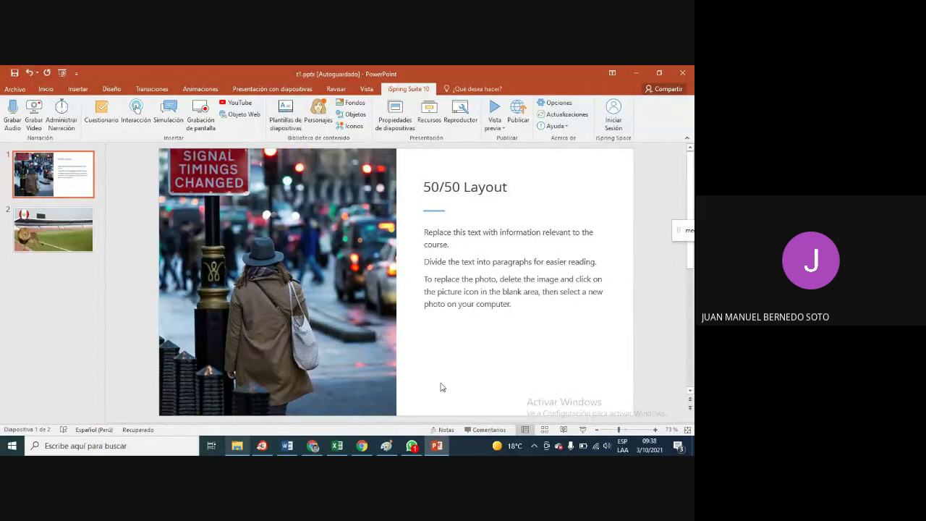
click(660, 73)
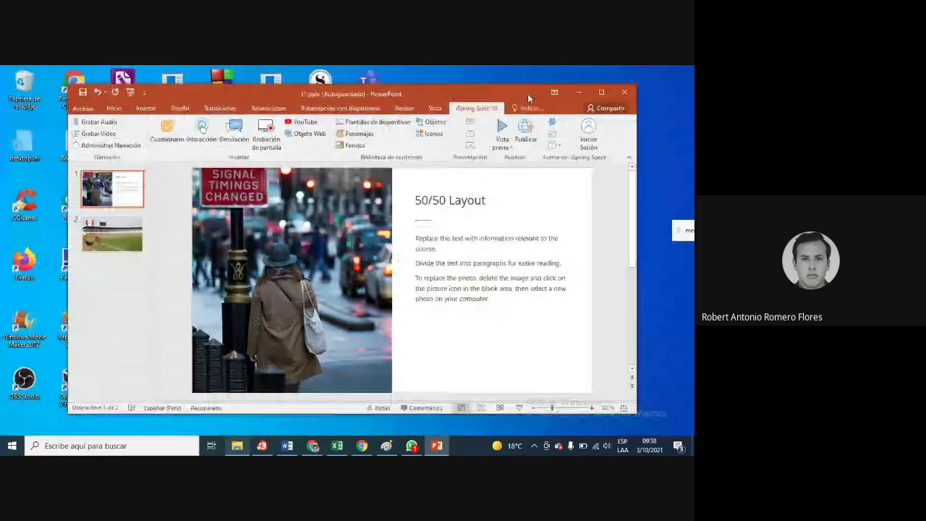
drag(527, 93, 527, 146)
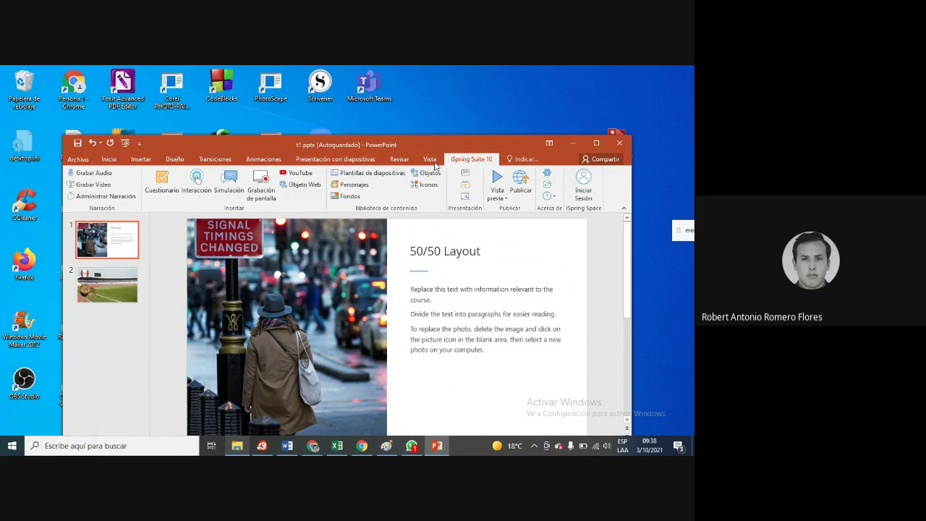
click(368, 175)
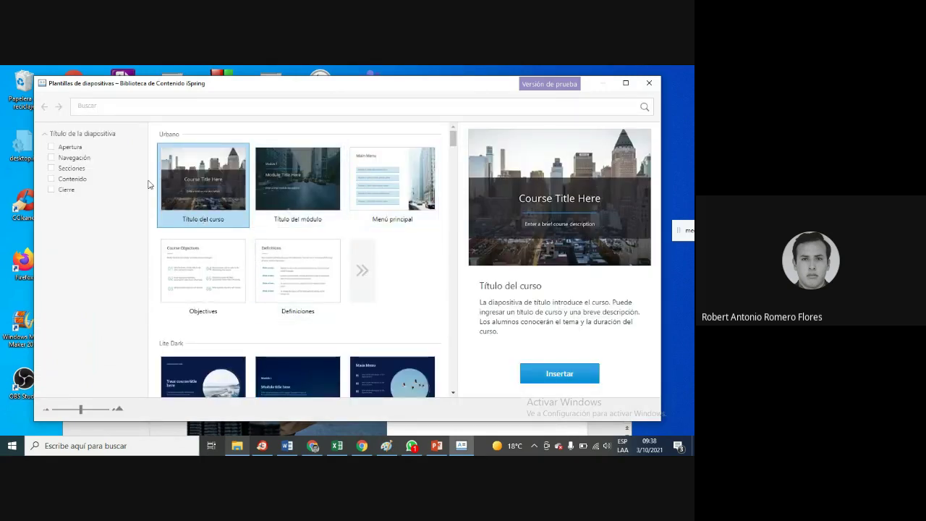
click(75, 169)
click(70, 181)
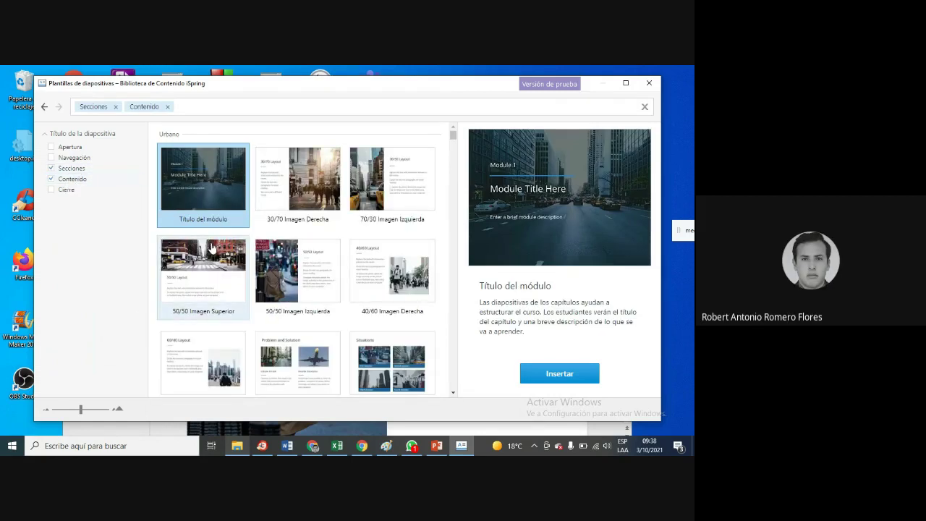
scroll(212, 248, down, 3)
scroll(212, 247, up, 3)
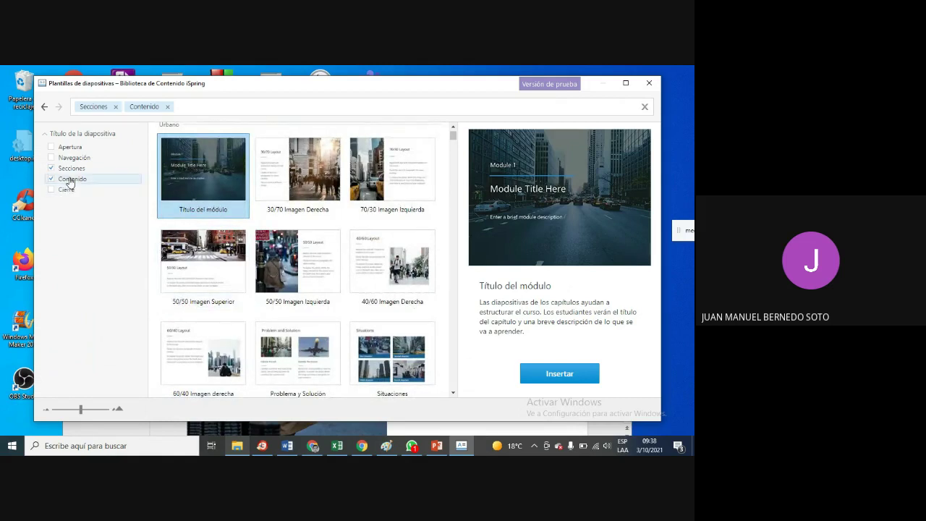
click(51, 168)
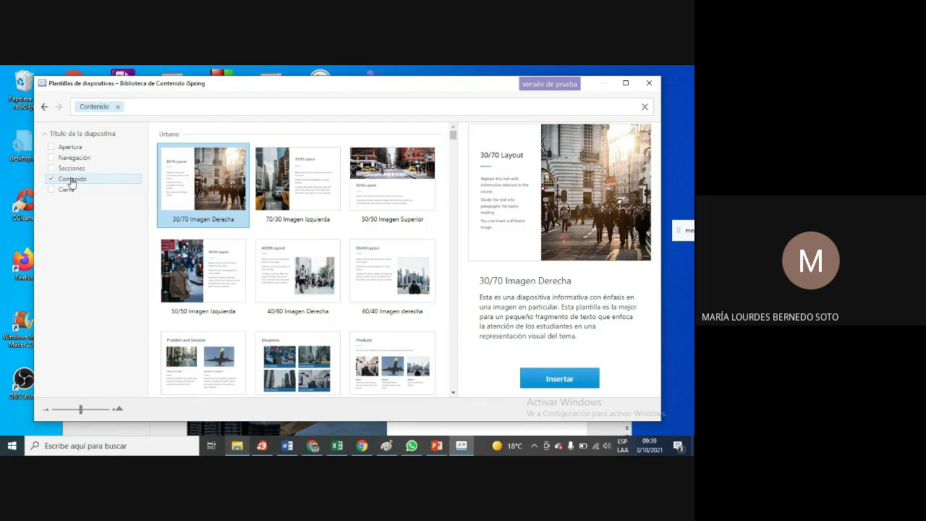
click(650, 83)
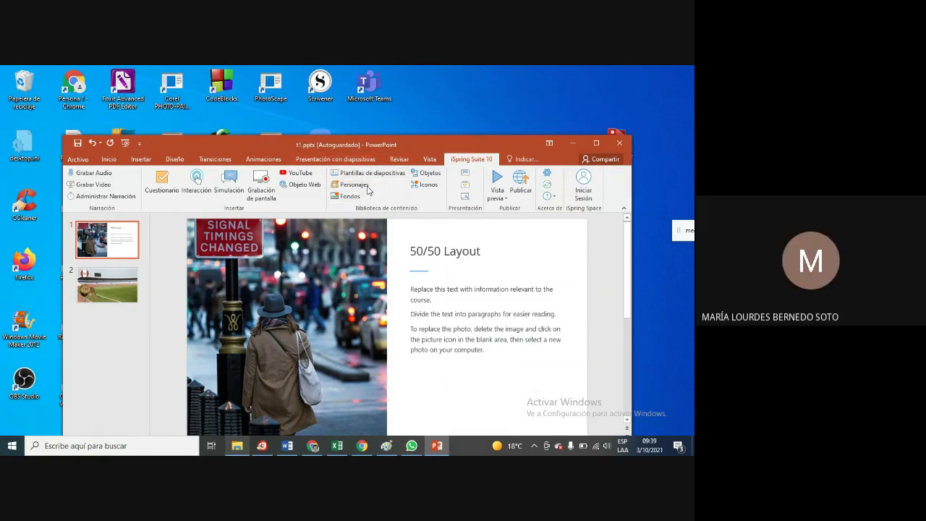
- Raise the PowerPoint window to expose its status bar and browse the iSpring slide template library
drag(411, 142, 400, 92)
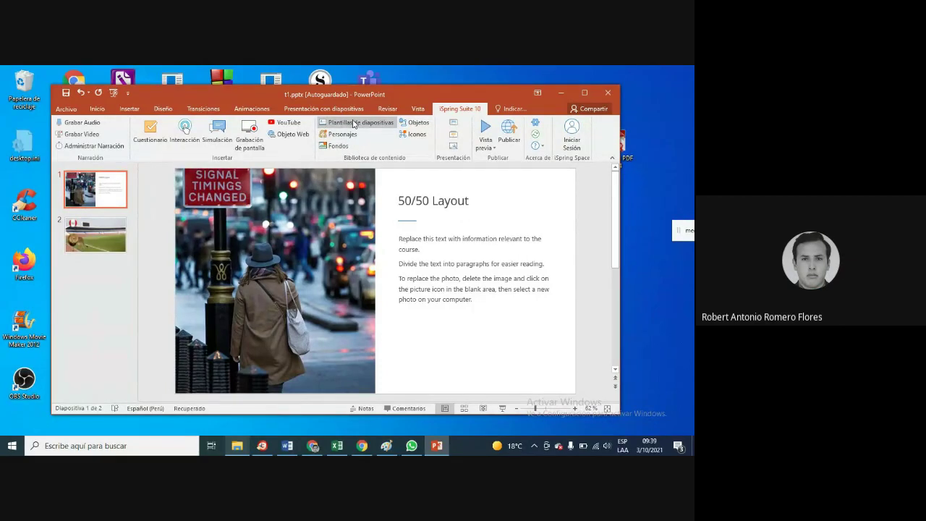
click(354, 124)
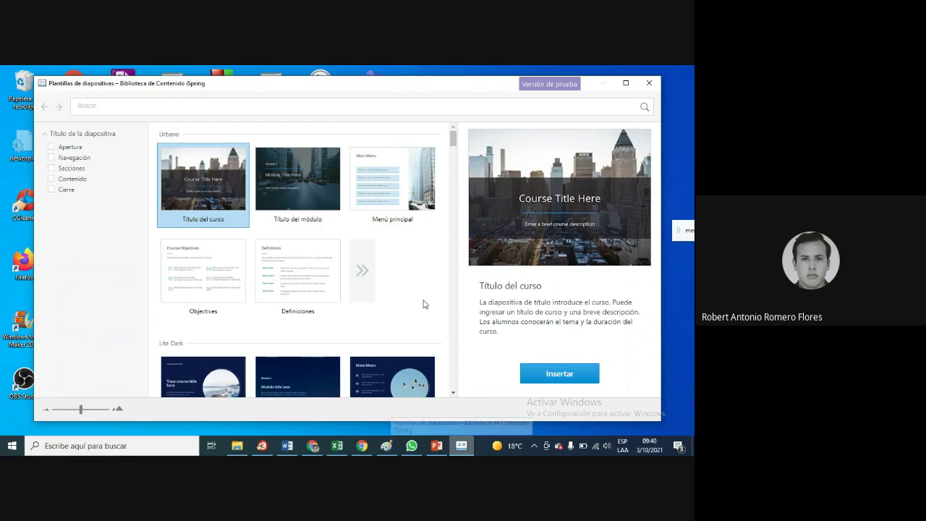
scroll(425, 304, down, 1)
scroll(425, 304, down, 3)
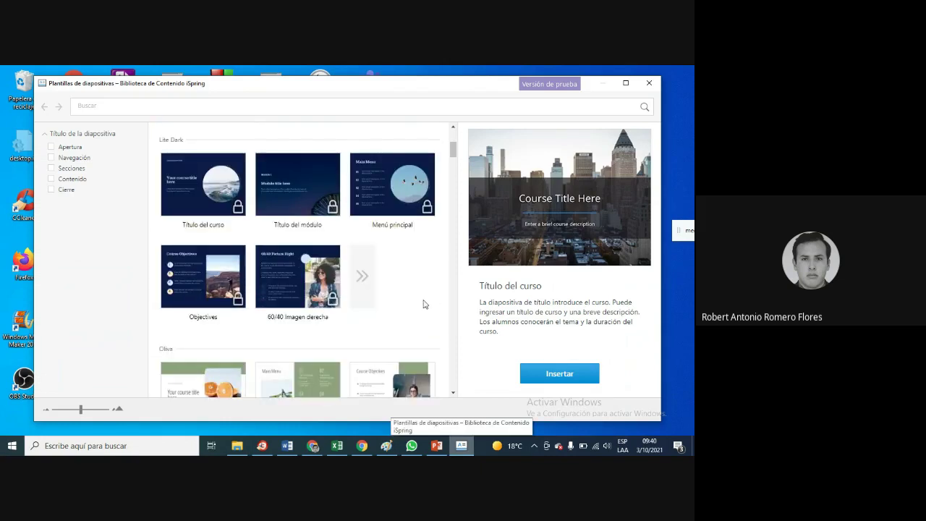
scroll(425, 304, down, 6)
scroll(425, 304, down, 2)
scroll(425, 304, down, 3)
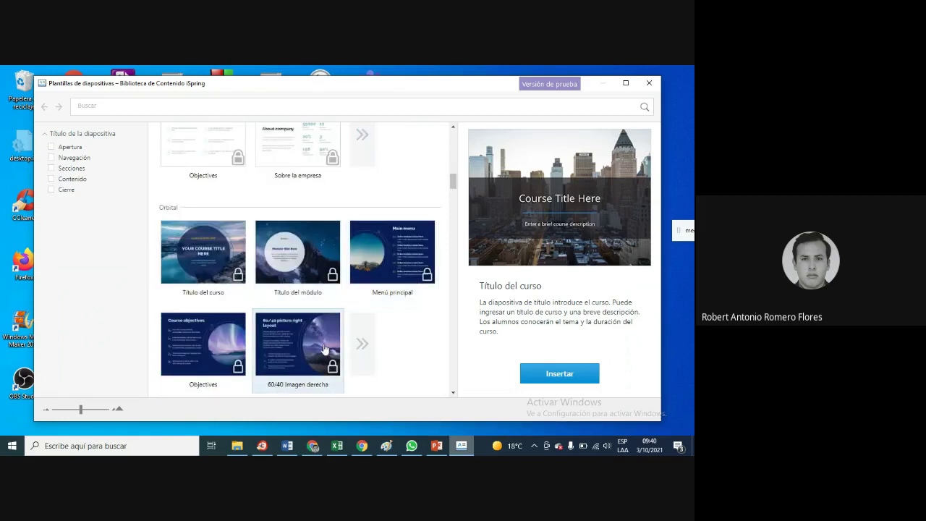
- Try the Navegación, Secciones and Contenido filters, clear them all, and close the library
click(52, 157)
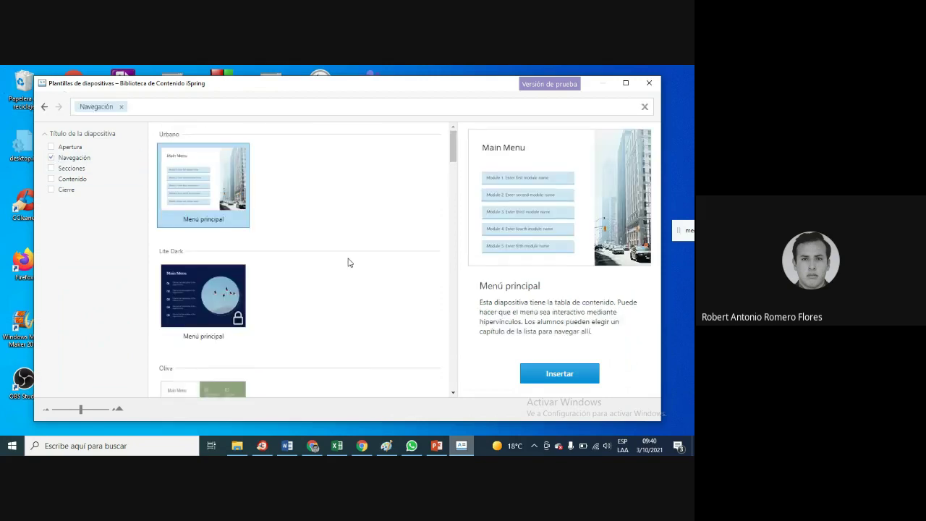
click(51, 168)
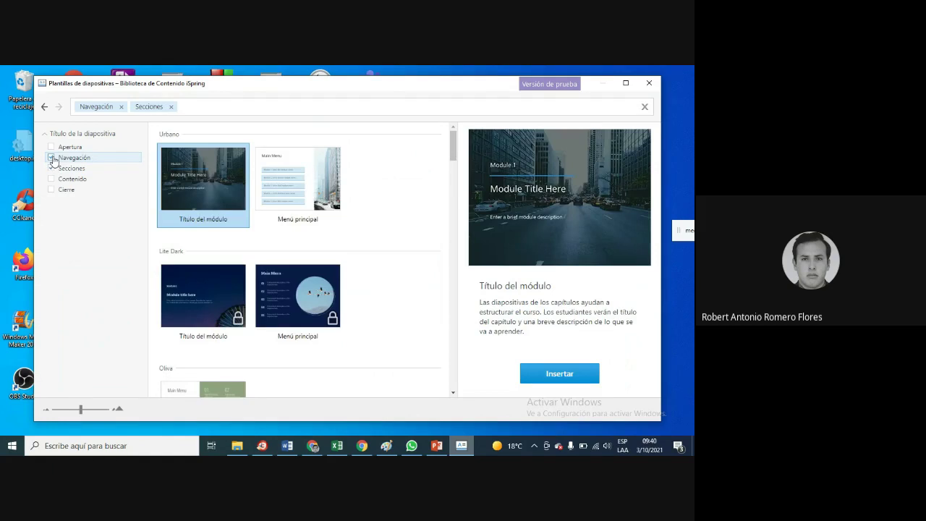
click(52, 158)
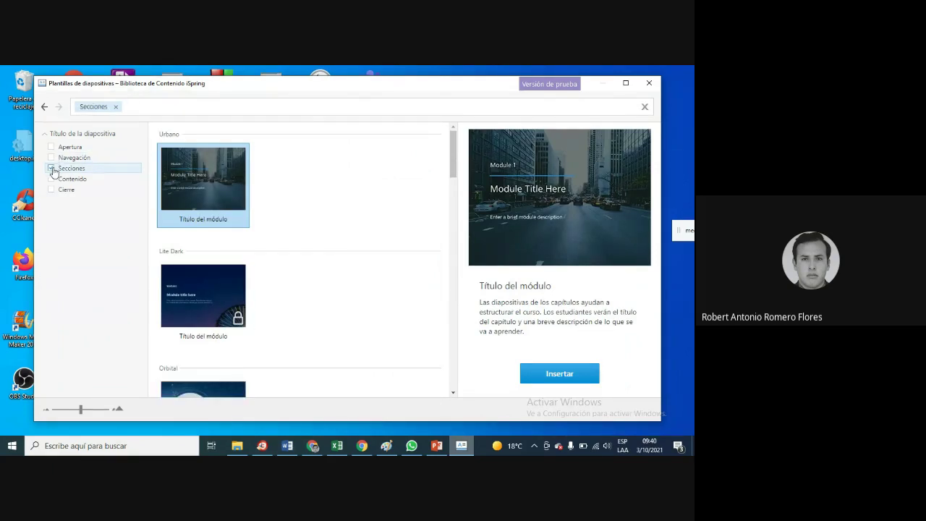
click(50, 178)
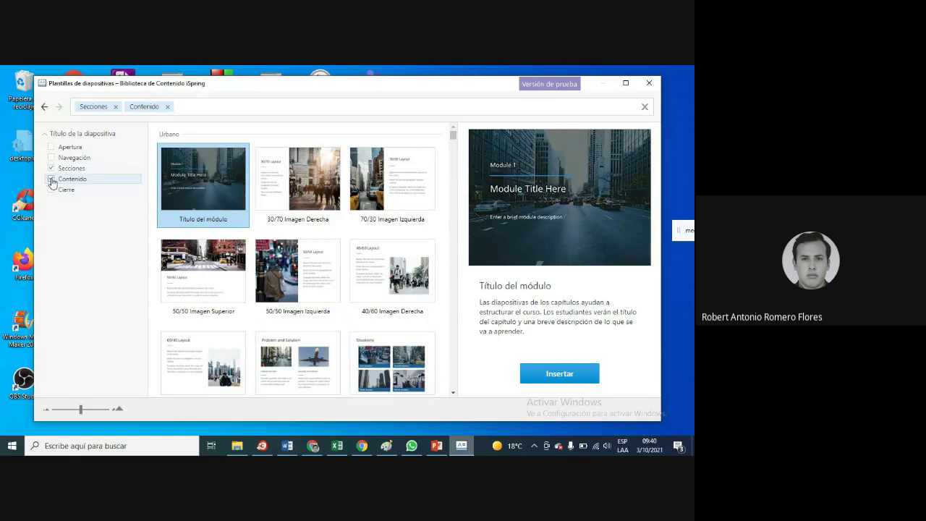
click(50, 179)
click(51, 169)
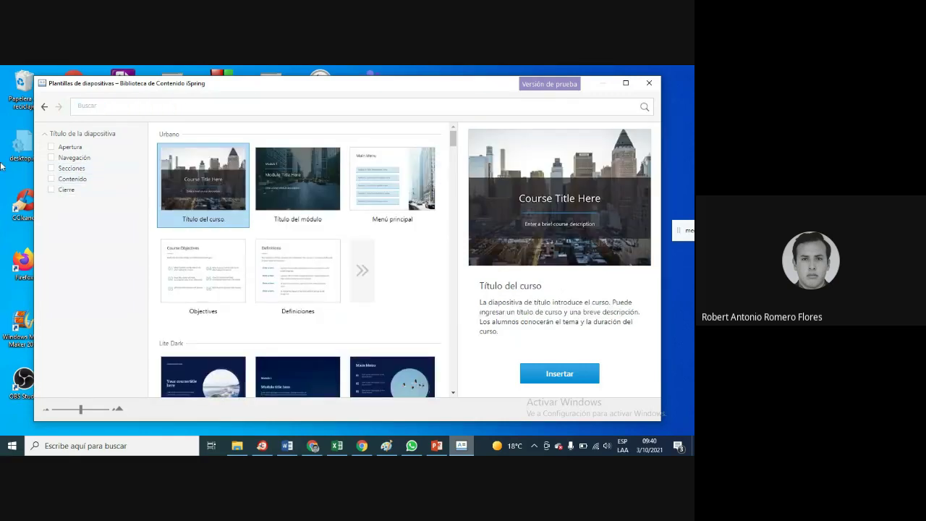
click(649, 83)
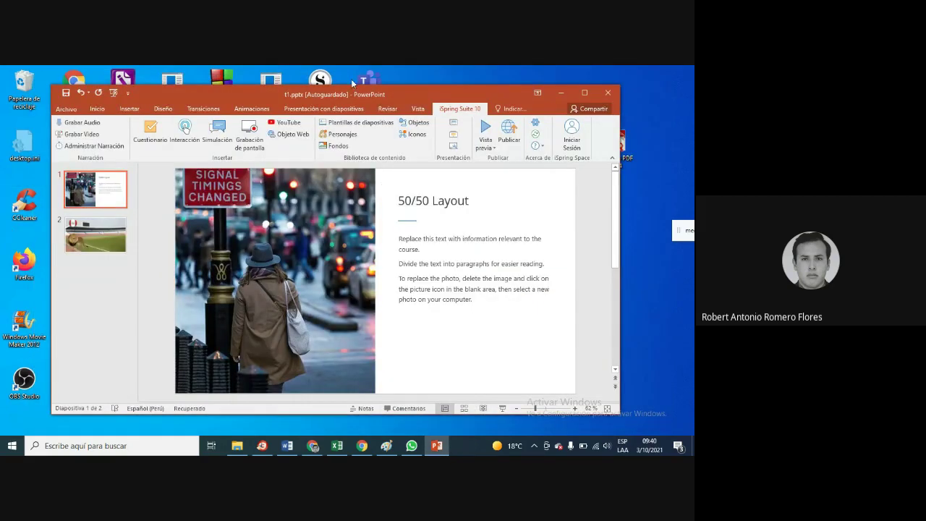
- Insert the Urbano Título del curso template and select its 'Course Title Here' placeholder text
click(360, 126)
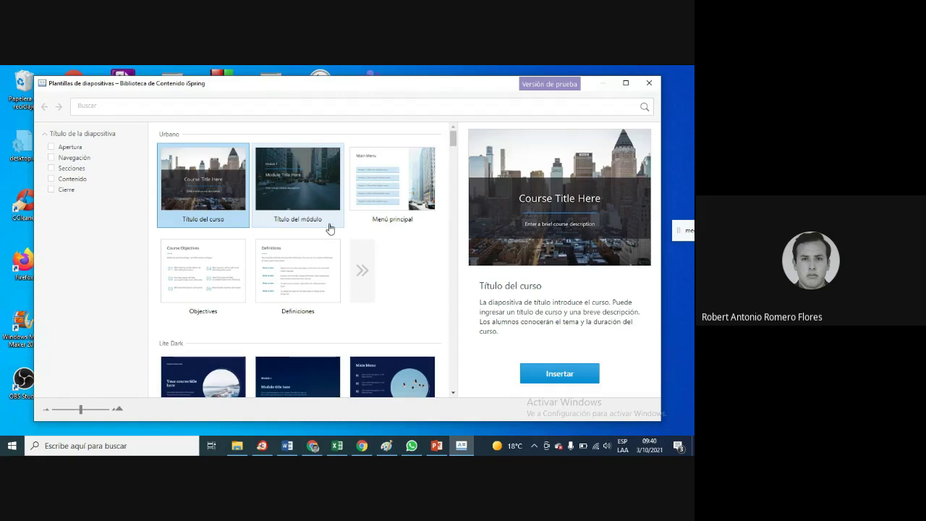
click(352, 259)
scroll(351, 263, down, 2)
scroll(280, 244, up, 3)
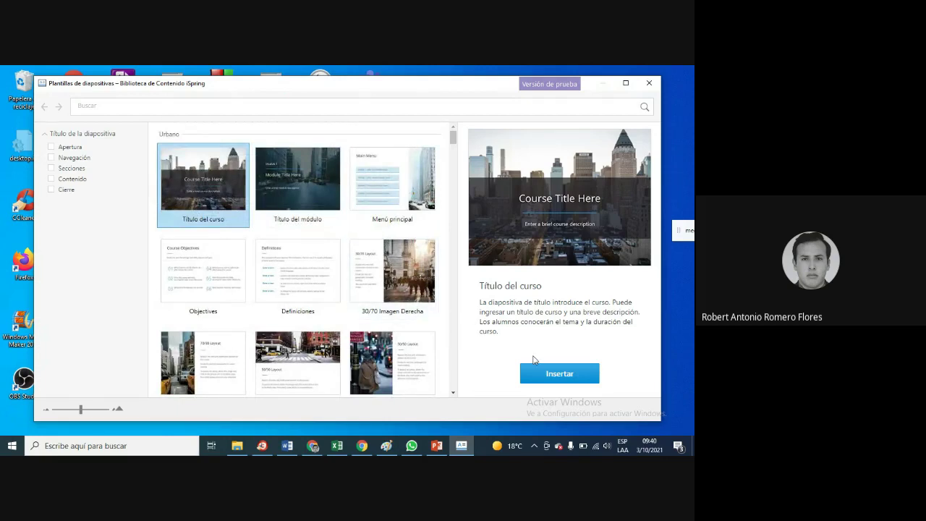
click(550, 373)
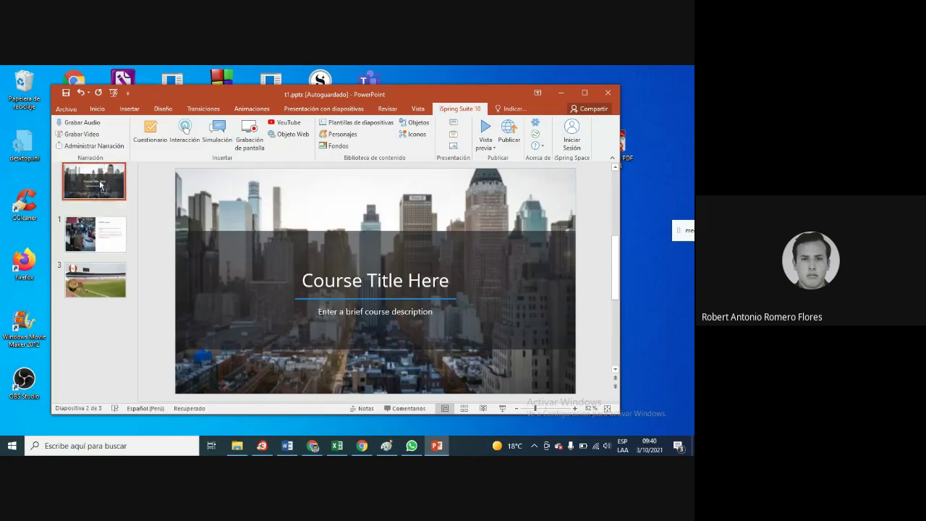
triple_click(375, 282)
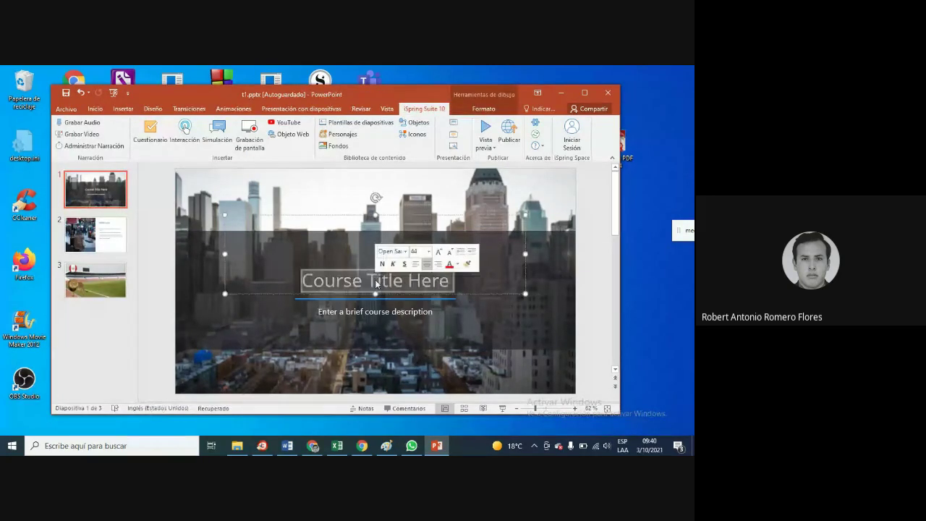
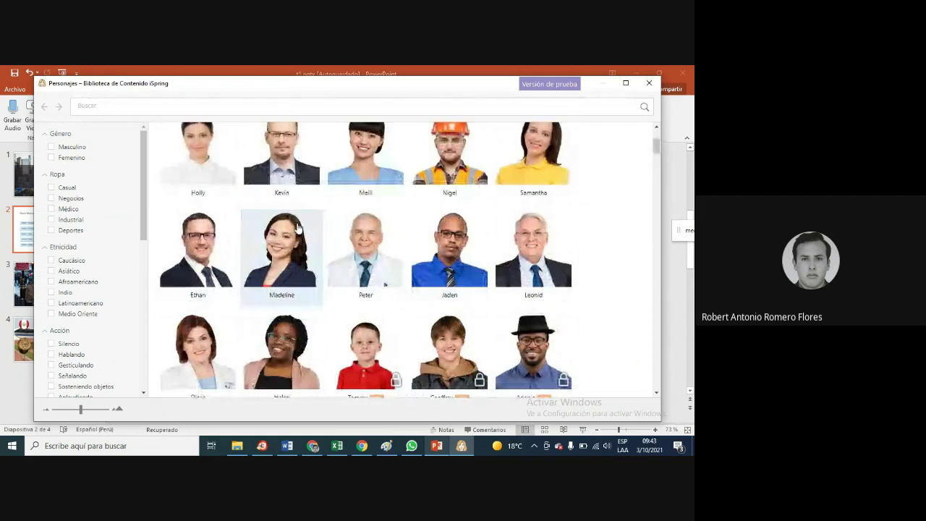
- Try the casual, business and medical clothing filters, leaving only medical ticked
scroll(297, 228, up, 2)
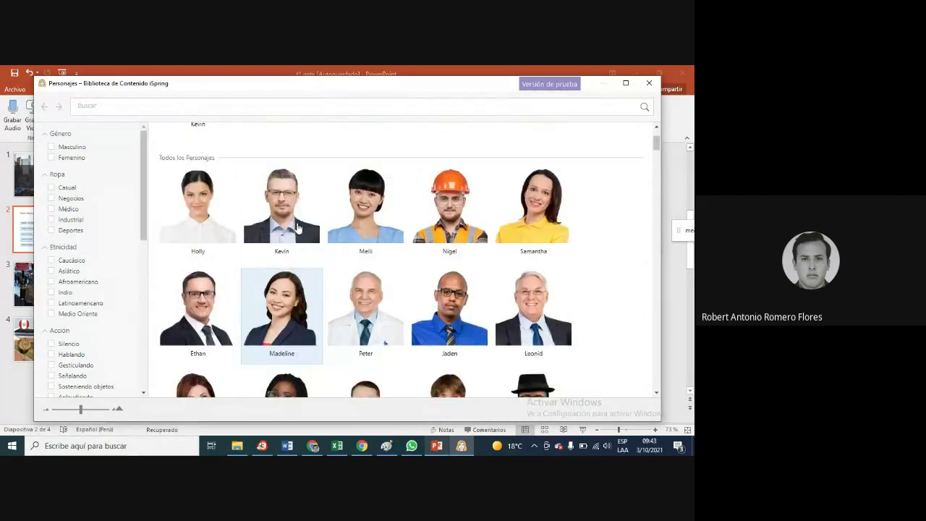
scroll(296, 228, down, 2)
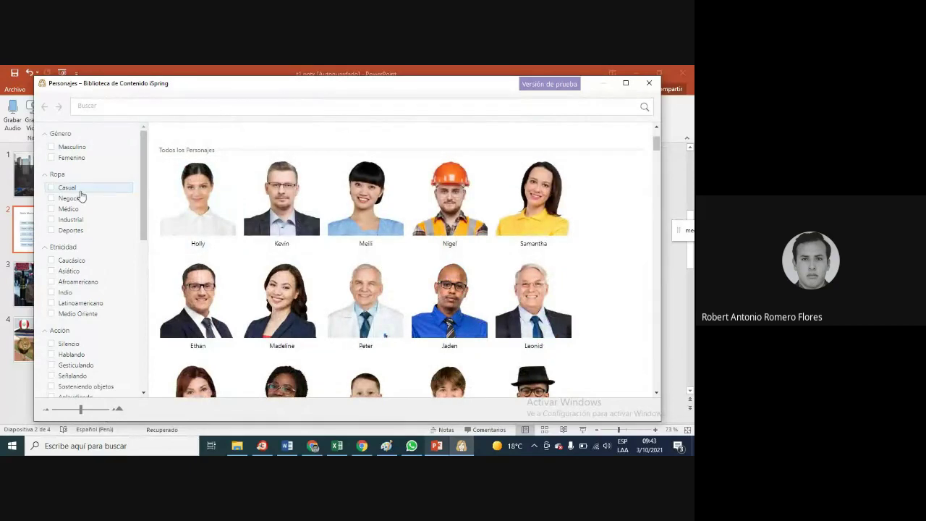
click(51, 188)
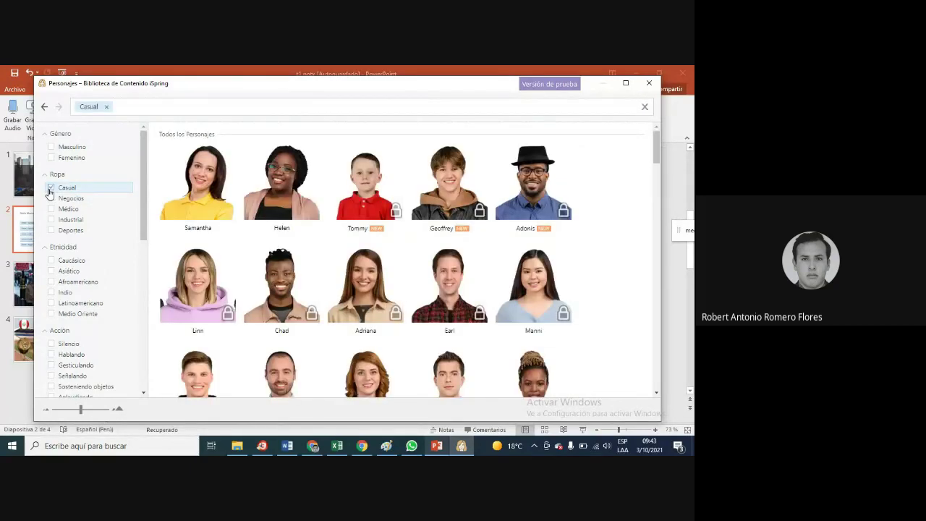
click(90, 199)
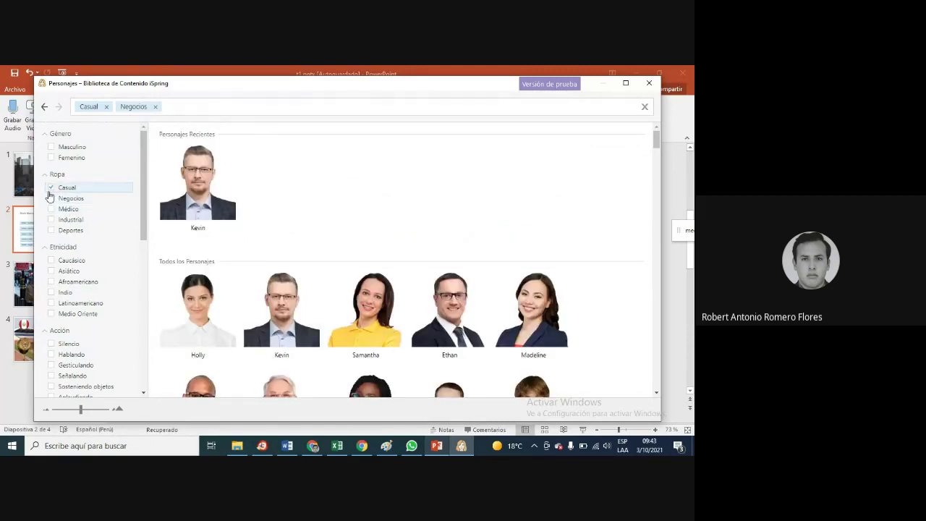
click(51, 188)
click(76, 210)
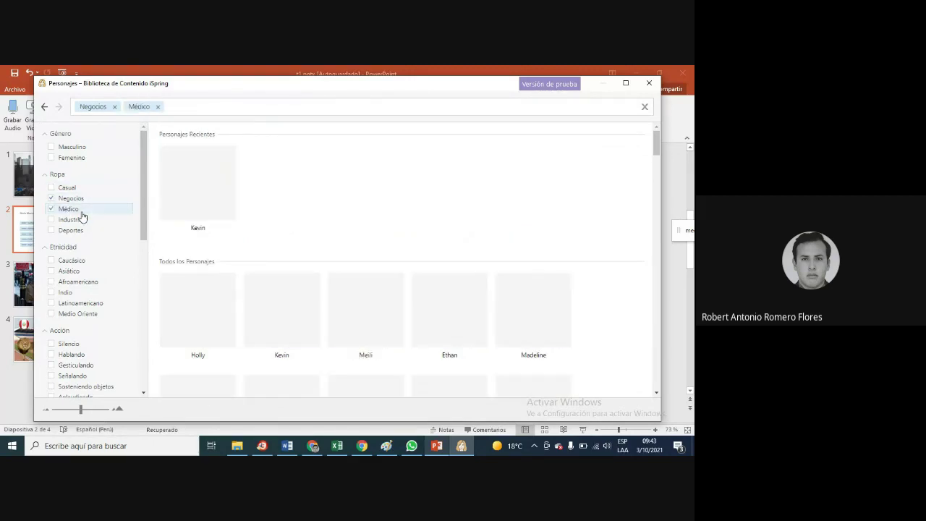
click(60, 199)
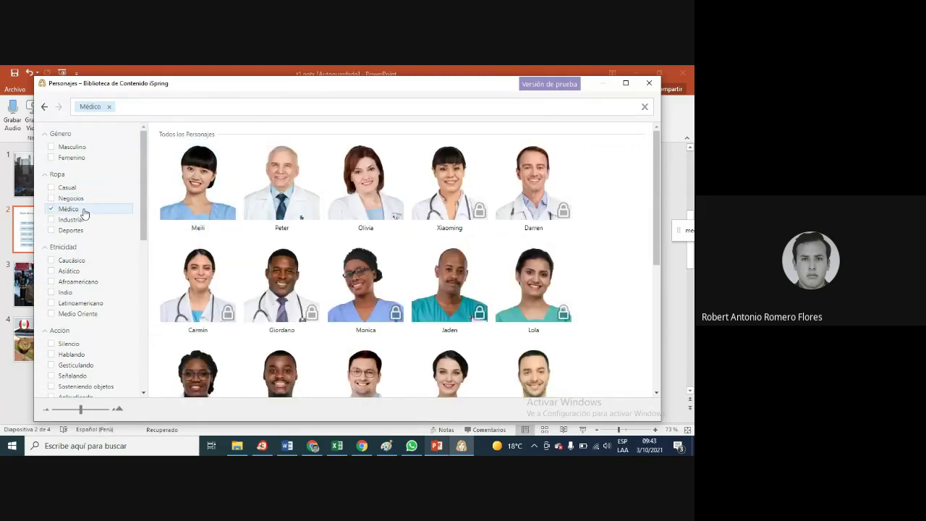
scroll(85, 210, down, 2)
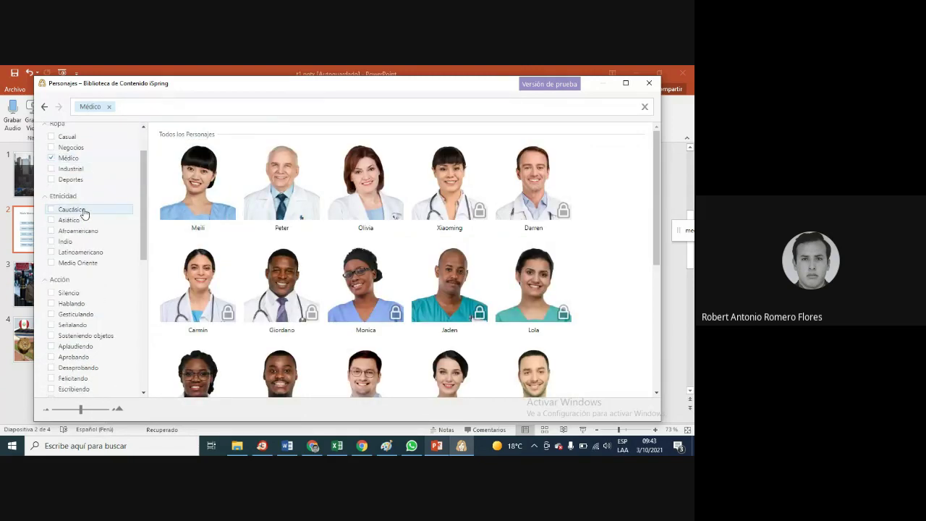
scroll(83, 211, up, 2)
- Tick Masculino and swap the medical clothing filter for Industrial
click(75, 149)
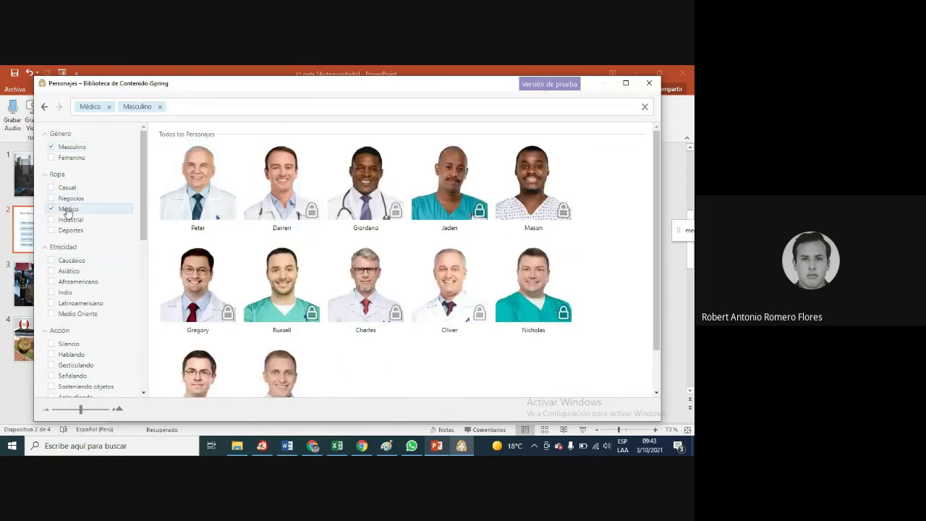
click(66, 209)
click(69, 219)
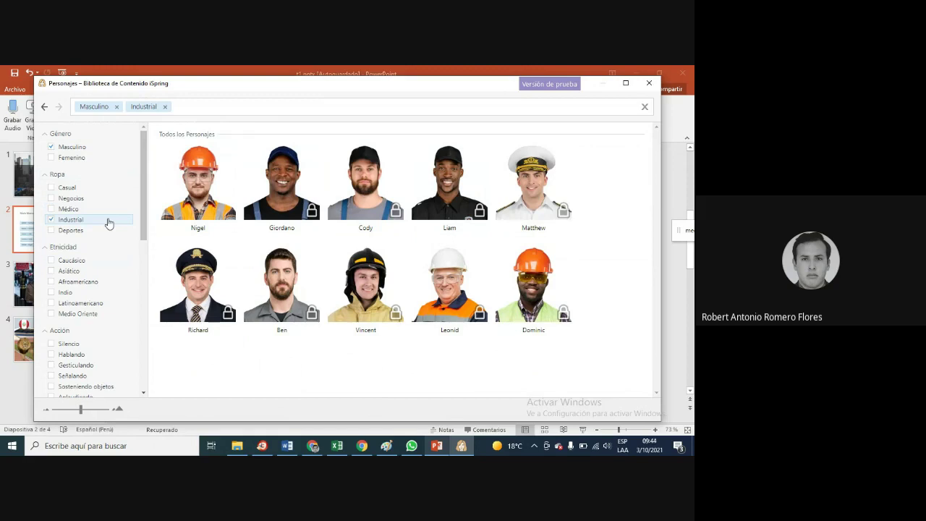
scroll(109, 223, down, 1)
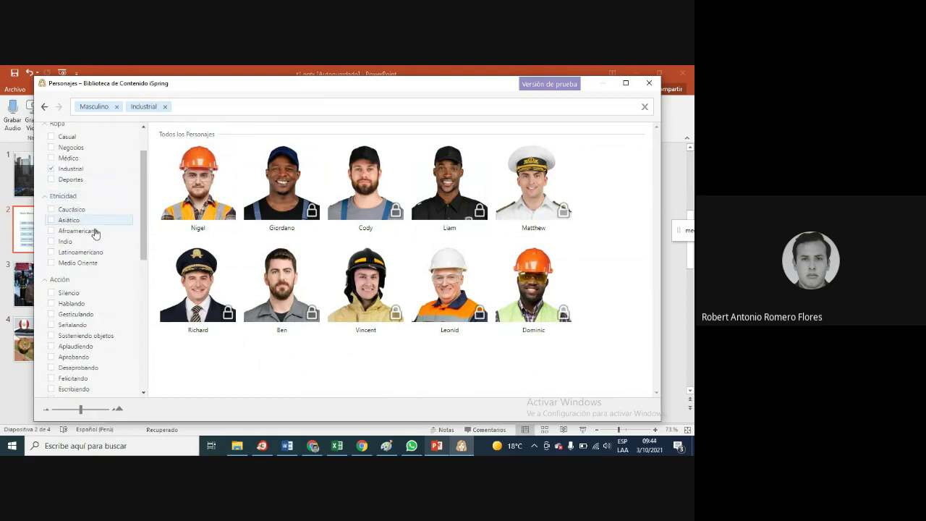
- Set the ethnicity filter to Caucásico only, after trying African American and Asian
click(50, 232)
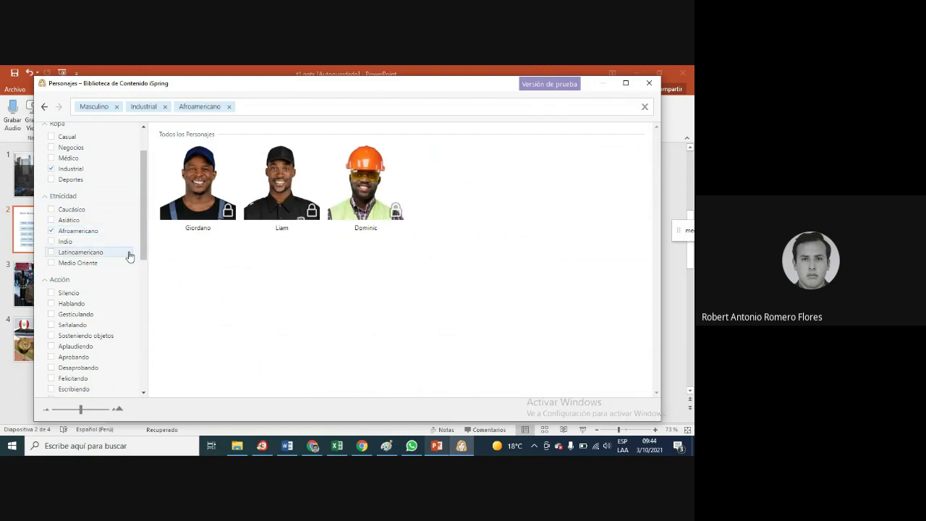
click(51, 230)
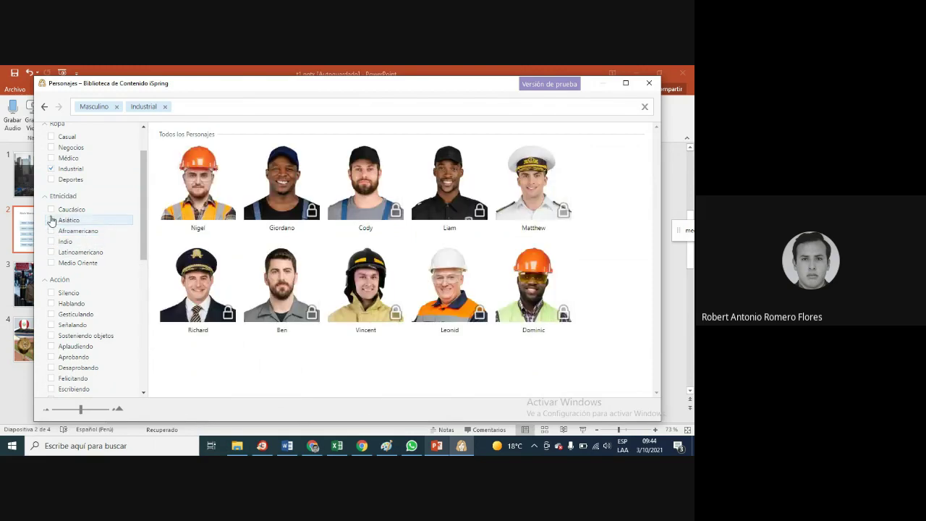
click(51, 210)
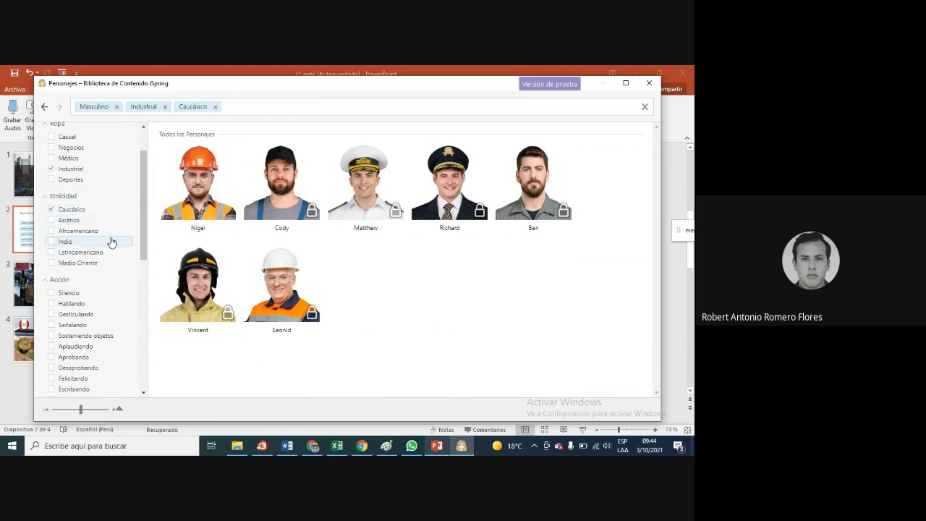
click(52, 220)
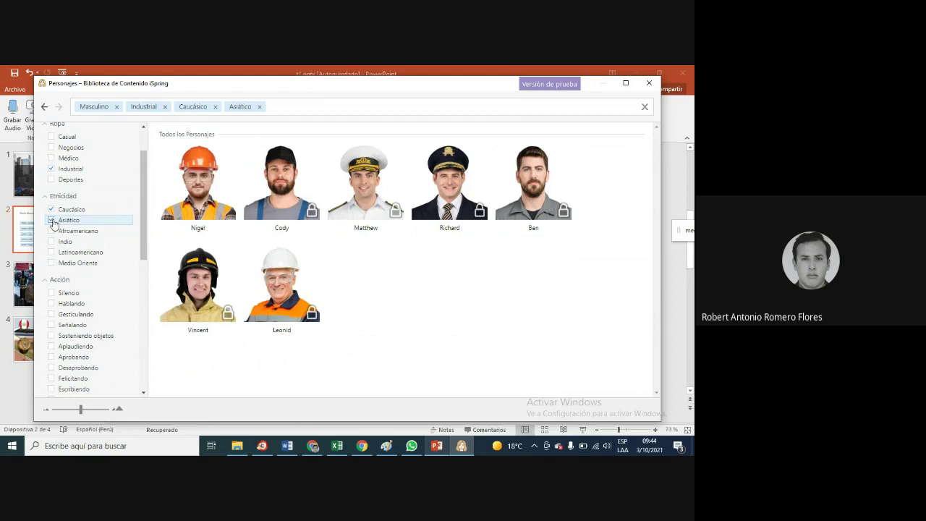
click(51, 231)
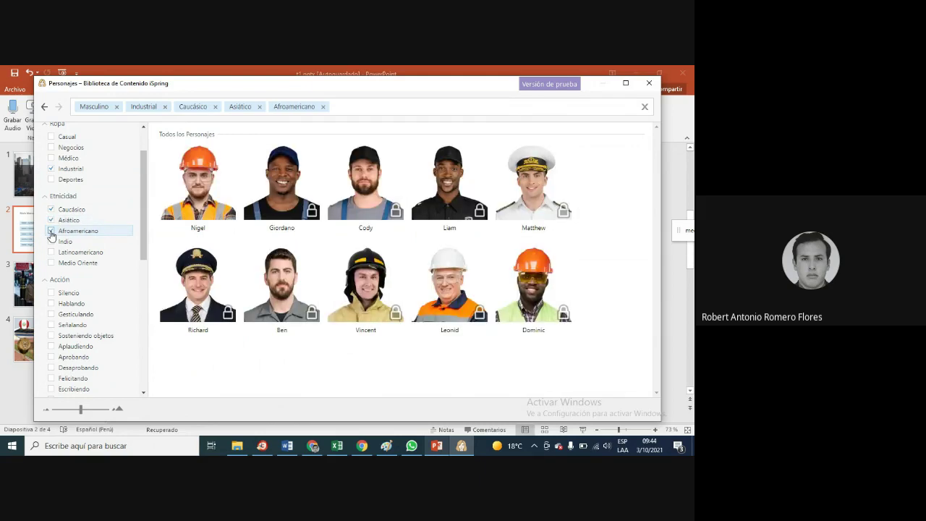
click(51, 231)
click(52, 220)
scroll(106, 246, down, 1)
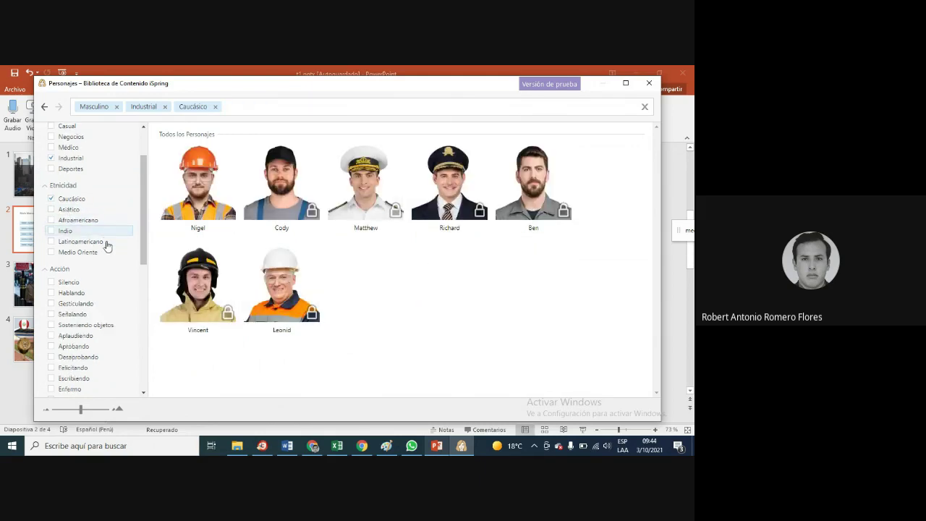
scroll(106, 246, down, 3)
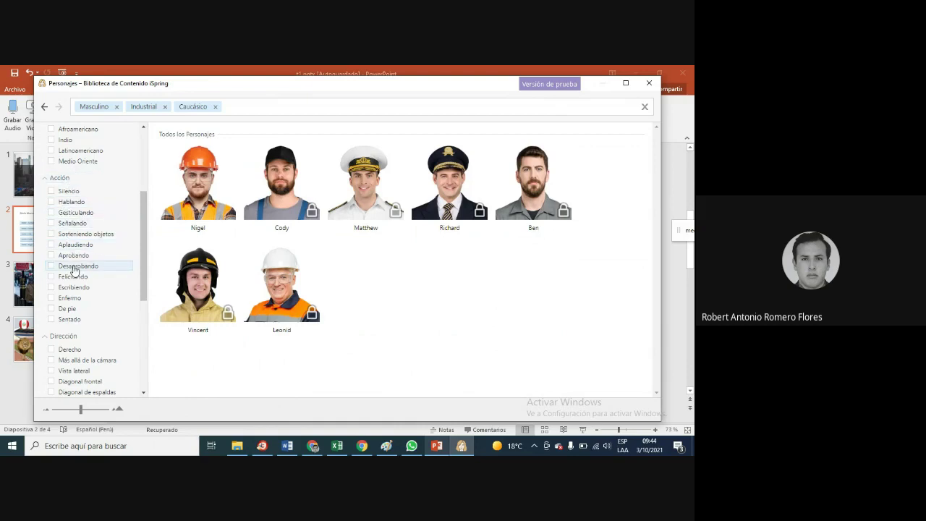
- Swap the Señalando pose filter for Sosteniendo objetos and clear the clothing filters
click(52, 223)
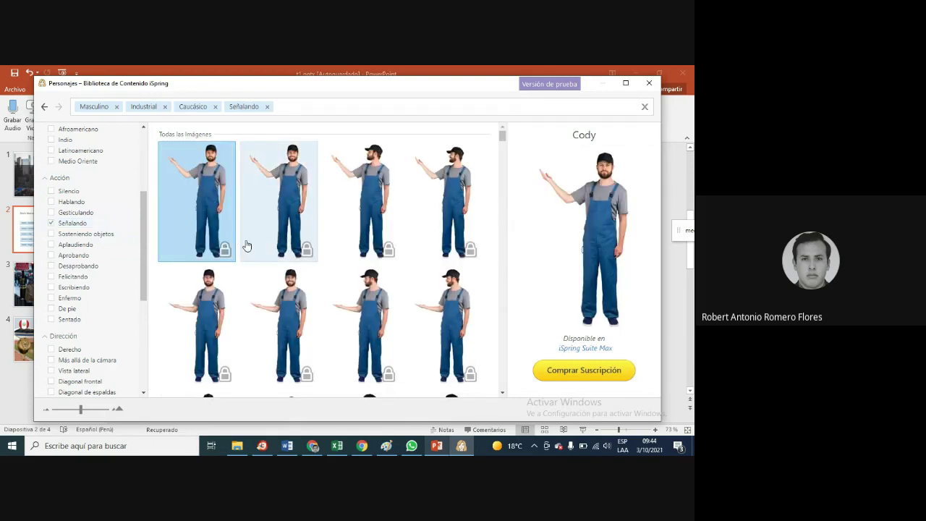
scroll(247, 246, down, 1)
scroll(246, 246, down, 3)
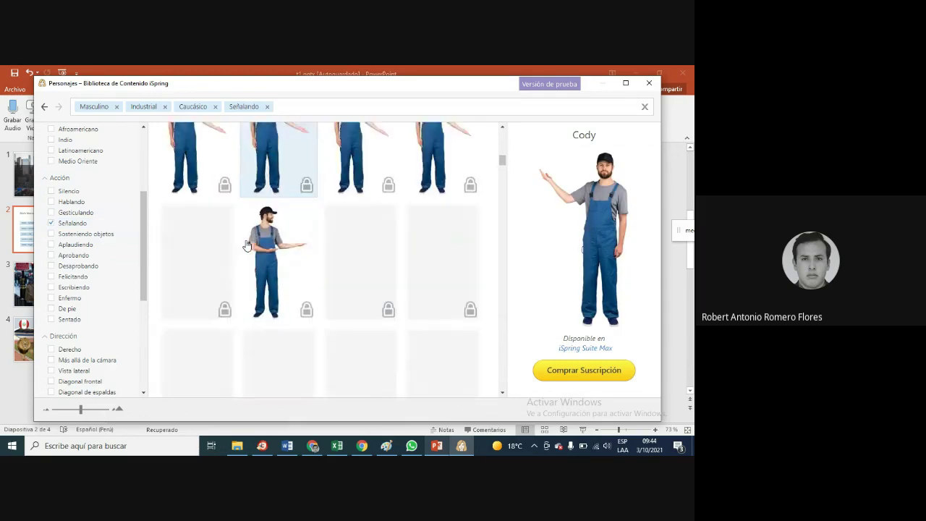
scroll(246, 247, up, 4)
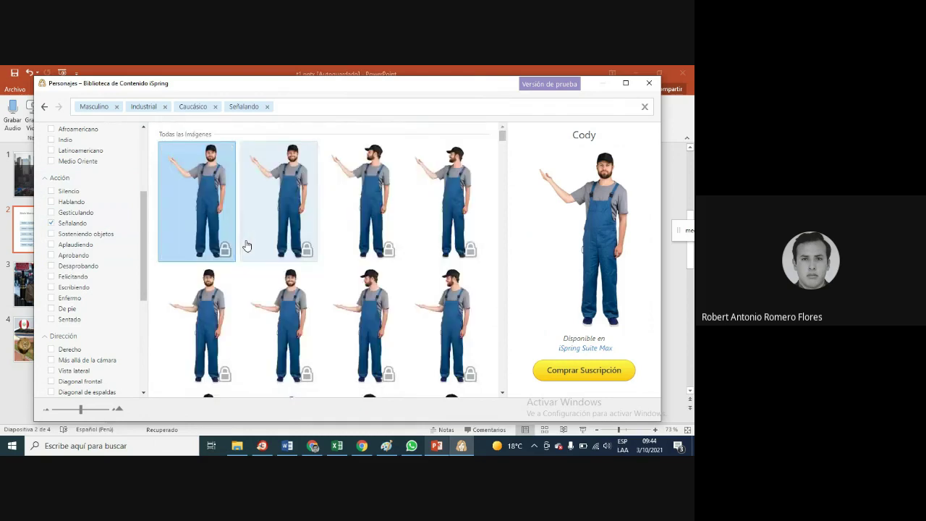
click(70, 234)
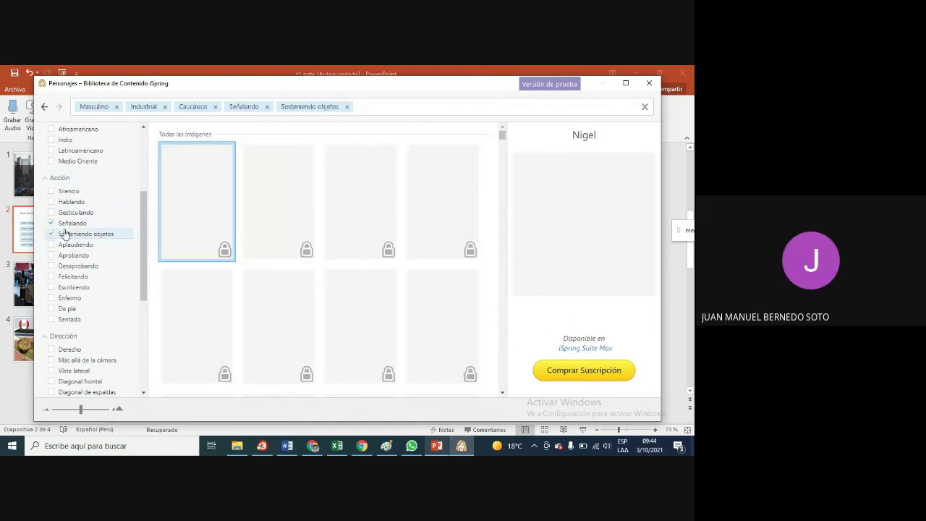
click(51, 223)
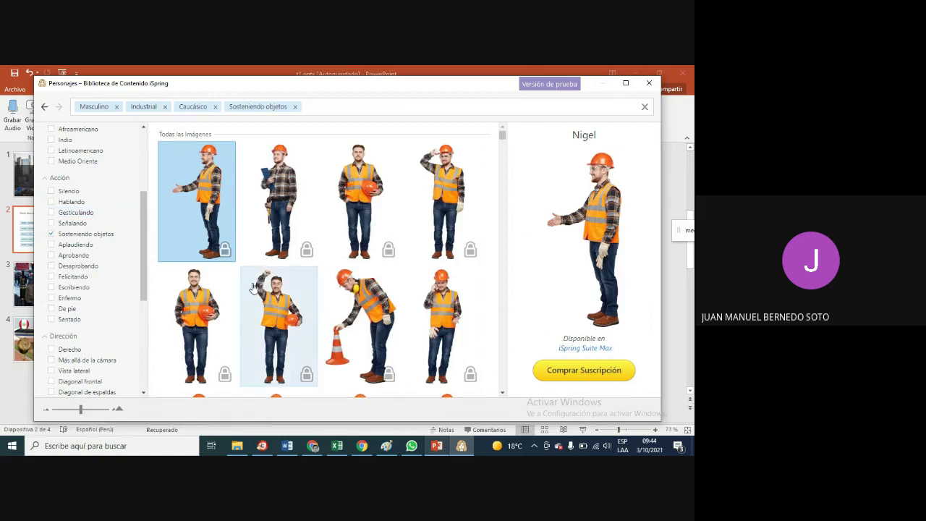
scroll(116, 273, up, 3)
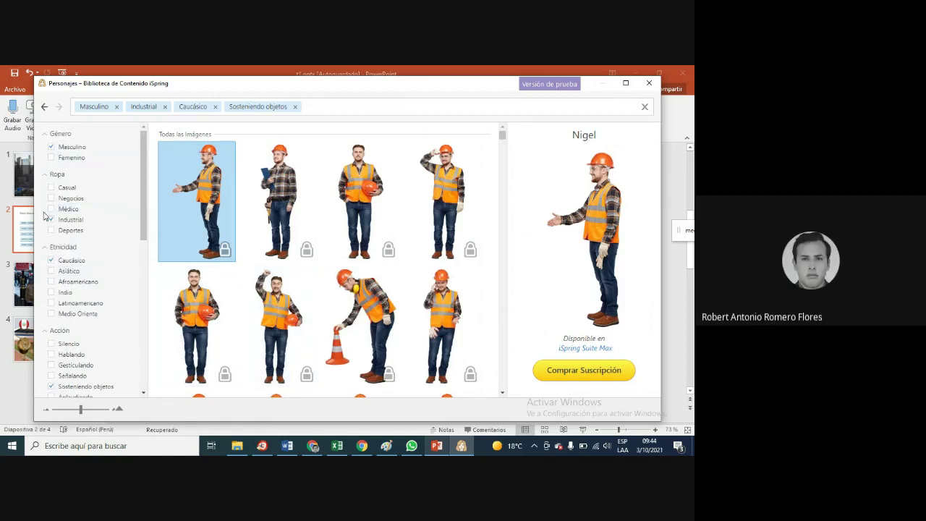
click(52, 189)
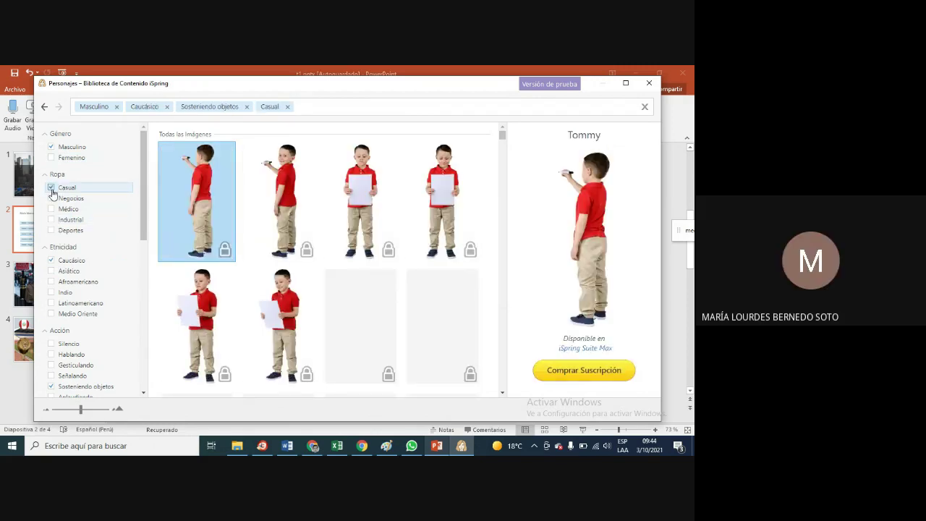
click(52, 188)
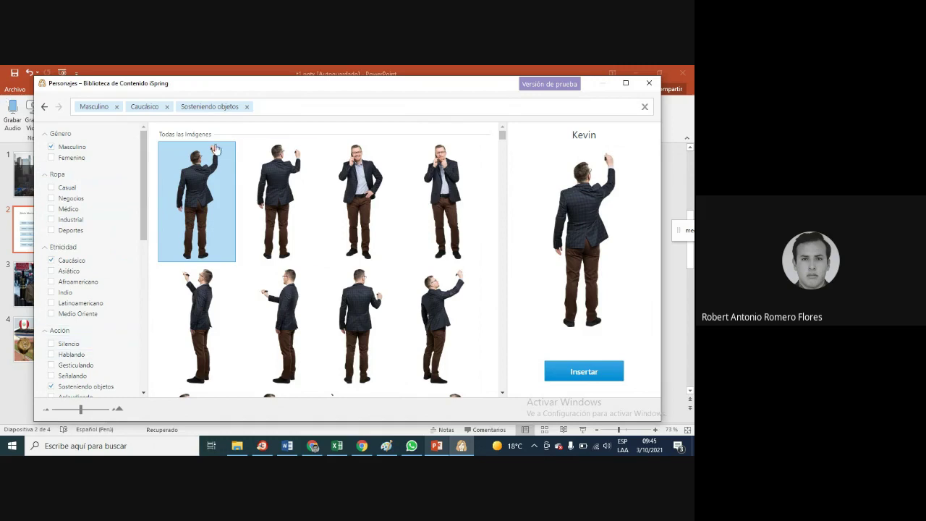
- Return to the top of the results and insert Kevin's reaching-up writing pose
scroll(322, 217, down, 4)
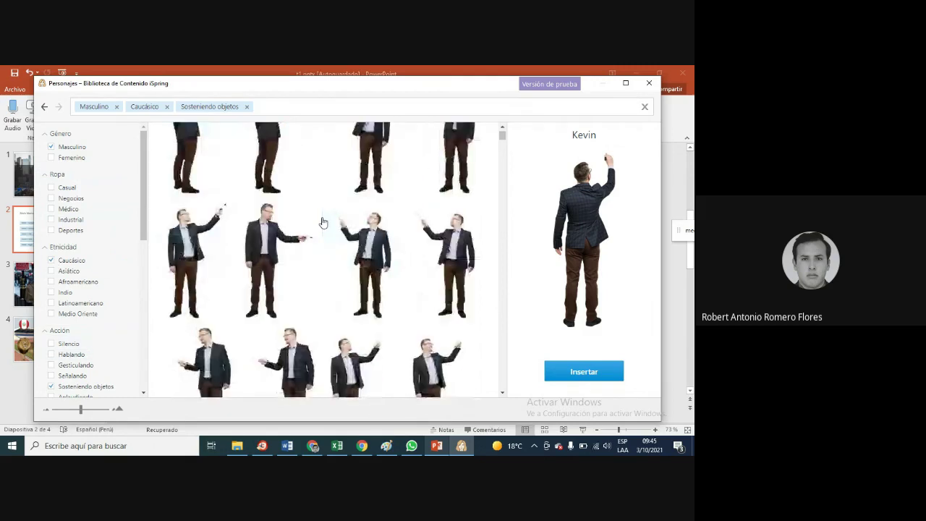
scroll(323, 222, down, 3)
scroll(270, 251, down, 3)
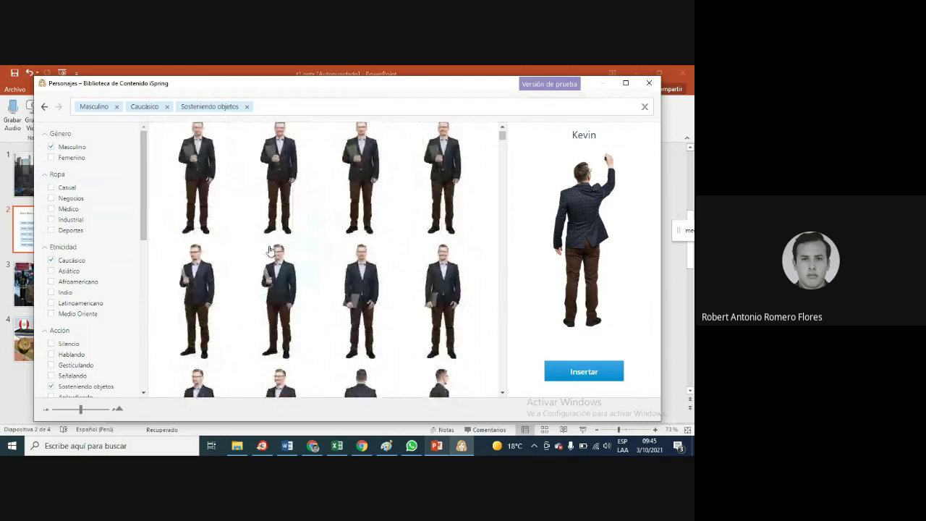
scroll(270, 250, down, 3)
scroll(270, 250, up, 10)
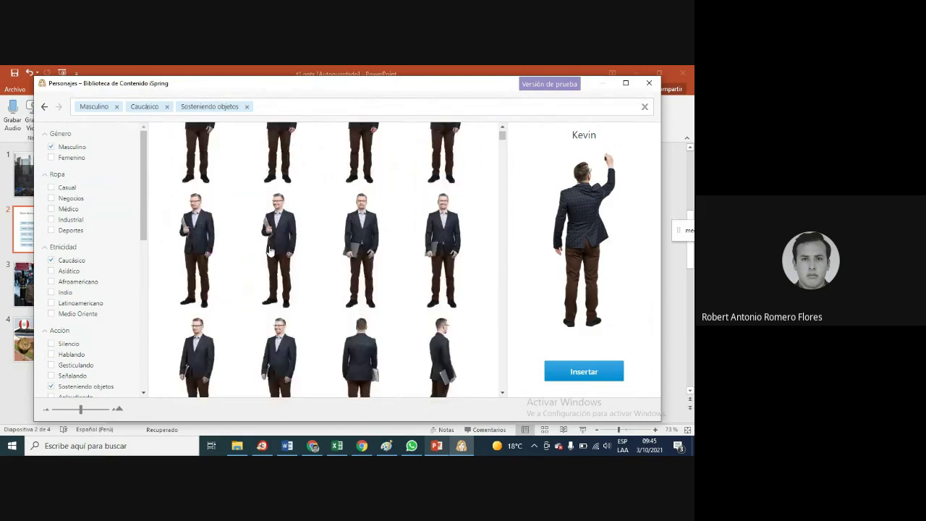
scroll(269, 251, up, 3)
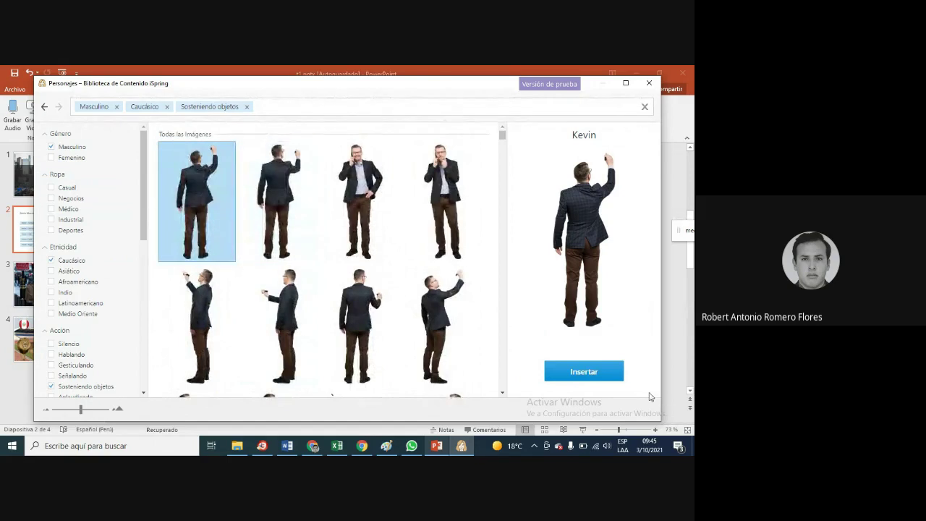
click(606, 378)
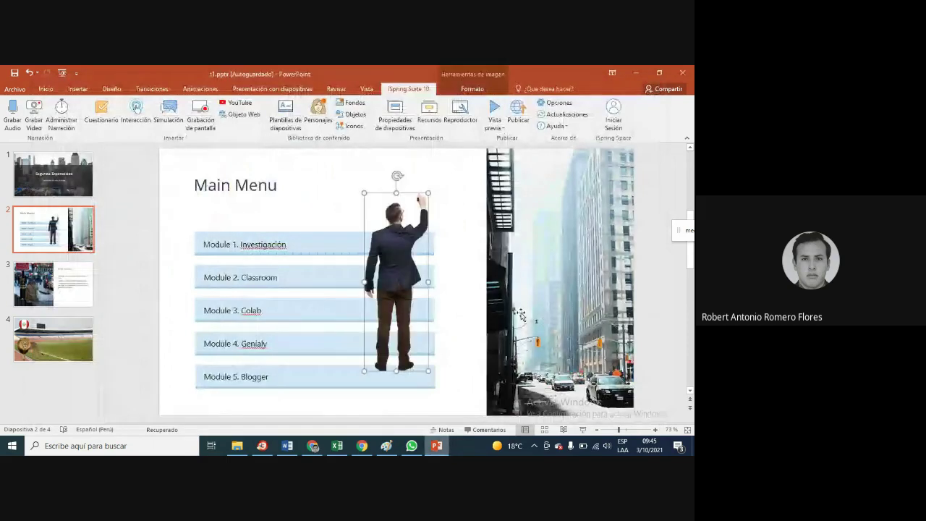
- Move the Kevin figure to the slide's left edge and shrink it
drag(396, 247, 181, 299)
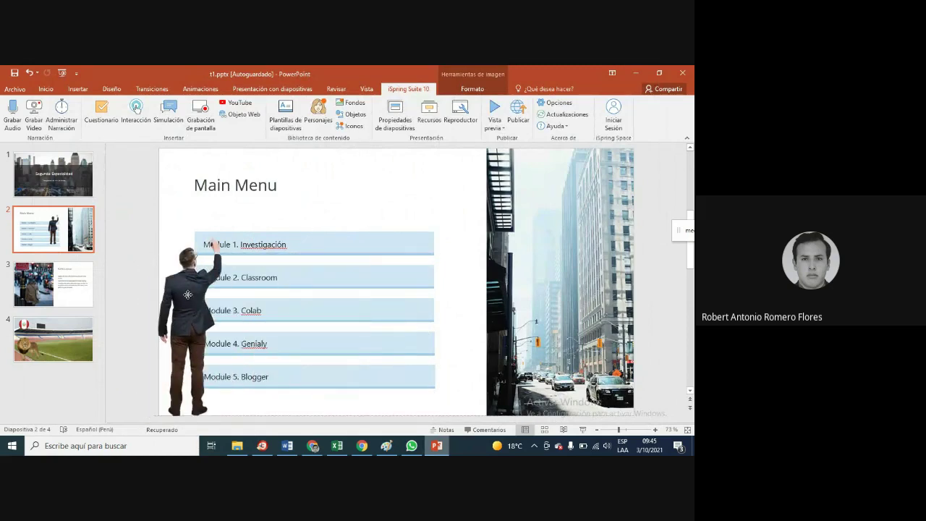
drag(209, 240, 176, 316)
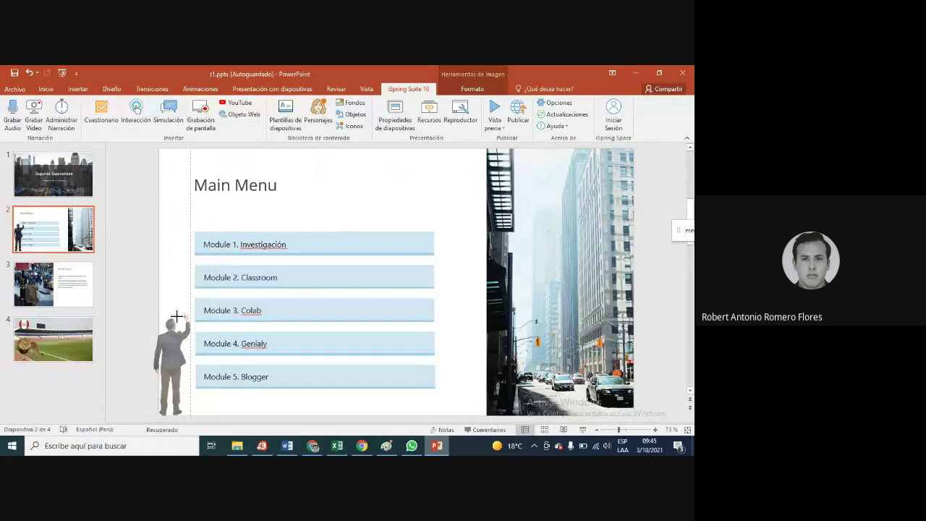
drag(177, 316, 194, 305)
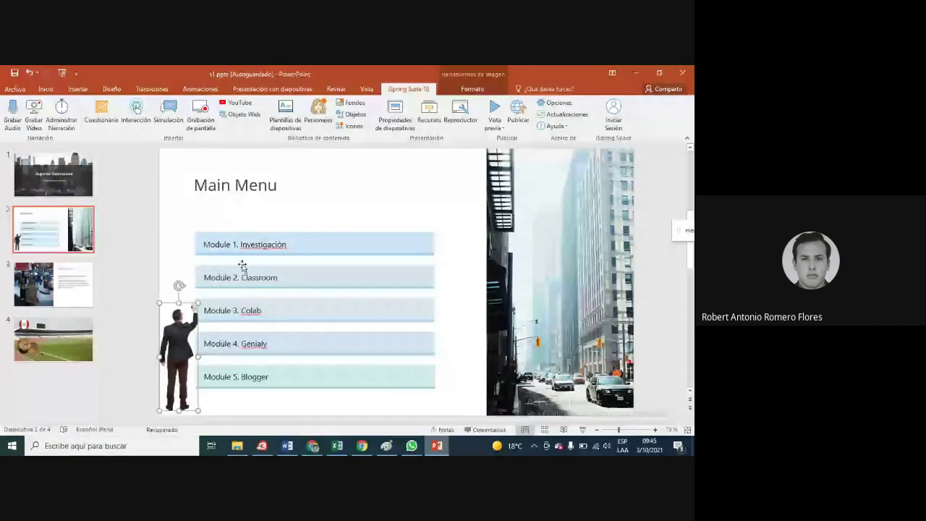
click(188, 223)
- Shift the five module bars up and right, then enlarge Kevin proportionally
drag(184, 212, 466, 400)
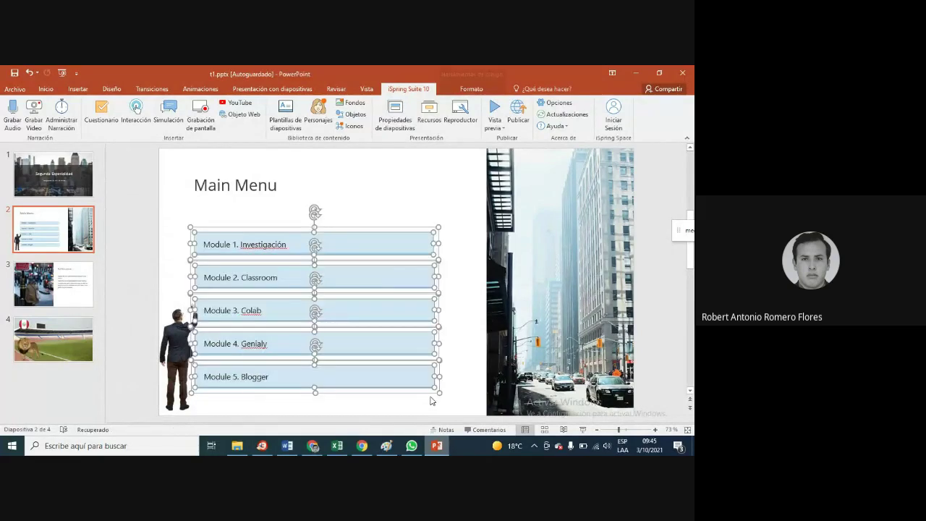
drag(393, 337, 436, 316)
click(180, 355)
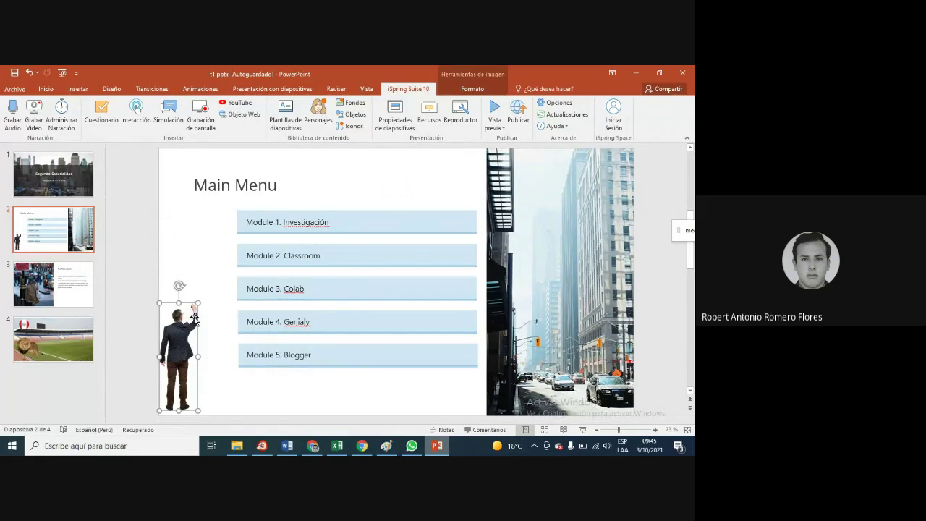
drag(199, 298, 227, 219)
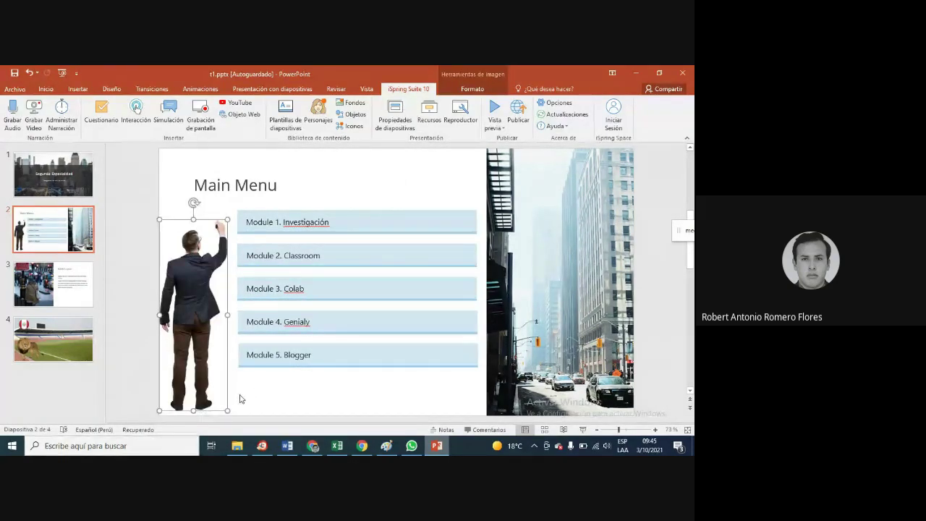
click(301, 390)
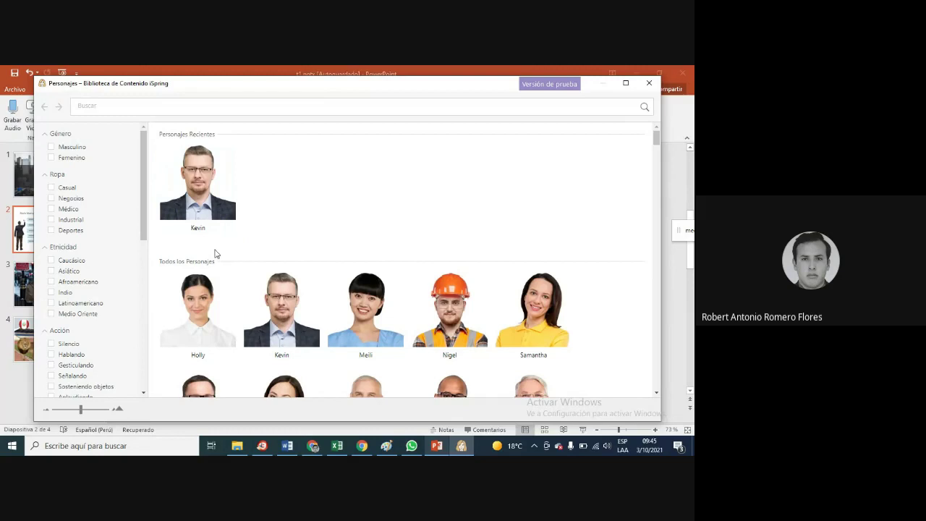
- Browse Caucásico characters in Señalando poses, then clear the pose filters
scroll(78, 271, down, 3)
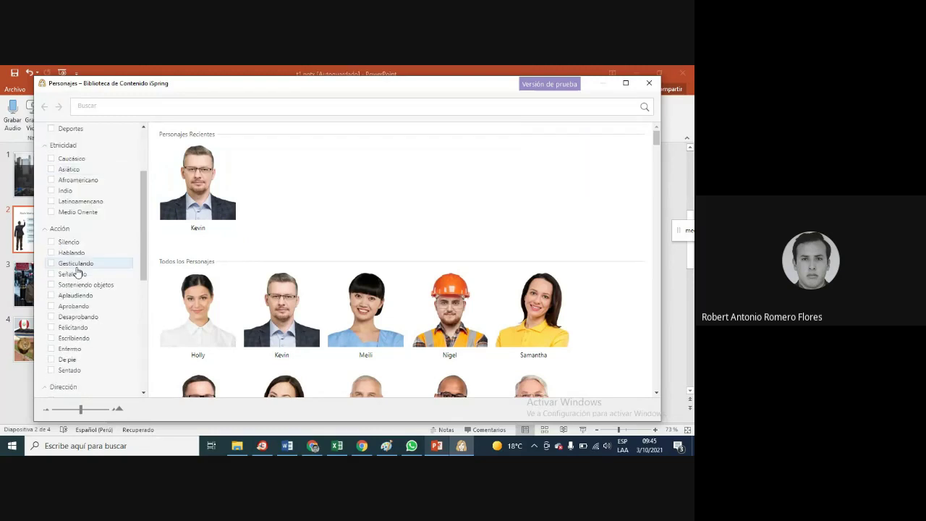
scroll(76, 269, up, 3)
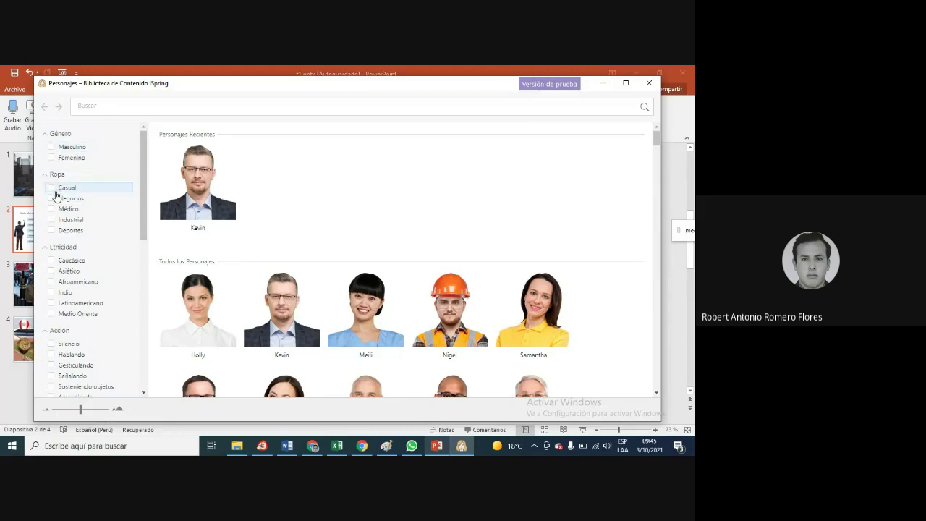
click(49, 265)
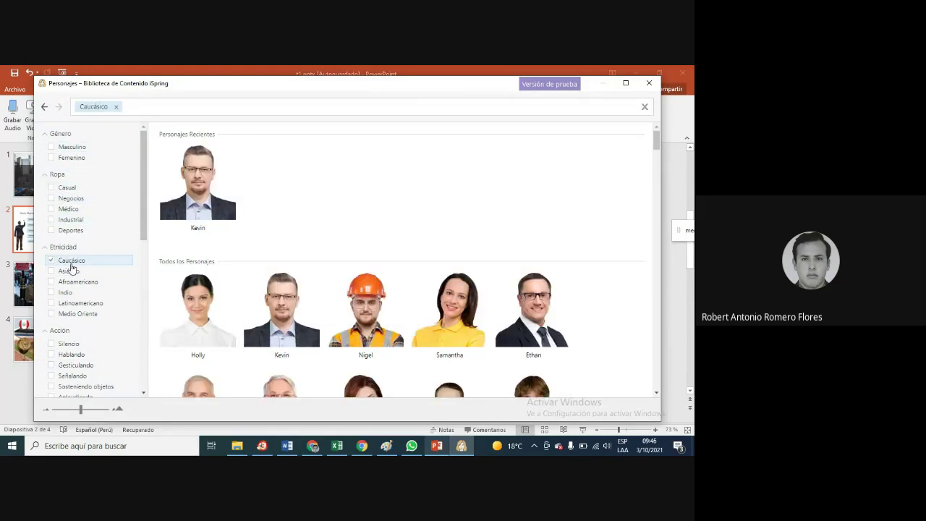
scroll(73, 273, down, 4)
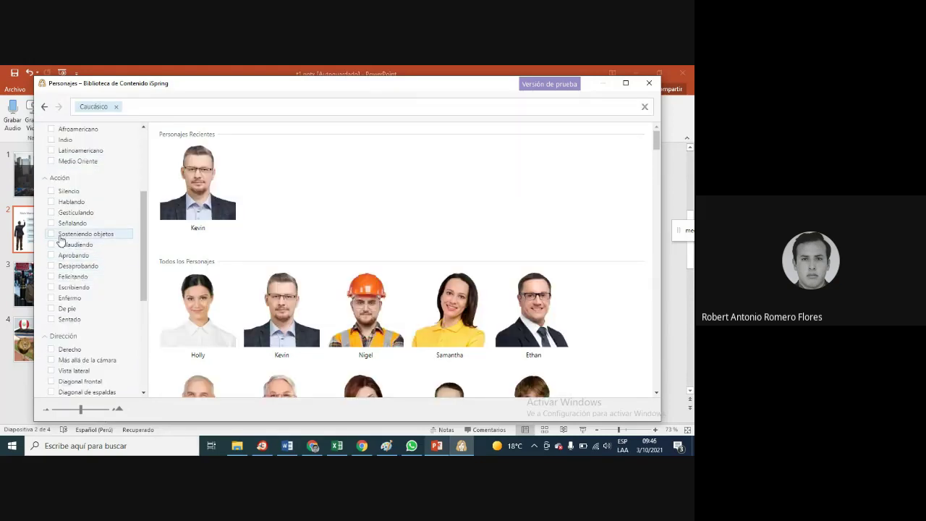
click(51, 224)
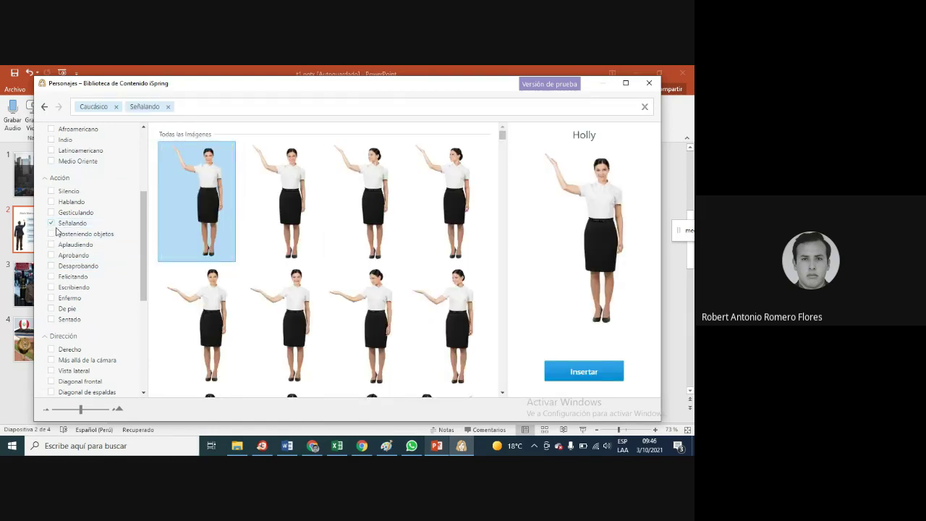
scroll(53, 233, up, 2)
scroll(55, 236, down, 2)
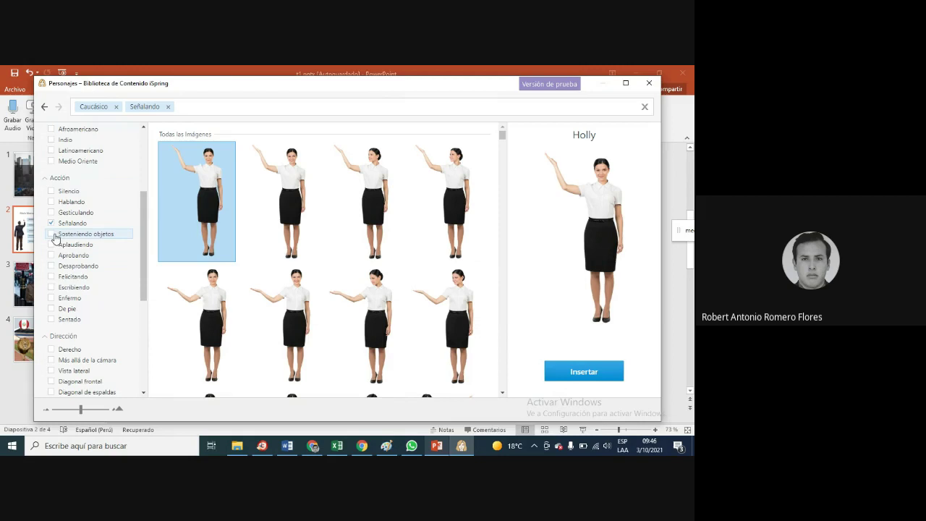
click(52, 236)
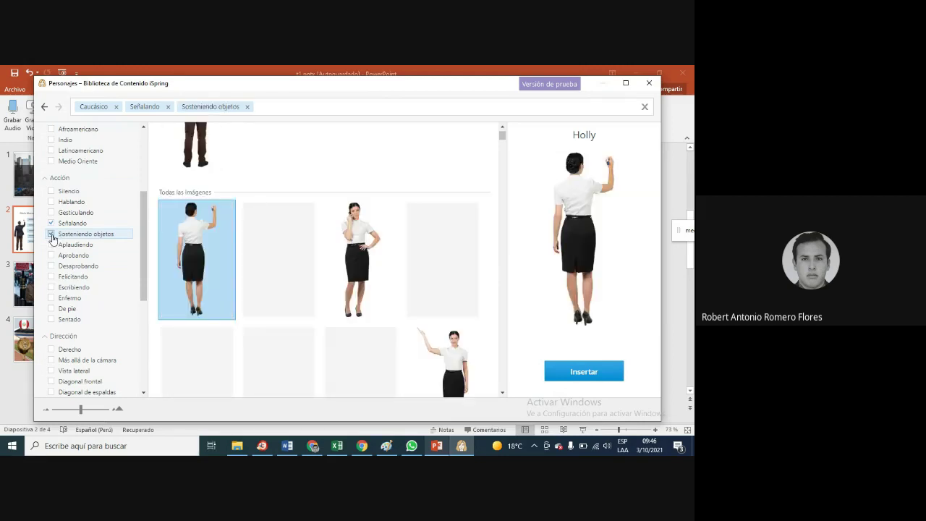
click(53, 236)
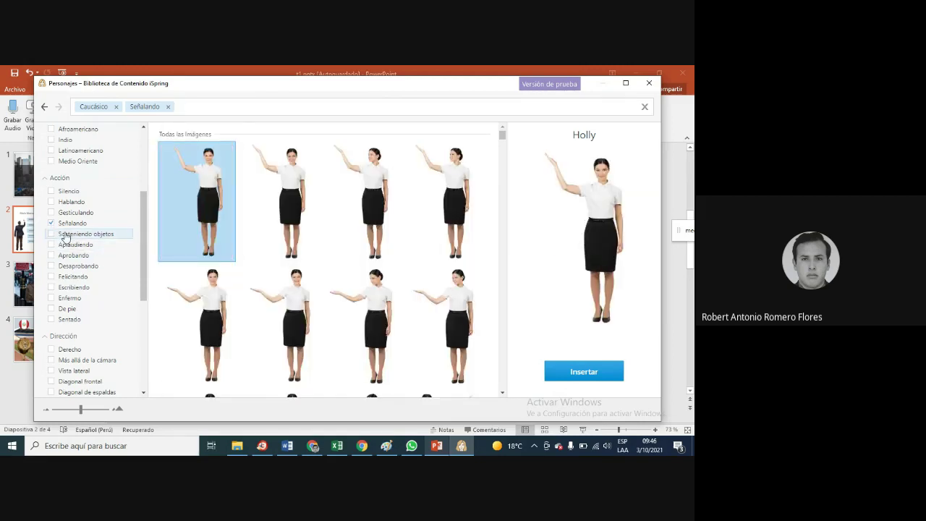
click(52, 223)
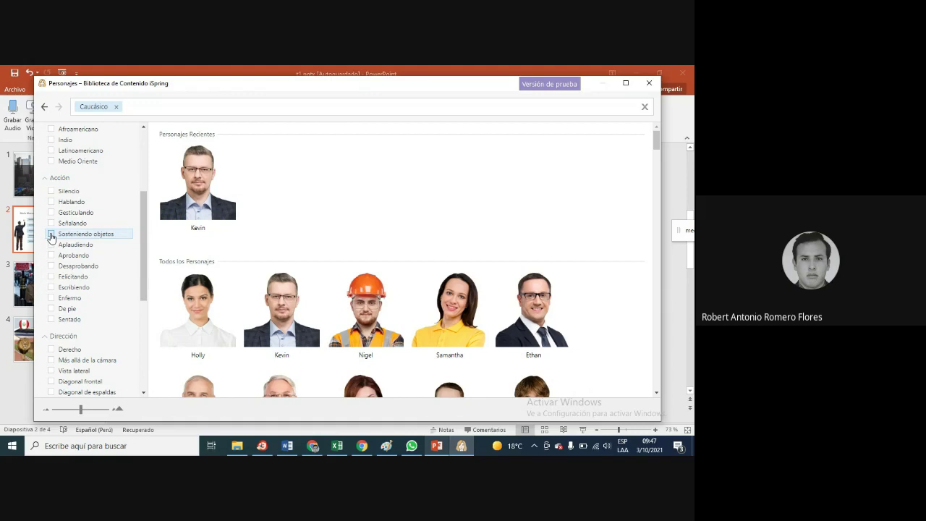
- Review the Sosteniendo objetos poses and close the characters library
click(54, 236)
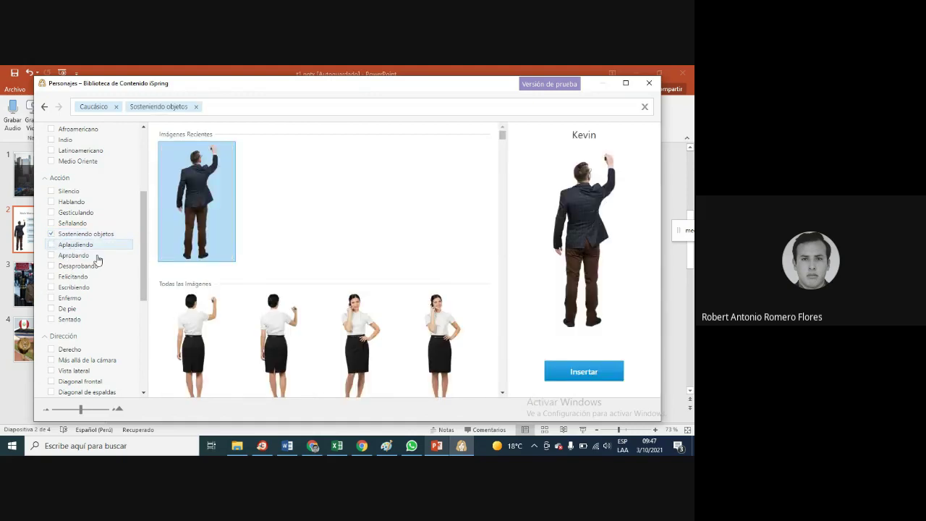
scroll(287, 304, down, 6)
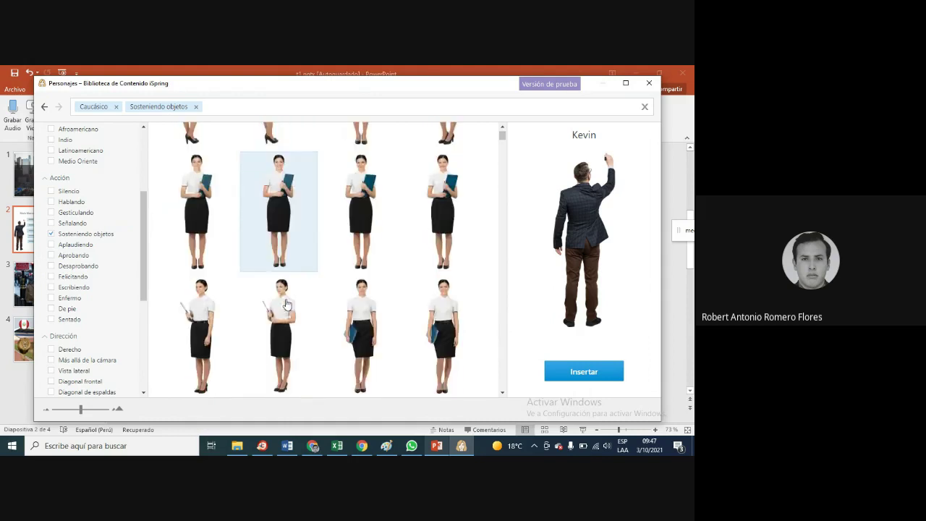
scroll(286, 304, down, 3)
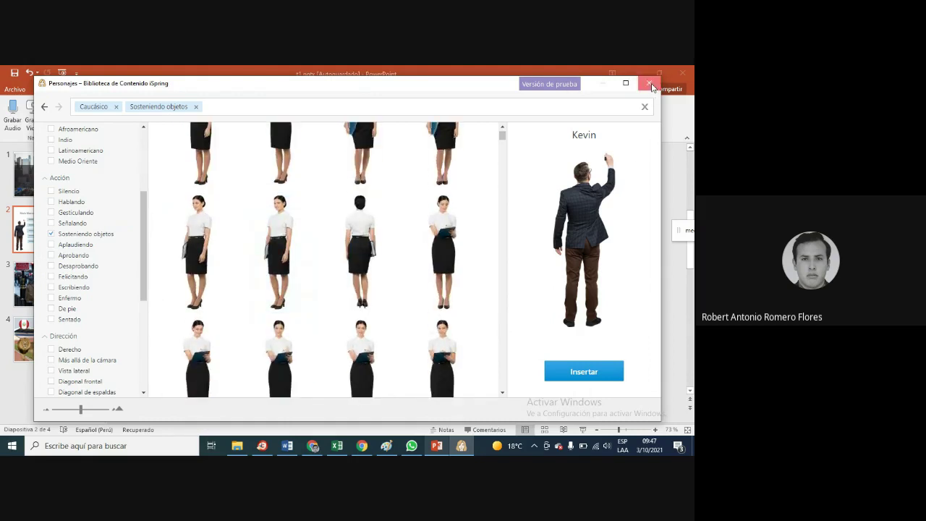
click(650, 83)
- Go to the 50/50 Layout slide and open the iSpring Personajes library
click(47, 274)
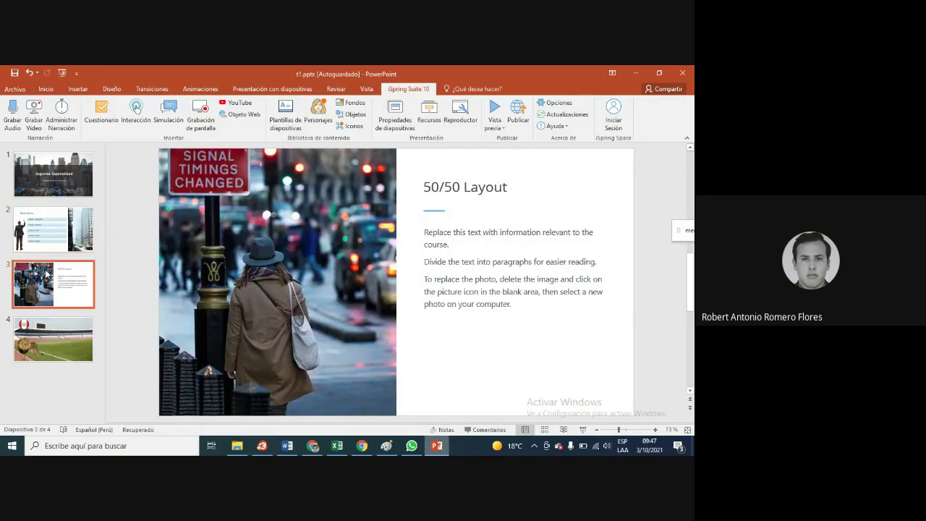
click(319, 114)
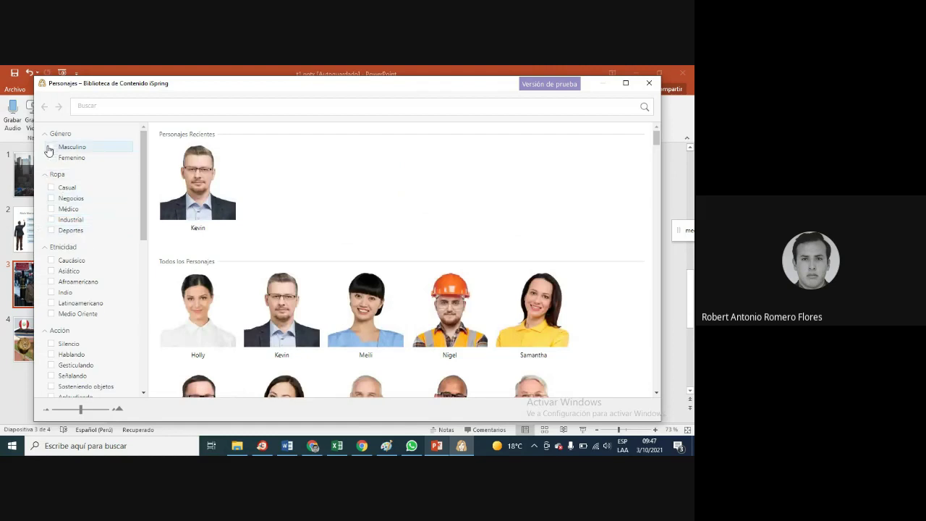
- Filter to Masculino and Aplaudiendo, then insert the seated applauding Kevin
click(51, 147)
scroll(61, 348, down, 3)
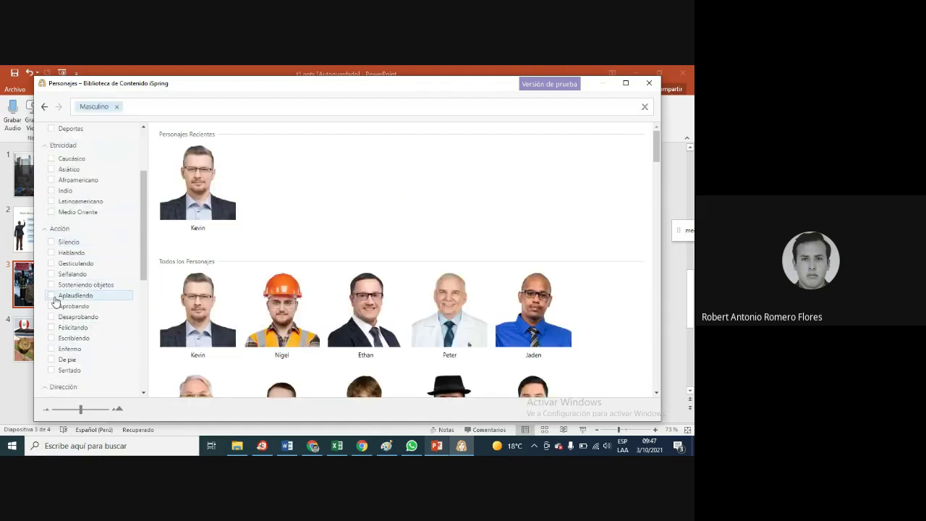
click(50, 295)
scroll(300, 310, down, 3)
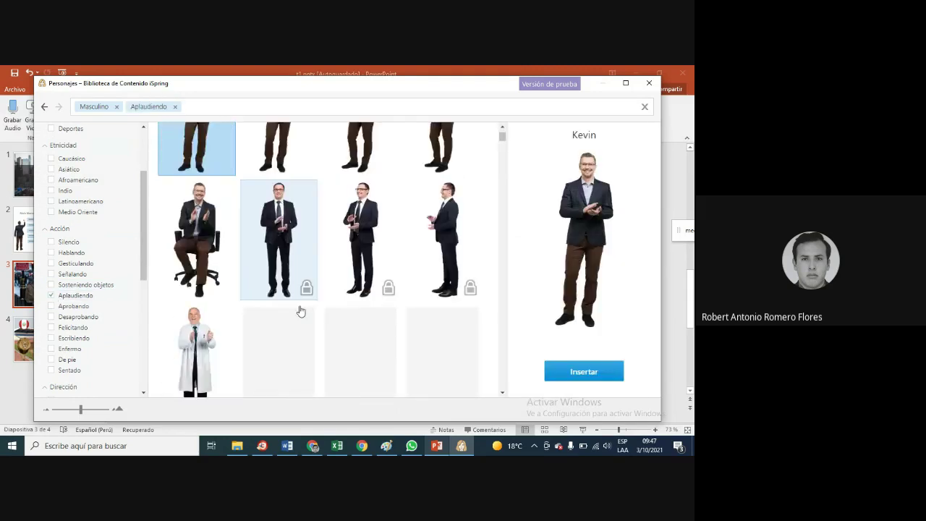
scroll(301, 311, up, 3)
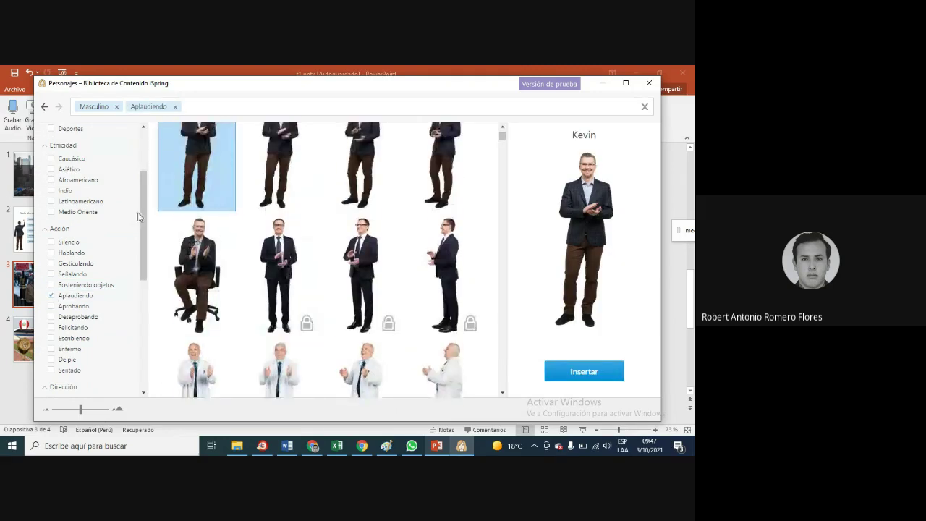
click(188, 253)
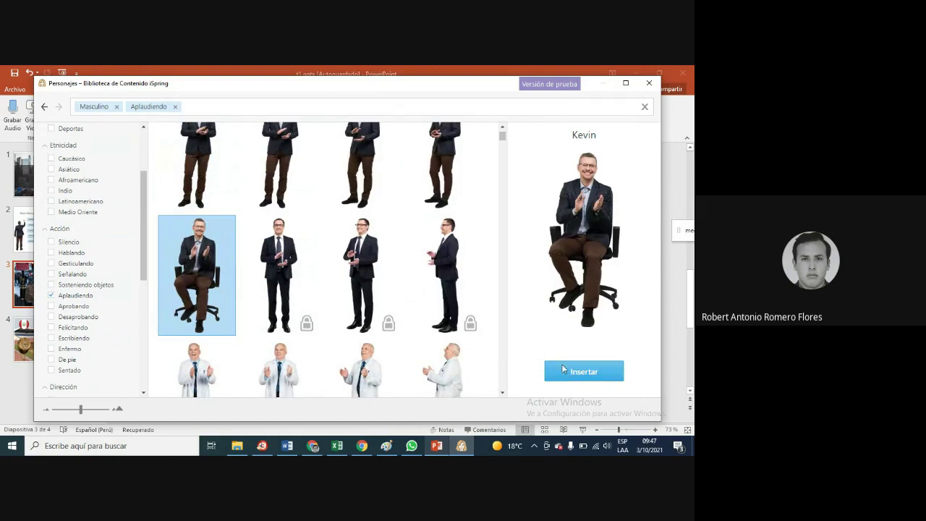
click(596, 370)
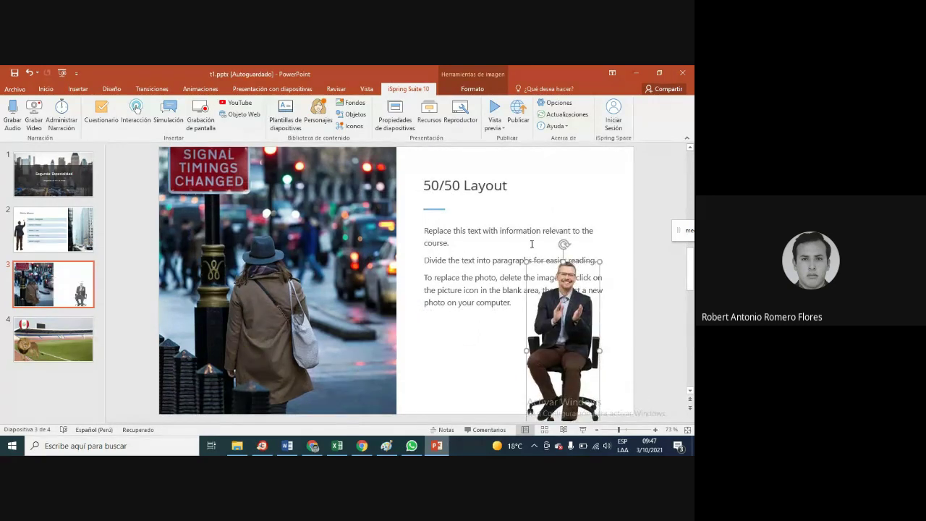
- Shrink the seated Kevin, place him at the slide's lower right, and reopen Personajes
drag(526, 260, 551, 322)
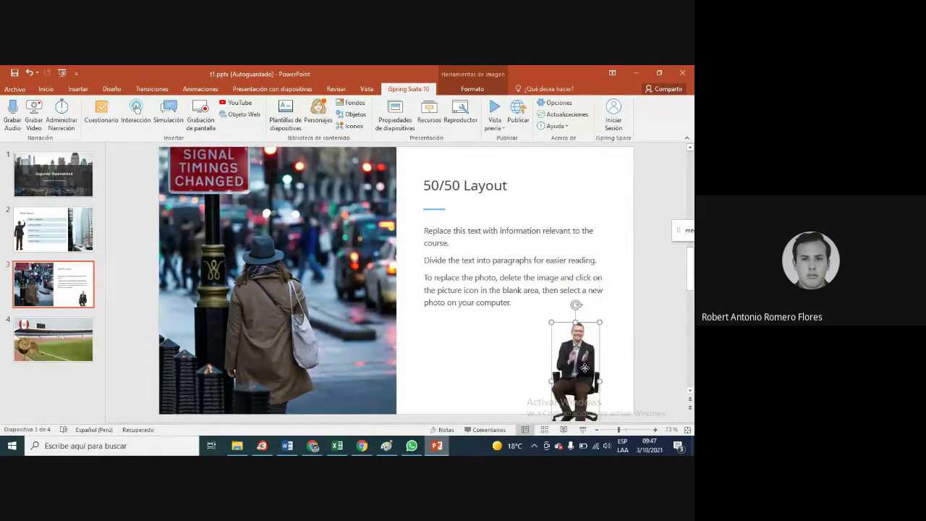
drag(584, 367, 606, 342)
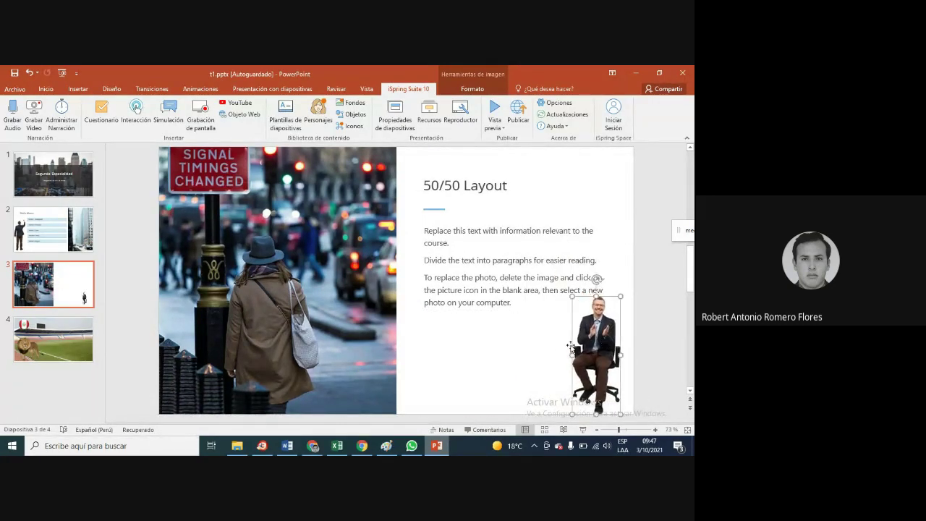
click(524, 351)
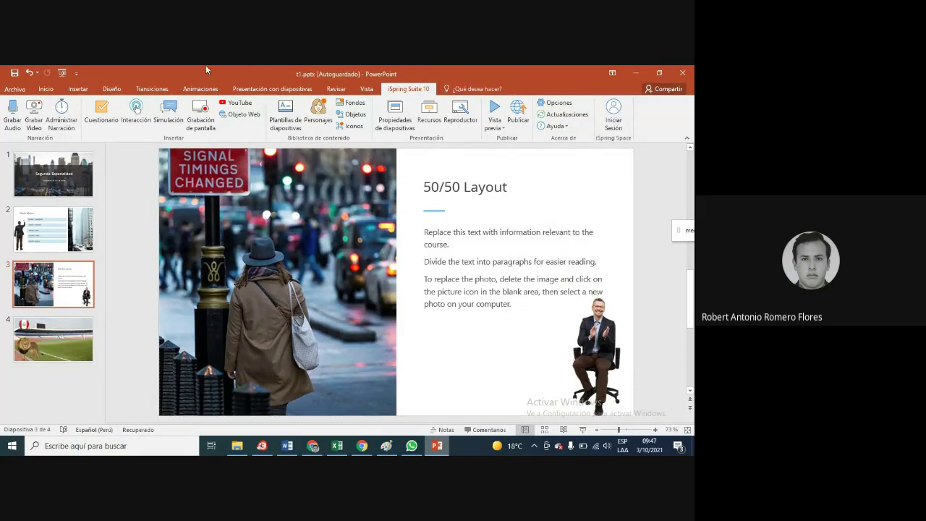
click(319, 112)
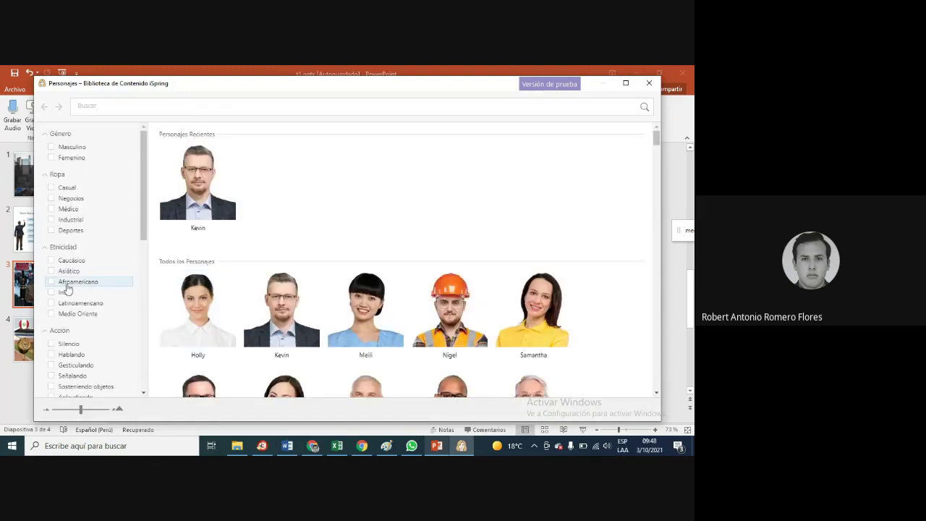
- Set the action filter to Felicitando, dropping Desaprobando
scroll(66, 290, down, 5)
scroll(66, 289, down, 2)
scroll(66, 289, up, 5)
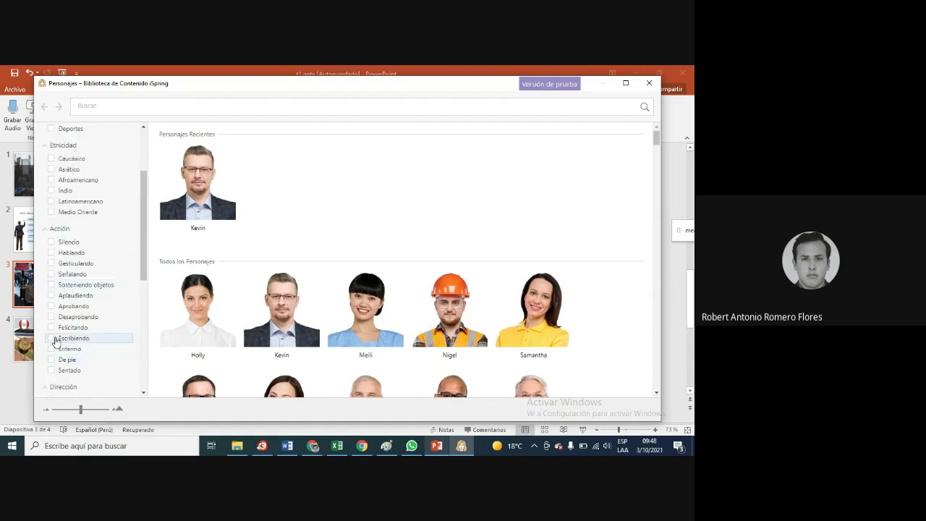
click(51, 318)
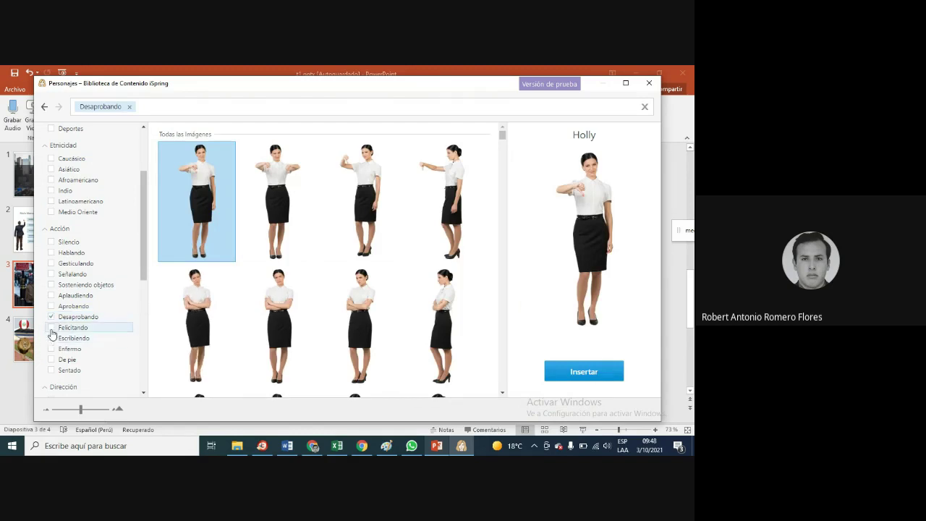
click(52, 328)
click(54, 318)
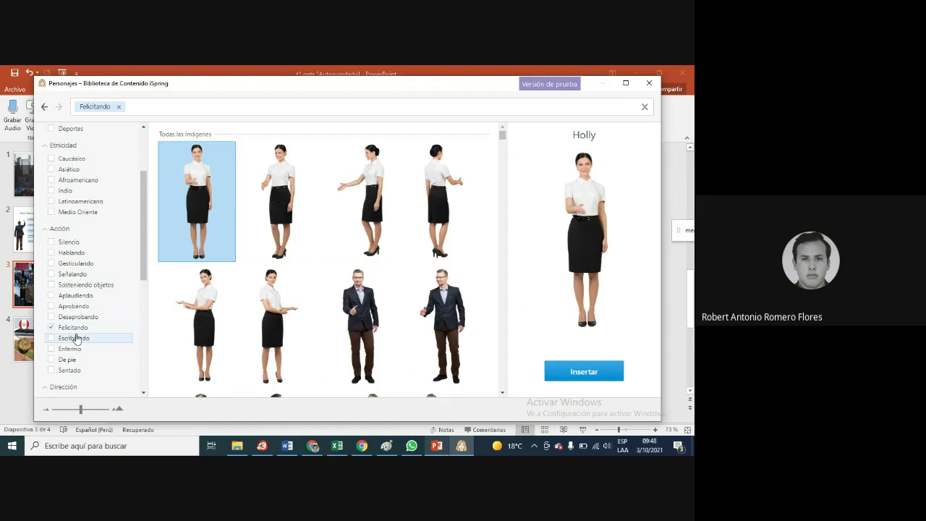
- Add the Vista lateral direction and Feliz emotion filters, after trying Derecho
scroll(75, 339, down, 5)
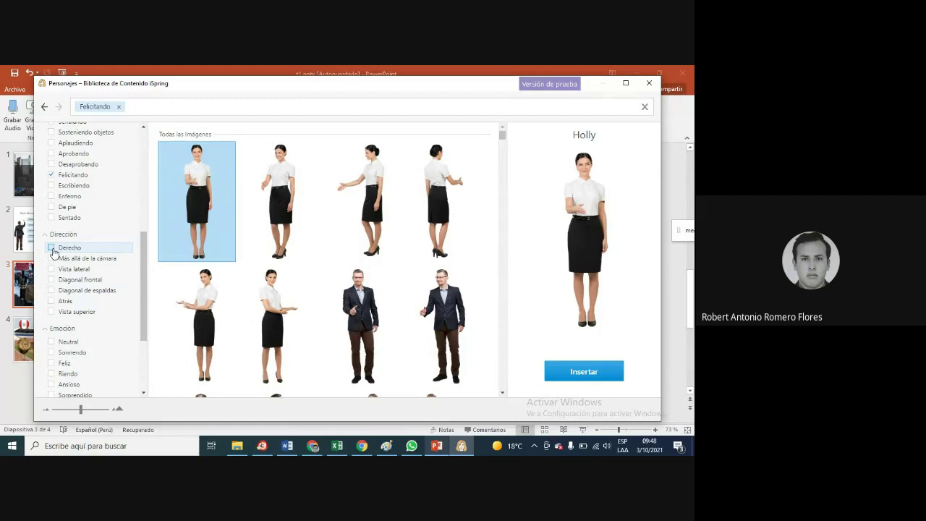
click(51, 248)
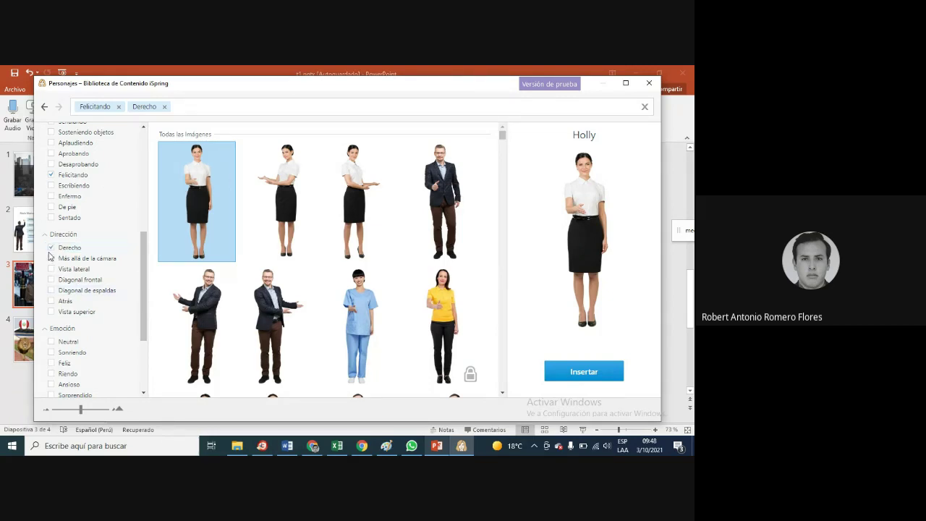
click(51, 251)
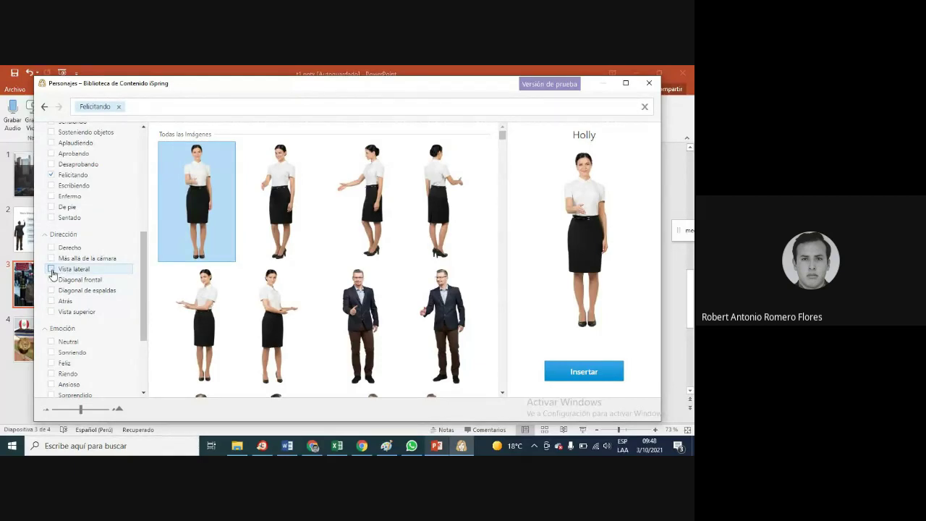
click(51, 270)
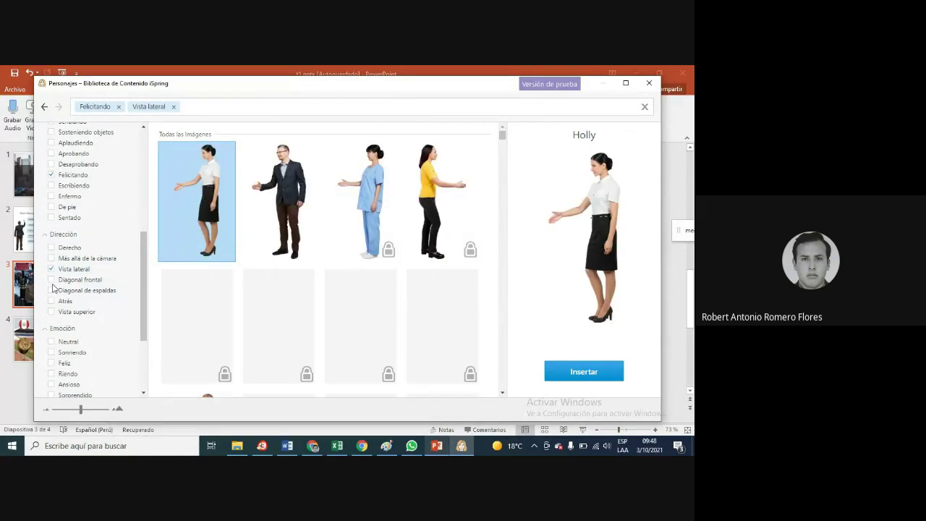
scroll(52, 288, down, 3)
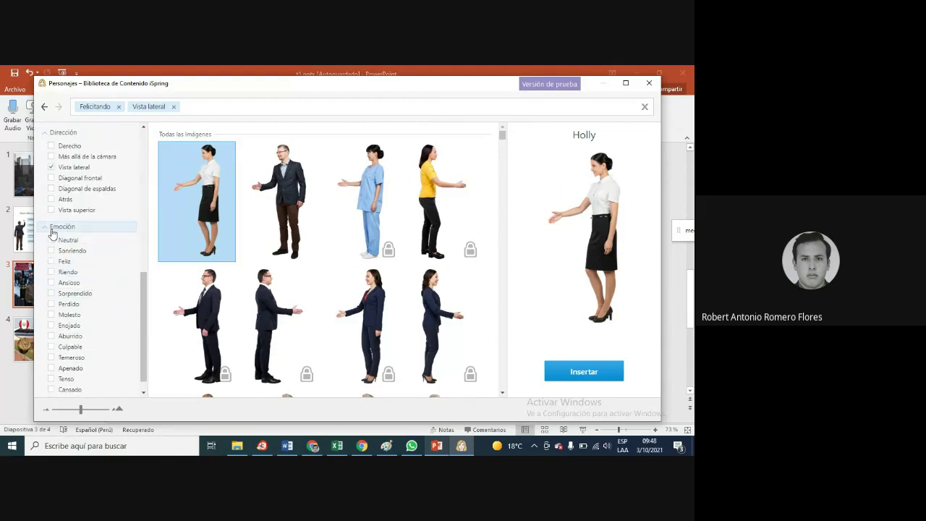
click(51, 262)
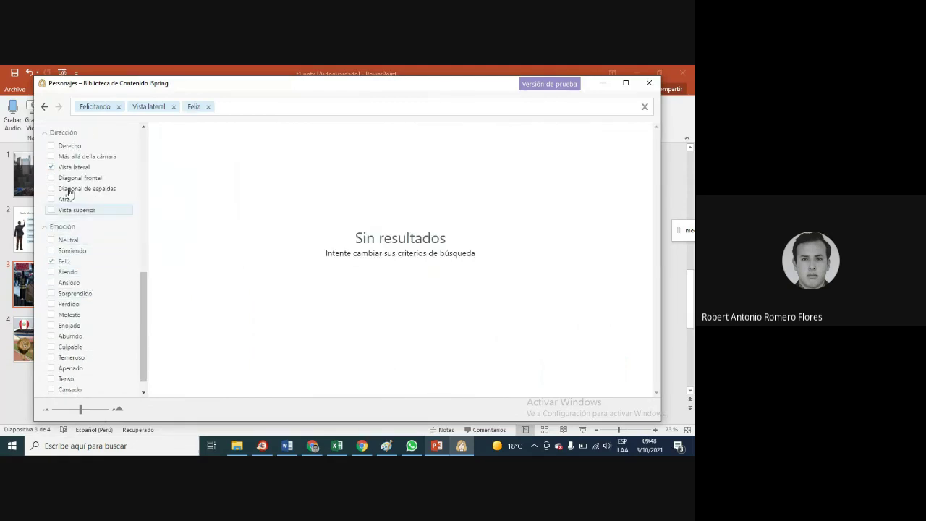
- Drop Vista lateral, keep Felicitando, and add the Femenino and Masculino filters
click(51, 168)
scroll(95, 199, up, 6)
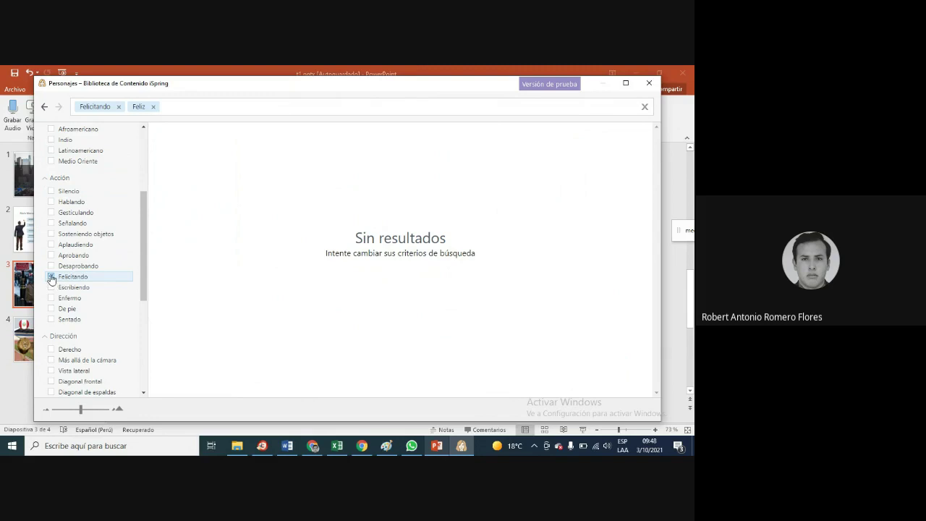
double_click(50, 276)
scroll(78, 275, up, 4)
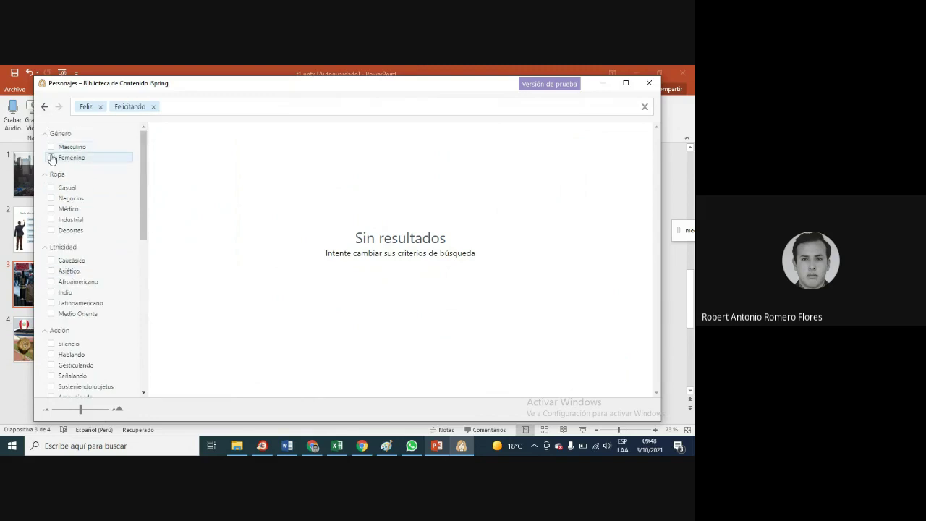
click(51, 156)
click(51, 149)
scroll(122, 246, down, 10)
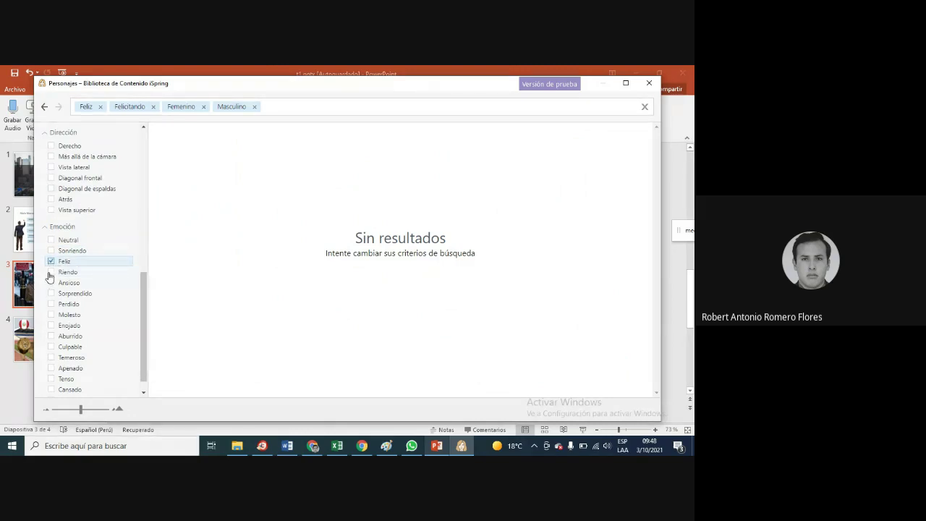
- Try the Riendo, Perdido, Aburrido, Culpable, Apenado and Tenso emotion filters, clearing them all
click(50, 273)
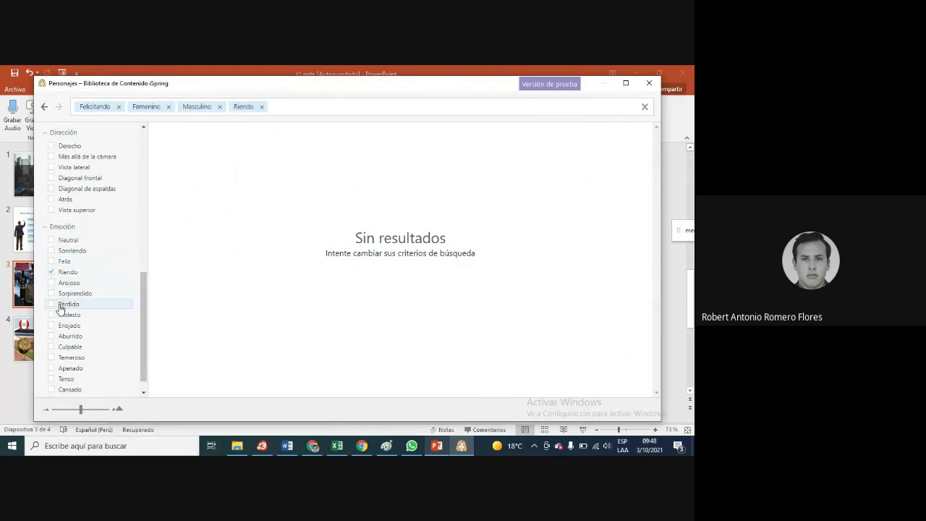
click(52, 306)
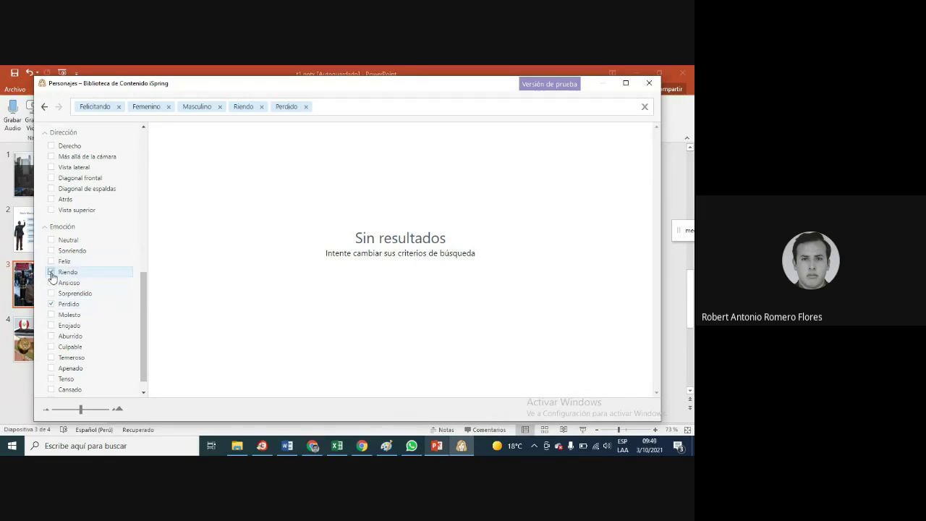
click(52, 272)
scroll(109, 314, down, 1)
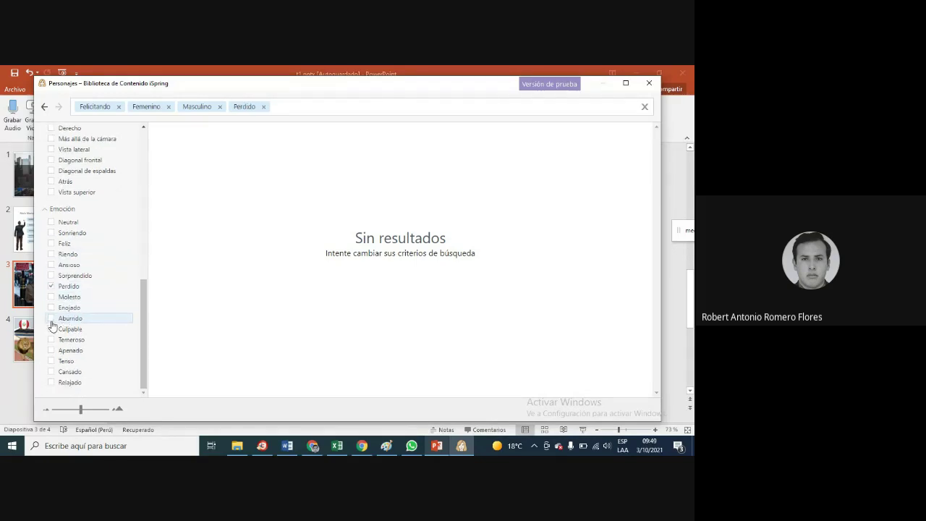
click(50, 319)
click(51, 287)
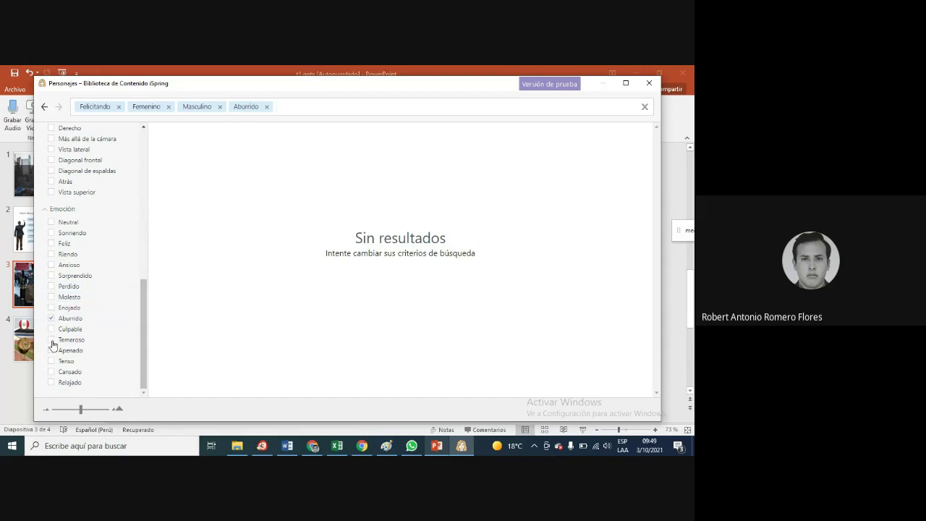
click(51, 328)
click(51, 318)
click(50, 350)
click(51, 360)
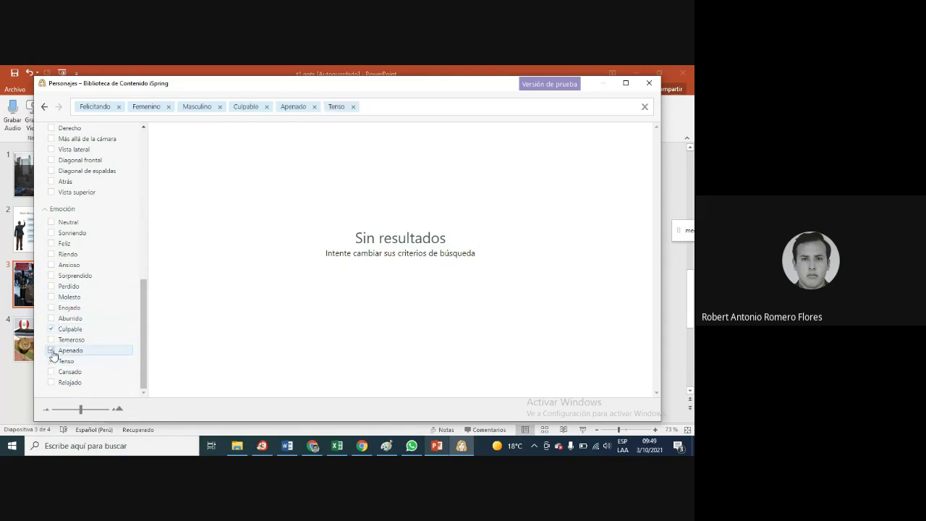
click(52, 351)
click(51, 329)
click(51, 361)
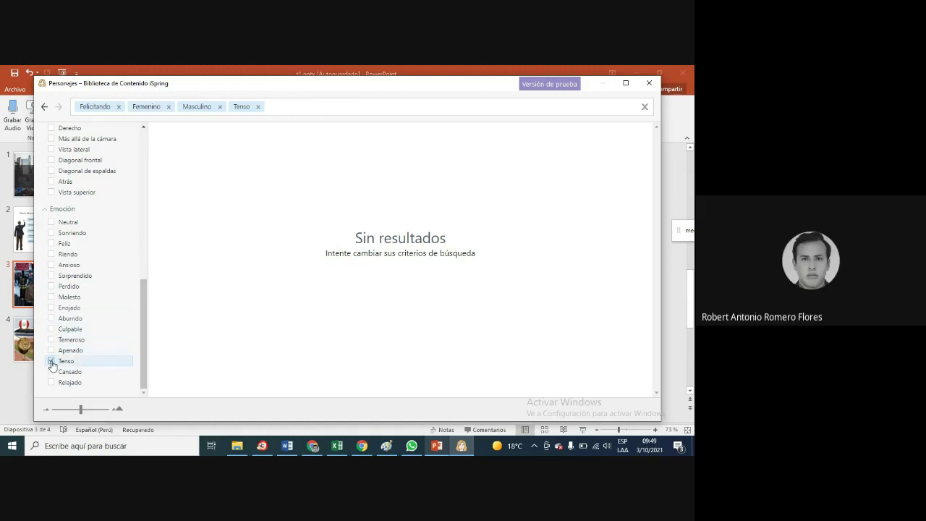
- Browse the results, briefly dismiss the library to view the slide, then bring it back
scroll(112, 338, up, 2)
scroll(113, 339, up, 1)
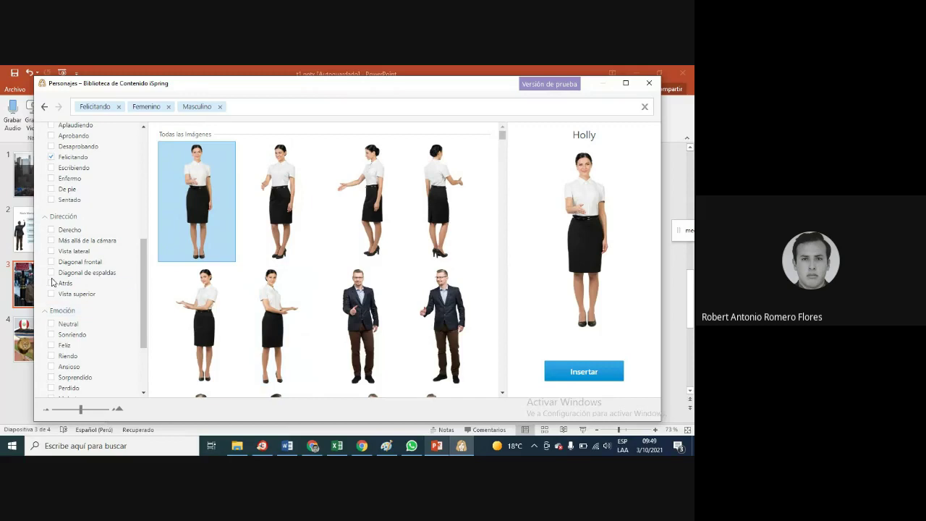
scroll(85, 296, up, 4)
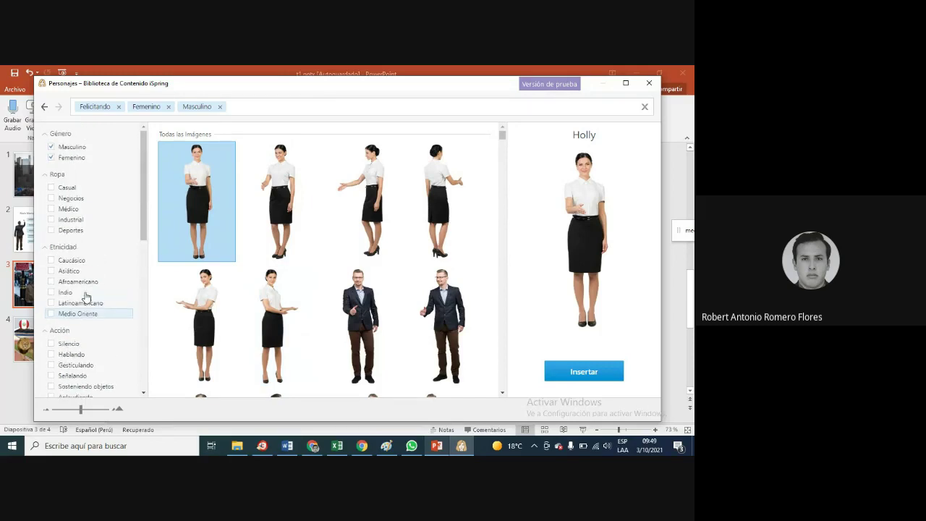
scroll(85, 297, down, 4)
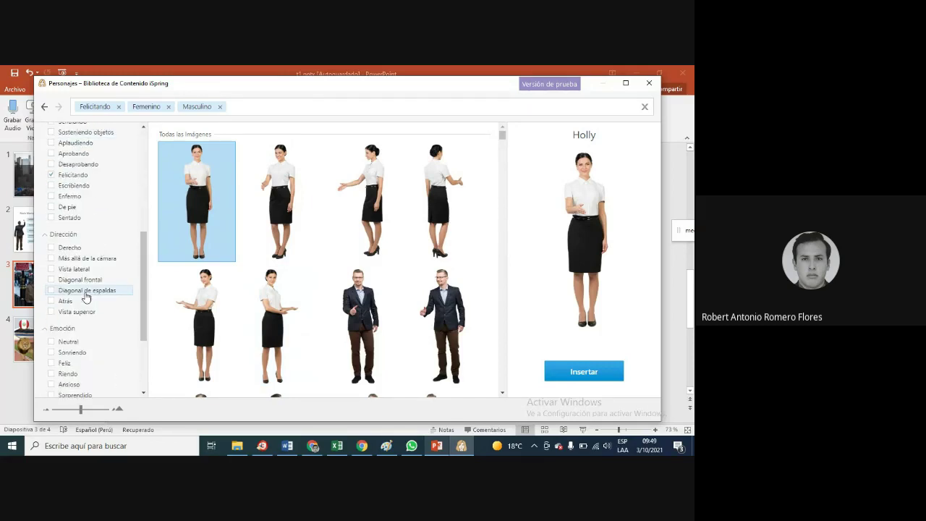
scroll(85, 296, down, 4)
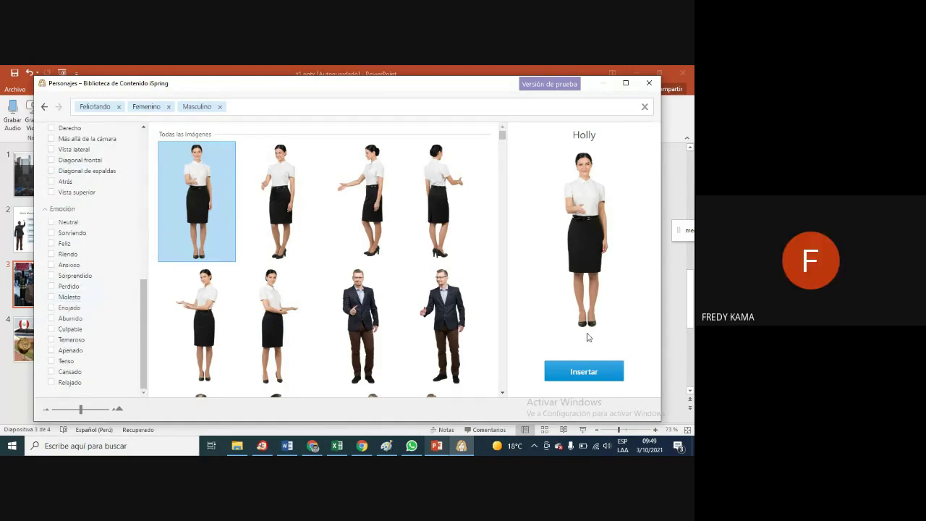
scroll(89, 292, up, 5)
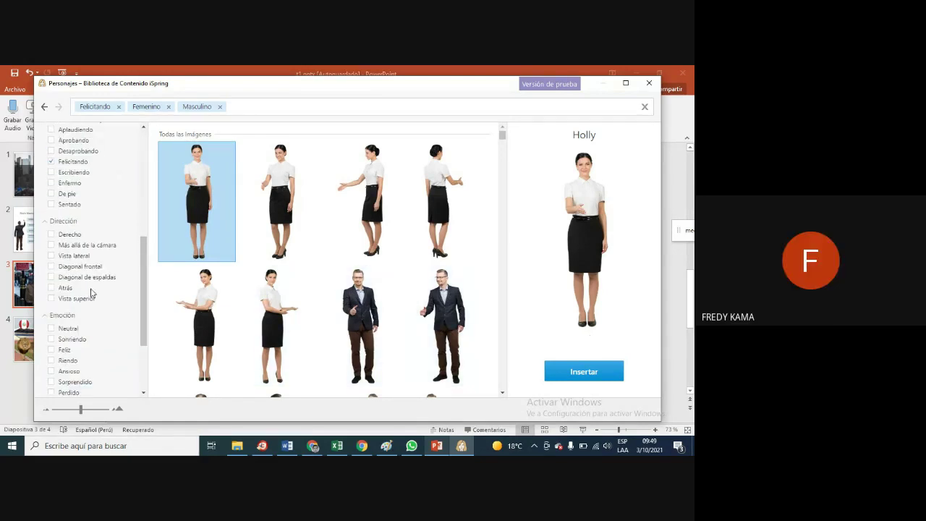
scroll(91, 293, up, 2)
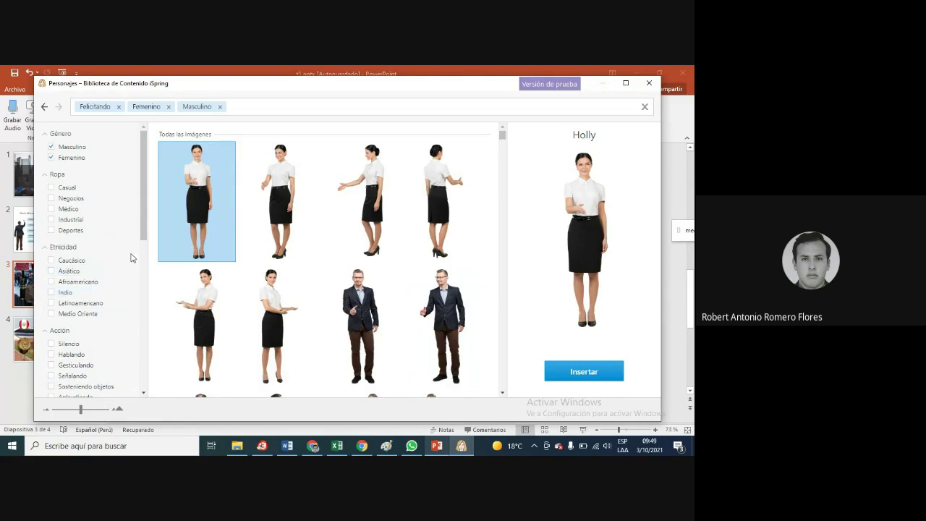
scroll(131, 258, down, 2)
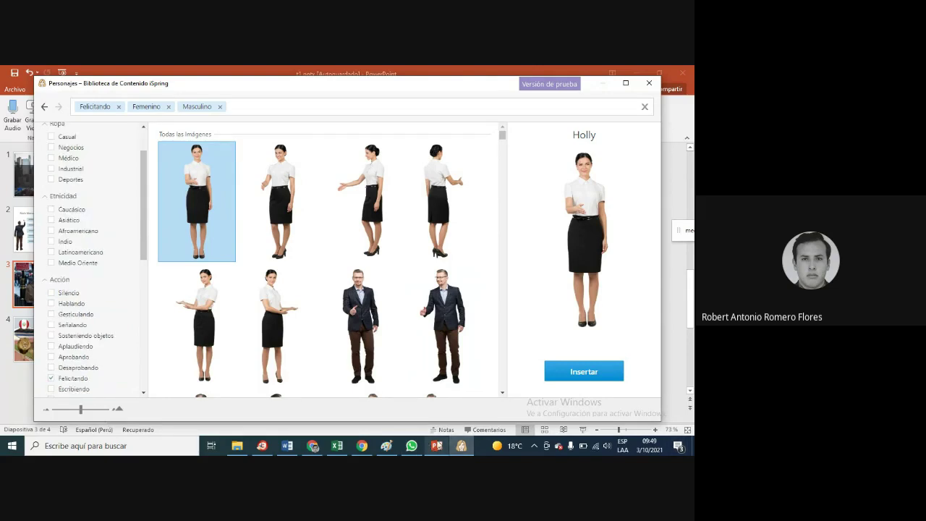
key(Escape)
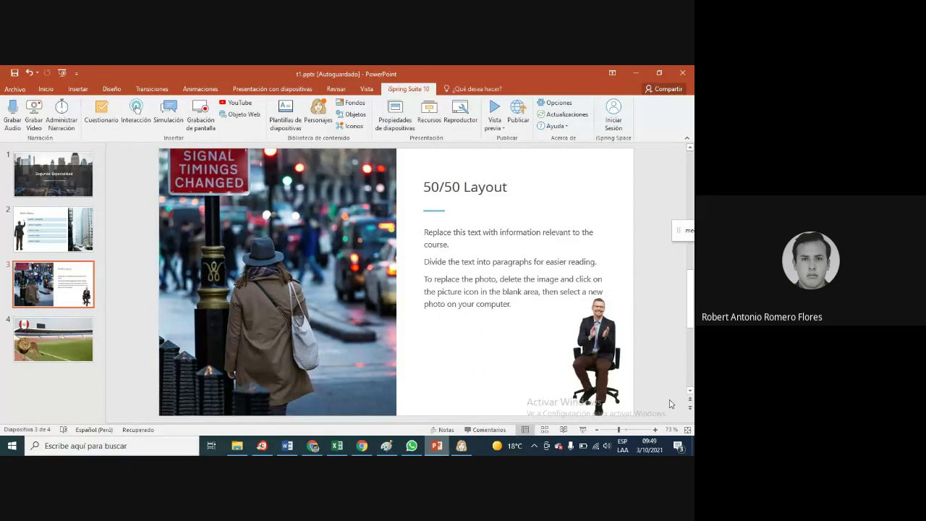
click(461, 445)
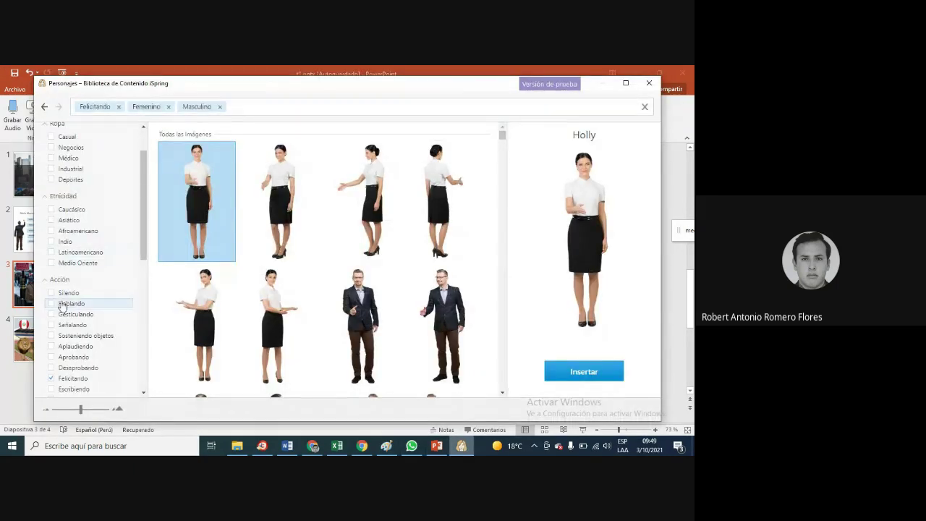
- Try the Temeroso, Apenado and Culpable emotion filters, then clear them to restore results
scroll(62, 307, down, 8)
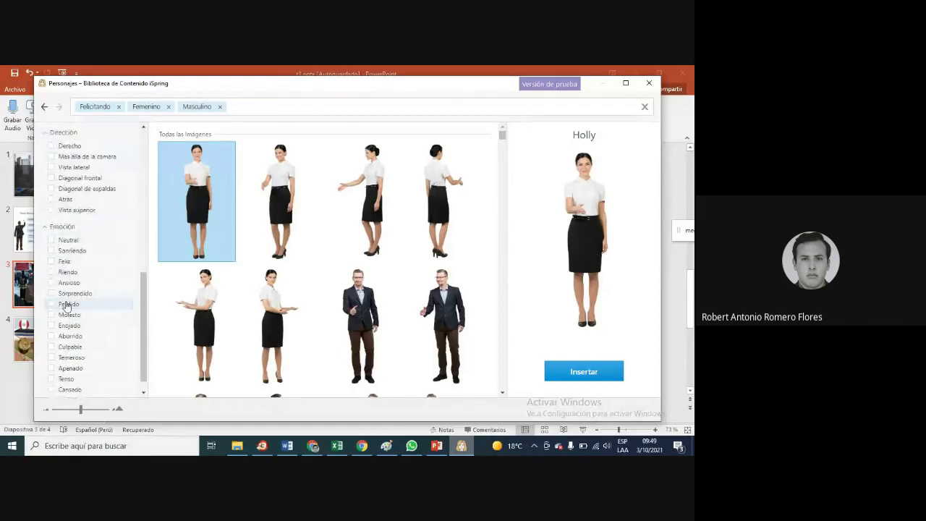
scroll(63, 304, down, 1)
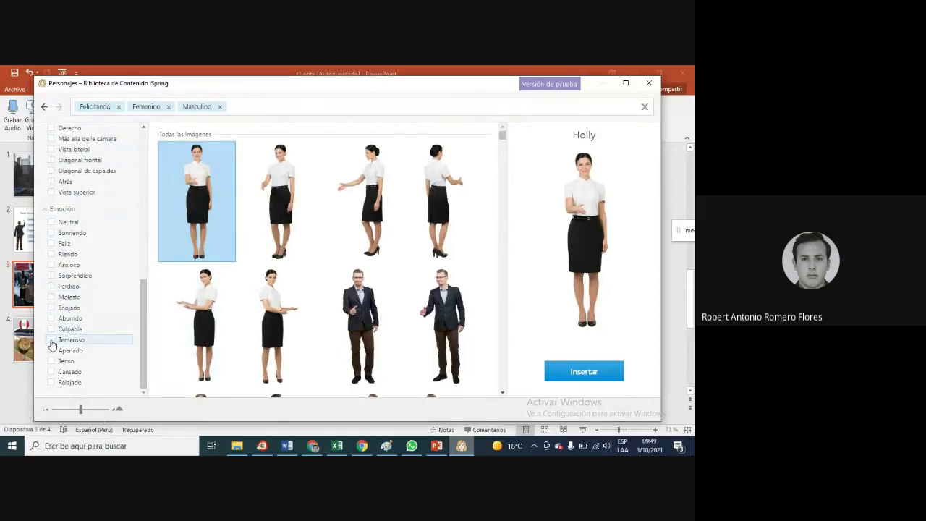
click(51, 340)
click(51, 351)
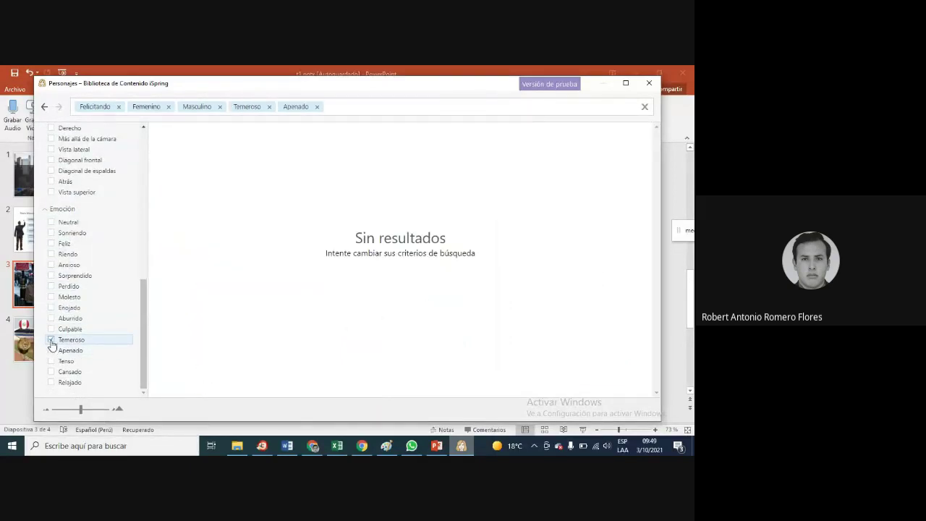
click(51, 340)
click(51, 329)
click(51, 329)
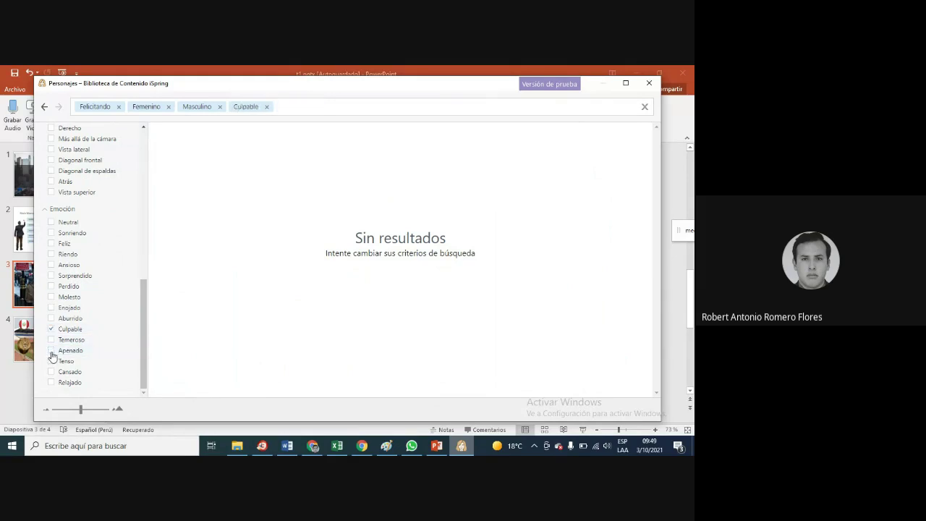
click(51, 351)
scroll(54, 319, up, 3)
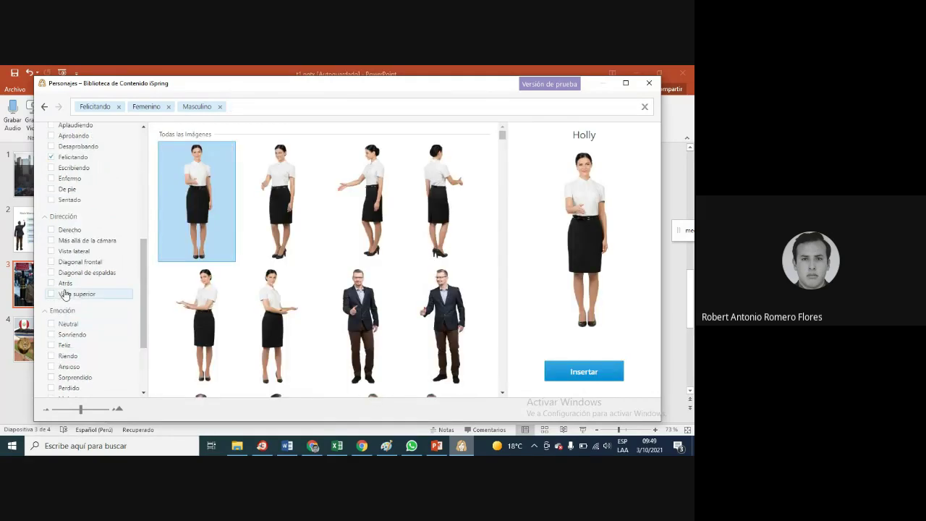
- Filter directions to Atrás and Diagonal de espaldas, bringing up Holly's back view
click(51, 294)
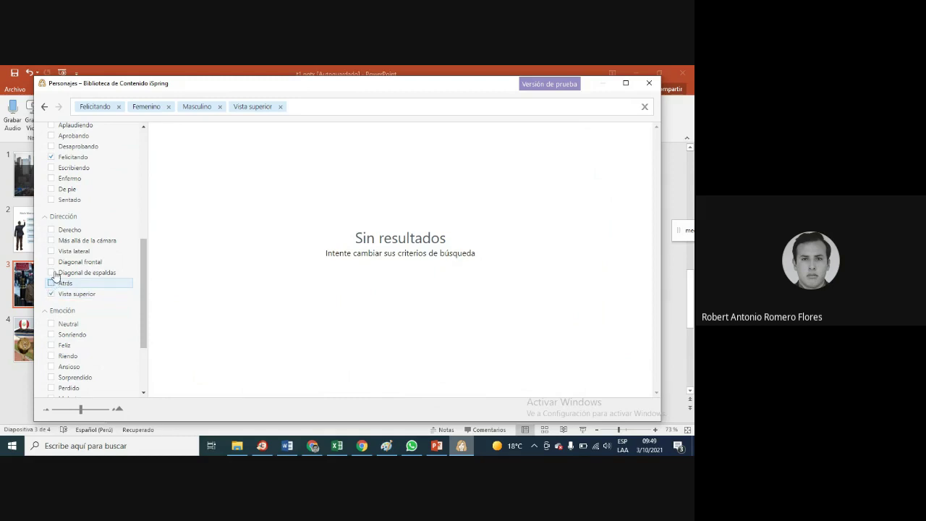
click(52, 282)
click(51, 273)
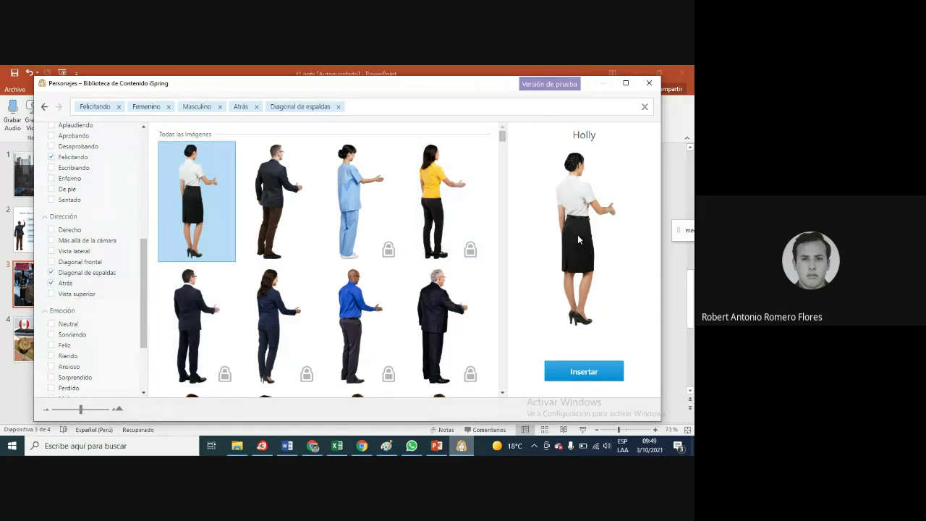
- Paste the back-facing Holly picture from slide 3 onto the lion slide 4
click(585, 372)
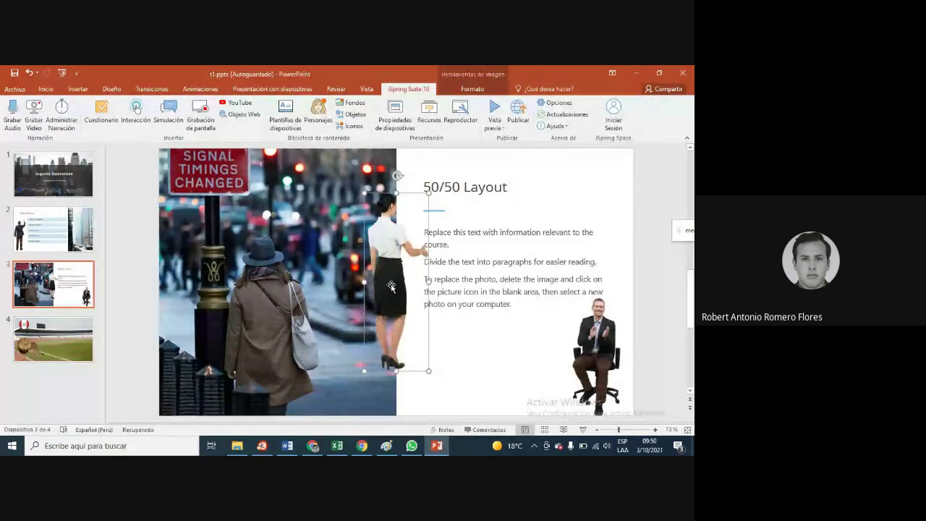
click(37, 338)
key(ctrl+v)
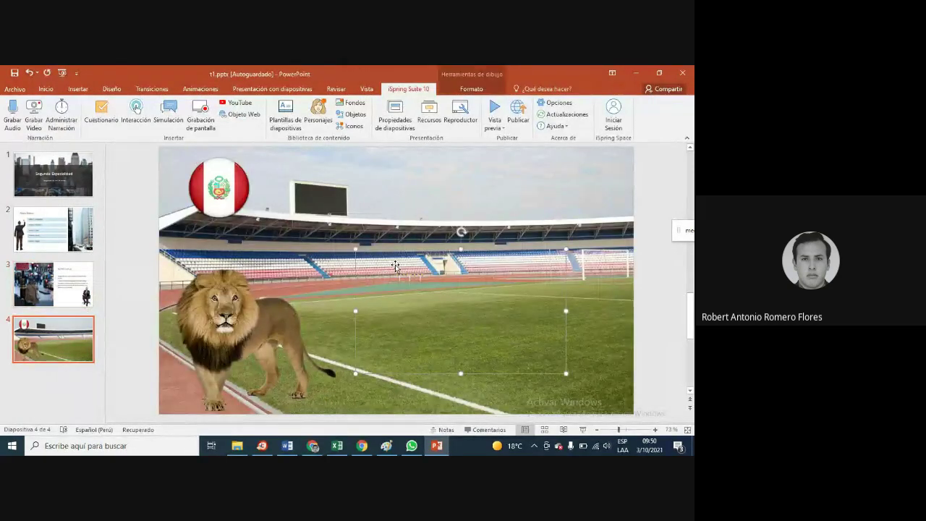
- Place Holly at the lower left and move the lion toward the centre facing her
drag(394, 241, 208, 291)
drag(284, 306, 362, 295)
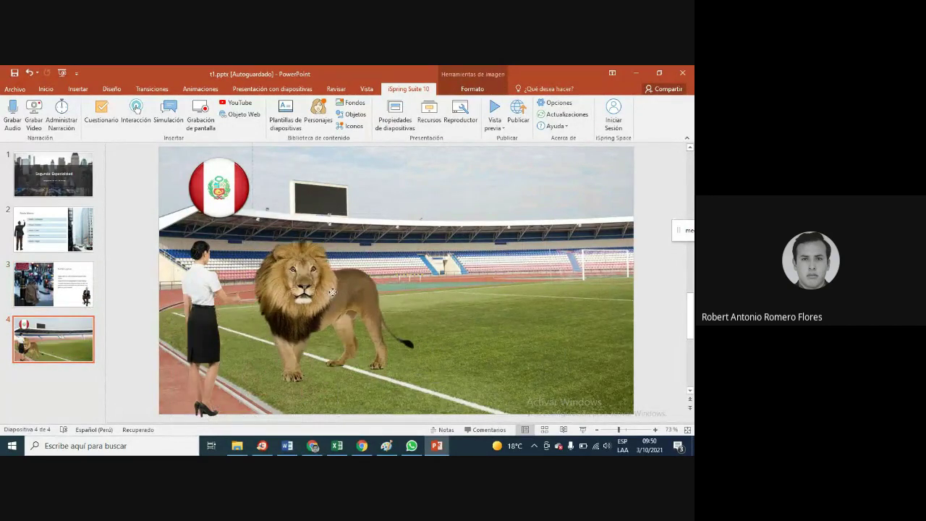
click(503, 302)
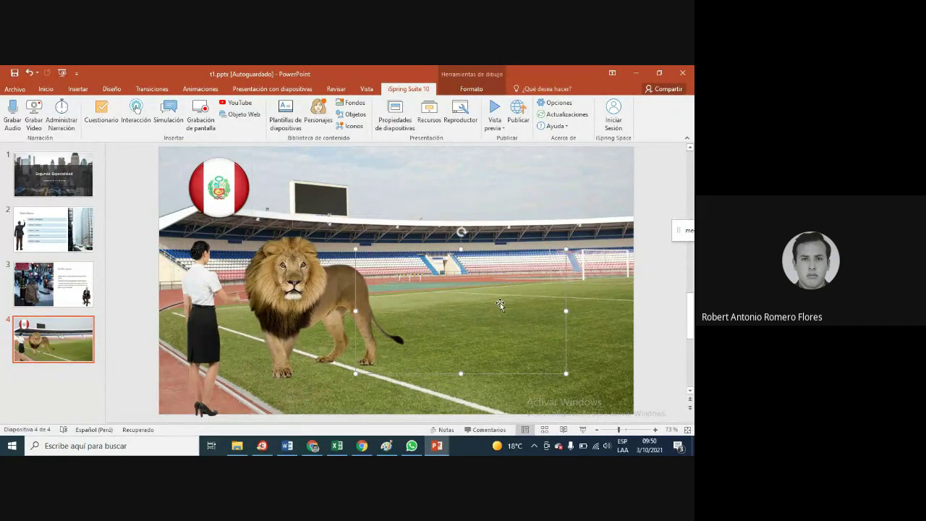
click(451, 182)
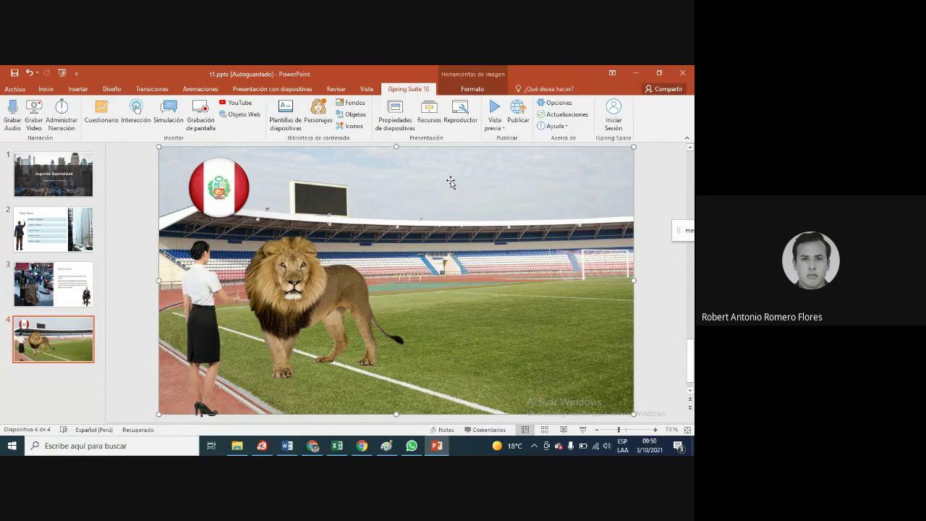
click(141, 243)
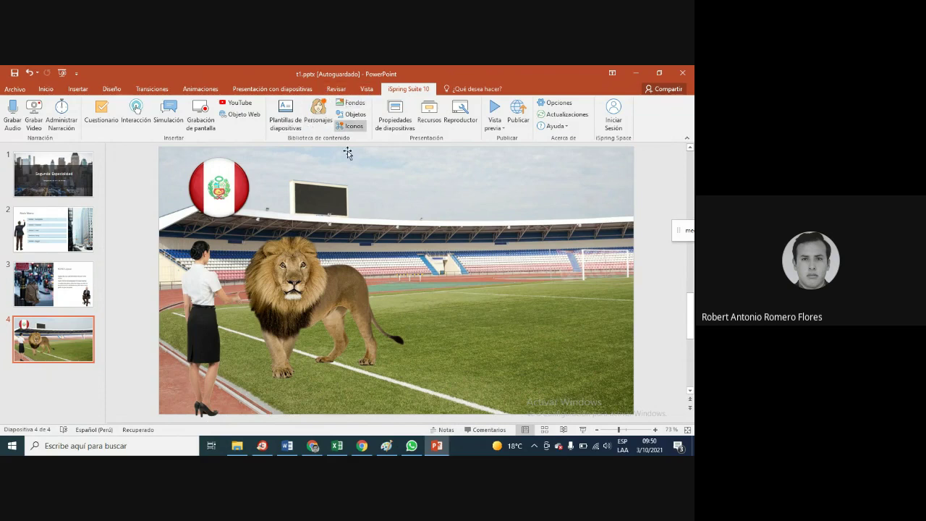
- Add a new slide 5 after slide 4 and bring up the iSpring Fondos library
right_click(63, 350)
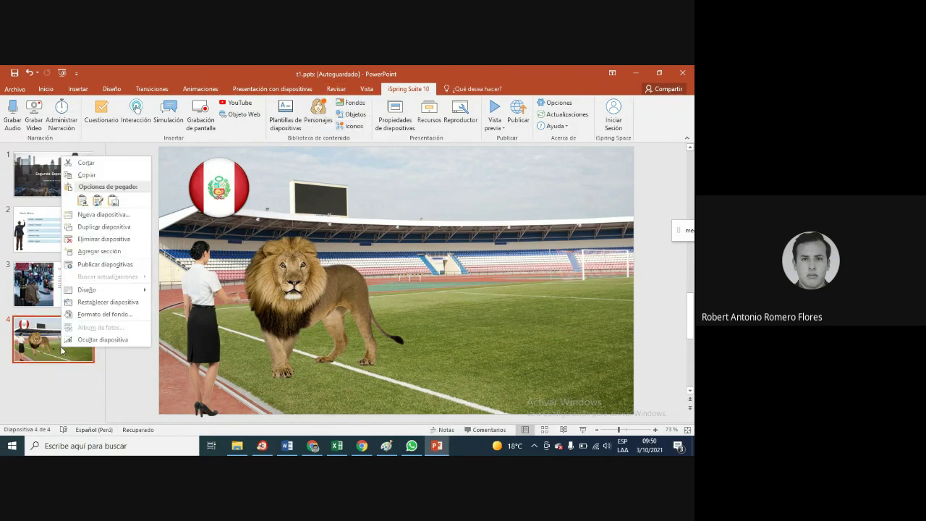
click(126, 215)
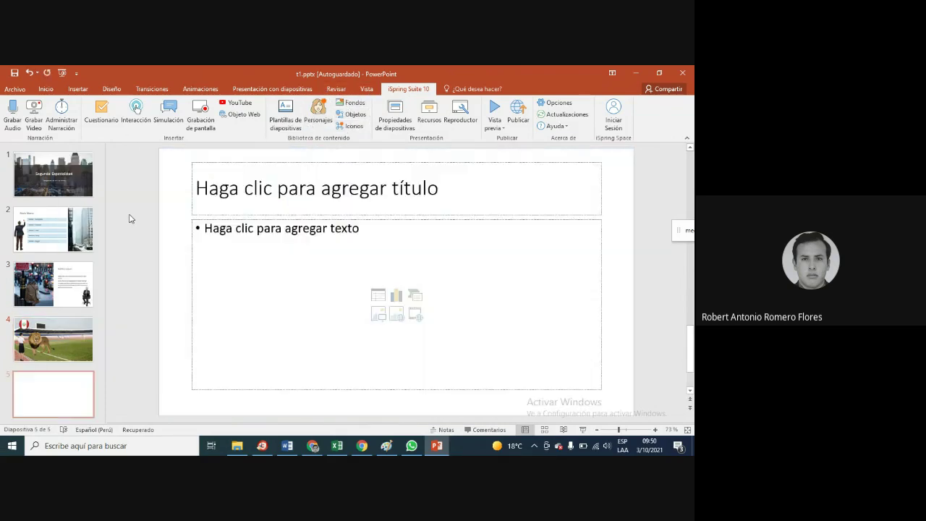
click(353, 103)
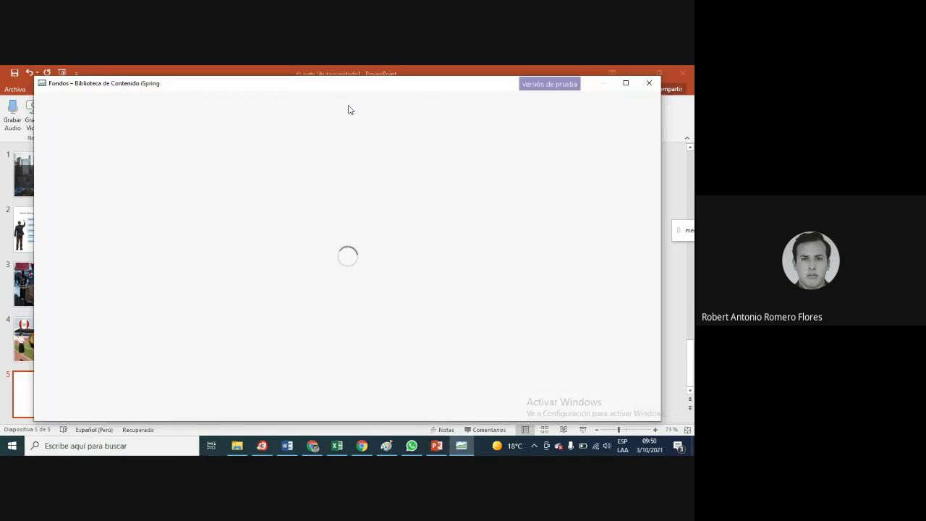
click(649, 82)
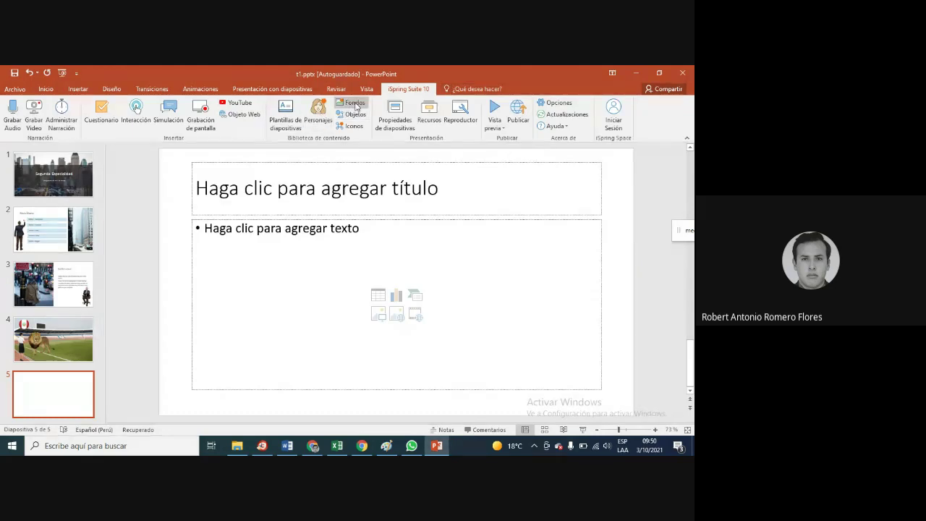
click(355, 105)
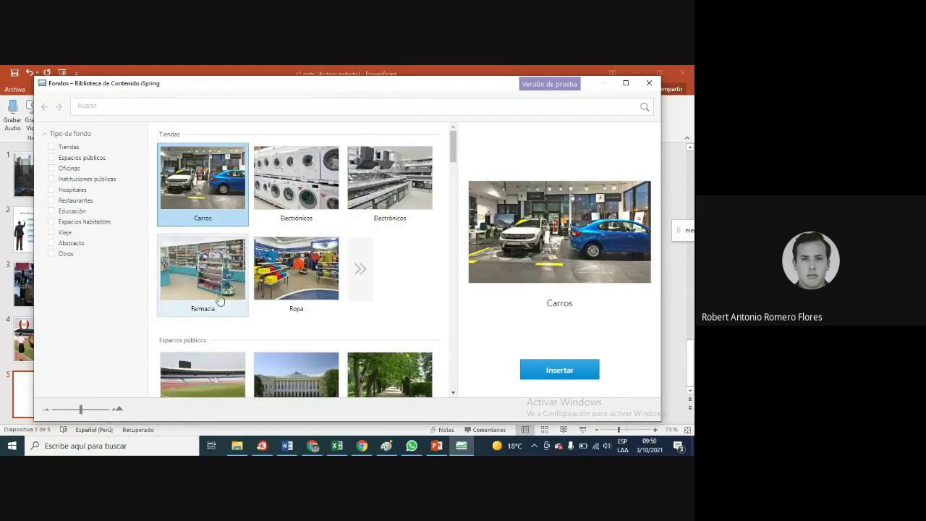
- Insert the red-seated Restaurantes 'Bar' background picture onto slide 5
scroll(257, 300, down, 2)
scroll(257, 301, down, 2)
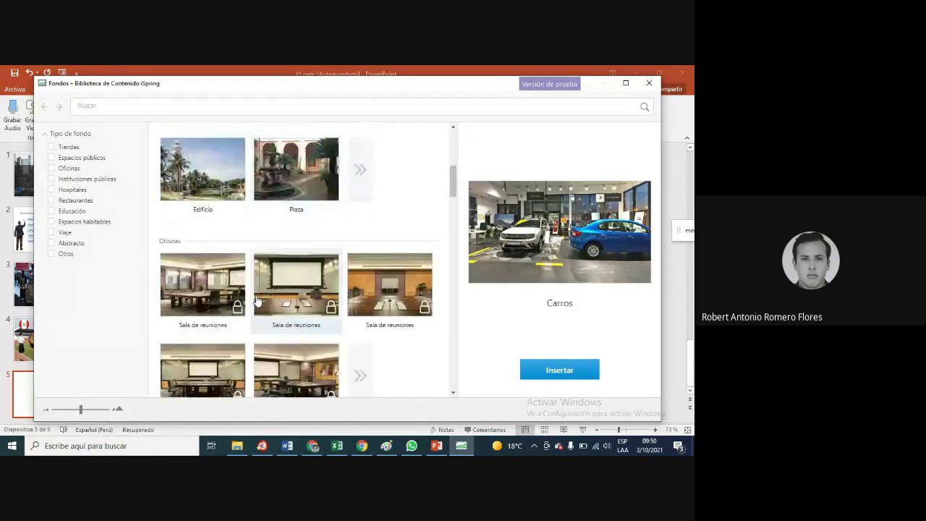
scroll(314, 340, down, 2)
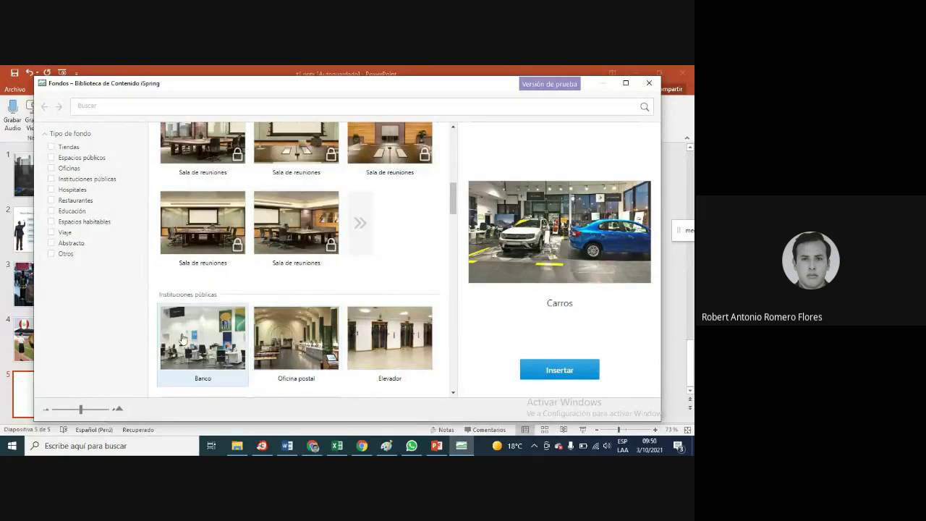
scroll(215, 338, down, 2)
scroll(213, 337, down, 1)
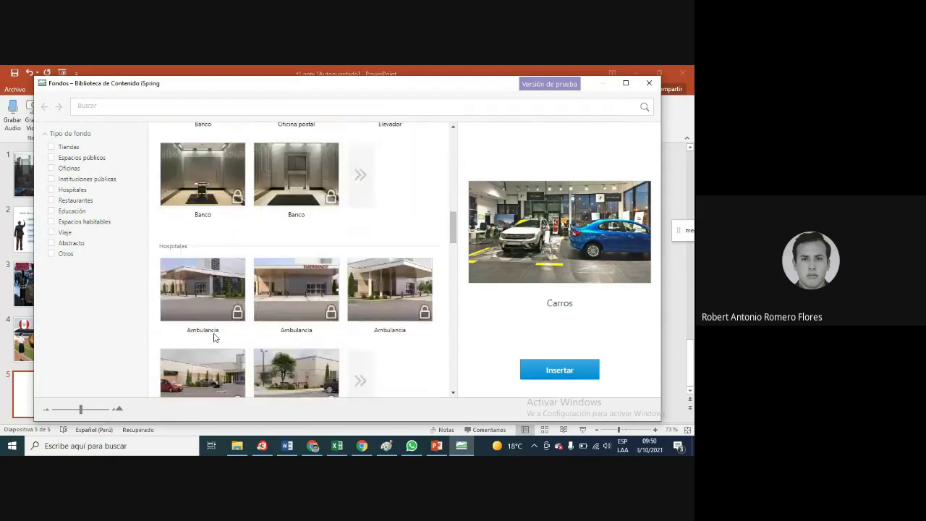
scroll(215, 338, down, 2)
scroll(215, 338, down, 1)
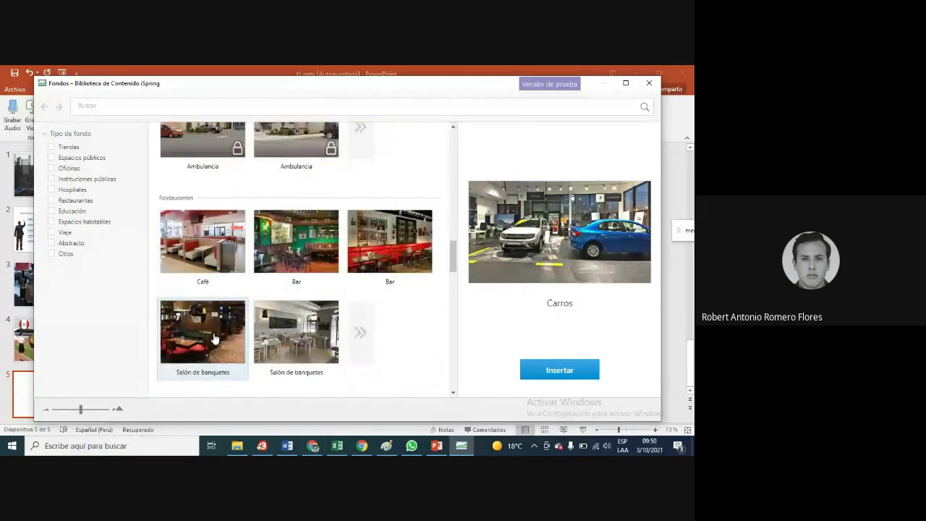
scroll(215, 338, down, 1)
scroll(213, 337, up, 2)
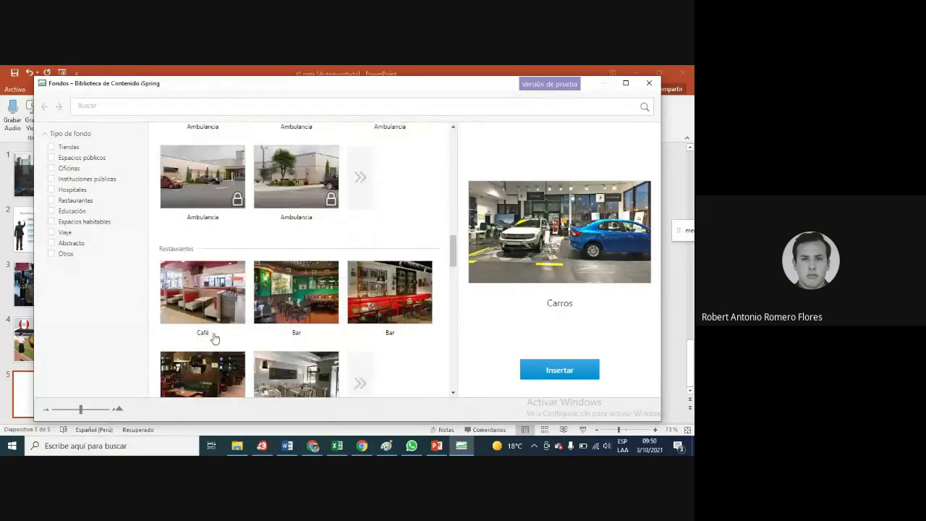
click(409, 311)
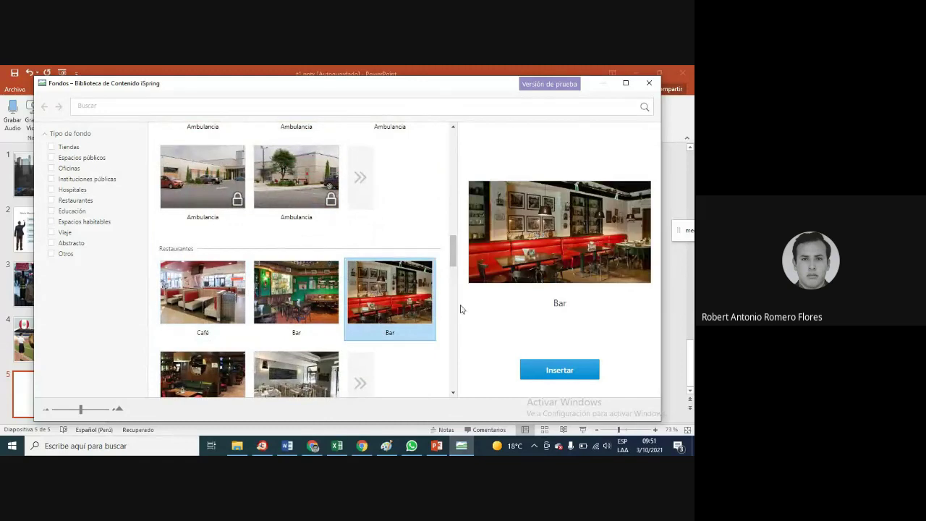
click(564, 374)
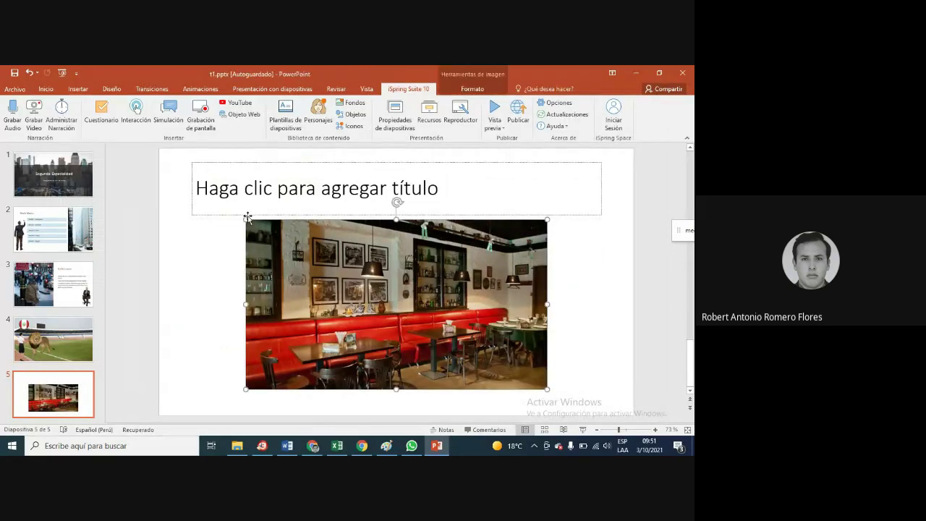
- Enlarge the Bar restaurant picture, then fill slide 5 with the Espacios habitables 'Sala' background
drag(245, 218, 161, 165)
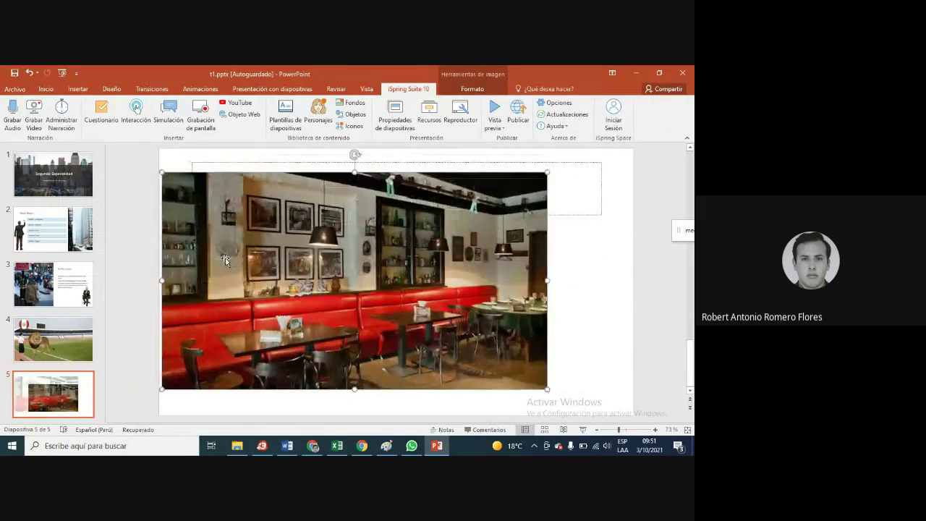
drag(222, 254, 252, 253)
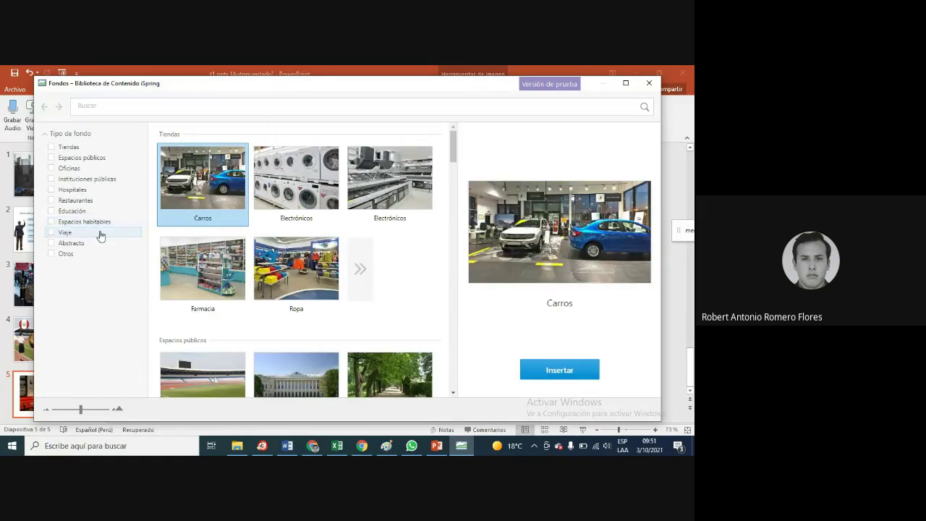
click(78, 234)
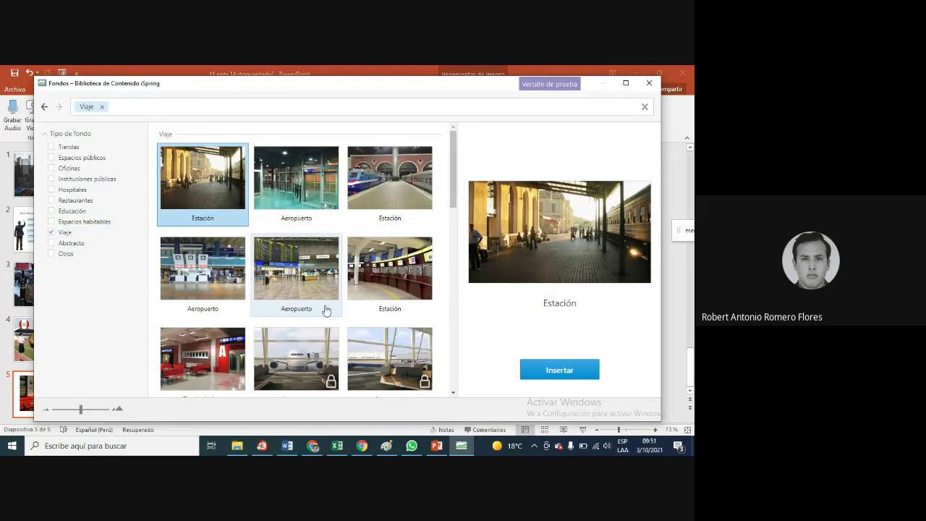
scroll(326, 311, down, 1)
scroll(326, 310, down, 1)
scroll(325, 311, up, 3)
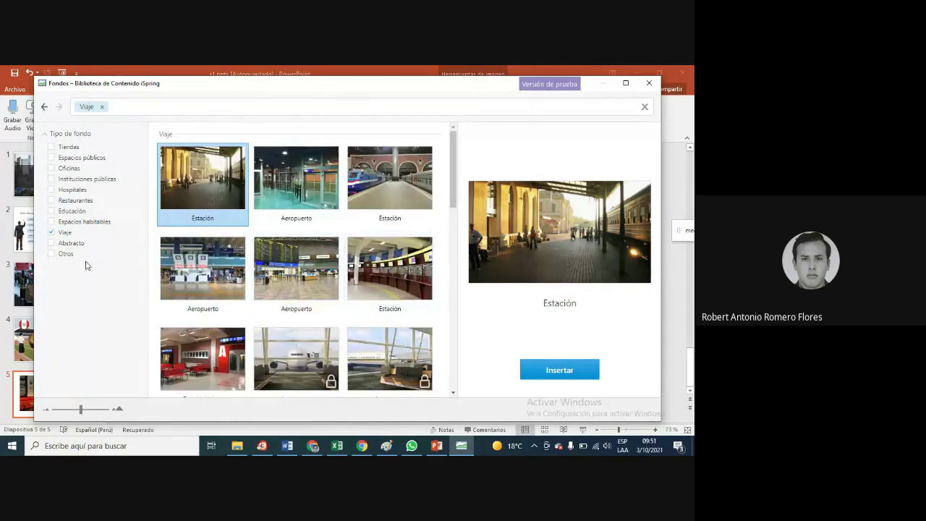
click(51, 245)
click(51, 233)
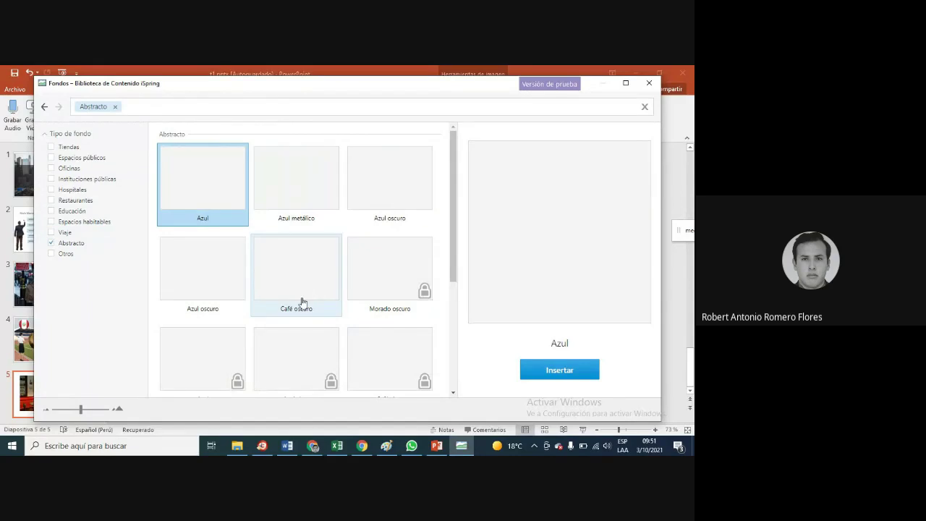
scroll(302, 302, down, 4)
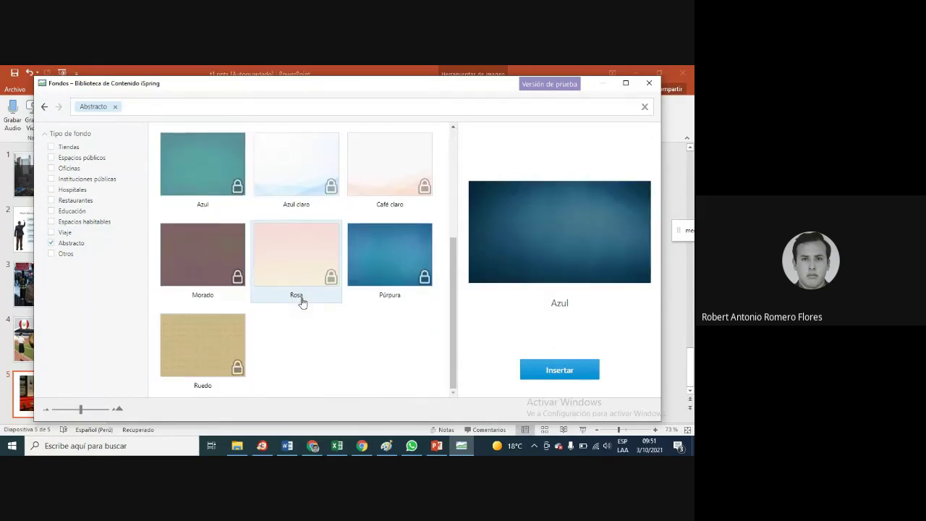
scroll(302, 302, up, 5)
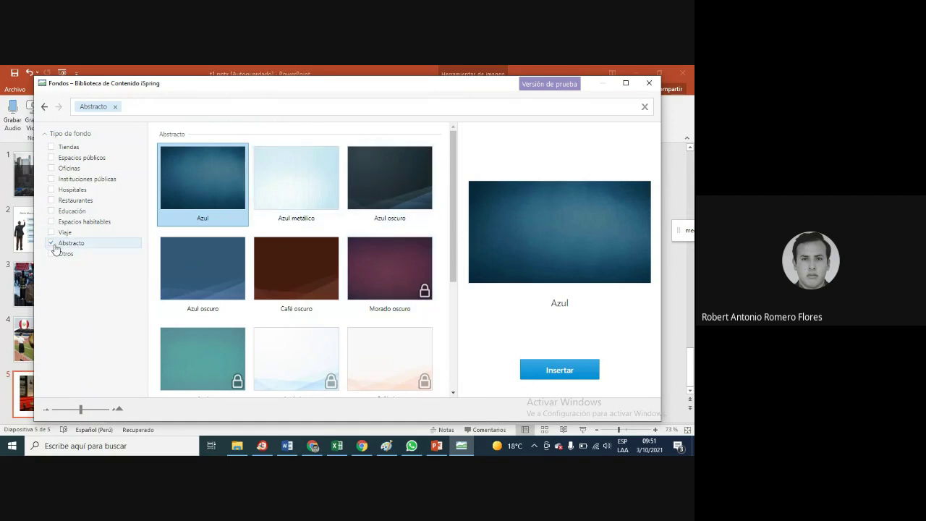
click(52, 244)
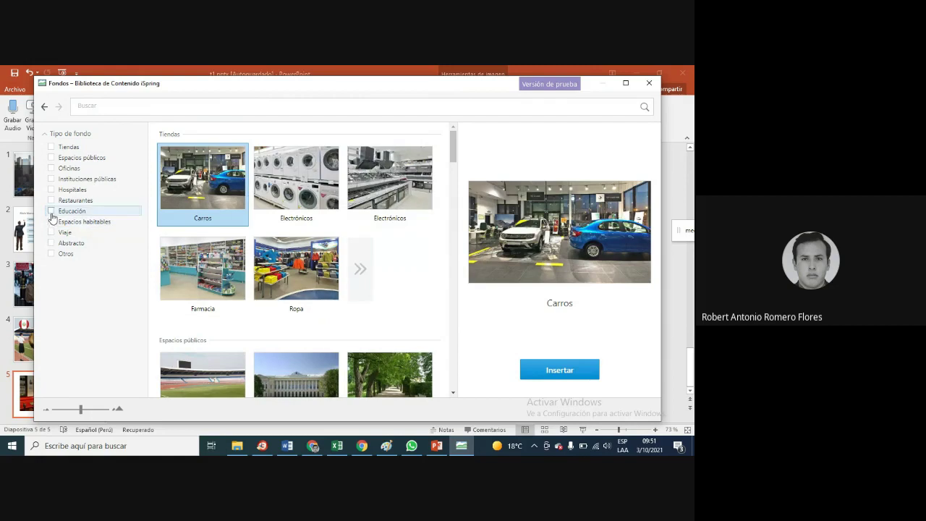
click(50, 222)
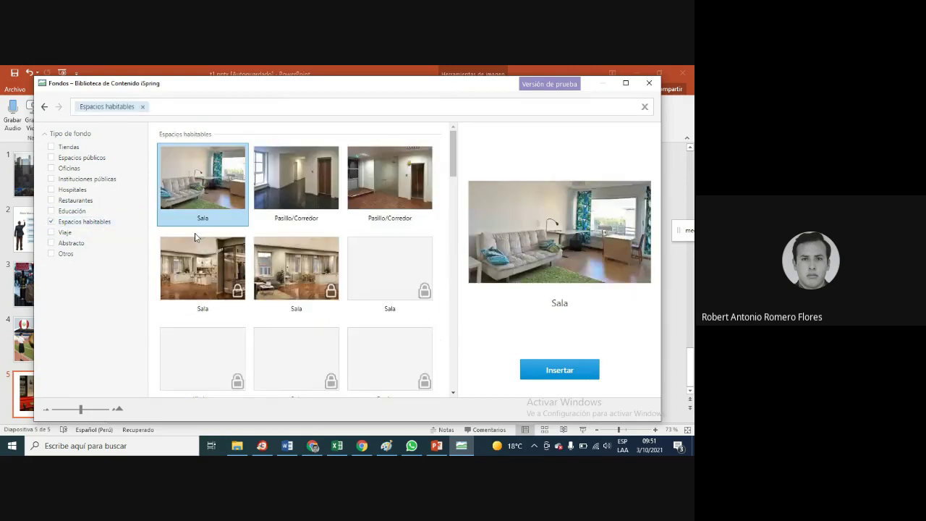
double_click(202, 195)
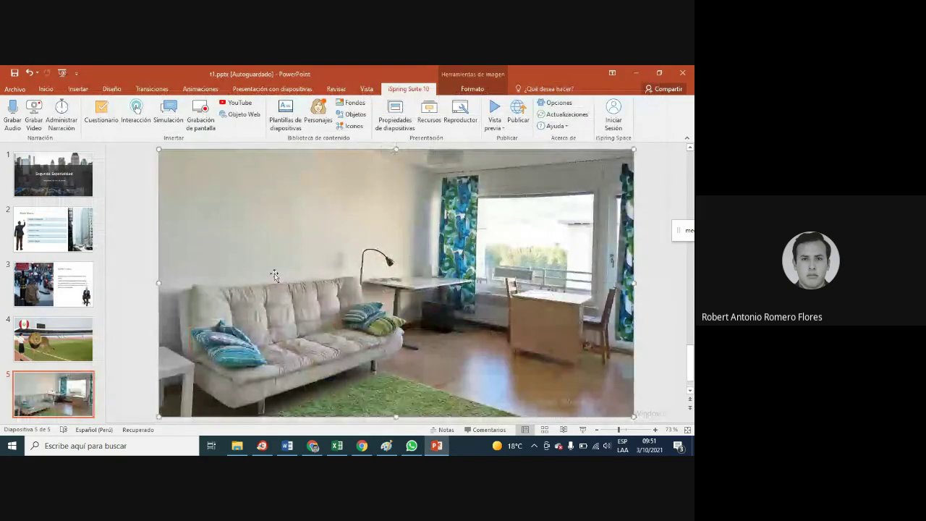
- Go back to slide 4 and select the lion picture
click(151, 273)
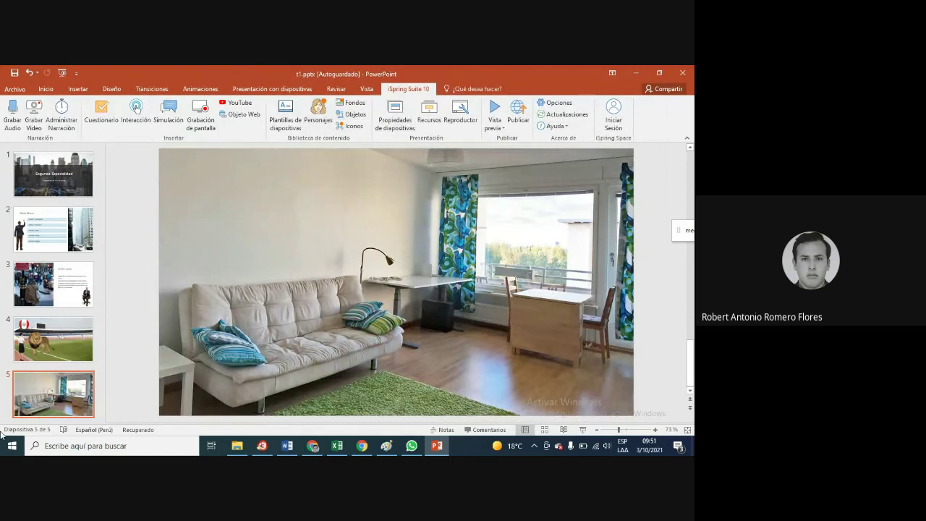
click(62, 345)
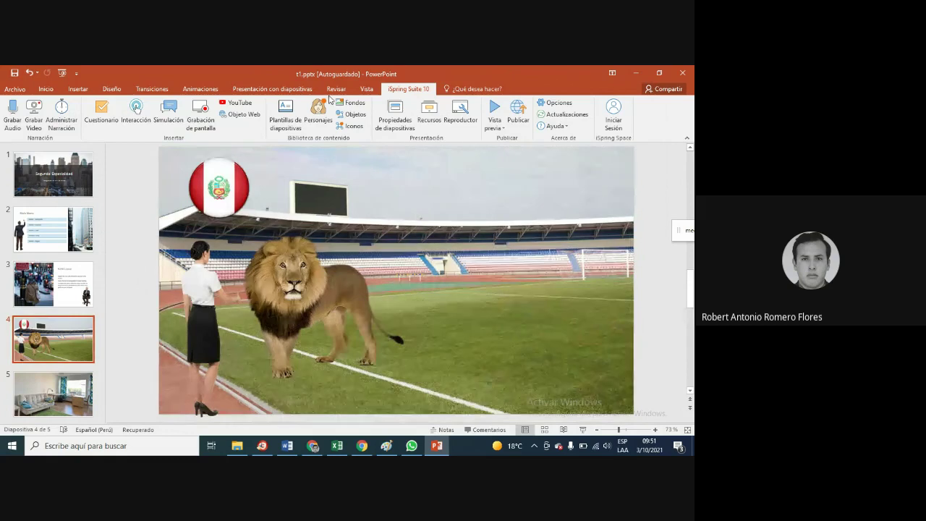
click(297, 277)
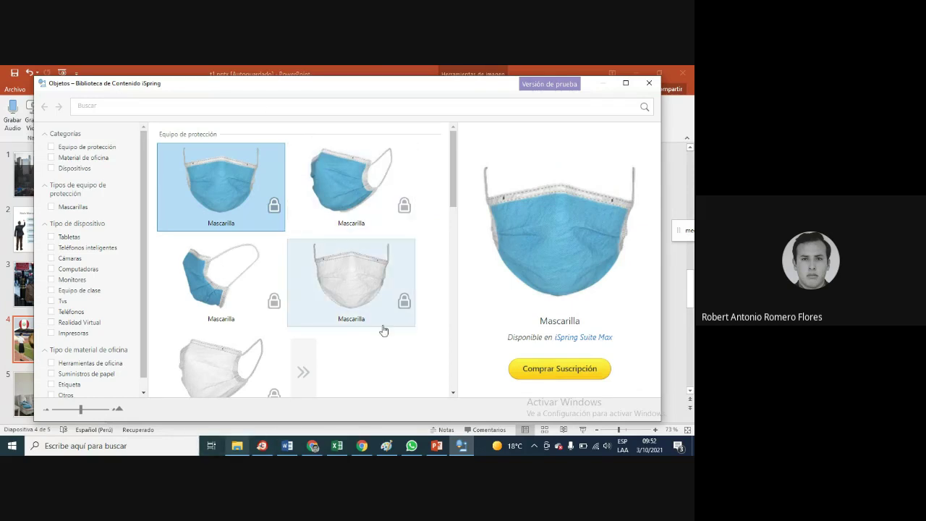
- Pick the unlocked Teléfono inteligente from the iSpring Dispositivos objects
scroll(382, 329, down, 3)
scroll(384, 330, down, 6)
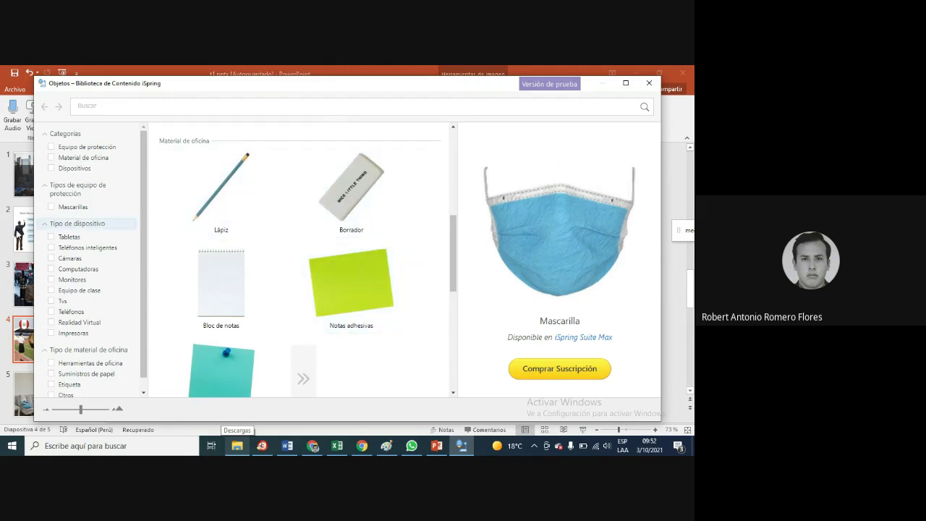
scroll(278, 339, down, 6)
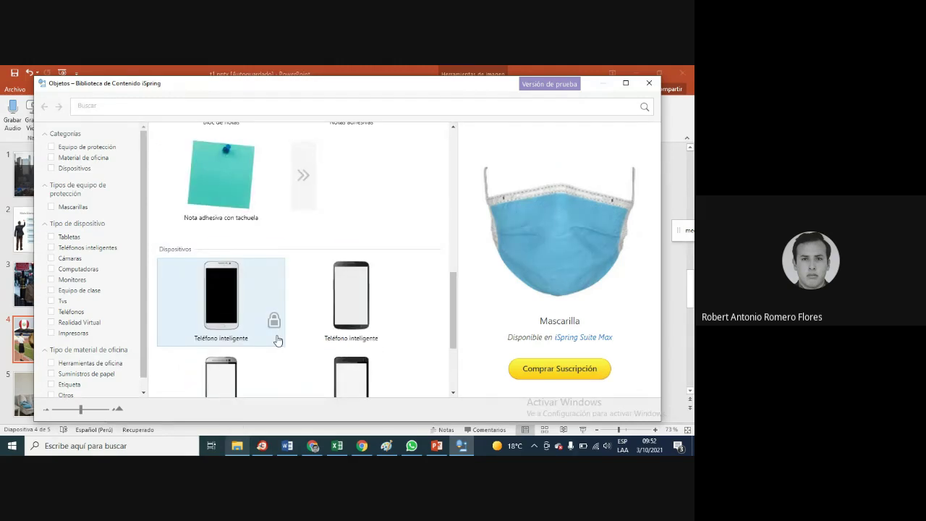
scroll(278, 340, down, 4)
scroll(331, 327, up, 3)
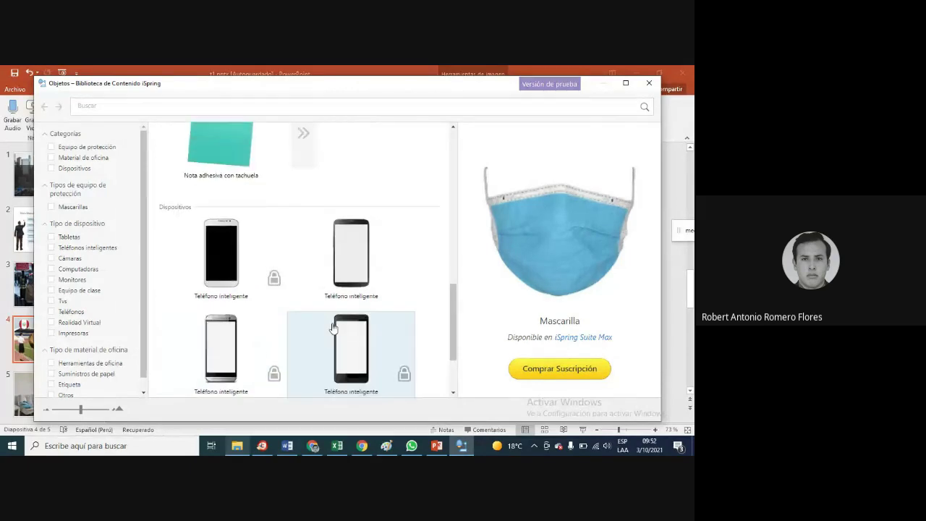
click(366, 277)
- Admit the waiting participant into the Google Meet call, then return to the iSpring objects library
click(310, 445)
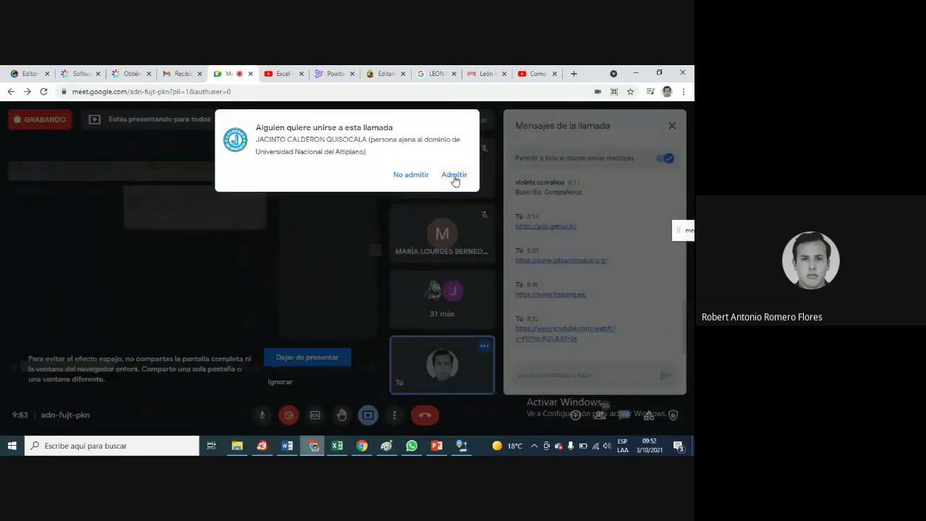
click(455, 177)
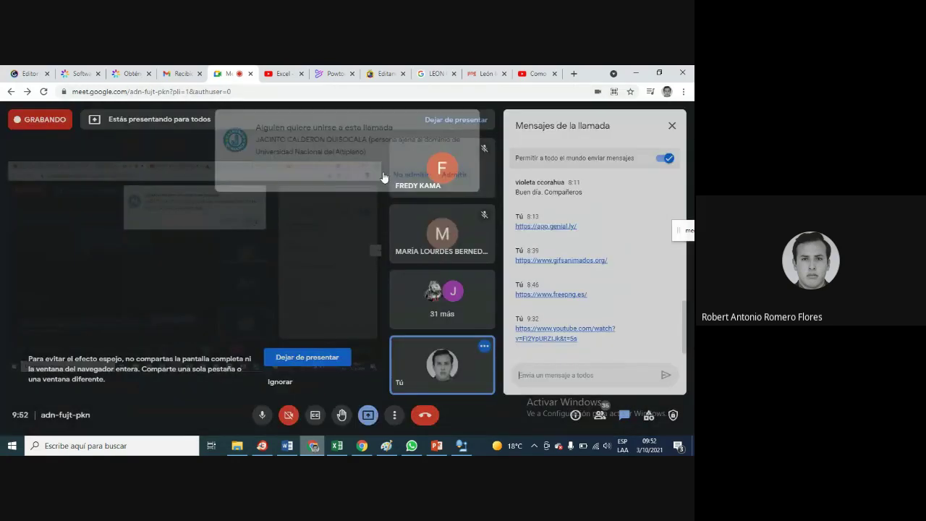
click(461, 446)
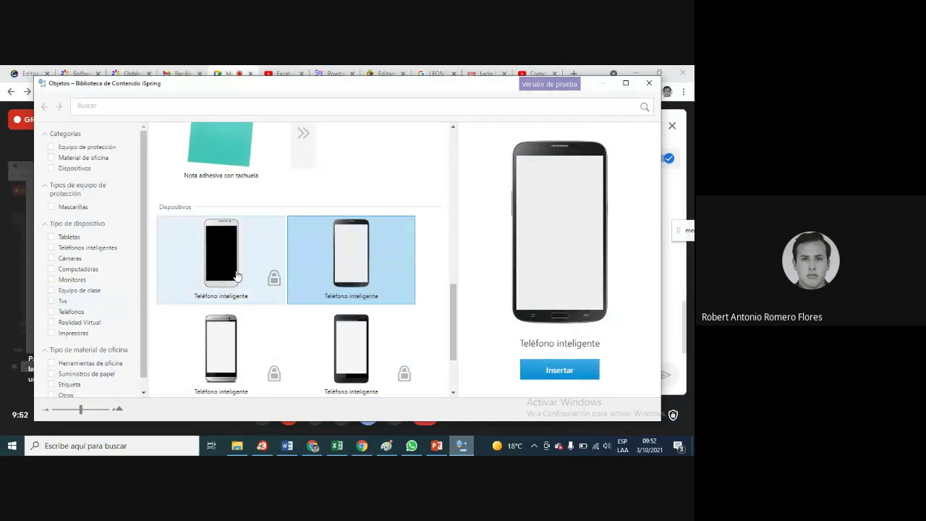
- Try the Cámaras, Computadoras, Monitores and Equipo de clase object category filters
click(53, 260)
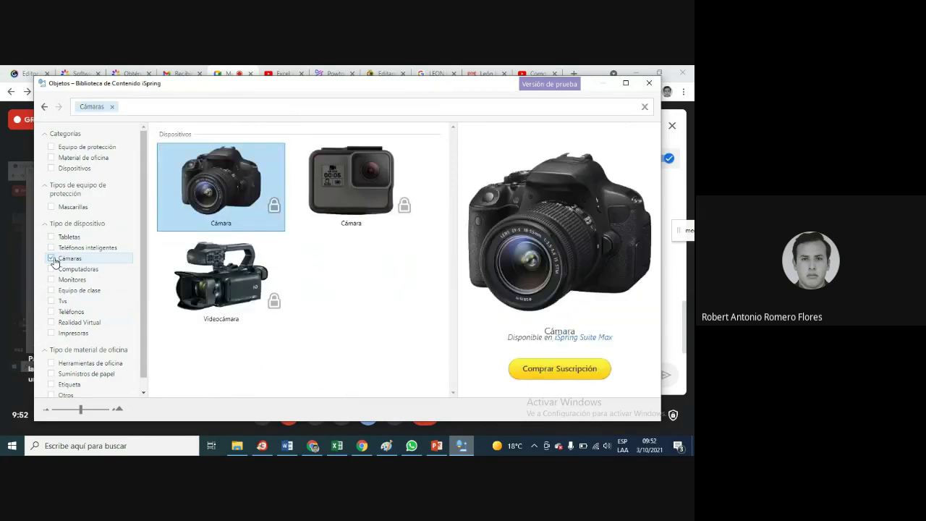
click(51, 268)
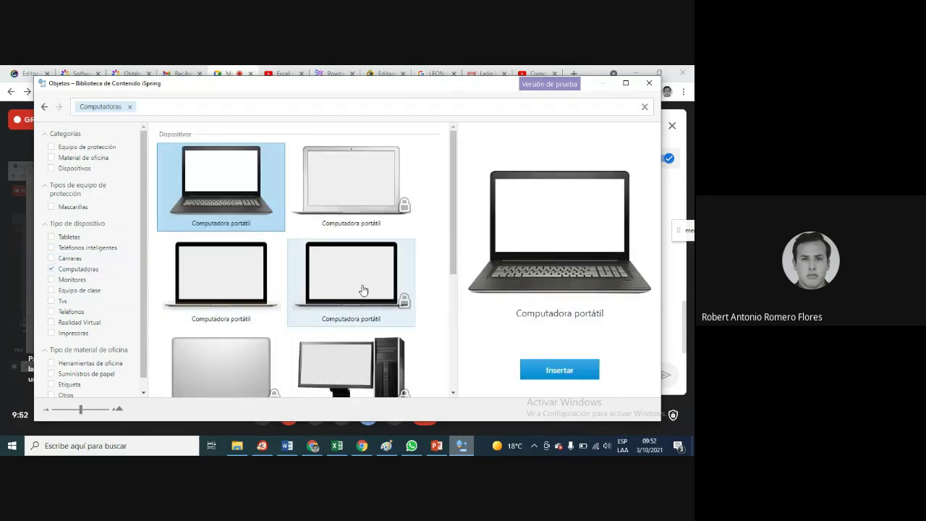
scroll(363, 290, down, 8)
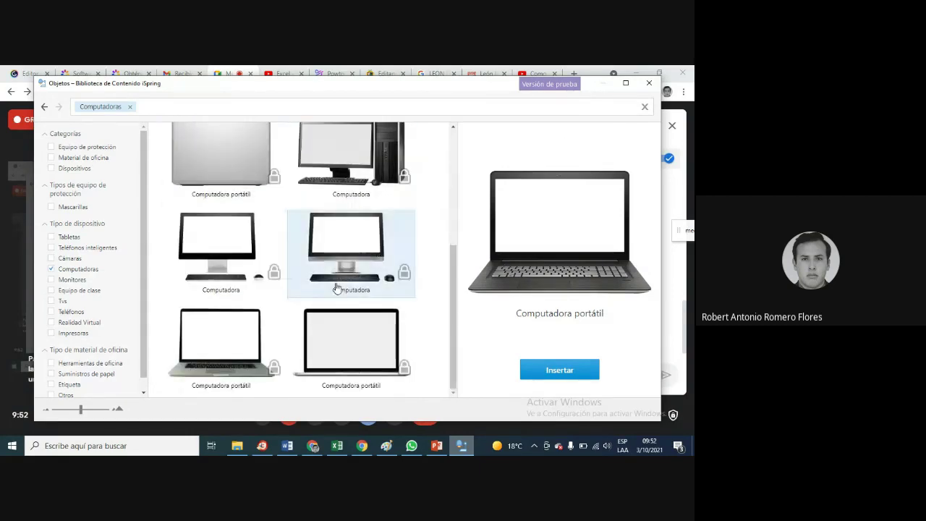
scroll(385, 244, up, 8)
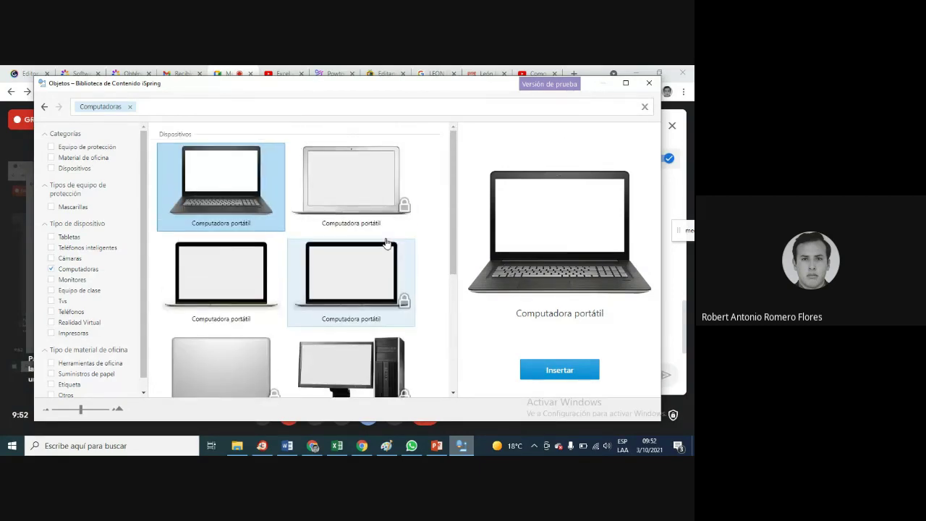
click(51, 269)
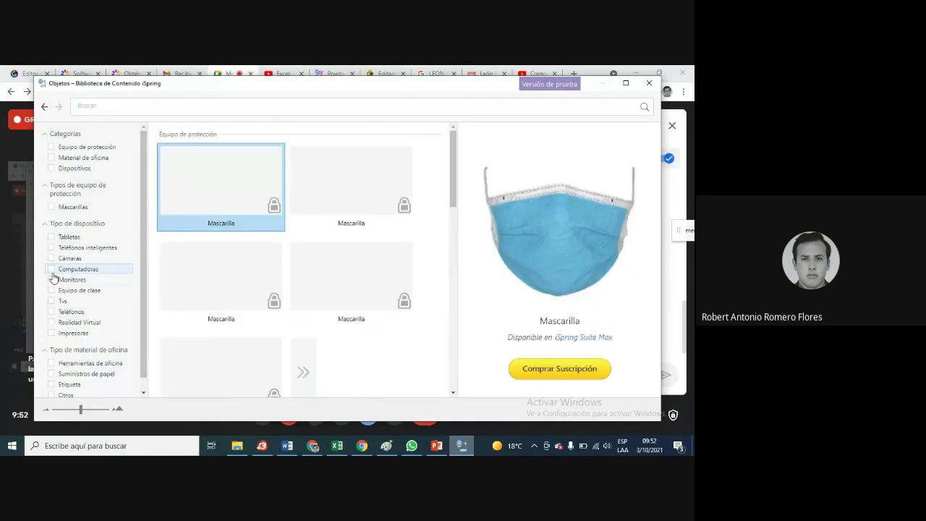
click(52, 280)
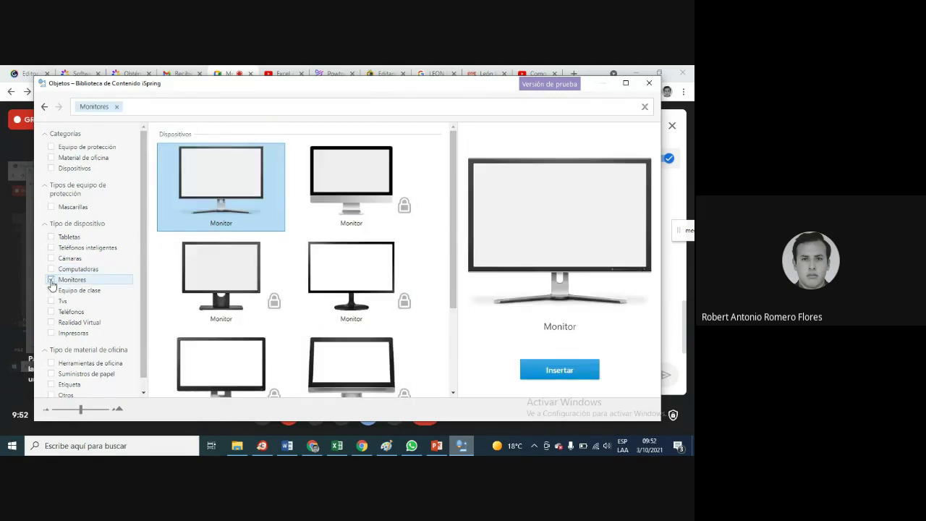
click(52, 291)
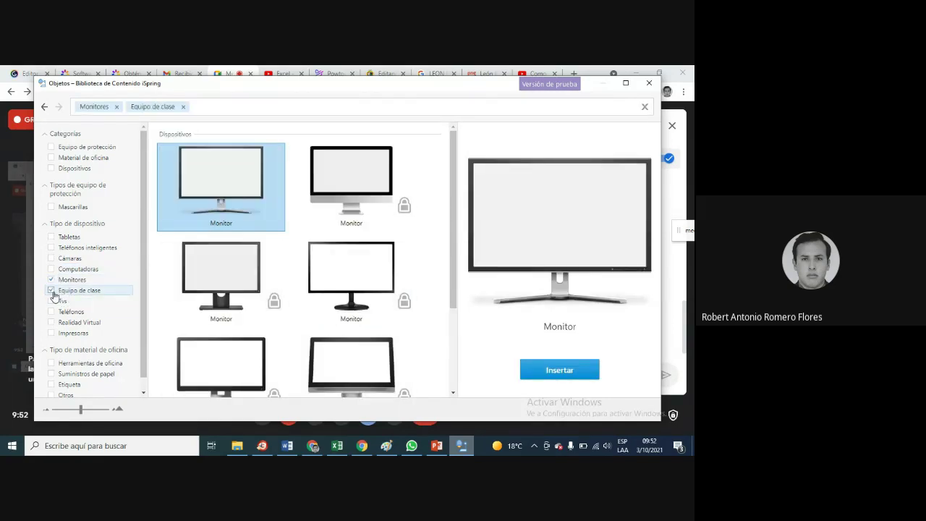
click(51, 280)
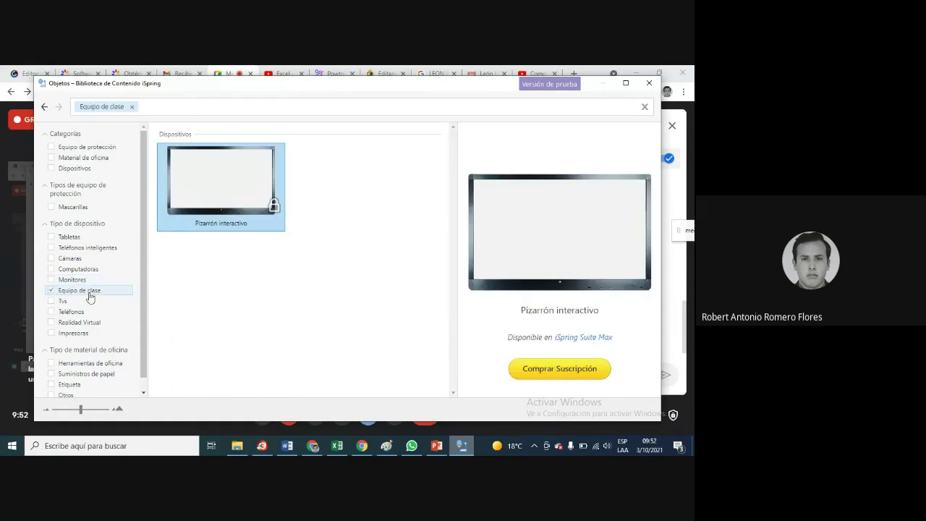
- Narrow the object filter to Teléfonos inteligentes only and choose a smartphone
click(51, 302)
click(52, 312)
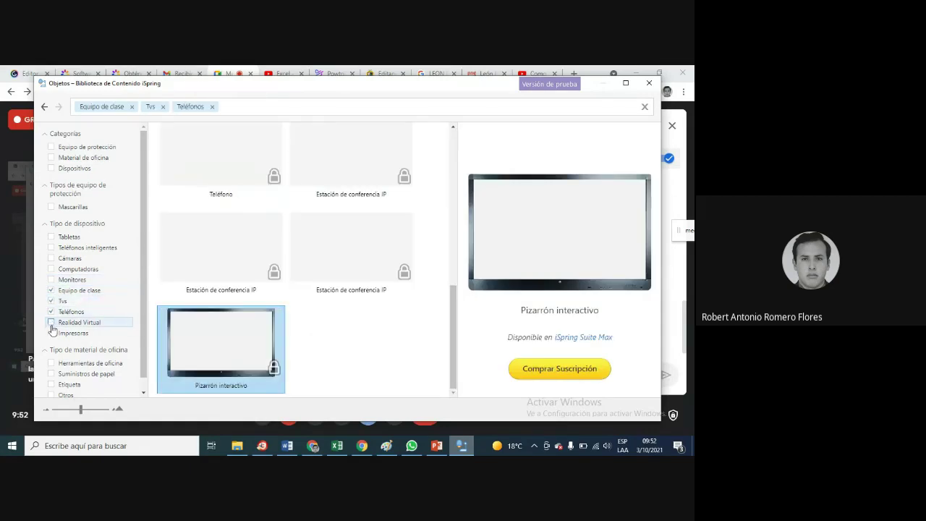
click(51, 334)
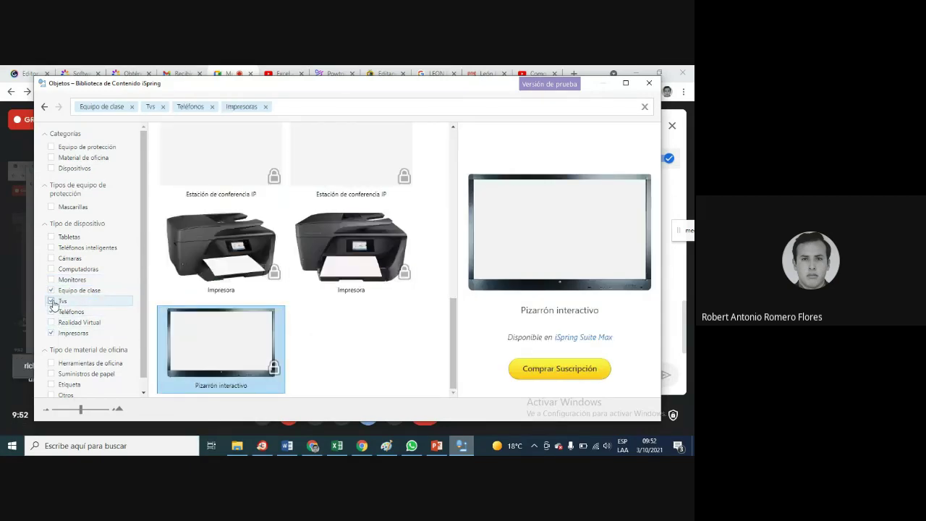
click(51, 301)
click(51, 312)
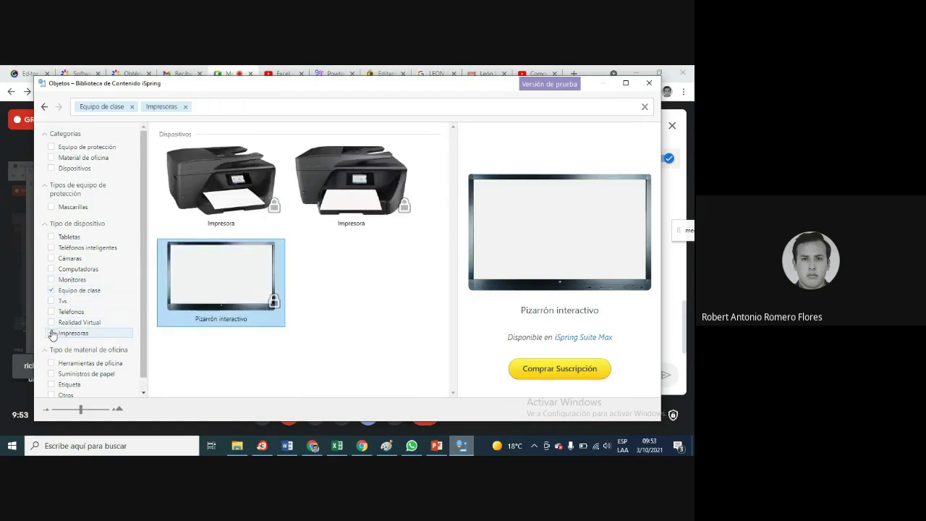
click(52, 333)
click(51, 291)
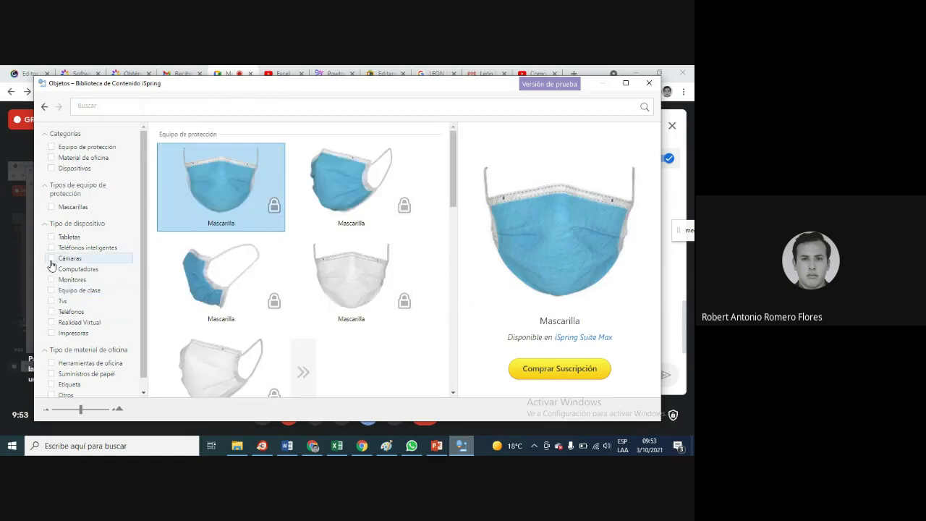
click(52, 258)
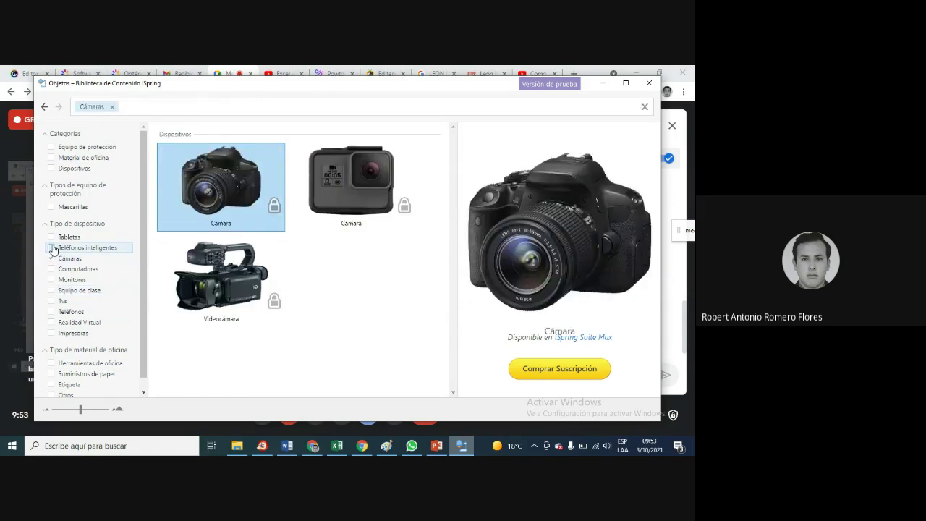
click(52, 247)
click(51, 258)
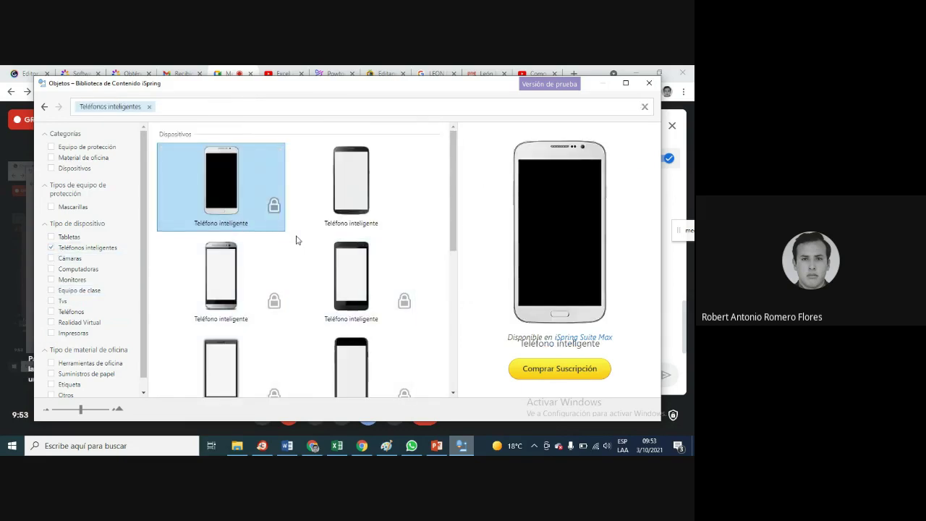
click(338, 190)
- Insert the smartphone at the slide's left and move the woman and lion to the right
click(585, 371)
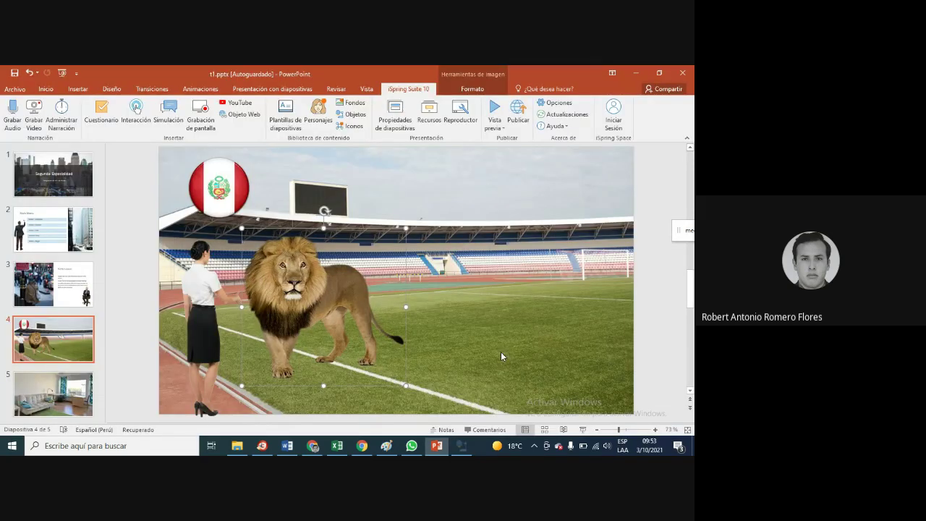
drag(341, 256, 238, 264)
key(Escape)
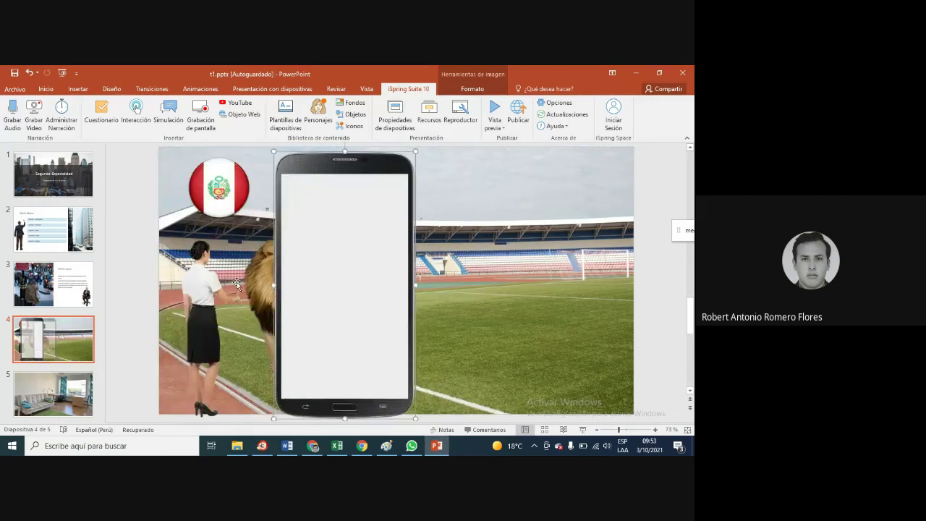
drag(202, 316, 489, 304)
drag(371, 306, 256, 302)
click(299, 285)
drag(332, 298, 565, 252)
drag(495, 368, 454, 366)
- Shrink the phone and shift it left just below the Peru flag
click(205, 275)
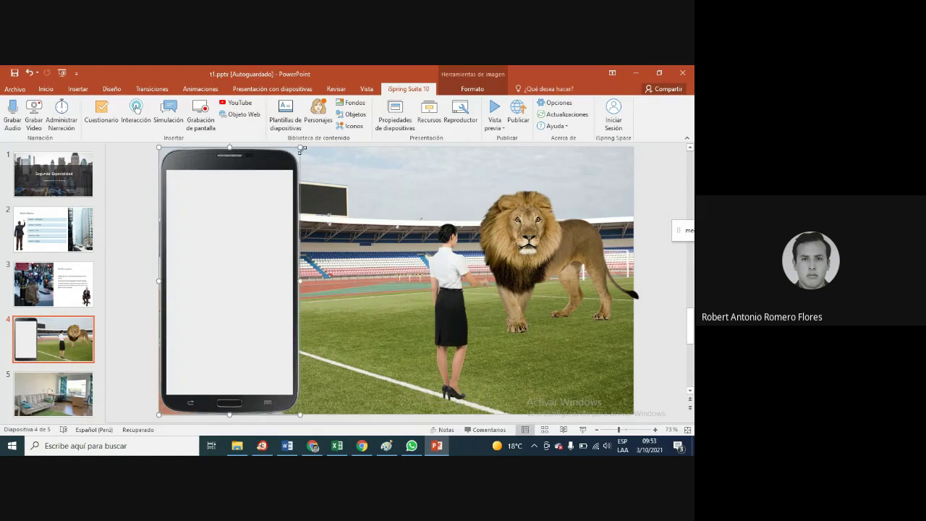
drag(300, 148, 262, 221)
drag(288, 333, 232, 321)
click(399, 324)
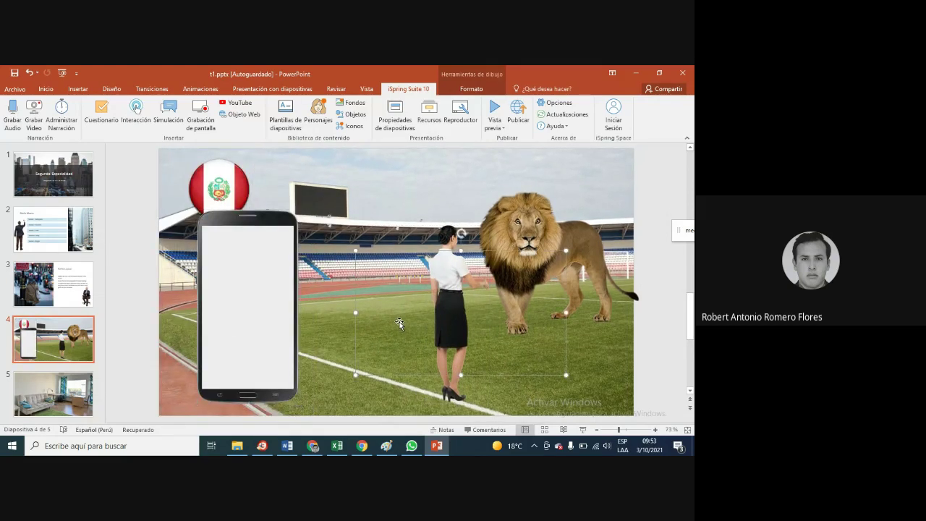
click(327, 299)
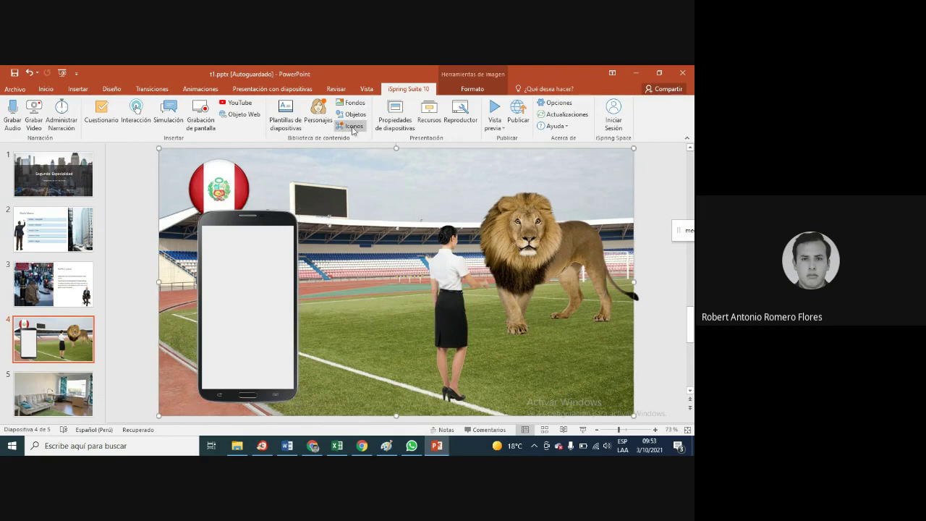
- Insert the first right-pointing Derecha hand icon from the iSpring Iconos library onto slide 4
click(354, 127)
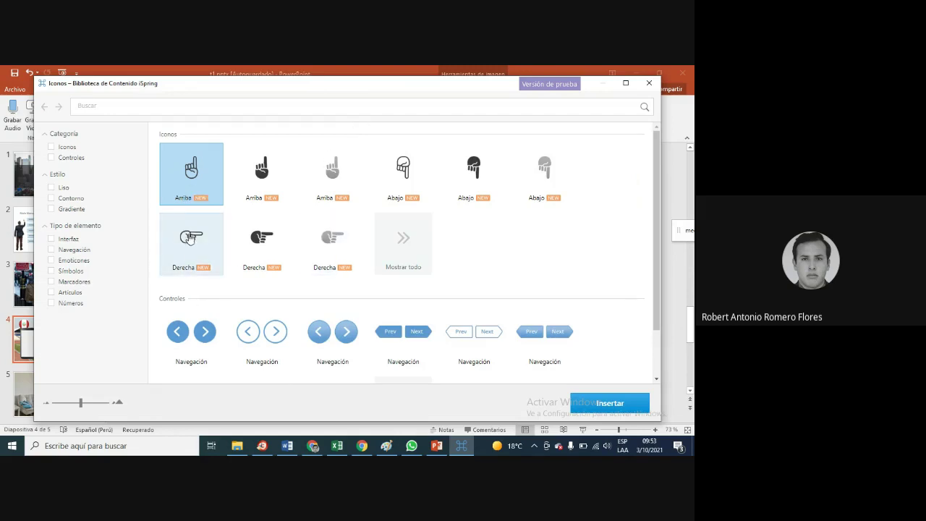
click(52, 240)
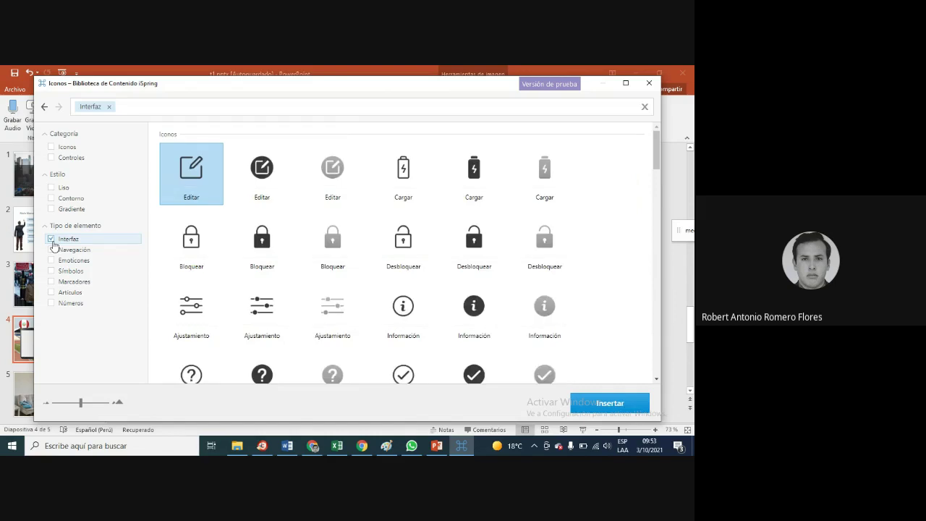
click(52, 239)
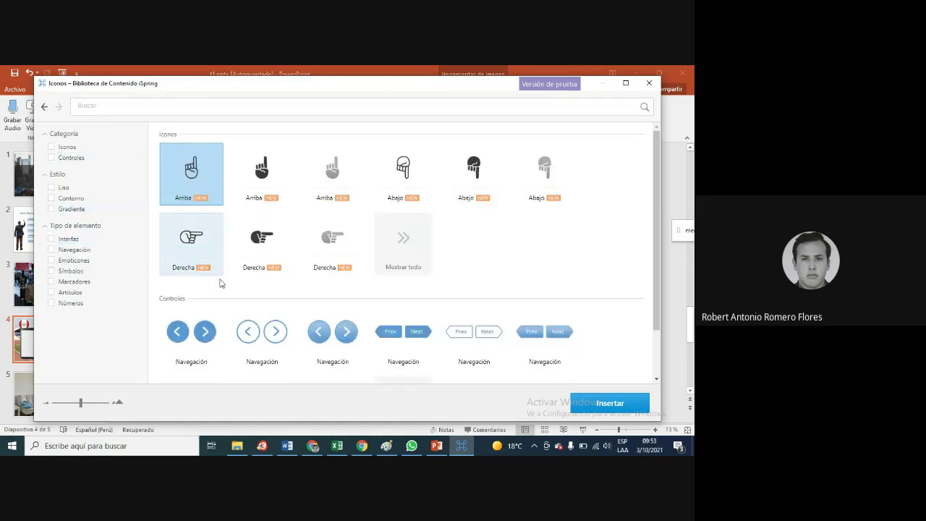
click(190, 242)
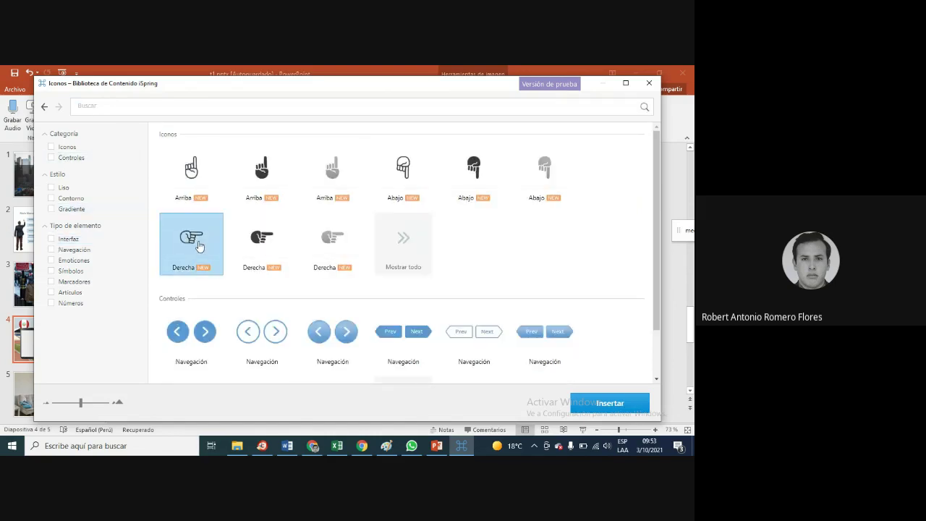
click(600, 404)
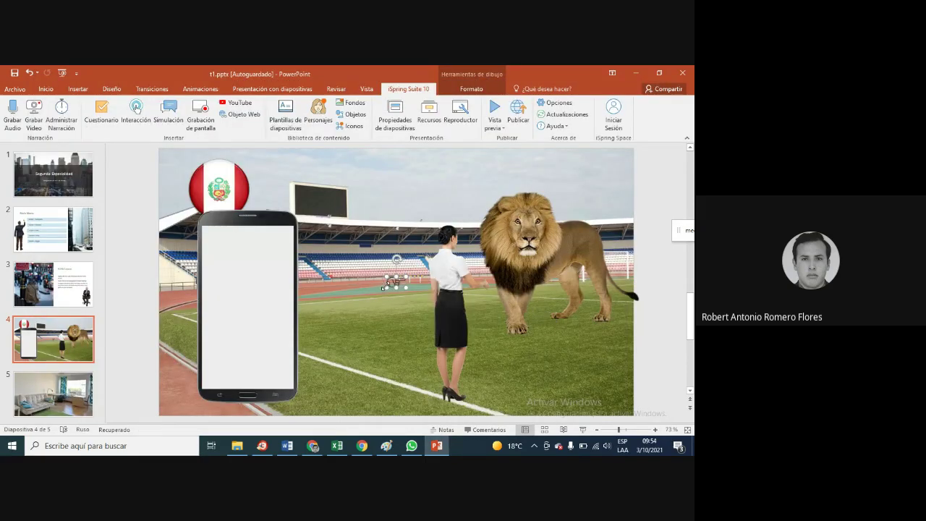
- Resize the hand icon and delete the stadium background picture
drag(387, 288, 285, 343)
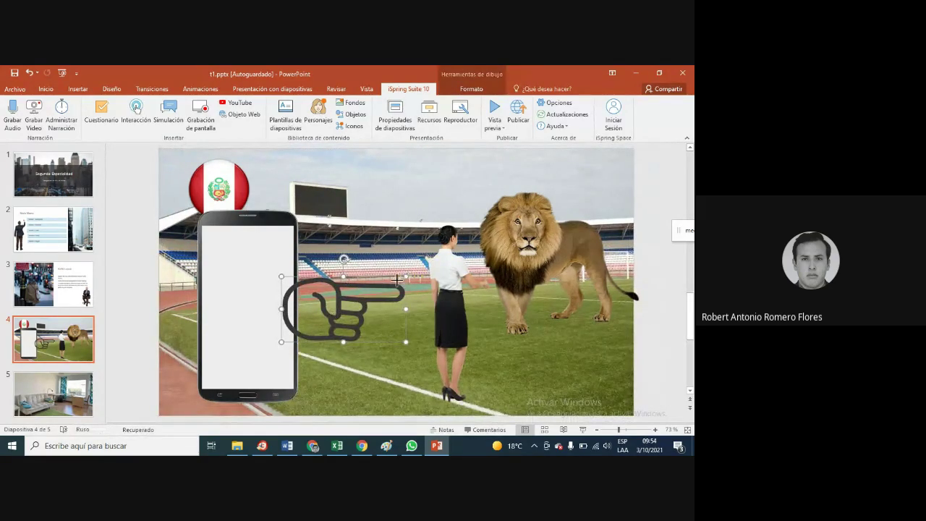
drag(406, 277, 369, 292)
click(314, 320)
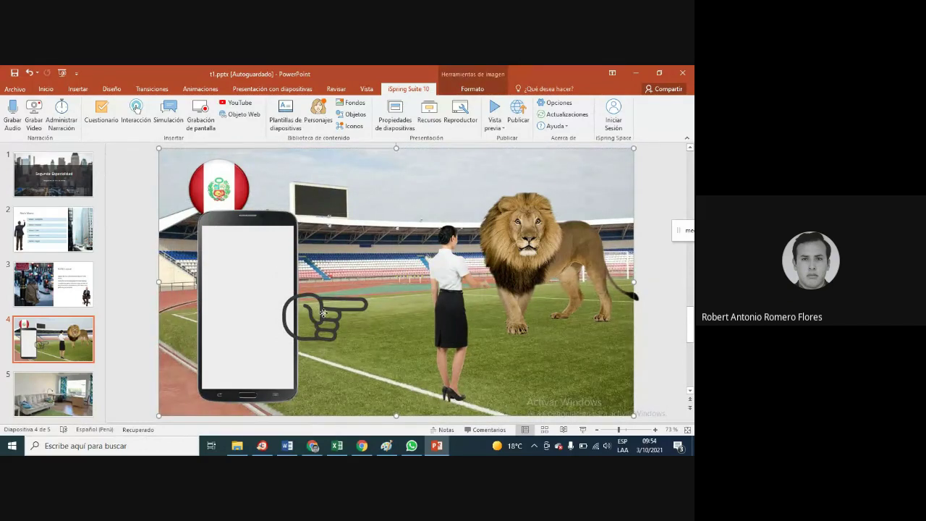
drag(336, 328, 369, 291)
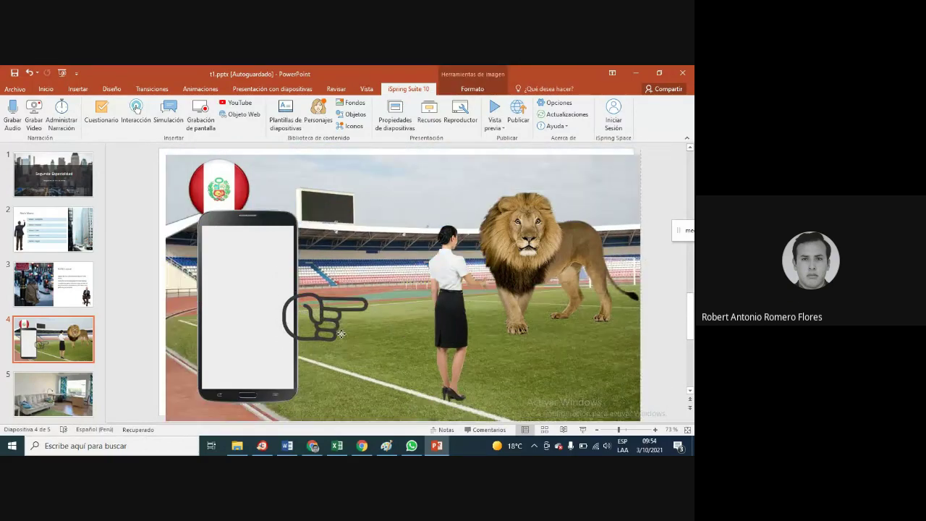
key(Delete)
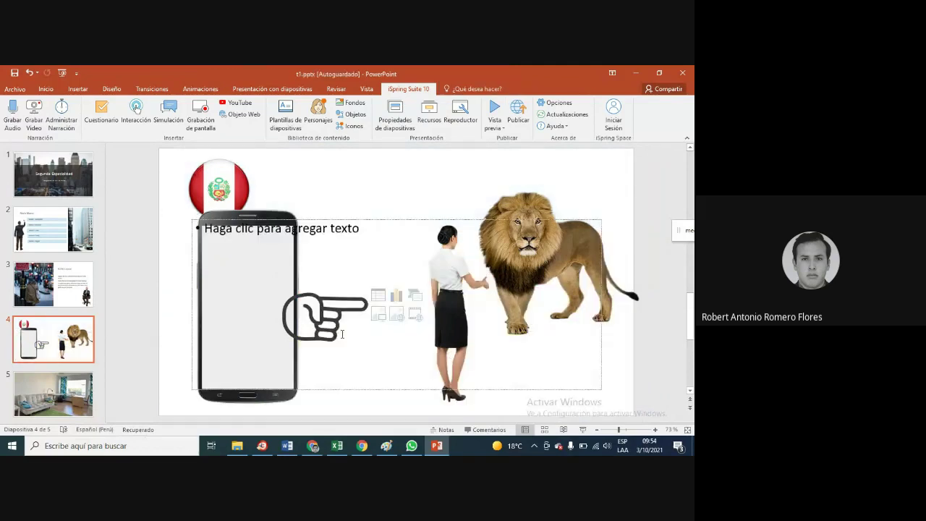
- Delete the empty text placeholder, raise the hand beside the woman, and select the Peru flag
click(320, 303)
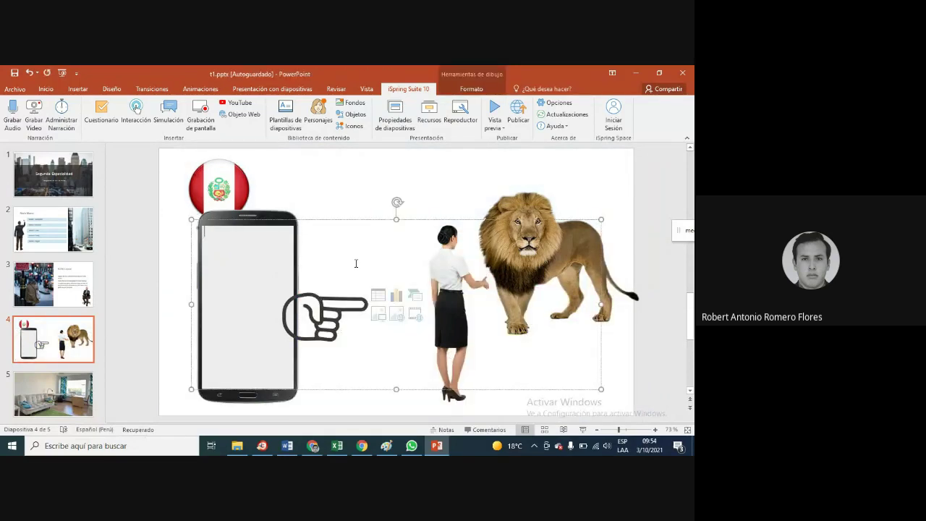
click(354, 218)
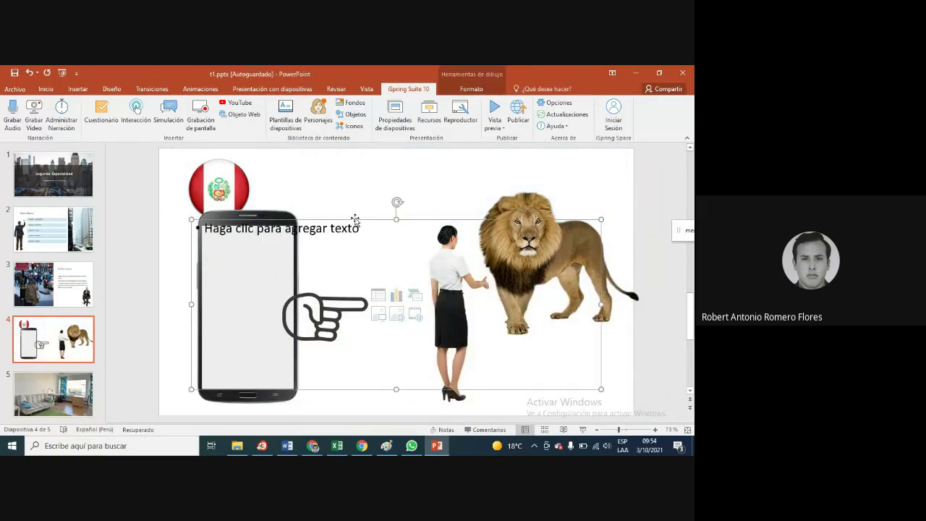
key(Delete)
click(321, 318)
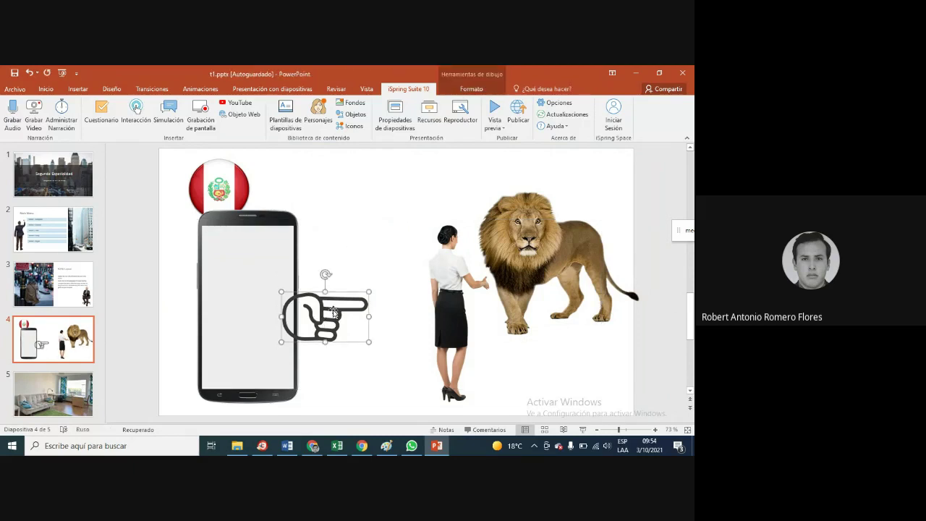
drag(332, 311, 376, 241)
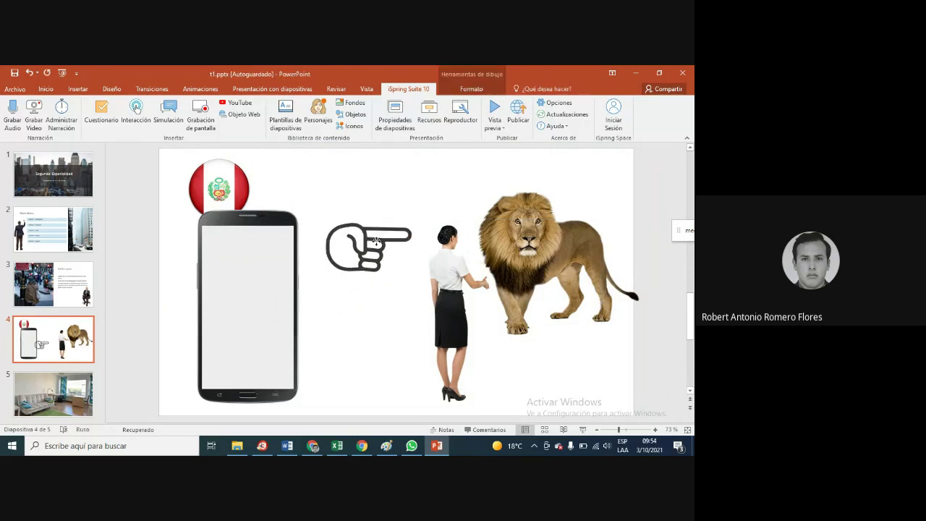
click(194, 159)
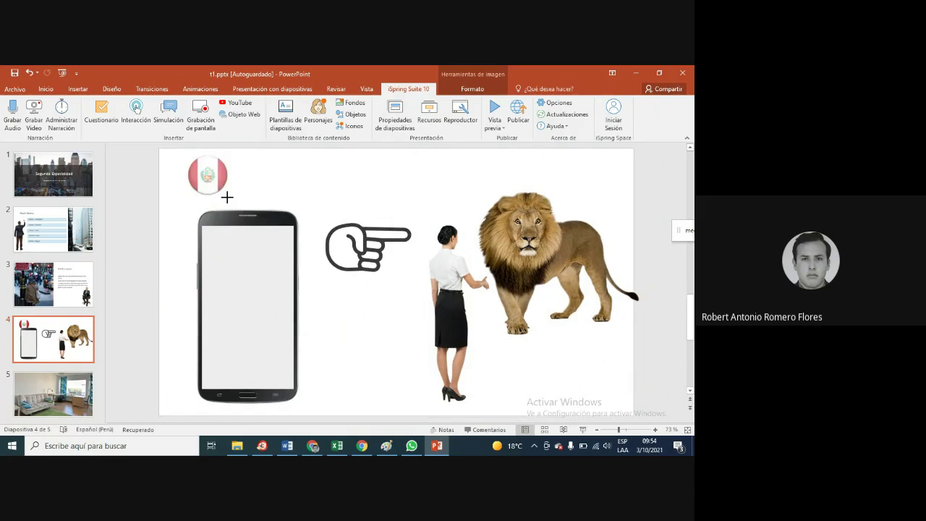
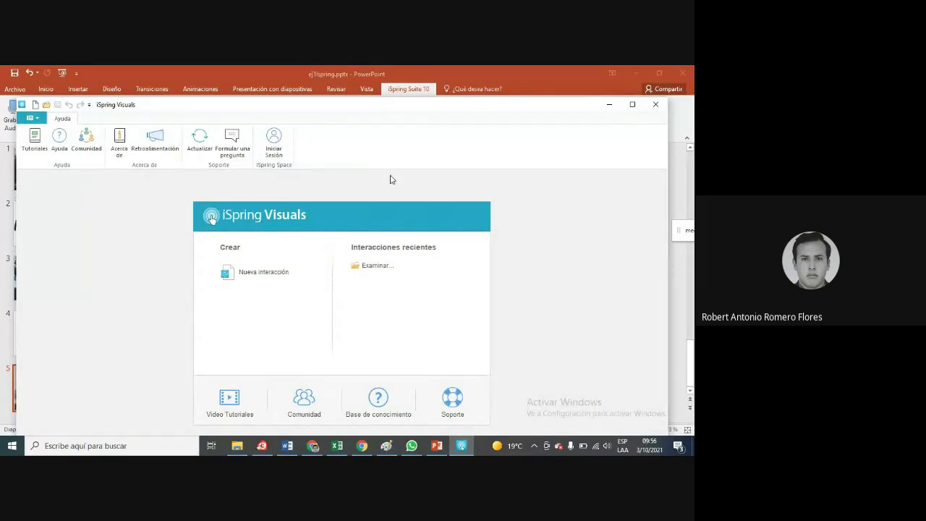
- Relaunch the interaction editor and create a new Pasos step-by-step interaction
click(656, 104)
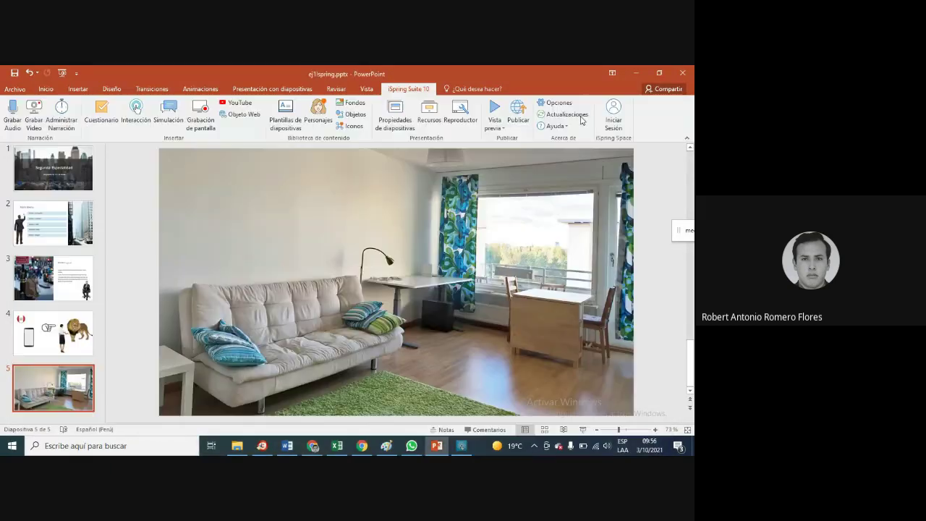
click(135, 110)
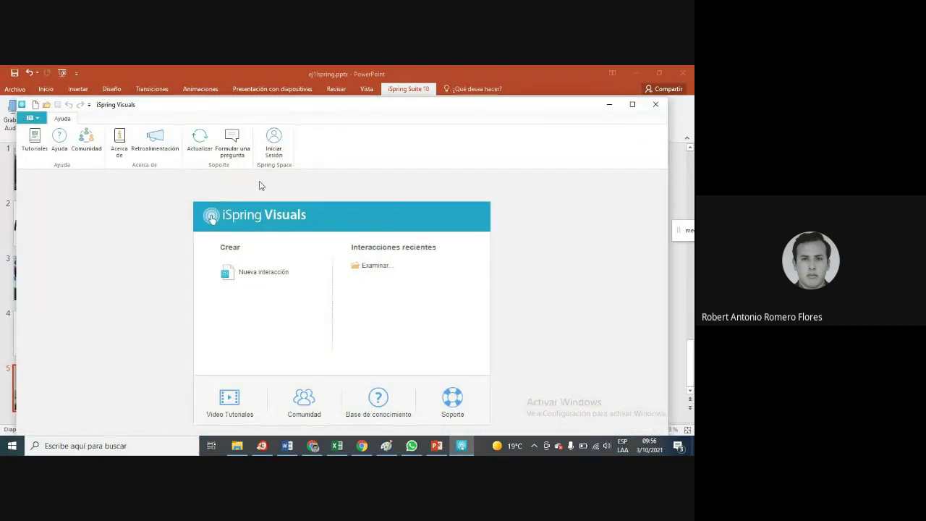
click(264, 272)
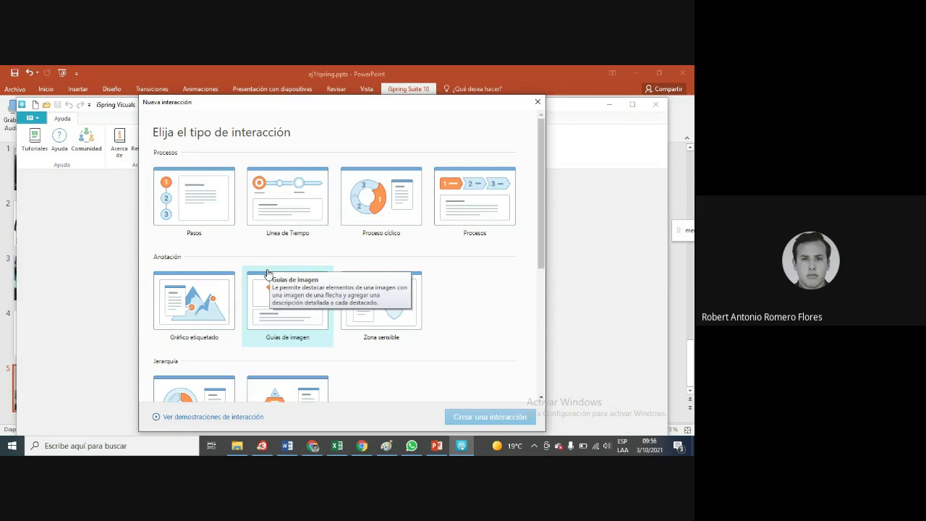
click(193, 208)
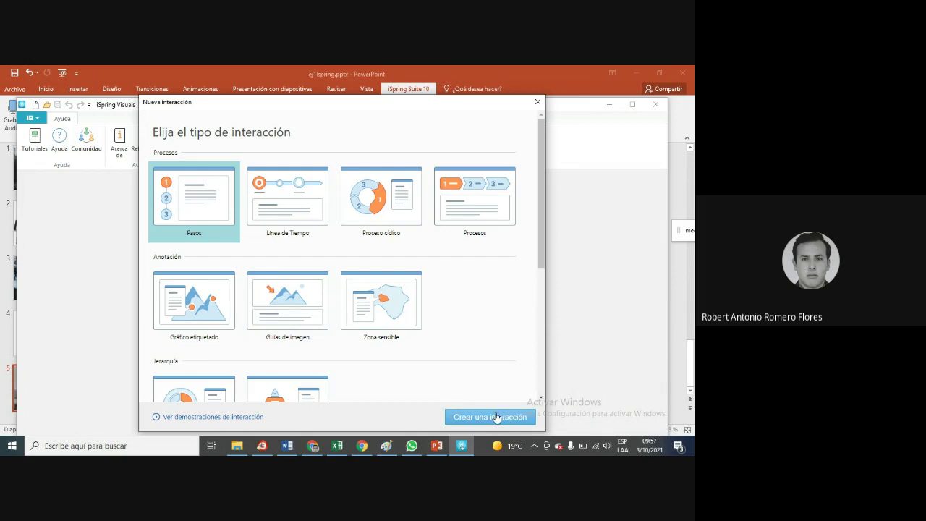
click(497, 418)
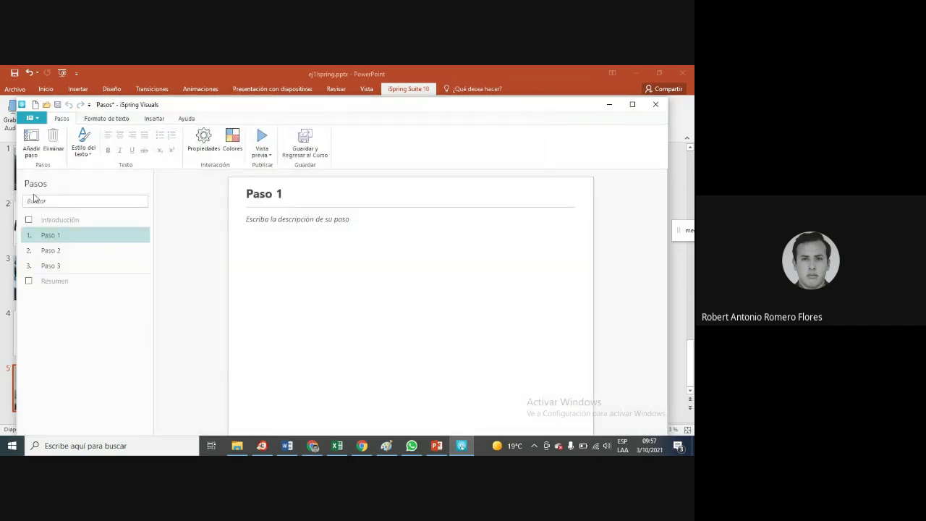
- Rename the Paso 1 title to 'Investigación'
click(284, 193)
key(ctrl+a)
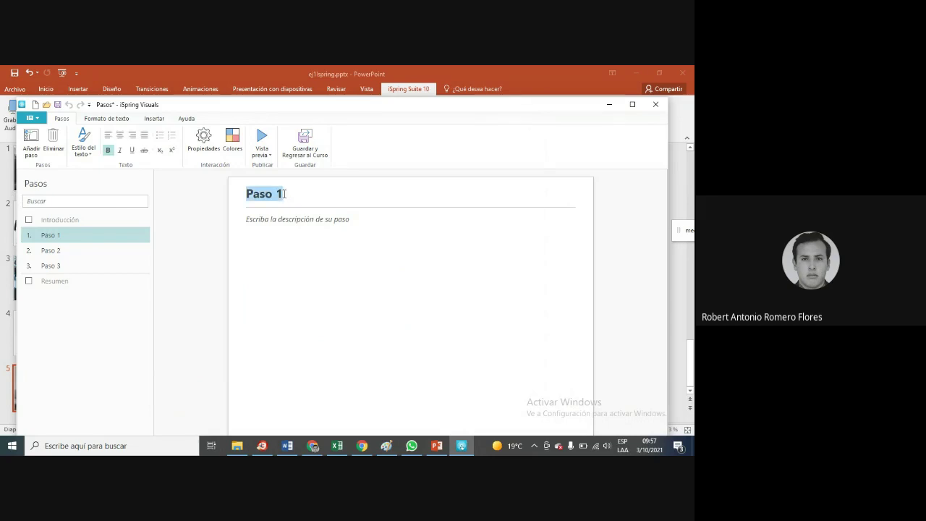
text(Investigacio)
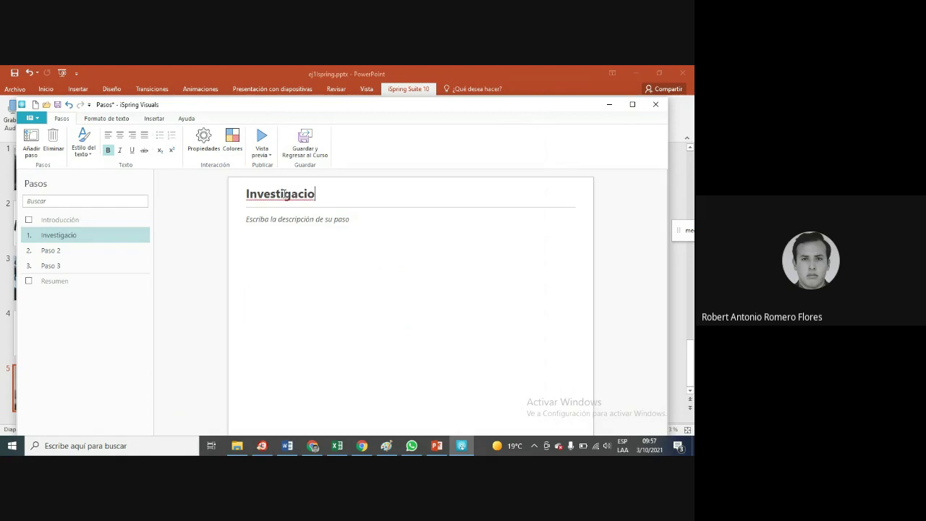
key(BackSpace)
text(ón)
- Describe the first step as 'Investigaciones de TICs en Perú'
click(345, 232)
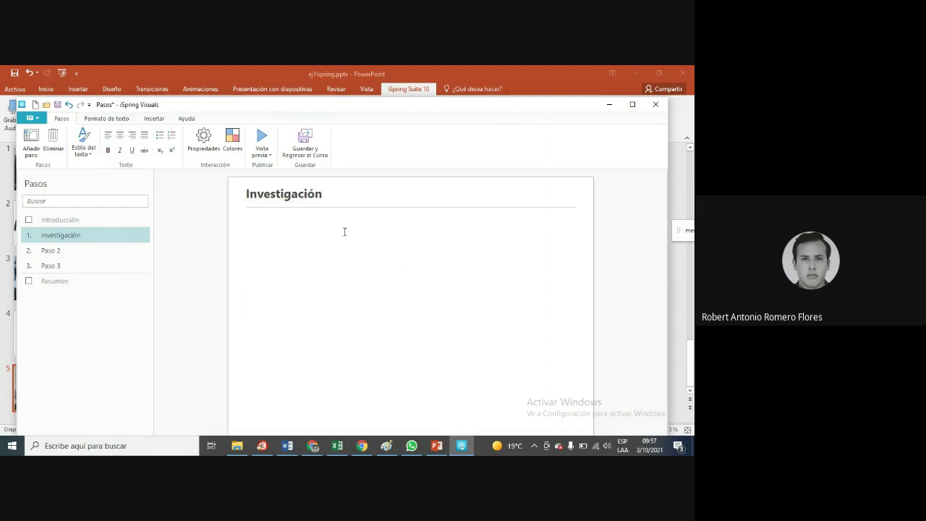
text(Investigaciones)
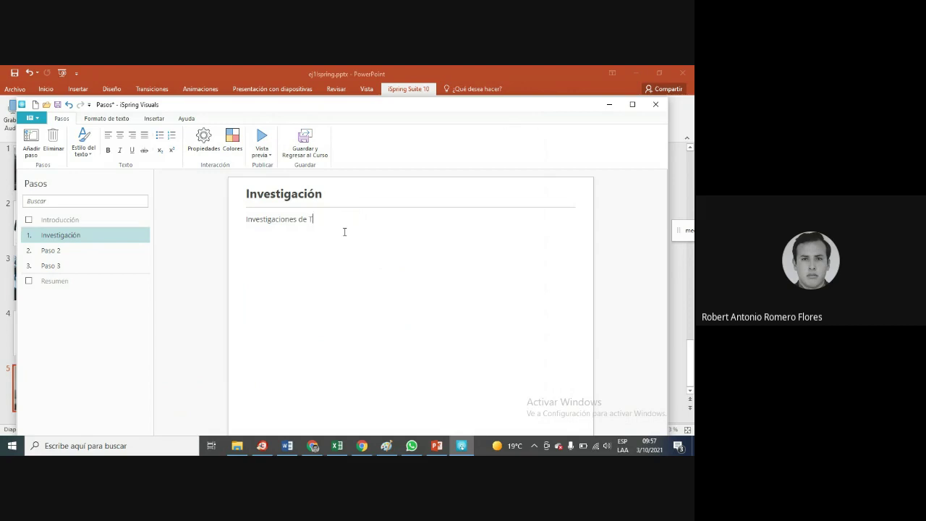
text(de TICs en Perú)
- Rename the Paso 2 title to 'Sites Google'
click(30, 252)
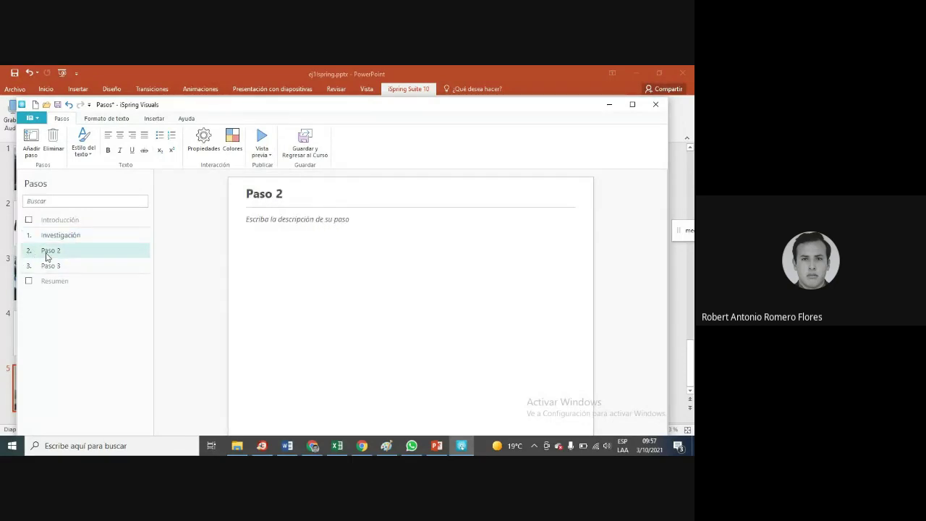
click(266, 196)
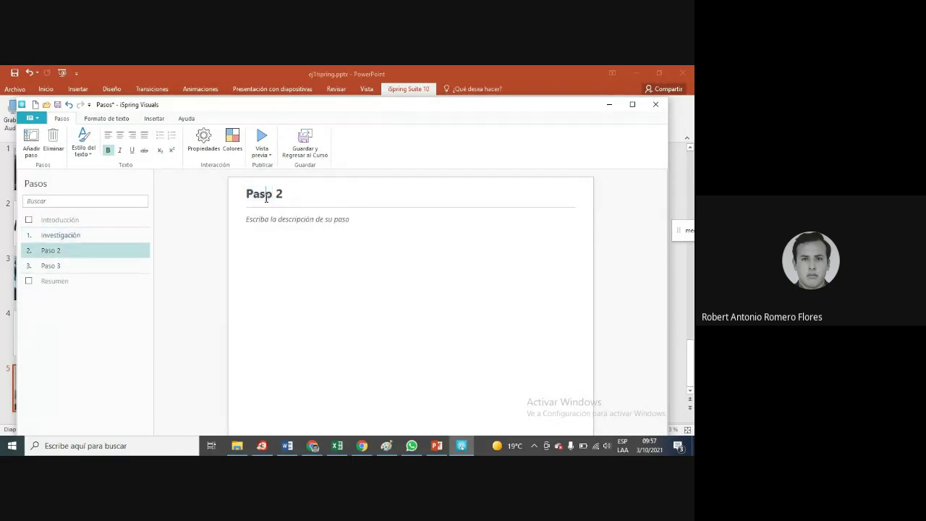
triple_click(267, 196)
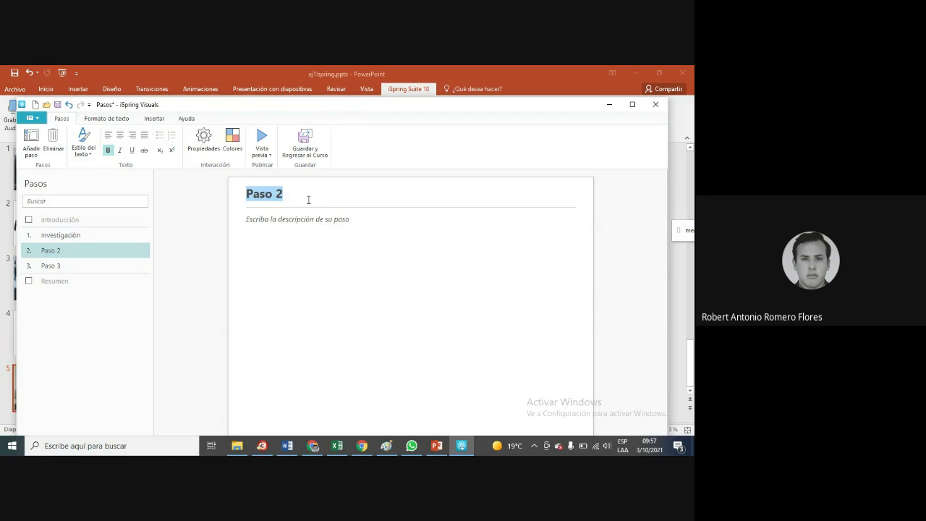
text(Sites F)
key(BackSpace)
text(g)
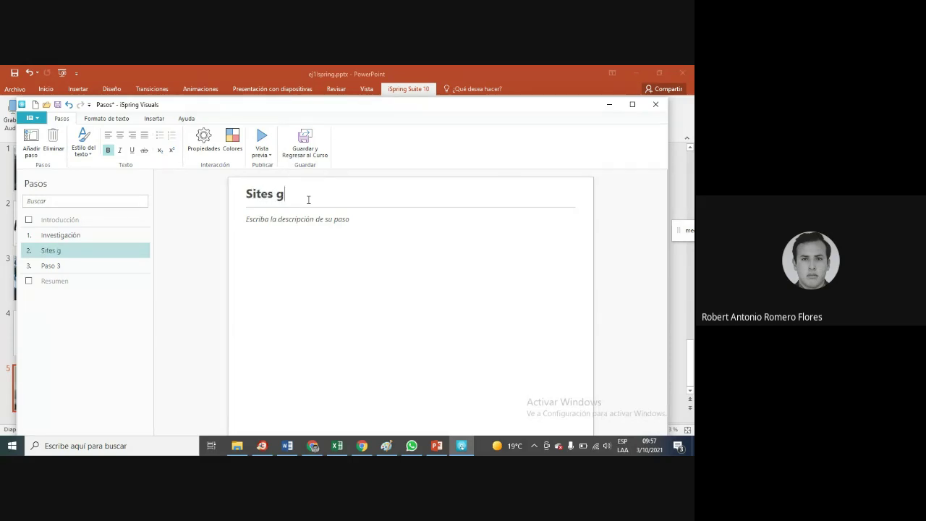
key(BackSpace)
text(Google)
- Describe the Sites Google step as 'crear páginas en sitesweb'
click(311, 243)
text(cre)
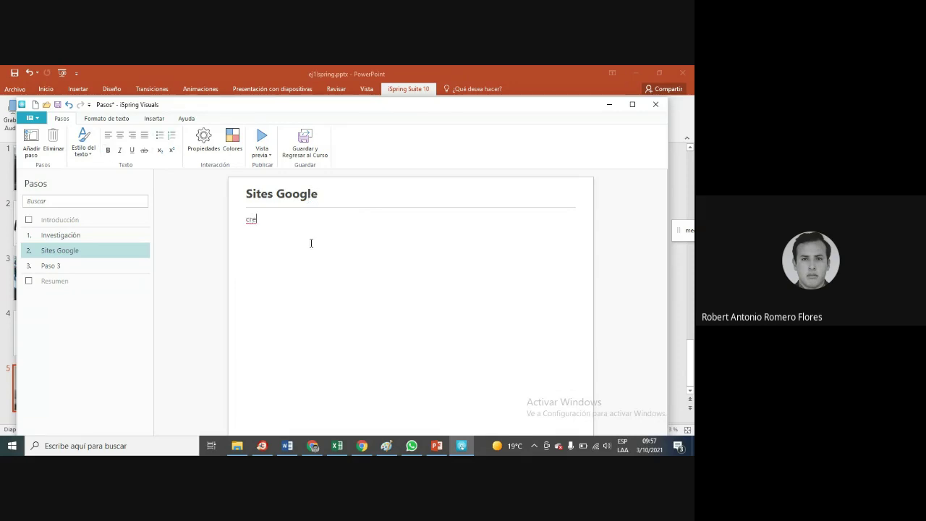
text(ar páginas)
text( en sites)
text(web)
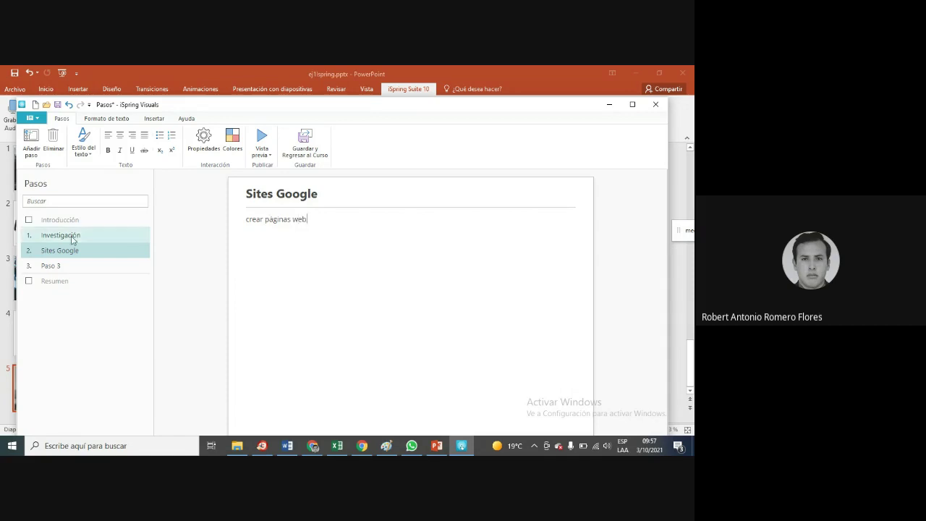
click(70, 265)
- Rename the Paso 3 title to 'Formularios'
click(272, 194)
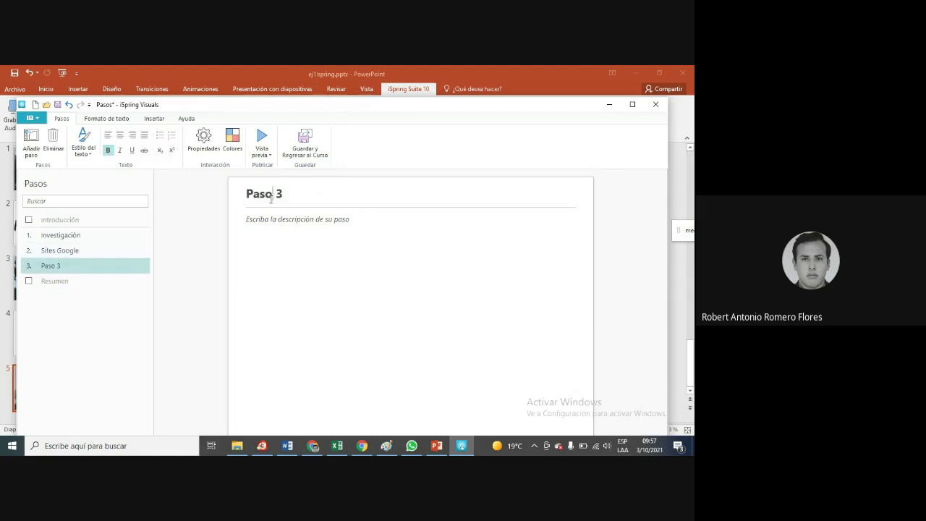
triple_click(272, 197)
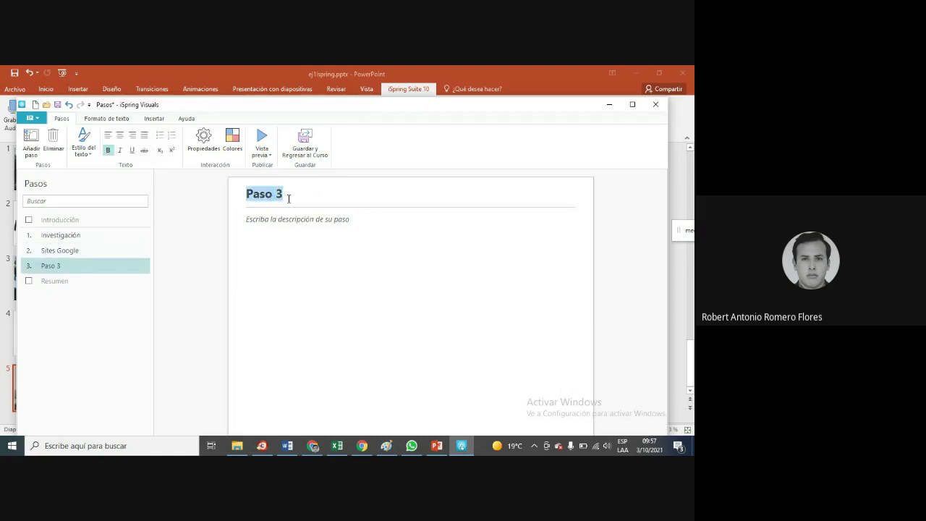
text(FOrm)
key(BackSpace)
key(BackSpace)
key(BackSpace)
text(r)
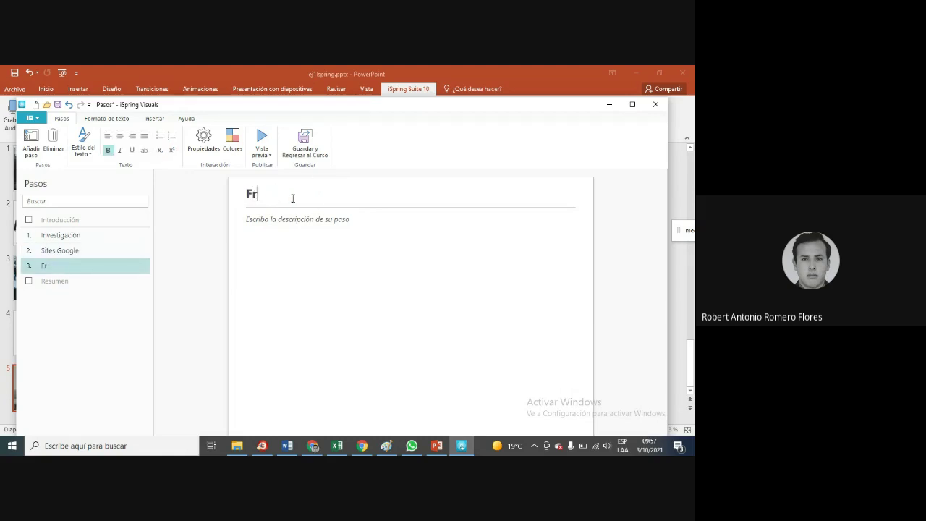
key(BackSpace)
text(ormularios)
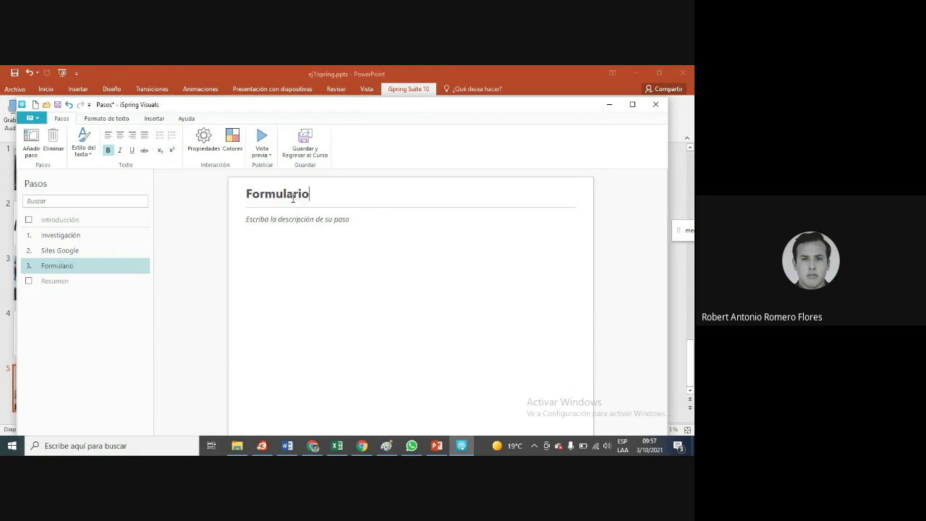
- Describe the Formularios step as 'Crear formularios y exámenes en linea'
click(357, 247)
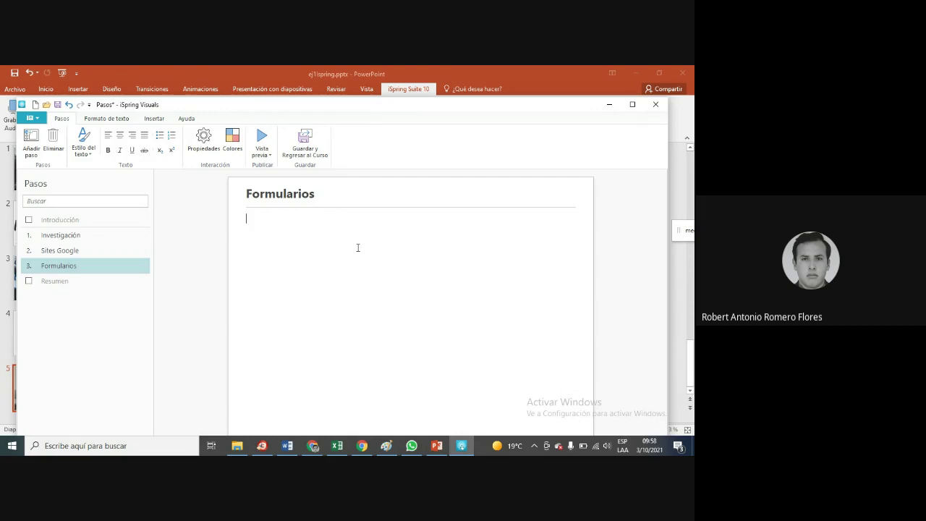
text(Crear formularios y exá)
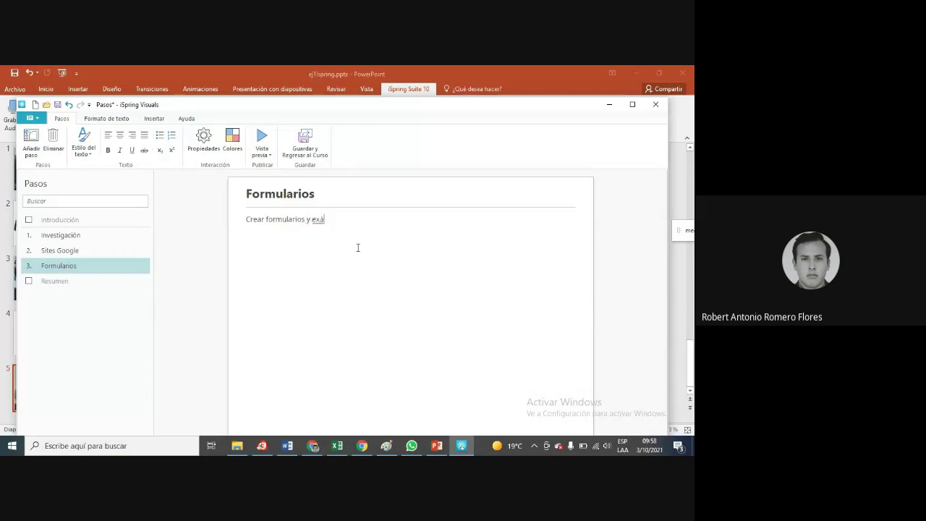
text(menes en linea)
key(Return)
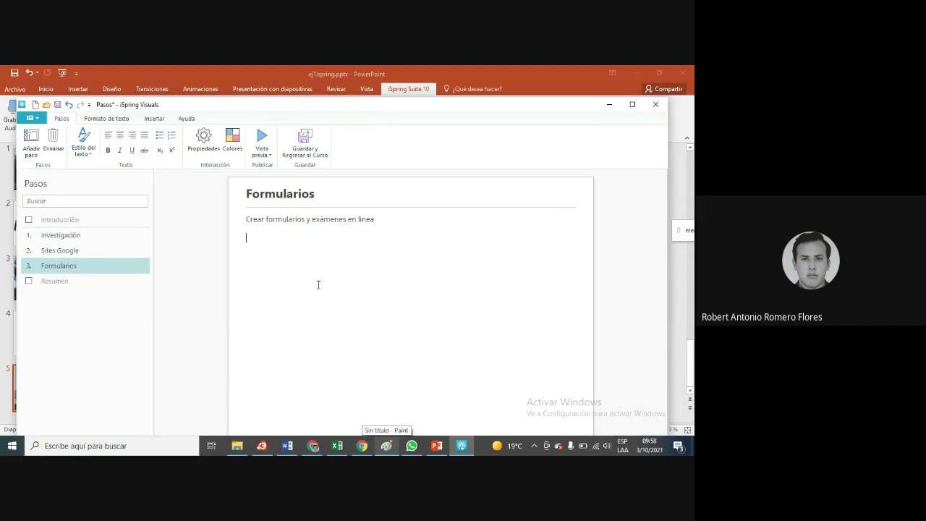
- Review the Investigación, Sites Google, Resumen and Formularios entries in the Pasos list
click(72, 236)
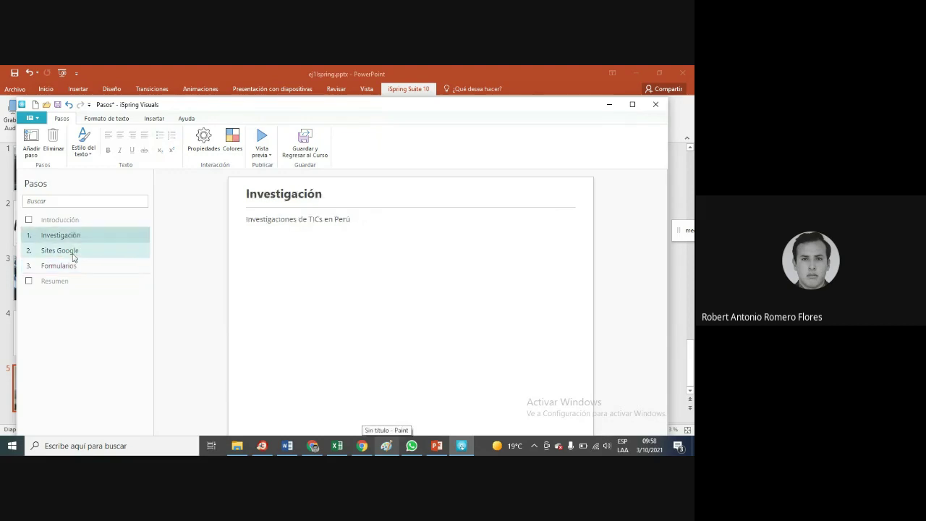
click(72, 250)
click(77, 280)
click(88, 267)
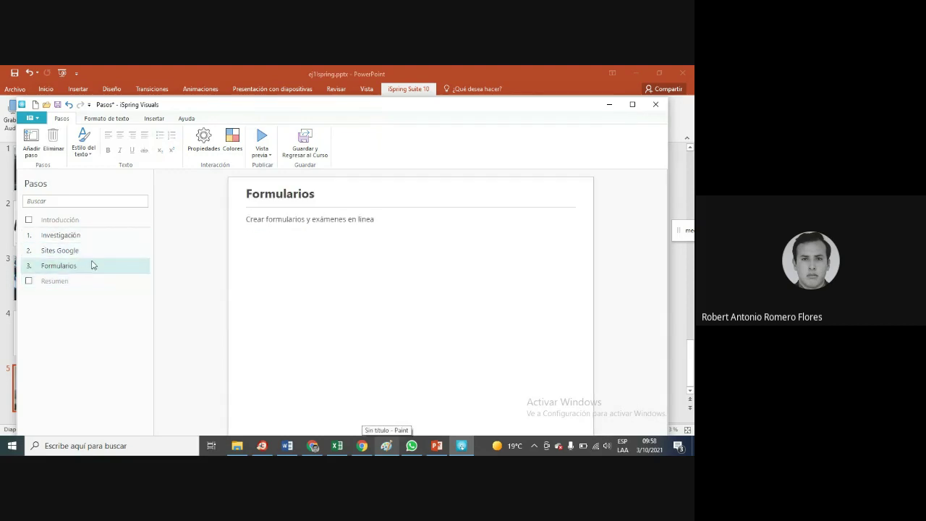
right_click(92, 265)
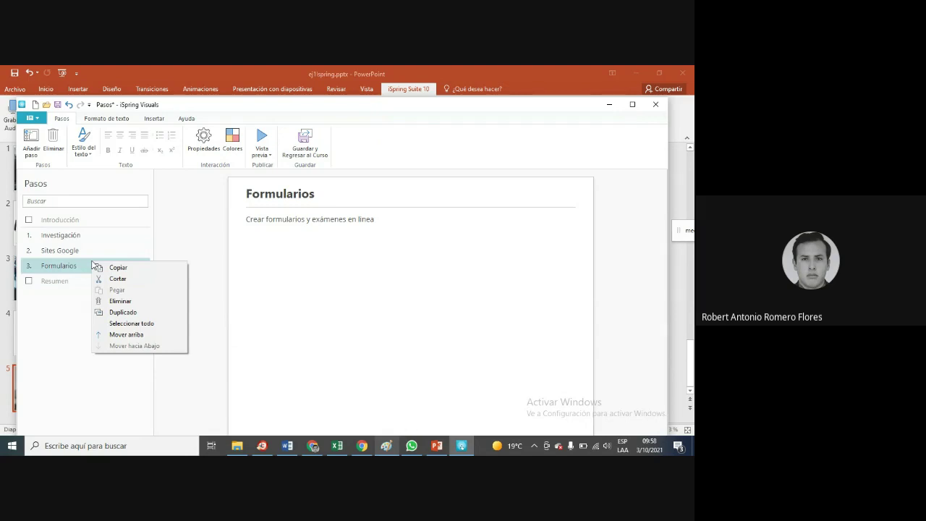
click(68, 251)
click(72, 237)
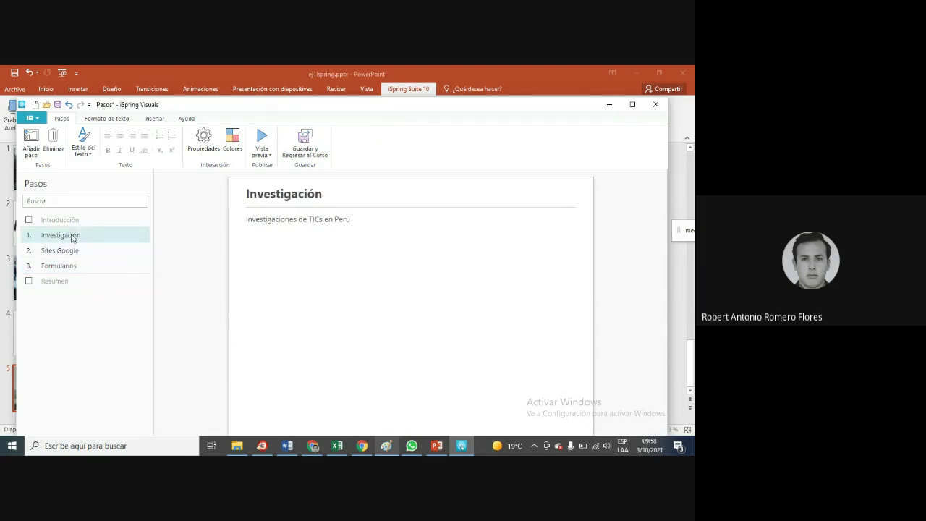
- Add a new step and move it down twice to sit after Formularios
click(30, 148)
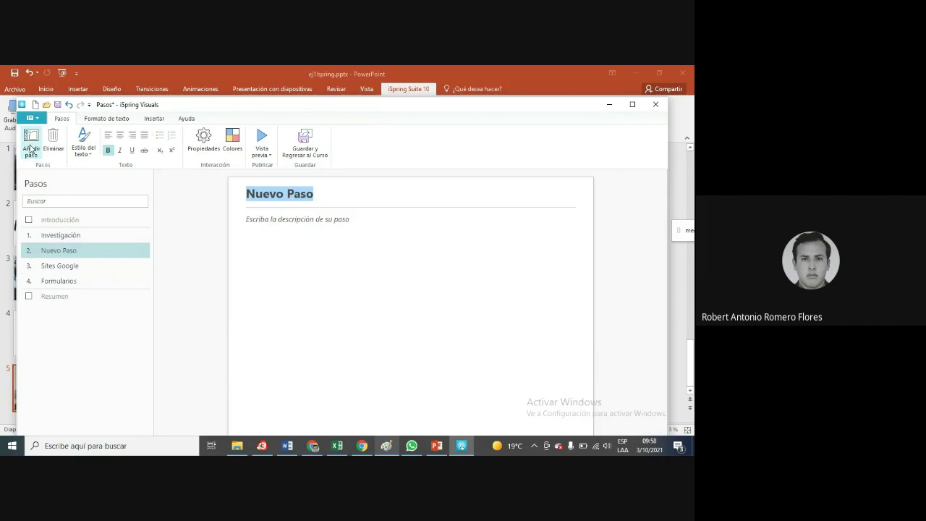
click(63, 250)
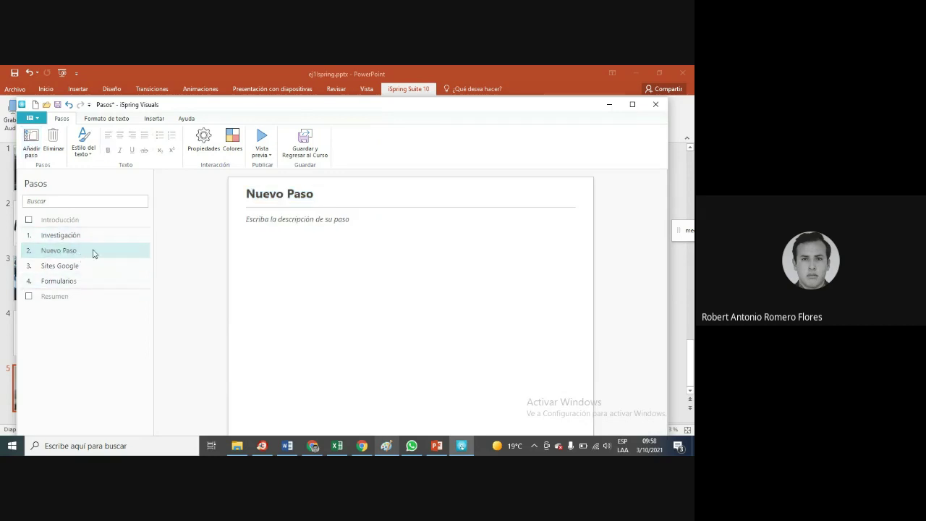
right_click(92, 251)
click(165, 335)
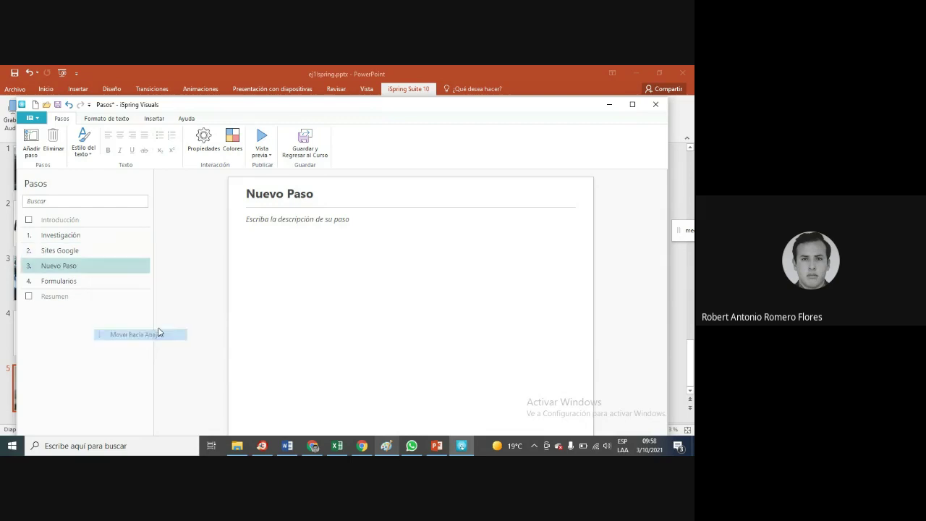
right_click(92, 270)
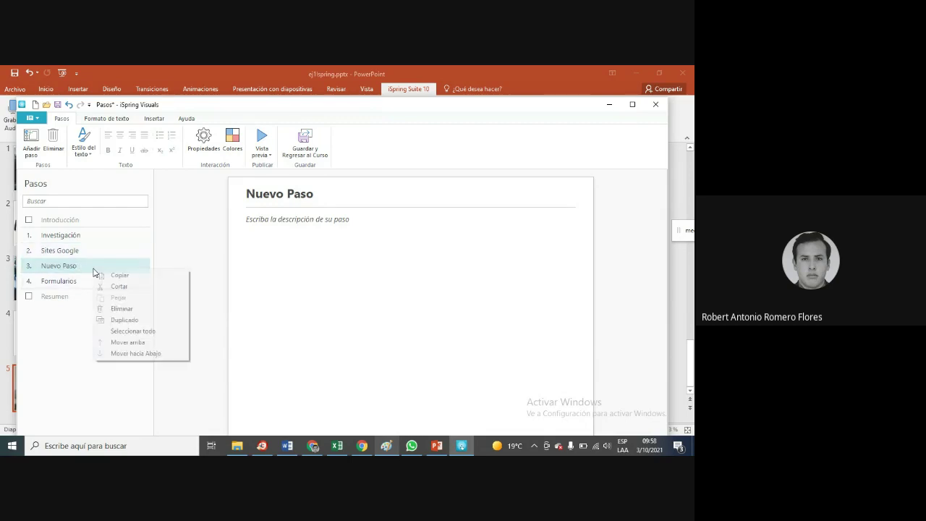
click(155, 353)
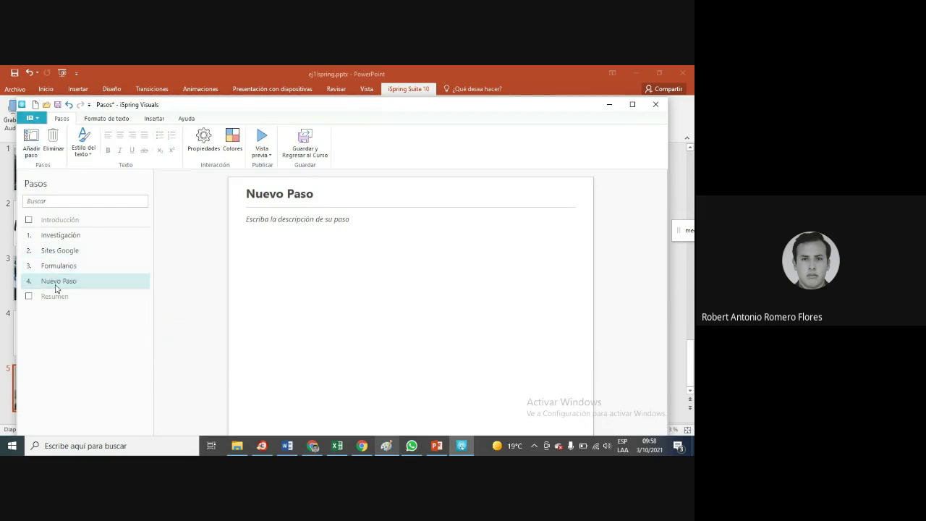
- Title the new step 'Presentaciones' and give it the description 'Presentaciones'
click(305, 193)
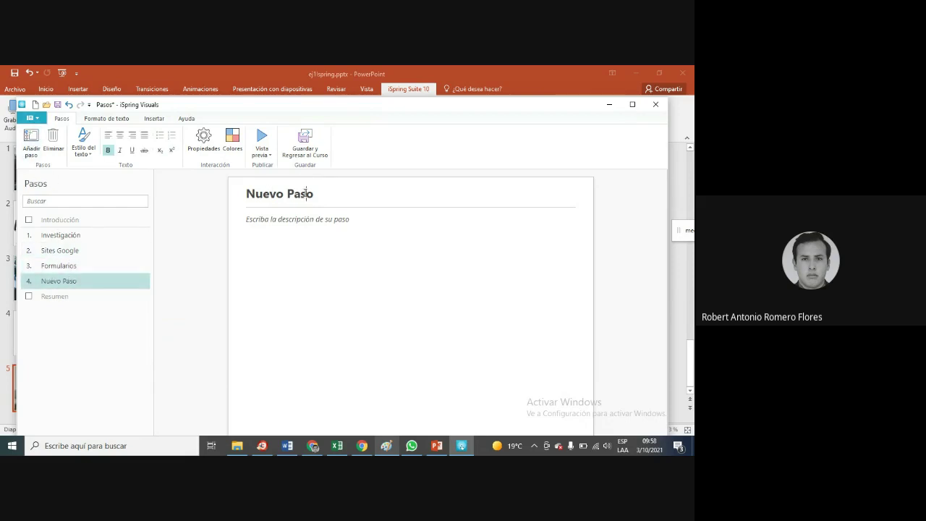
triple_click(305, 193)
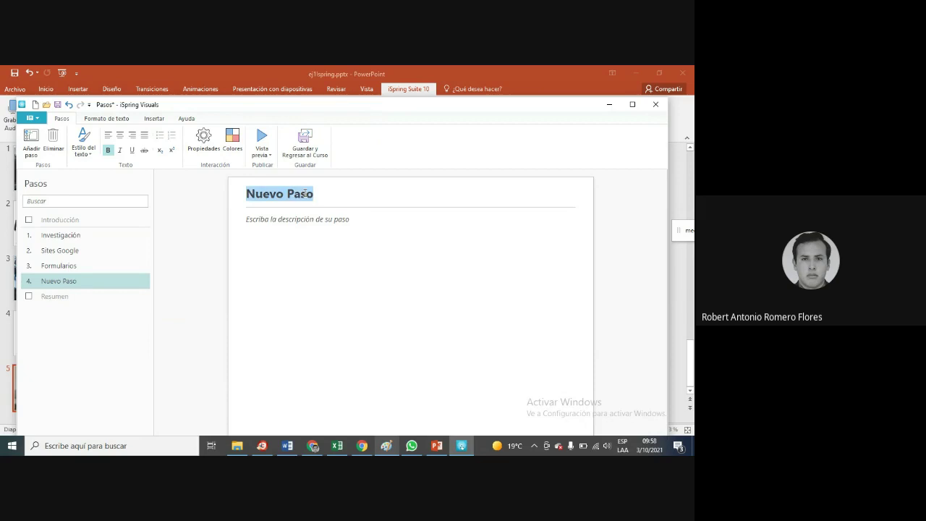
text(Presentac)
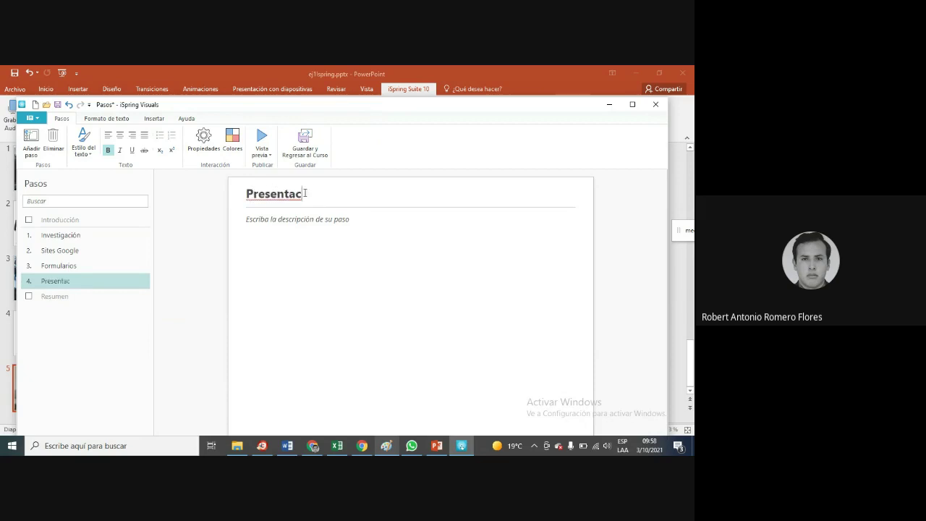
text(iones)
click(355, 239)
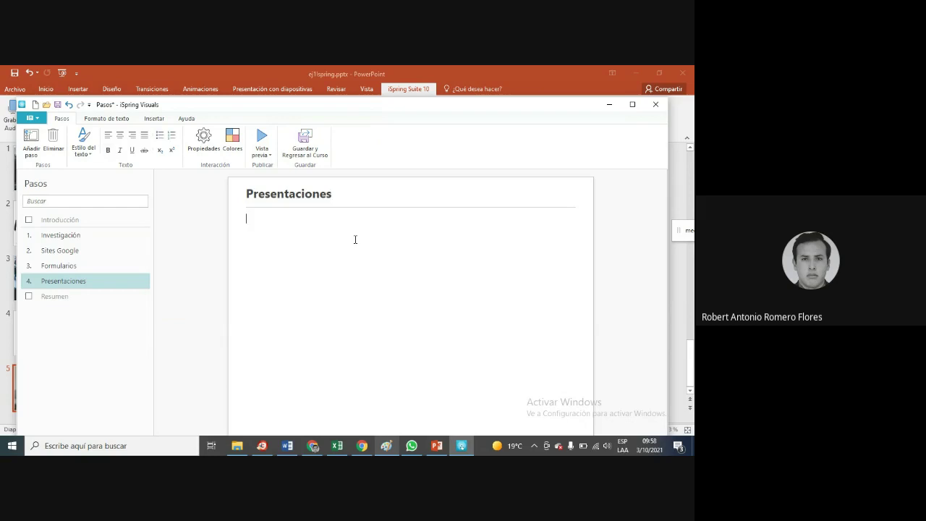
text(Presentaciones)
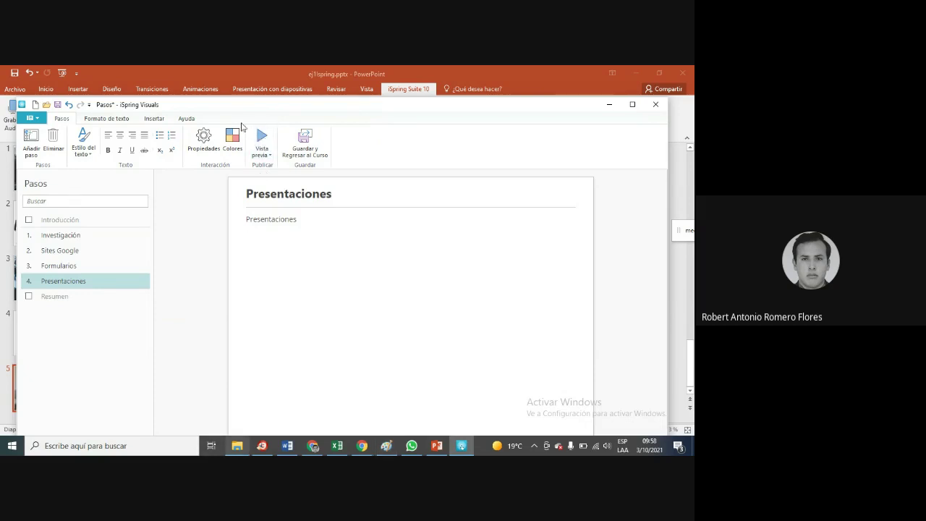
click(262, 138)
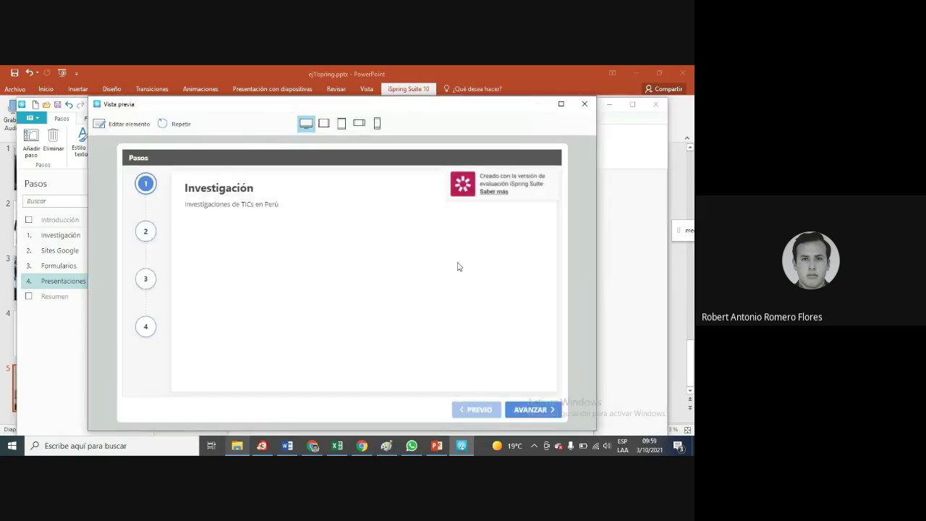
- In the preview, jump through the step circles from Investigación to Presentaciones
click(144, 230)
click(147, 186)
click(145, 232)
click(146, 278)
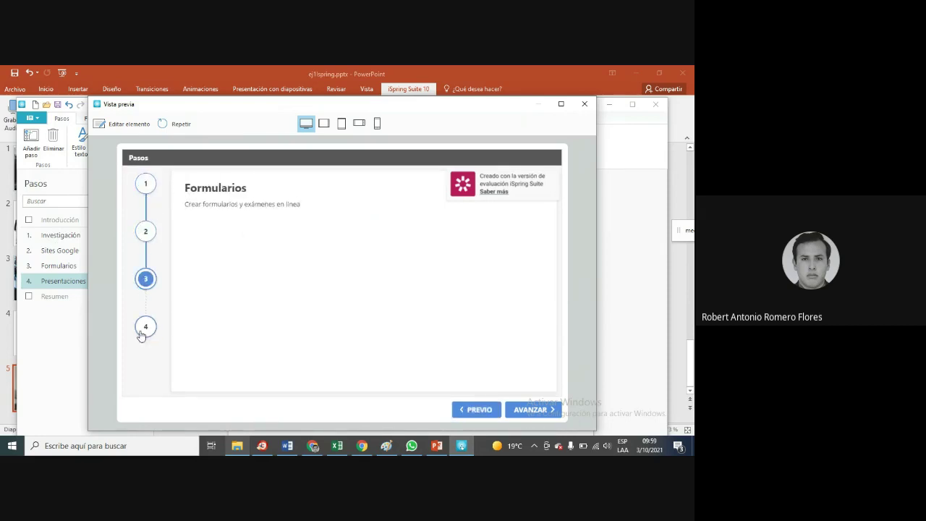
click(138, 331)
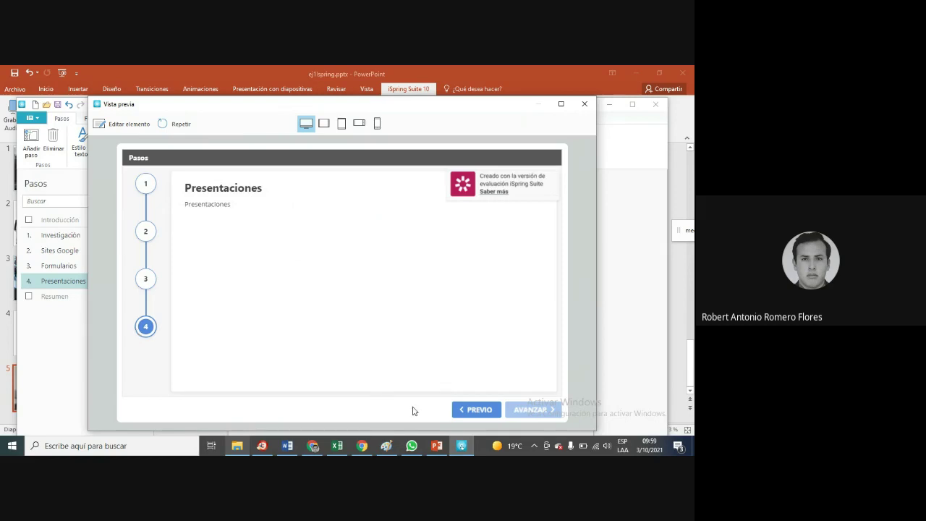
- Go back to Investigación with PREVIO, forward to Presentaciones with AVANZAR, then close the preview
click(477, 410)
click(475, 412)
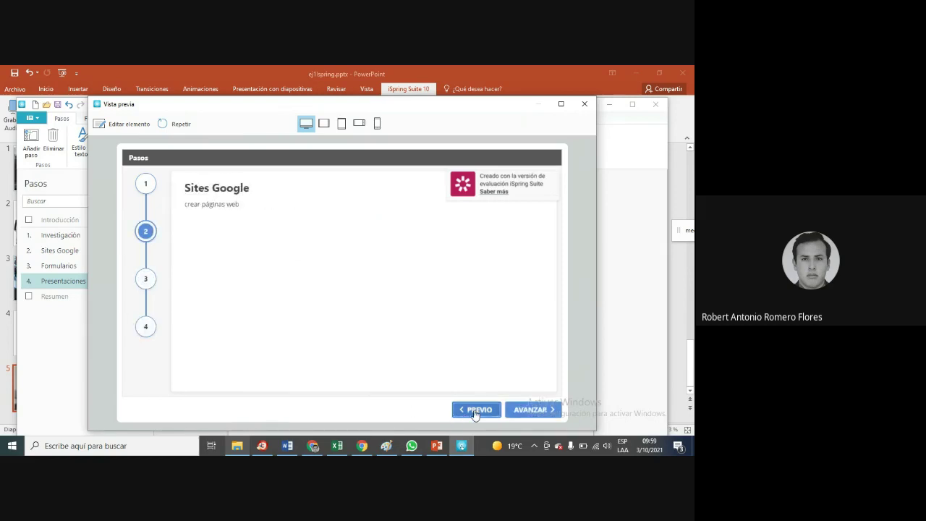
click(475, 413)
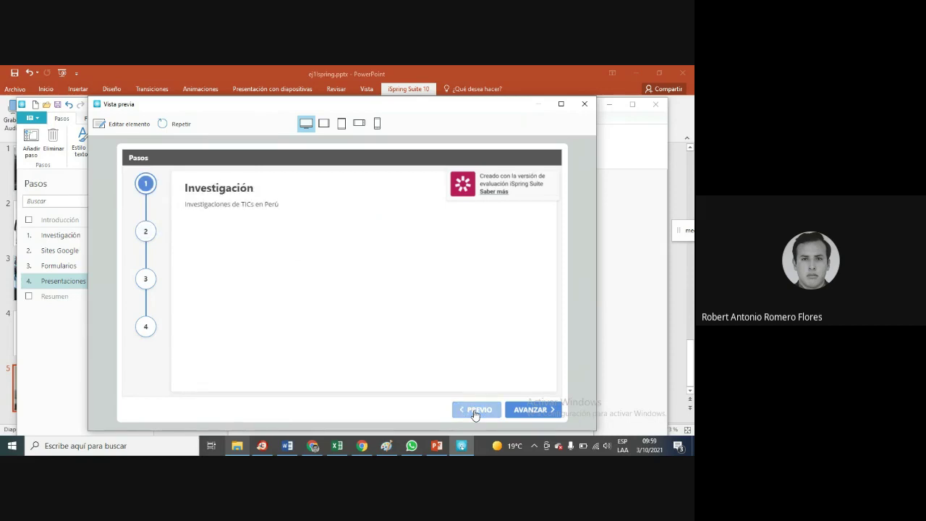
click(538, 410)
click(538, 411)
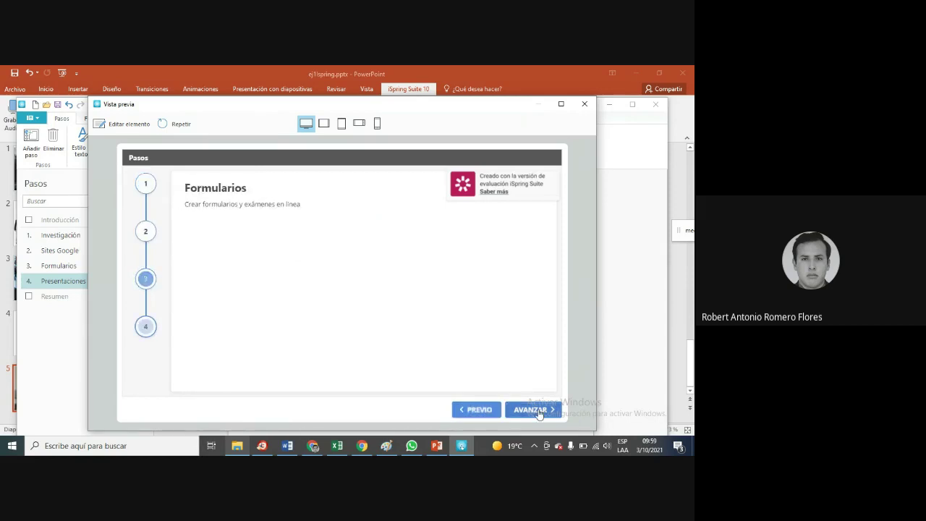
click(538, 411)
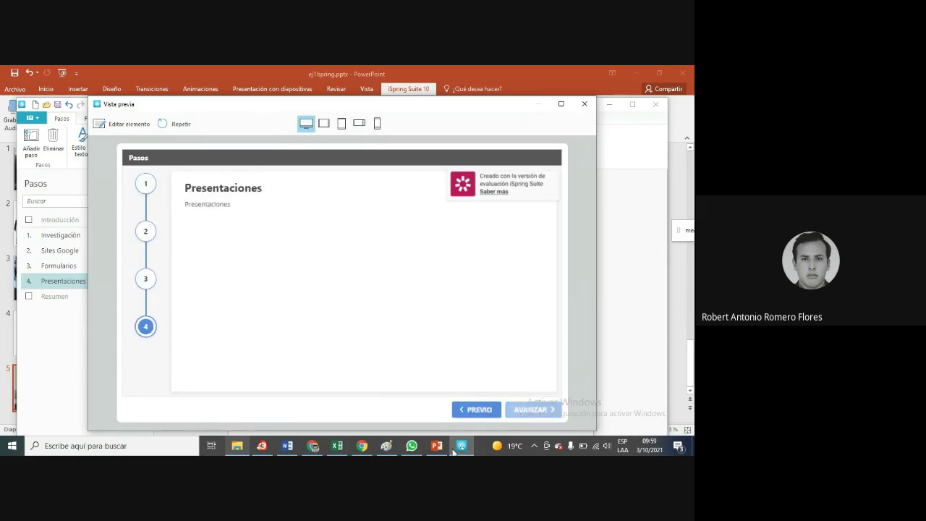
click(586, 105)
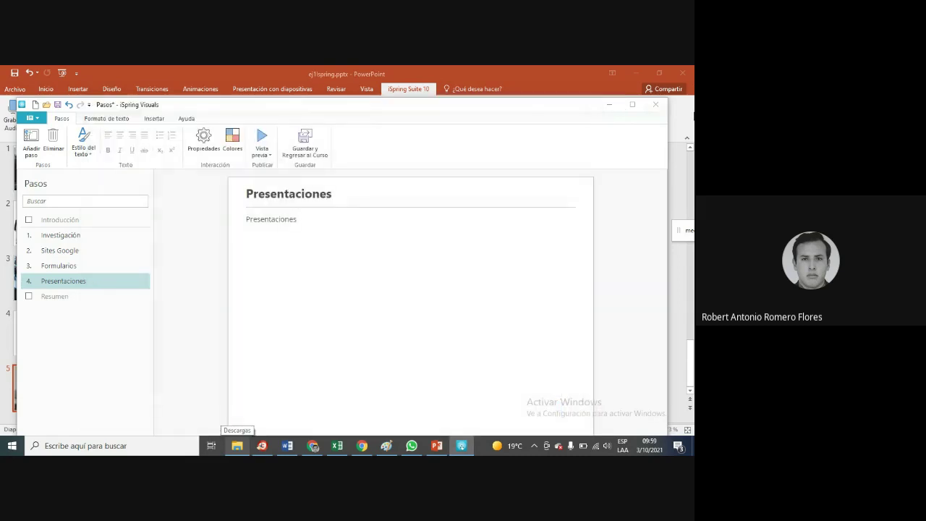
- Save the interaction back to the course and check slides 4 and 5
click(303, 143)
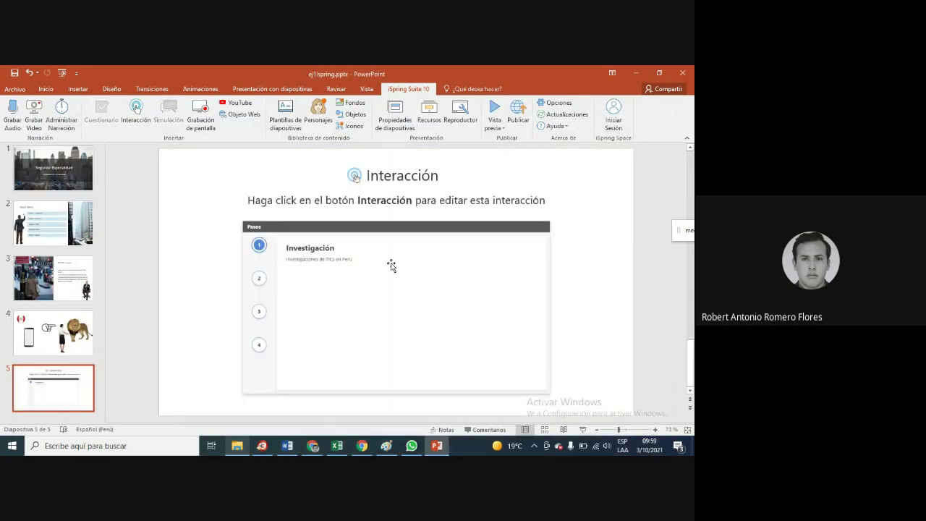
click(72, 315)
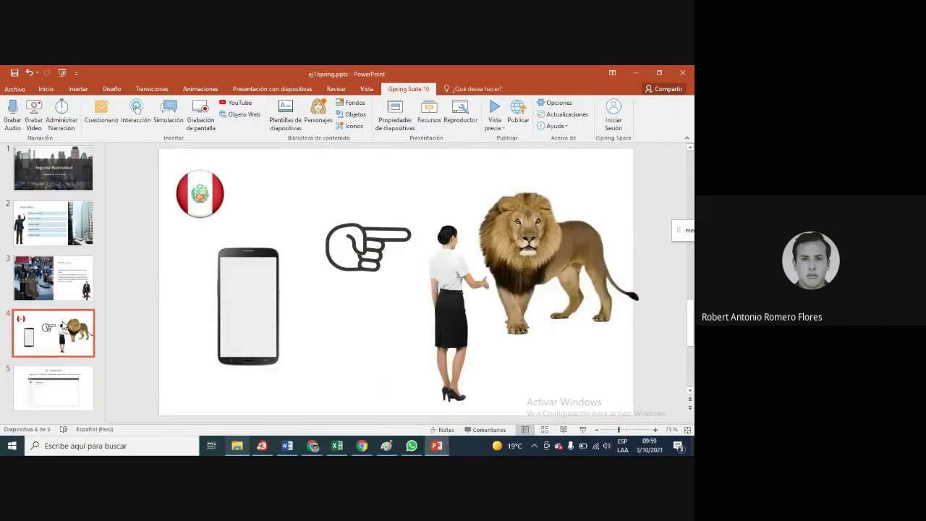
click(51, 399)
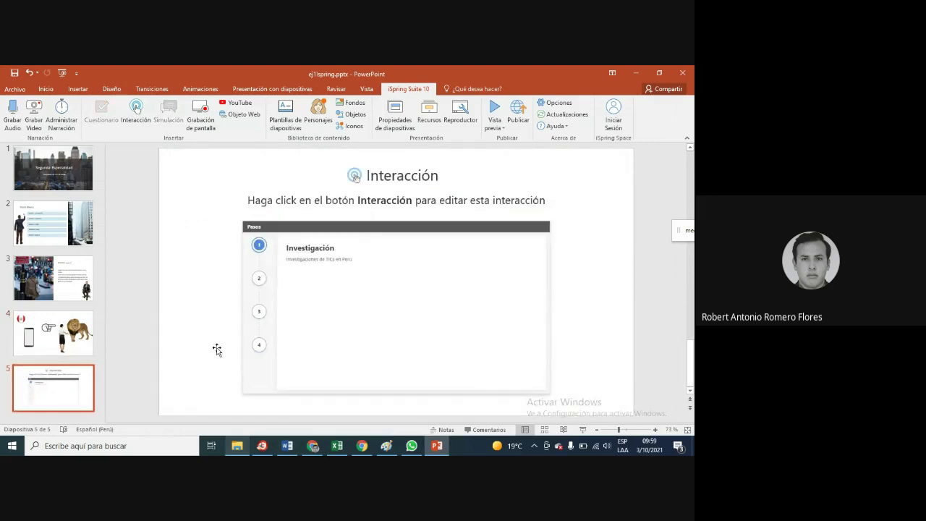
- Select the interaction on slide 5 and start a presentation preview, continuing with the trial
click(299, 273)
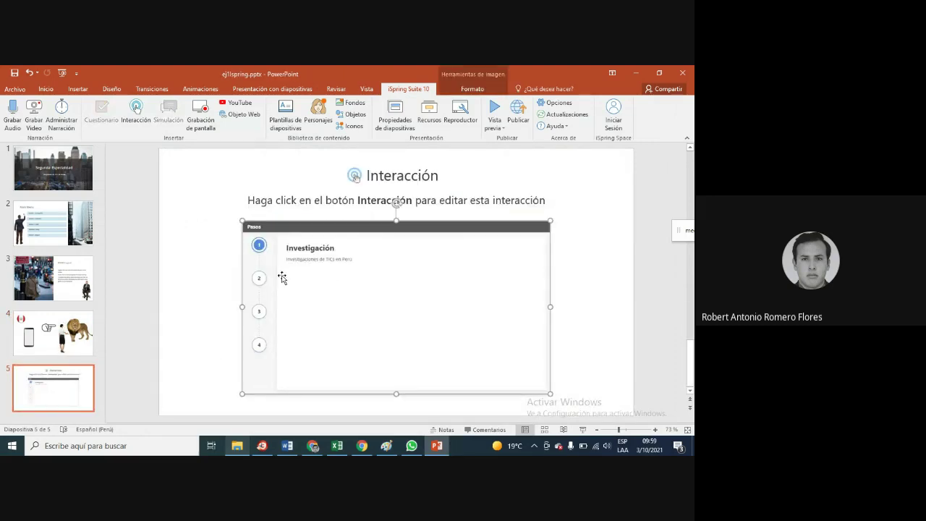
click(221, 305)
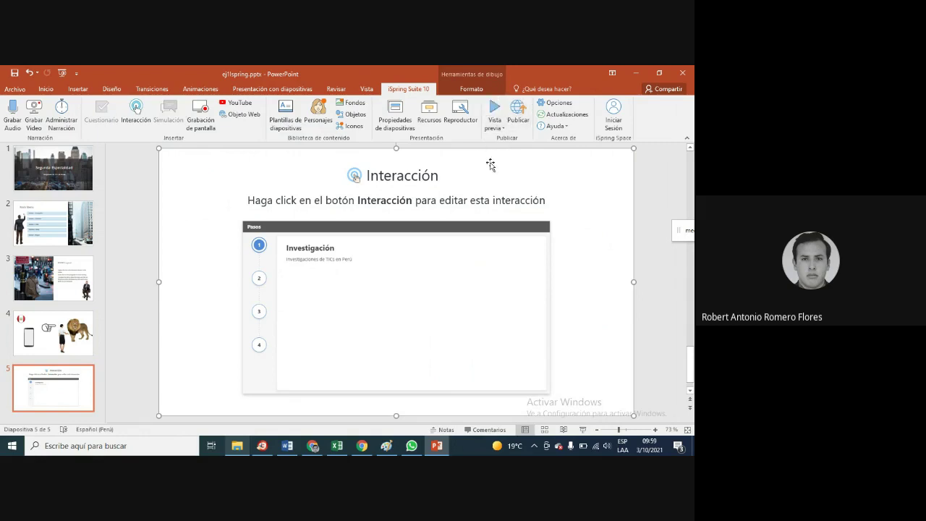
click(495, 118)
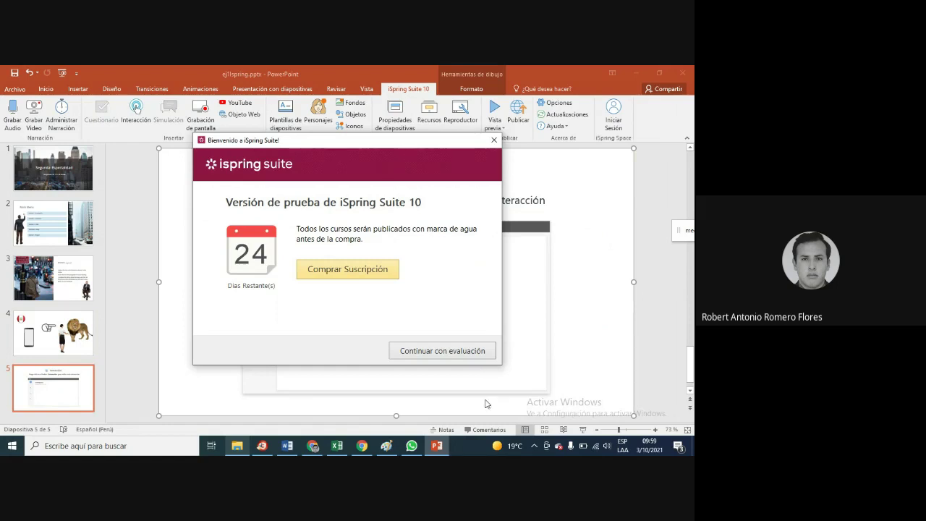
click(463, 354)
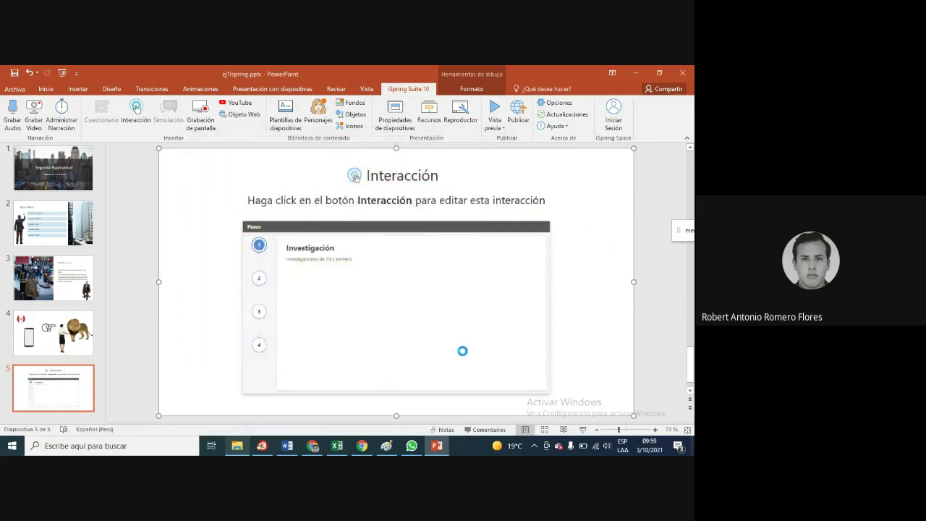
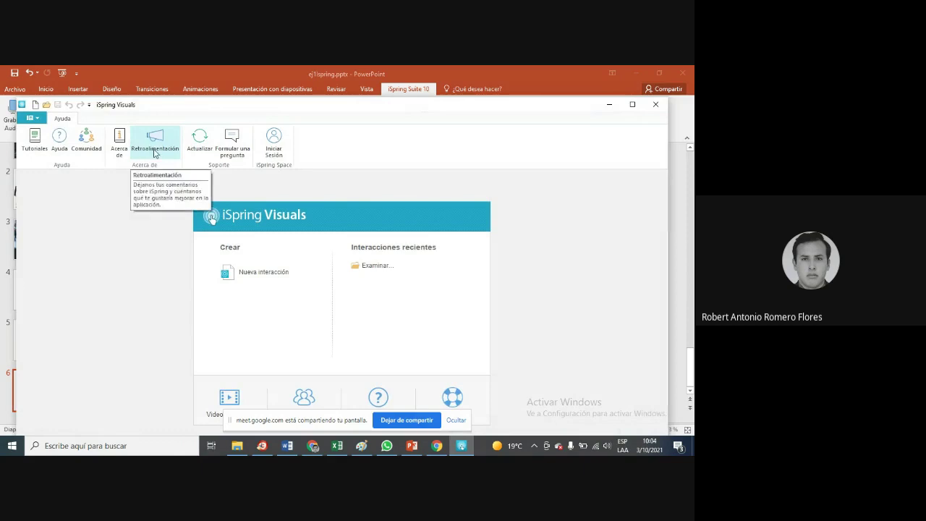
- Create a new Zona sensible (hotspot) interaction from Nueva interacción
click(250, 273)
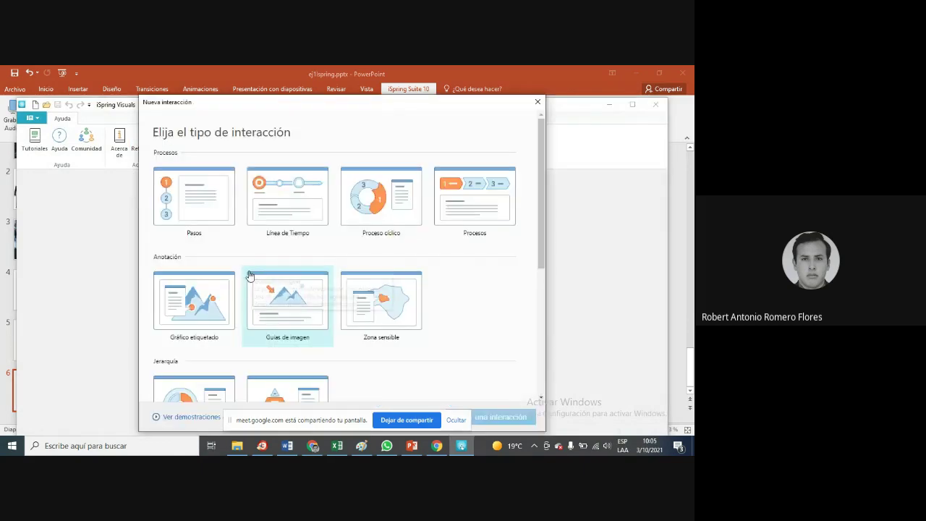
scroll(401, 304, down, 3)
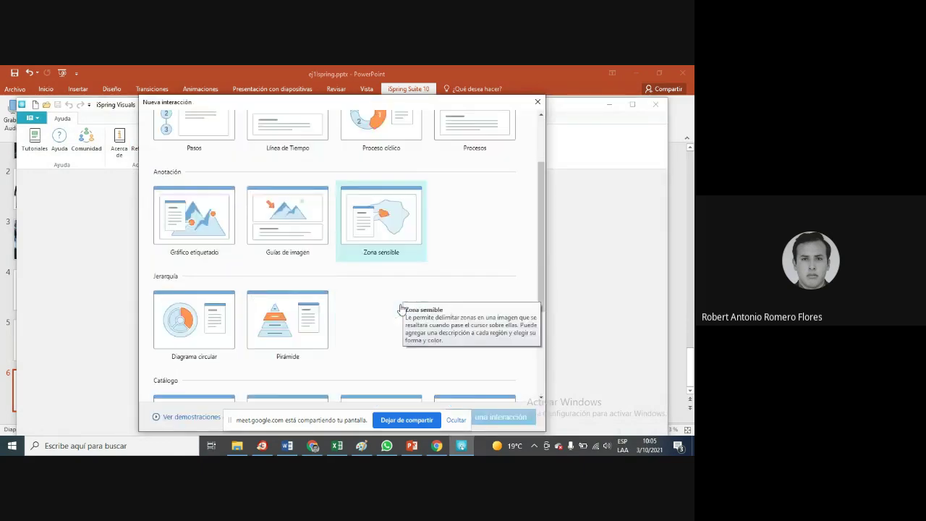
scroll(345, 316, down, 2)
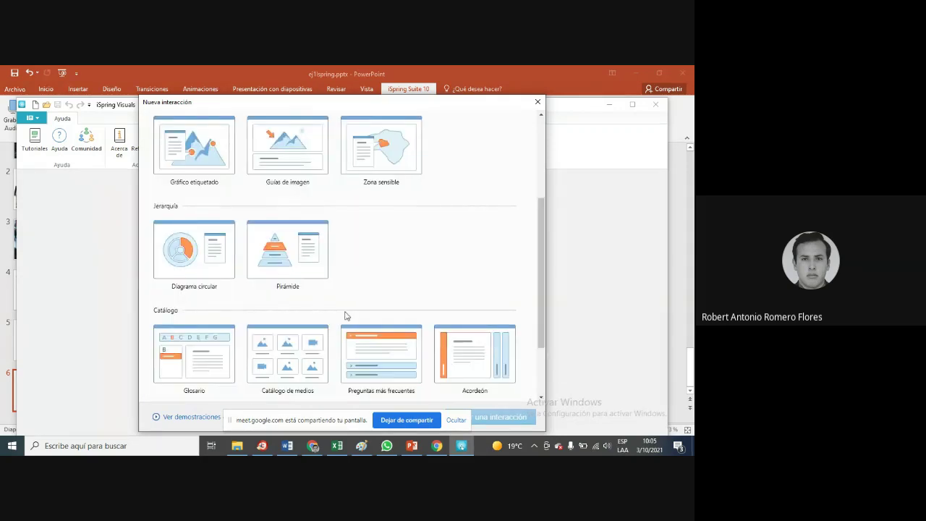
scroll(349, 290, up, 2)
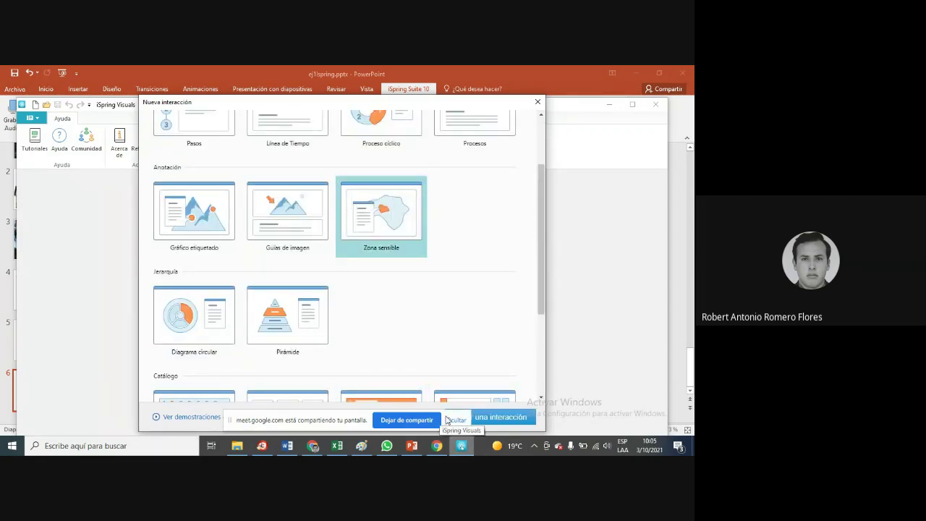
click(365, 423)
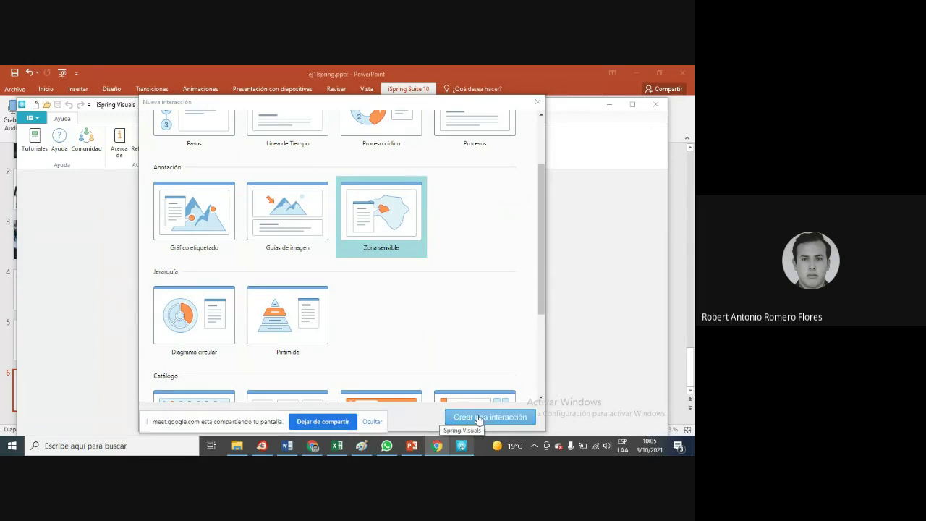
click(520, 419)
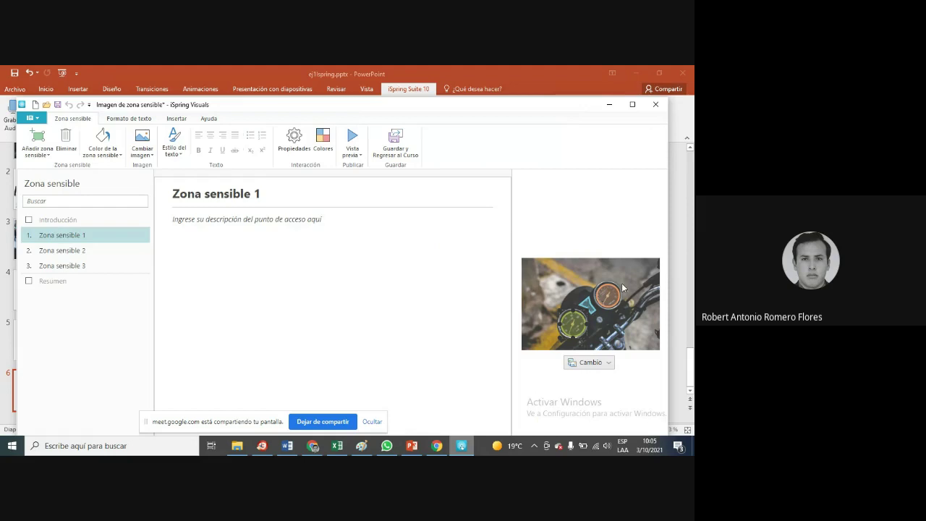
- Switch between Zona sensible 1 and 2 on the gauges to compare them
click(607, 298)
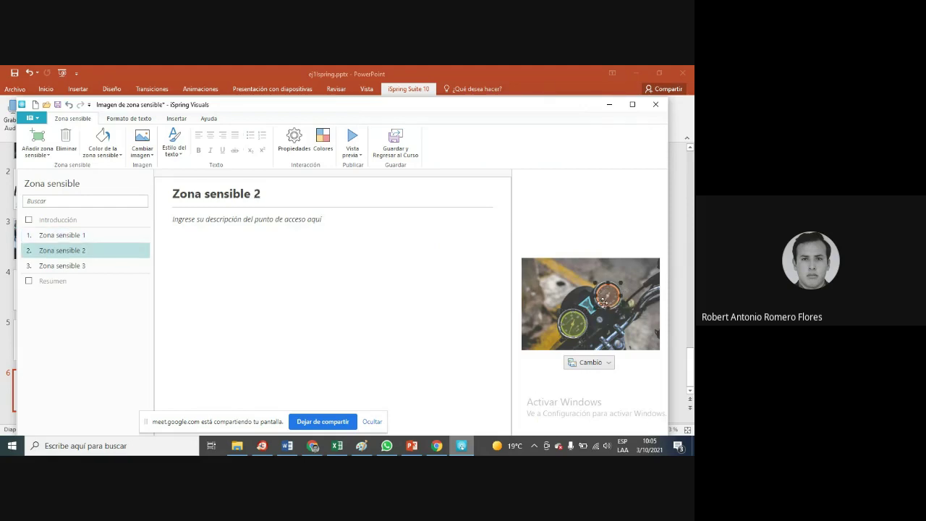
click(569, 328)
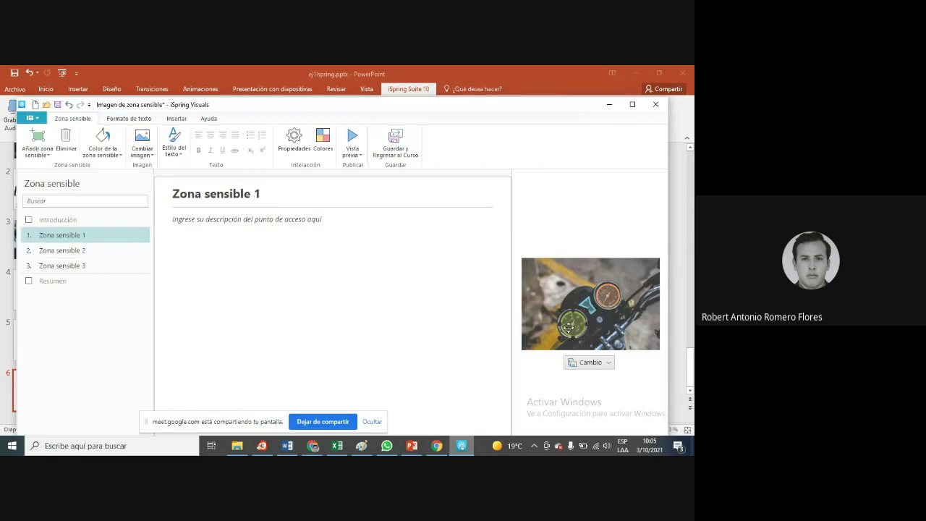
click(605, 298)
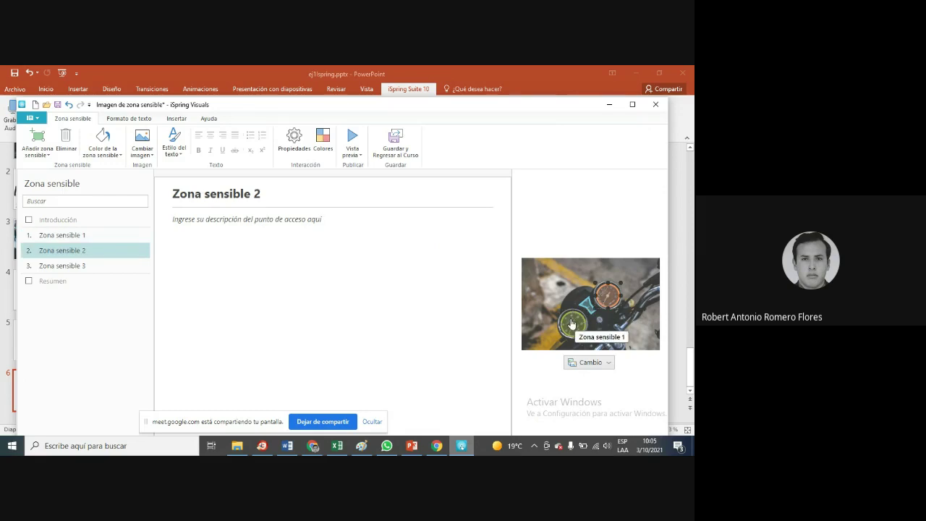
click(572, 324)
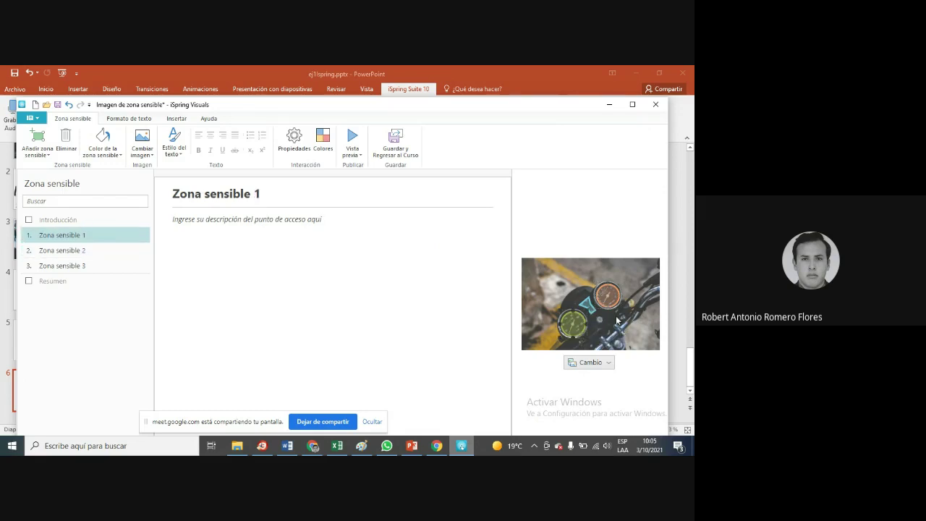
click(608, 303)
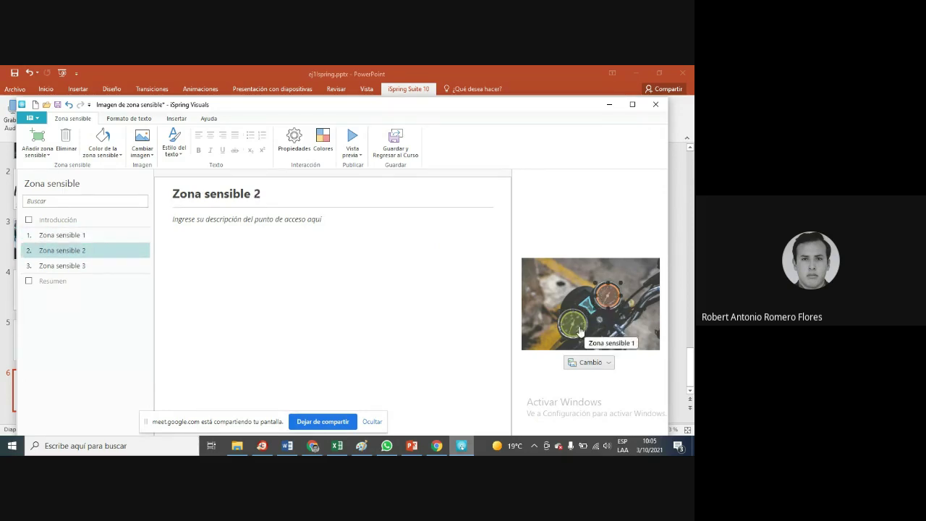
click(581, 331)
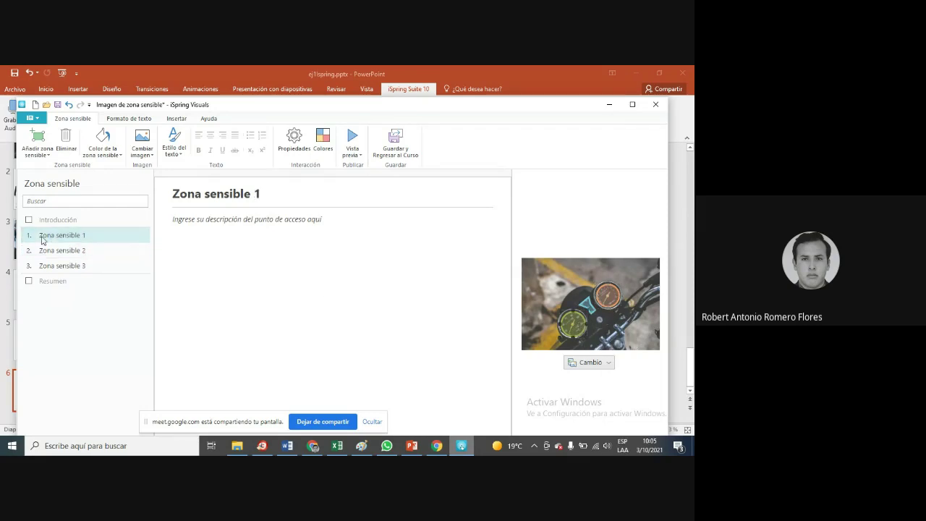
click(69, 249)
click(69, 238)
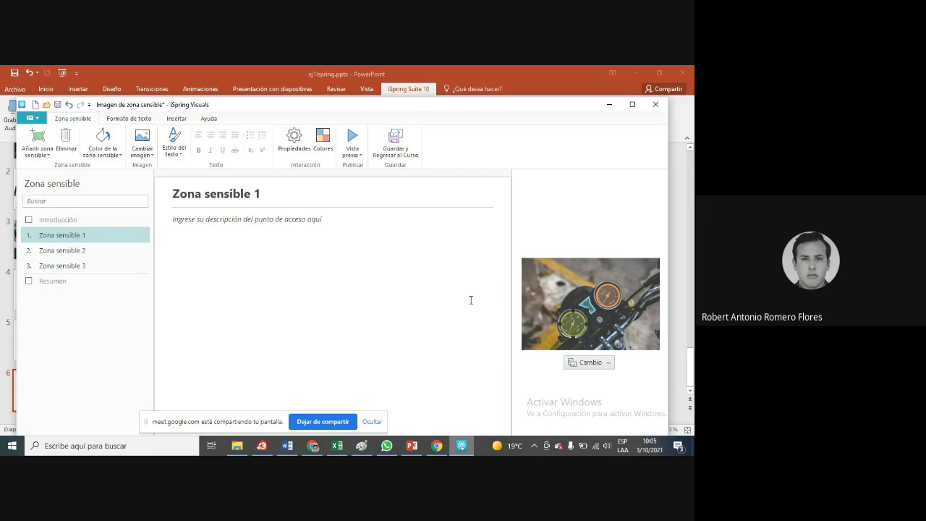
- Enter the descriptions 111, 2 and 3 for Zona sensible 1, 2 and 3
click(325, 219)
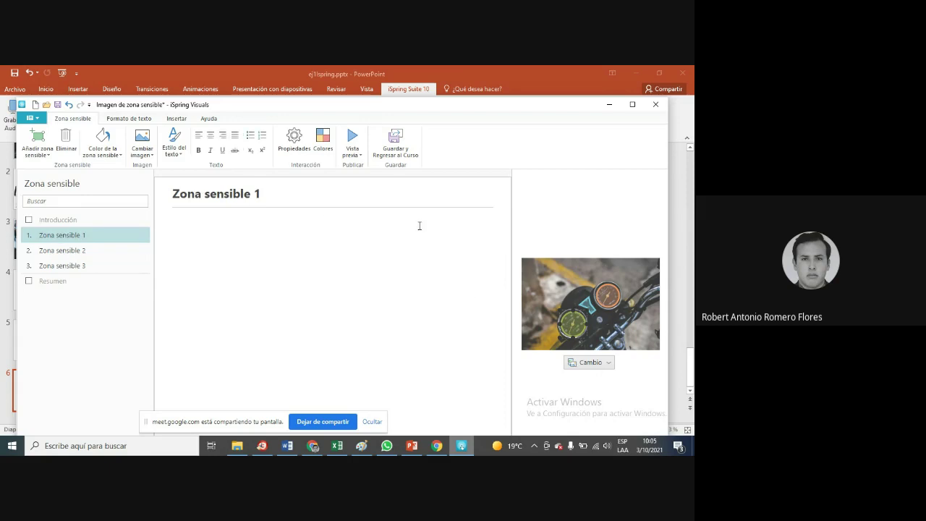
text(1111)
click(65, 250)
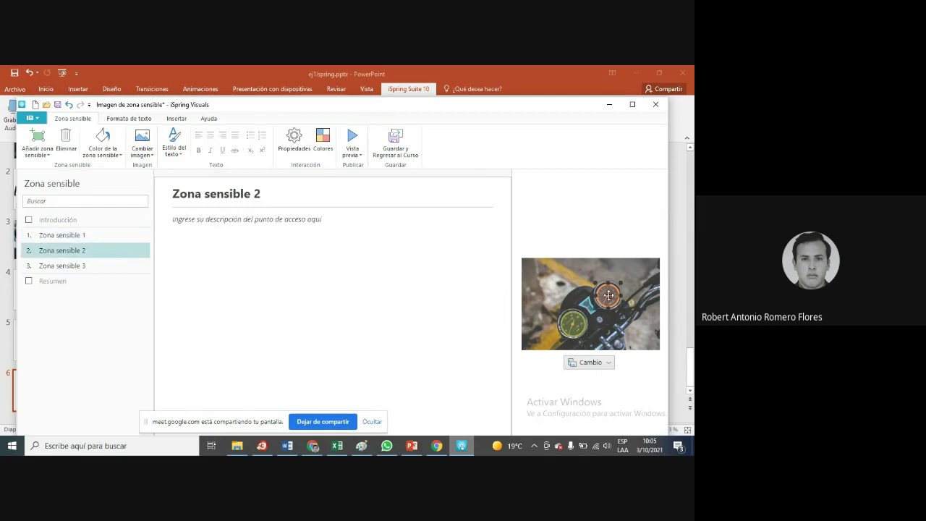
click(259, 220)
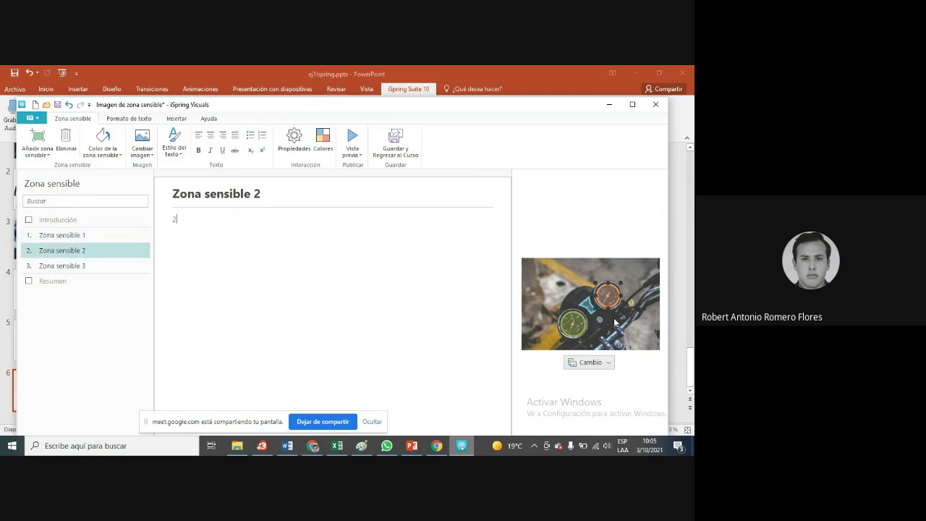
click(586, 304)
click(238, 226)
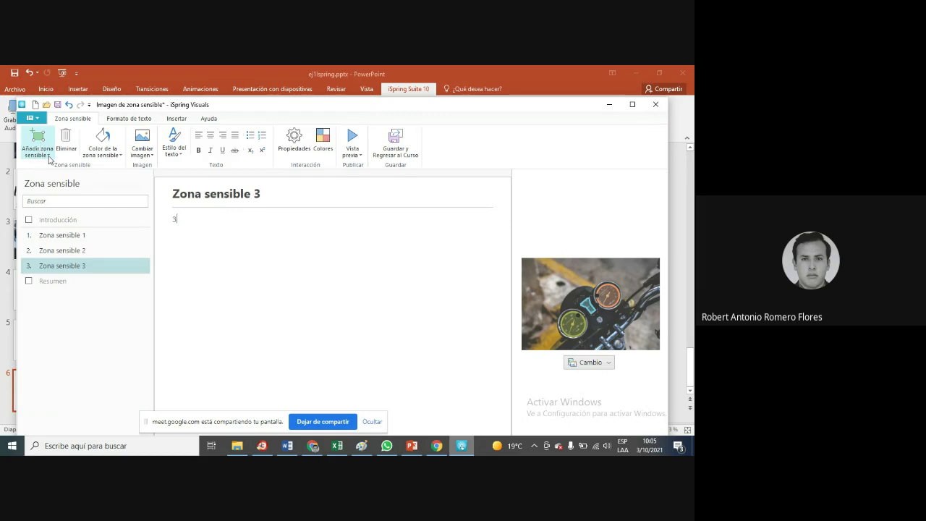
- Draw an elliptical hotspot over the stone at the image's upper left
click(48, 154)
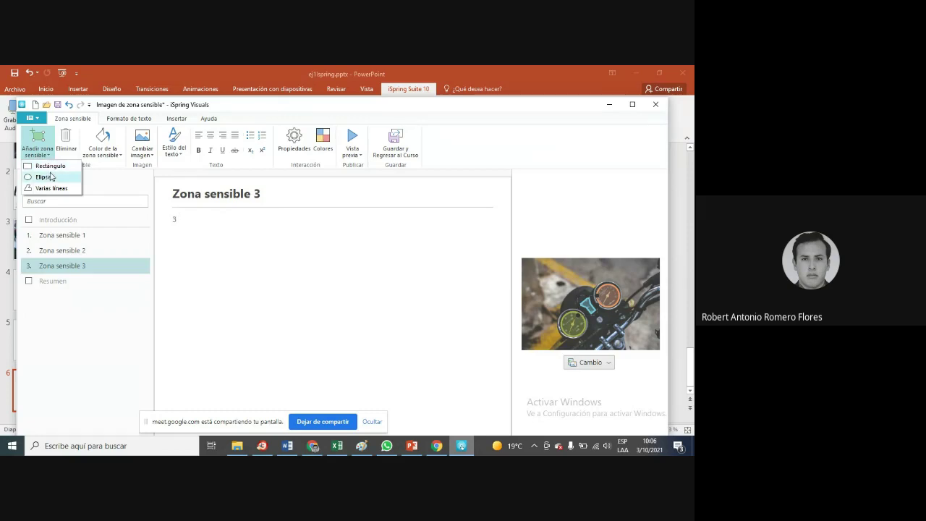
click(51, 177)
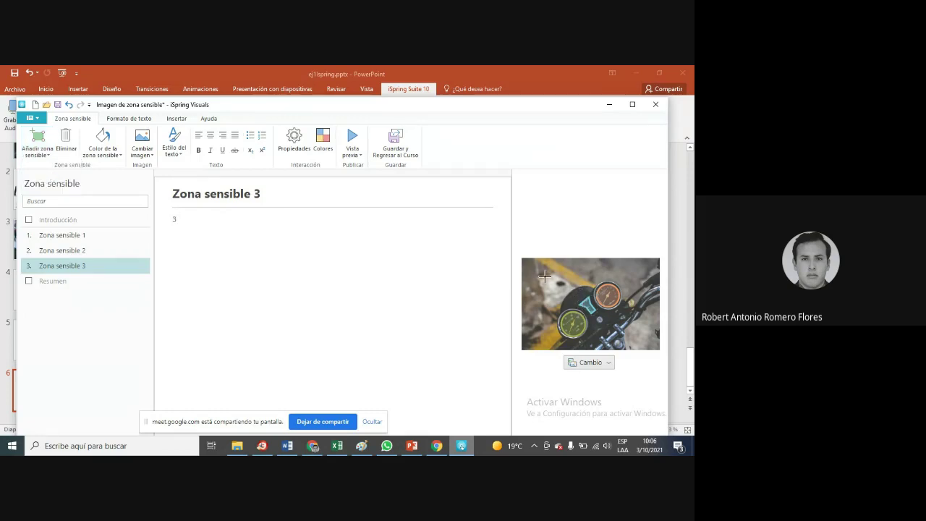
drag(542, 277, 569, 297)
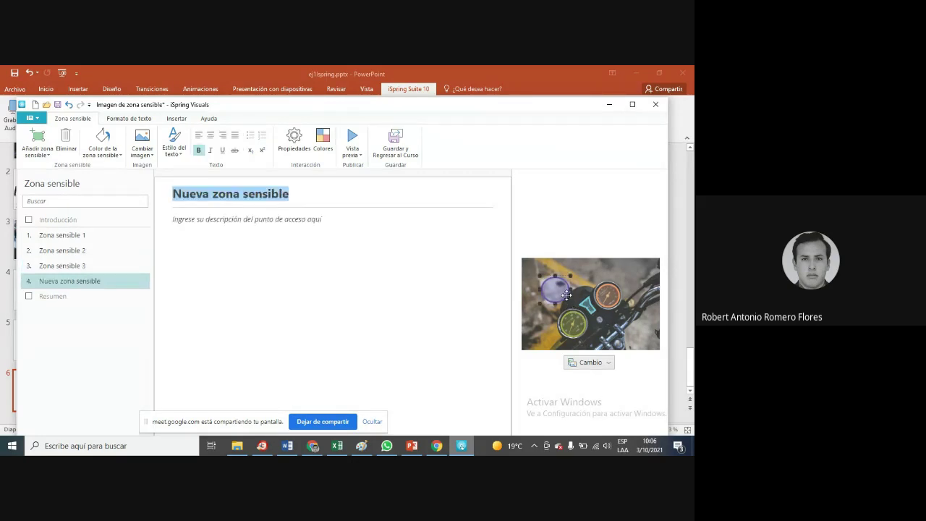
click(565, 294)
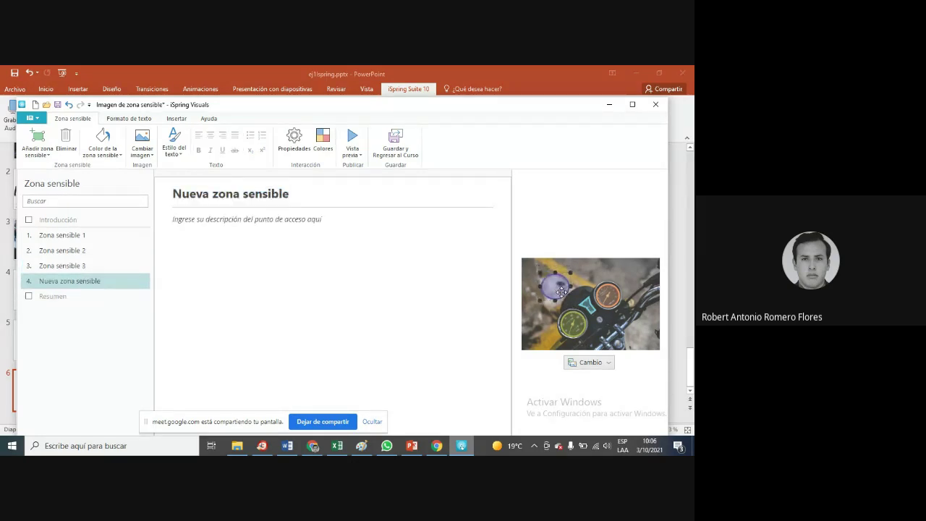
- Title the new hotspot Piedra and give it the description piedra
click(289, 192)
drag(291, 193, 163, 197)
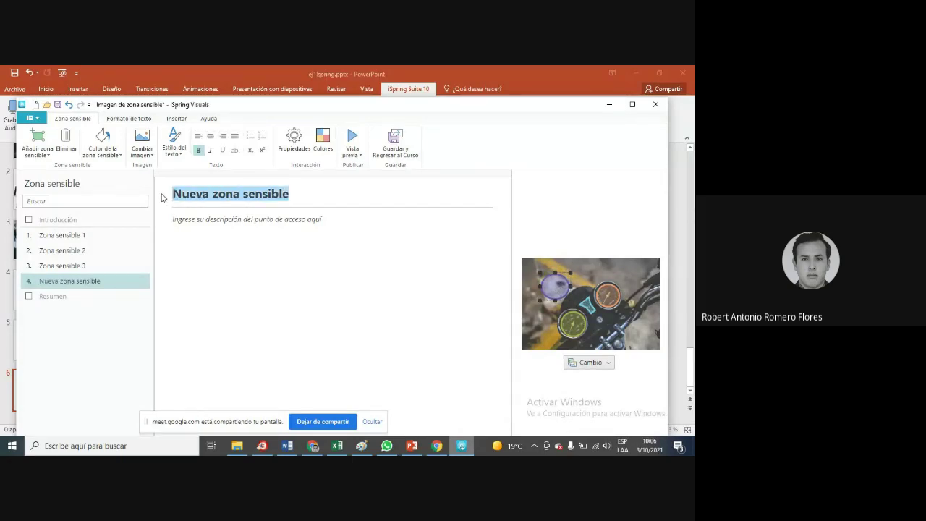
text(Pied)
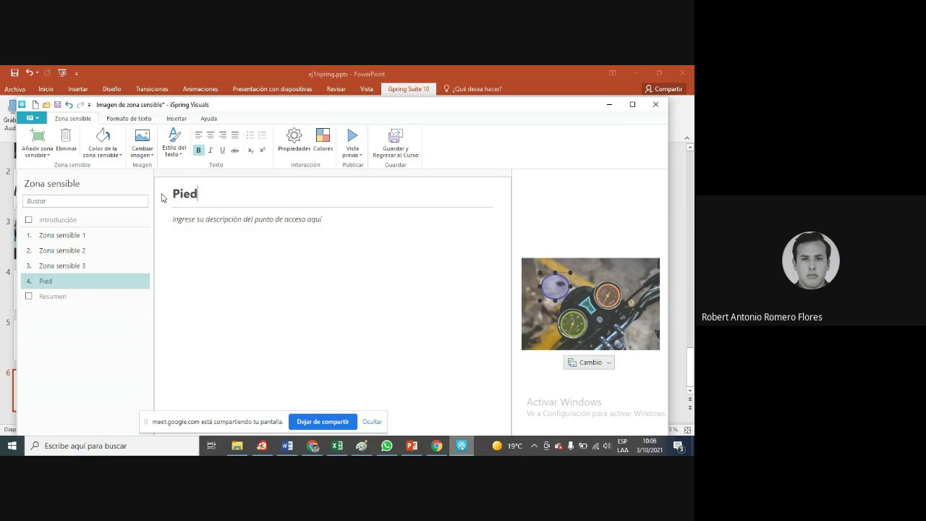
text(ra)
click(249, 236)
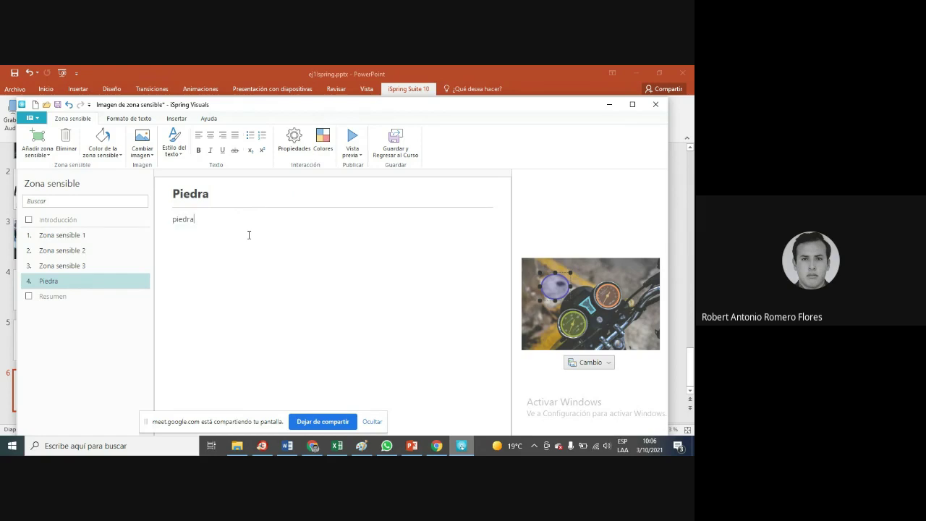
- Preview the interaction and open the Piedra, Zona sensible 1, 3 and 2 popups
click(352, 137)
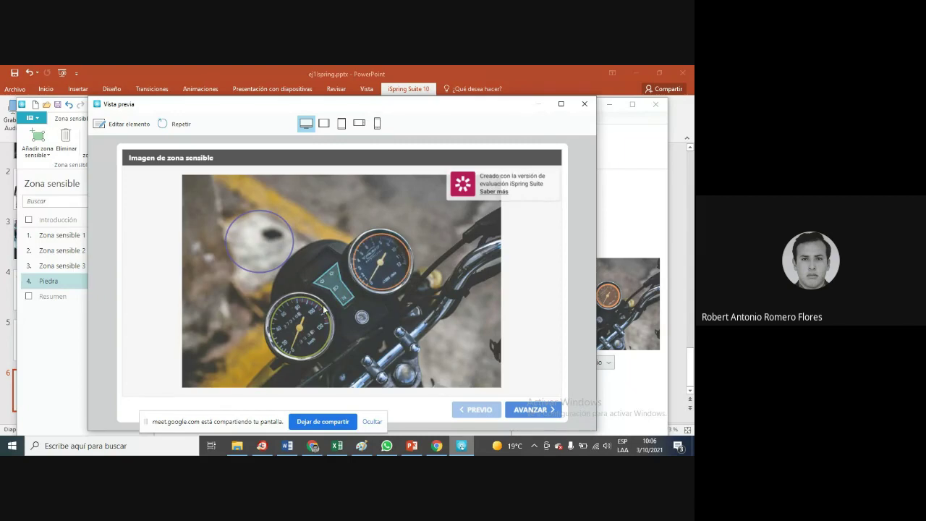
click(258, 251)
click(301, 336)
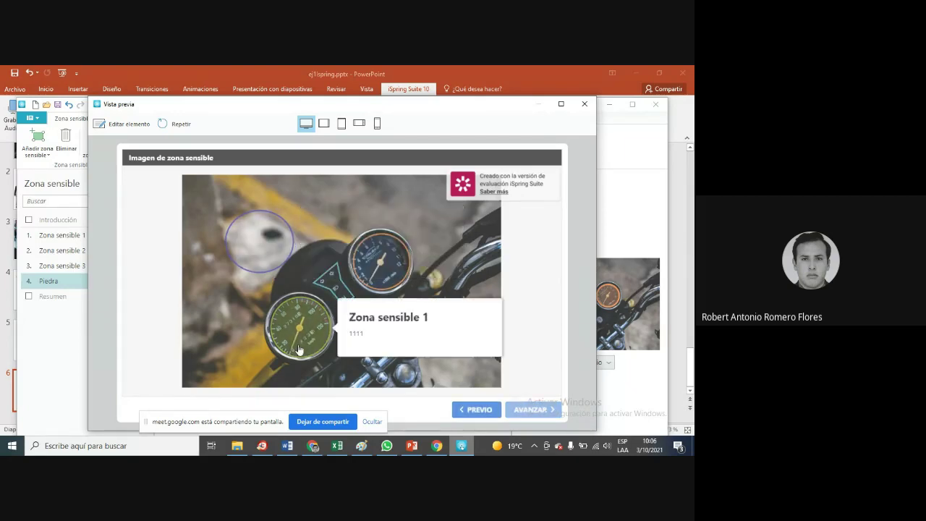
click(337, 290)
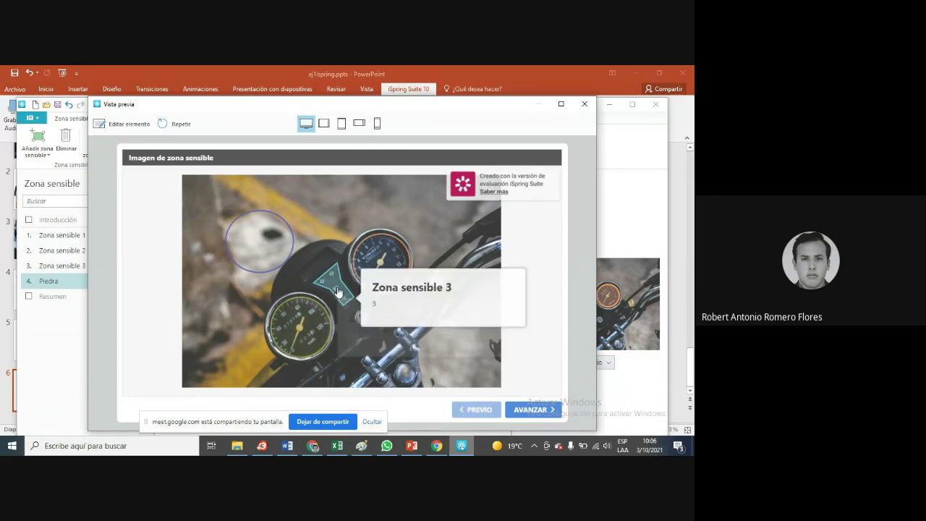
click(370, 253)
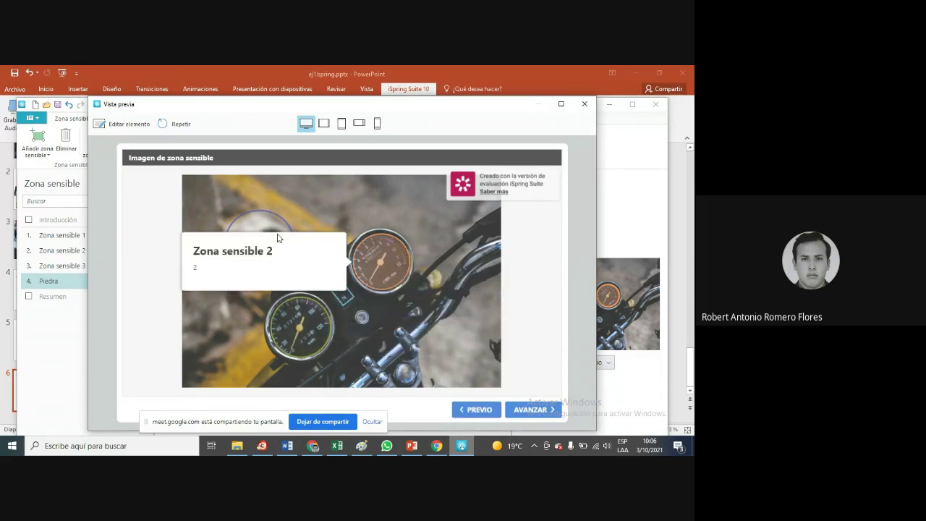
click(246, 221)
- Check each hotspot popup once more, then close the preview window
click(255, 232)
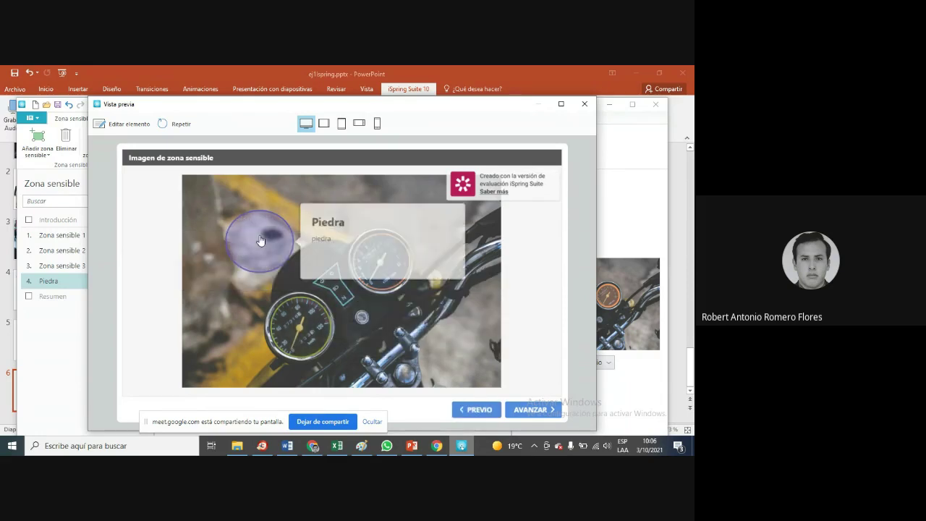
click(289, 318)
click(329, 286)
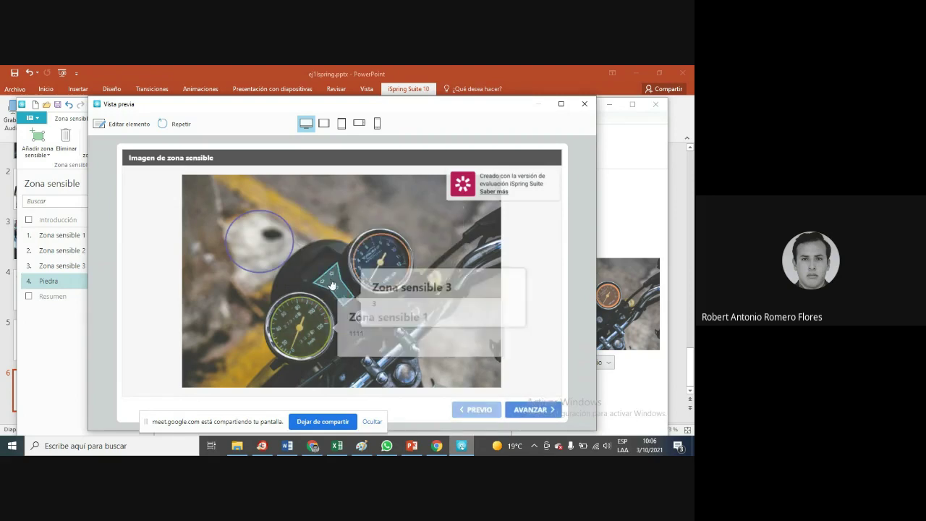
click(371, 263)
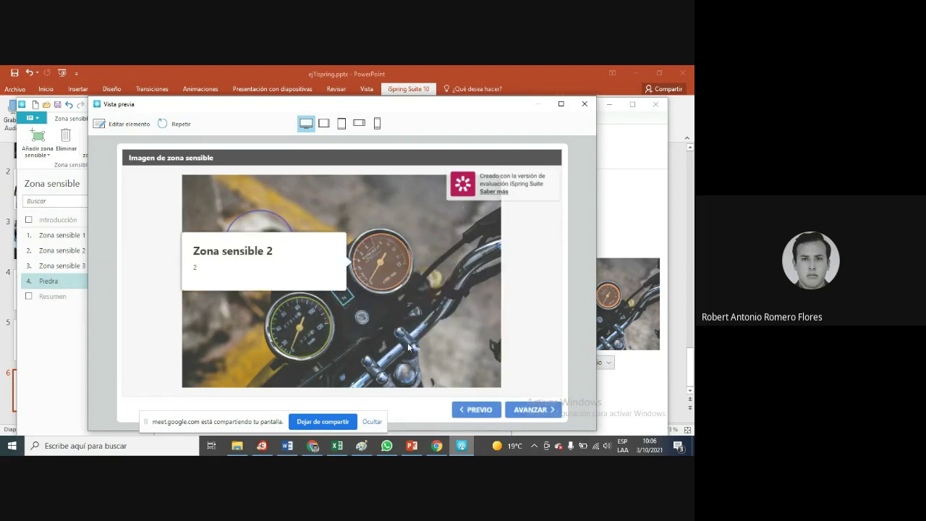
click(475, 391)
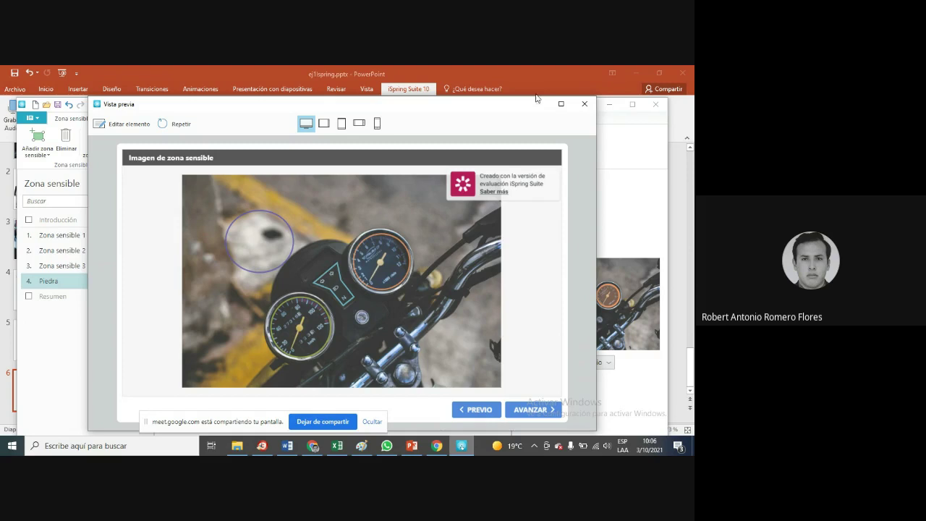
click(585, 104)
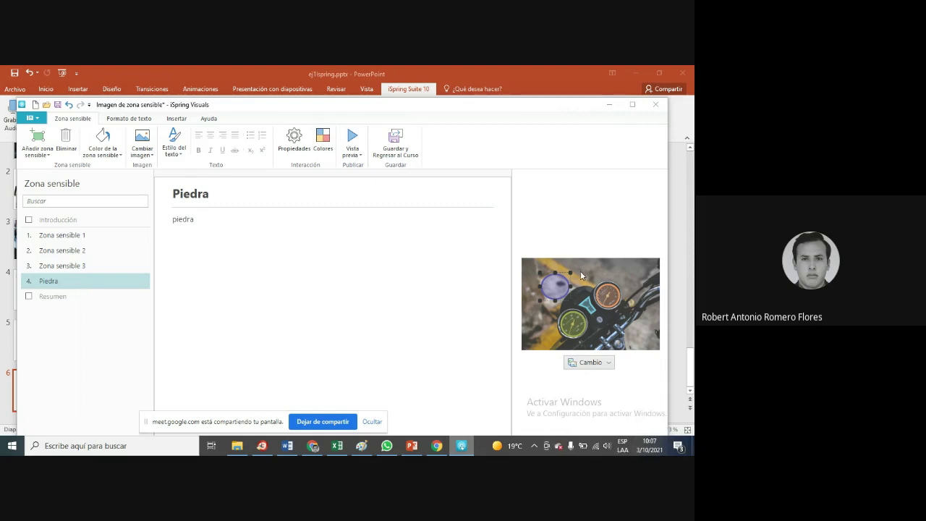
- Cancel replacing the image via Cambio > Desde el Archivo and switch to Chrome
click(588, 364)
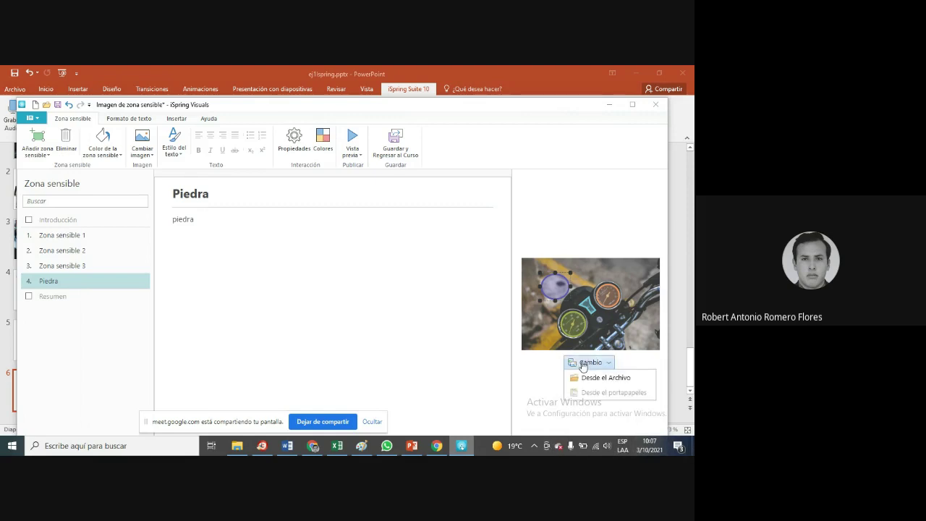
click(626, 383)
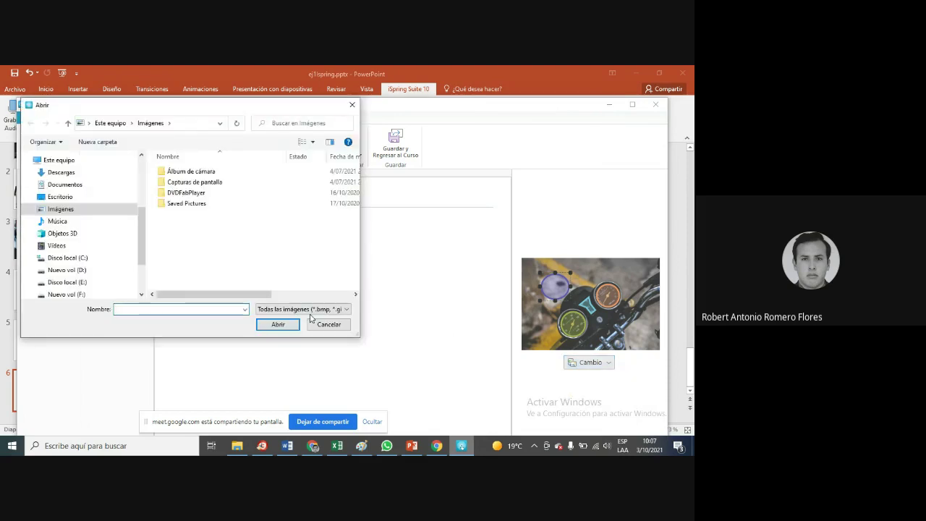
click(327, 323)
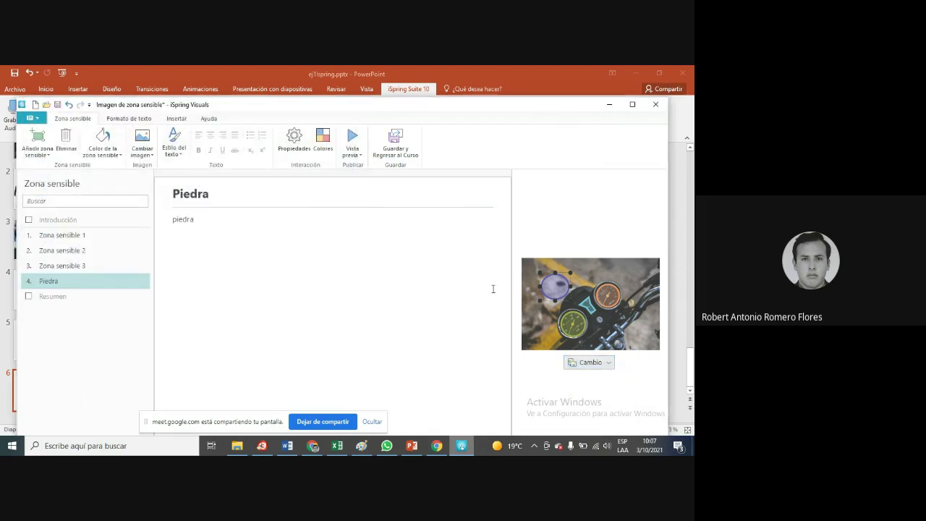
click(312, 446)
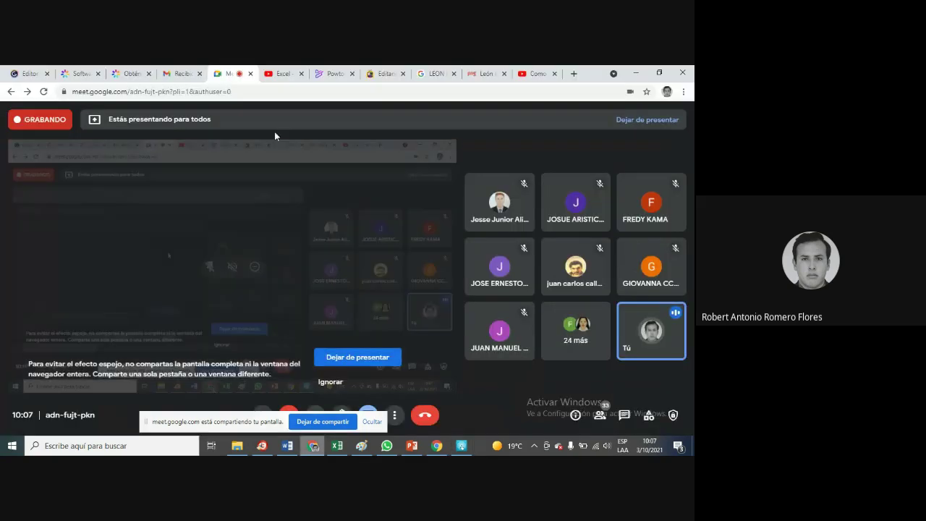
- Search Google Images for 'mapa mundi'
click(434, 73)
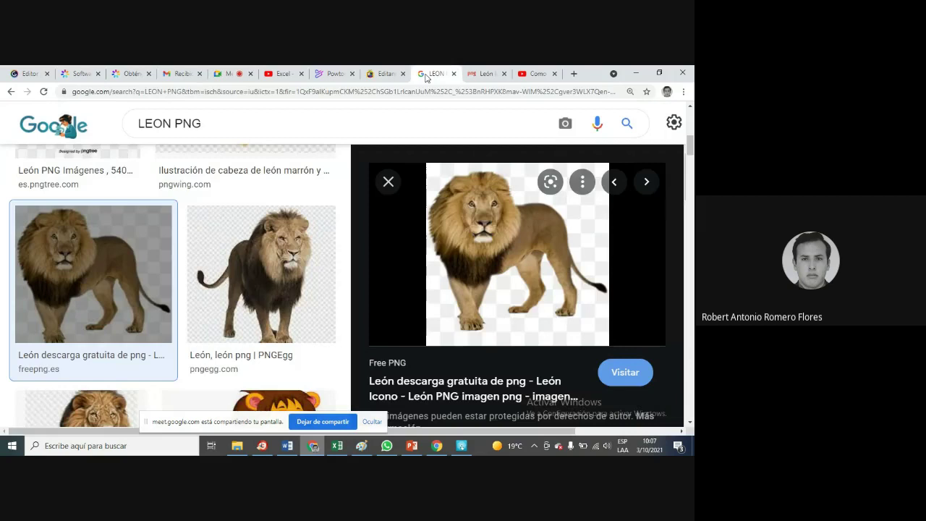
triple_click(256, 115)
text(ma)
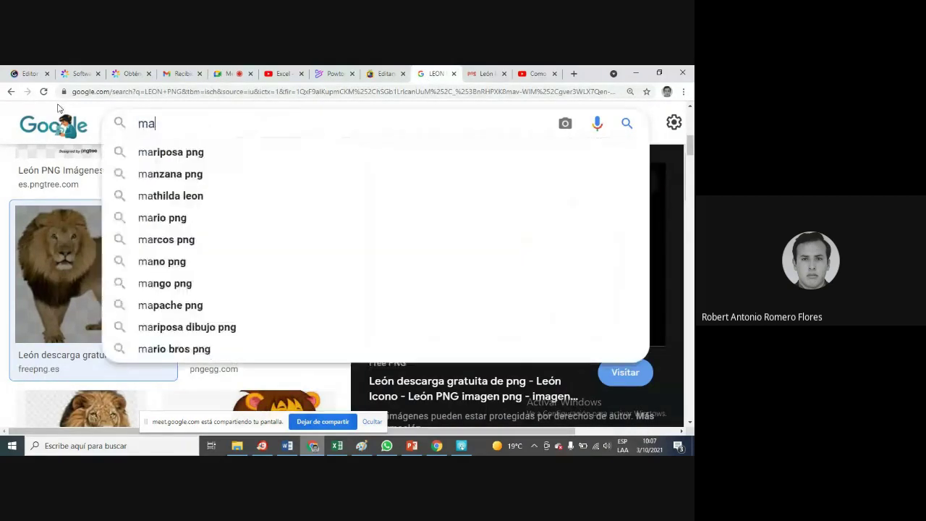
text(pa mundi)
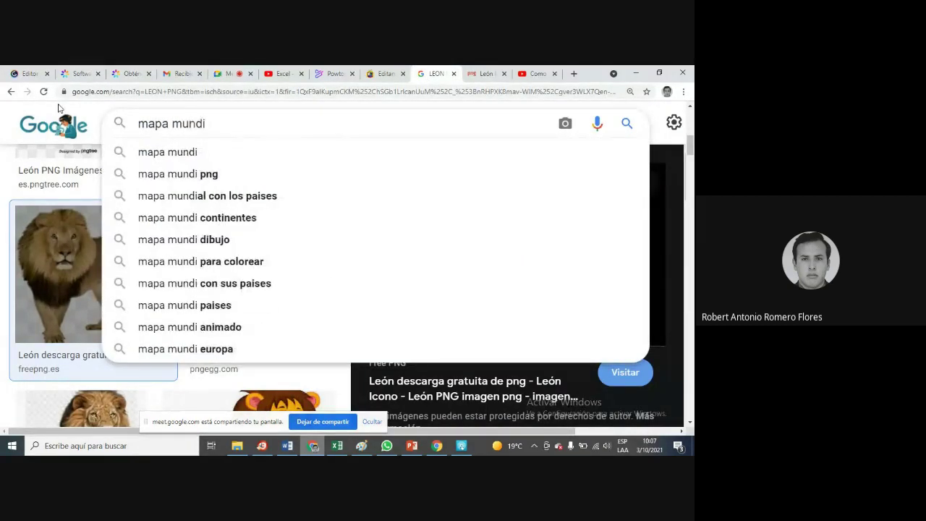
key(Return)
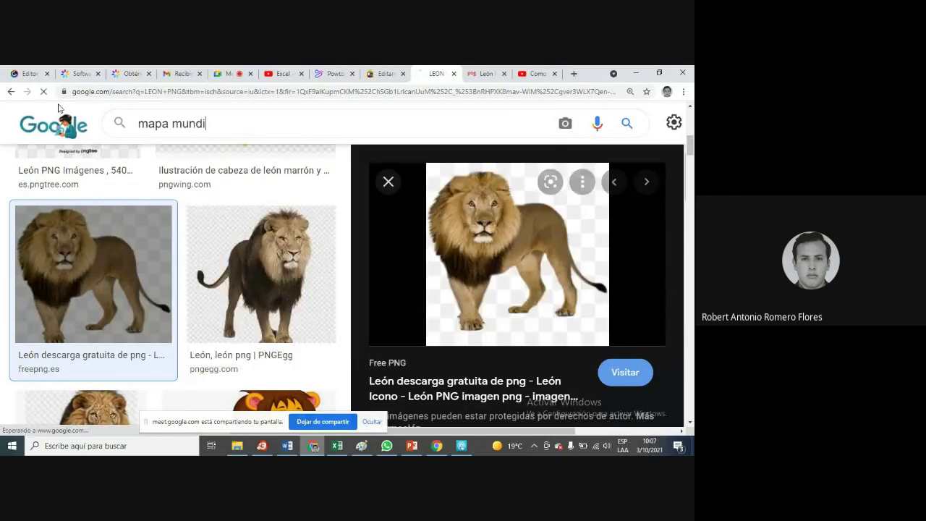
scroll(192, 249, down, 1)
scroll(192, 249, down, 3)
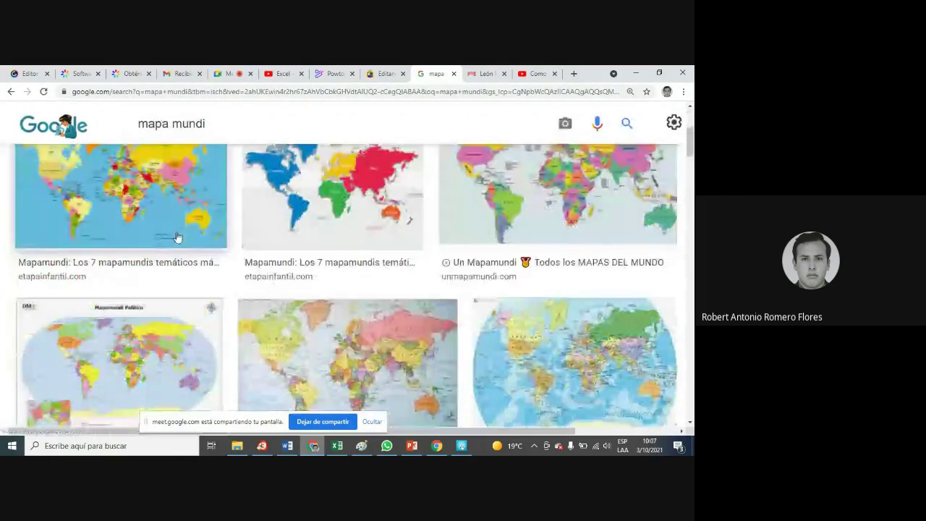
scroll(194, 237, up, 1)
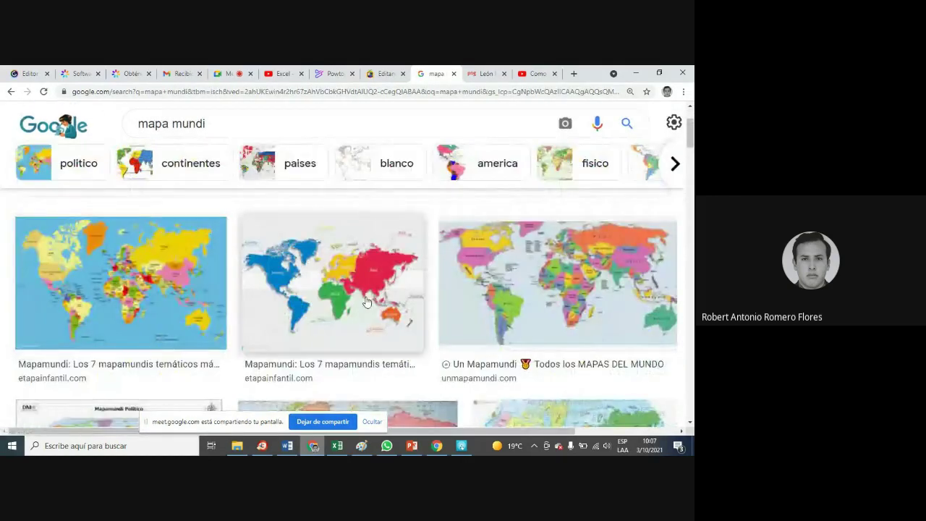
- Save the colourful continents world map from its source page, then close that page
click(311, 296)
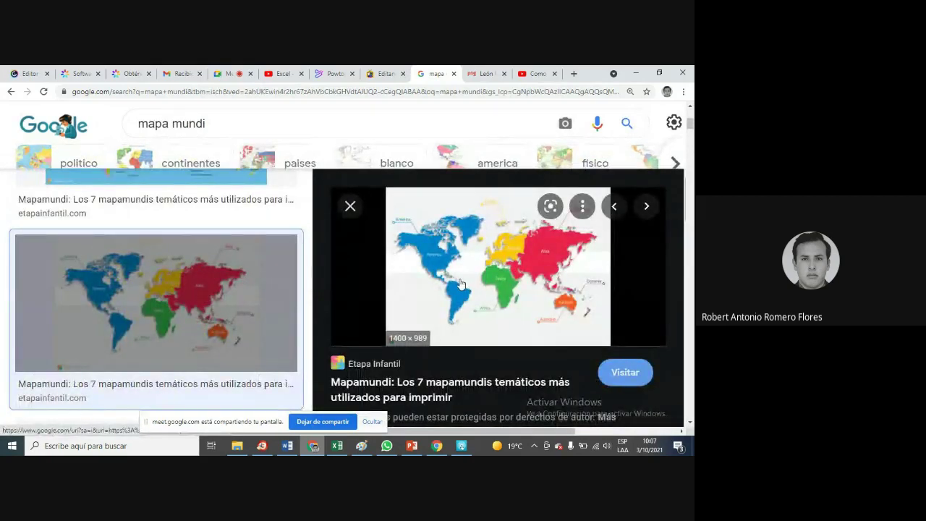
right_click(463, 284)
key(Escape)
click(449, 268)
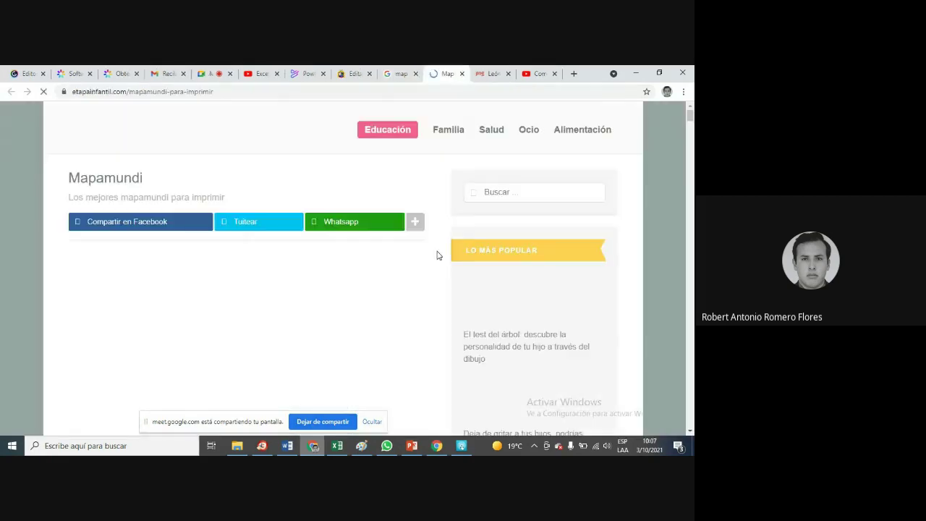
scroll(434, 285, down, 2)
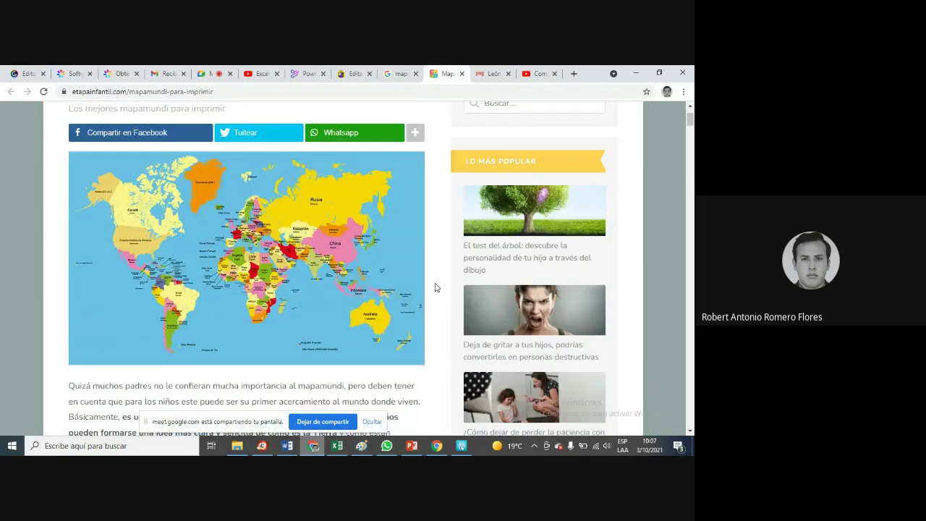
right_click(247, 250)
click(316, 270)
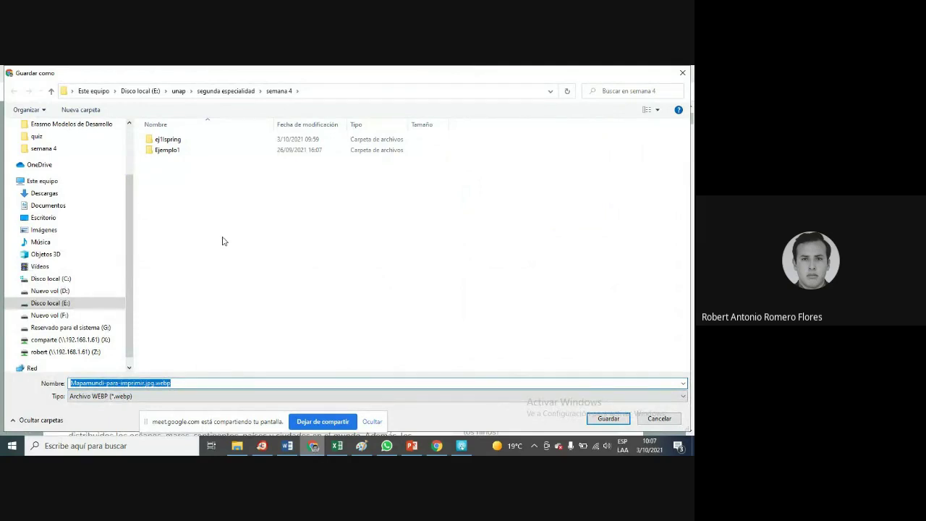
key(Return)
scroll(225, 241, down, 3)
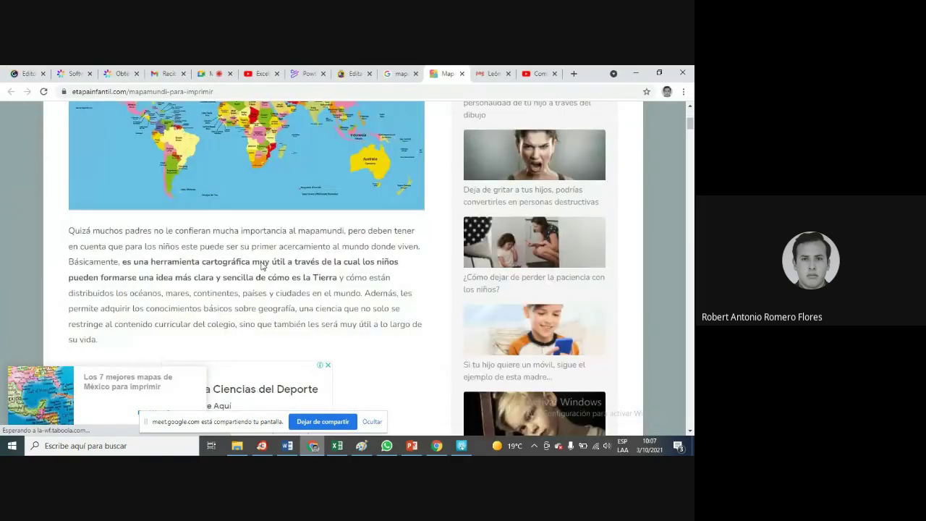
click(462, 74)
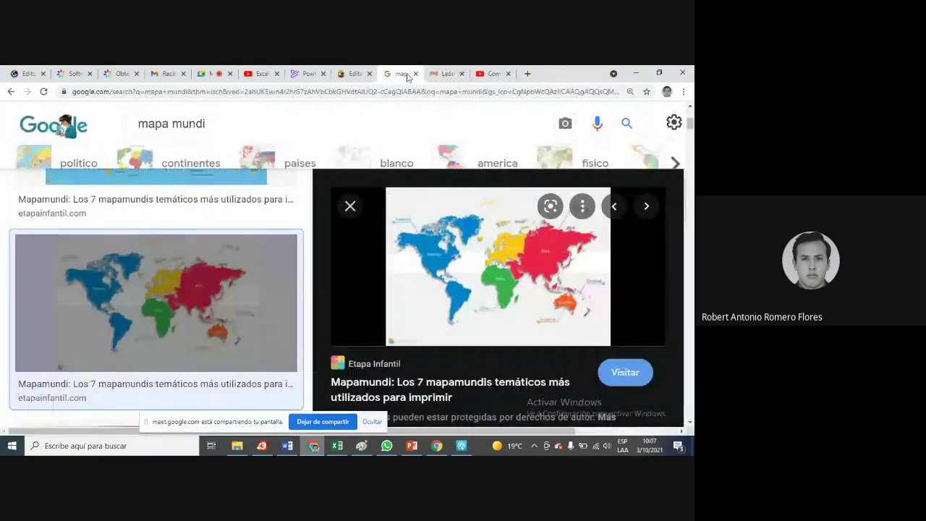
click(351, 207)
- Look at the flags world map on its product page, then close it
scroll(325, 225, down, 3)
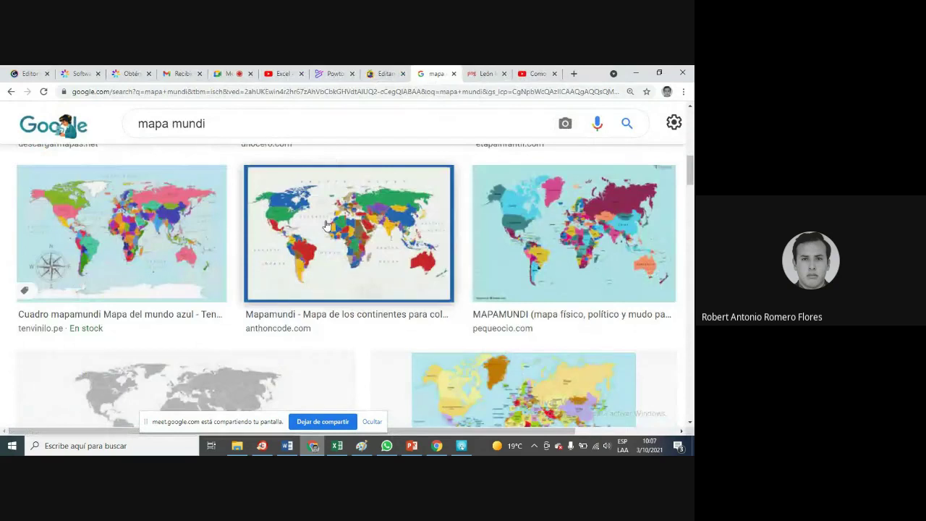
scroll(330, 223, down, 3)
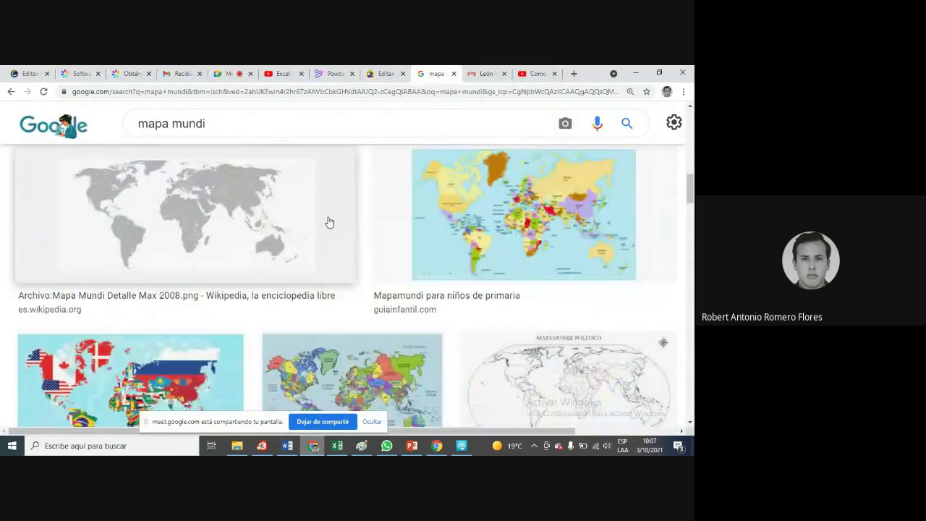
scroll(329, 222, down, 3)
click(123, 227)
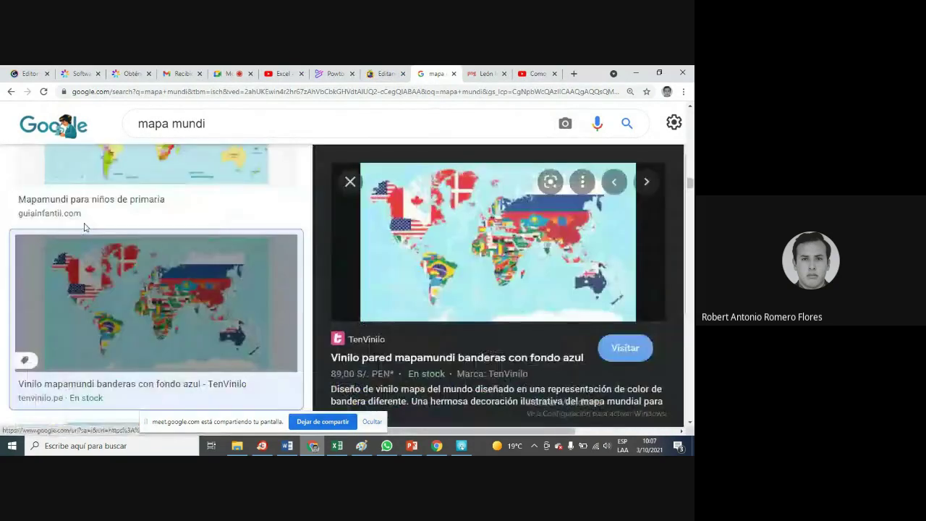
click(428, 232)
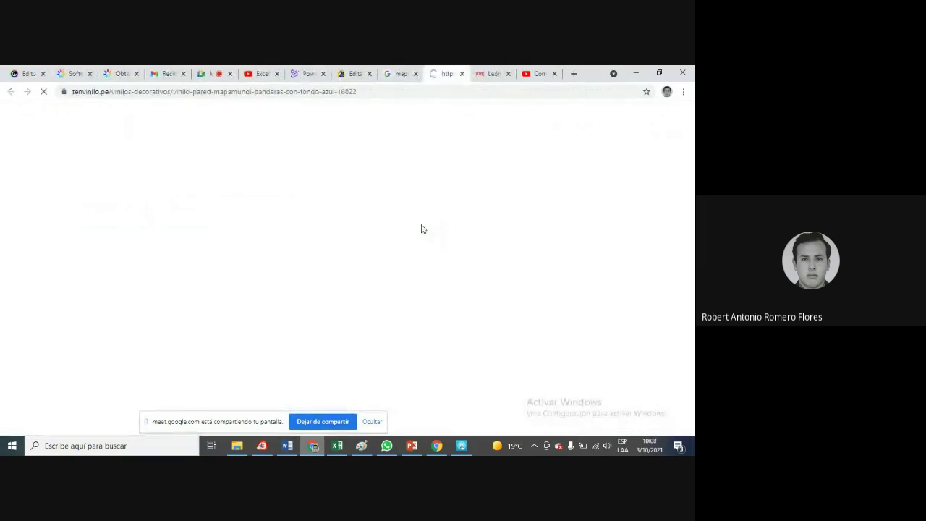
scroll(281, 236, down, 3)
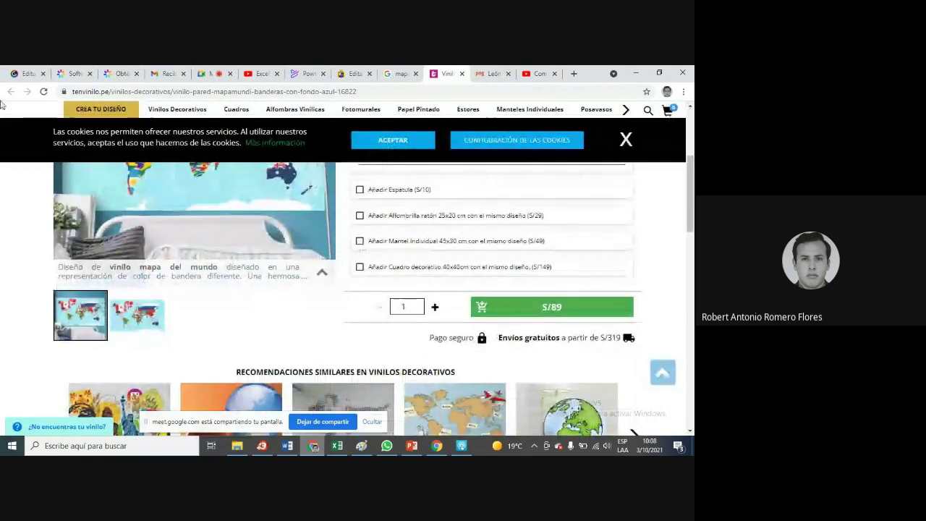
click(462, 73)
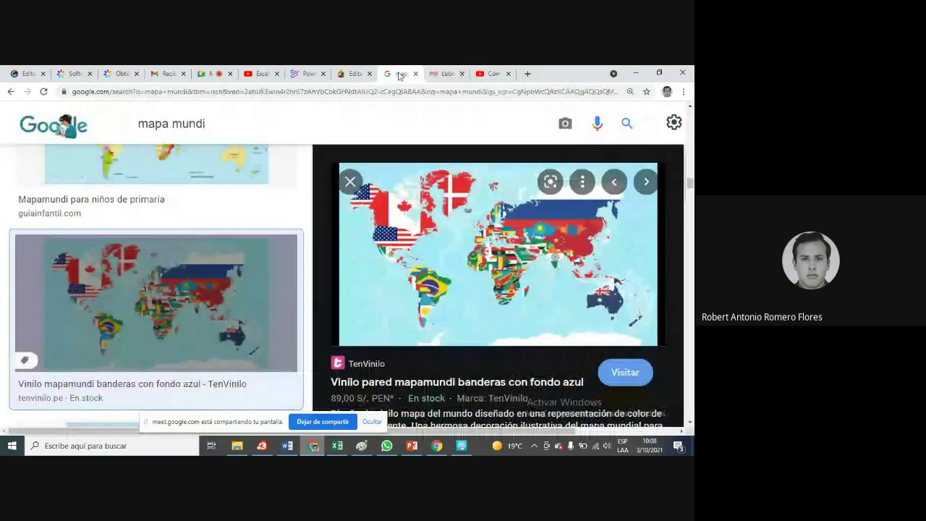
click(351, 182)
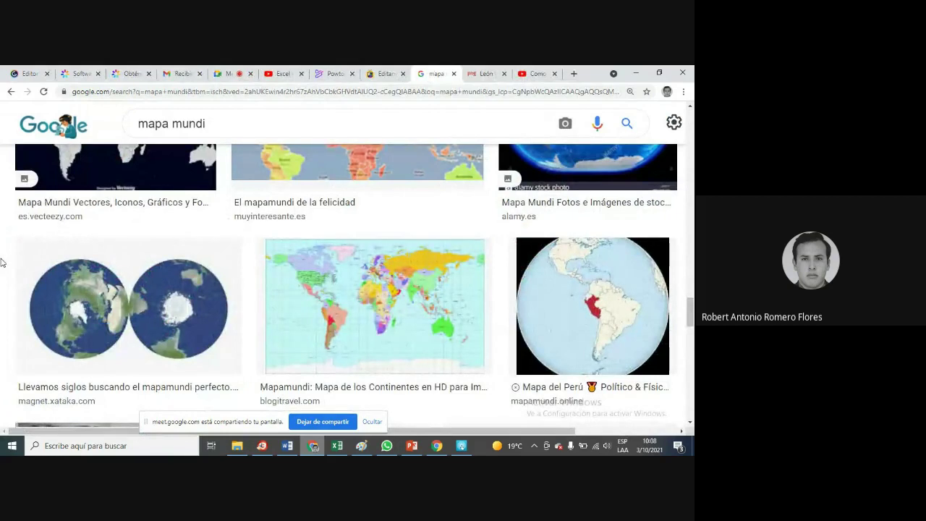
- Open the RT article that hosts the world map result
scroll(1, 262, down, 4)
scroll(1, 262, up, 2)
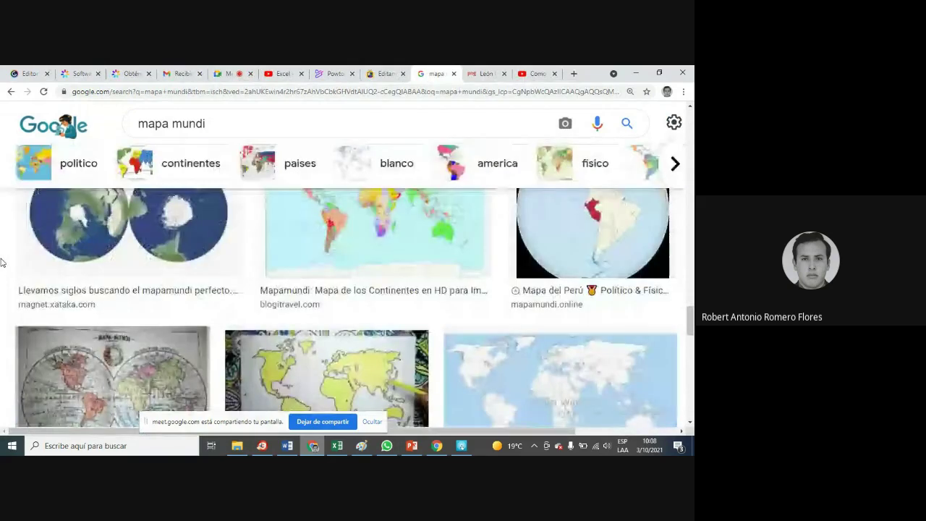
scroll(1, 262, down, 2)
scroll(311, 290, up, 2)
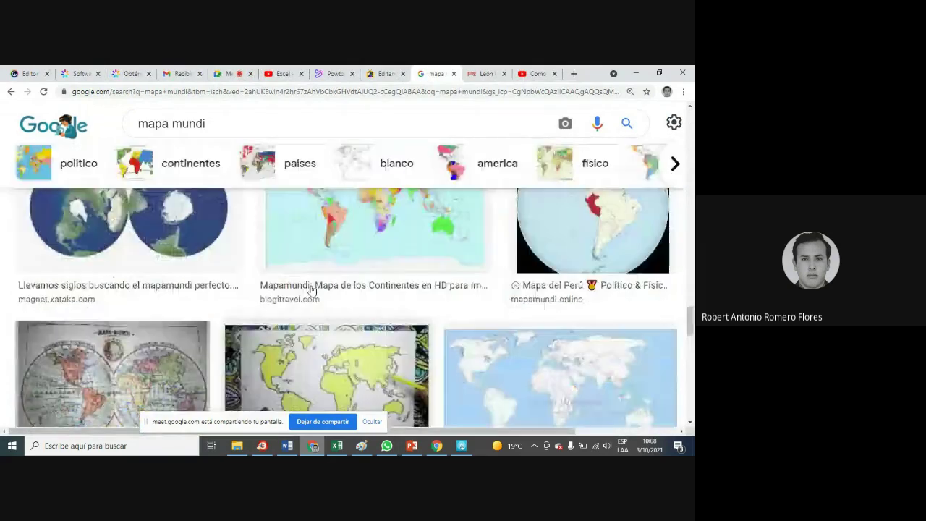
scroll(311, 289, up, 2)
scroll(311, 290, down, 5)
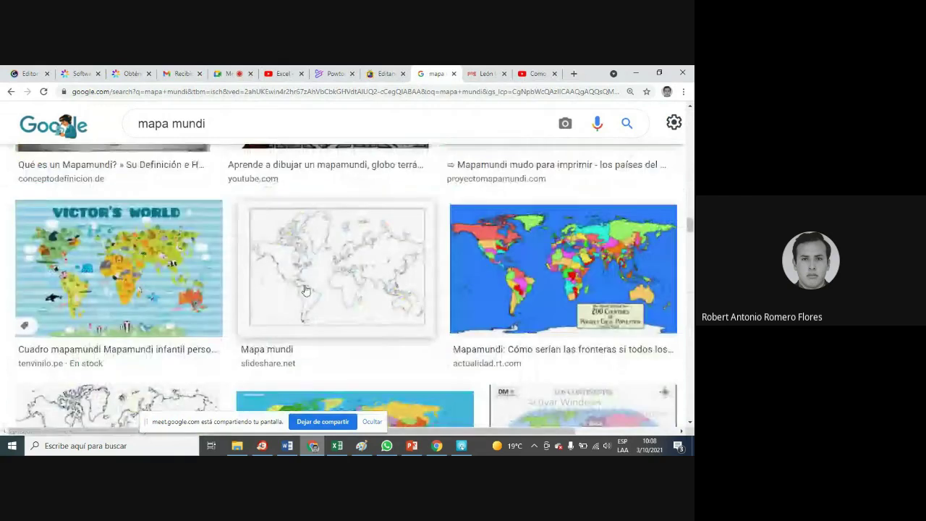
click(550, 277)
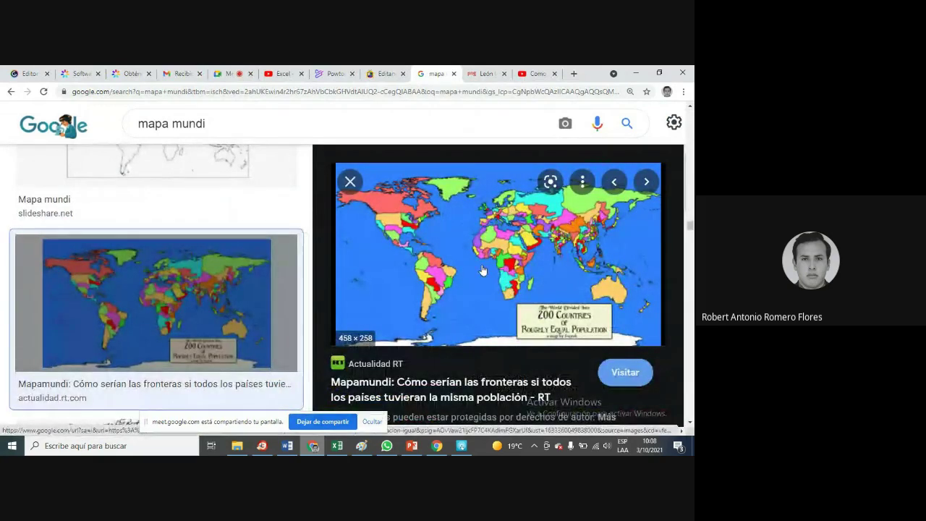
click(528, 275)
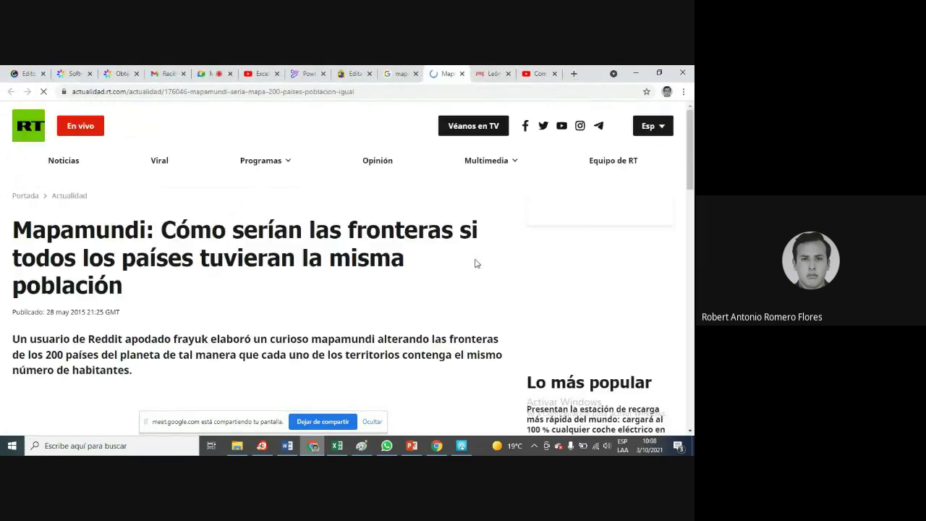
- Save the RT world map as mmundi and return to PowerPoint
scroll(330, 269, down, 4)
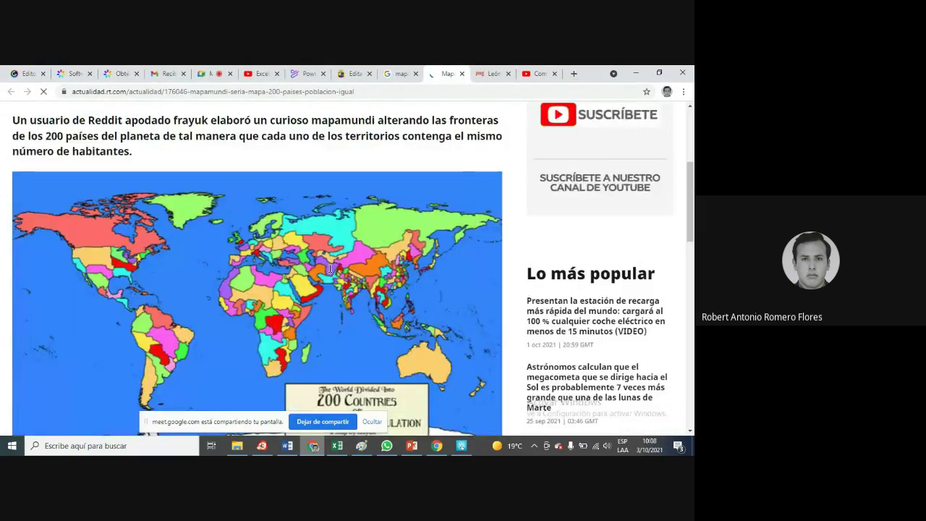
right_click(264, 246)
click(322, 266)
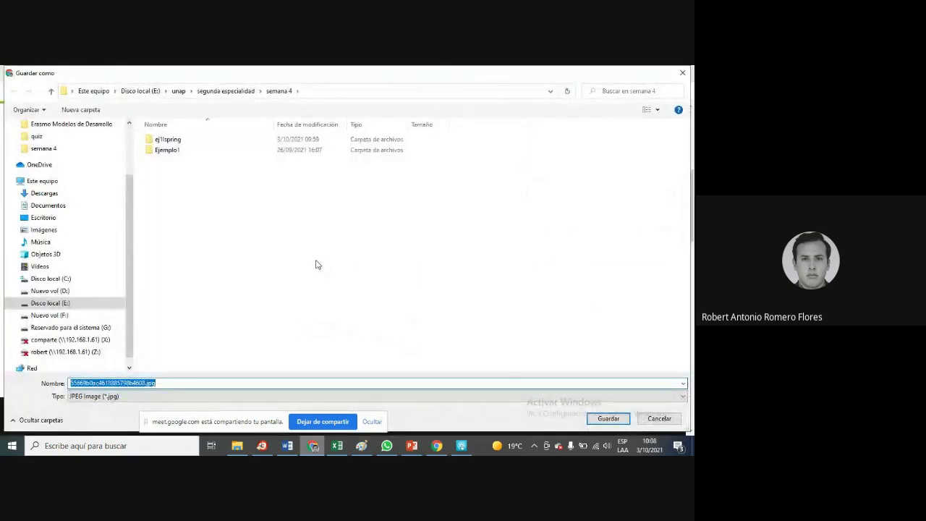
text(mmundi)
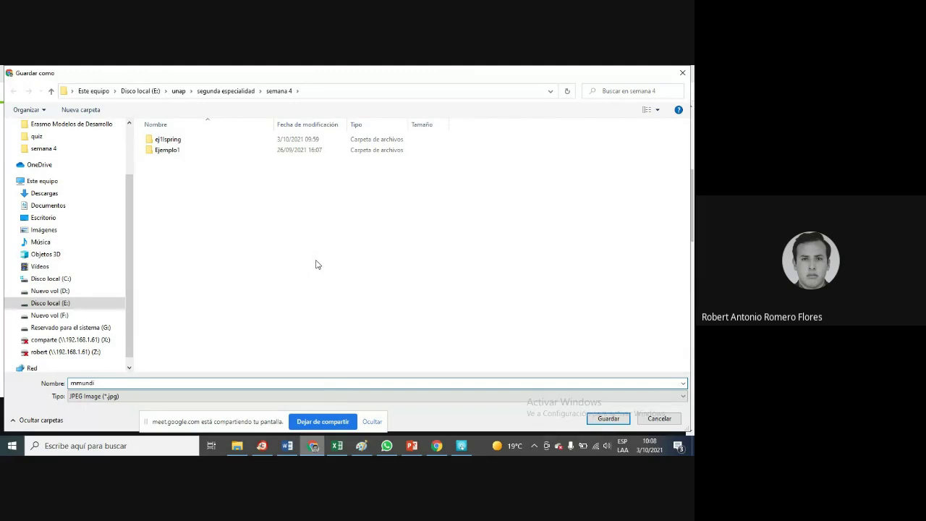
key(Return)
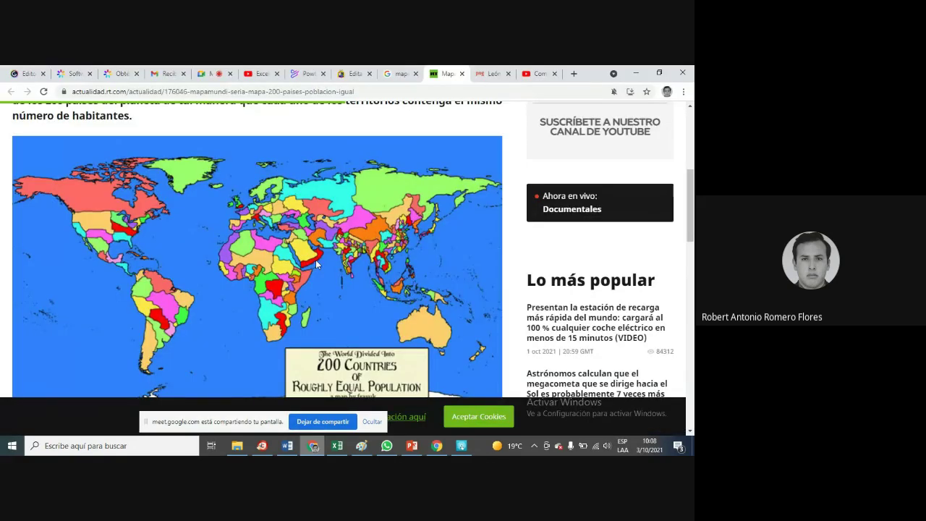
click(414, 448)
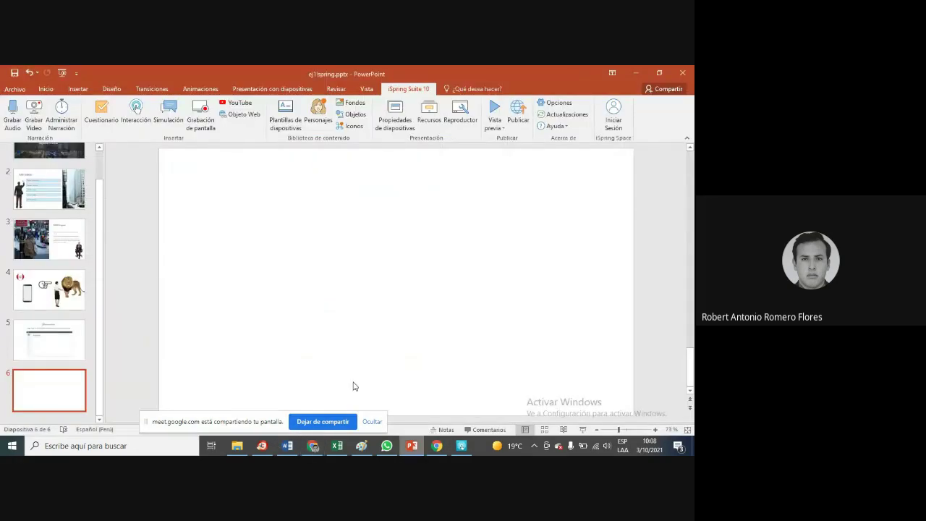
- Replace the motorcycle picture with mmundi.jpg from E:\unap\segunda especialidad\semana 4
click(463, 448)
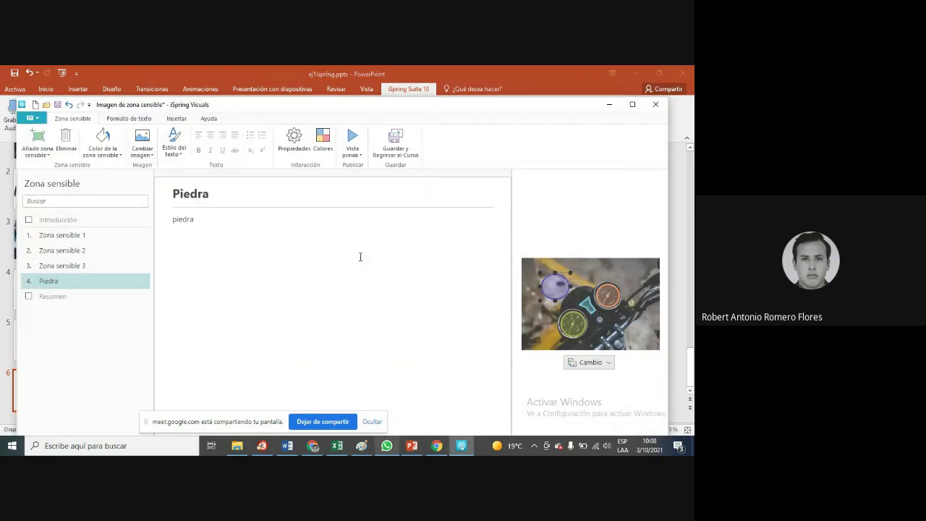
click(608, 363)
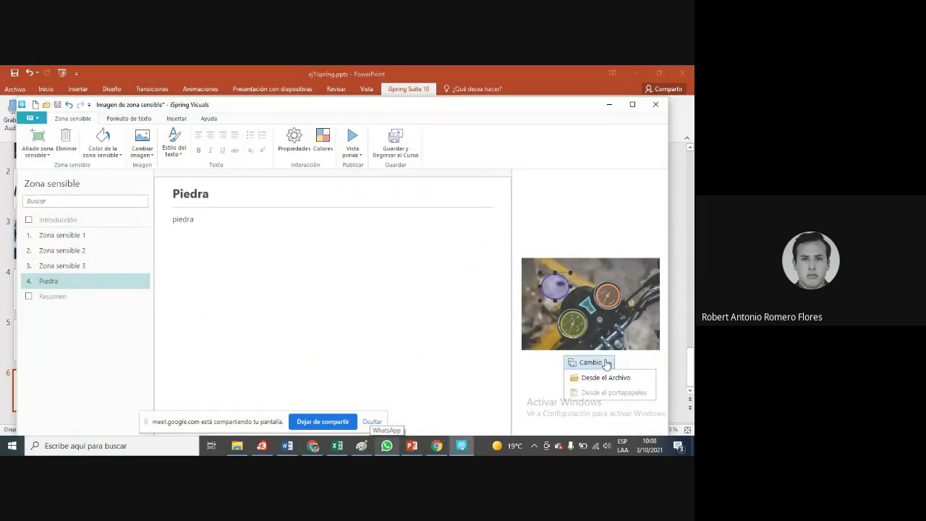
click(607, 377)
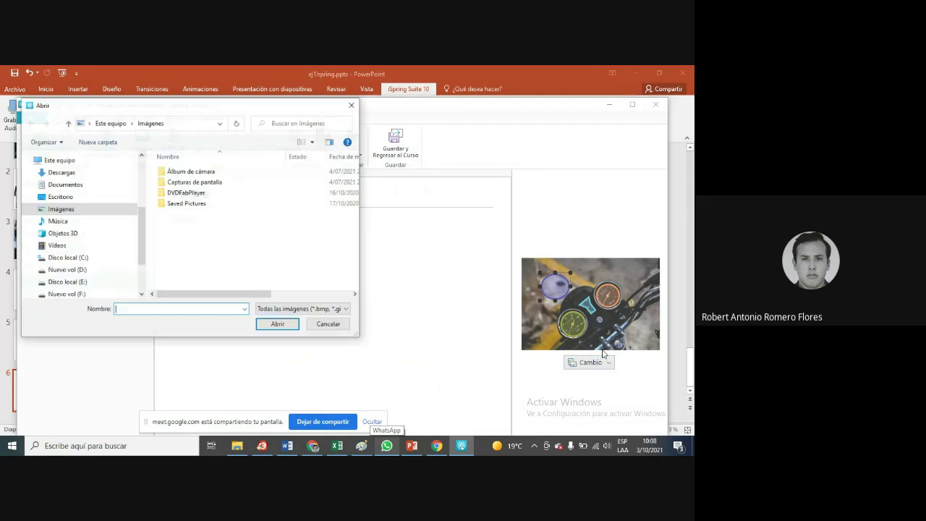
click(67, 282)
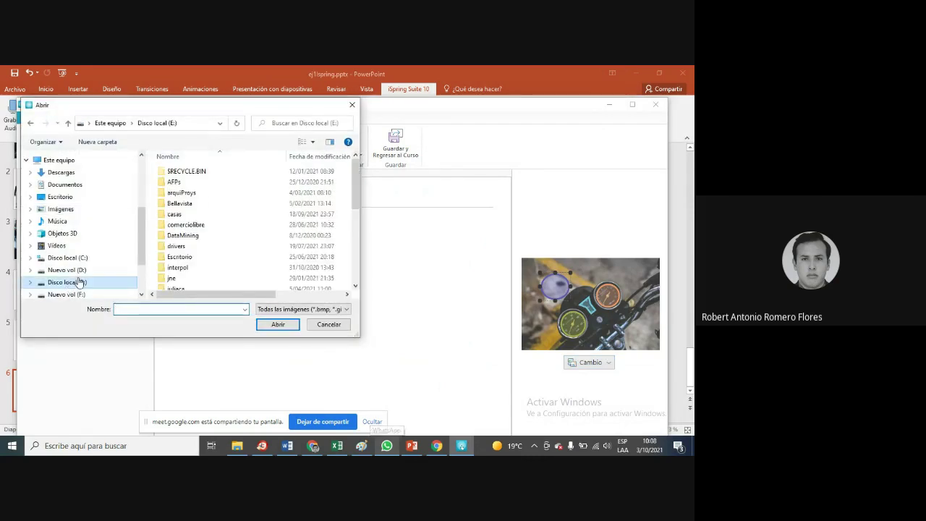
scroll(235, 266, down, 3)
double_click(235, 266)
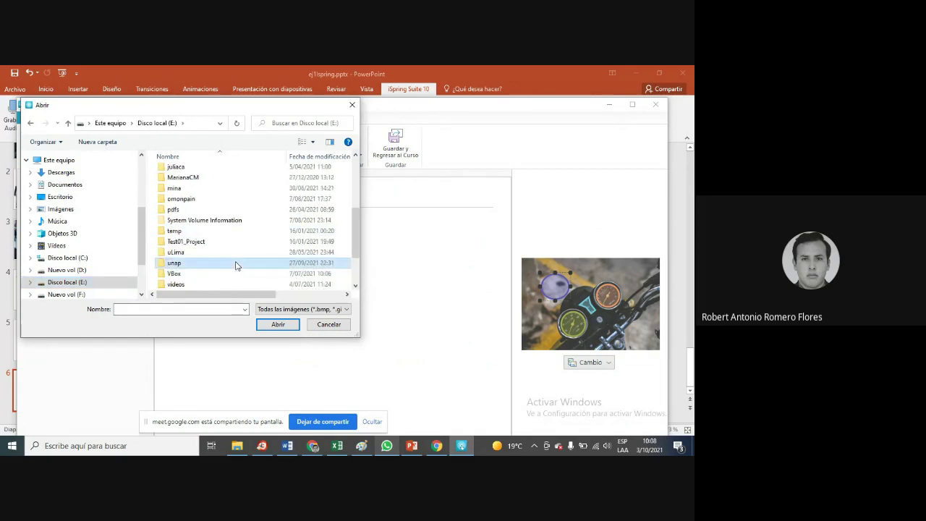
scroll(236, 265, down, 5)
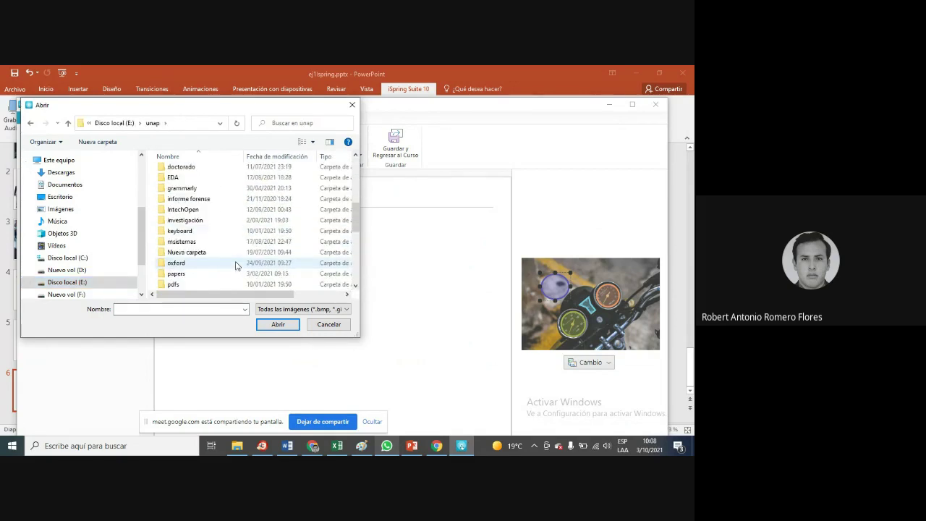
scroll(235, 265, up, 1)
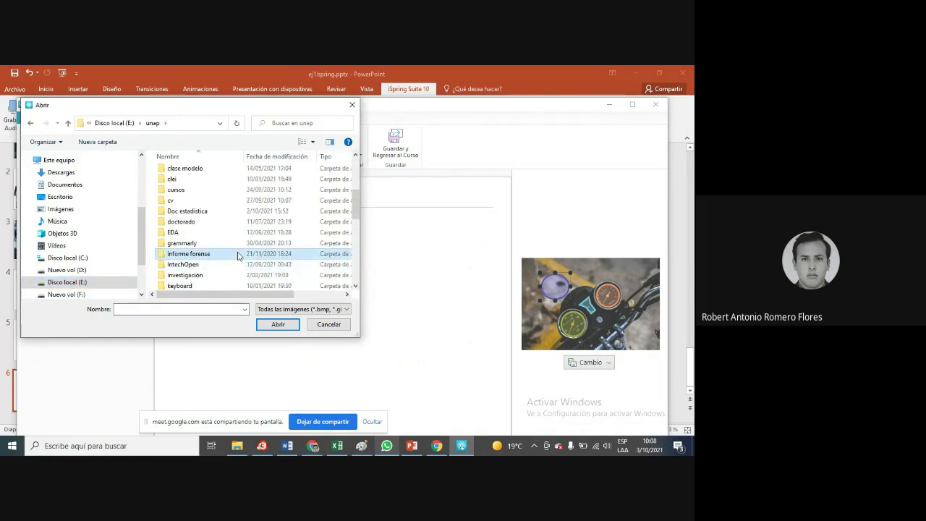
scroll(237, 256, down, 4)
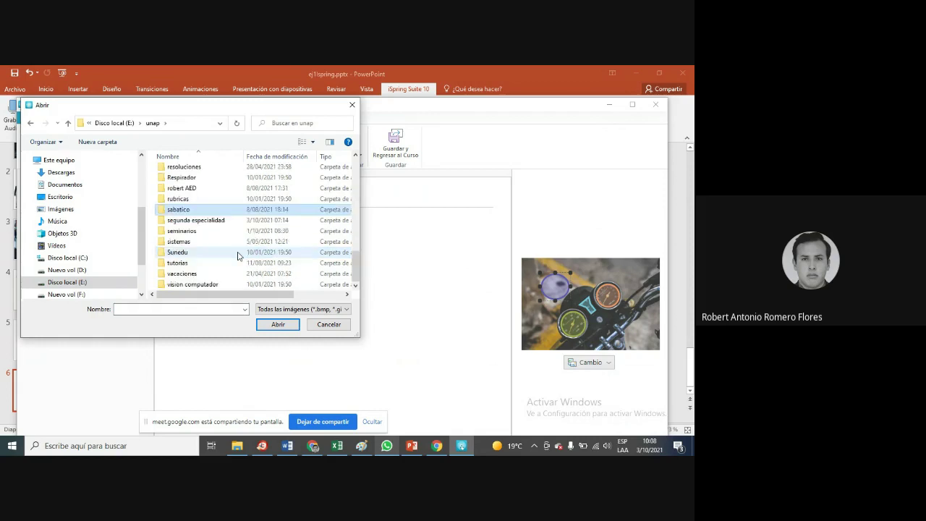
double_click(196, 216)
double_click(181, 215)
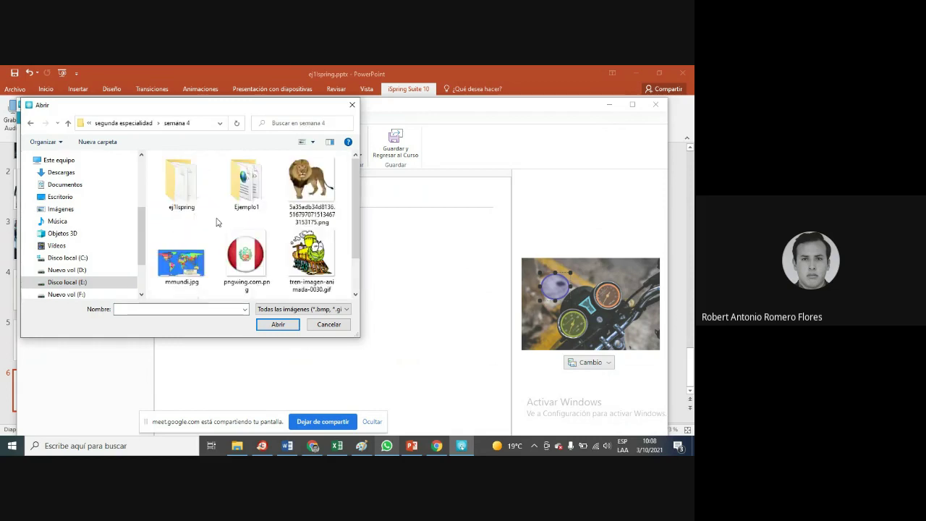
double_click(176, 258)
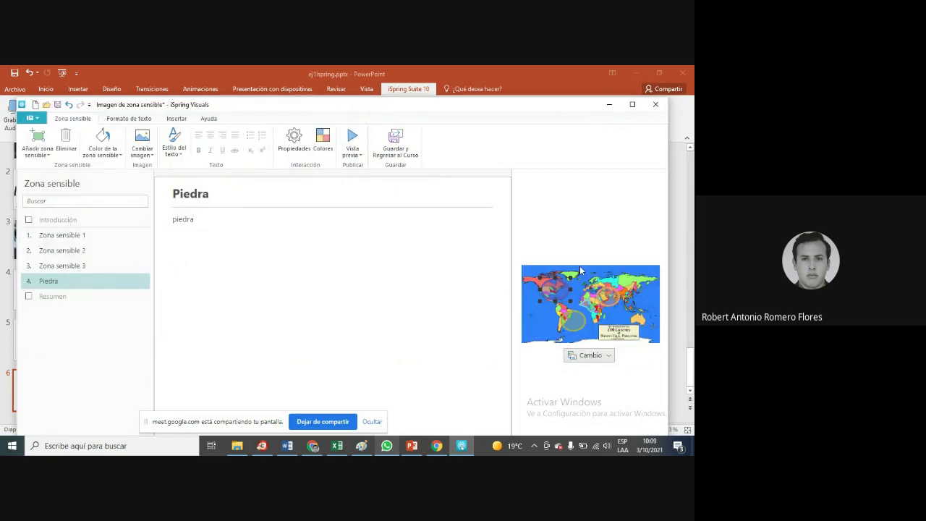
- Delete the Piedra, Zona sensible 2 and Zona sensible 3 hotspots
click(599, 298)
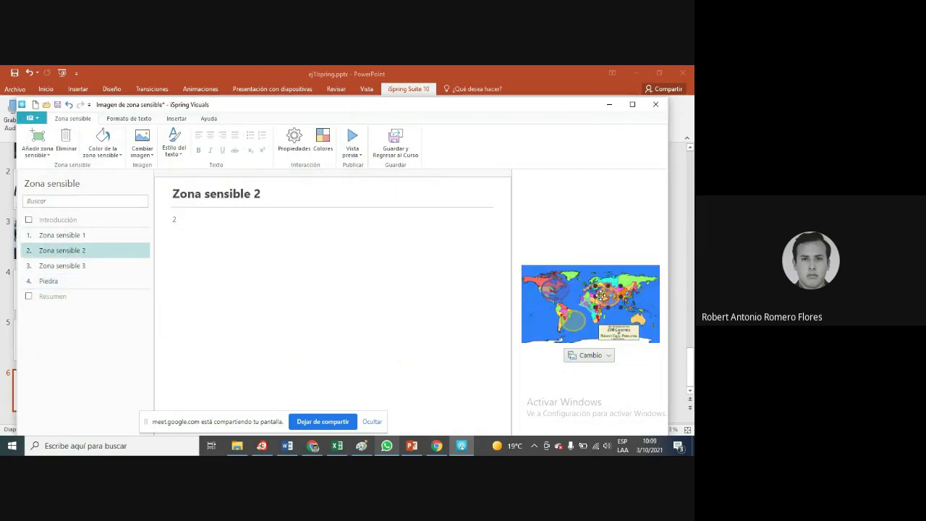
click(551, 293)
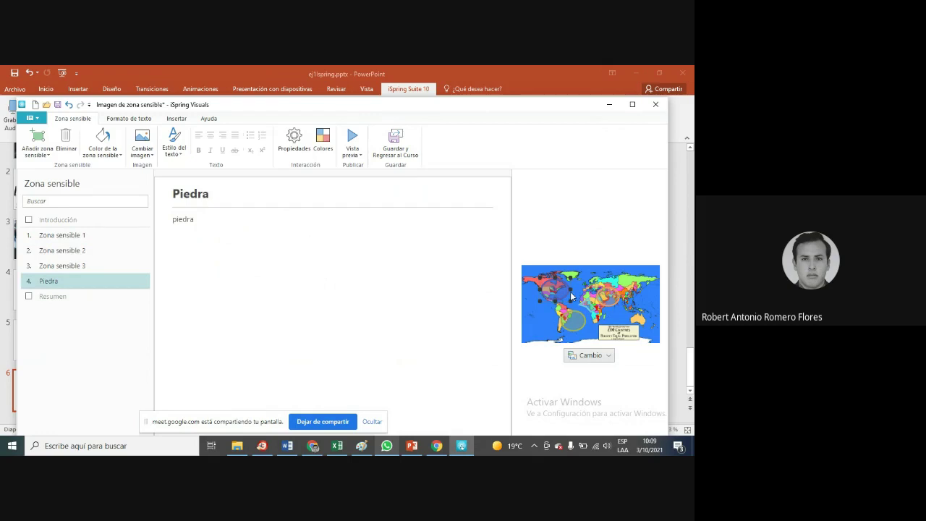
key(Delete)
click(608, 296)
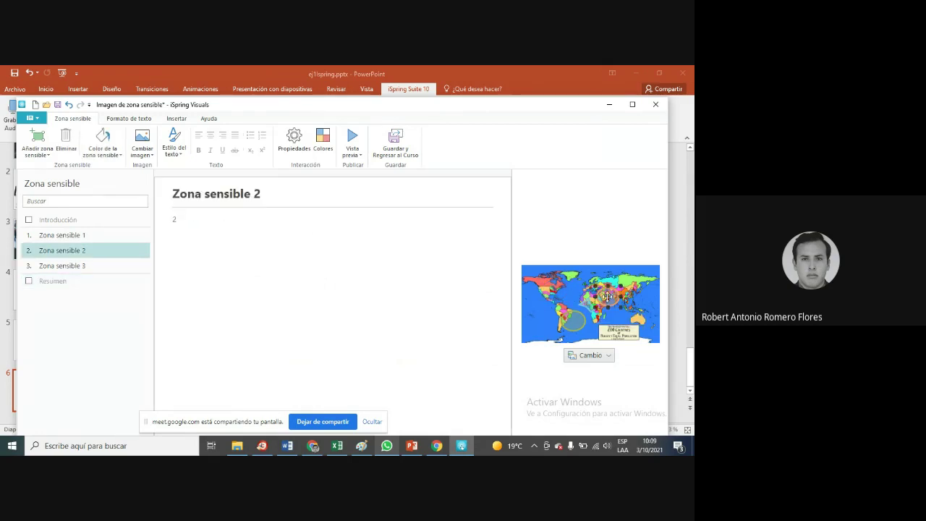
key(Delete)
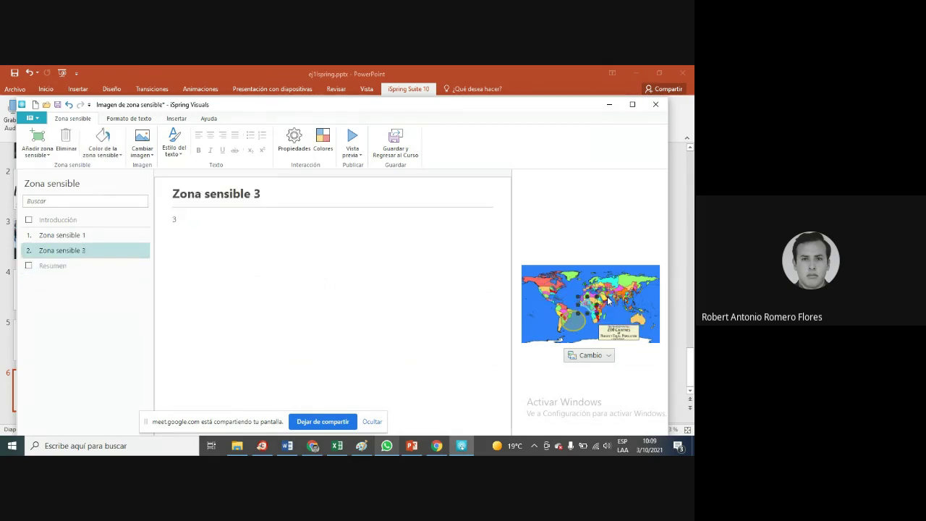
key(Delete)
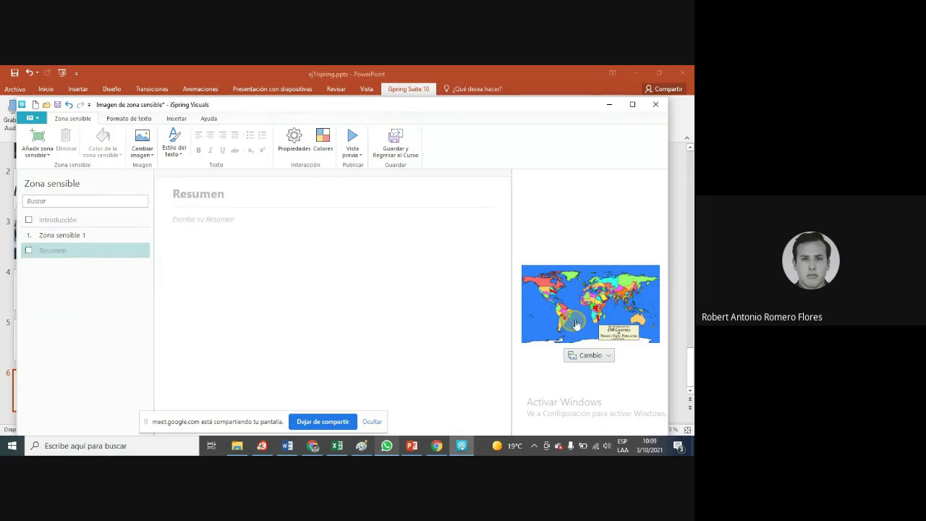
- Dismiss the minimum-hotspot warning and nudge Zona sensible 1 over South America
click(569, 319)
key(Delete)
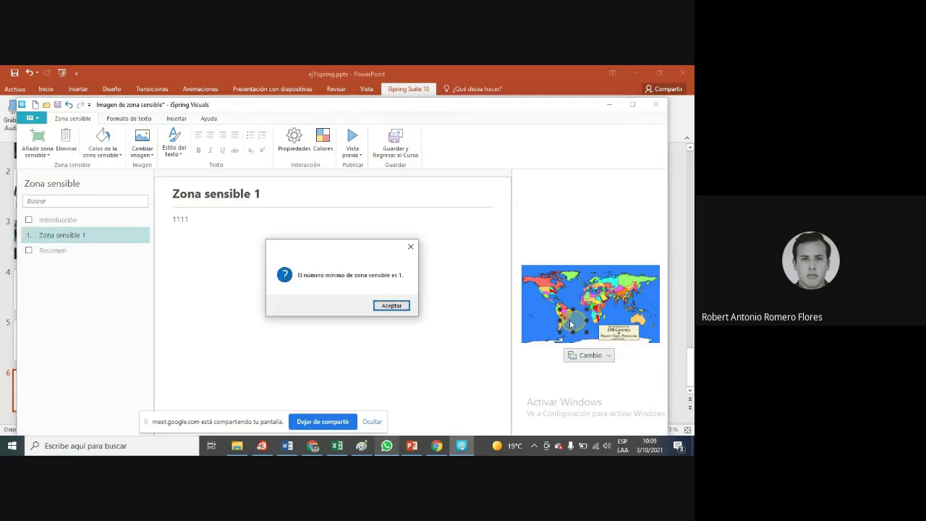
click(390, 305)
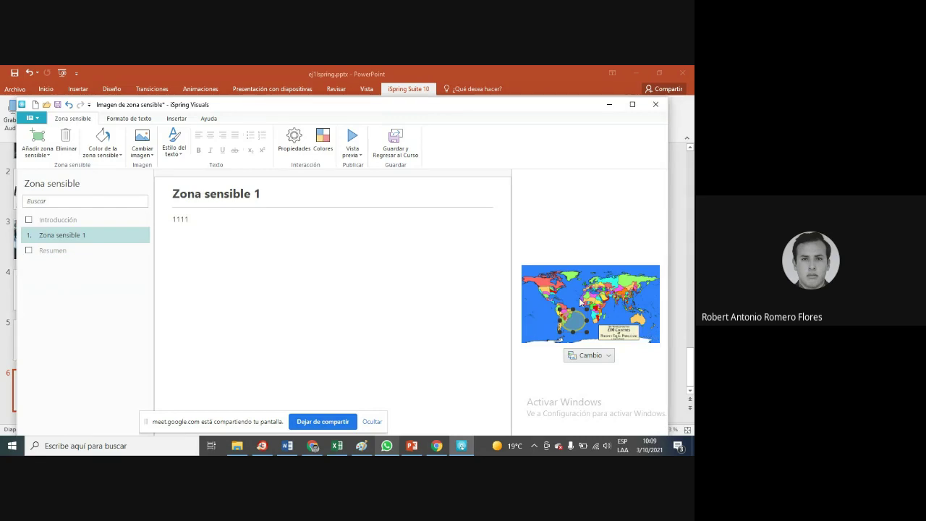
mouse_move(571, 325)
mouse_down()
mouse_move(550, 323)
mouse_move(577, 325)
mouse_move(571, 314)
mouse_up()
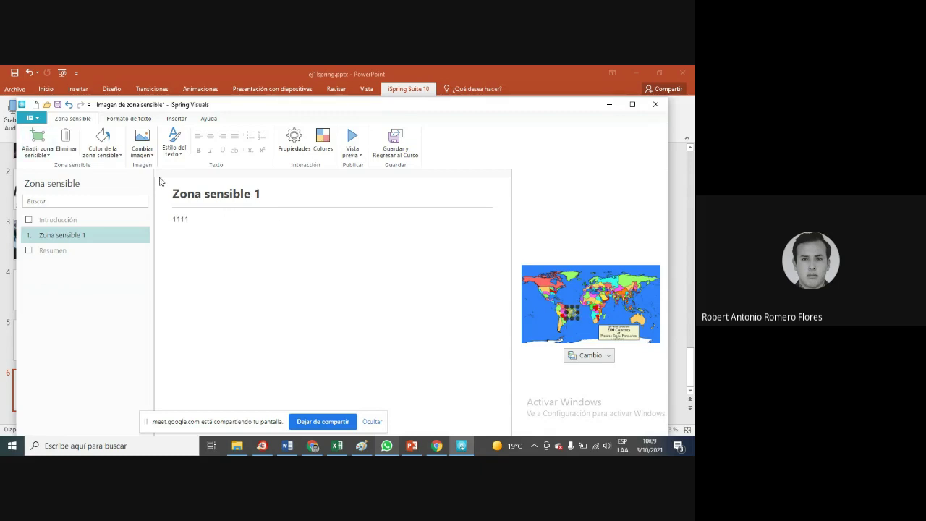
- Retitle Zona sensible 1 as Brasil
click(278, 199)
drag(277, 199, 143, 195)
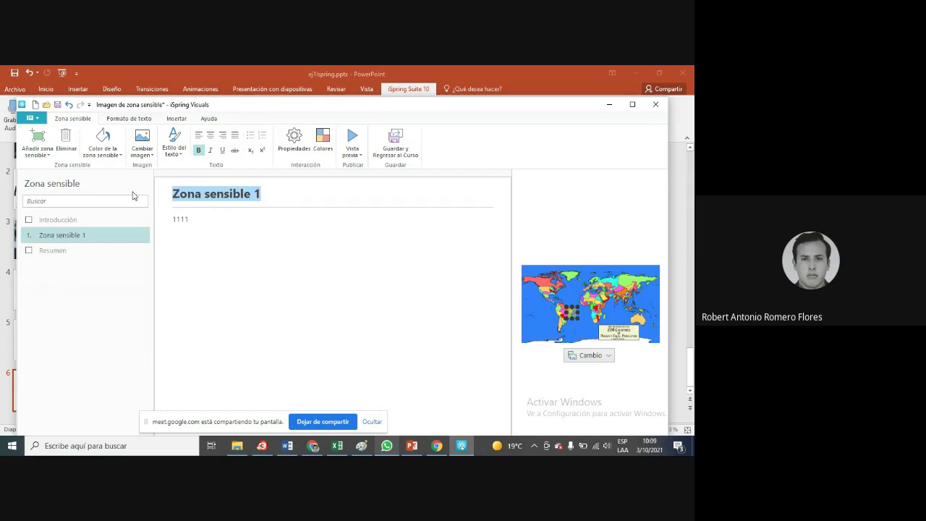
text(Bras)
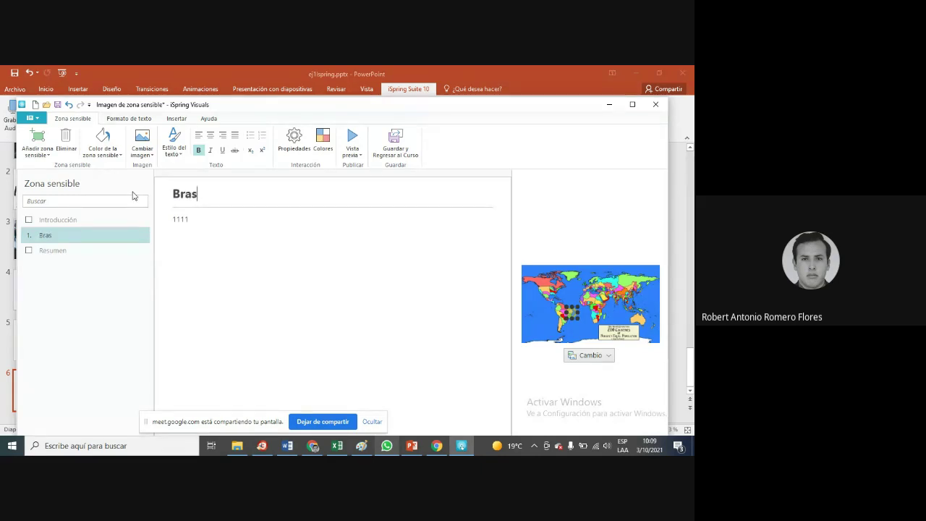
text(il)
- Write 'Su capital Brasilia' as the Brasil hotspot's description
click(243, 232)
key(BackSpace)
text(u capital)
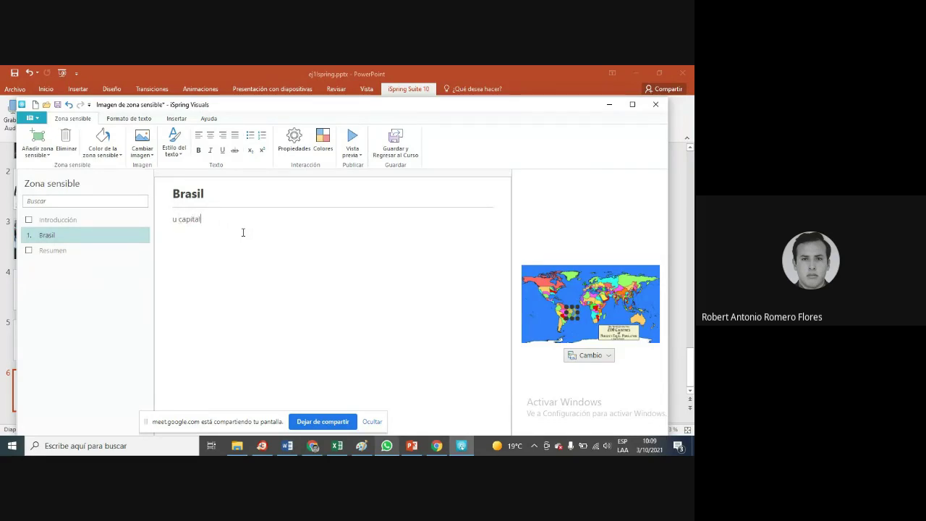
key(ctrl+BackSpace)
text(capital brasilia)
click(600, 317)
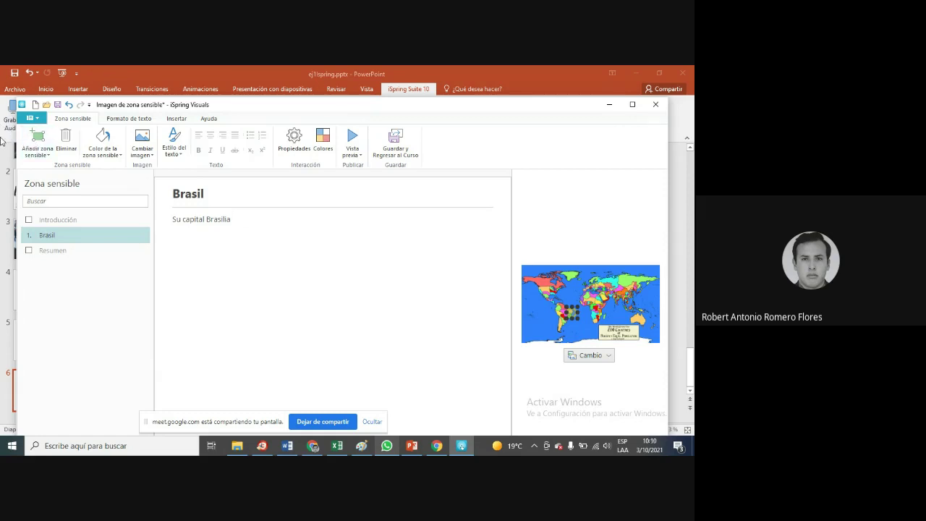
click(48, 154)
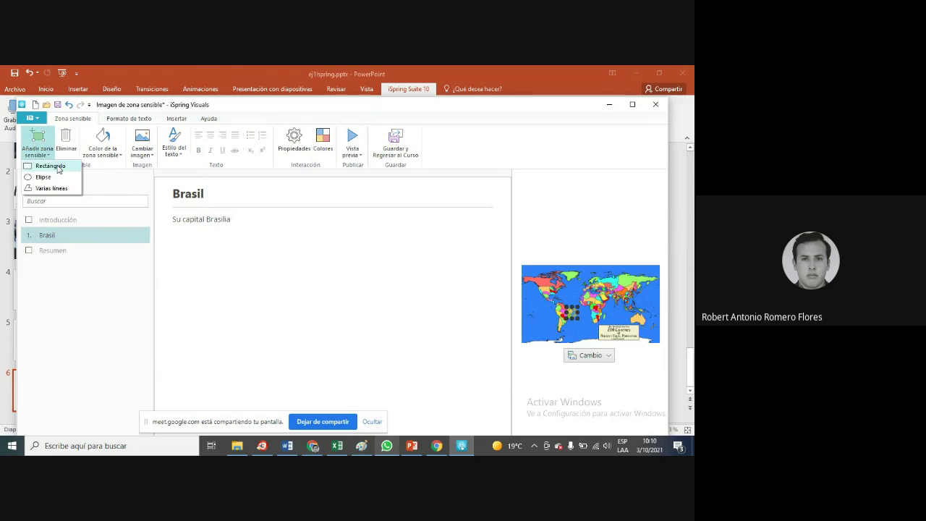
- Draw a rectangular hotspot over the USA and title it USA
click(58, 168)
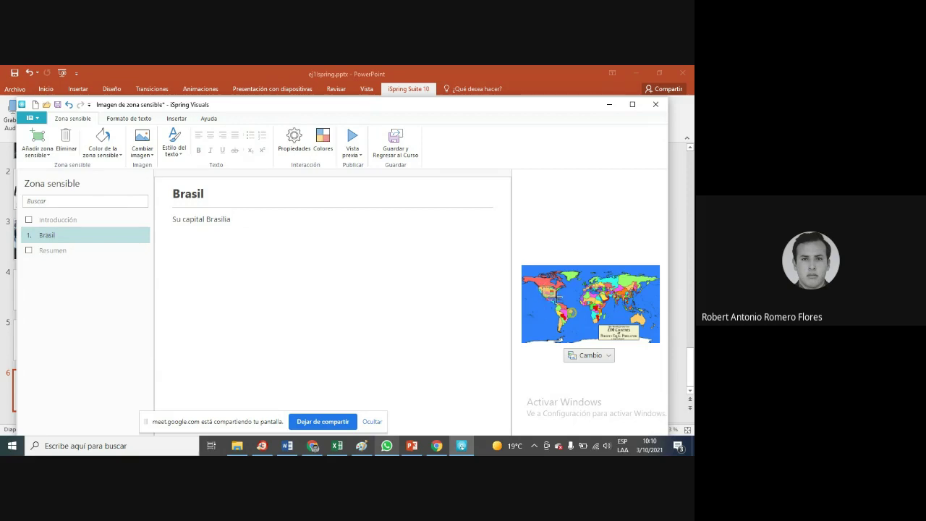
drag(556, 297, 542, 288)
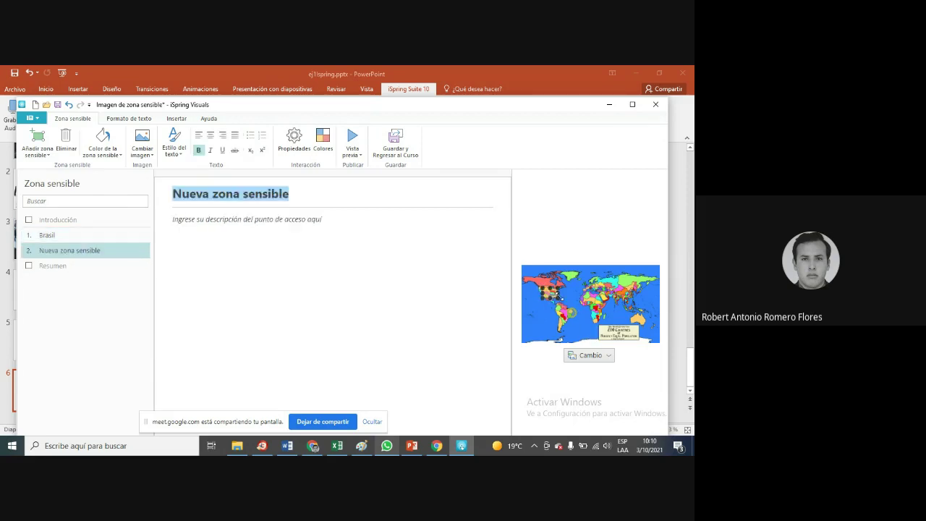
key(BackSpace)
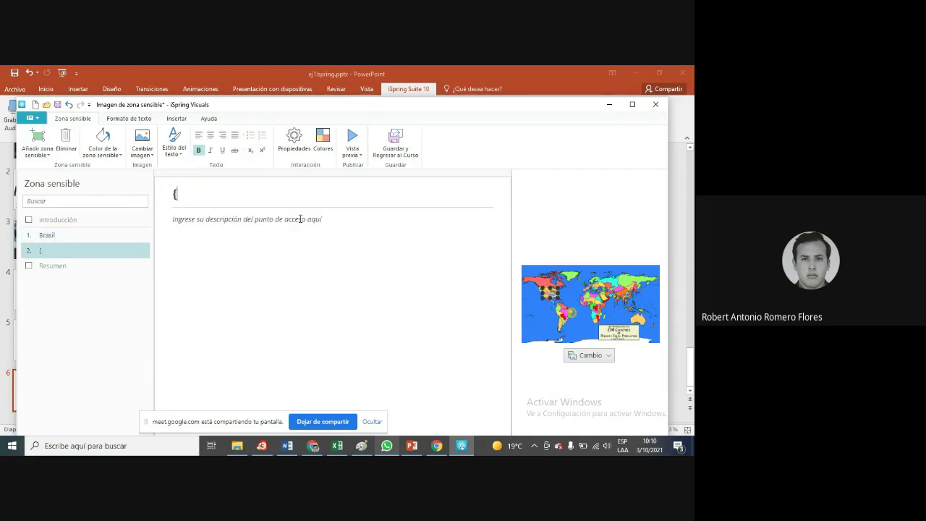
text(Cua)
key(BackSpace)
key(BackSpace)
key(BackSpace)
text(usa)
key(BackSpace)
key(BackSpace)
key(BackSpace)
text(usa)
key(BackSpace)
key(BackSpace)
key(BackSpace)
text(USA)
- Describe the USA hotspot as 'Estados Unidos de América'
click(304, 219)
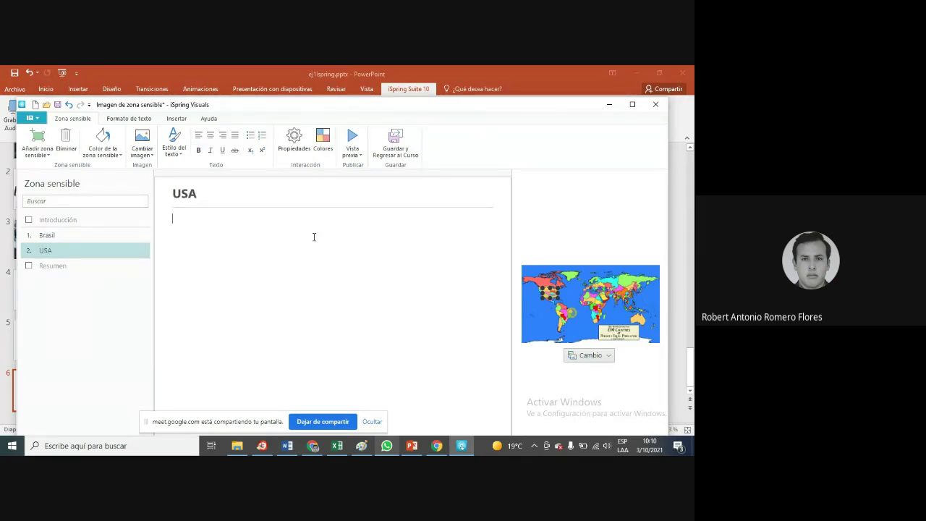
text(Estados Unidos de América)
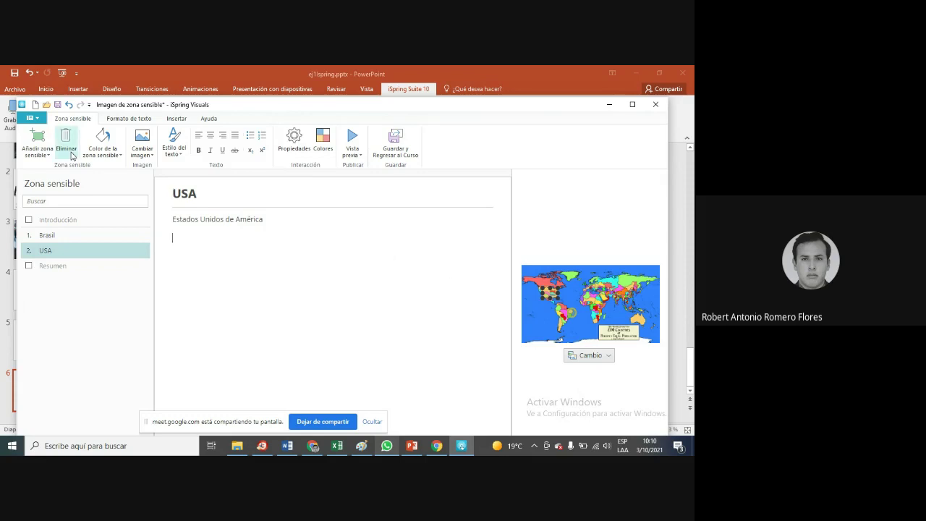
click(38, 152)
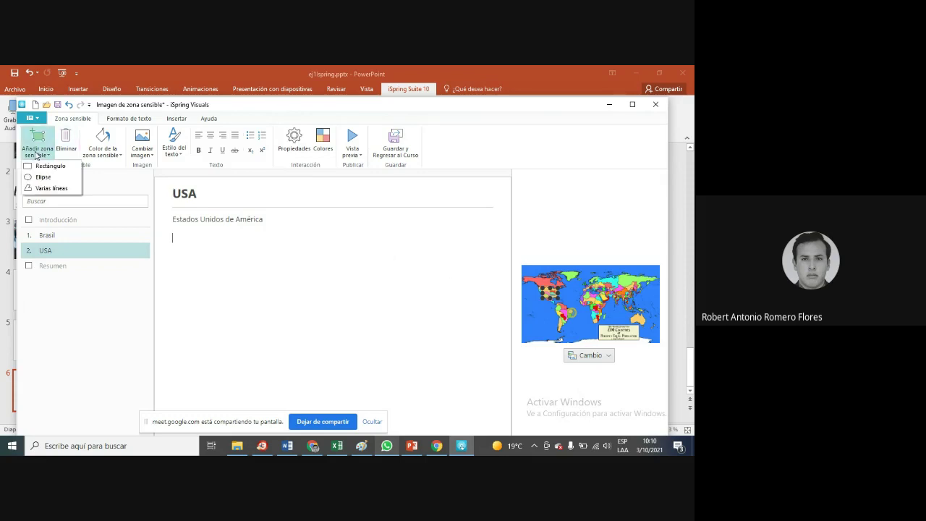
- Outline Africa as a multi-line hotspot titled 'Africa', described as 'El continente africano'
click(52, 188)
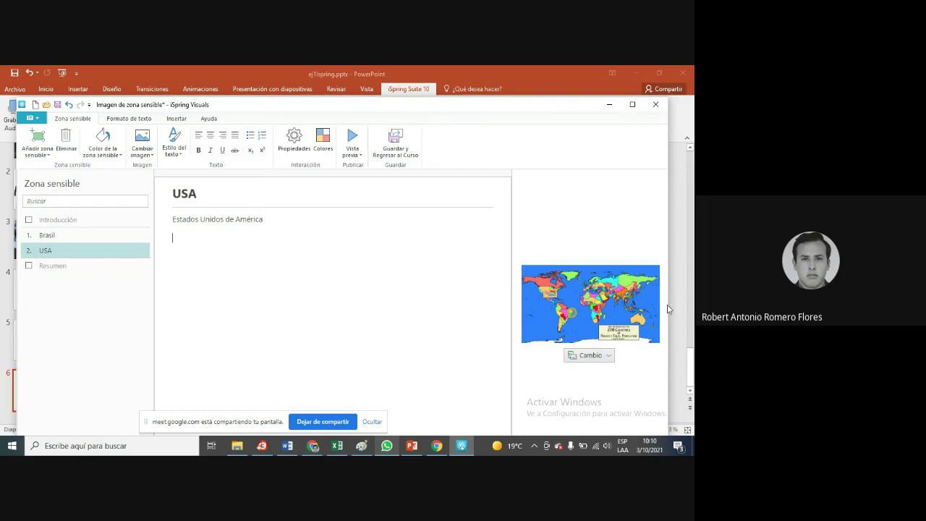
click(583, 297)
click(585, 289)
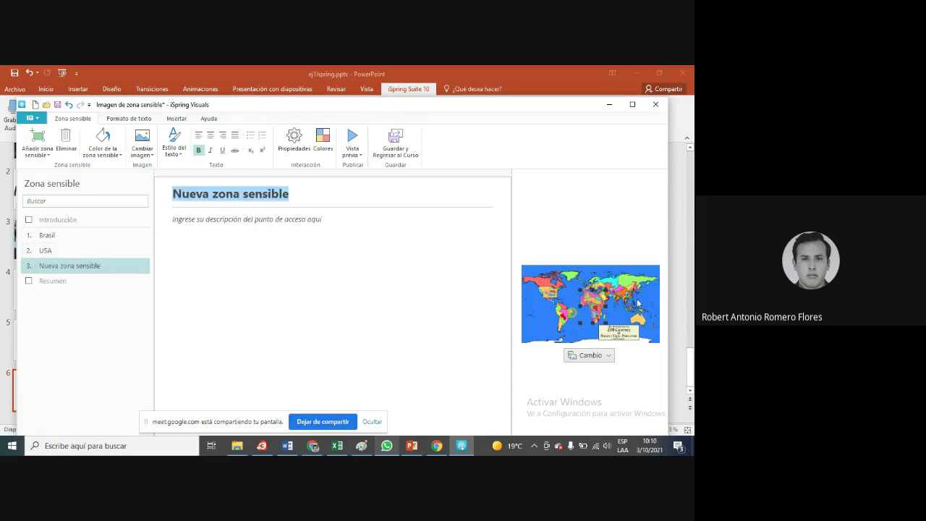
text(A)
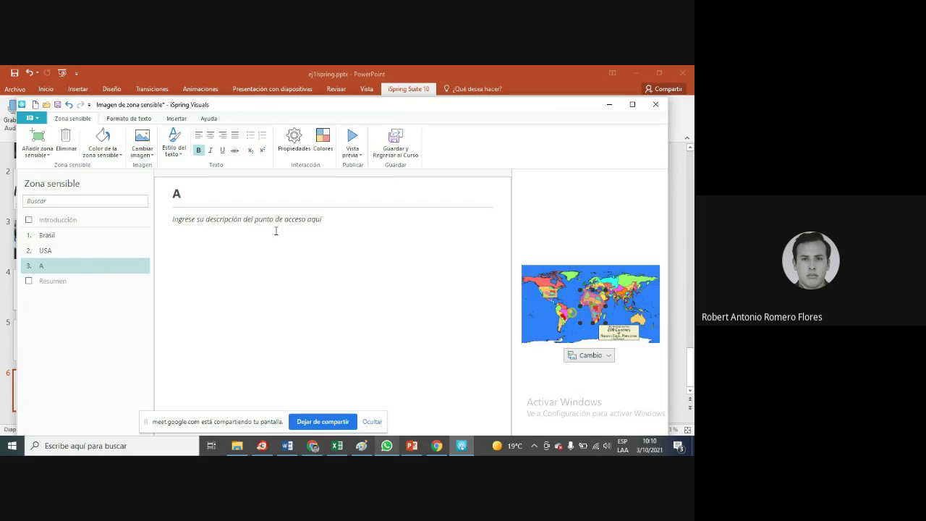
text(frica)
click(276, 231)
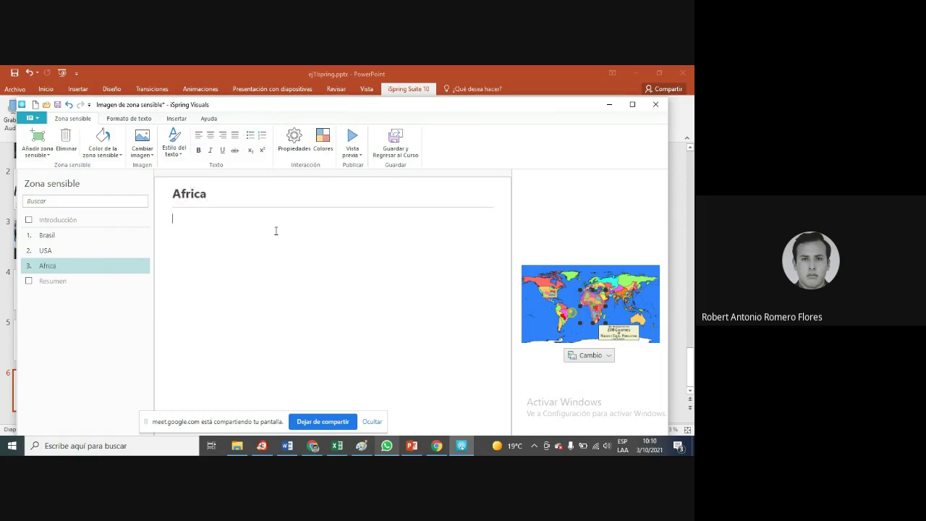
text(El continente africano)
- Review the Brasil and USA hotspots' content, then return to the Africa hotspot
click(569, 317)
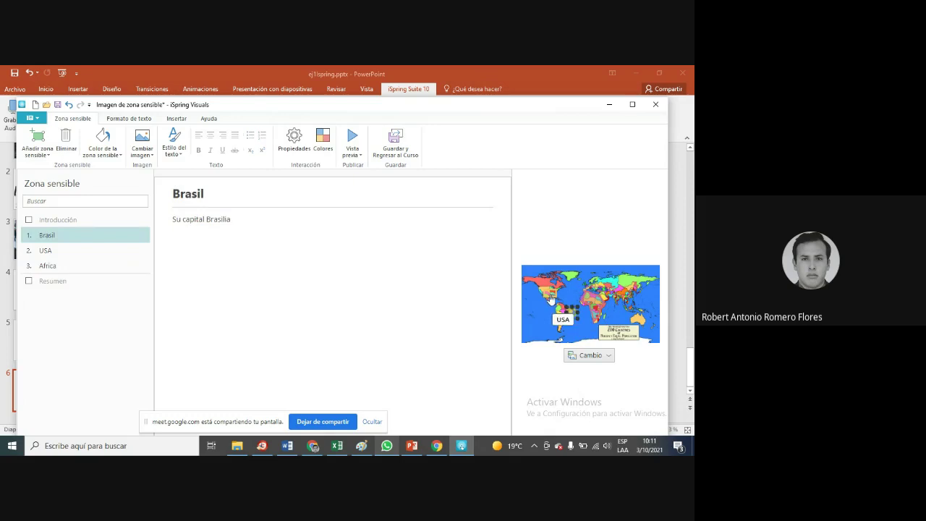
click(552, 297)
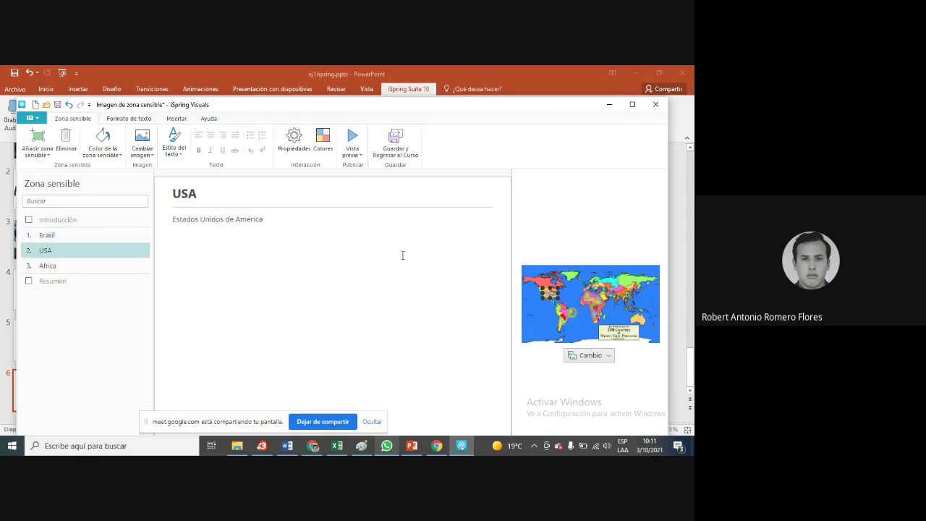
click(601, 313)
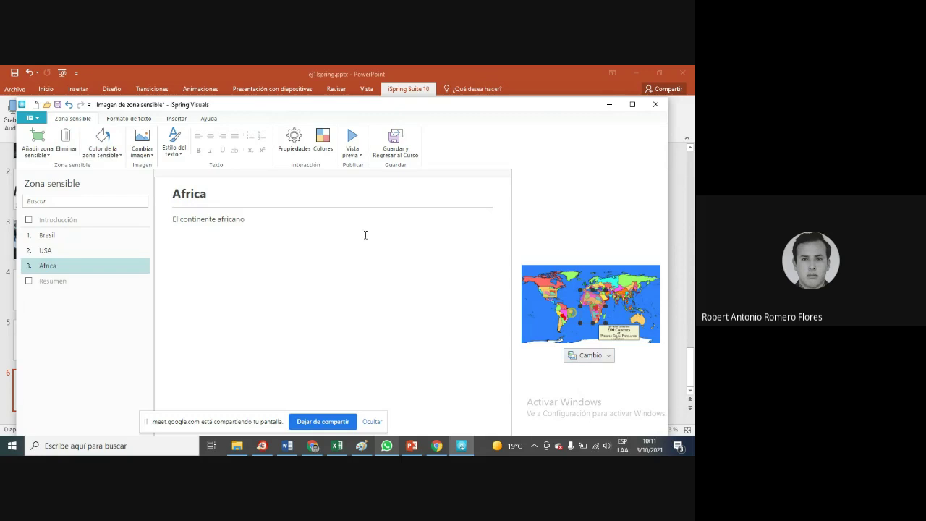
click(42, 159)
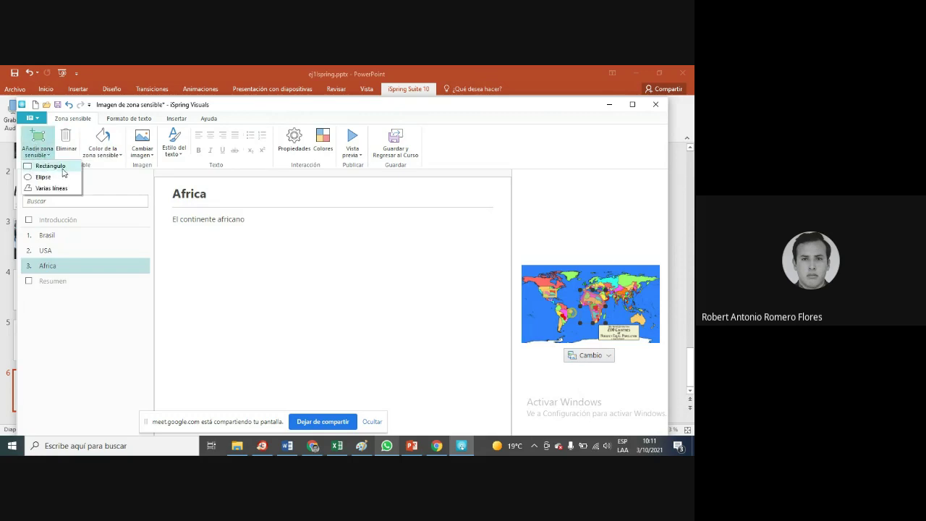
- Outline Australia as a multi-line hotspot, retitle it 'Australia' and describe it as 'Tierra de canguros'
click(52, 189)
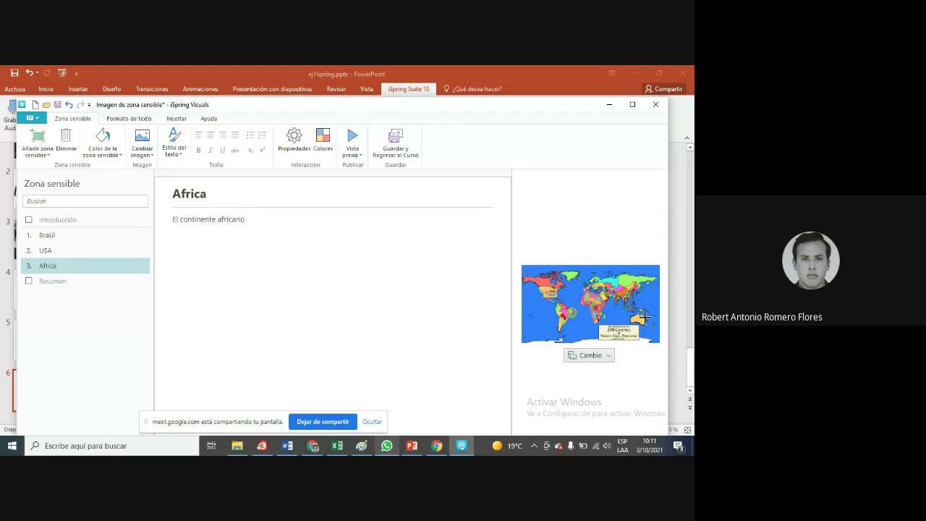
mouse_move(640, 311)
mouse_down()
mouse_move(635, 323)
mouse_move(648, 325)
mouse_up()
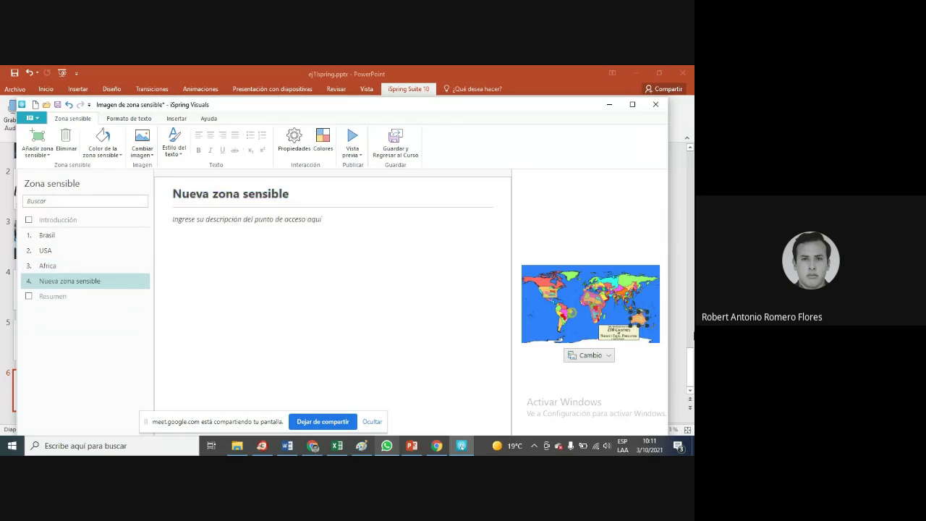
click(400, 198)
triple_click(400, 197)
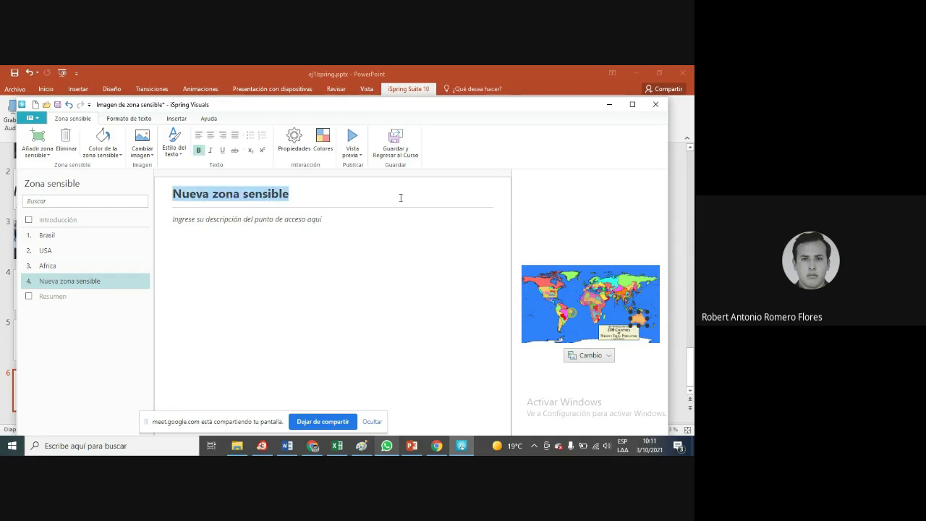
text(Austra)
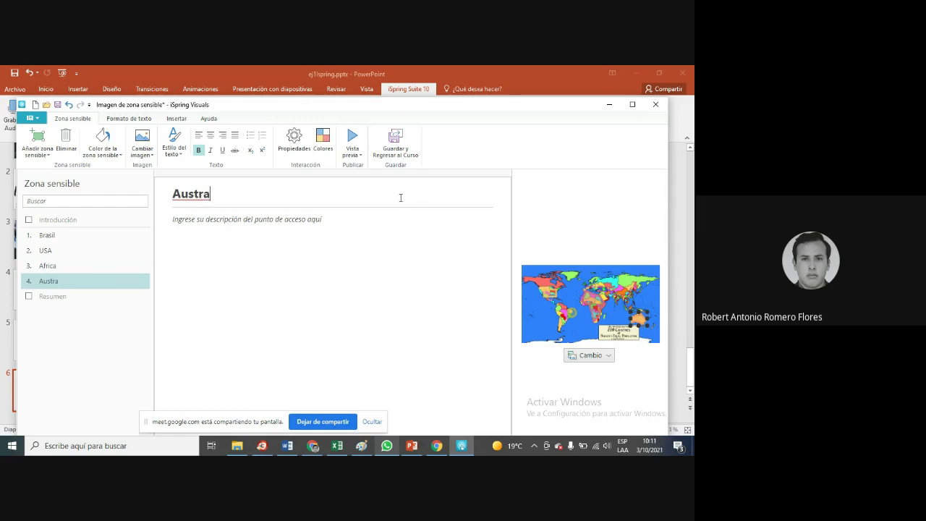
text(lia)
click(362, 218)
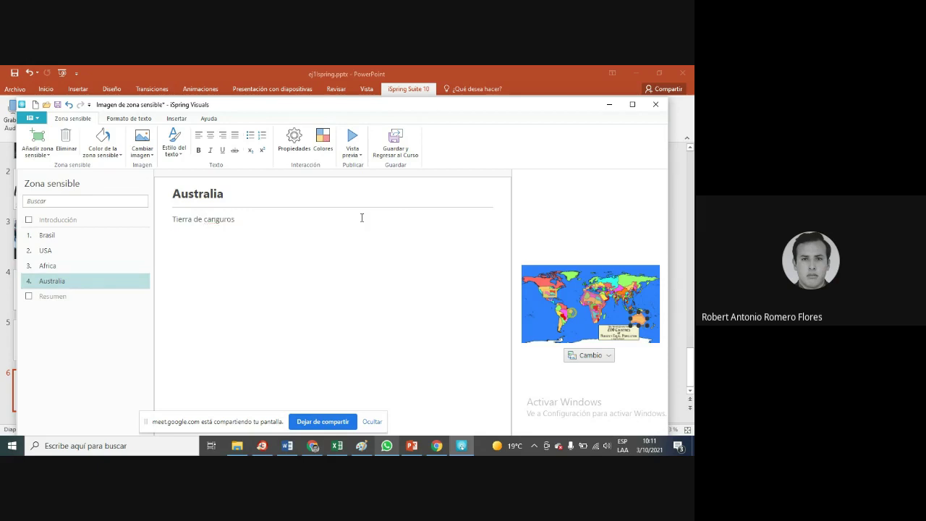
click(578, 233)
- In Vista previa, check the USA, Brasil, Africa and Australia hotspot popups
click(356, 142)
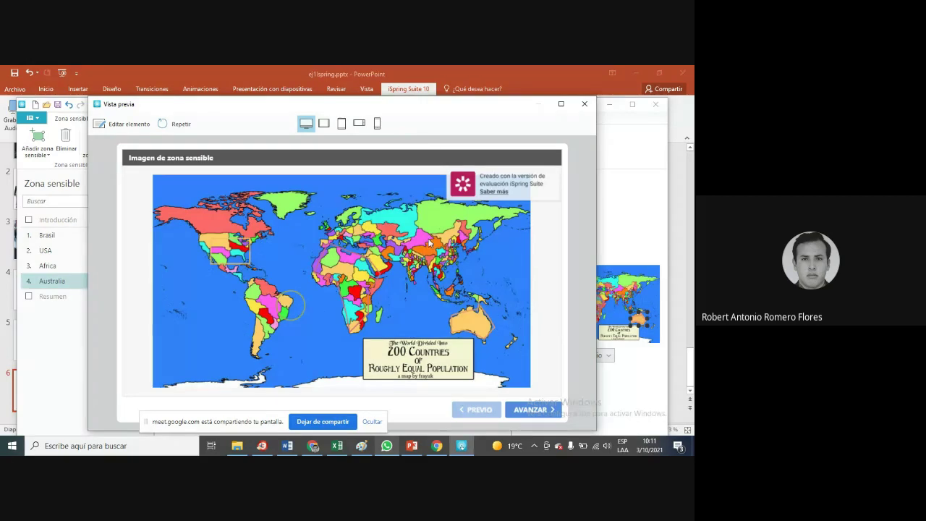
click(225, 254)
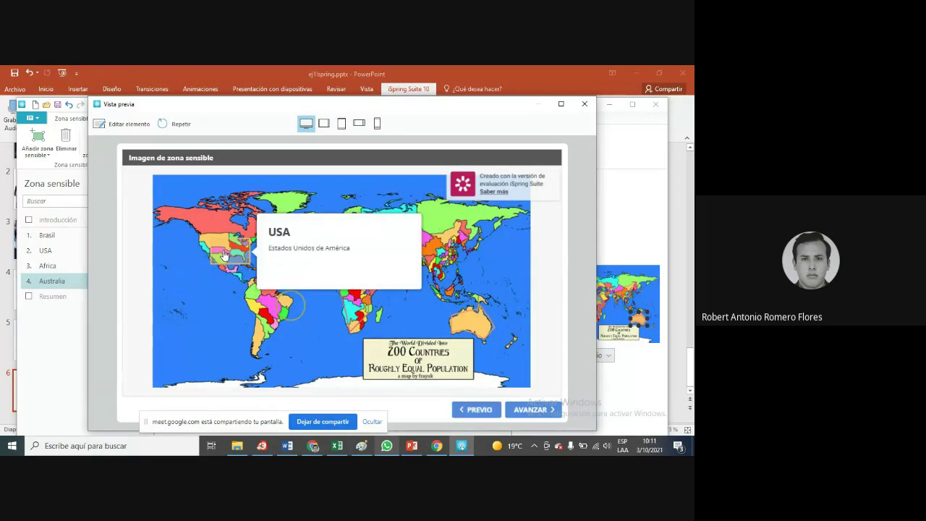
click(284, 308)
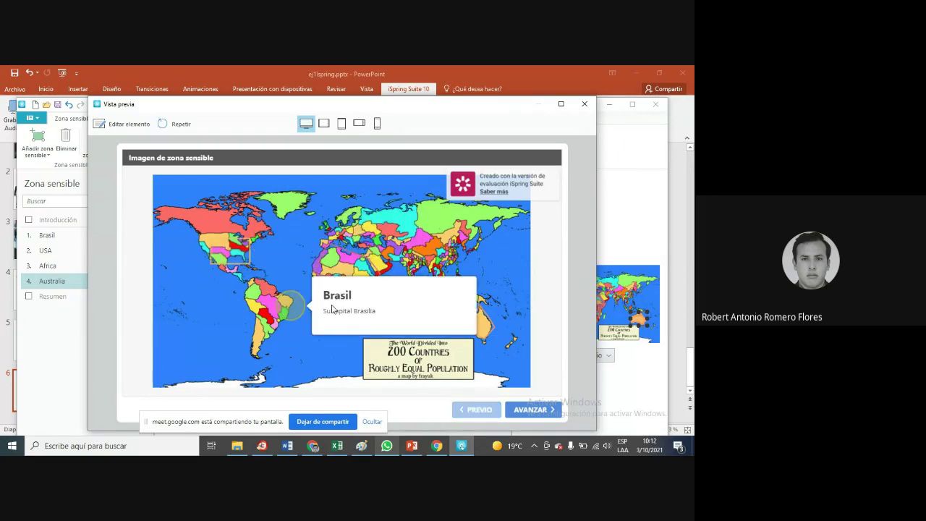
click(284, 255)
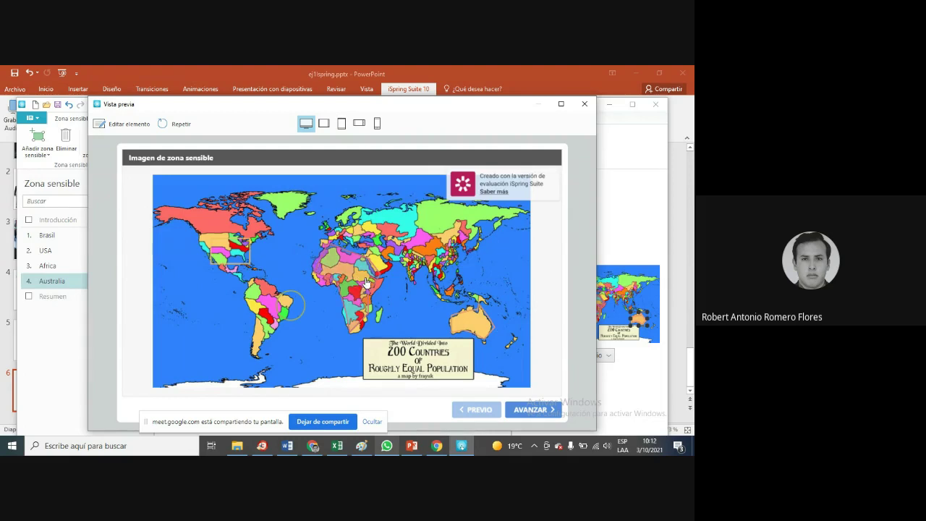
click(323, 274)
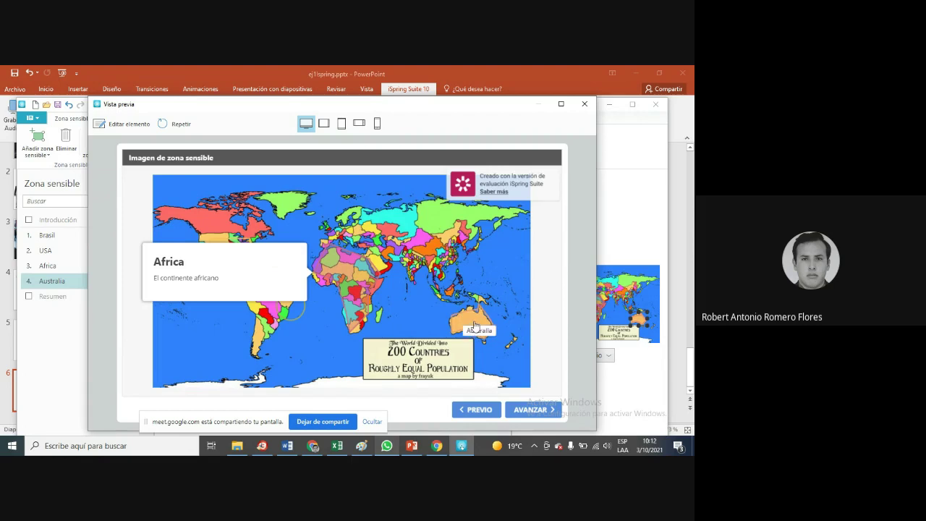
click(475, 325)
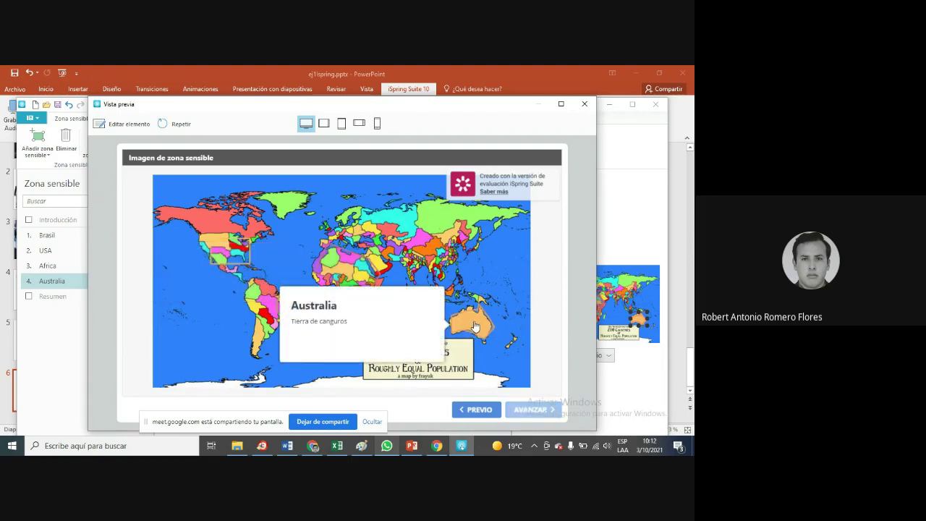
click(505, 309)
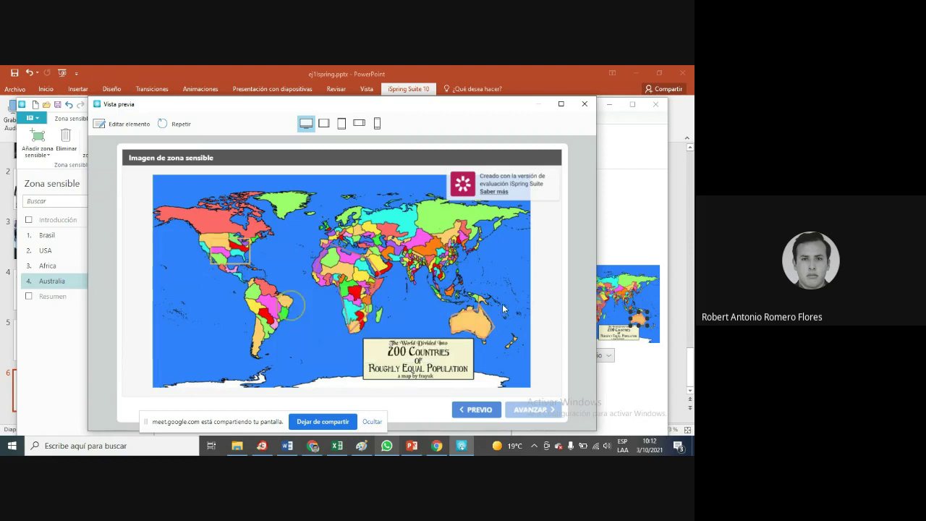
- Check the portrait tablet, landscape tablet and phone layouts, return to desktop and close the preview
click(341, 123)
click(322, 125)
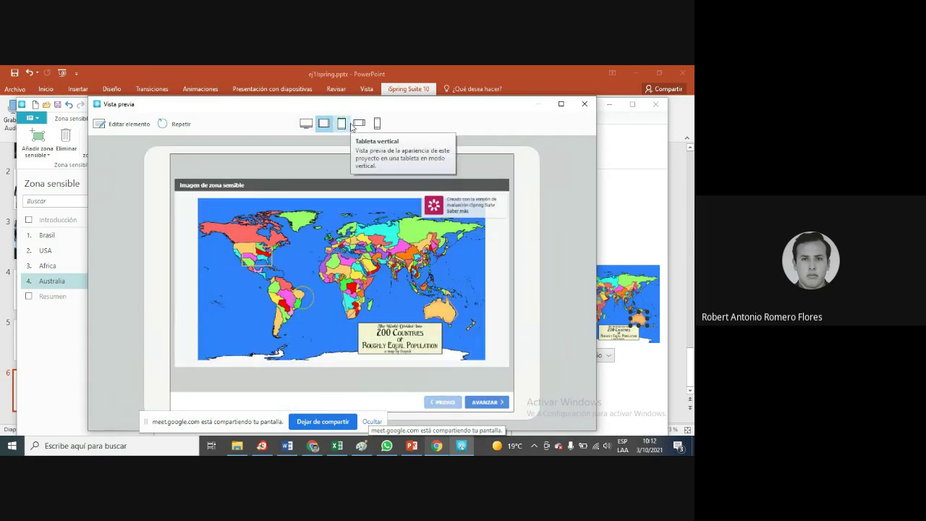
click(377, 123)
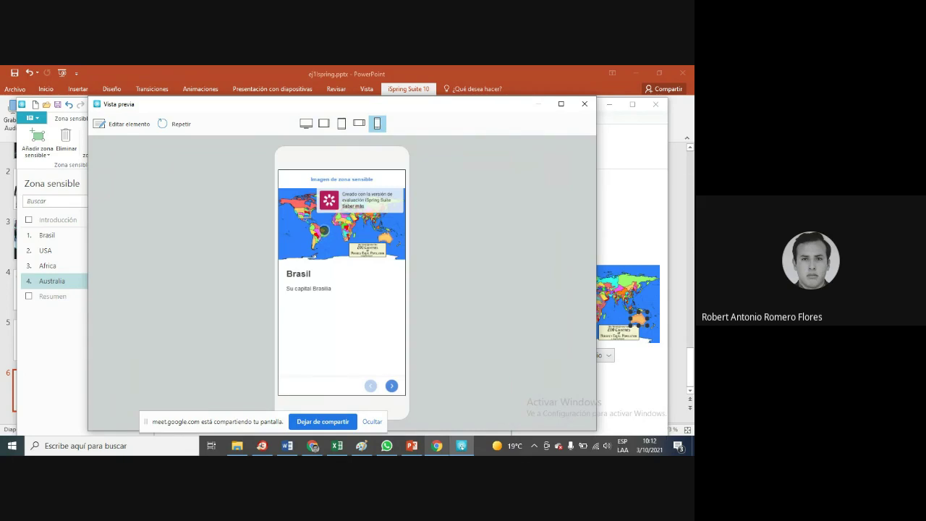
click(310, 126)
click(585, 104)
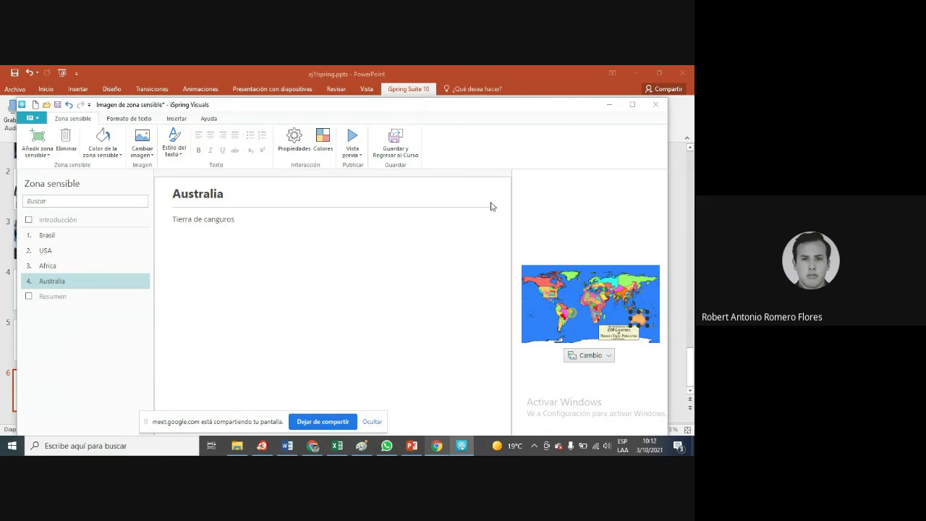
- Save the map interaction into slide 6, select it there, and launch the course preview
click(403, 152)
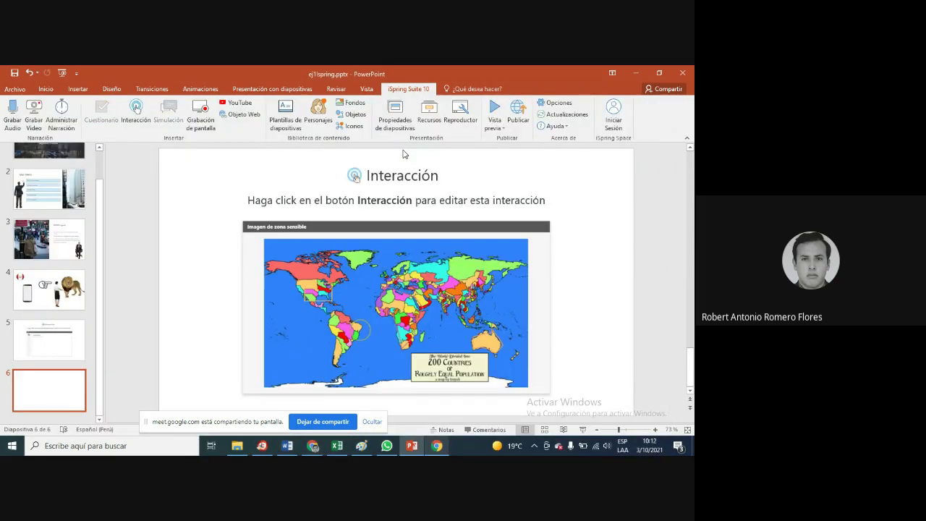
click(58, 341)
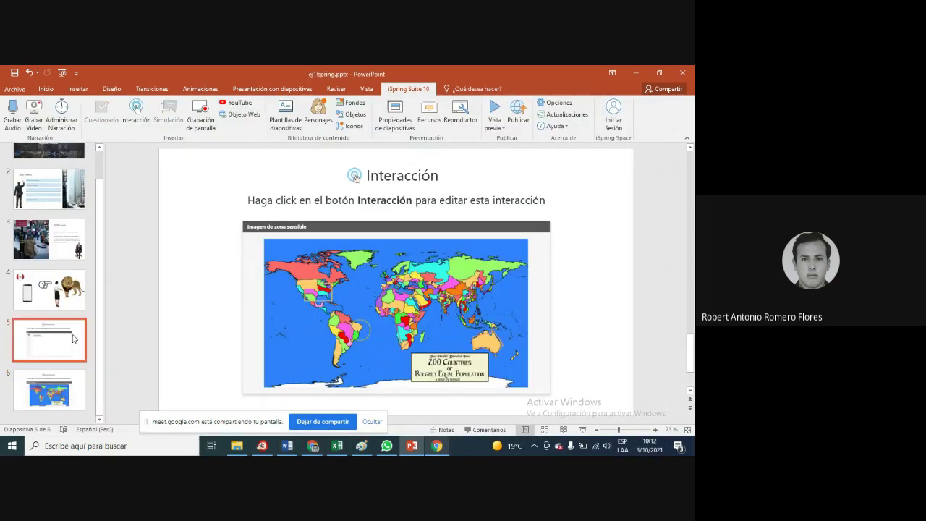
click(49, 391)
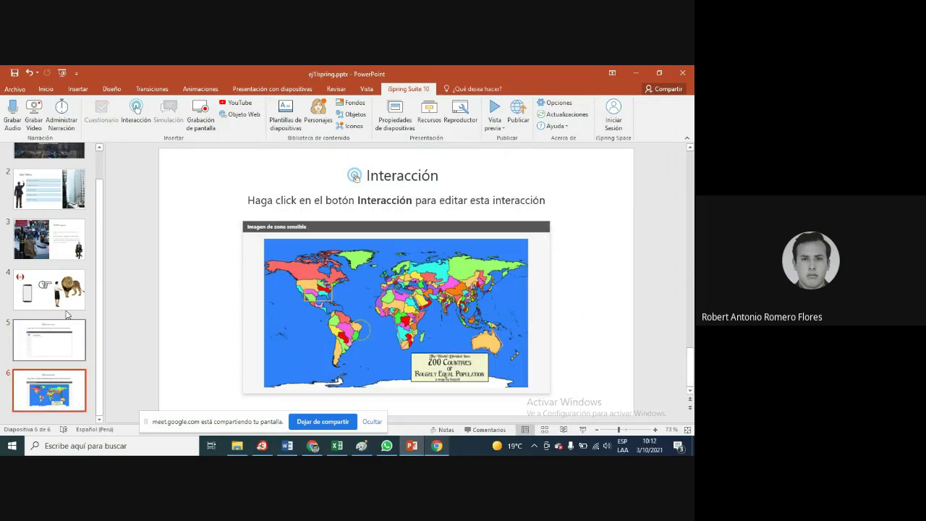
click(211, 289)
click(328, 299)
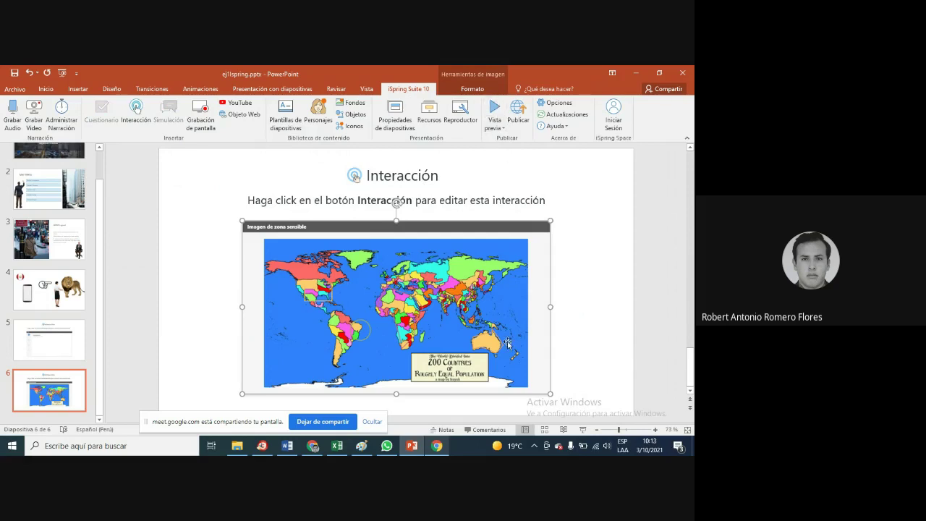
click(493, 102)
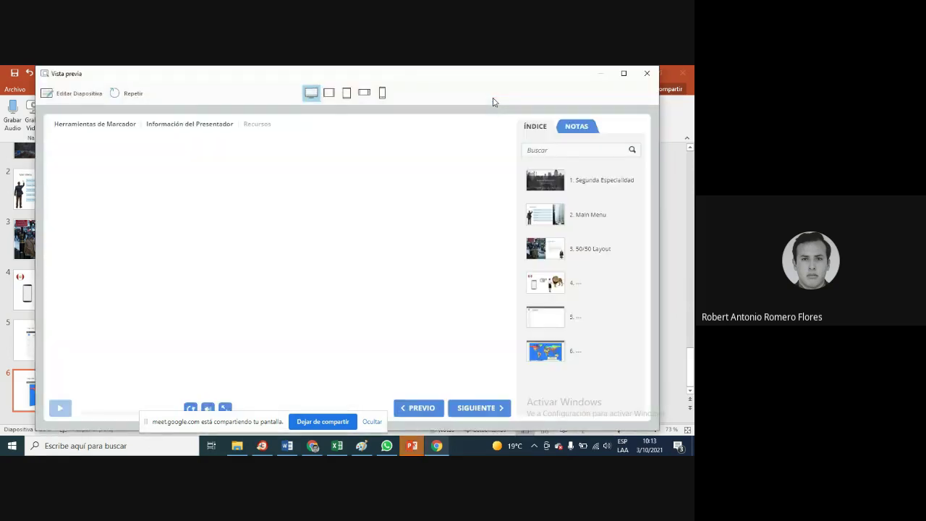
- Advance to the Pasos slide and cycle through steps Investigación, Sites Google, Formularios and Presentaciones
click(487, 409)
click(488, 411)
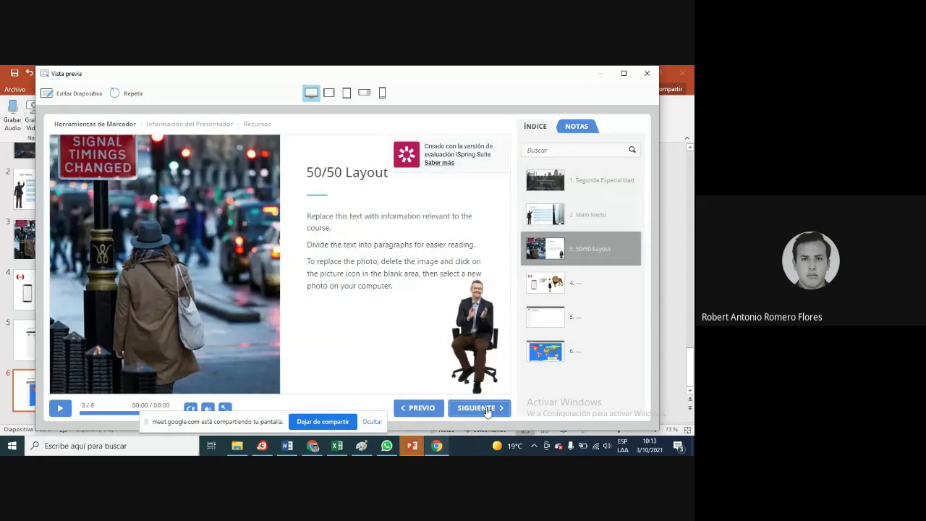
click(488, 411)
click(489, 409)
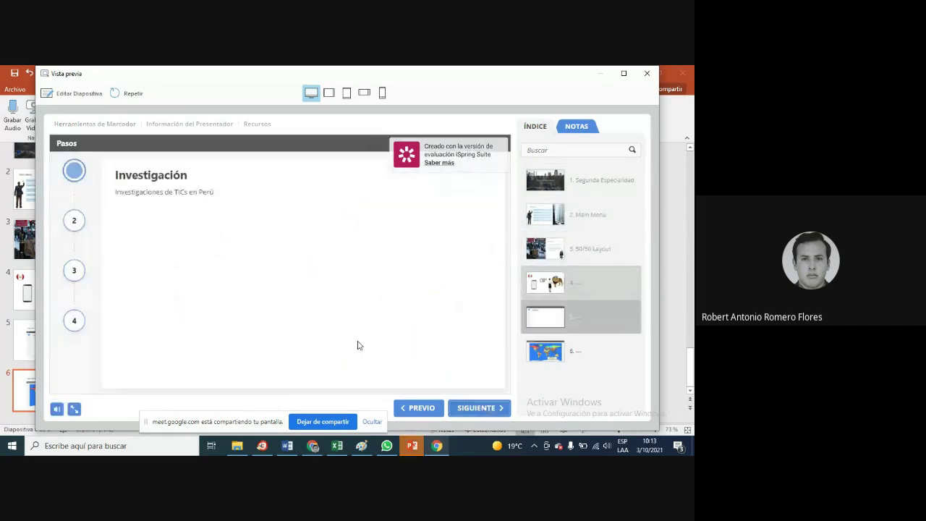
click(73, 221)
click(75, 276)
click(75, 321)
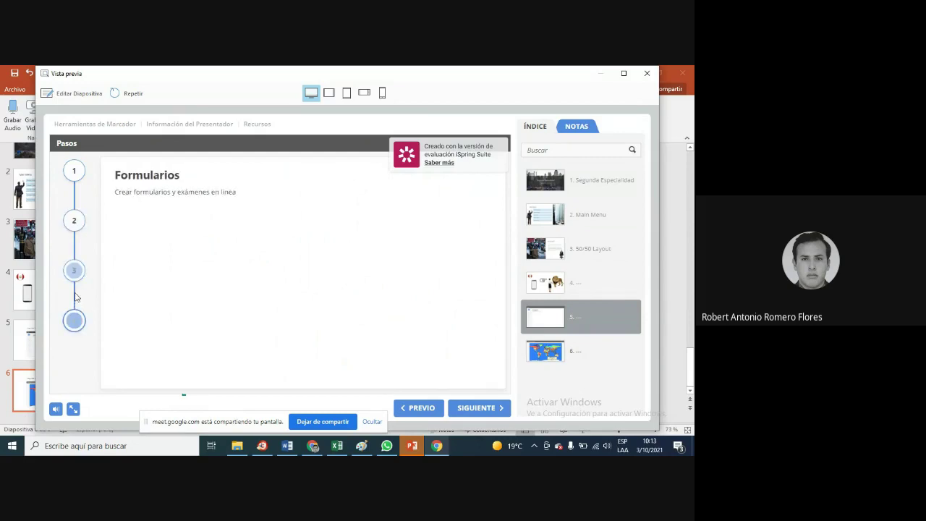
click(73, 172)
click(74, 221)
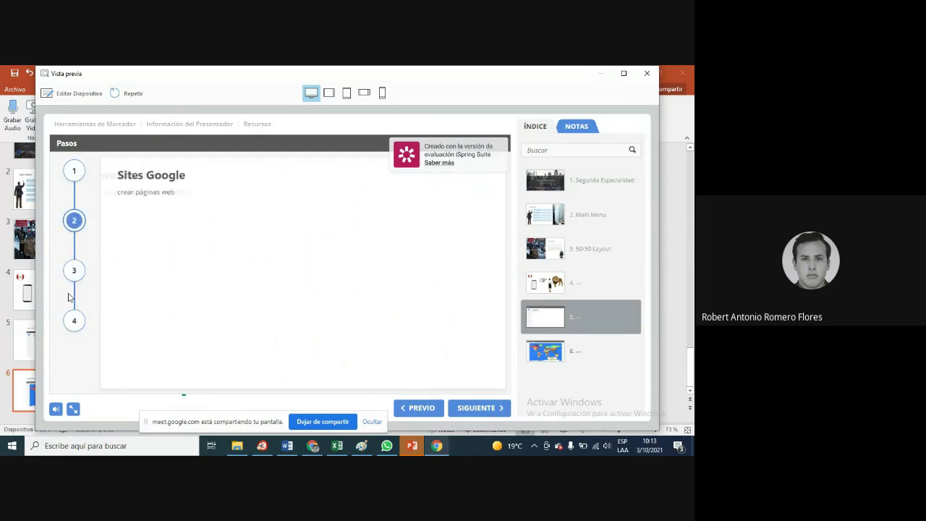
click(74, 270)
click(75, 320)
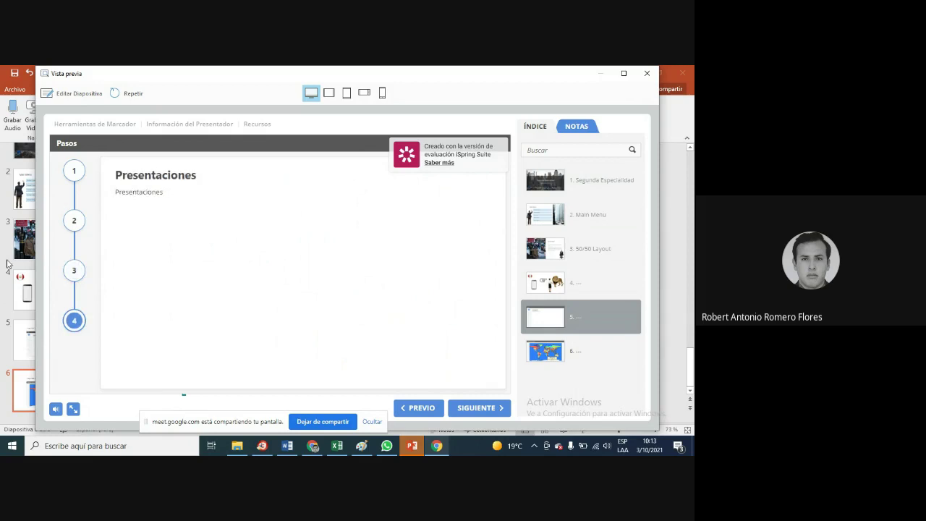
- On the world map slide, check the Africa, USA, Brasil and Australia descriptions, then close the preview
click(472, 411)
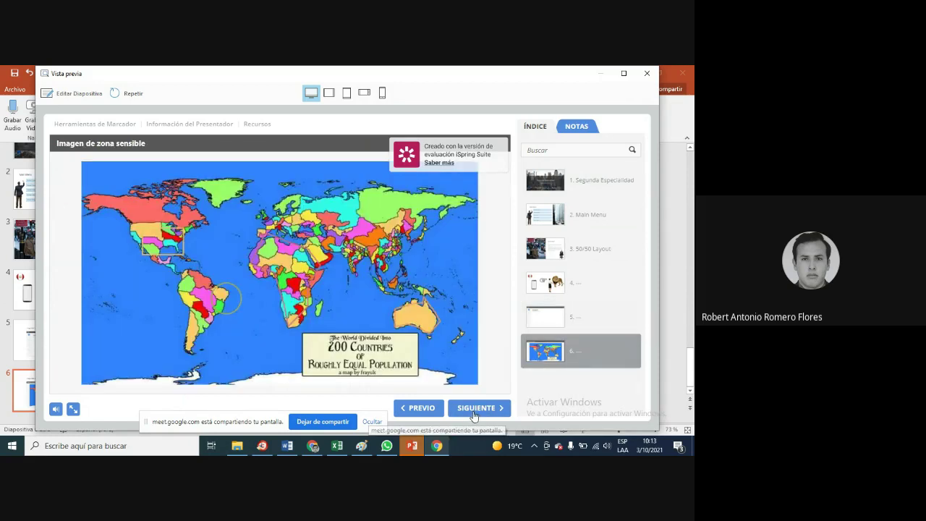
click(297, 278)
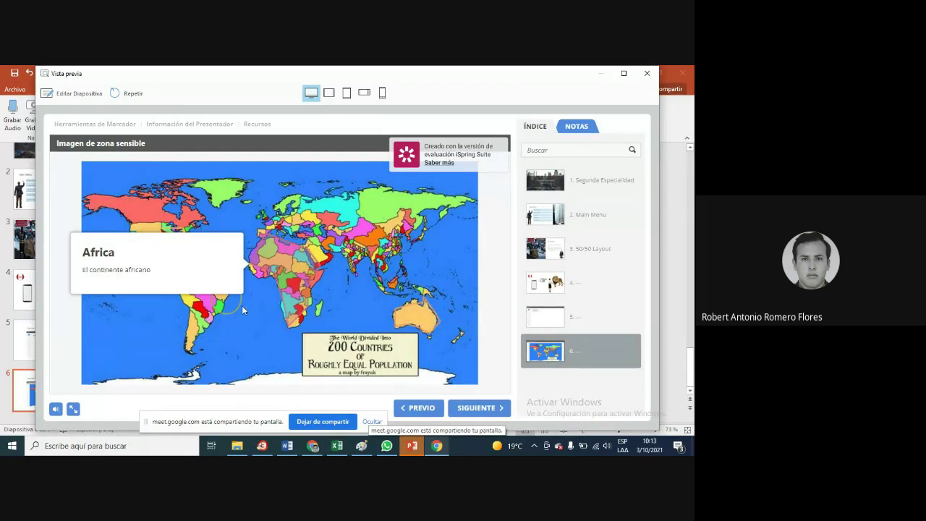
click(220, 304)
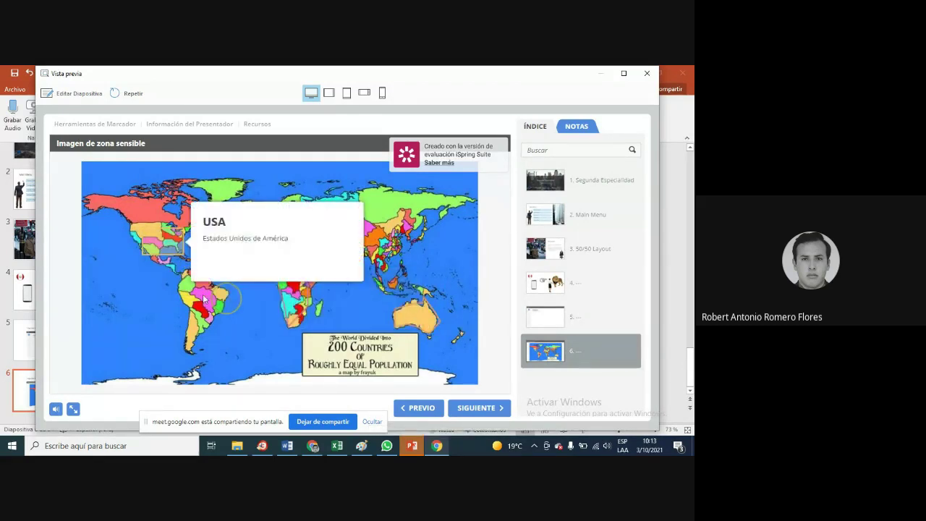
click(220, 301)
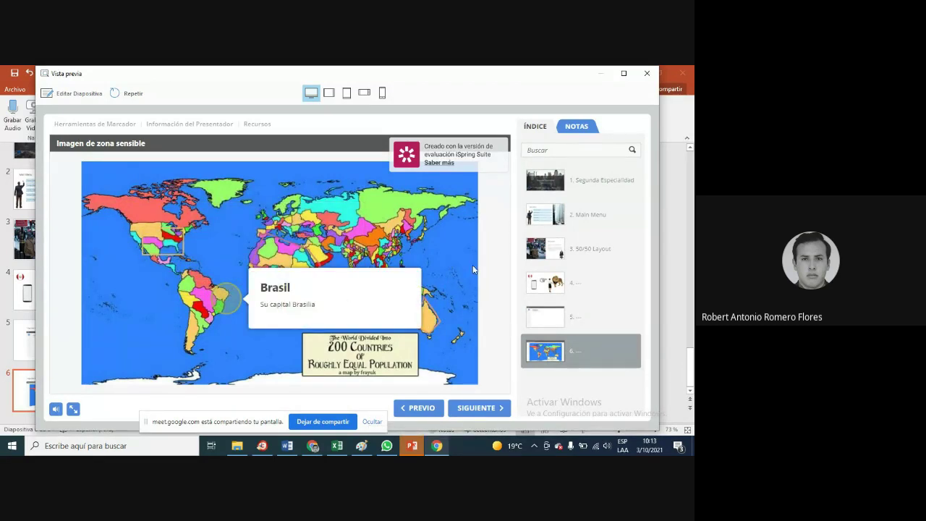
click(416, 324)
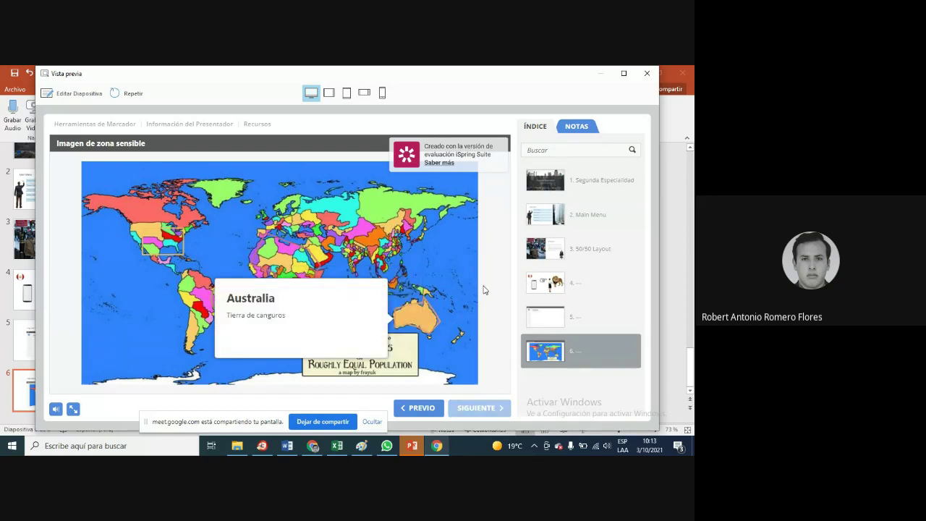
click(296, 287)
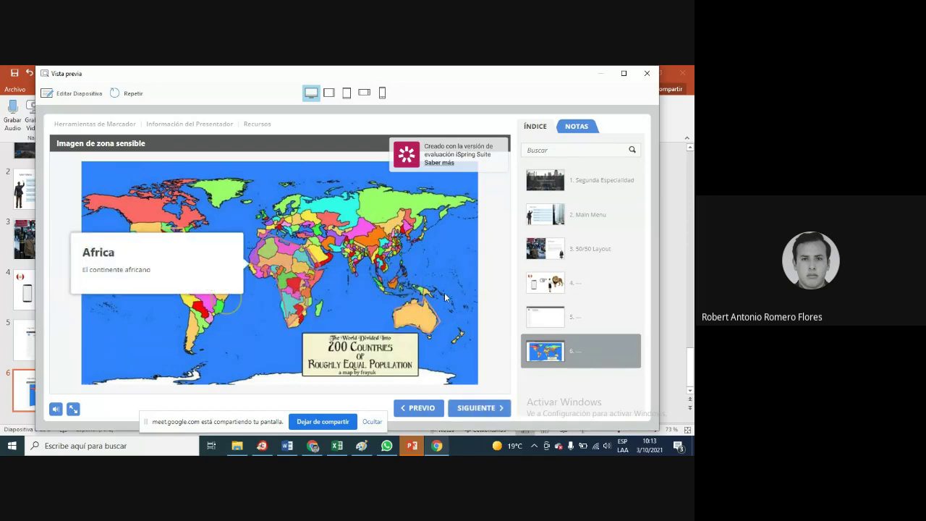
click(482, 408)
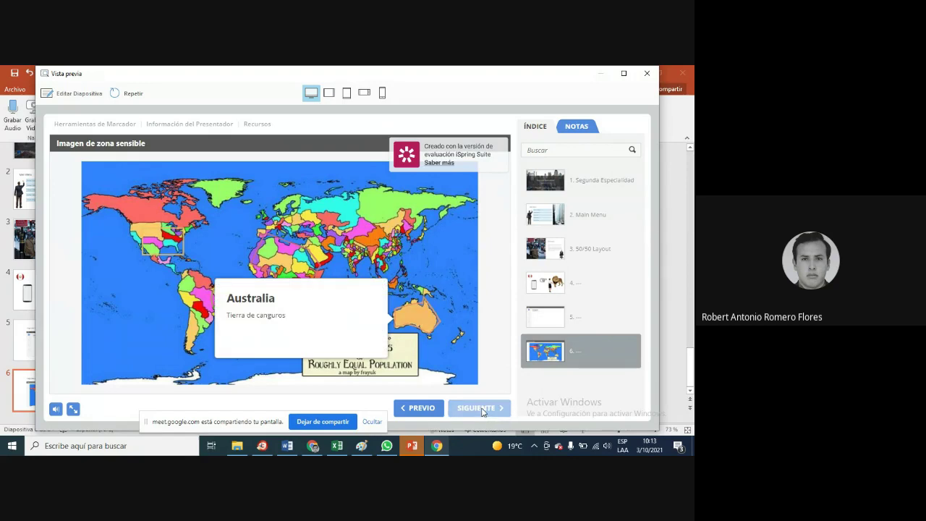
click(646, 74)
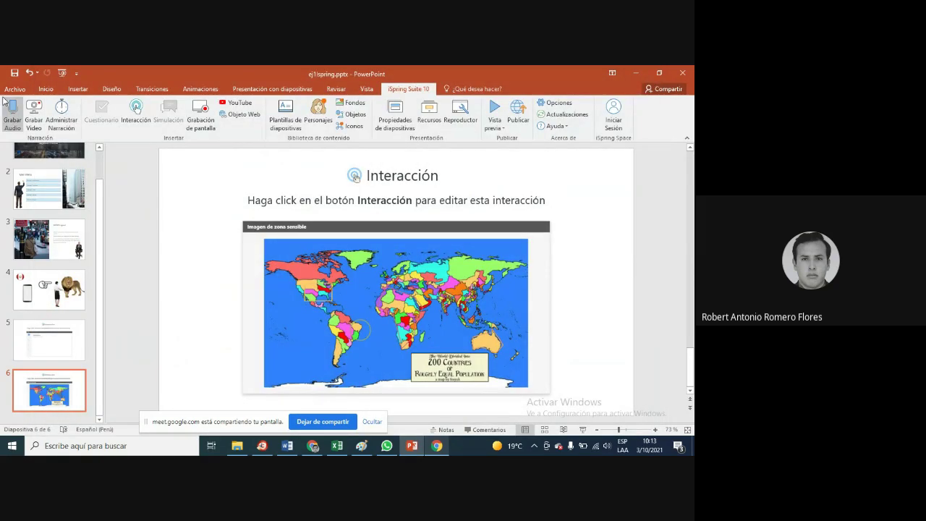
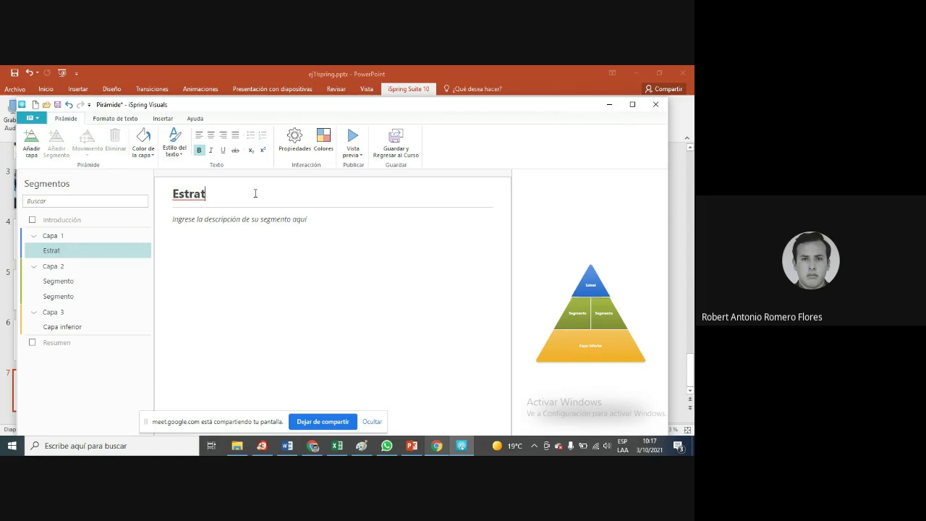
key(BackSpace)
key(BackSpace)
key(BackSpace)
key(BackSpace)
key(BackSpace)
key(BackSpace)
- Title the top pyramid segment 'Director DREP' with the description 'Estratégico'
text(Director )
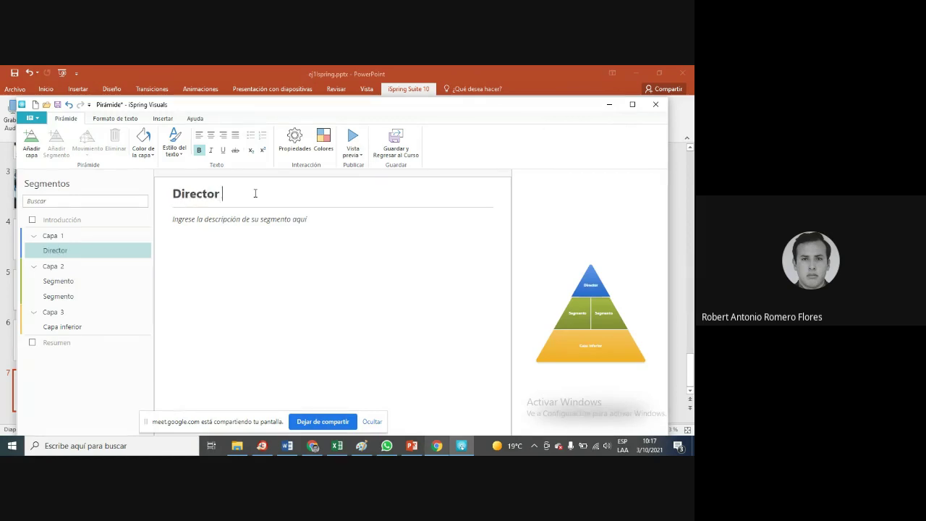
text(DREP)
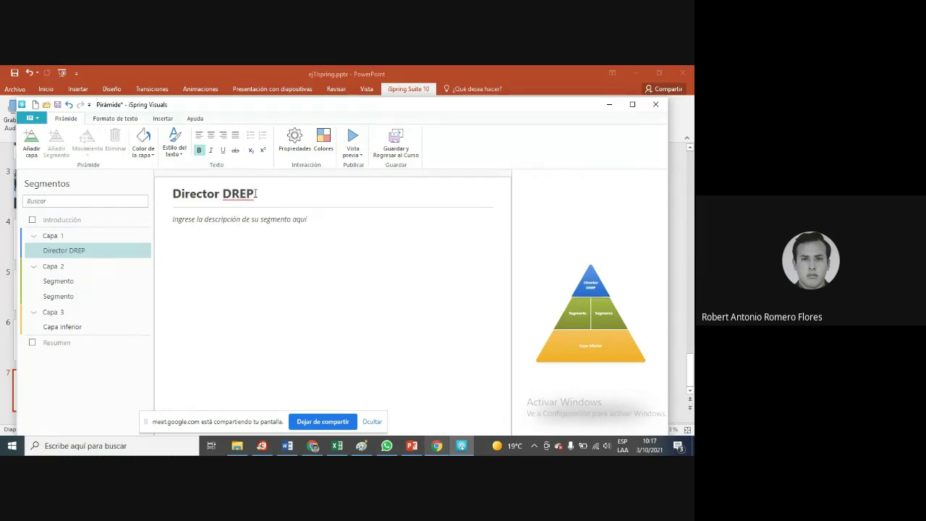
click(305, 229)
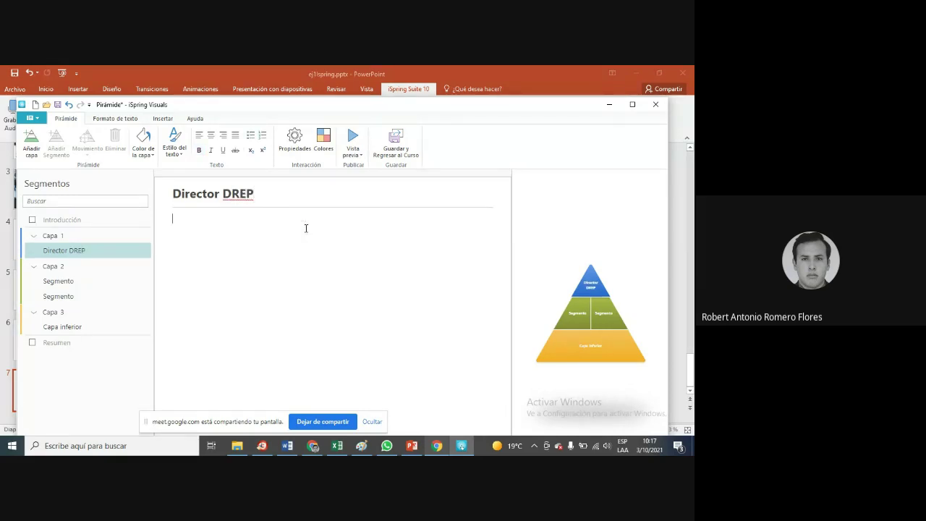
key(BackSpace)
key(BackSpace)
key(BackSpace)
key(BackSpace)
text(Estratégico)
- Rename the left green segment 'Planificación', described as 'Oficina de Planificación'
click(579, 322)
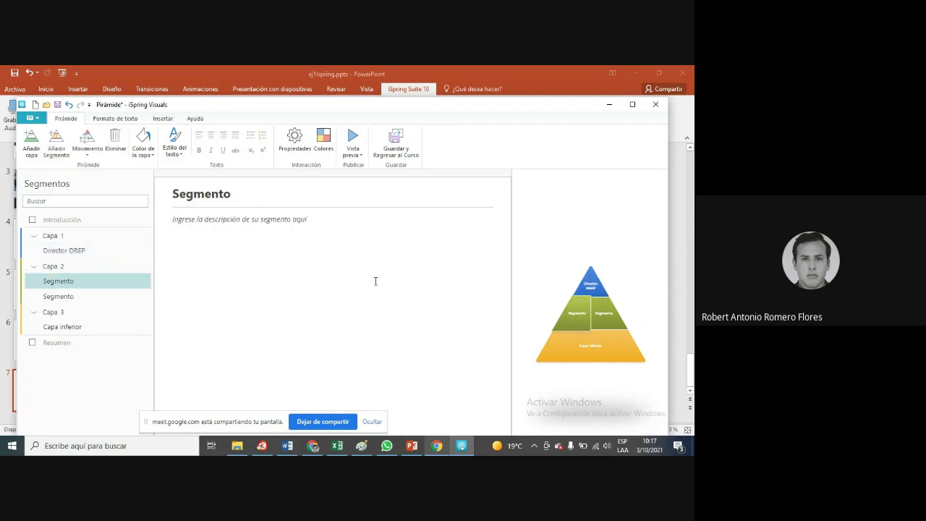
click(223, 197)
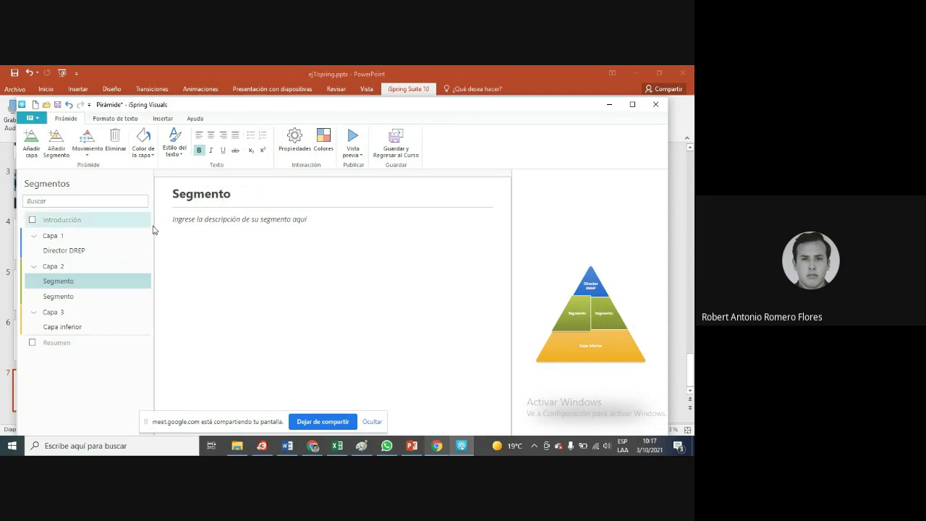
double_click(202, 192)
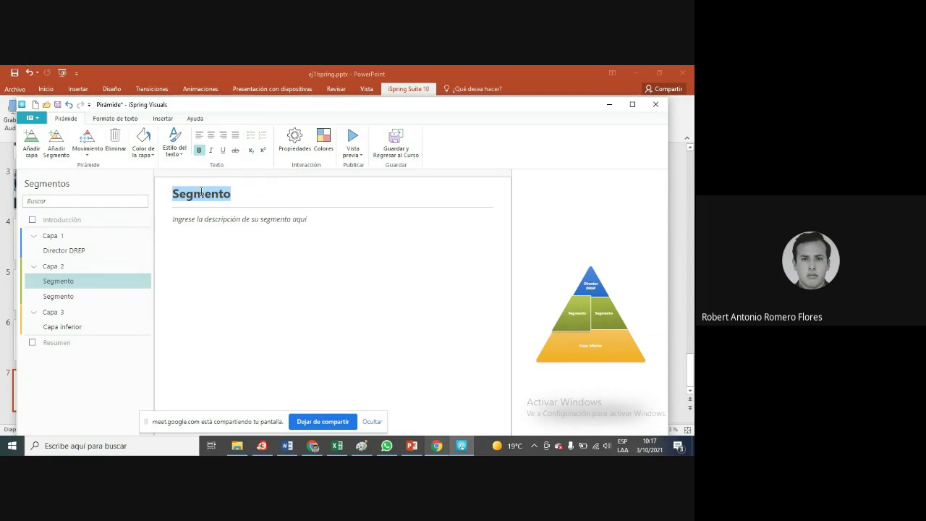
text(Planif)
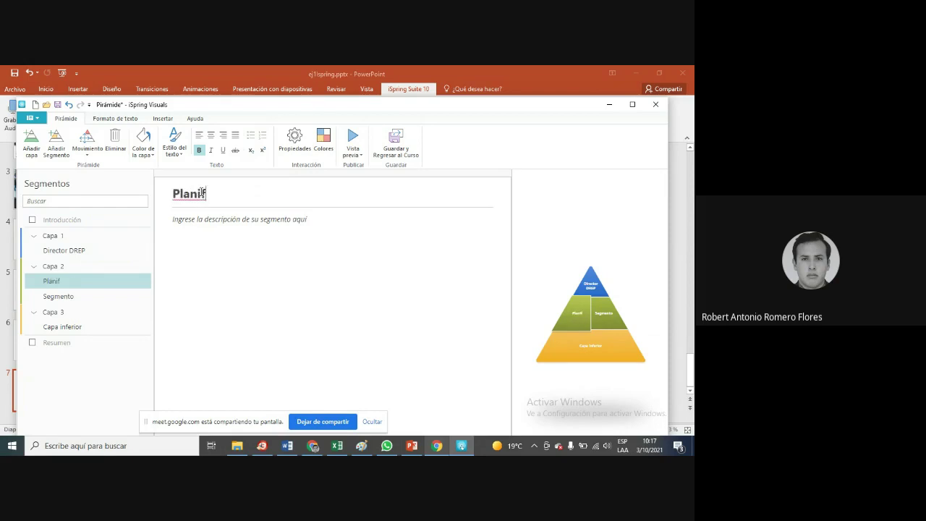
text(icación)
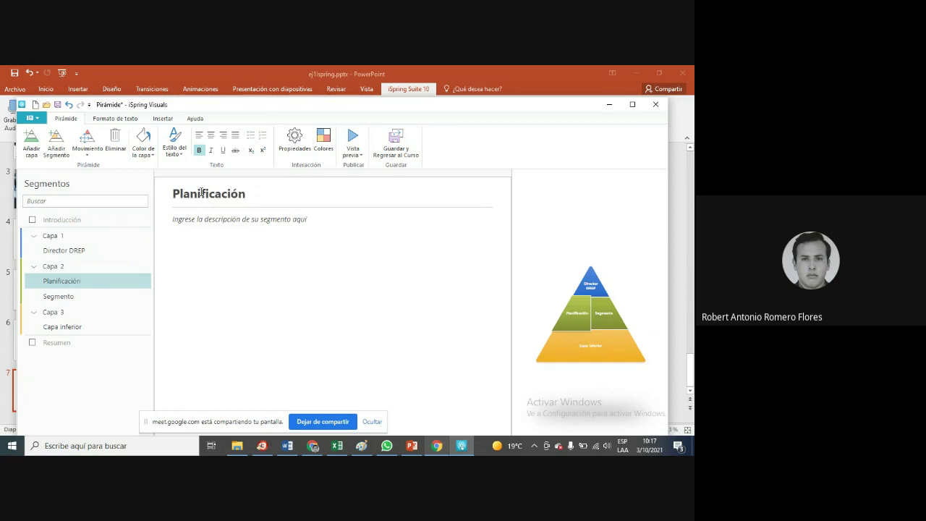
click(295, 225)
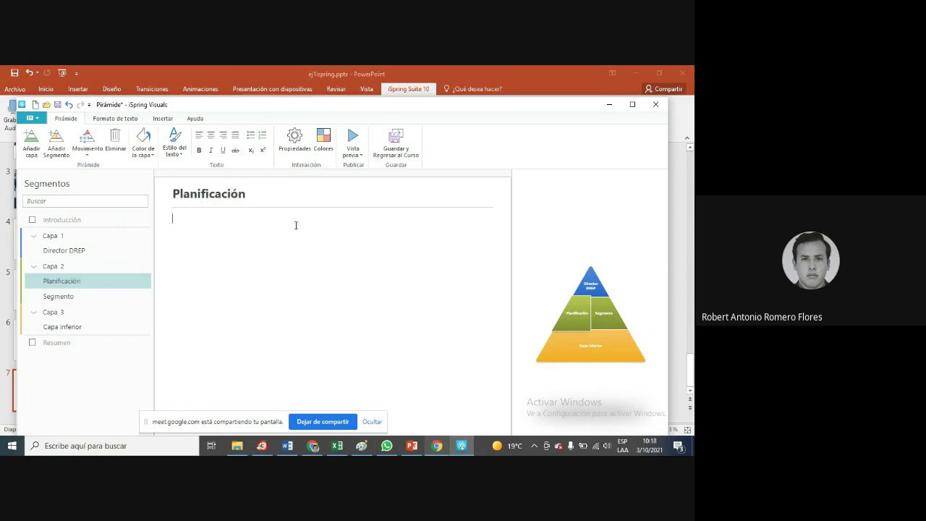
text(Oficina de Planificación)
- Rename the right green segment 'Personal' and give it the description 'Encargado de planillas'
click(605, 313)
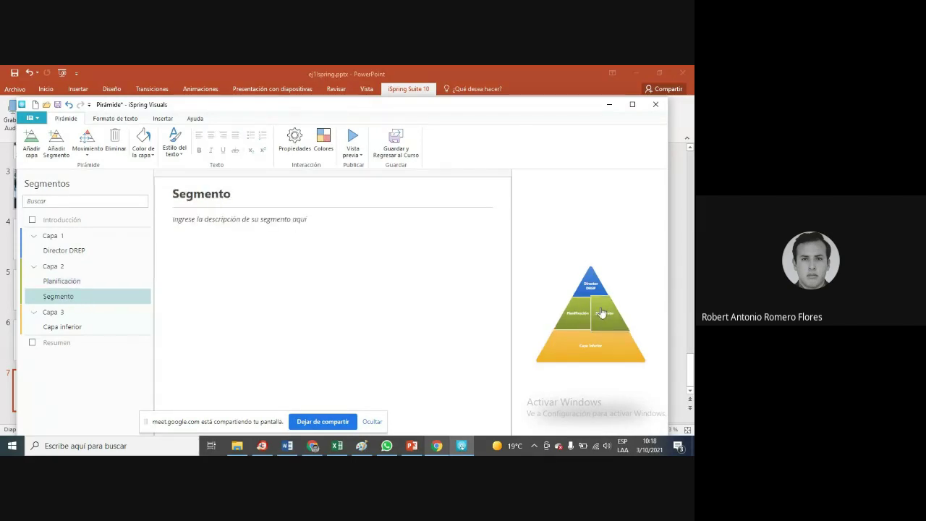
click(185, 192)
double_click(185, 193)
double_click(185, 193)
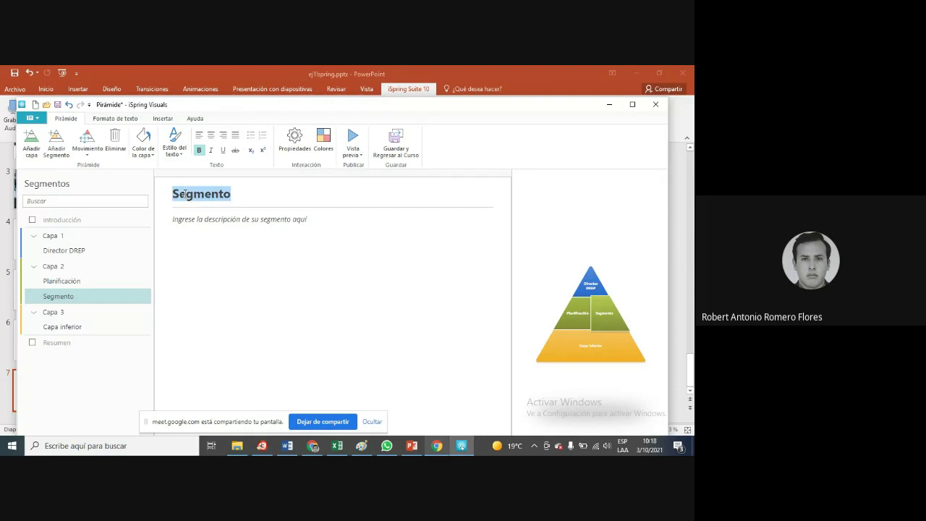
text(Personal)
click(250, 231)
text(Encargado de planillas)
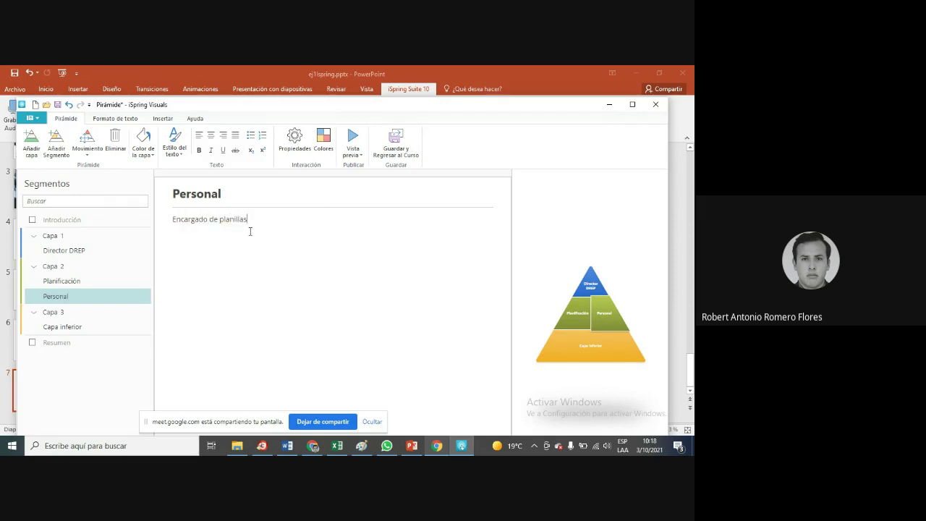
- Retitle the bottom layer 'Docente de Aula', described as 'Se encarga del dictado de clases'
click(574, 349)
click(201, 192)
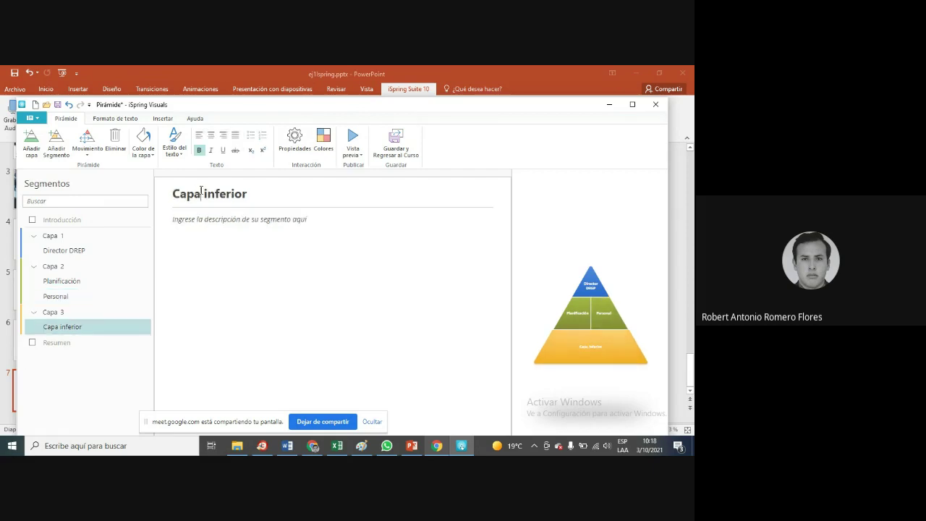
triple_click(201, 191)
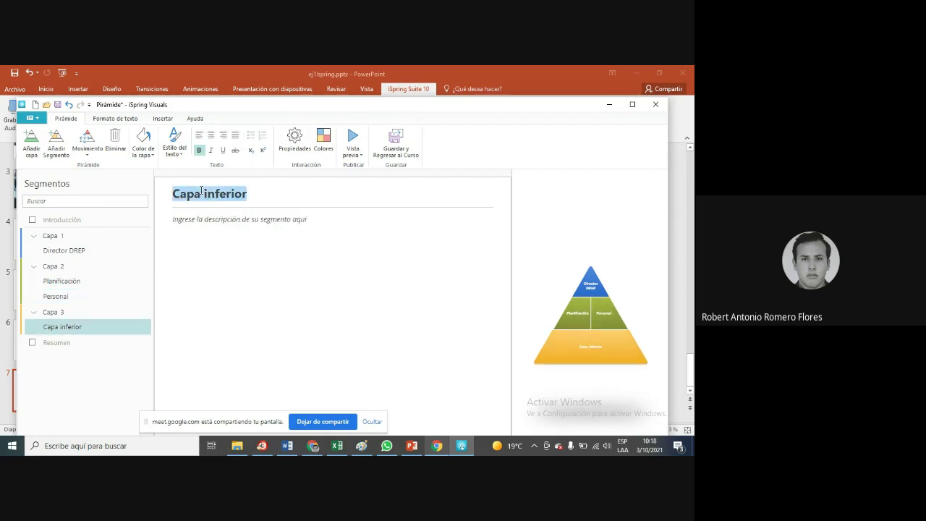
text(Docente de )
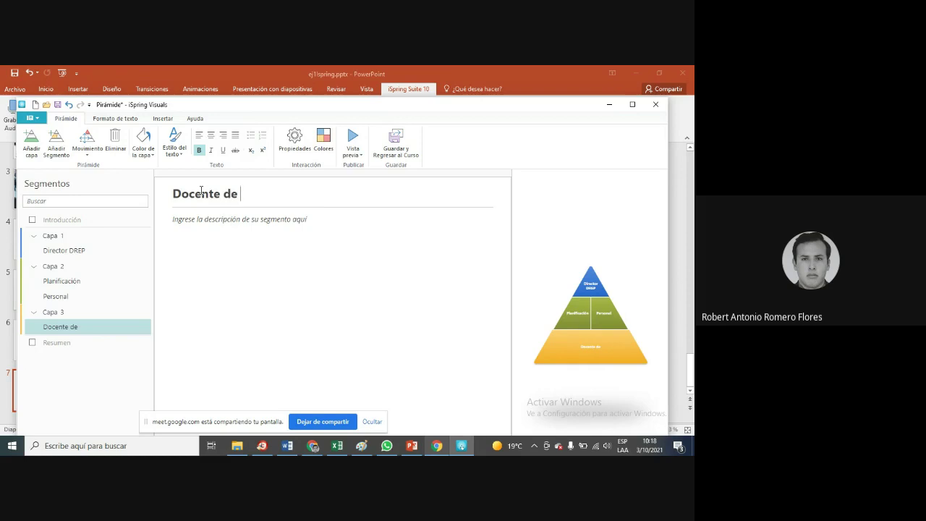
text(Aula)
click(330, 246)
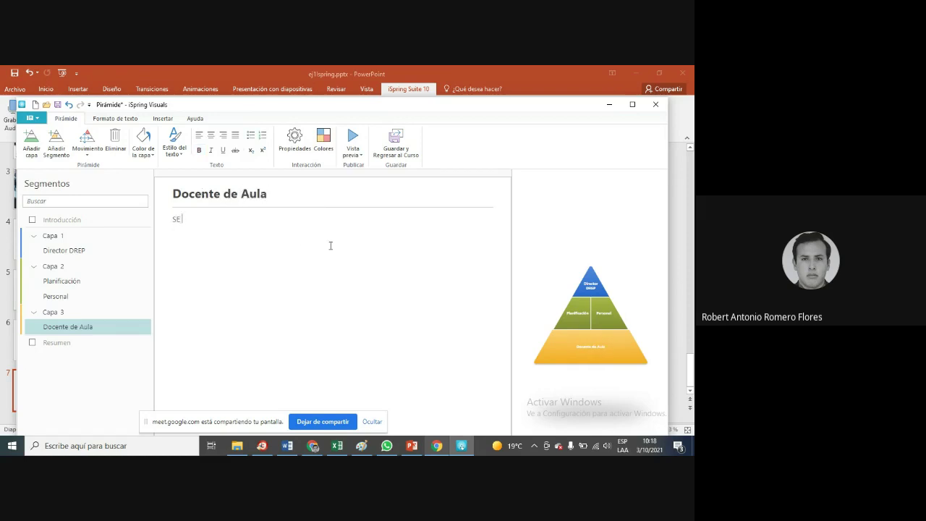
text(Se encarga del dictado de clases)
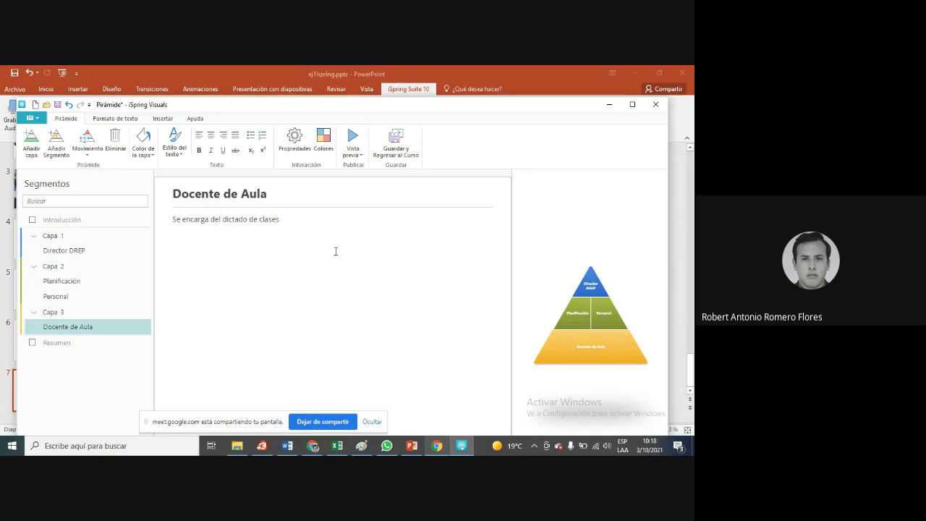
click(353, 139)
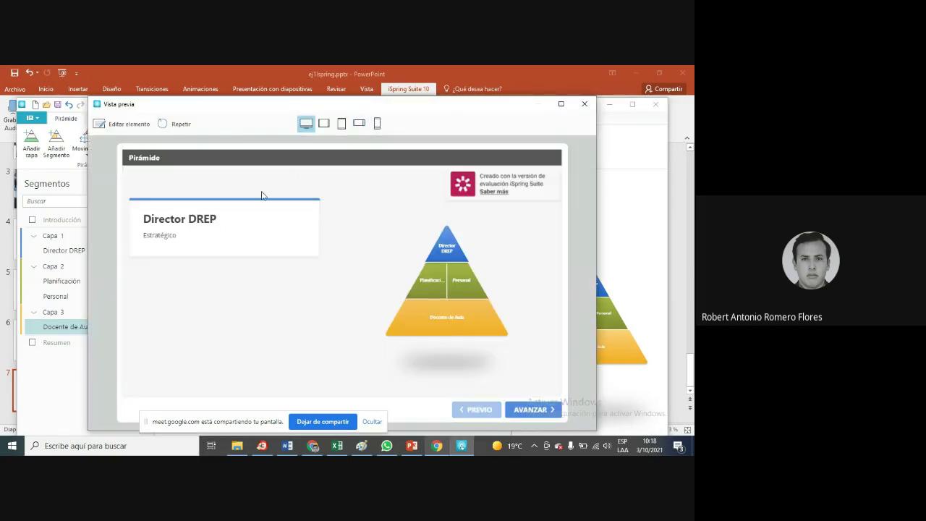
click(437, 295)
click(464, 288)
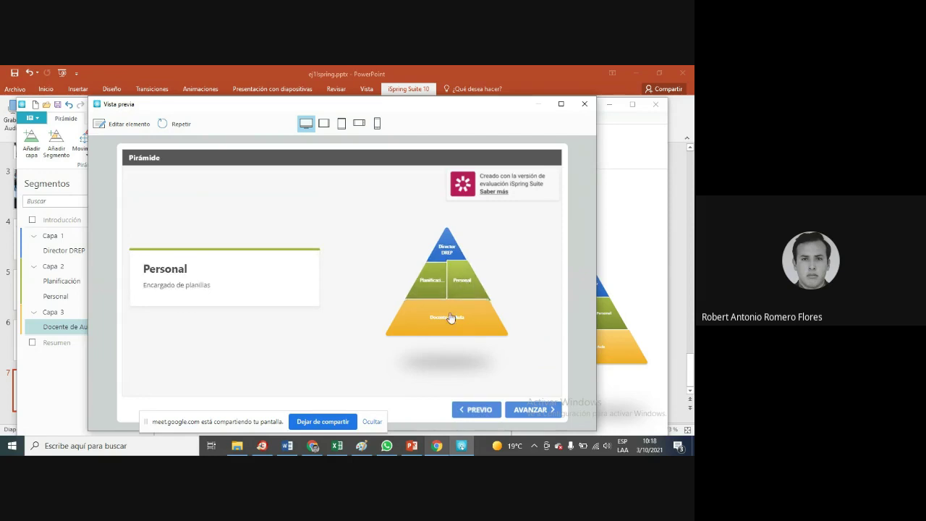
click(440, 319)
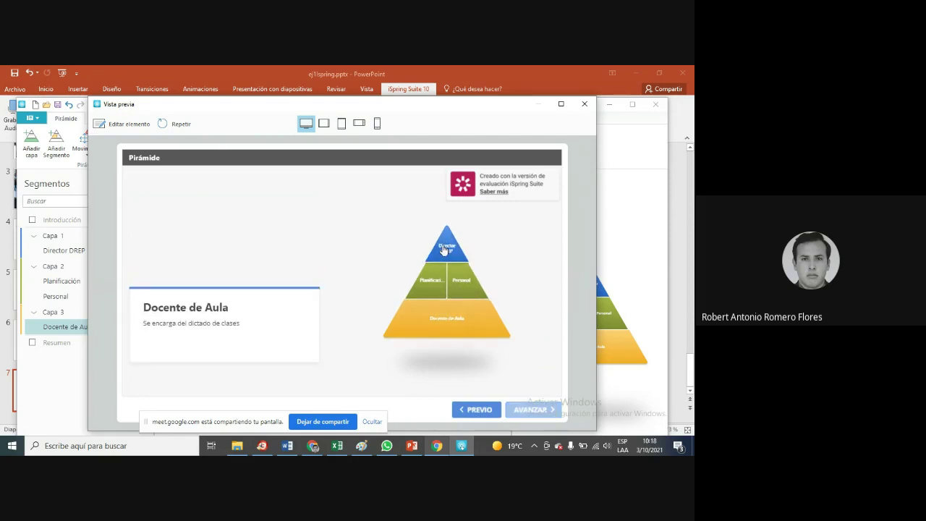
click(445, 250)
click(433, 280)
click(463, 282)
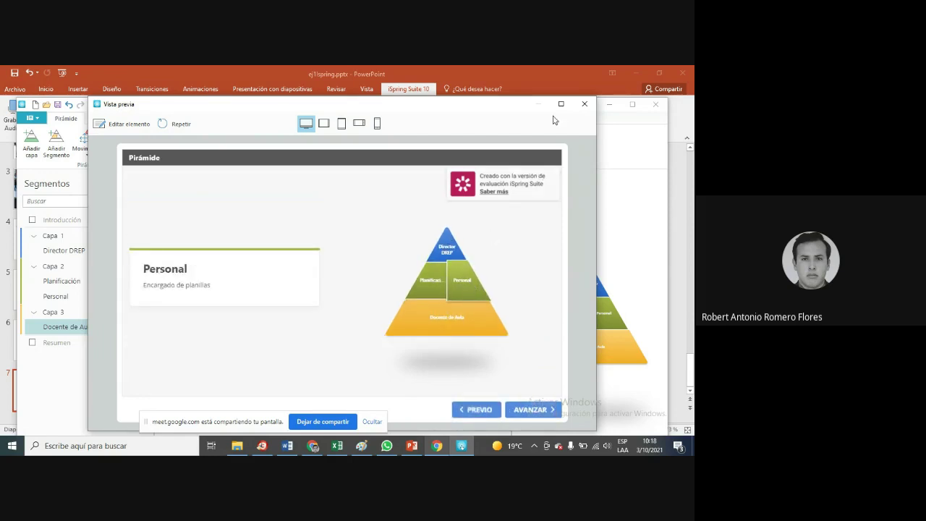
click(585, 104)
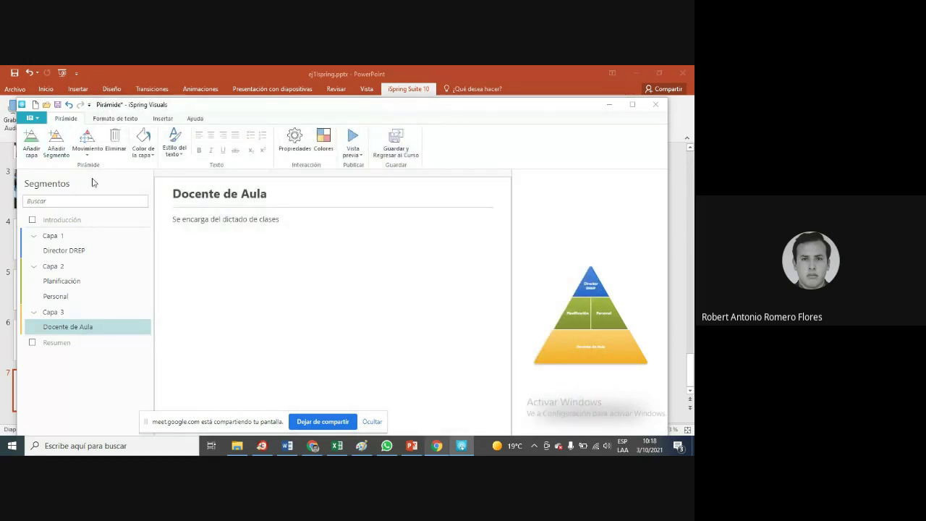
- Add a new base layer to the pyramid and add three more segments to it
click(31, 141)
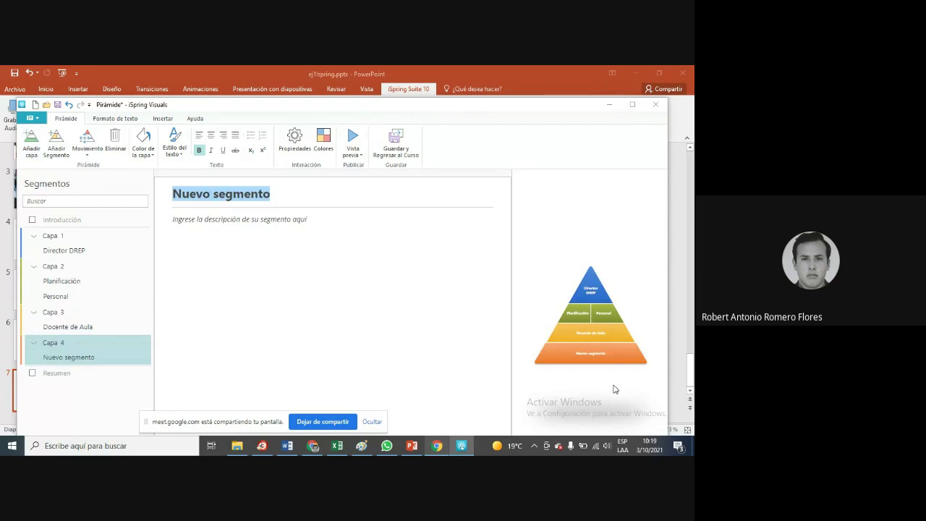
click(590, 353)
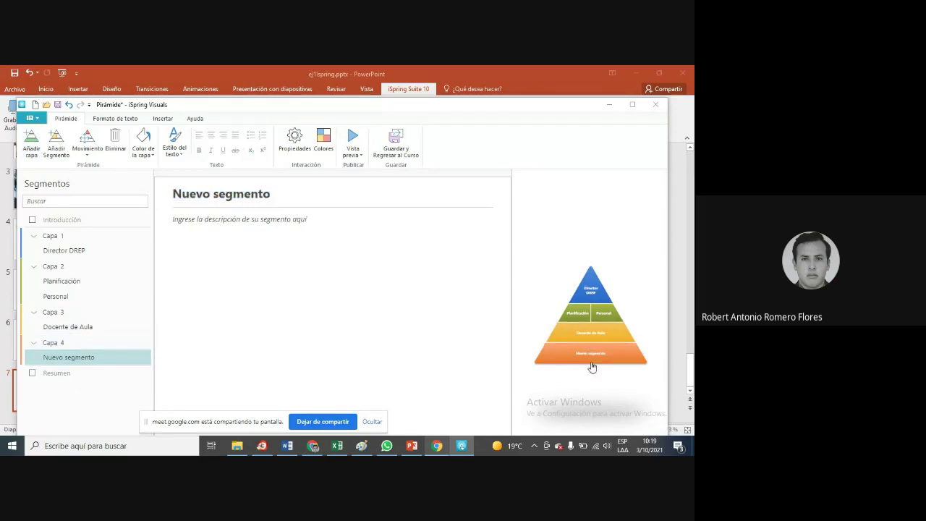
click(56, 142)
click(56, 142)
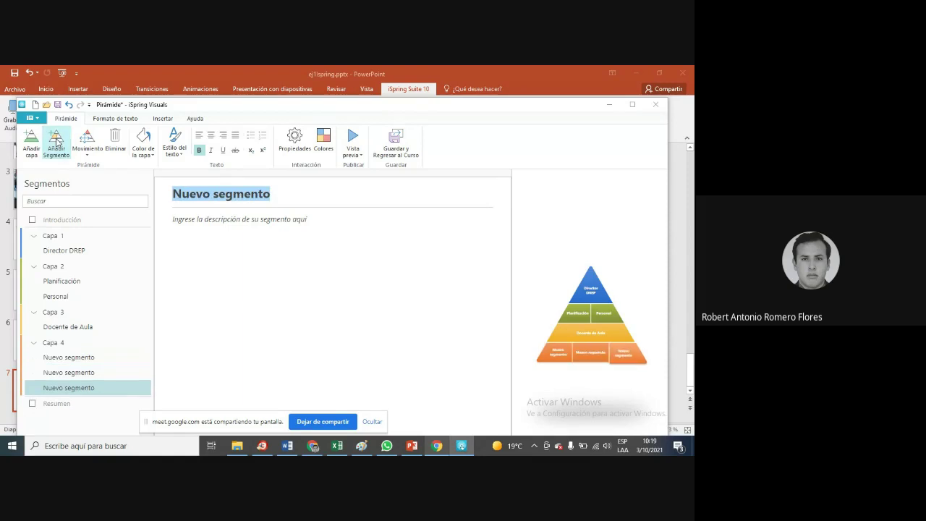
click(56, 142)
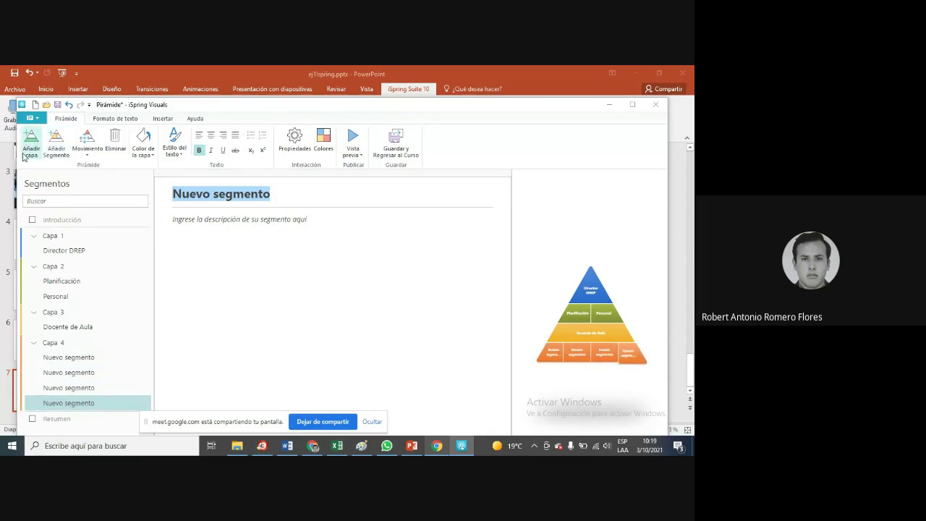
- Move a new segment up into layer 3, then back down into layer 4
click(88, 144)
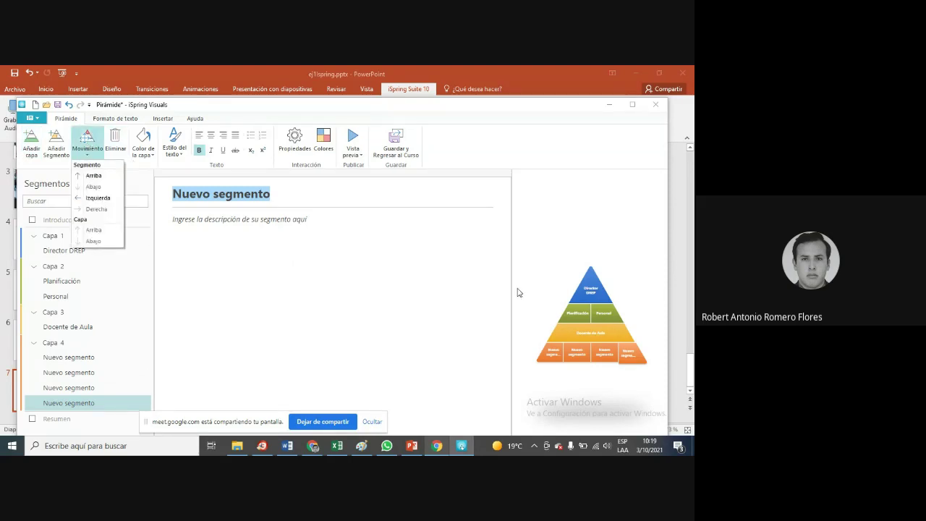
click(90, 175)
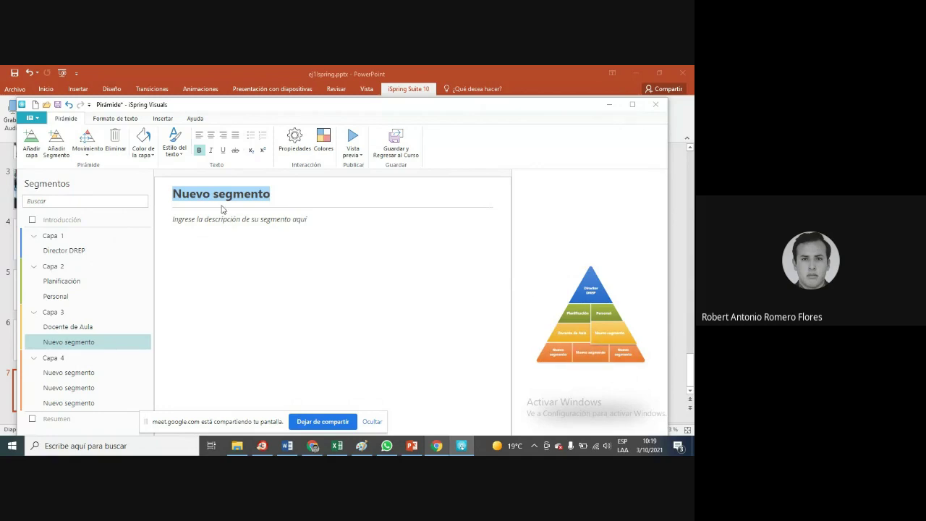
click(92, 151)
click(100, 186)
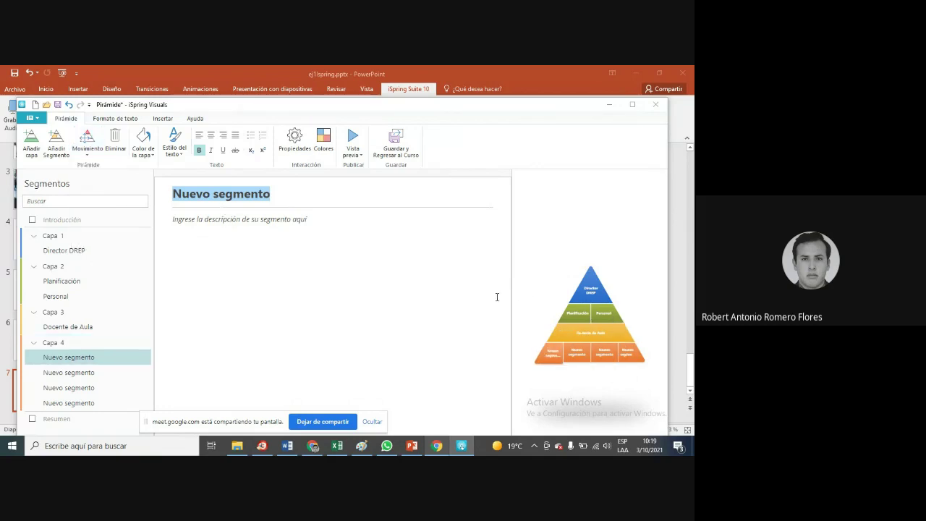
- Preview the pyramid, check each segment's description card, then close the preview
click(351, 152)
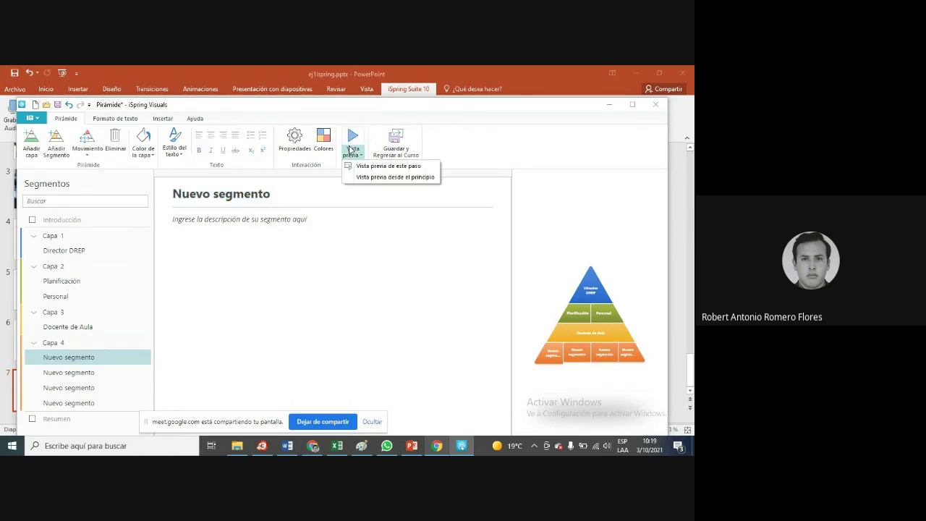
click(376, 166)
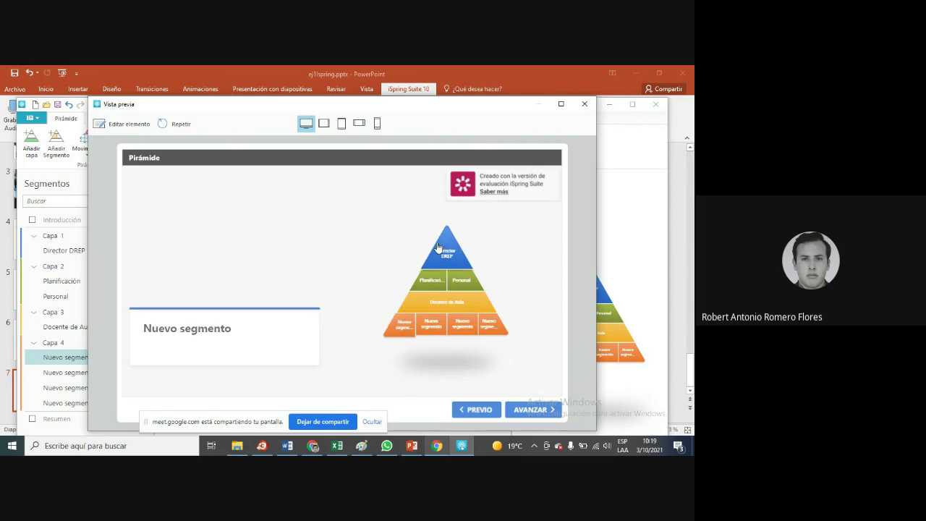
click(437, 248)
click(428, 283)
click(471, 287)
click(434, 304)
click(402, 326)
click(471, 331)
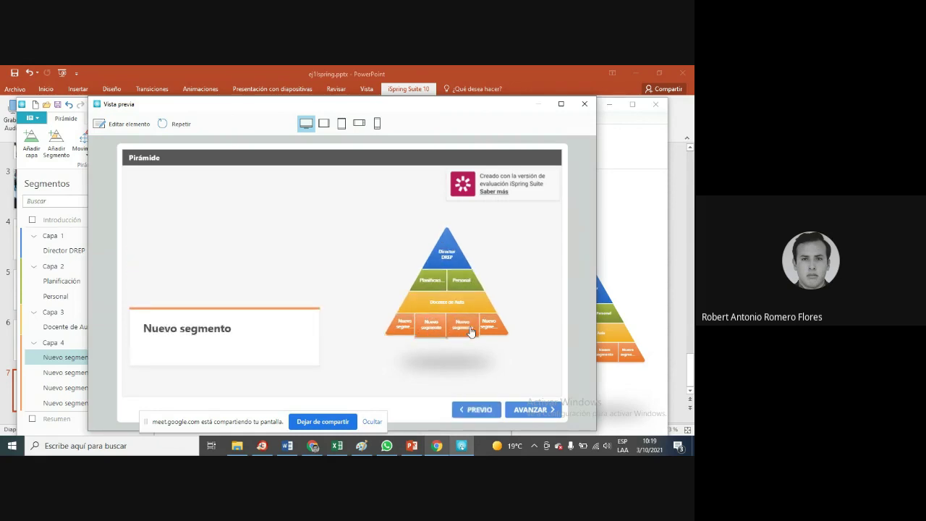
click(391, 330)
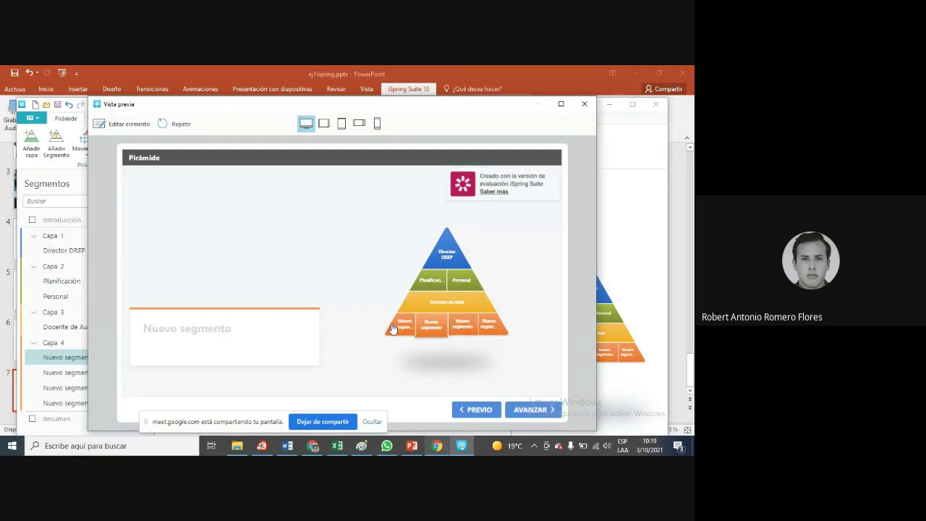
click(438, 306)
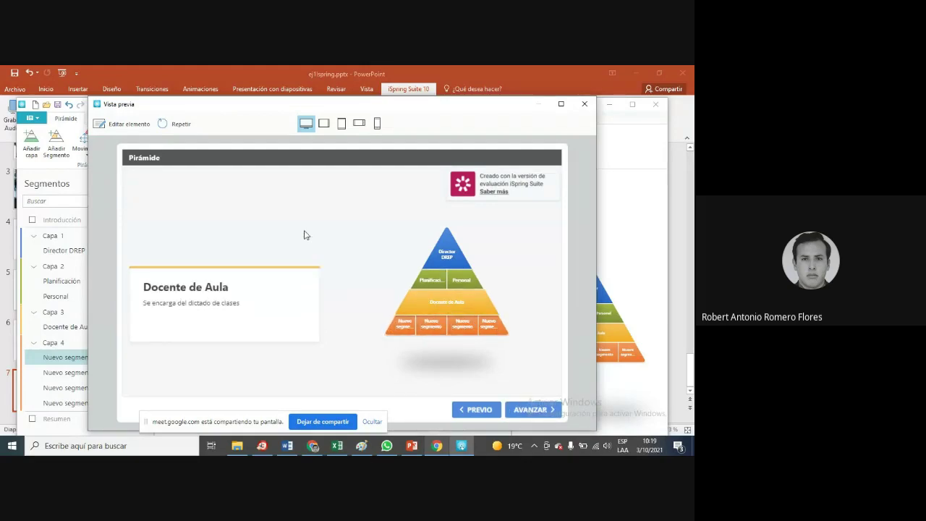
click(585, 104)
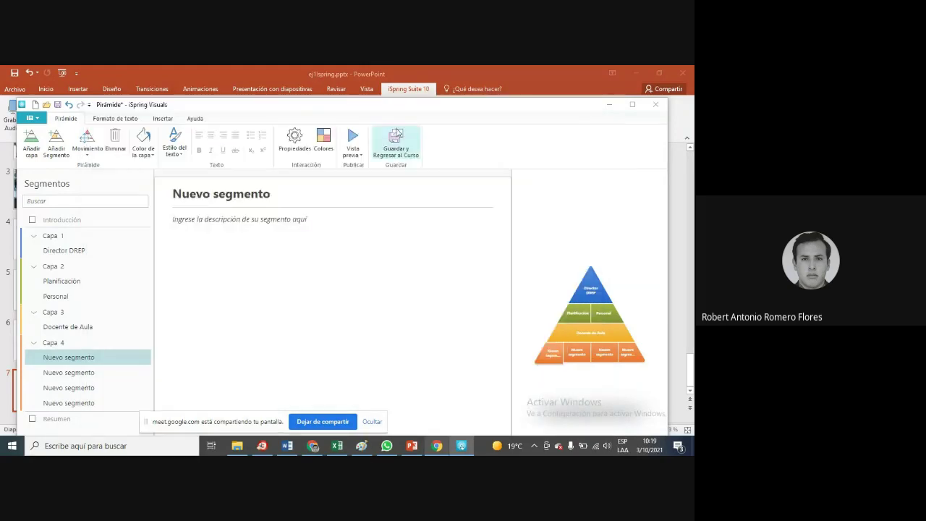
- Save the pyramid back to slide 7 and insert a new blank slide 8 after it
click(382, 148)
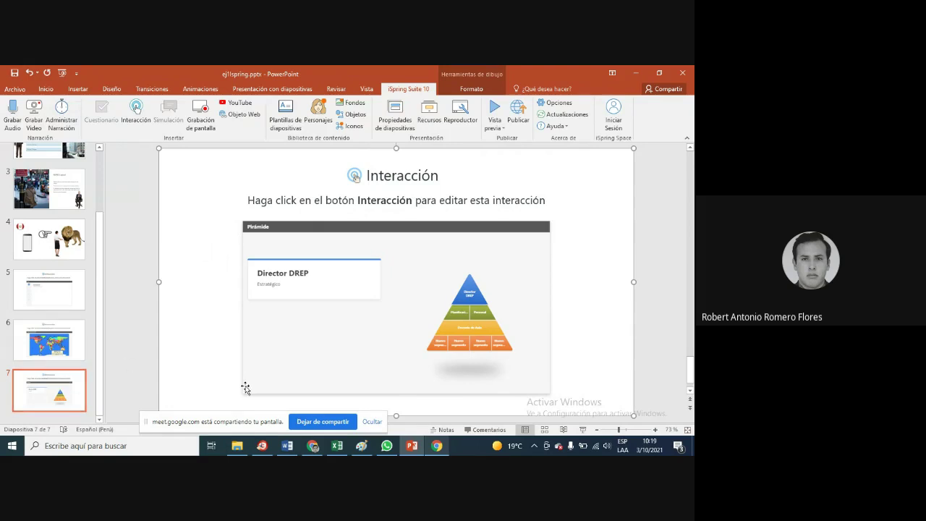
right_click(48, 385)
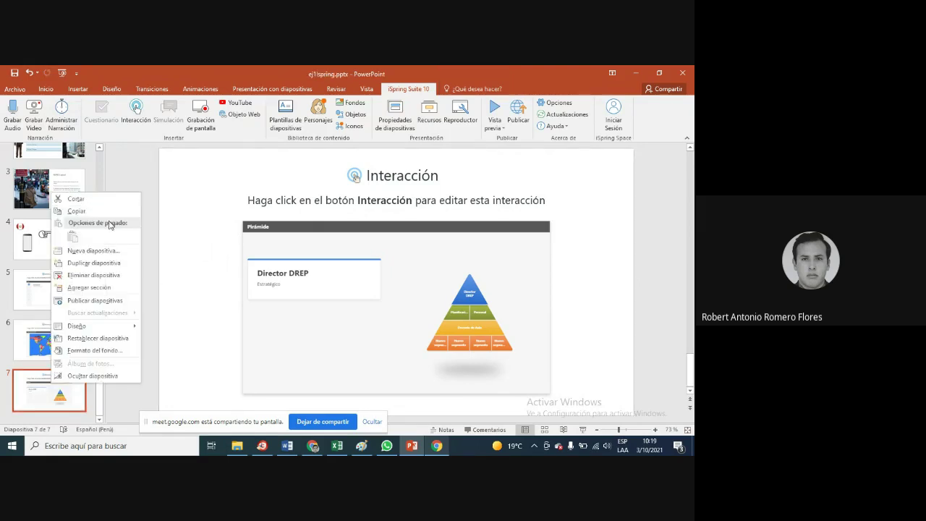
click(113, 253)
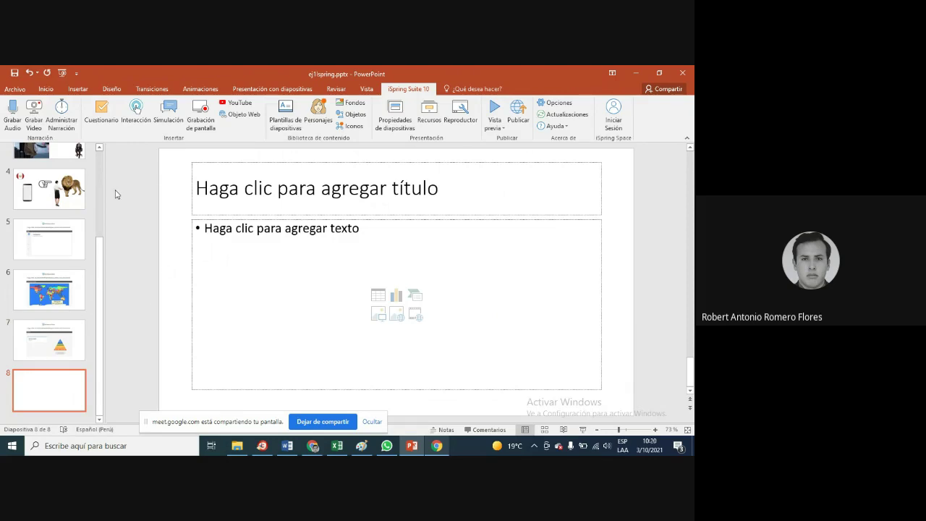
click(341, 164)
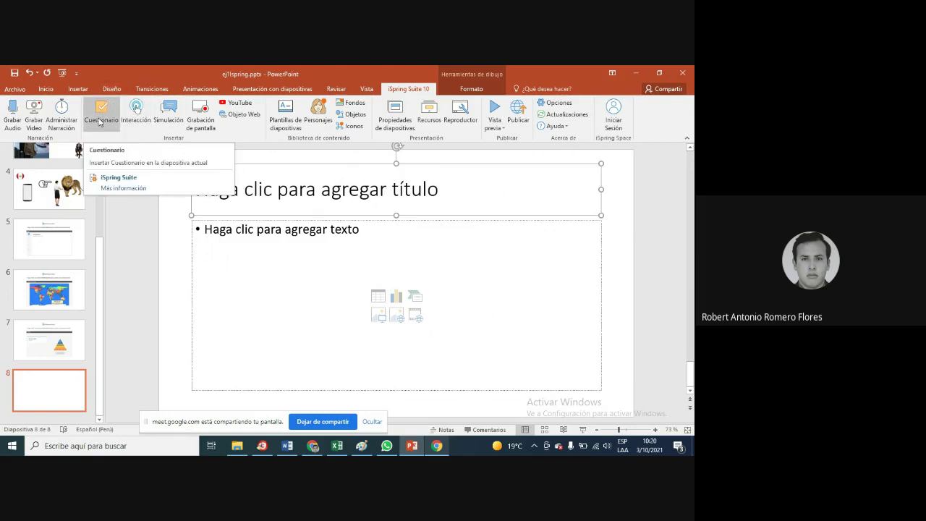
- Insert a new graded quiz (Examen) into slide 8 with iSpring QuizMaker
click(98, 117)
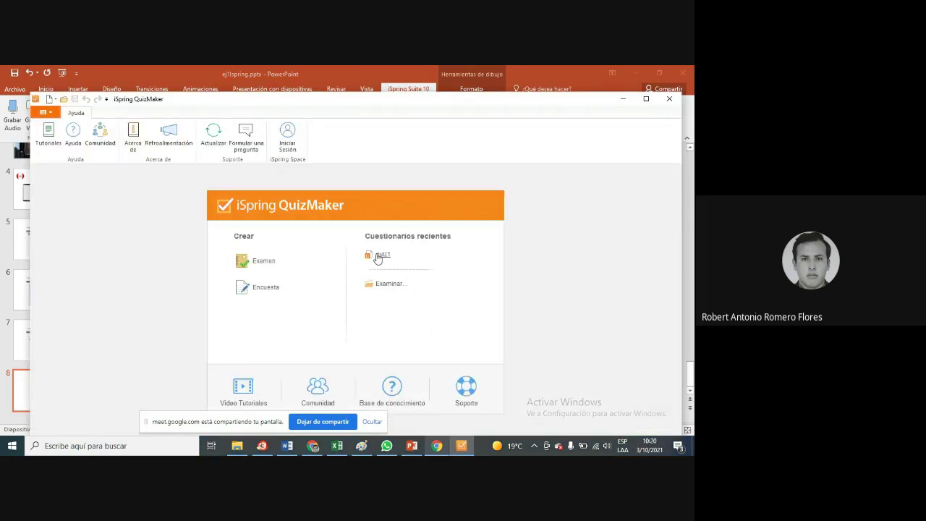
click(262, 263)
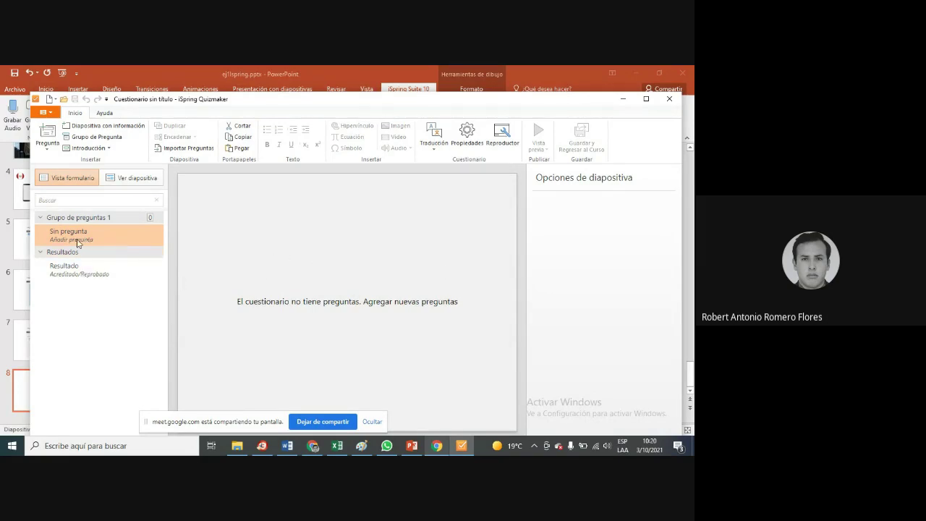
- Add a Correlación (matching) question from the Pregunta gallery
click(51, 132)
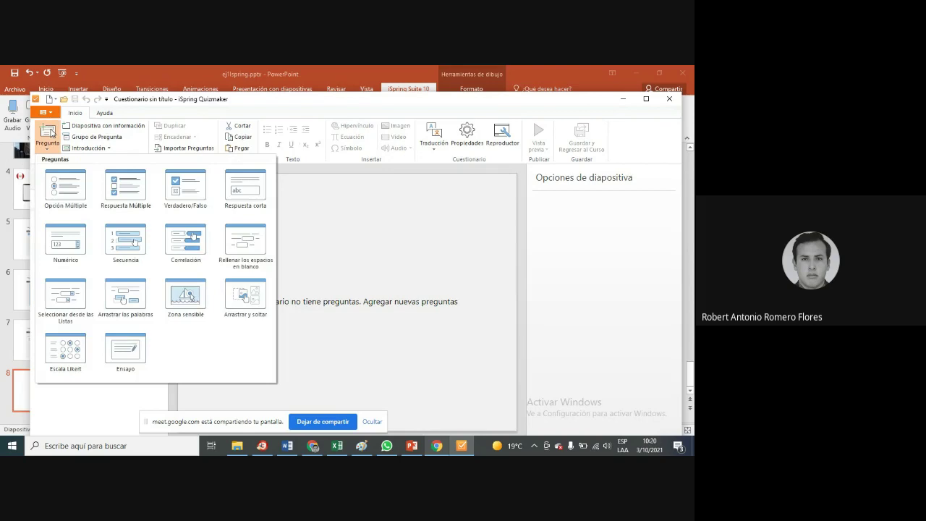
click(405, 112)
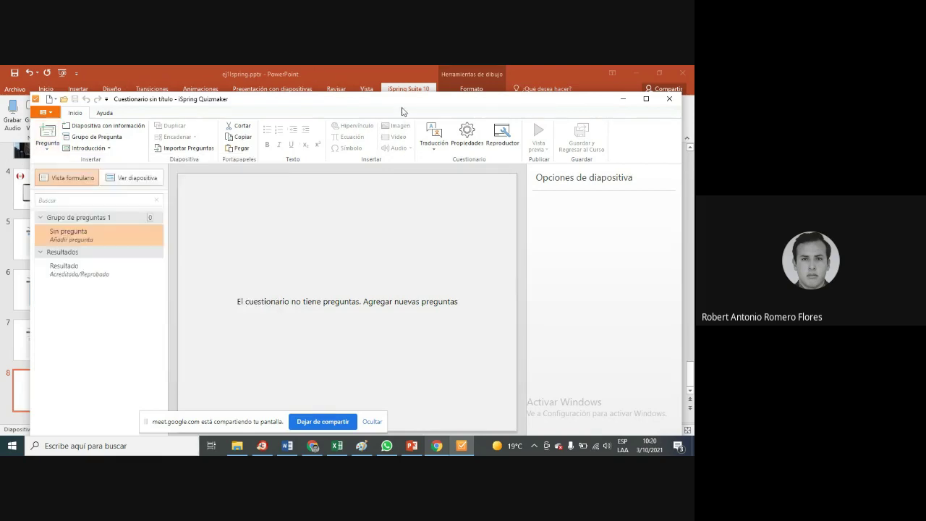
click(44, 137)
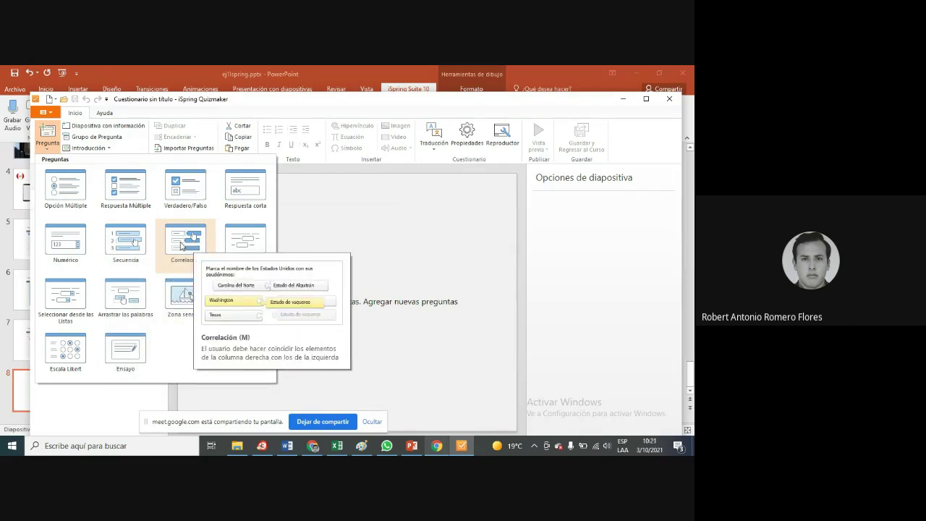
click(181, 246)
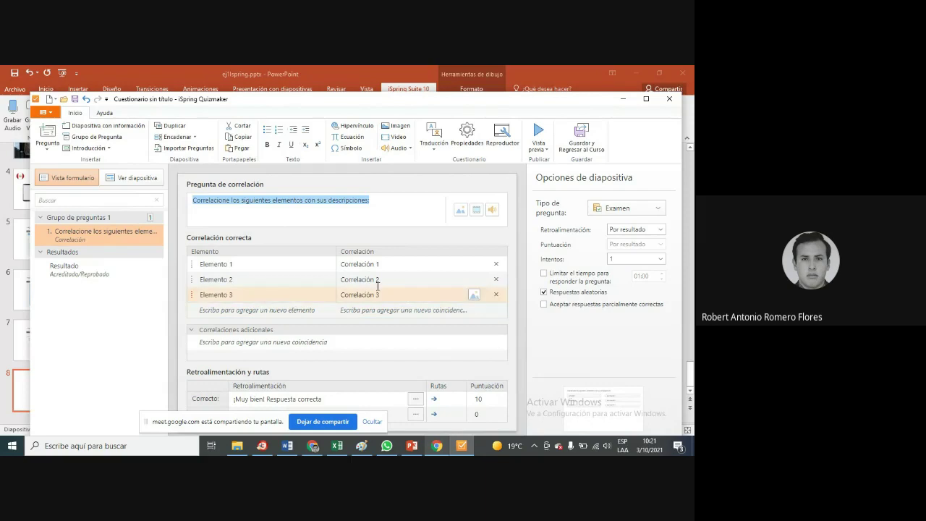
- Fill the first matching pair as África – Nigeria
click(229, 263)
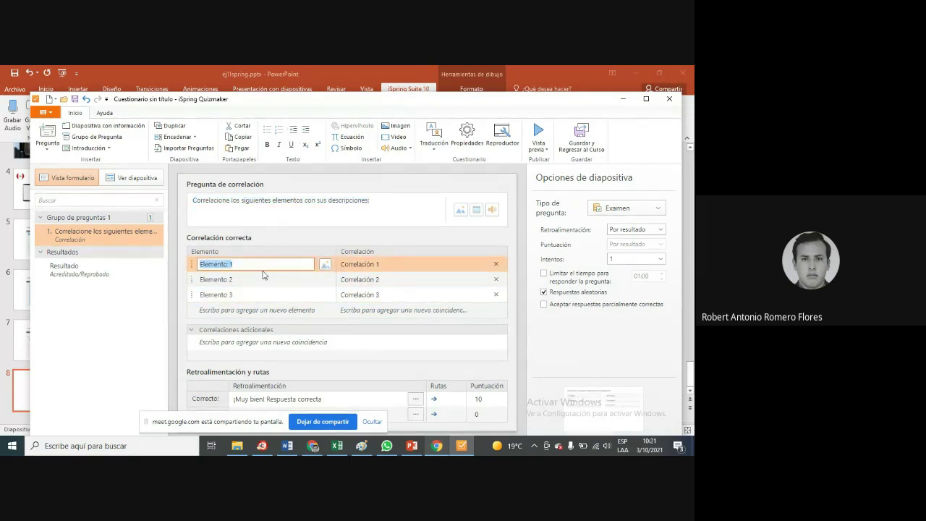
text(Africa)
click(389, 264)
drag(381, 264, 340, 264)
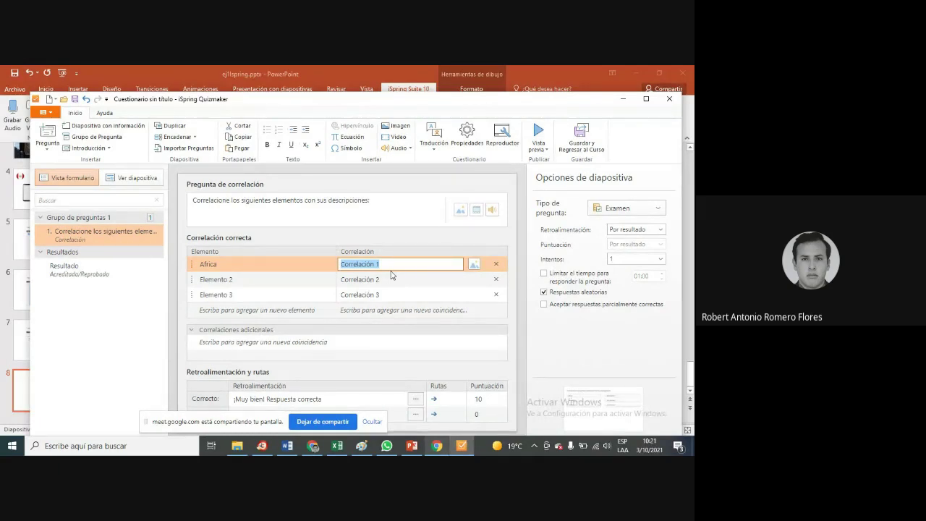
text(Nigeria)
- Fill the second matching pair as América – Argentina
click(225, 280)
key(ctrl+a)
text(Am)
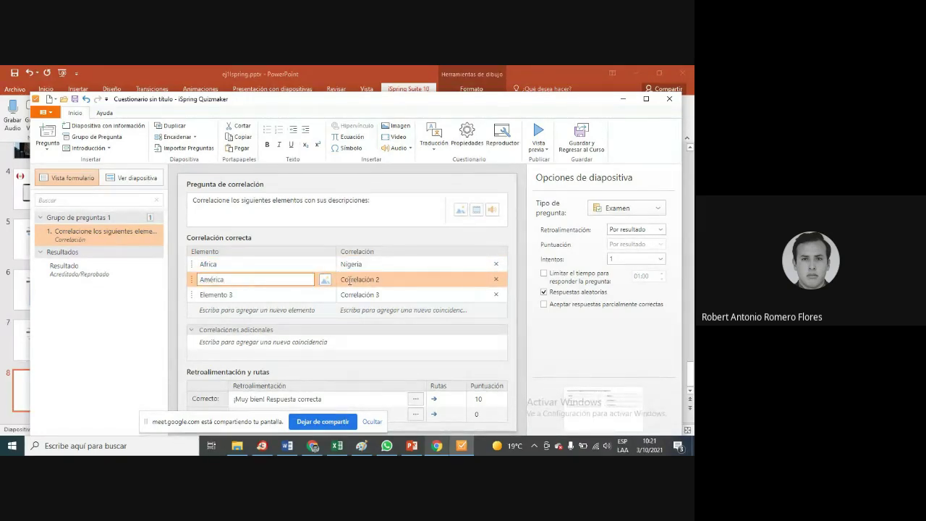
click(381, 281)
key(ctrl+a)
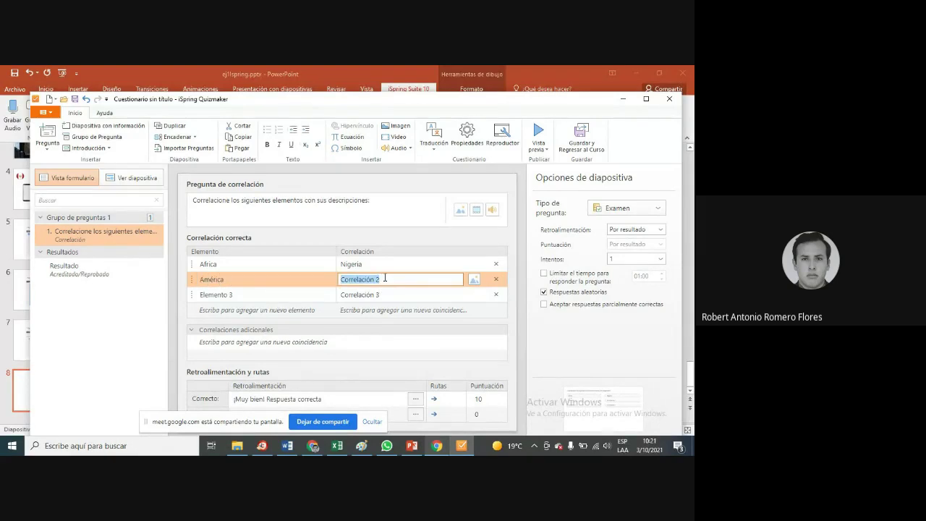
text(Argentina)
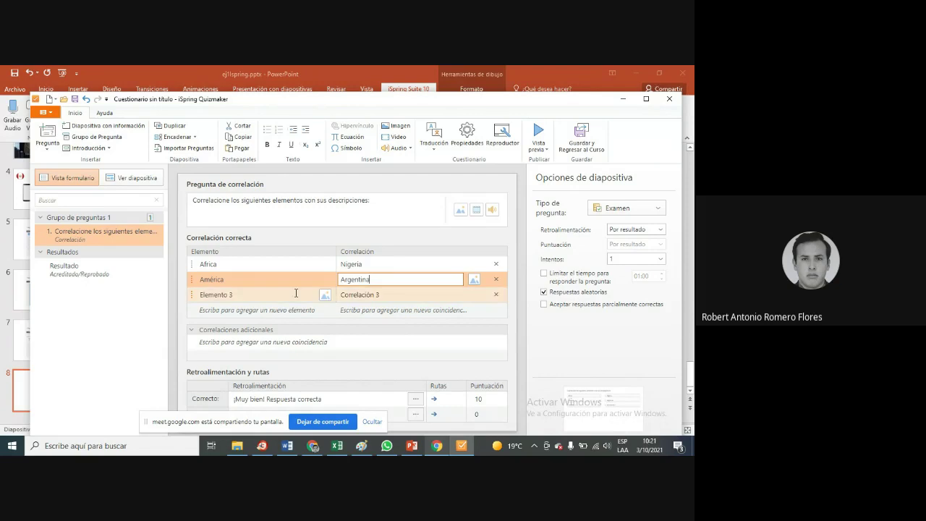
- Fill the third matching pair as Europa – Francia
click(243, 294)
drag(251, 294, 194, 291)
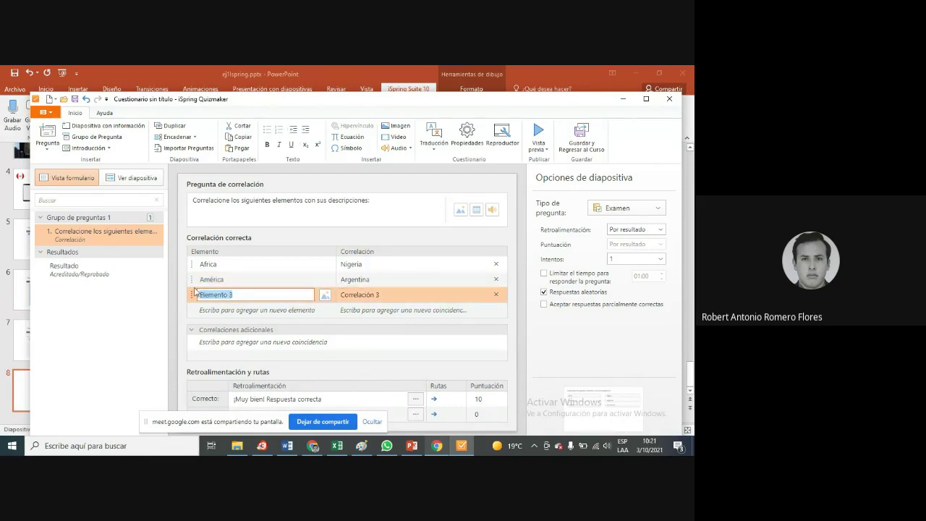
text(Europa)
click(405, 295)
key(ctrl+a)
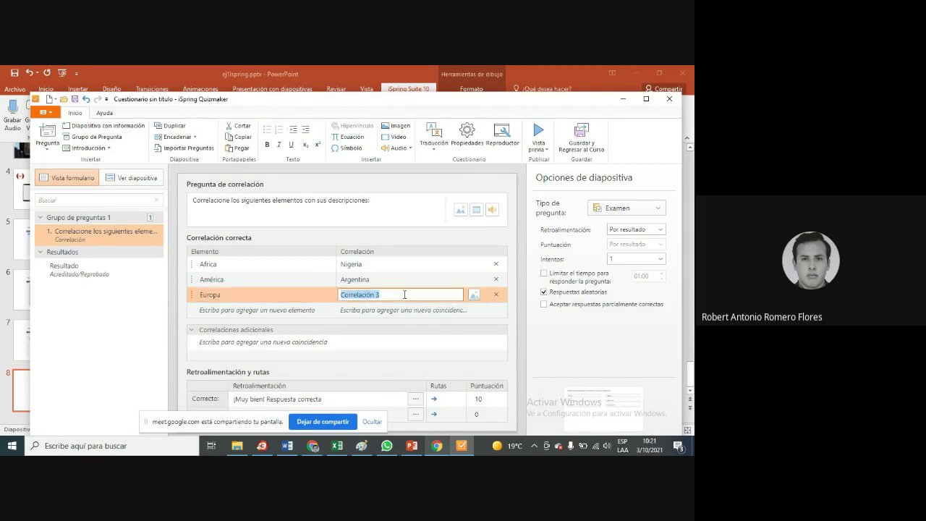
text(Francia)
click(512, 343)
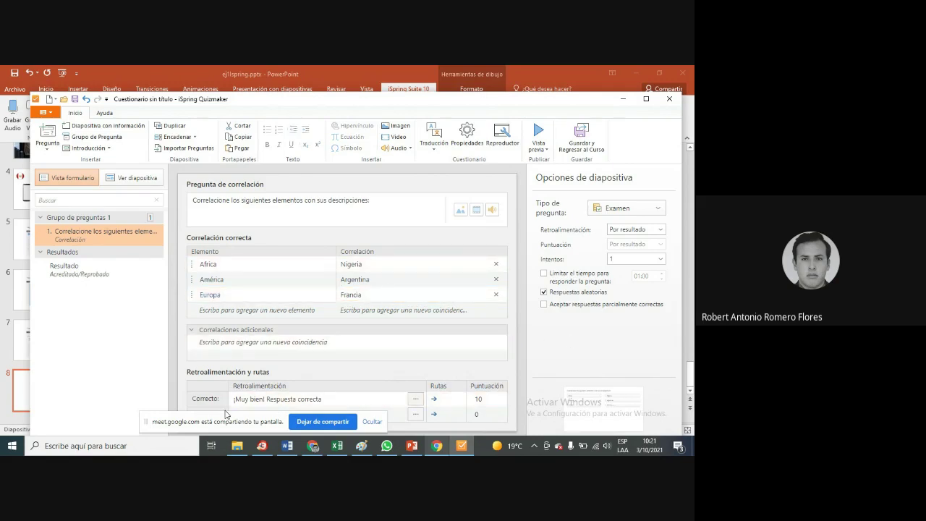
drag(234, 421, 595, 452)
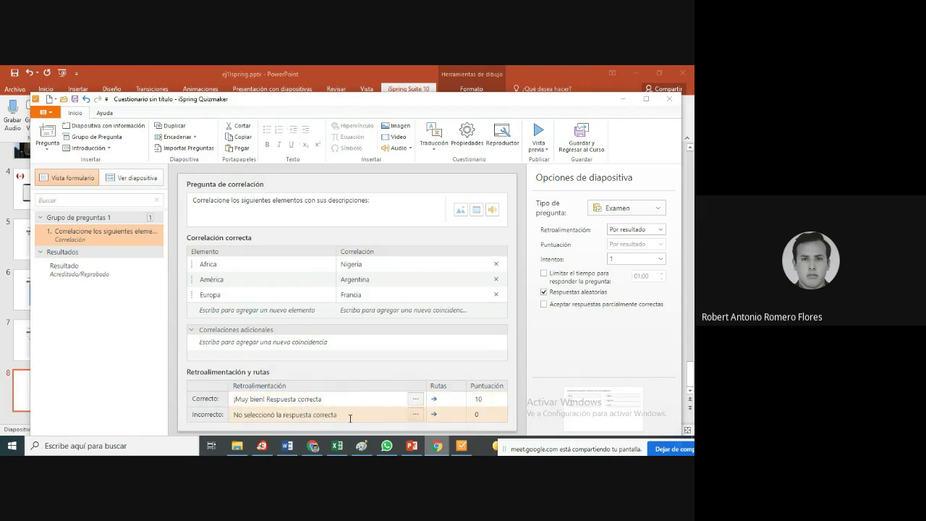
- Confirm 10/0 scoring and Por resultado feedback, then bring up the Vista previa options
click(487, 416)
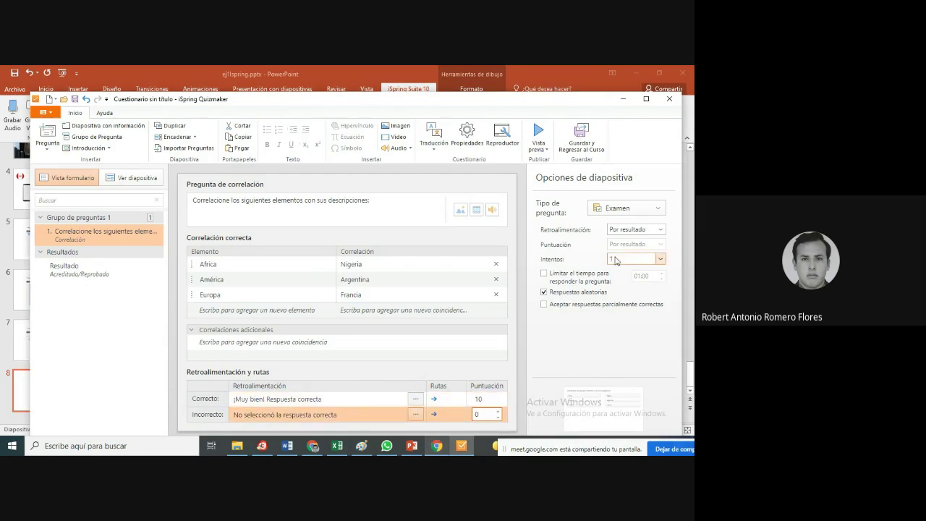
click(660, 230)
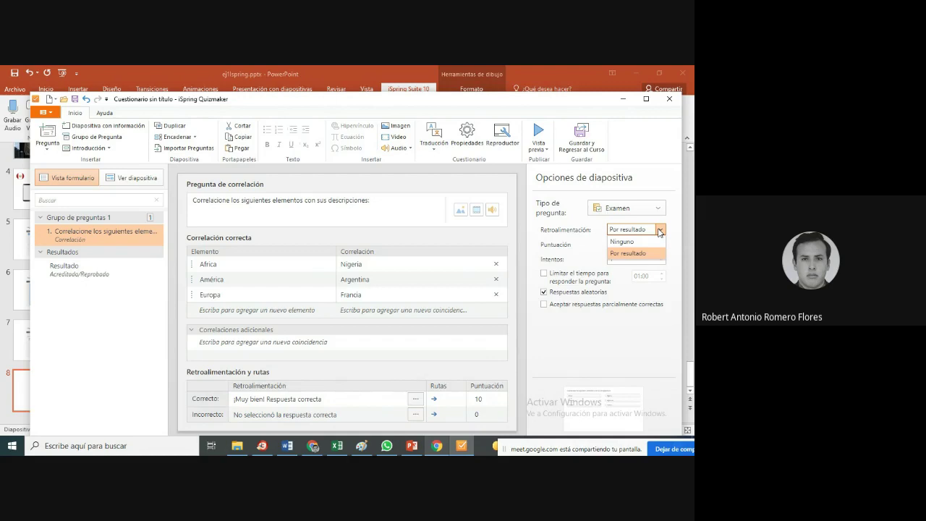
click(676, 229)
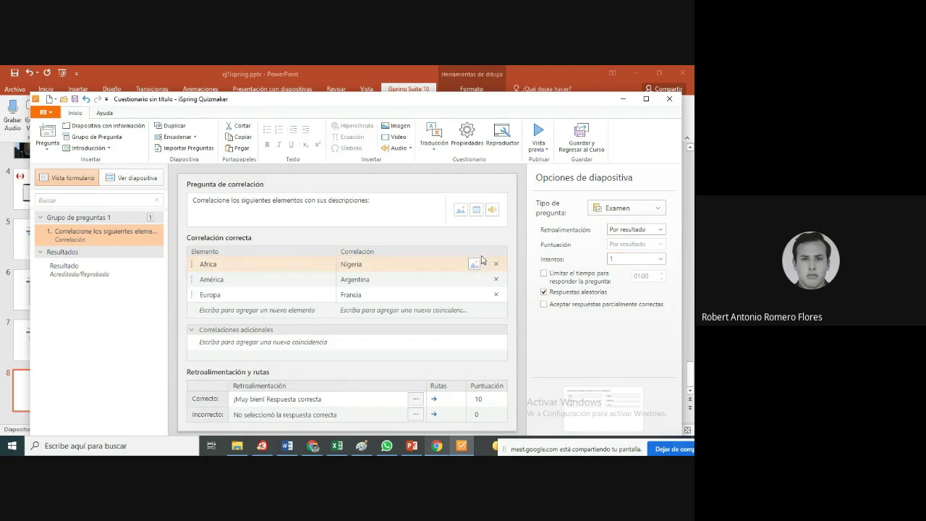
click(539, 145)
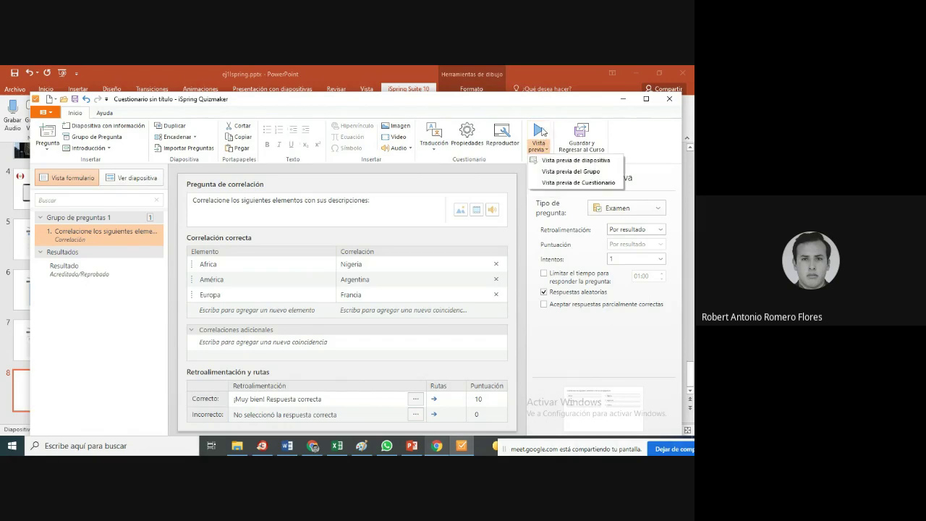
click(543, 132)
- Preview the question, match Nigeria, Argentina and Francia correctly, submit for 10/10, then close the preview
click(539, 141)
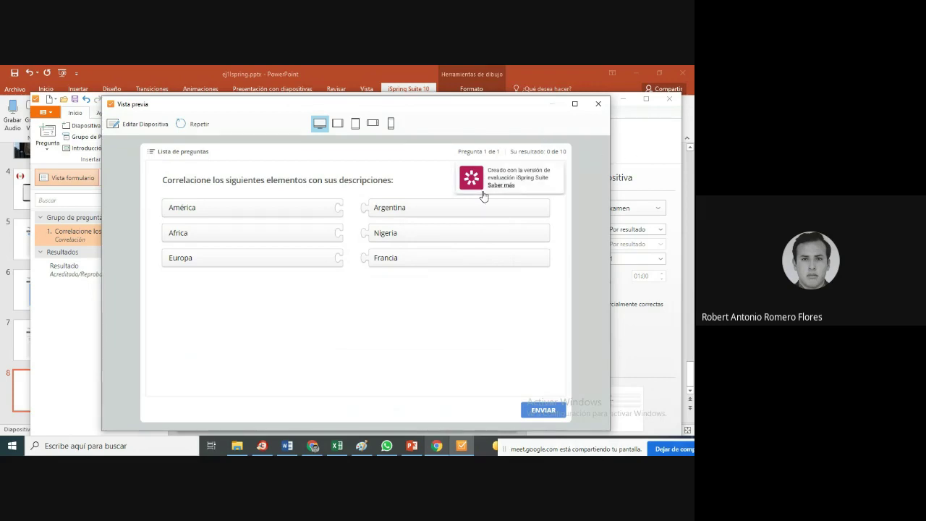
drag(425, 212, 399, 235)
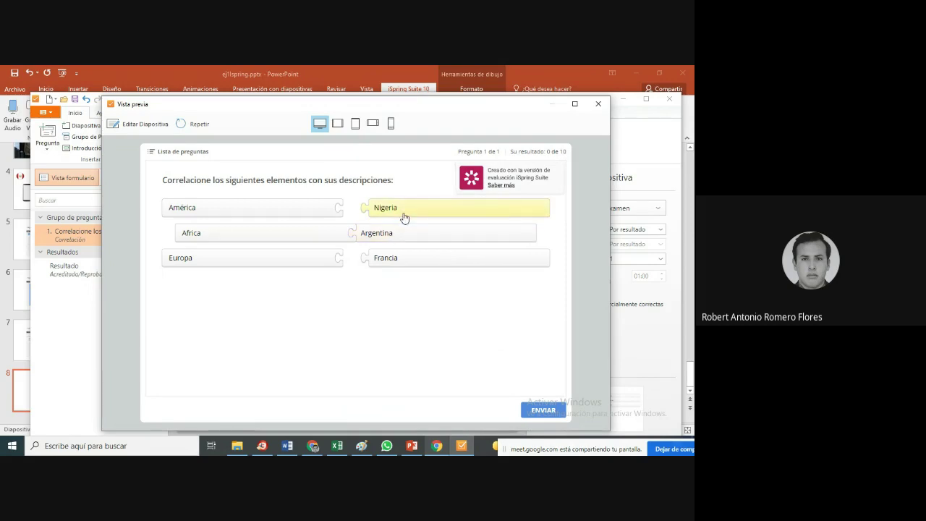
drag(412, 239, 393, 217)
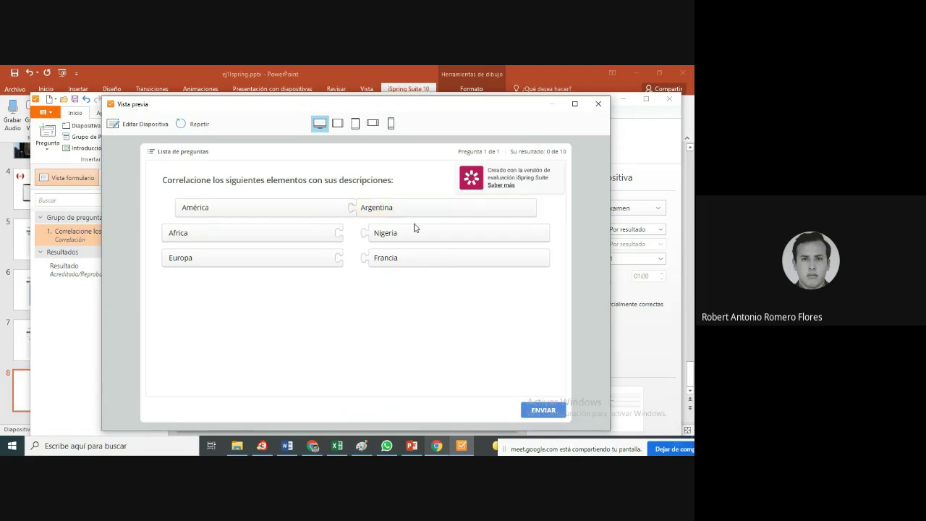
drag(439, 239, 416, 242)
drag(492, 269, 463, 267)
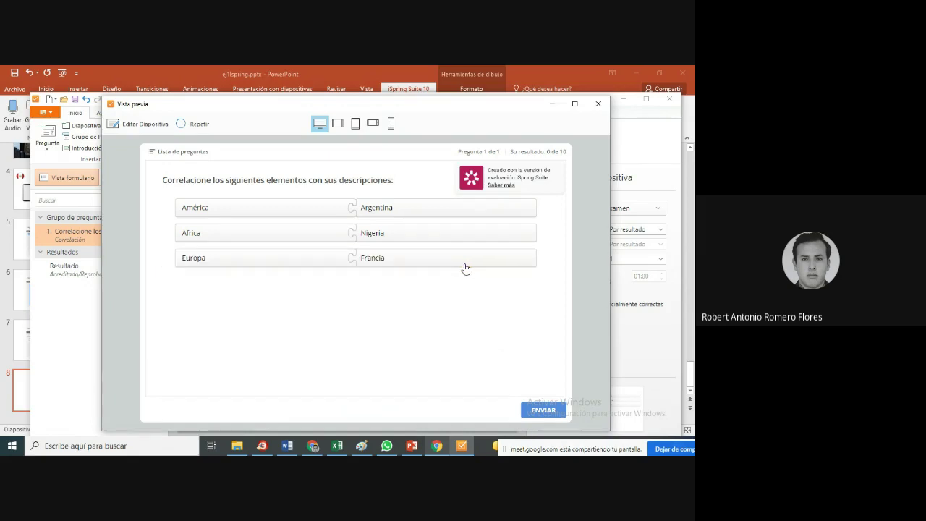
click(552, 410)
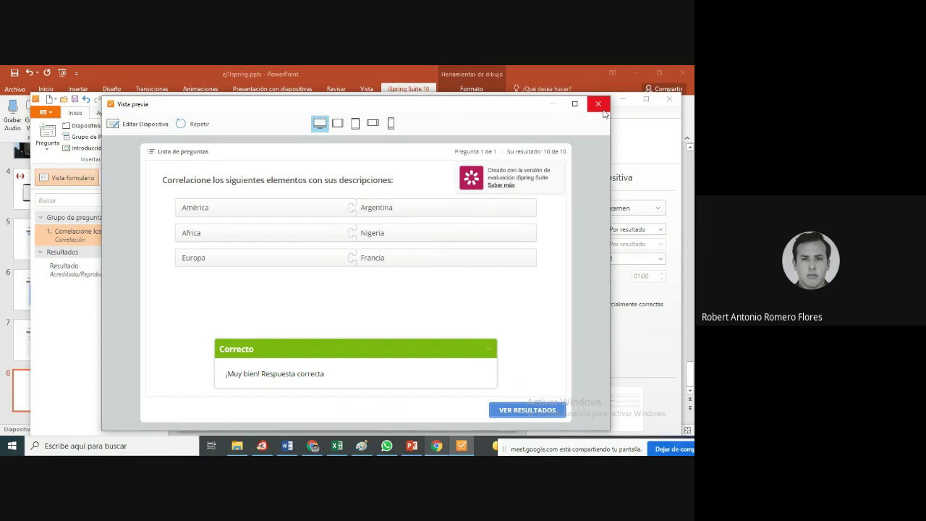
click(599, 104)
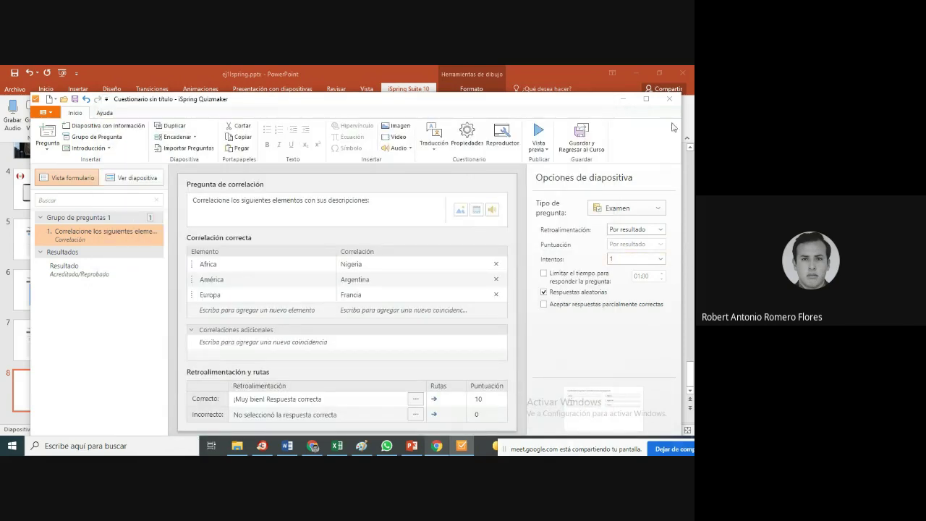
- Save the matching quiz to slide 8, insert a blank slide 9, and launch a new Cuestionario
click(578, 147)
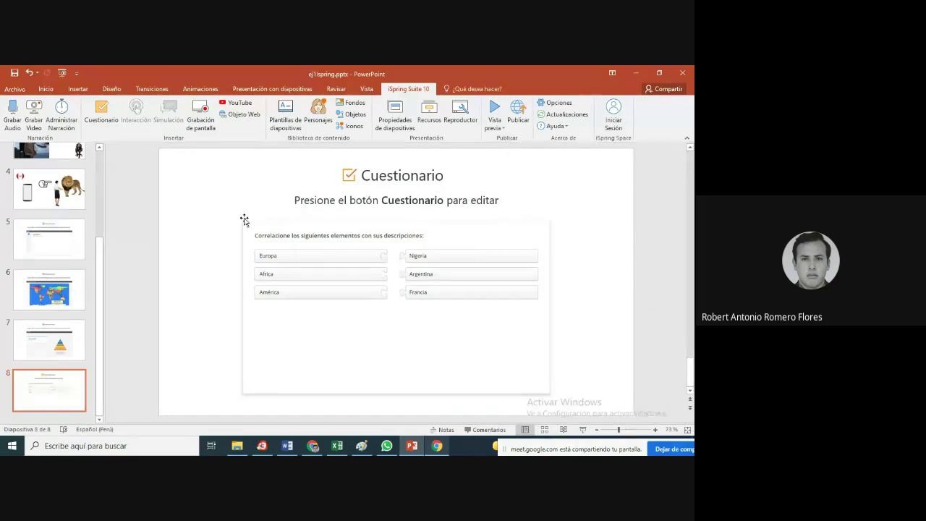
click(232, 220)
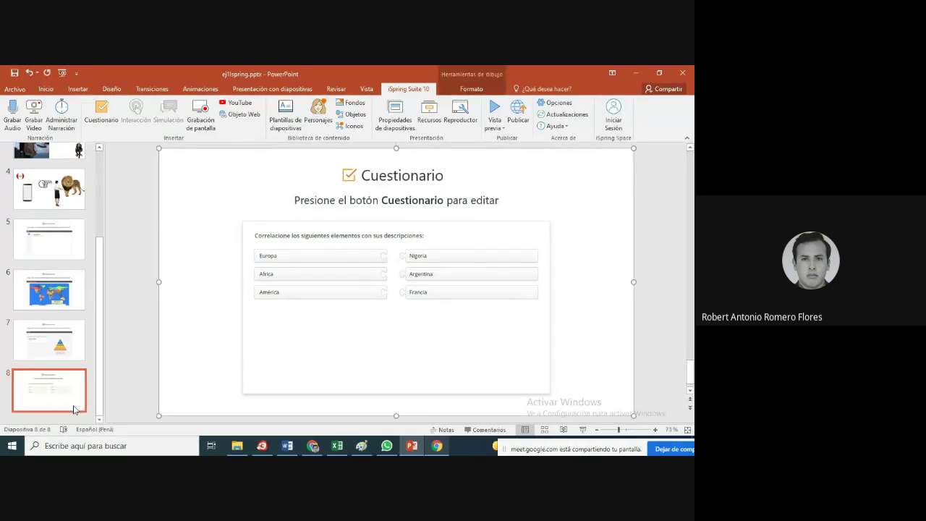
right_click(57, 376)
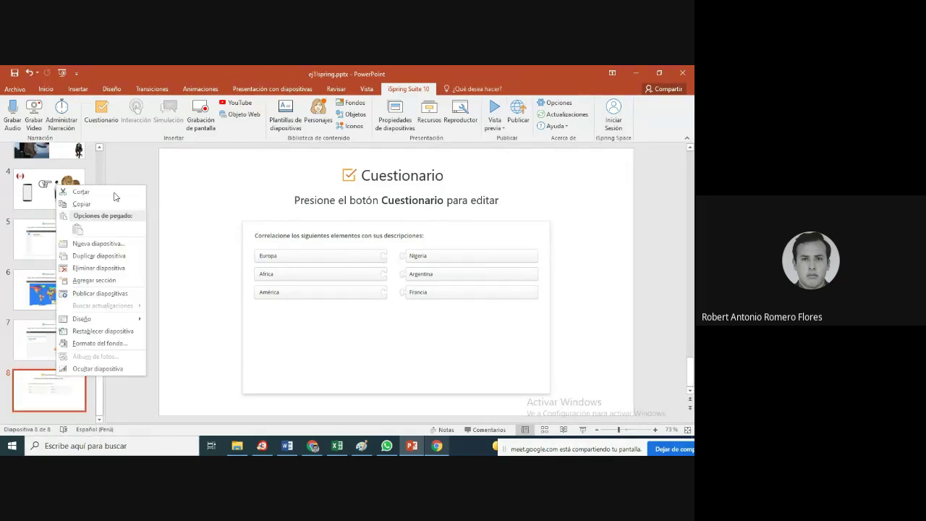
click(130, 244)
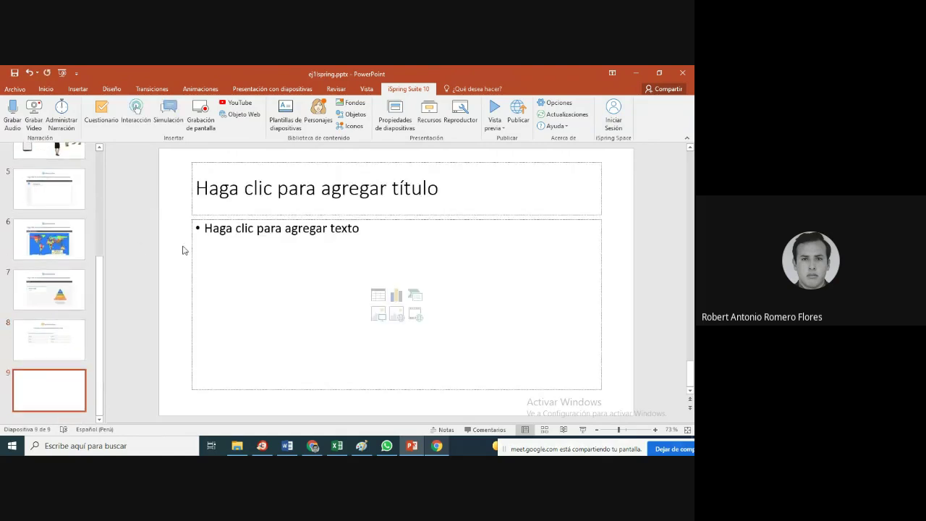
click(103, 112)
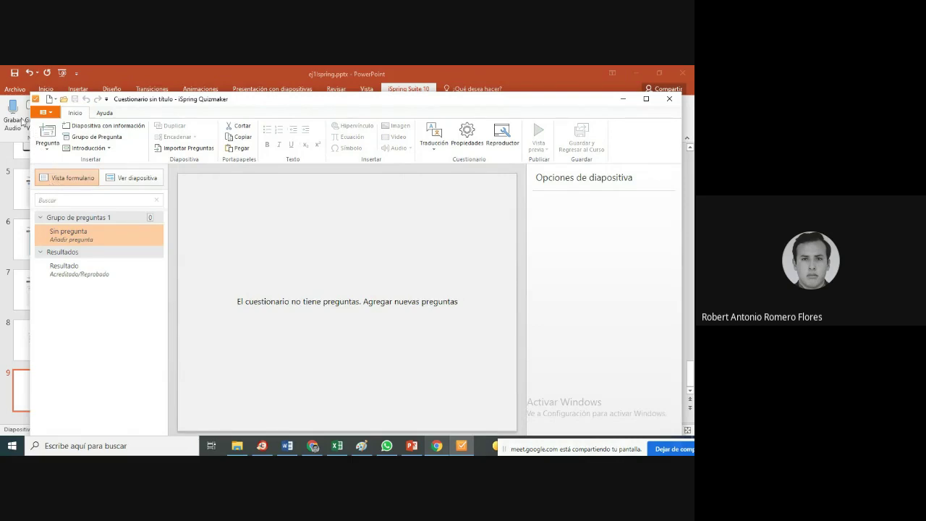
- Insert a Correlación question and start replacing Elemento 1's placeholder text with 'Q'
click(46, 141)
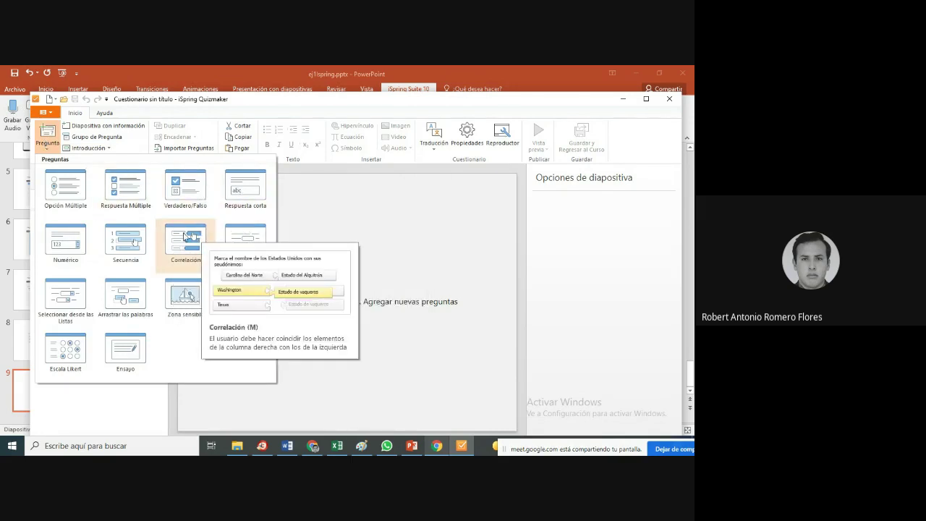
click(185, 238)
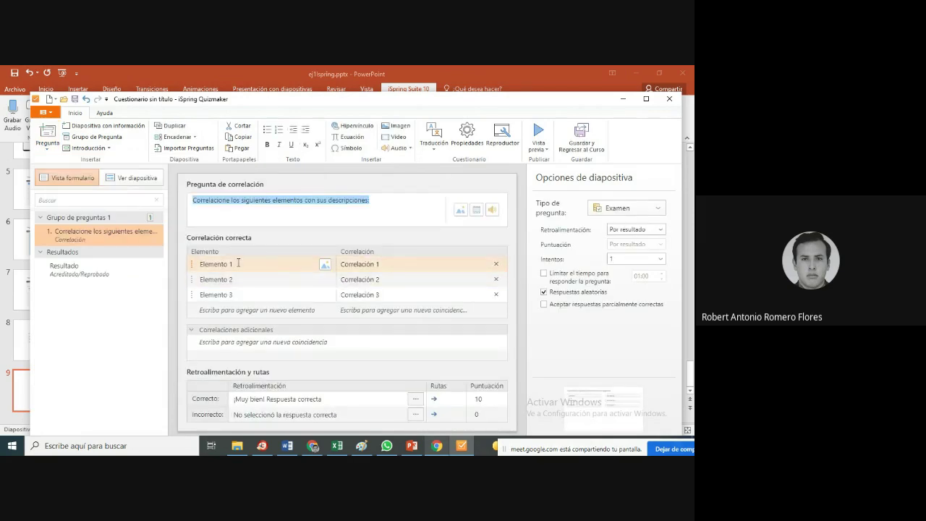
click(231, 264)
click(255, 262)
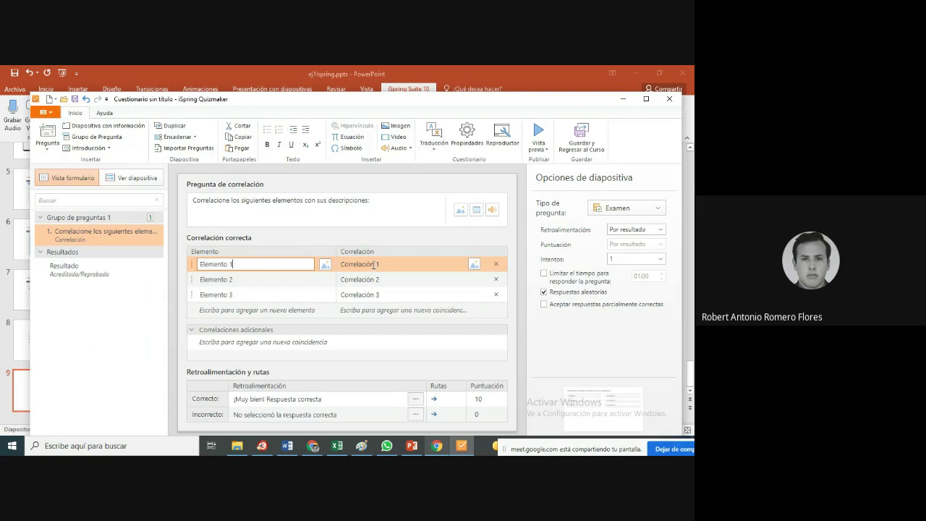
click(261, 280)
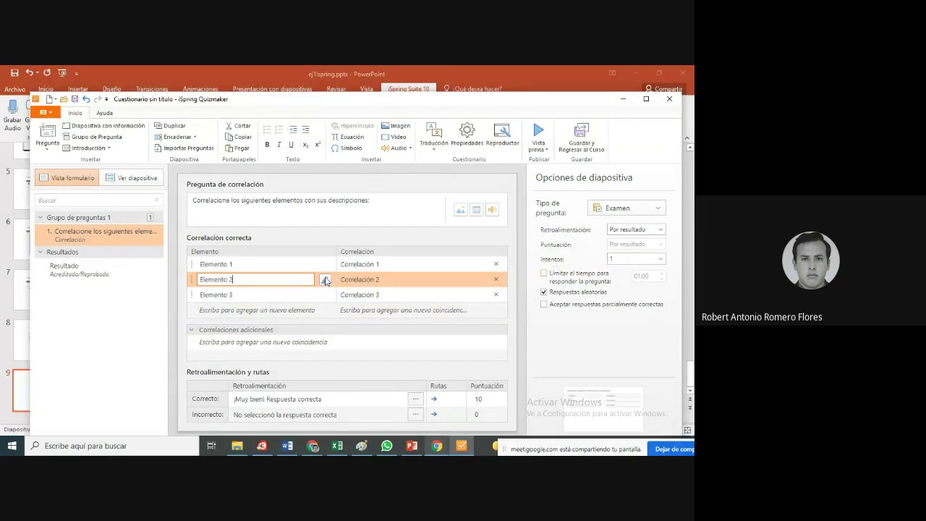
click(254, 265)
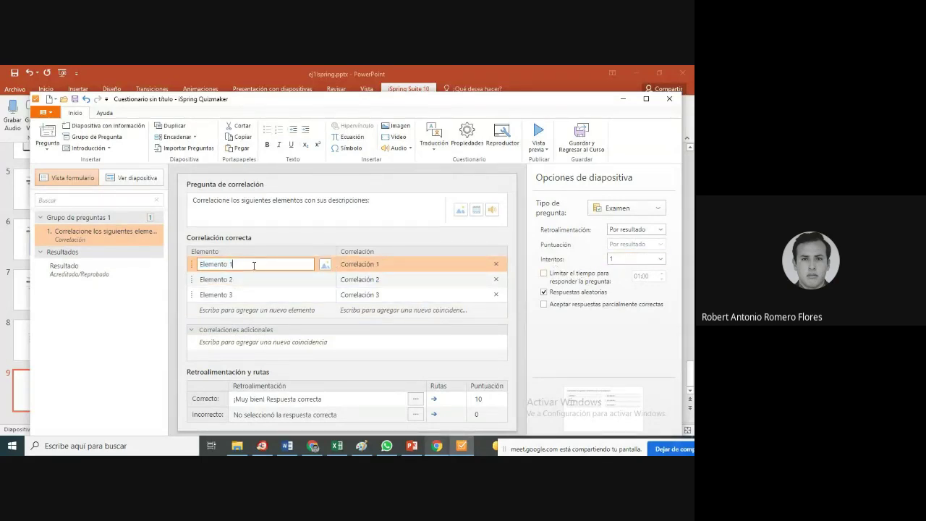
key(ctrl+a)
text(Q)
click(397, 211)
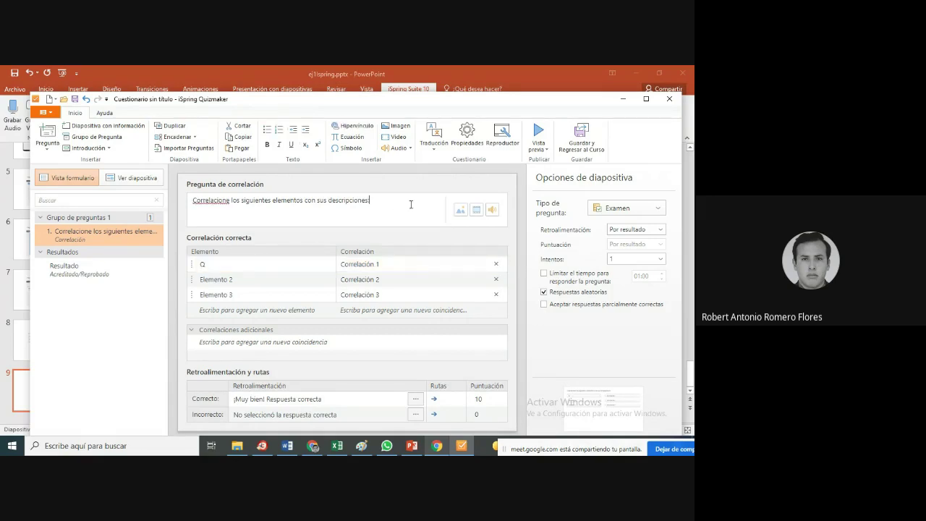
- Reword the question to 'Relacione conceptos y ciencia' and pair Química with átomo
drag(412, 211, 73, 193)
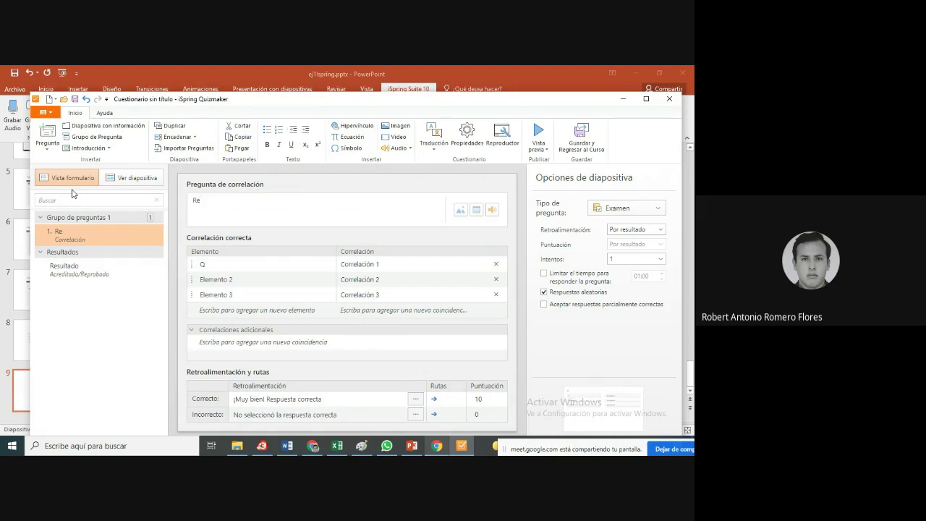
text(ones)
text(concepto)
text(s y ciencia)
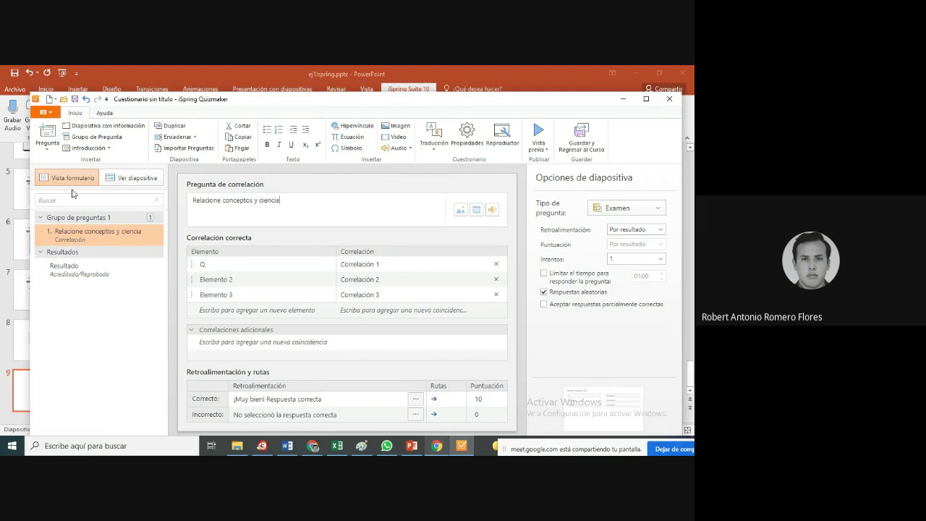
click(264, 263)
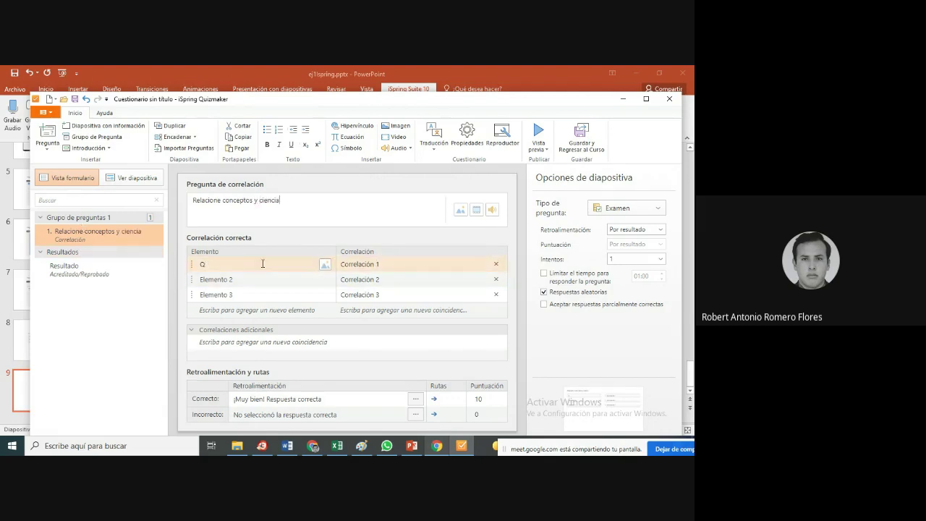
text(uímica)
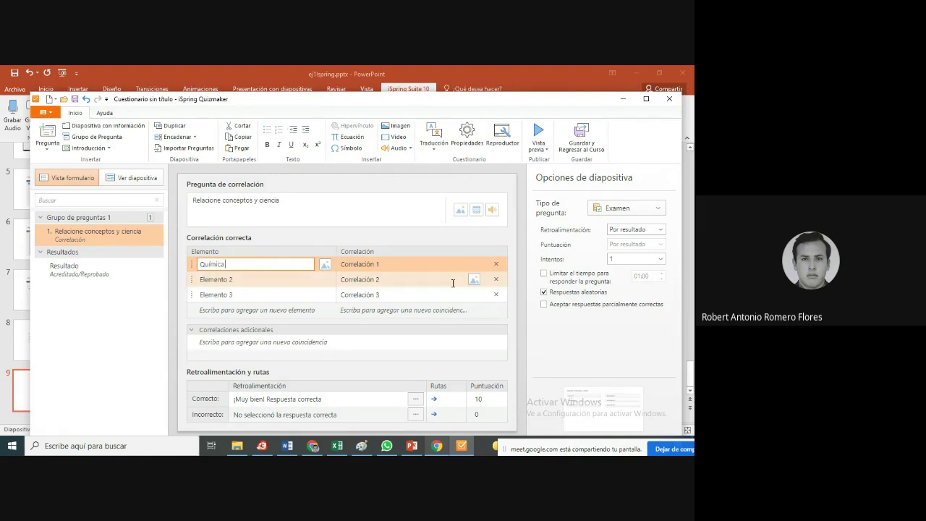
click(417, 285)
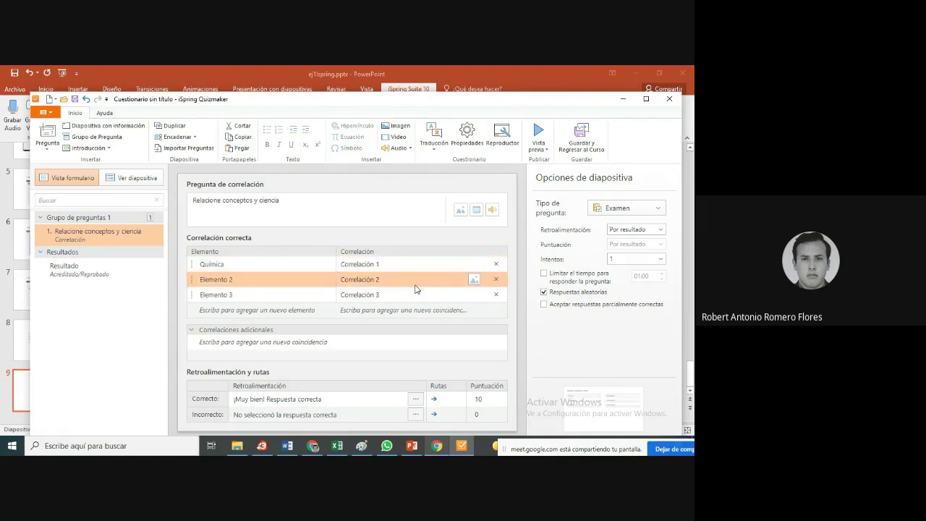
click(380, 265)
drag(390, 264, 333, 267)
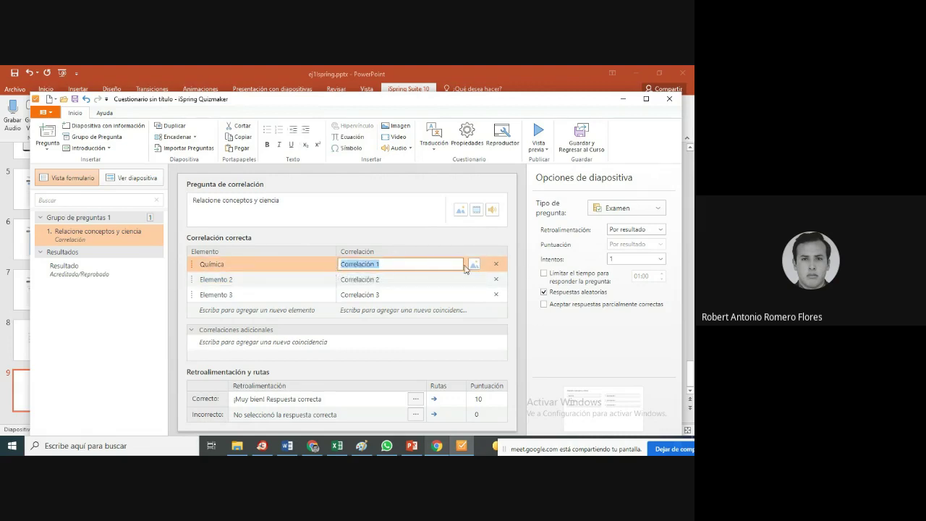
text(a)
click(245, 278)
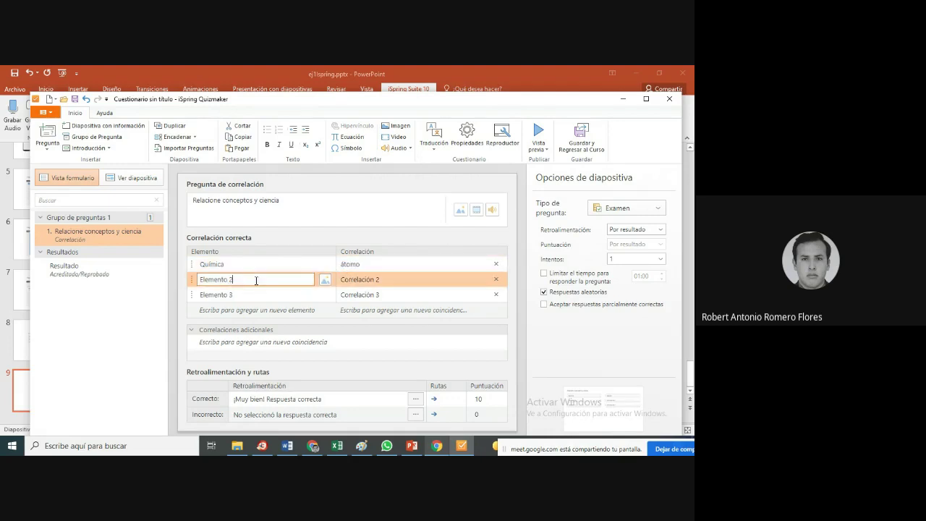
- Pair Física with Caída libre as the second matching row
drag(256, 281, 194, 272)
text(Fis)
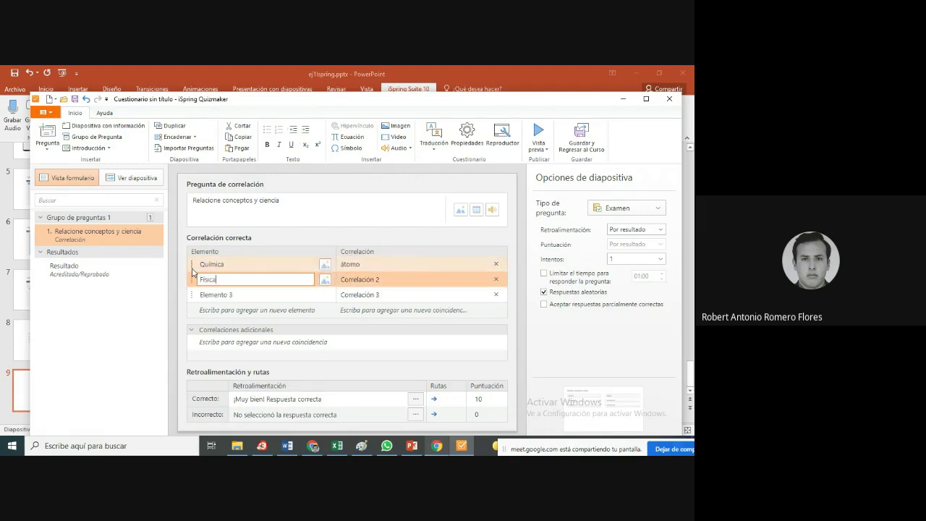
text(ica)
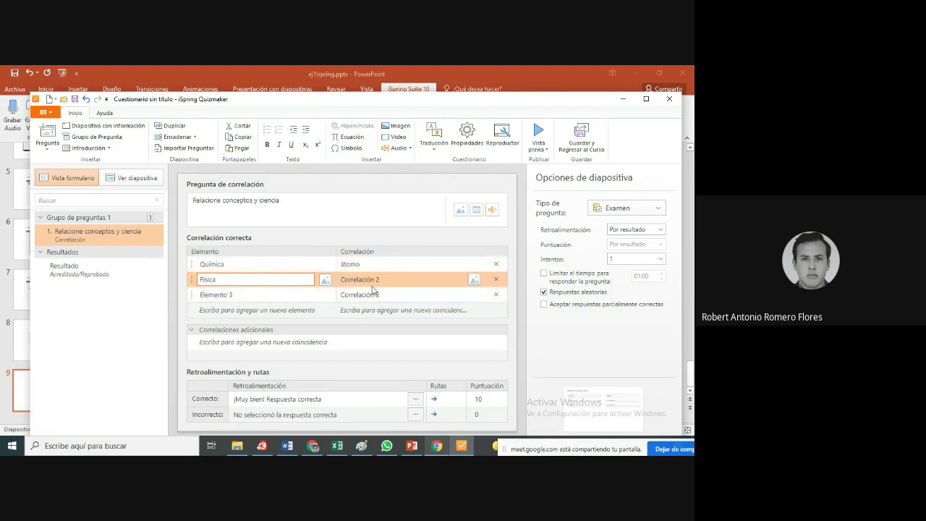
key(Return)
click(376, 280)
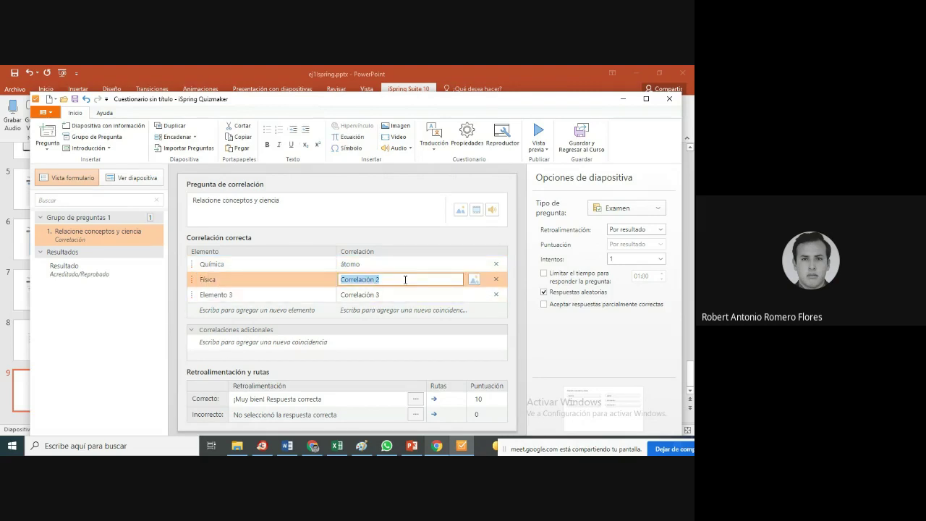
text(Caída libre)
click(251, 295)
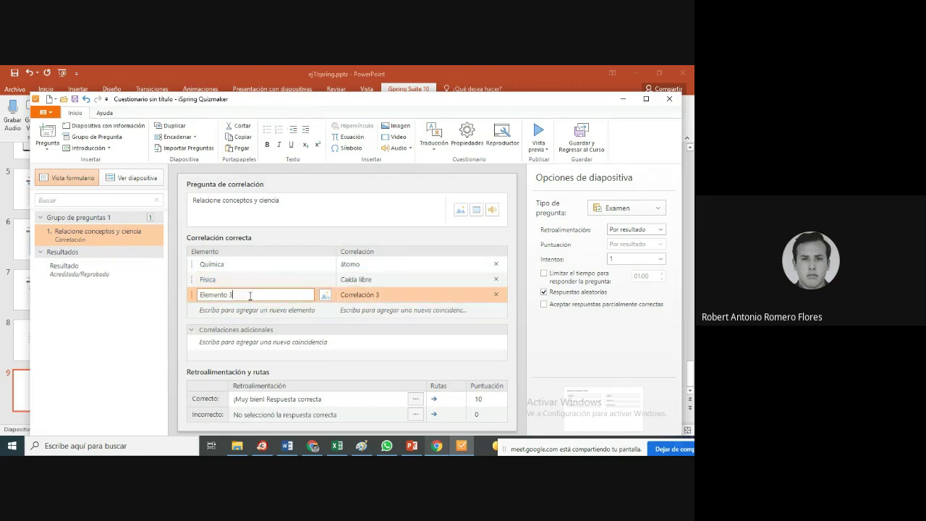
- Enter Literatura as the third element, then bring the browser's video meeting tab forward
drag(259, 296, 193, 296)
text(Litera)
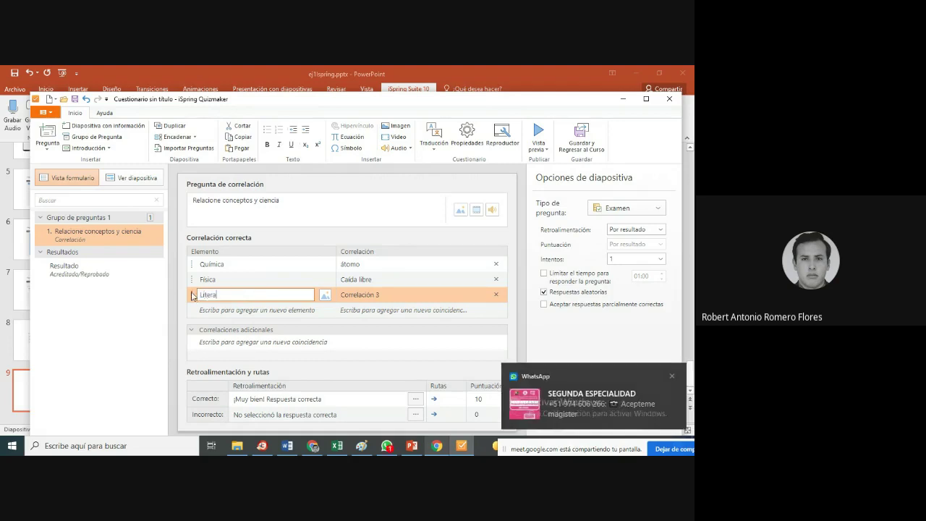
text(tura)
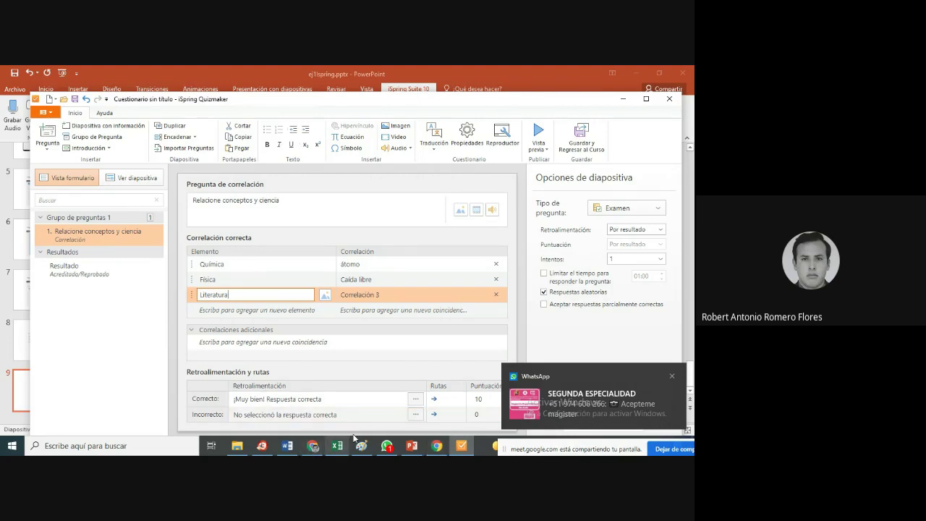
click(322, 443)
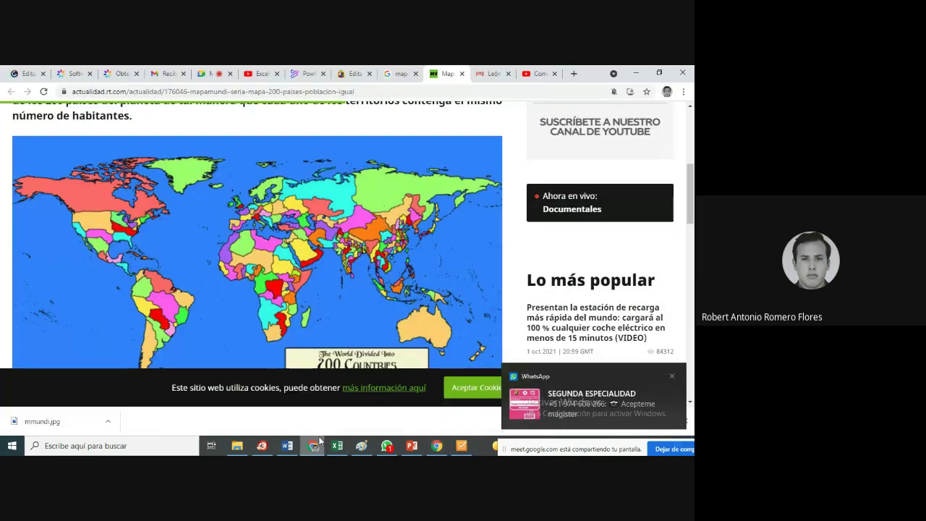
click(214, 74)
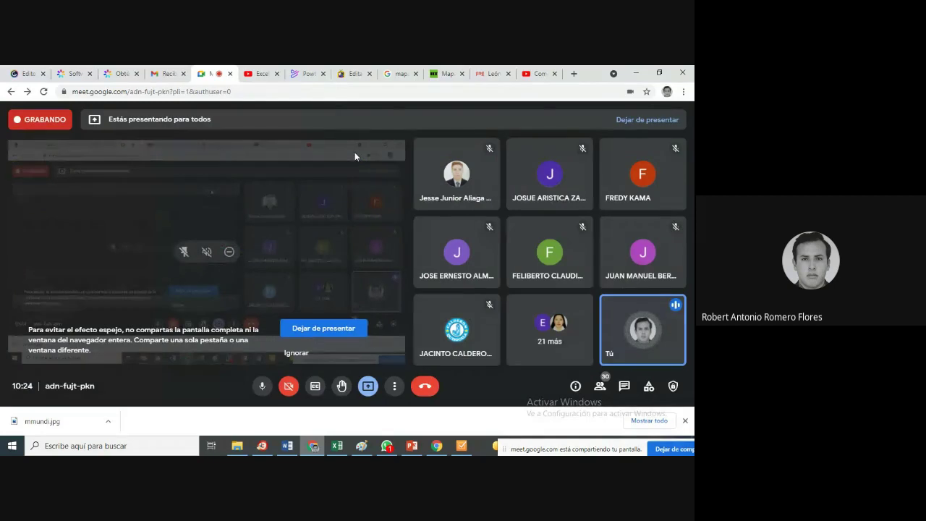
- Send 'vuelve a intentar' and 'no hay petición' to the WhatsApp group, then minimise WhatsApp
click(386, 446)
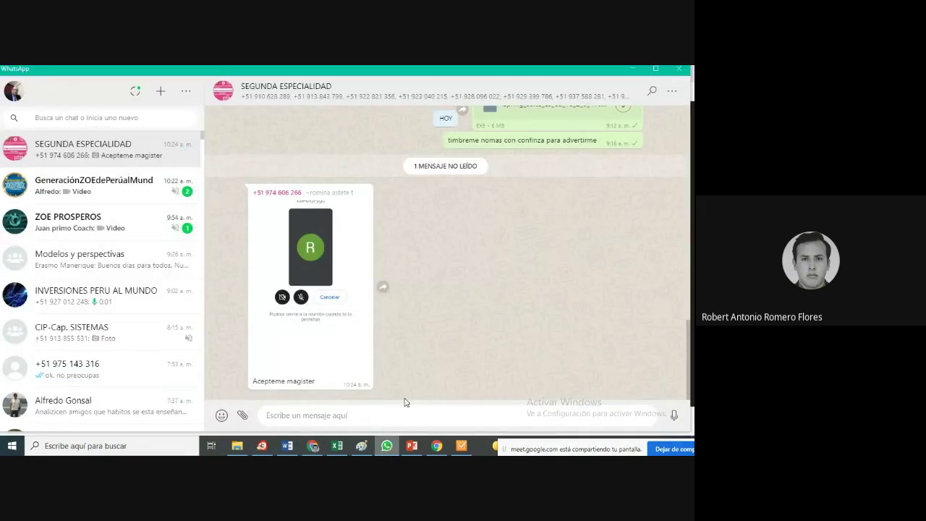
text(vuelve a intentar)
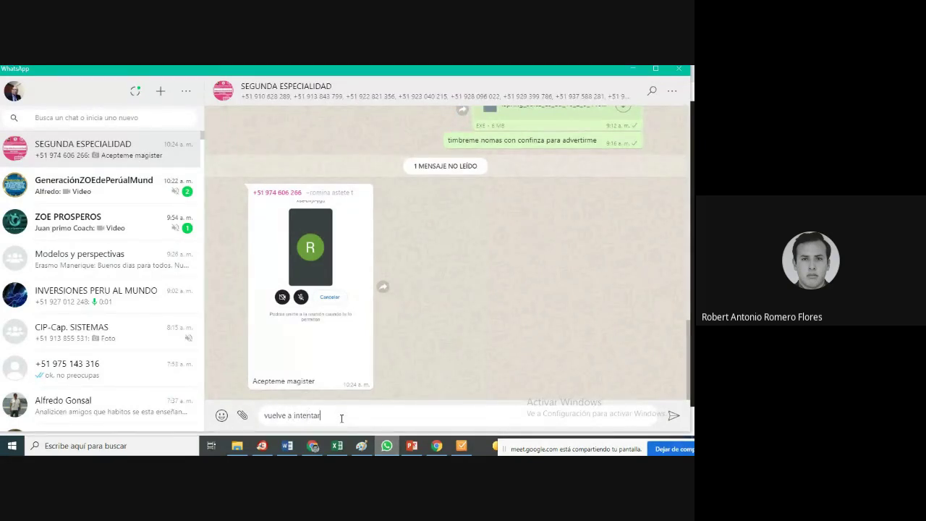
key(Return)
text(no hay petición)
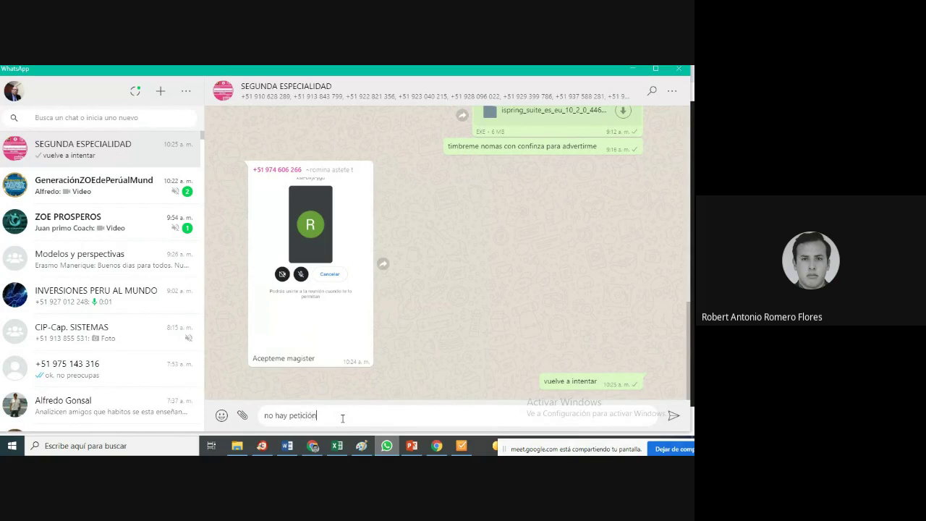
key(Return)
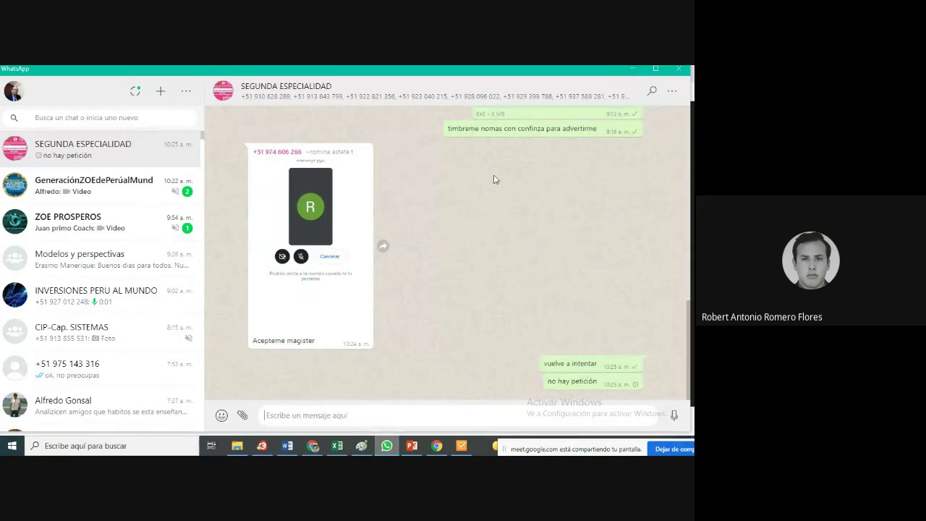
click(633, 68)
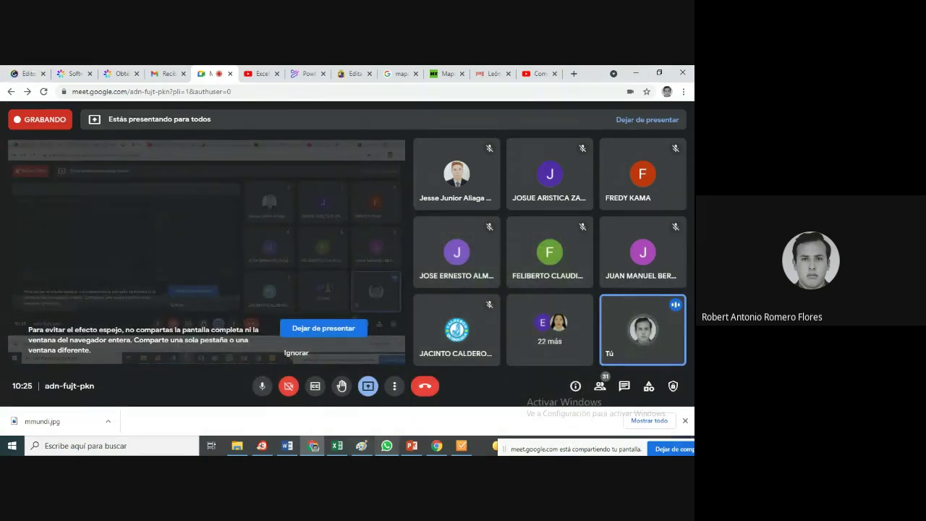
- Pair Literatura with 'Miguel de Cervates' in the third Correlación cell
click(467, 447)
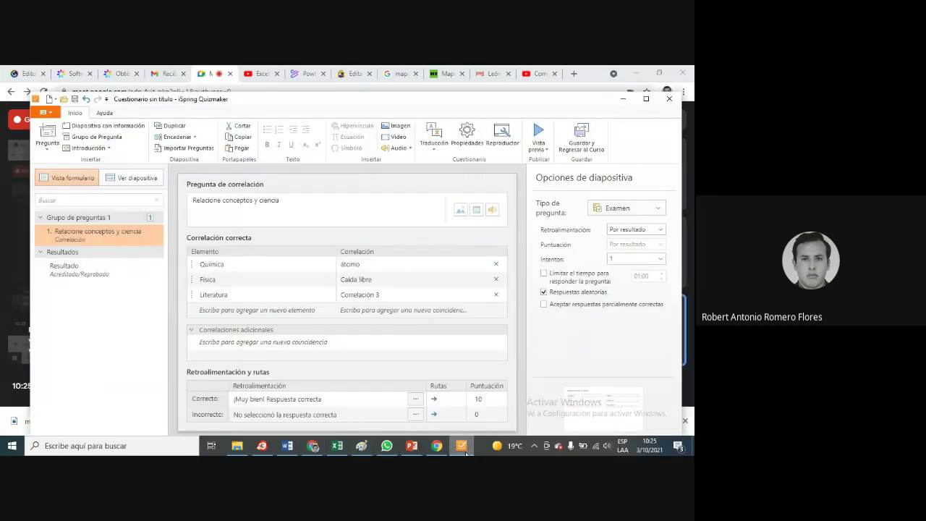
click(377, 294)
drag(377, 294, 326, 295)
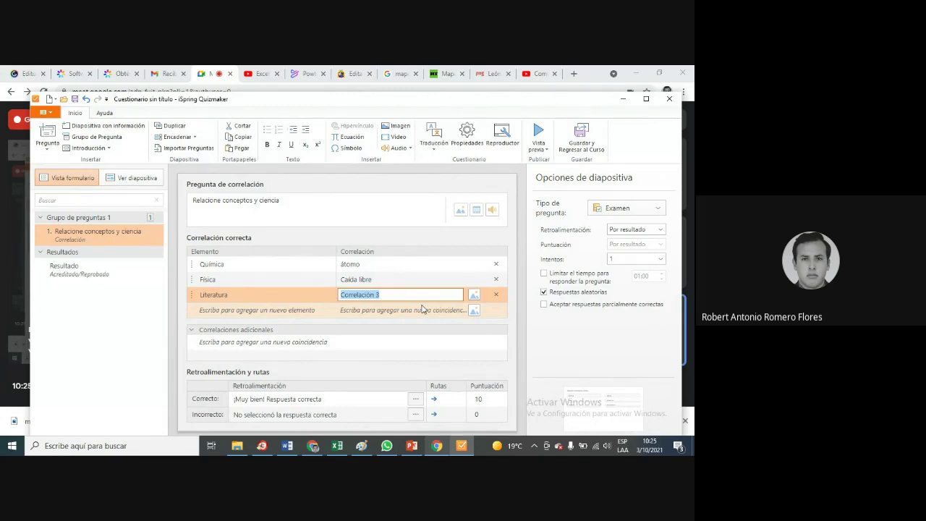
text(Miguel de Cervates)
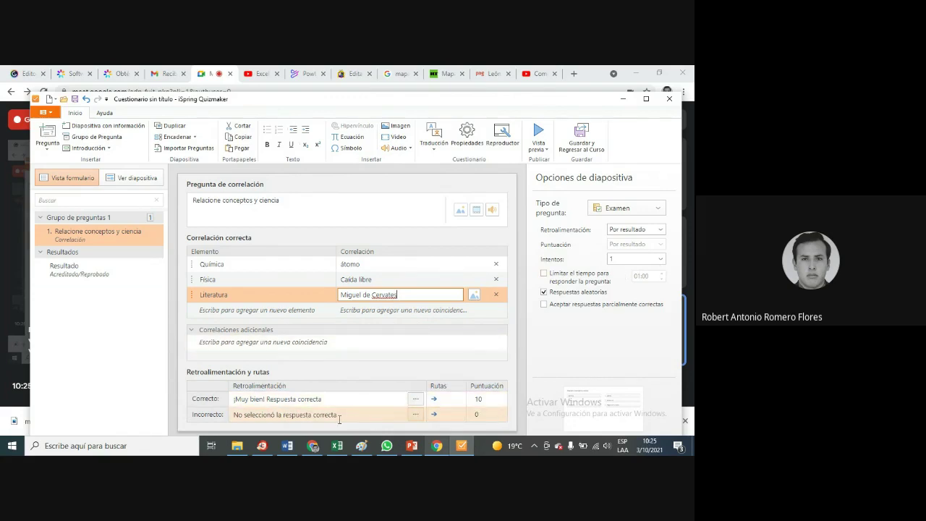
- Change the incorrect feedback to 'Vuelva a intentar' and allow 2 attempts
click(338, 417)
drag(331, 415, 214, 411)
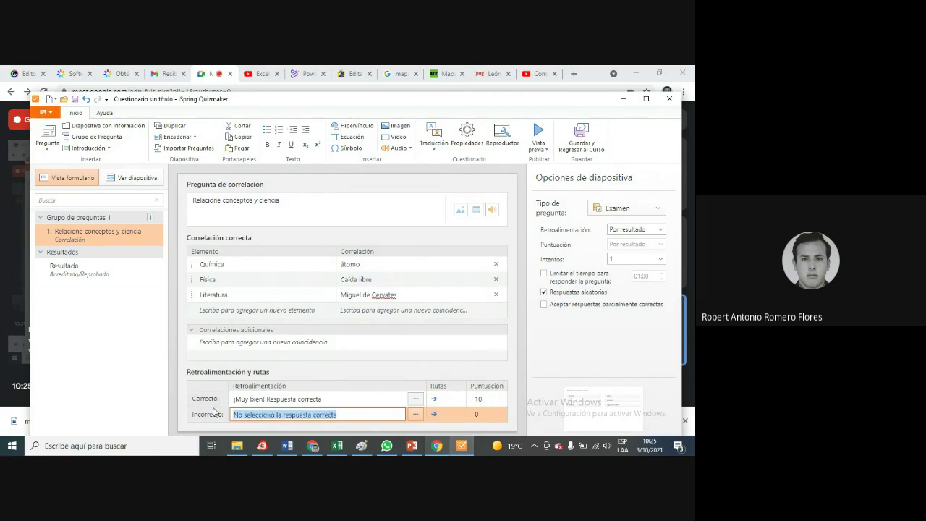
key(BackSpace)
text(Vuelva)
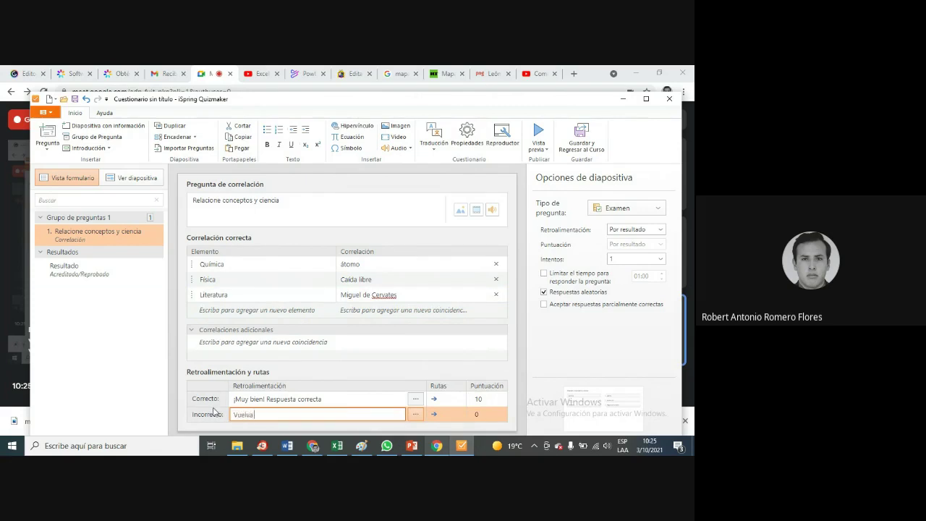
text( a intentar)
click(538, 388)
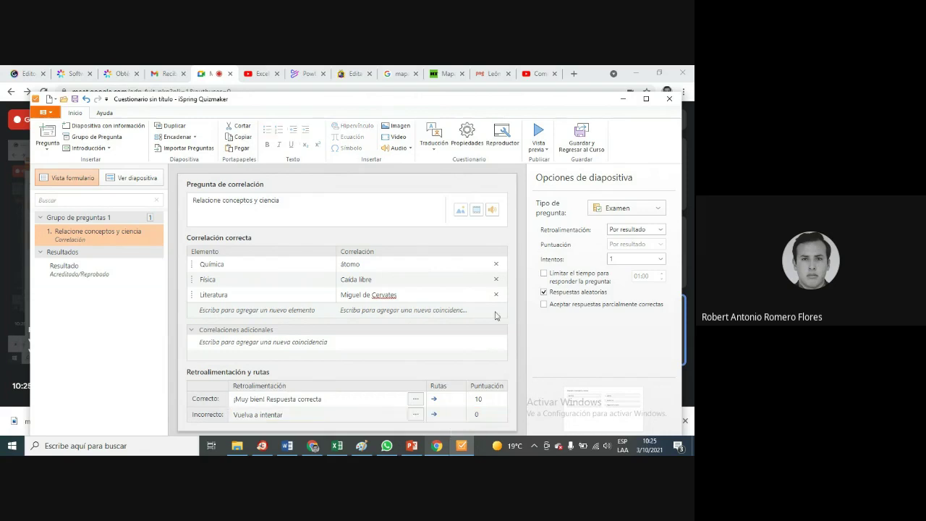
click(627, 261)
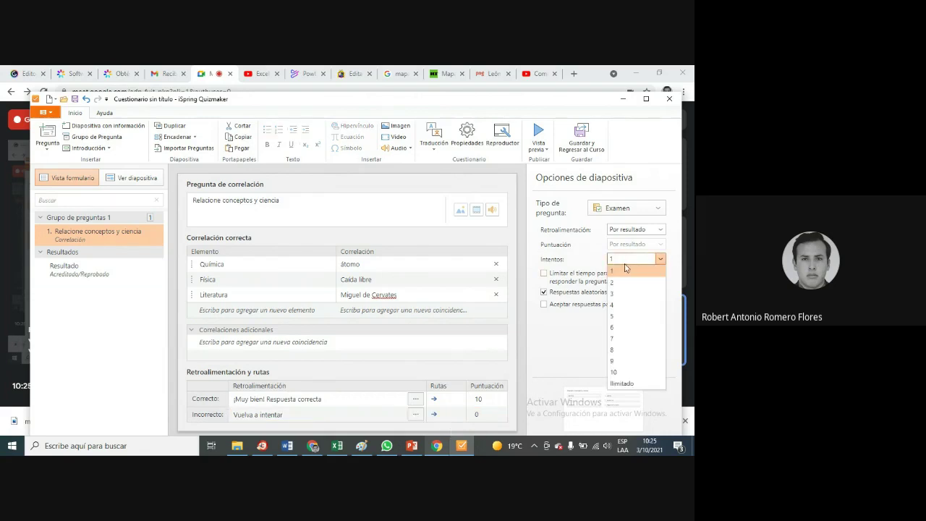
click(627, 282)
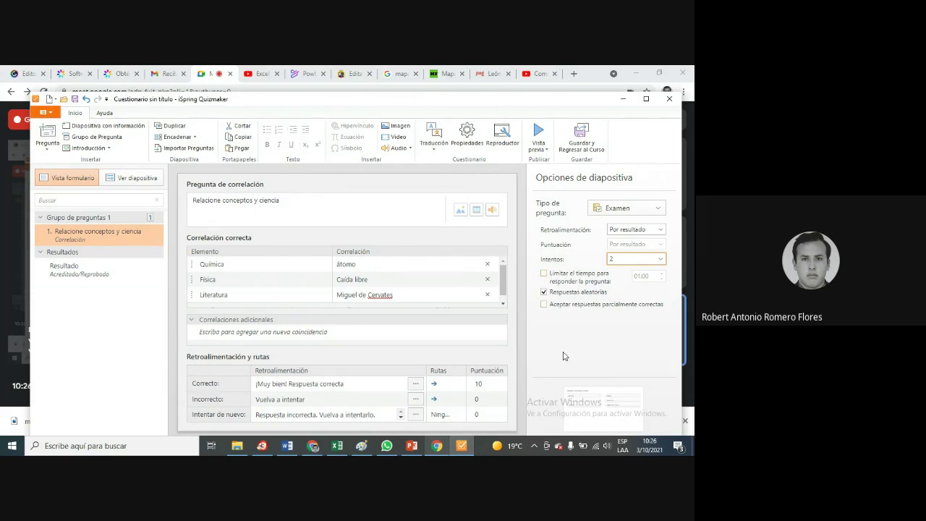
- Preview the matching question and submit a first, incorrect arrangement of matches
click(532, 133)
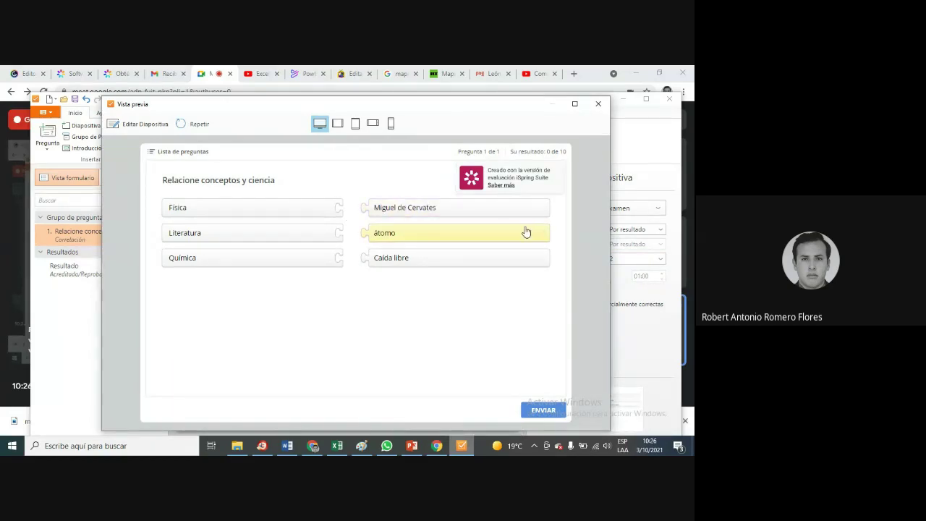
drag(420, 210, 393, 215)
drag(444, 242, 420, 272)
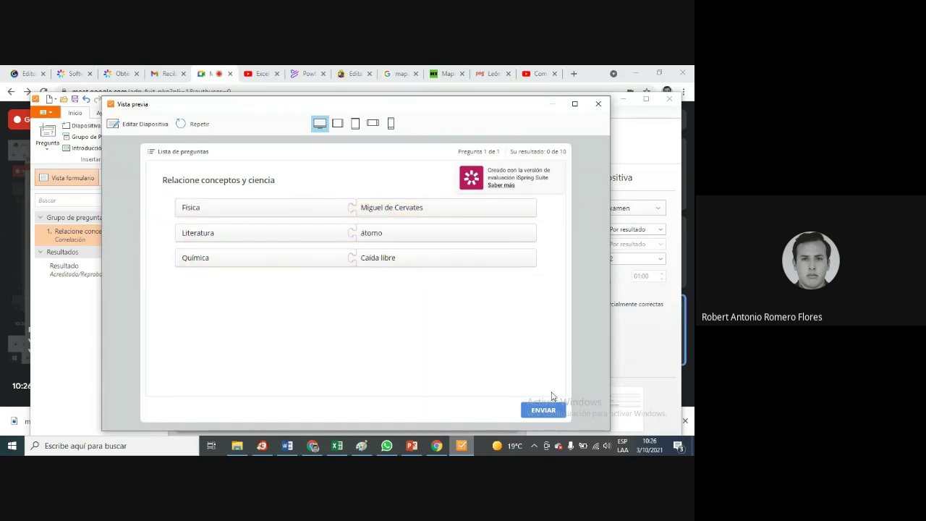
click(543, 411)
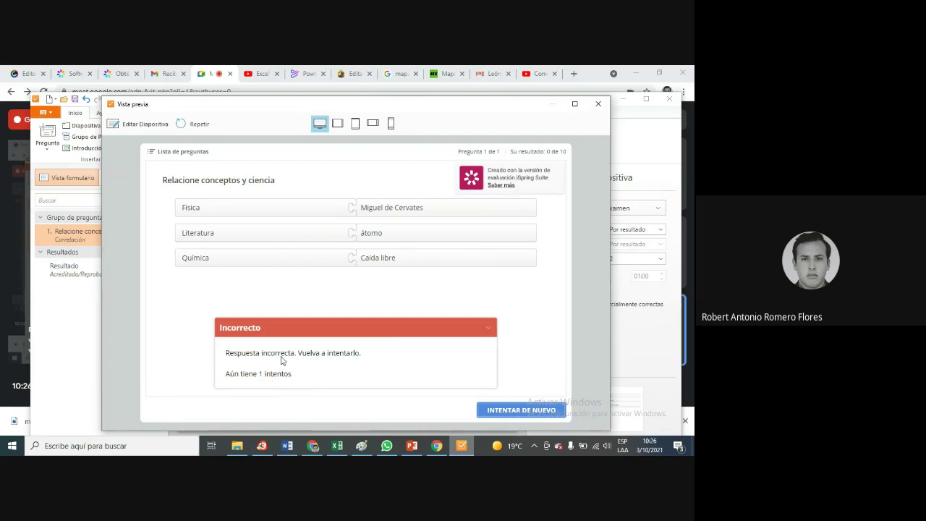
- Retry with Literatura–Miguel de Cervates, Física–Caída libre, Química–átomo for 10/10, then return to Meet
click(518, 411)
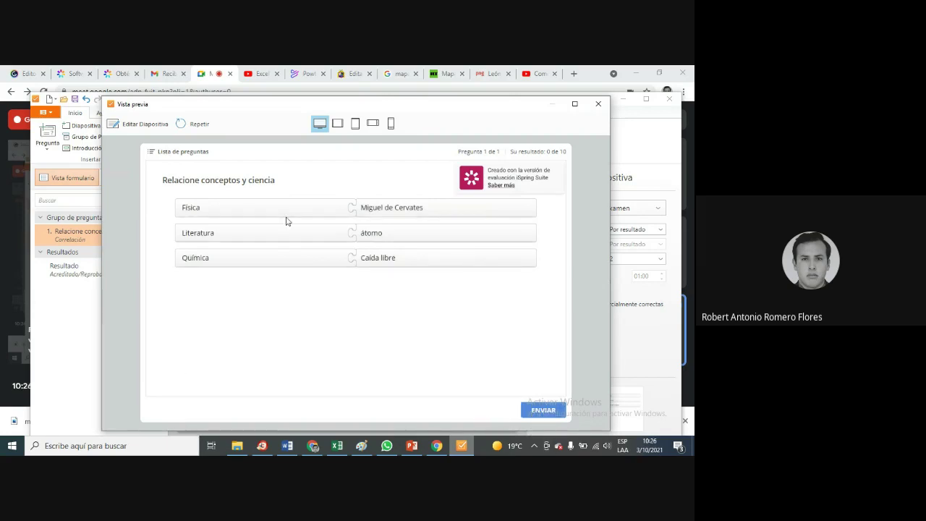
drag(405, 211, 392, 235)
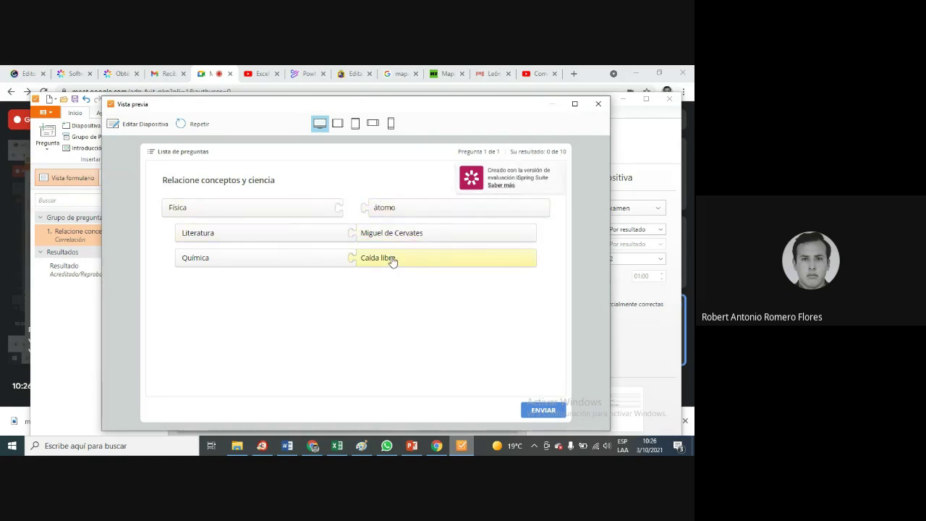
drag(393, 262, 381, 207)
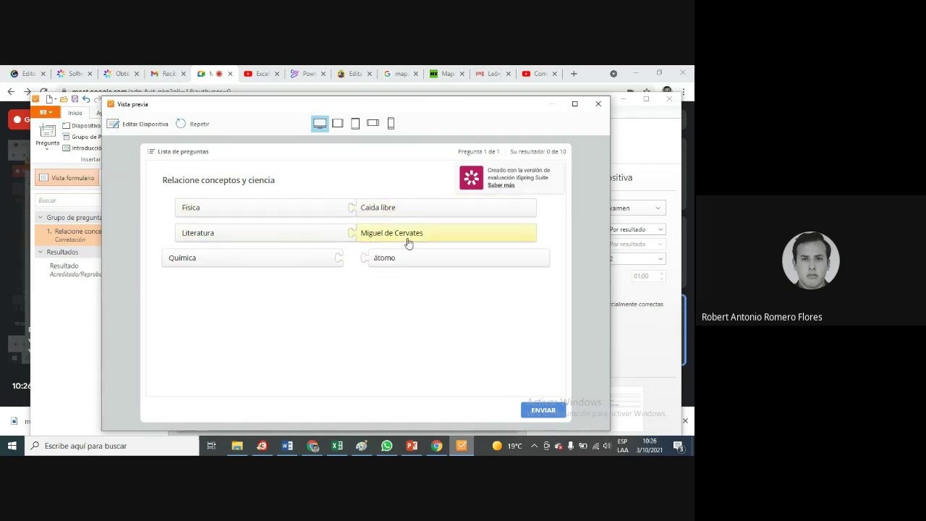
drag(409, 269, 370, 265)
click(548, 410)
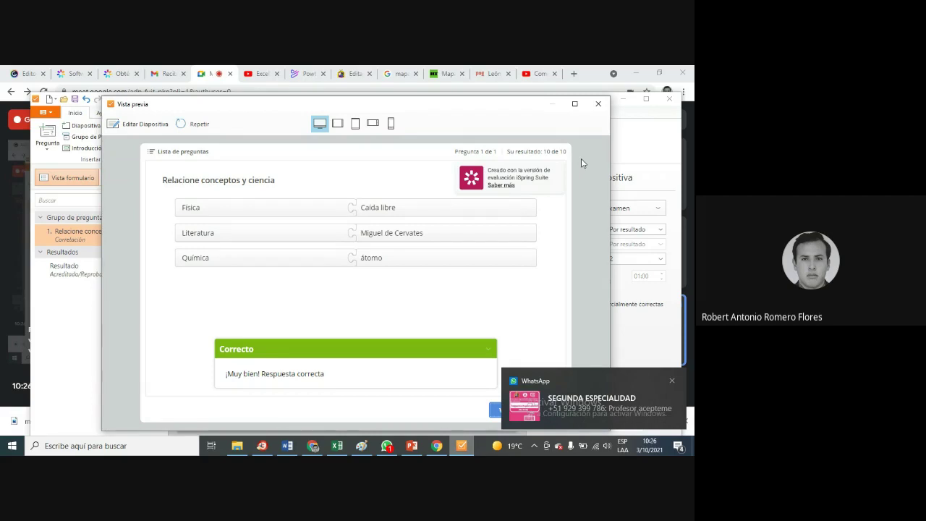
click(315, 445)
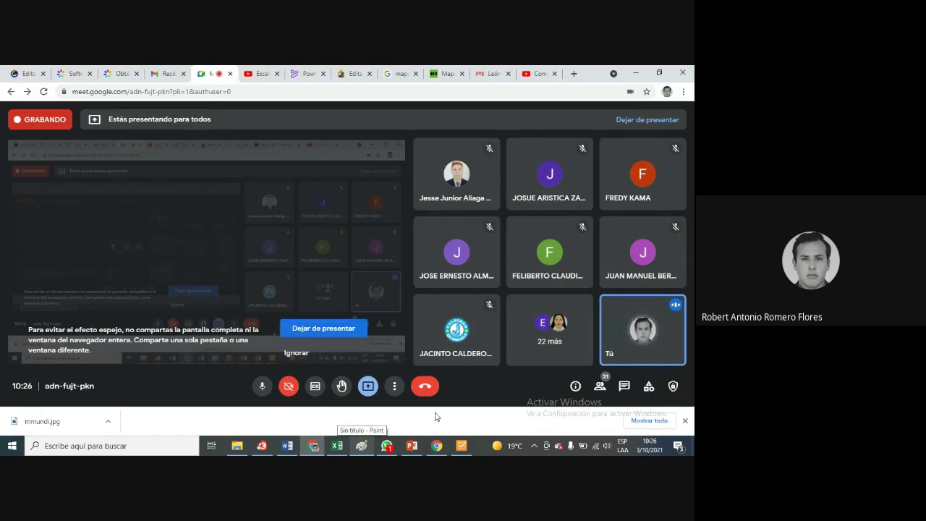
- Paste and send a screenshot of the Meet call to the SEGUNDA ESPECIALIDAD group
click(387, 446)
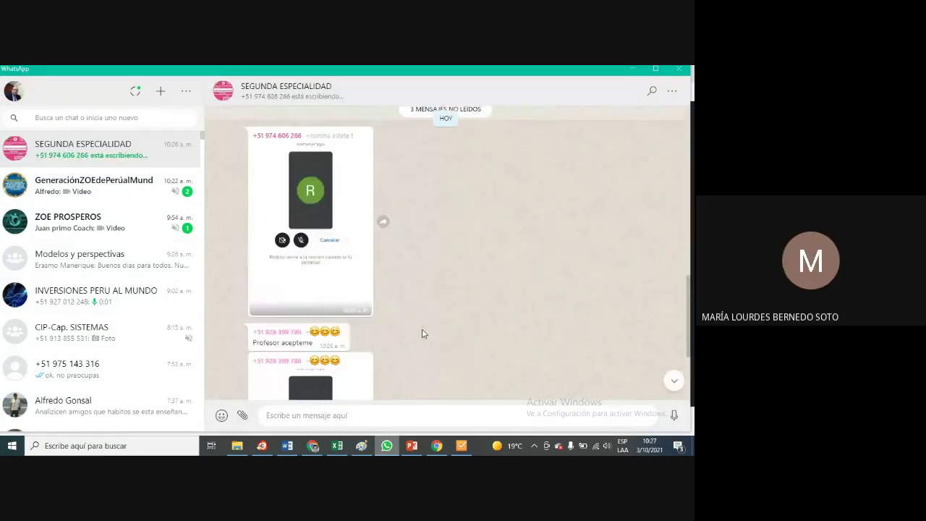
scroll(424, 334, up, 2)
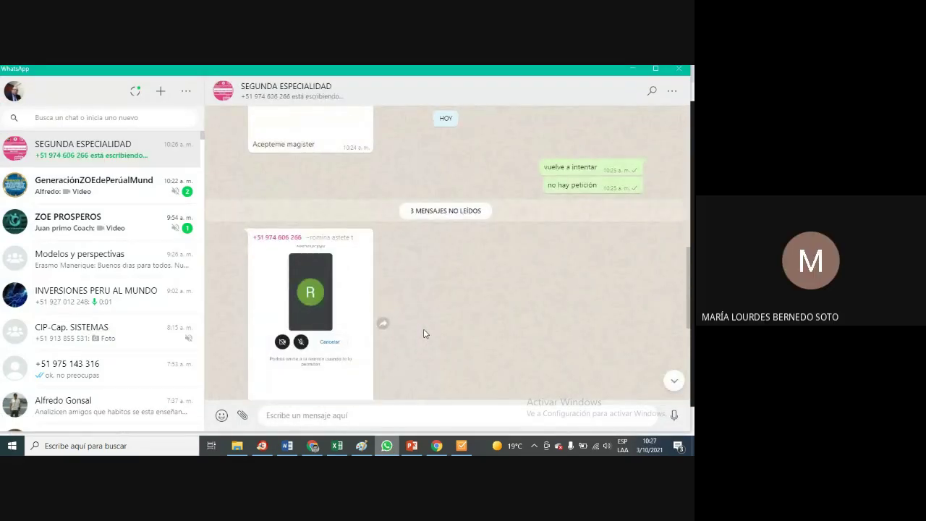
scroll(424, 334, down, 5)
scroll(425, 334, up, 4)
scroll(425, 334, down, 2)
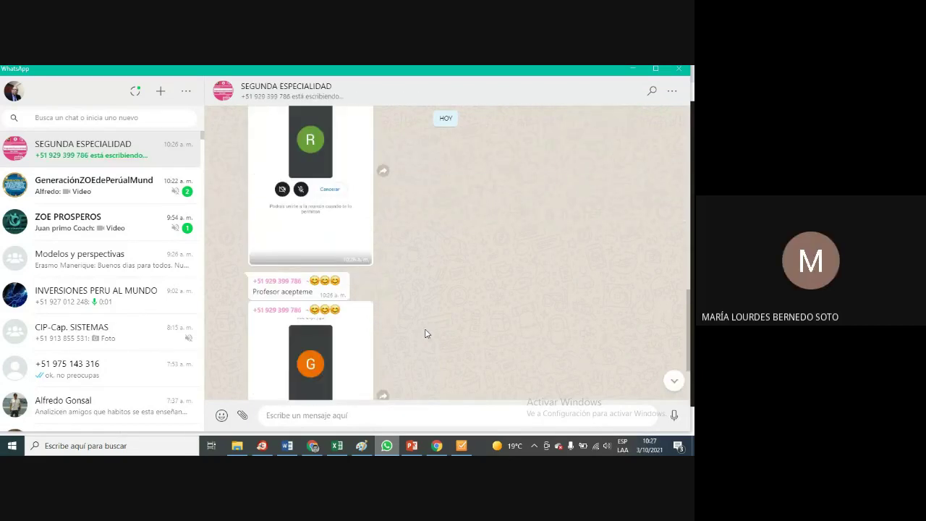
scroll(425, 334, down, 3)
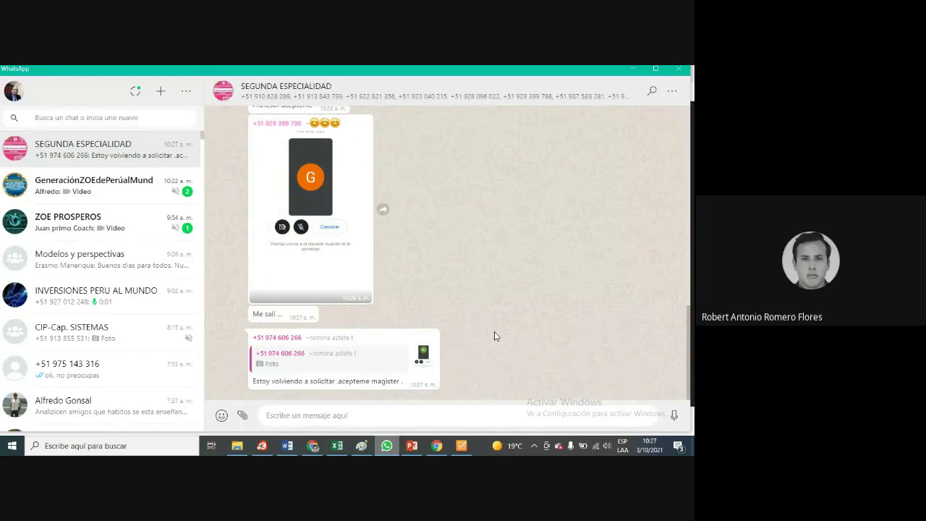
click(313, 446)
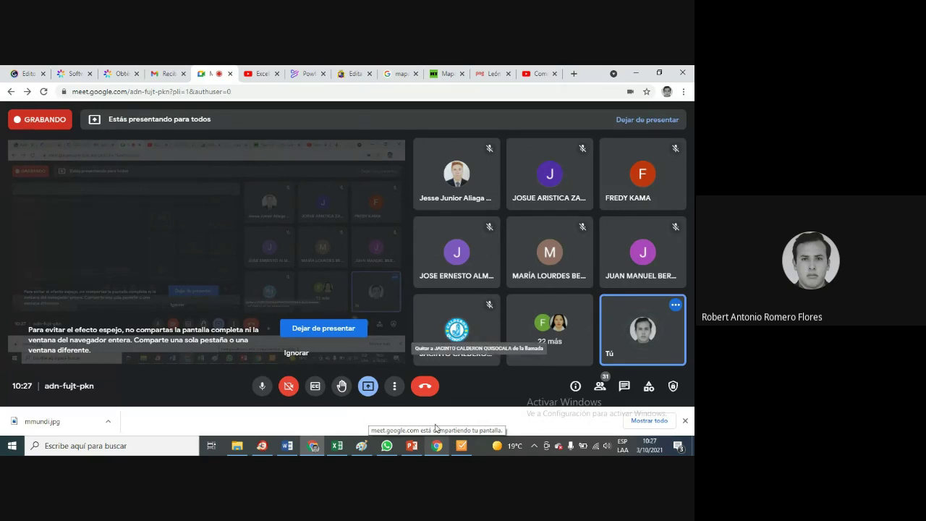
click(388, 447)
key(ctrl+v)
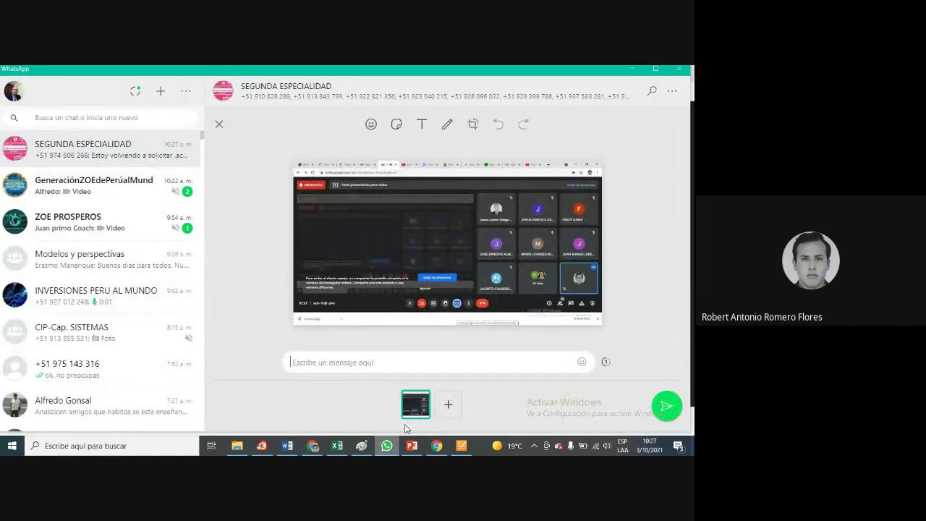
key(Return)
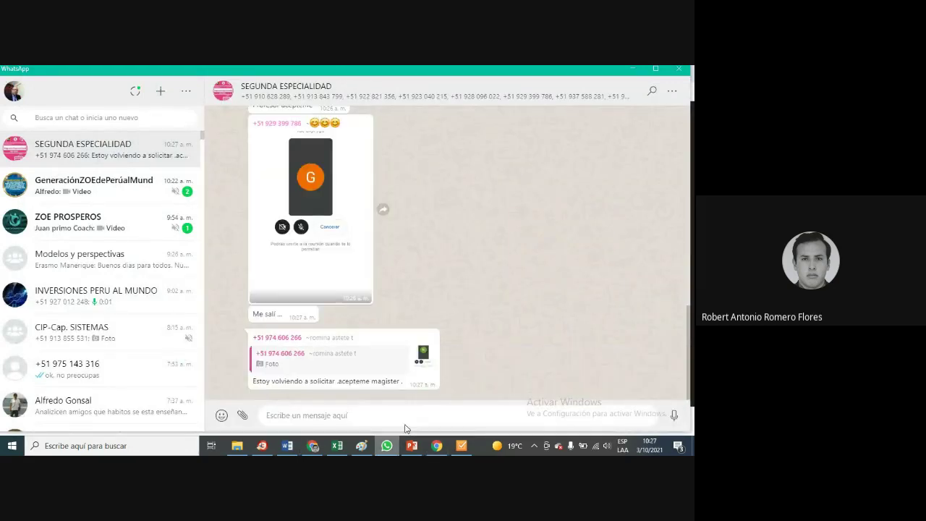
- Send the reply 'no hay solicitud' to the group
text(no hay)
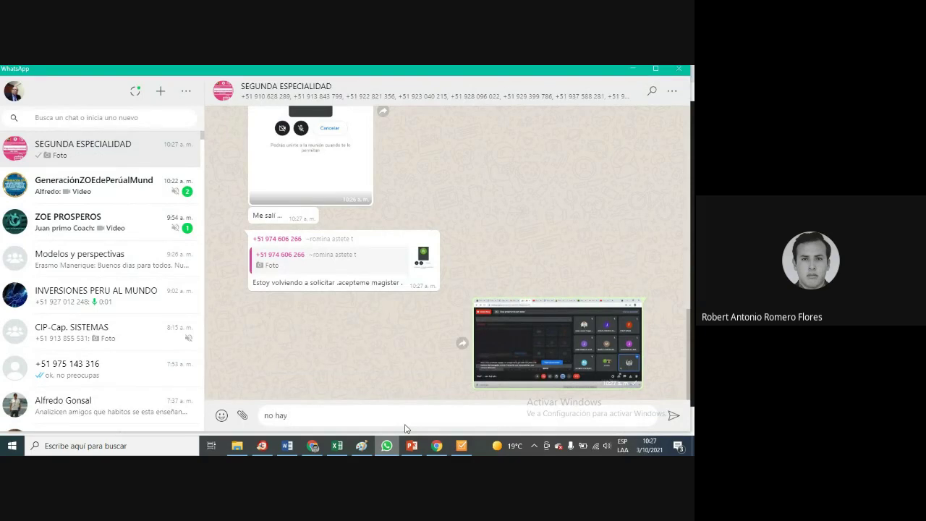
text(solicitud)
key(Return)
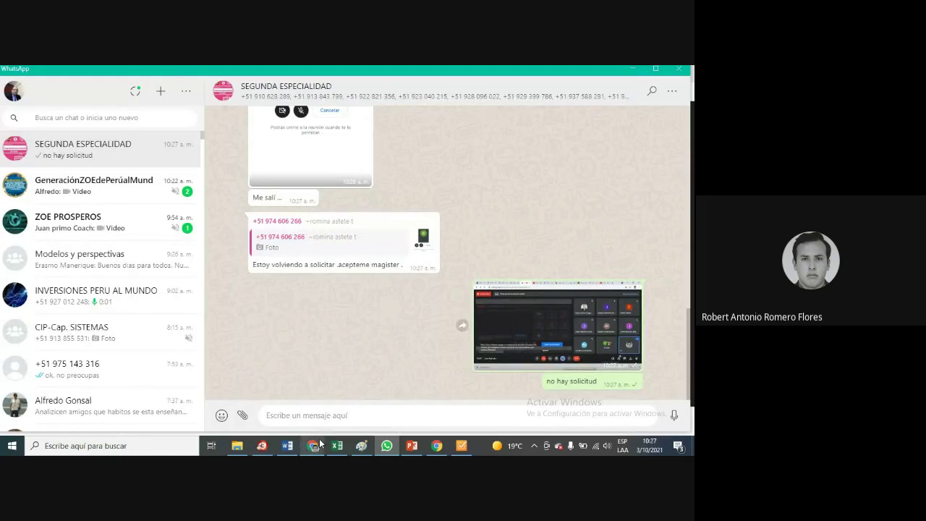
- Copy the earlier meet.google.com link and repost it in the group chat
scroll(372, 372, up, 5)
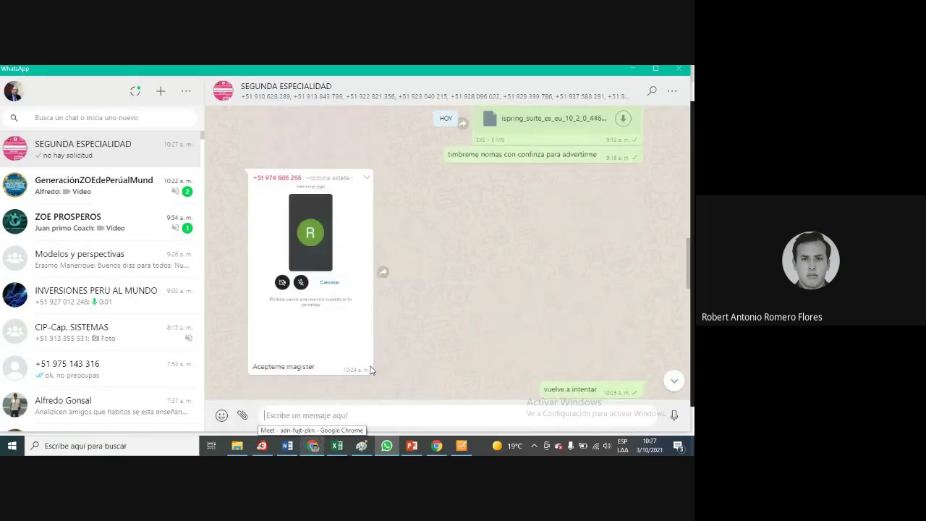
scroll(370, 370, up, 3)
scroll(370, 370, up, 10)
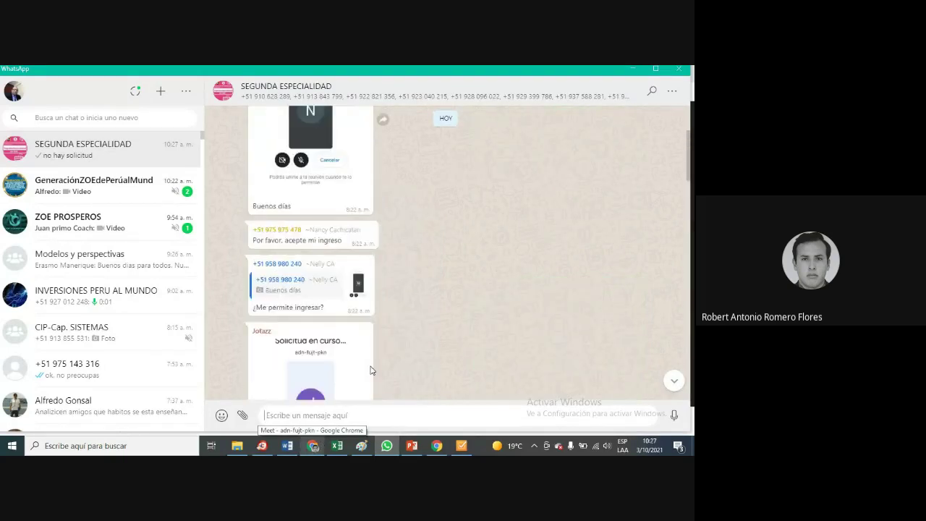
scroll(432, 364, down, 3)
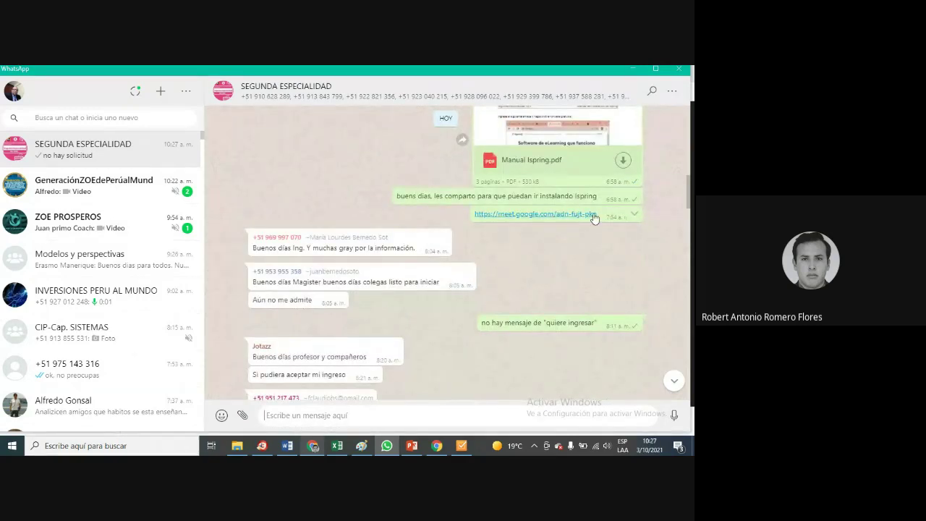
drag(602, 216, 474, 216)
key(ctrl+c)
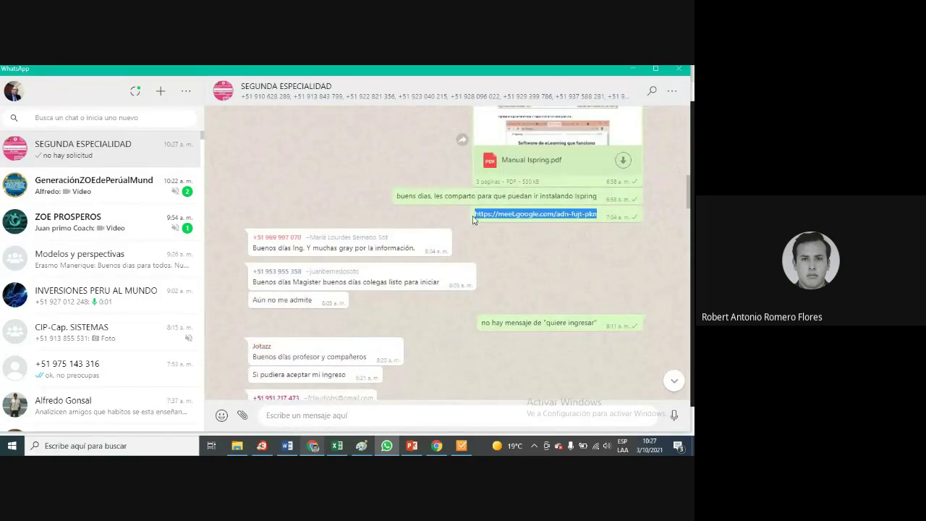
scroll(472, 282, down, 15)
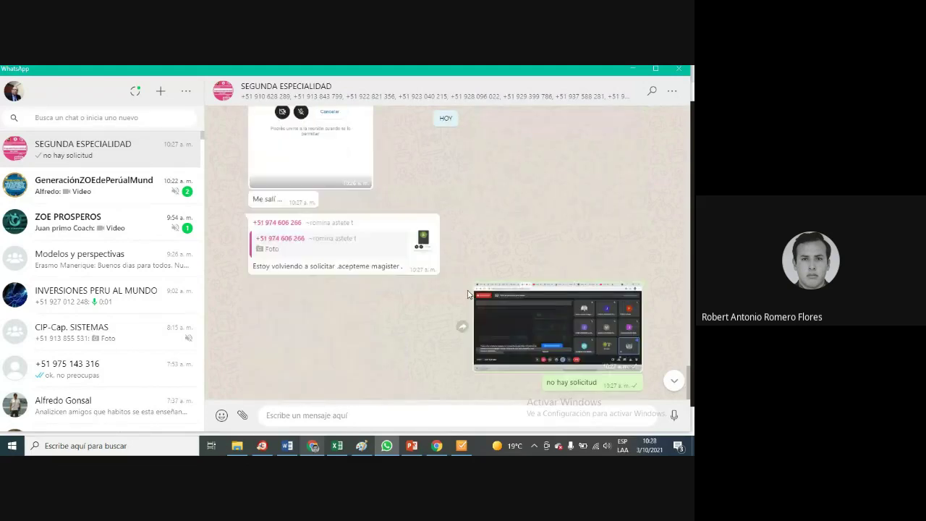
click(365, 414)
key(ctrl+v)
key(Return)
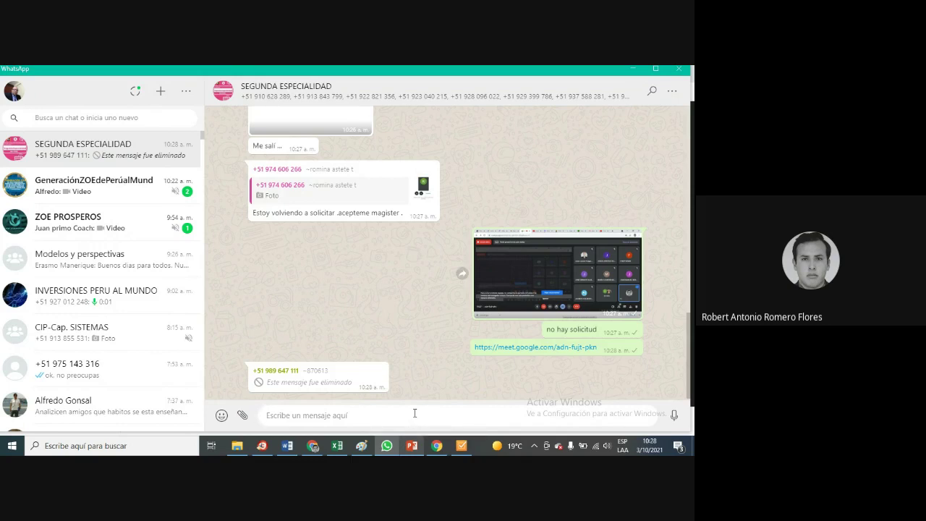
- Send 'reinicie la conexion... reintente nomás ya entrará' and minimise WhatsApp
text(reinicie)
key(BackSpace)
text(la conexion... reinte)
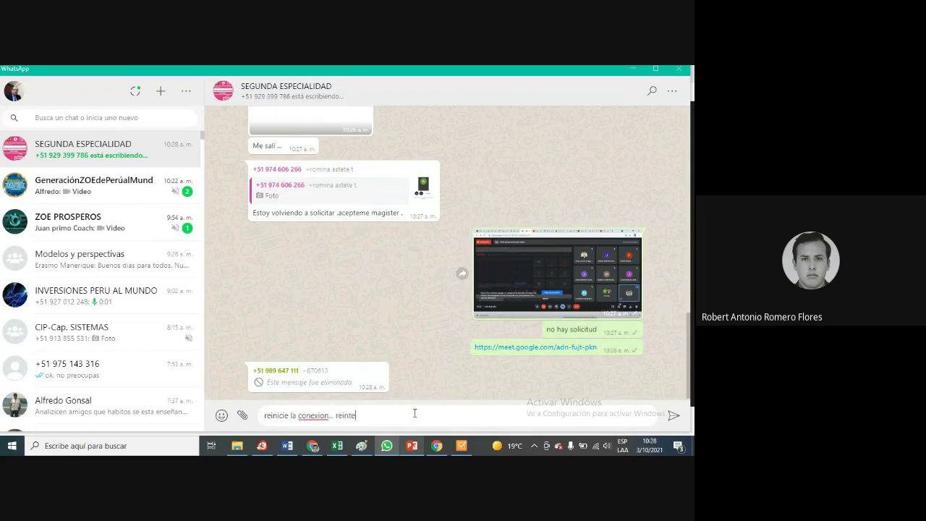
text(nte nomás ya entrará)
key(Return)
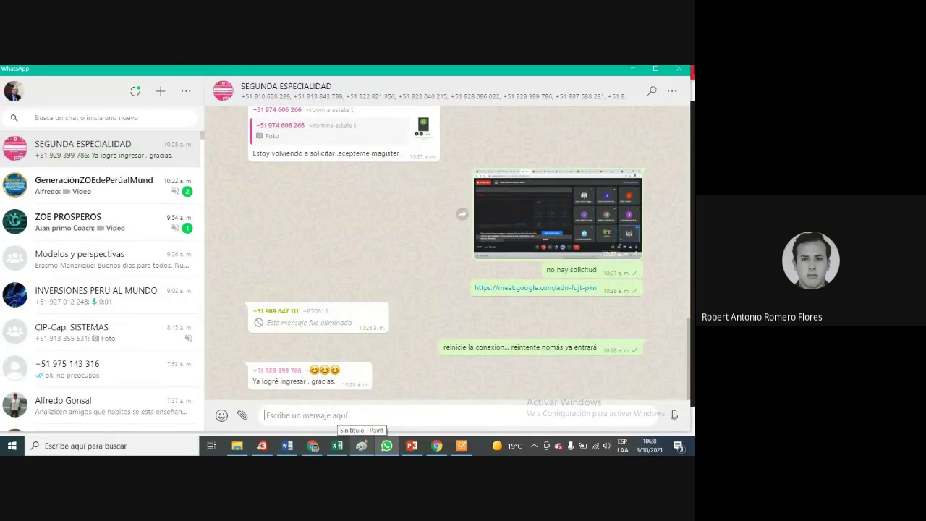
click(633, 69)
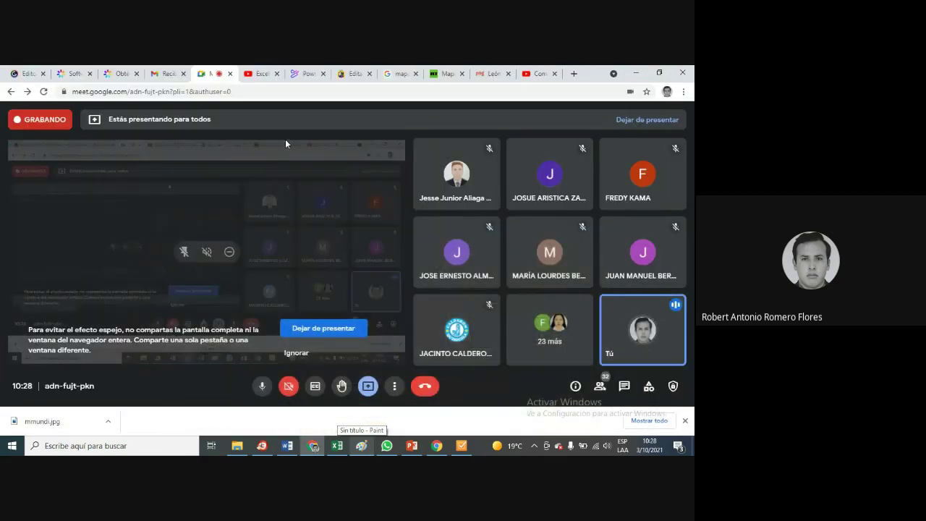
- Close the quiz preview and save the science matching quiz to slide 9
click(412, 446)
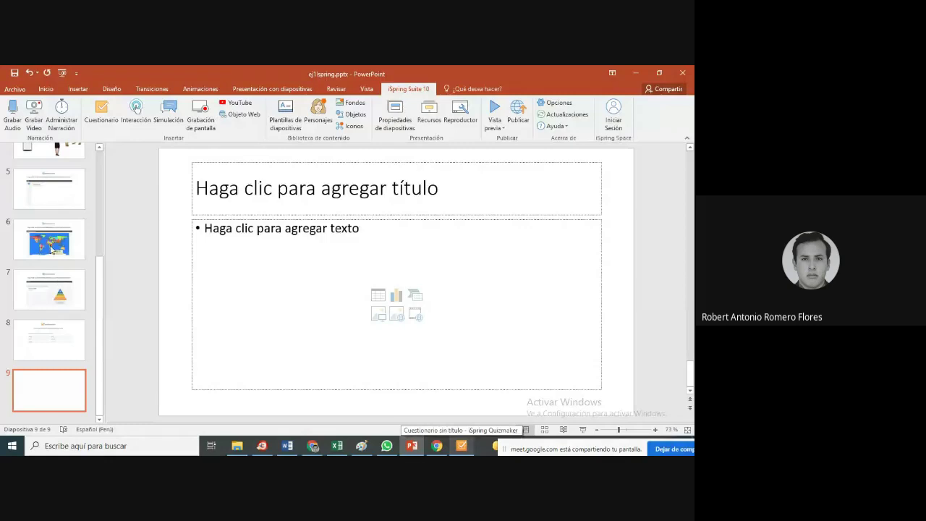
click(461, 446)
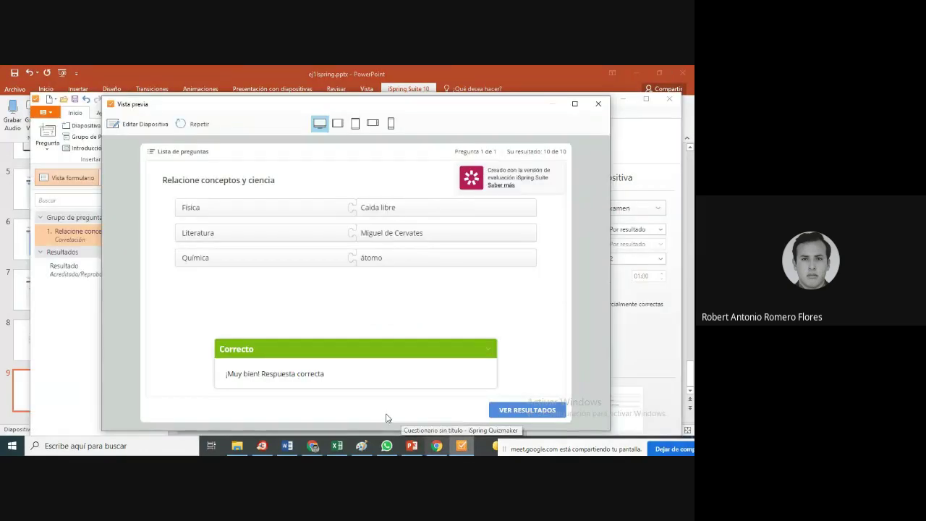
click(544, 412)
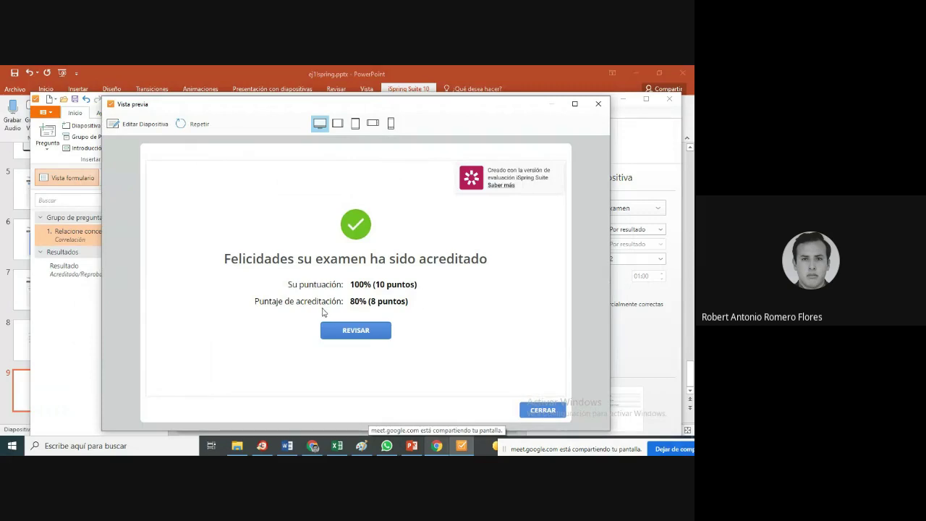
click(536, 414)
click(576, 143)
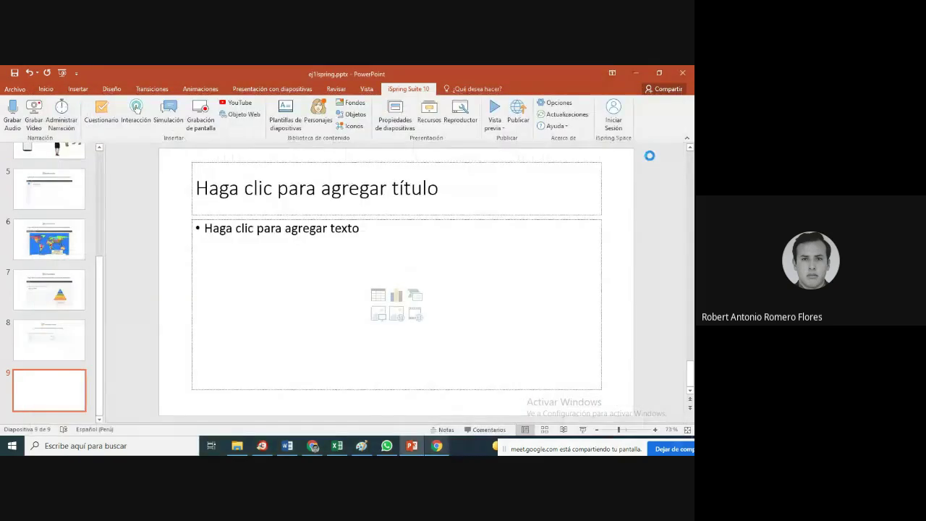
- Insert a new blank slide 10 after slide 9
click(65, 361)
click(70, 376)
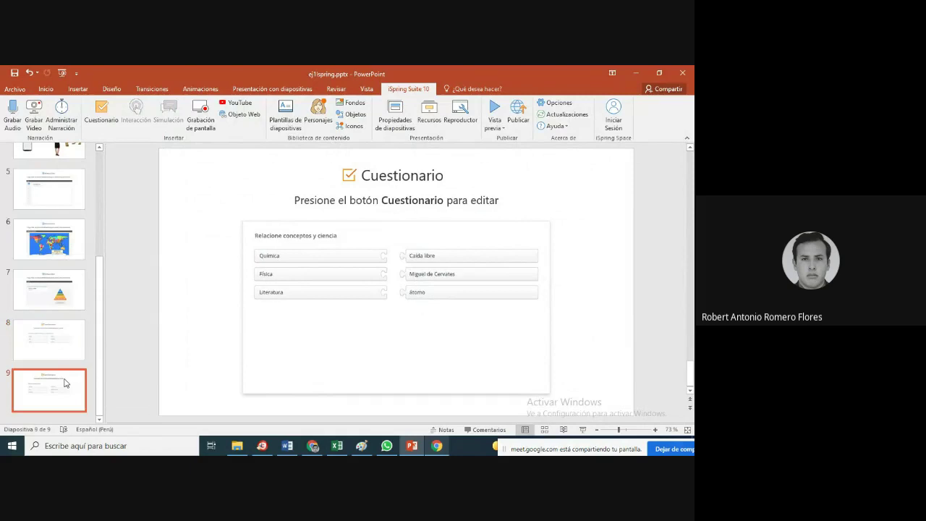
right_click(78, 389)
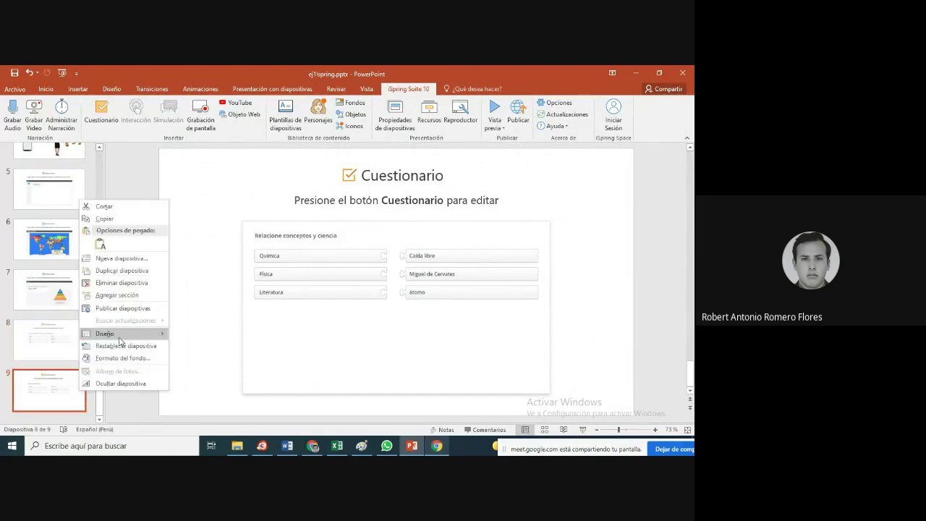
click(122, 259)
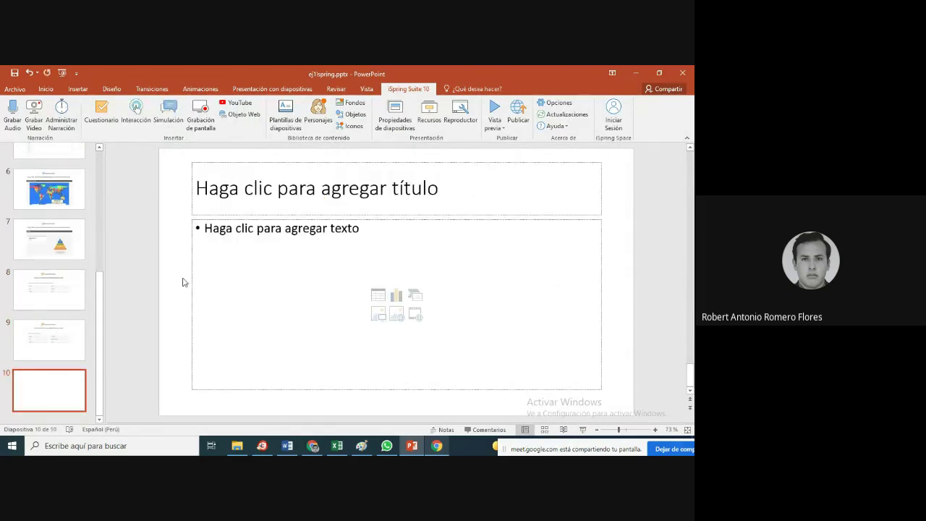
- Delete slide 10's content placeholder and create a new Examen graded quiz
click(191, 272)
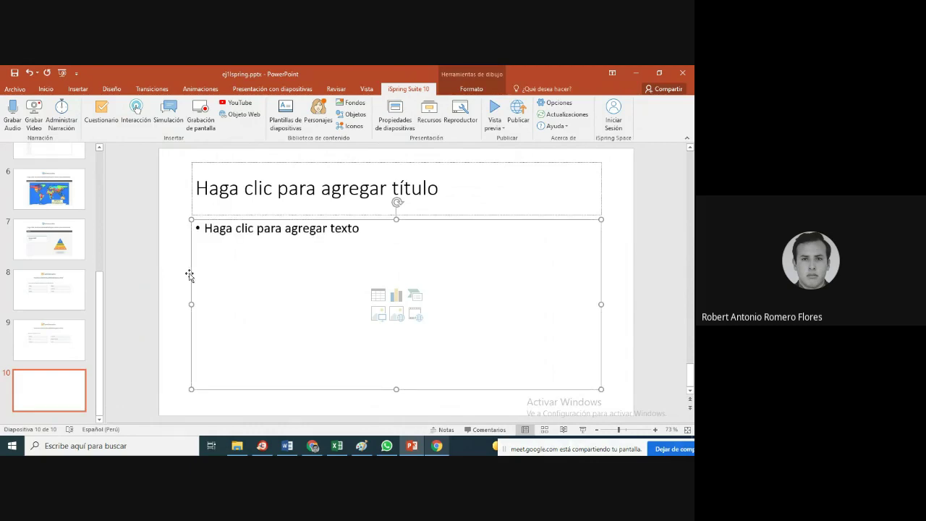
key(Delete)
click(102, 110)
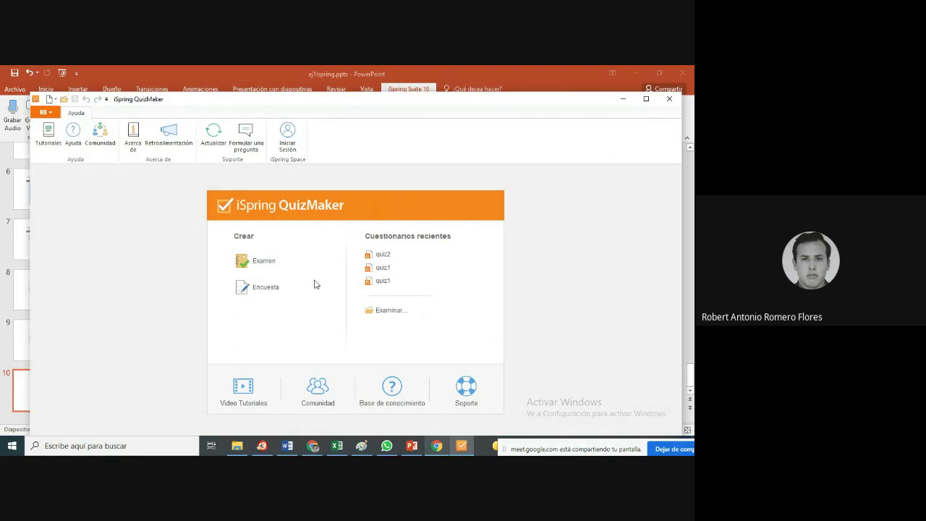
click(256, 262)
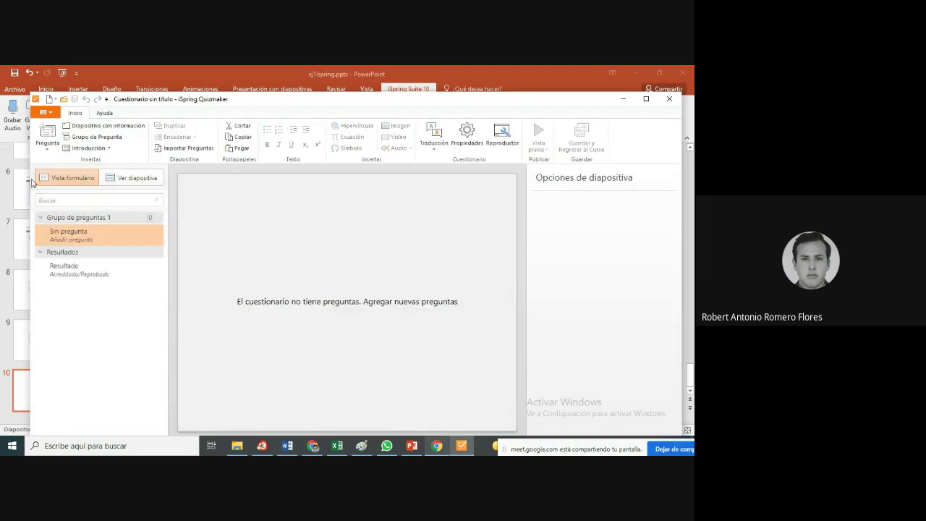
click(47, 143)
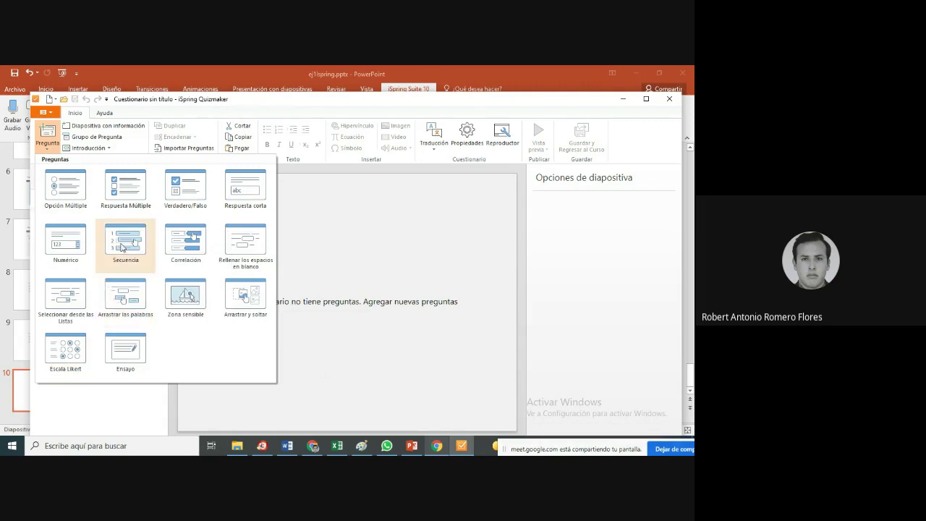
- Insert a sequence question with Belaunde Terry and Alan García as the first two items
click(123, 246)
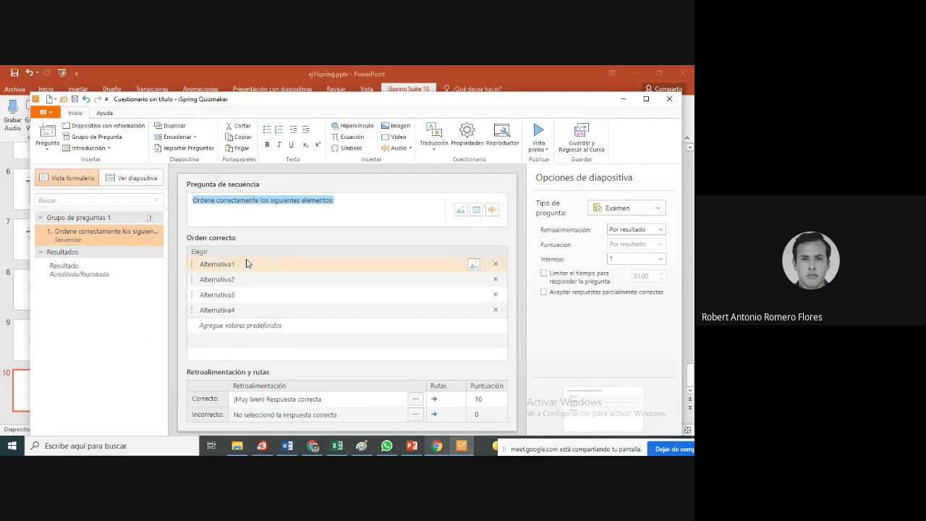
click(297, 264)
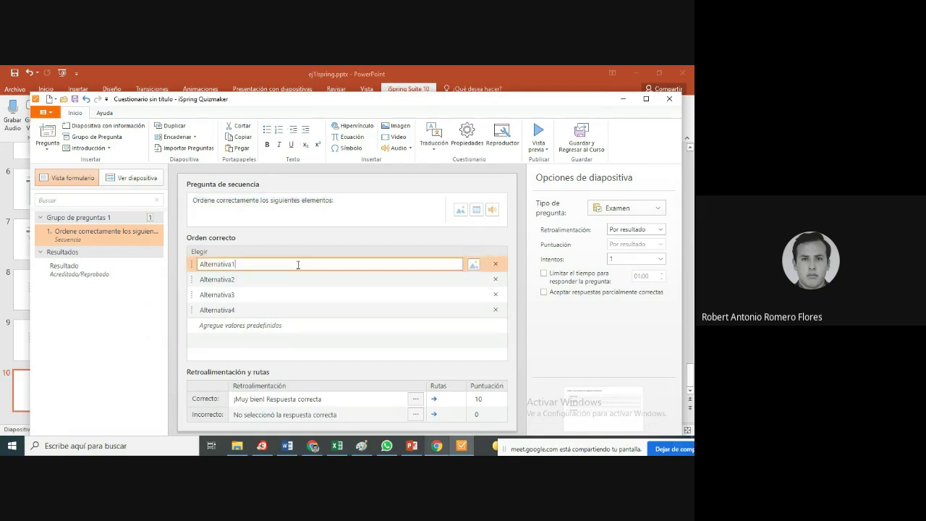
drag(298, 265, 179, 268)
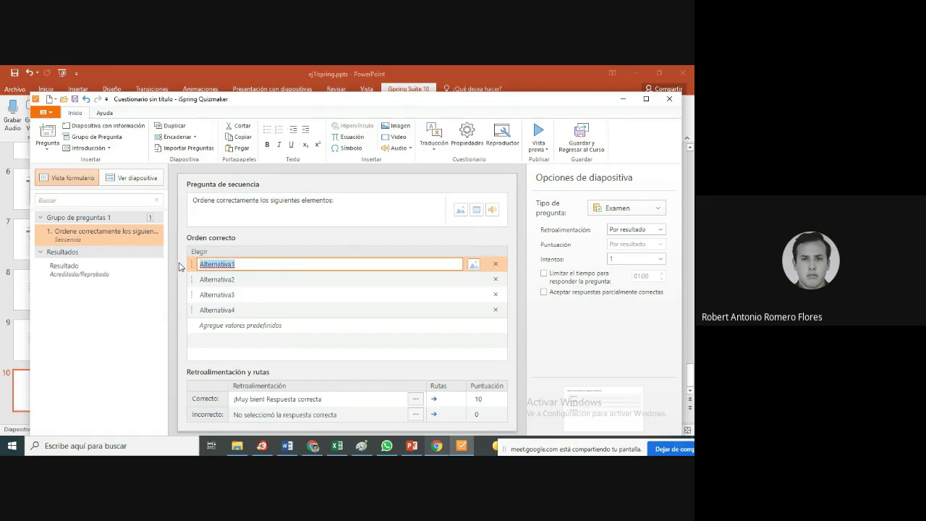
text(Belaunde)
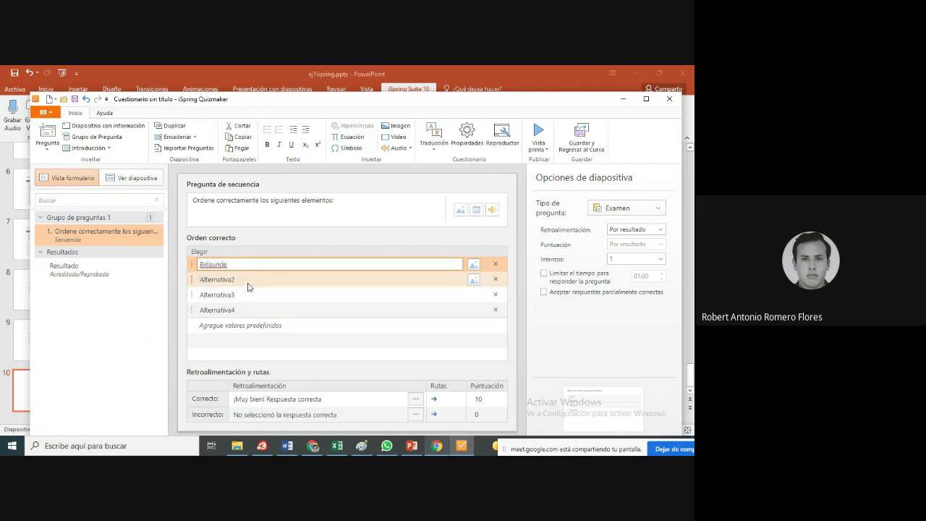
click(254, 280)
key(ctrl+a)
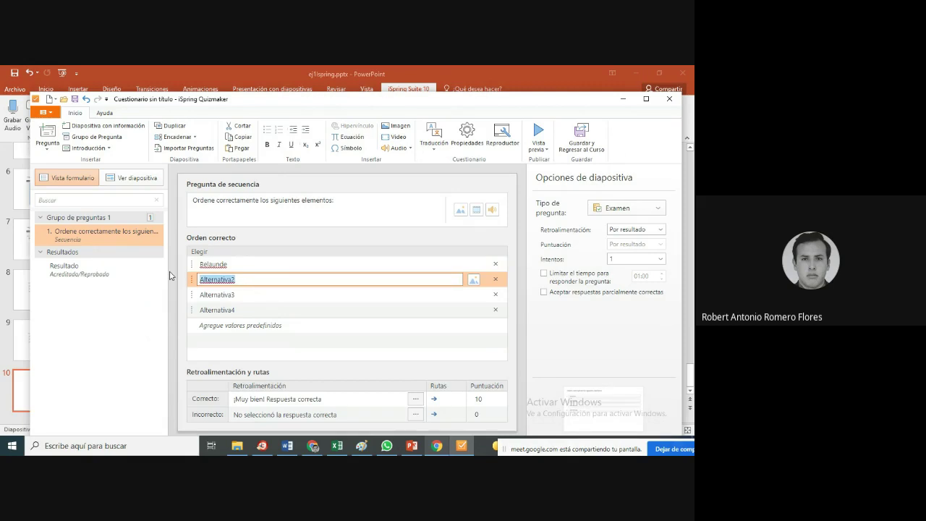
text(A)
click(253, 265)
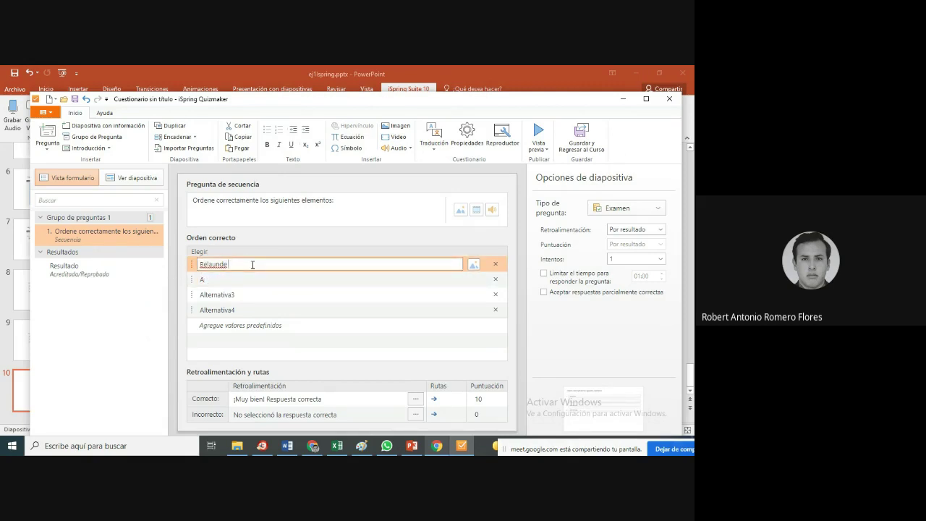
click(220, 280)
text(lab)
key(BackSpace)
text(n García)
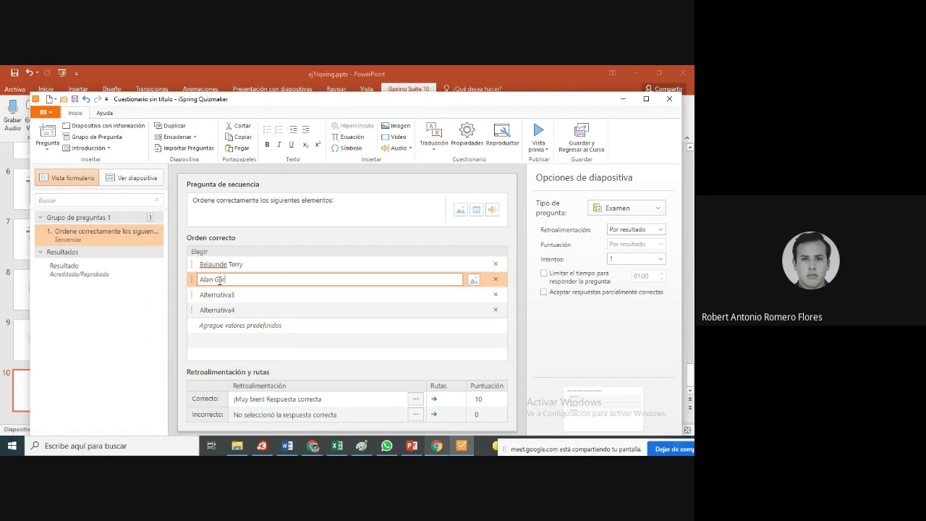
- Enter Fujimori and Toledo as the third and fourth sequence items
click(241, 294)
drag(244, 294, 171, 290)
text(Fuji)
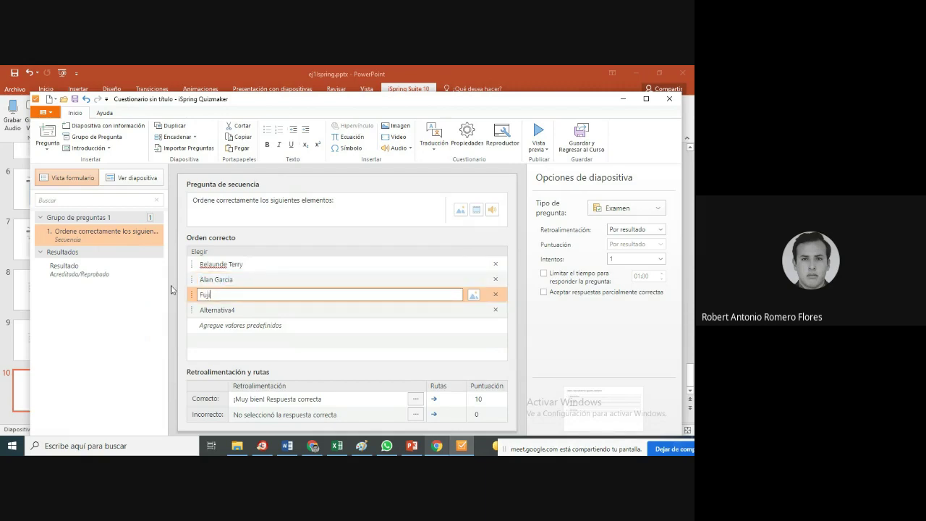
text(mori)
key(Tab)
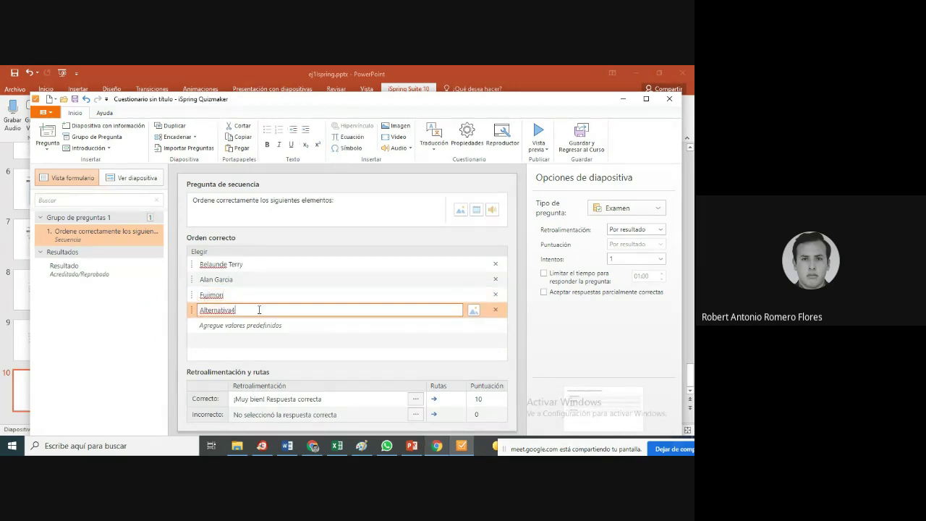
text(Toledo)
click(507, 353)
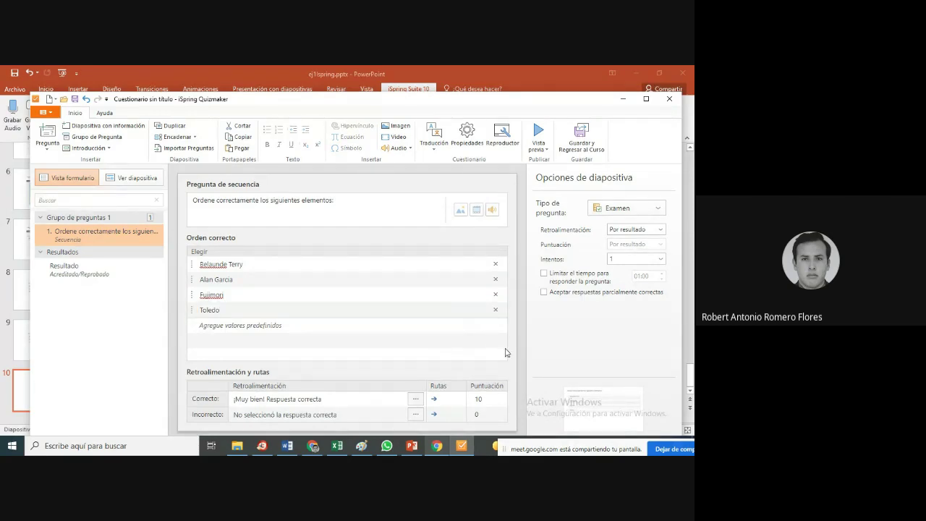
click(312, 446)
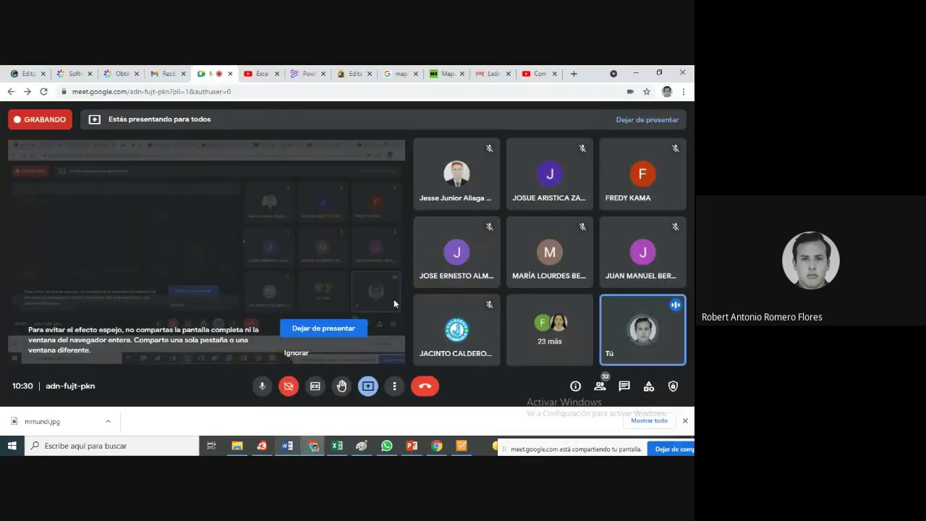
- Search Google Images for belaunde terry and save a Belaunde portrait as belaunde.jpg
click(398, 73)
drag(254, 121, 16, 117)
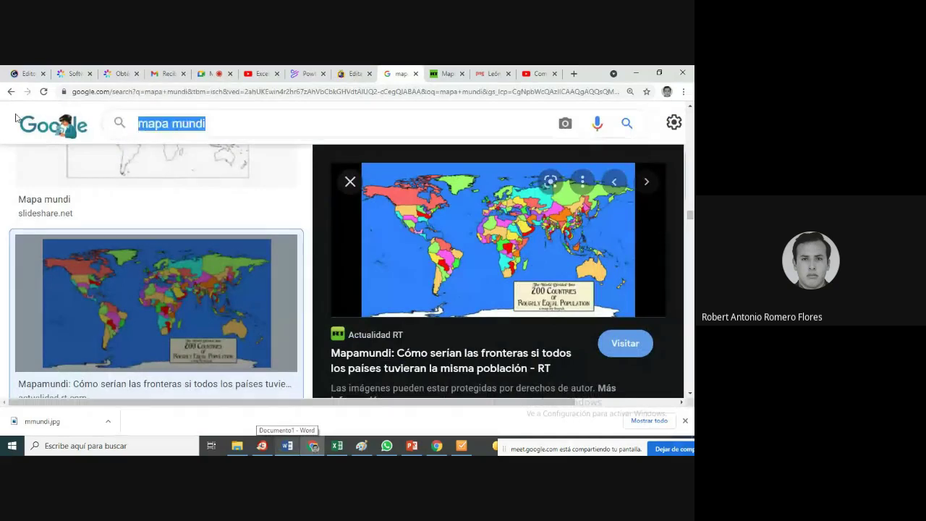
text(belaunte)
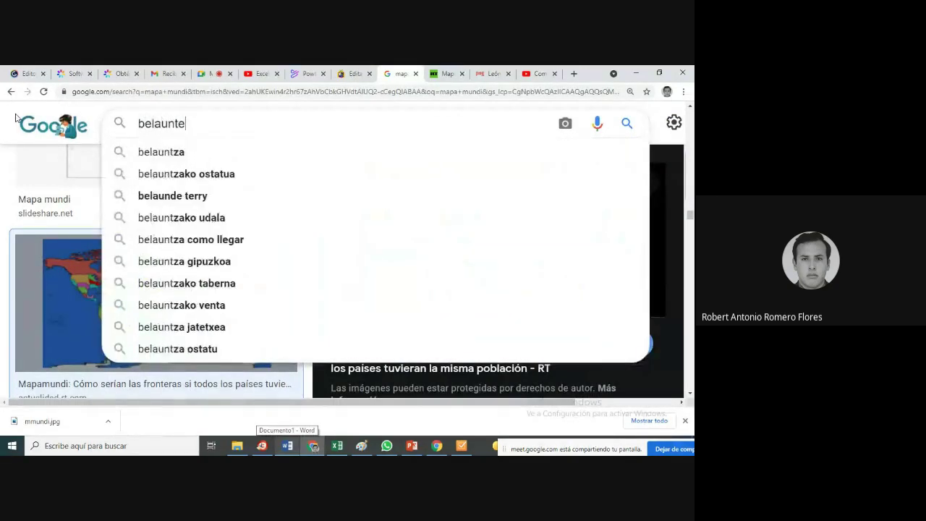
key(Down)
key(Return)
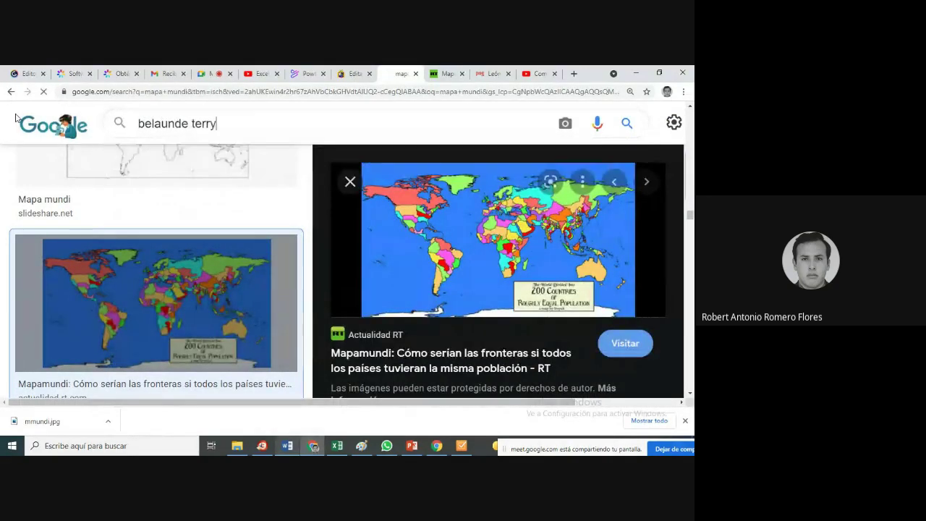
scroll(250, 278, down, 5)
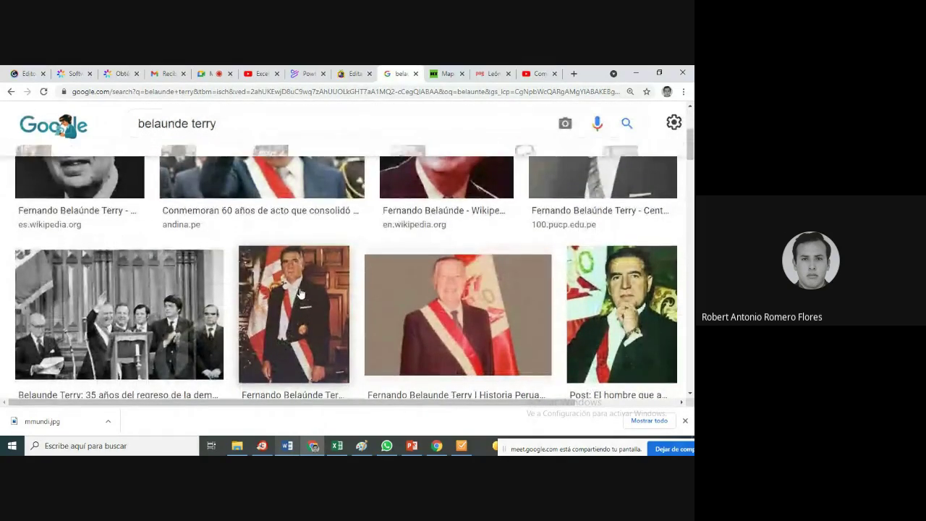
scroll(481, 281, up, 3)
click(481, 281)
right_click(555, 253)
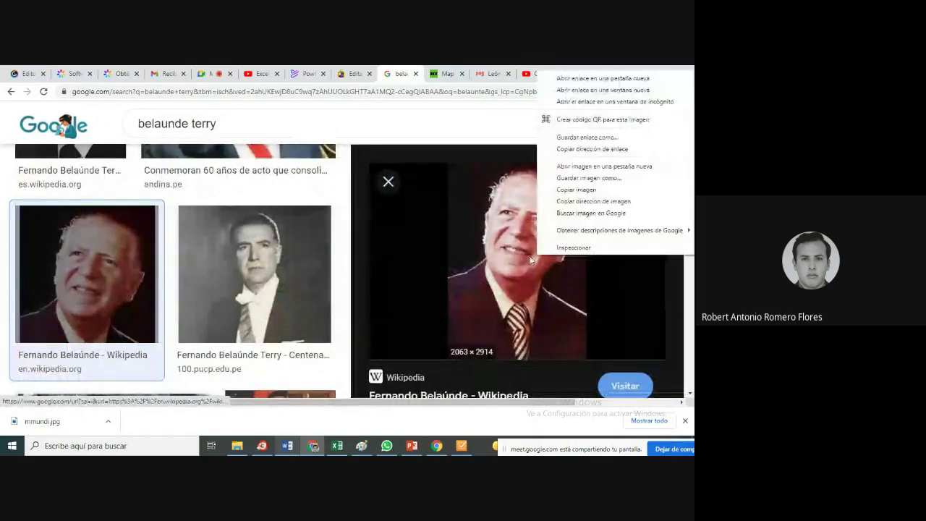
right_click(498, 253)
click(550, 358)
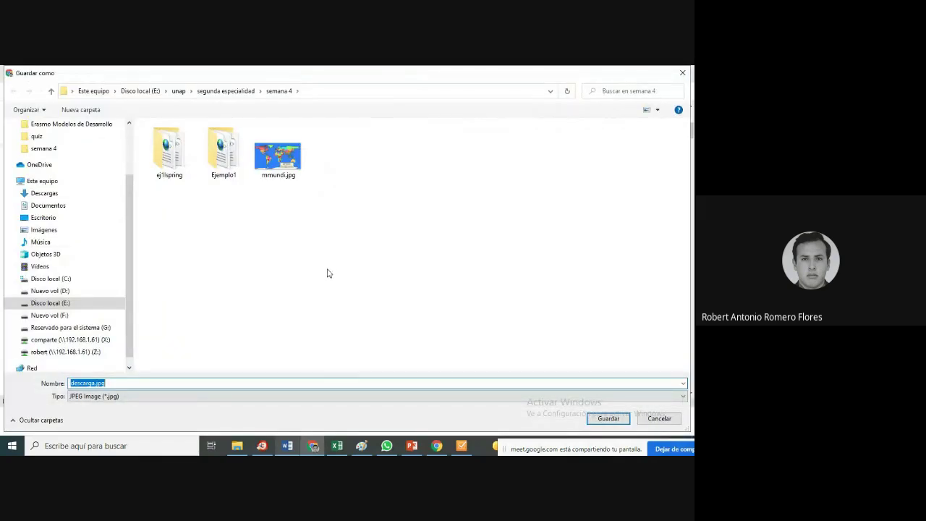
text(belaunde)
key(Return)
- Search images for alan garcia and save the sashed portrait as alan.jpg
scroll(329, 274, up, 5)
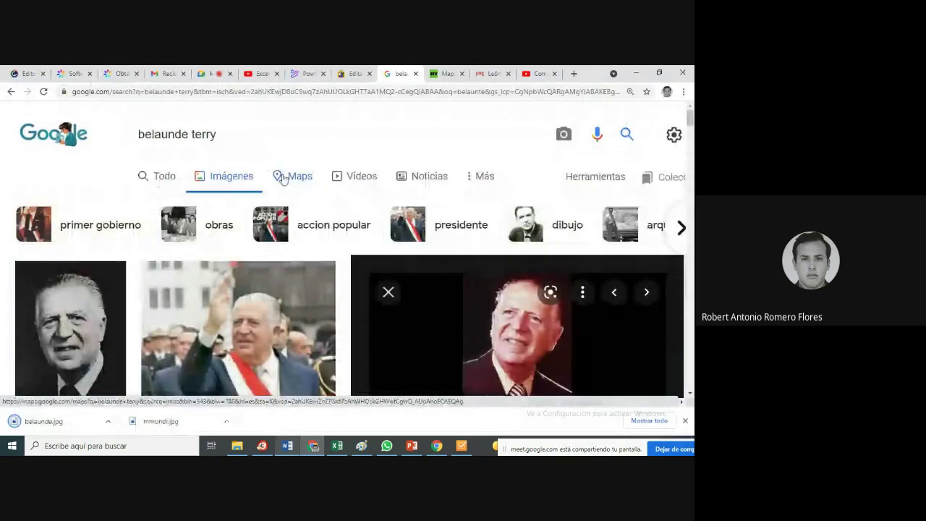
drag(217, 134, 146, 132)
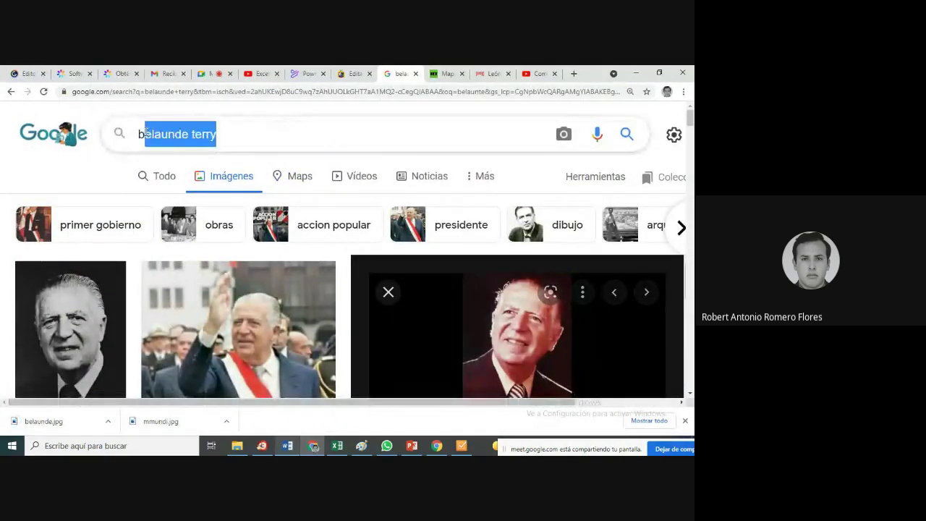
text(a)
key(BackSpace)
key(BackSpace)
text(alan)
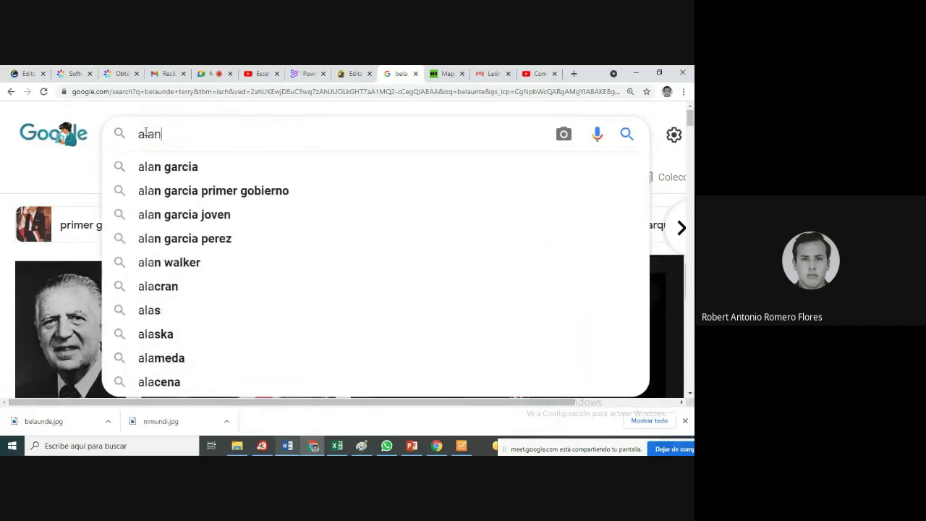
text( garcia)
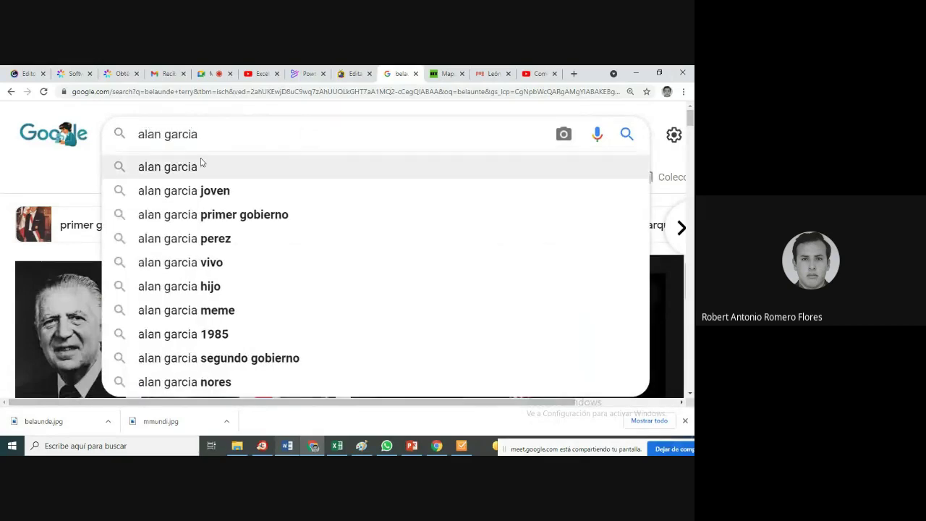
key(Return)
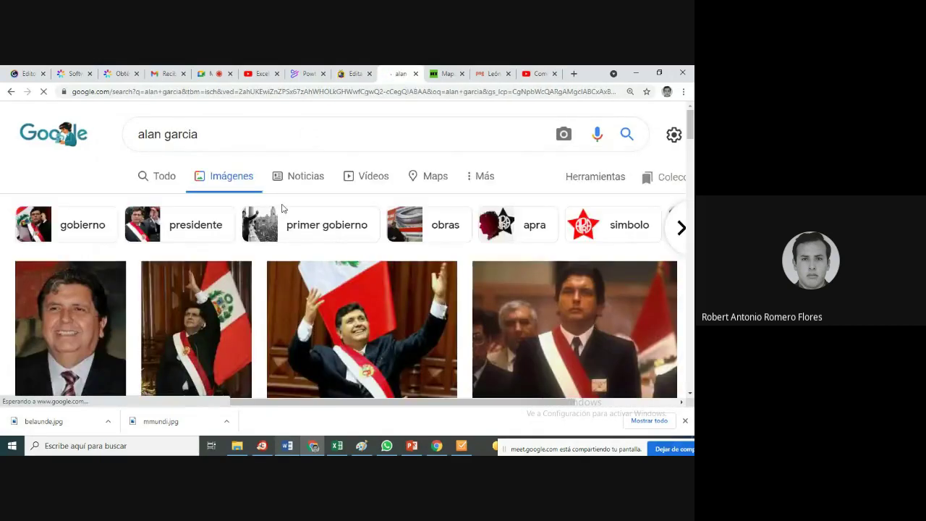
scroll(283, 210, down, 2)
scroll(283, 210, down, 2)
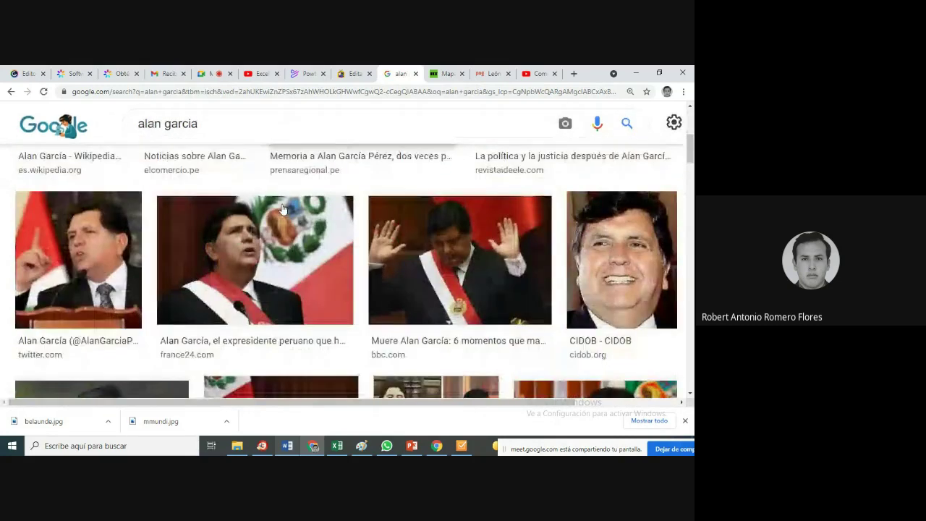
scroll(384, 213, up, 4)
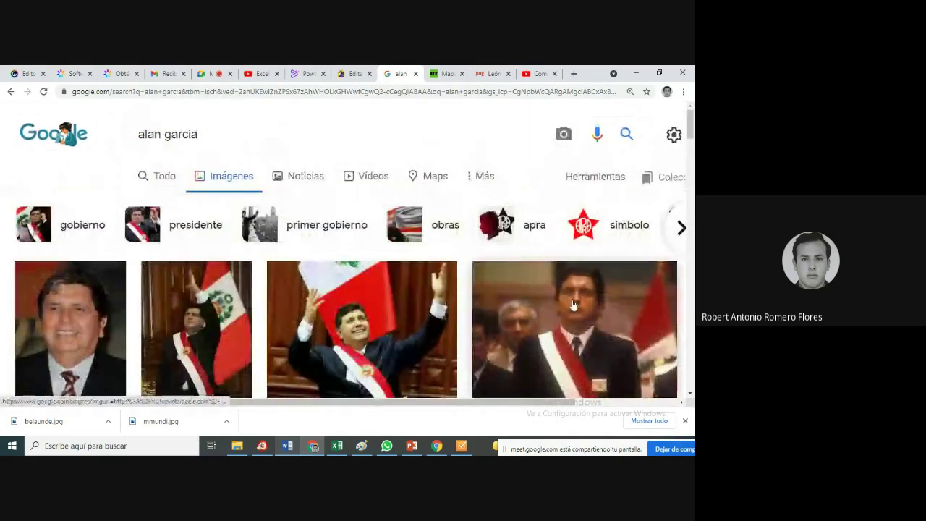
click(563, 298)
right_click(512, 257)
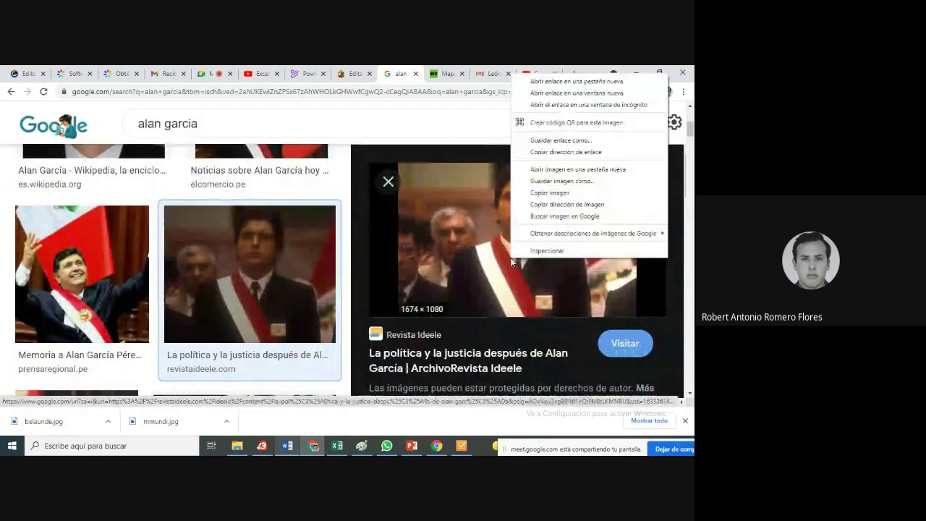
click(559, 180)
text(alan)
key(Return)
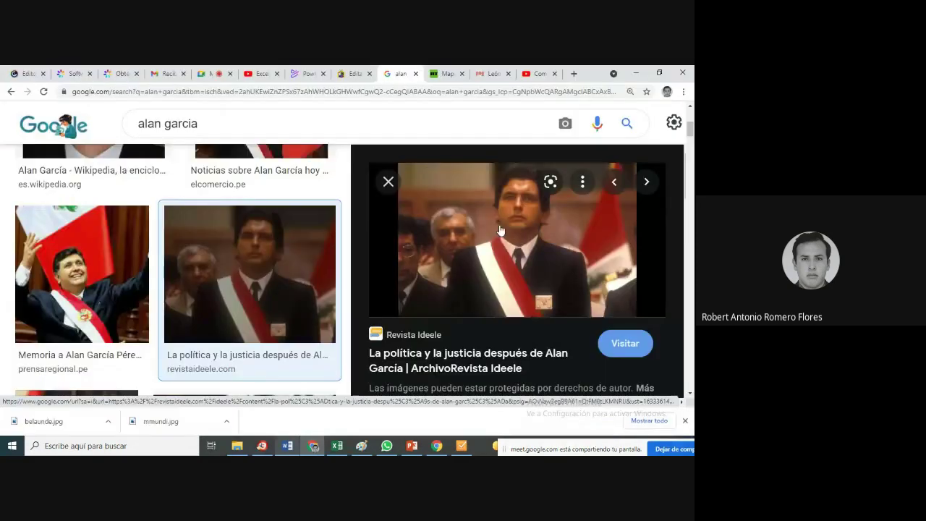
- Search images for fujimori and save the sashed Fujimori photo as fujimori.jpg
click(390, 182)
drag(246, 126, 124, 126)
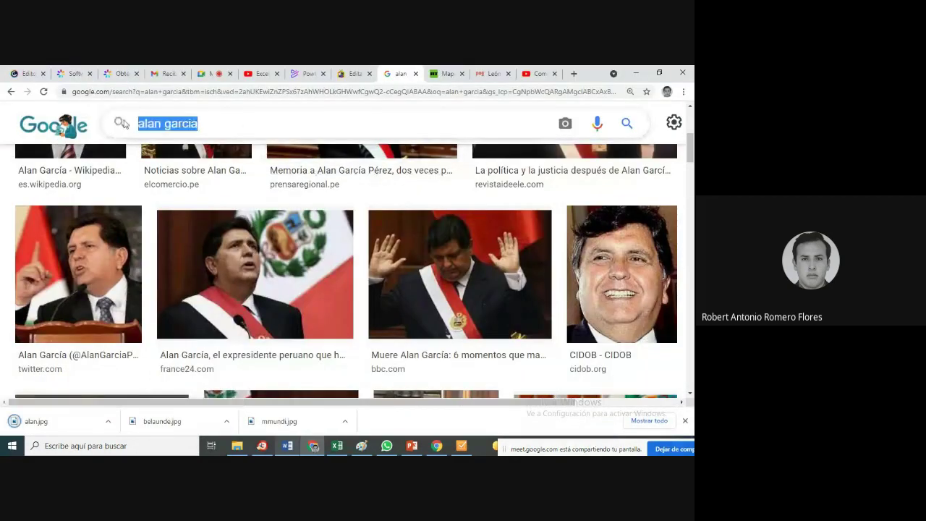
text(fujimori)
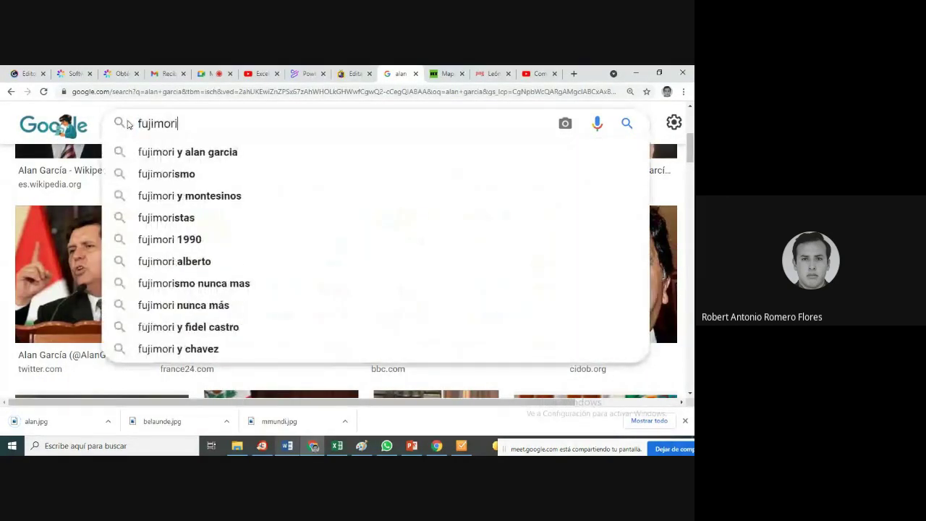
key(Return)
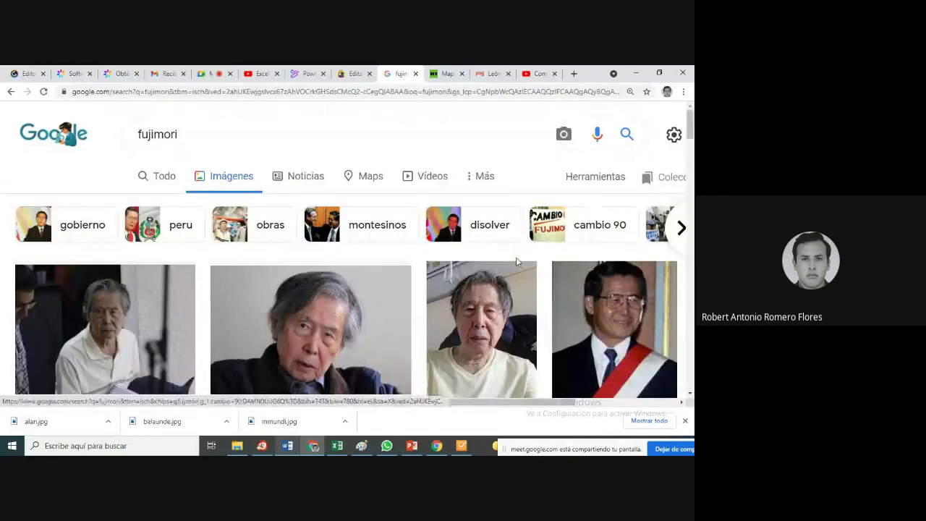
scroll(506, 293, down, 1)
click(616, 285)
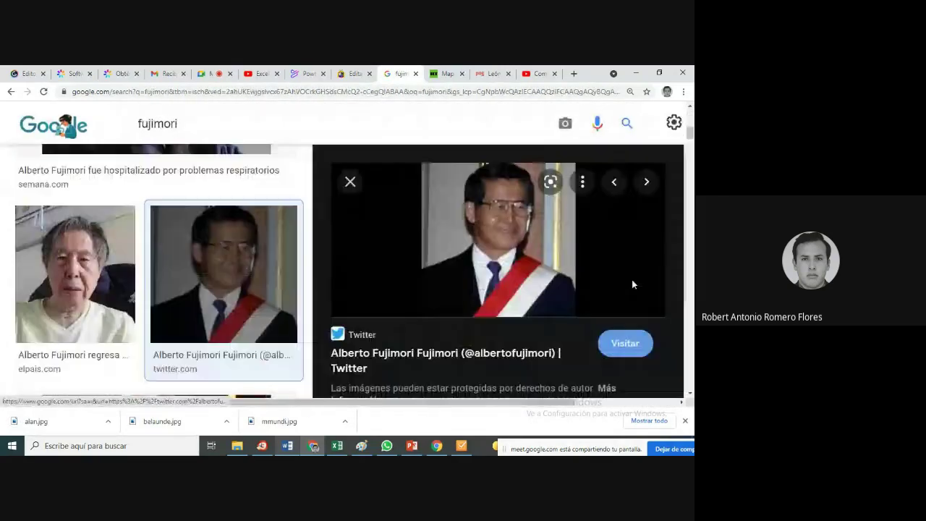
right_click(503, 238)
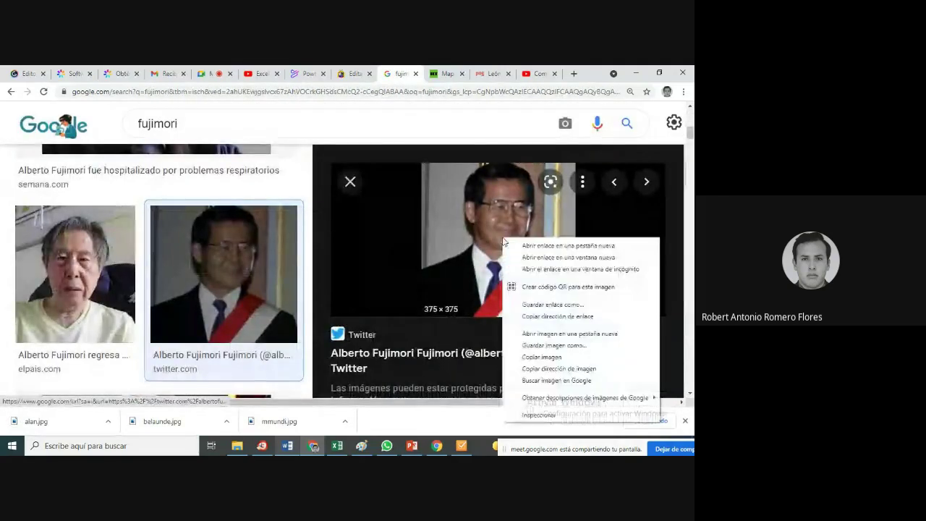
click(570, 345)
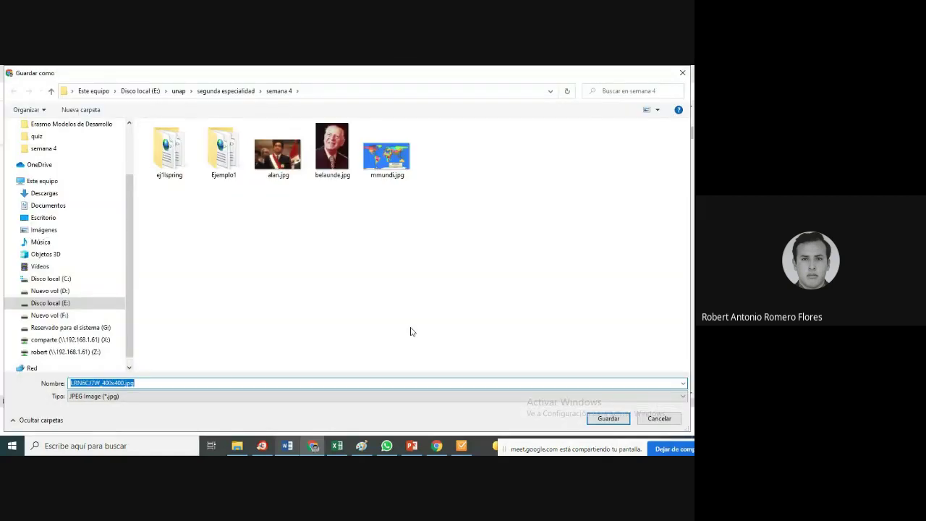
text(fujimori)
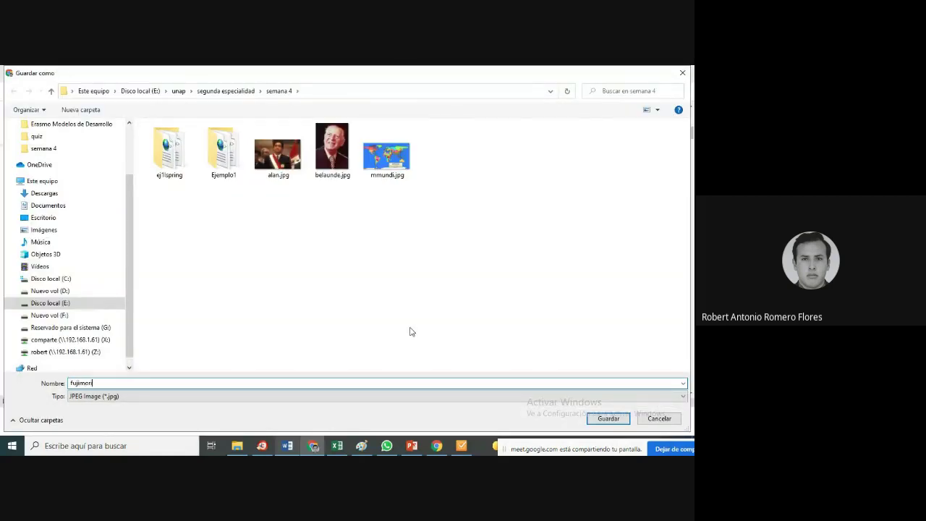
key(Return)
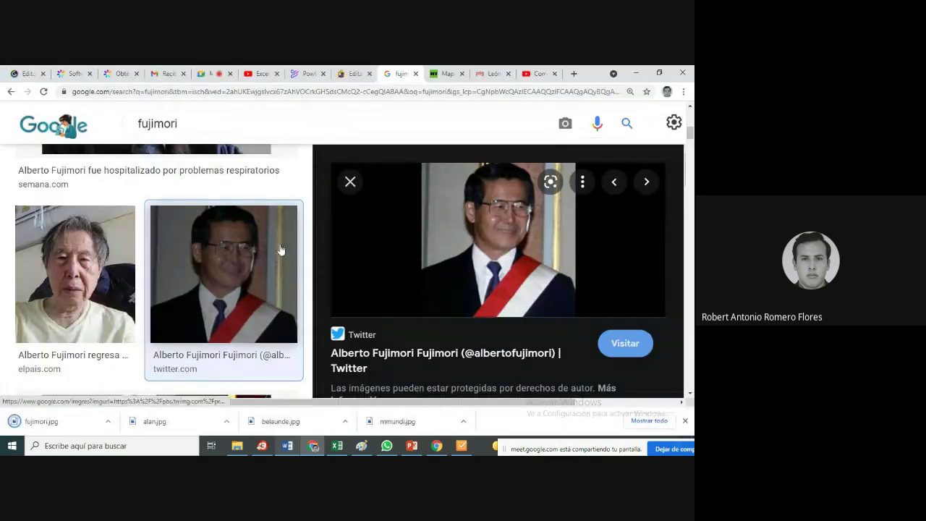
- Run an image search for toledo and browse the results
scroll(290, 248, up, 3)
double_click(120, 134)
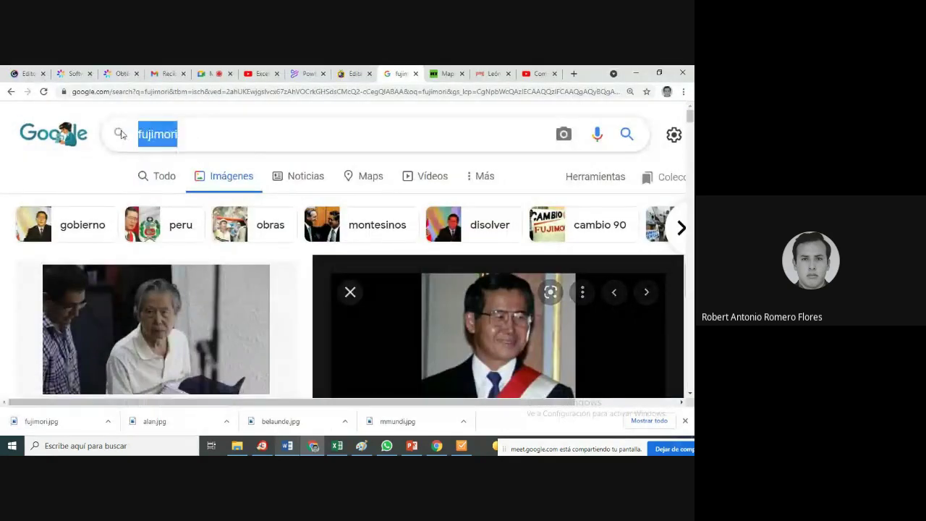
text(toledo)
key(Return)
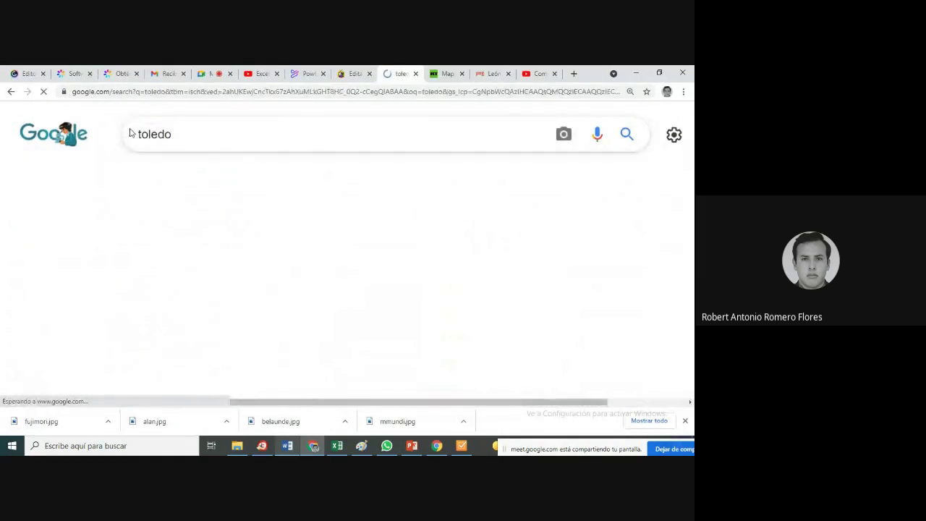
scroll(375, 300, down, 10)
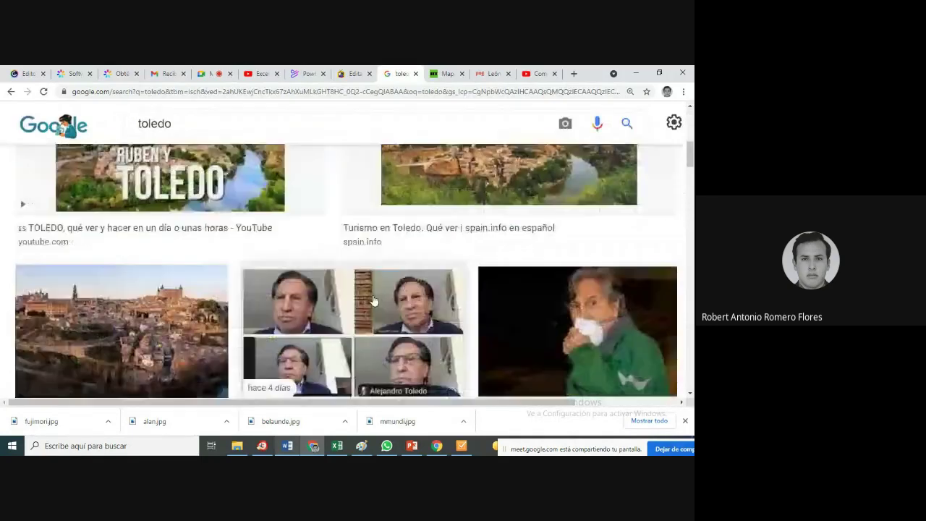
scroll(374, 298, up, 3)
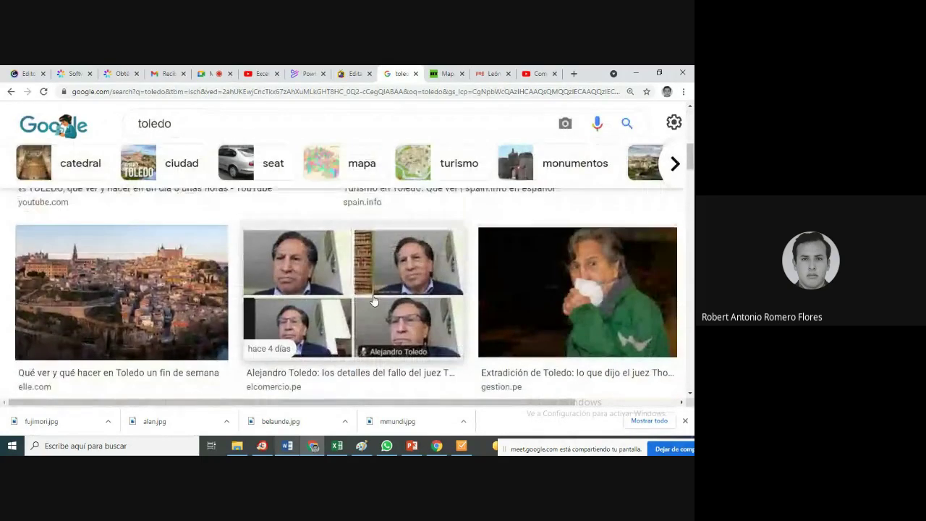
scroll(374, 296, down, 8)
scroll(373, 294, down, 5)
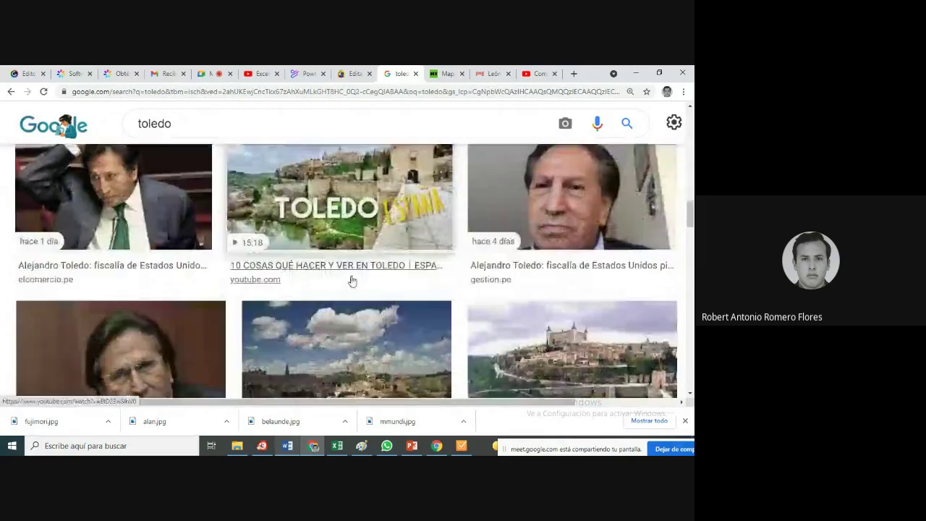
scroll(94, 226, down, 5)
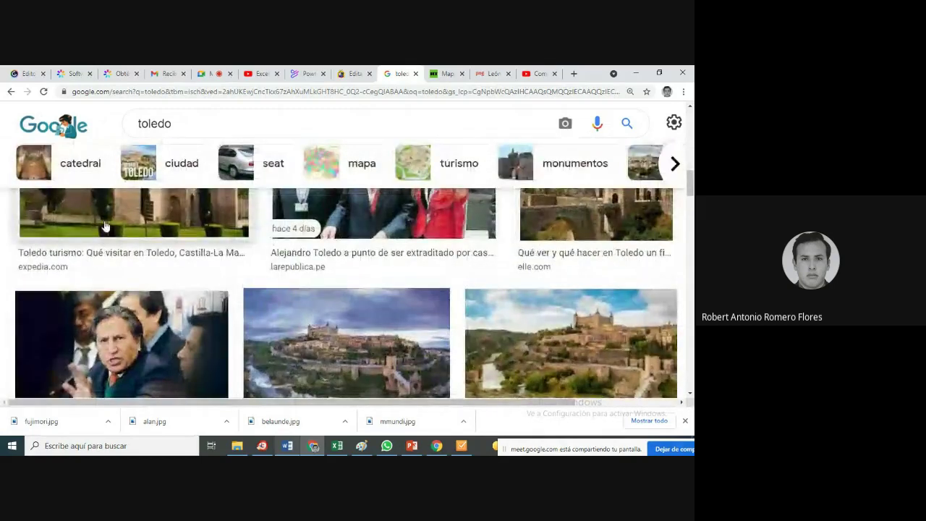
scroll(122, 226, up, 3)
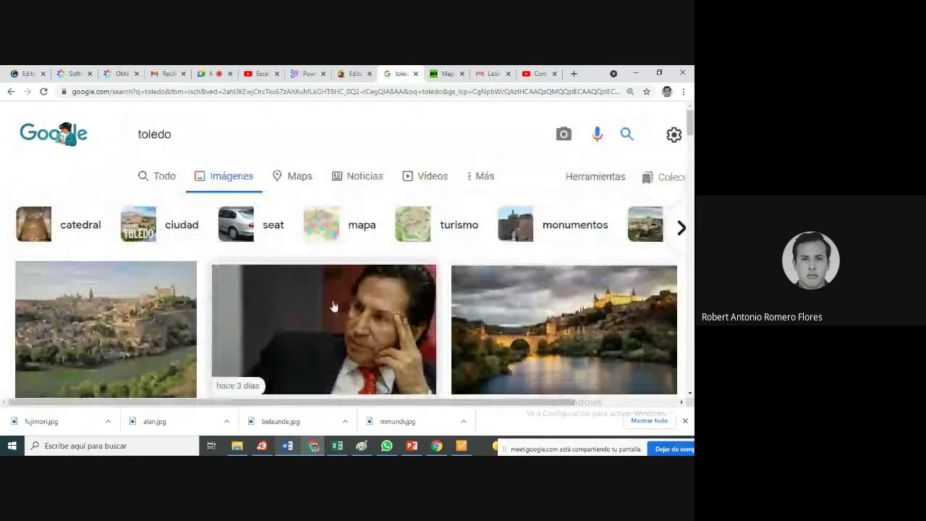
- Save the Gestión Toledo photo as Toledo.jpg and return to iSpring QuizMaker
click(335, 307)
right_click(472, 260)
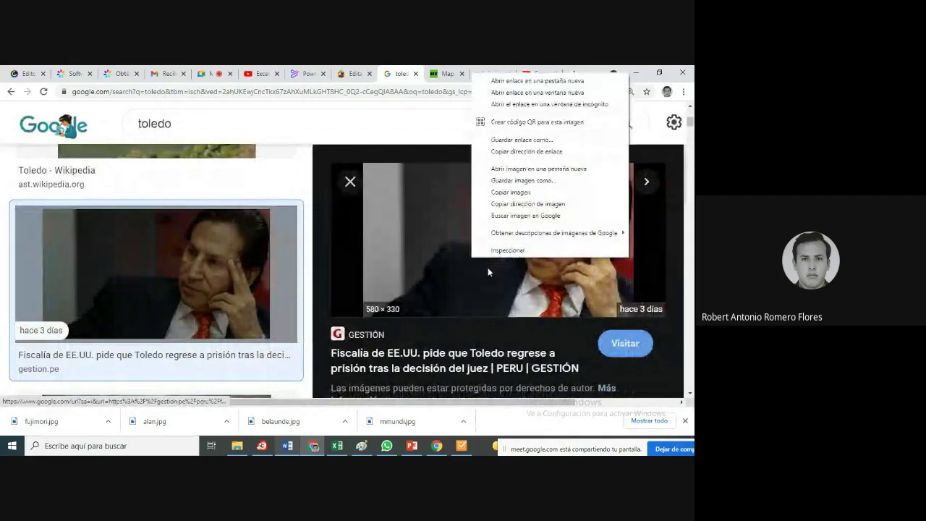
click(572, 183)
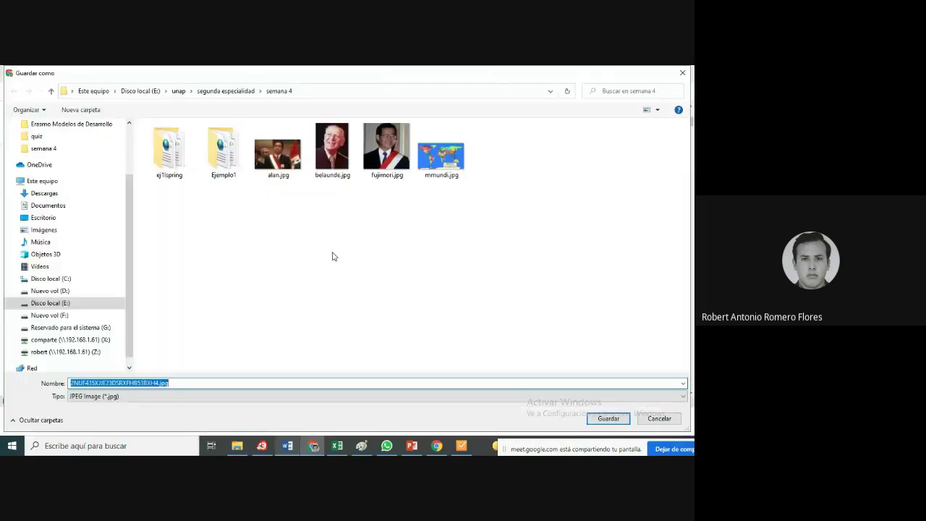
text(Toledo)
key(Return)
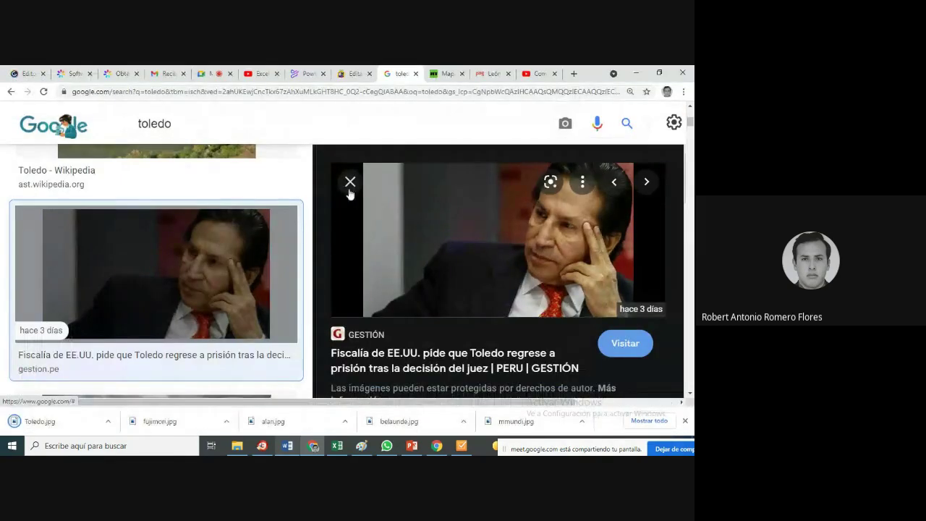
click(350, 182)
click(461, 446)
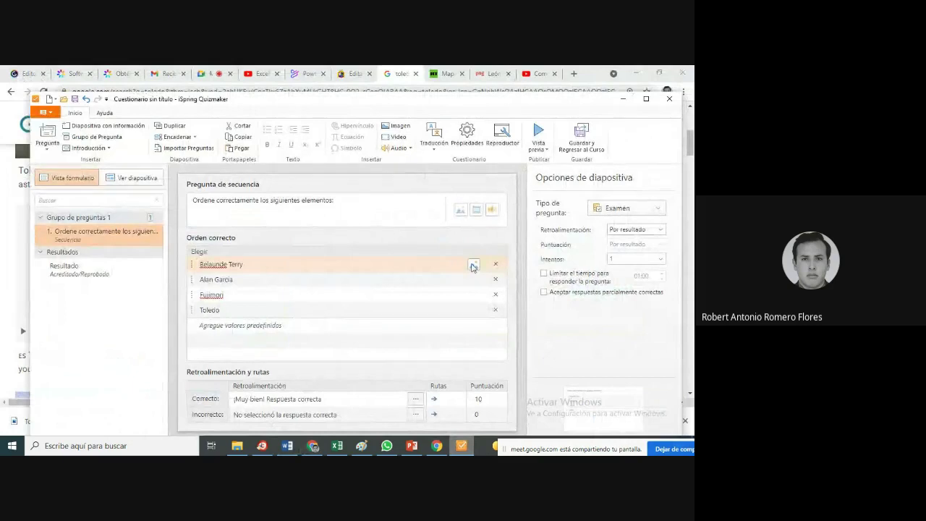
- Attach belaunde.jpg from E:\unap\segunda especialidad\semana 4 to the Belaunde Terry item
click(473, 266)
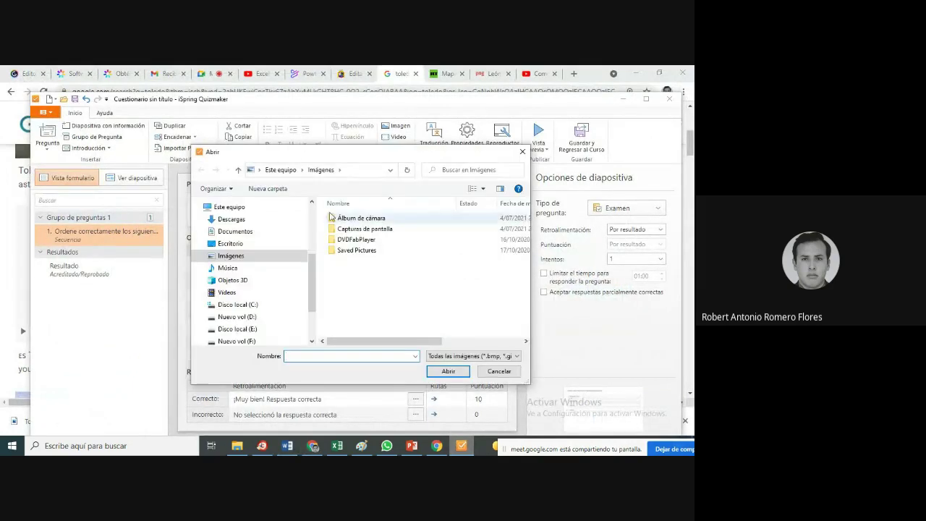
click(253, 330)
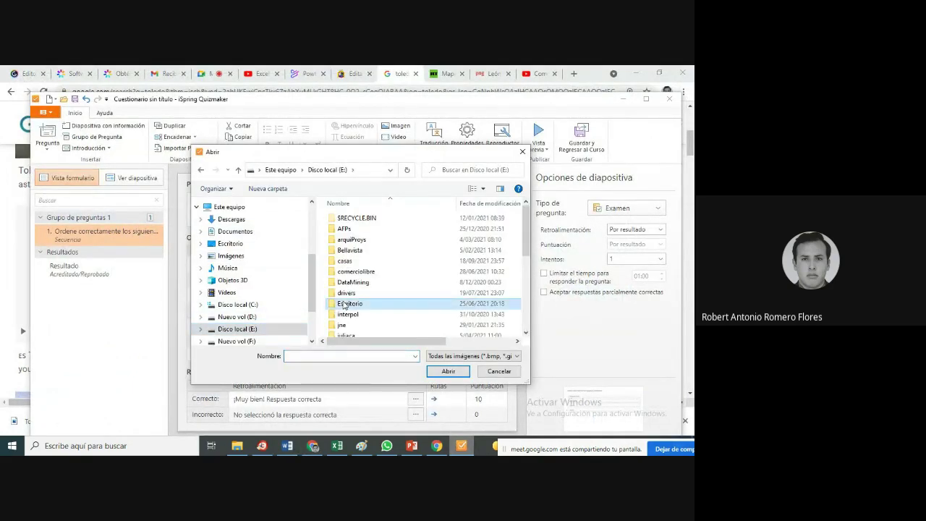
text(unap)
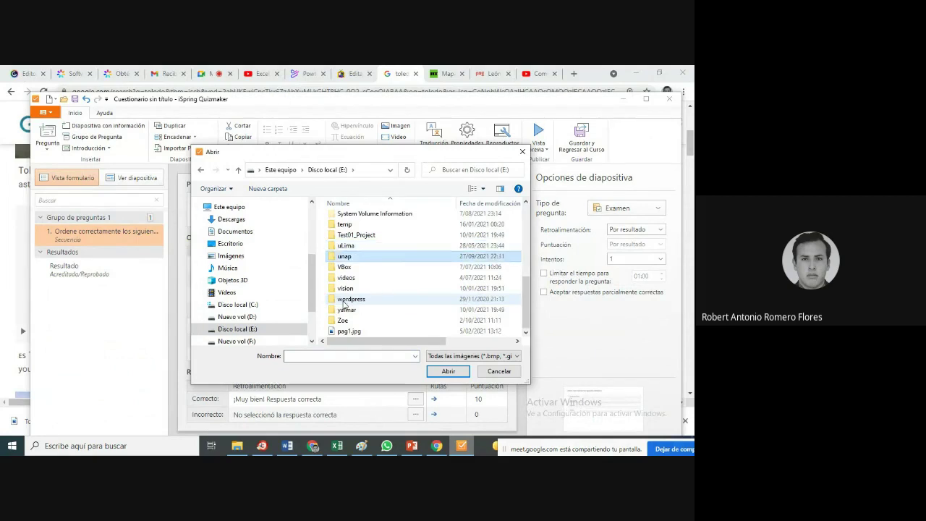
key(Return)
text(segunda)
key(Return)
text(psemana 4)
key(Return)
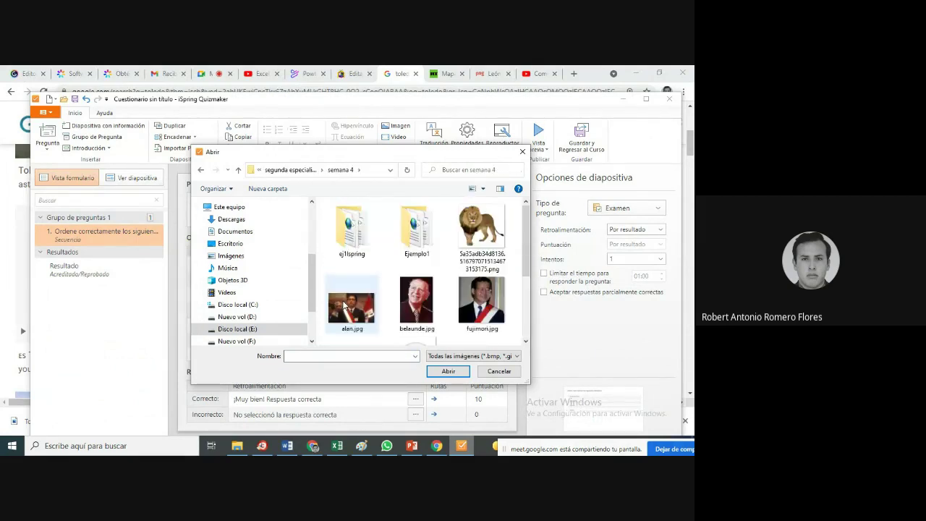
text(ejemplo)
text(belaunde.jpg)
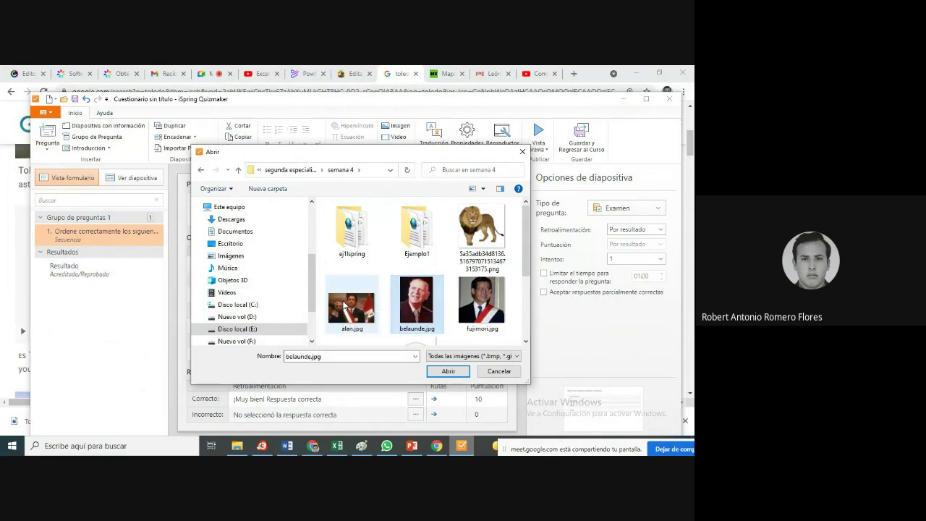
key(Return)
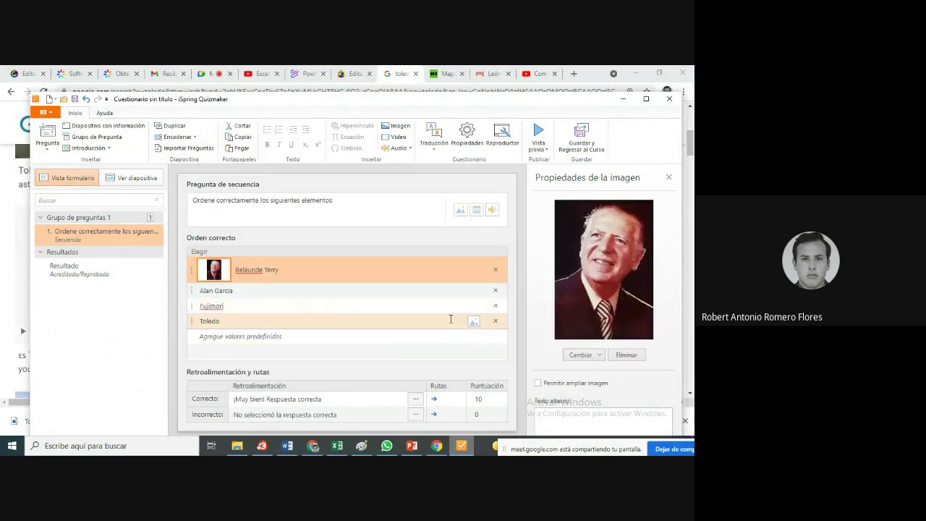
- Insert alan.jpg into the Alan Garcia item, also placing it on Fujimori by mistake
click(474, 309)
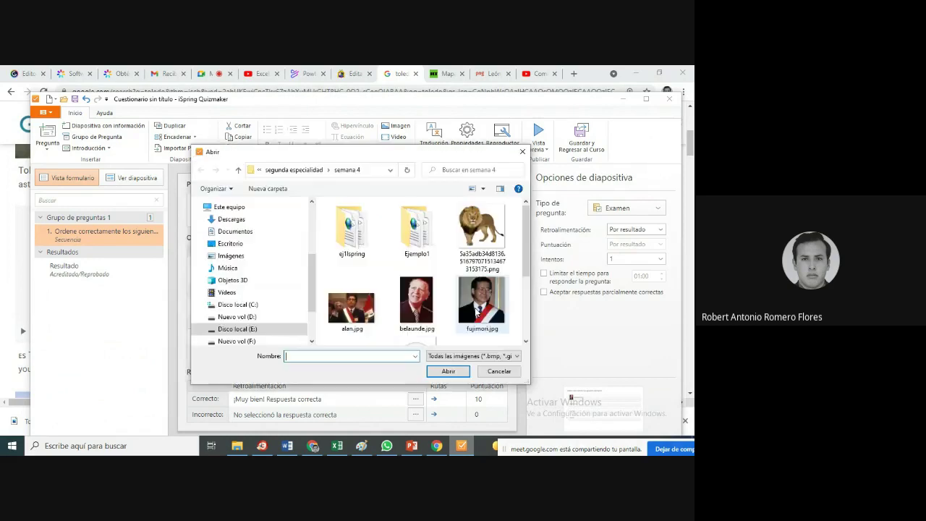
scroll(459, 300, down, 2)
scroll(435, 301, up, 2)
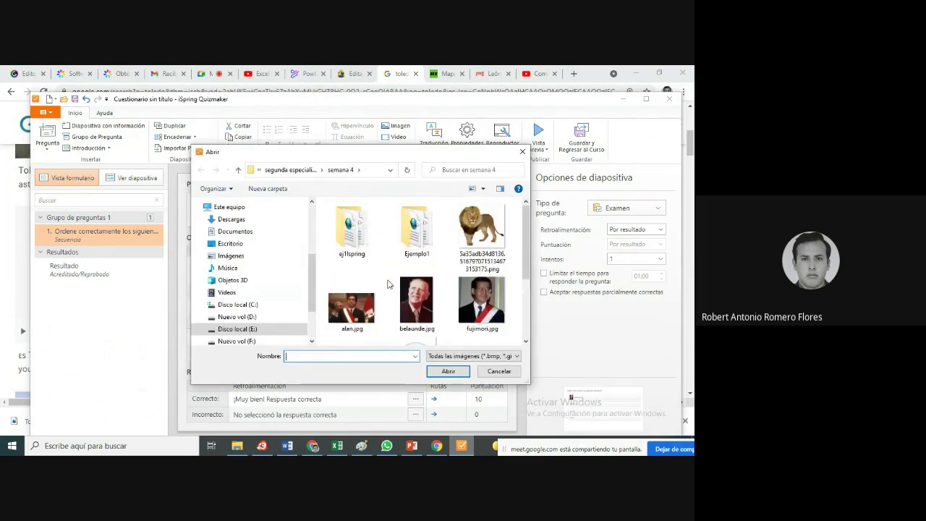
double_click(353, 304)
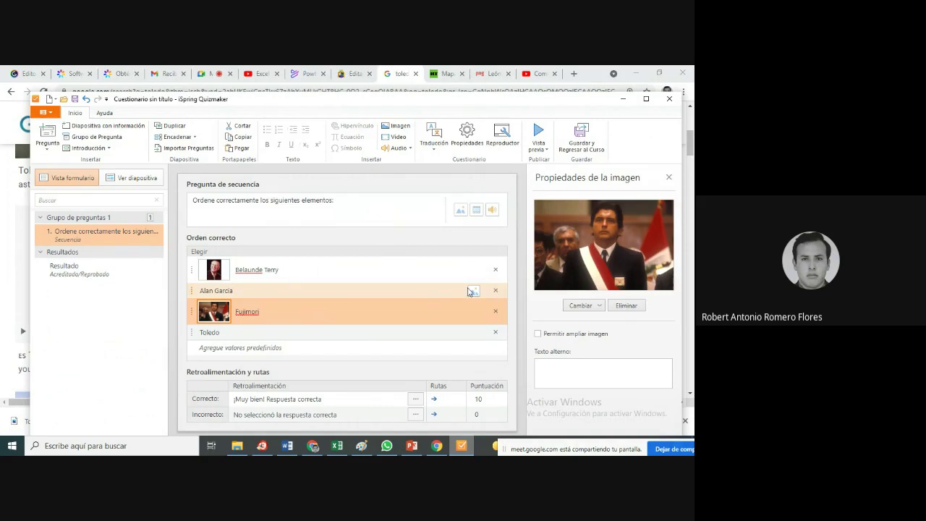
click(472, 291)
click(355, 304)
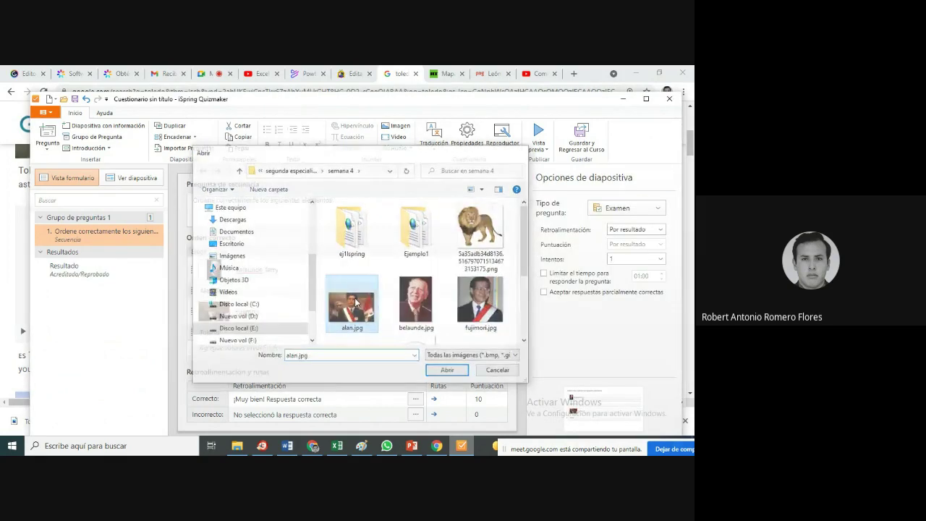
double_click(355, 304)
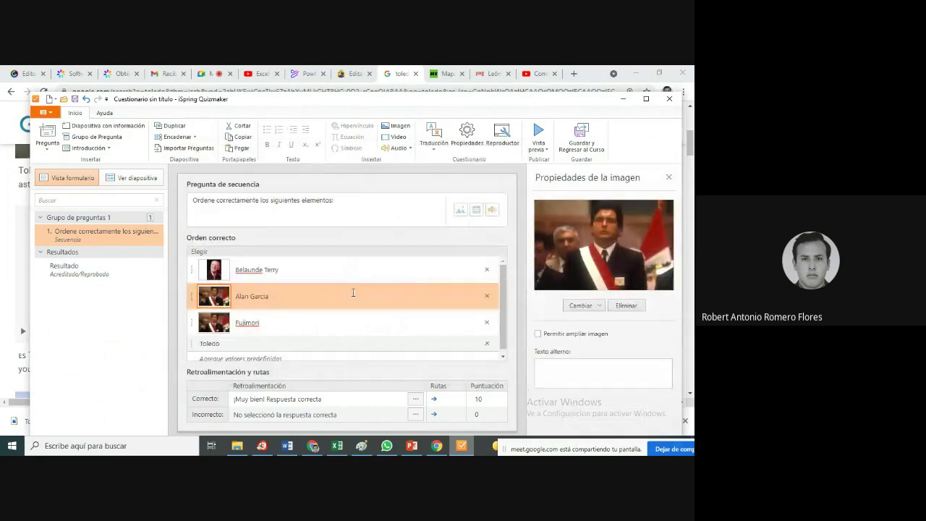
- Replace the Fujimori item's picture with fujimori.jpg
click(456, 325)
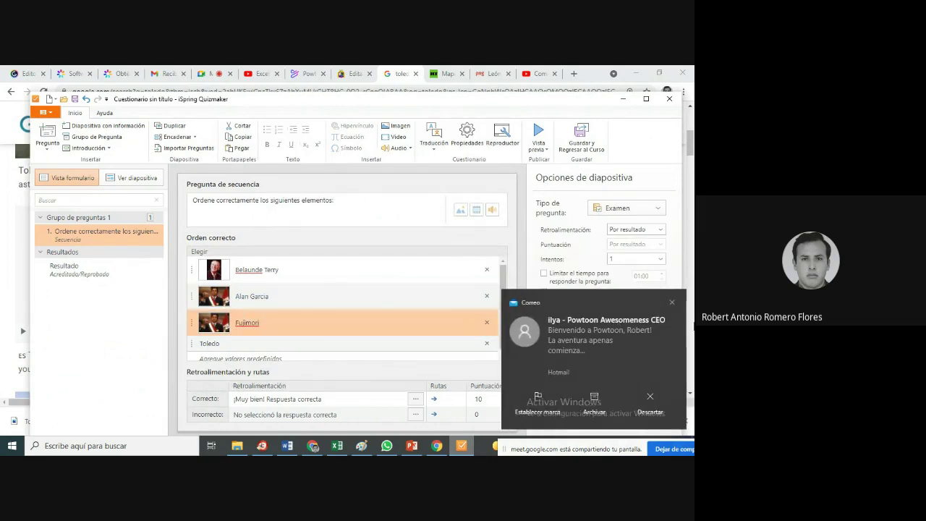
click(671, 303)
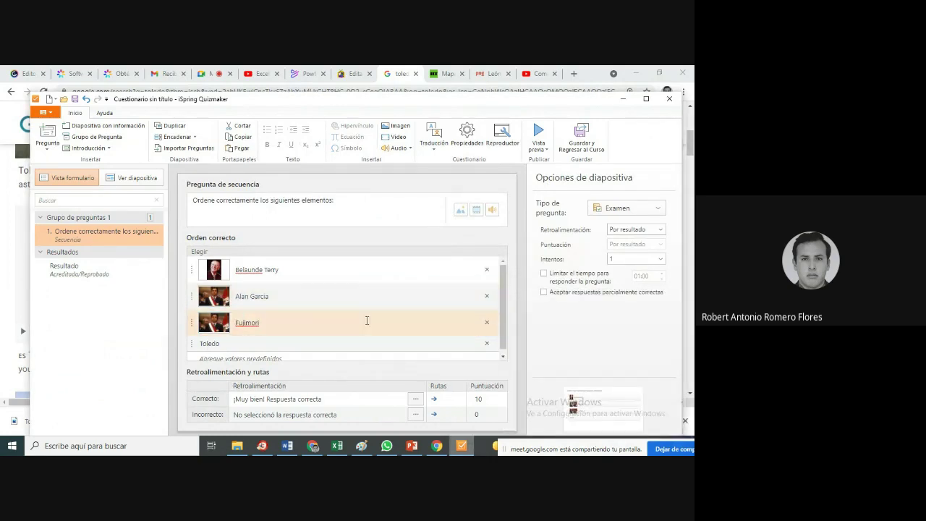
click(330, 319)
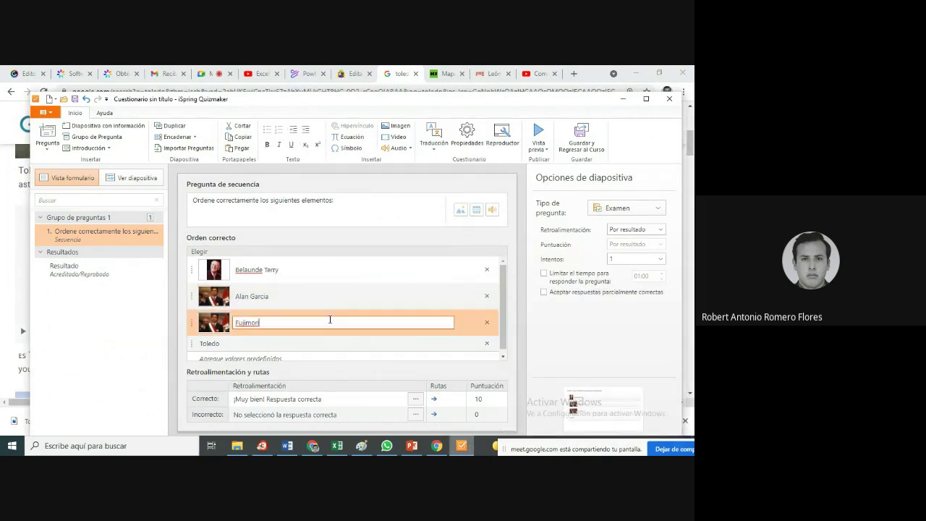
click(210, 325)
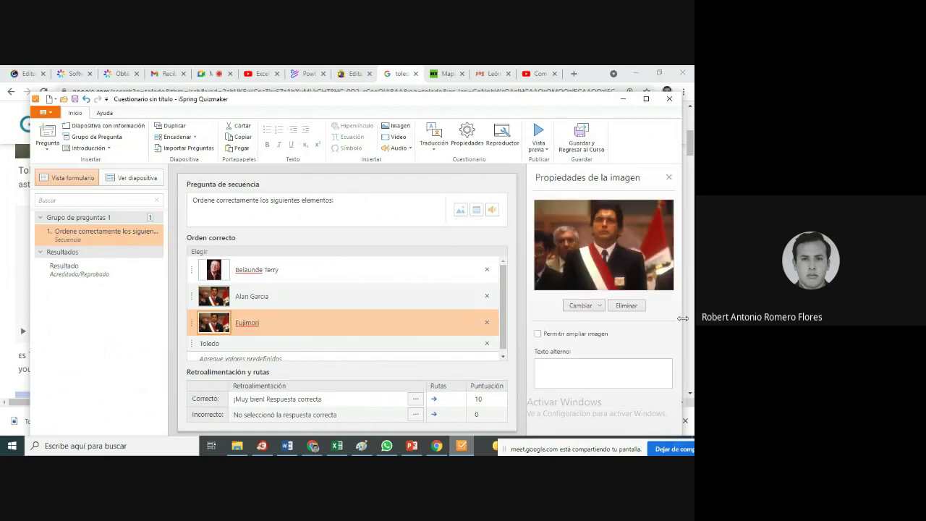
click(580, 305)
click(604, 316)
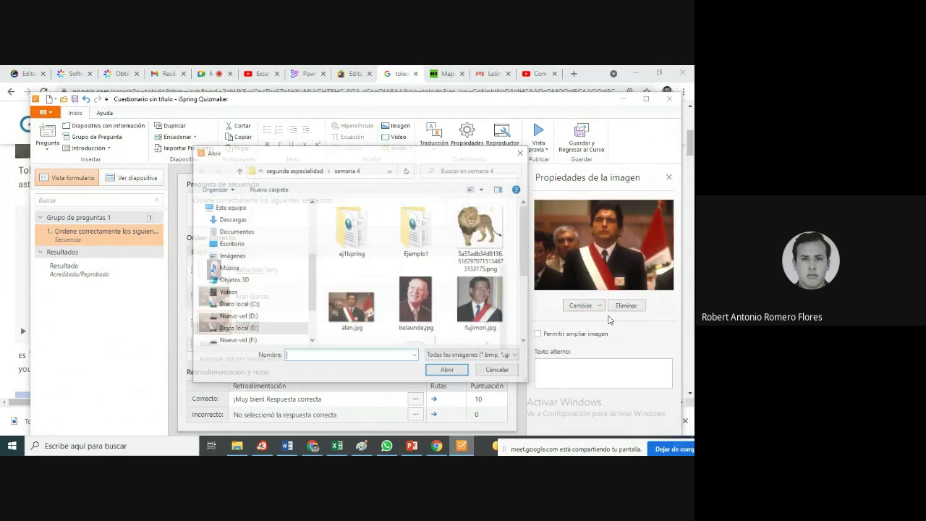
double_click(470, 295)
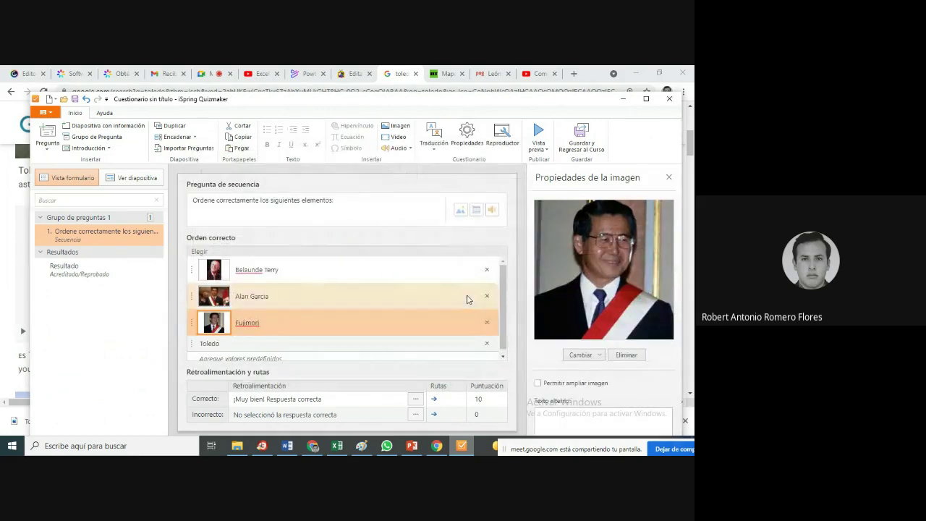
- Attach Toledo.jpg to the Toledo item
click(464, 342)
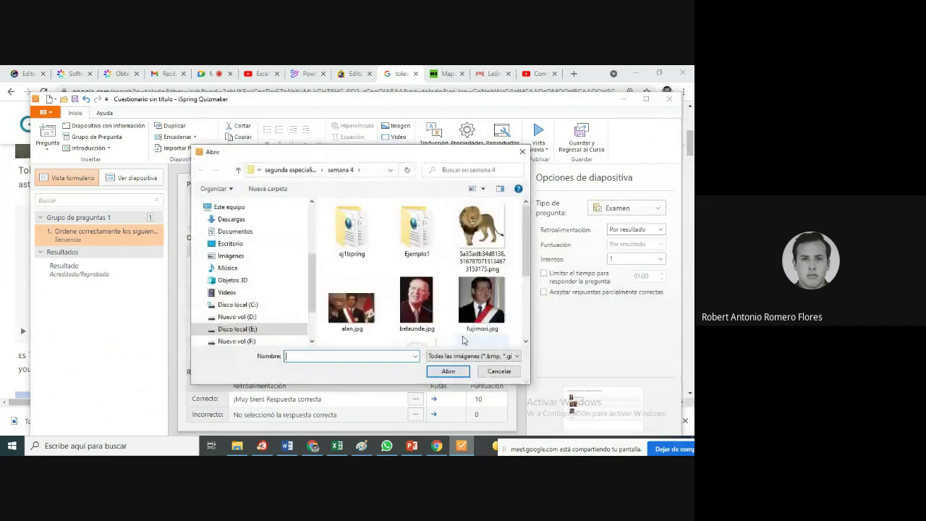
scroll(454, 287, down, 3)
click(483, 259)
double_click(483, 262)
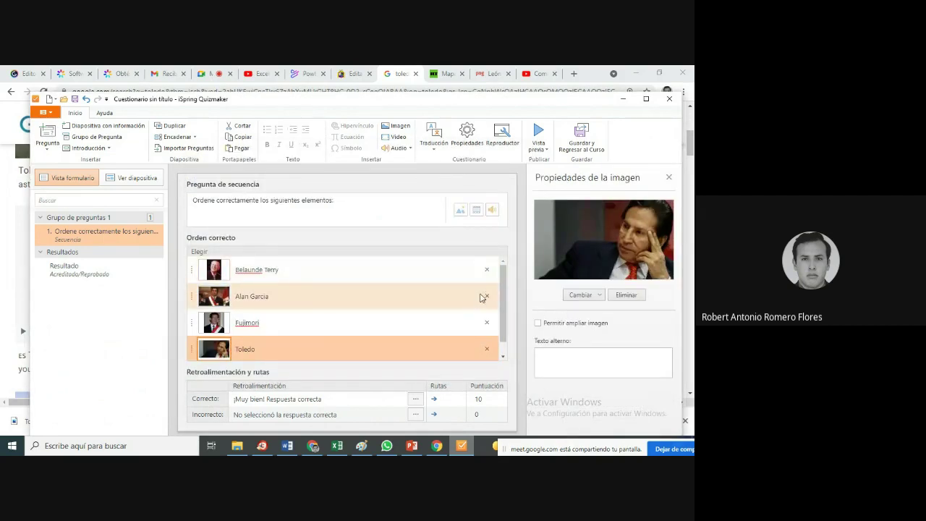
- Set Intentos to 2, adding the 'Respuesta incorrecta. Vuelva a intentarlo.' feedback row
drag(474, 107, 458, 81)
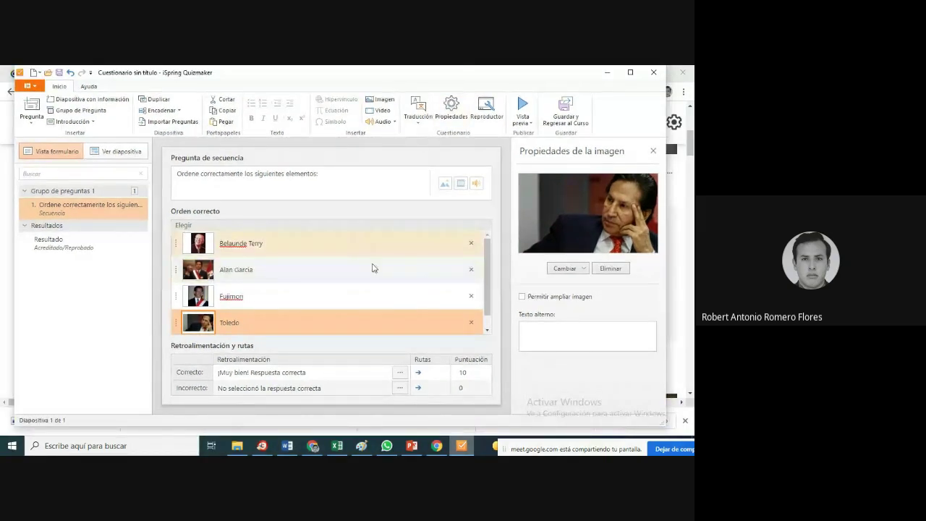
mouse_move(484, 284)
mouse_down()
mouse_move(492, 304)
mouse_move(496, 272)
mouse_up()
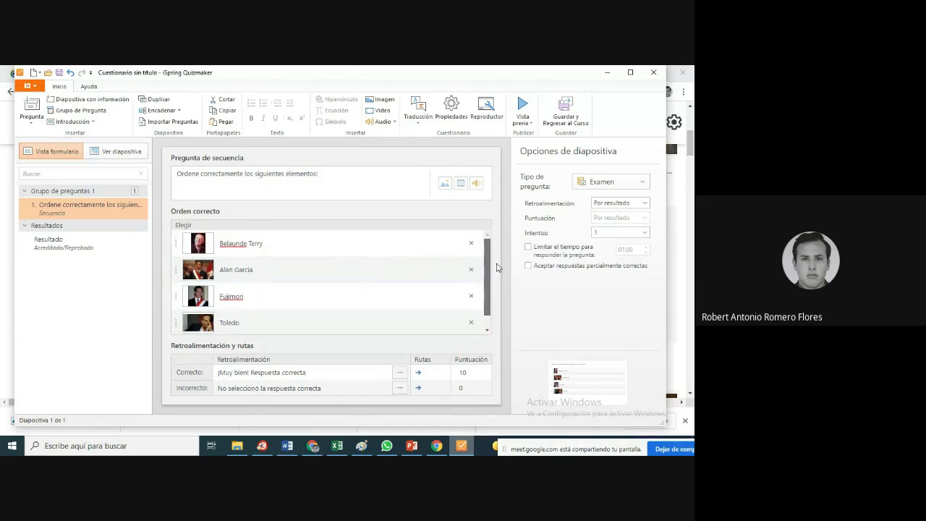
click(641, 232)
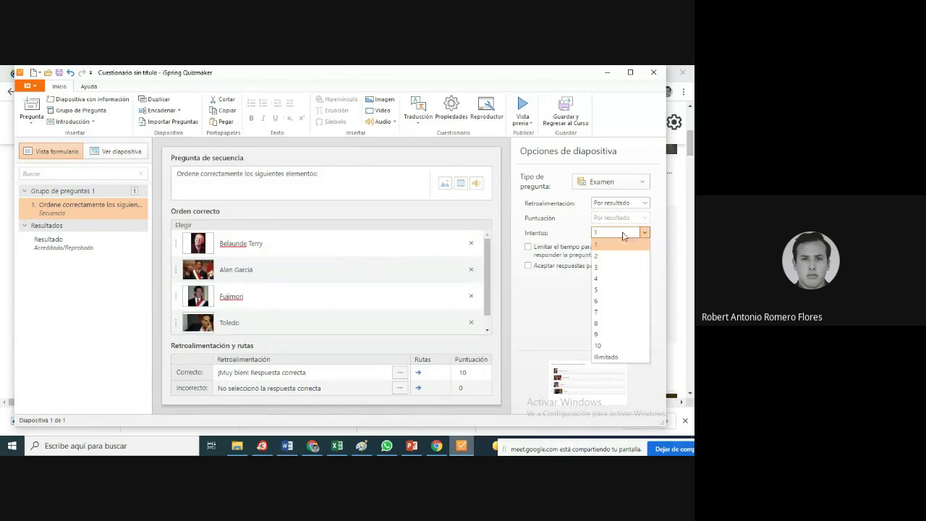
click(601, 260)
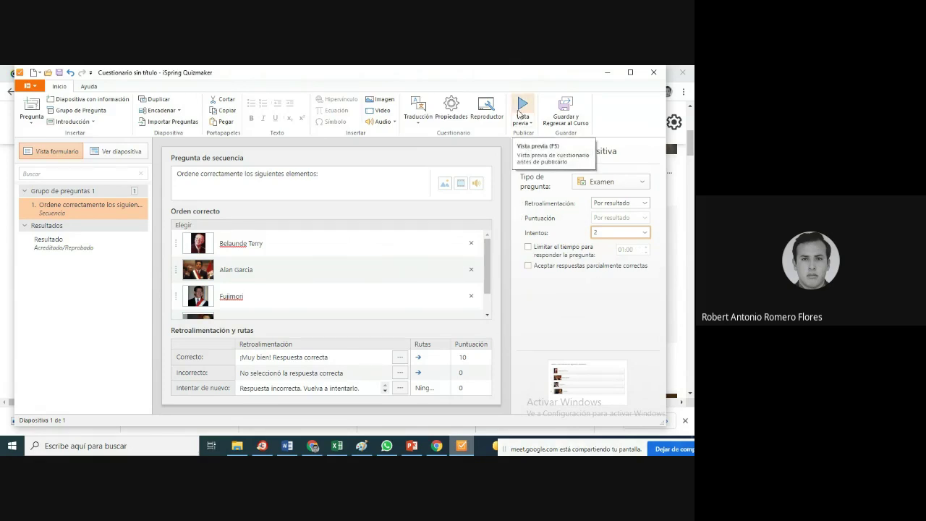
click(521, 109)
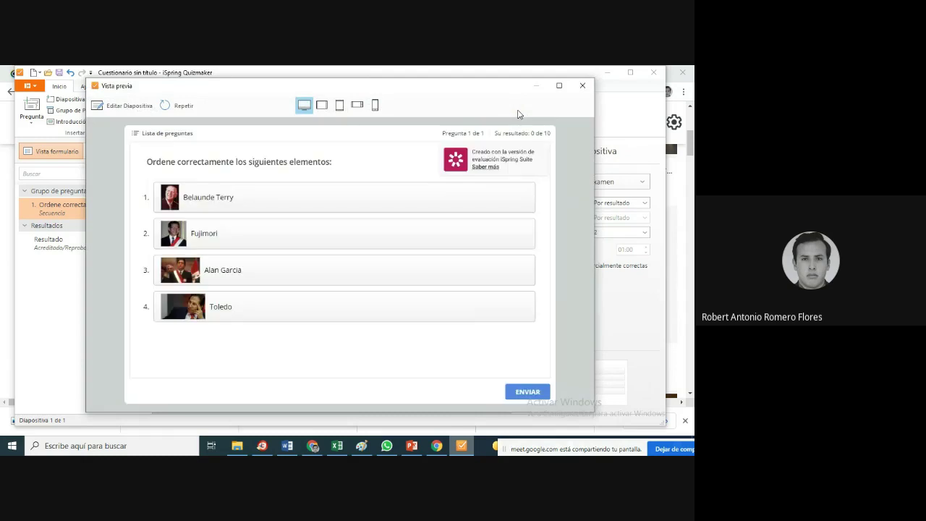
drag(290, 323, 301, 261)
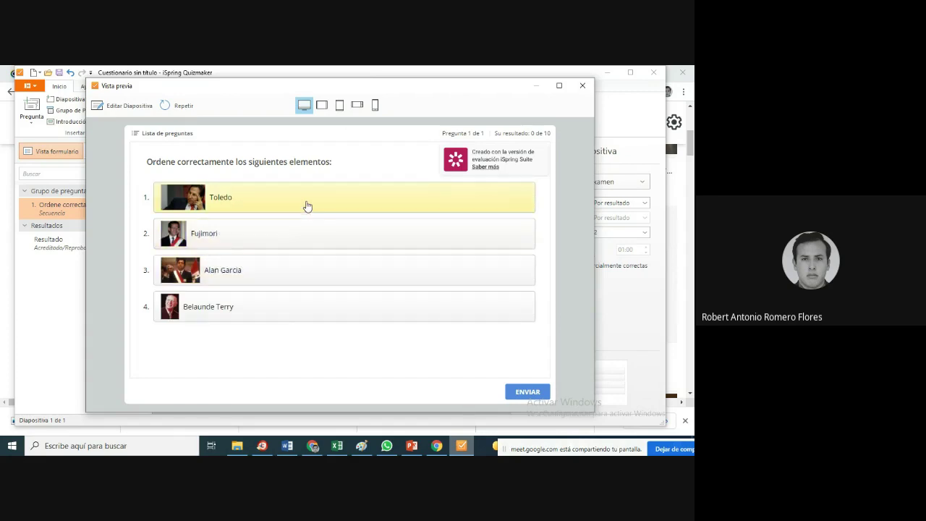
click(528, 392)
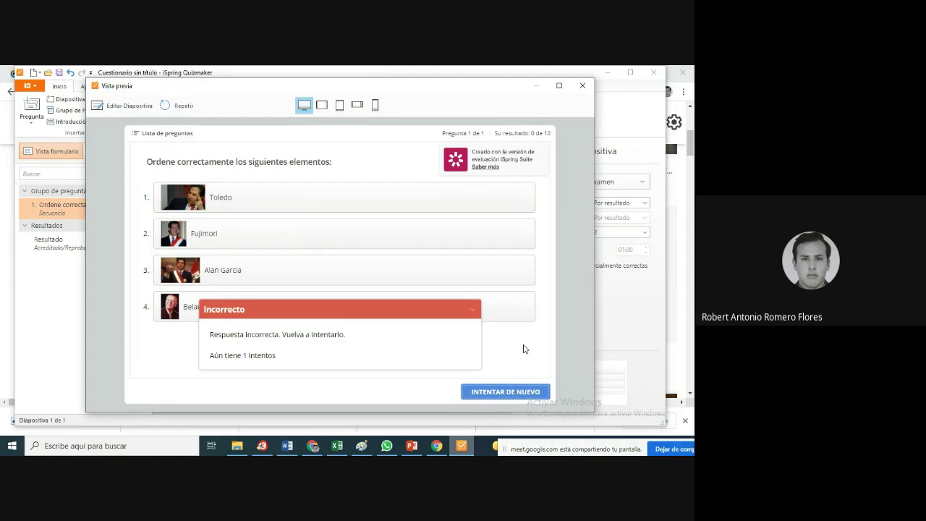
click(499, 390)
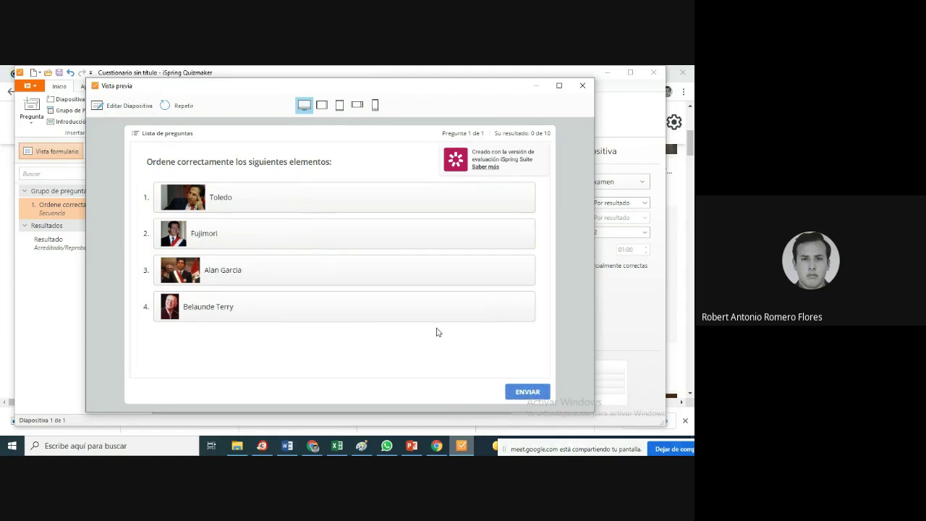
drag(207, 309, 228, 189)
drag(244, 299, 244, 242)
drag(254, 270, 286, 313)
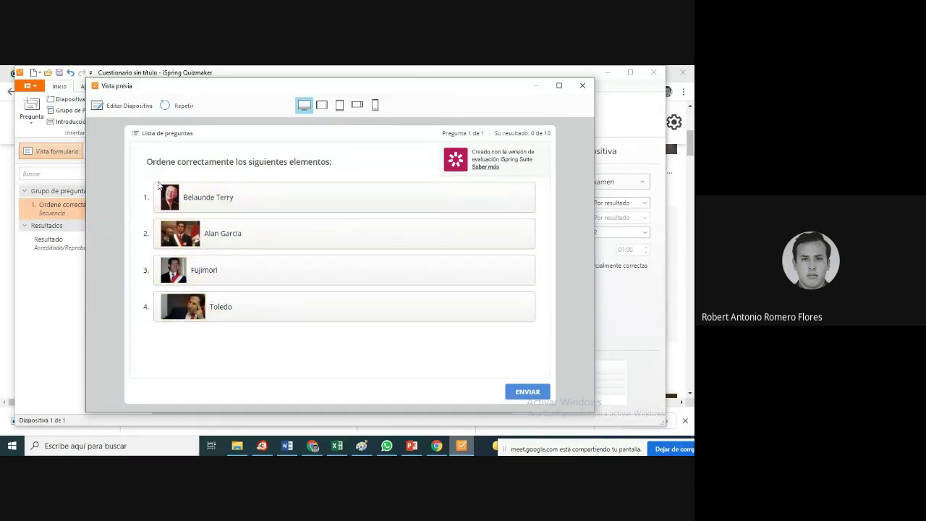
click(526, 392)
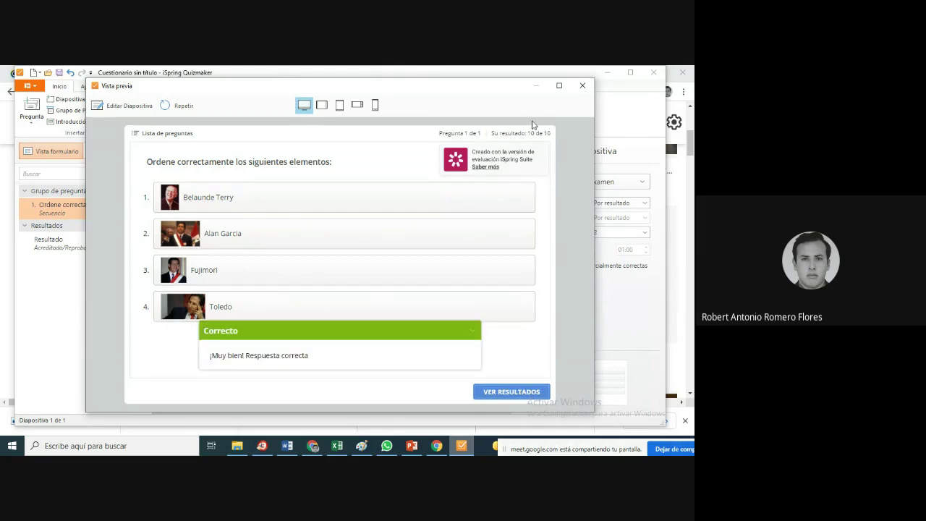
click(584, 88)
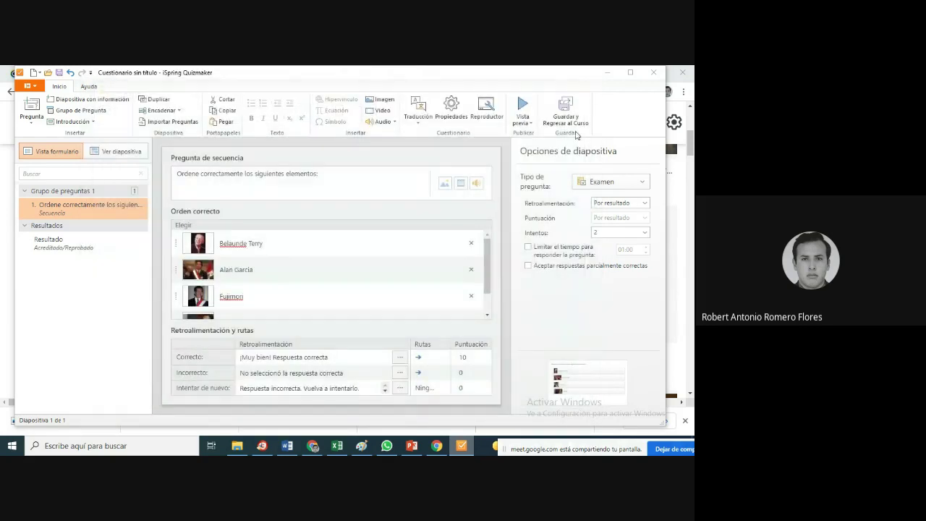
- Save the quiz back to PowerPoint and select the presidents quiz on slide 10
click(563, 119)
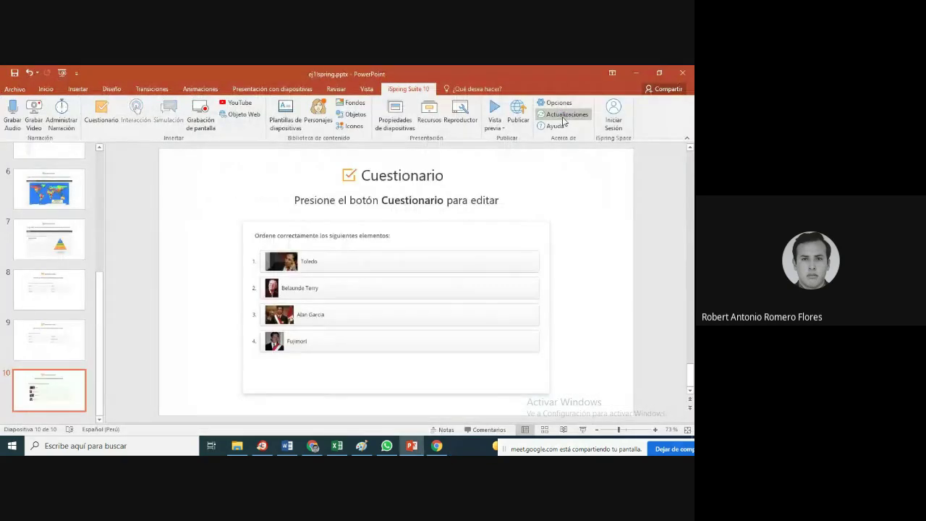
click(564, 121)
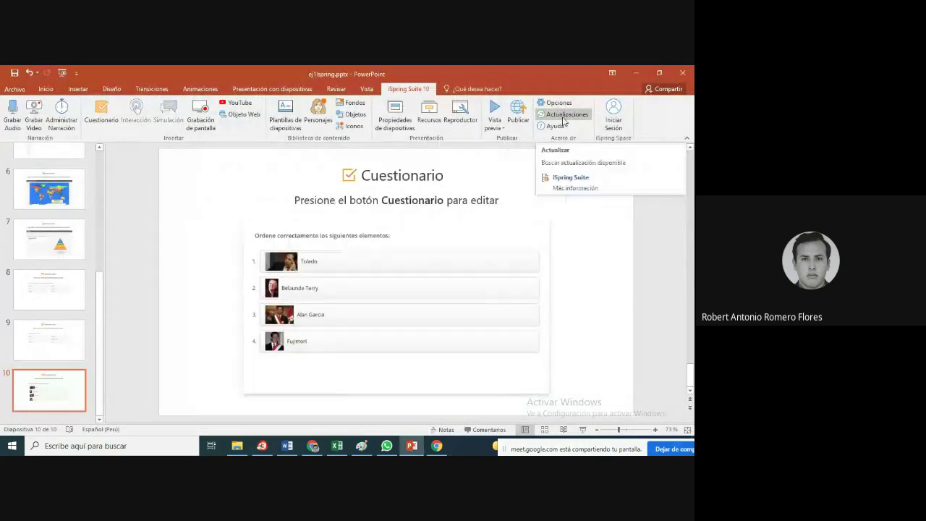
click(627, 146)
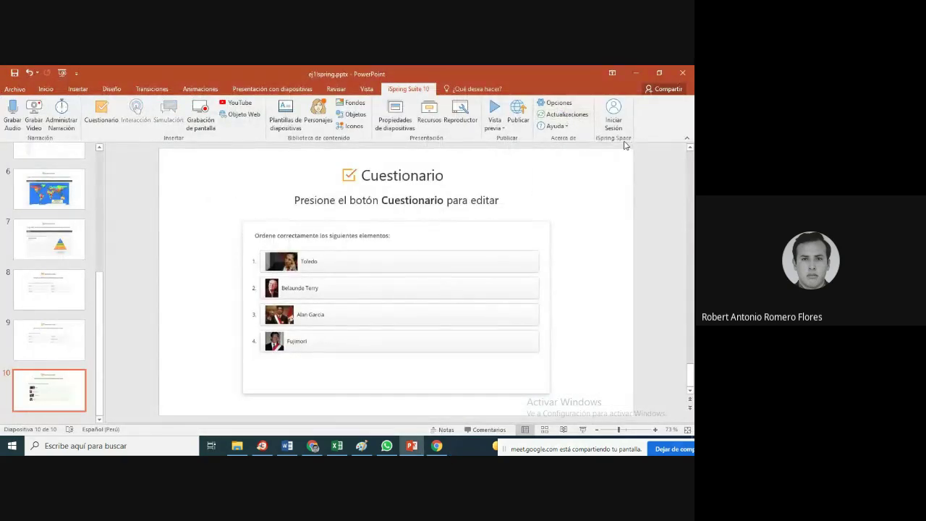
click(505, 244)
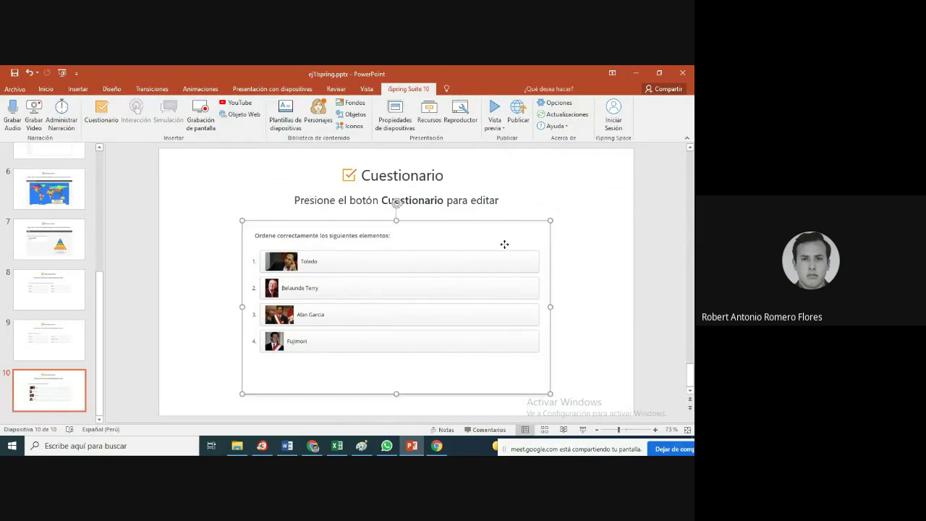
click(590, 211)
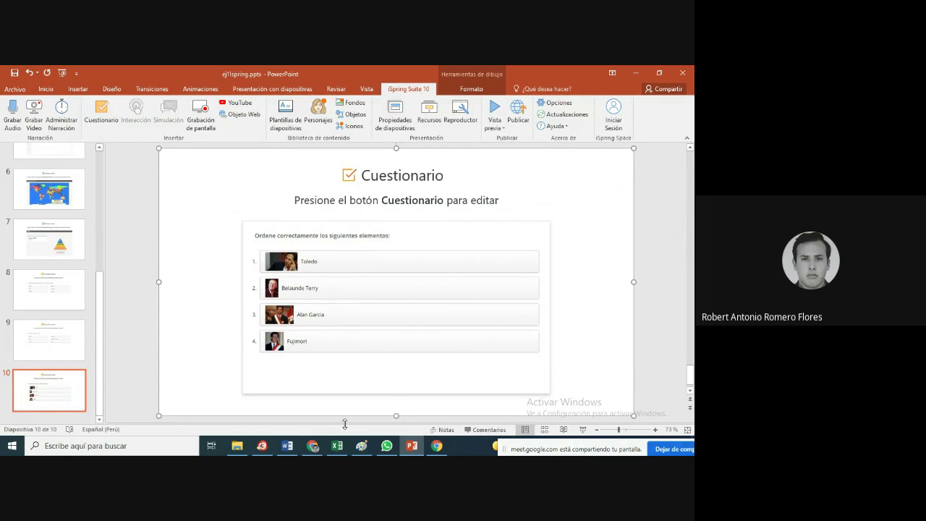
drag(524, 448, 598, 404)
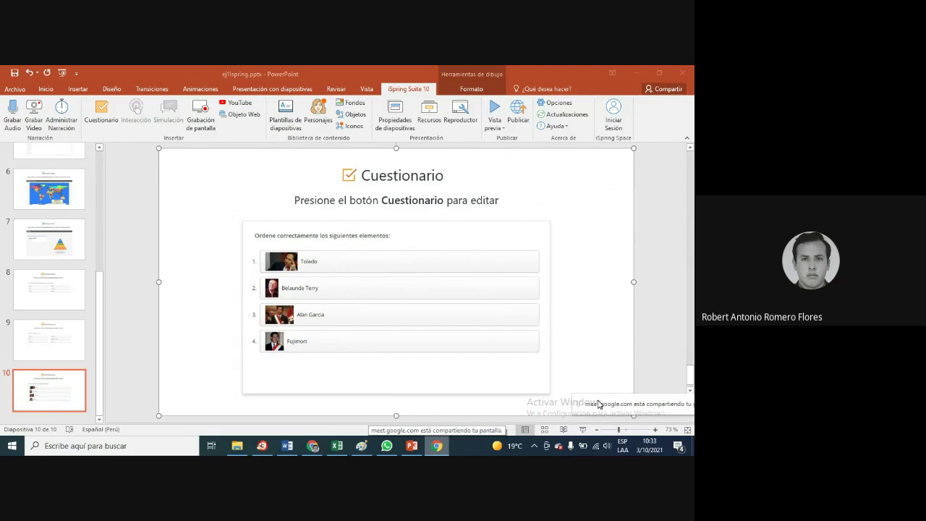
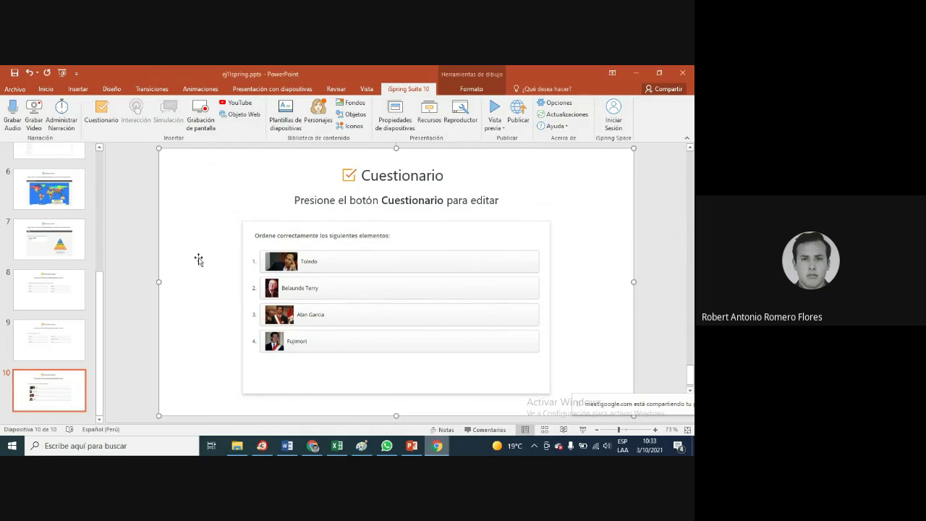
- Select slide 10 in the thumbnails and open its quiz in QuizMaker via Cuestionario
click(52, 310)
click(61, 333)
click(75, 380)
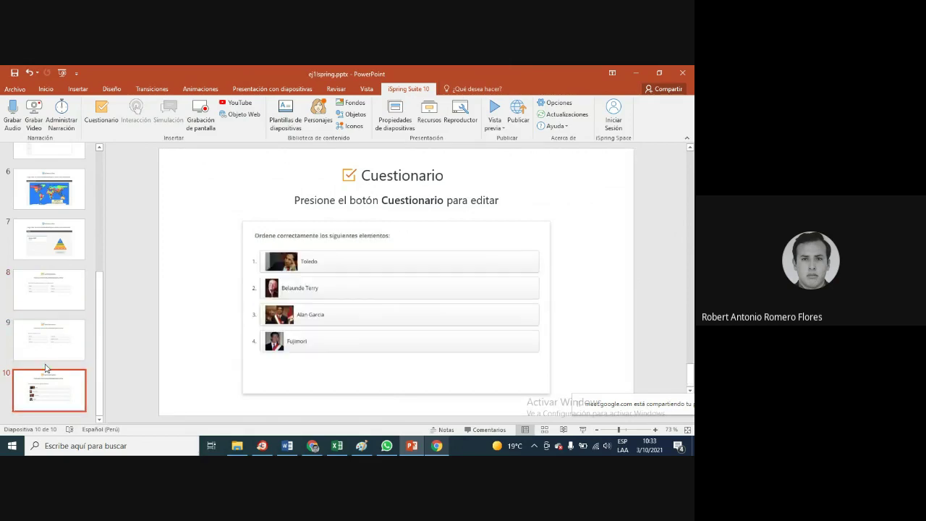
click(102, 108)
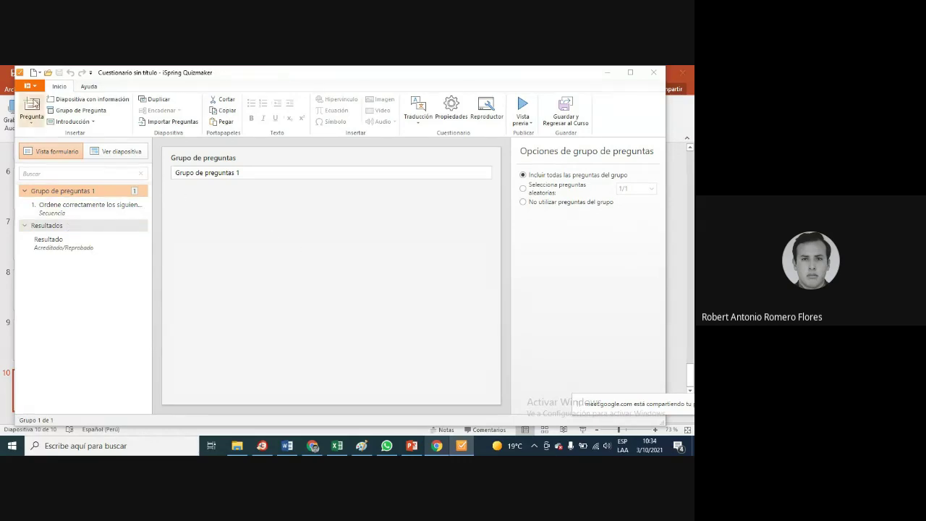
- Insert a Respuesta corta question worded '¿El autor de Paco Yunque es?'
click(33, 116)
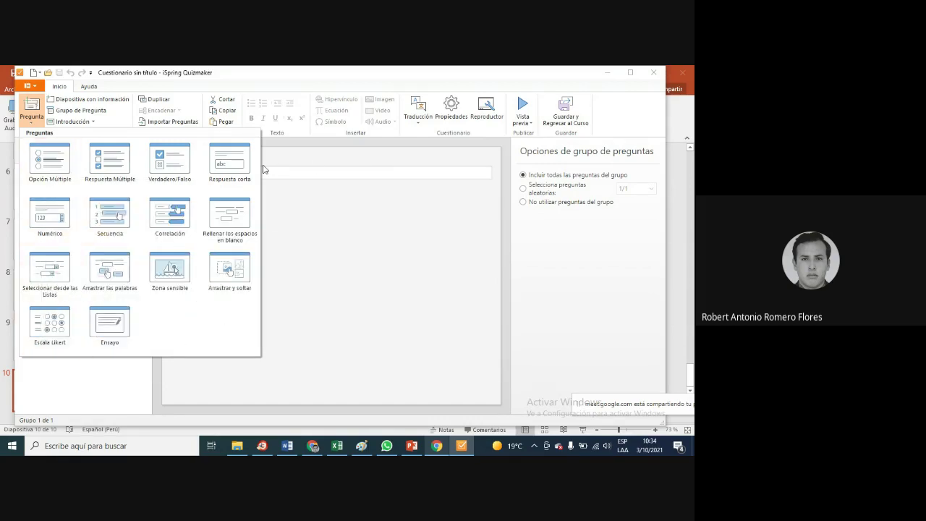
click(233, 166)
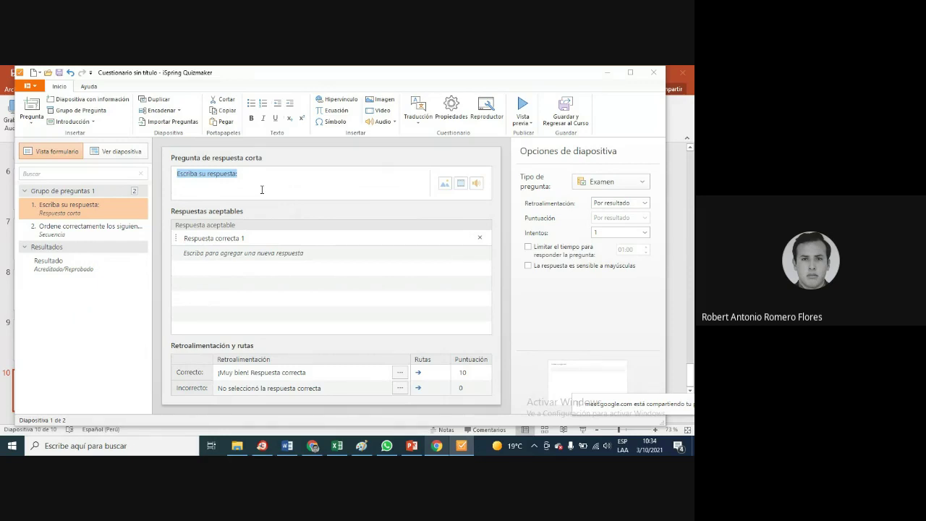
text(Pa)
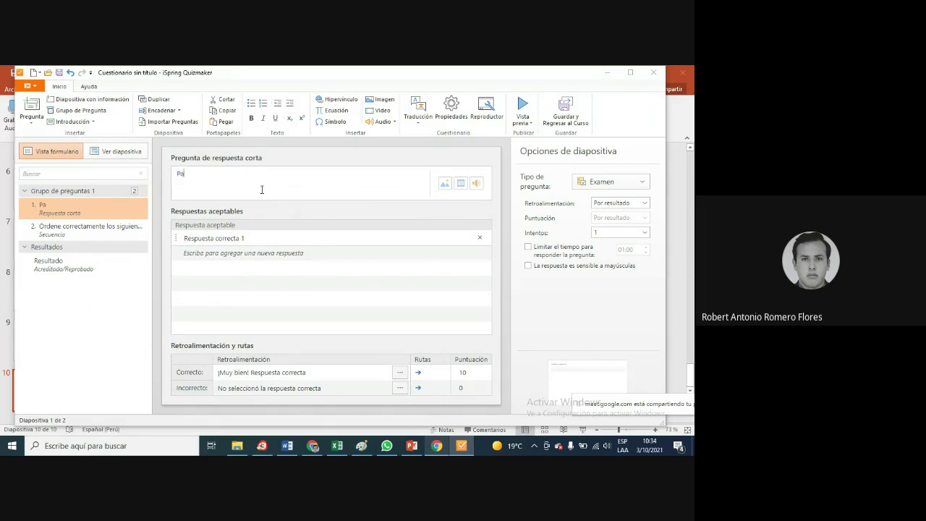
text(co Yunque lo ec)
text(cribió )
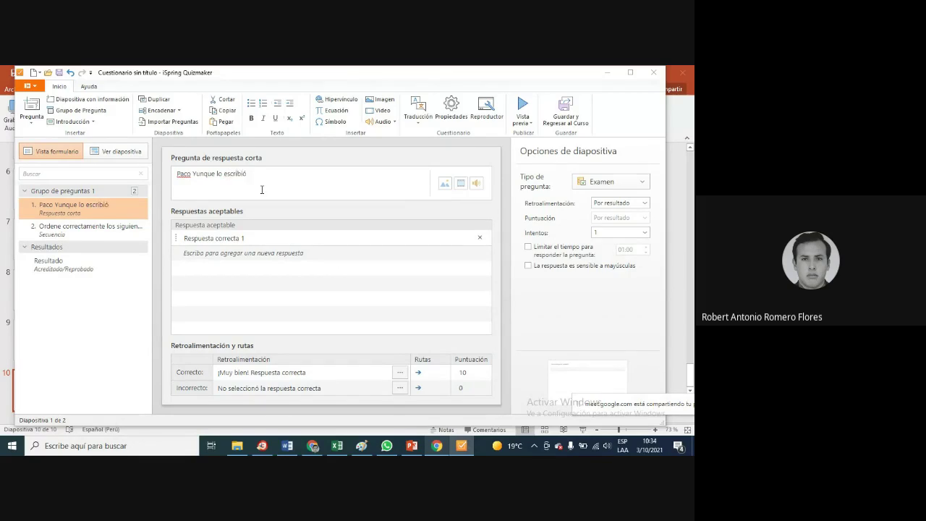
text(?)
key(Home)
text(¿)
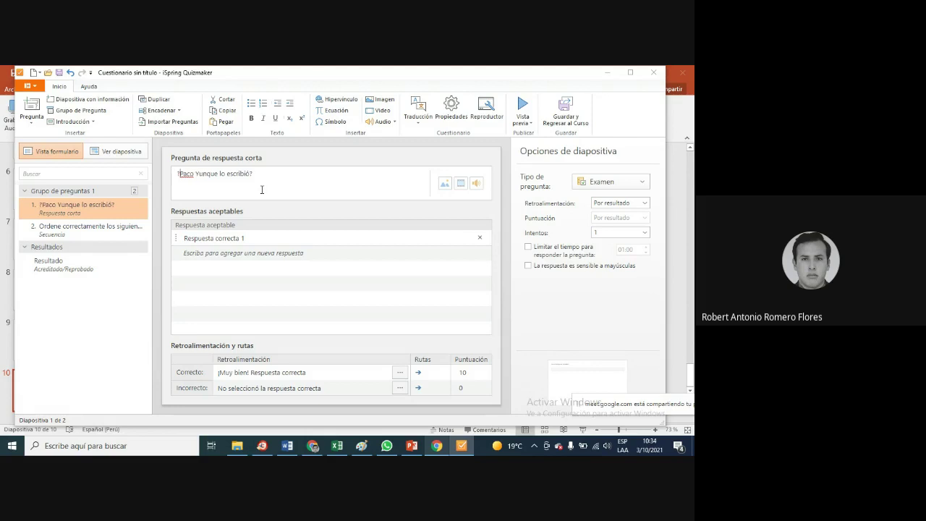
key(BackSpace)
text(¿El autor de)
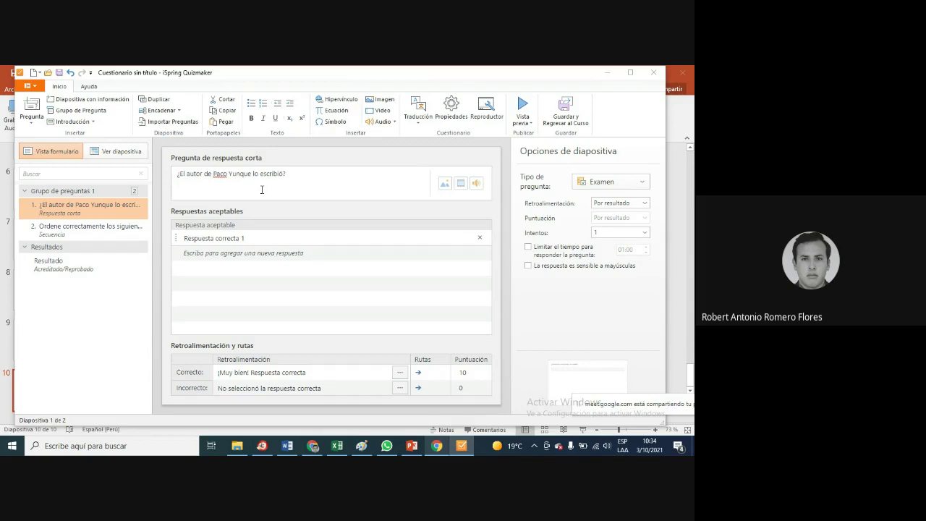
key(BackSpace)
key(BackSpace)
key(BackSpace)
key(BackSpace)
key(BackSpace)
key(BackSpace)
key(BackSpace)
key(BackSpace)
key(BackSpace)
key(BackSpace)
key(BackSpace)
text(es)
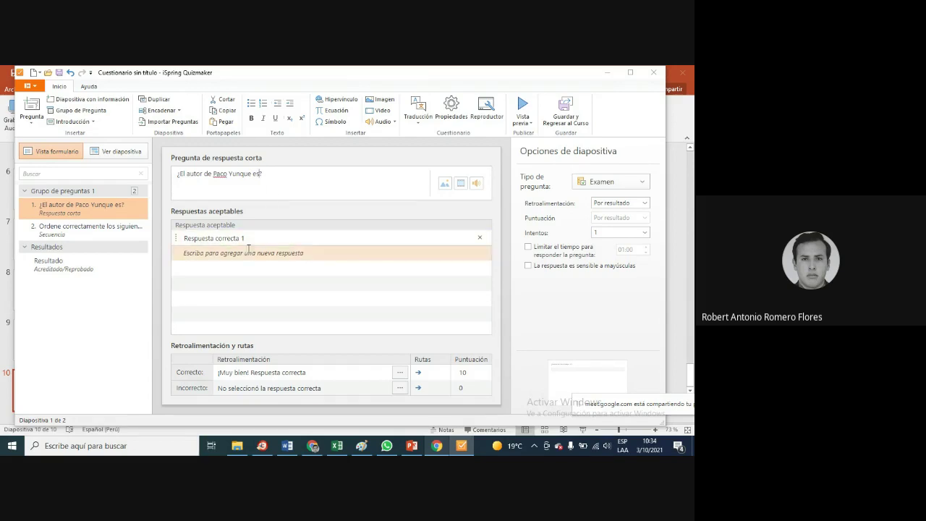
- Enter accepted answers 'cesar Vallejo', 'César Vallejo' and 'CESAR VALLEJO'
click(265, 237)
key(ctrl+a)
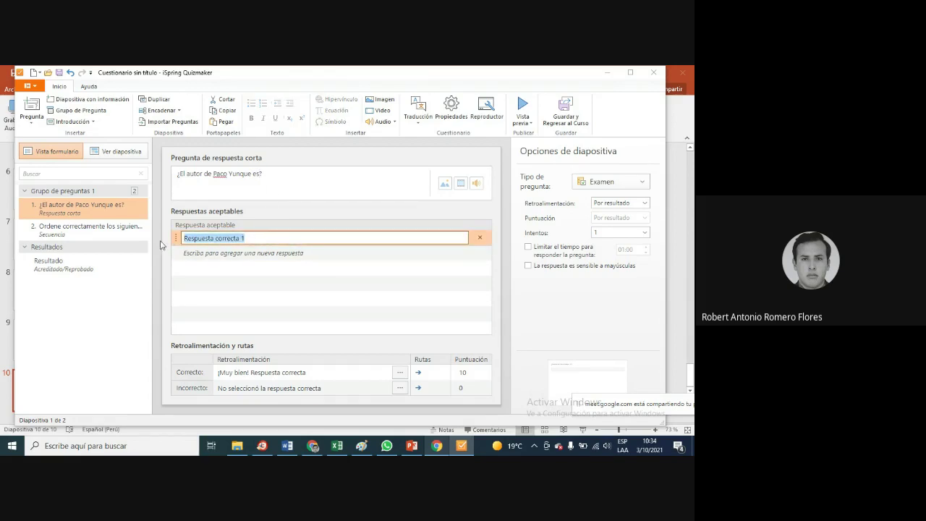
text(cesar )
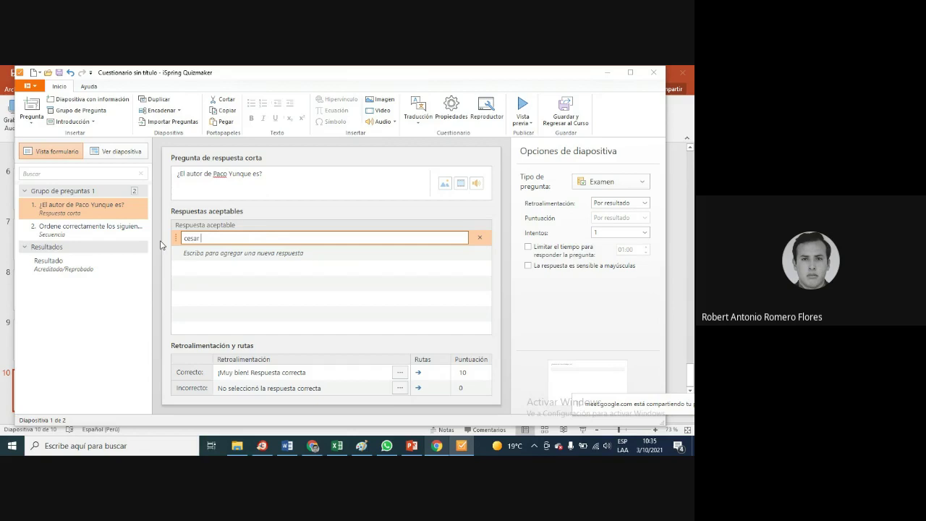
text(Vallejo)
click(228, 254)
text(César Vallejo)
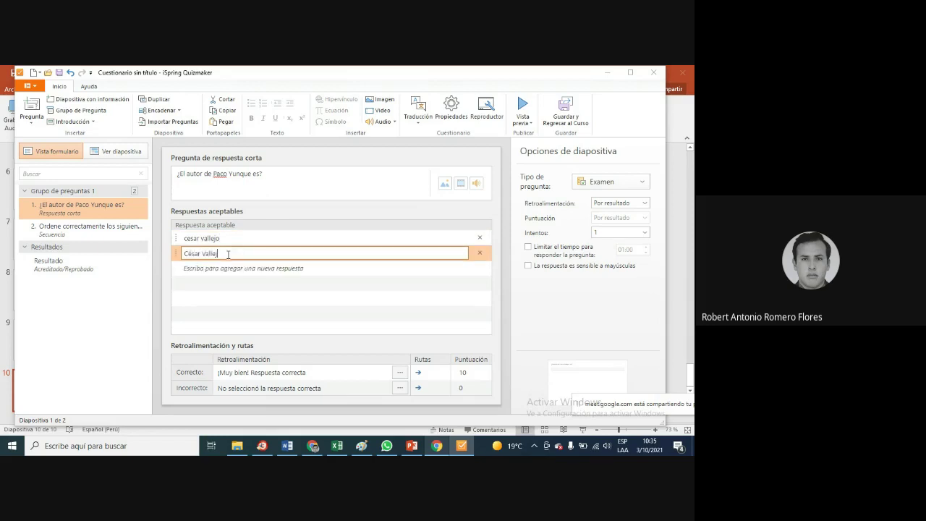
click(272, 270)
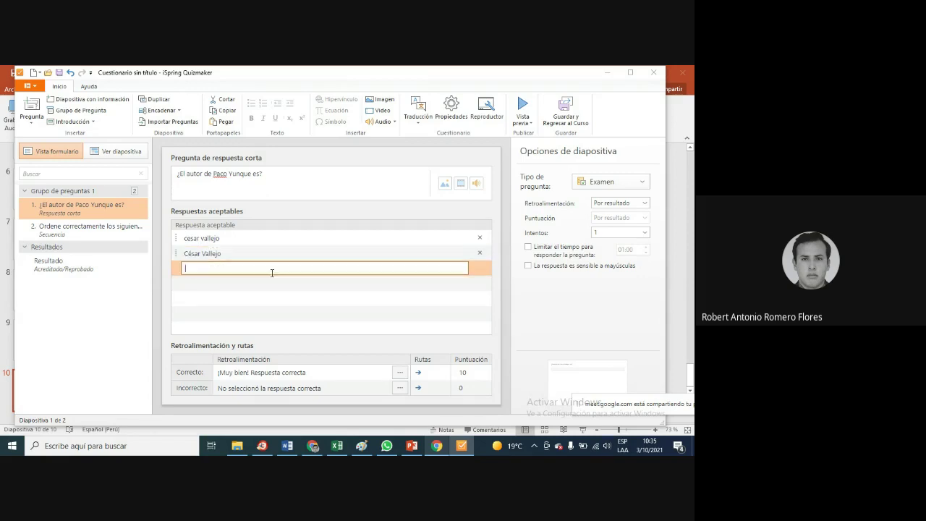
text(CE)
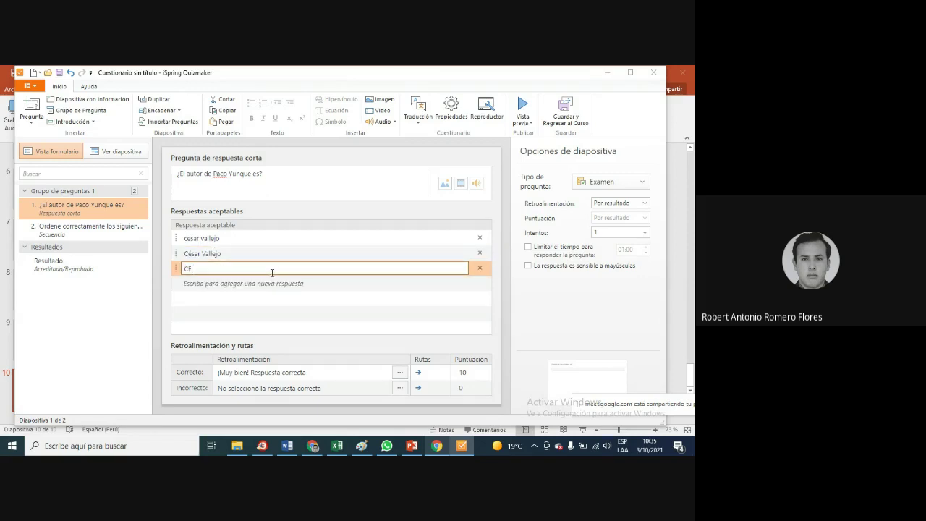
text(SAR VALLEJO)
- Add accepted answers 'VALLEJO', 'Vallejo' and 'CÉSAR VALLEJO', checking the Intentos dropdown along the way
click(281, 282)
text(VA)
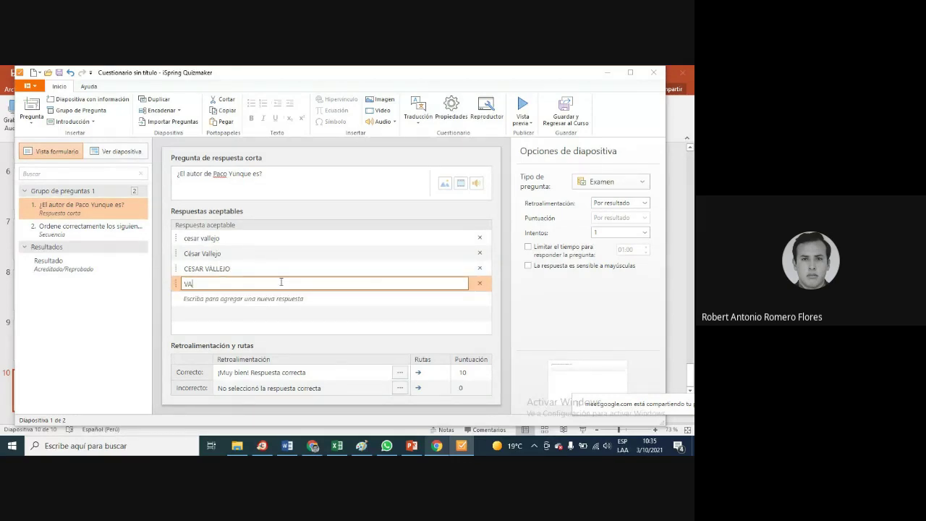
text(LLEJO)
click(281, 293)
text(val)
key(BackSpace)
key(BackSpace)
text(Vallejo)
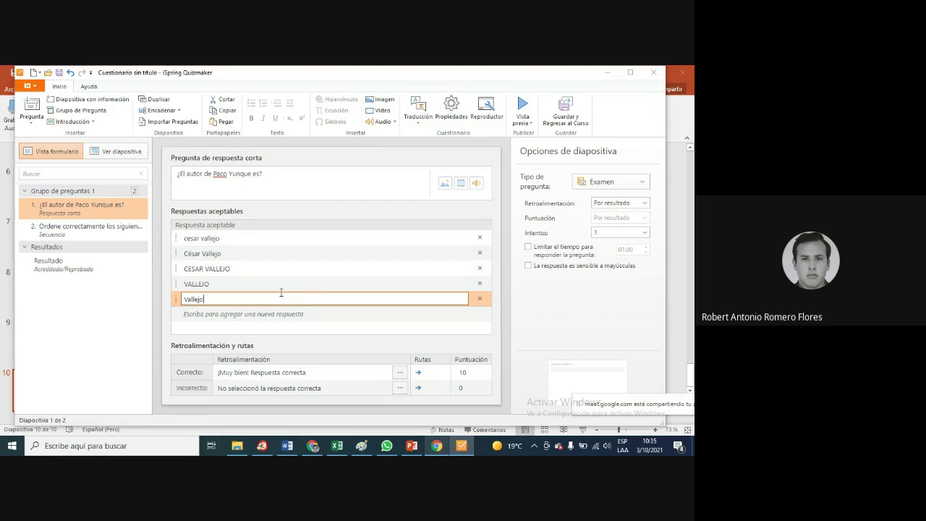
click(432, 339)
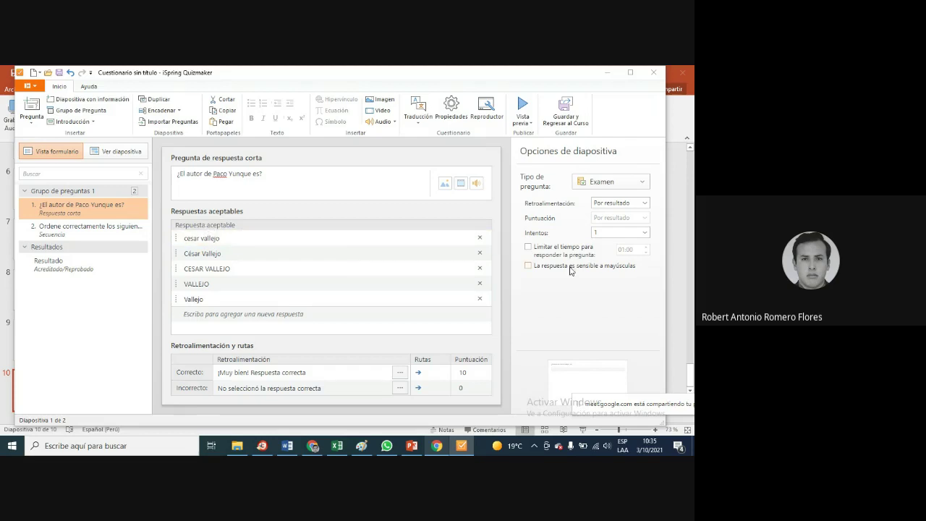
click(646, 232)
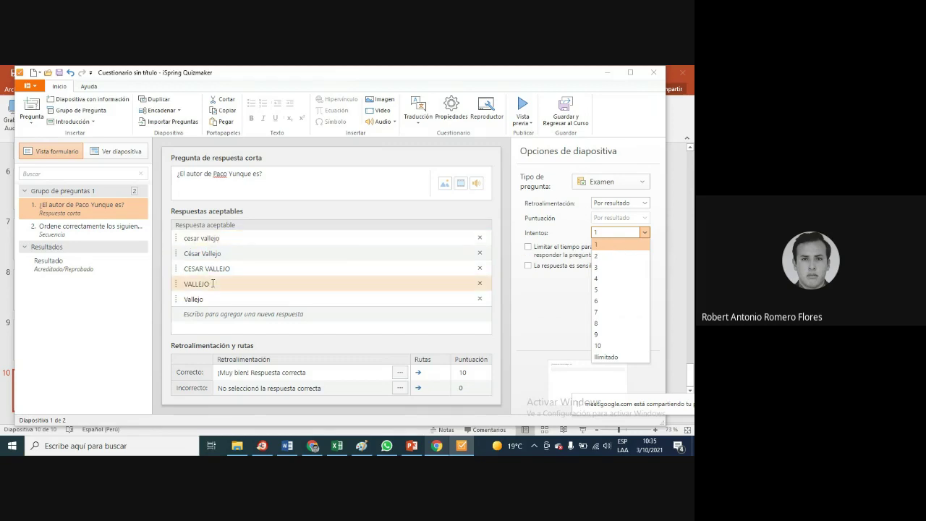
click(245, 310)
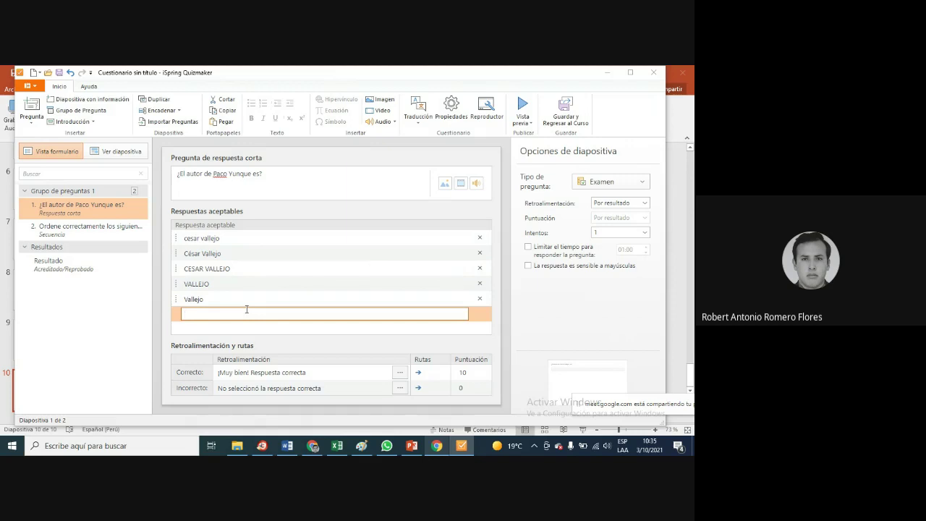
text(CÉSAR VALLEJO)
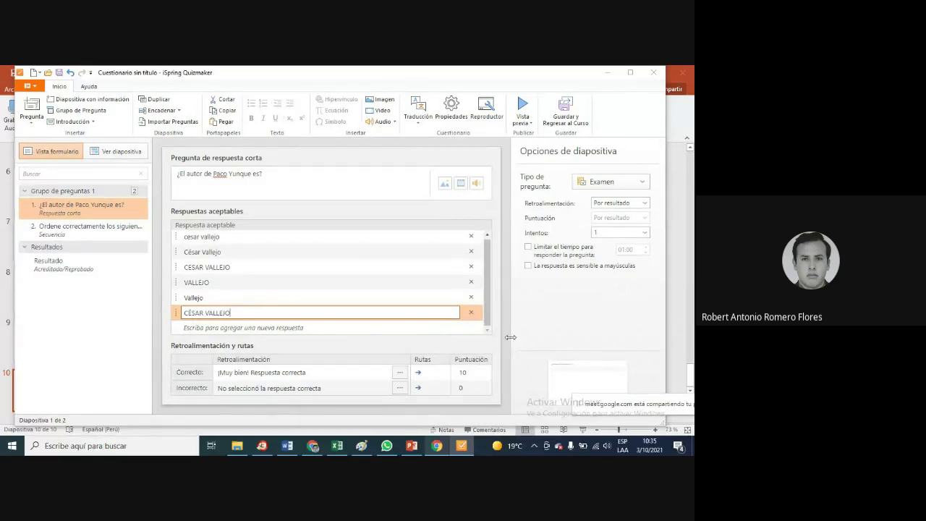
- Preview the quiz, submit the answer 'C VALLEJO', then close the preview
click(522, 107)
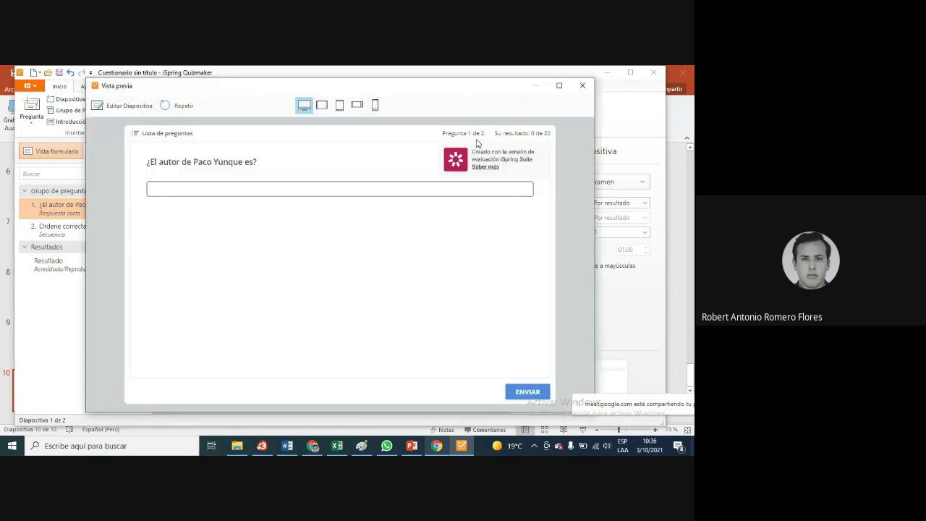
click(299, 191)
text(C VALLEJO)
click(537, 392)
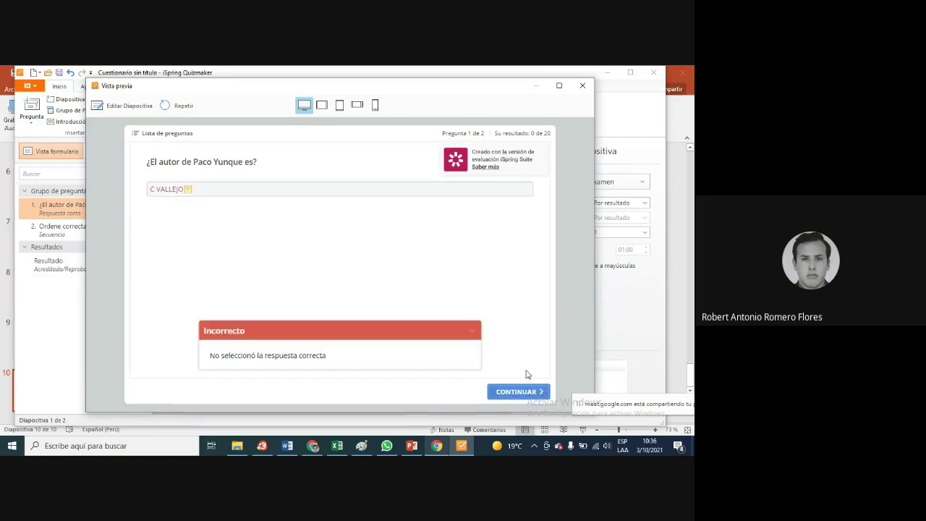
mouse_move(196, 195)
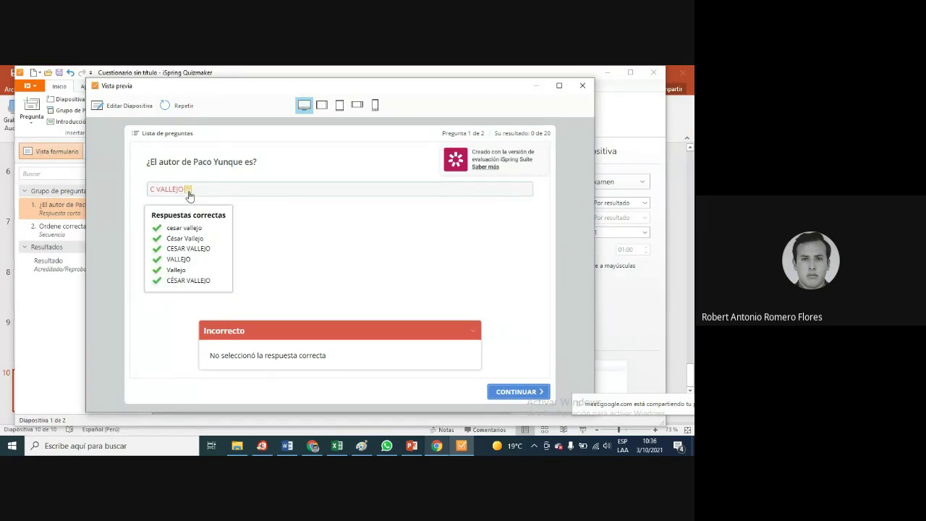
click(582, 87)
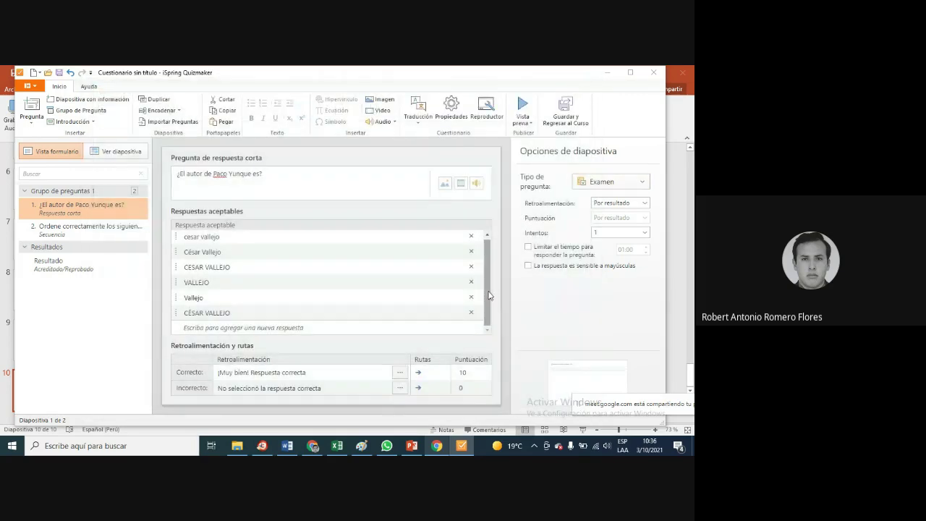
- Set Intentos to 5, preview the quiz, and submit 'vallejito' then retry
click(644, 232)
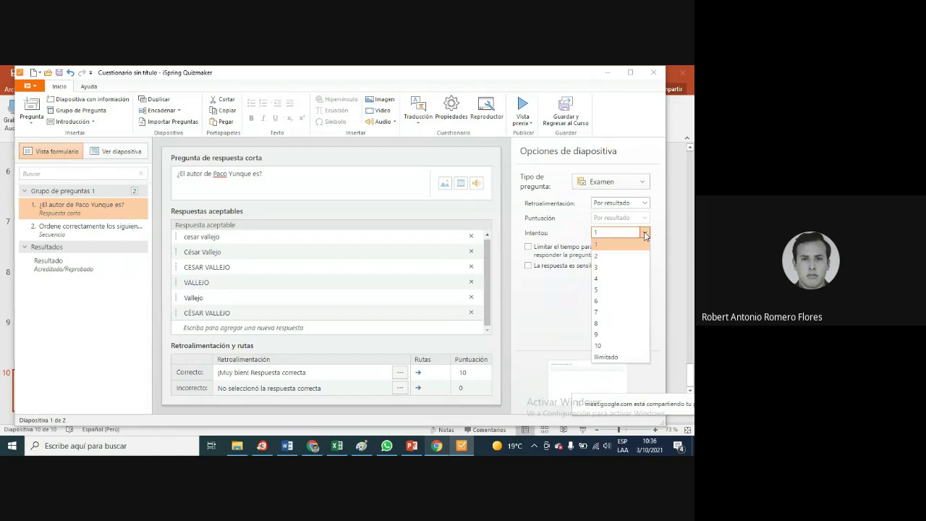
click(602, 291)
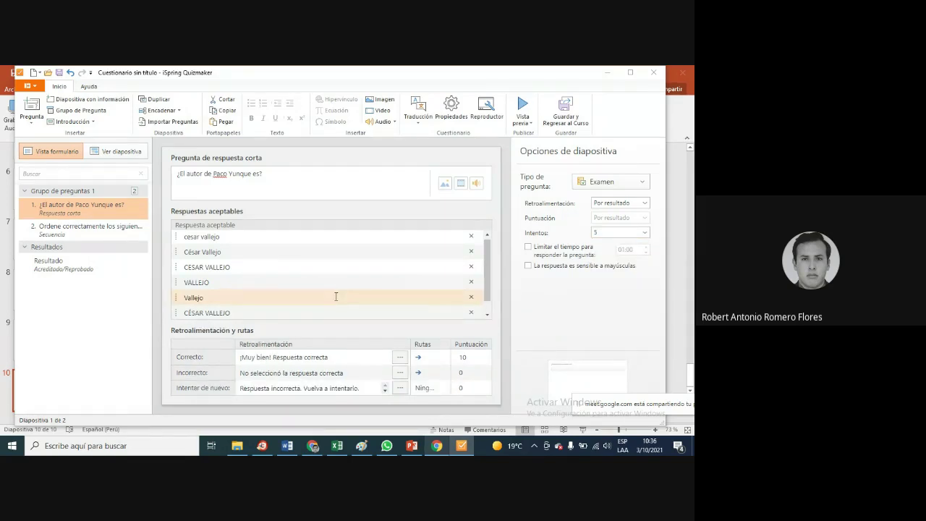
click(528, 108)
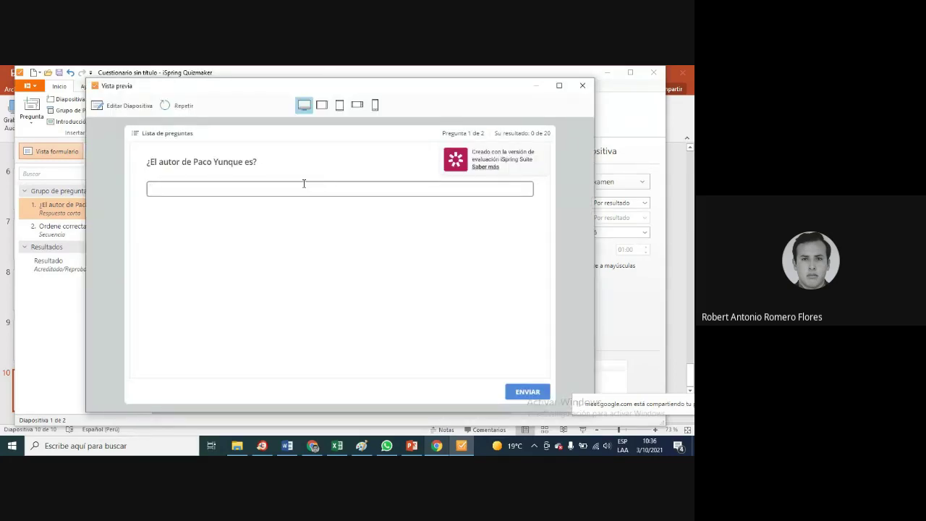
text(vallejito)
click(526, 395)
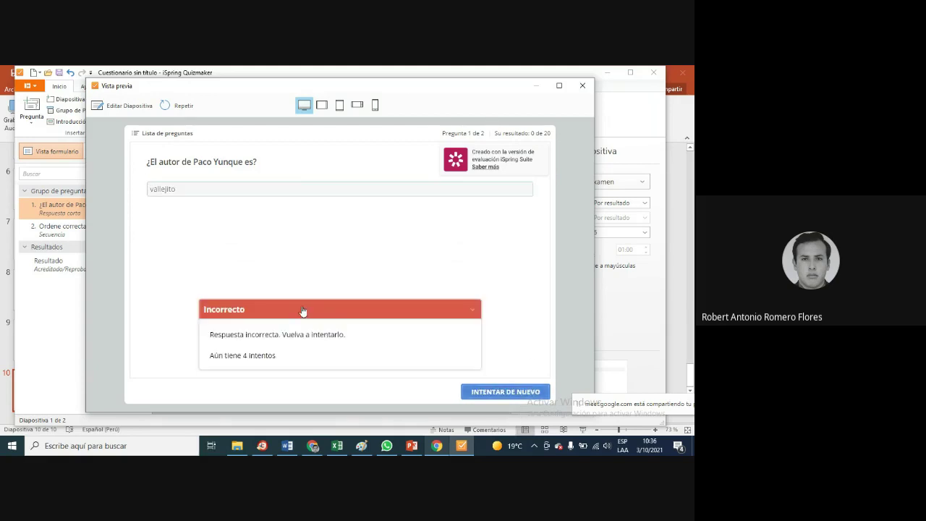
click(511, 393)
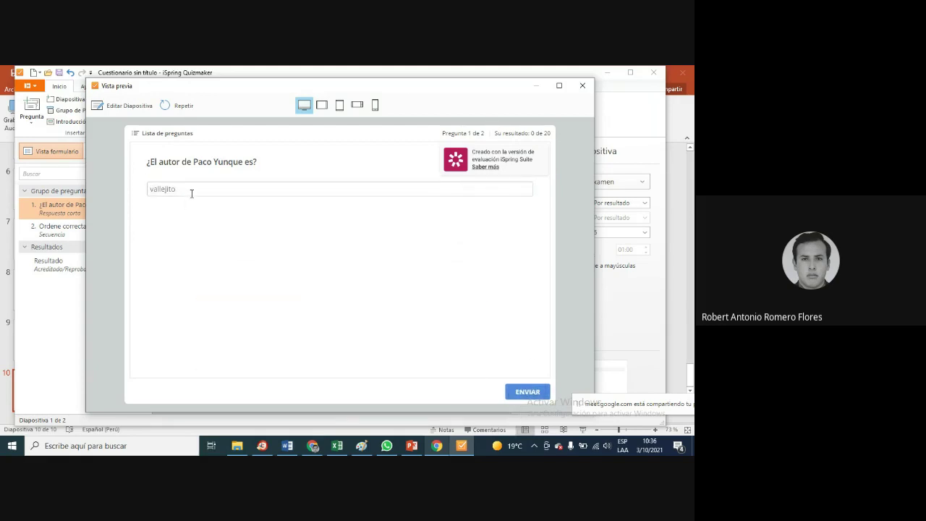
- Replace the answer with 'c vallejo', submit it and retry again
drag(243, 188, 128, 189)
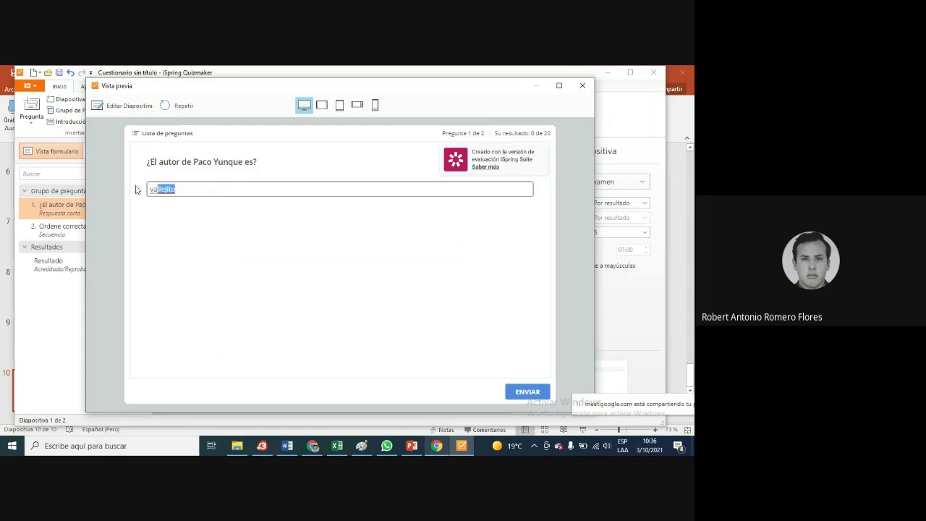
text(va)
key(BackSpace)
key(BackSpace)
text(c vallejo)
click(547, 395)
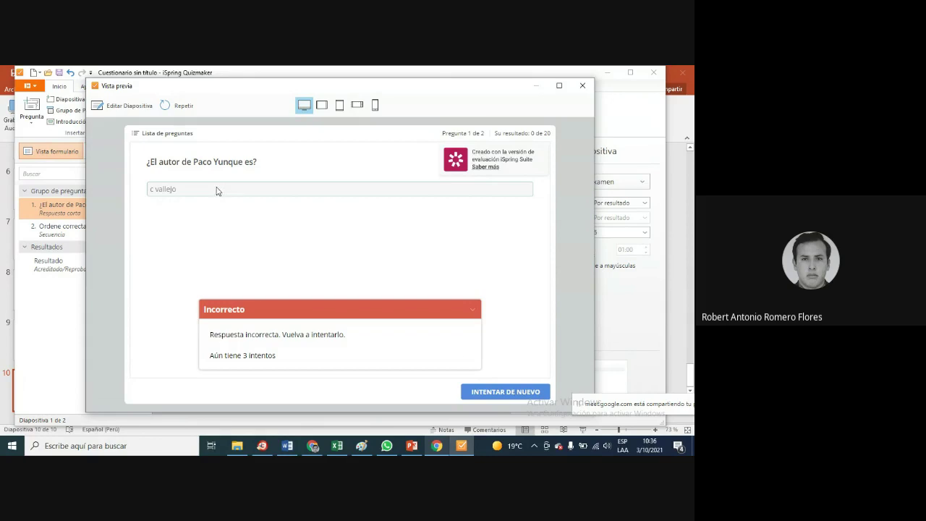
click(488, 391)
- Answer 'cesar vallejo' to get Correcto feedback, then continue to the next question
click(207, 190)
drag(207, 190, 107, 187)
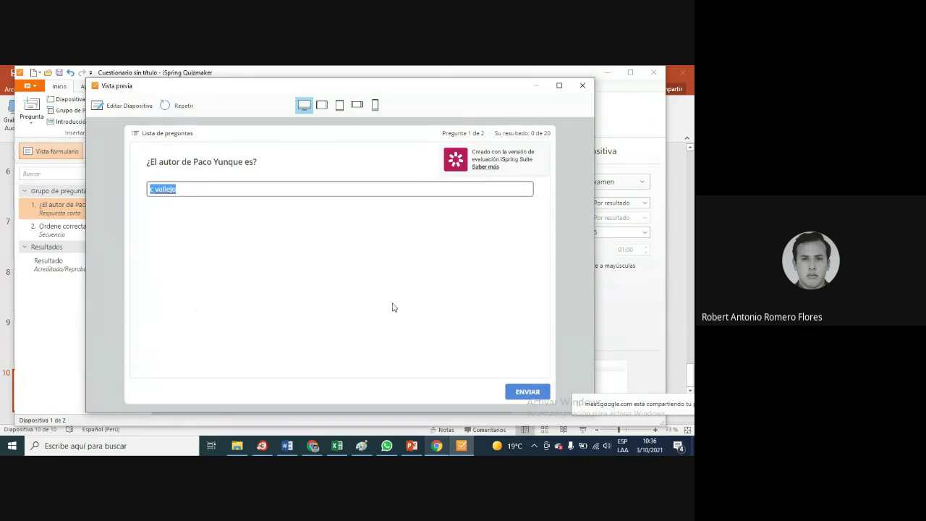
text(Cesa)
key(BackSpace)
key(BackSpace)
key(BackSpace)
key(BackSpace)
text(cesar vallejo)
click(529, 389)
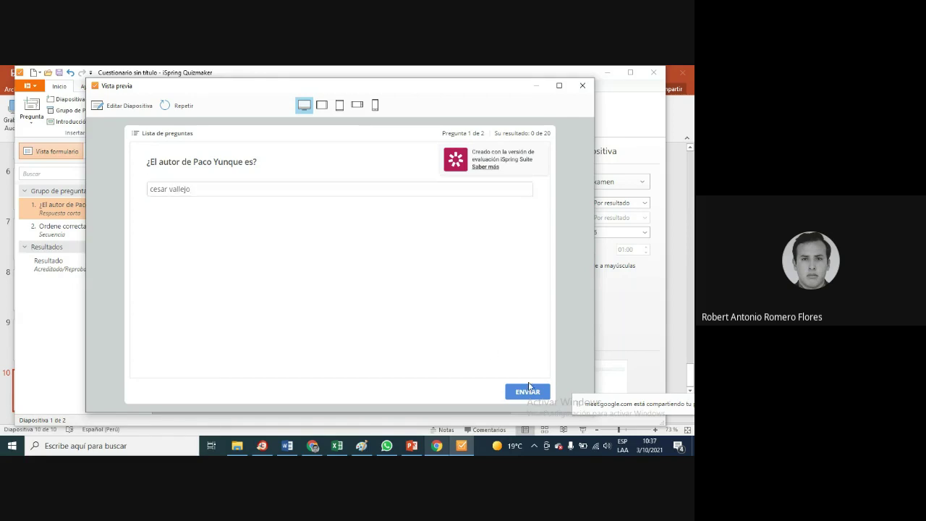
click(529, 389)
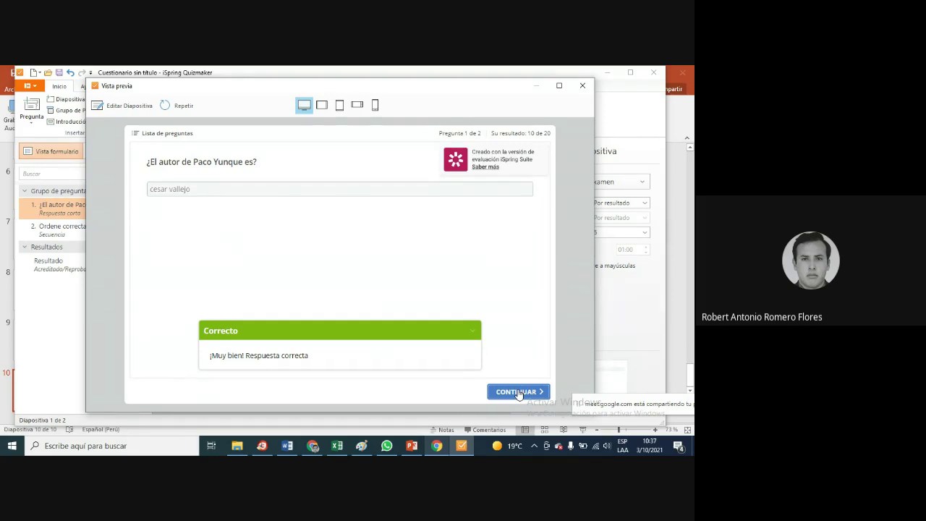
click(517, 392)
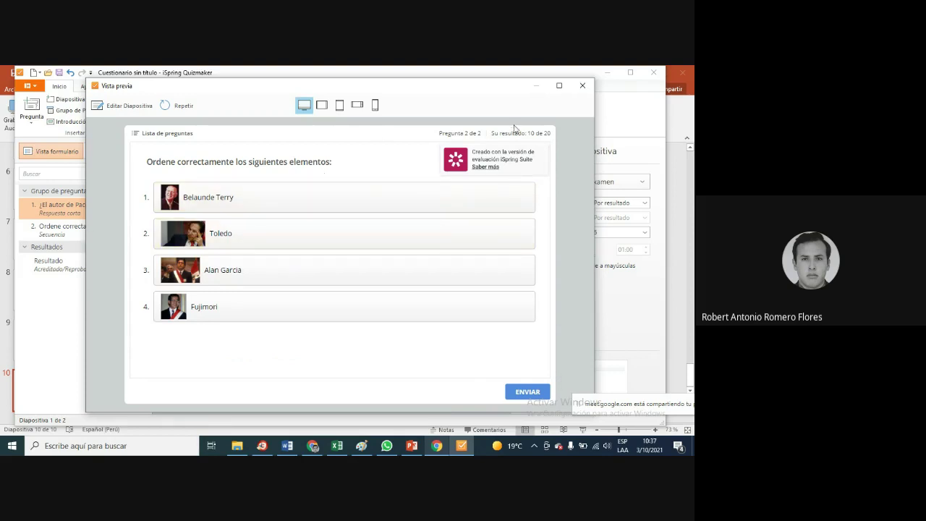
- Close the preview, review both questions, and save with Guardar y Regresar al Curso
click(582, 86)
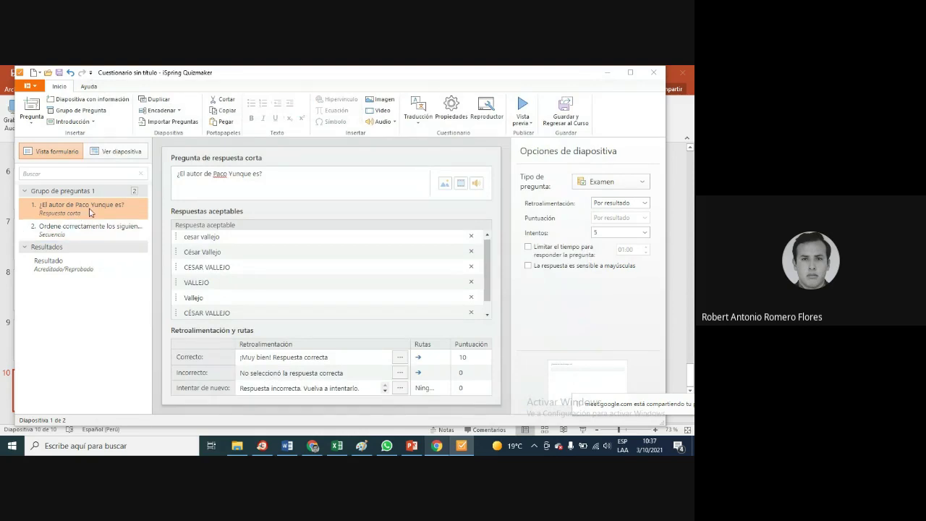
click(85, 224)
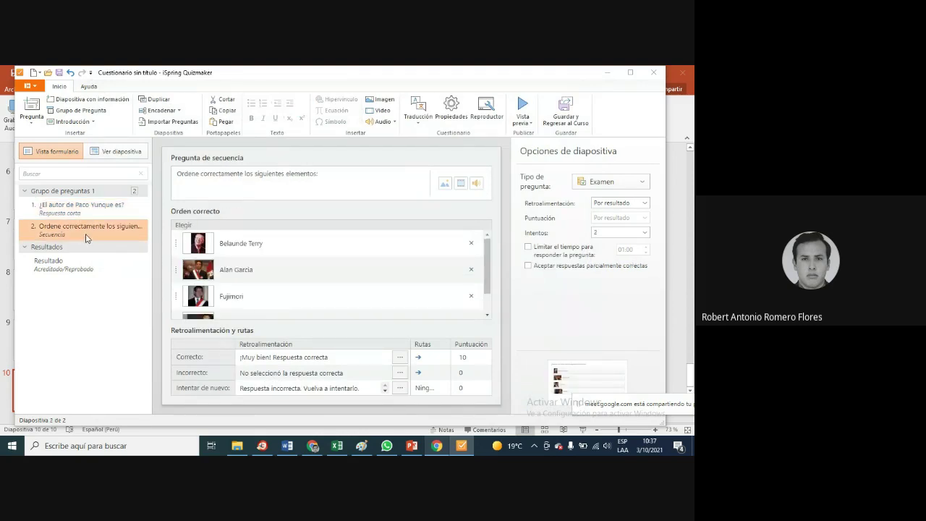
click(80, 208)
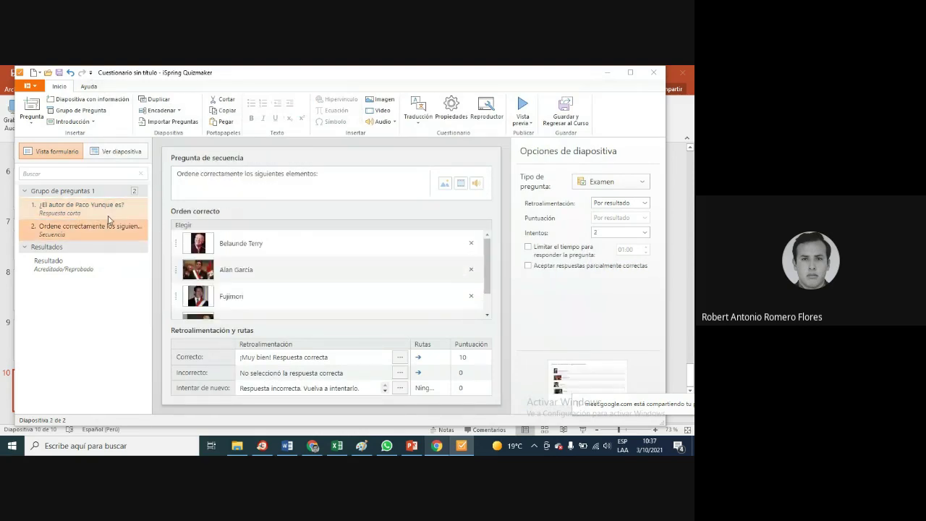
click(107, 231)
click(107, 214)
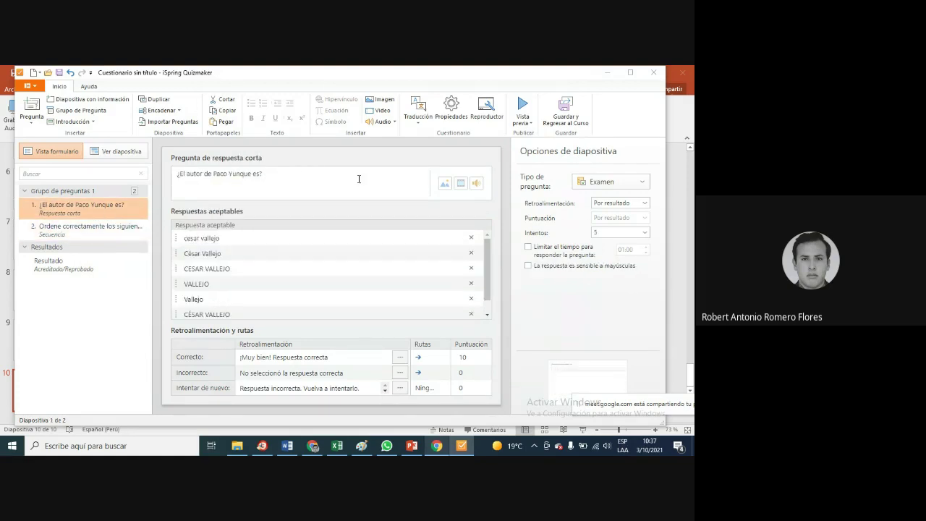
click(564, 109)
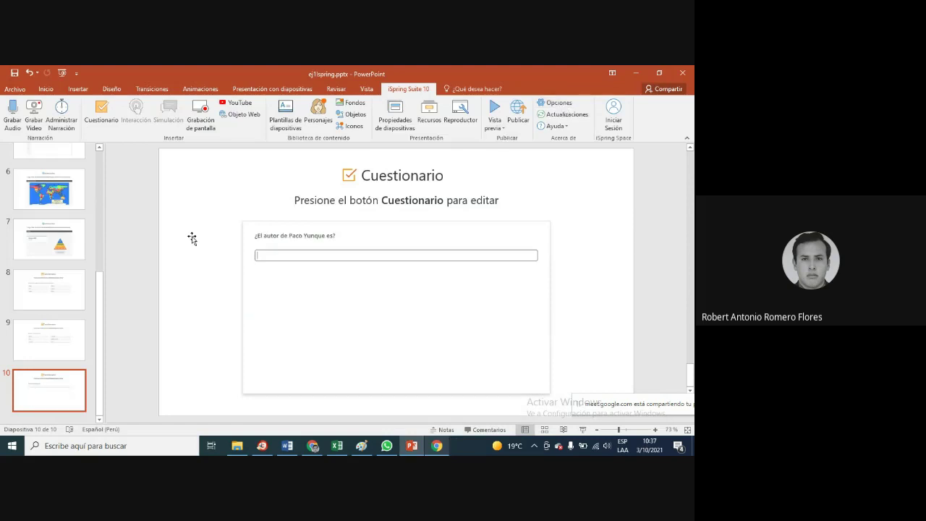
- Compare slides 9 and 10, then select the quiz object on slide 10 to inspect it
click(60, 330)
click(47, 398)
click(54, 340)
click(67, 391)
click(414, 319)
click(206, 297)
click(343, 286)
click(199, 281)
click(321, 288)
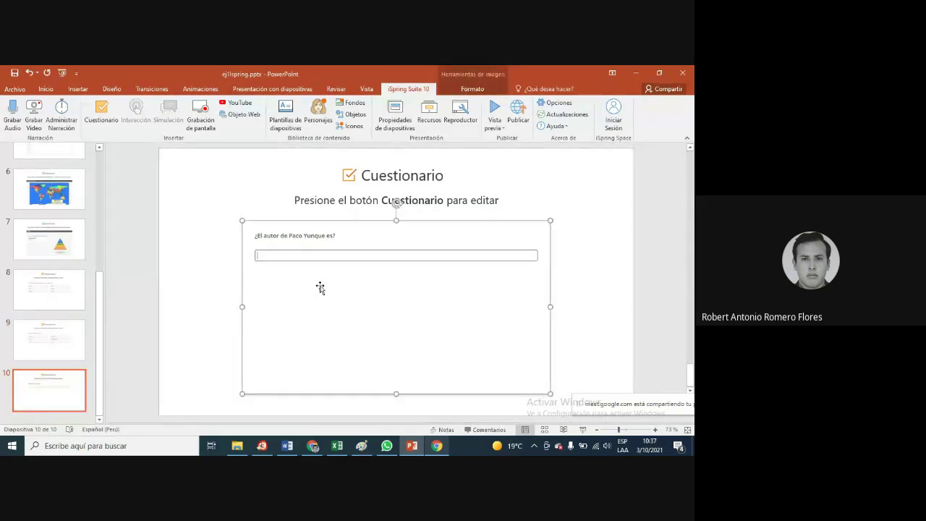
click(219, 264)
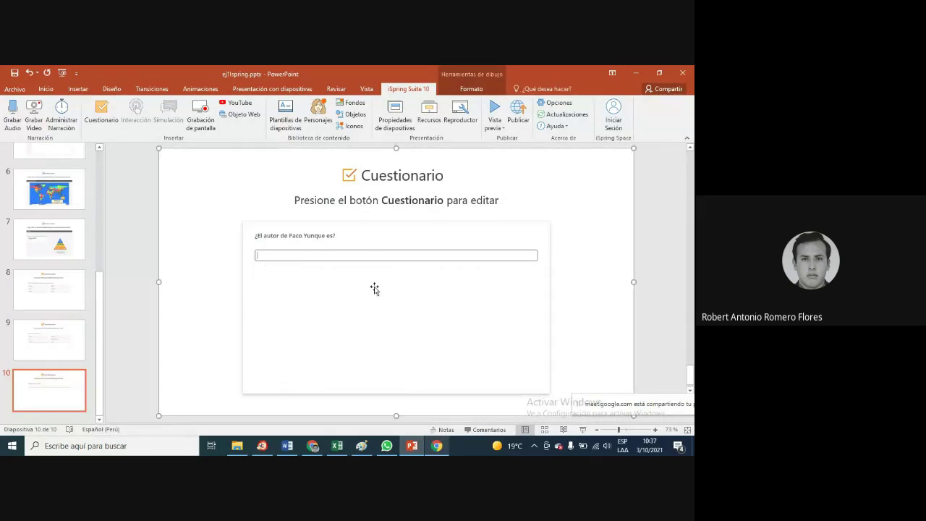
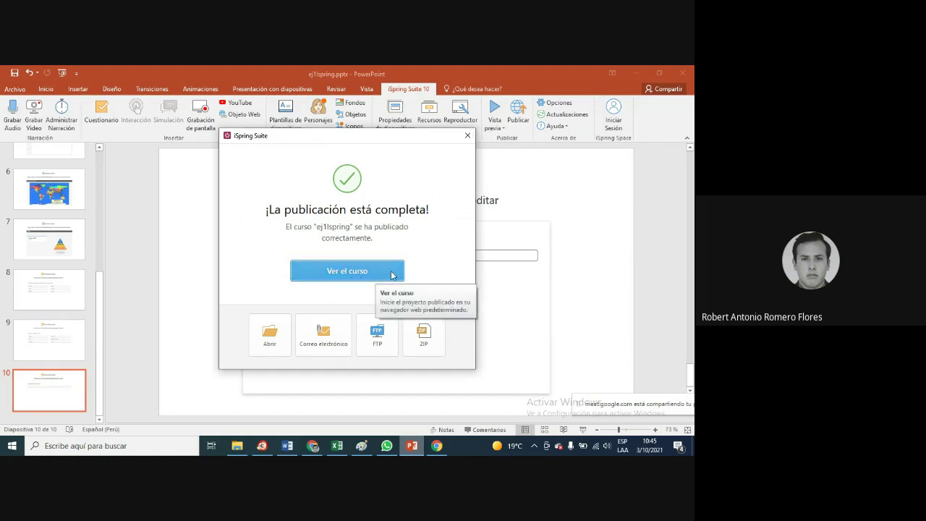
- Browse File Explorer to E:\unap\segunda especialidad\semana 4
click(237, 446)
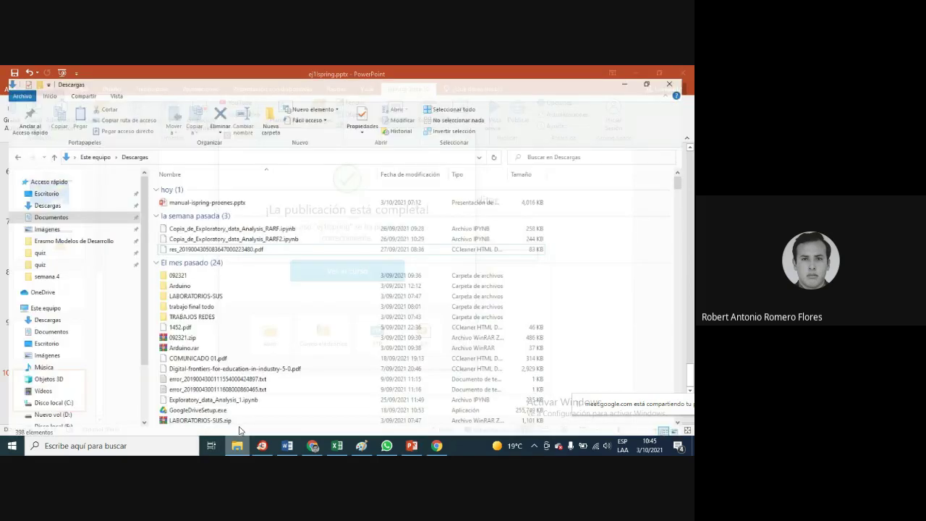
scroll(62, 325, down, 2)
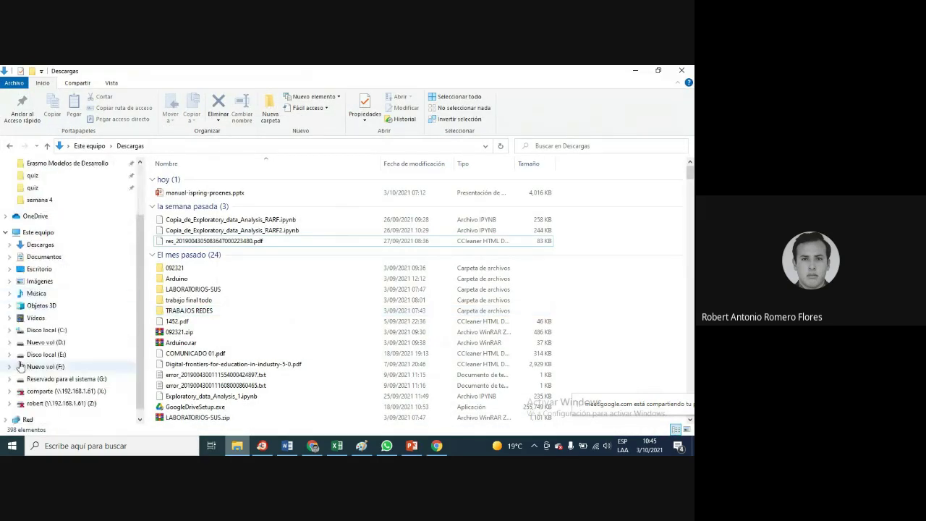
click(62, 355)
scroll(217, 355, down, 4)
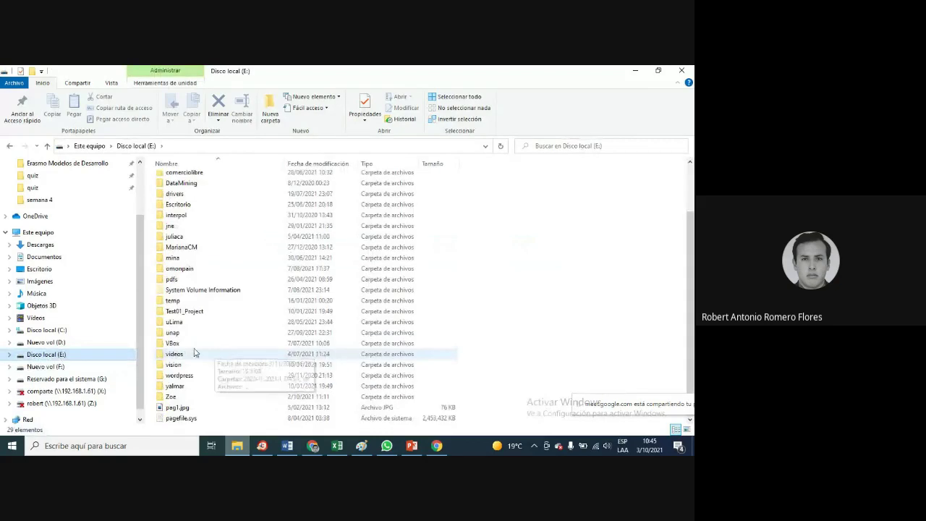
double_click(173, 333)
scroll(194, 335, down, 3)
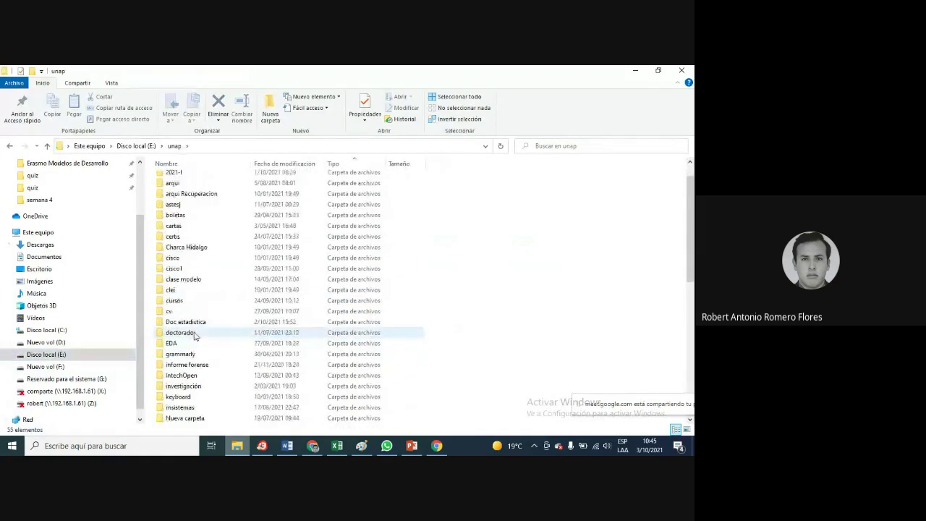
scroll(194, 335, down, 6)
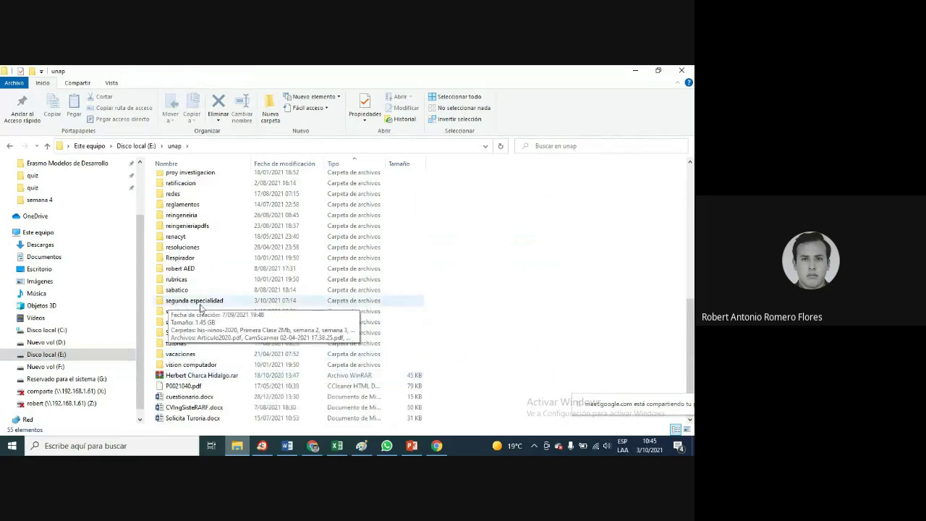
double_click(181, 302)
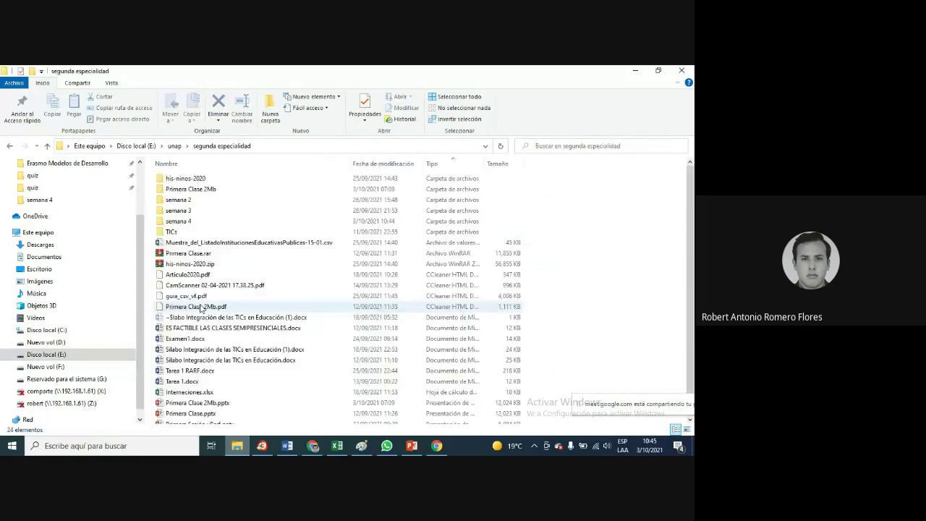
double_click(210, 221)
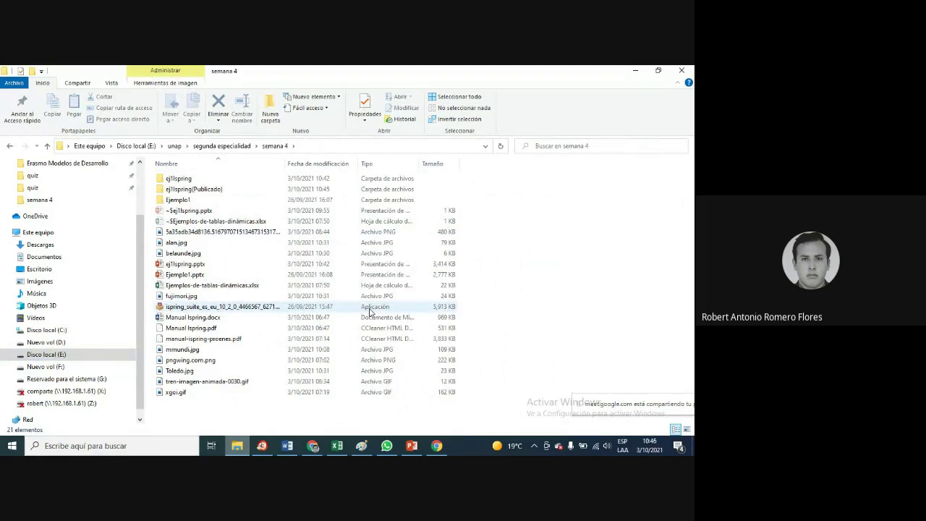
- Open index.html from the ej1lspring(Publicado) folder in the browser
drag(284, 163, 360, 166)
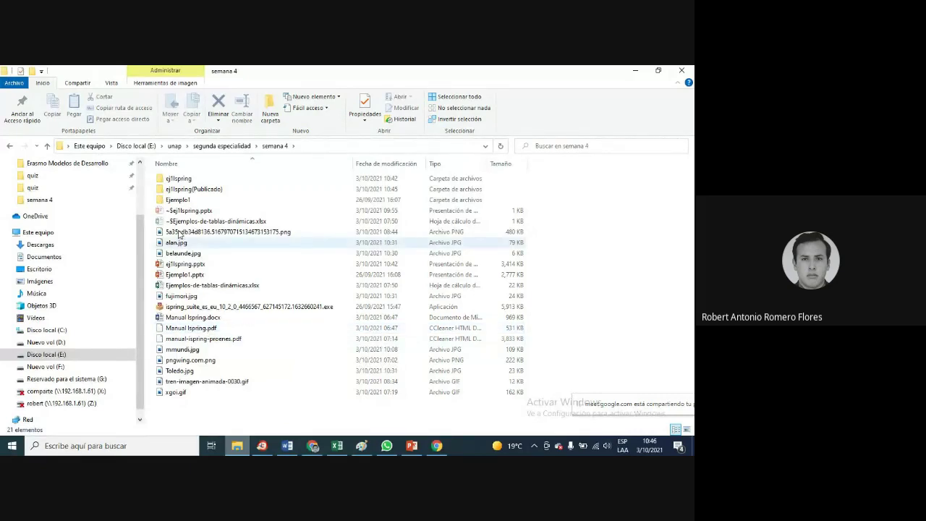
double_click(204, 190)
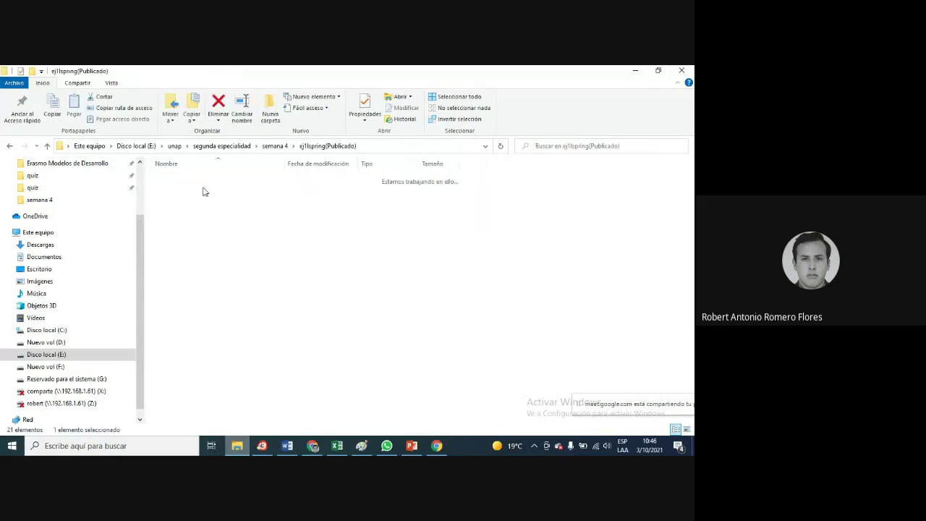
click(275, 146)
double_click(200, 189)
click(199, 189)
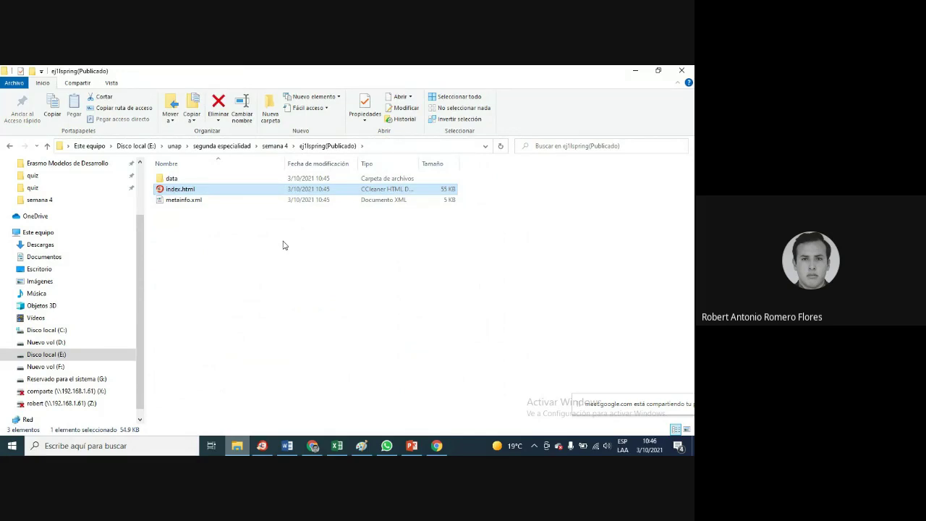
key(Return)
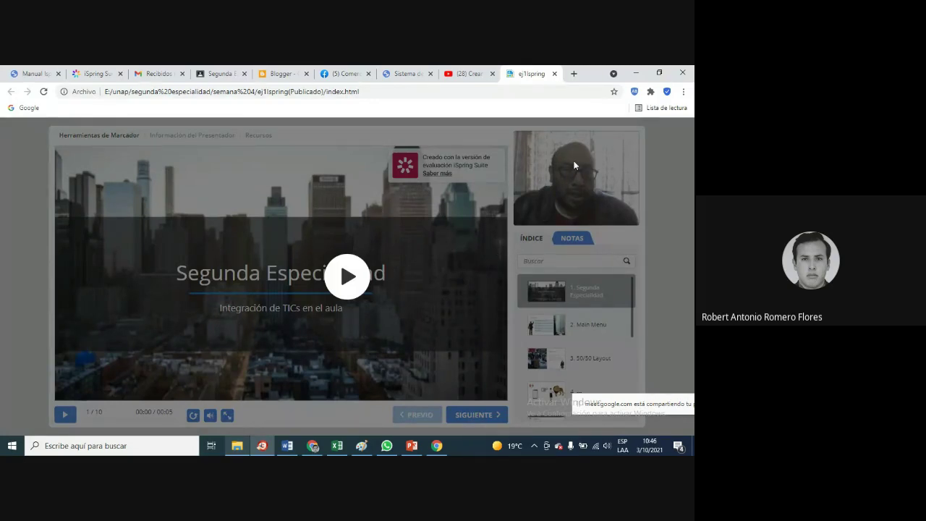
- Play the course past Main Menu and 50/50 Layout, revealing Pasos steps 2–4
click(341, 285)
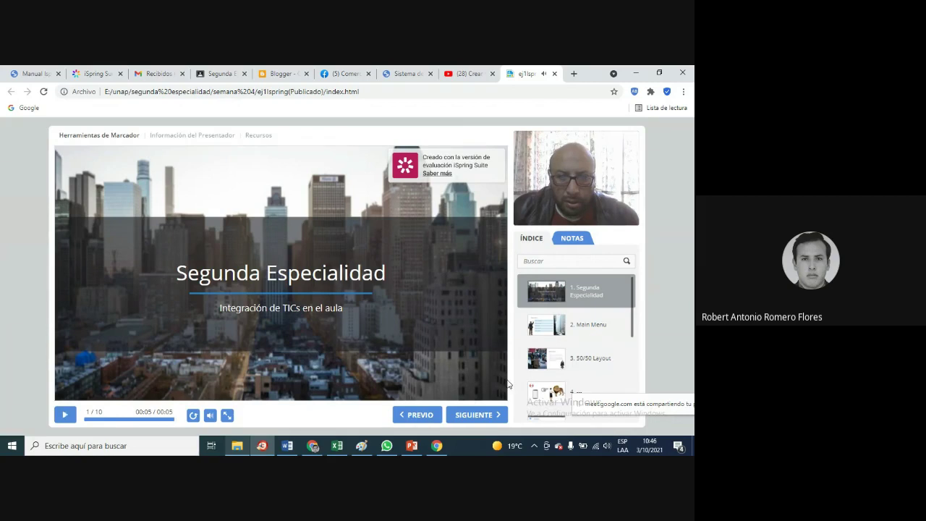
click(466, 415)
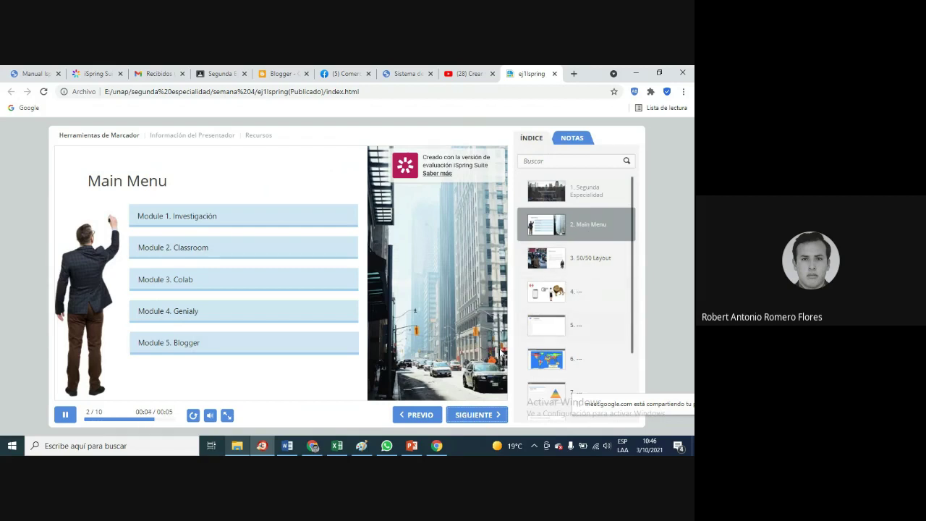
click(493, 417)
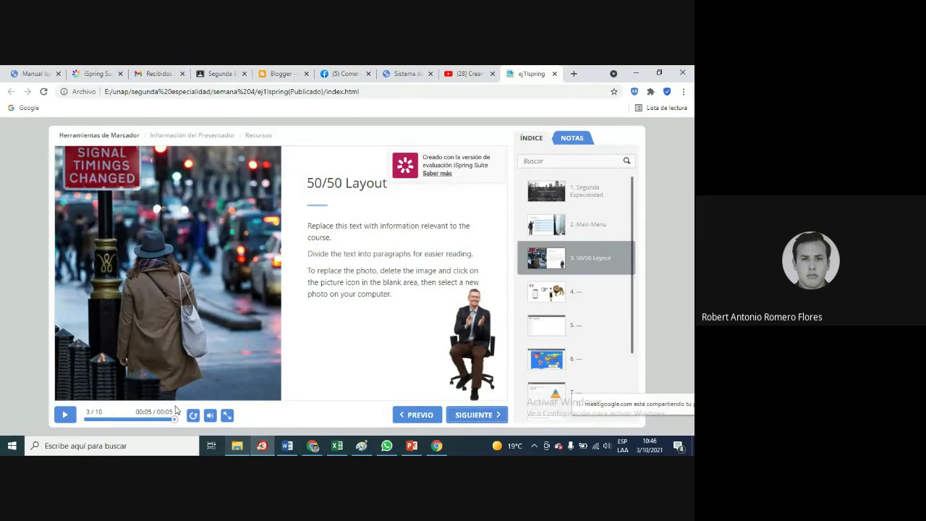
click(495, 417)
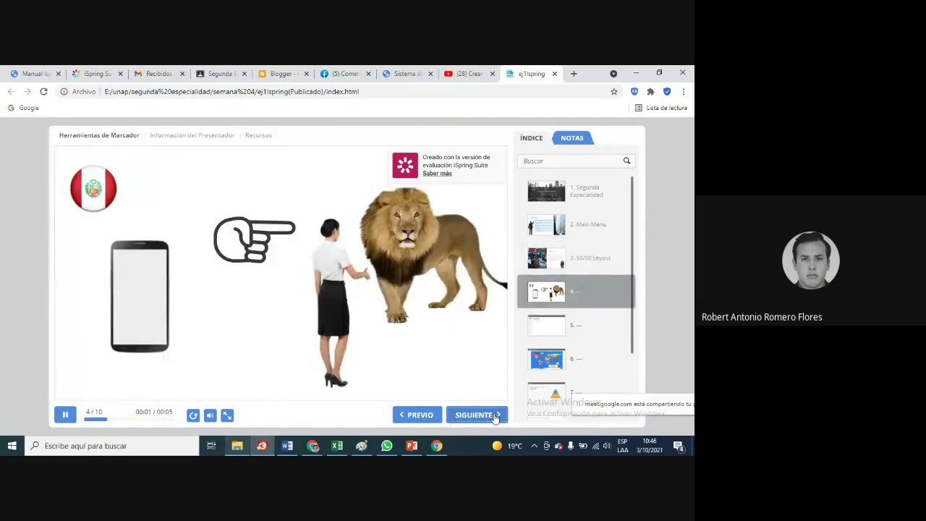
click(495, 417)
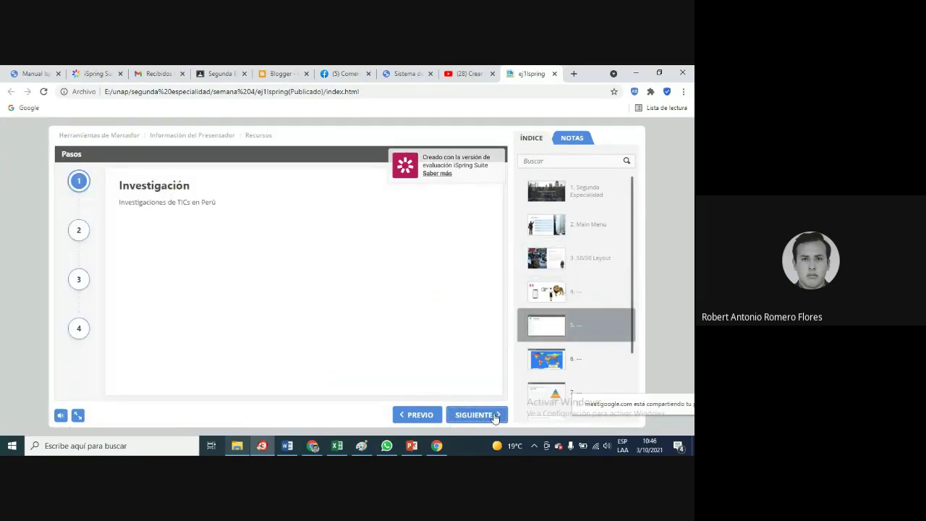
click(78, 231)
click(78, 281)
click(78, 328)
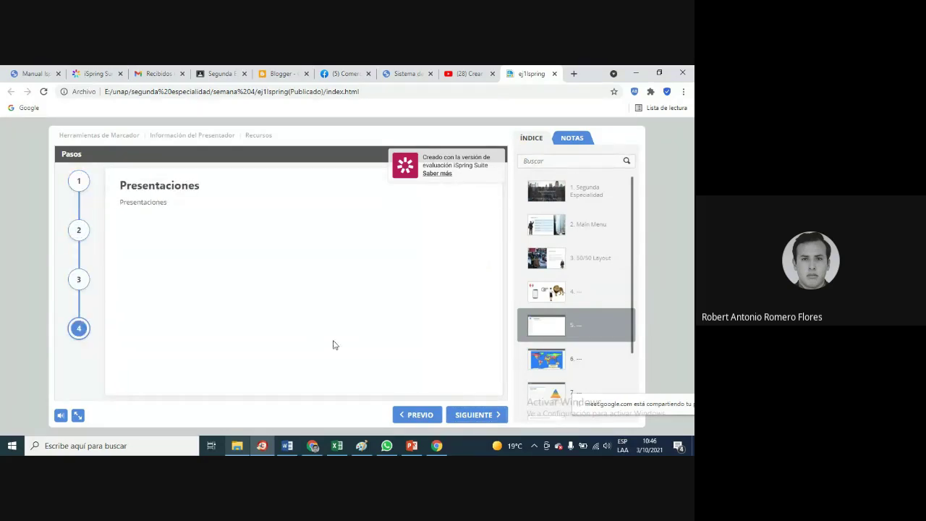
- On the world map slide, step through the hotspot popups from Brasil to Australia
click(462, 415)
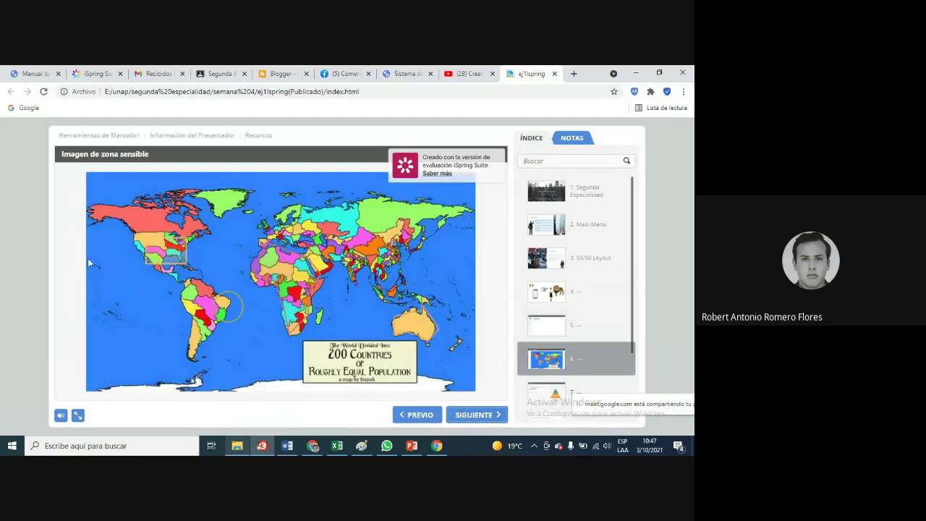
click(479, 413)
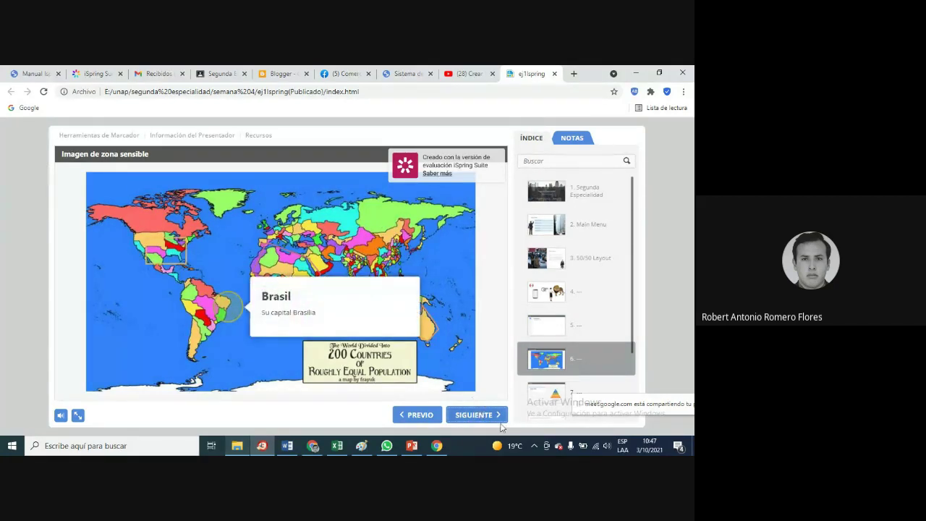
click(477, 415)
click(478, 414)
click(478, 415)
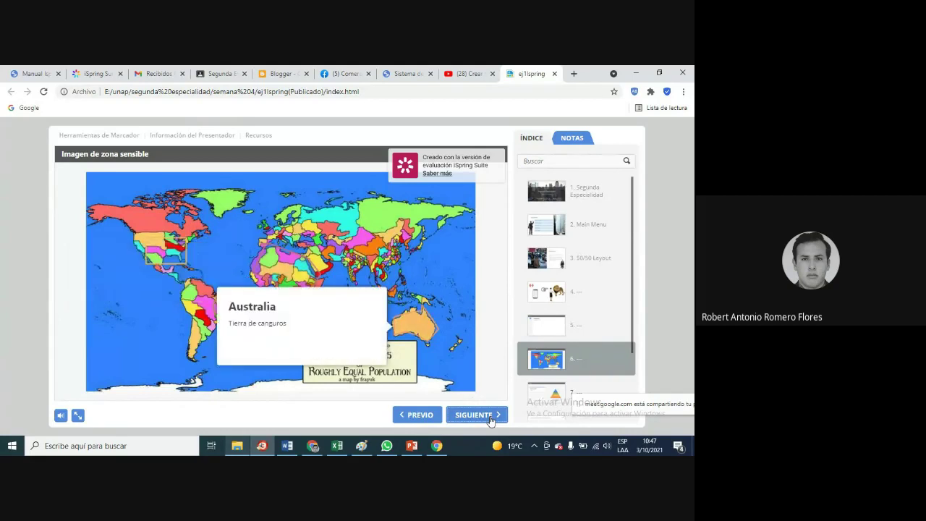
- Step through every Pirámide level card, then advance to the matching quiz
click(490, 420)
click(489, 418)
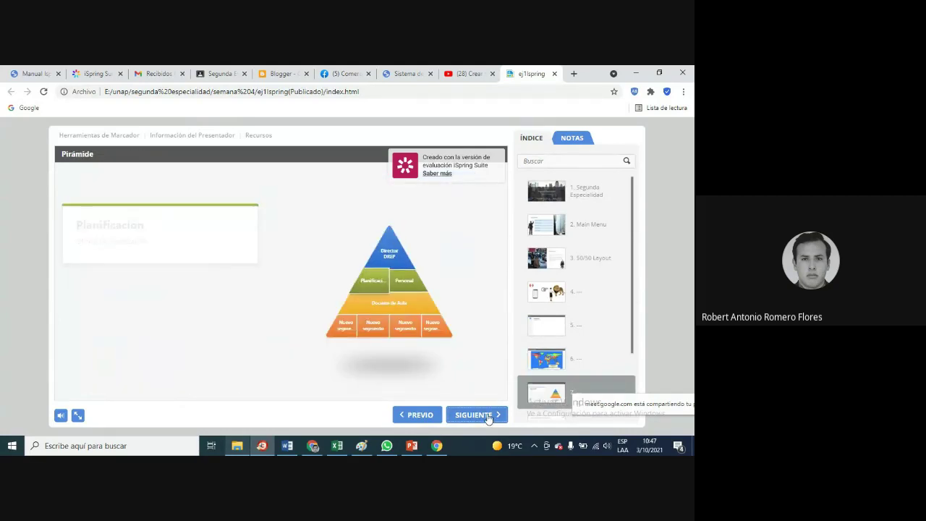
click(489, 419)
click(488, 419)
click(489, 418)
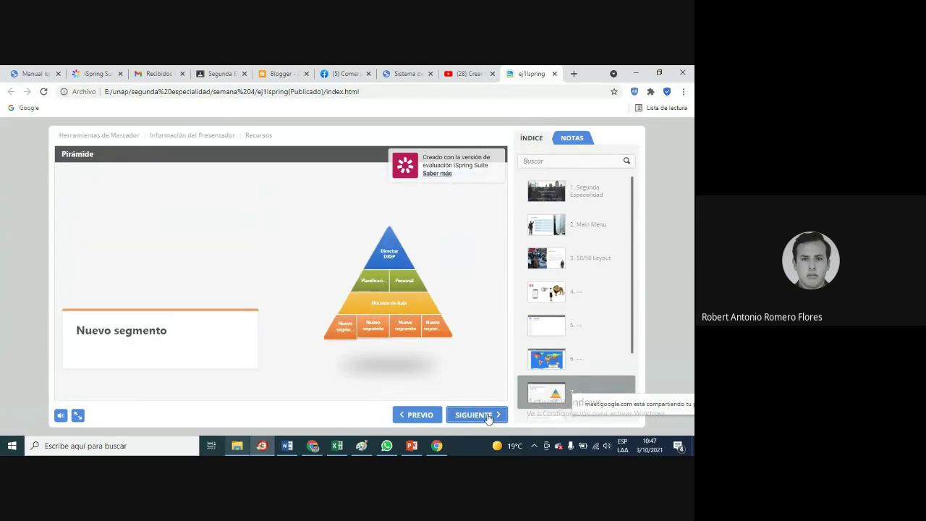
click(488, 418)
click(488, 418)
click(489, 418)
click(489, 418)
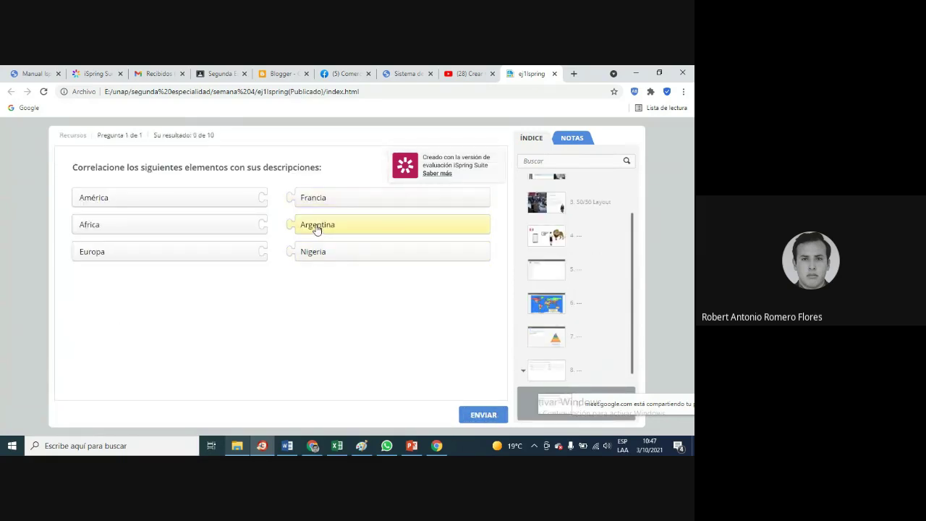
- Match Argentina–América, Francia–Europa, Nigeria–Africa, submit, and continue past the results
drag(317, 229, 267, 197)
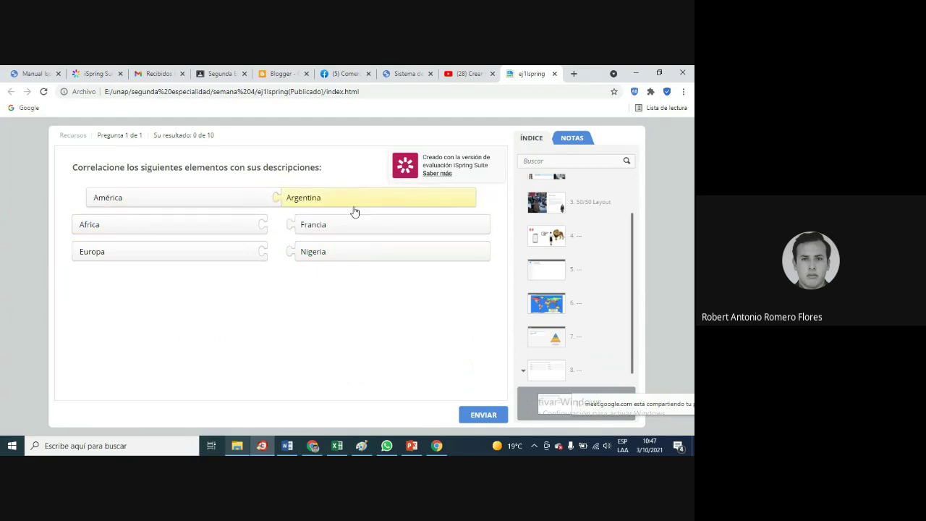
drag(347, 227, 378, 255)
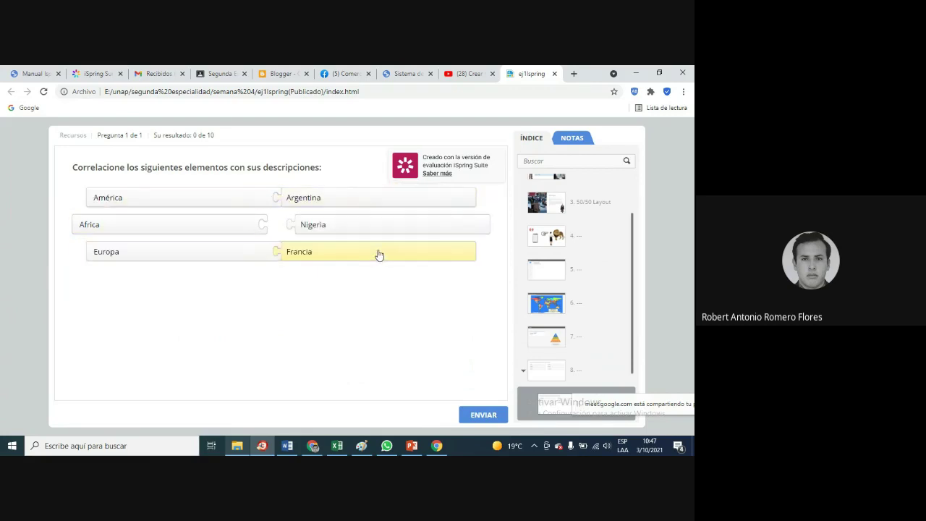
drag(335, 231, 293, 228)
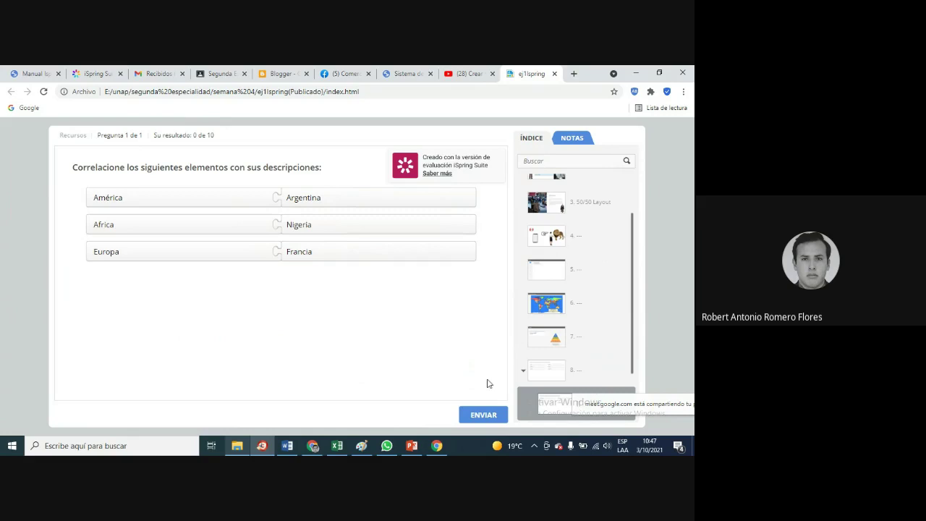
click(495, 415)
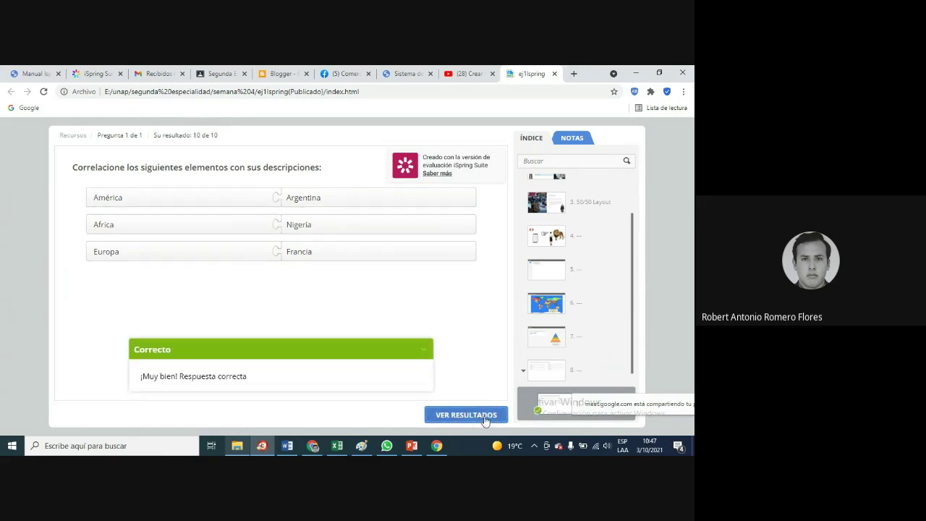
click(483, 416)
click(477, 415)
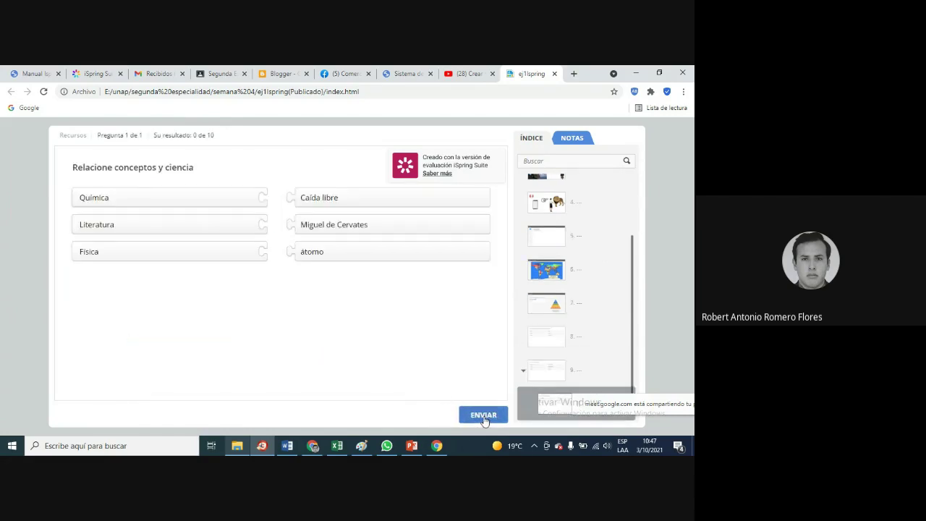
- Answer the concepts question, retrying to pair Miguel de Cervates with Literatura, then continue
drag(350, 213, 300, 196)
drag(383, 233, 353, 240)
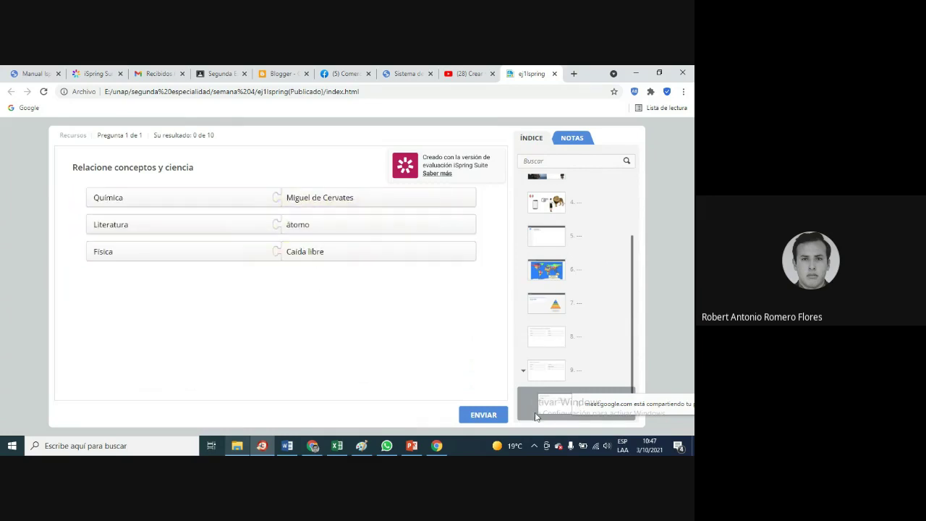
click(477, 414)
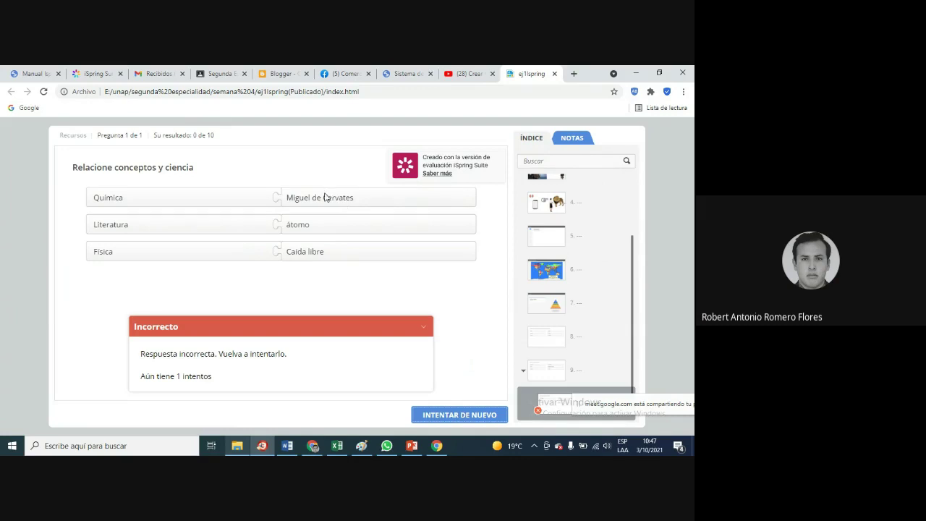
click(471, 414)
drag(340, 200, 352, 231)
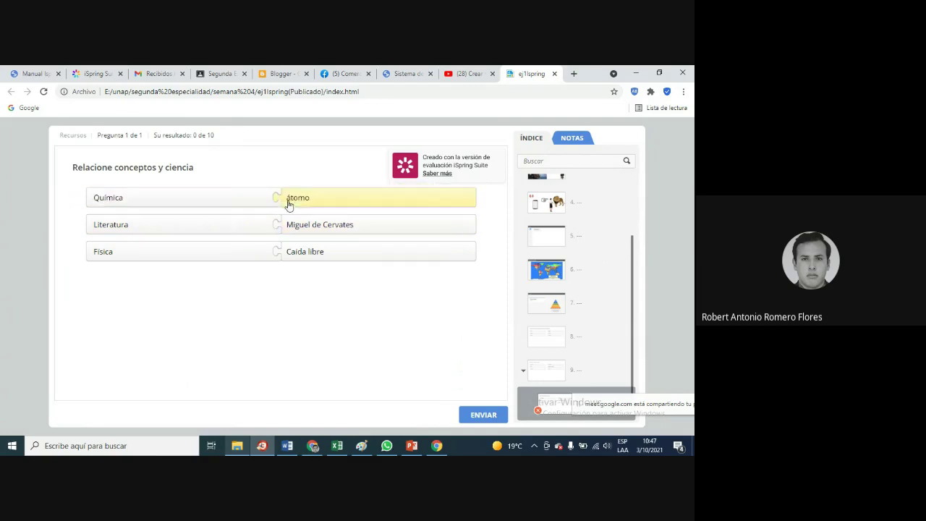
click(480, 414)
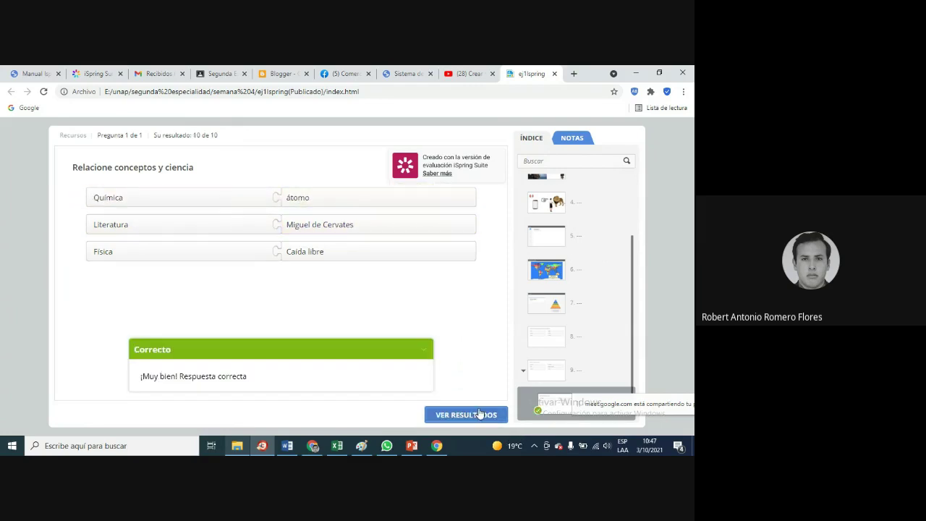
click(482, 417)
click(483, 416)
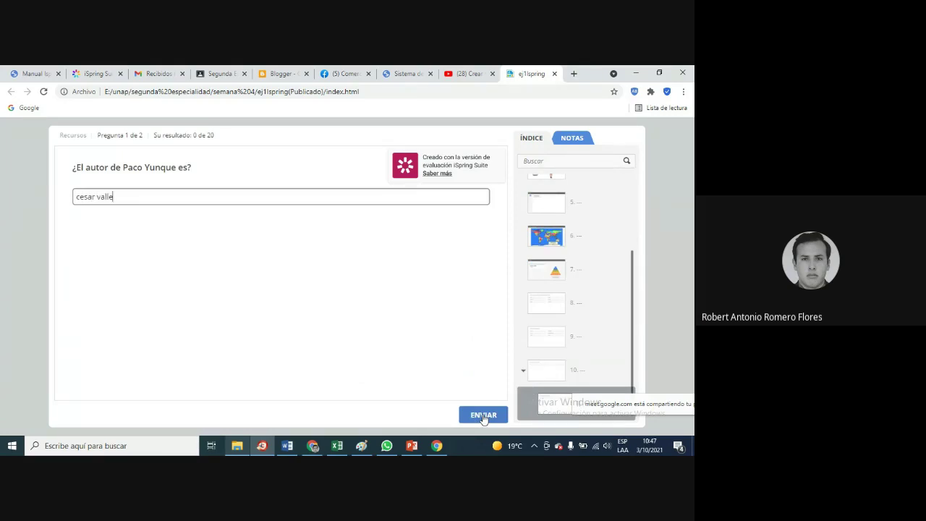
- Answer 'cesar vallejo' to the Paco Yunque question and continue
text(cesar vallejo)
click(483, 416)
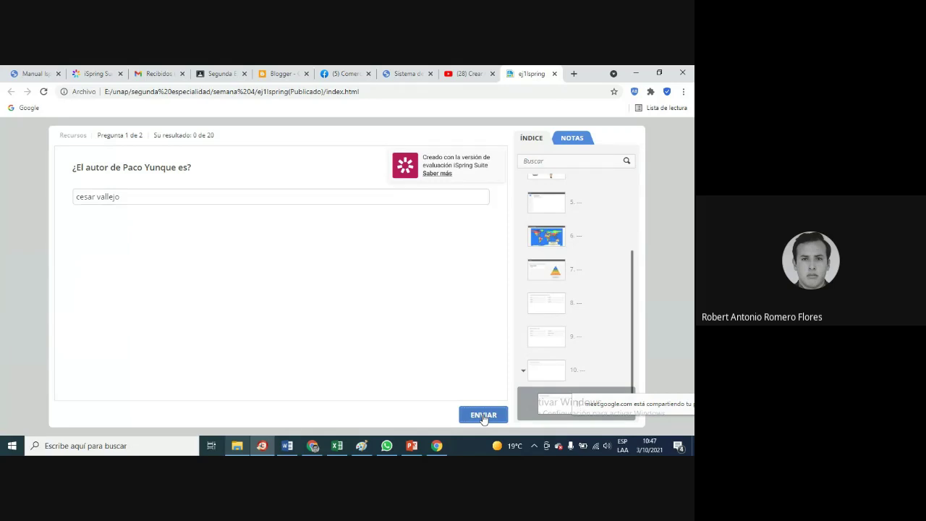
click(483, 416)
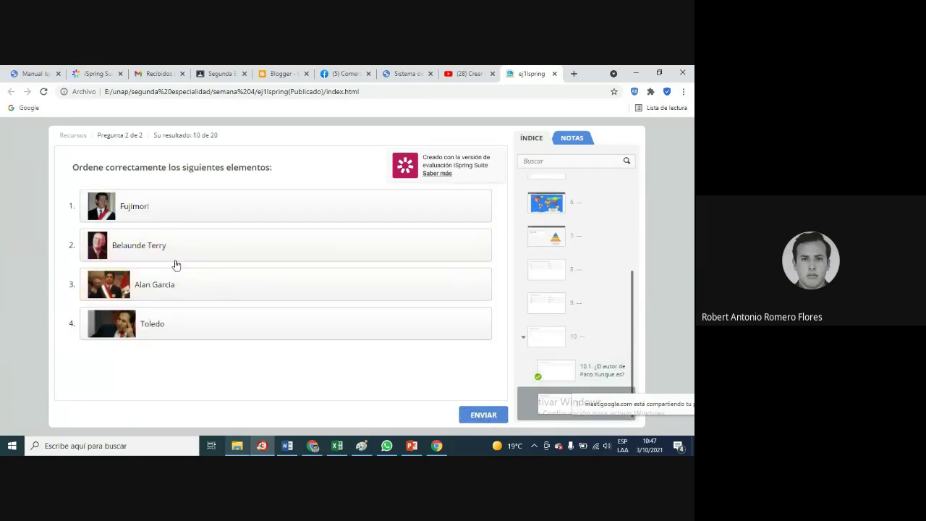
- Order the presidents with Belaunde Terry first and Alan Garcia second, then submit
drag(173, 255, 162, 209)
drag(190, 280, 186, 232)
click(486, 418)
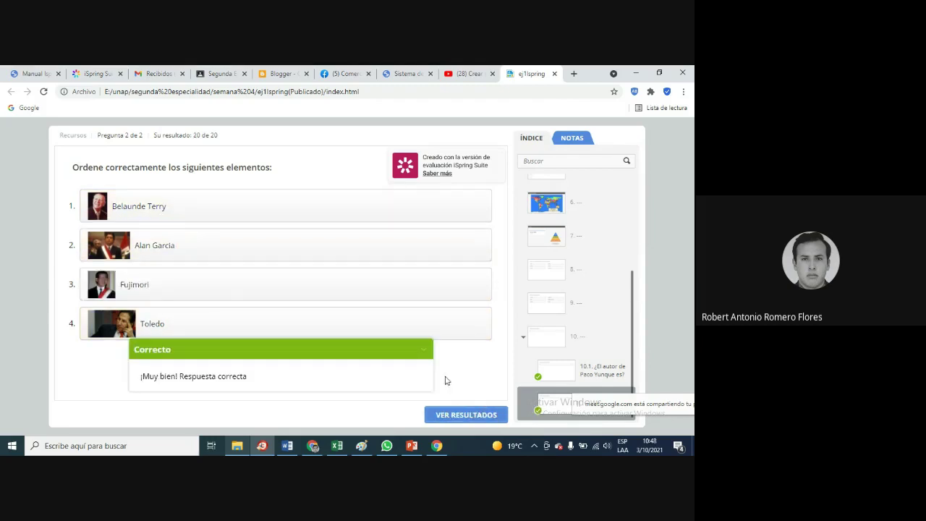
click(470, 414)
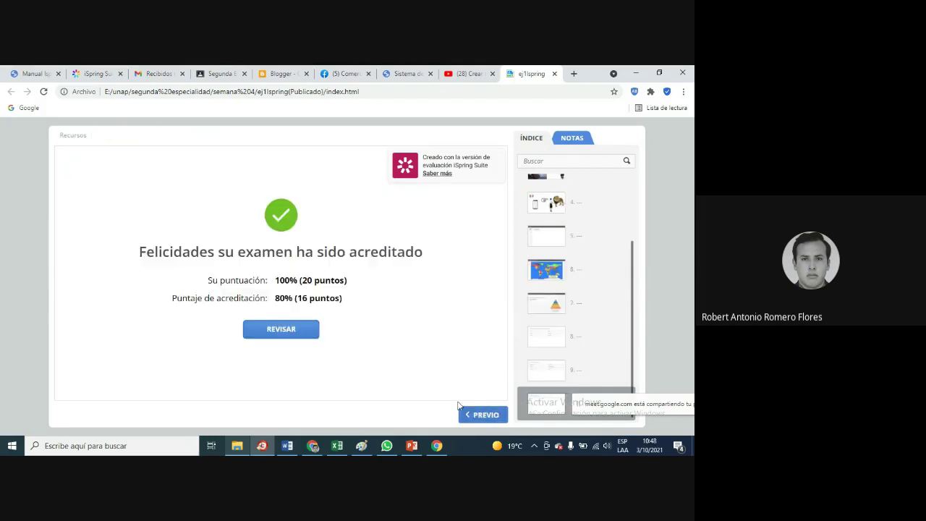
- Review both answers, close the review, and return to PowerPoint
click(309, 335)
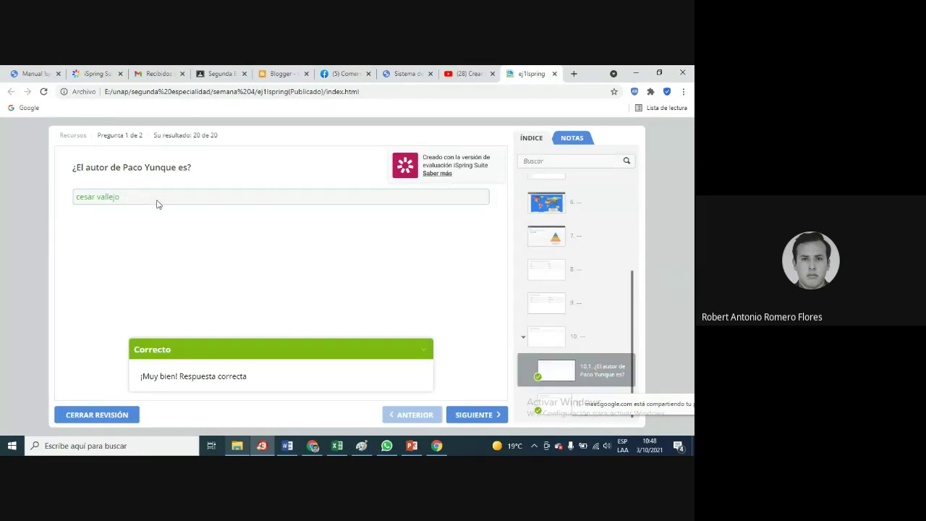
click(470, 415)
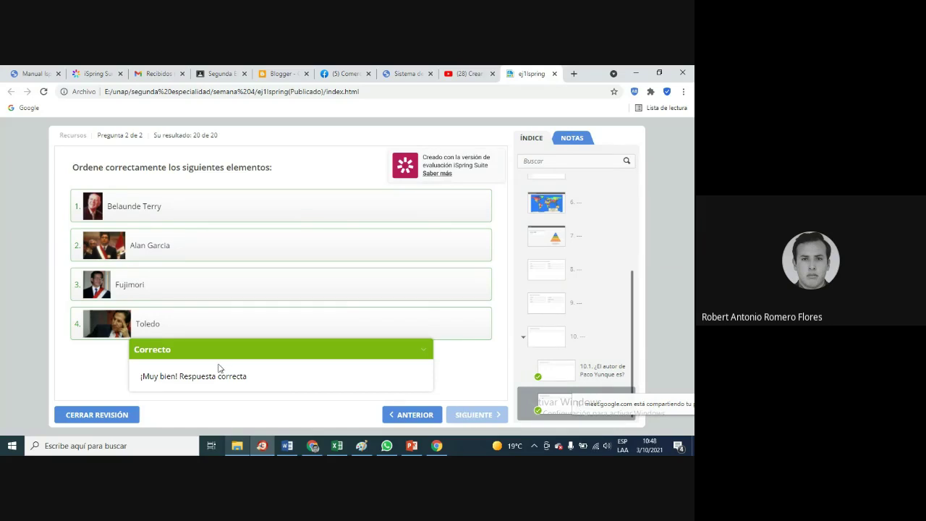
click(97, 414)
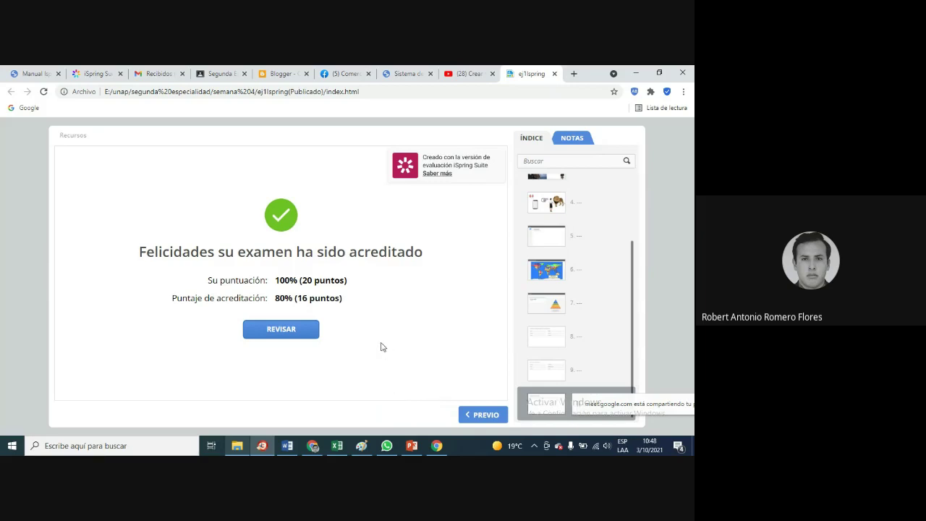
click(411, 446)
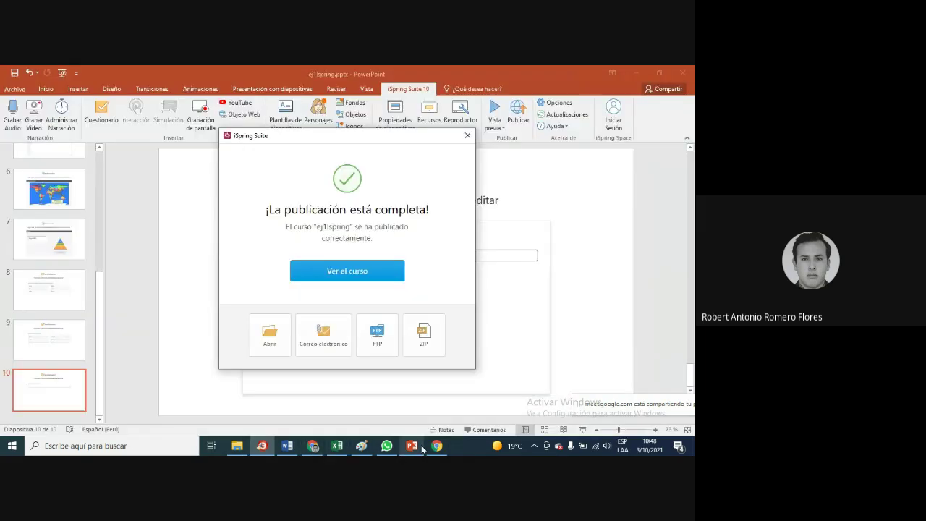
- Dismiss the publish-complete notice and view the LMS, YouTube and iSpring Space publish pages
click(468, 135)
click(518, 109)
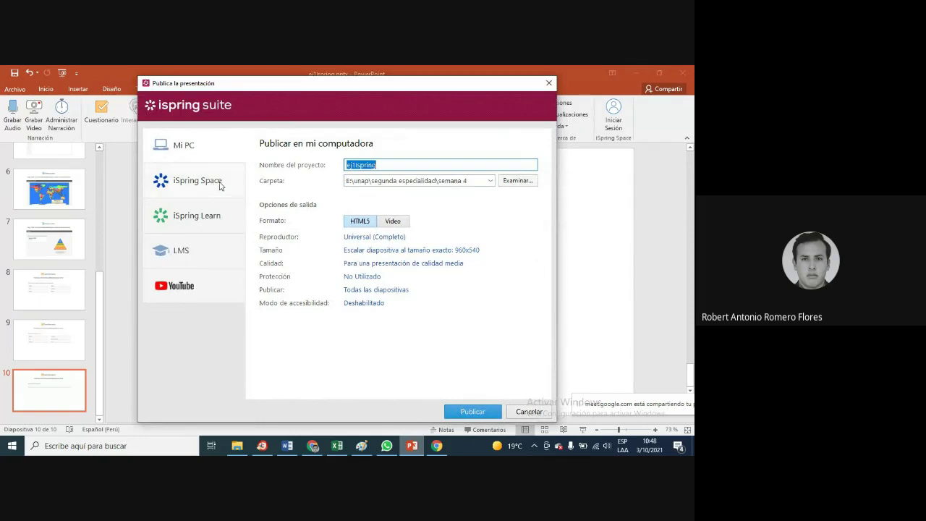
click(215, 254)
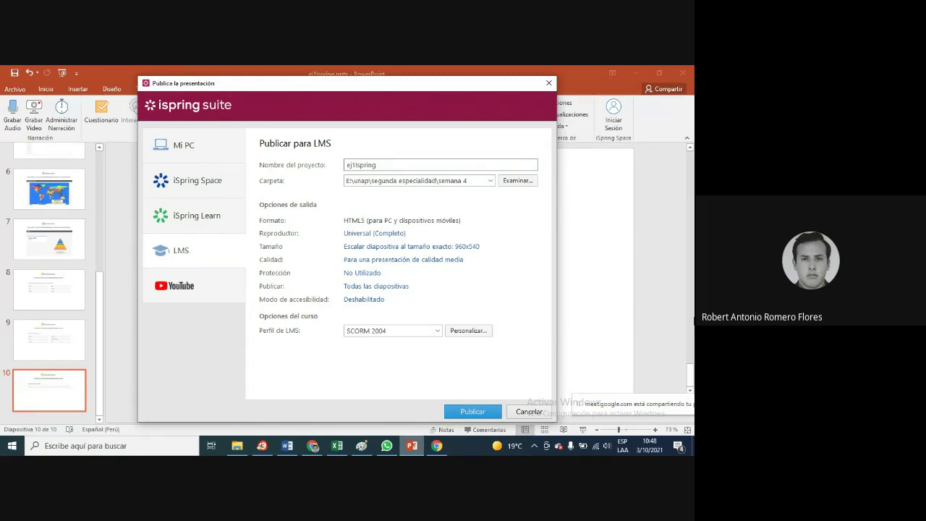
click(178, 285)
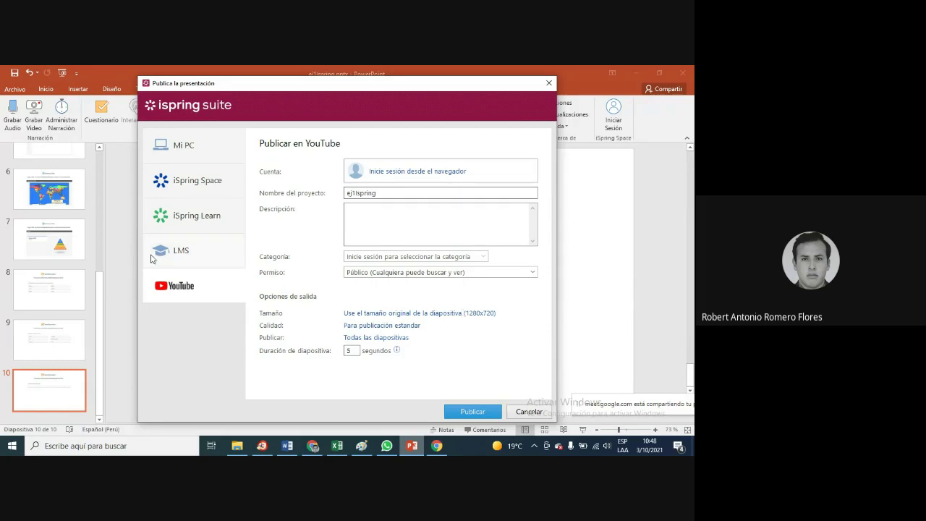
click(170, 253)
click(215, 191)
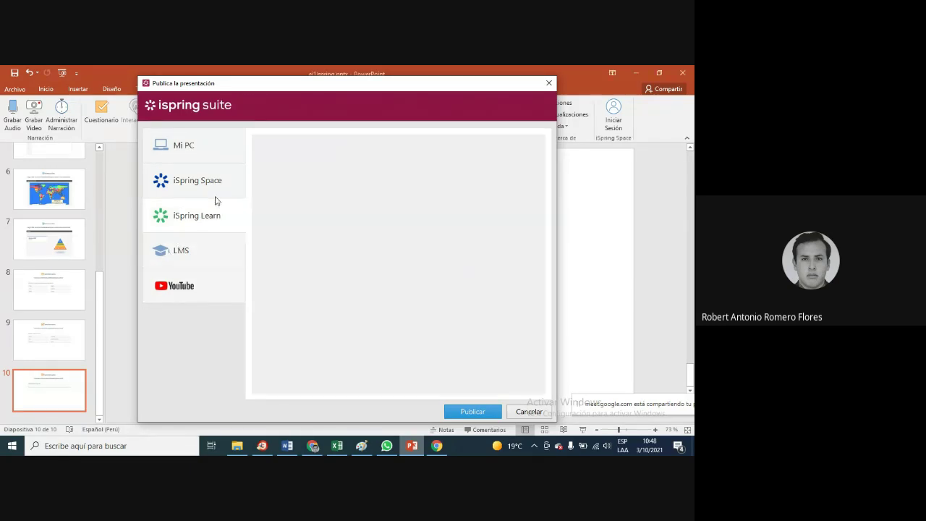
- Set My PC publishing to Video format, then cancel without publishing
click(211, 147)
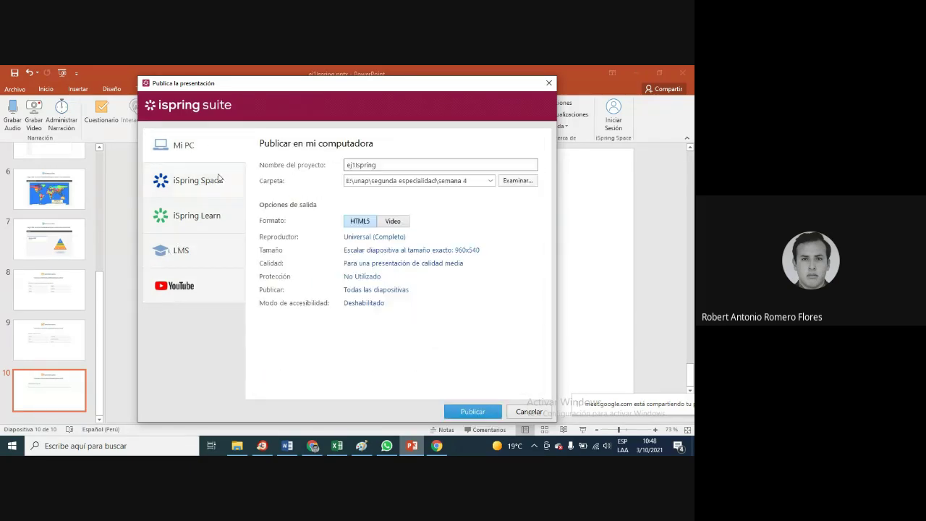
click(207, 291)
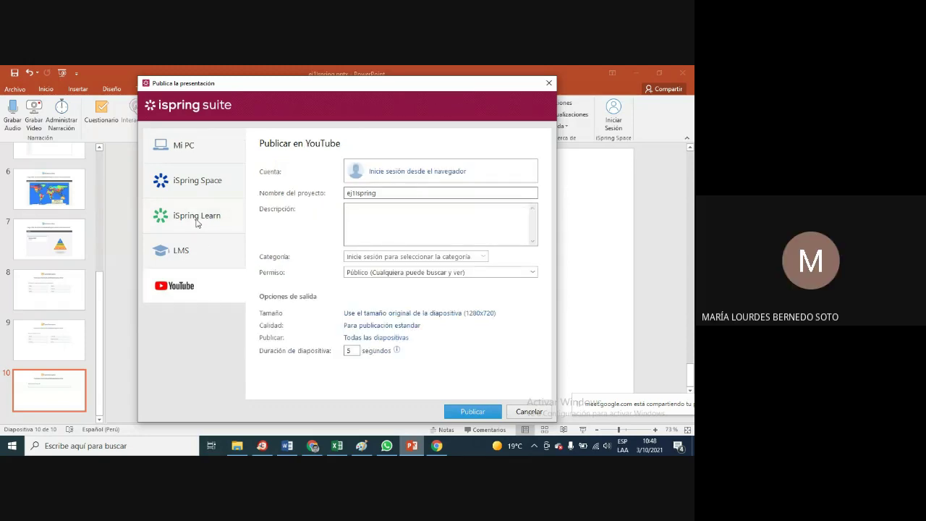
click(196, 147)
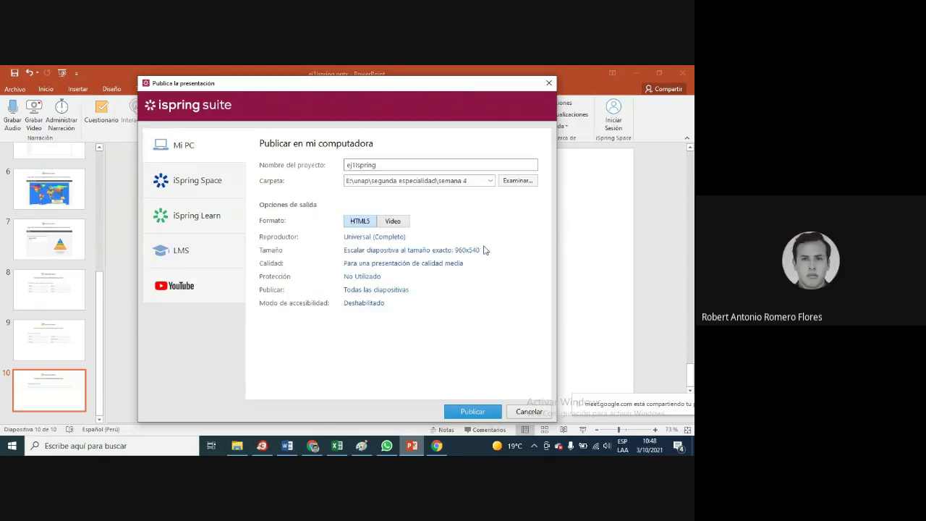
click(394, 222)
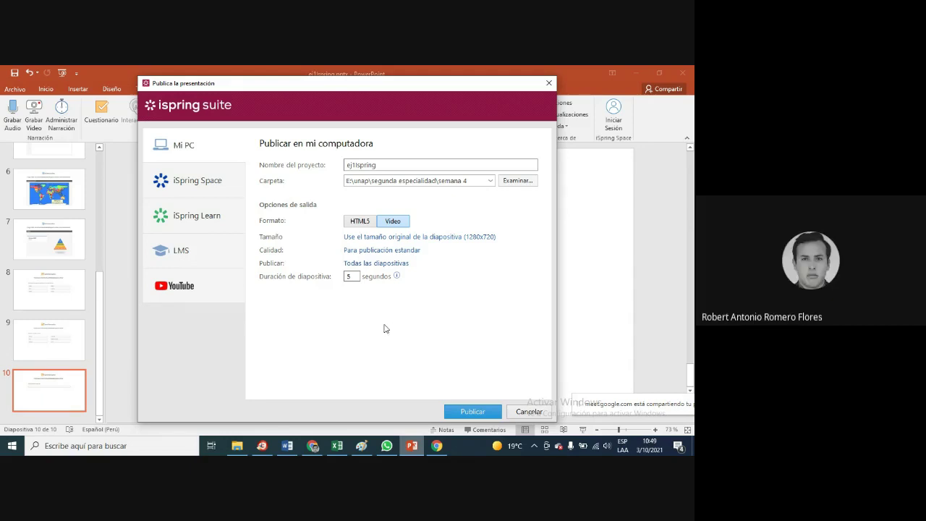
click(529, 411)
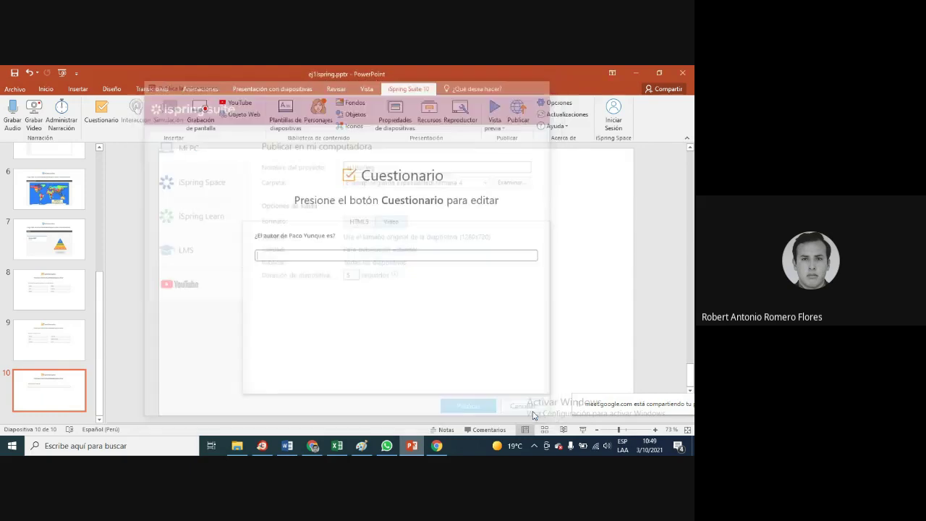
- Inspect slide 9's 'Relacione conceptos y ciencia' matching quiz and its background shape
click(257, 244)
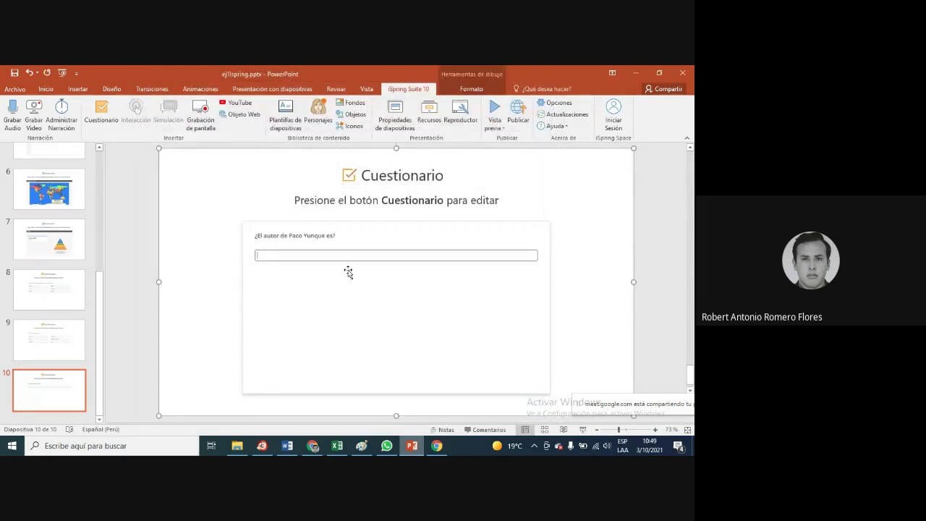
click(40, 341)
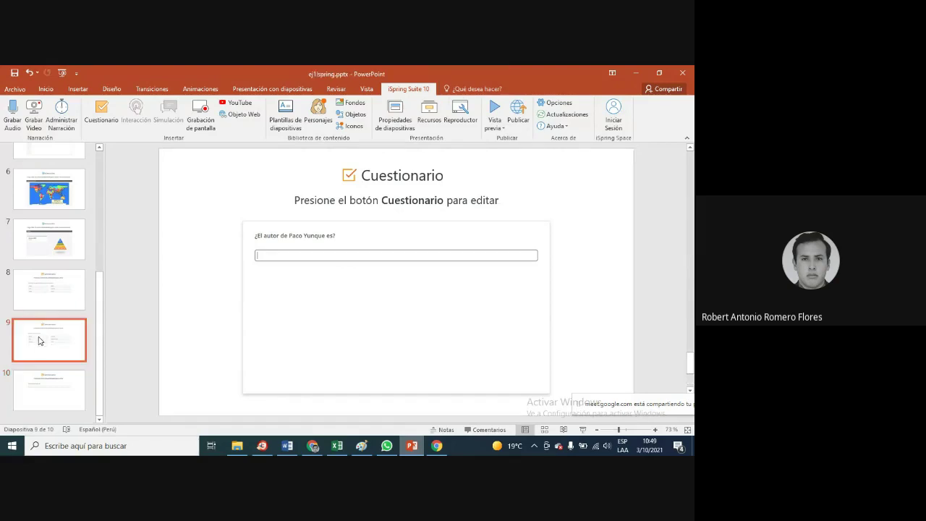
click(406, 233)
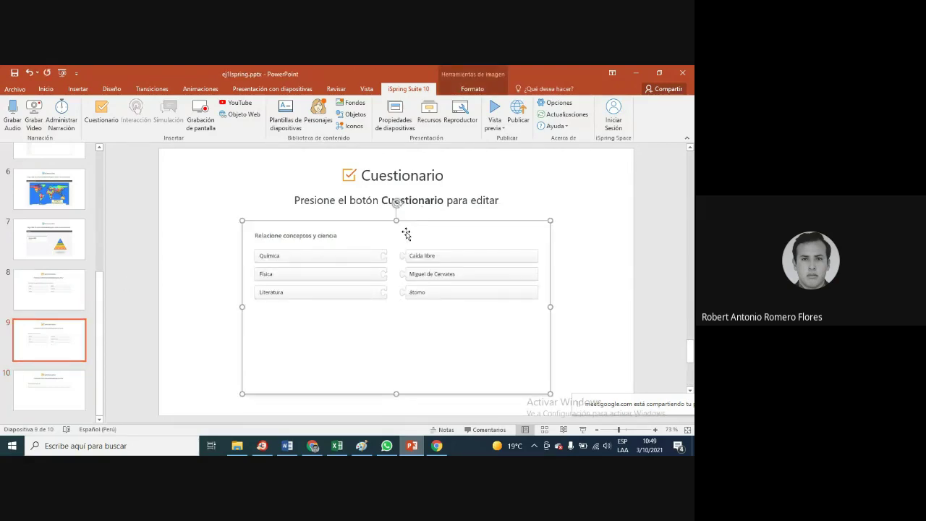
click(233, 215)
click(323, 229)
click(187, 215)
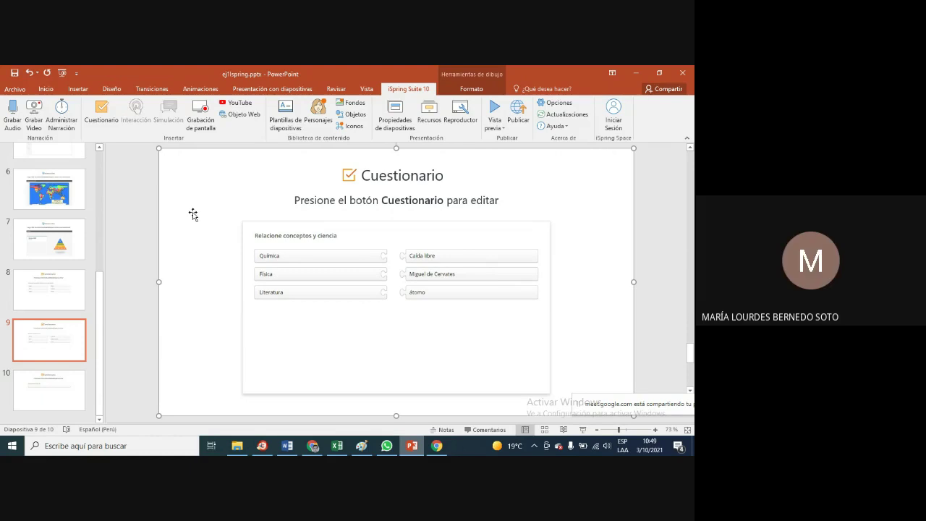
click(375, 258)
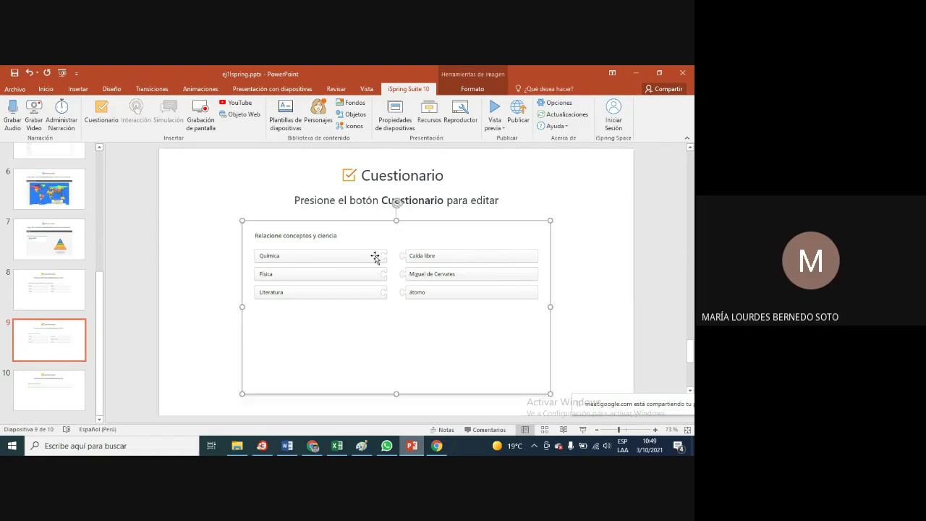
double_click(376, 258)
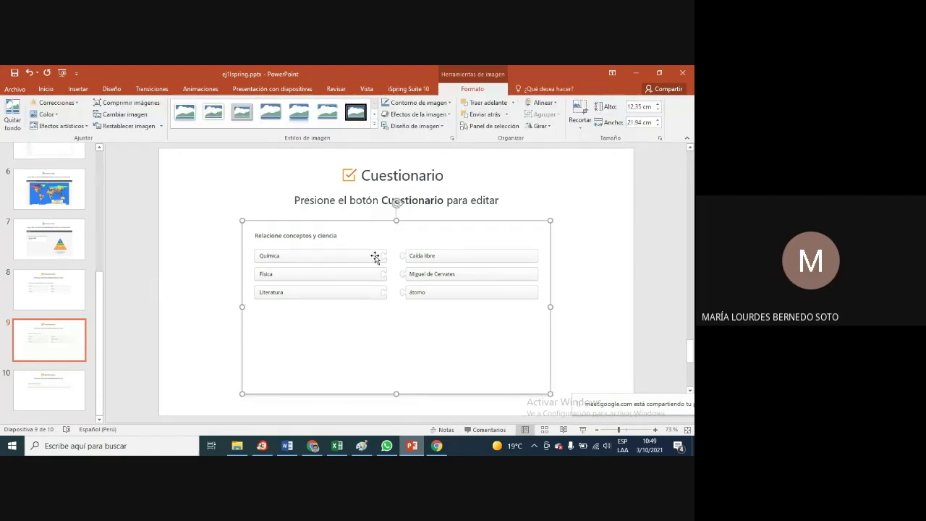
click(205, 213)
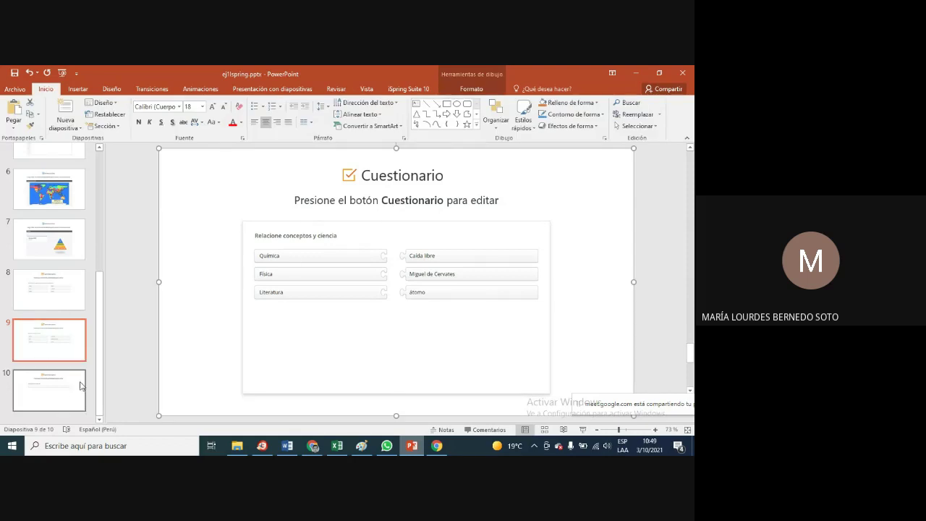
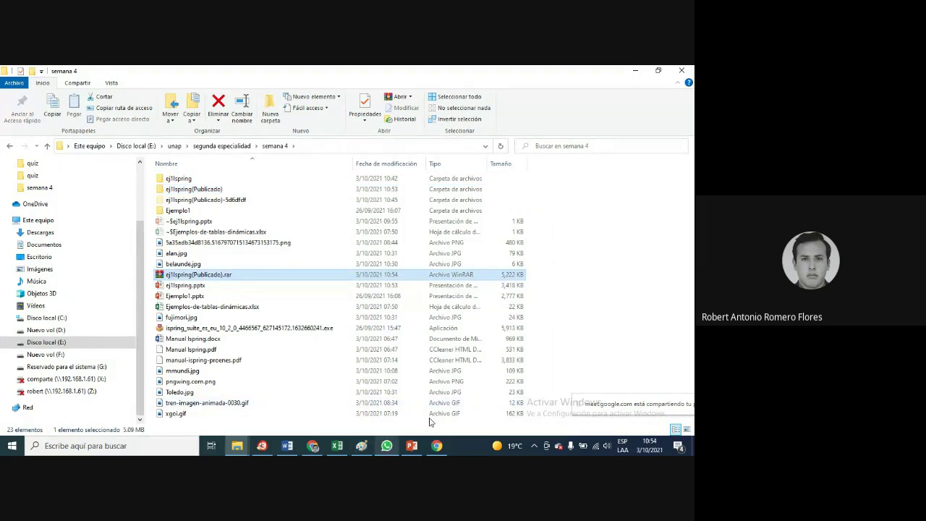
- Open the SEGUNDA ESPECIALIDAD group chat in WhatsApp Desktop
click(387, 445)
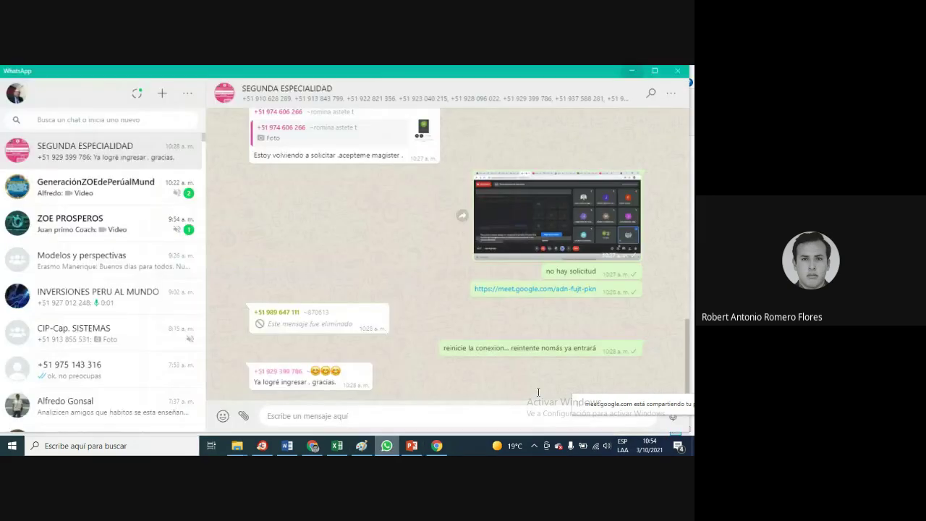
click(102, 195)
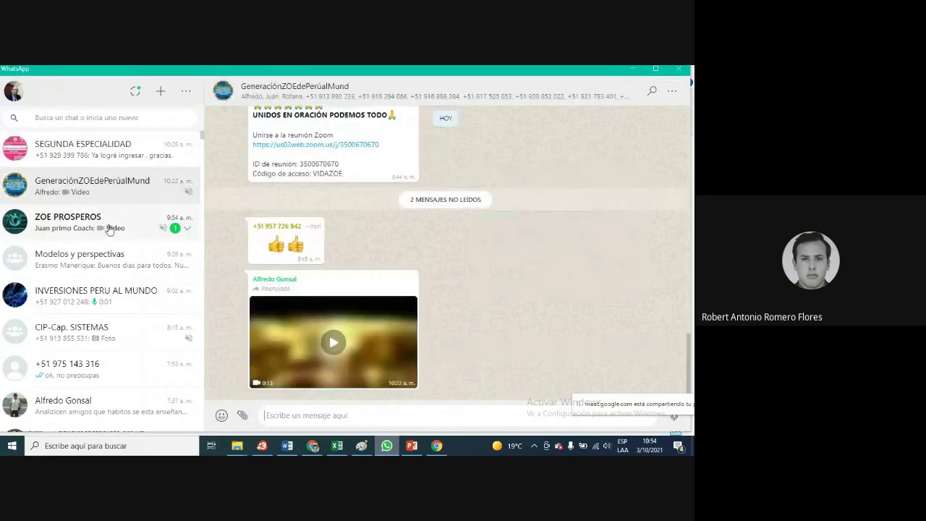
click(114, 226)
click(84, 151)
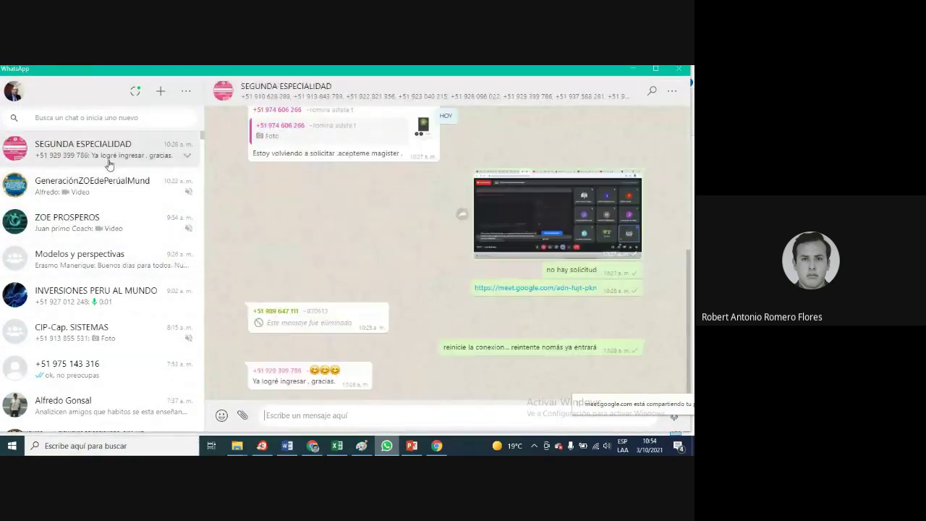
- Attach ej1Ispring(Publicado).rar as a document and send it to the group
click(242, 417)
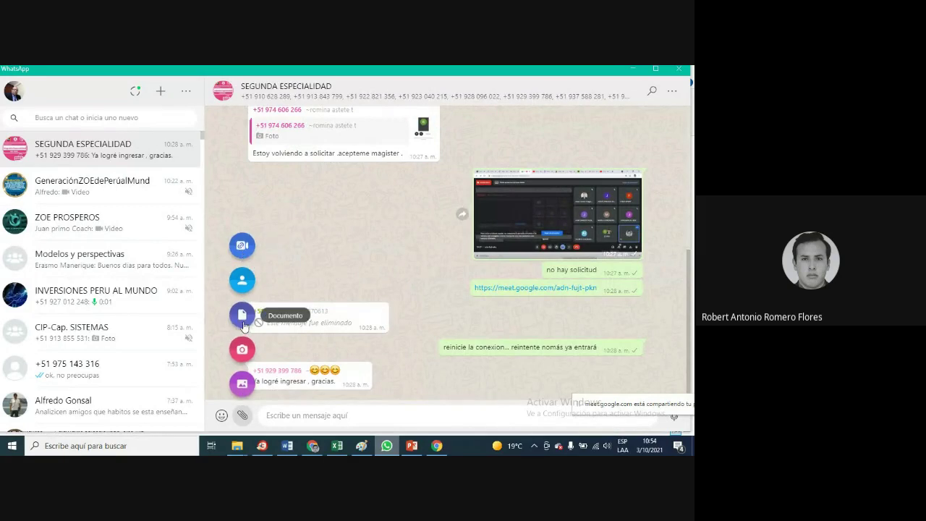
click(243, 315)
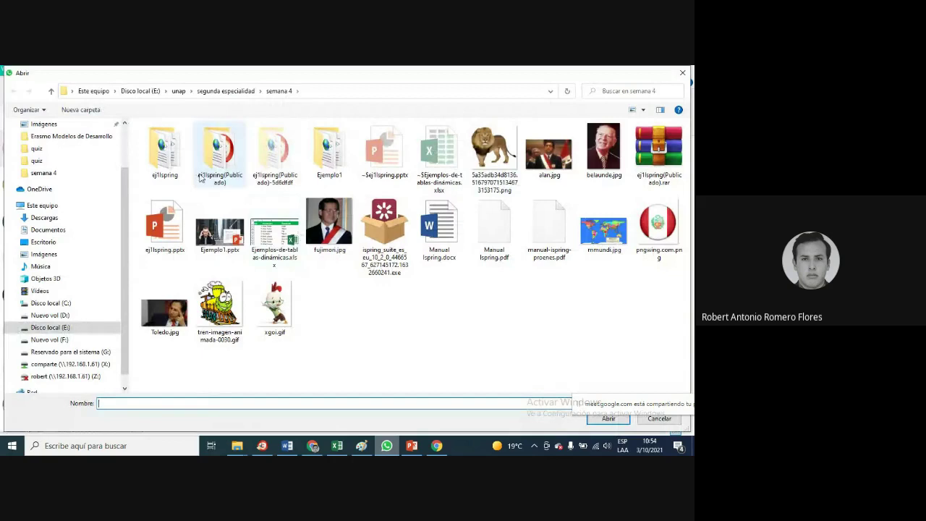
double_click(658, 154)
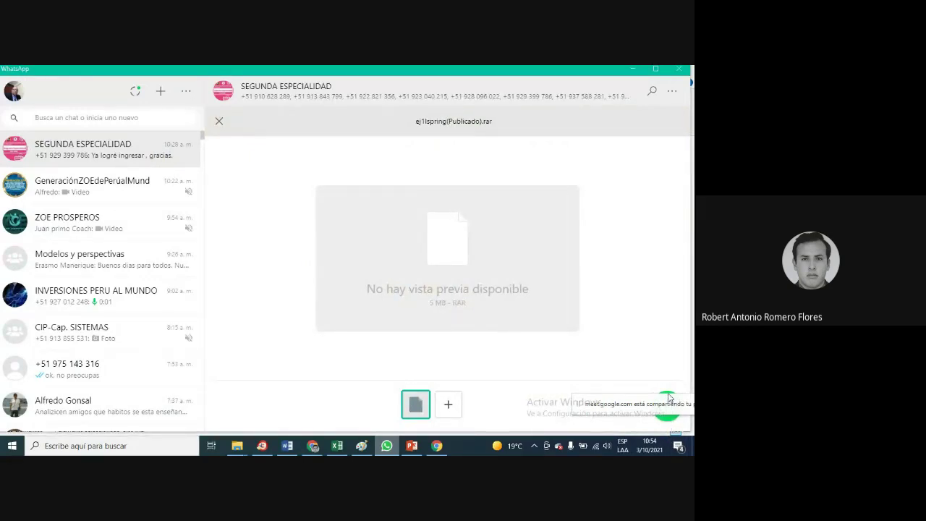
click(670, 398)
drag(619, 410, 621, 278)
click(667, 408)
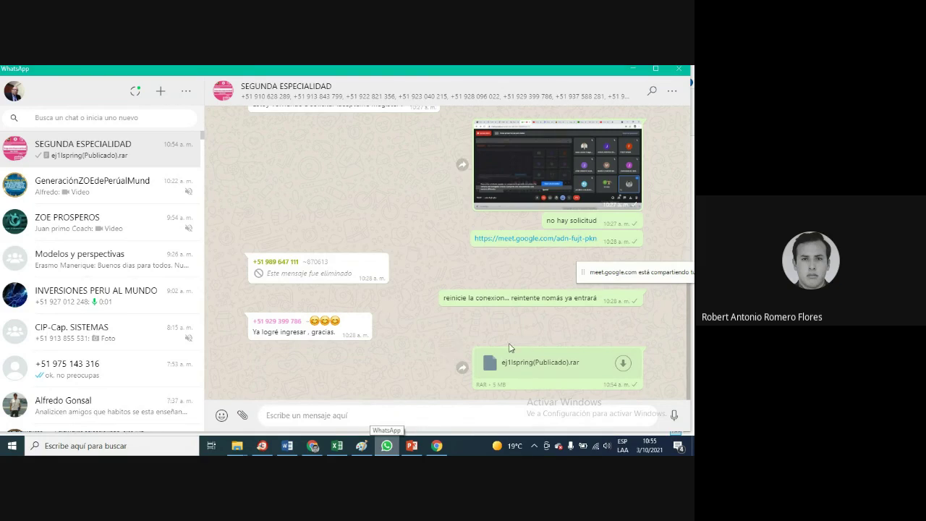
- Glance at the Gmail inbox, then minimize Chrome, WhatsApp and File Explorer to reveal PowerPoint
click(313, 446)
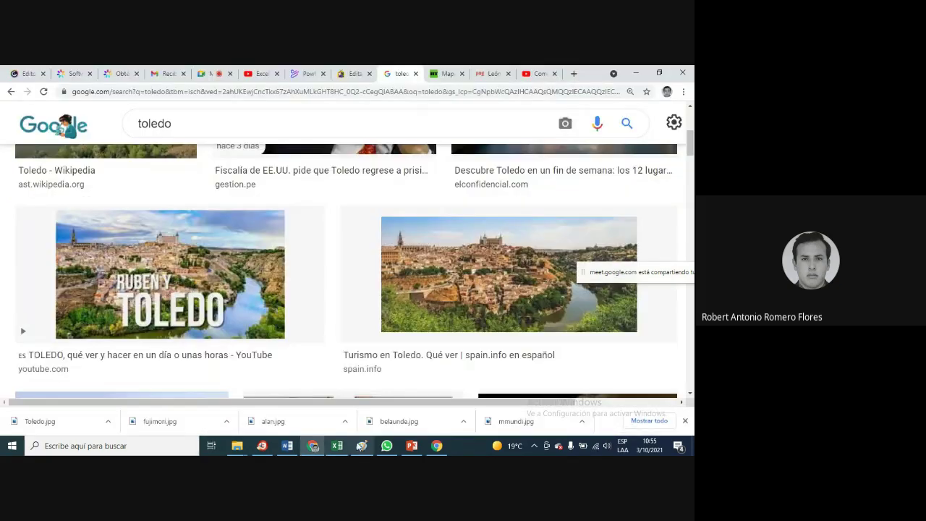
click(164, 74)
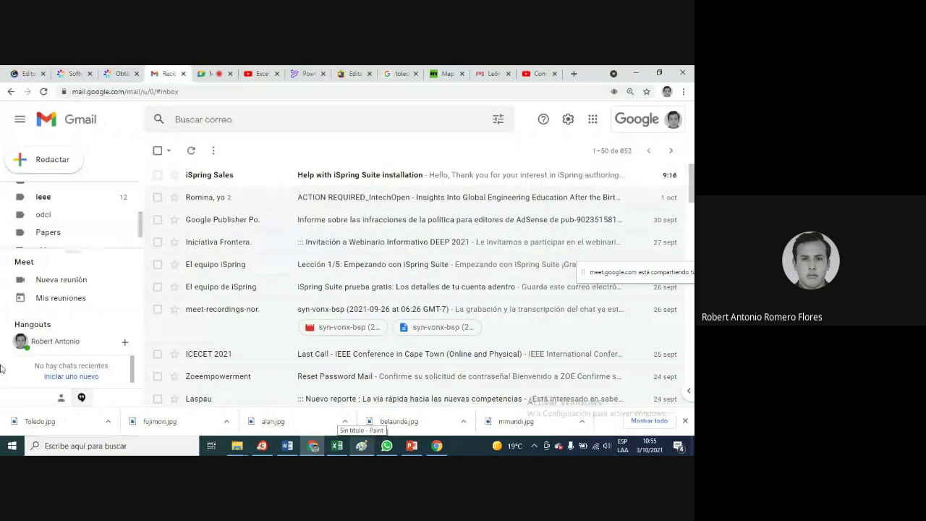
click(634, 73)
click(633, 72)
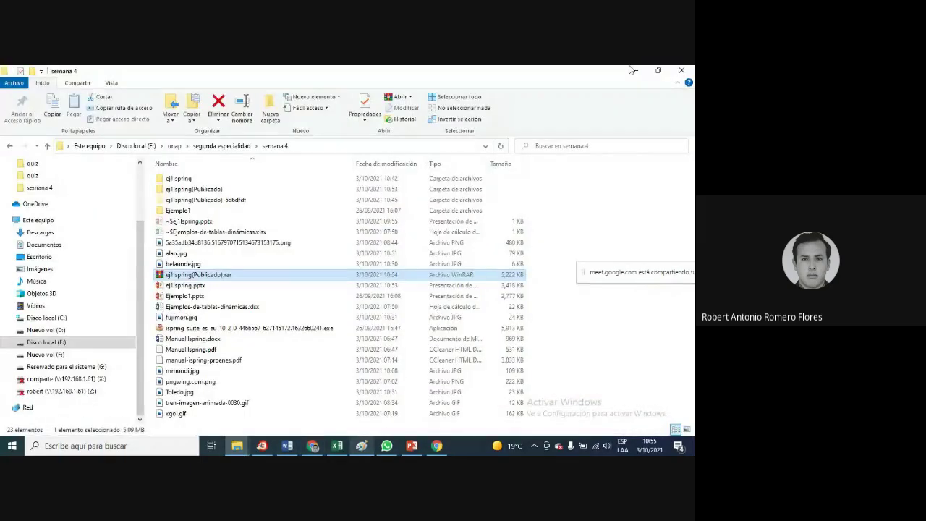
click(636, 72)
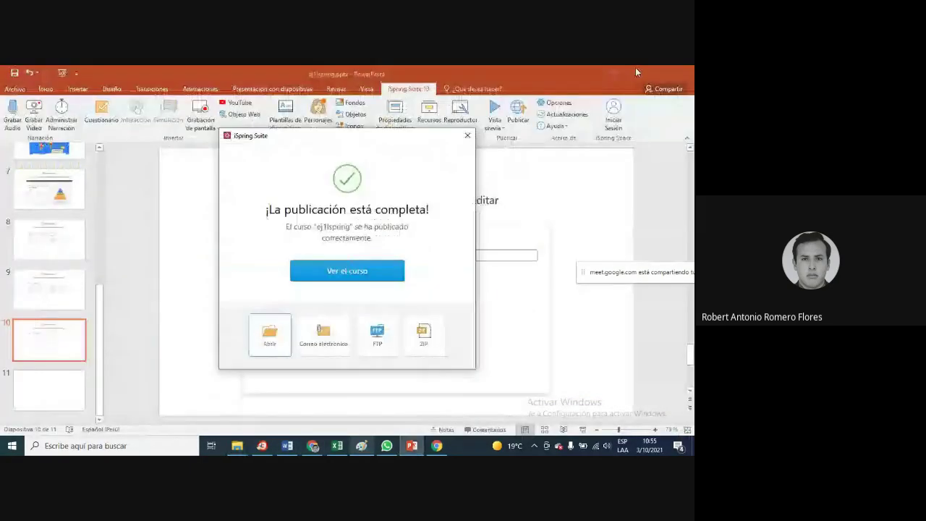
- Close the 'La publicación está completa' dialog, save the quiz presentation, and minimize PowerPoint
click(468, 136)
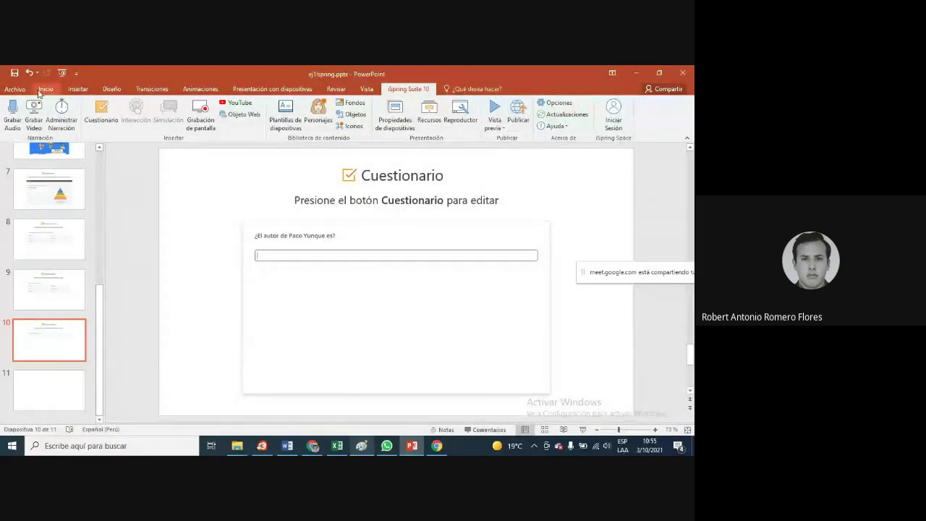
click(13, 73)
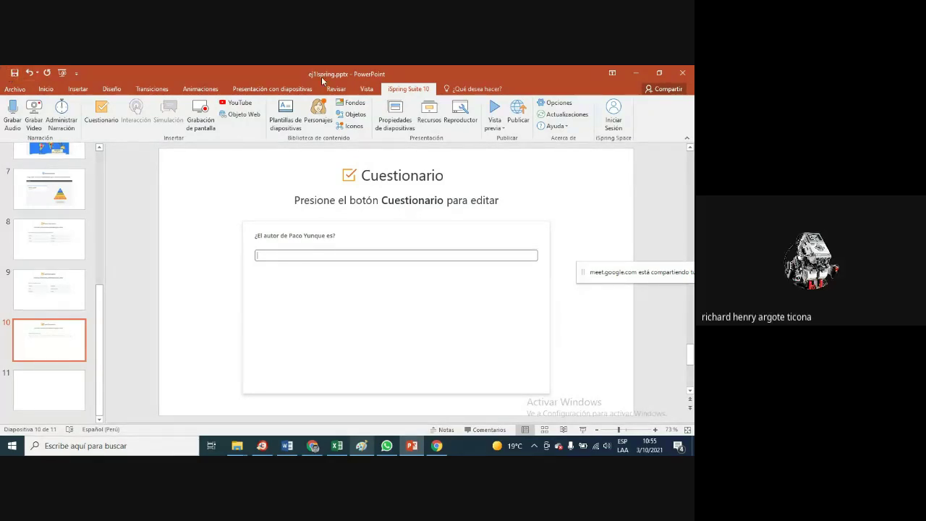
click(635, 72)
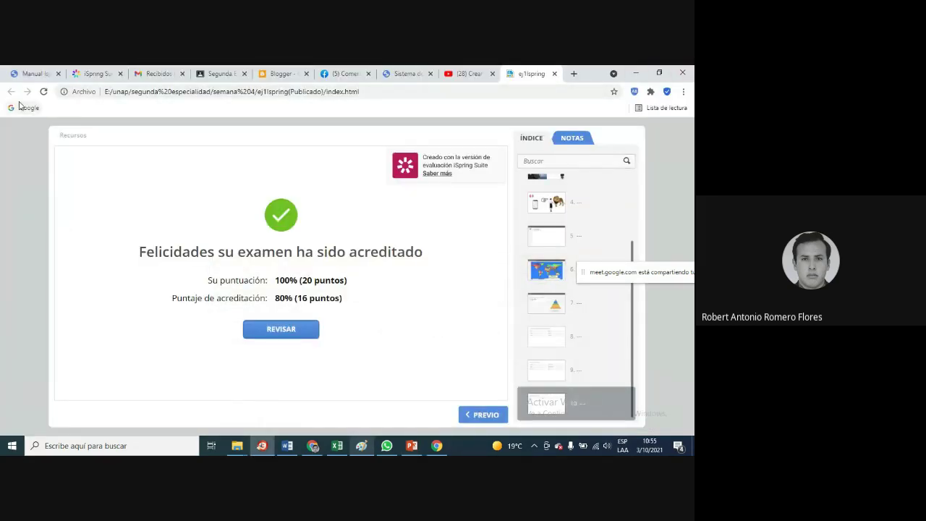
- Look through the Gmail, Facebook, Blogger, class page and iSpring Suite tabs in Chrome
click(158, 74)
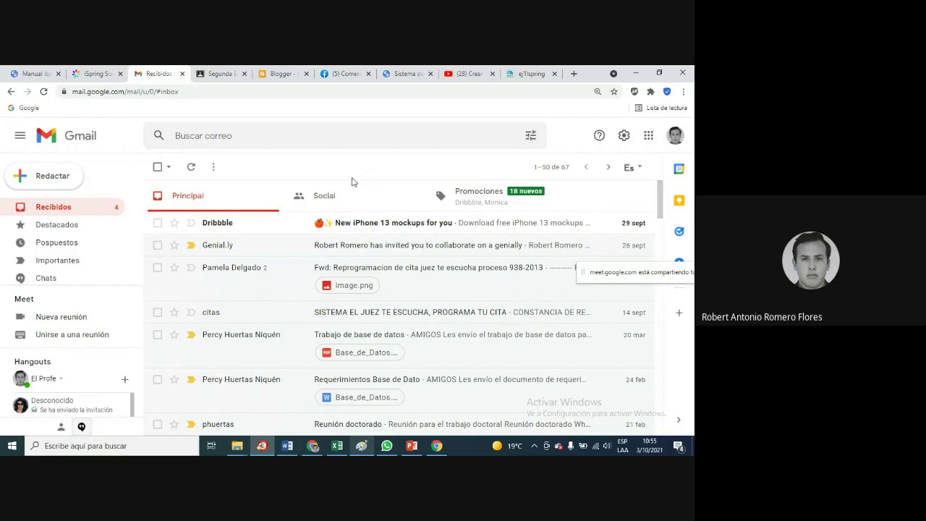
click(345, 73)
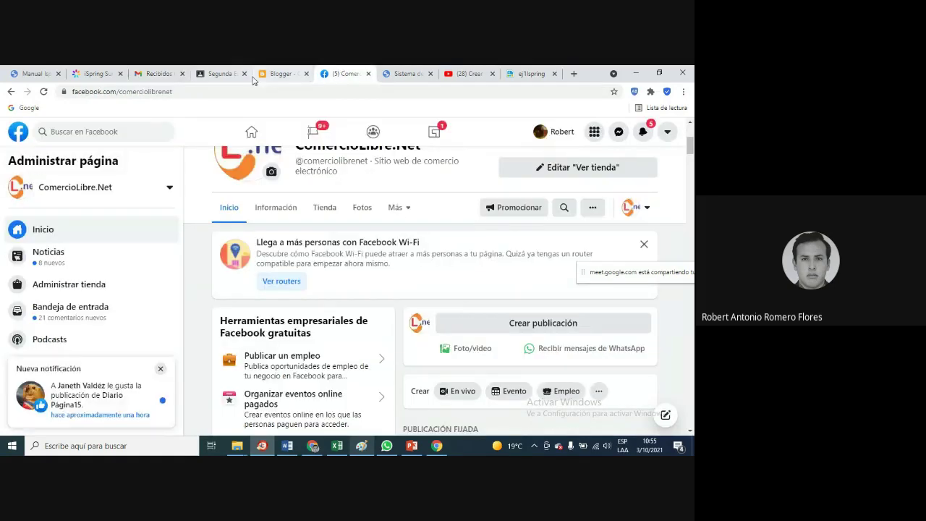
click(279, 73)
click(220, 73)
click(156, 73)
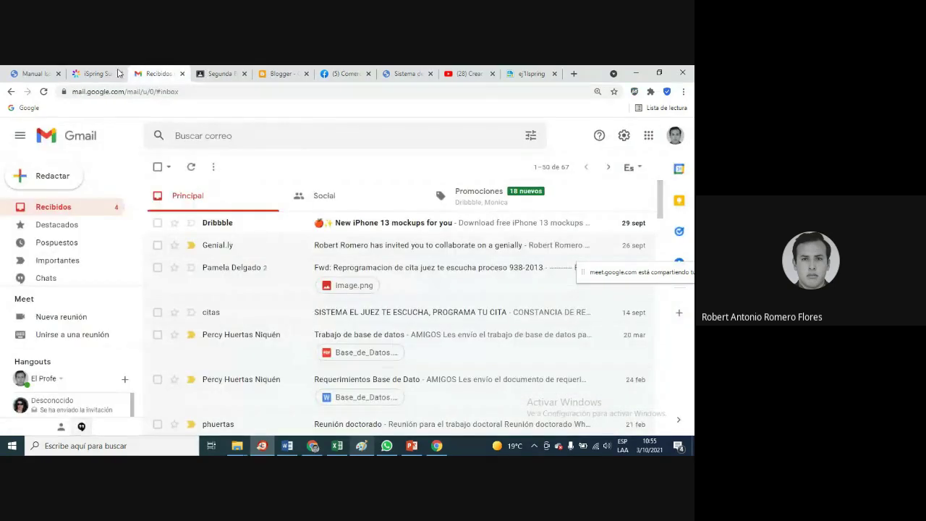
click(80, 73)
- Close the Manual Ispring.pdf tab and switch to the other Chrome window showing Gmail
click(32, 73)
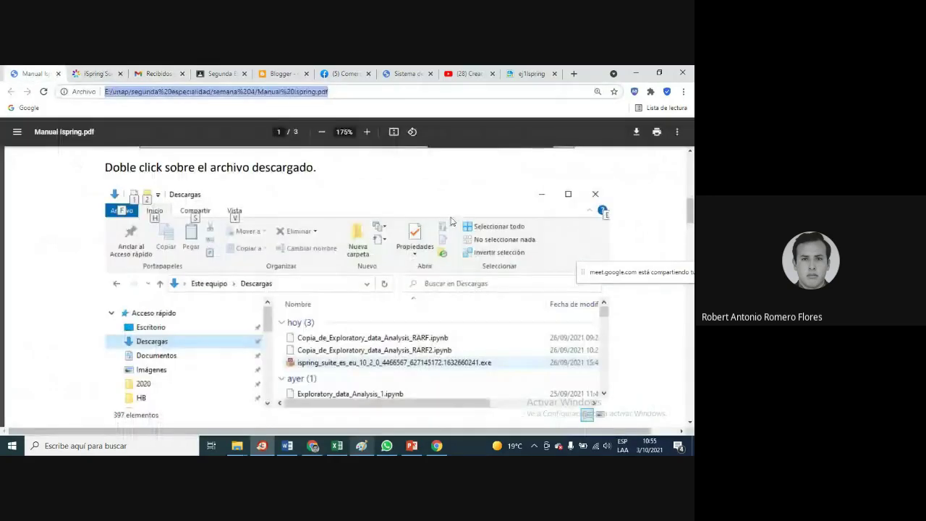
click(58, 74)
click(34, 74)
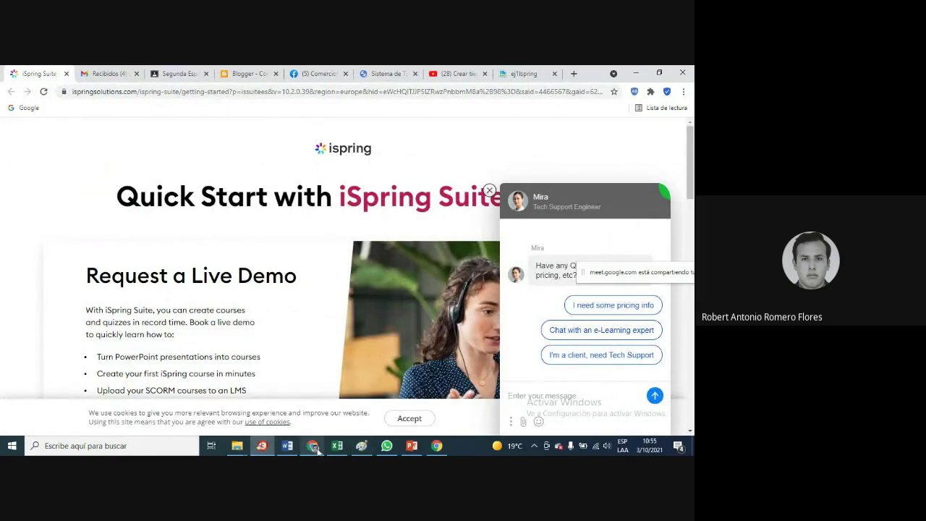
click(296, 422)
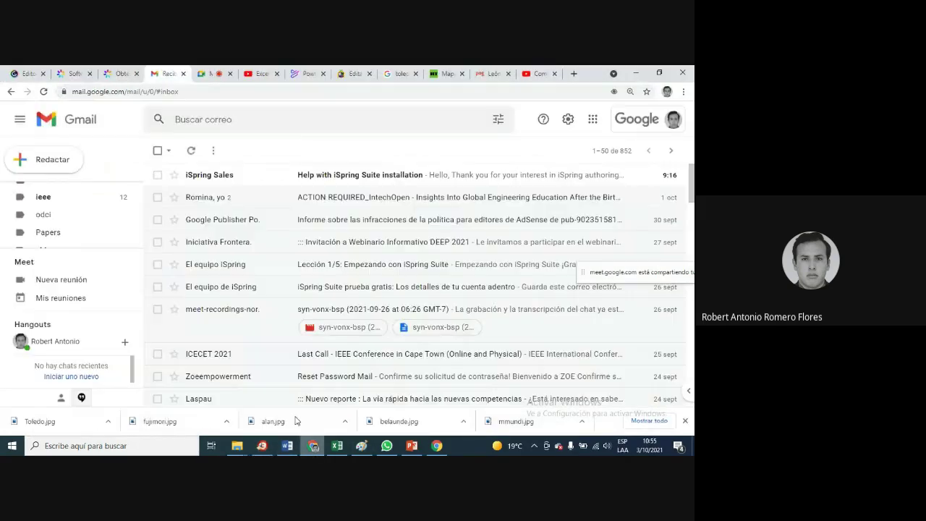
- Open Google Drive from the apps list and create a new Google Jamboard via New > More
click(592, 120)
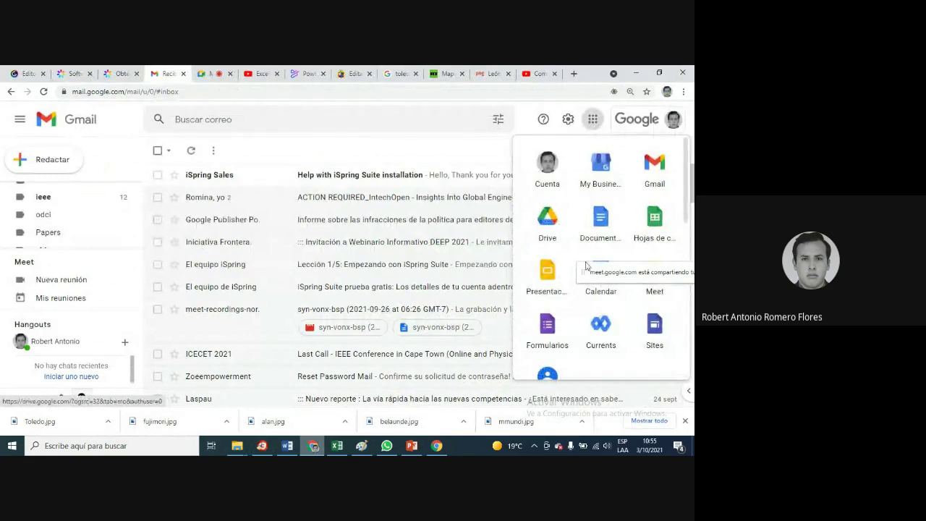
click(549, 232)
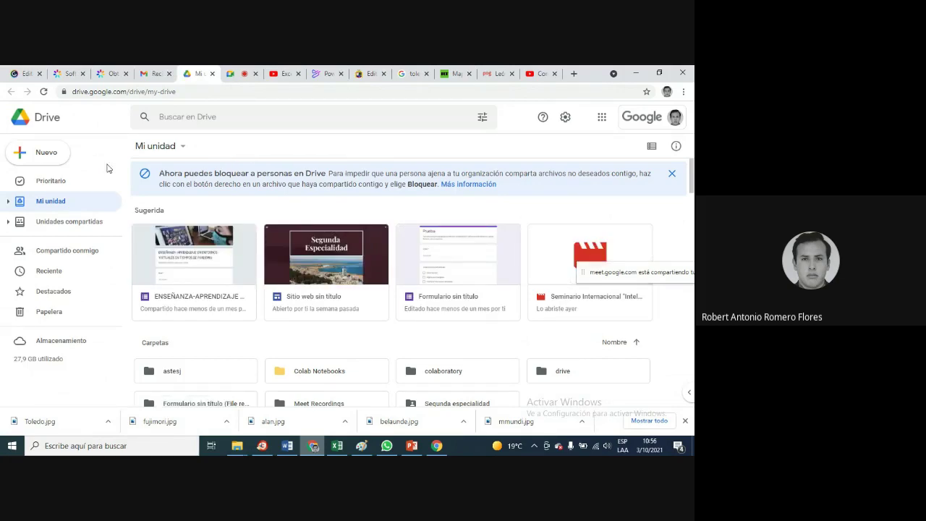
click(47, 154)
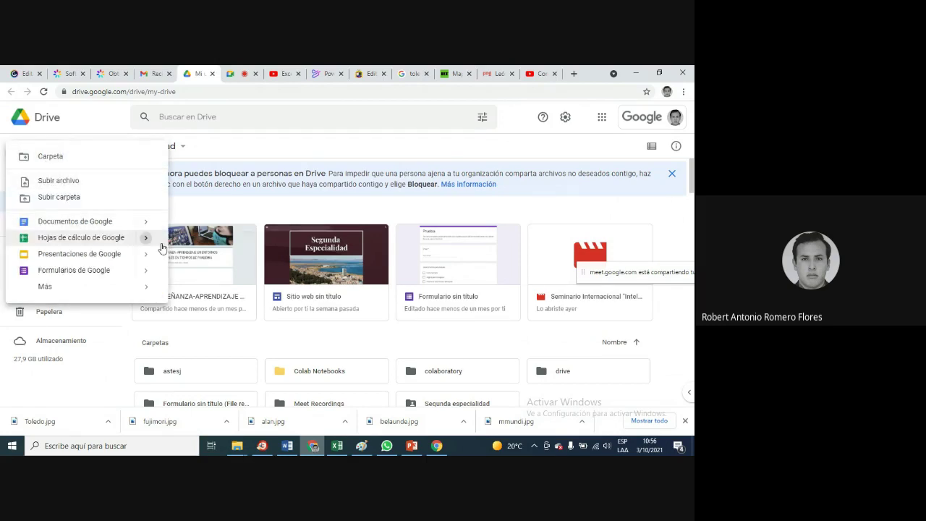
mouse_move(131, 298)
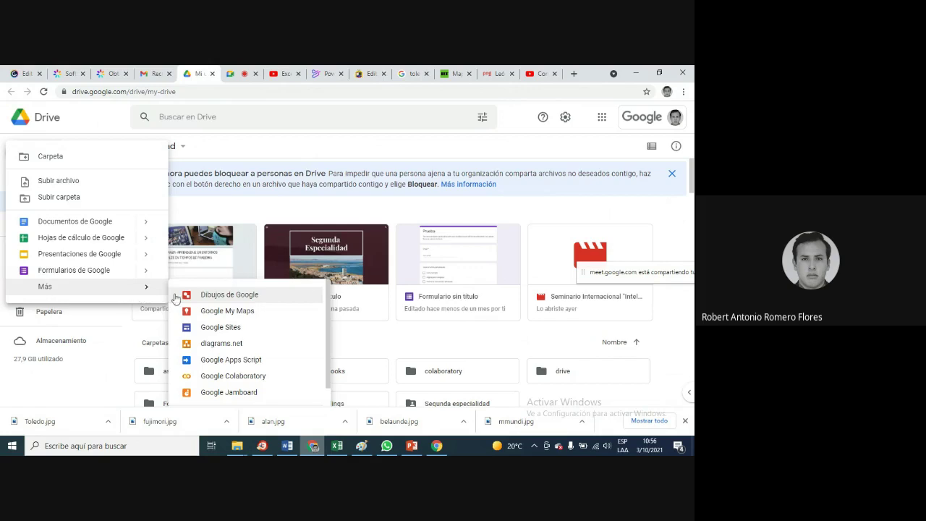
scroll(246, 337, down, 1)
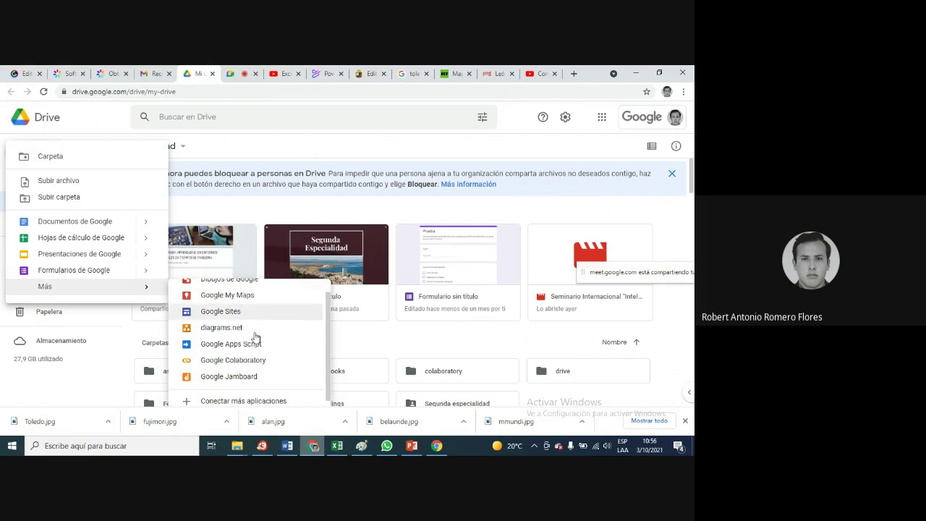
click(246, 370)
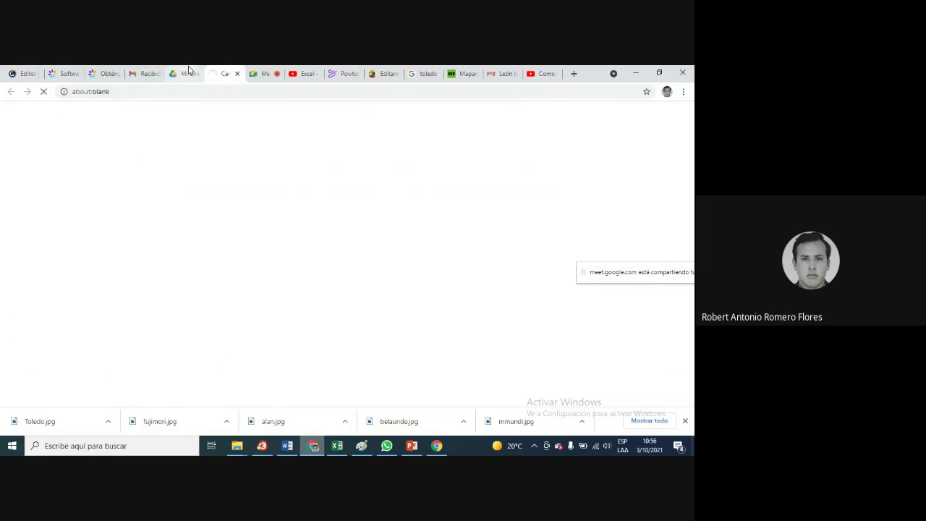
key(ctrl+shift+Tab)
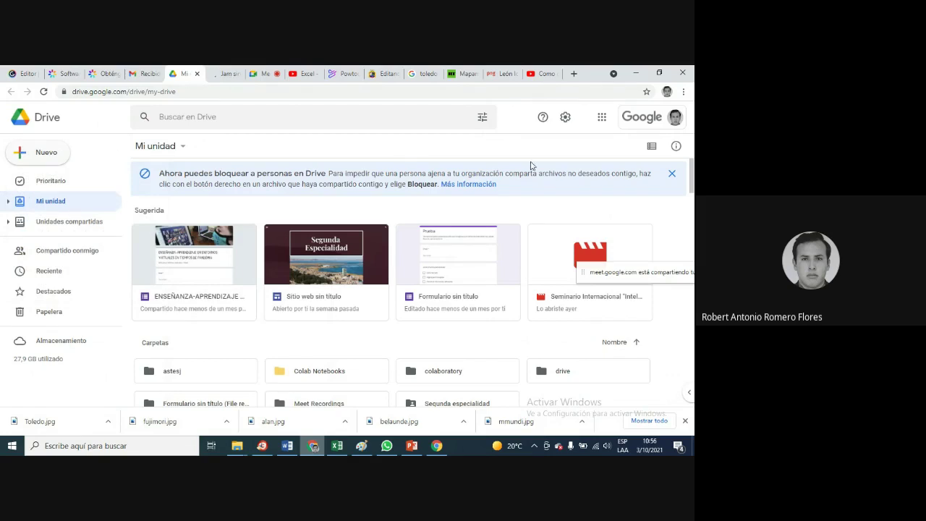
- Close the Apps Script project created by mistake and return to the untitled jam
click(601, 118)
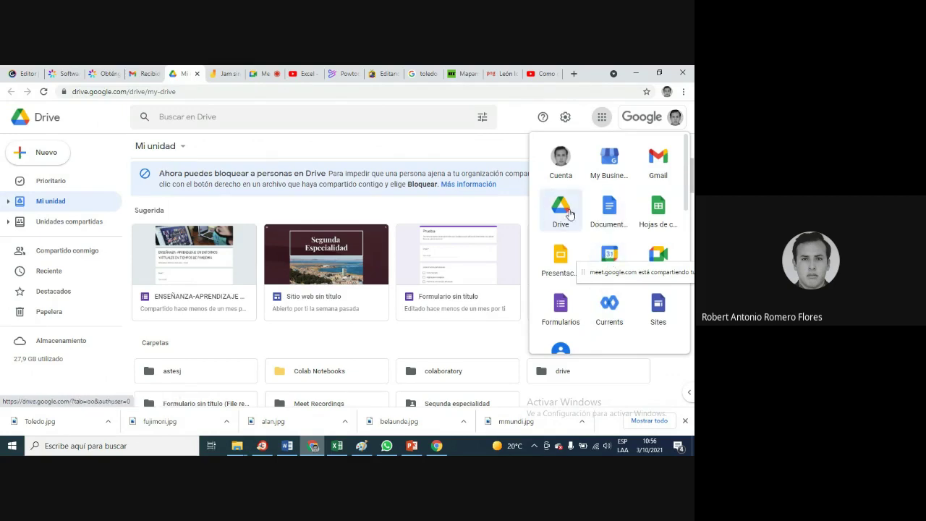
click(291, 148)
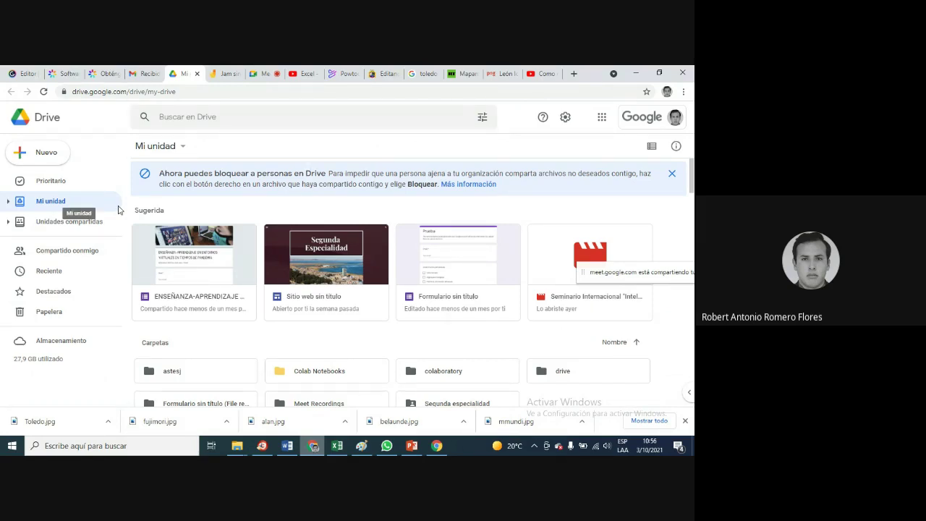
click(40, 153)
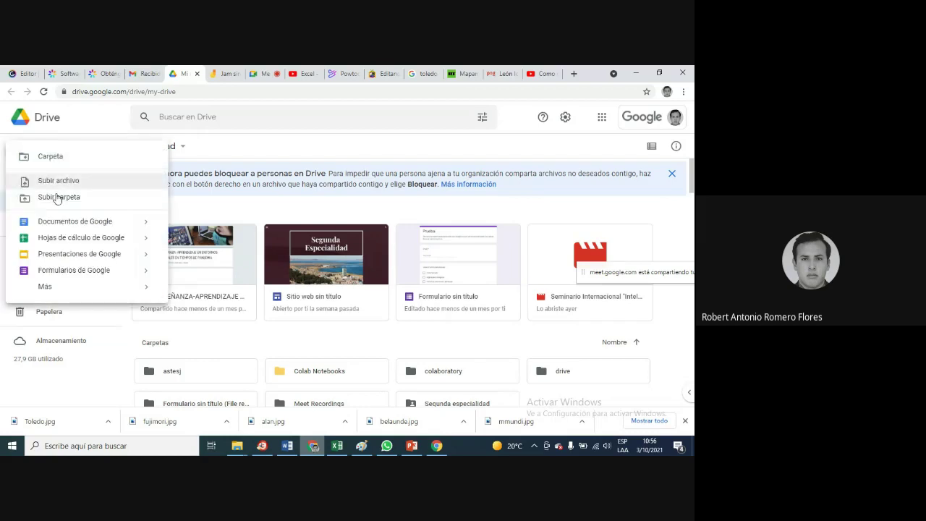
mouse_move(99, 294)
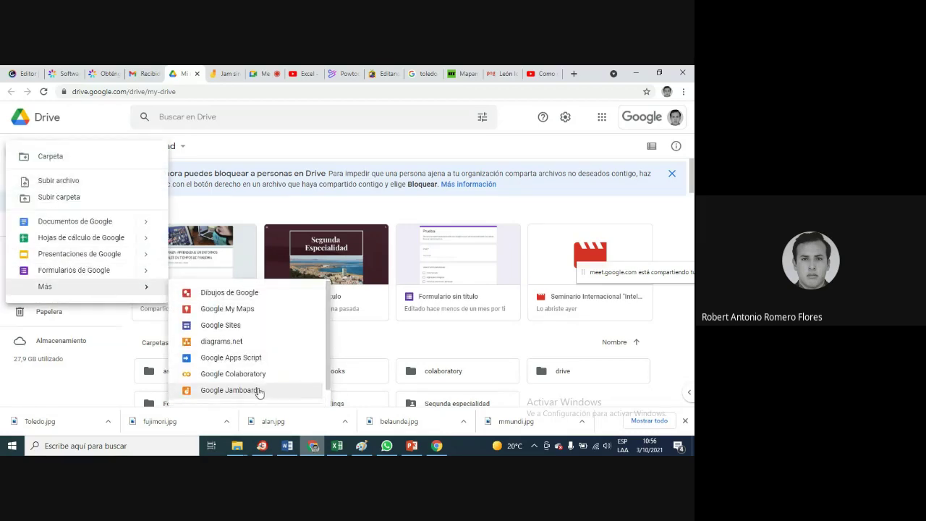
scroll(260, 391, down, 1)
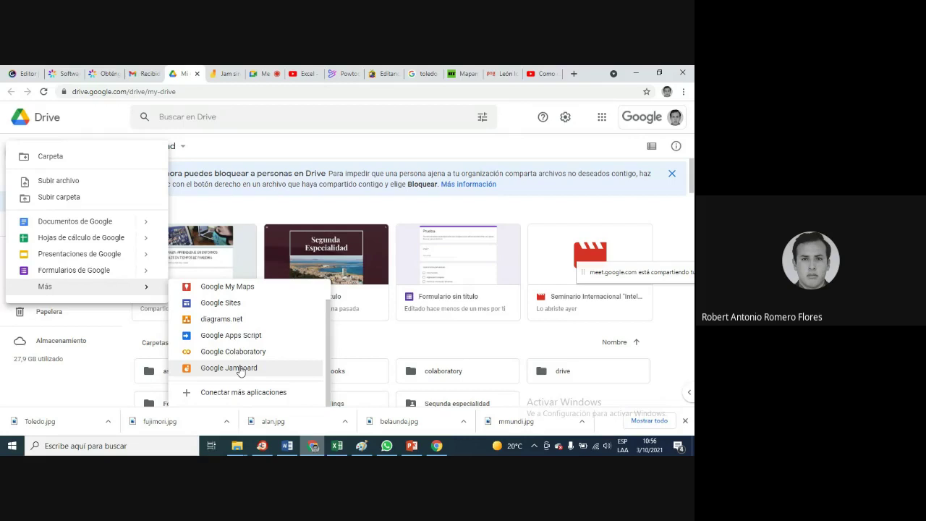
click(249, 335)
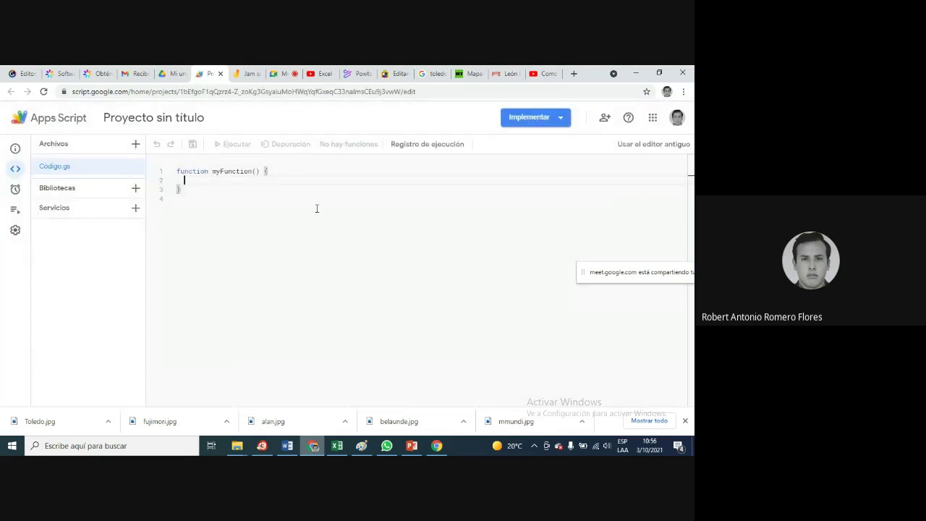
click(220, 73)
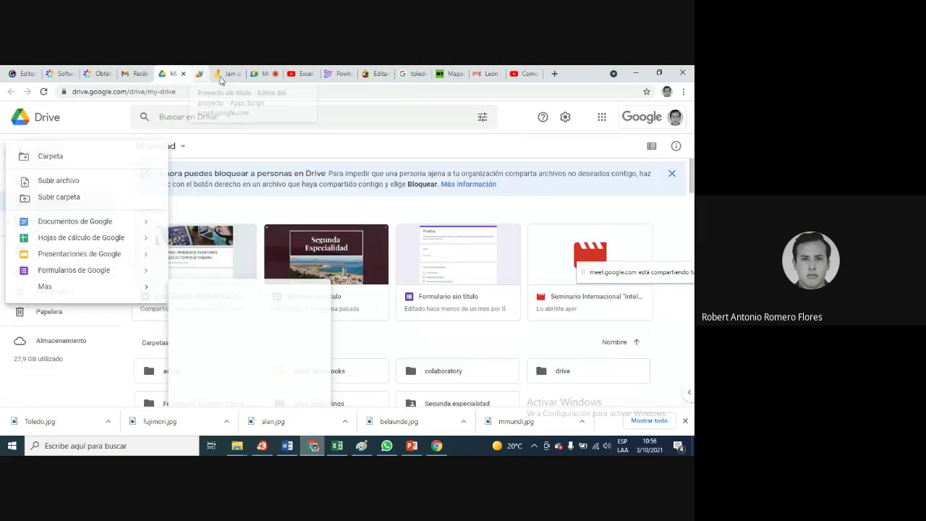
click(211, 73)
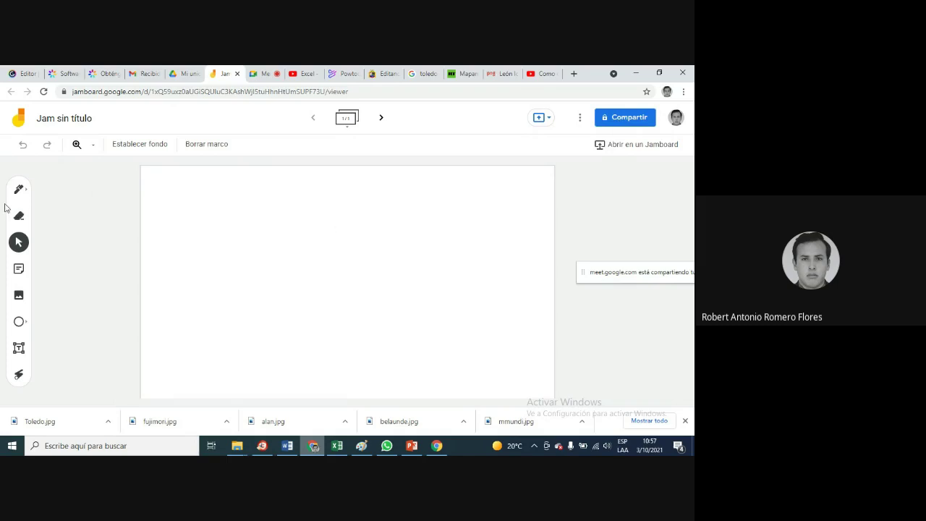
- Draw a freehand pen curve near the top left and erase its left end
click(20, 191)
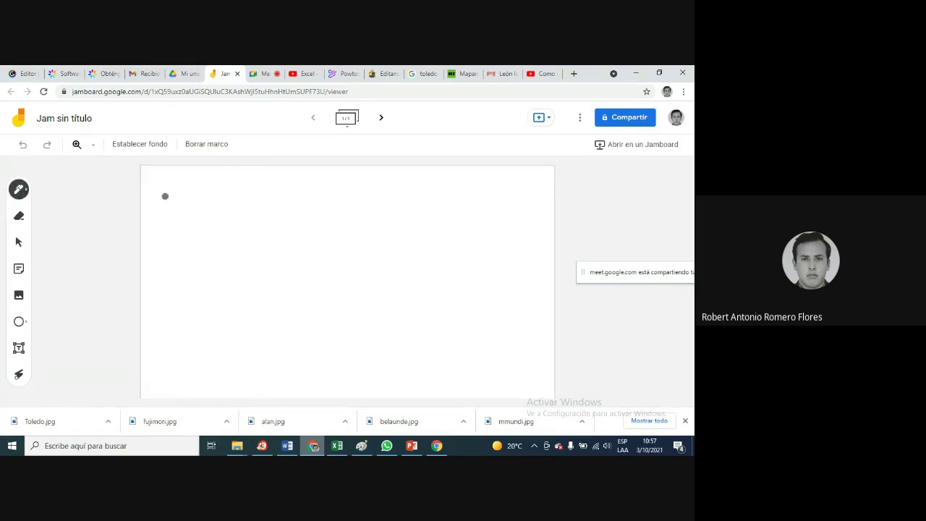
mouse_move(165, 196)
mouse_down()
mouse_move(257, 244)
mouse_move(260, 201)
mouse_move(208, 216)
mouse_up()
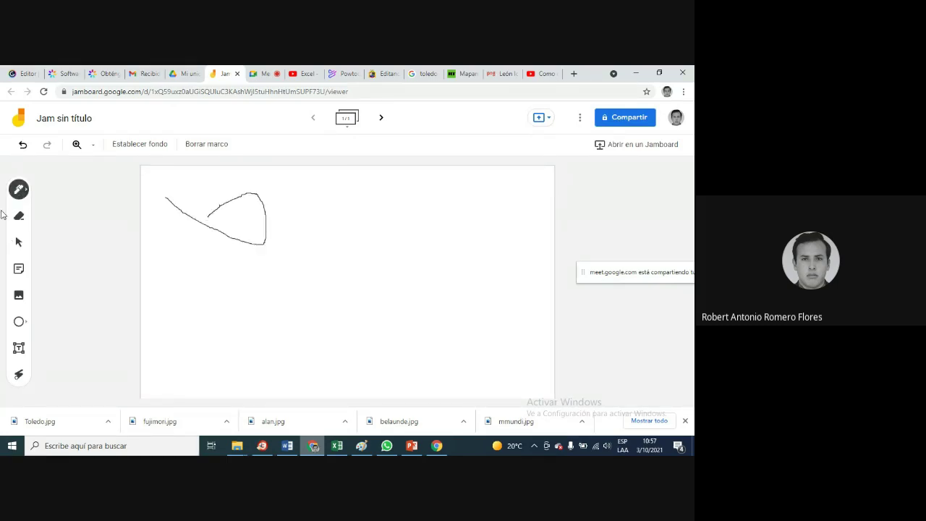
click(18, 217)
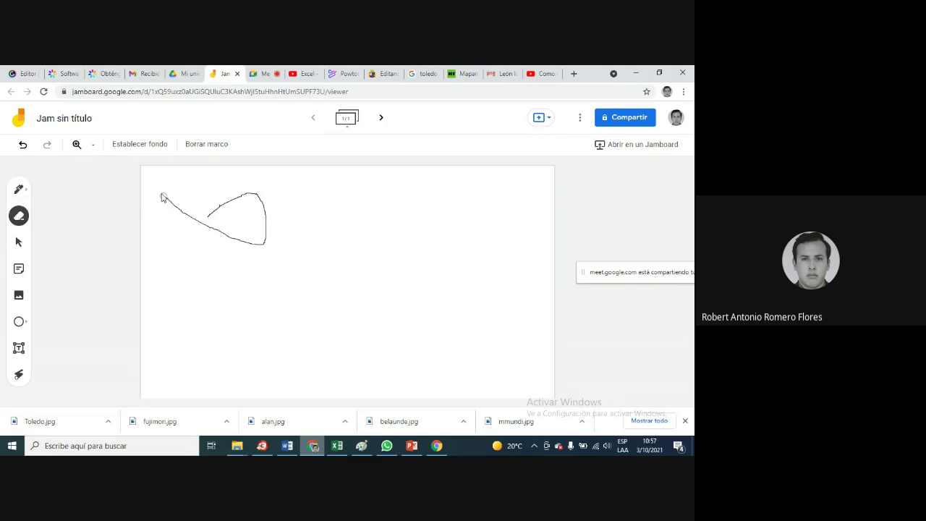
drag(163, 196, 207, 228)
- Add a sticky note reading 'No se olviden de mandar el paper' and discard the empty next note
click(19, 268)
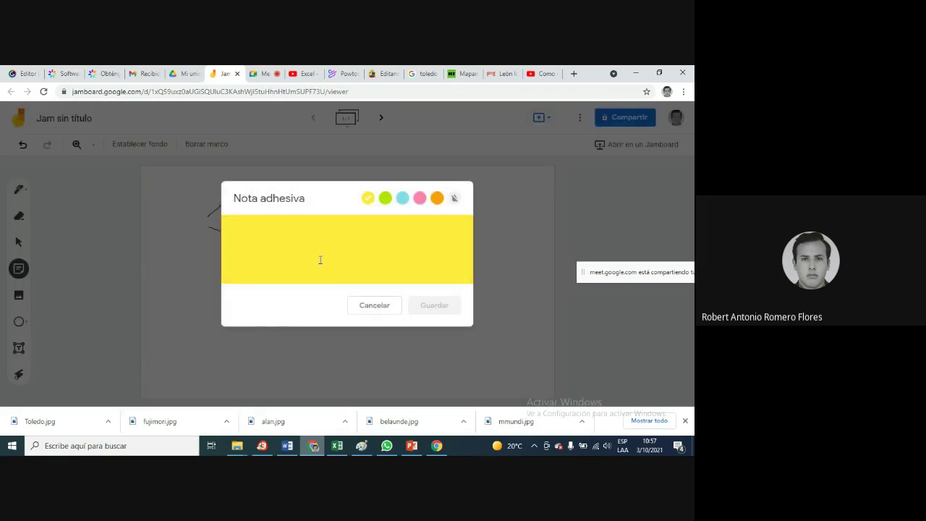
text(No se )
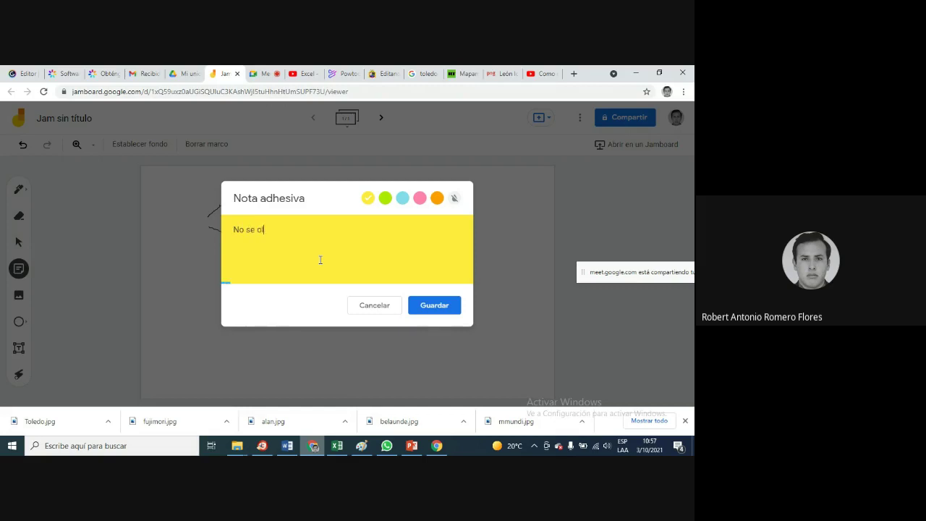
text(olviden ed mandar el)
key(BackSpace)
key(BackSpace)
key(BackSpace)
key(BackSpace)
key(BackSpace)
key(BackSpace)
key(BackSpace)
key(BackSpace)
key(BackSpace)
key(BackSpace)
key(BackSpace)
key(BackSpace)
text(de mandar e)
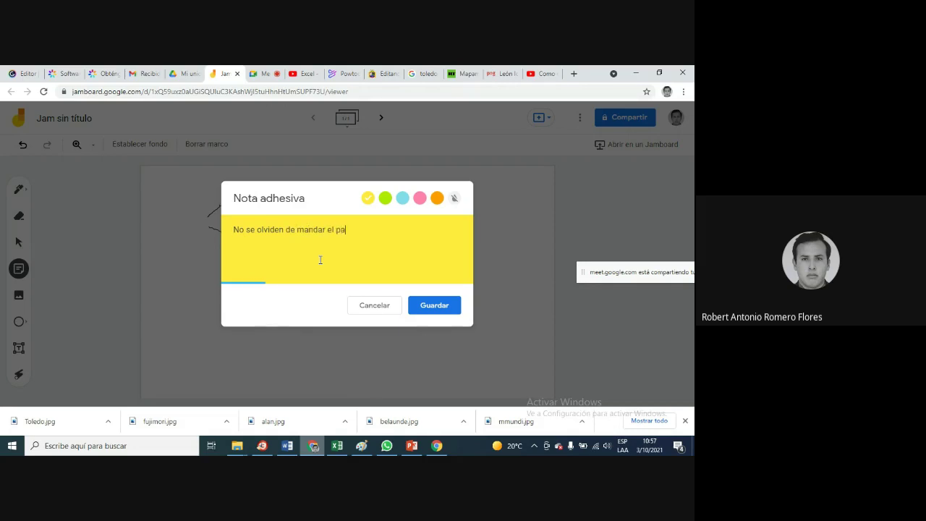
click(434, 305)
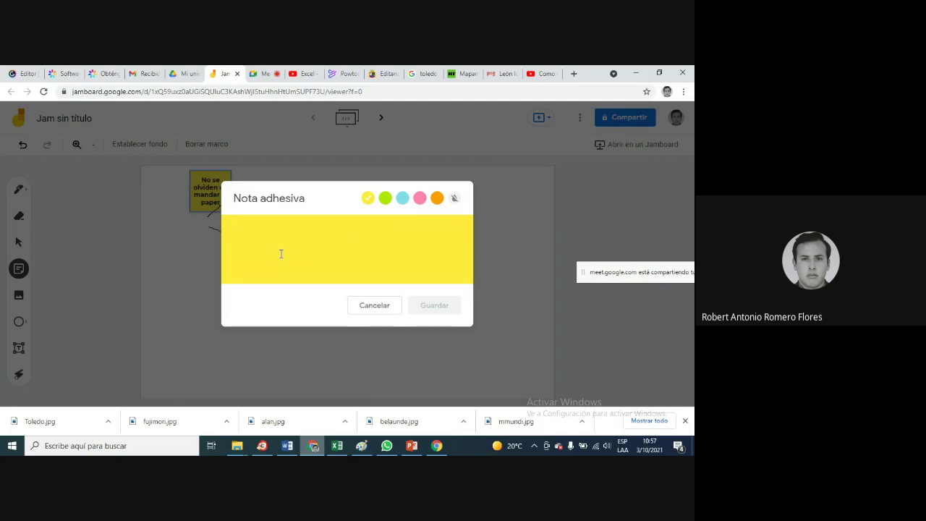
click(377, 308)
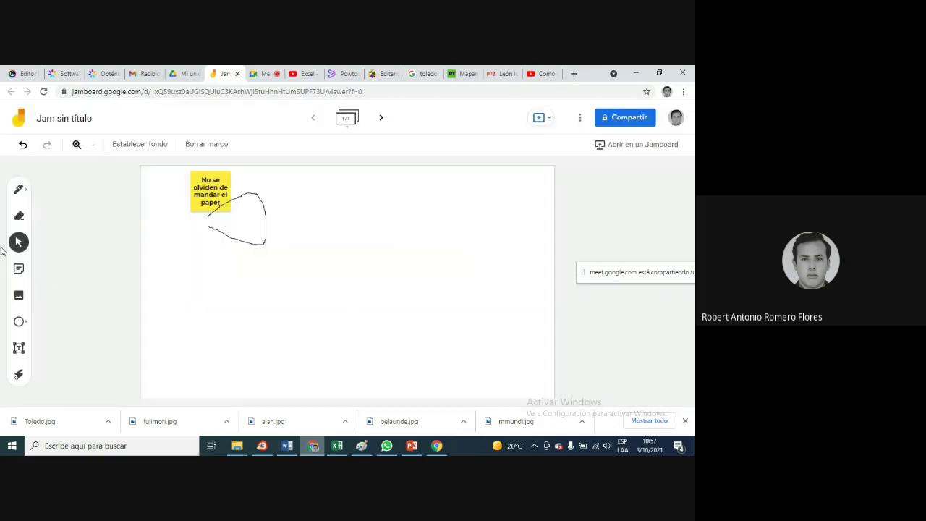
- Browse Google Fotos in the image picker and search it for 'leon', finding nothing
click(20, 296)
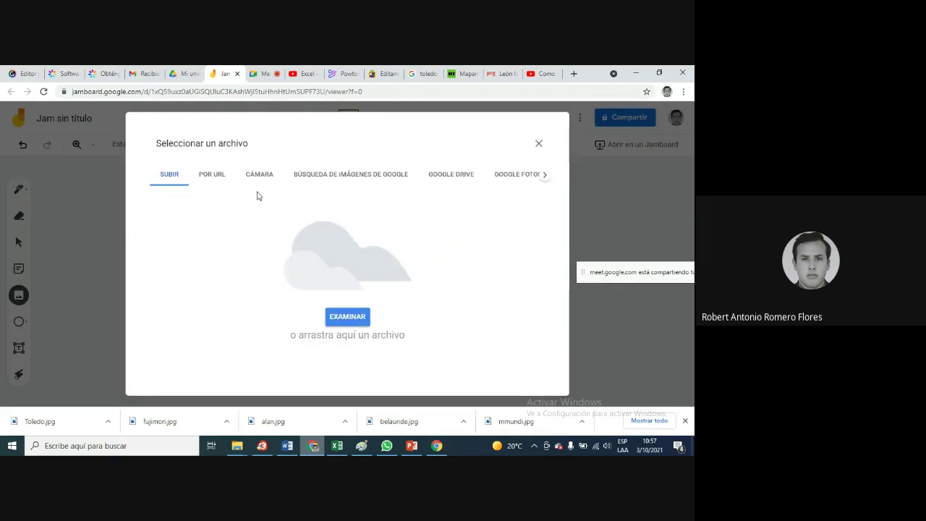
click(538, 143)
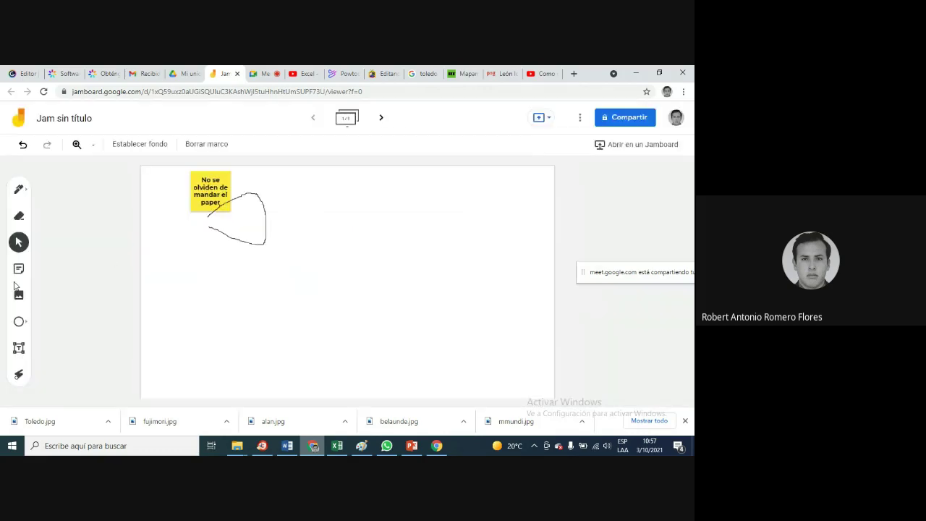
click(18, 297)
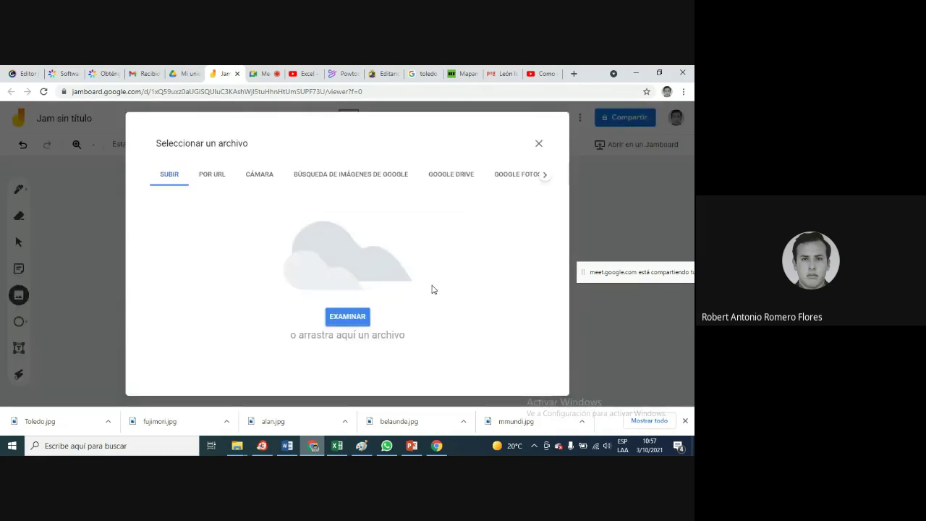
click(515, 177)
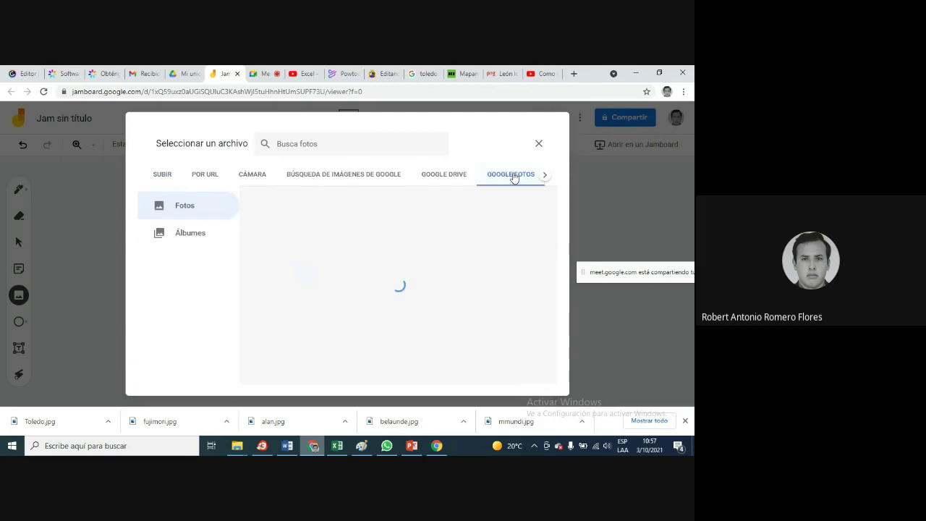
click(225, 238)
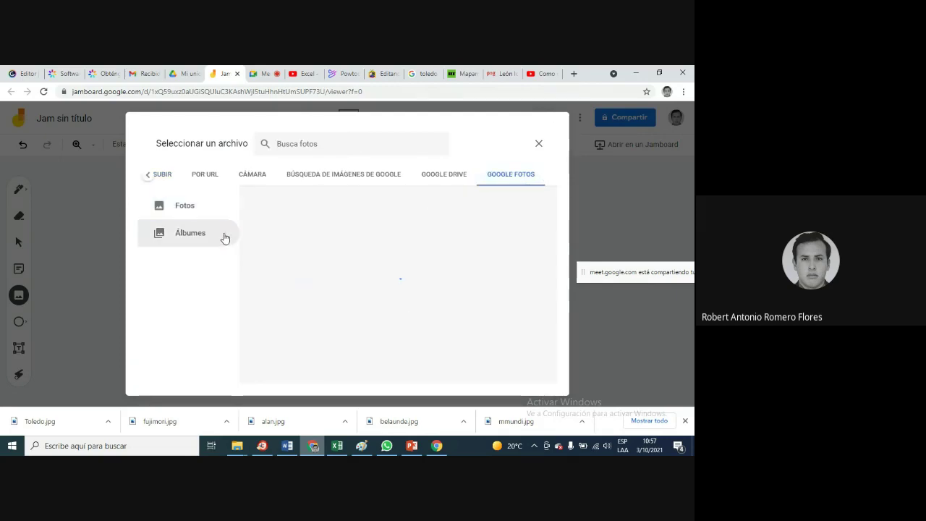
click(198, 213)
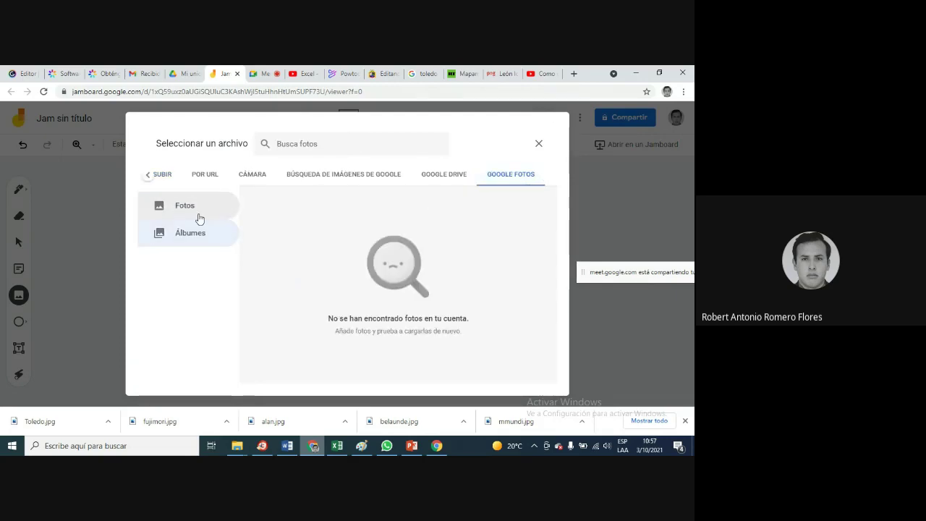
click(349, 147)
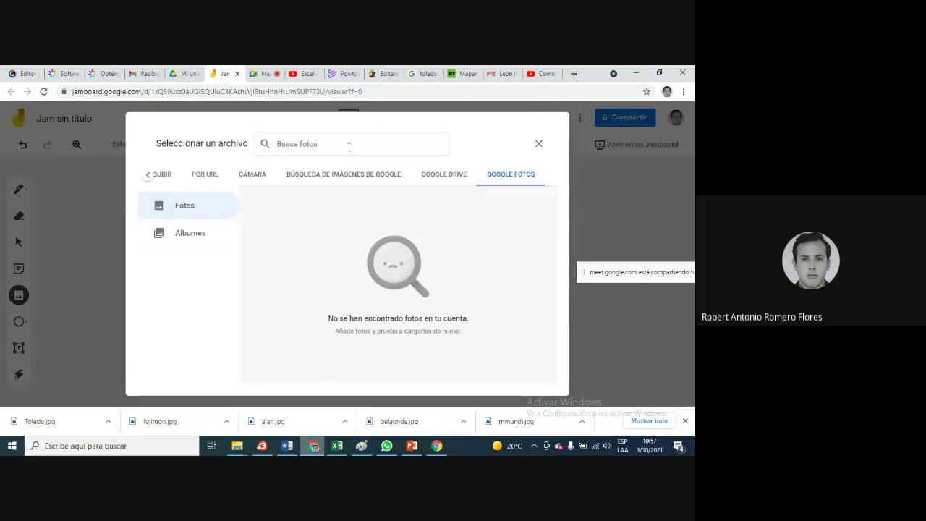
text(leon)
key(Return)
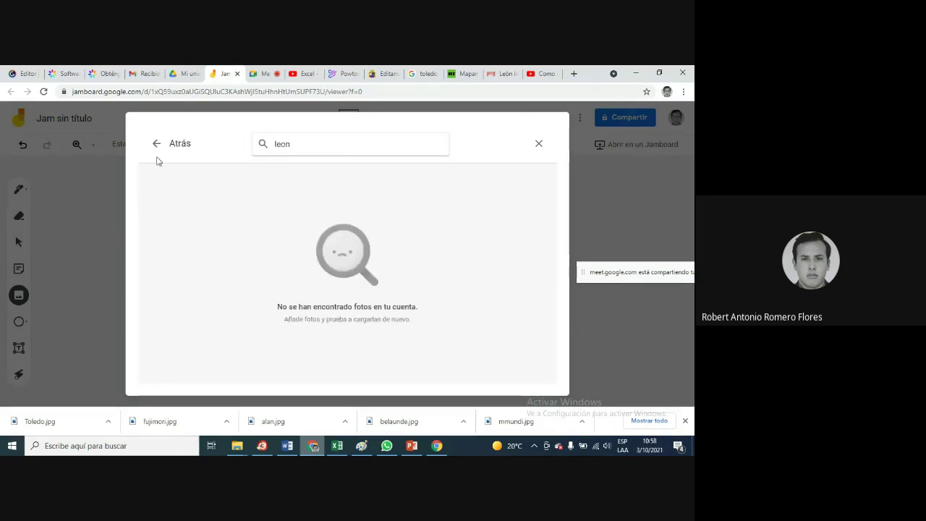
click(156, 144)
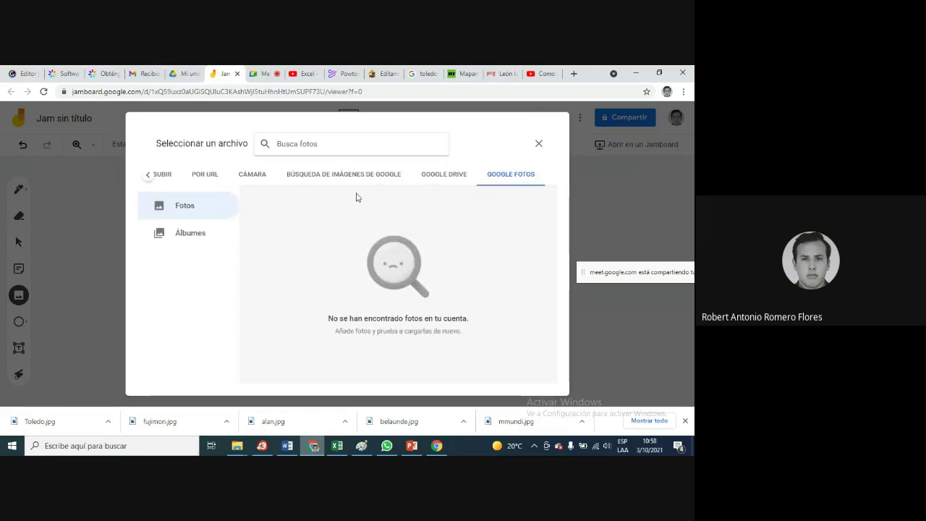
- Search Google Images for 'clase' and insert the Welcome to Class photo
click(321, 180)
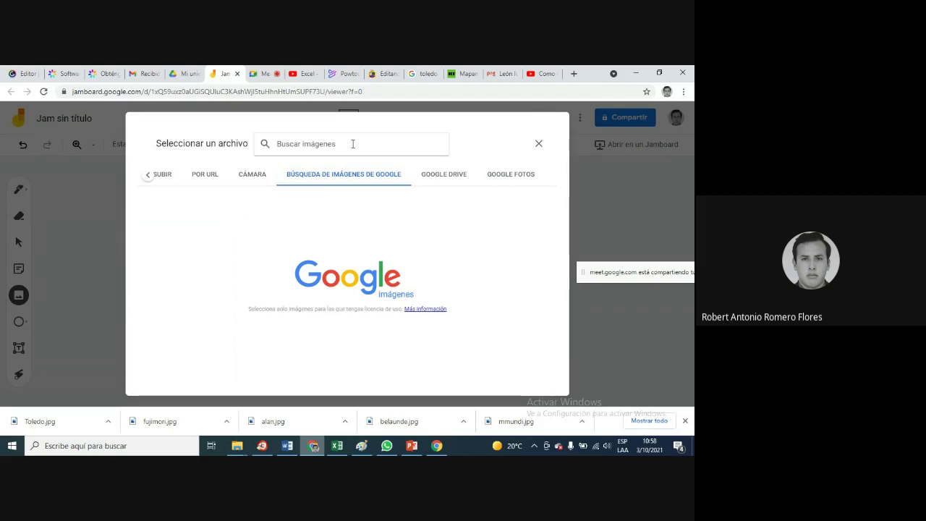
text(clase)
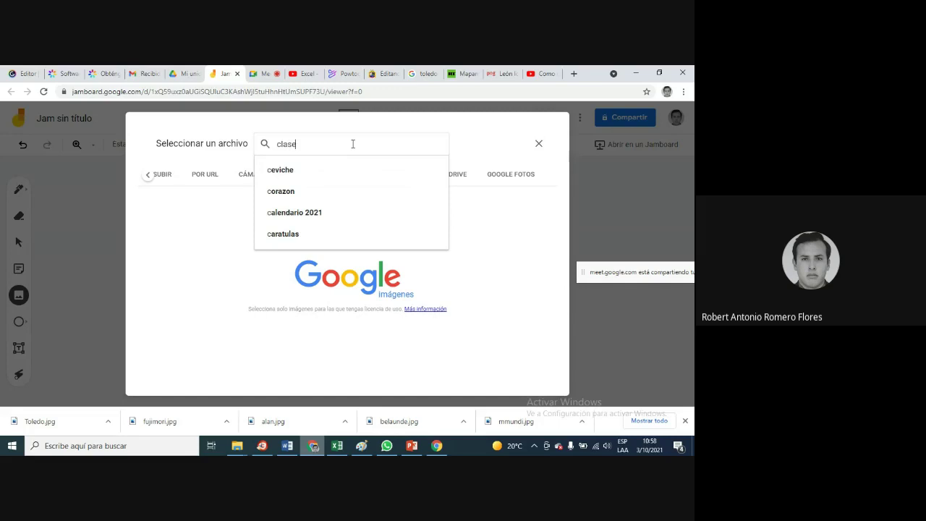
key(Return)
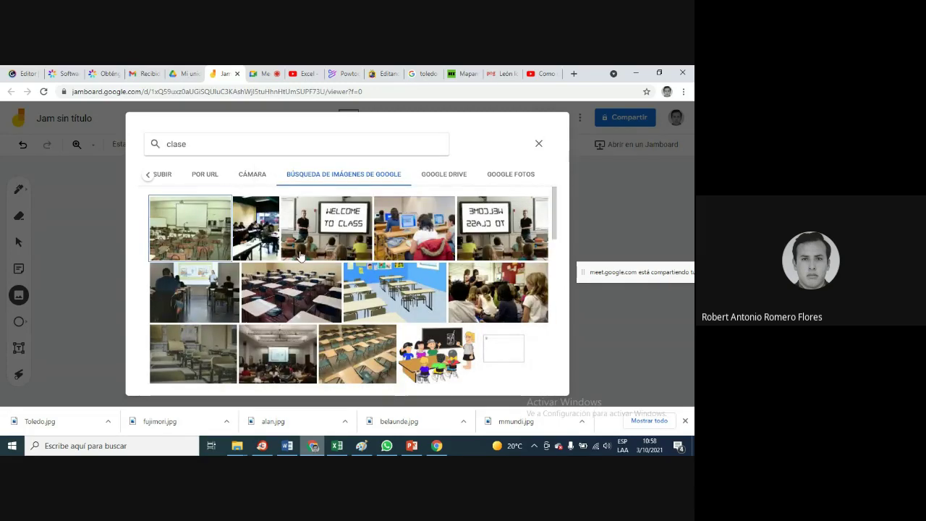
scroll(300, 255, down, 6)
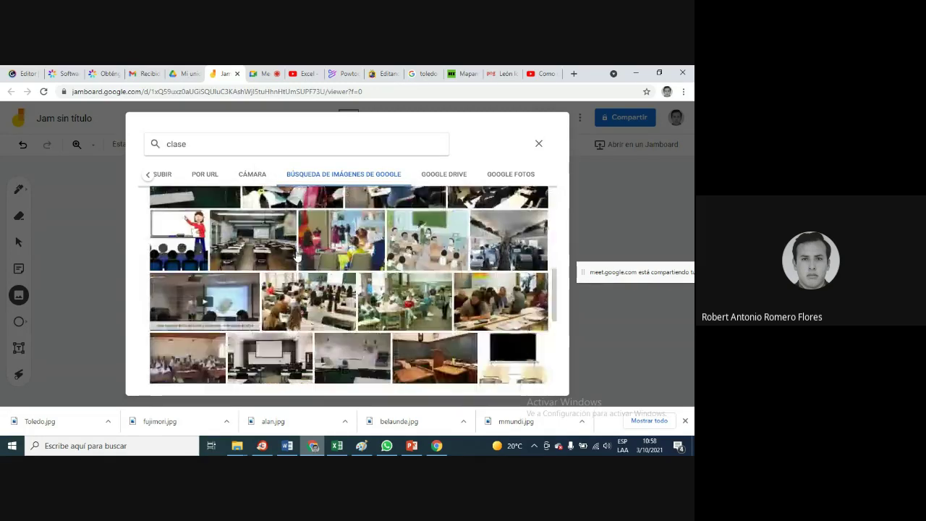
scroll(296, 254, down, 3)
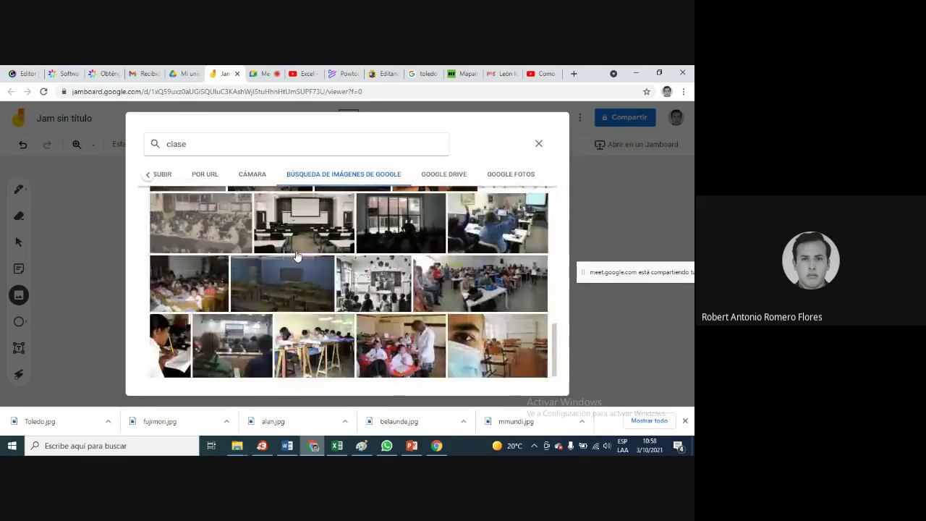
scroll(296, 255, down, 5)
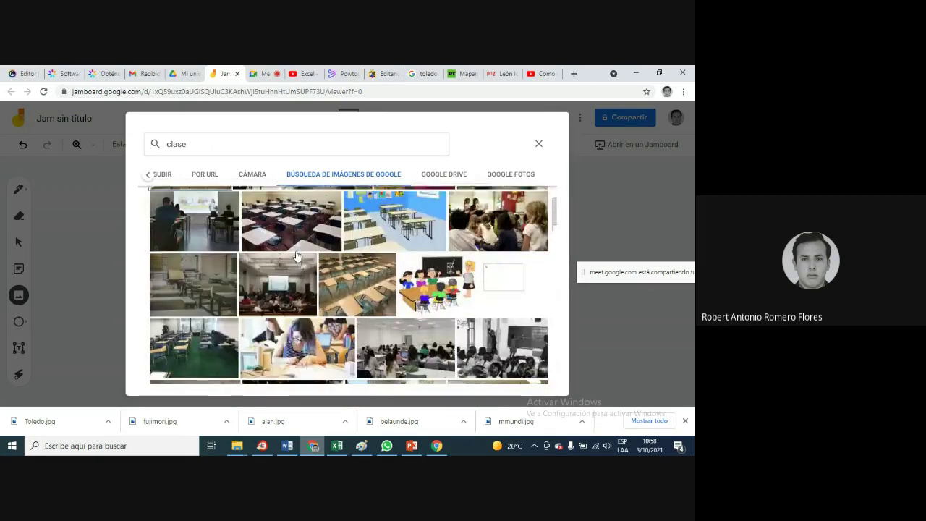
scroll(297, 255, up, 1)
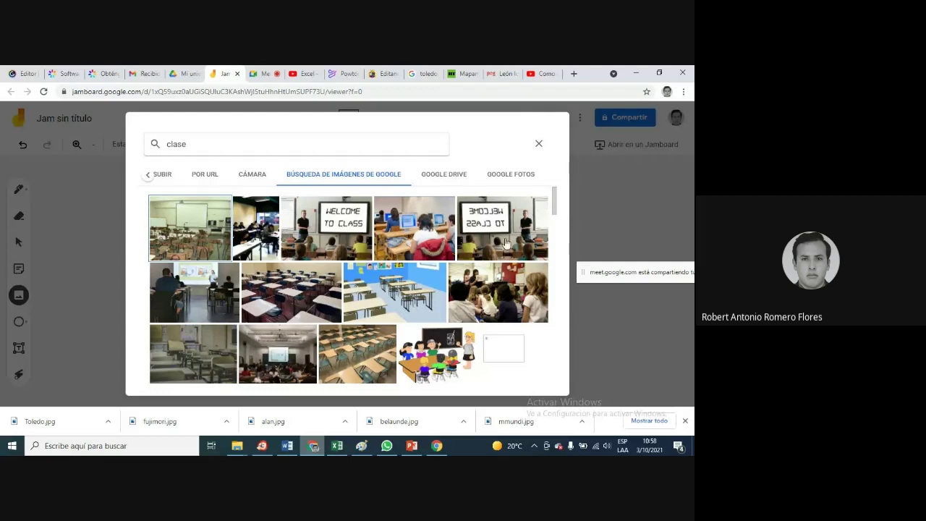
scroll(287, 268, down, 1)
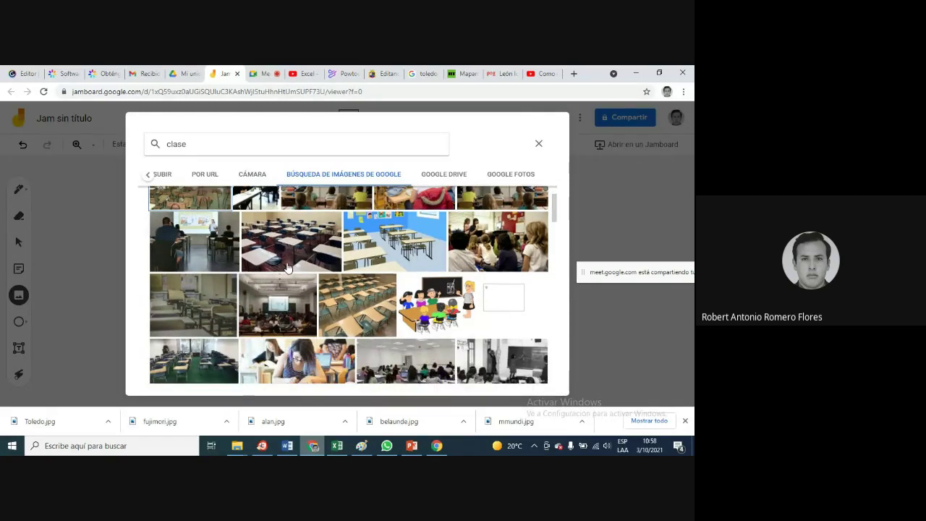
scroll(287, 267, up, 1)
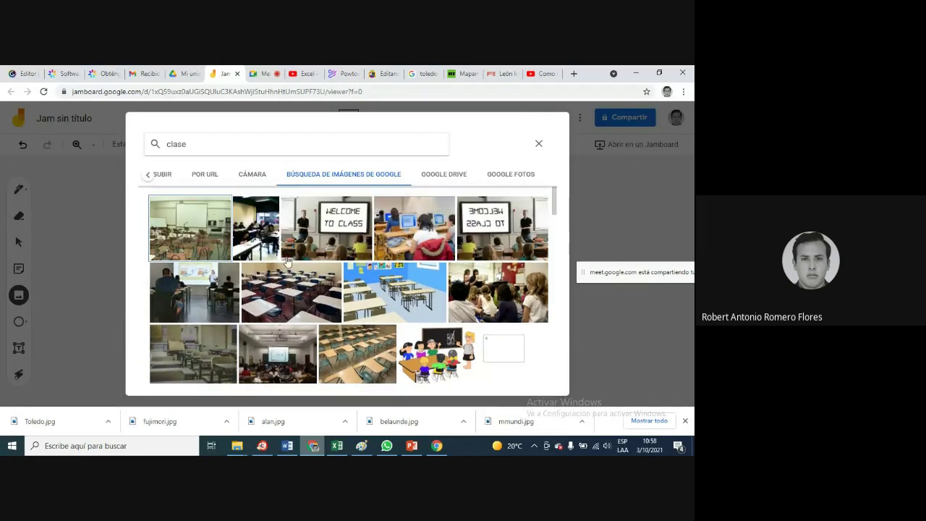
click(340, 228)
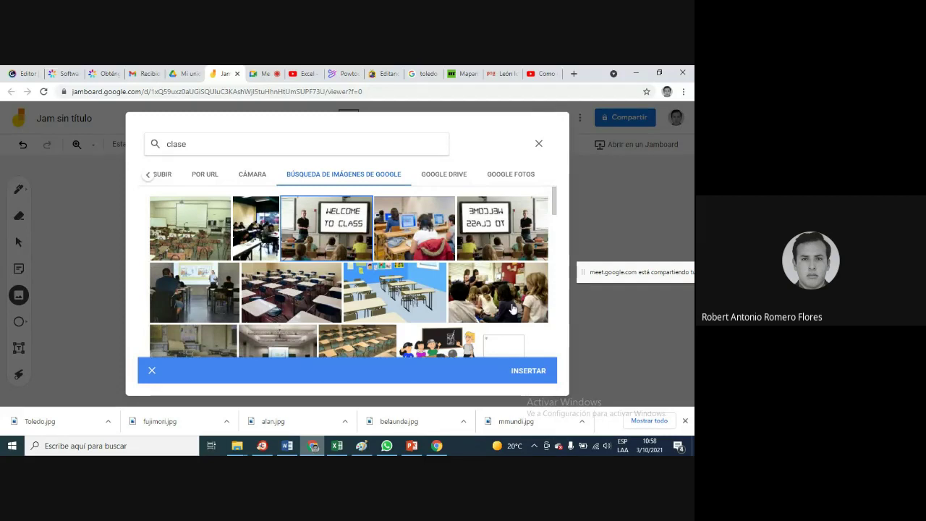
click(529, 371)
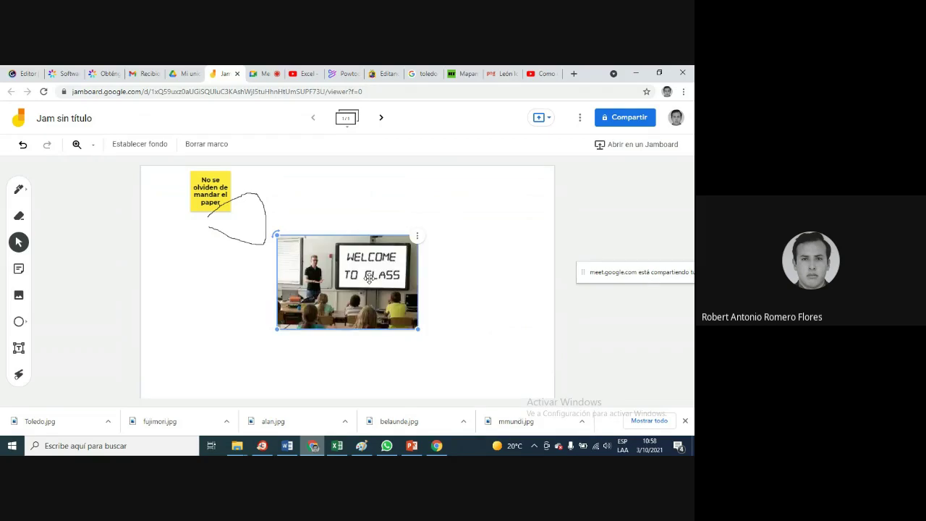
- Move the Welcome to Class photo lower left, draw a rectangle to its right, then try the laser pointer
drag(370, 277, 272, 306)
click(423, 273)
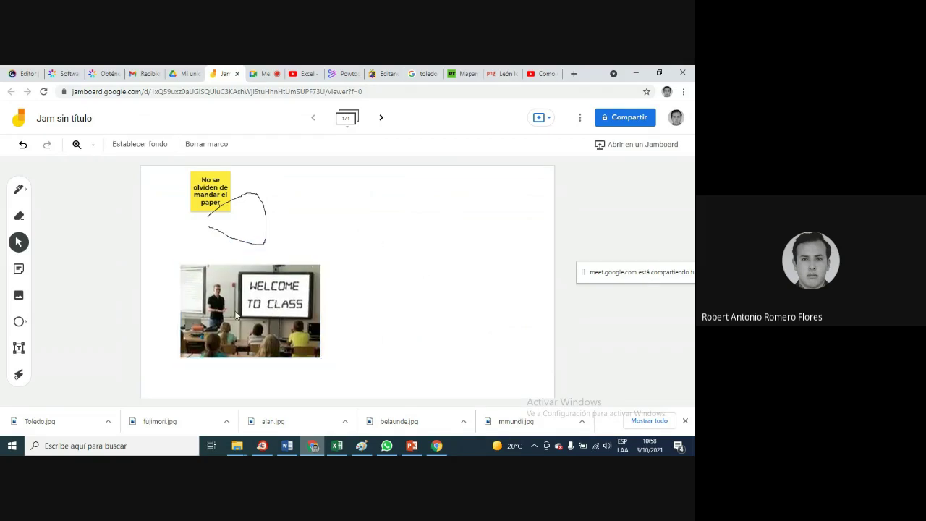
click(26, 326)
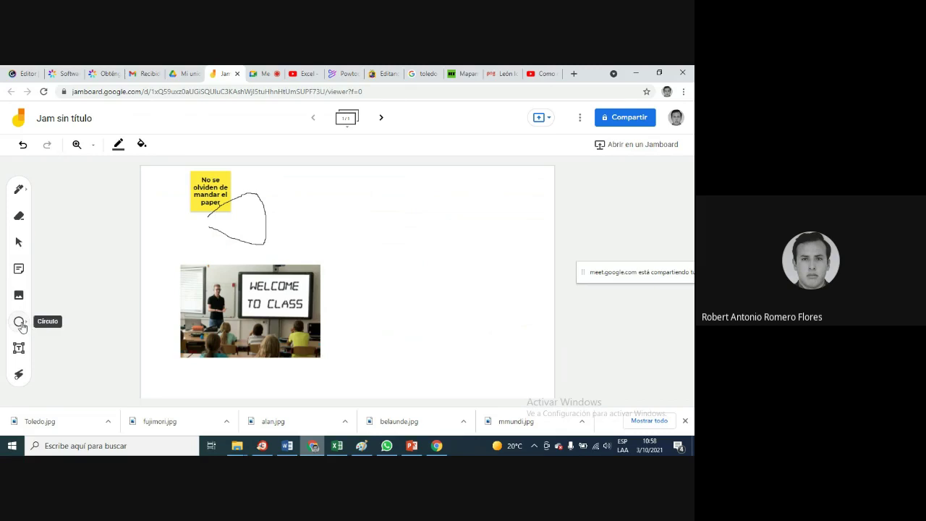
click(20, 323)
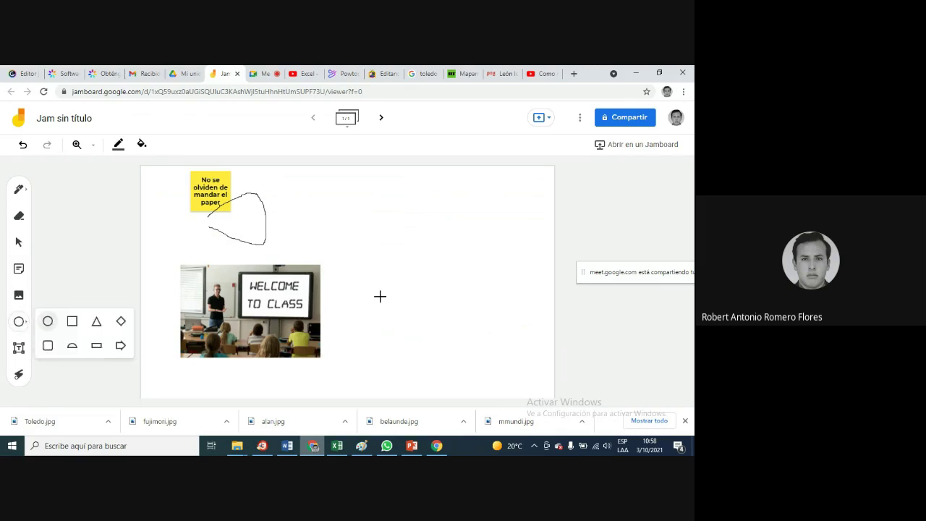
click(72, 324)
drag(370, 245, 499, 338)
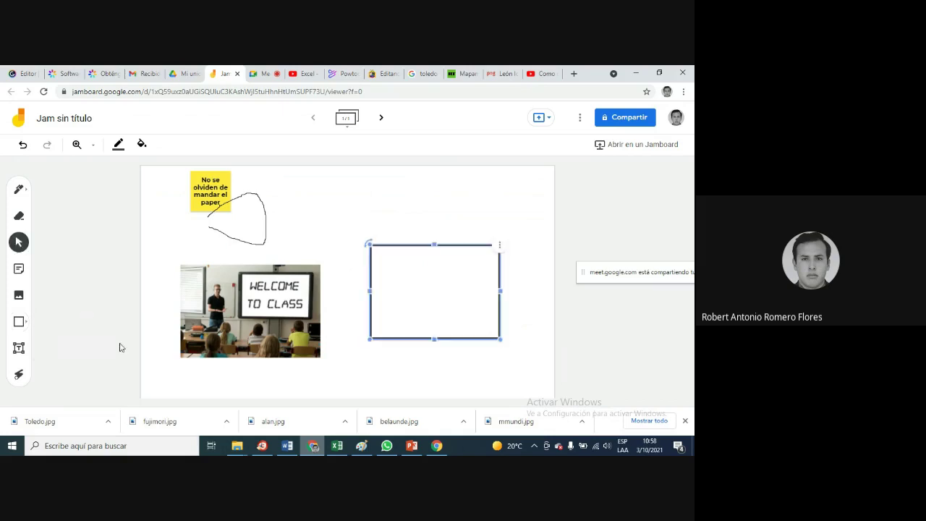
click(19, 375)
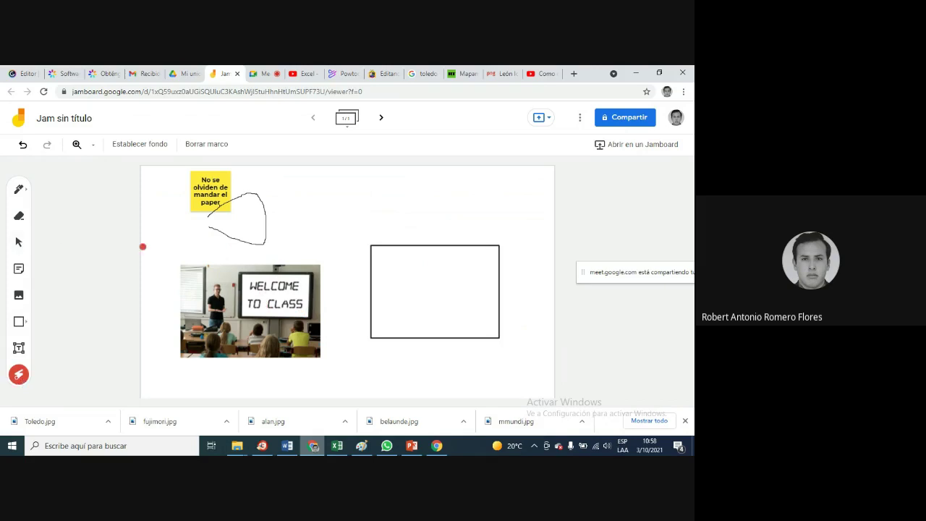
click(17, 242)
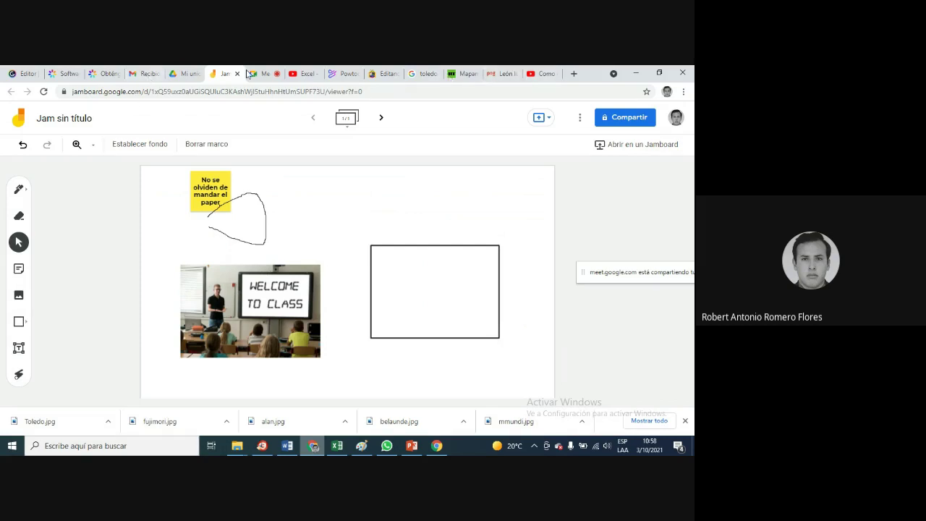
- Set the frame background to grid, try Puntos, then switch back to grid
click(131, 146)
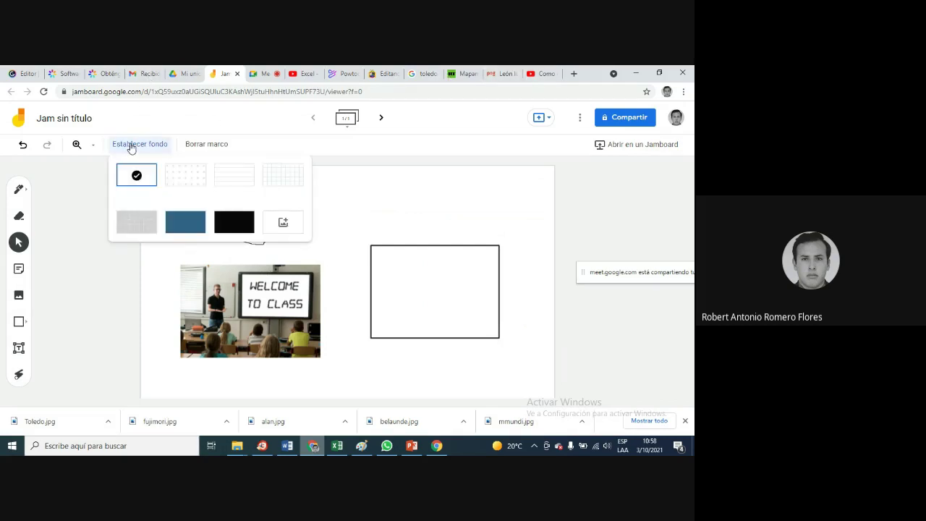
click(297, 180)
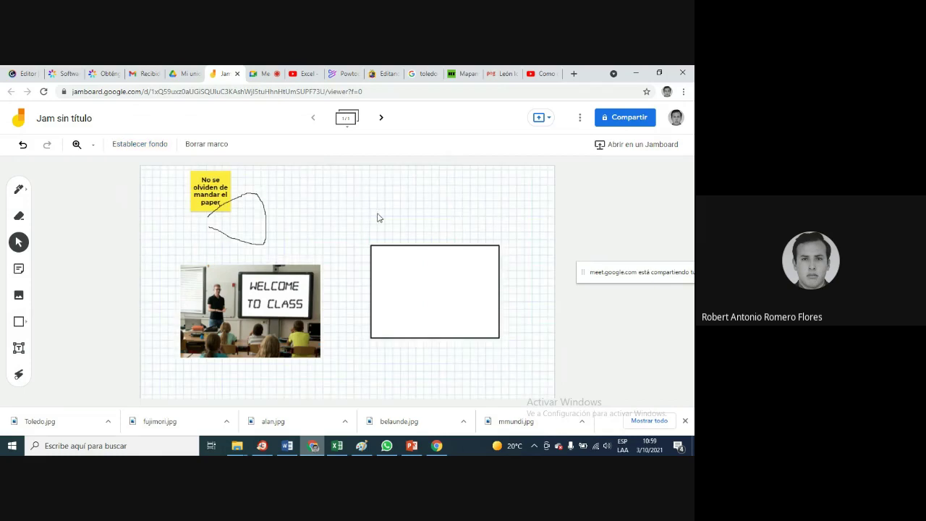
click(126, 144)
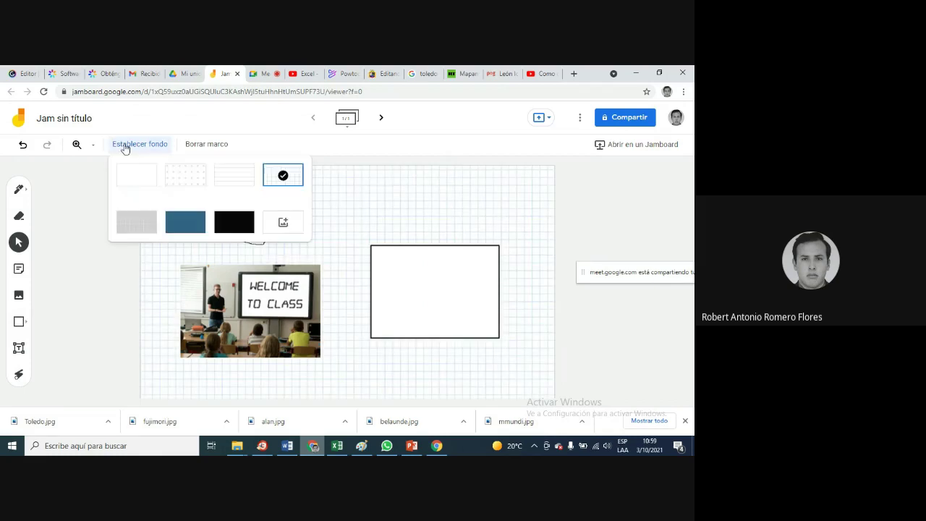
click(184, 172)
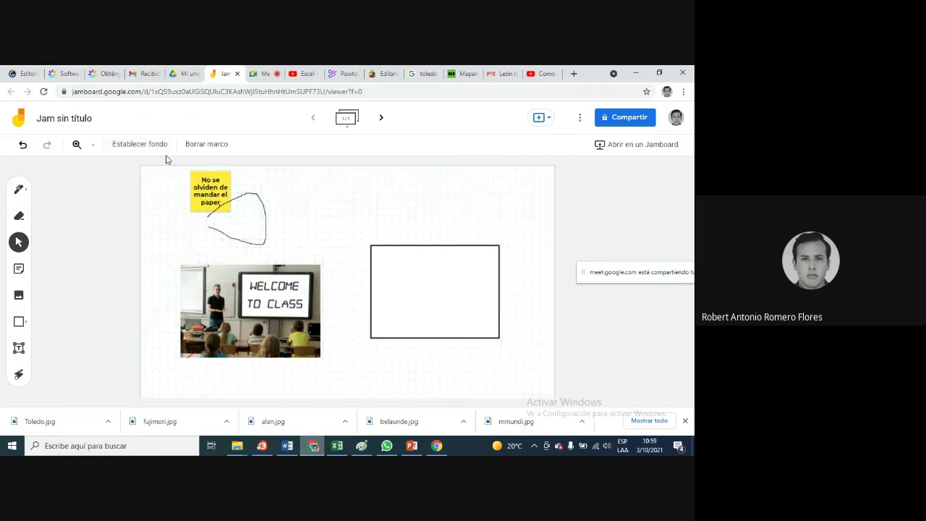
click(141, 145)
click(268, 184)
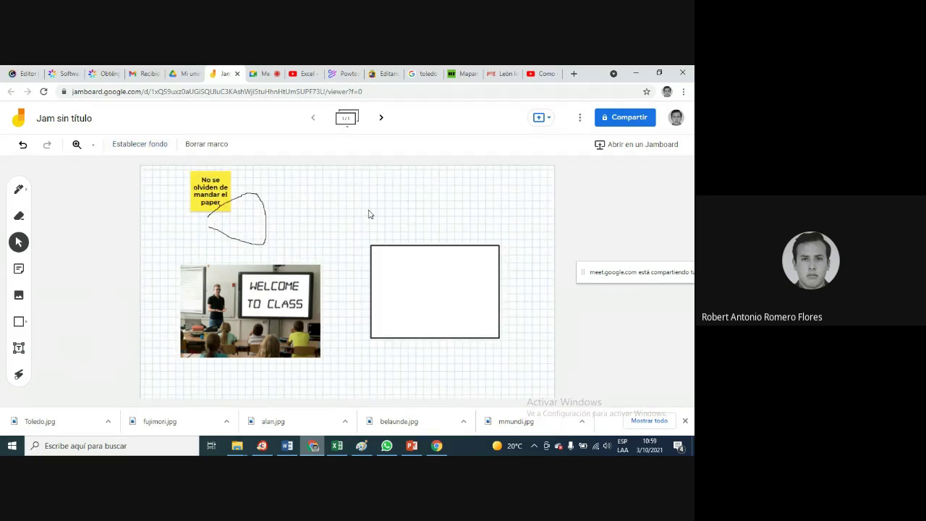
- Clear the frame with Borrar marco, then undo to restore all its content
click(208, 148)
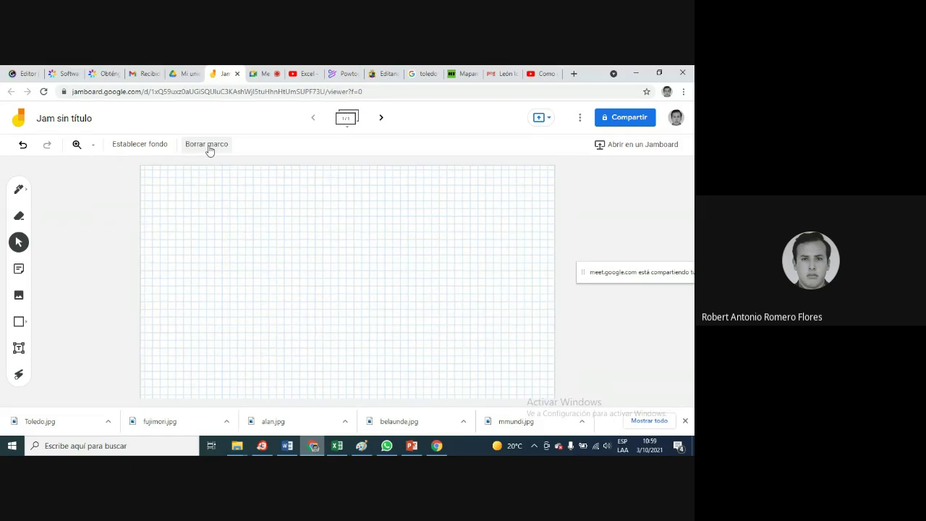
key(ctrl+z)
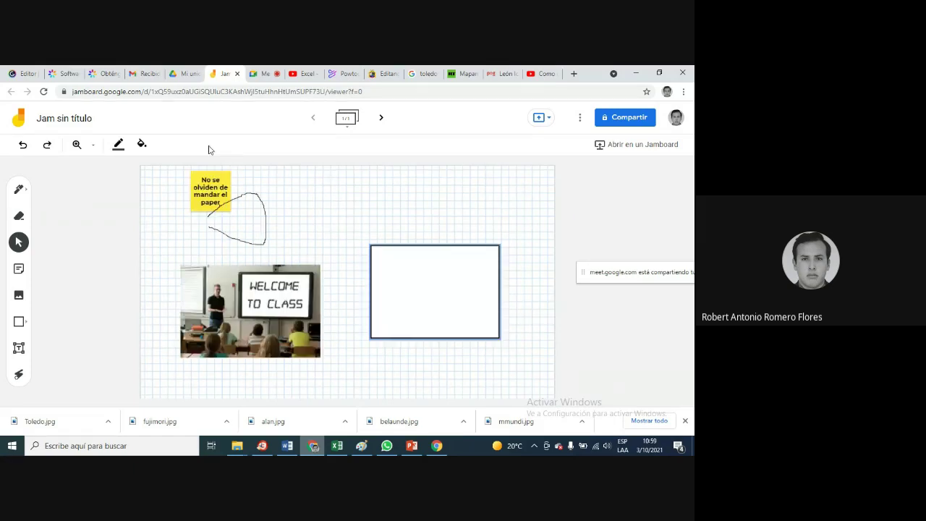
click(341, 239)
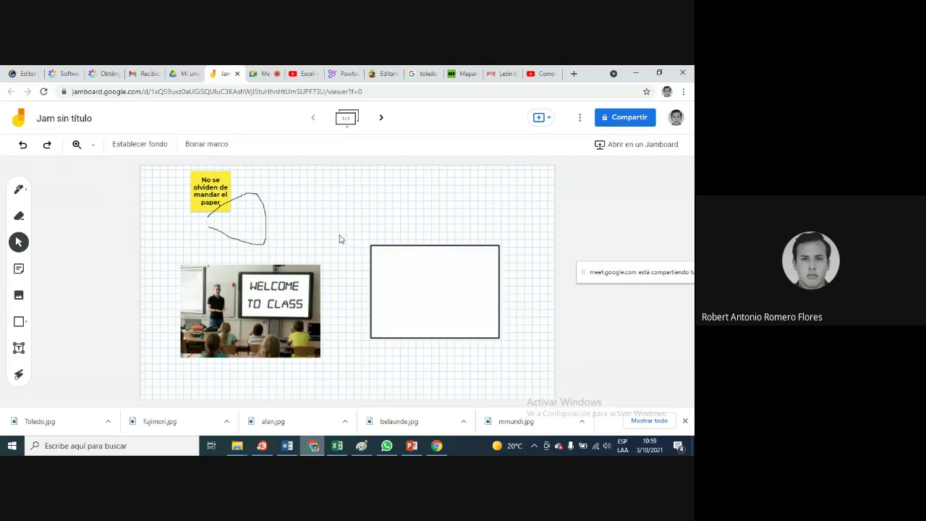
- Add a second frame with a light-grey grid background
click(381, 118)
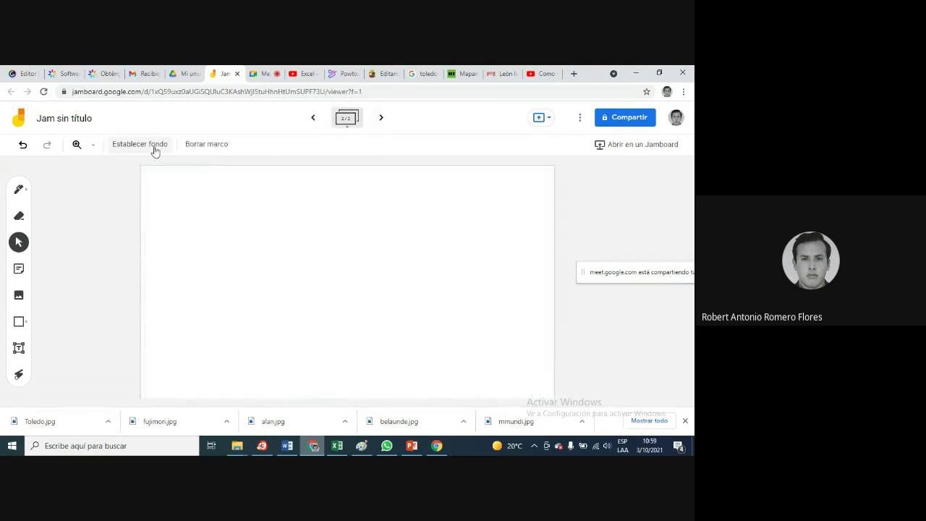
click(142, 147)
click(142, 222)
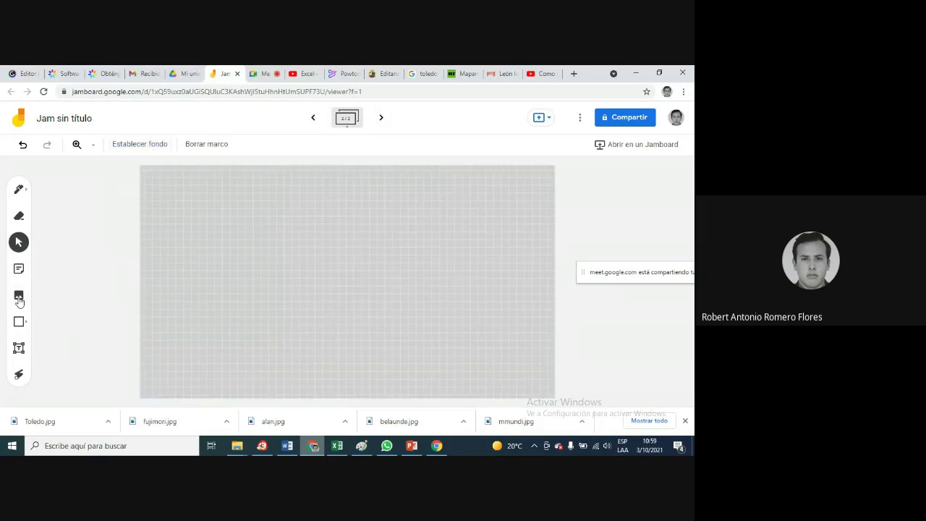
- Insert the blue classroom picture on frame 2 and move it up and left
click(19, 295)
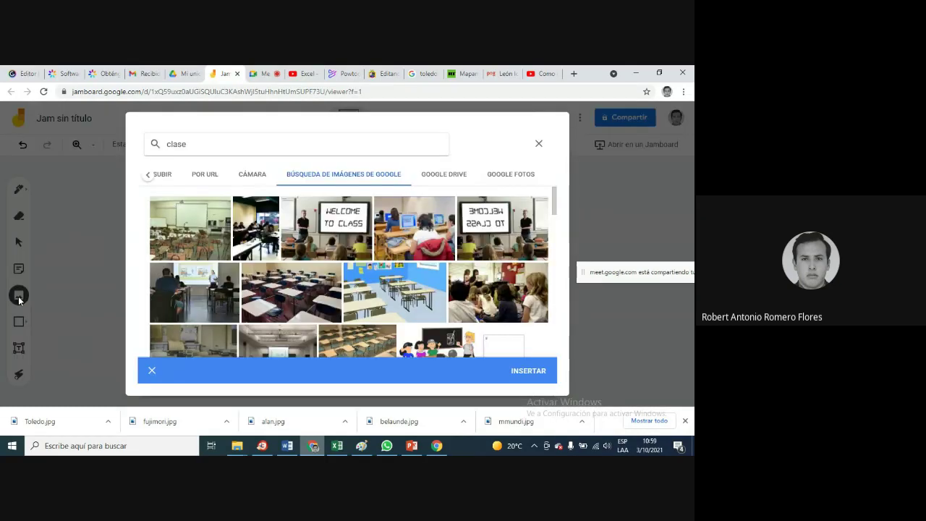
click(404, 285)
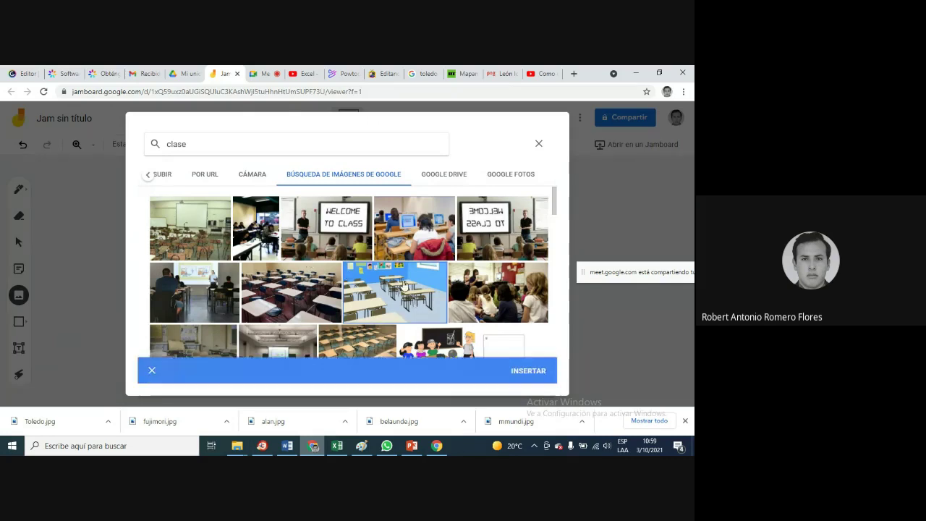
click(521, 370)
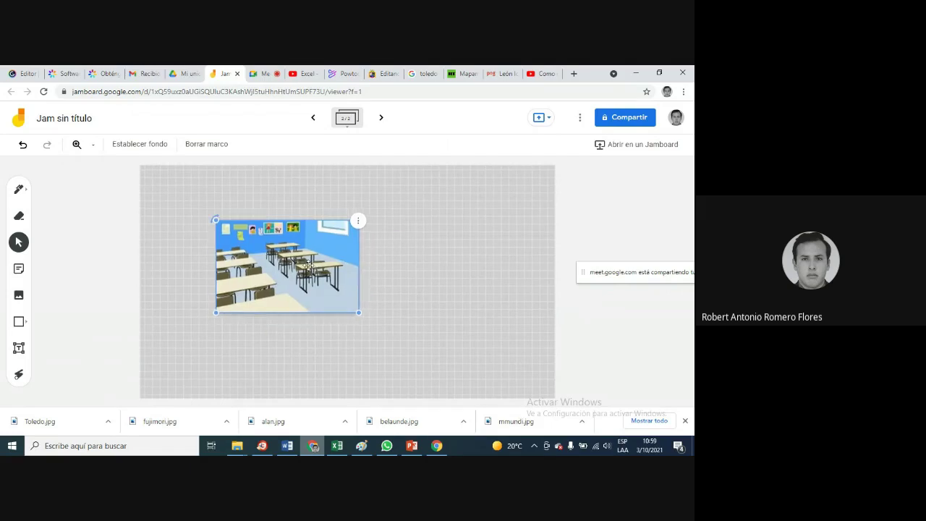
click(483, 302)
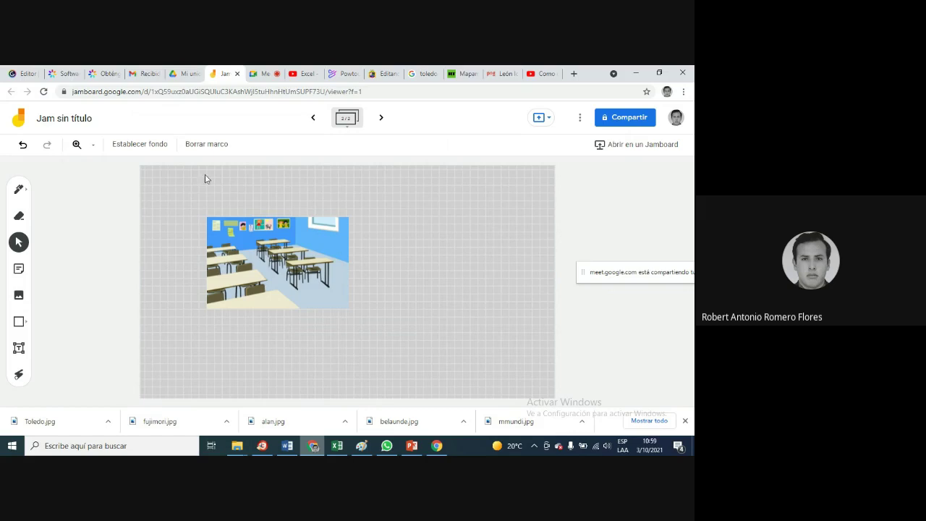
drag(299, 239, 280, 233)
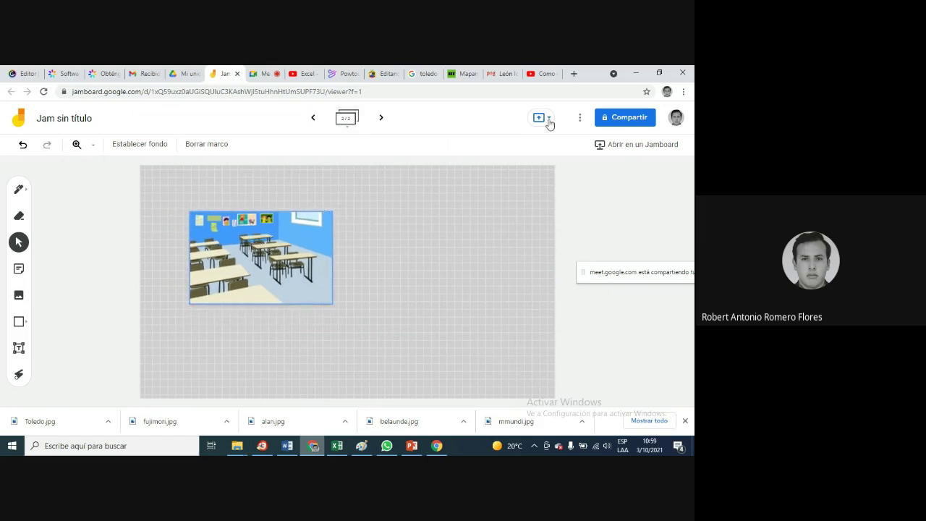
- Set the jam link to 'Cualquier persona con el enlace', copy it, and go back to Meet
click(626, 122)
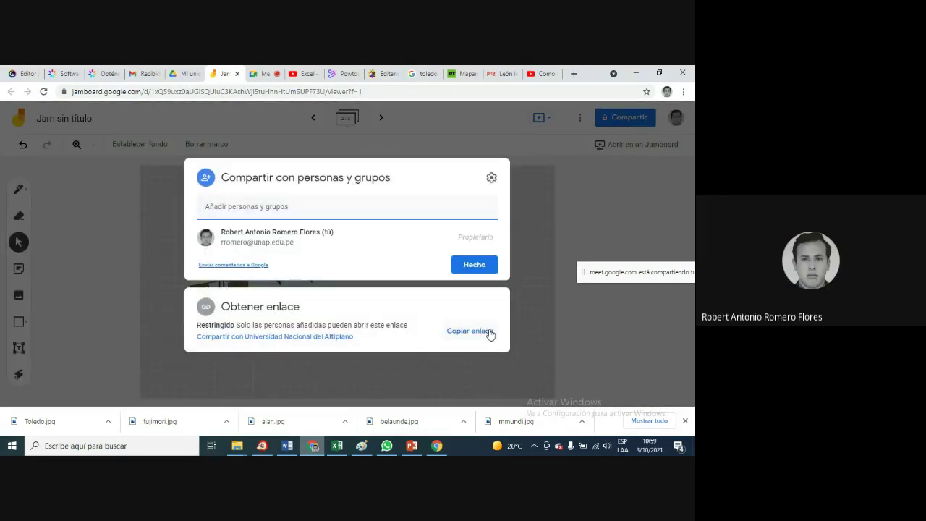
click(296, 338)
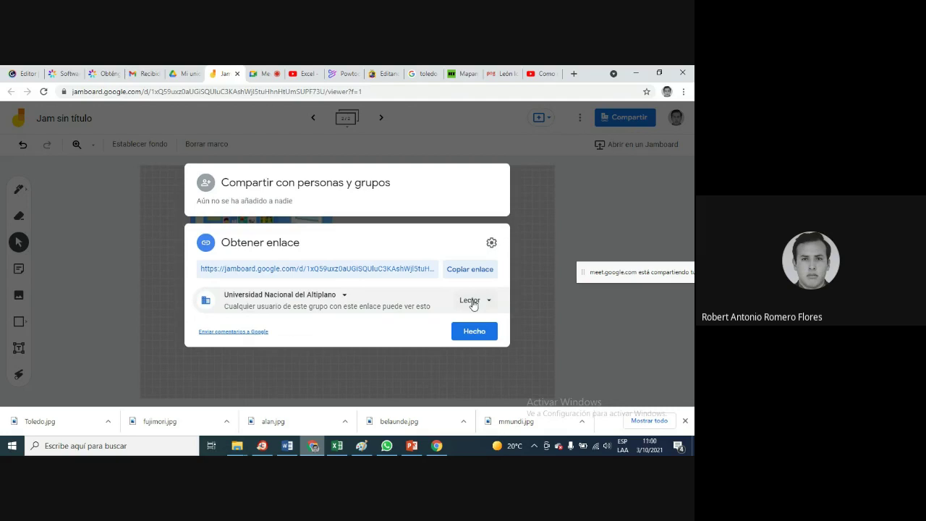
click(329, 300)
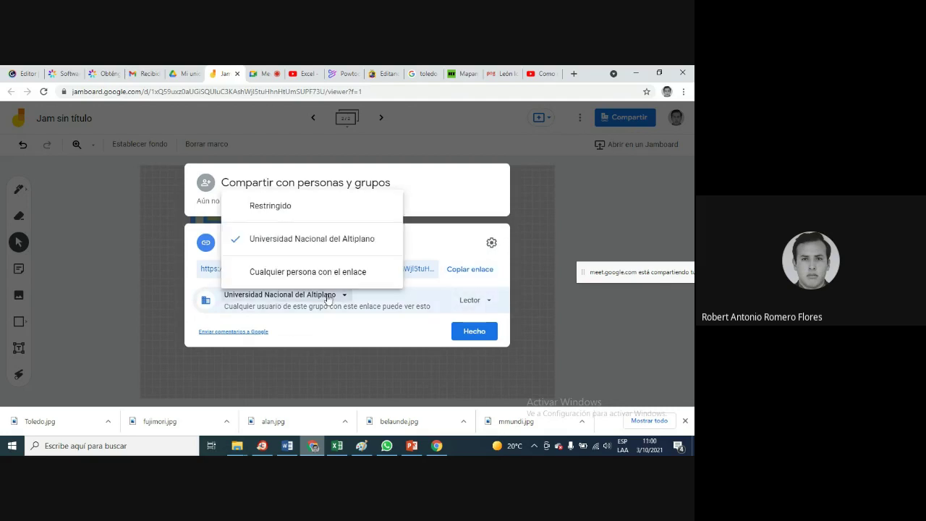
click(338, 271)
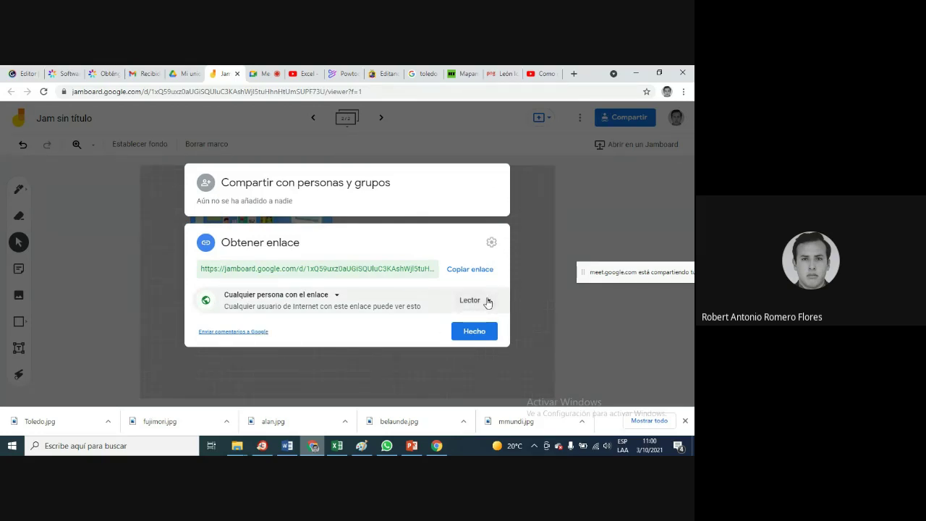
click(456, 271)
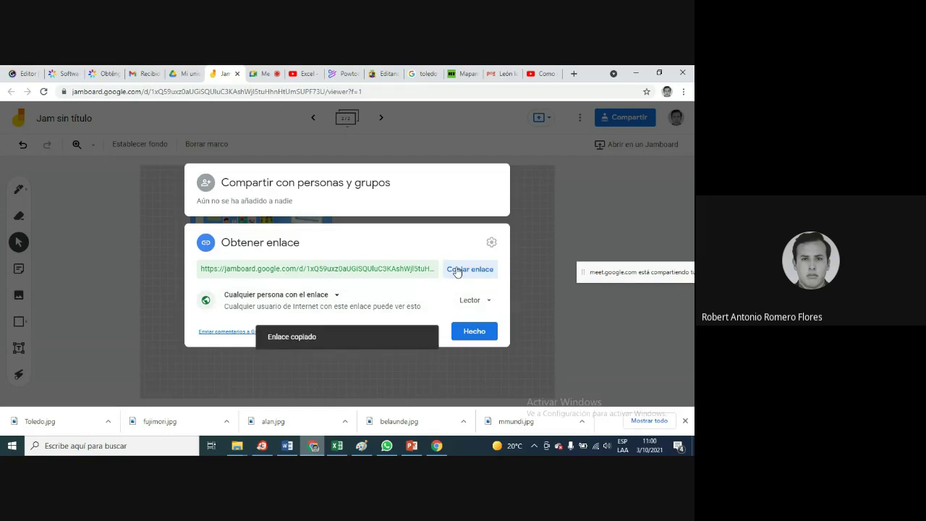
click(264, 73)
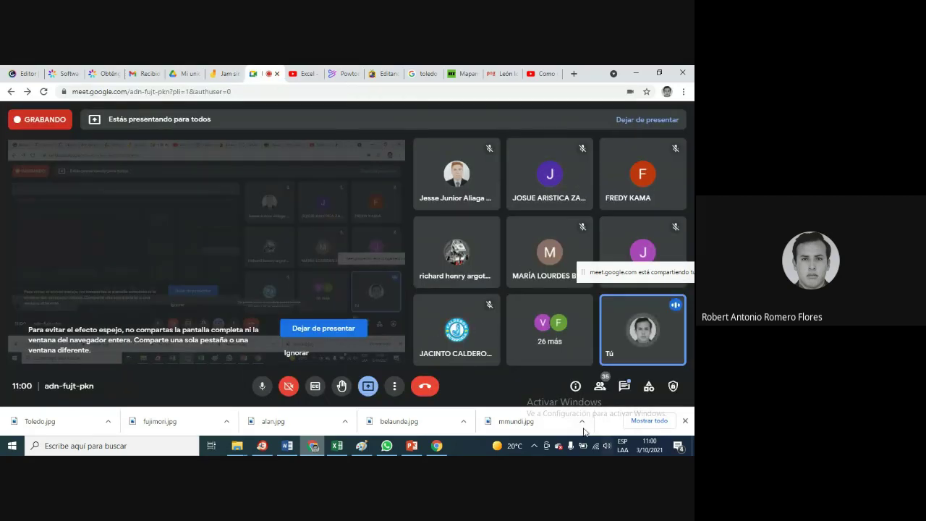
- Post the jam's share link in the Meet call chat, then return to Jamboard's sharing settings
click(625, 386)
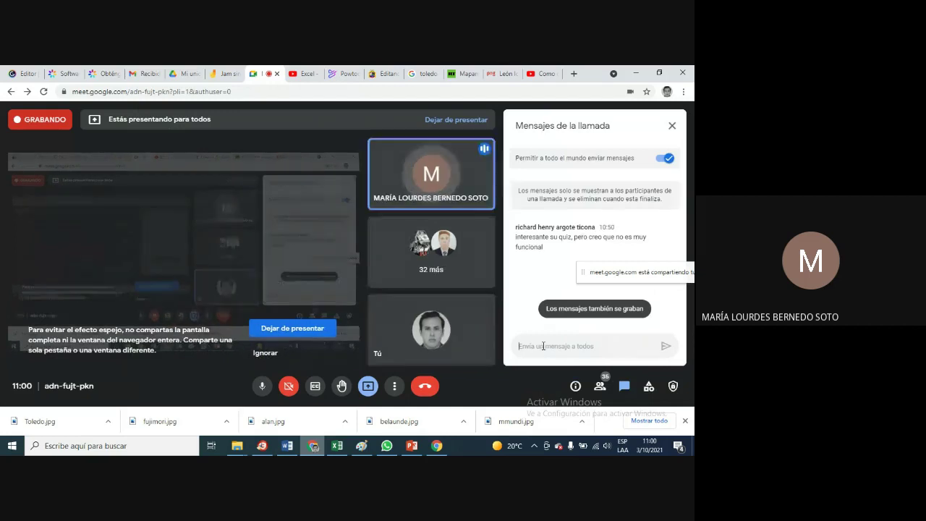
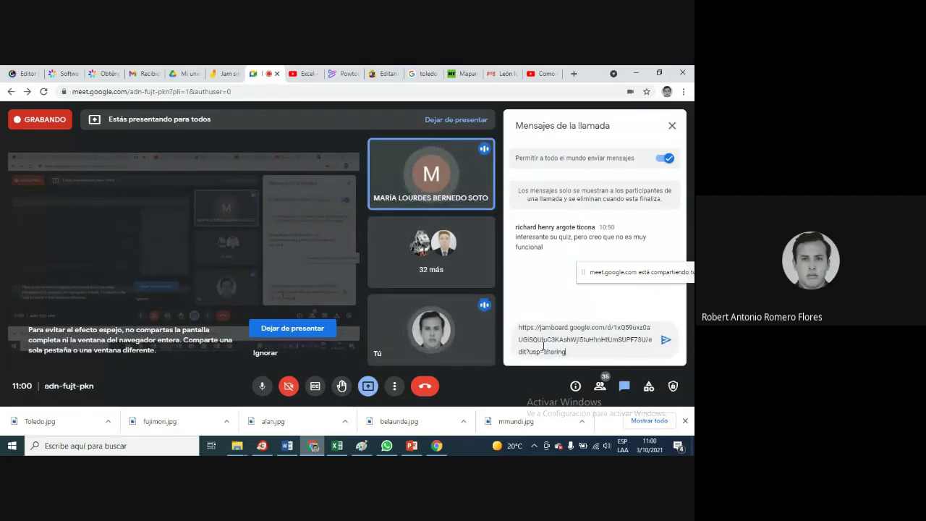
key(Return)
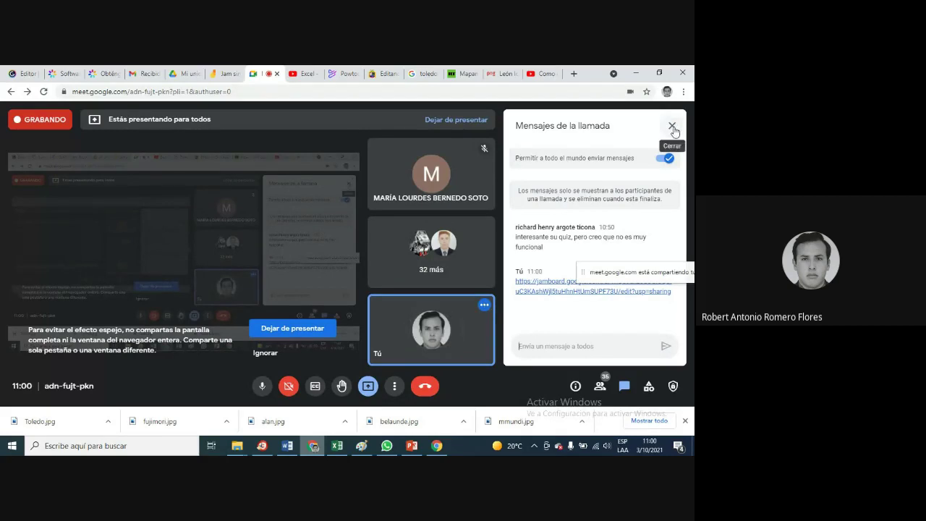
click(225, 73)
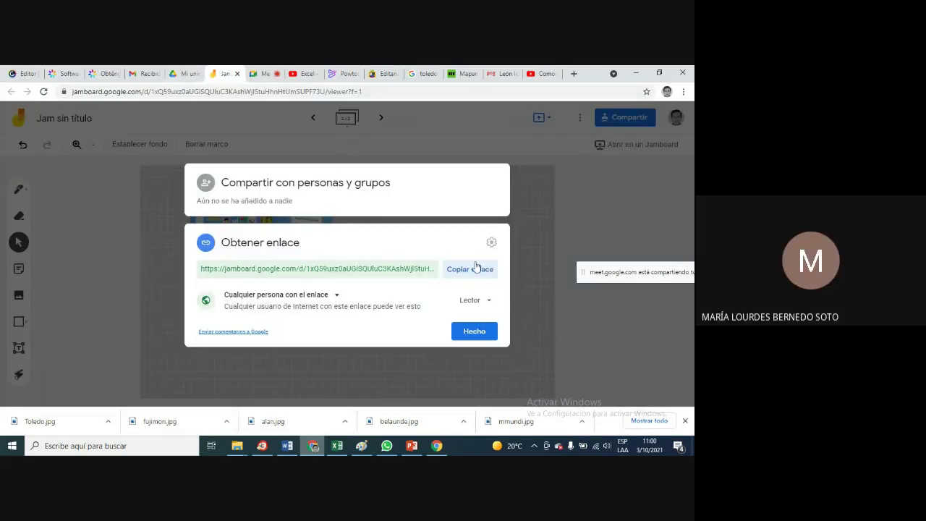
- Change the jam's link access from Lector to Editor
click(486, 306)
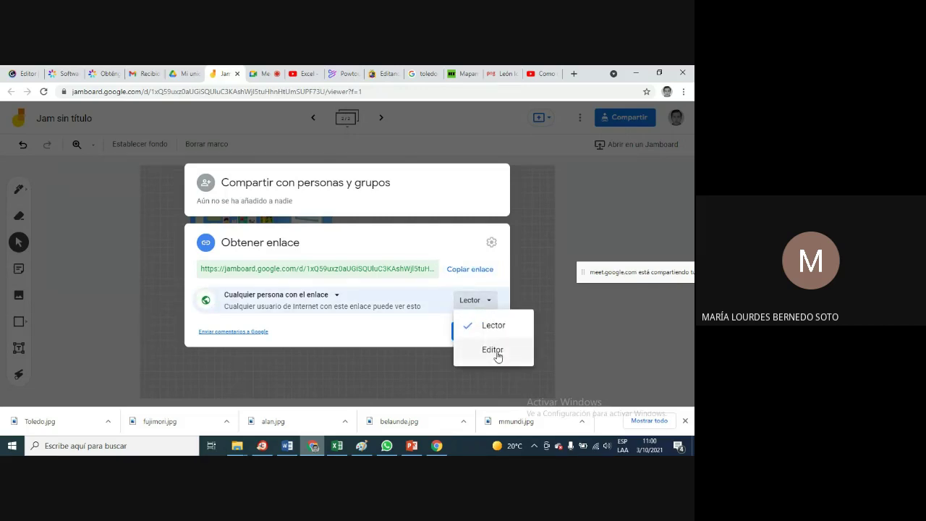
click(431, 238)
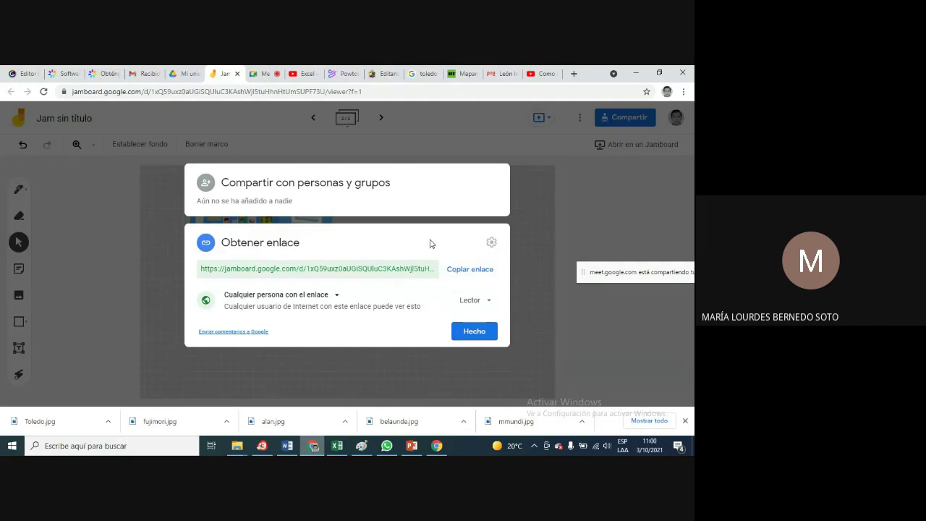
click(487, 302)
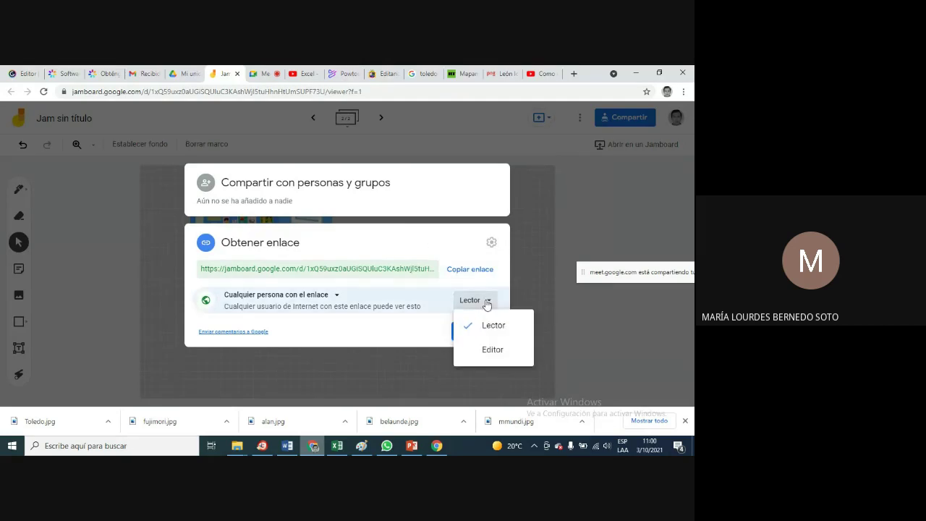
click(492, 350)
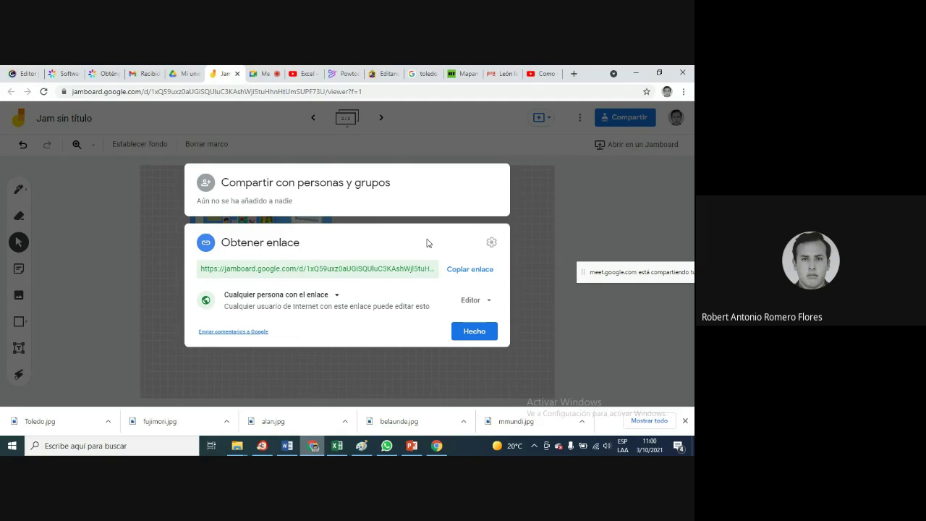
- Close the sharing dialog and Chrome's downloads bar to enlarge the Jamboard canvas
click(475, 330)
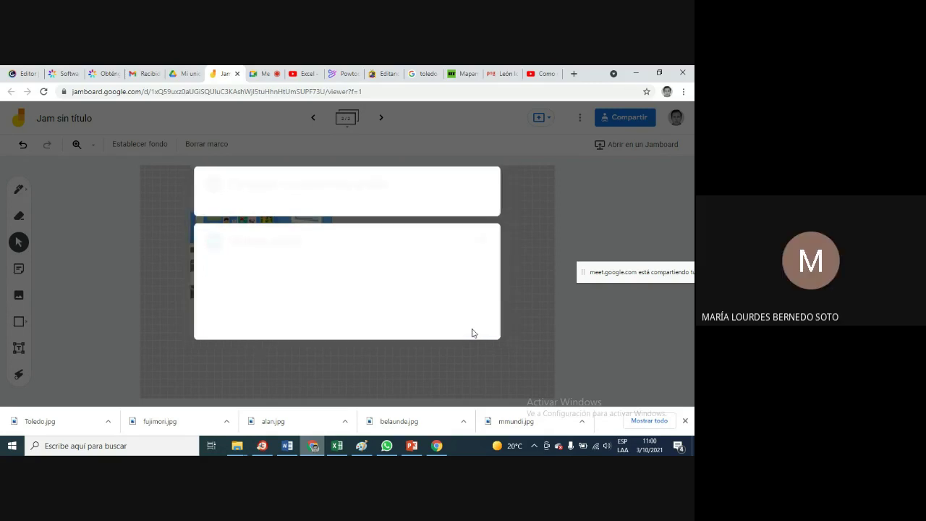
click(266, 257)
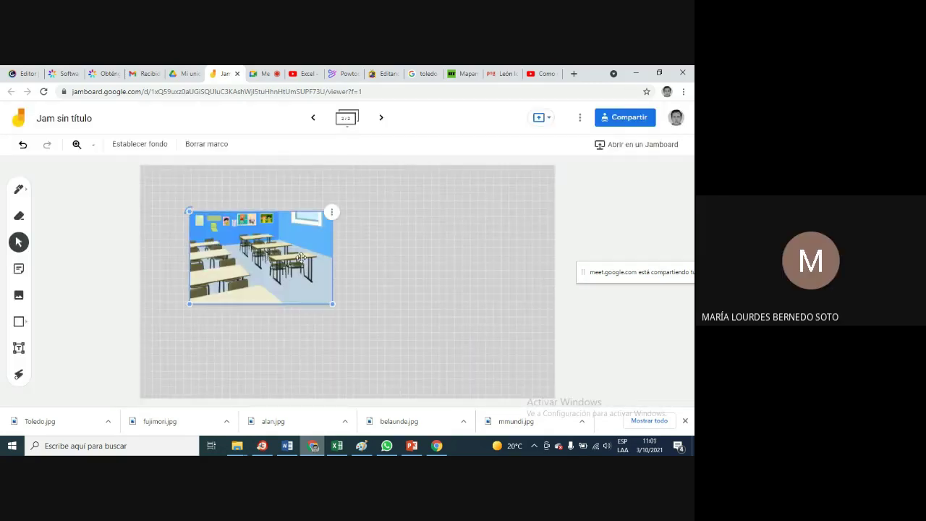
click(382, 262)
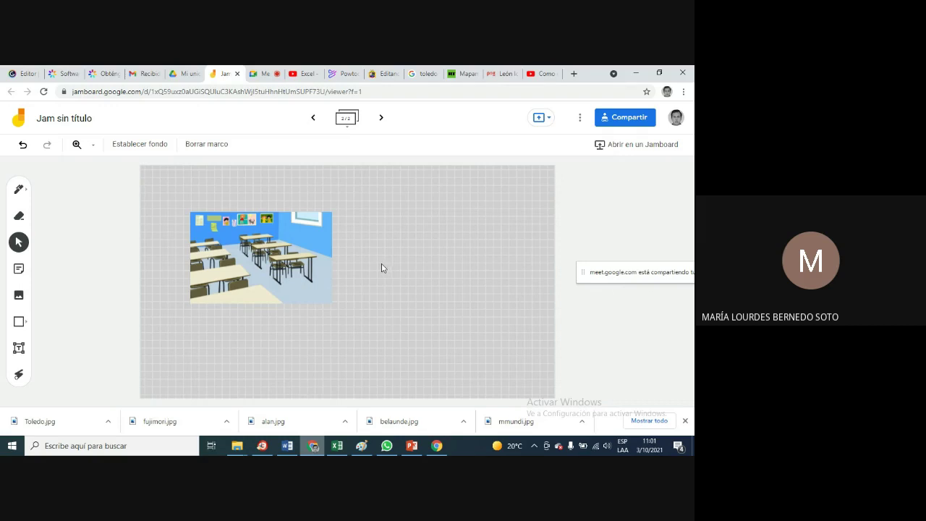
click(685, 421)
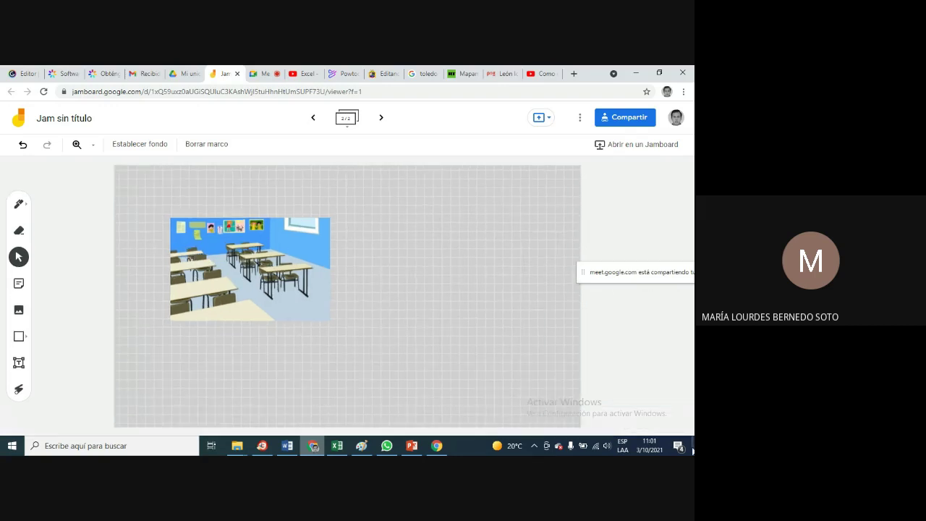
click(259, 272)
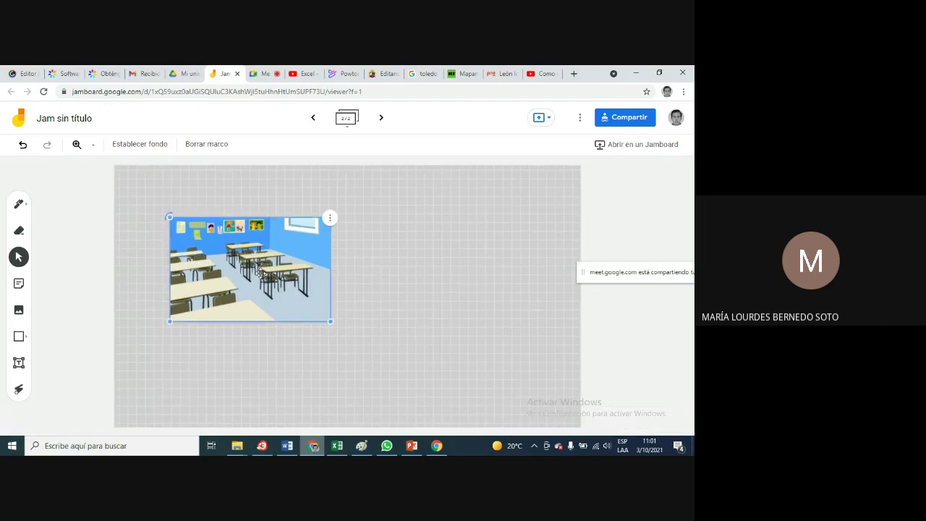
click(121, 288)
- Go back to frame 1 with the WELCOME TO CLASS image, then return to the Meet call
click(313, 117)
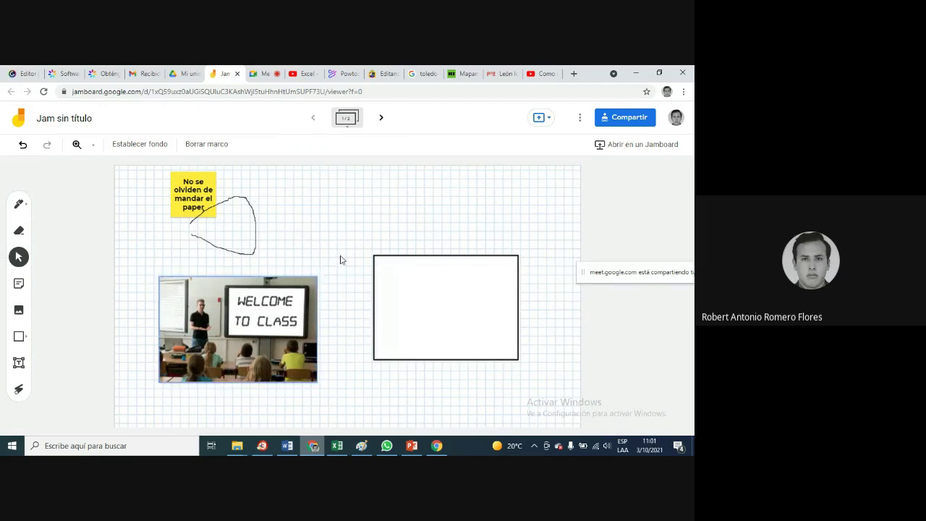
click(284, 294)
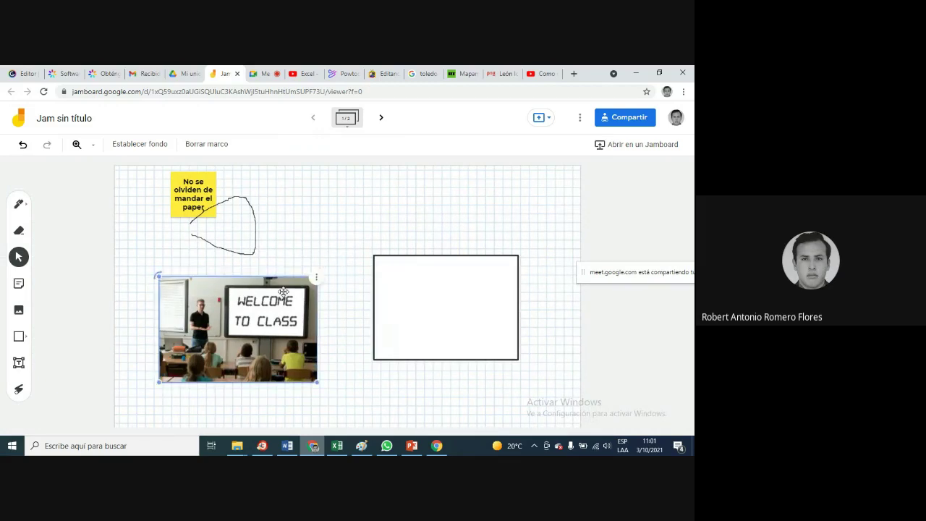
click(351, 274)
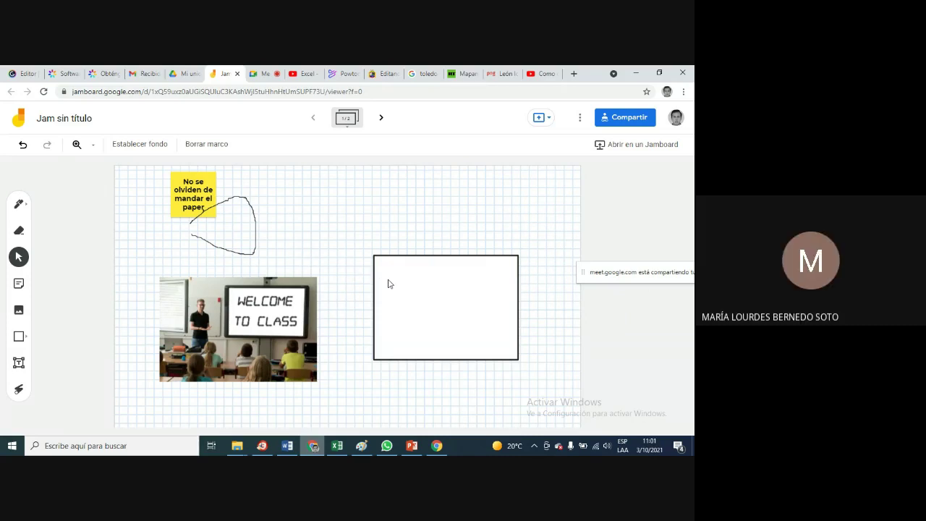
click(261, 449)
click(261, 449)
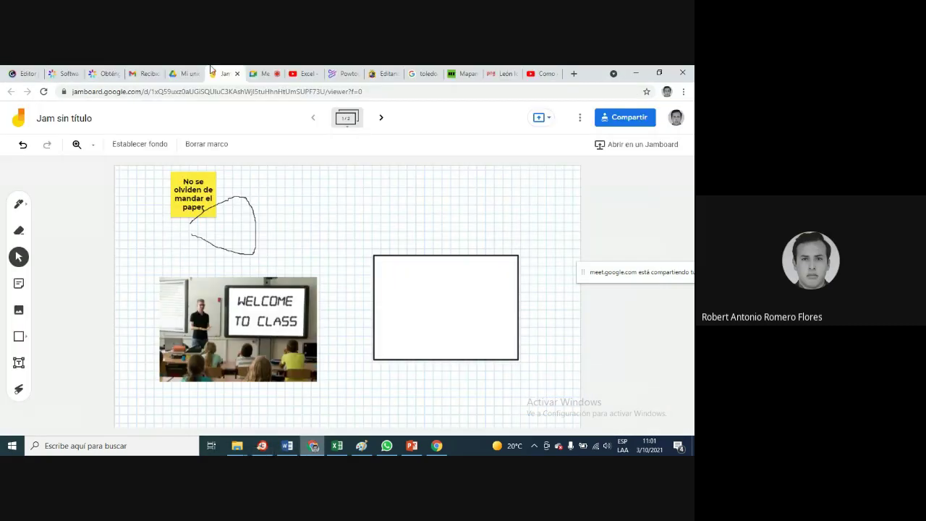
click(267, 72)
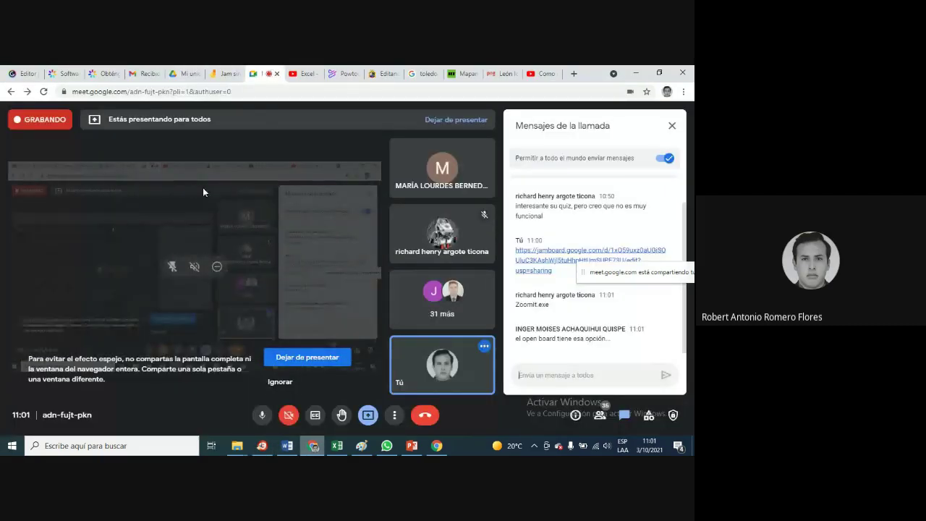
- Send the message 'webex' to everyone in the Meet call chat
click(394, 415)
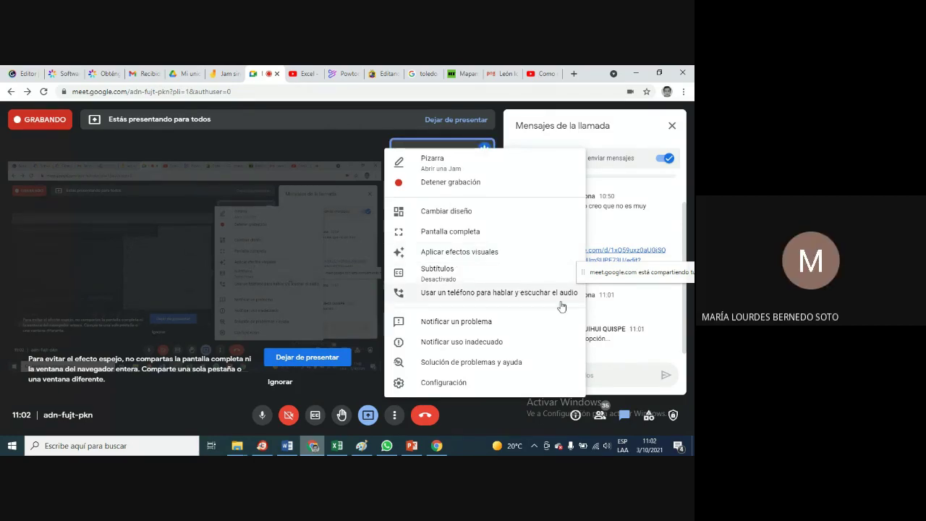
click(652, 321)
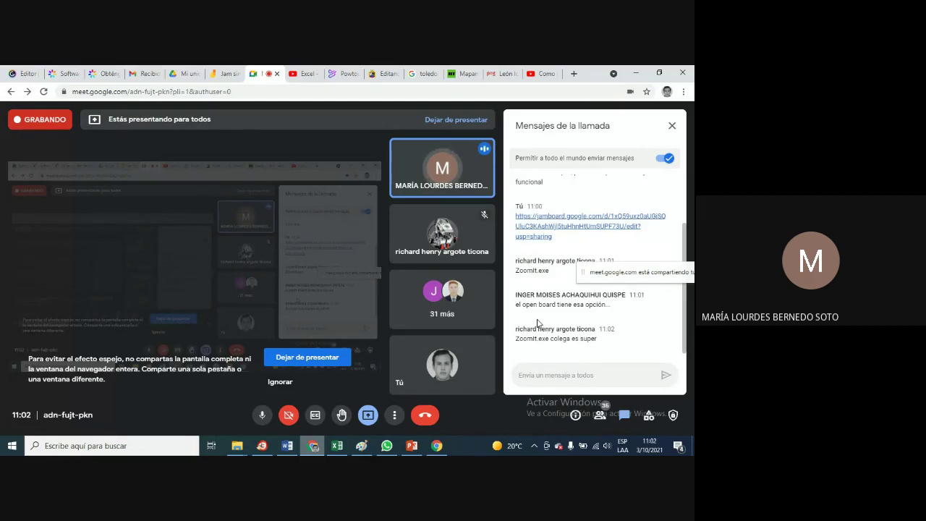
click(554, 378)
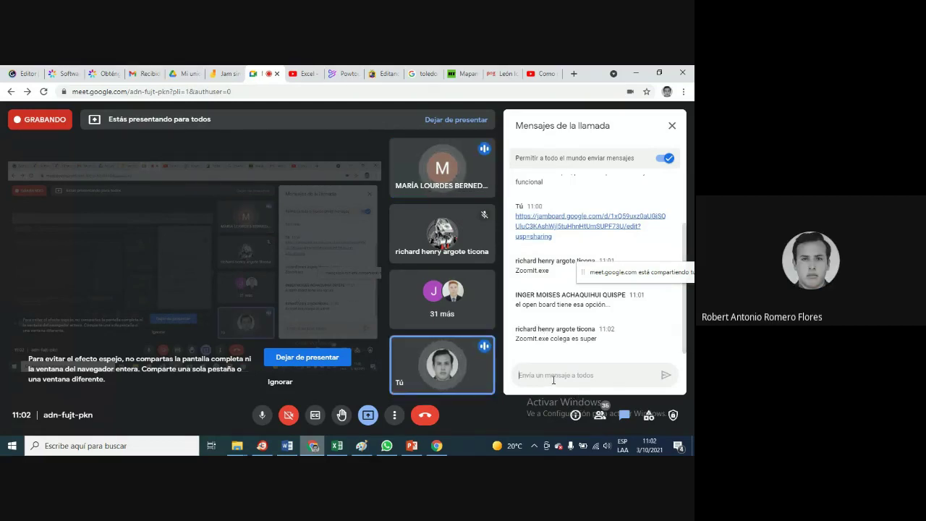
text(we)
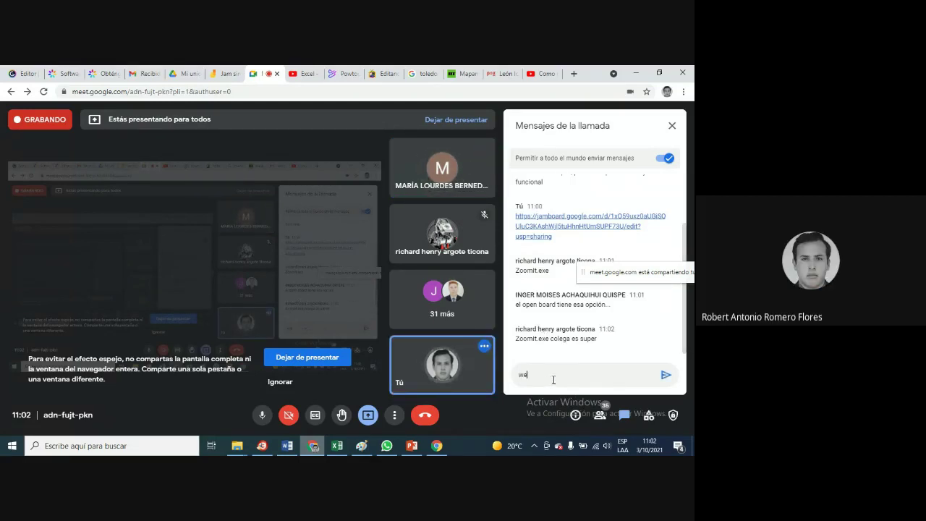
text(bex)
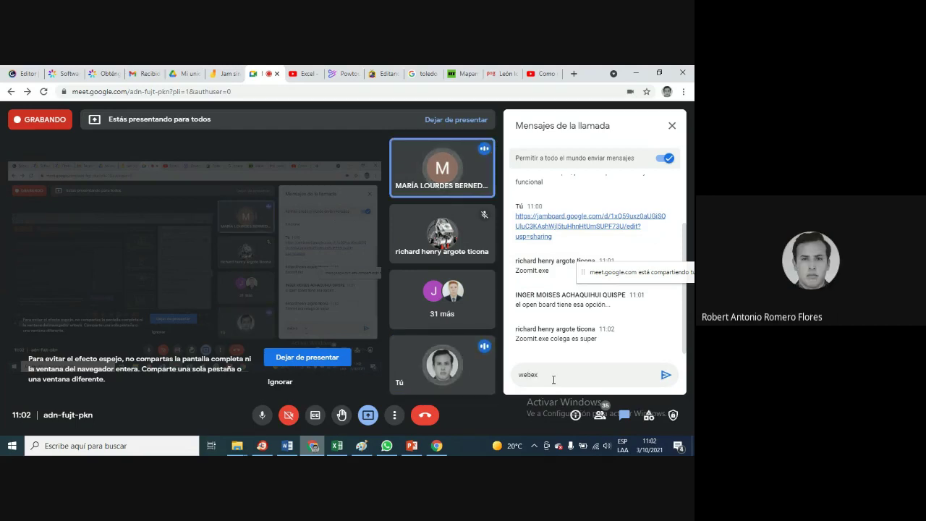
key(Return)
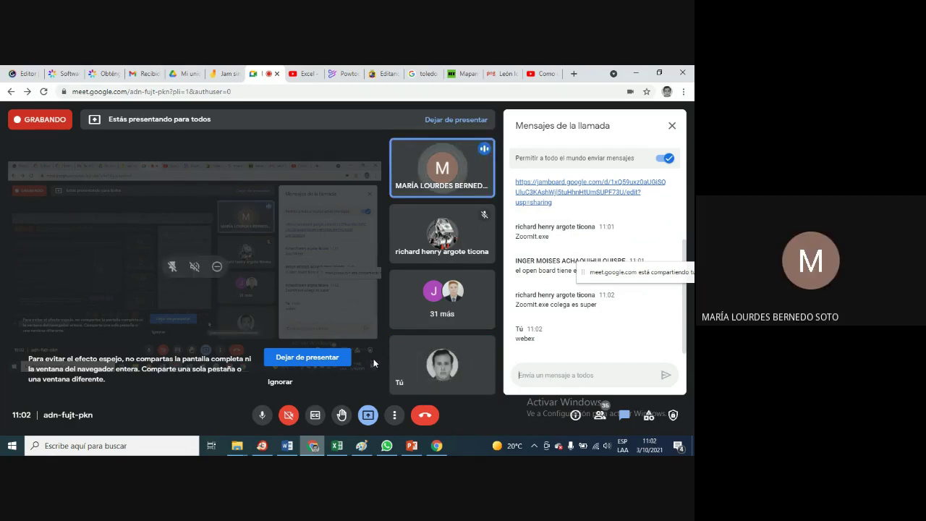
click(393, 411)
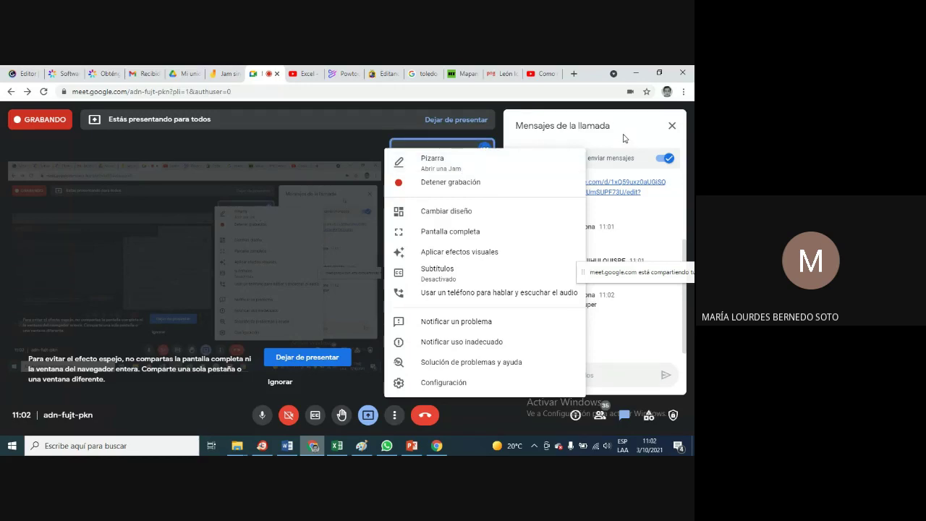
- Start a new whiteboard jam from the Meet call and give its frame a grid background
click(476, 167)
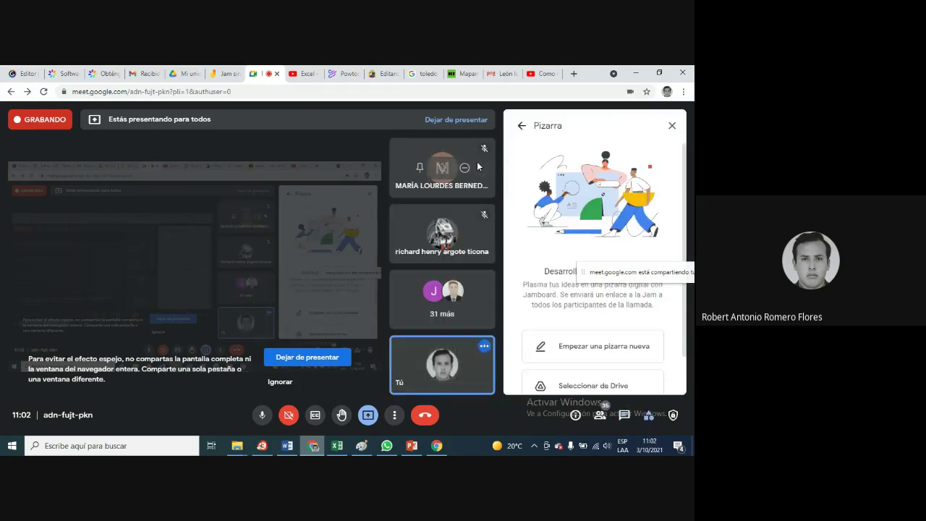
scroll(597, 340, down, 1)
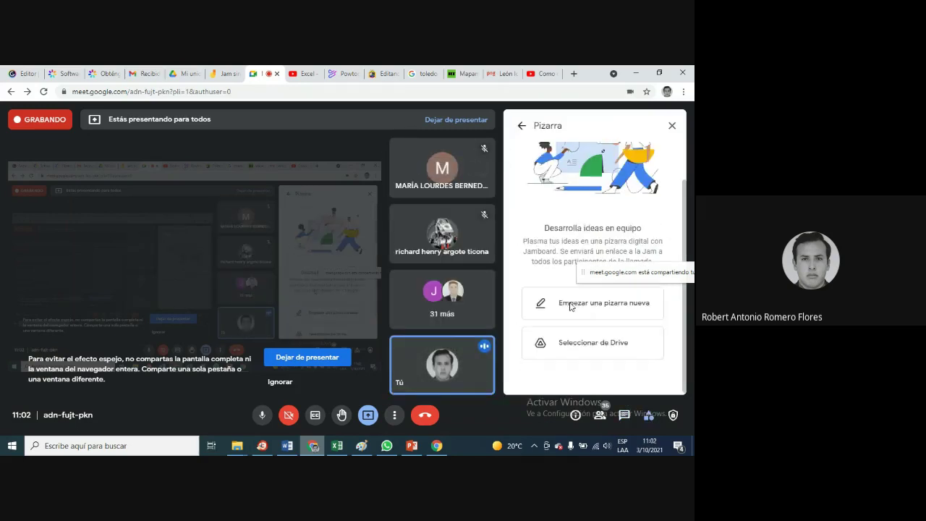
click(603, 312)
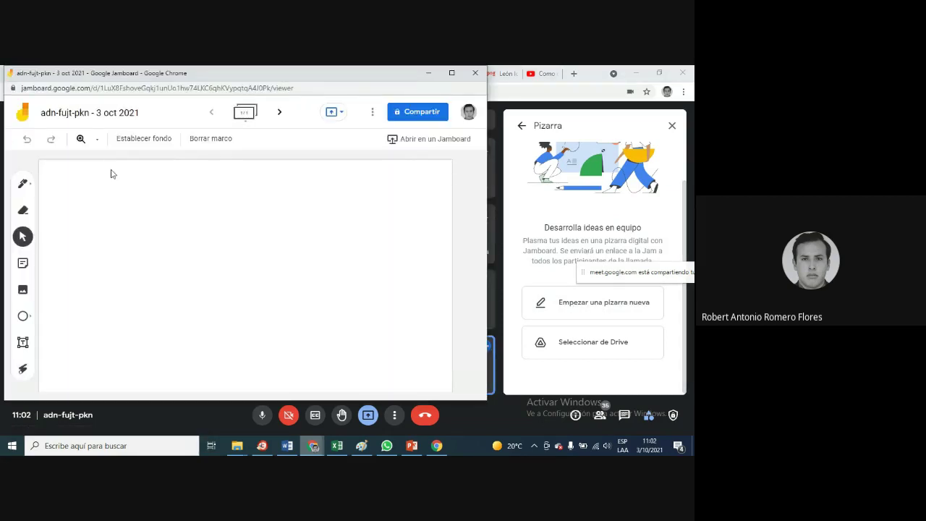
click(136, 138)
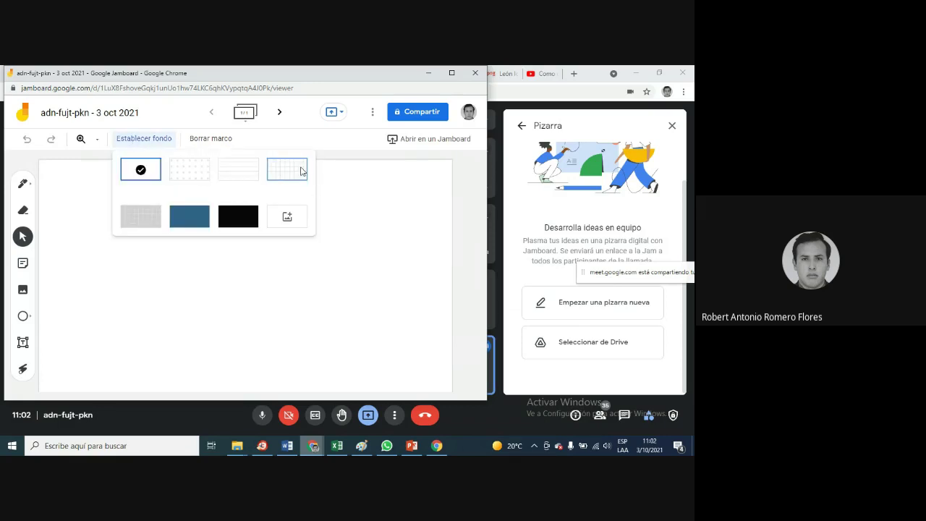
click(288, 171)
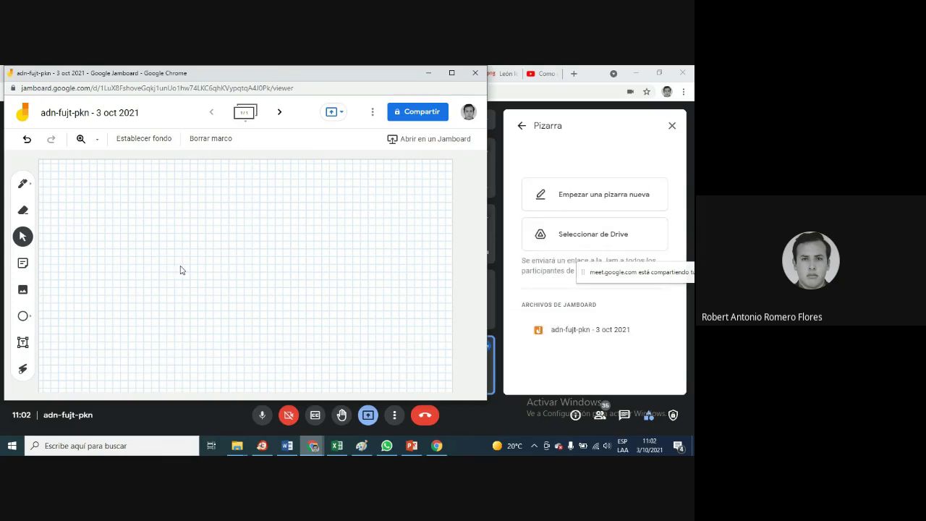
click(24, 288)
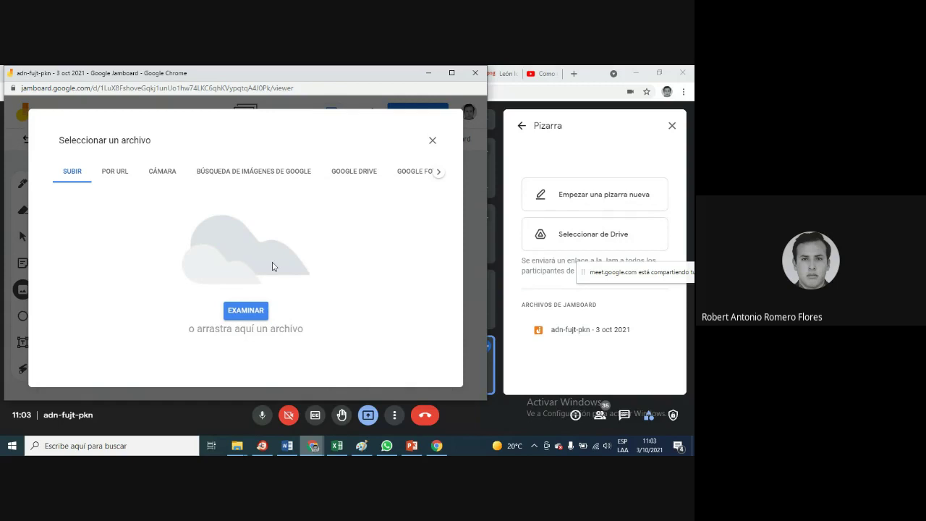
- Insert a green cartoon blackboard image found by a Google Images search for 'pizarra animada'
click(352, 175)
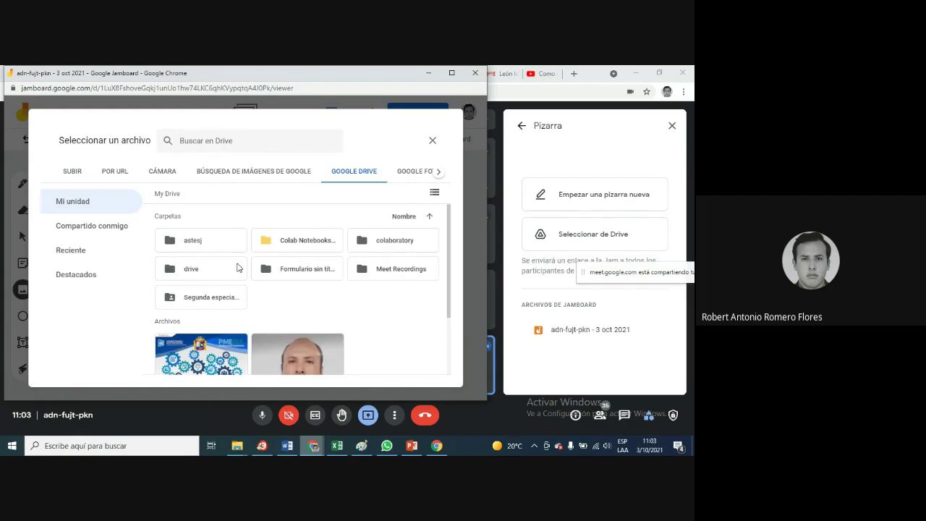
click(164, 172)
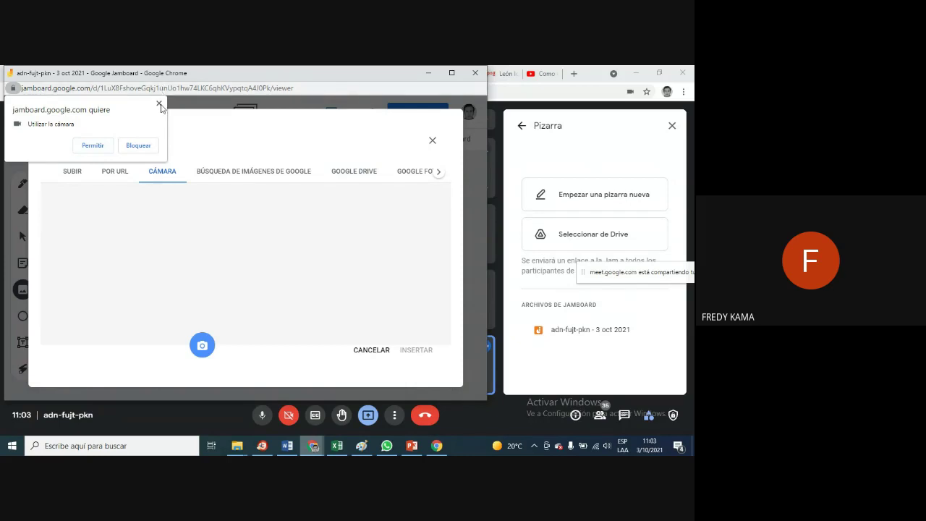
click(159, 104)
click(266, 173)
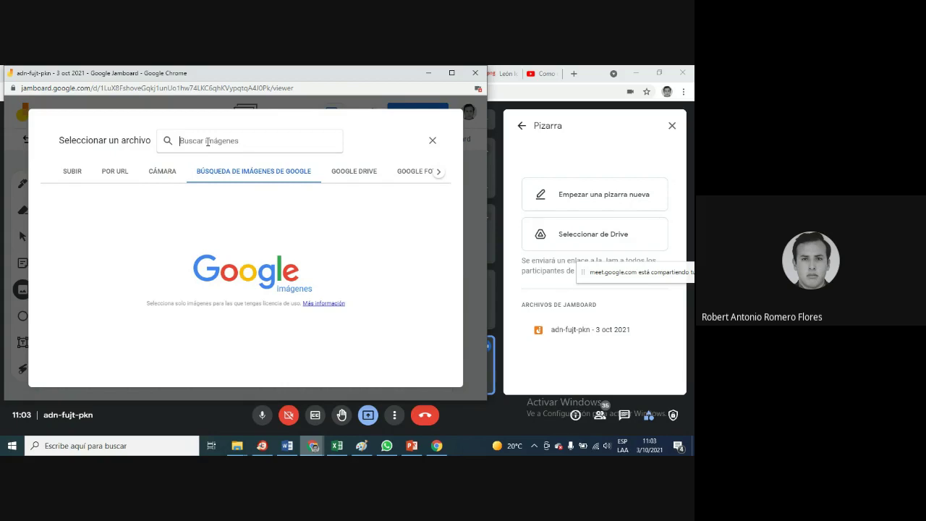
text(pizar)
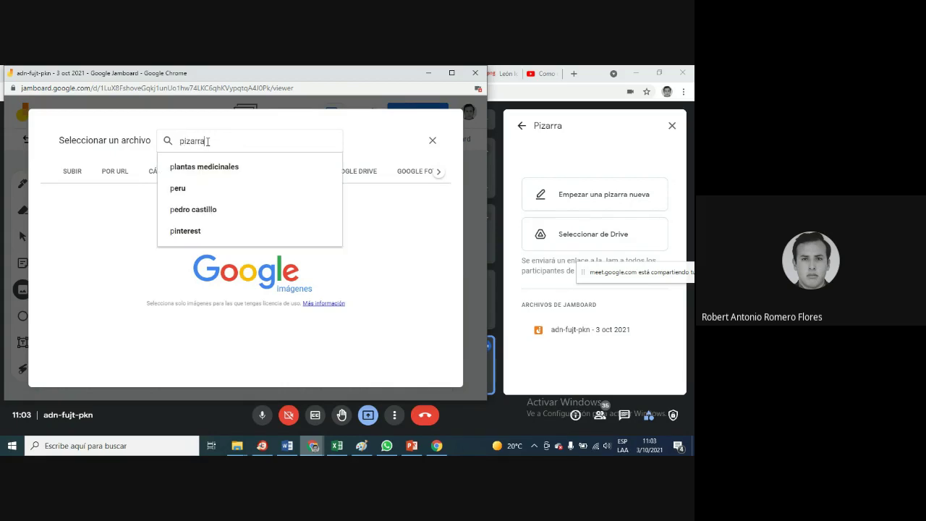
text(ra)
click(225, 196)
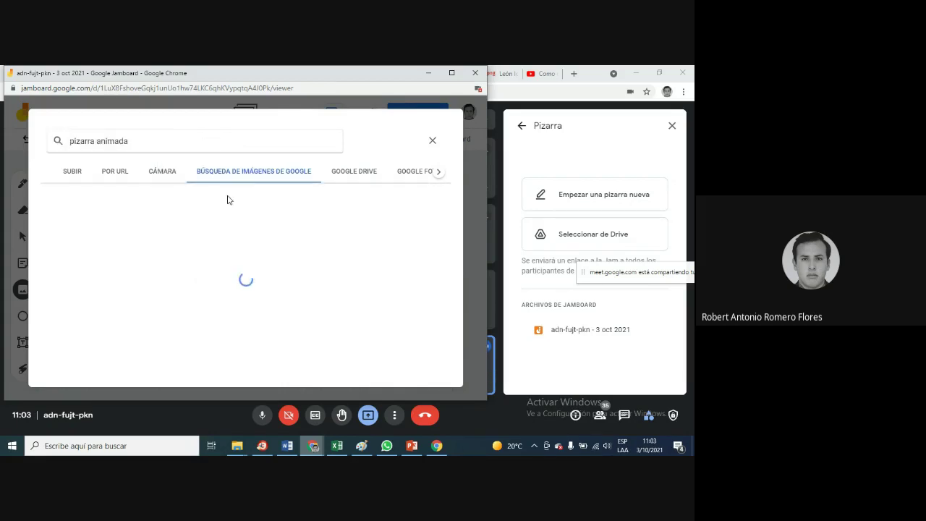
click(165, 226)
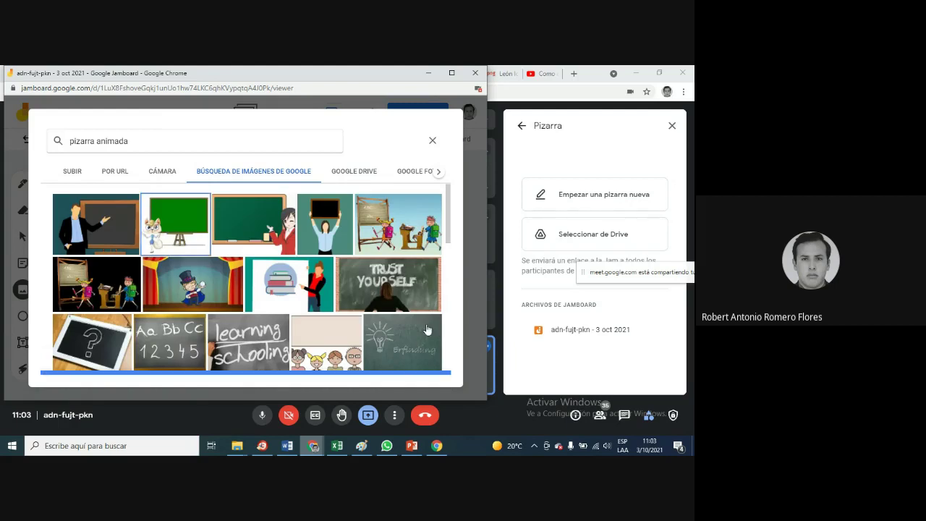
click(420, 365)
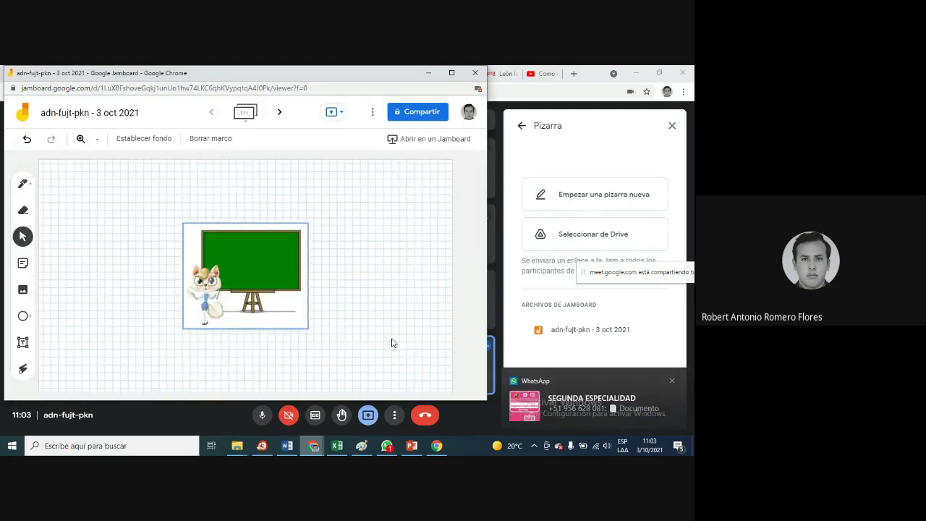
click(352, 289)
click(264, 282)
click(354, 287)
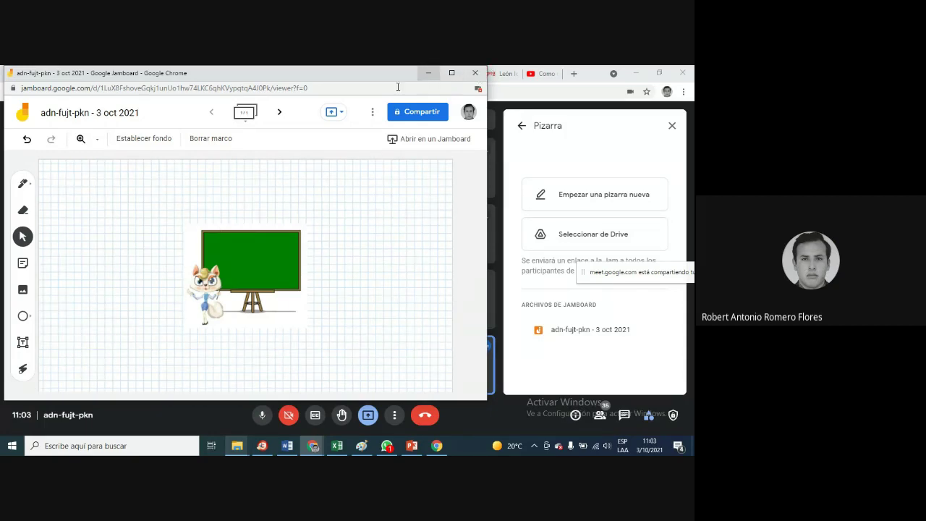
click(333, 115)
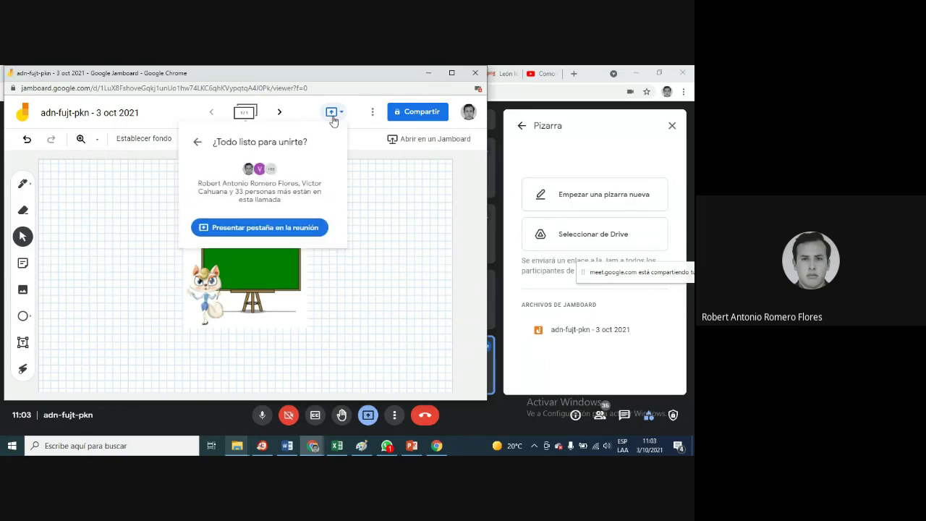
- Set the canvas zoom to 50%, then zoom out to show the whole blackboard image
click(363, 151)
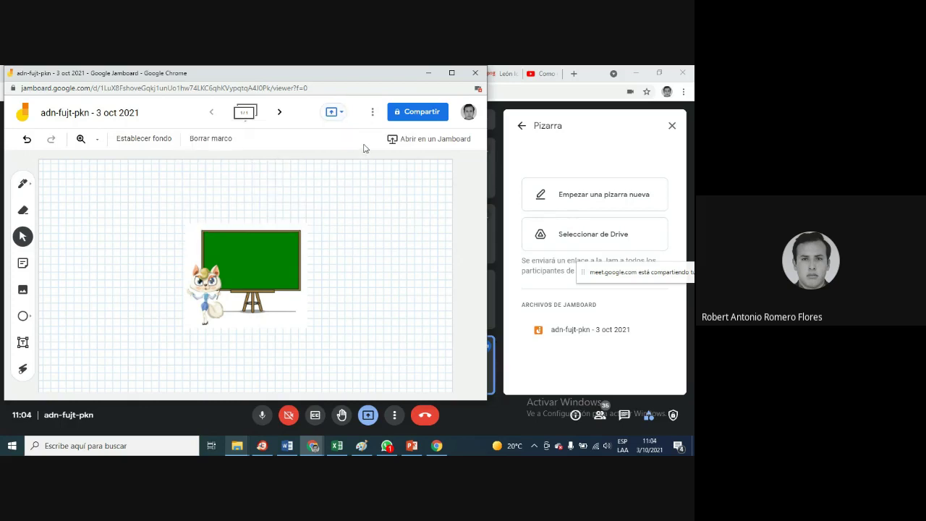
click(81, 139)
click(198, 248)
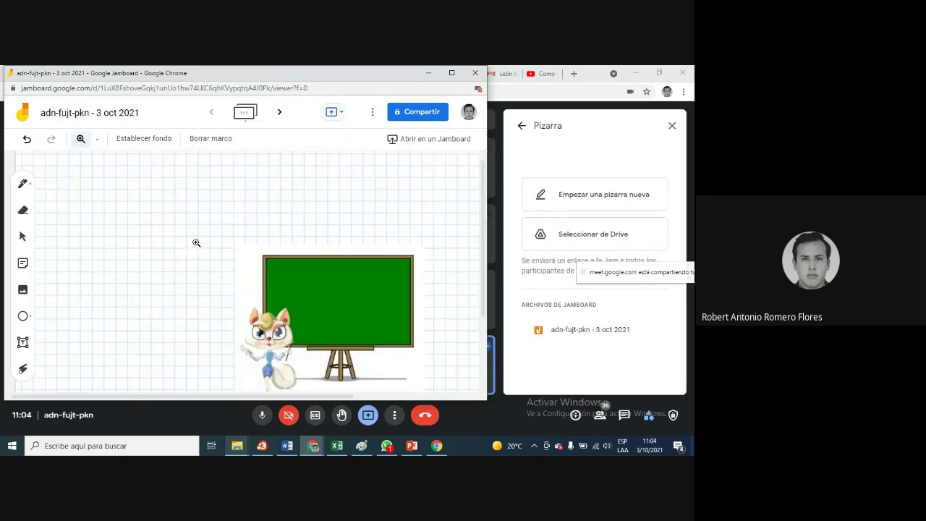
click(97, 139)
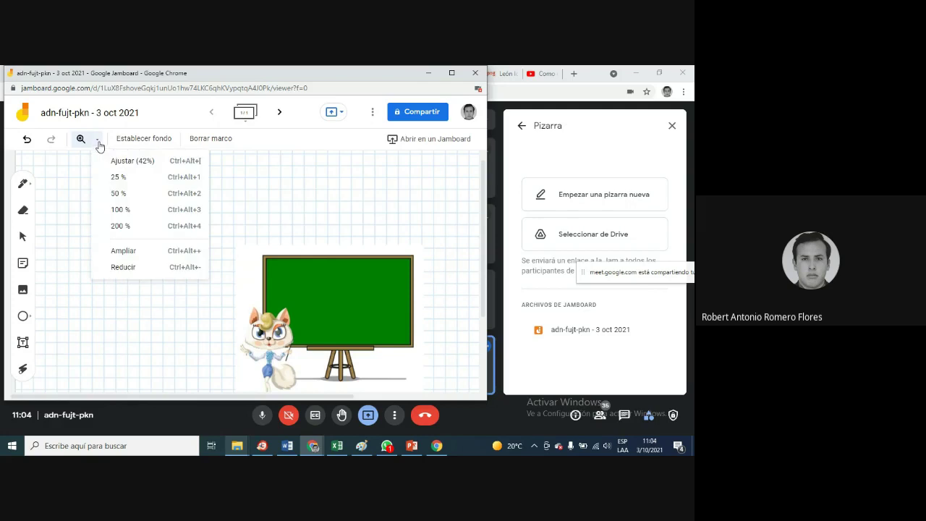
click(145, 200)
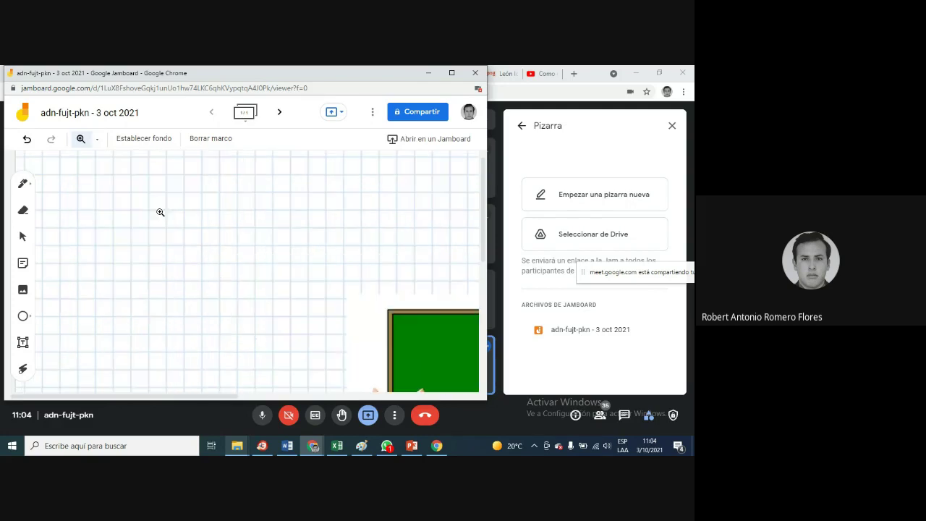
click(94, 142)
click(117, 193)
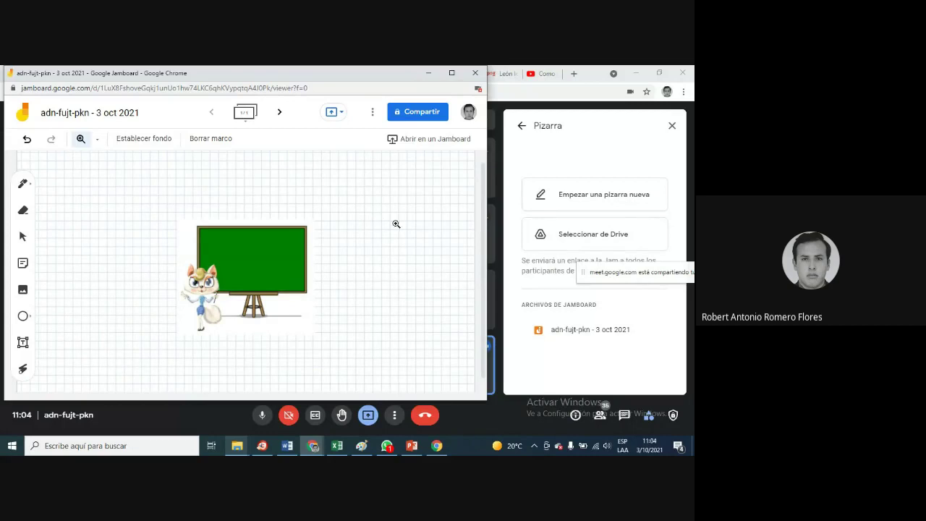
- Draw two pen lines beside the blackboard and a rectangle across it, then close the Jamboard window
click(22, 183)
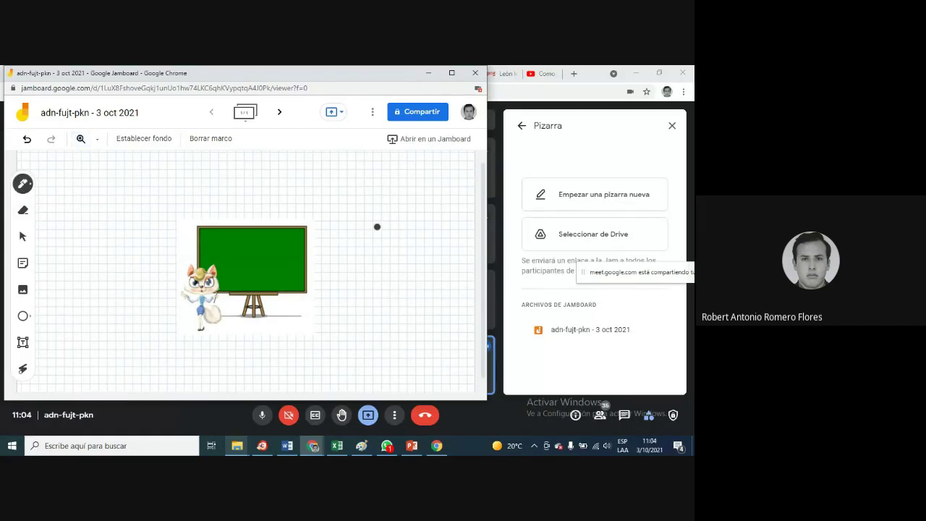
drag(341, 220, 454, 221)
drag(327, 241, 445, 239)
click(23, 316)
click(76, 316)
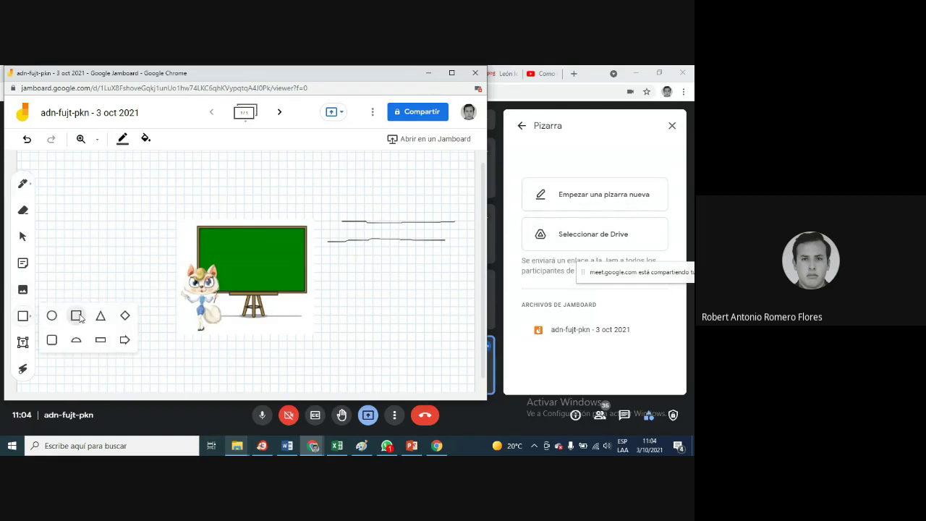
drag(134, 213, 418, 337)
click(409, 177)
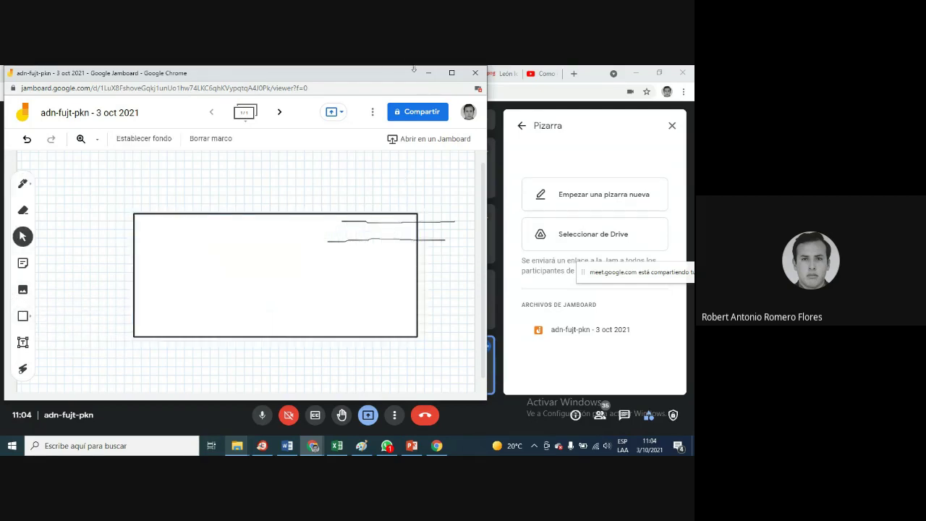
click(475, 73)
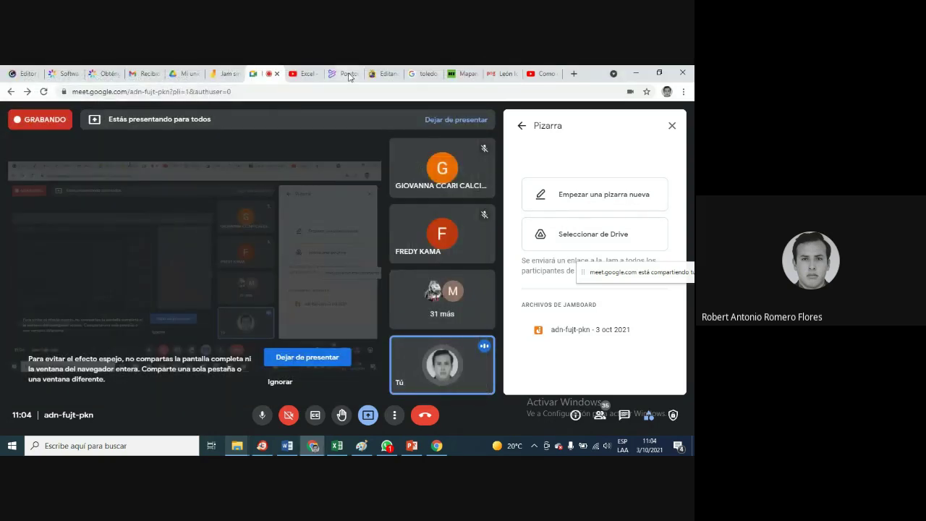
- Replace the toledo query with 'blog de ejemplo con blogger' and show the Todo web results
click(423, 71)
scroll(310, 176, up, 5)
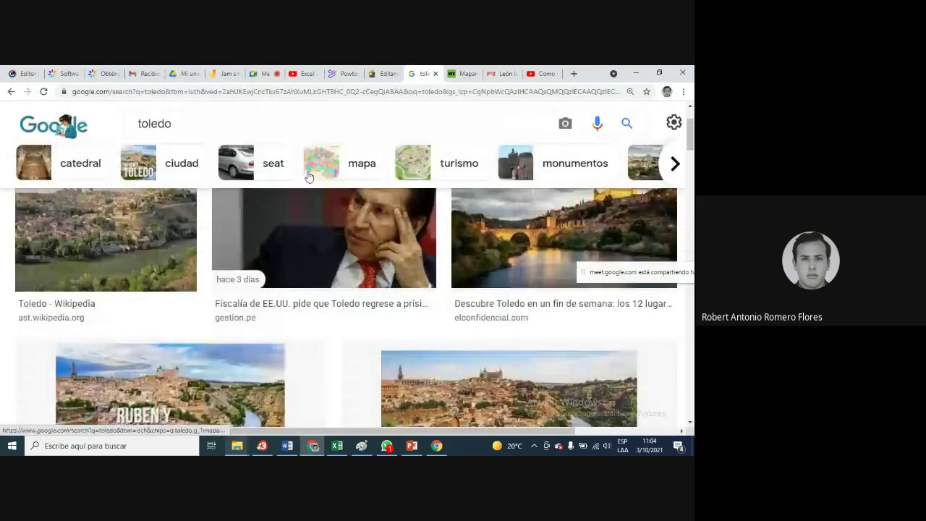
click(212, 135)
double_click(217, 135)
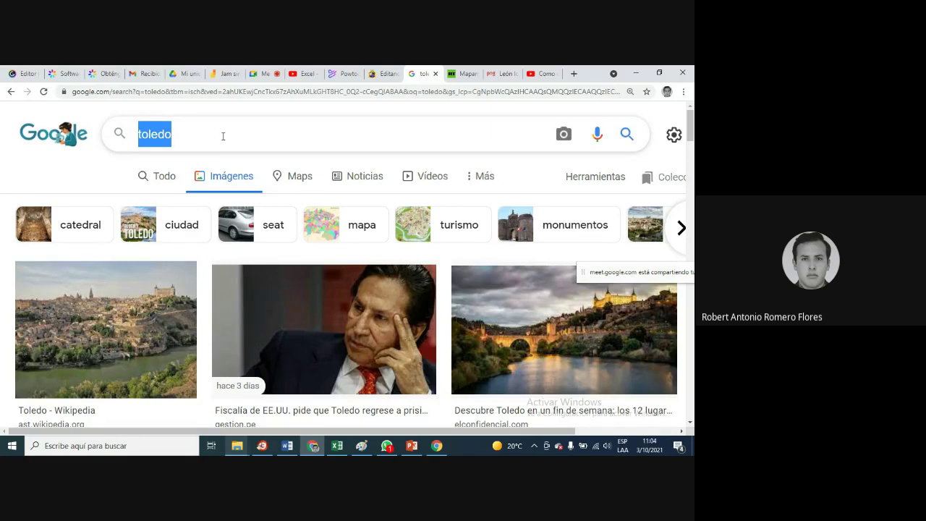
text(blog )
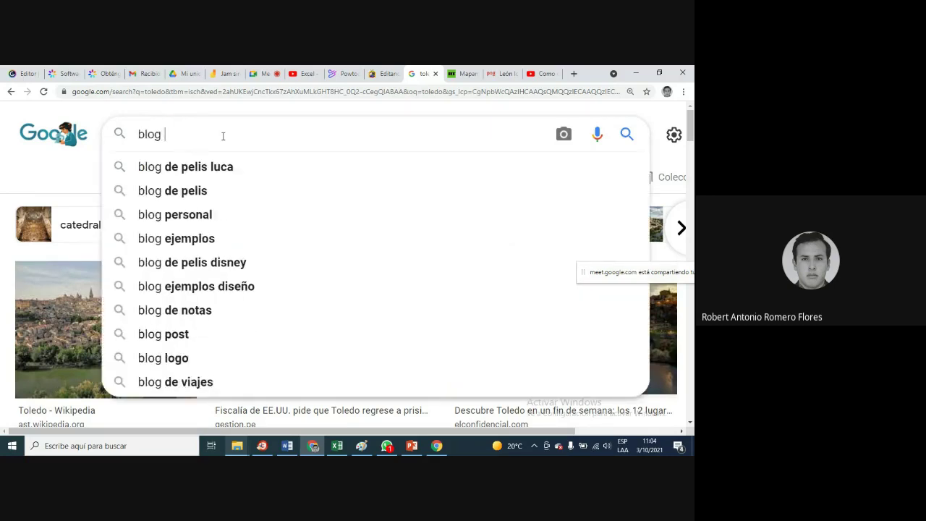
text(de ejem)
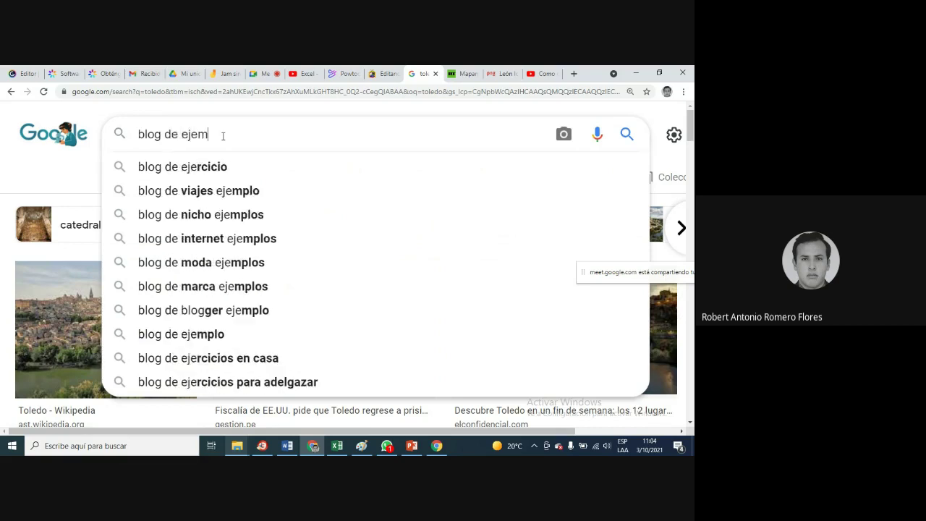
text(plo con bl)
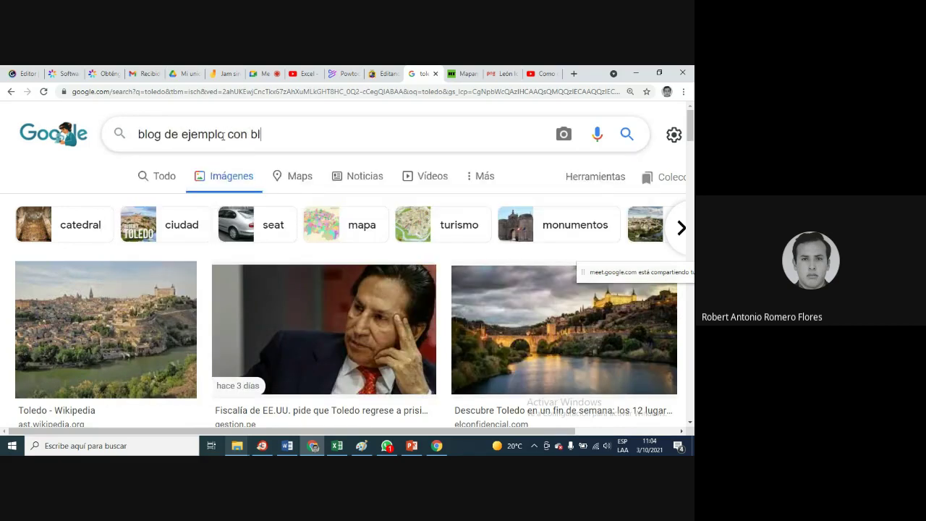
text(ogger)
key(Return)
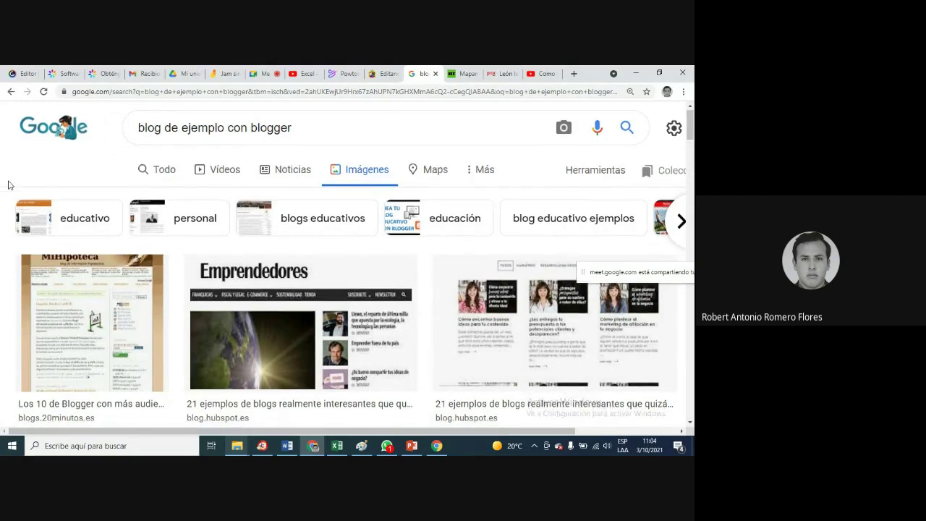
scroll(8, 184, down, 4)
scroll(8, 185, down, 5)
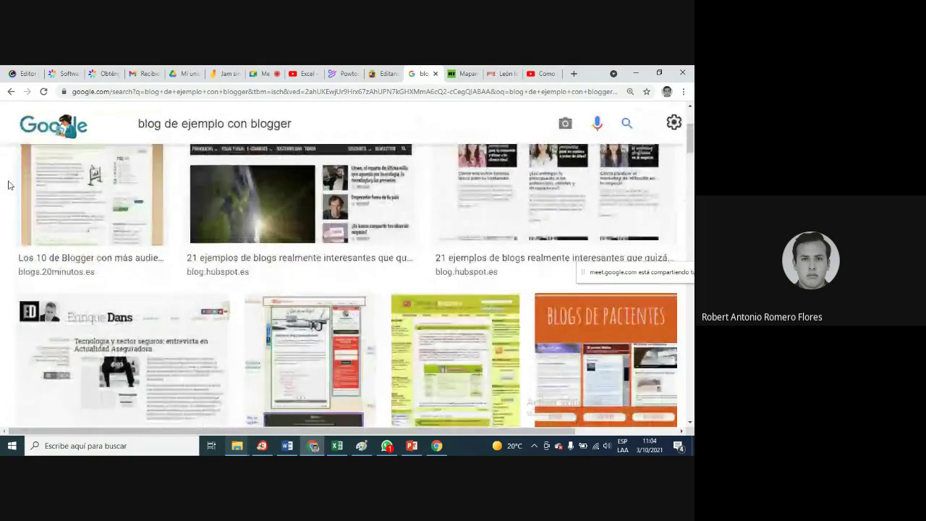
scroll(8, 184, up, 10)
click(165, 178)
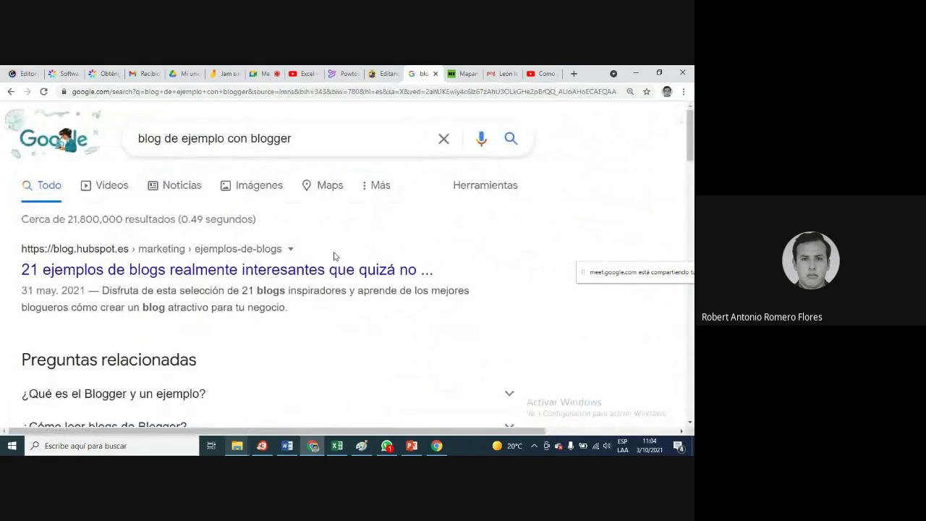
scroll(333, 256, down, 2)
- Open HubSpot's 21 blog examples article and open '2. Blog de ventas de HubSpot' in a new tab
click(151, 169)
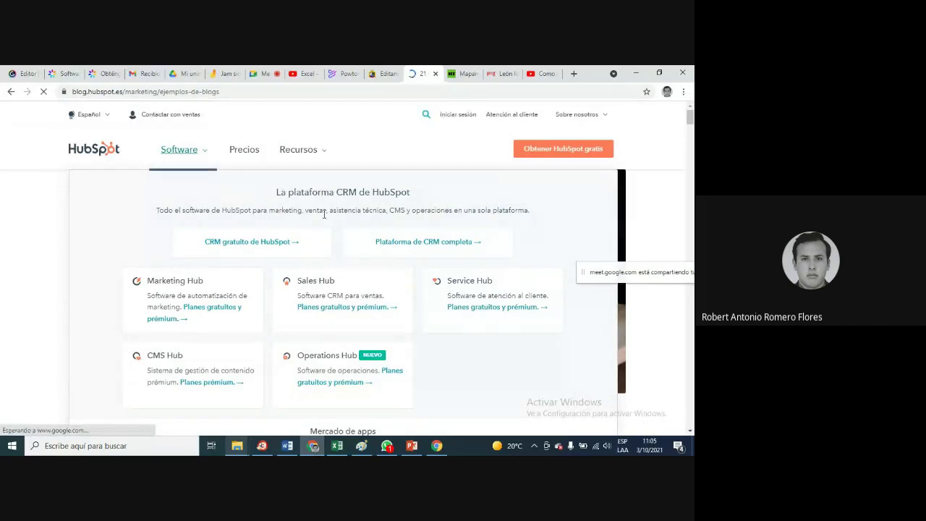
scroll(340, 239, down, 5)
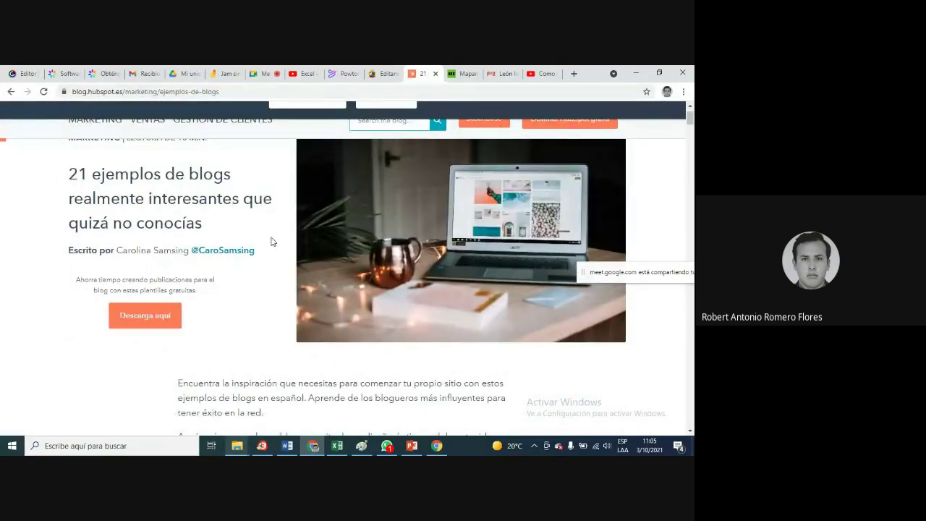
scroll(272, 242, down, 8)
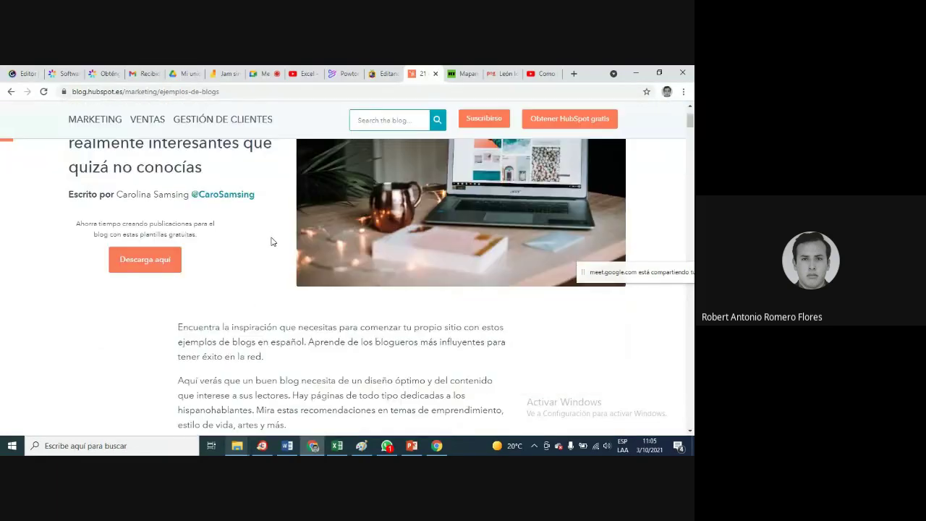
scroll(273, 242, down, 3)
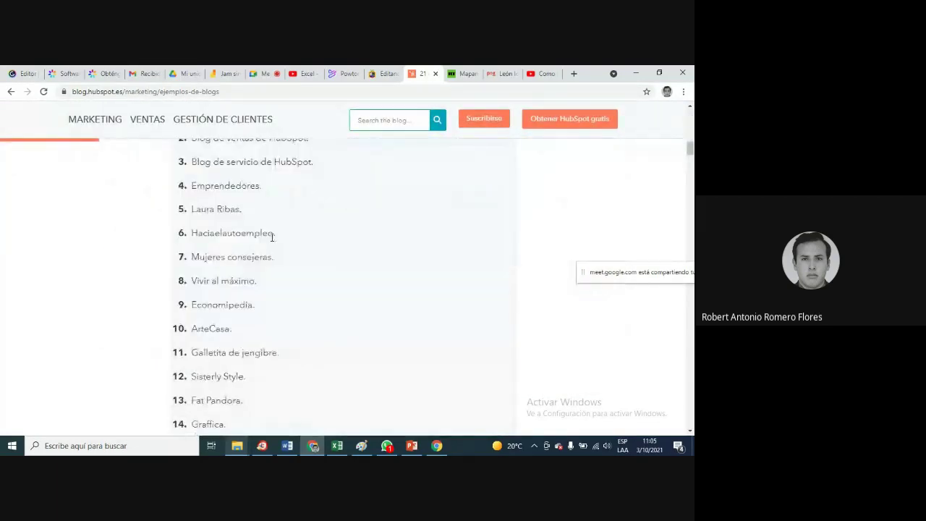
scroll(228, 238, up, 1)
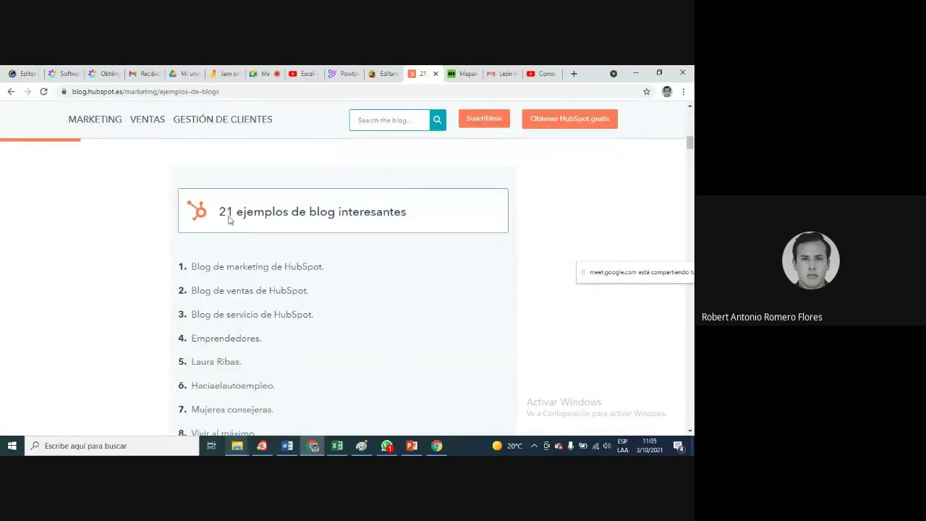
triple_click(269, 206)
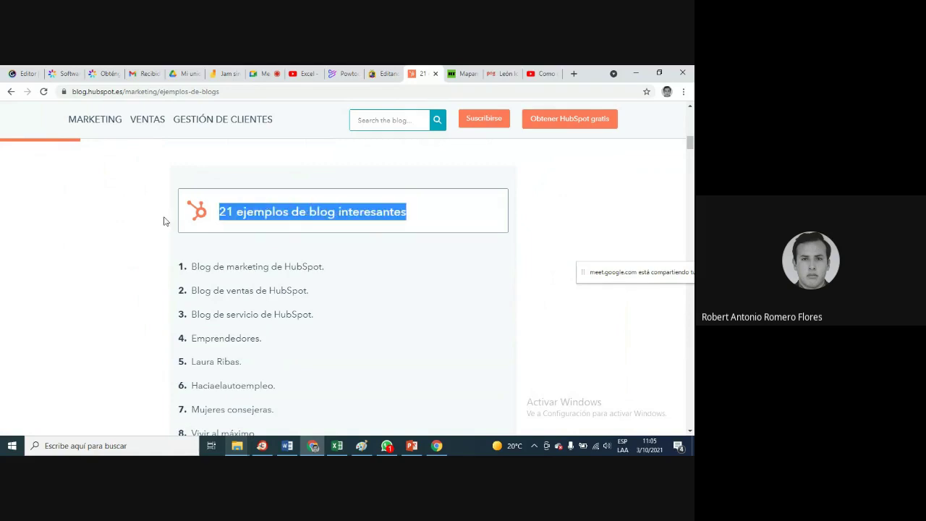
click(132, 216)
scroll(132, 215, down, 9)
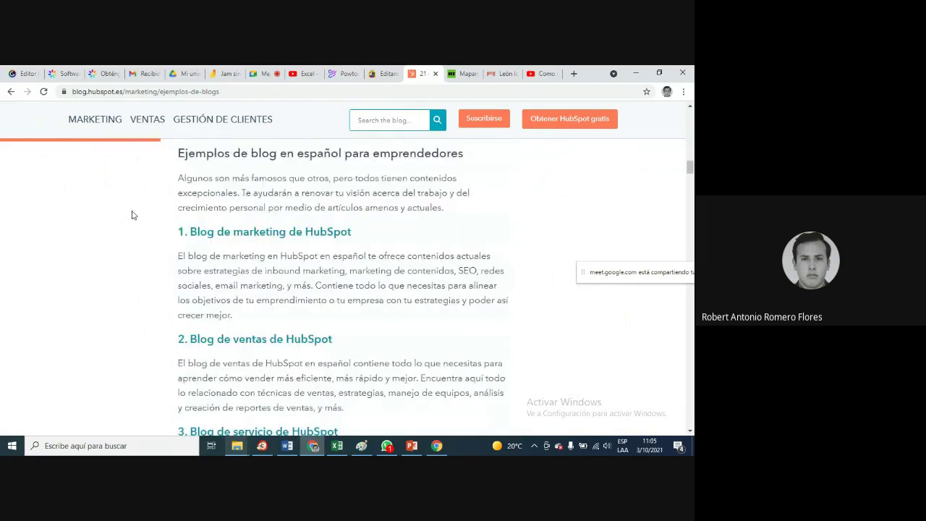
scroll(133, 215, up, 1)
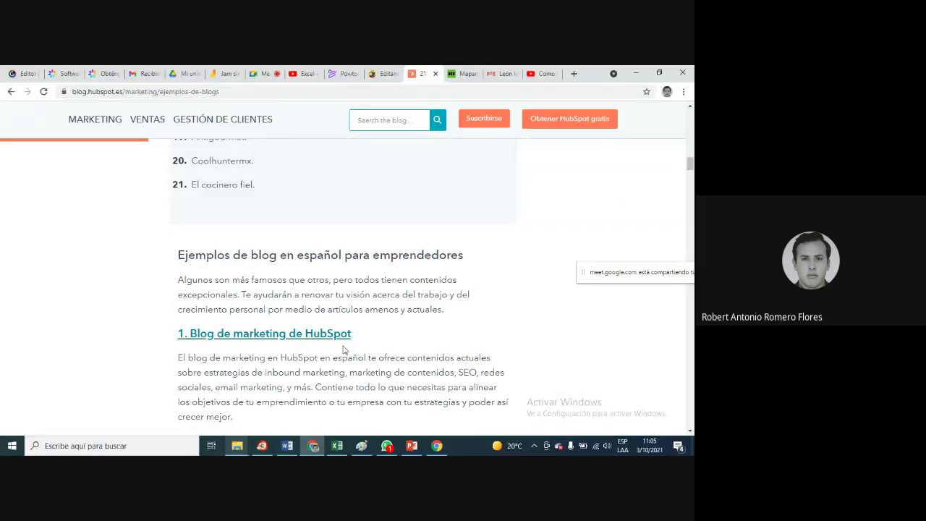
scroll(319, 337, down, 1)
scroll(318, 337, down, 1)
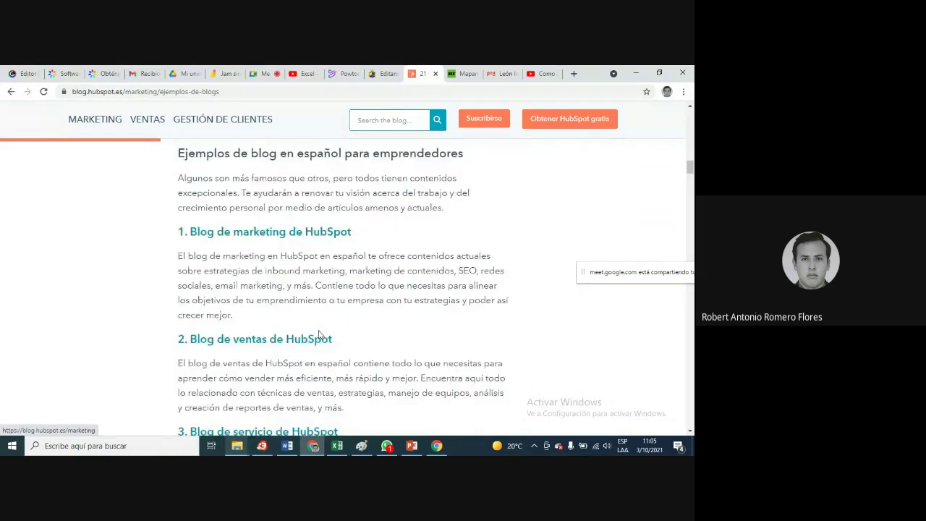
click(290, 340)
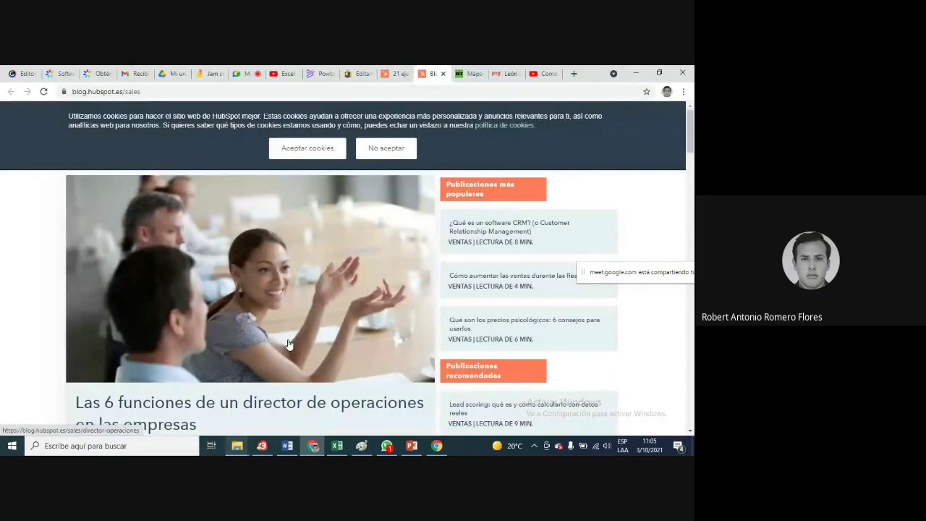
- Accept the cookies and open the '5 formas de retomar la relación con tus prospectos' article
click(274, 151)
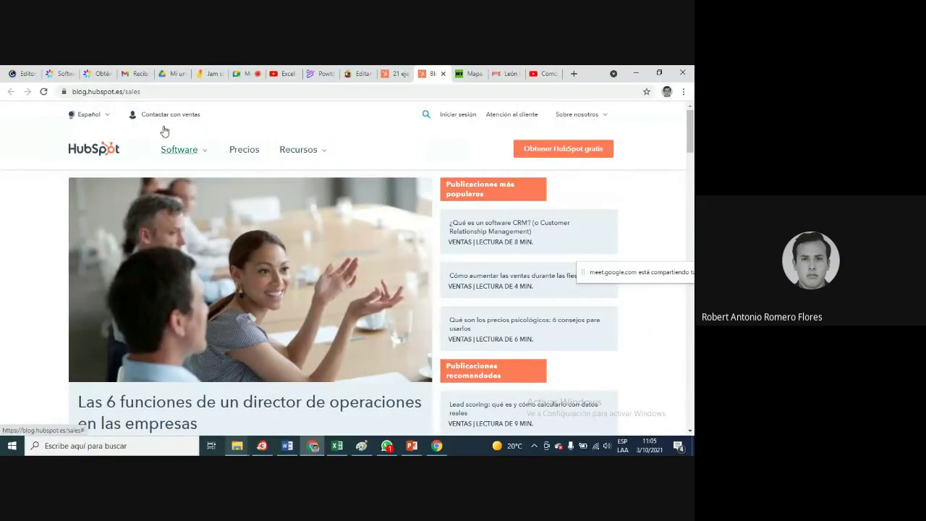
scroll(41, 283, down, 5)
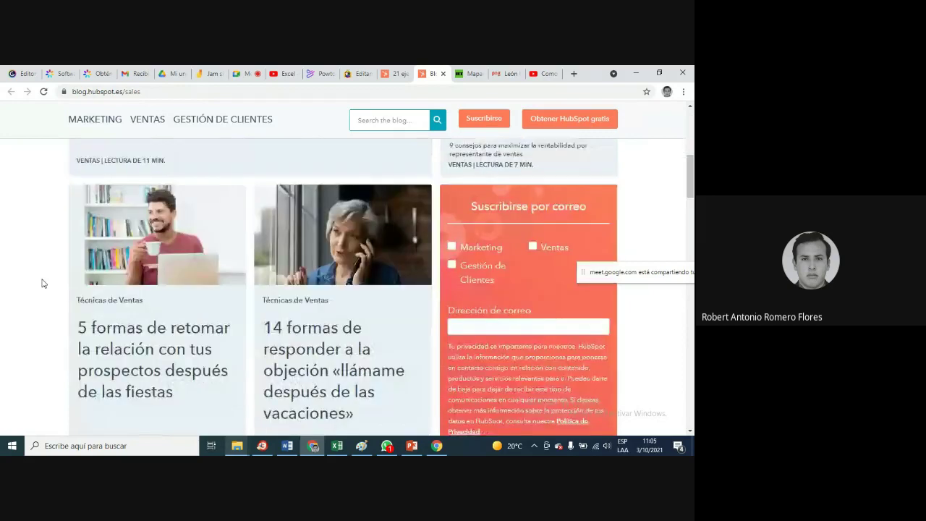
scroll(41, 283, down, 15)
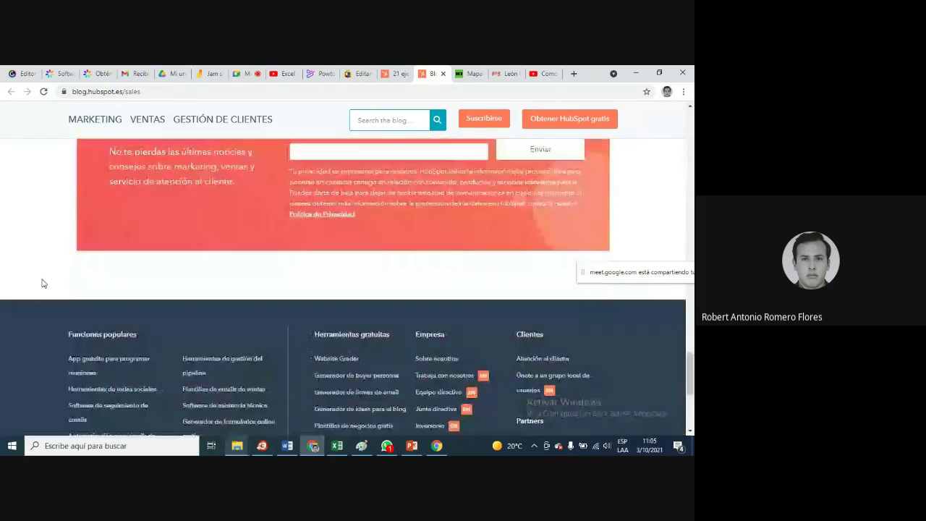
scroll(41, 283, down, 2)
scroll(42, 283, up, 12)
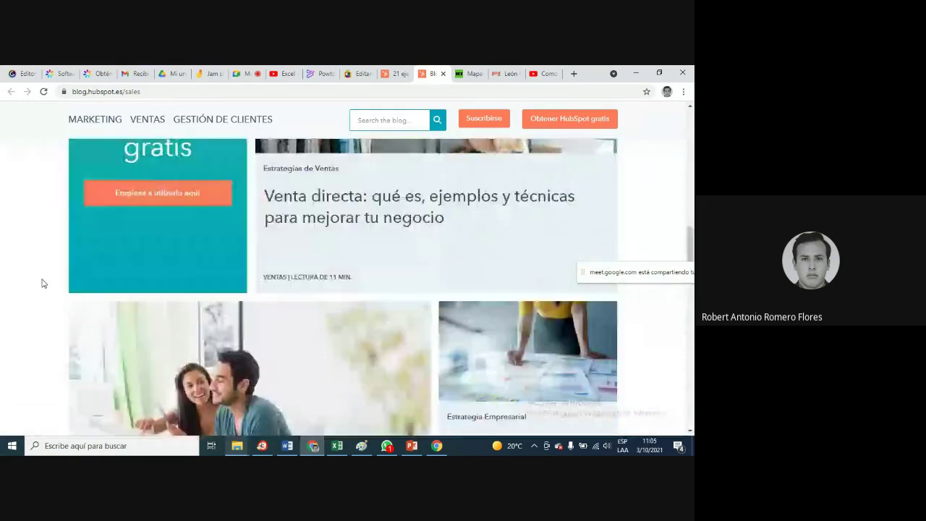
scroll(41, 283, up, 8)
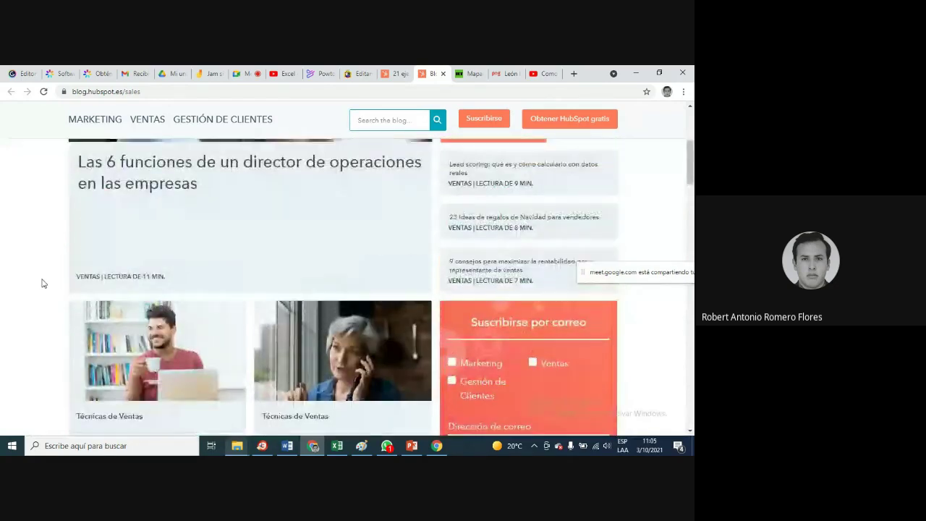
scroll(41, 283, down, 2)
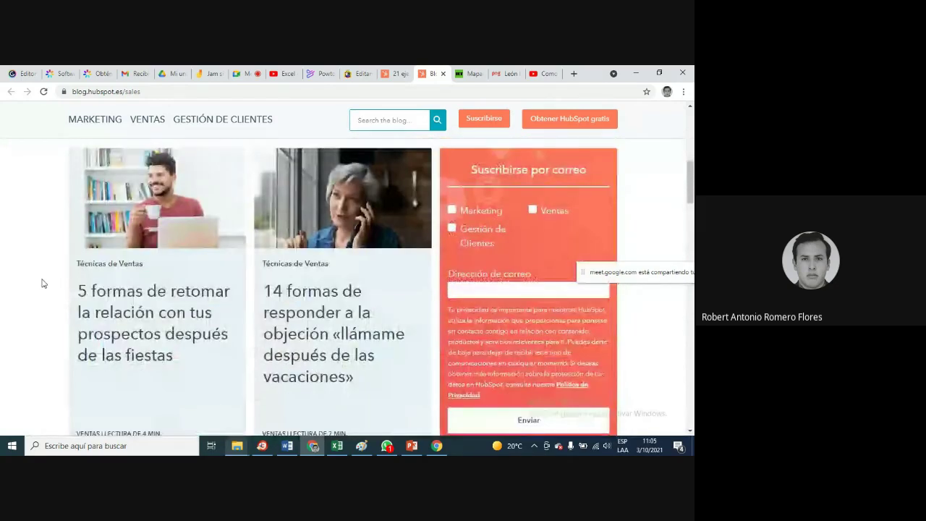
click(155, 312)
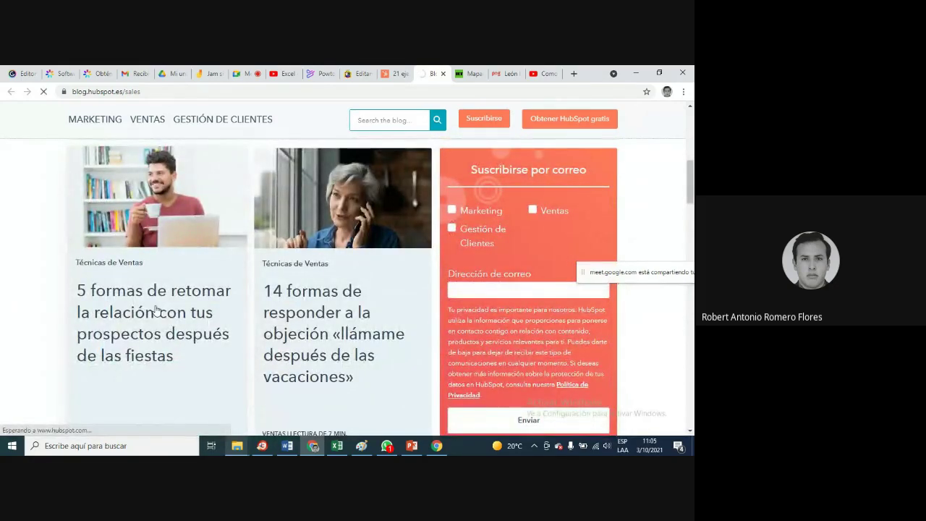
- Select the article's full web address, then switch to the Gmail inbox
scroll(257, 301, down, 4)
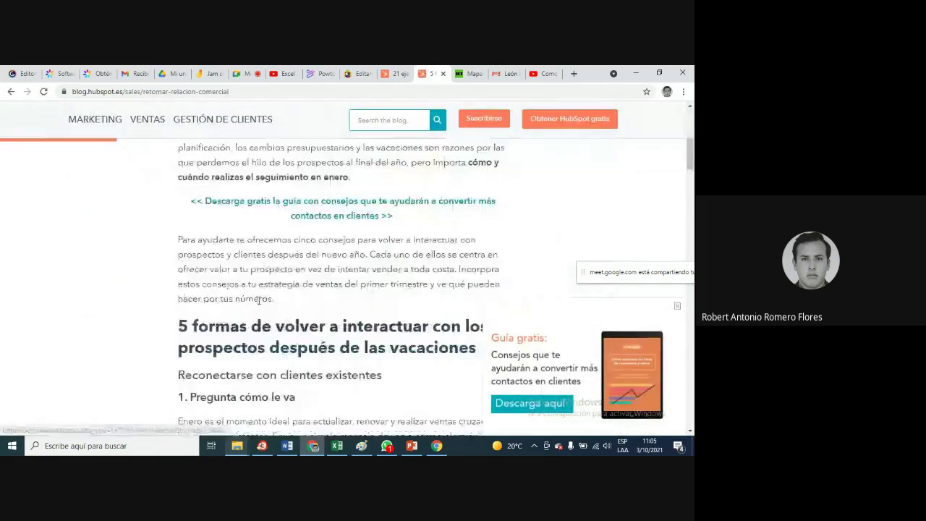
scroll(258, 302, down, 15)
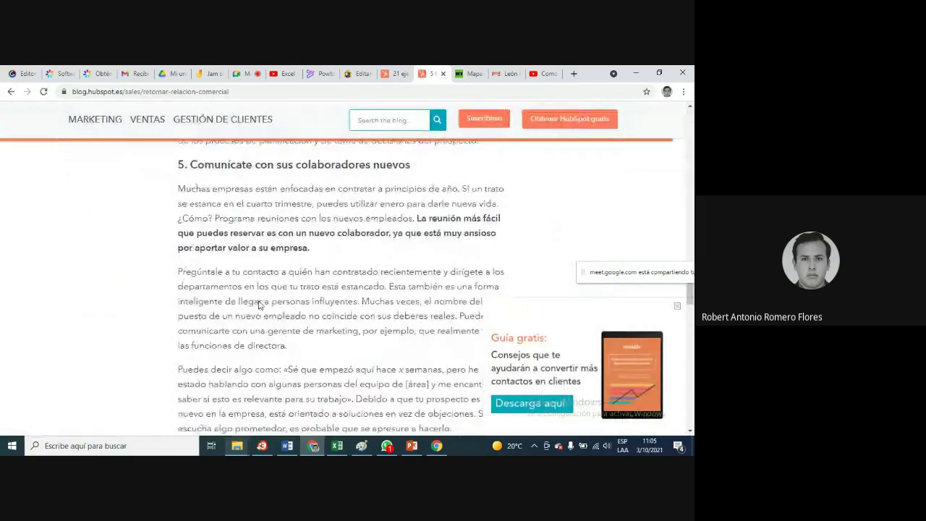
scroll(258, 304, down, 10)
scroll(259, 304, up, 6)
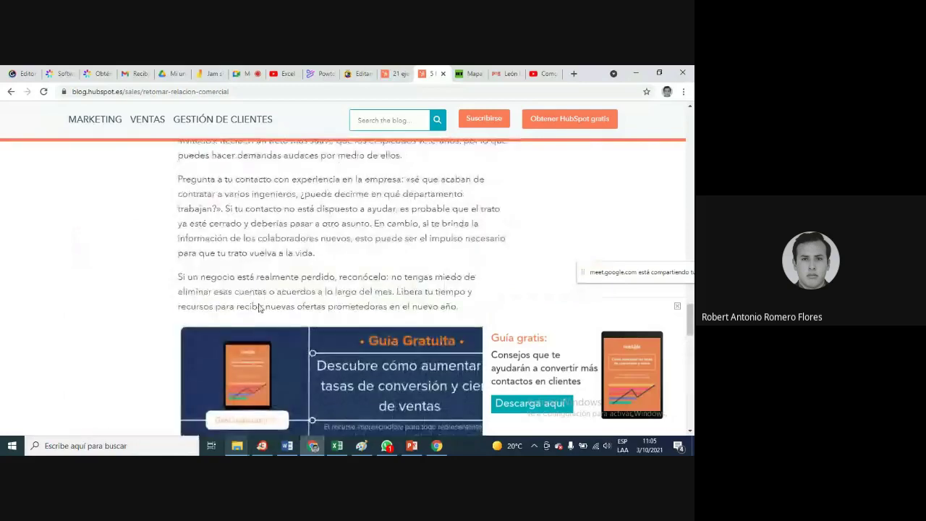
scroll(259, 306, up, 15)
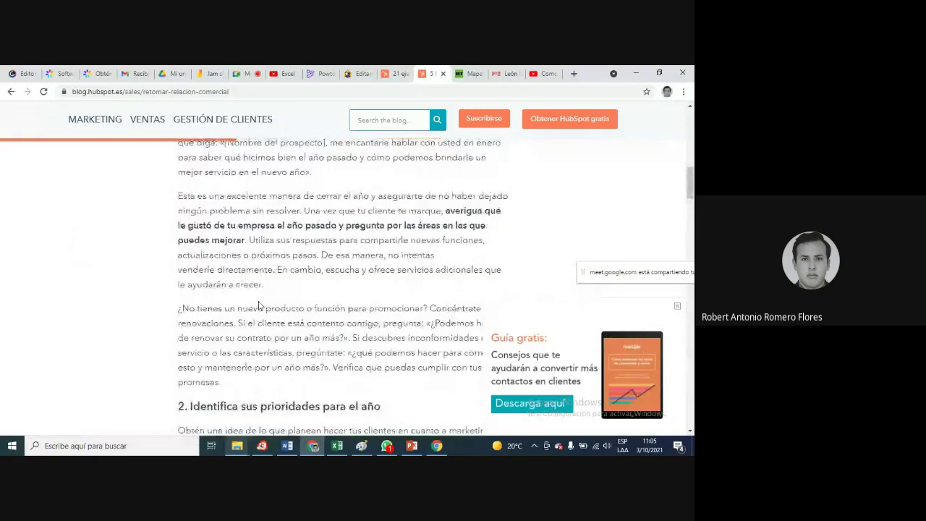
scroll(258, 306, up, 10)
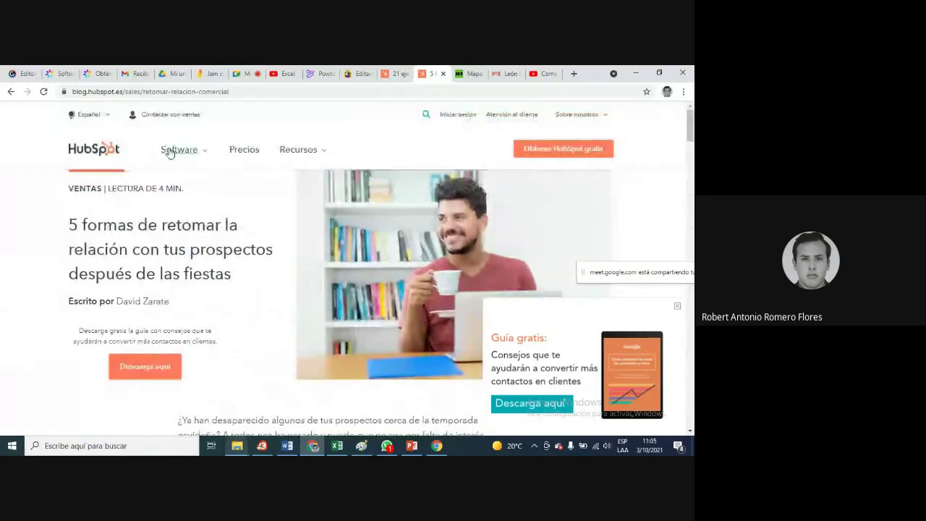
click(259, 91)
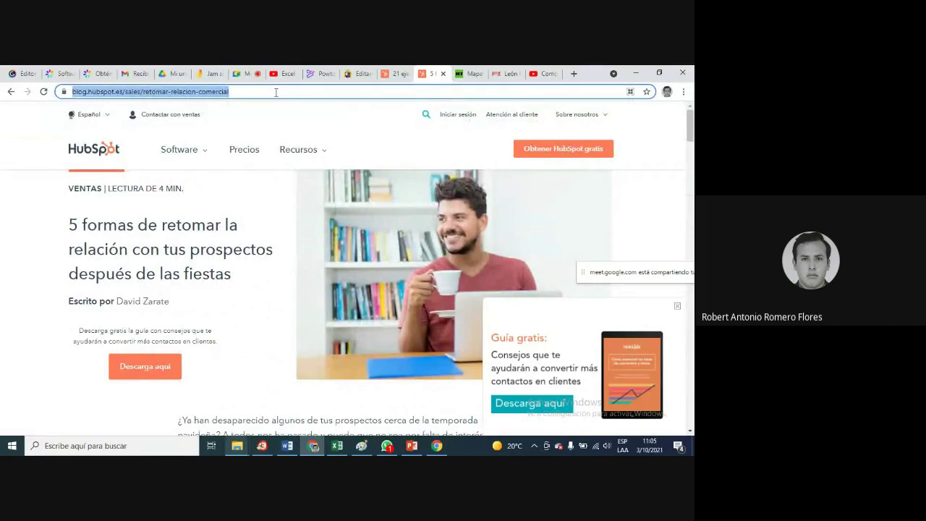
click(276, 92)
drag(287, 92, 51, 84)
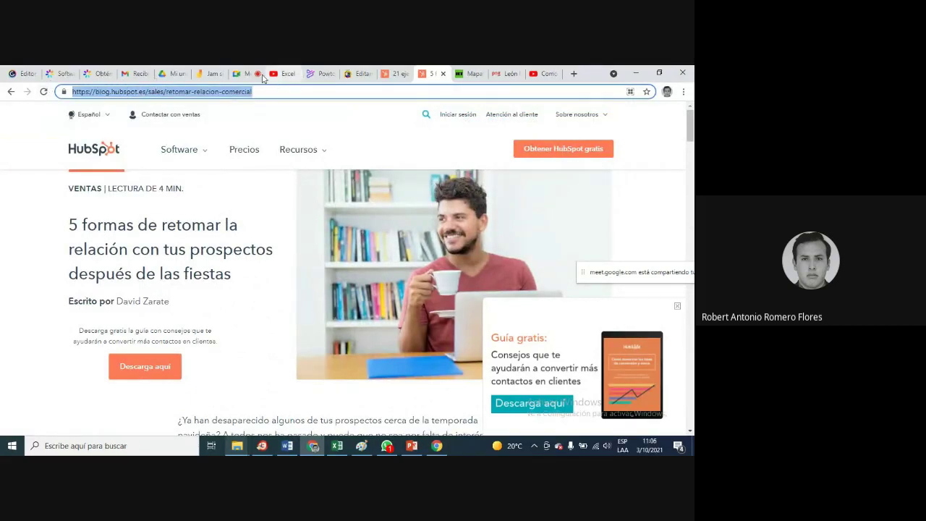
click(137, 74)
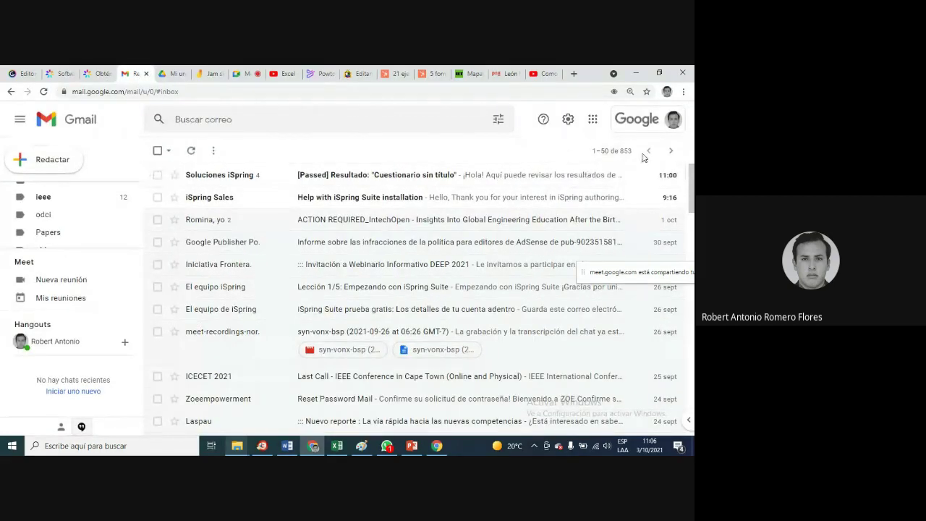
- Open the '[Passed] Resultado' email and scroll down through each attempt's score and status
click(359, 179)
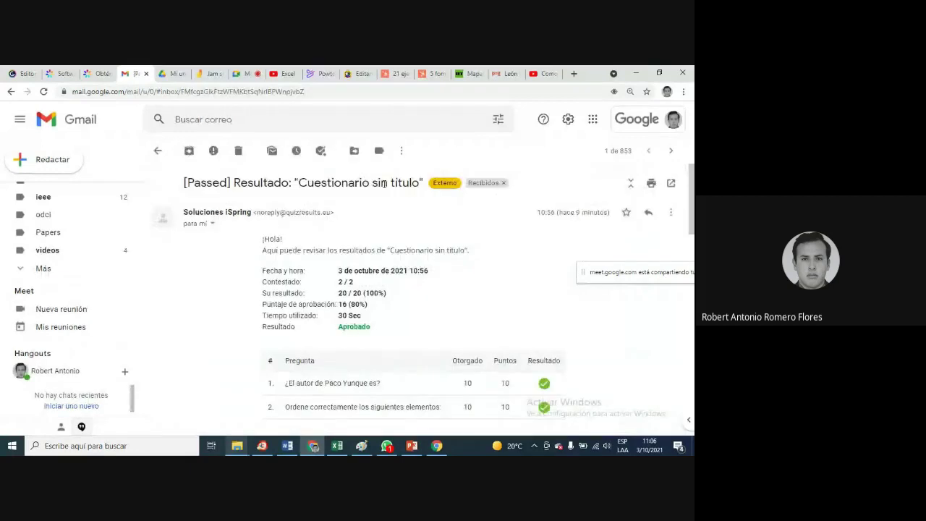
scroll(457, 277, down, 1)
scroll(457, 278, up, 1)
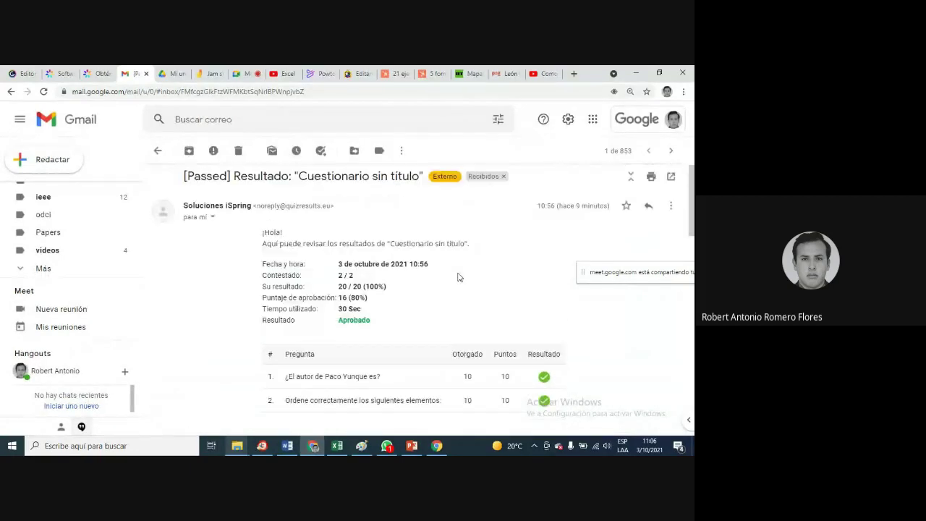
scroll(458, 277, down, 2)
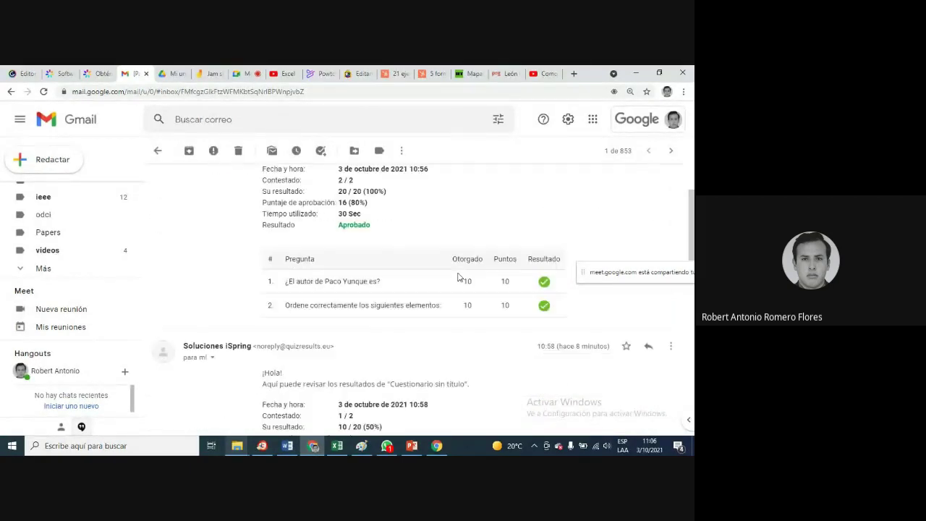
scroll(457, 277, down, 1)
scroll(458, 278, down, 1)
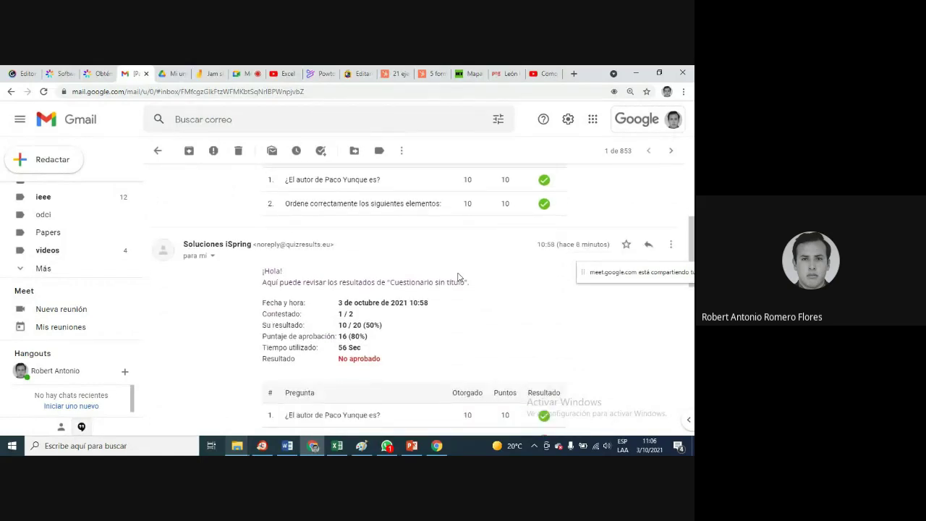
scroll(458, 277, down, 1)
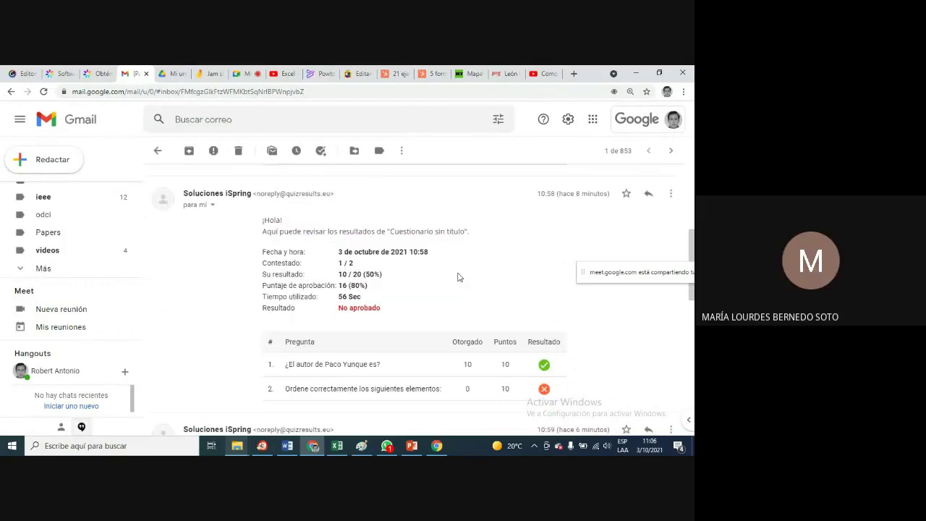
scroll(457, 277, down, 2)
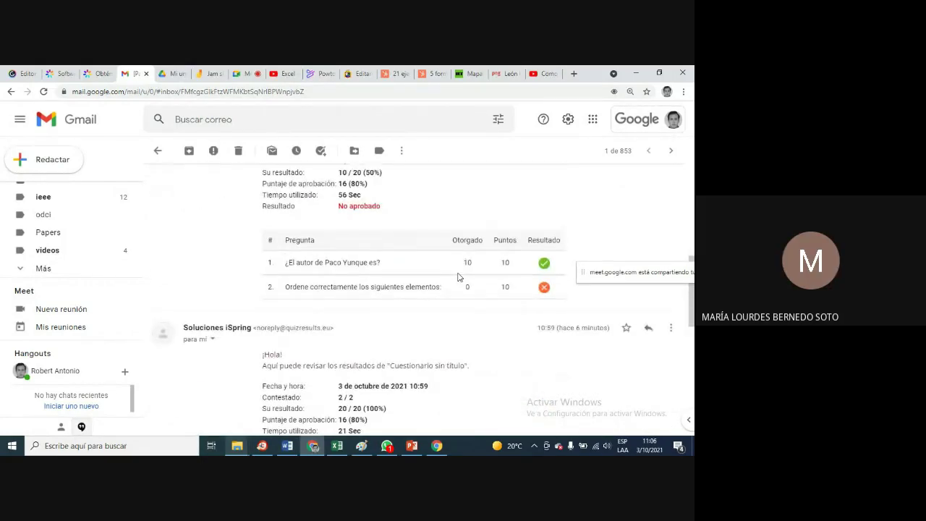
scroll(457, 277, down, 3)
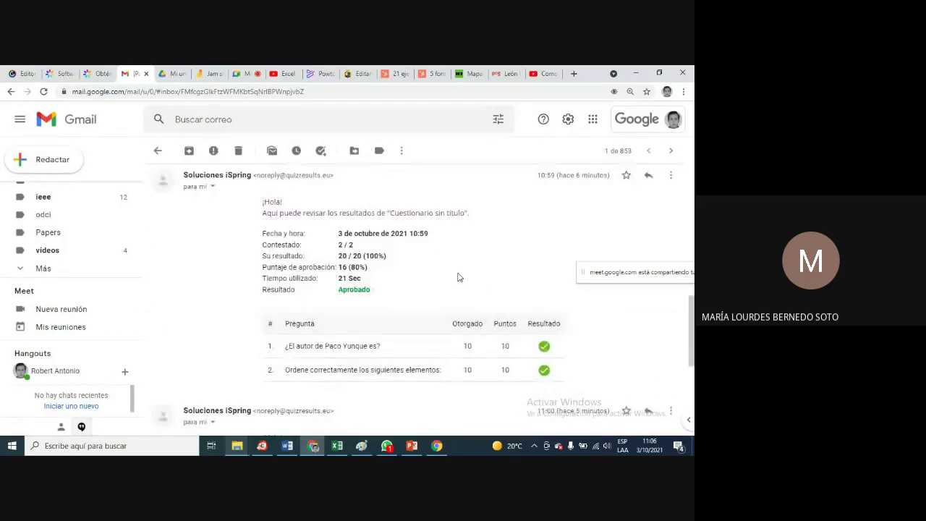
scroll(458, 278, down, 3)
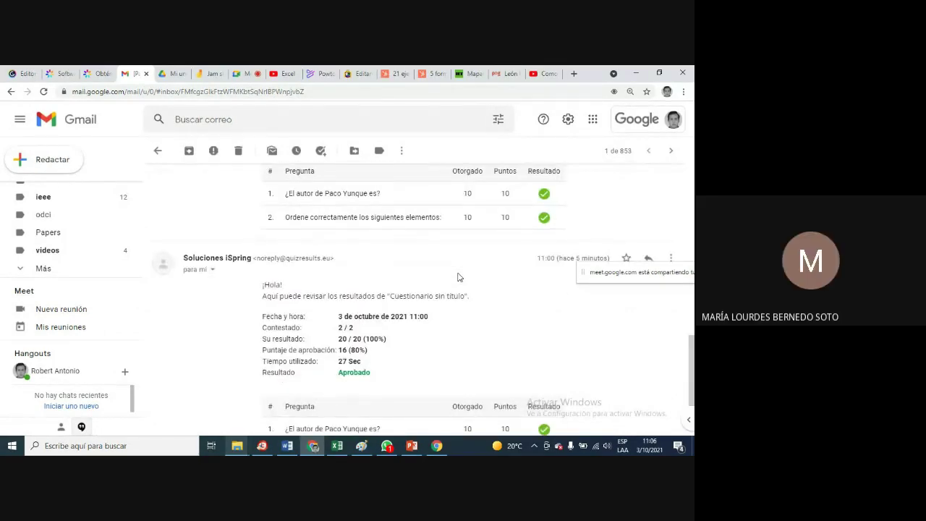
scroll(458, 277, down, 3)
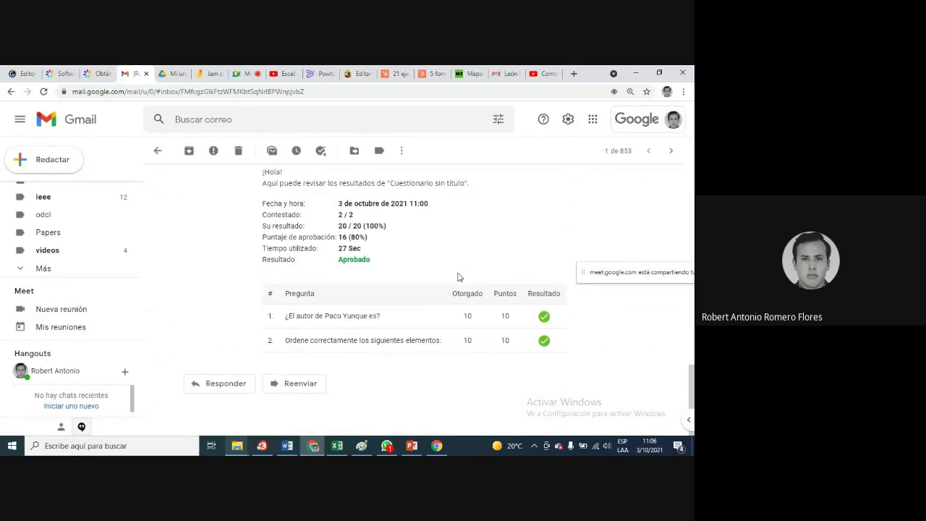
- Scroll back to the thread's first result, showing 20/20 (100%), Aprobado
scroll(457, 277, up, 5)
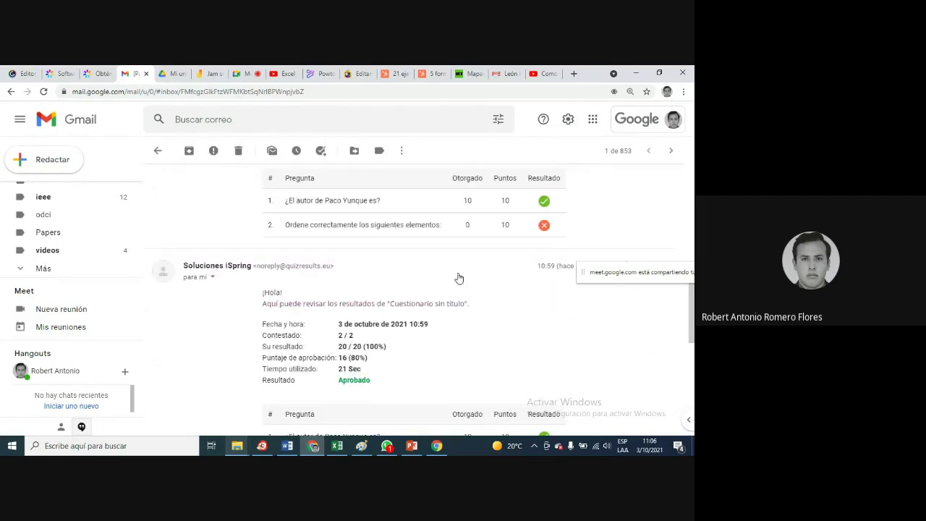
scroll(459, 278, up, 3)
scroll(457, 277, up, 2)
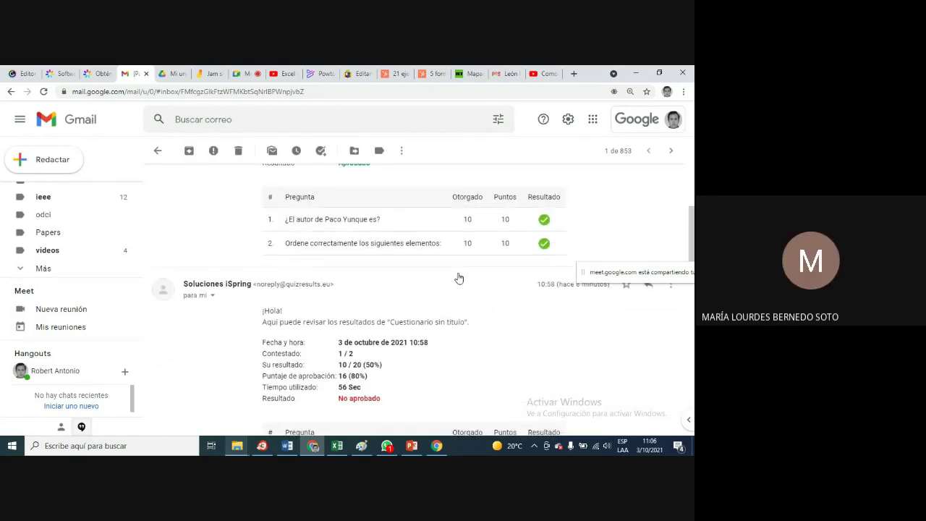
scroll(459, 278, up, 3)
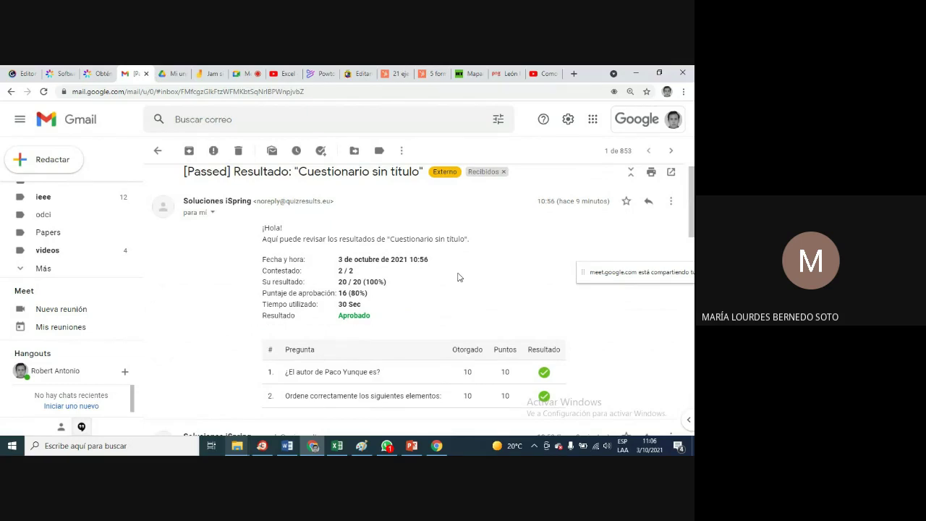
scroll(458, 278, up, 1)
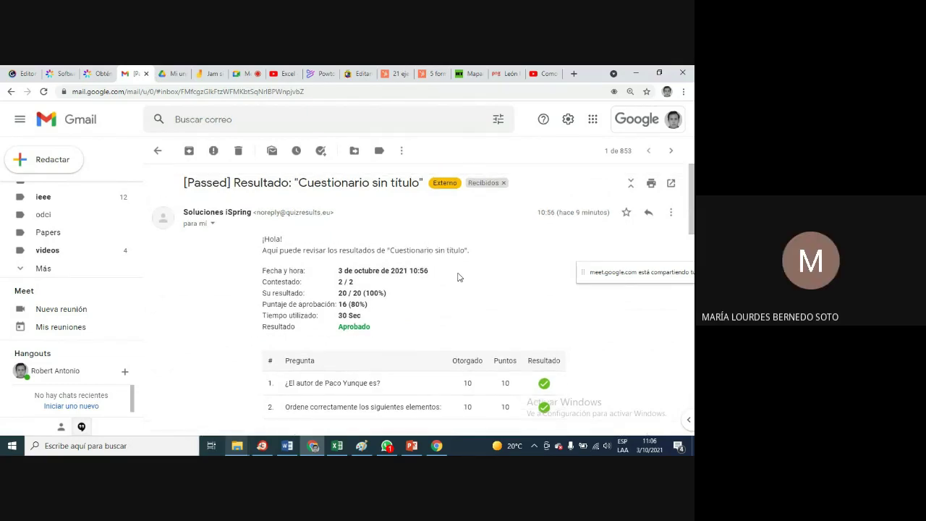
click(212, 224)
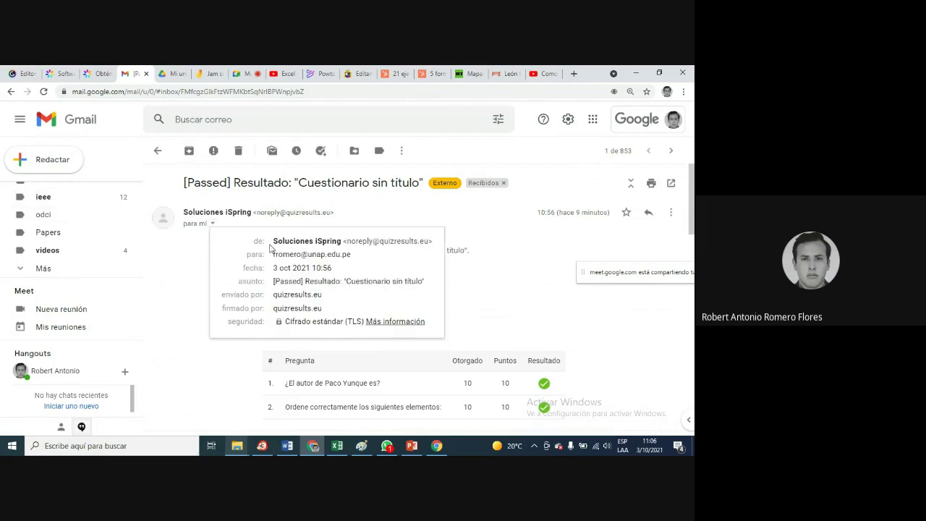
click(194, 289)
scroll(207, 291, down, 3)
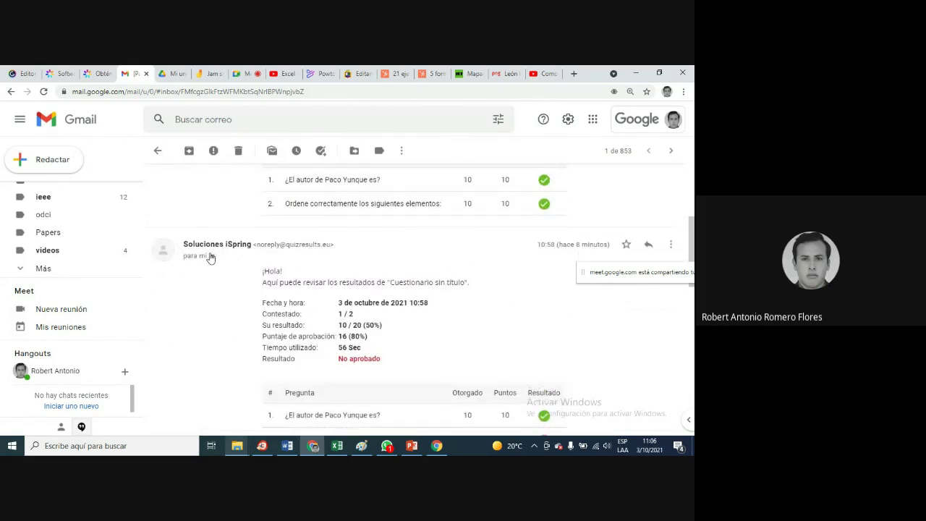
click(210, 256)
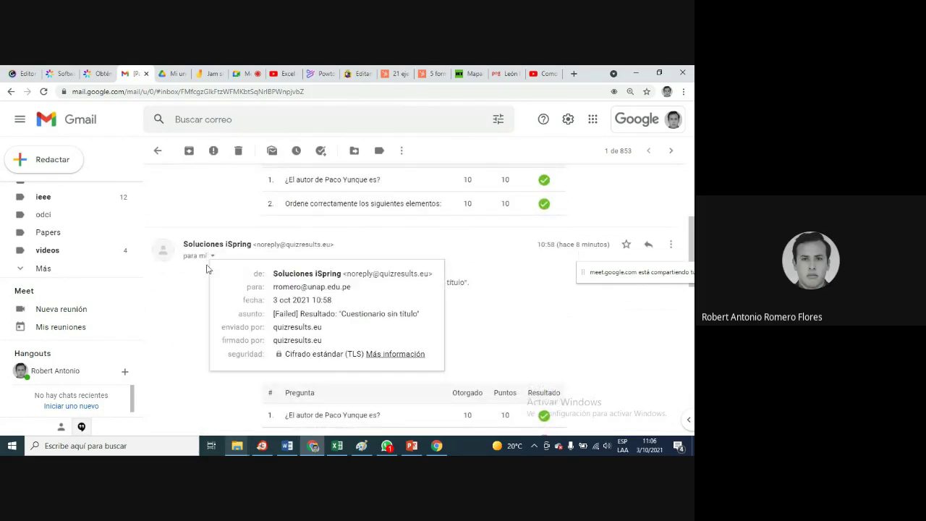
click(192, 299)
scroll(191, 298, down, 1)
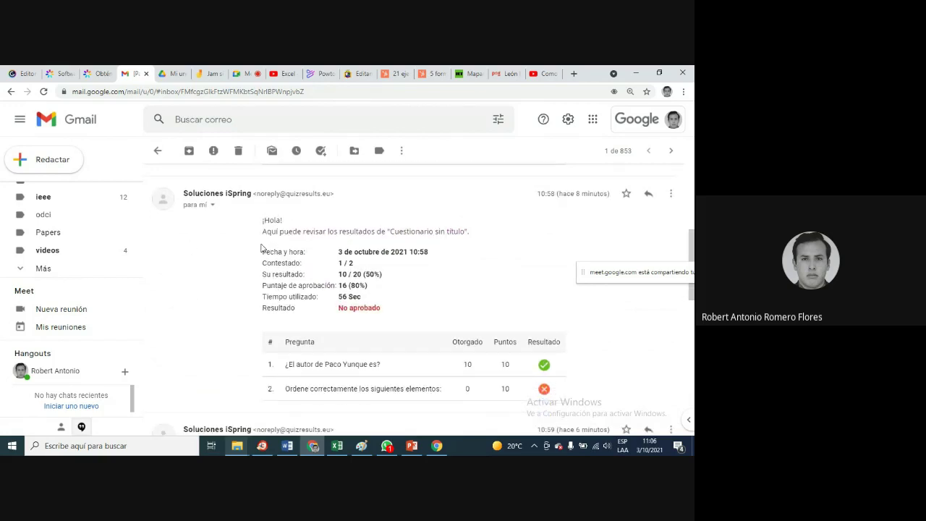
scroll(223, 274, down, 2)
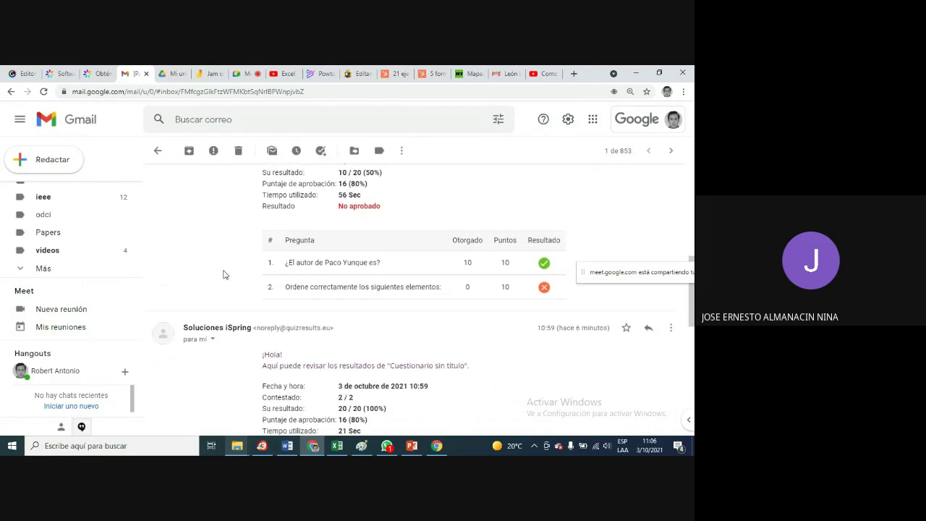
scroll(224, 275, down, 1)
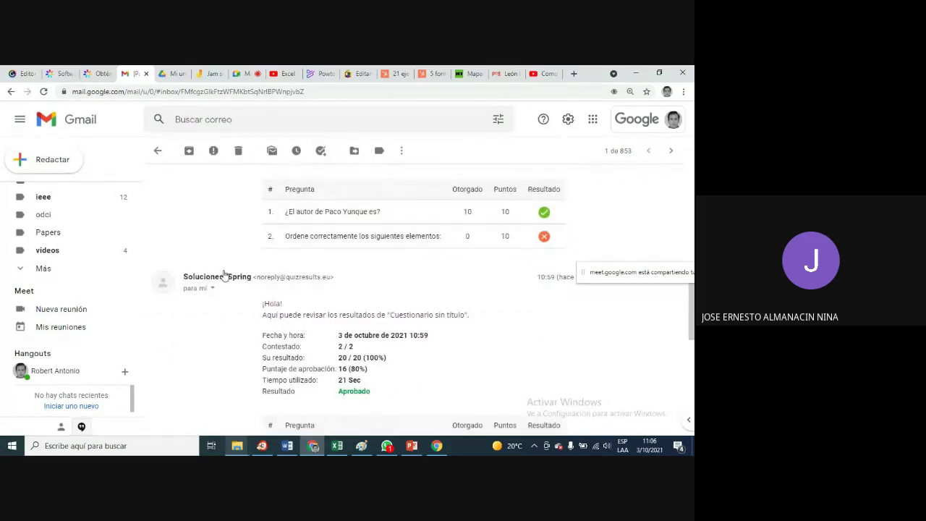
scroll(224, 274, down, 3)
scroll(224, 274, down, 3)
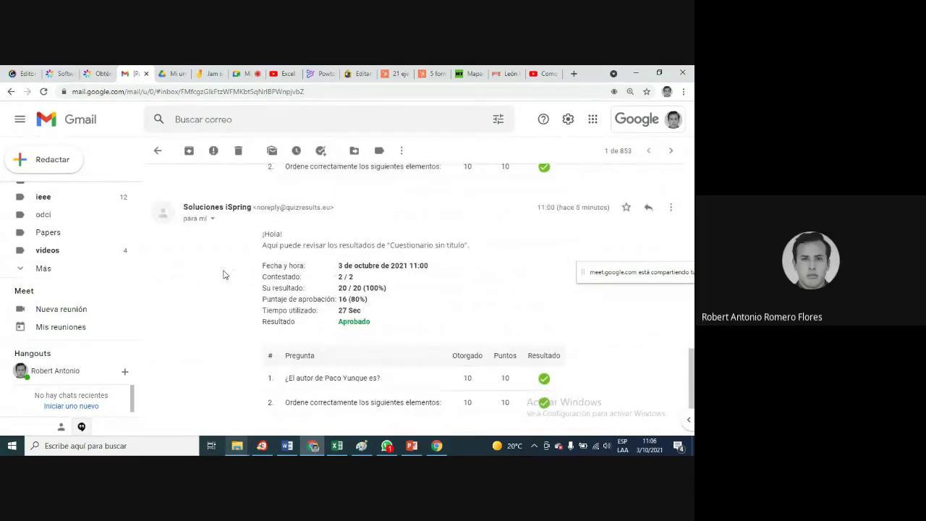
scroll(224, 274, down, 1)
scroll(224, 274, up, 6)
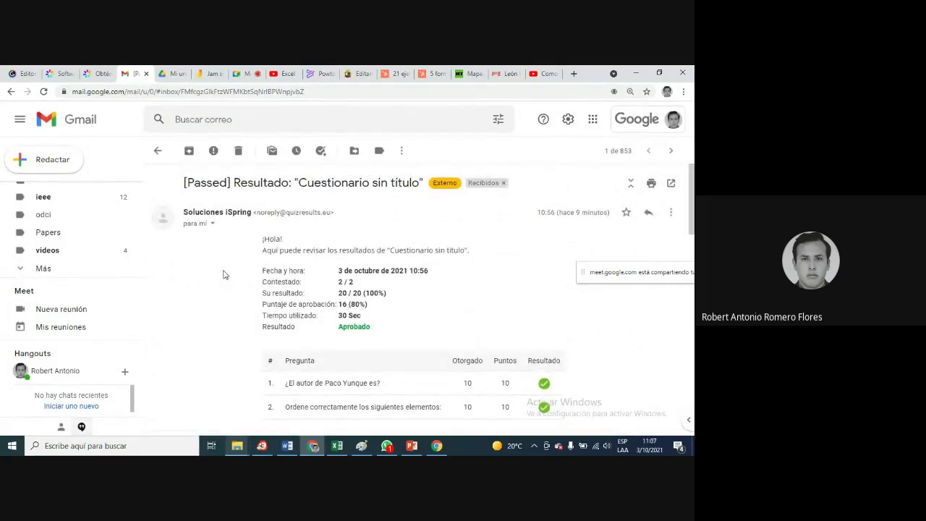
click(414, 449)
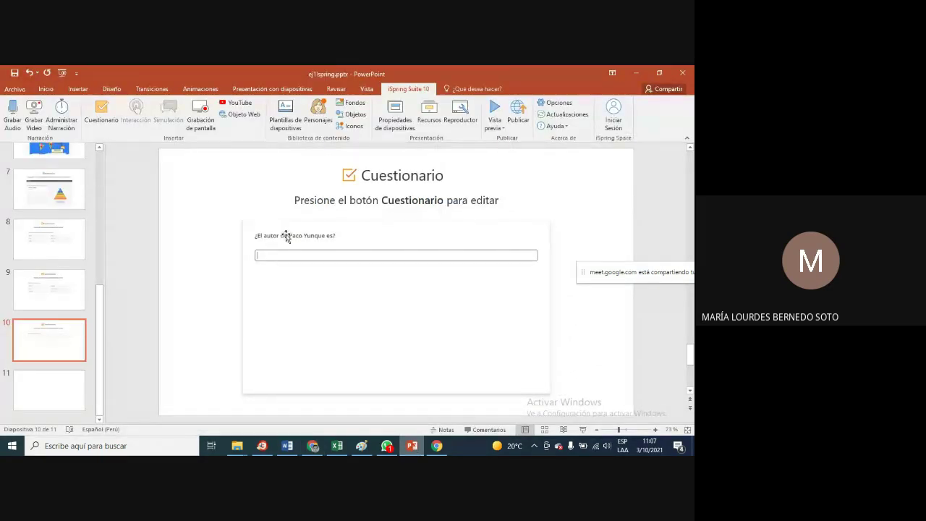
- Open the slide's quiz in the editor through iSpring Suite 10 > Cuestionario > Examen
click(287, 237)
double_click(287, 237)
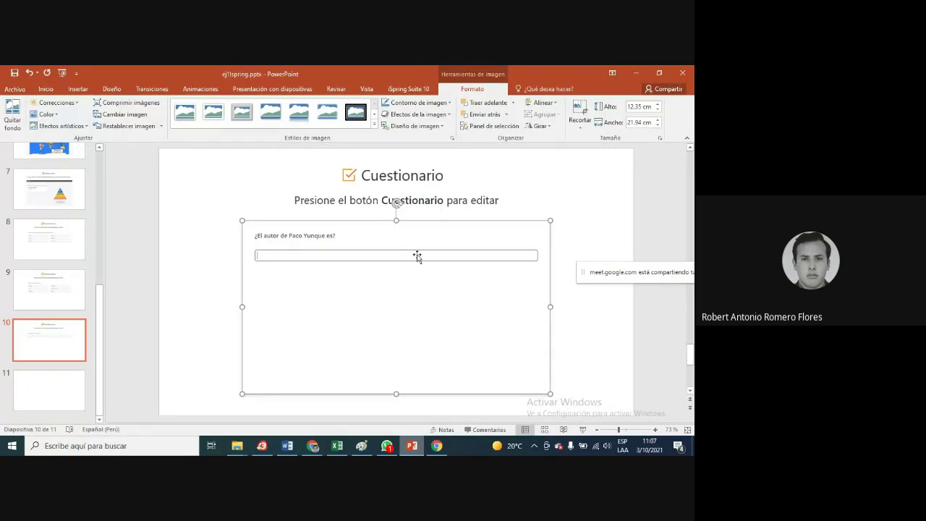
click(408, 88)
click(109, 114)
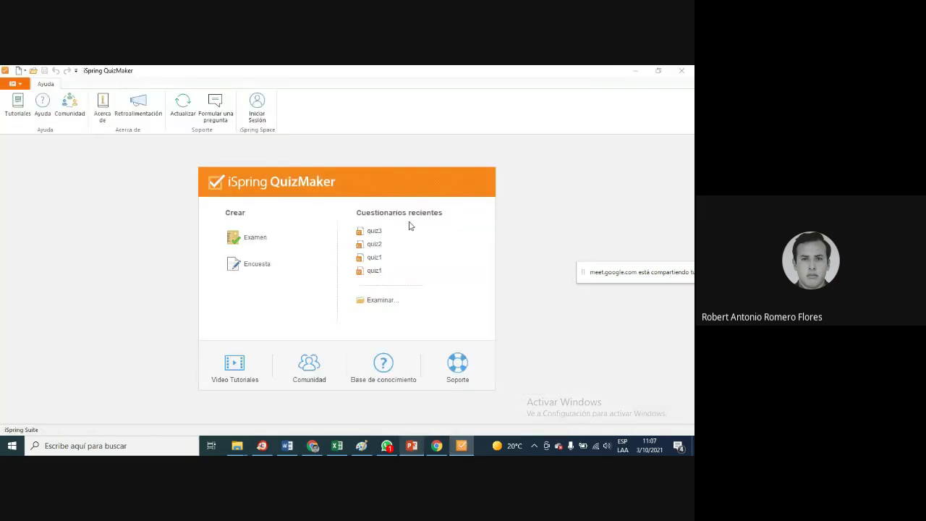
click(258, 236)
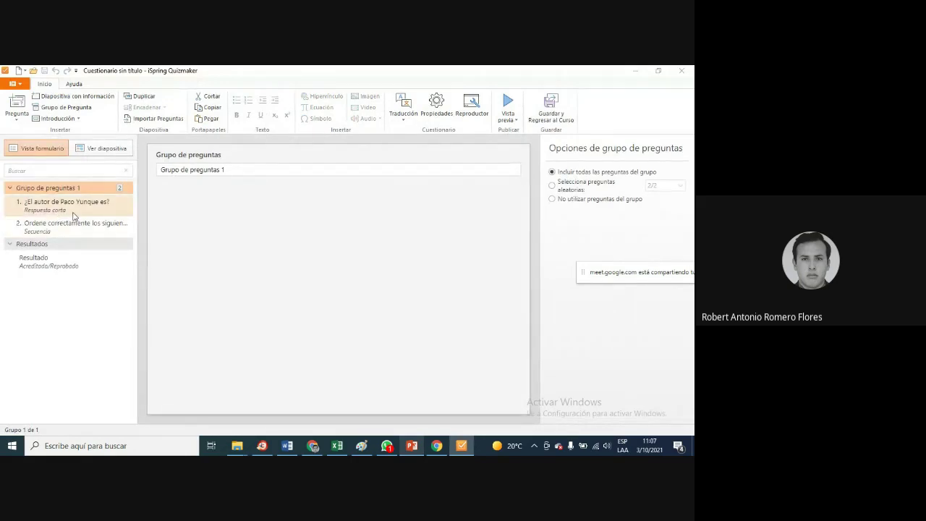
- Insert a short-answer question 'Ingrese su nombre y email' after the Paco Yunque question
click(73, 213)
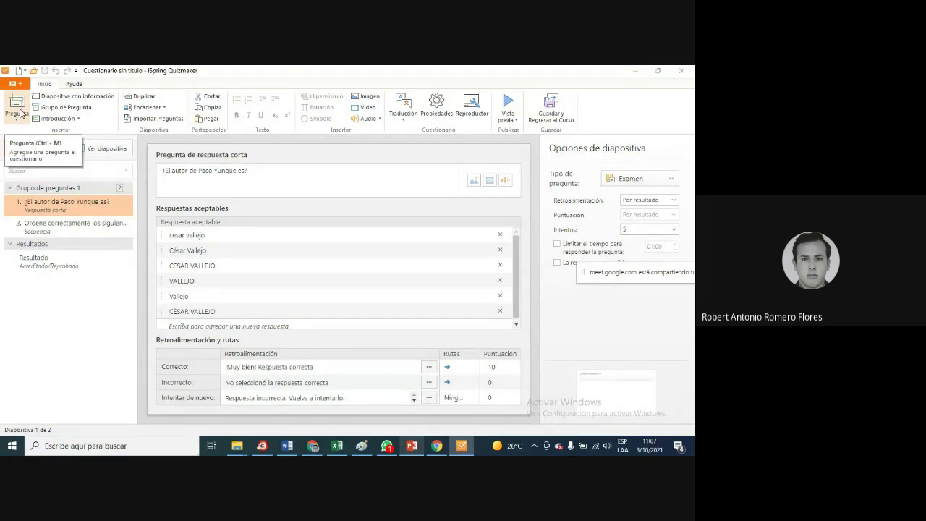
click(19, 110)
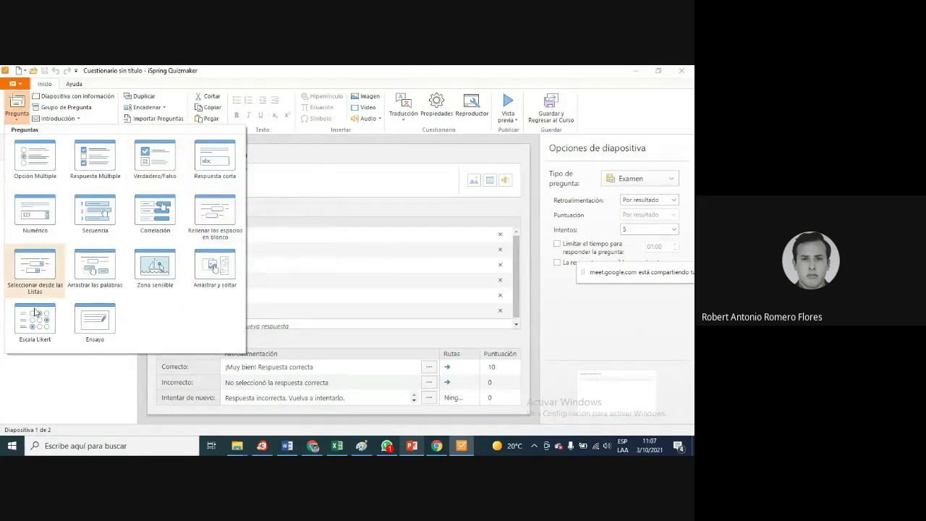
click(205, 160)
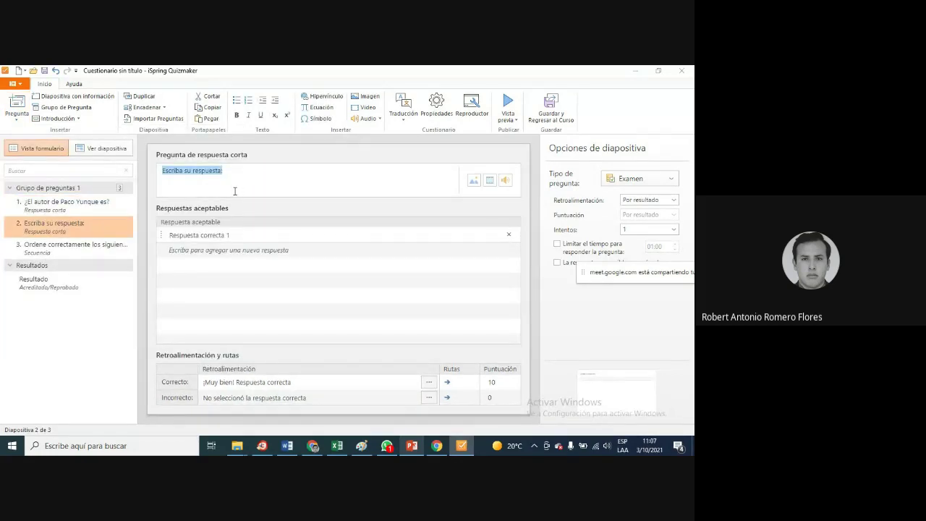
text(Inge)
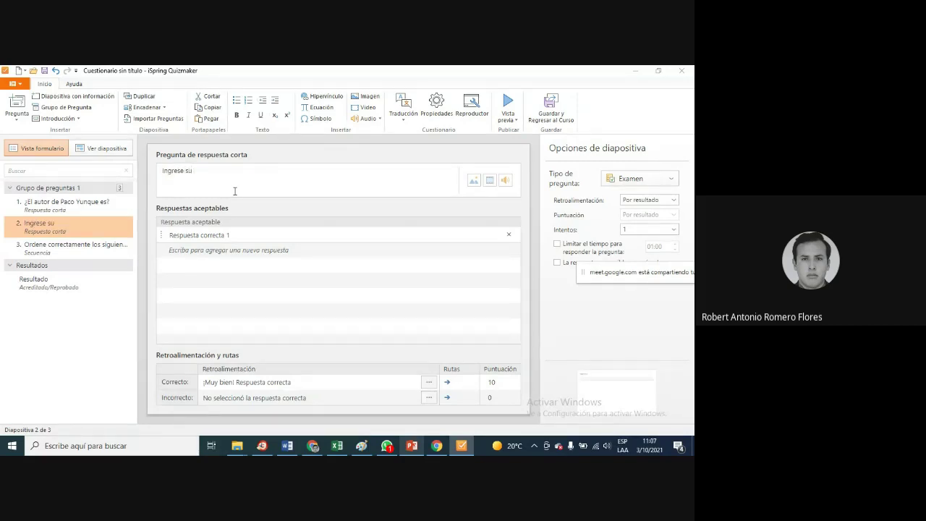
text(rese su nombre y)
text(email)
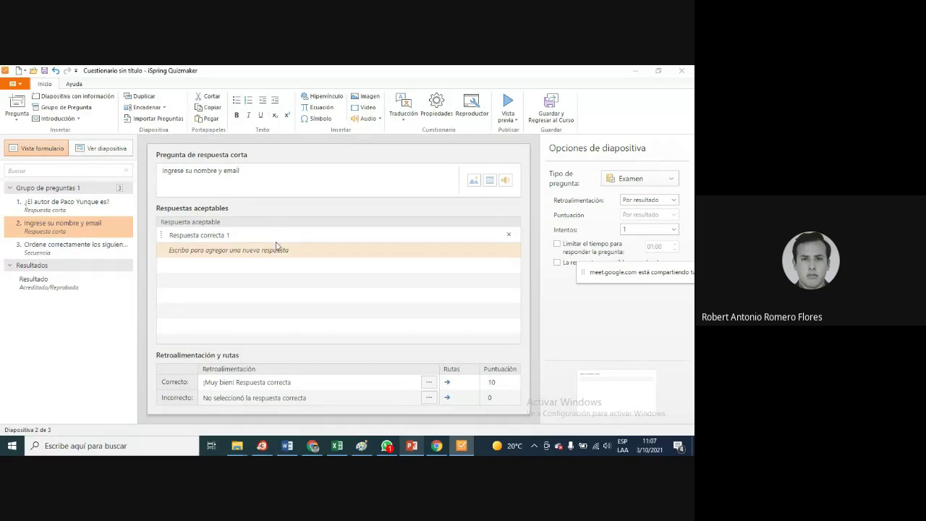
click(251, 237)
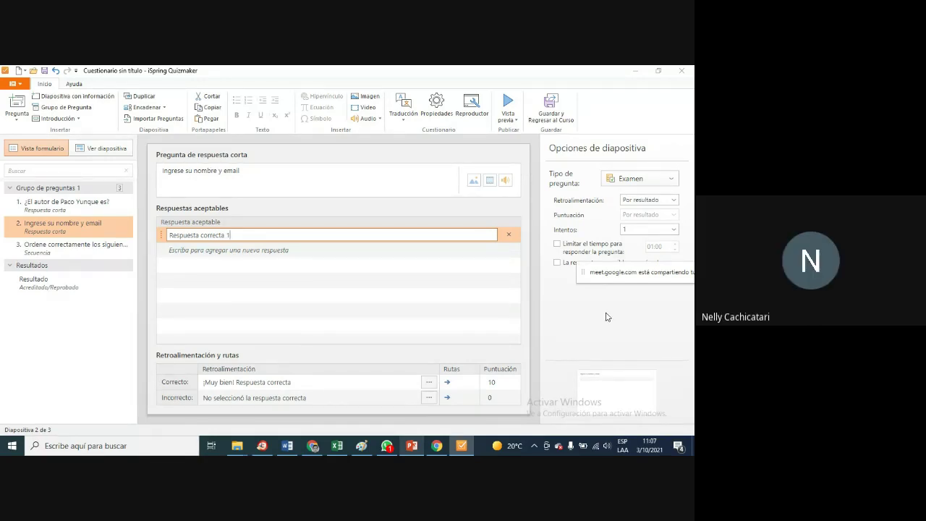
- Set the name-and-email question to Encuesta type and make it required, not skippable
click(627, 180)
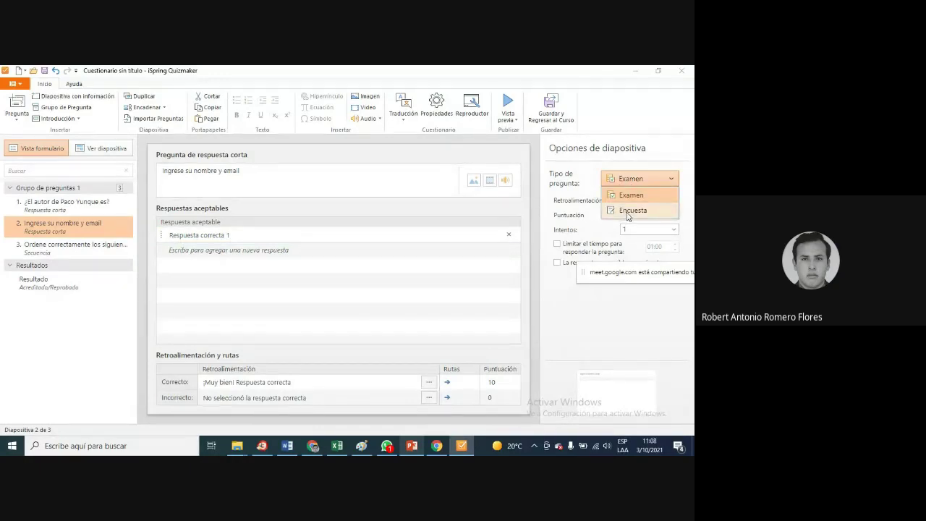
click(628, 210)
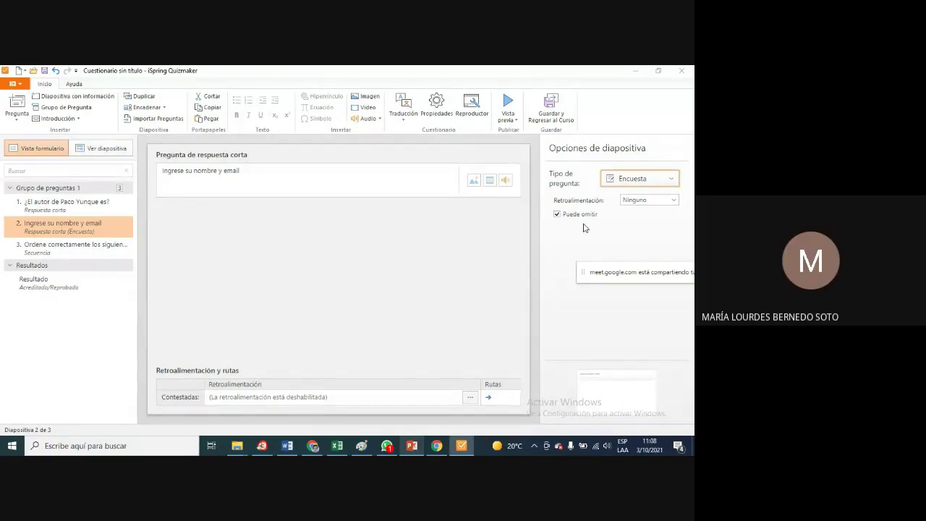
click(557, 214)
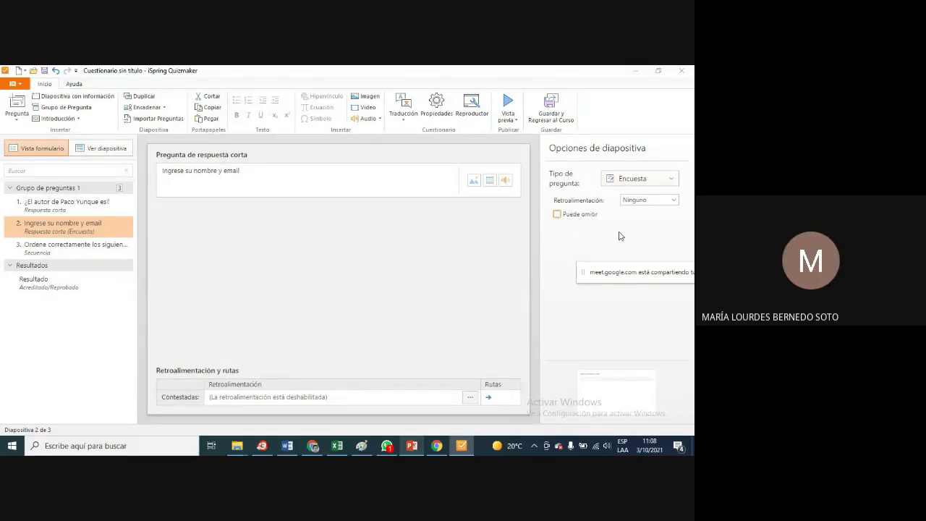
click(557, 215)
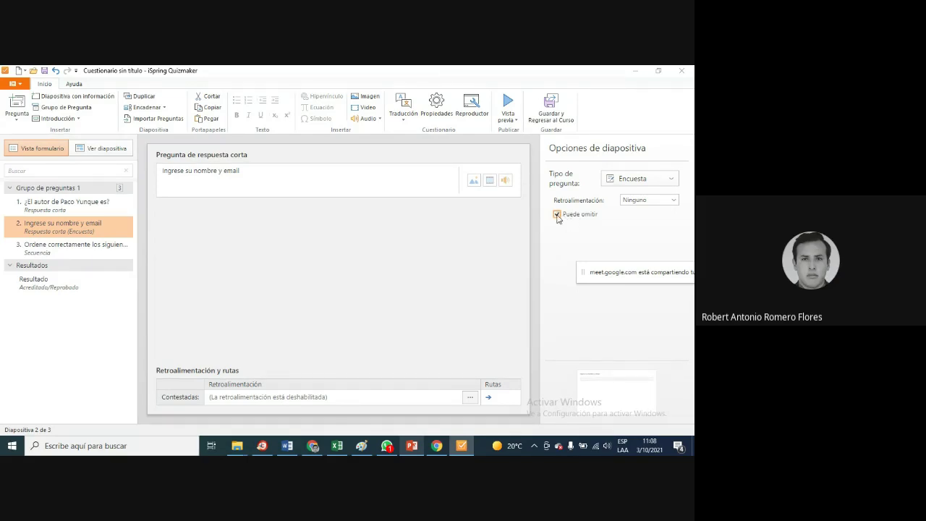
click(557, 215)
click(558, 215)
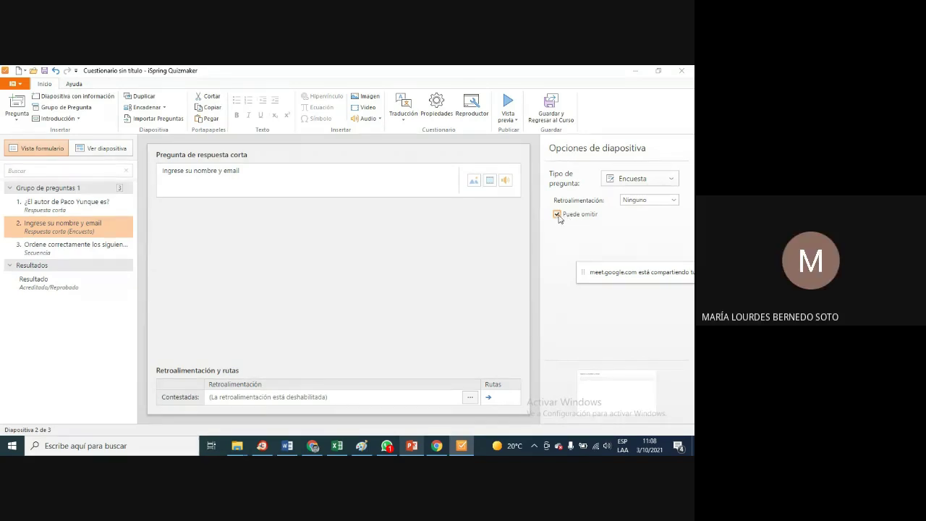
click(557, 215)
click(637, 178)
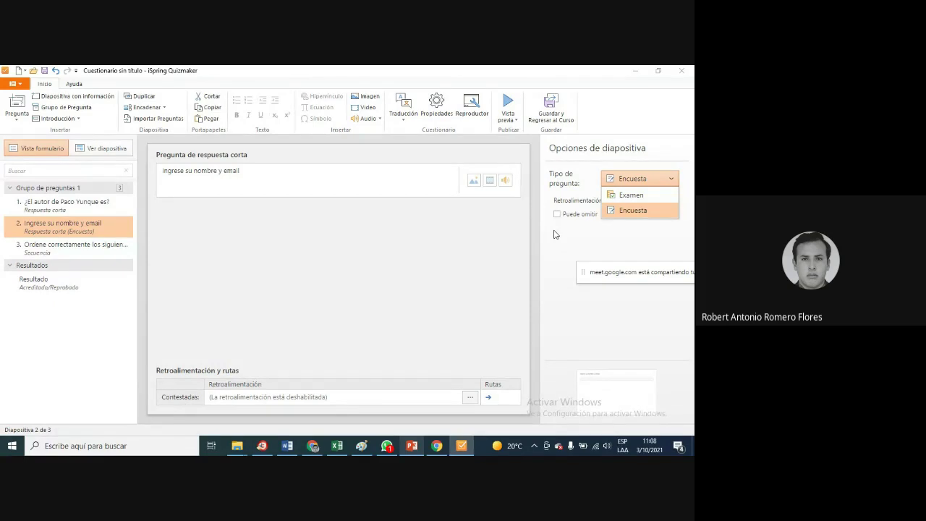
click(633, 212)
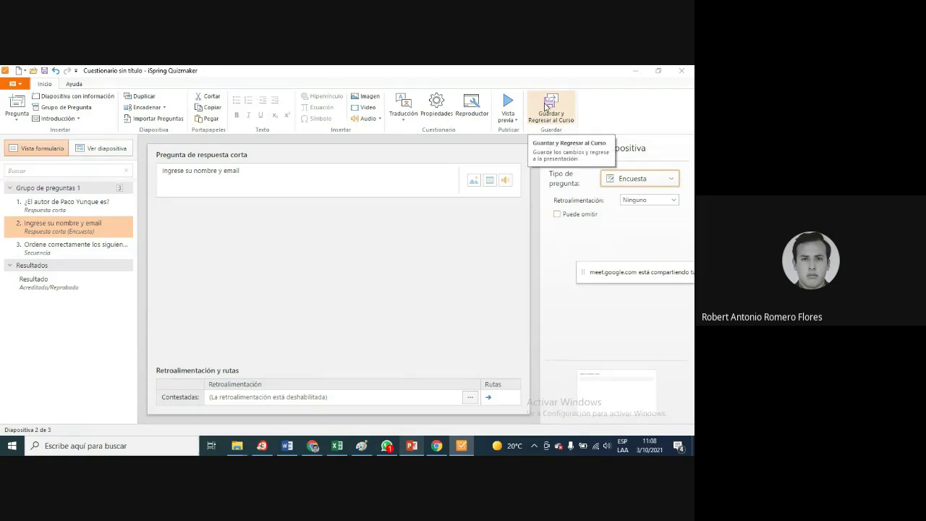
- Move the name-and-email question to first place with Mover arriba
click(76, 224)
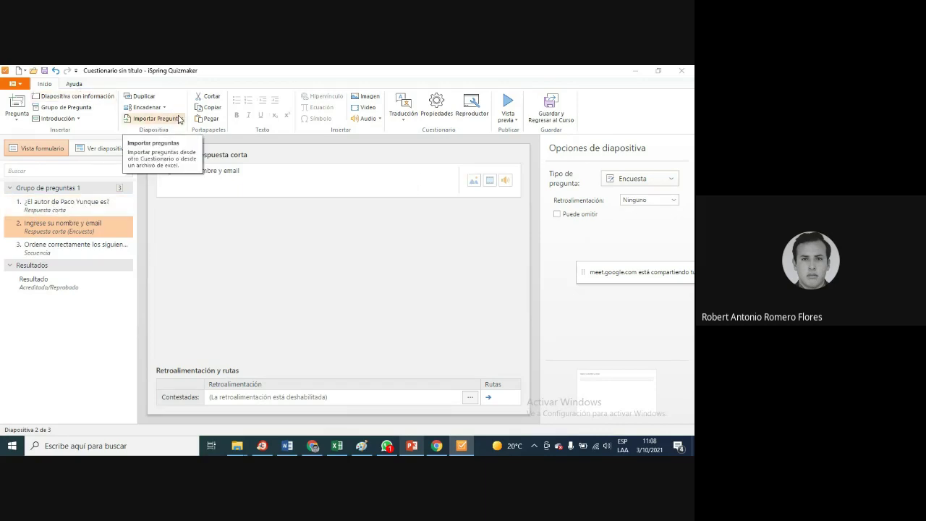
right_click(80, 227)
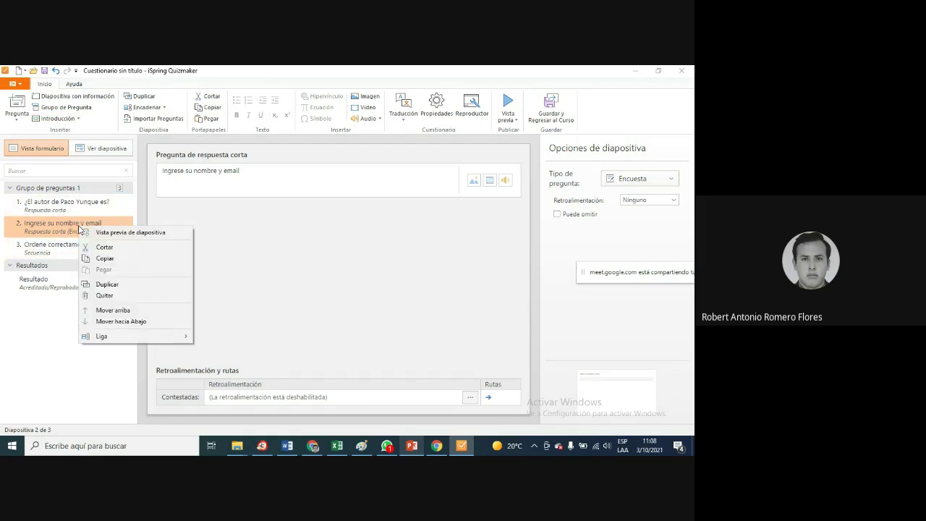
click(149, 313)
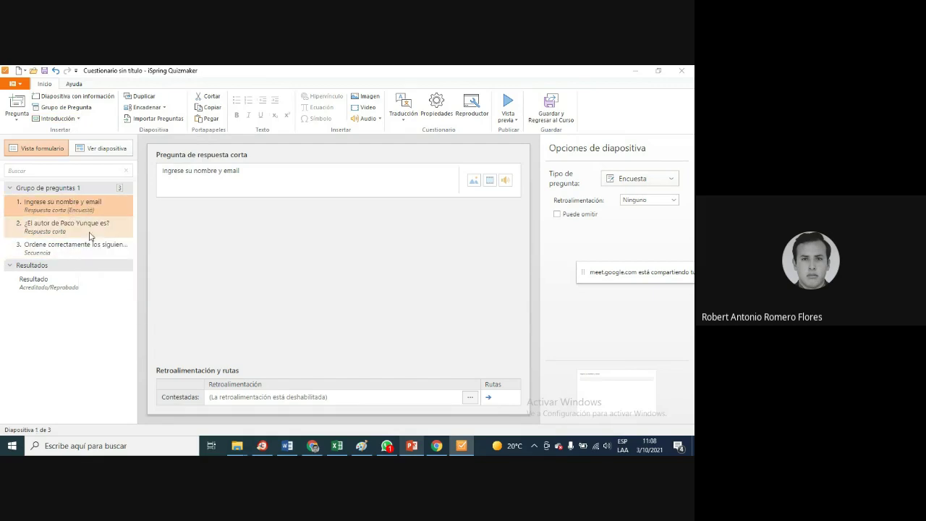
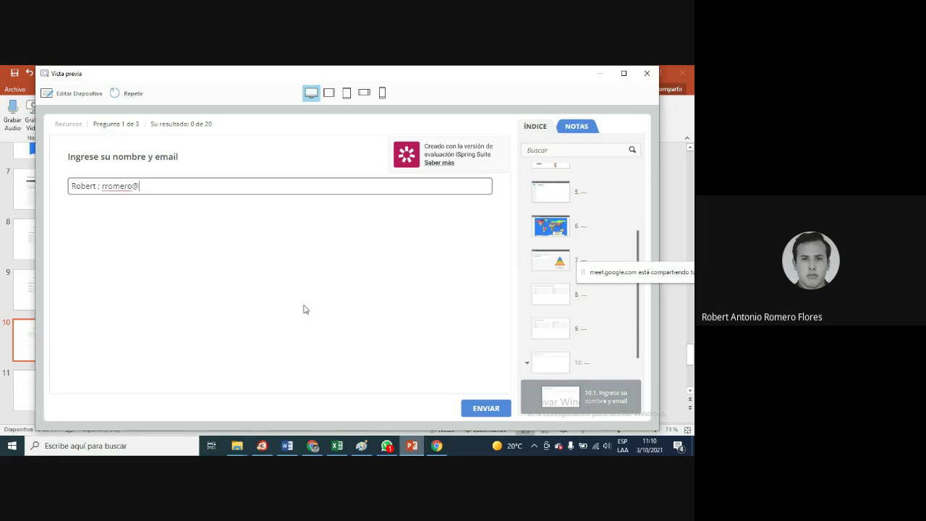
- Publish the ej1ispring quiz as HTML5 to the computer, overwriting the earlier output, then go to Gmail
text(nap.edu.pe)
click(646, 73)
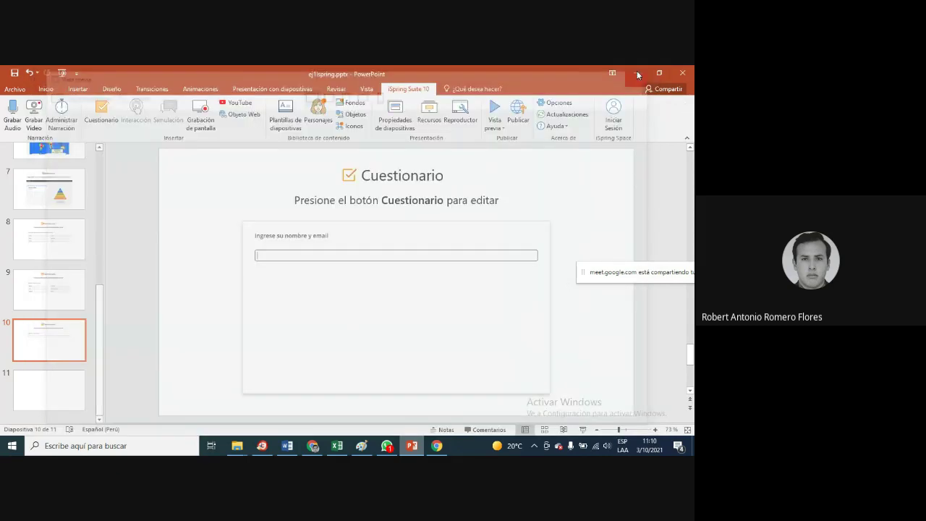
click(521, 110)
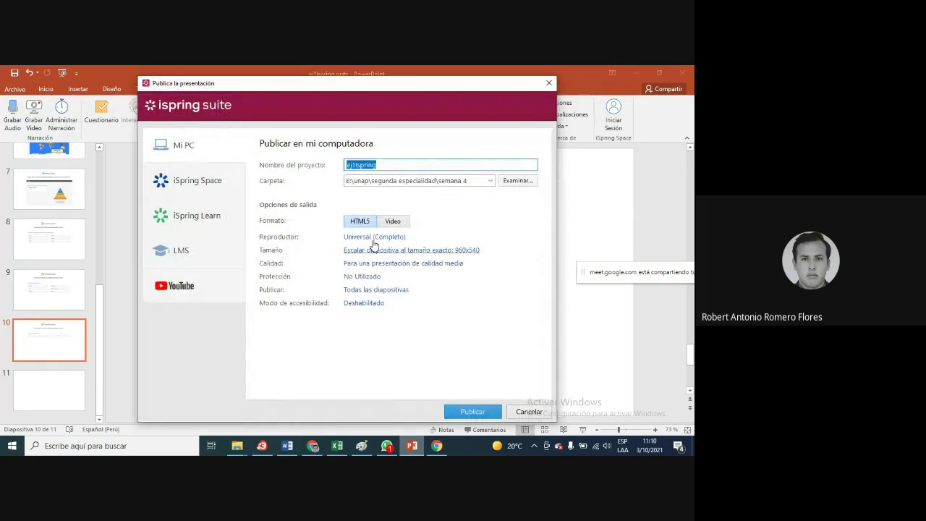
click(360, 222)
click(471, 411)
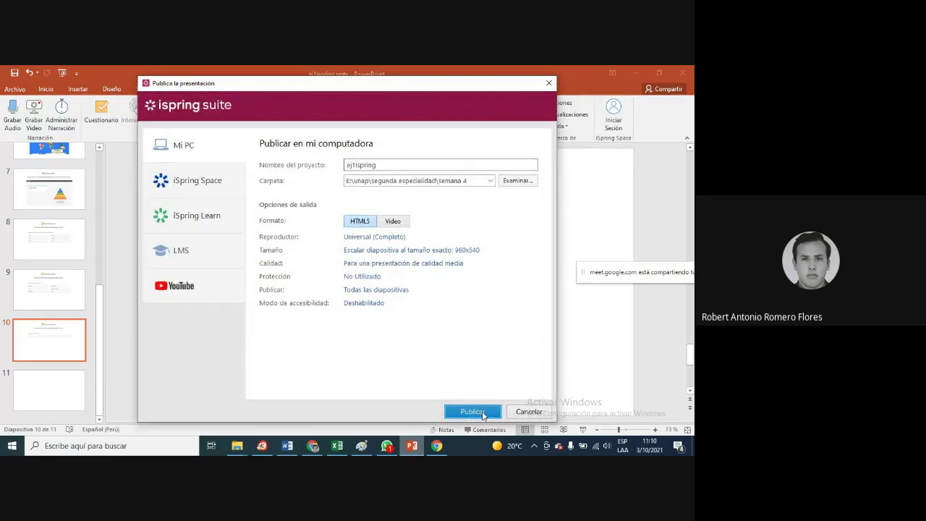
click(430, 278)
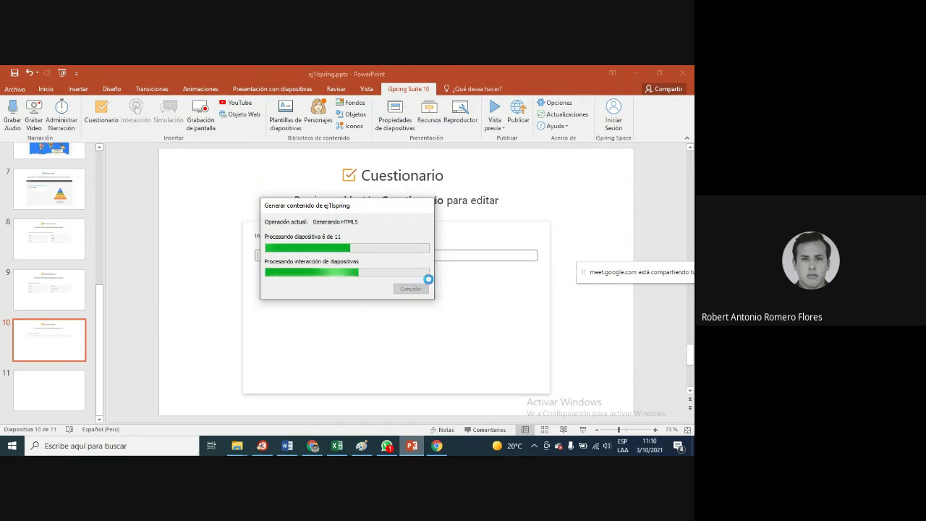
click(312, 448)
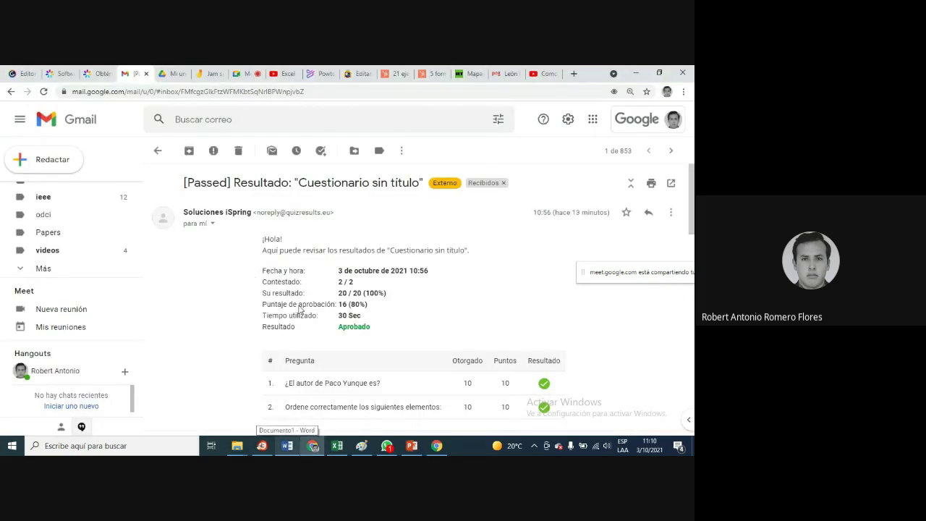
- Close the León image, world map and extra HubSpot article tabs
click(544, 75)
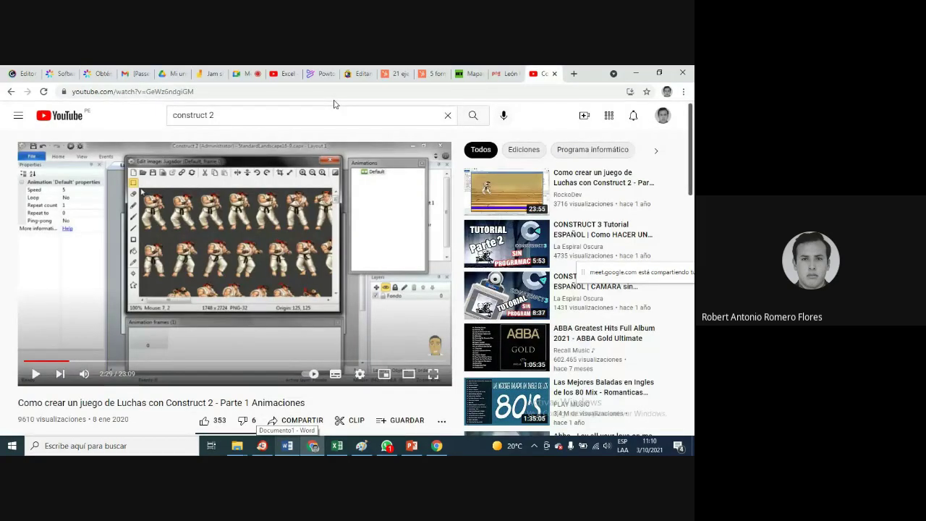
click(517, 74)
click(517, 74)
click(470, 74)
click(480, 74)
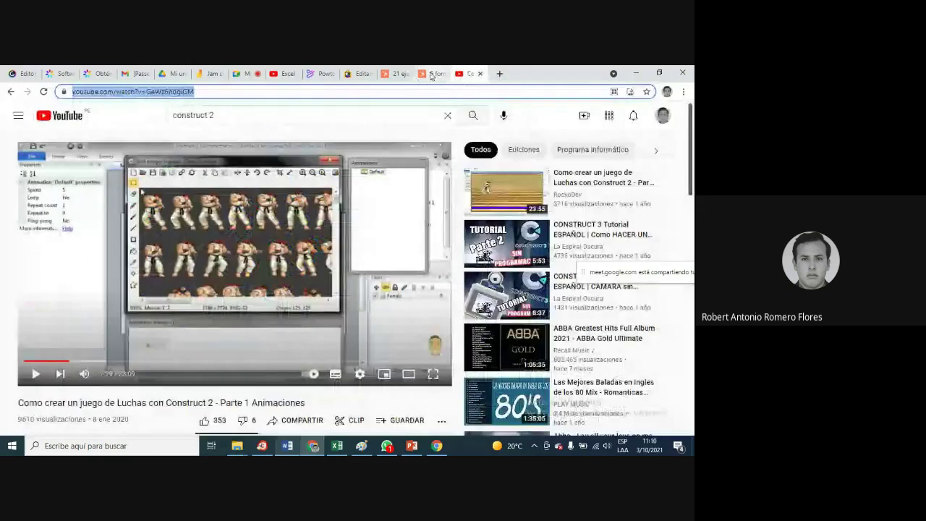
click(432, 75)
click(443, 74)
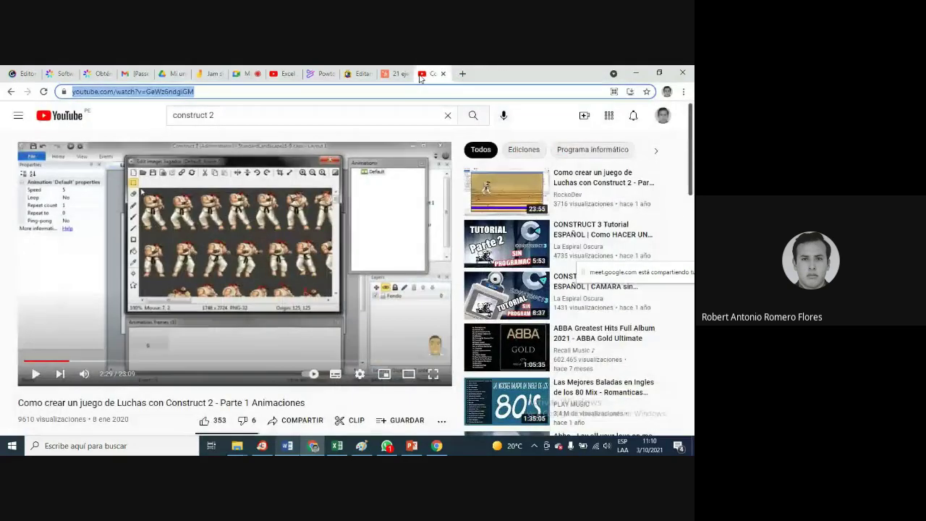
- Revisit the 21 ejemplos blog article and select its web address
click(396, 74)
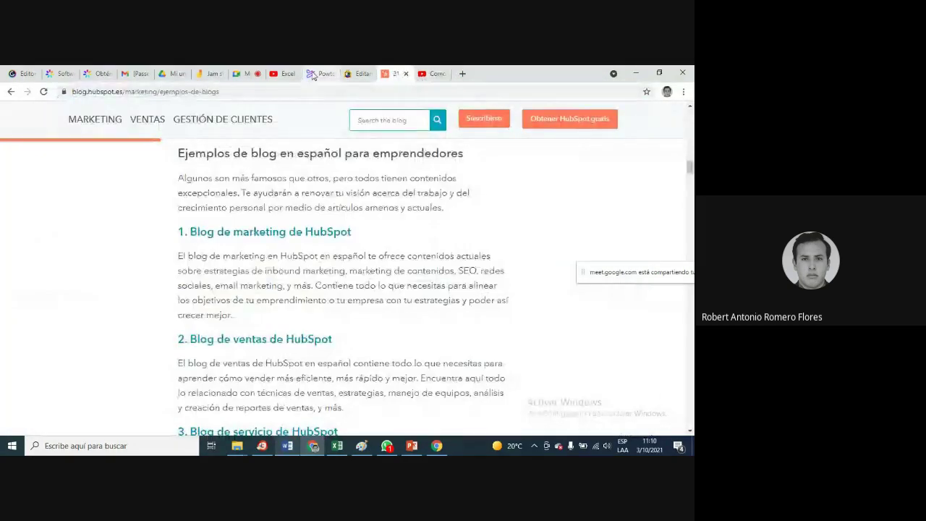
click(318, 74)
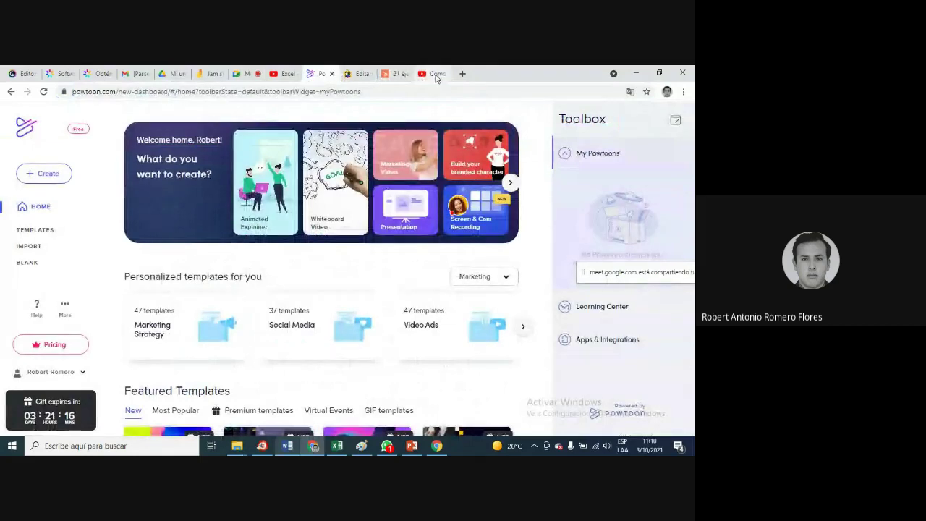
click(398, 75)
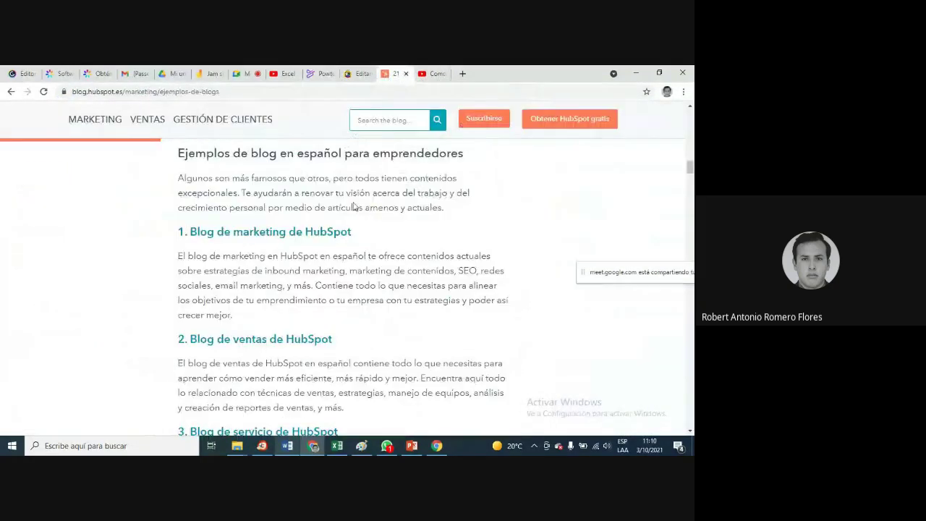
scroll(359, 236, up, 10)
scroll(359, 236, up, 8)
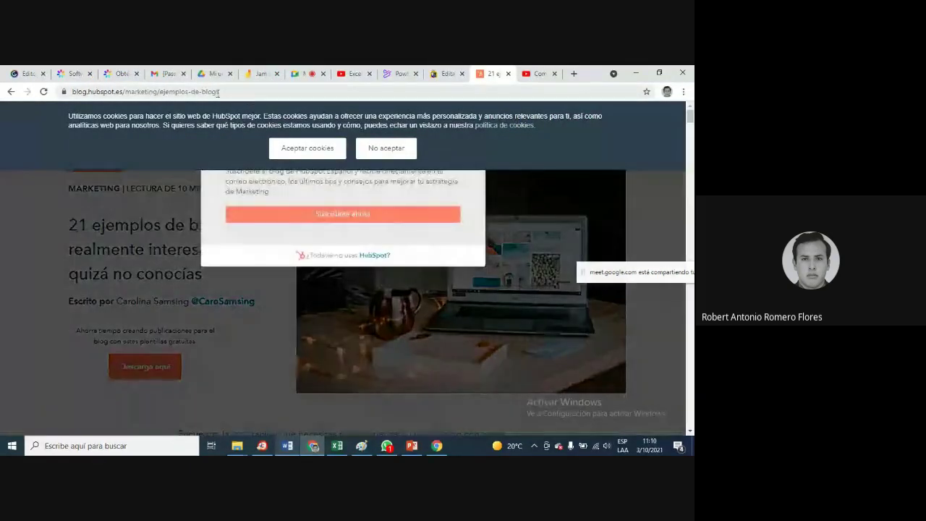
click(217, 92)
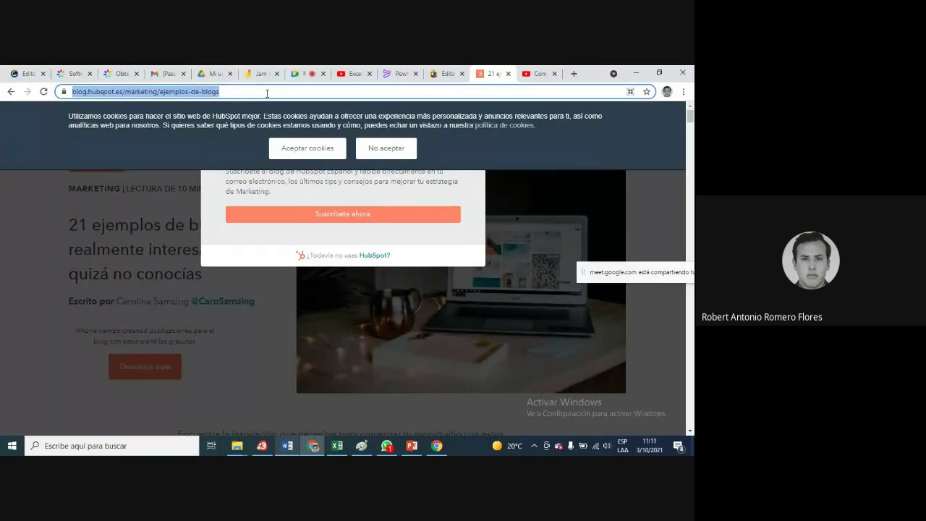
- Check the Gmail quiz-results email, then the Google Drive and Jamboard tabs
click(165, 73)
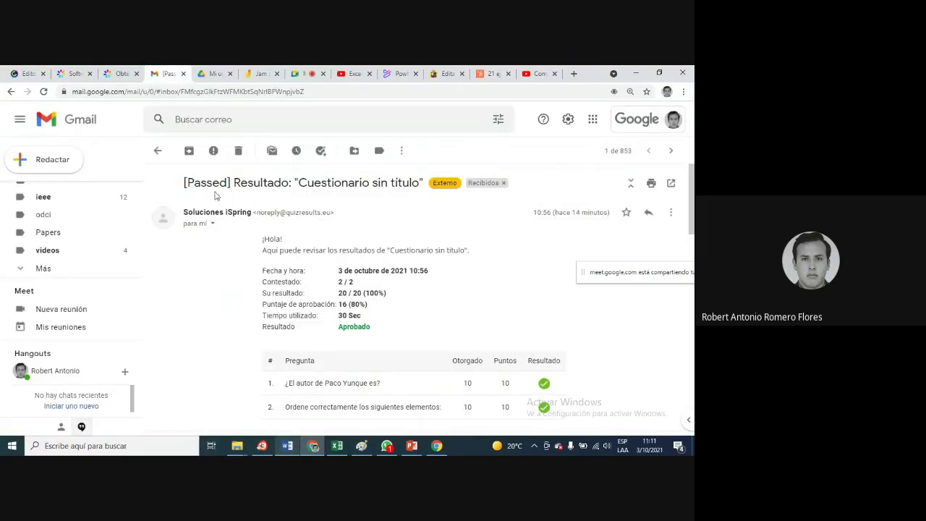
scroll(91, 198, up, 5)
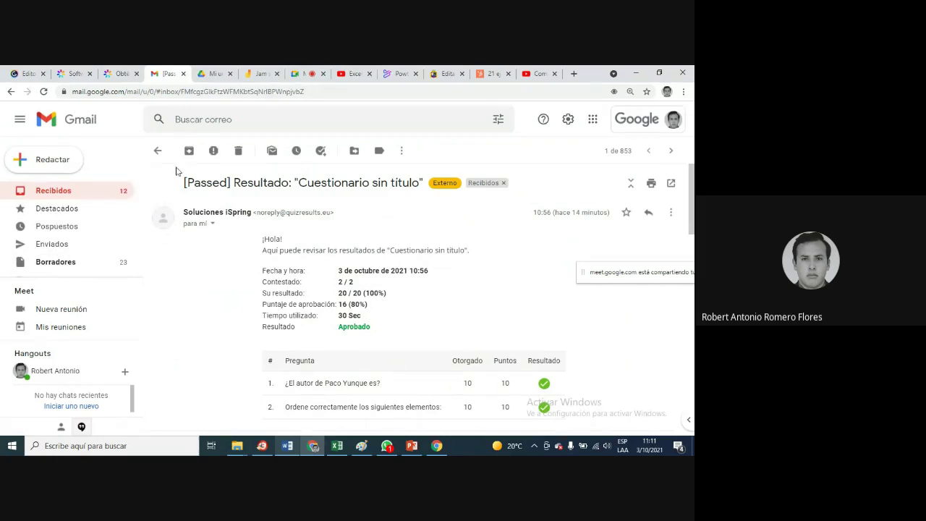
click(216, 76)
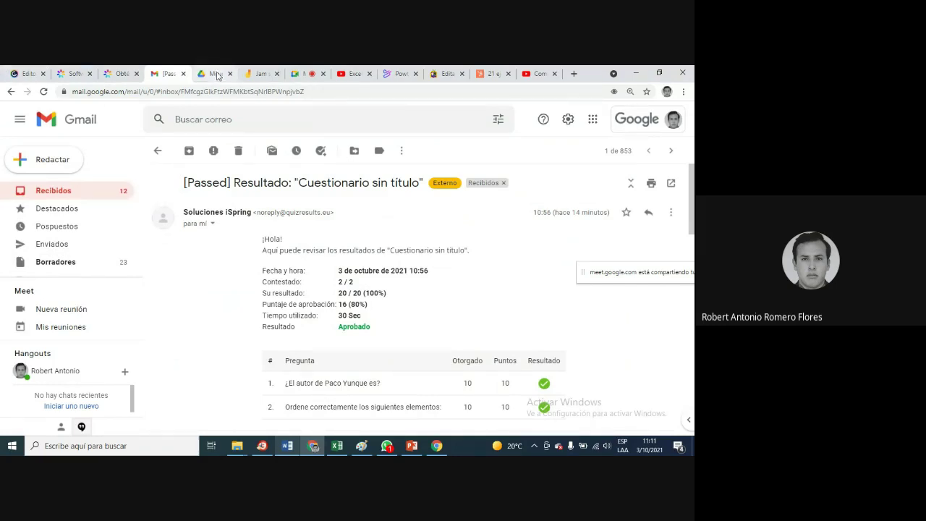
click(259, 75)
- Close the Jamboard tab and create a new Google Site from Drive's Nuevo > Más menu
click(277, 74)
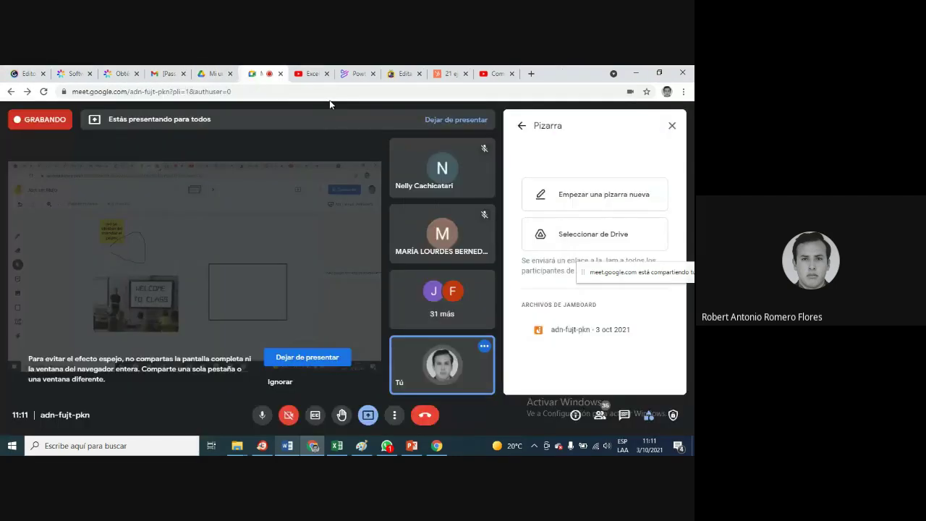
click(232, 74)
click(43, 154)
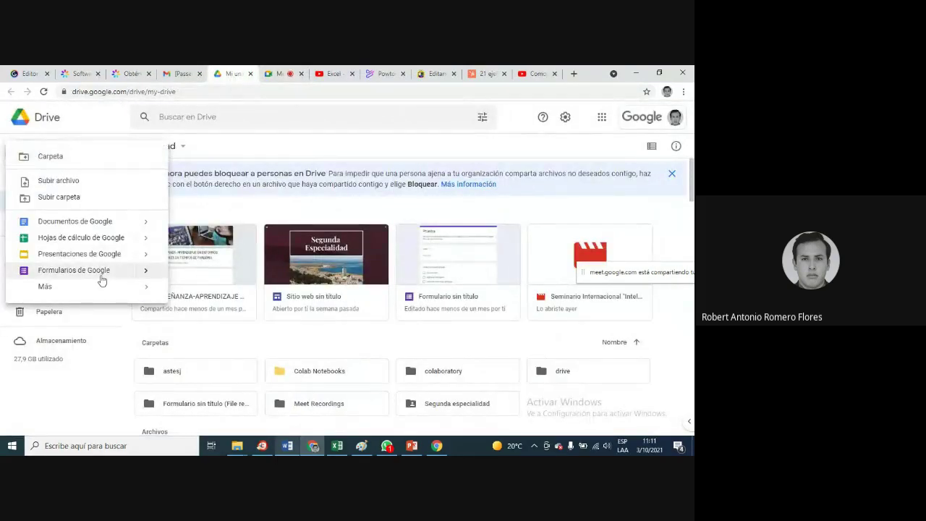
mouse_move(110, 294)
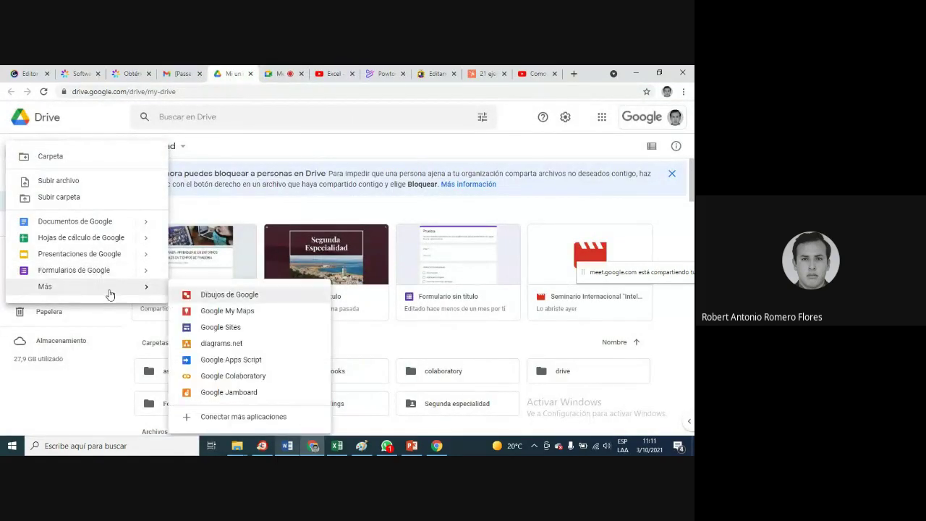
click(240, 328)
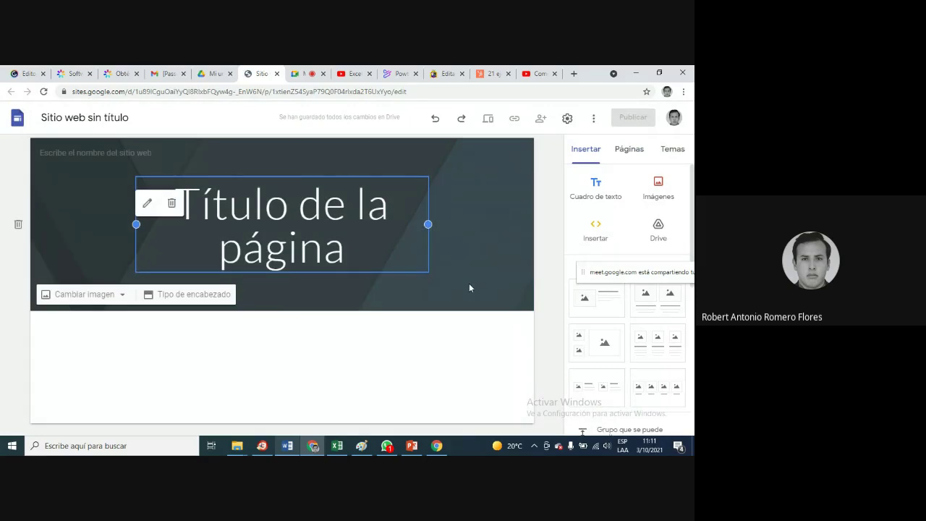
- Open the existing Segunda Especialidad site from Mi unidad and close the blank site tab
click(217, 74)
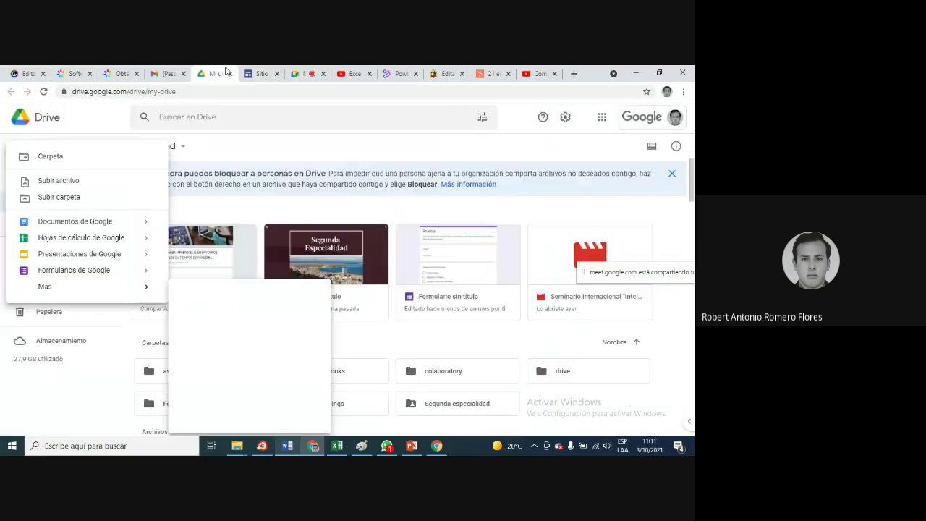
click(334, 259)
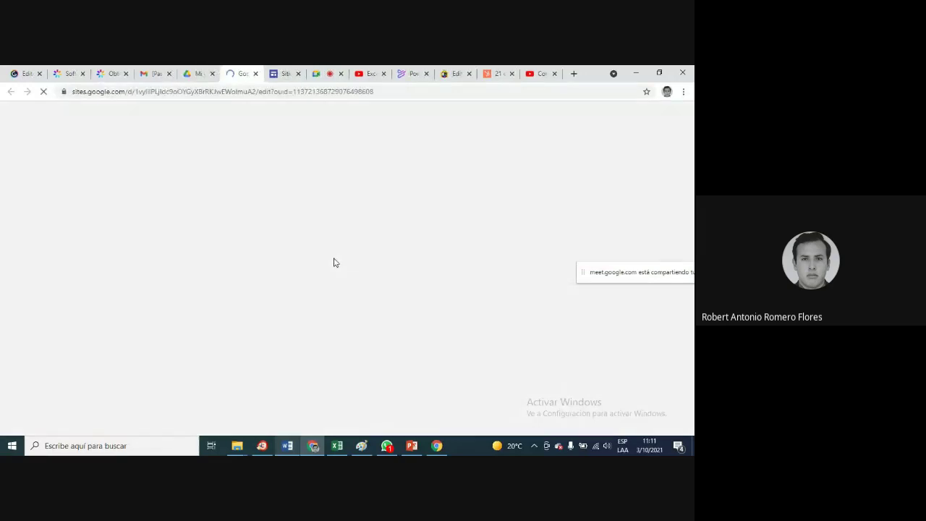
click(295, 74)
click(298, 74)
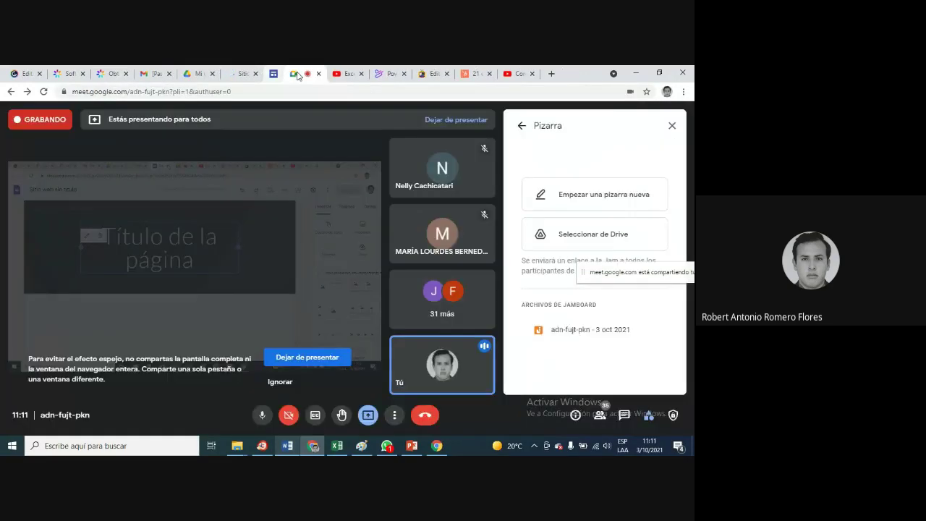
click(239, 73)
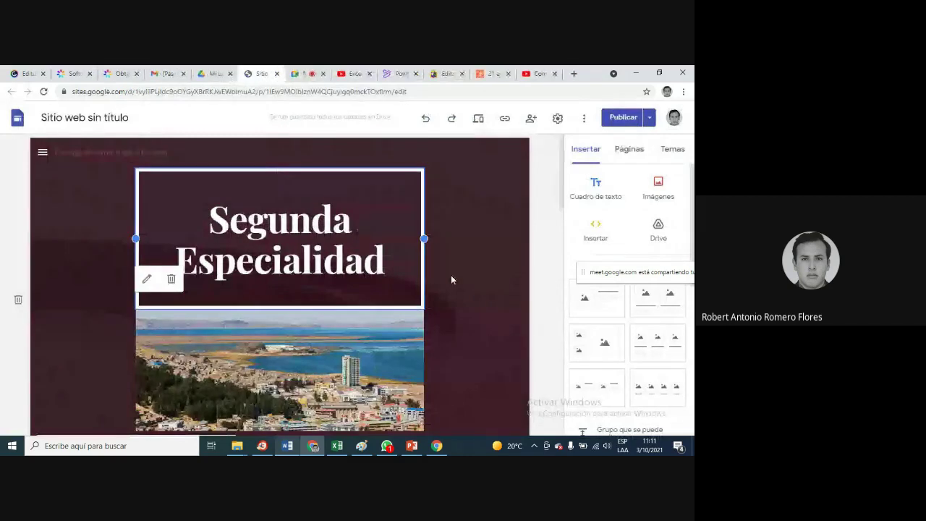
- Review the page's Segundo examen form, survey heading and OTI navigation button row
scroll(465, 262, down, 2)
scroll(465, 262, down, 10)
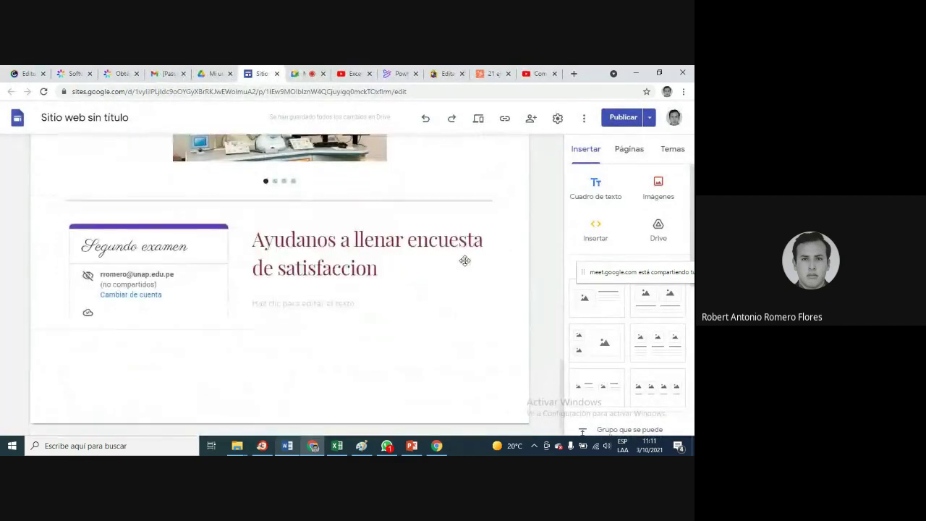
click(200, 257)
click(306, 270)
click(167, 254)
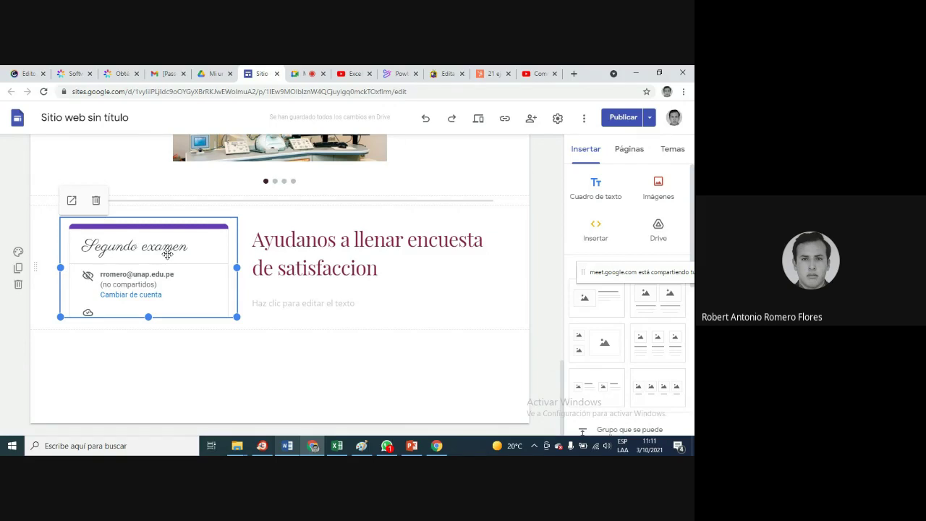
click(389, 264)
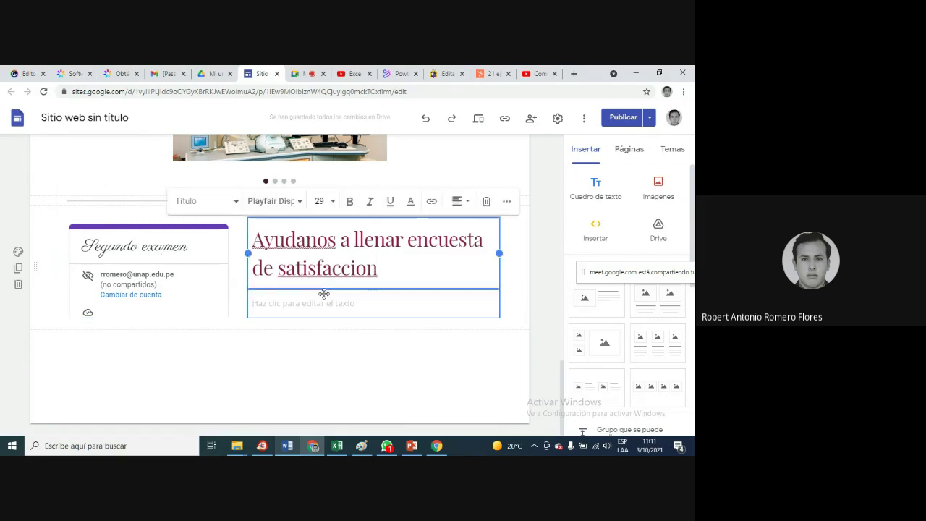
scroll(322, 293, up, 3)
scroll(325, 293, up, 10)
scroll(323, 260, down, 3)
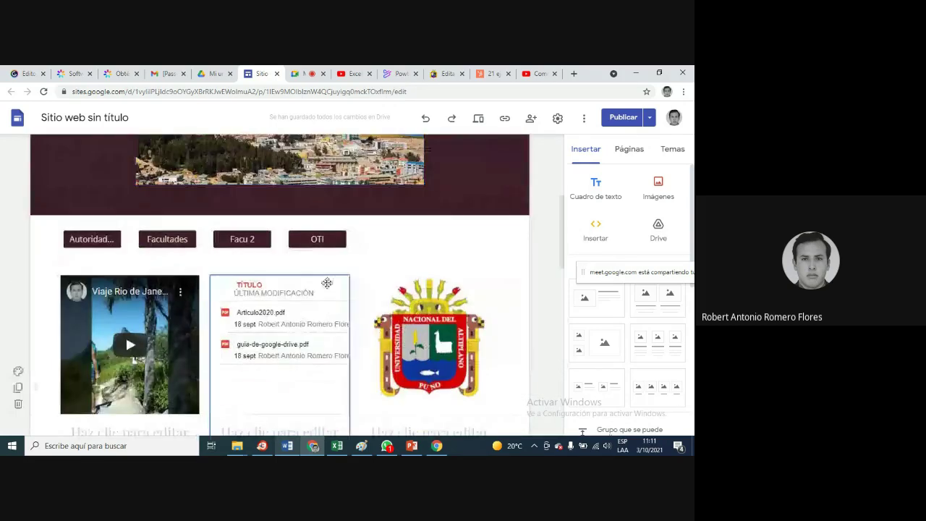
click(322, 247)
click(378, 242)
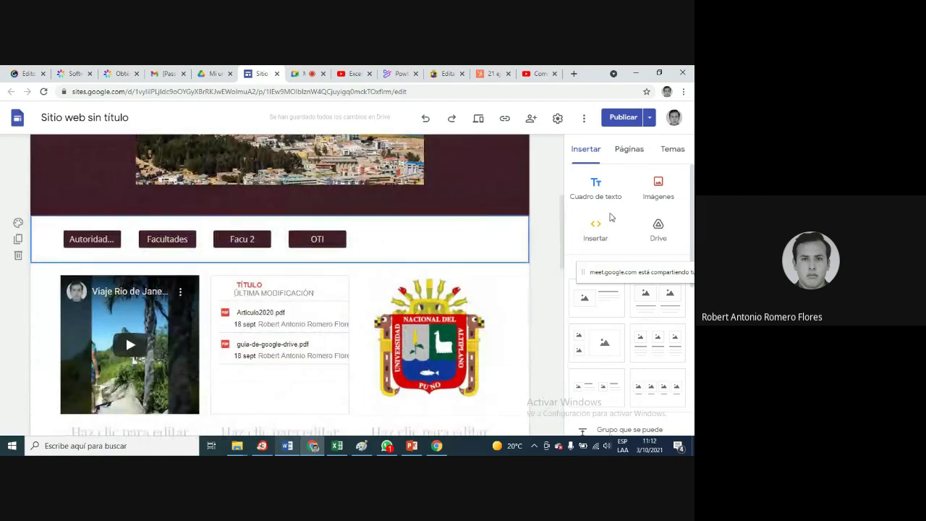
scroll(606, 237, down, 3)
scroll(608, 236, up, 3)
- Show the Insertar panel and scroll its element list down to Botón
click(632, 153)
click(676, 155)
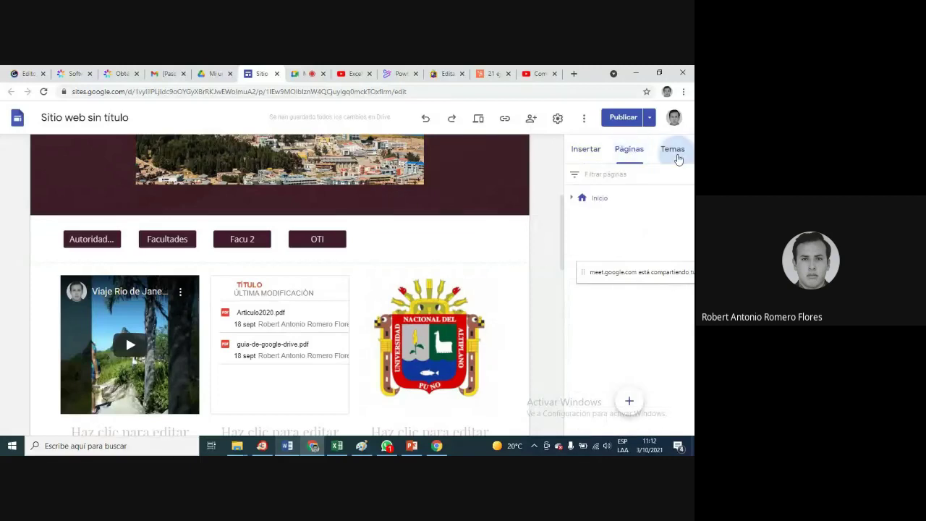
click(628, 158)
click(585, 154)
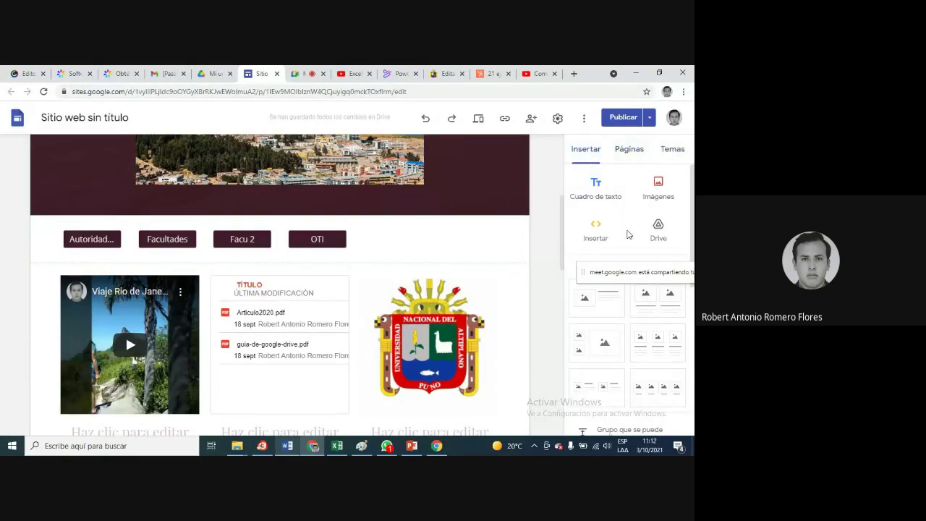
scroll(626, 238, down, 5)
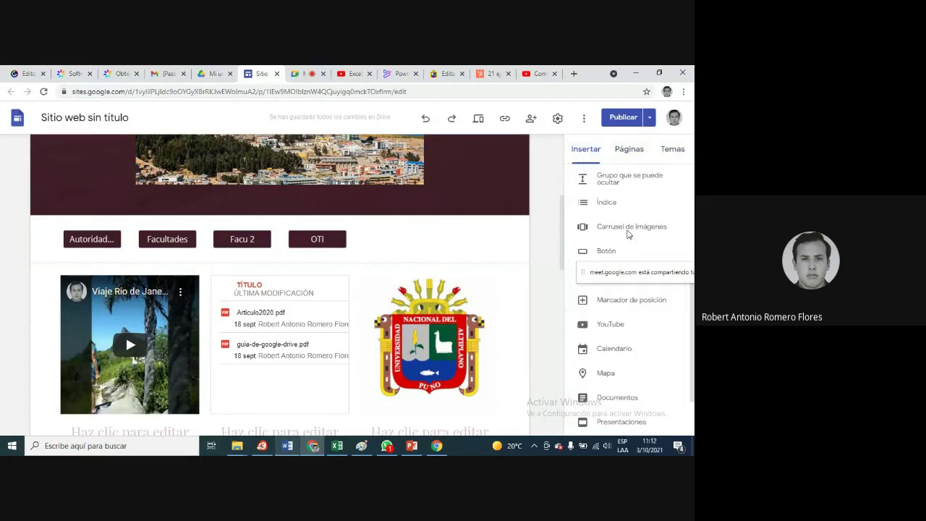
- Start a new button and grab the HubSpot blog-examples page address for its link
click(610, 252)
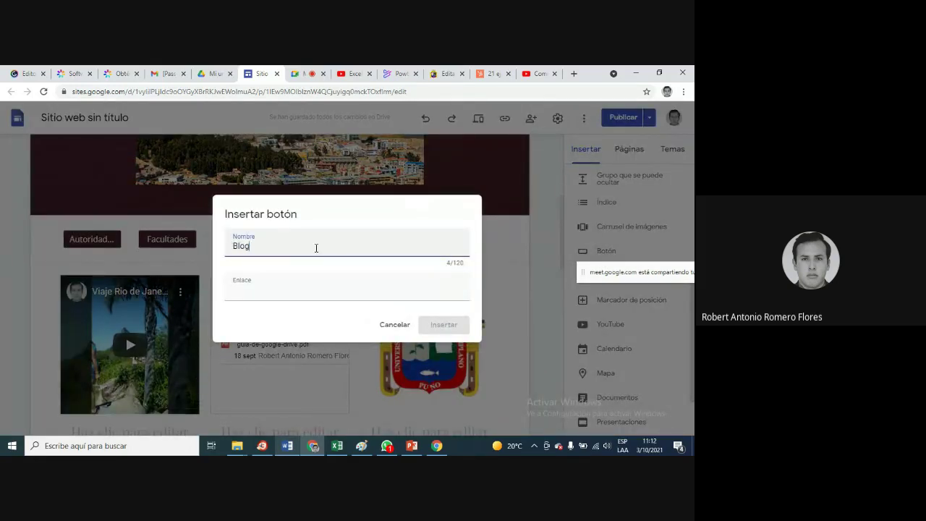
click(270, 285)
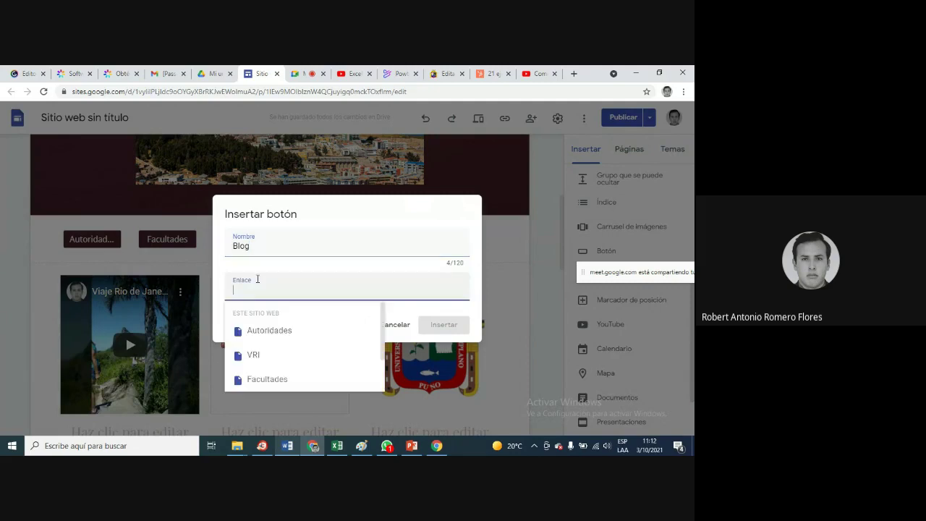
click(493, 74)
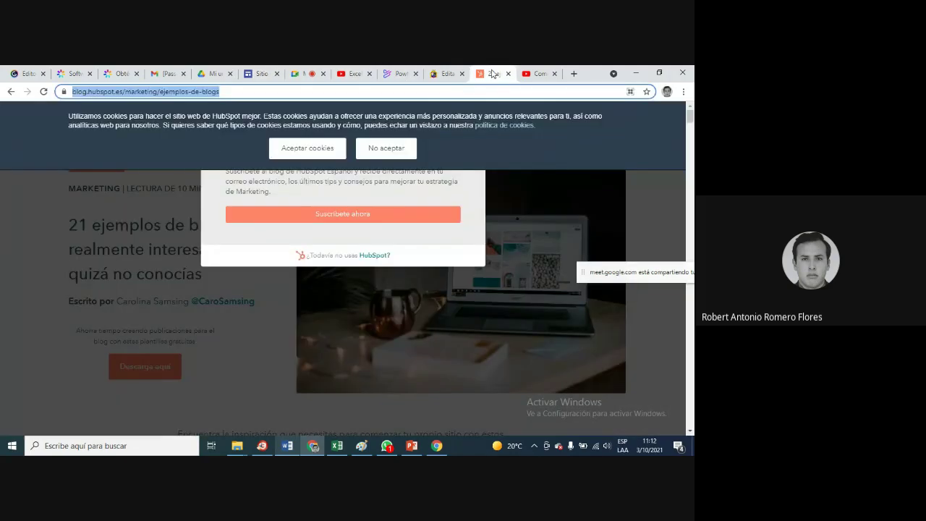
click(236, 90)
triple_click(269, 92)
key(ctrl+c)
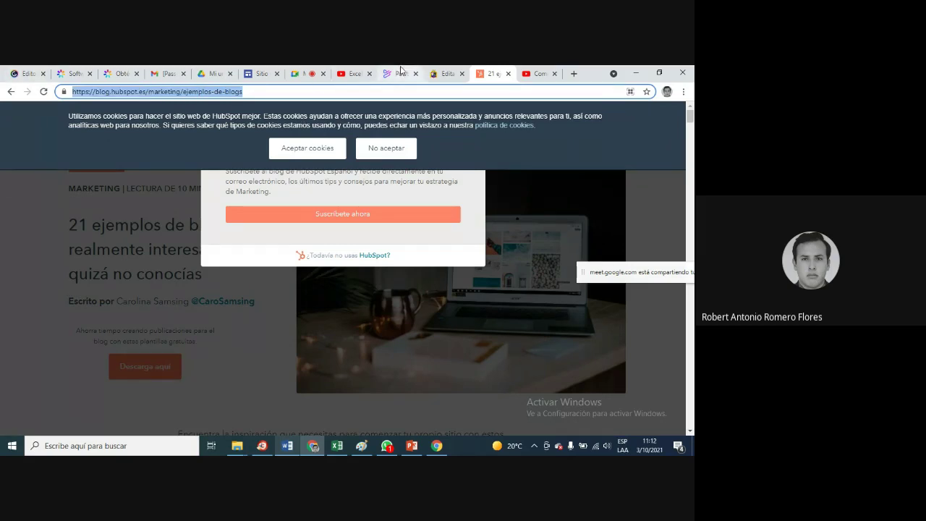
- Paste the HubSpot address as the Blog button link, insert it, and place it after OTI
click(445, 73)
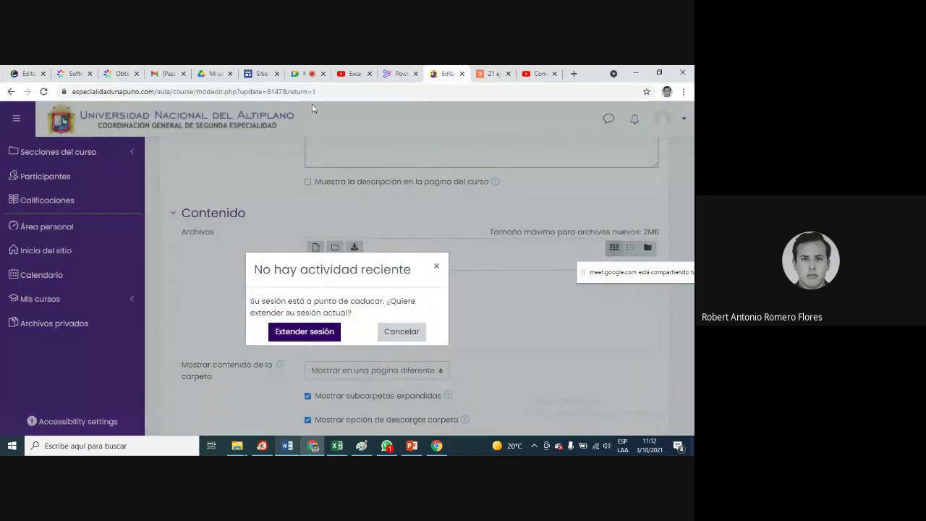
click(354, 71)
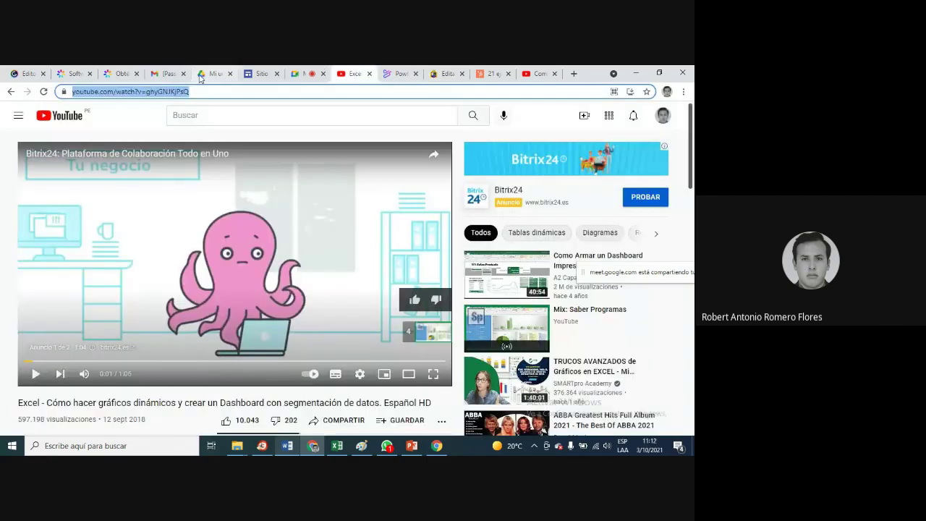
click(259, 74)
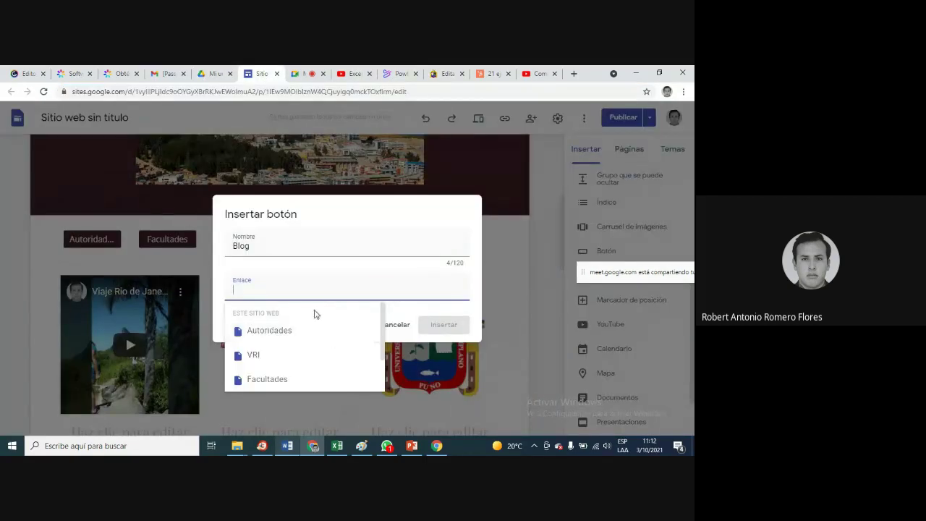
key(ctrl+v)
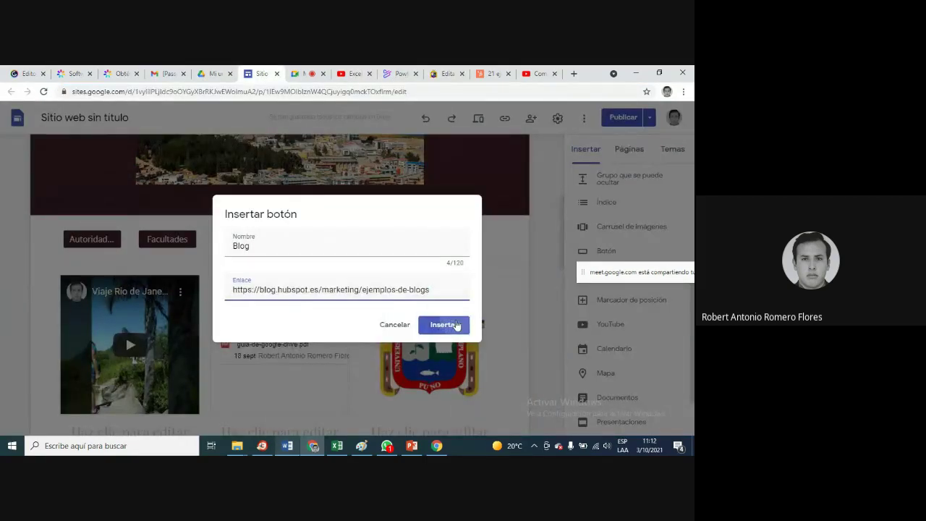
click(427, 325)
drag(71, 202, 366, 240)
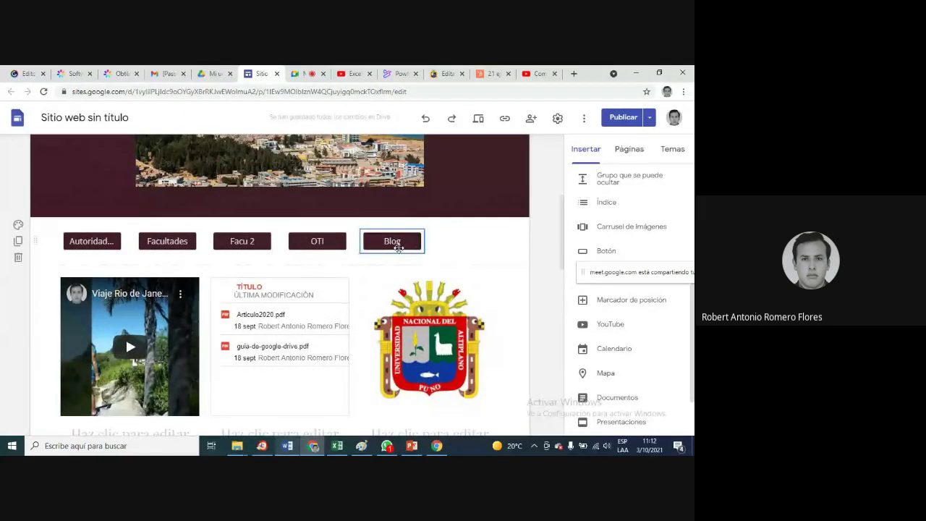
click(475, 265)
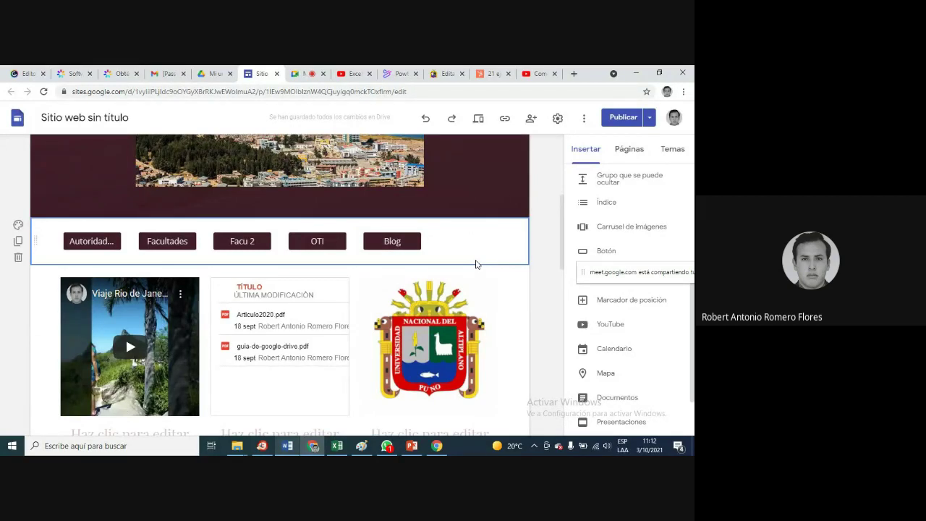
click(540, 73)
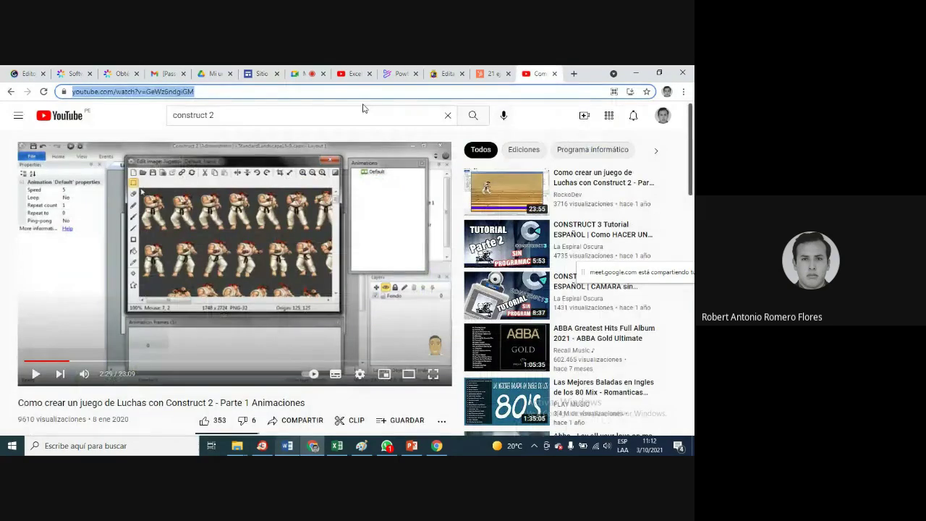
- Search for facebook, open the site, and reset the page zoom to 100%
text(facebook)
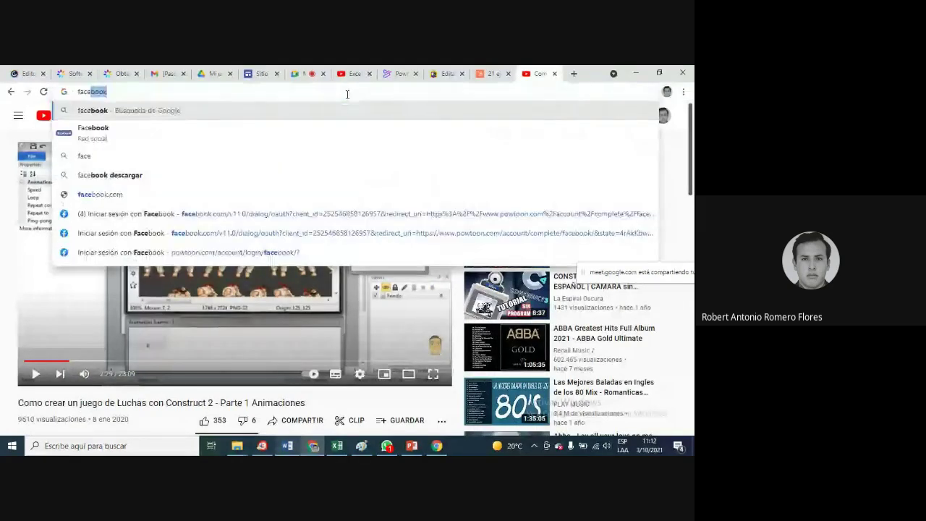
key(Return)
click(230, 275)
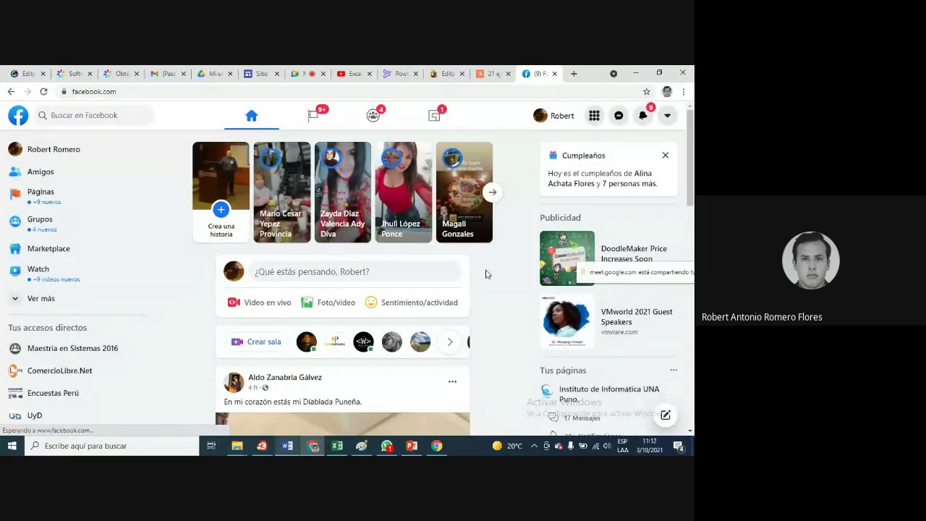
key(ctrl+minus)
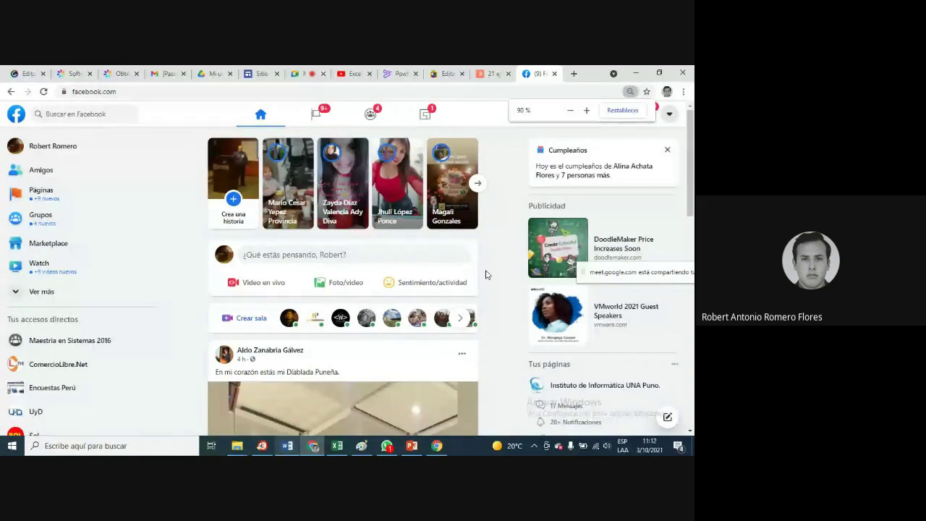
key(ctrl+plus)
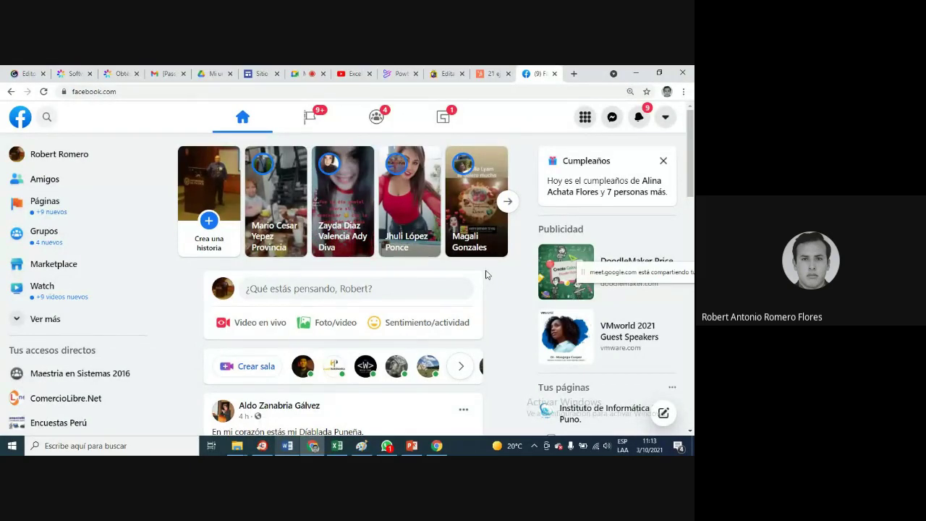
scroll(498, 306, down, 5)
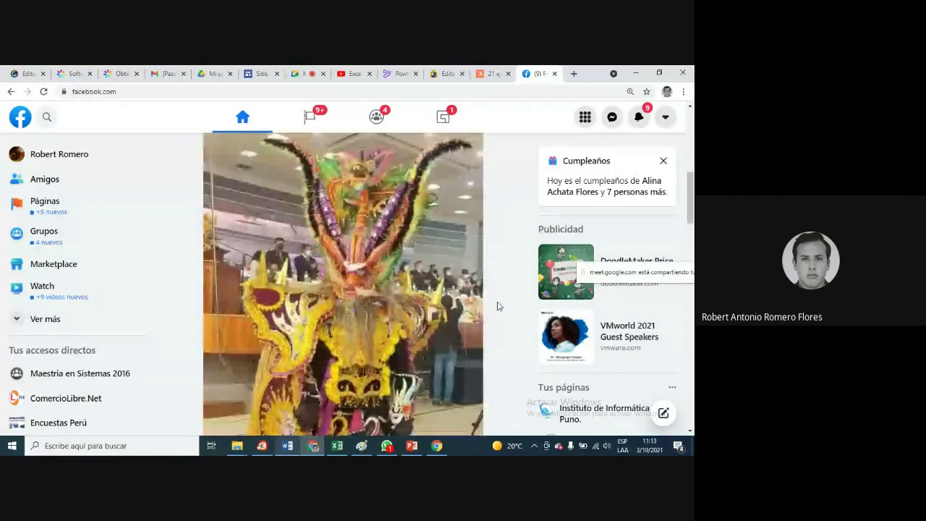
scroll(497, 306, up, 5)
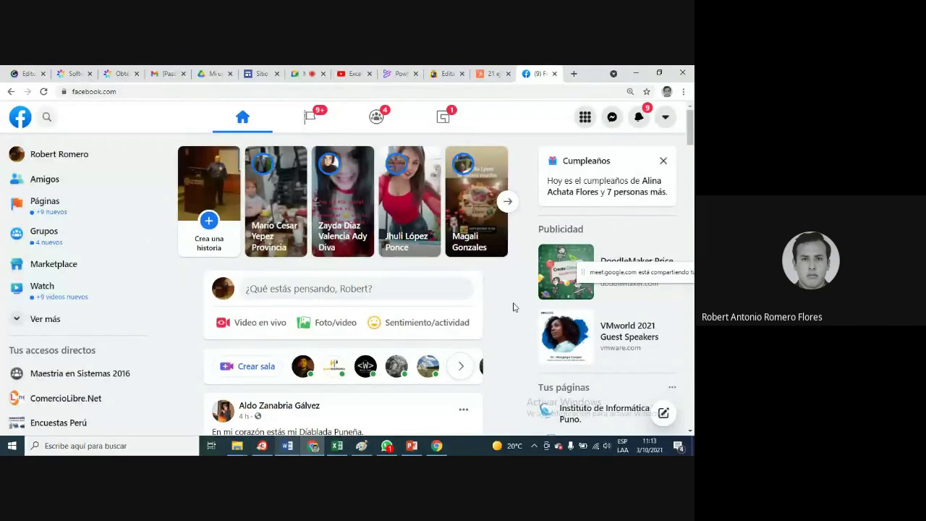
scroll(513, 309, down, 4)
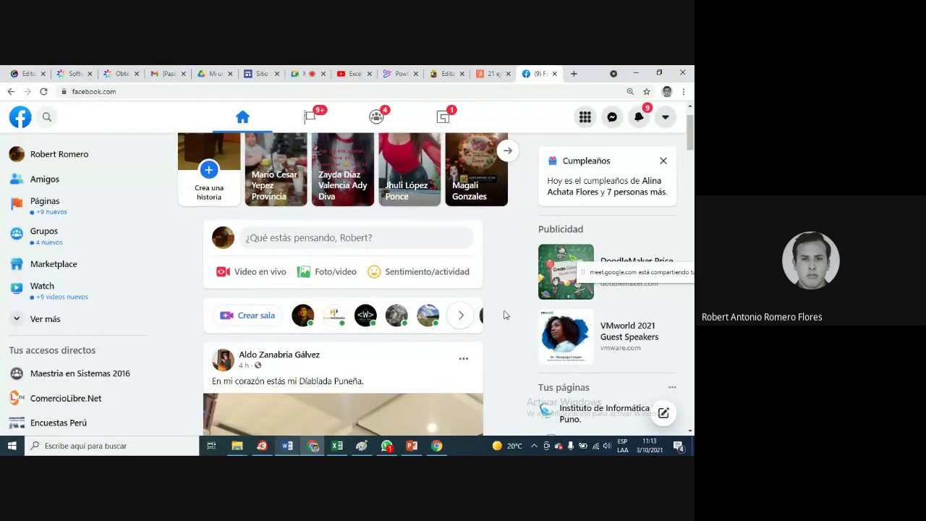
scroll(498, 319, down, 2)
scroll(498, 317, up, 6)
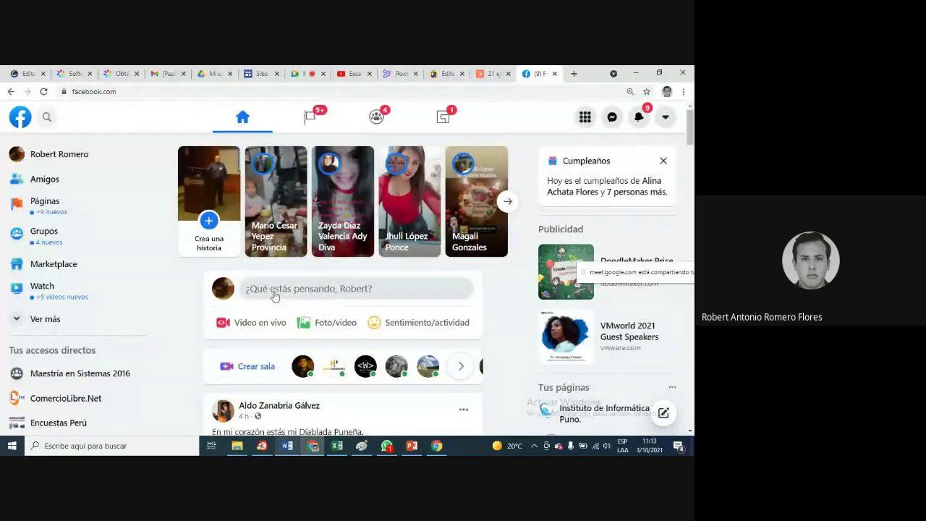
- Open the ComercioLibre.Net page, view the managed pages list, and return home
click(80, 398)
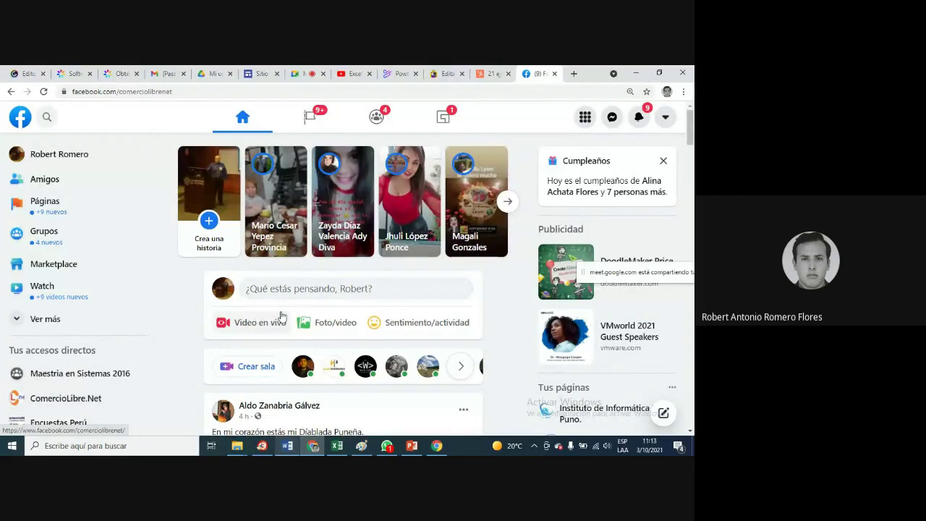
scroll(485, 391, down, 5)
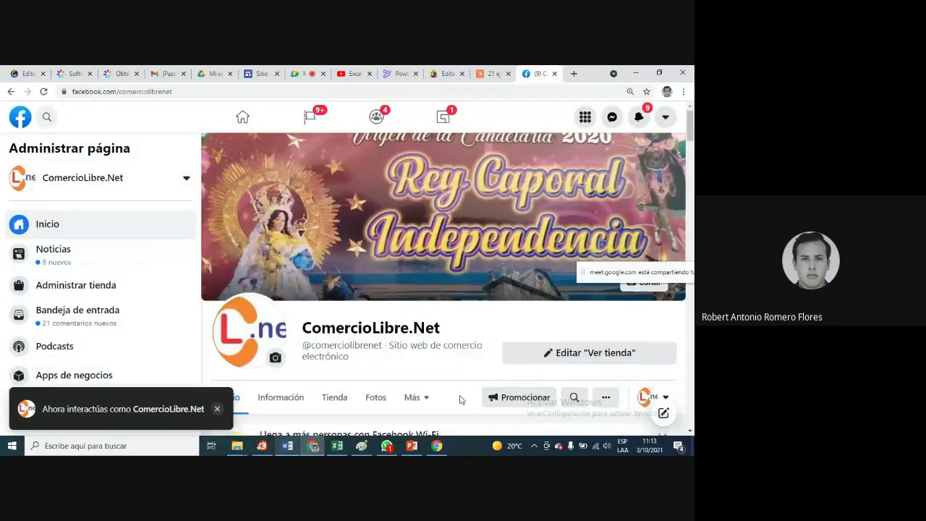
scroll(404, 389, down, 6)
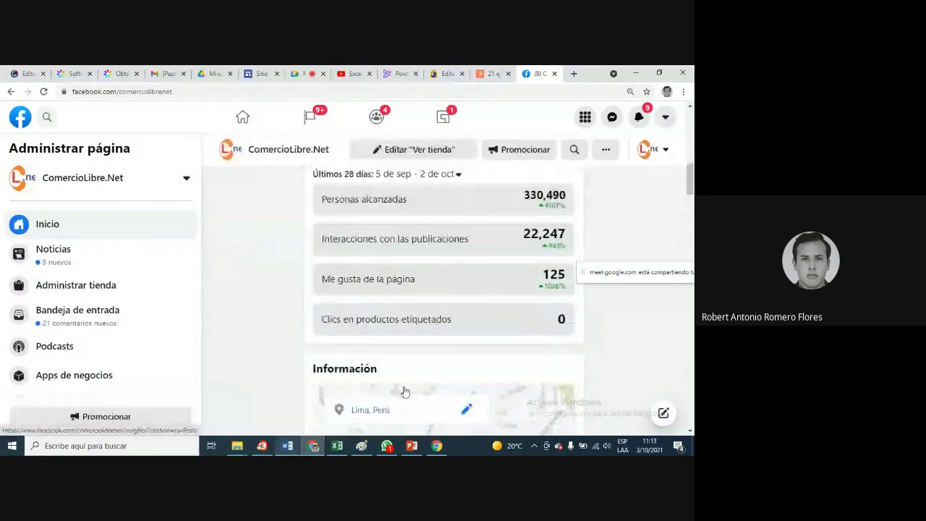
scroll(505, 322, up, 3)
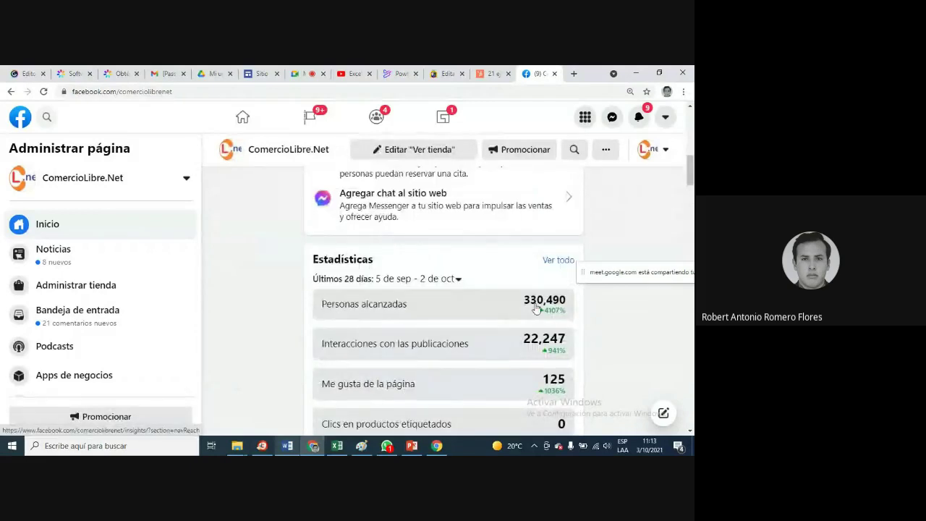
click(54, 180)
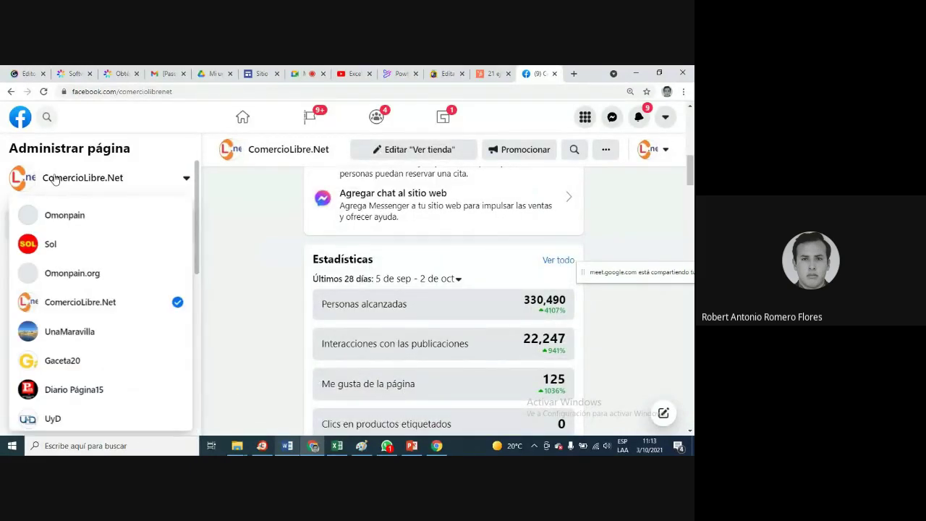
click(10, 92)
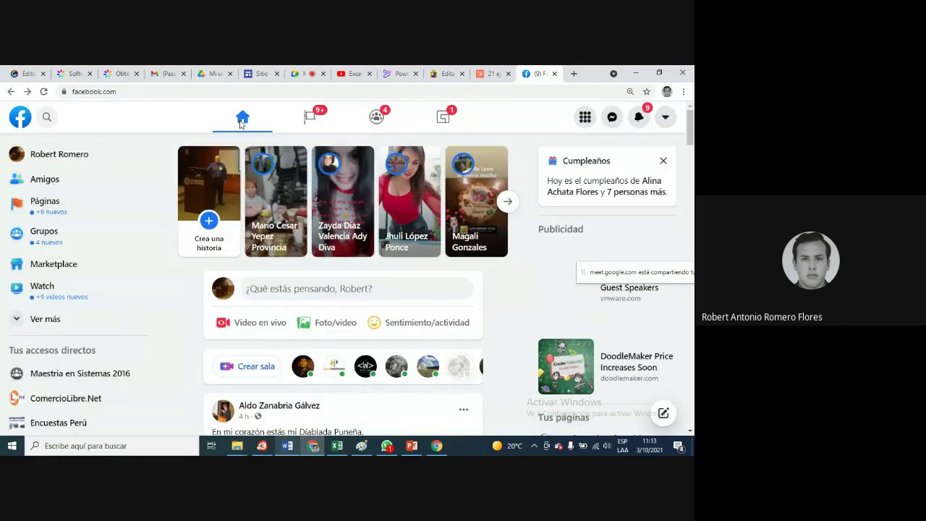
- Reopen ComercioLibre.Net, view its news feed, then go back to the personal feed
click(102, 398)
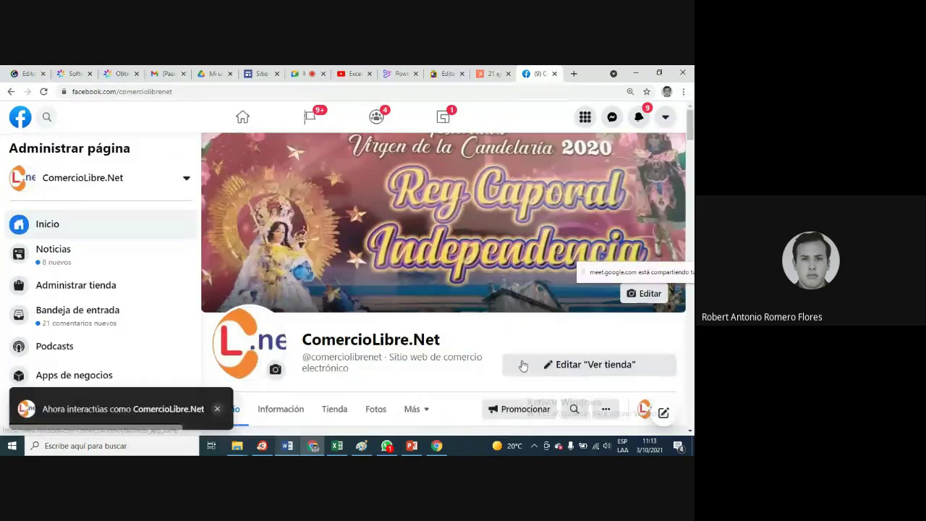
scroll(463, 394, down, 5)
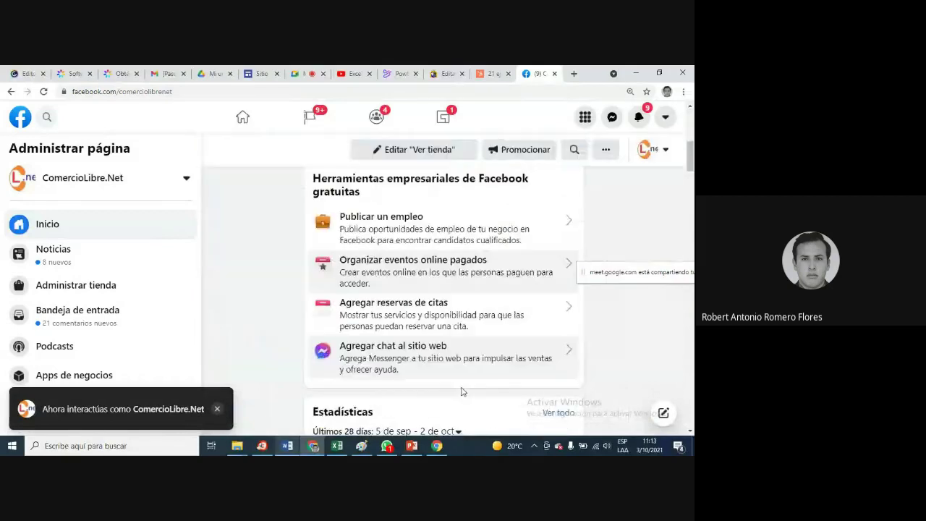
scroll(461, 391, down, 3)
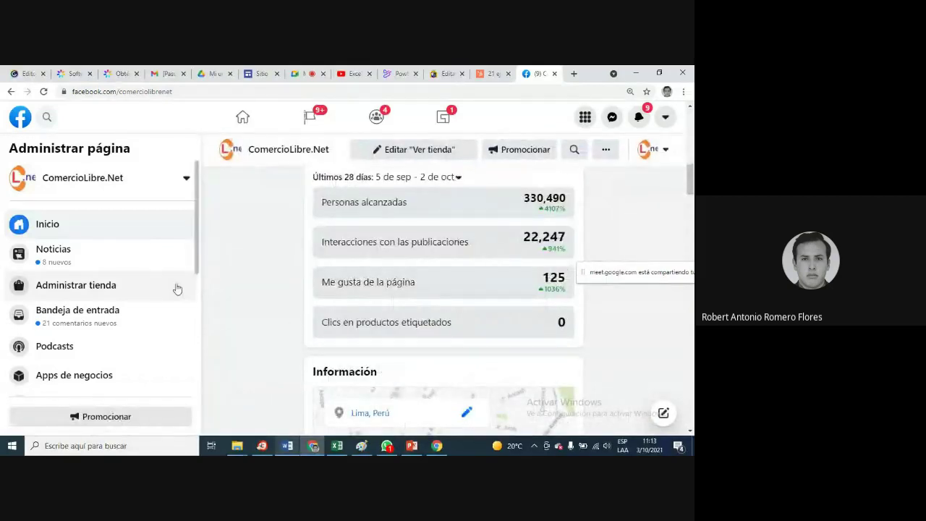
click(118, 255)
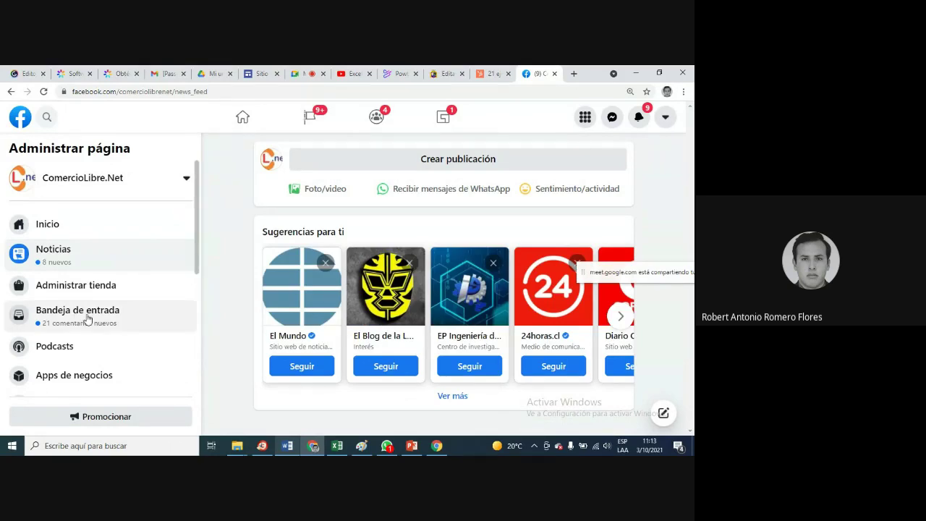
scroll(166, 398, down, 3)
scroll(161, 384, up, 3)
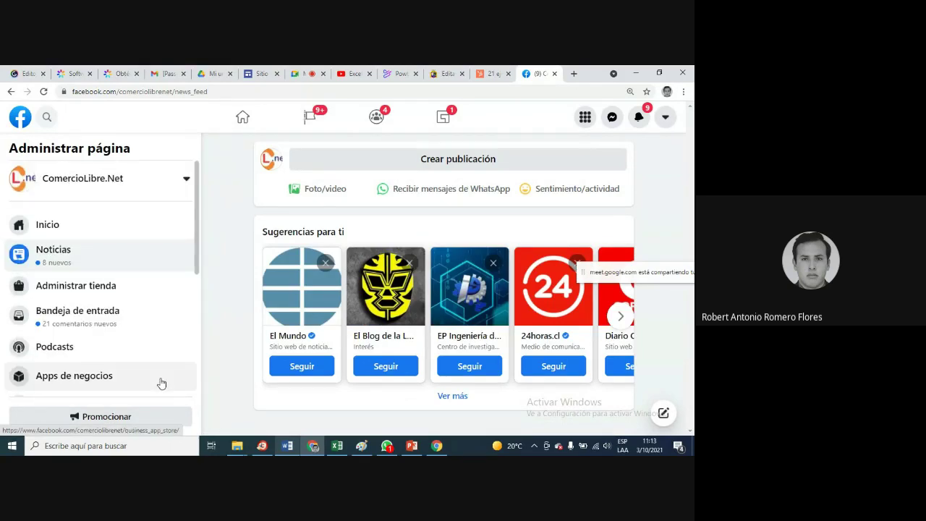
click(125, 180)
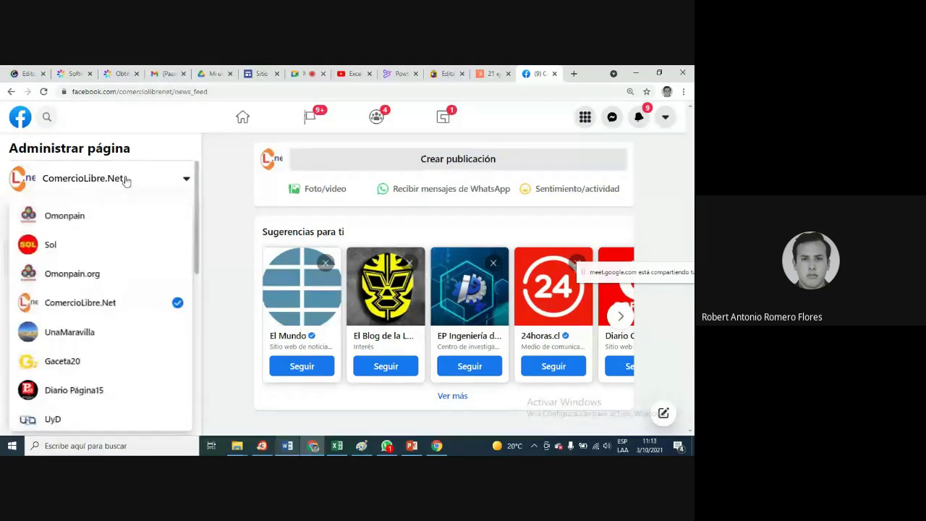
click(218, 130)
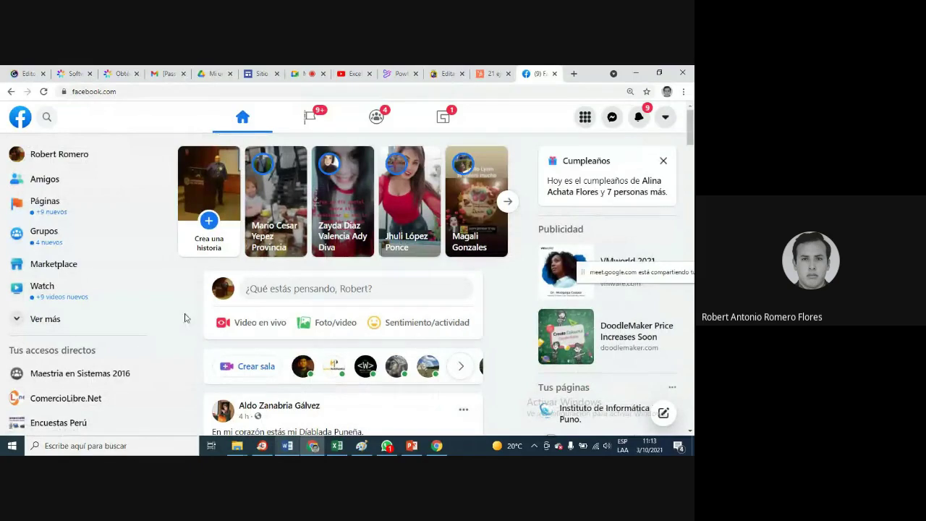
scroll(186, 316, down, 5)
- Open ComercioLibre.Net once more and view the first photo in its Fotos section
click(64, 397)
scroll(427, 359, down, 10)
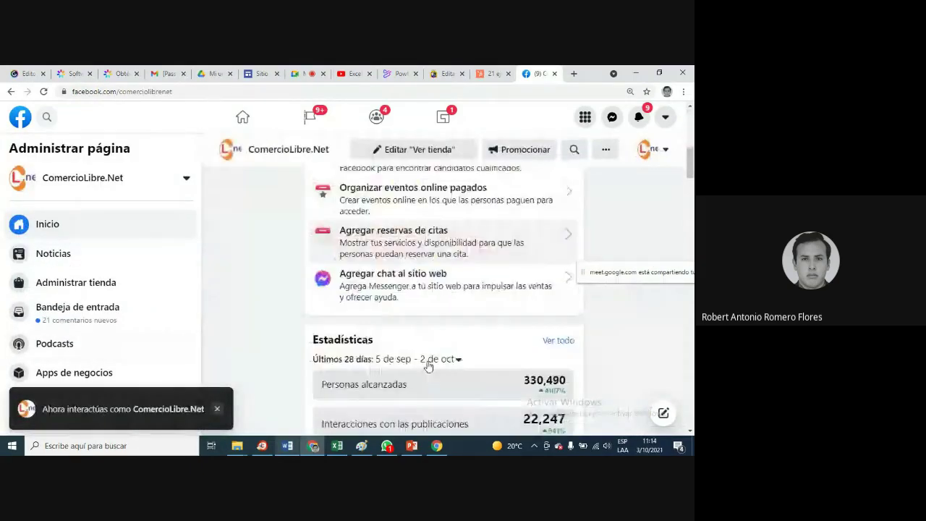
scroll(312, 342, down, 5)
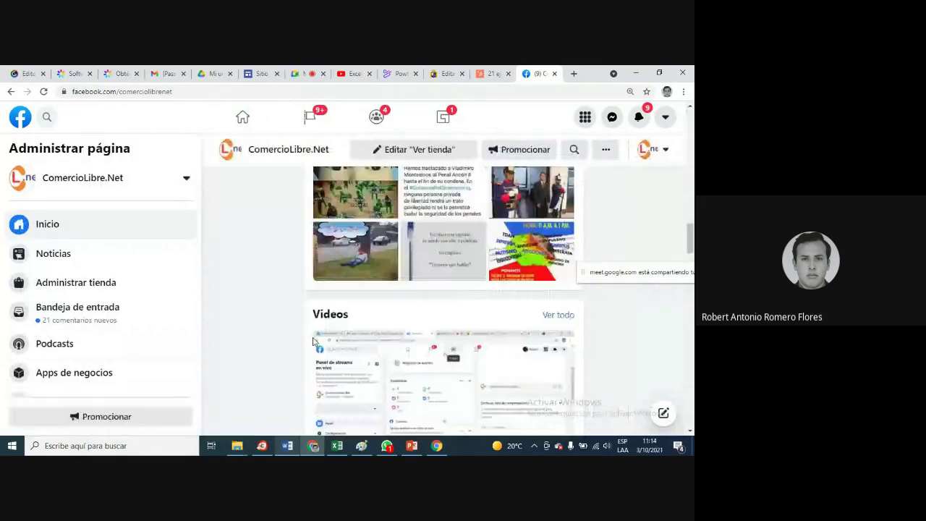
scroll(314, 342, up, 3)
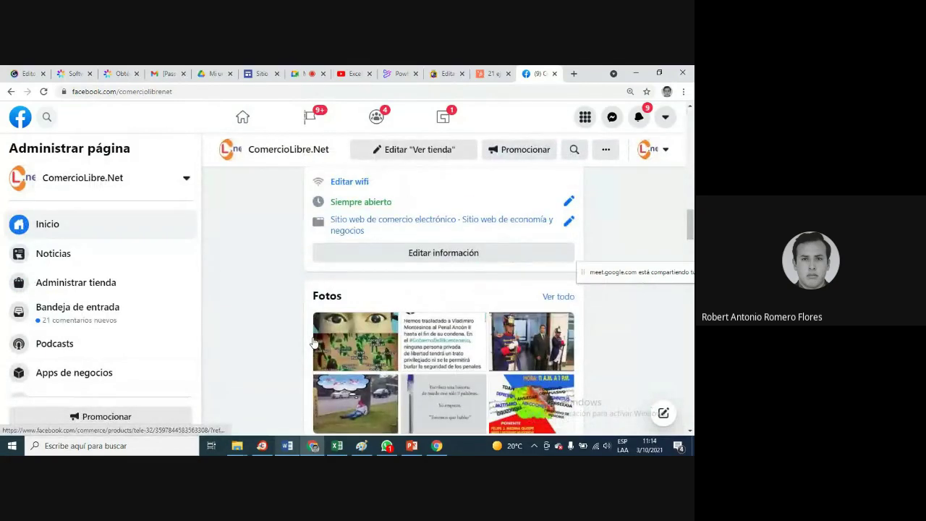
scroll(373, 287, down, 1)
click(373, 287)
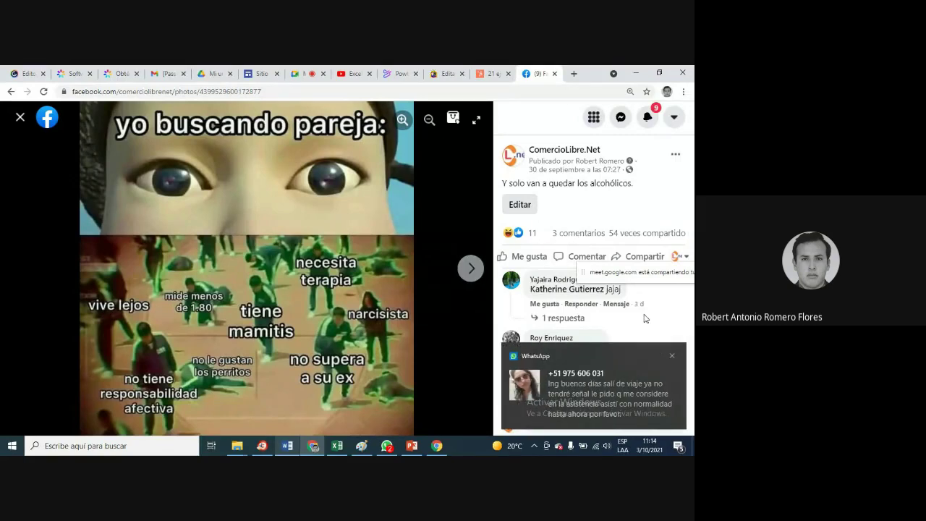
- Dismiss the WhatsApp notification, close the meme photo, and switch to the Google Meet call
click(671, 356)
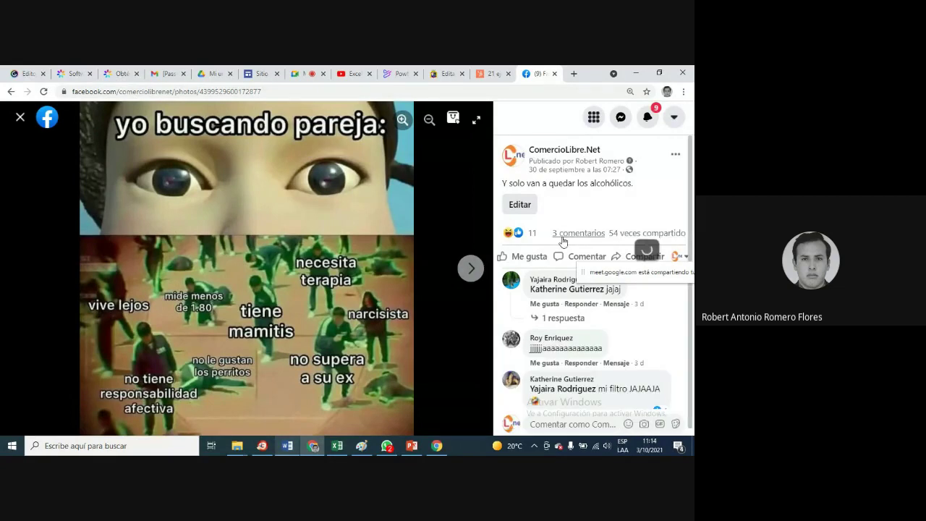
mouse_move(624, 235)
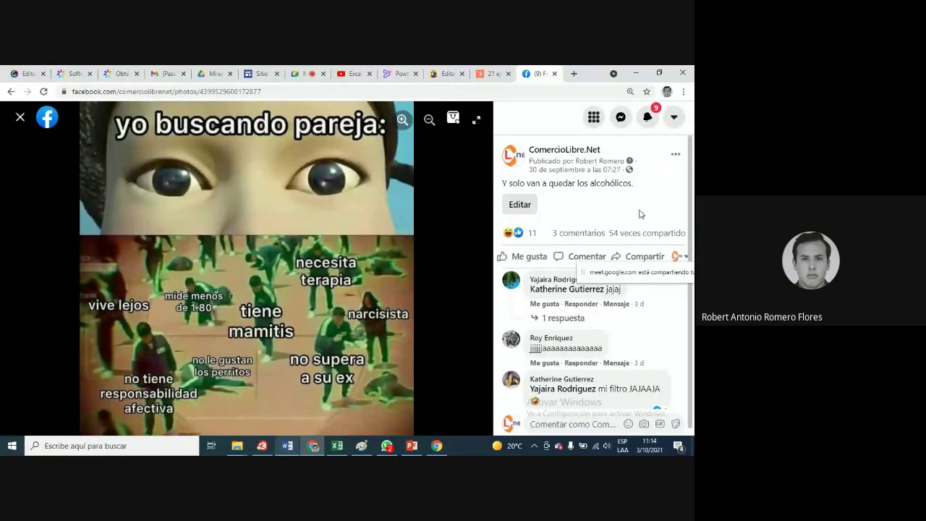
click(18, 118)
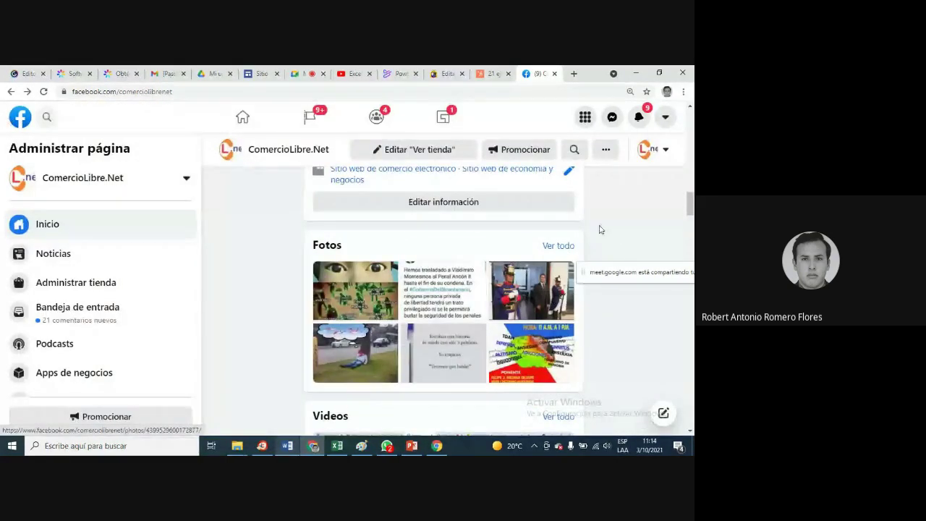
scroll(600, 230, up, 5)
scroll(599, 229, up, 5)
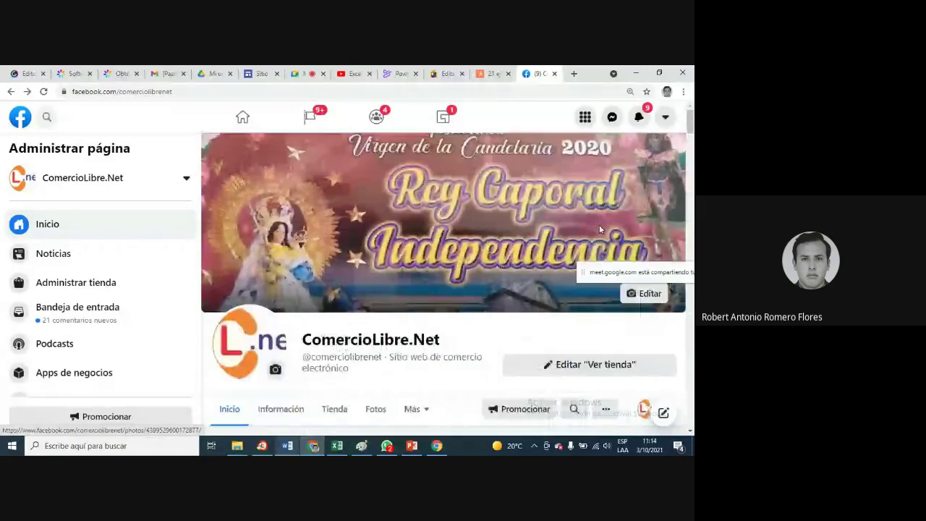
click(309, 72)
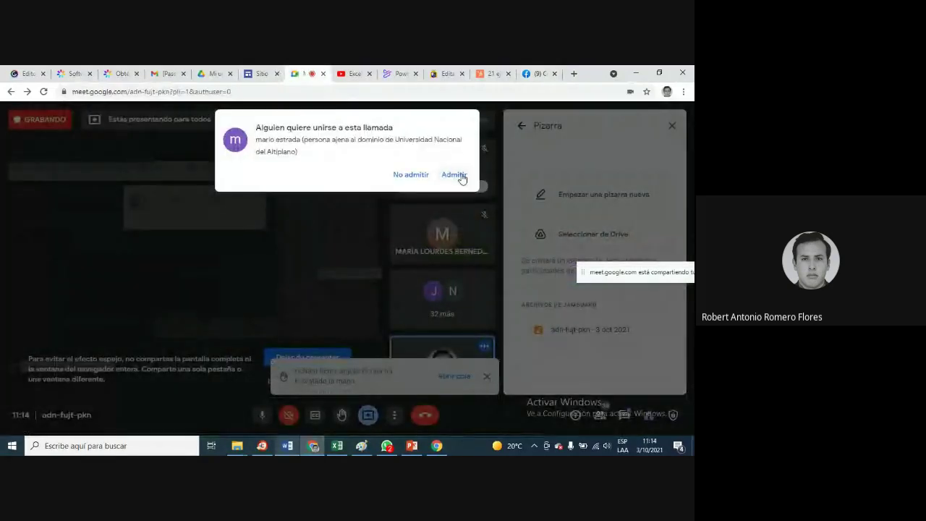
- Admit the waiting participant and dismiss the course page's session expiry warning
click(453, 175)
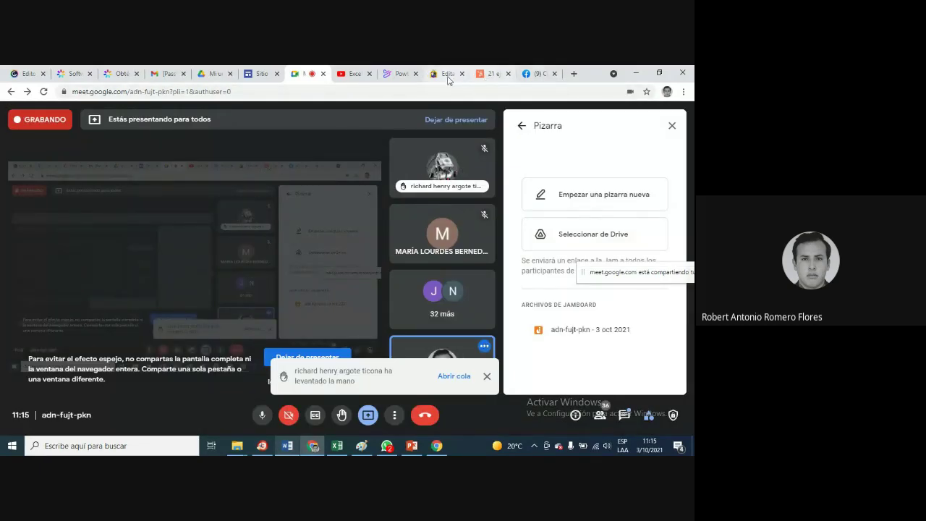
click(492, 74)
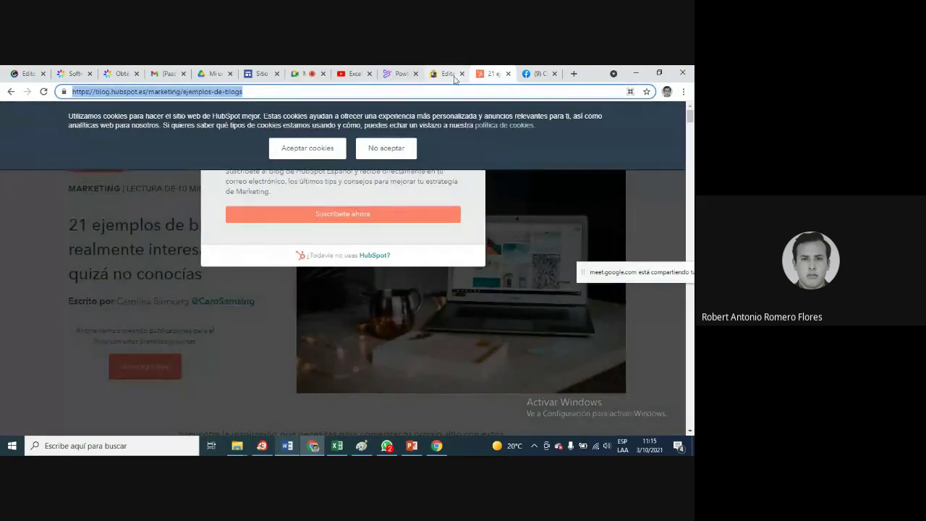
click(444, 73)
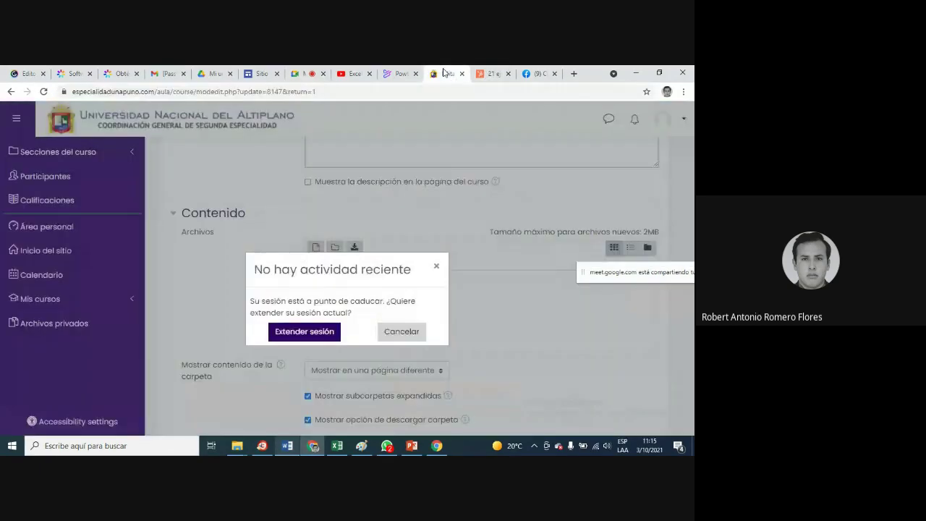
click(437, 267)
scroll(180, 207, up, 6)
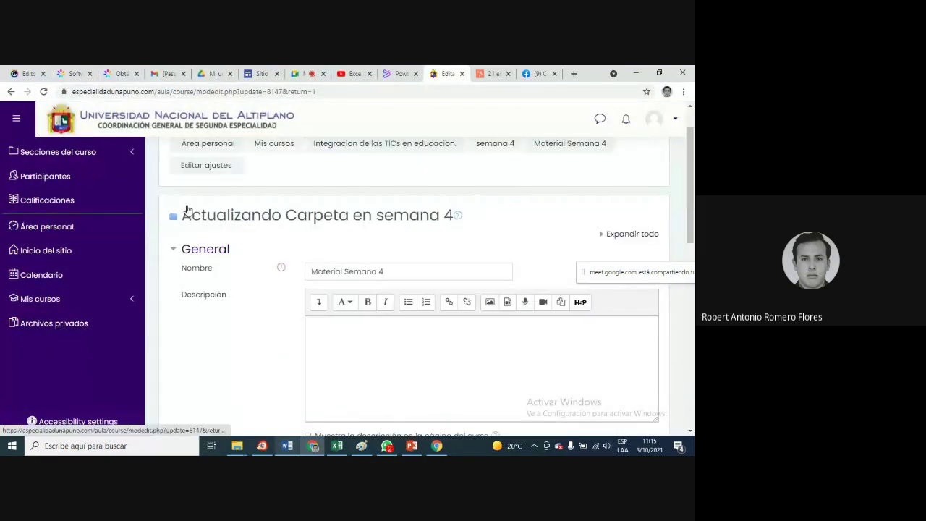
- Close the Meet whiteboard panel and return to the Google Sites editor
click(299, 73)
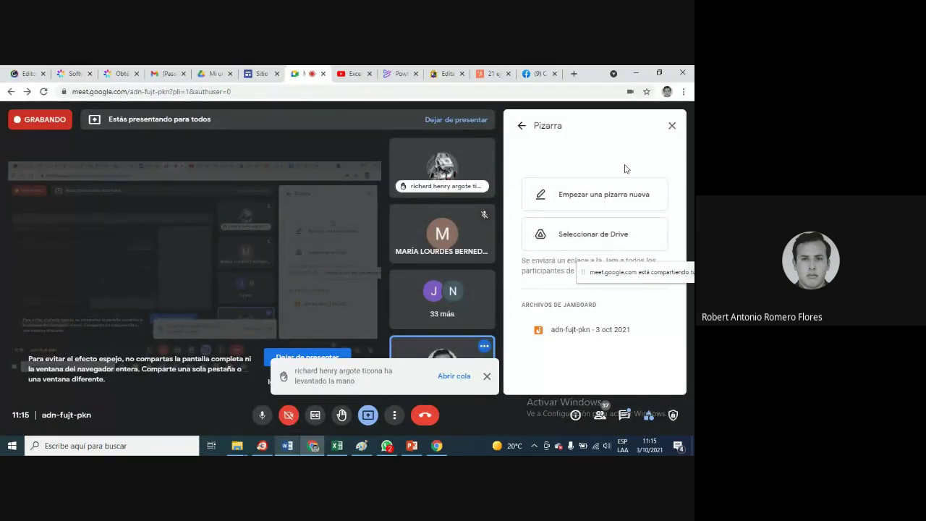
click(672, 126)
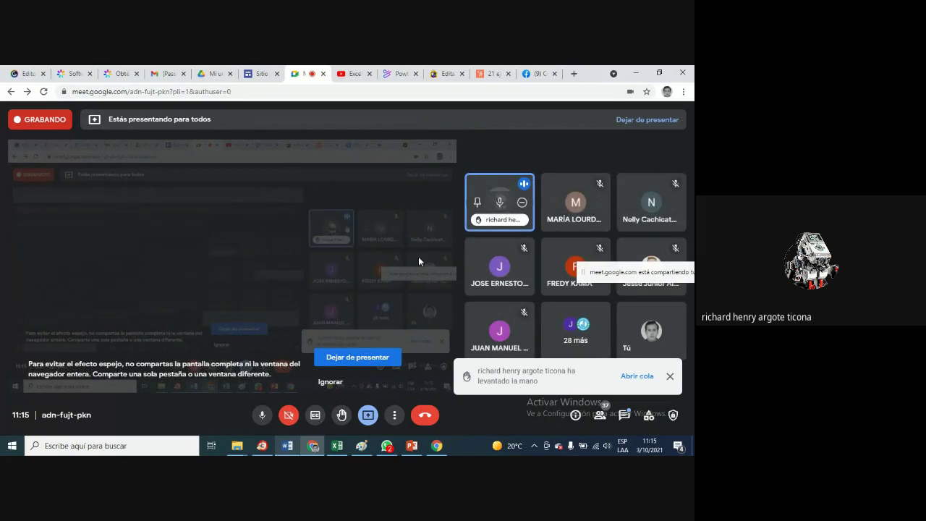
click(261, 71)
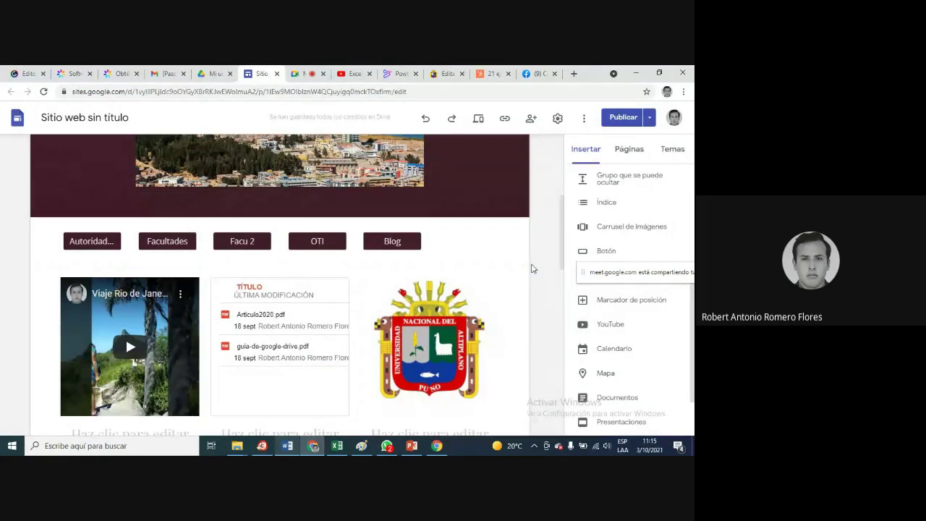
scroll(532, 269, up, 5)
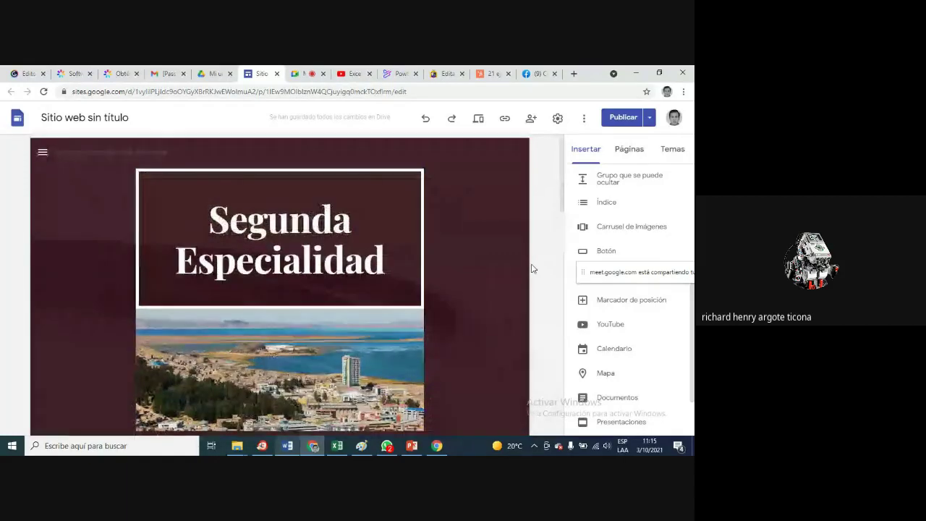
scroll(532, 269, down, 2)
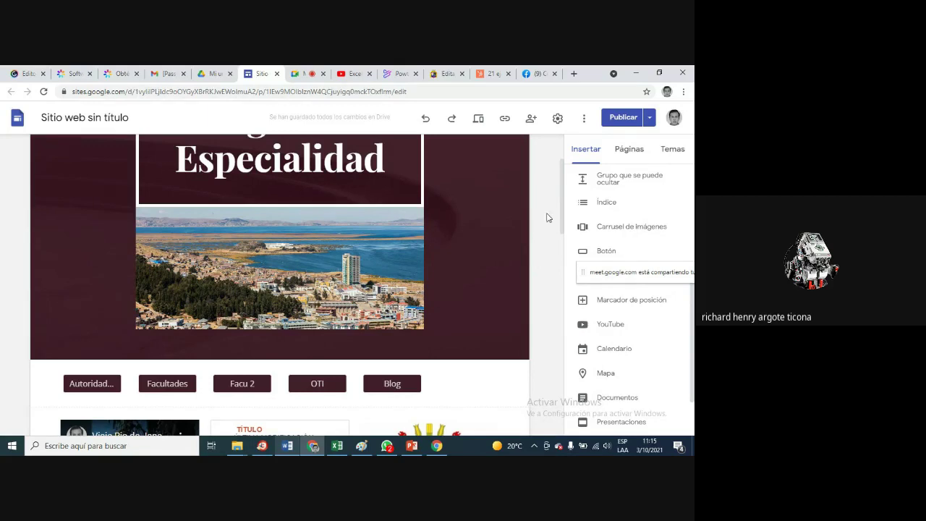
scroll(538, 226, up, 3)
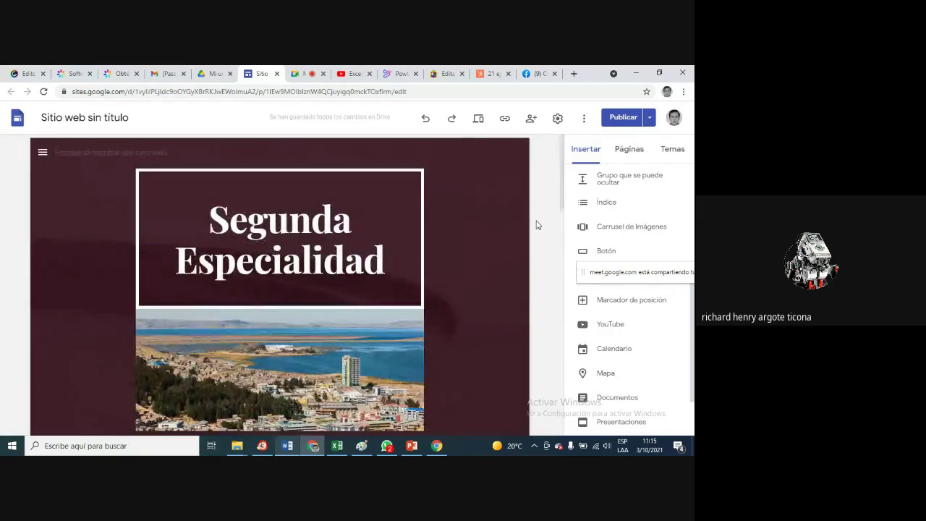
click(334, 237)
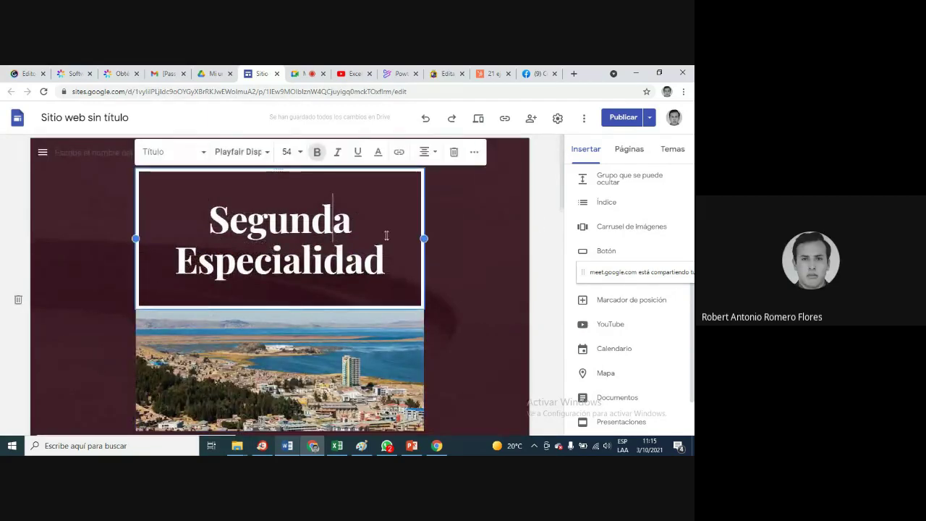
click(488, 252)
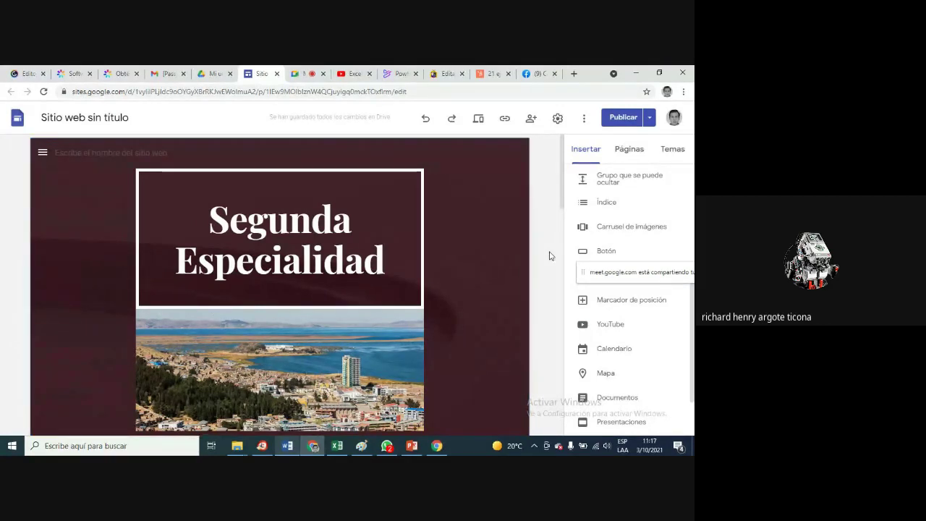
- Scroll through the Sites page with its new Blog button, then rejoin the Google Meet call
scroll(547, 282, down, 5)
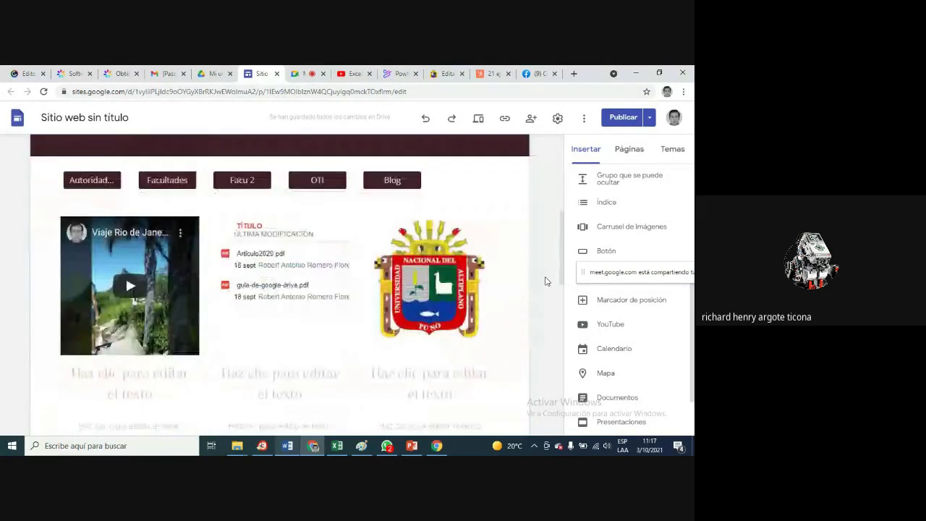
scroll(547, 282, up, 3)
scroll(547, 282, up, 2)
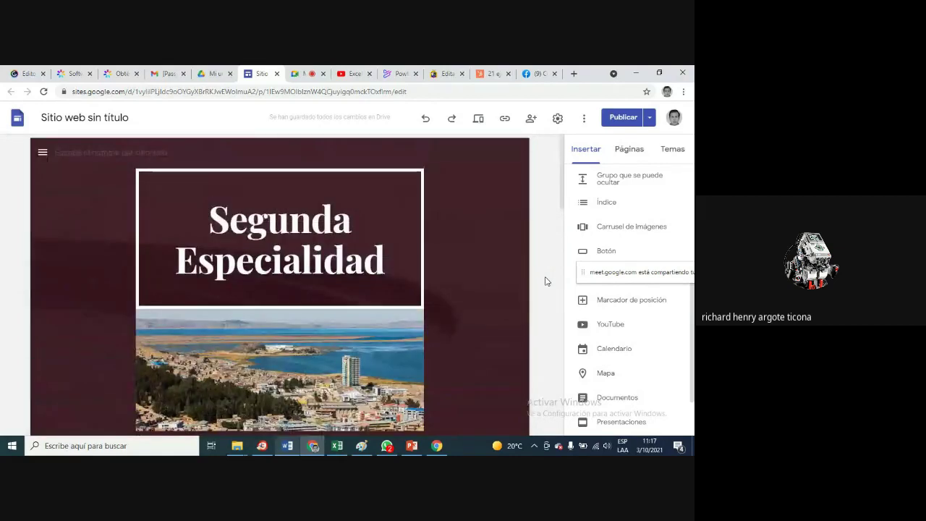
scroll(547, 282, down, 2)
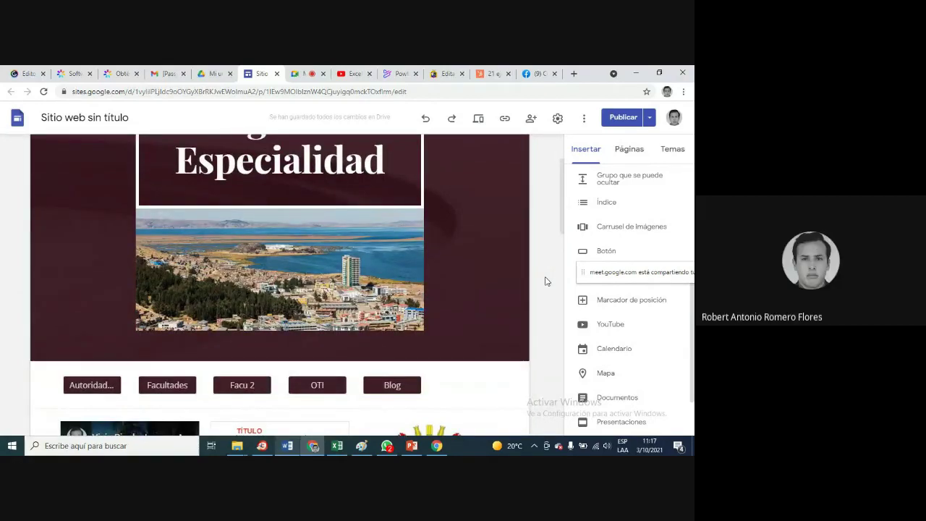
scroll(546, 281, up, 2)
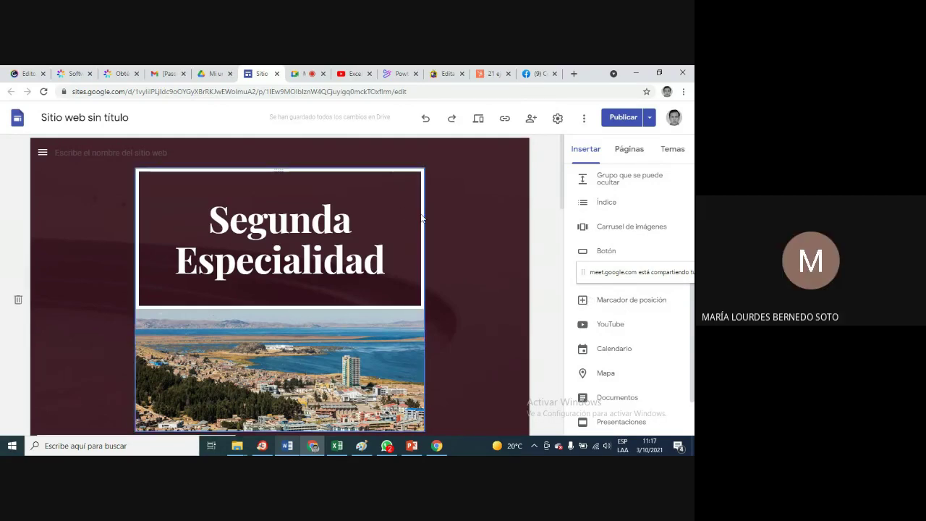
click(298, 75)
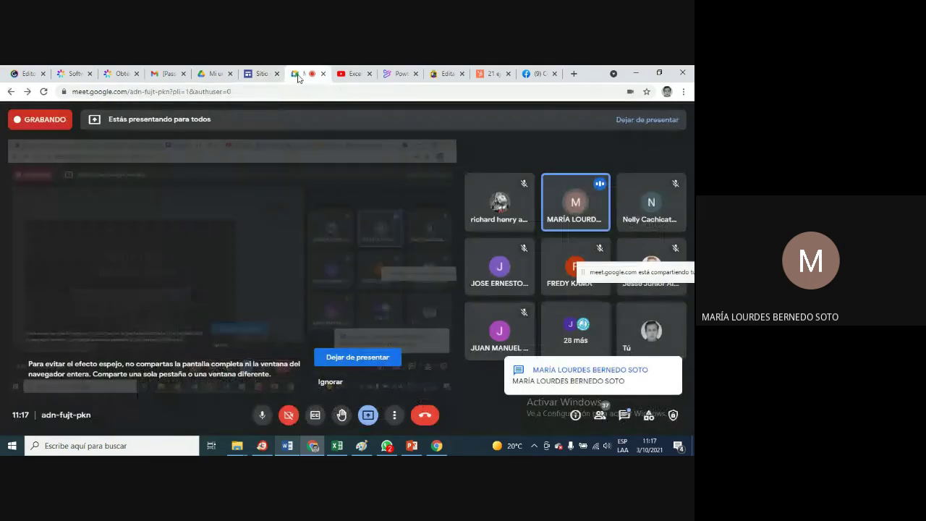
- Bring up the WhatsApp SEGUNDA ESPECIALIDAD group chat on top of the Meet call
mouse_move(646, 354)
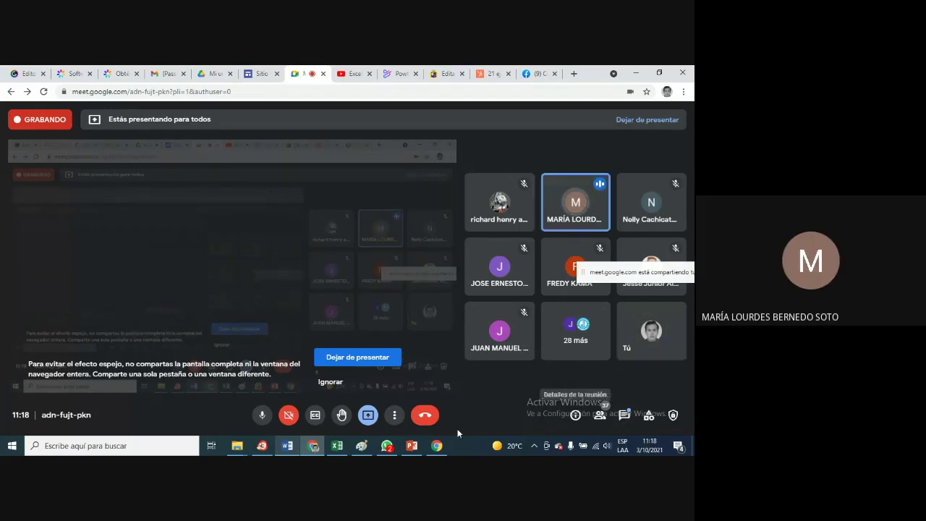
click(385, 447)
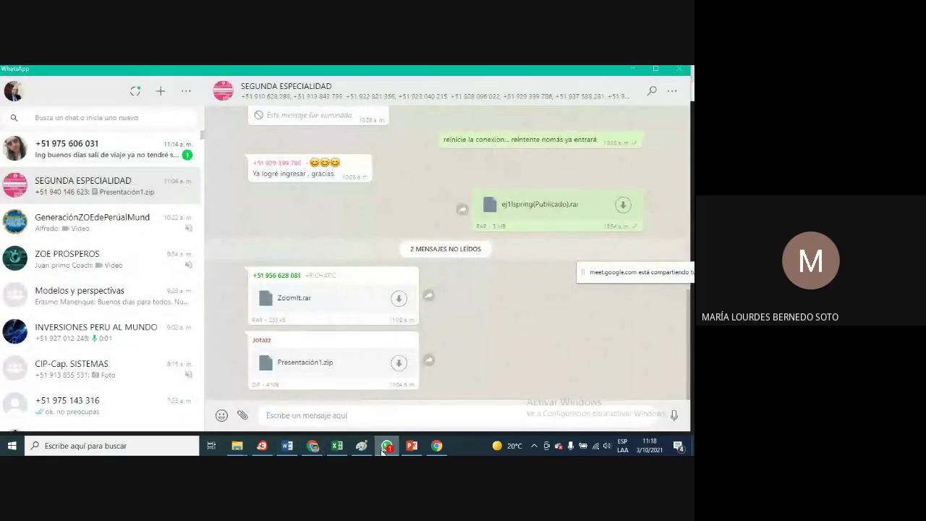
- Hide WhatsApp so the Google Meet call and participant grid are back in view
click(385, 447)
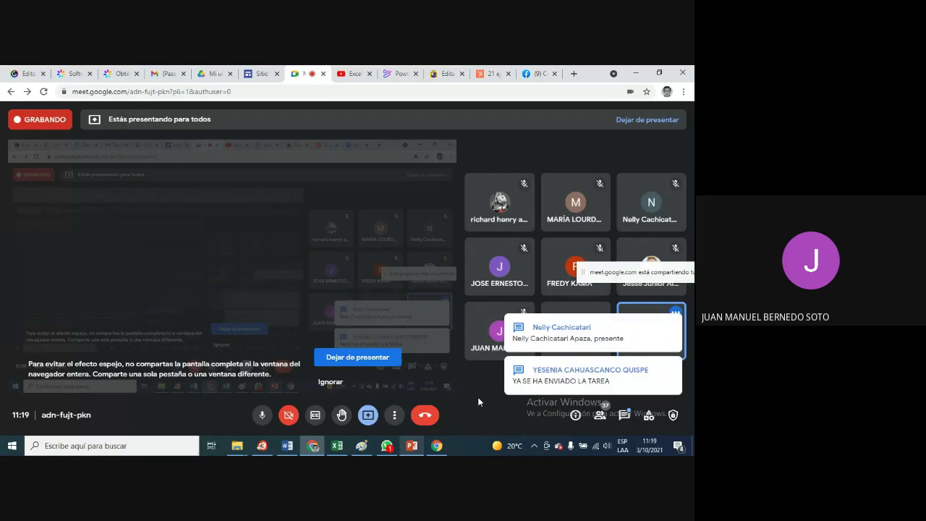
click(622, 415)
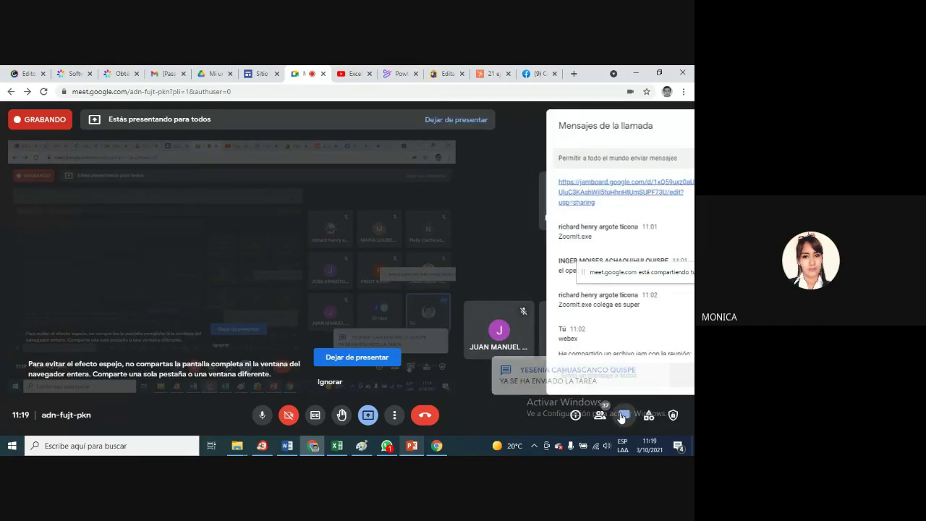
click(622, 416)
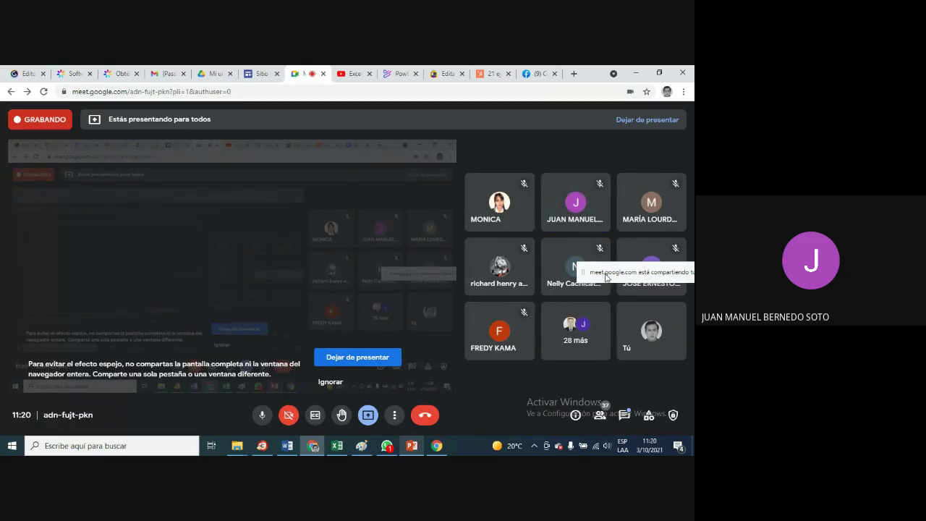
drag(606, 277, 489, 385)
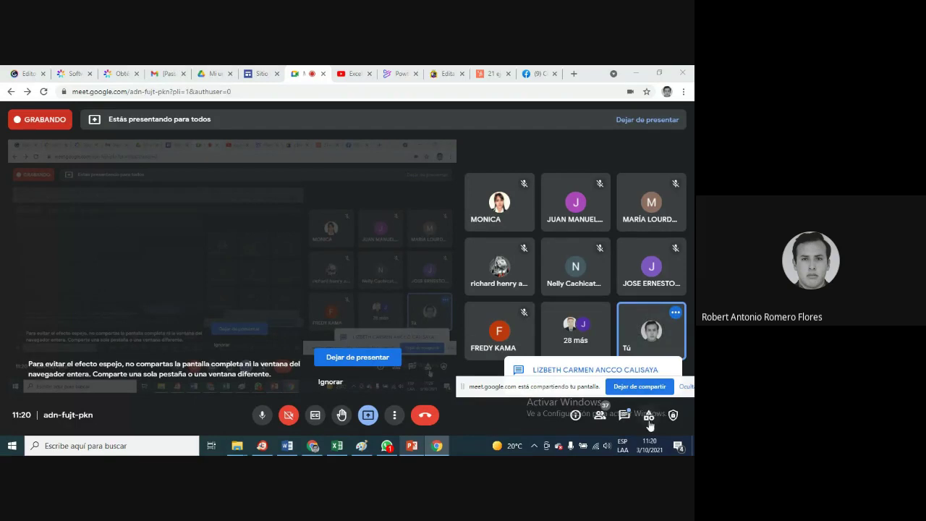
drag(552, 385, 597, 271)
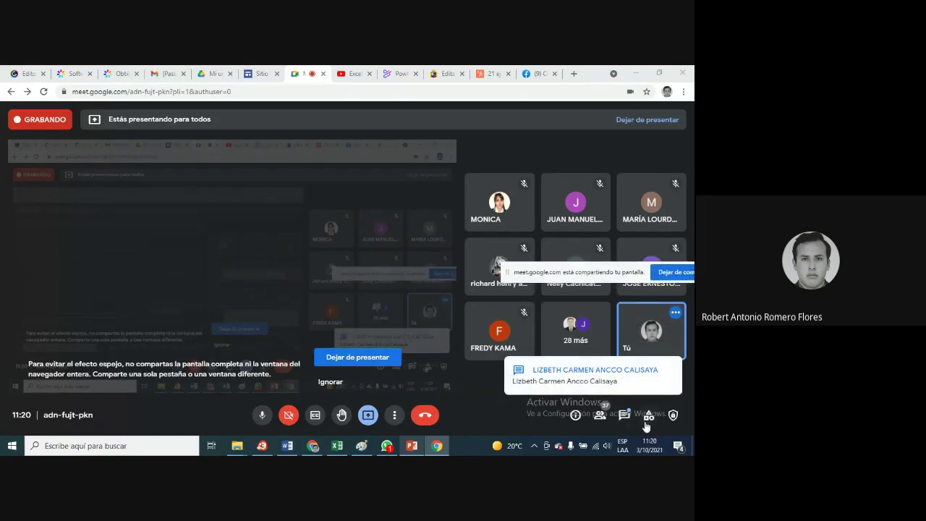
click(624, 416)
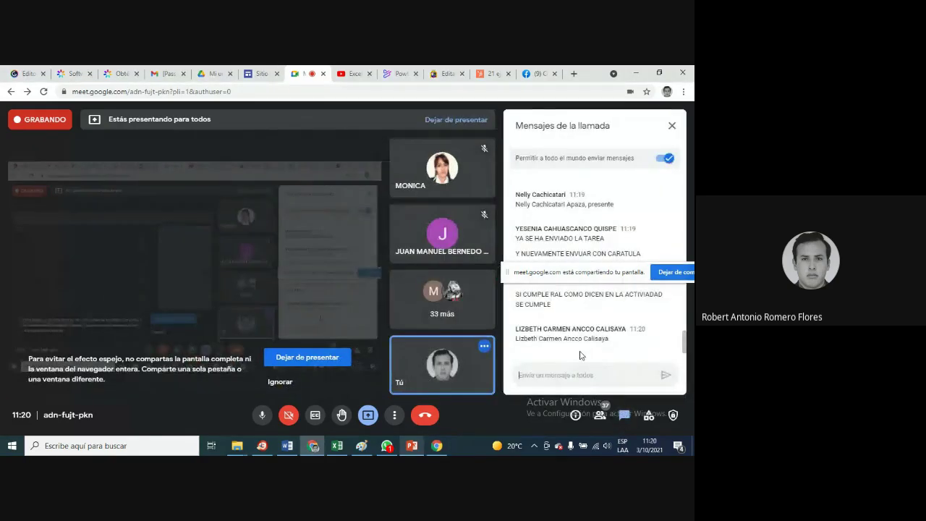
drag(622, 335, 669, 390)
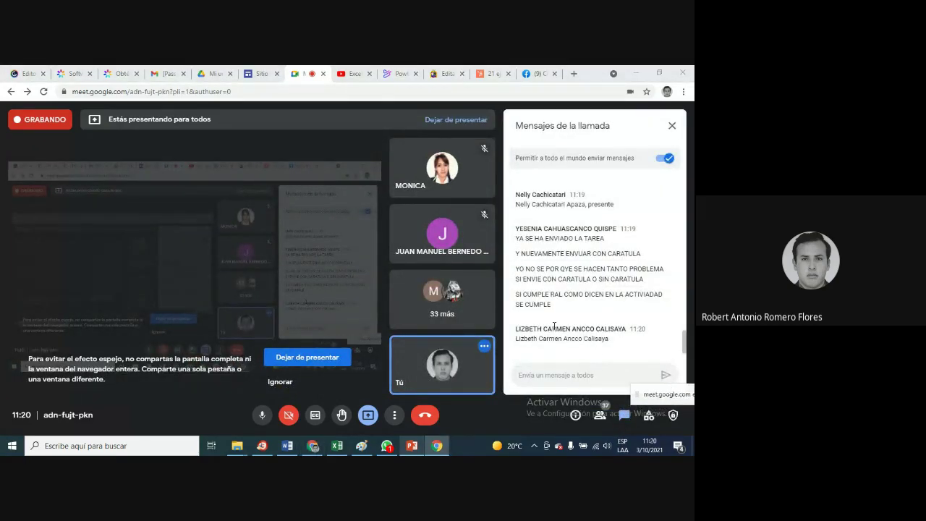
scroll(554, 326, up, 5)
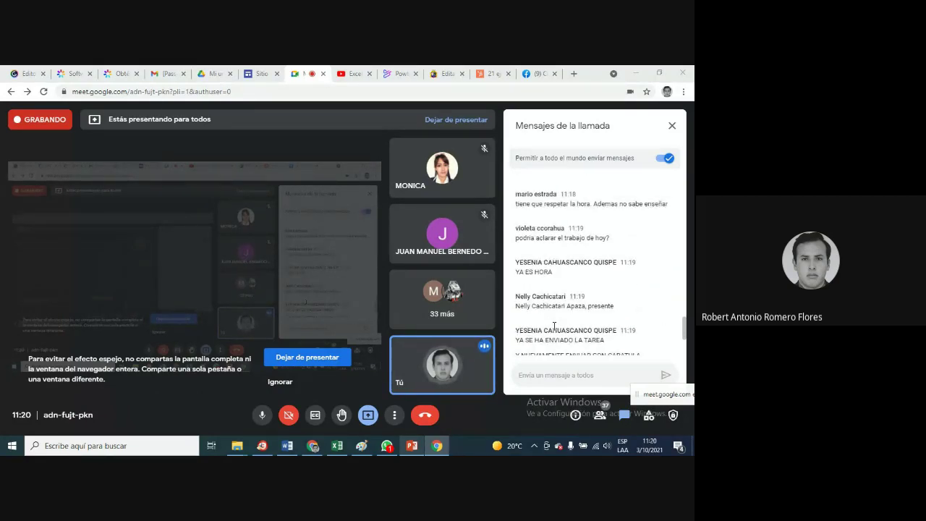
scroll(555, 326, up, 2)
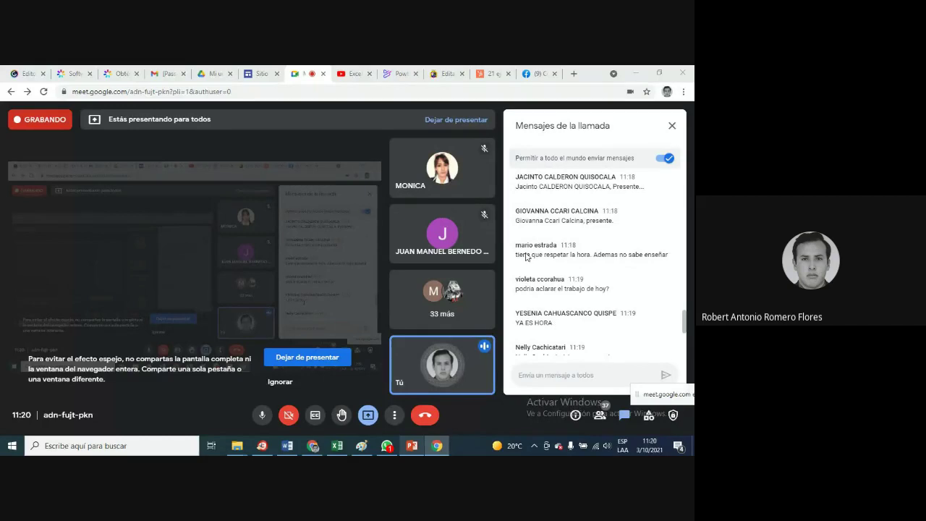
triple_click(553, 250)
click(603, 254)
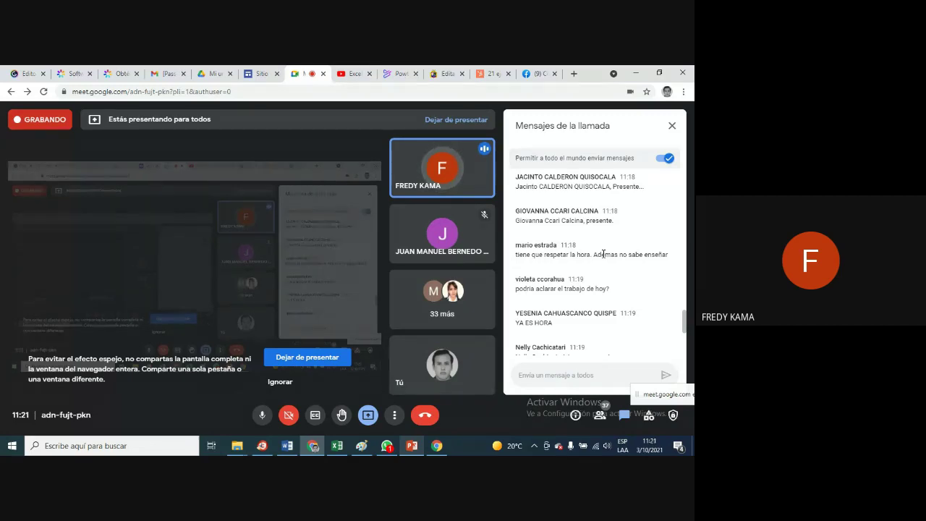
triple_click(604, 254)
click(603, 254)
triple_click(604, 254)
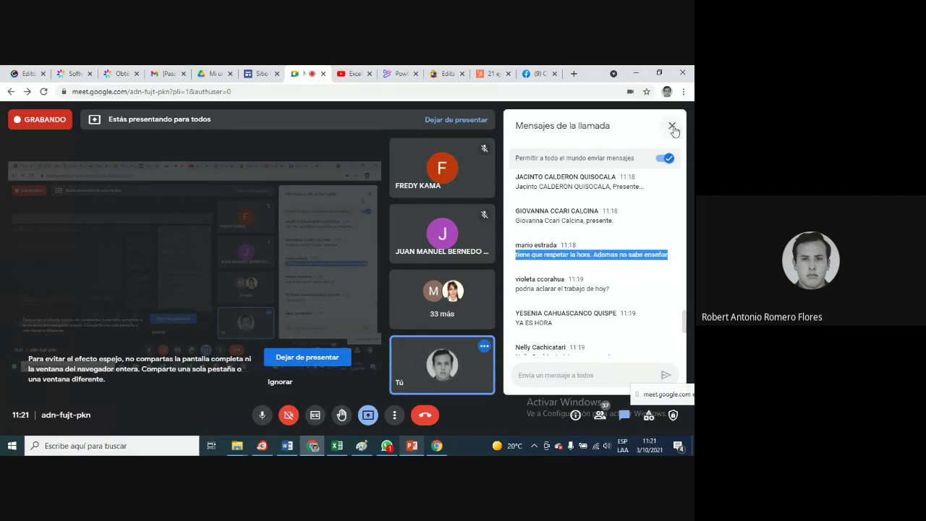
click(672, 125)
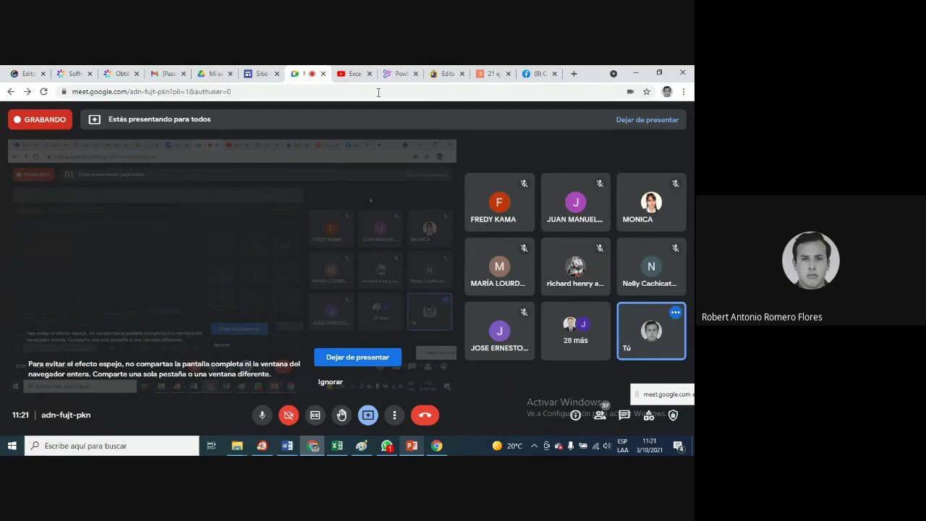
- Dismiss the iSpring publication-complete notice and select the Cuestionario slide elements
click(636, 73)
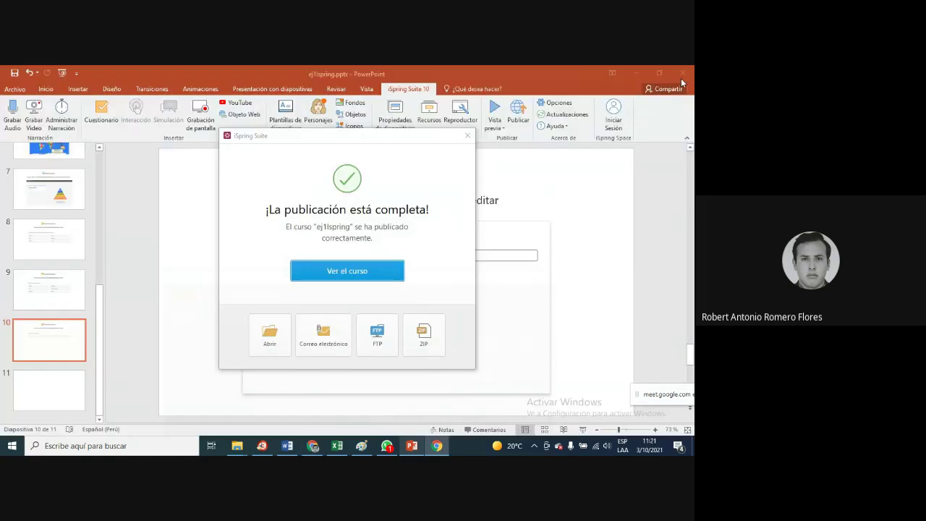
click(468, 135)
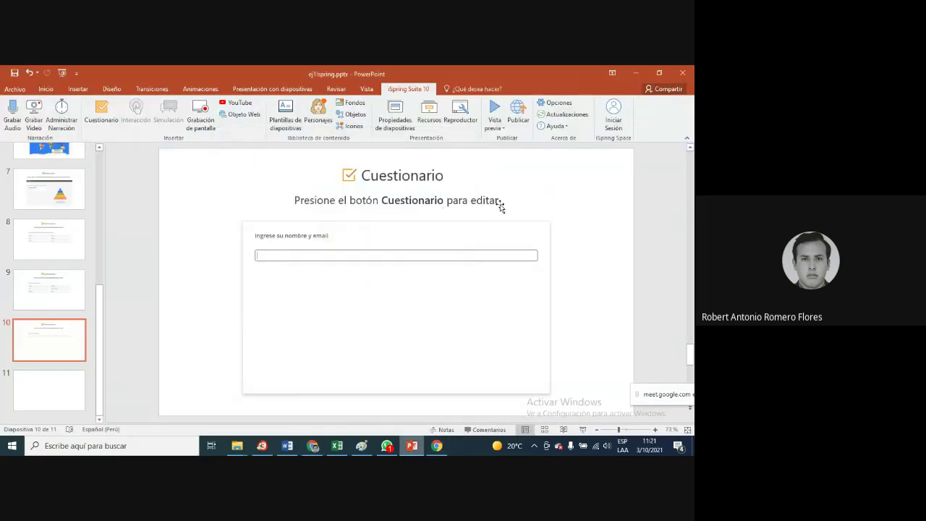
click(438, 194)
click(380, 176)
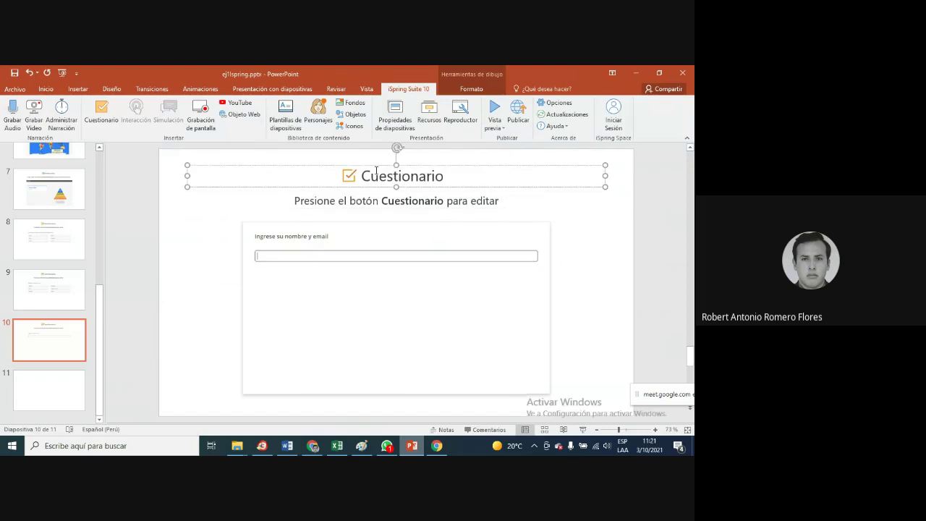
click(176, 178)
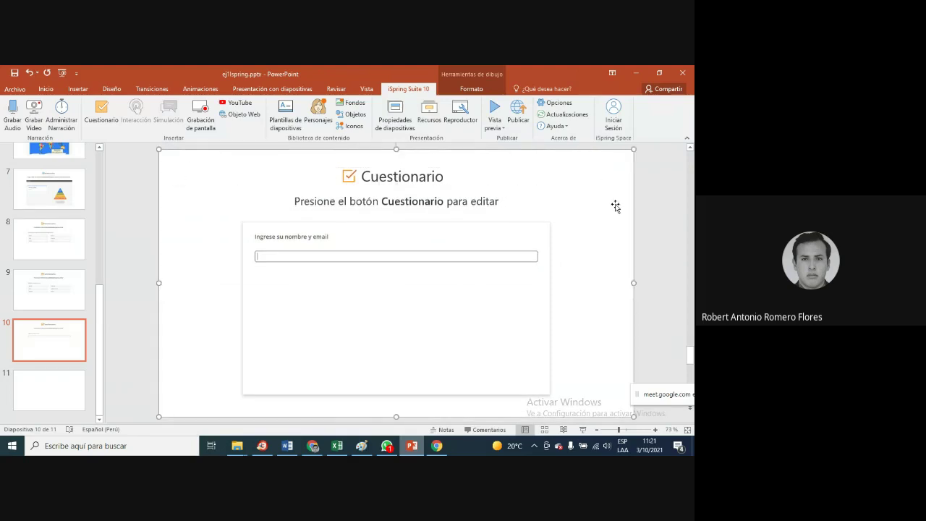
- Close the ej1Ispring presentation, saving the changes, and minimize PowerPoint
click(20, 89)
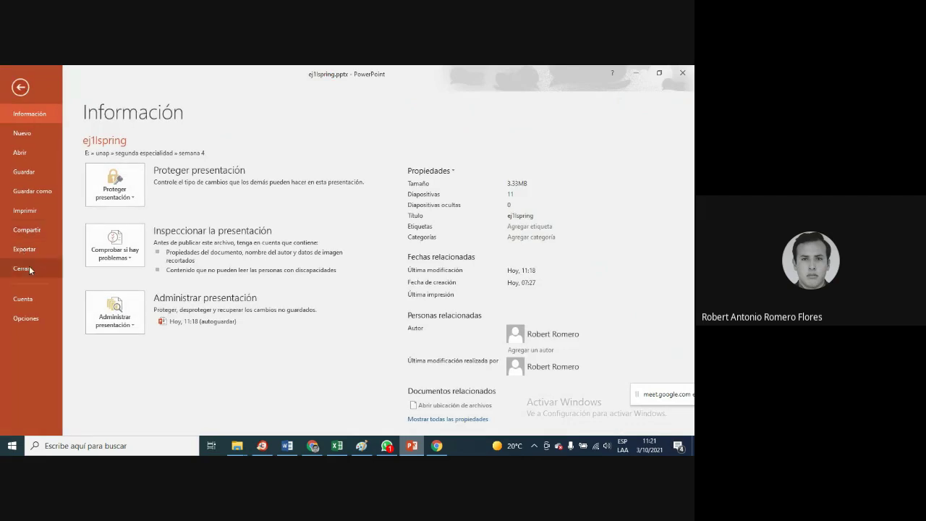
click(17, 269)
click(307, 273)
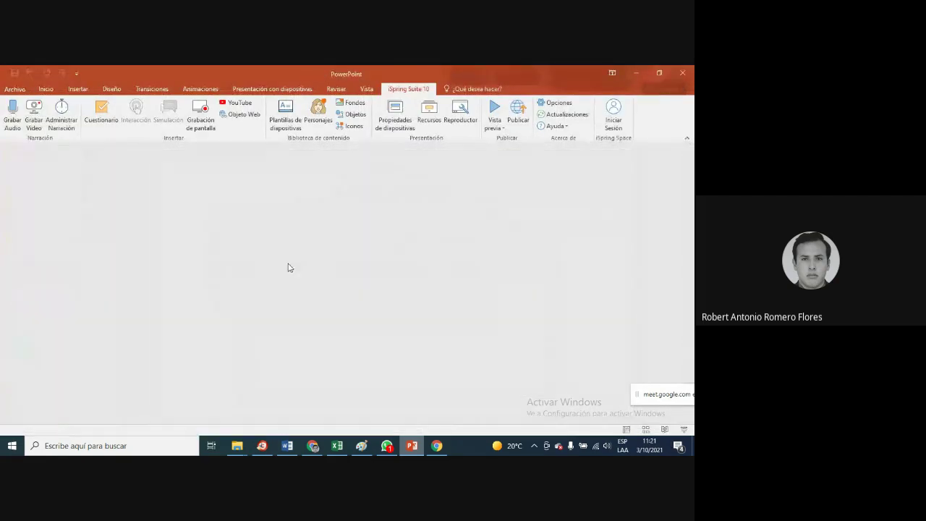
click(637, 73)
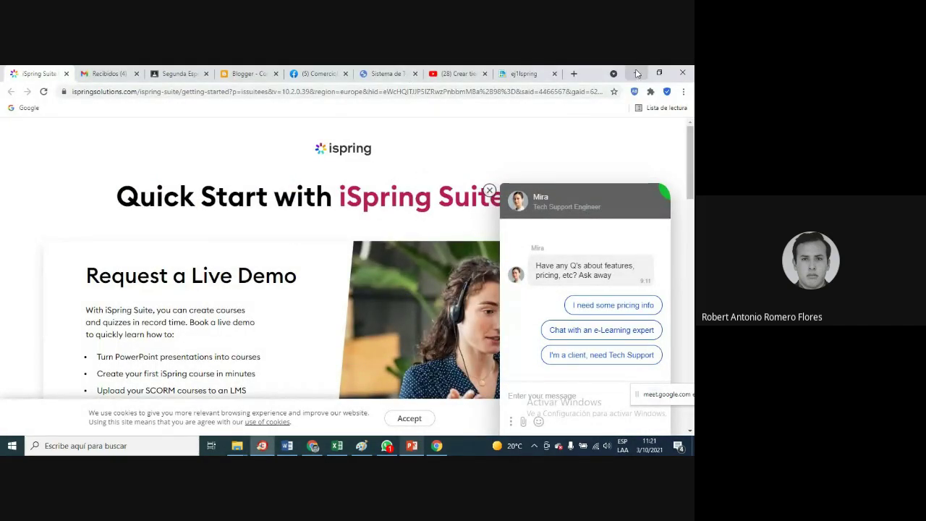
- Minimize Chrome and the folder window, then bring up Ejemplos-de-tablas-dinamicas.xlsx in Excel
click(635, 73)
click(632, 73)
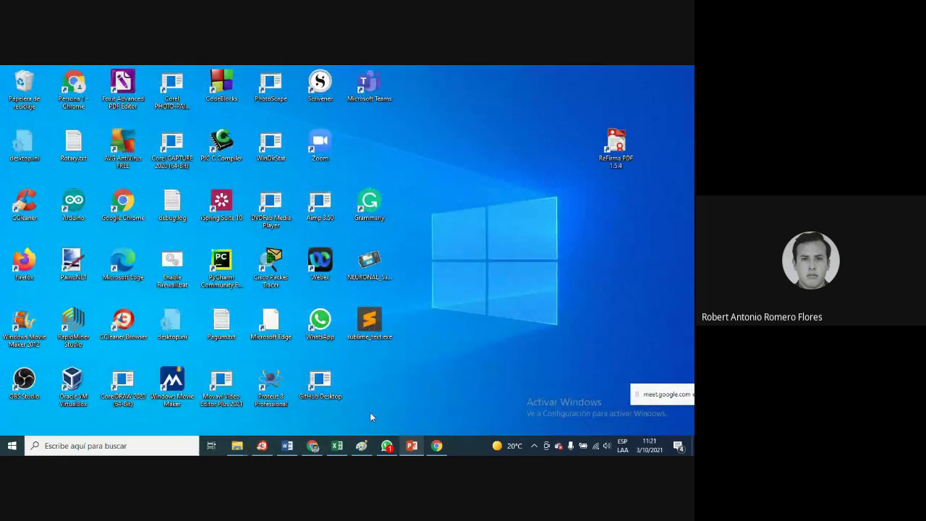
click(386, 445)
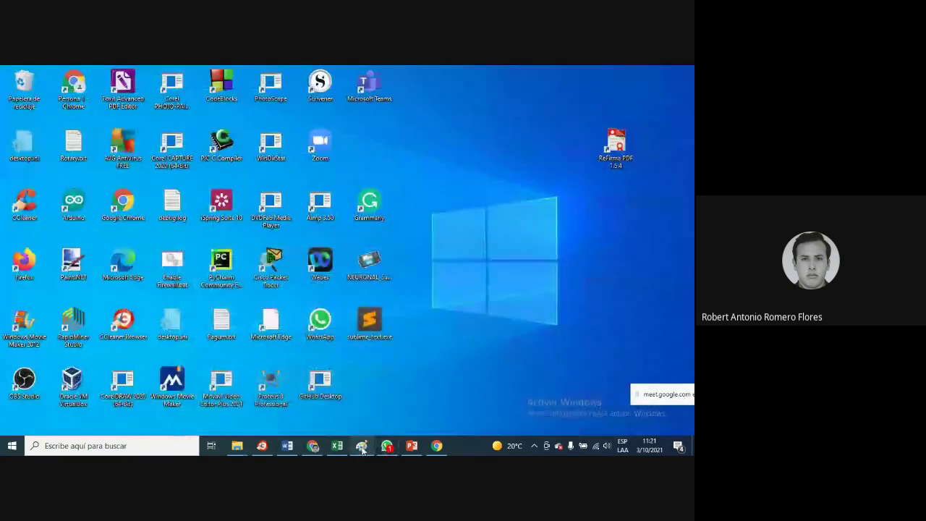
click(337, 445)
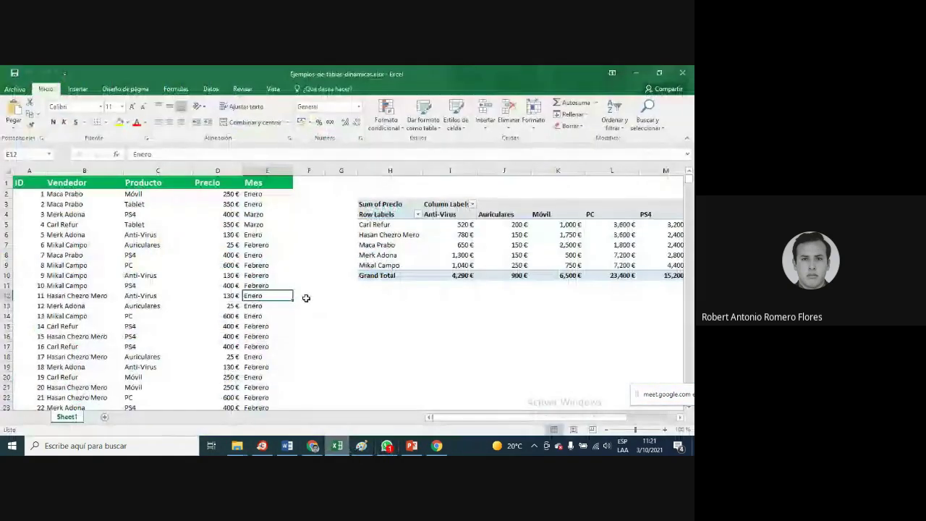
- Look over the Móvil entry in C2 and cell F2, then return to the Meet call
click(182, 192)
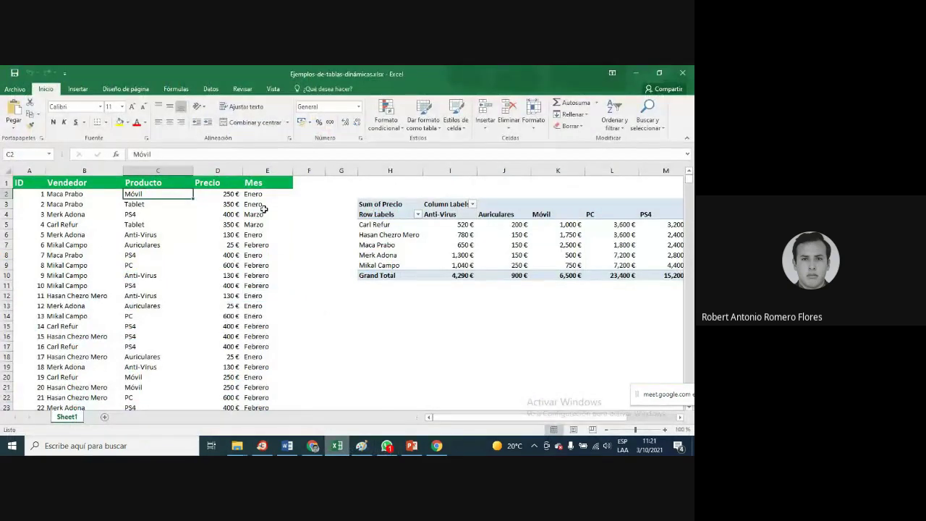
click(318, 194)
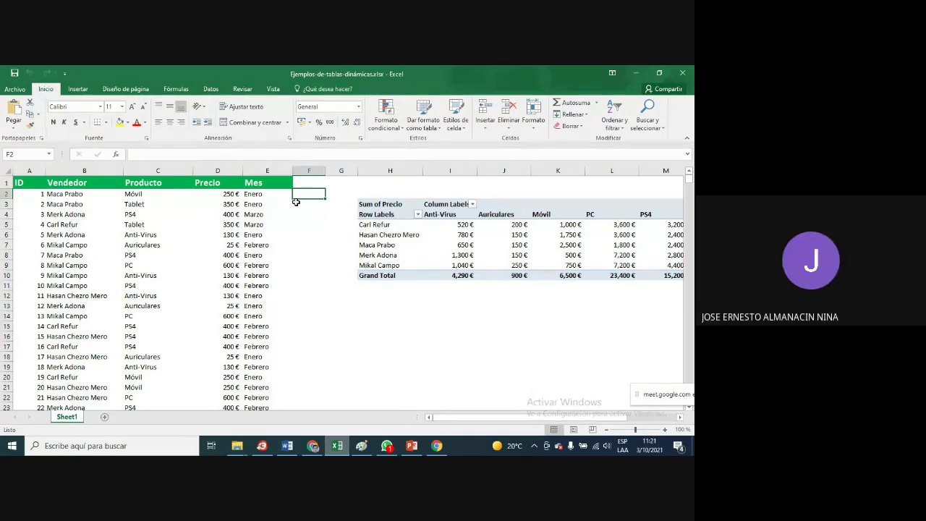
click(313, 446)
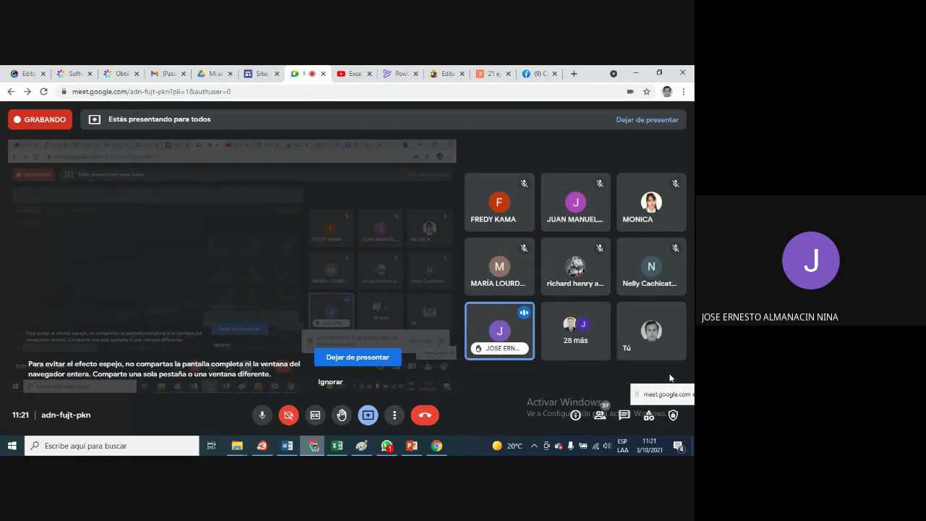
- Dismiss the raised-hand alert and search the People list for the complaining participant
click(669, 376)
click(600, 414)
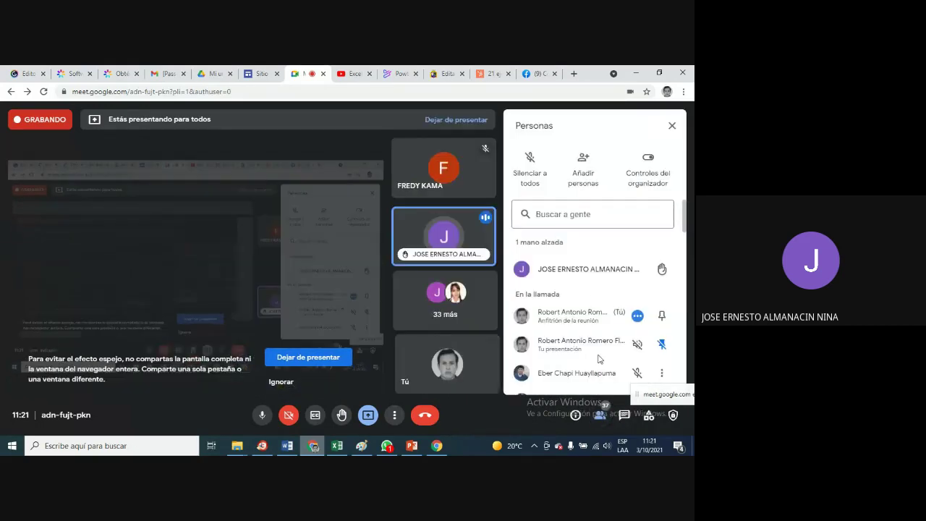
scroll(590, 282, down, 3)
scroll(590, 283, up, 3)
click(601, 214)
text(mario)
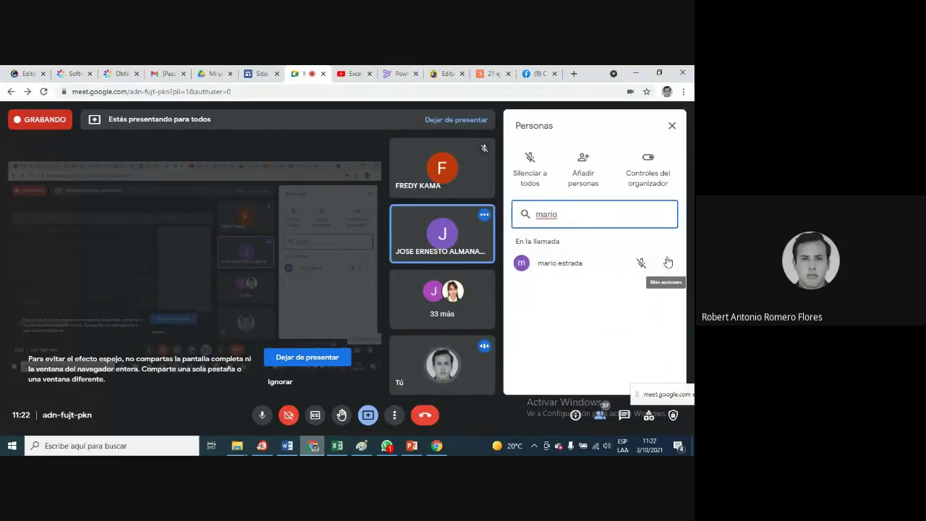
- Remove that participant from the meeting, close the People panel, and go back to Excel
click(666, 262)
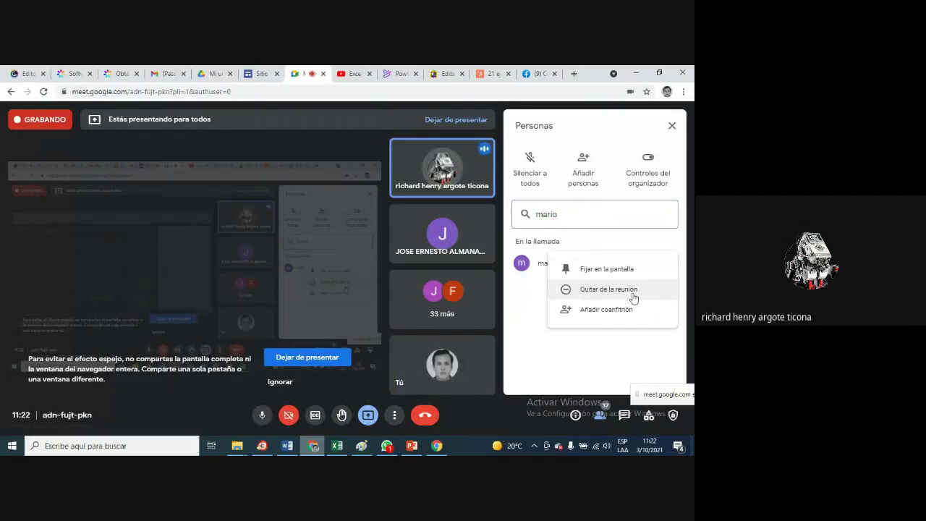
click(622, 291)
click(431, 312)
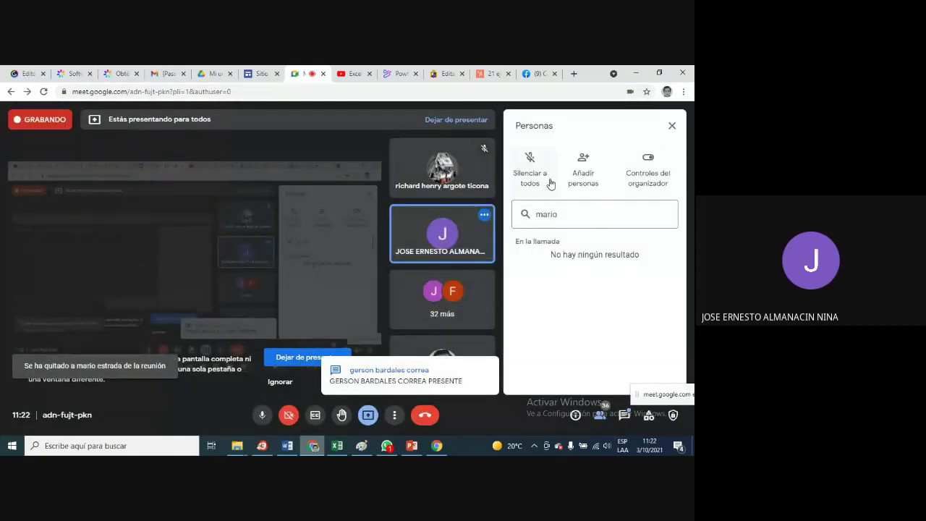
click(672, 126)
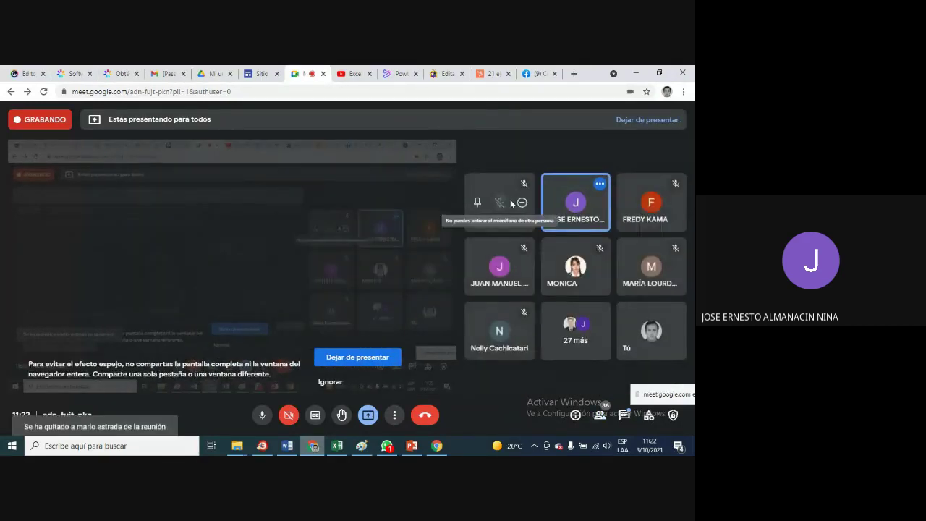
click(336, 447)
- Select cells F9, A1, A2 and a seller and product entry, then bring up WhatsApp
click(309, 265)
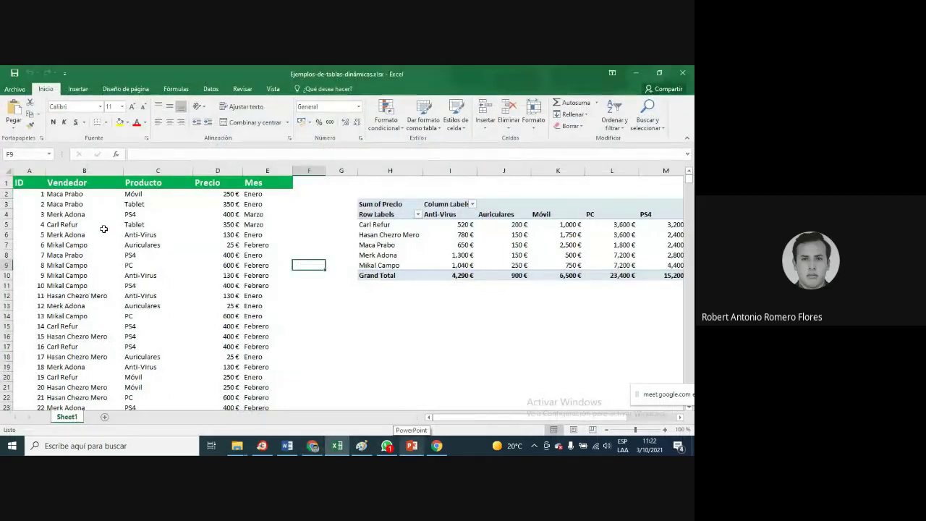
click(59, 206)
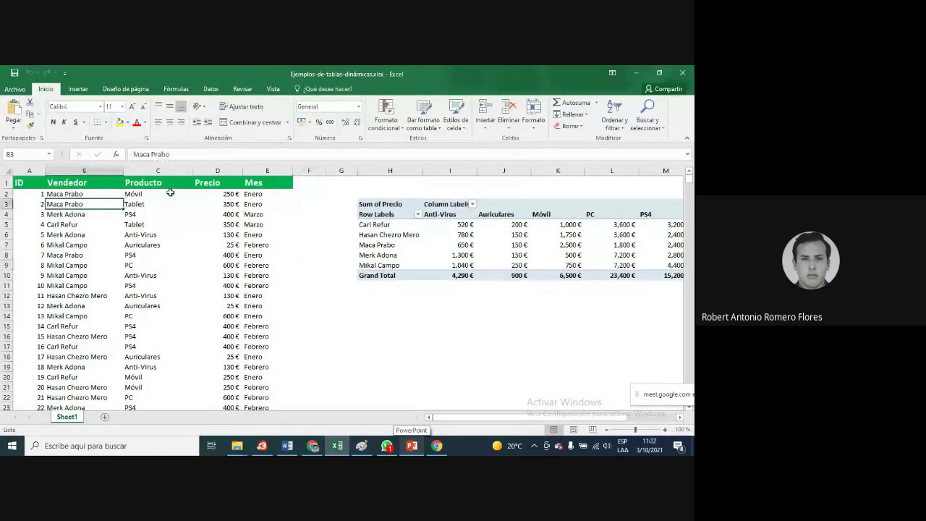
click(123, 193)
click(38, 186)
click(29, 196)
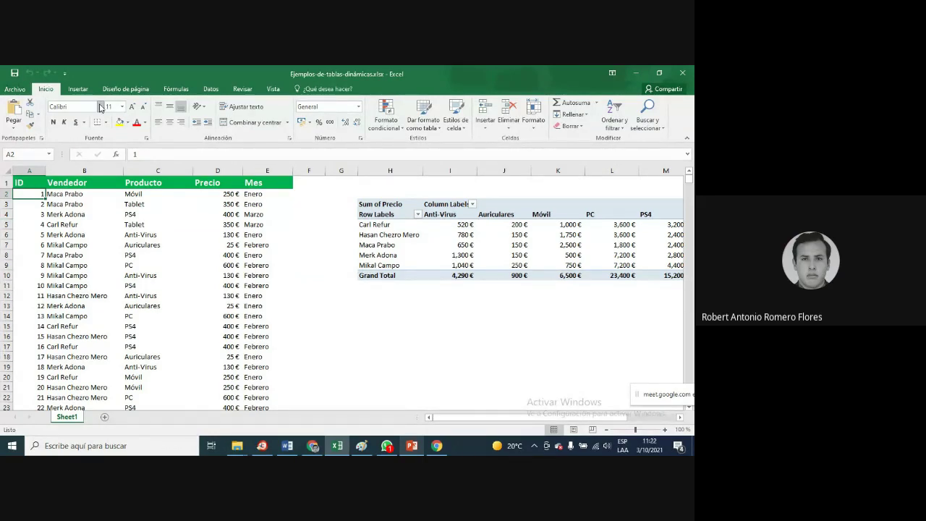
click(387, 446)
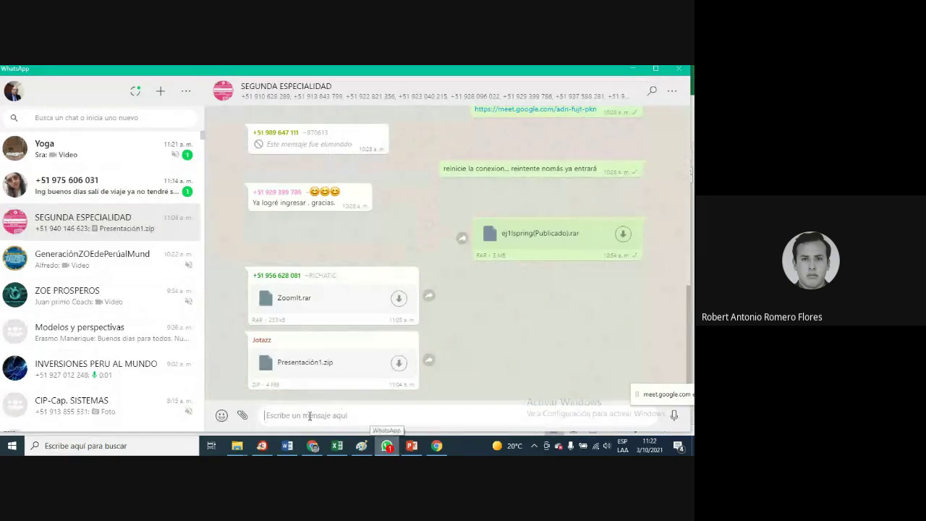
- Attach Ejemplos-de-tablas-dinámicas.xlsx as a document and send it to the SEGUNDA ESPECIALIDAD group
click(245, 417)
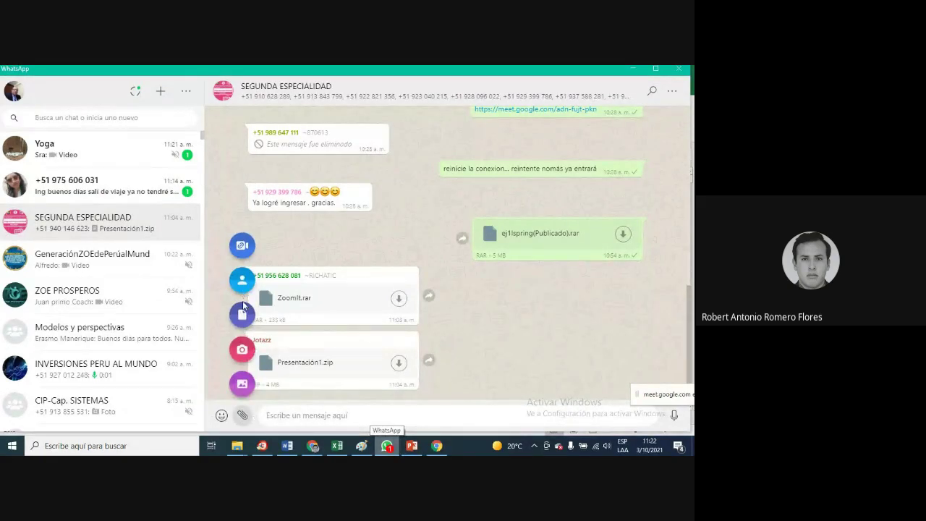
click(243, 320)
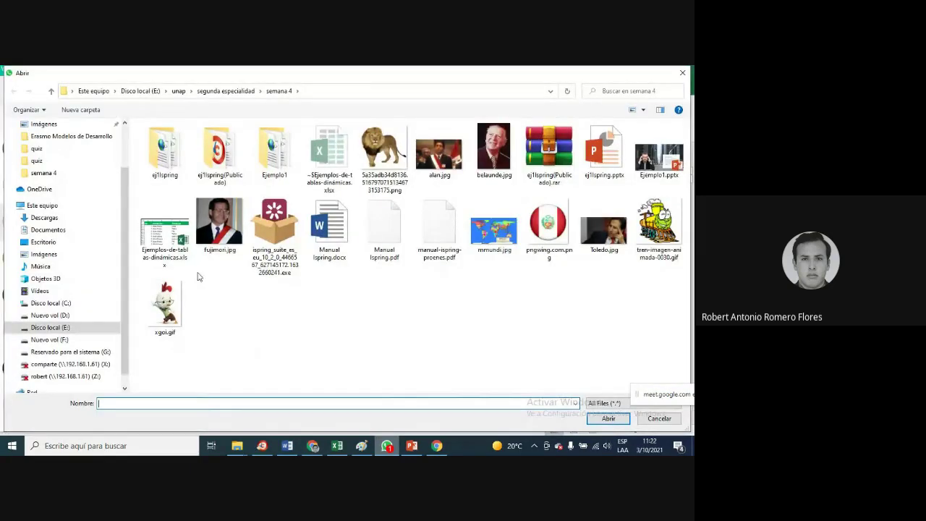
click(173, 258)
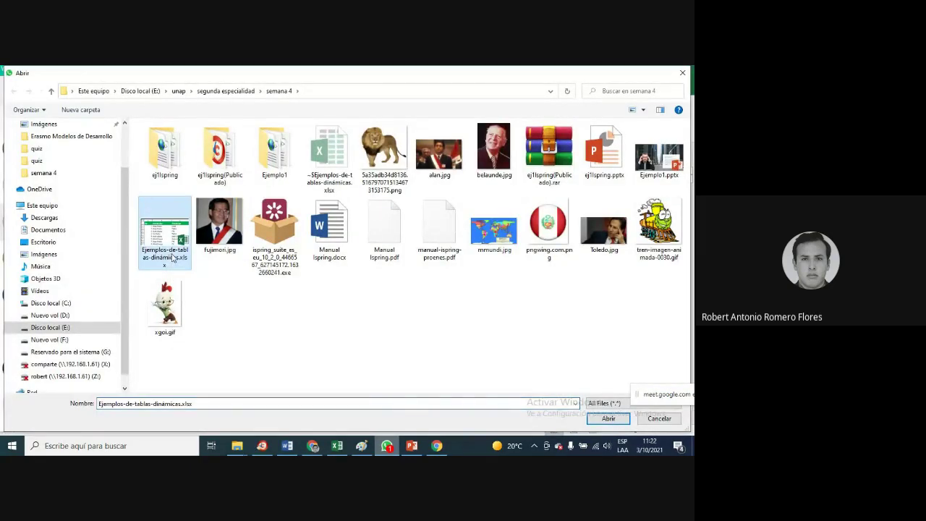
double_click(176, 259)
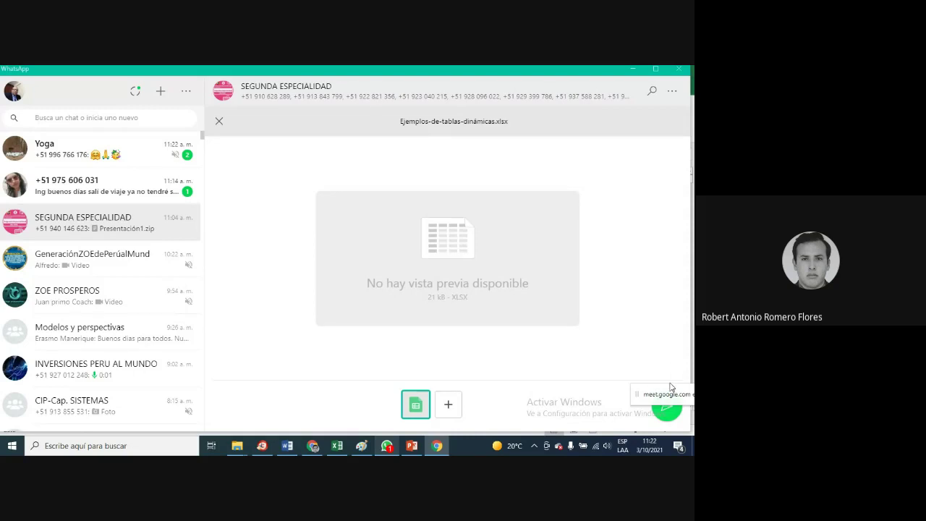
click(667, 408)
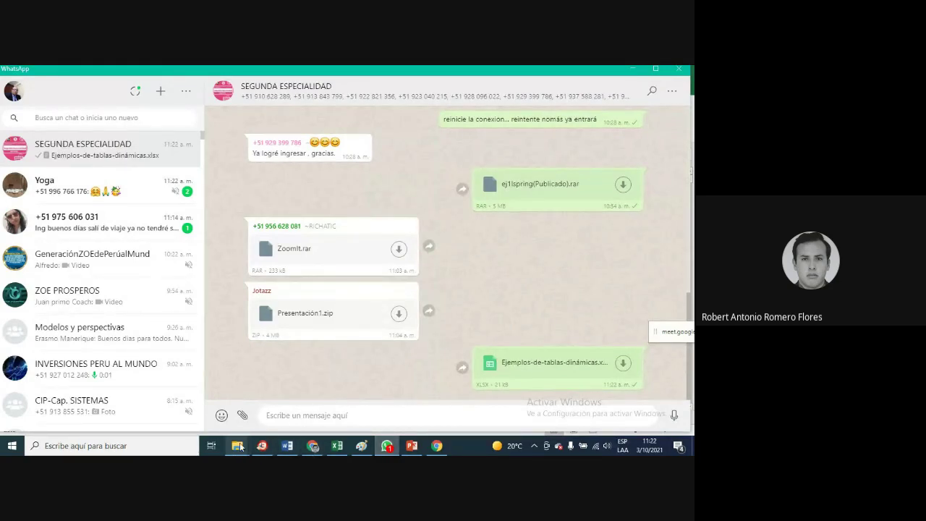
- Bring the semana 4 folder window forward and sort its files by modification date
mouse_move(241, 448)
click(297, 391)
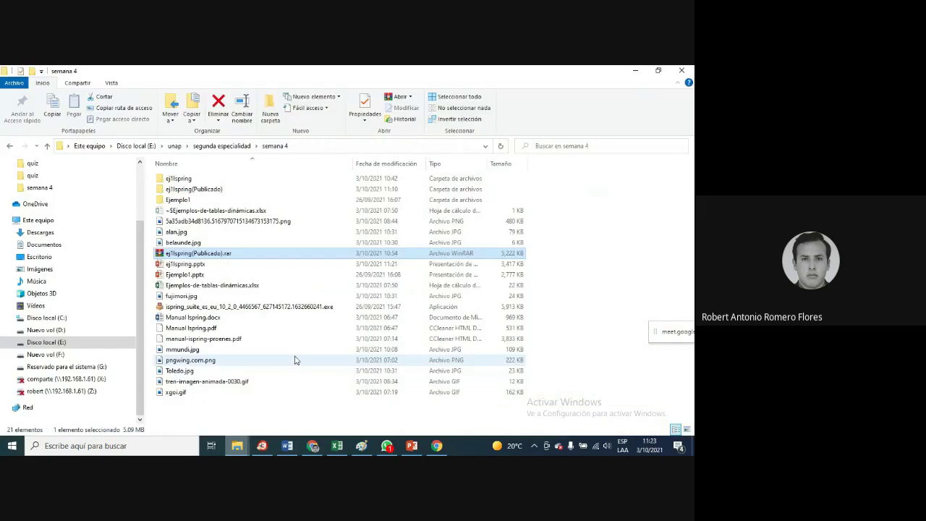
click(636, 295)
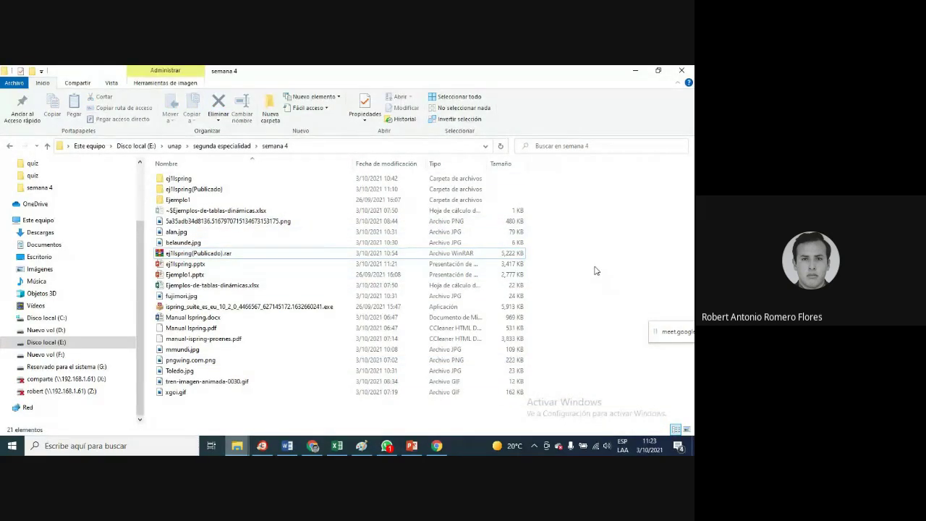
click(406, 164)
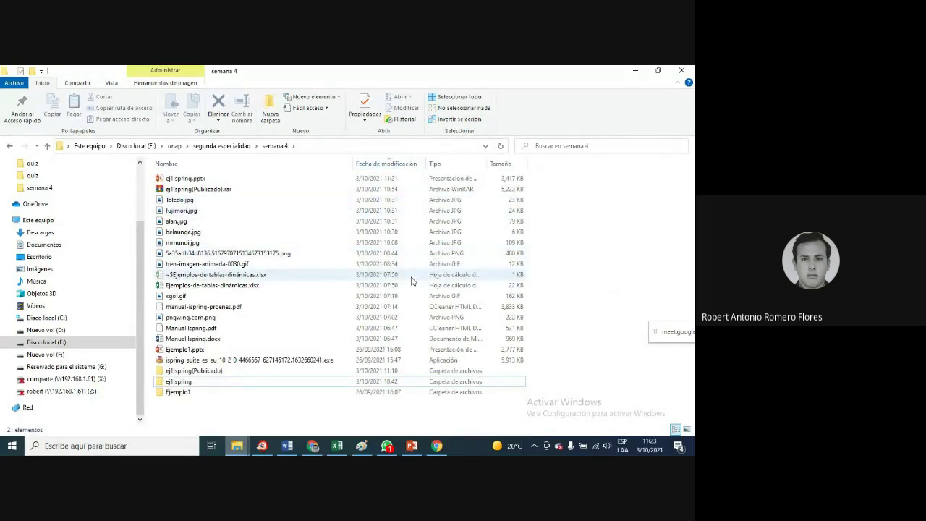
- Archive the ej1Ispring(Publicado) folder into ej1Ispring(Publicado).rar, then return to WhatsApp
click(295, 374)
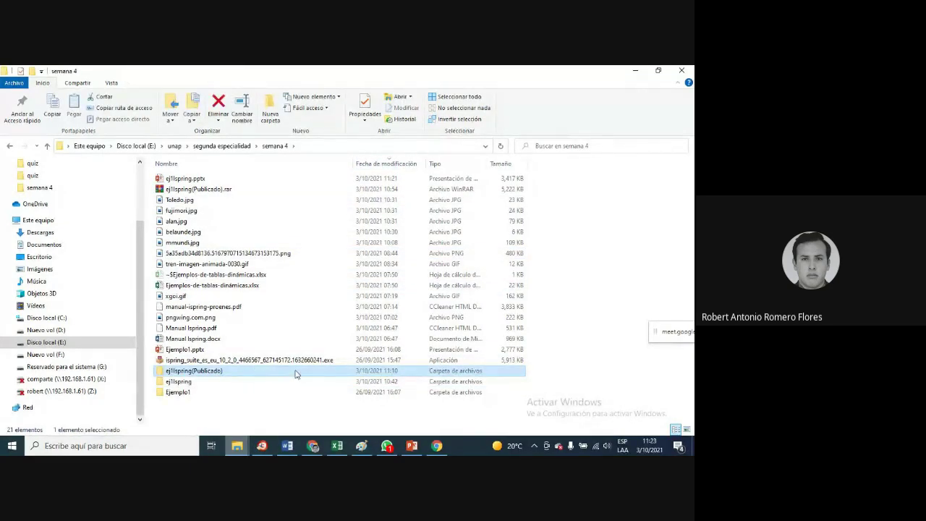
right_click(296, 373)
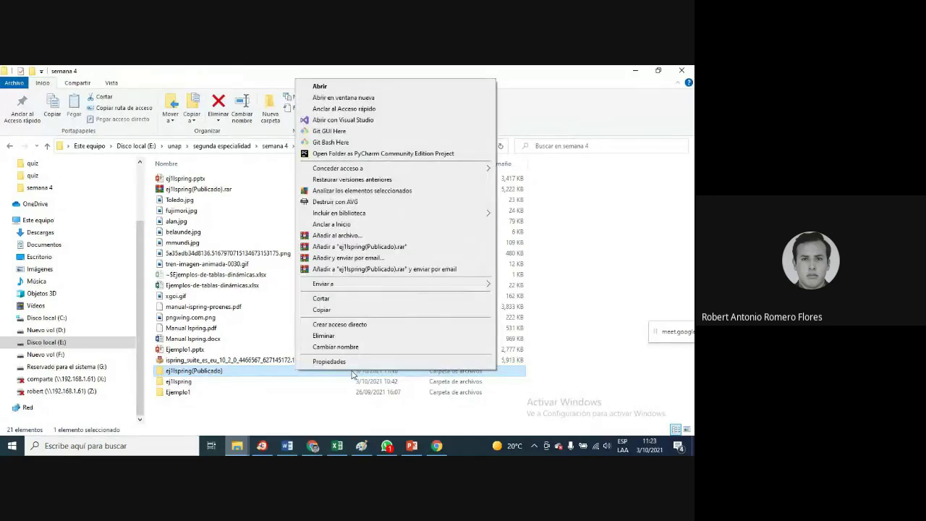
click(434, 247)
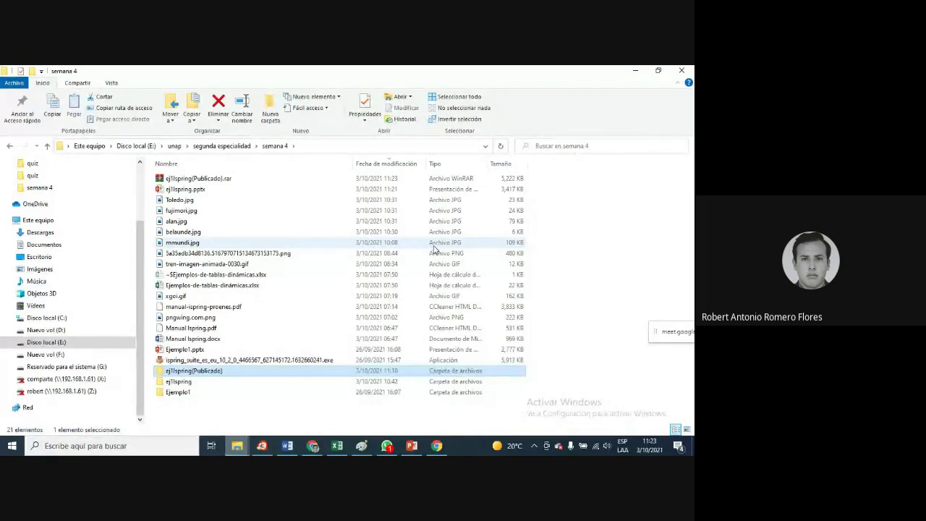
click(387, 446)
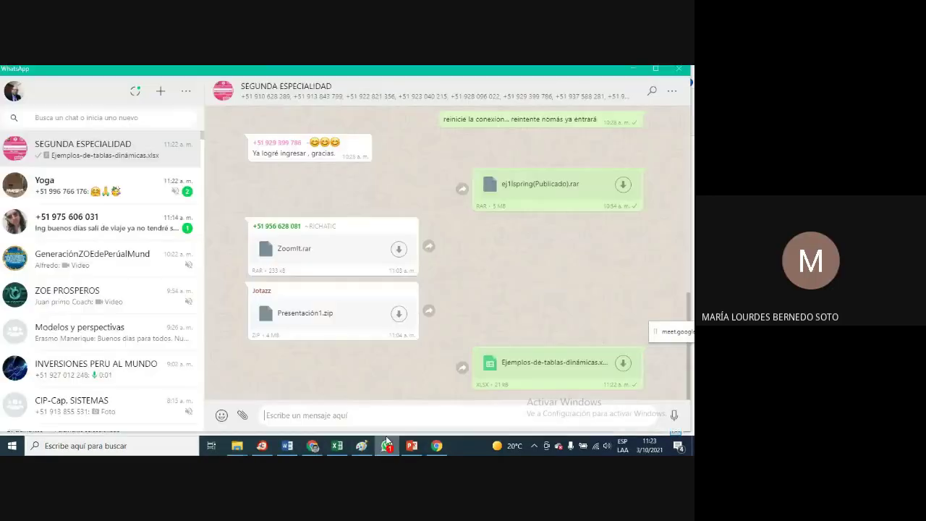
- Attach ej1Ispring(Publicado).rar as a document in the group chat's send preview
click(241, 416)
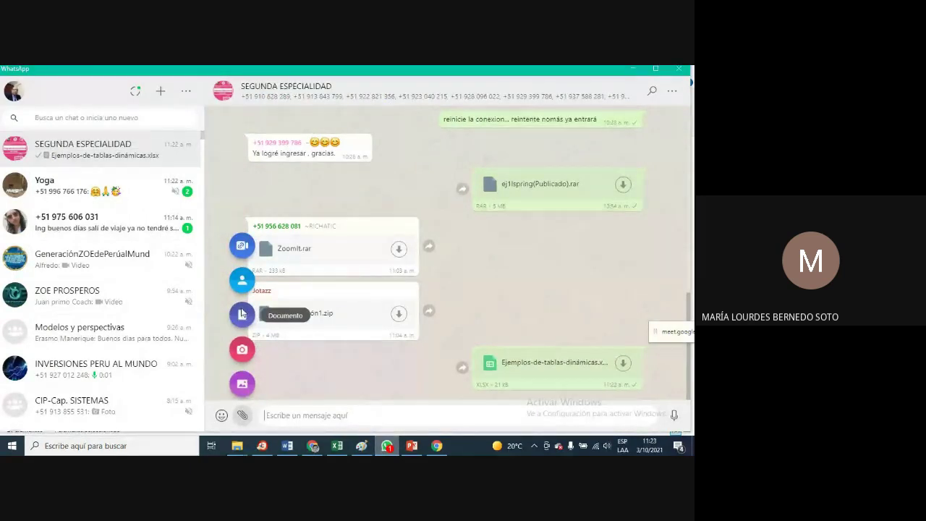
click(243, 313)
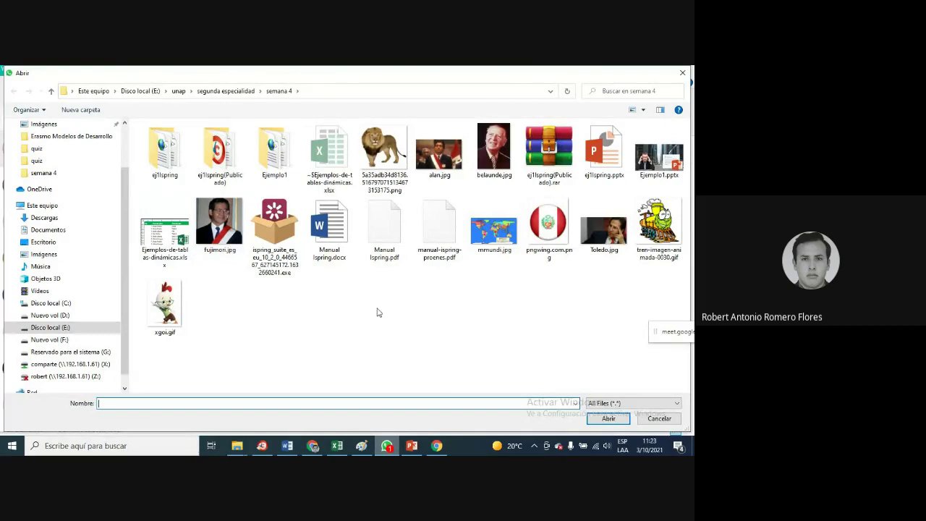
double_click(540, 144)
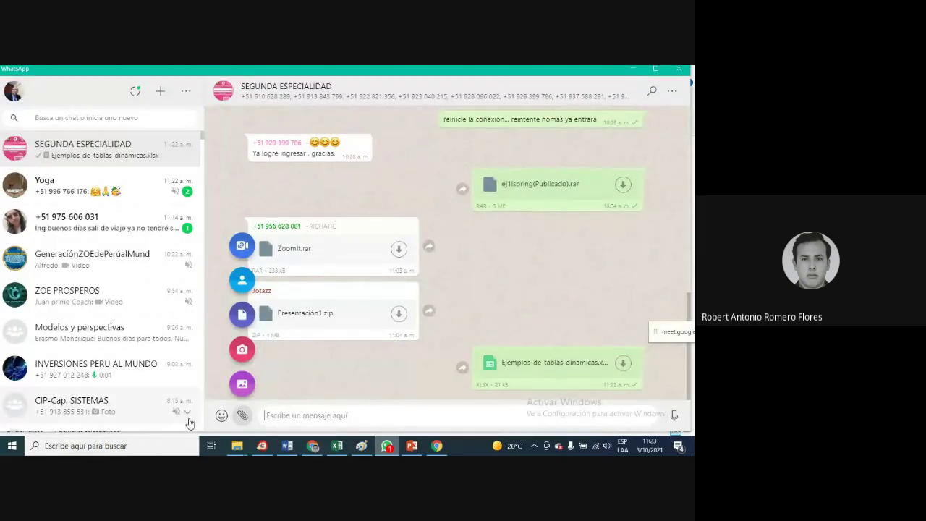
mouse_move(240, 450)
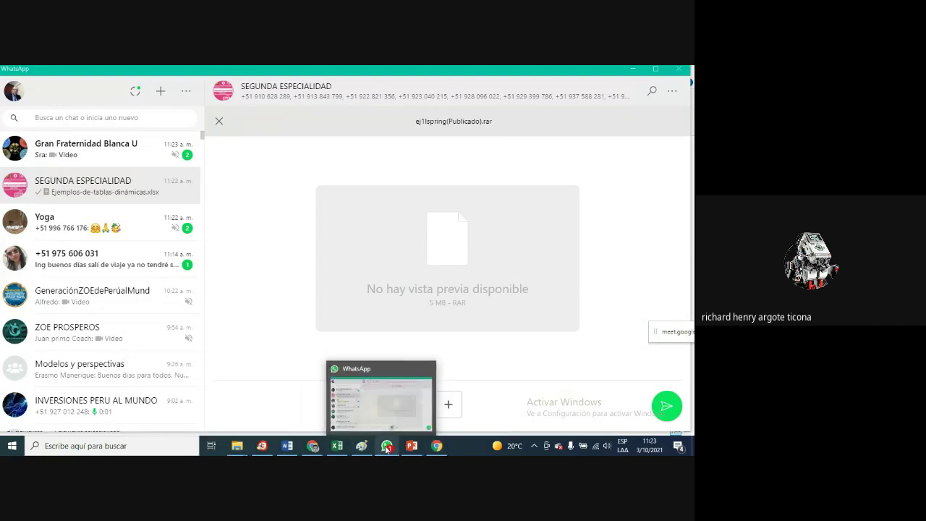
- Close the duplicate semana 4 Explorer window, keeping one semana 4 window open
click(313, 446)
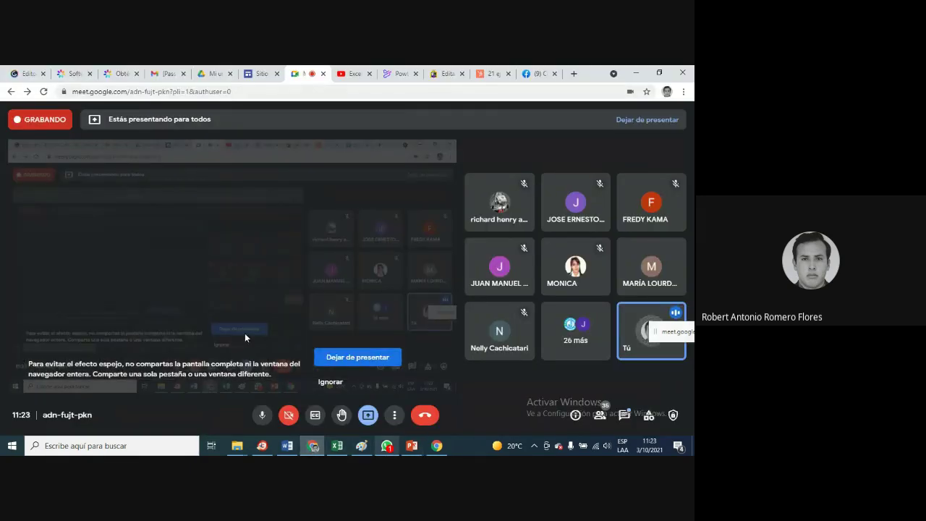
click(237, 446)
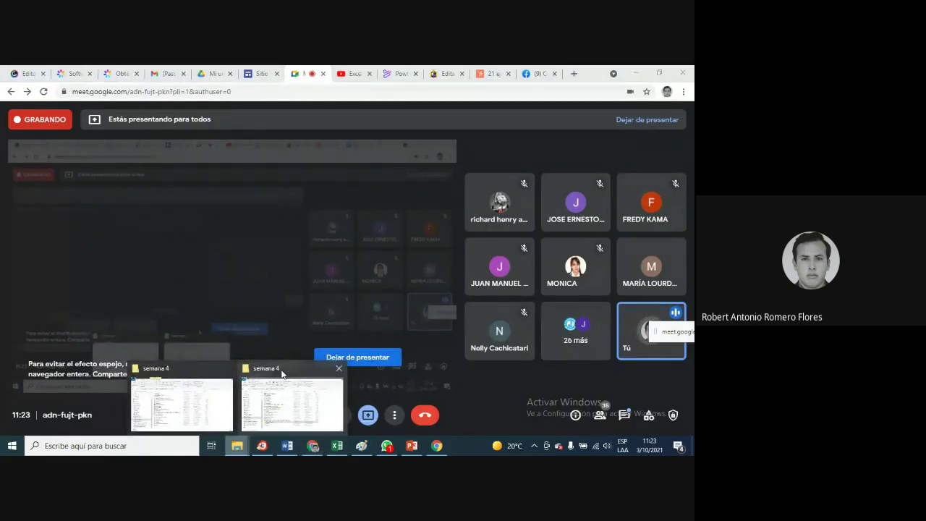
click(282, 384)
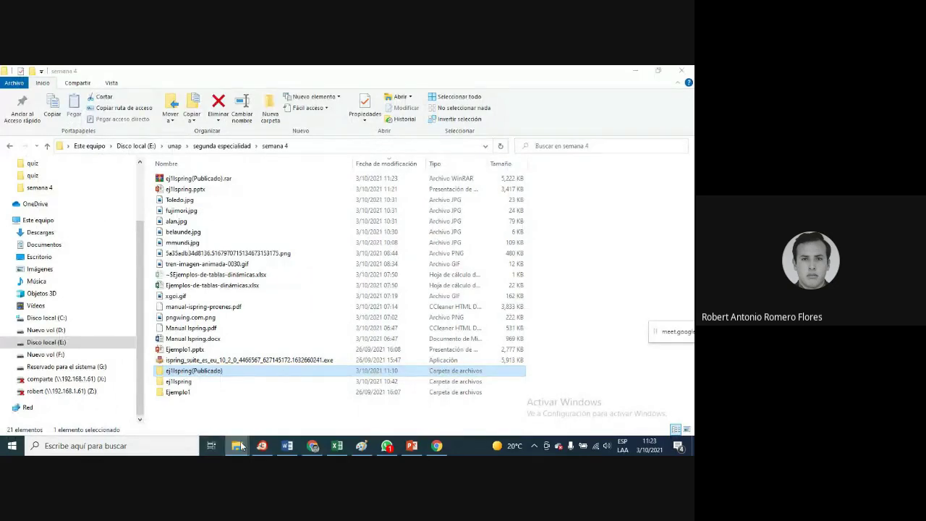
mouse_move(237, 446)
click(339, 370)
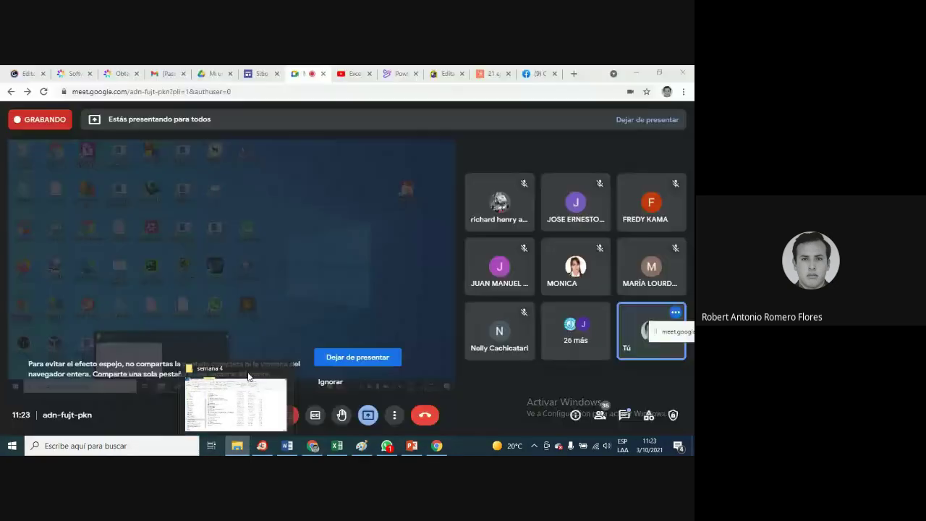
click(239, 402)
- Open the ej1Ispring(Publicado) folder and browse the files inside its data folder
click(208, 191)
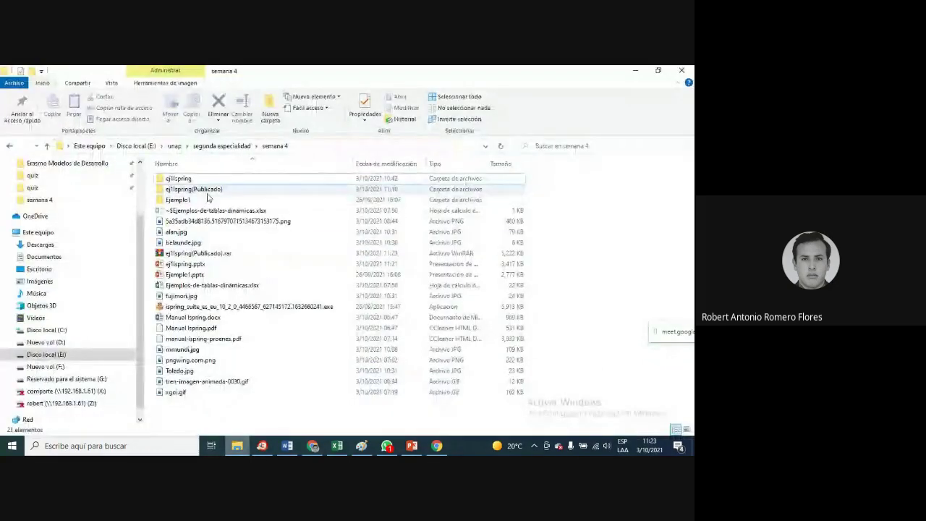
double_click(208, 191)
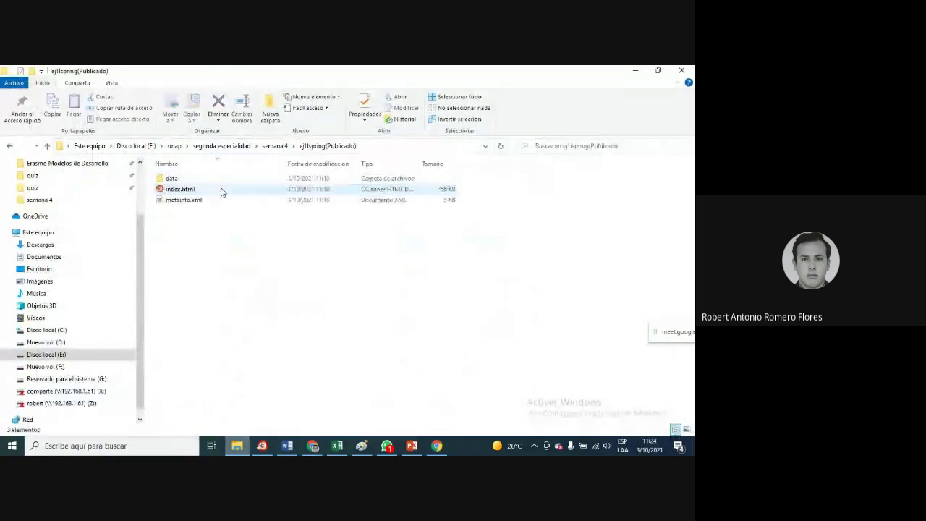
click(172, 180)
double_click(172, 180)
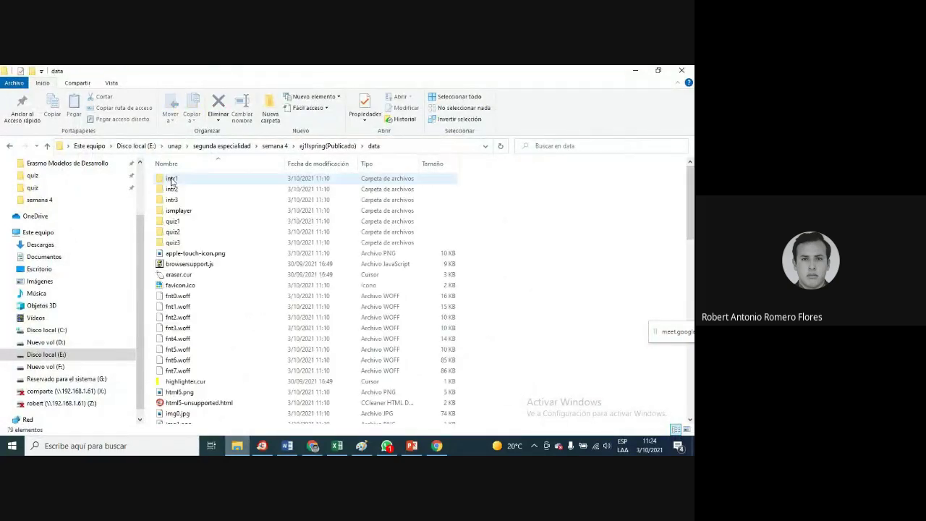
scroll(259, 217, down, 8)
scroll(255, 240, down, 10)
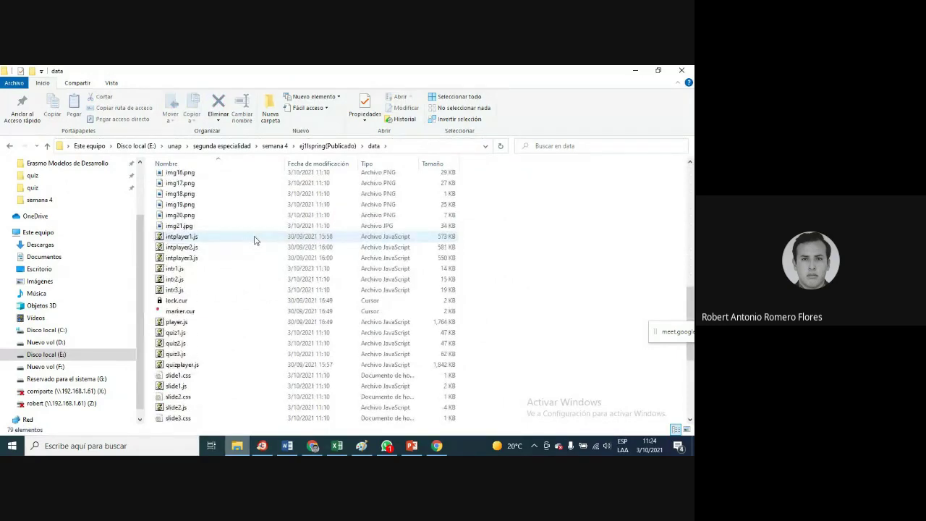
scroll(255, 240, up, 18)
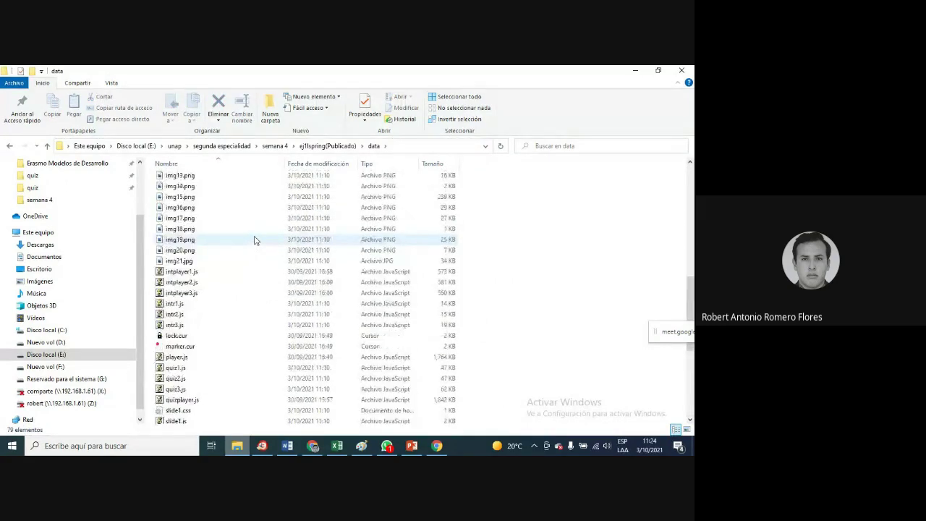
- Go back up, reopen ej1Ispring(Publicado) to view index.html and metainfo.xml, then return to PowerPoint
click(275, 146)
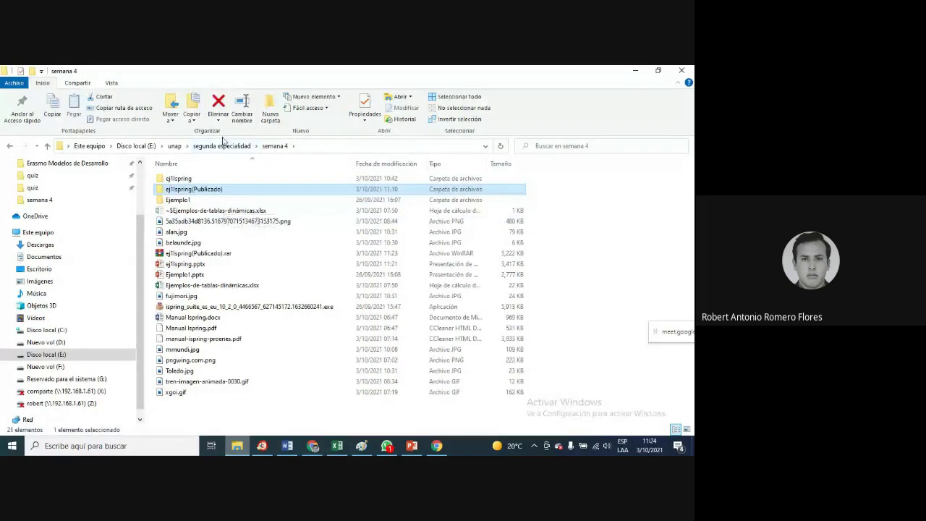
click(181, 178)
double_click(199, 191)
drag(276, 252, 171, 178)
click(265, 230)
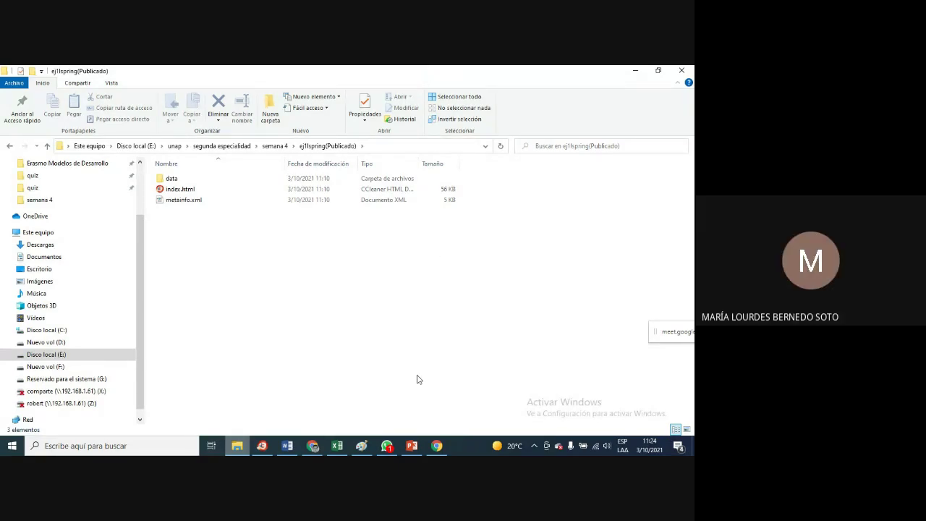
click(412, 445)
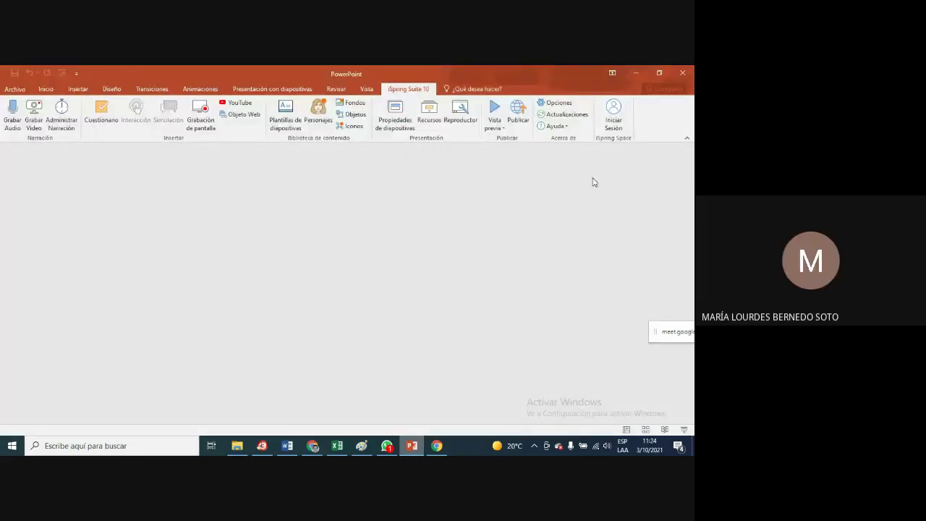
click(14, 88)
click(300, 167)
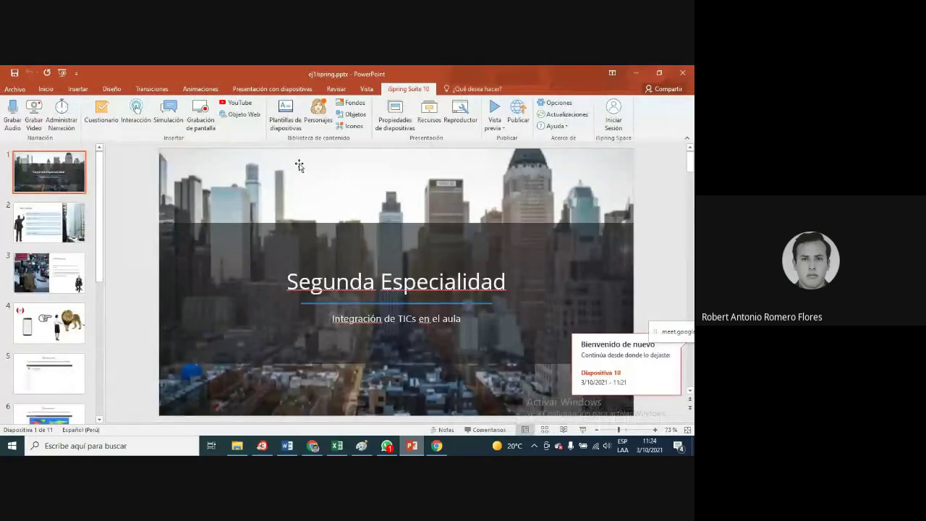
click(518, 112)
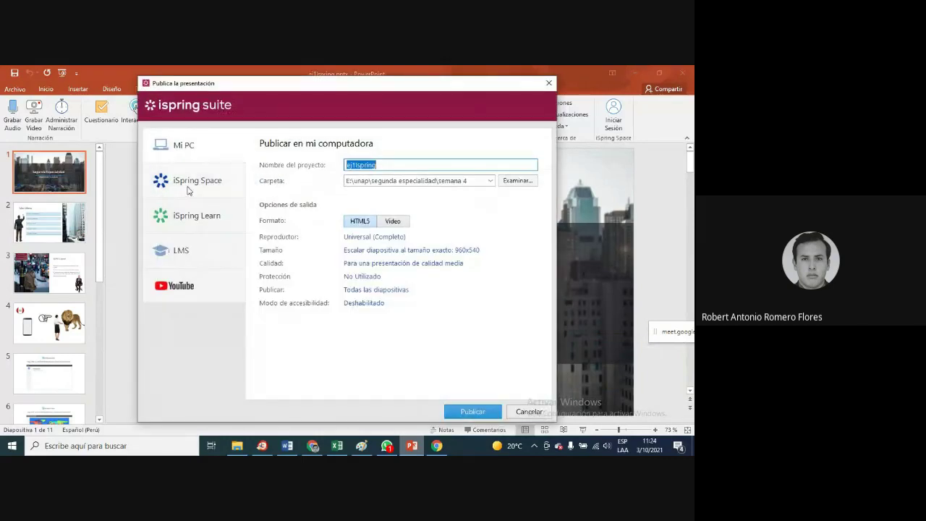
click(193, 183)
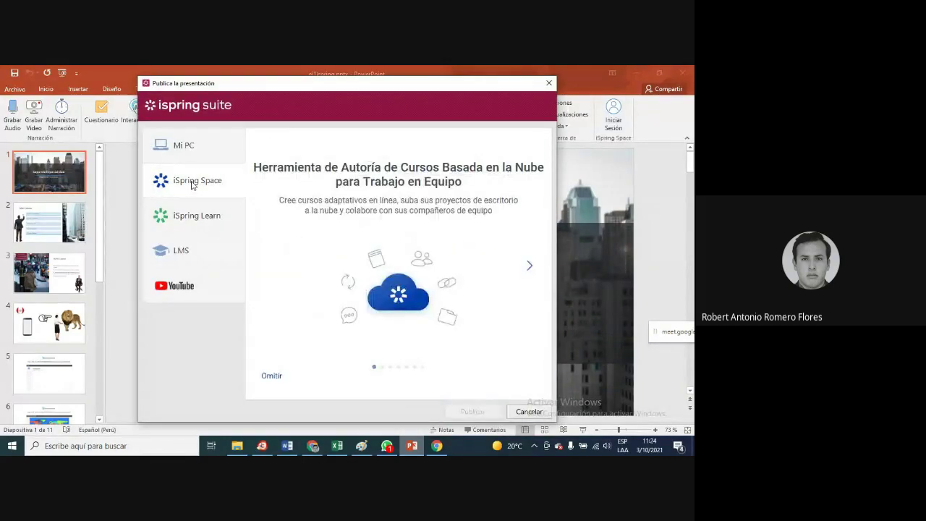
click(214, 218)
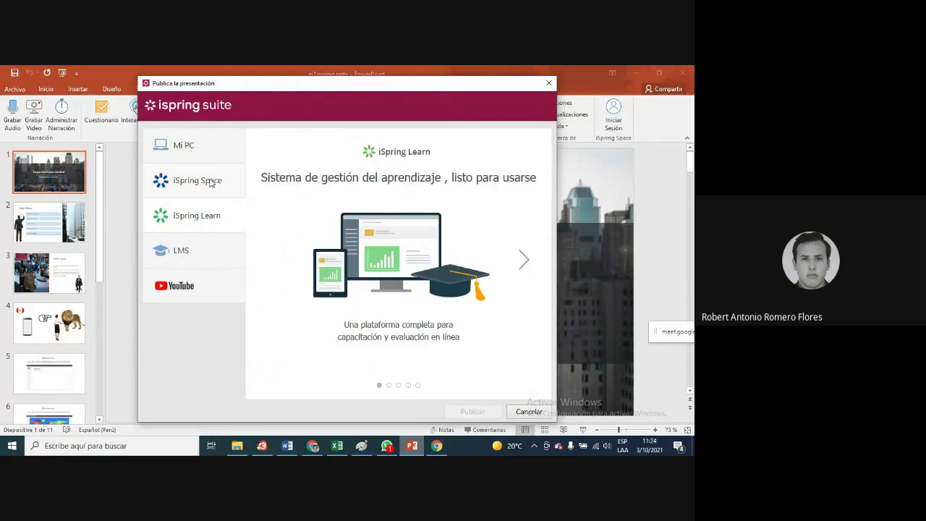
click(211, 184)
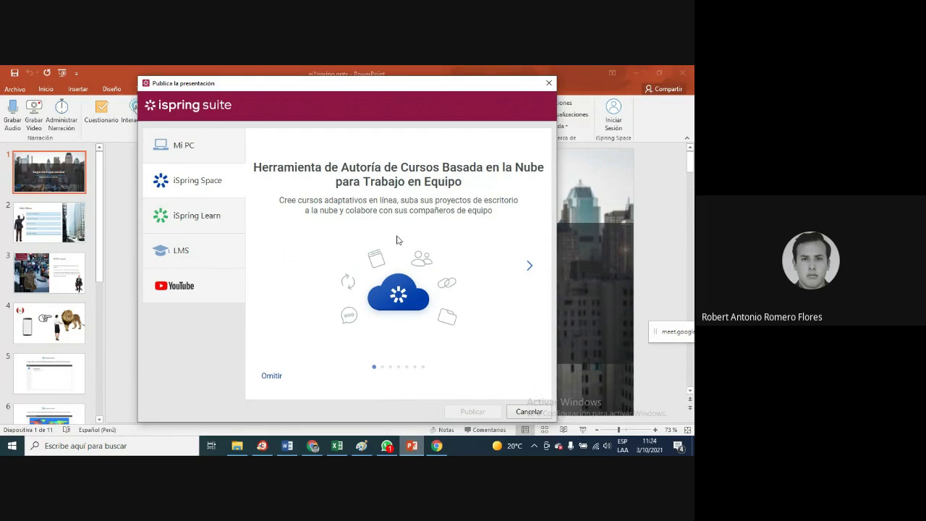
click(531, 268)
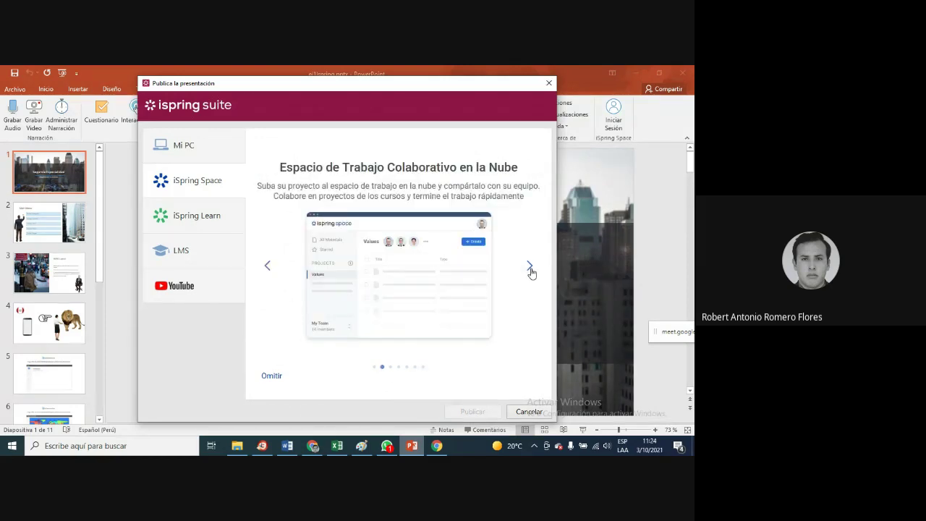
click(530, 269)
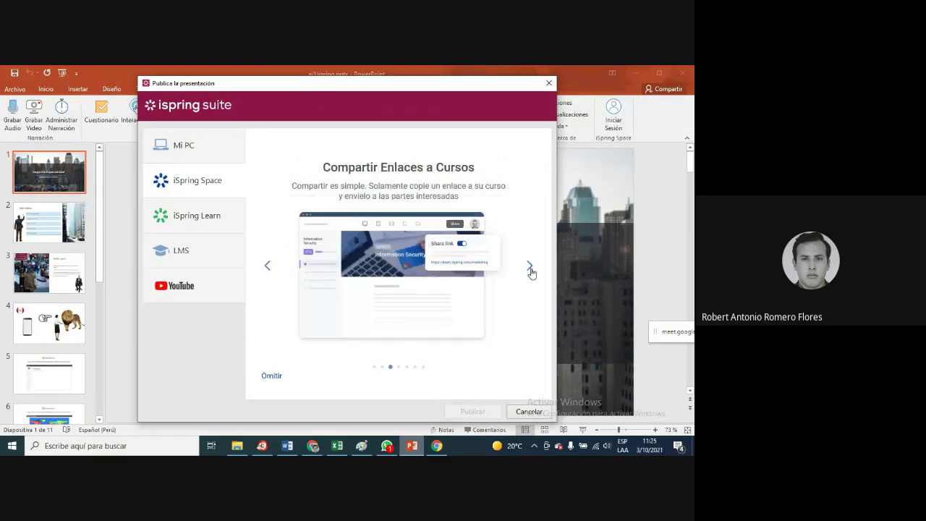
click(530, 269)
click(531, 270)
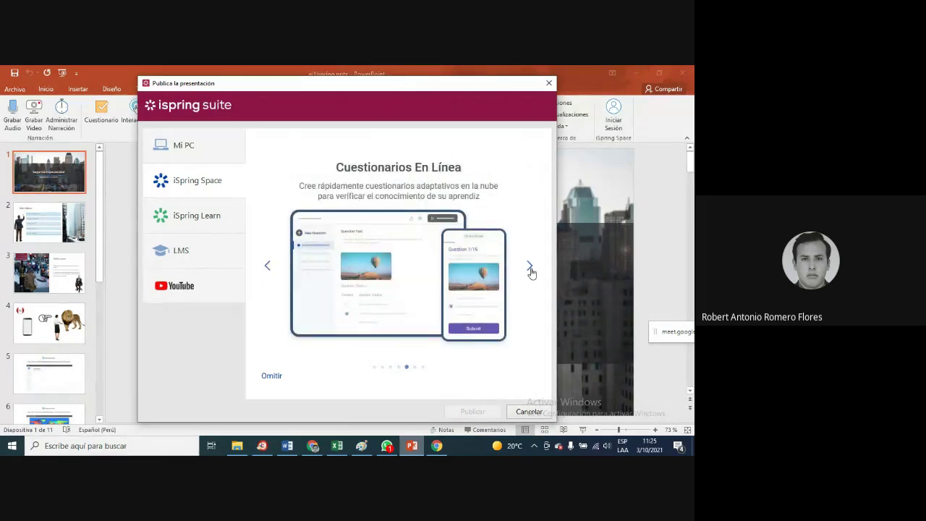
click(531, 269)
click(530, 269)
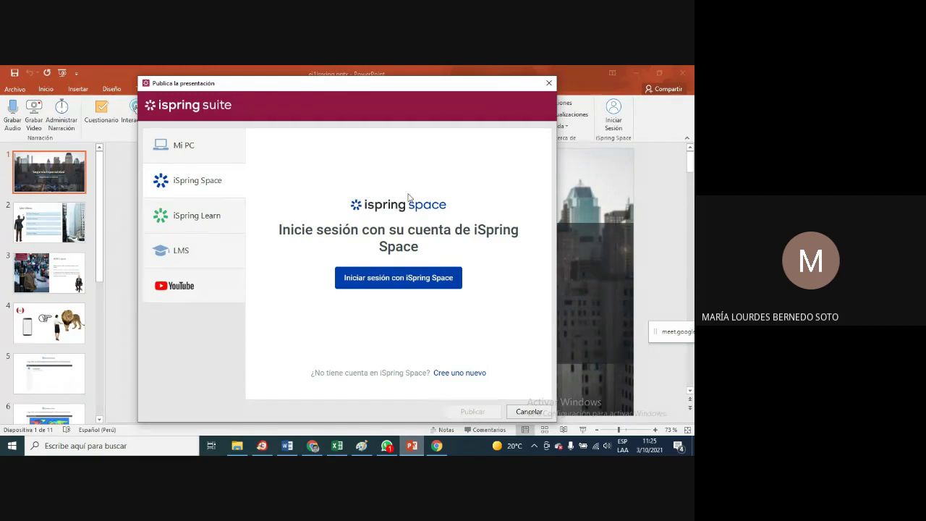
click(550, 86)
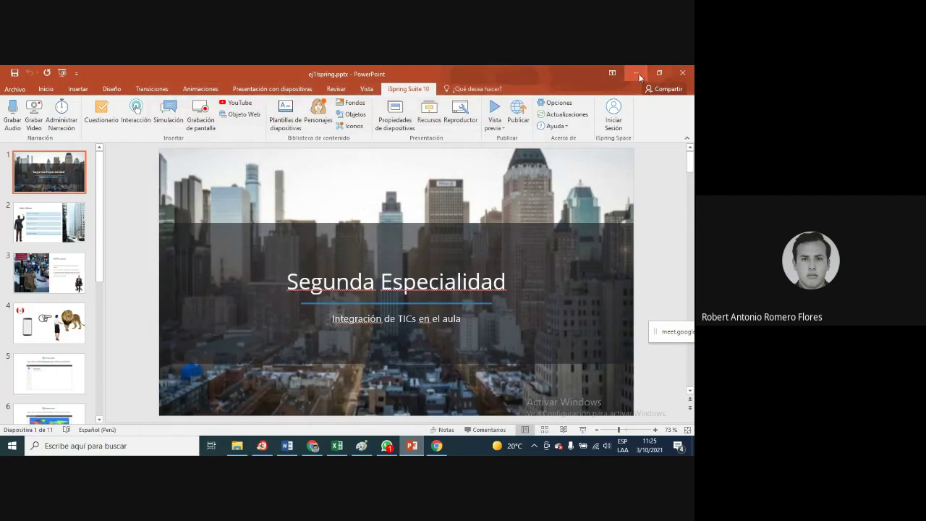
click(636, 73)
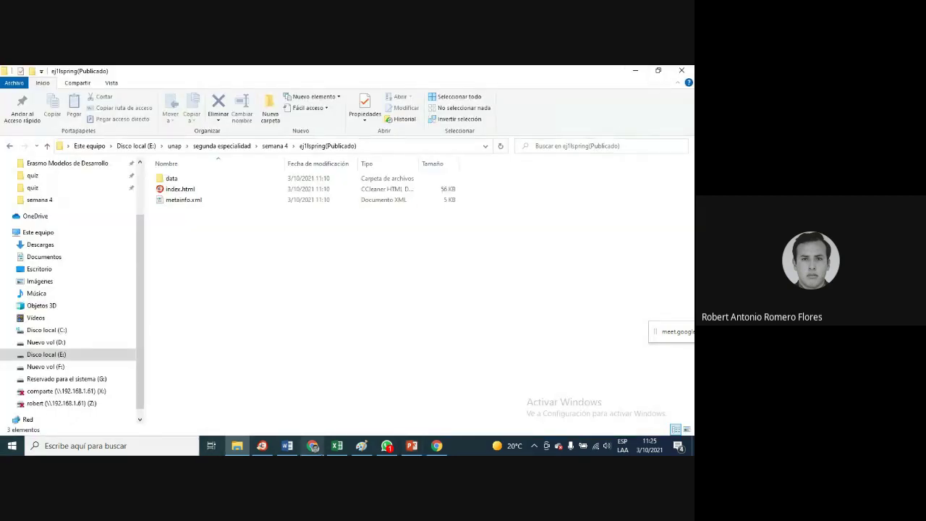
- Bring the Ejemplos-de-tablas-dinámicas workbook forward and move around its seller data headers
click(337, 447)
click(309, 273)
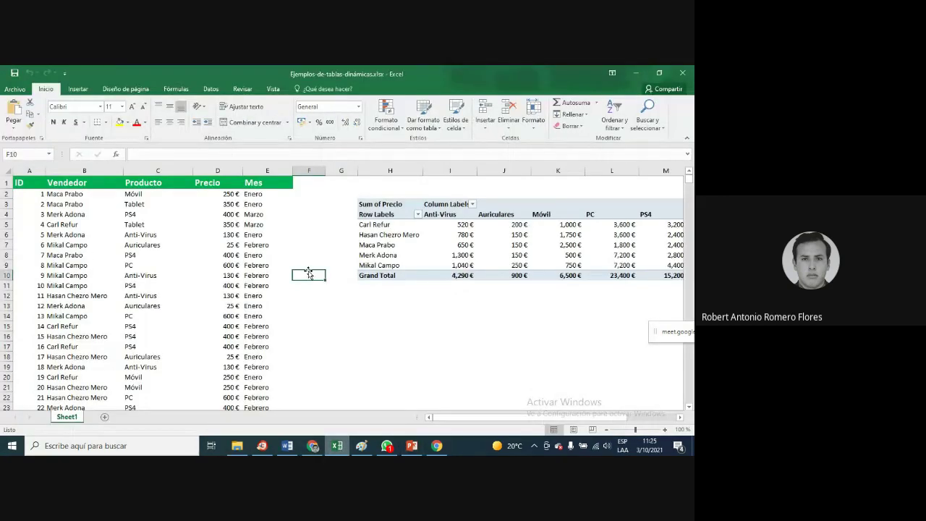
key(Left)
key(Left)
key(Left)
key(Left)
key(Left)
key(Up)
key(Up)
key(Up)
key(Up)
key(Up)
key(Up)
key(Up)
key(Up)
key(Up)
key(Right)
key(Right)
key(Right)
key(Right)
key(Right)
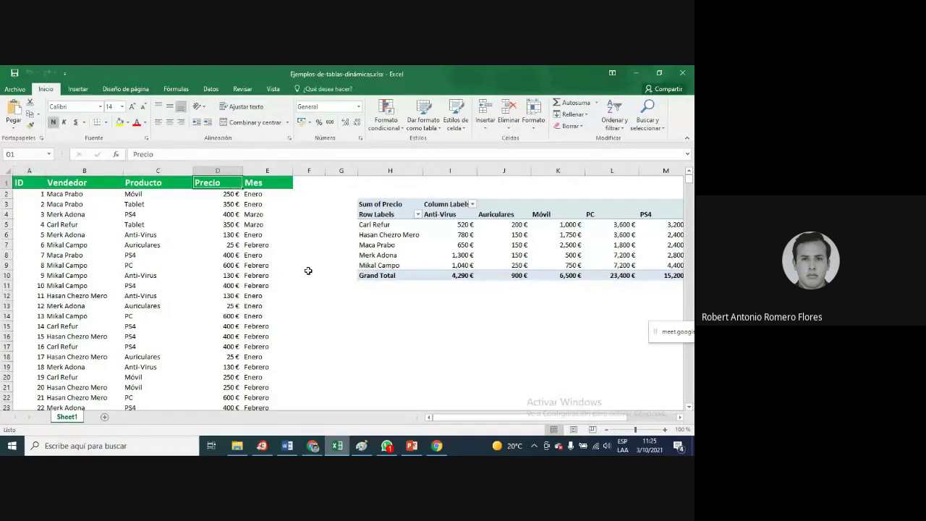
key(Left)
key(Left)
key(Left)
key(Left)
key(Left)
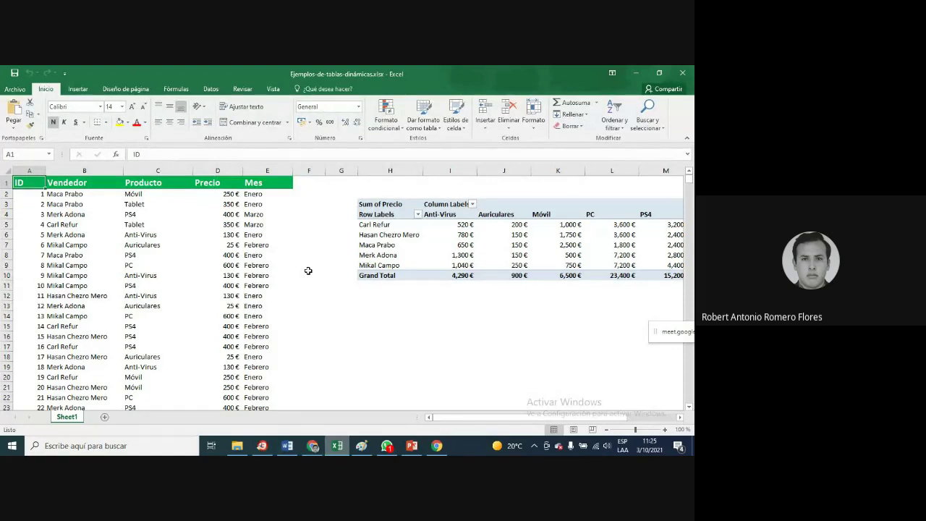
click(308, 270)
scroll(316, 304, down, 5)
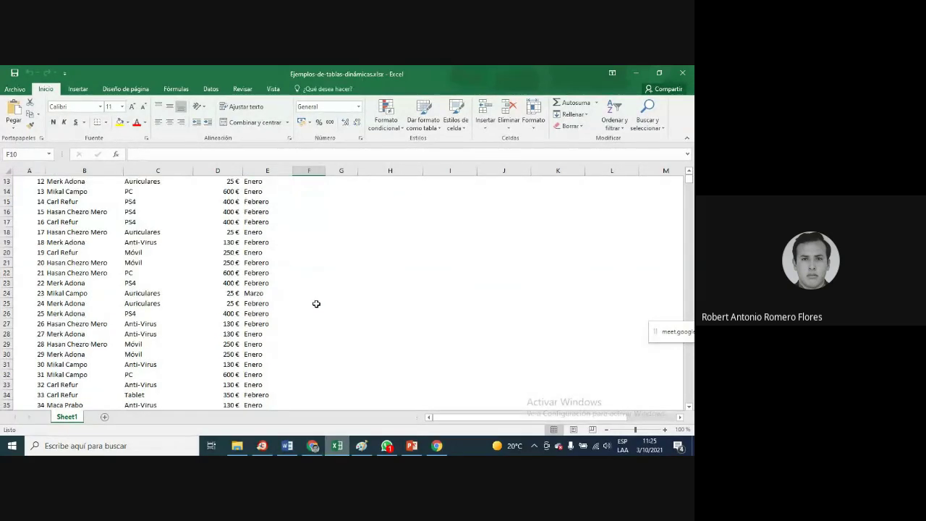
scroll(317, 304, up, 5)
- Select cells beside the pivot table, then step along row 2 from ID to price
click(345, 184)
click(339, 203)
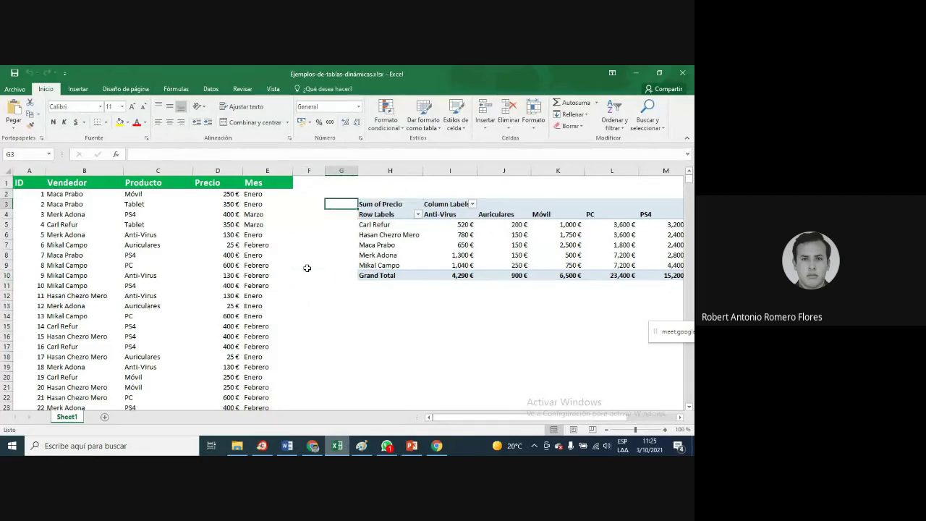
click(365, 286)
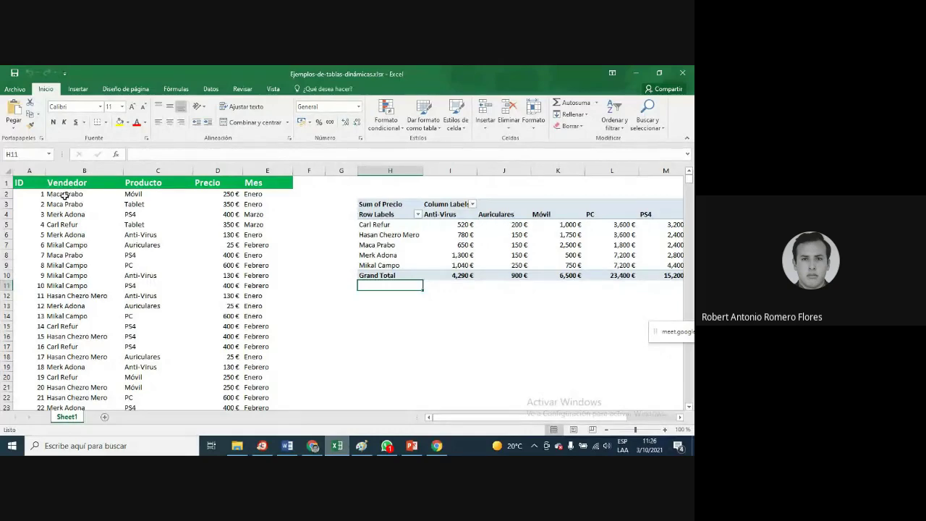
click(60, 196)
click(28, 194)
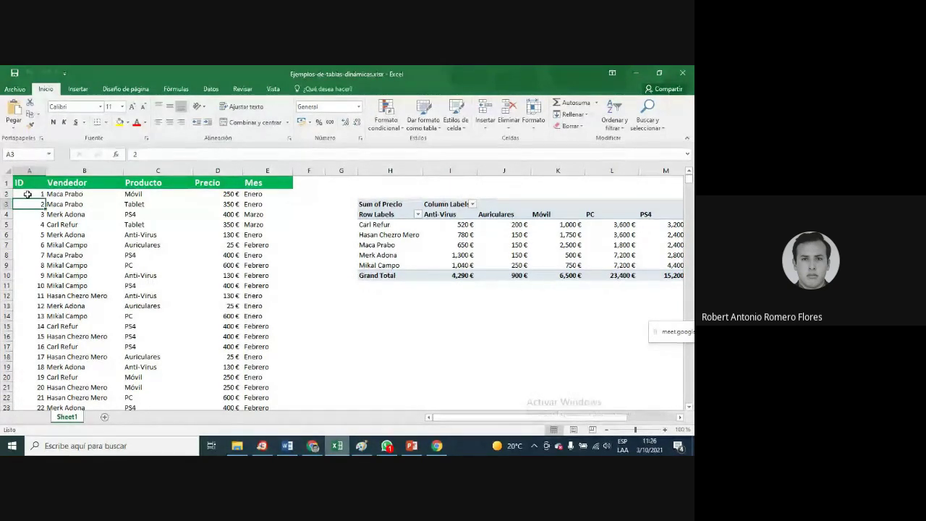
key(Right)
key(Right)
key(Right)
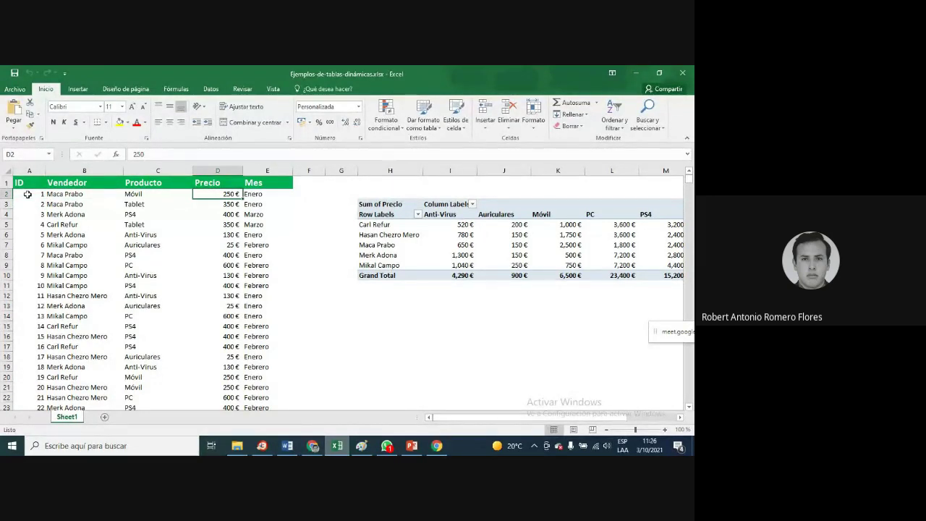
key(Right)
key(Left)
key(Left)
key(Left)
key(Left)
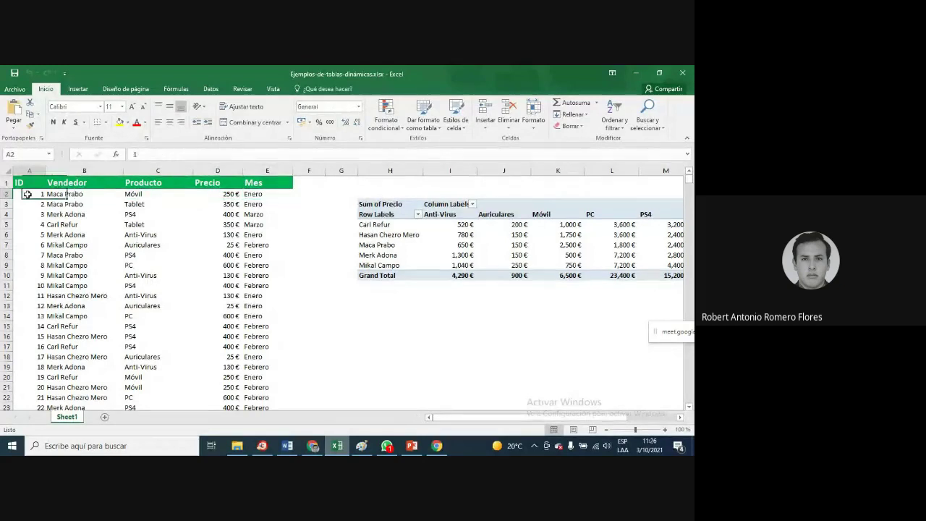
key(Right)
key(Right)
key(Right)
key(Right)
key(Right)
key(Right)
key(Left)
key(Left)
key(Left)
key(Left)
key(Left)
key(Left)
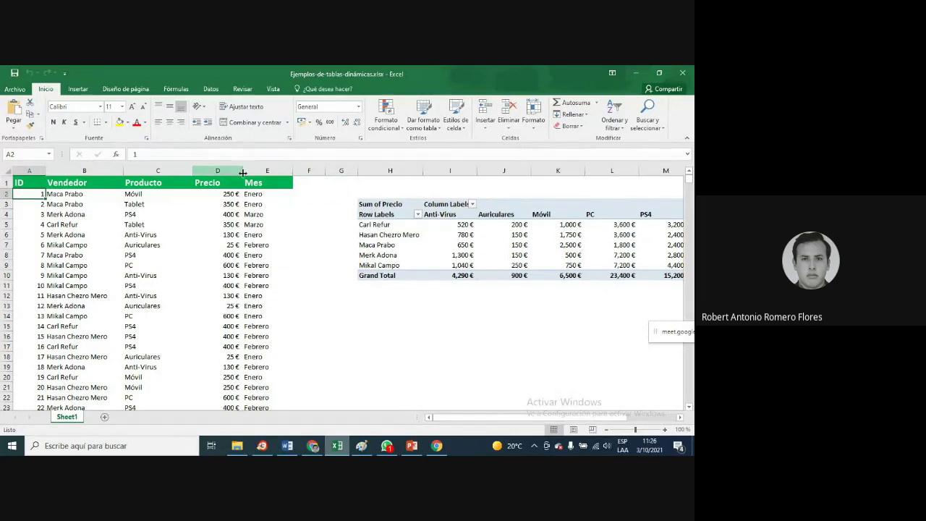
- Select the whole Sum of Precio pivot table, close its field list and deselect it
click(384, 205)
key(ctrl+a)
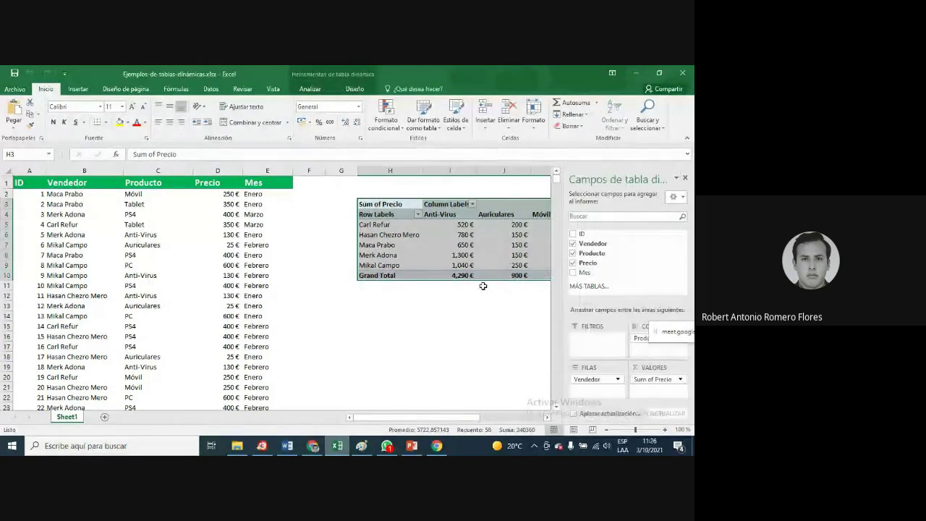
click(685, 178)
click(496, 324)
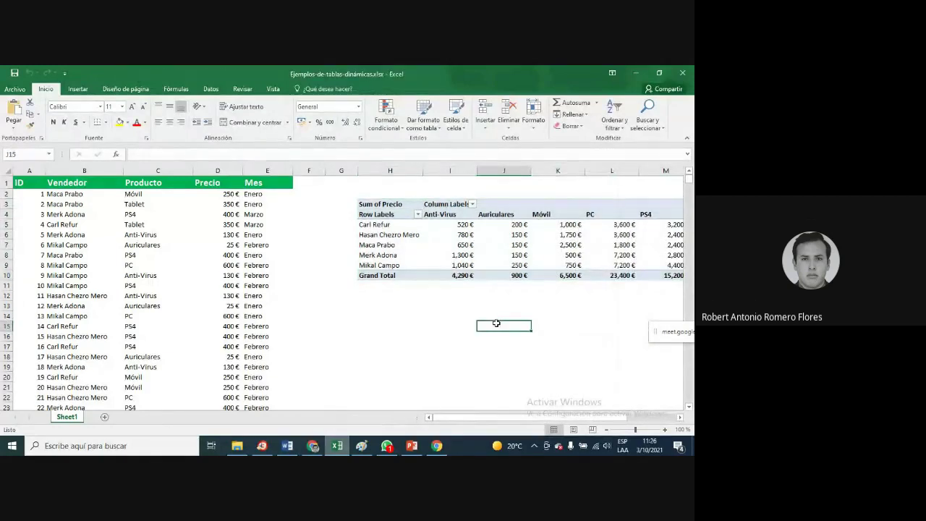
key(Right)
key(Right)
key(Right)
key(Right)
key(Right)
key(Right)
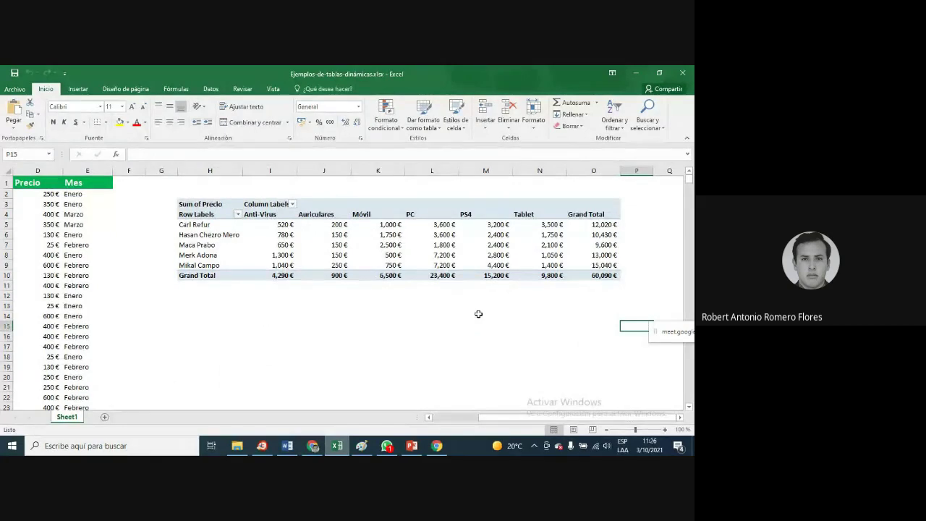
click(195, 226)
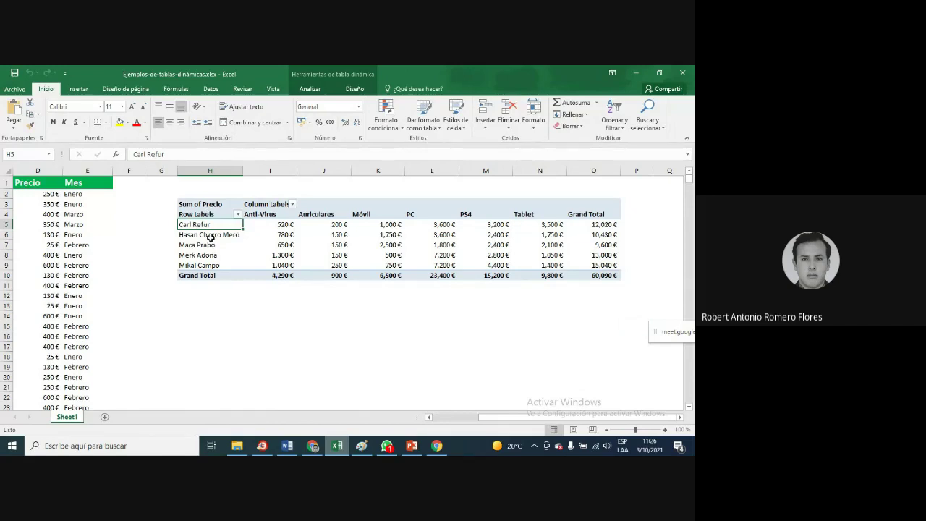
click(220, 235)
click(210, 246)
drag(210, 265, 213, 223)
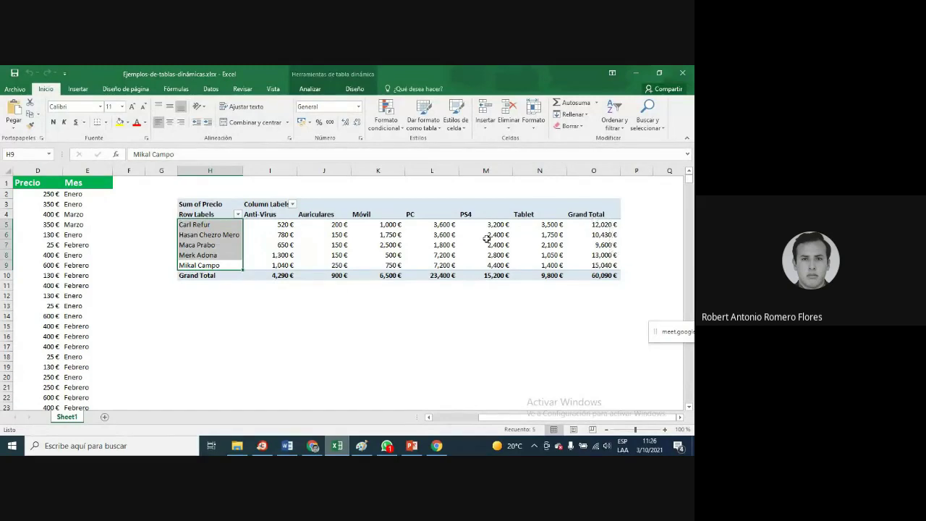
click(146, 285)
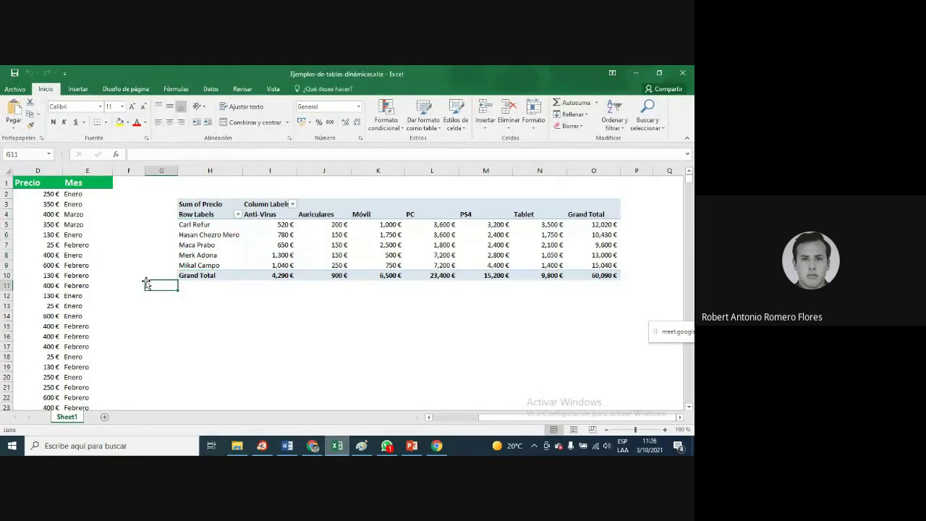
key(Left)
key(Left)
key(Left)
key(Left)
key(Left)
key(Left)
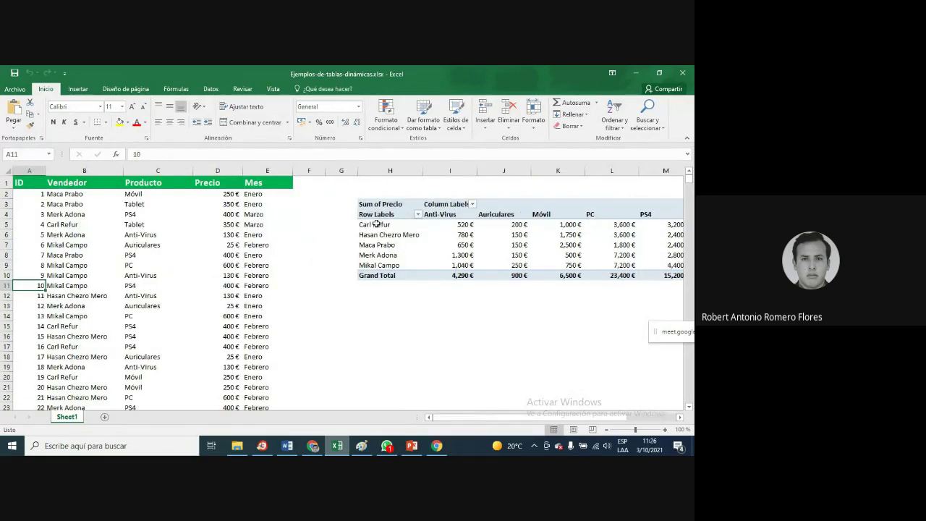
mouse_move(71, 196)
mouse_down()
mouse_move(76, 377)
mouse_move(87, 244)
mouse_move(75, 207)
mouse_move(85, 192)
mouse_up()
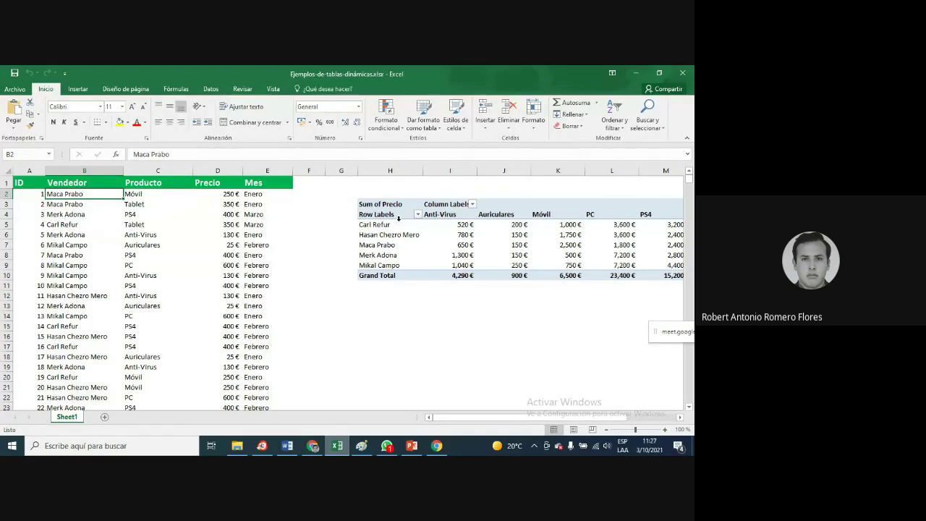
drag(391, 225, 408, 272)
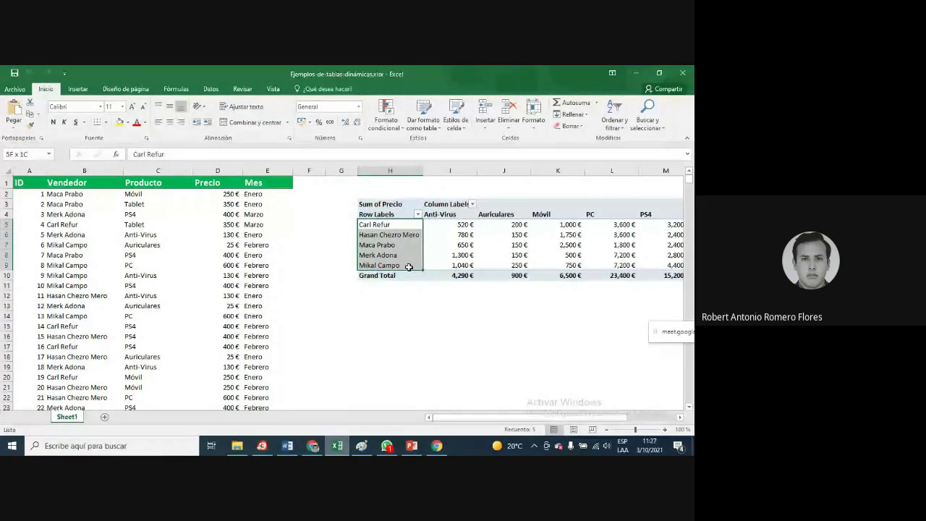
click(409, 267)
drag(390, 226, 403, 266)
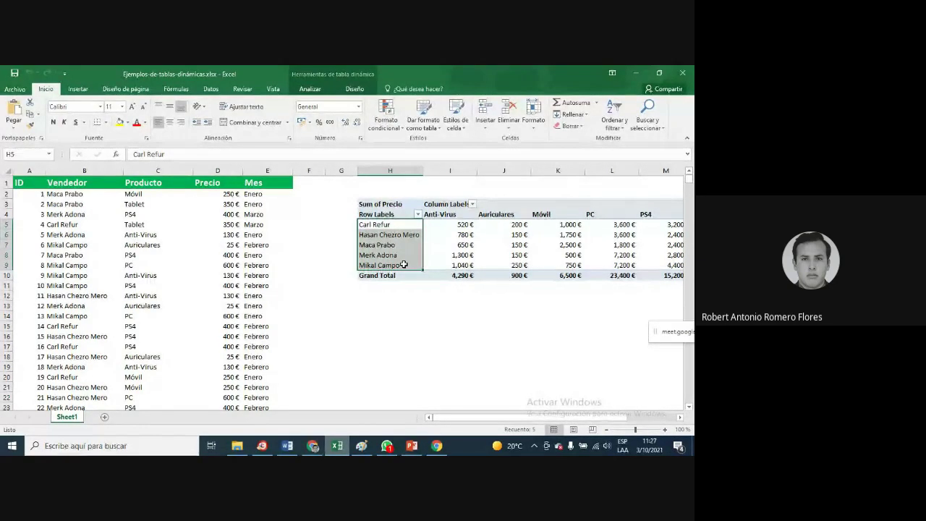
click(140, 186)
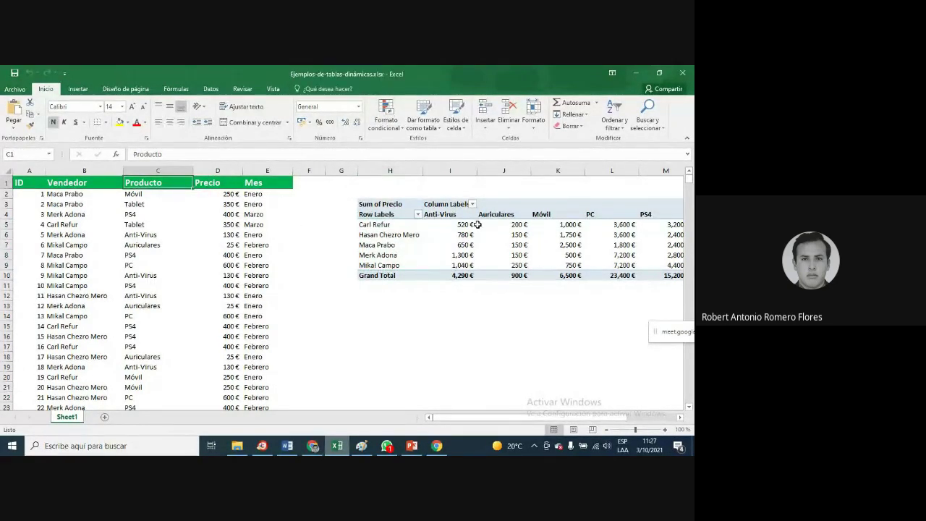
click(449, 215)
key(Right)
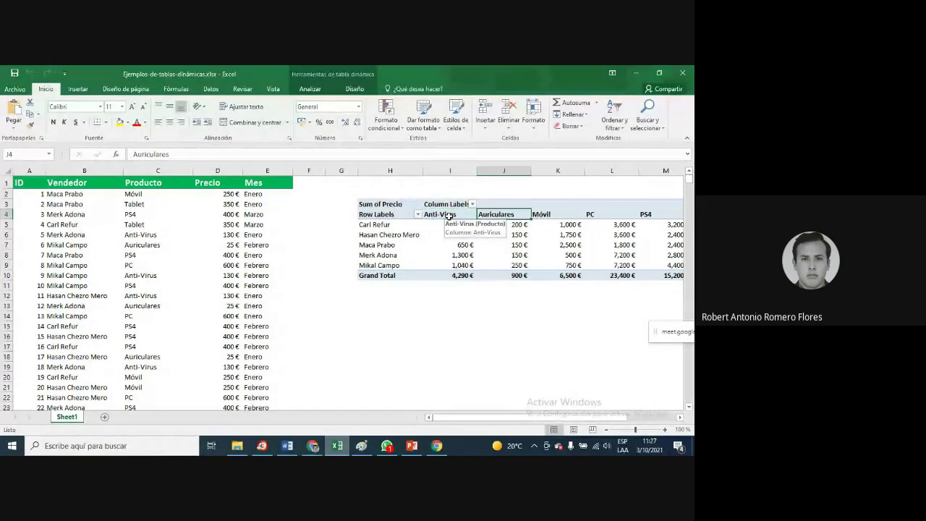
key(Right)
key(Right)
key(Right)
key(Right)
key(Right)
key(Right)
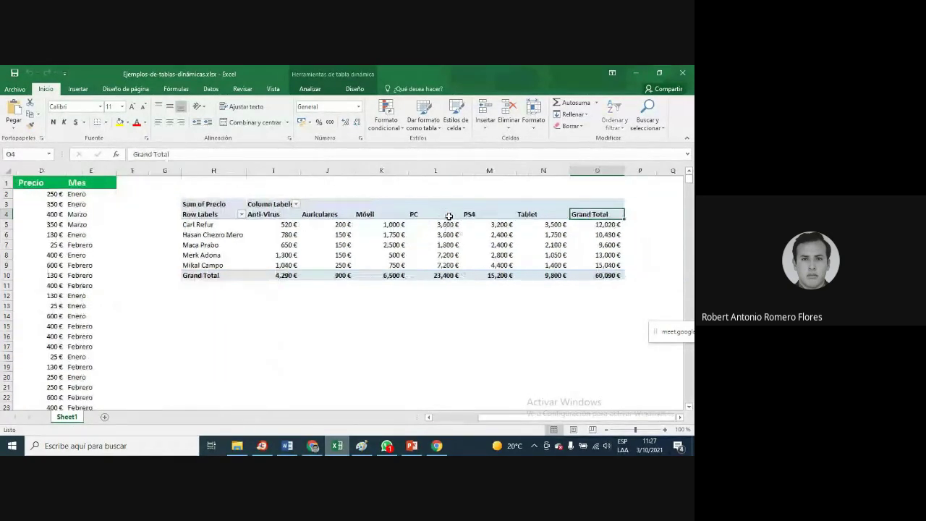
key(Left)
key(Left)
key(Left)
key(Down)
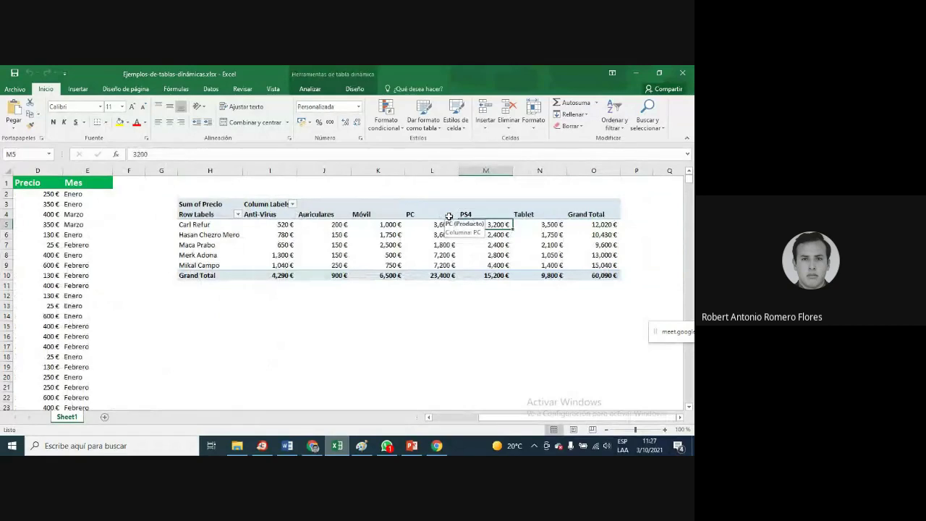
key(Left)
key(Left)
key(Left)
key(Left)
key(Left)
key(Left)
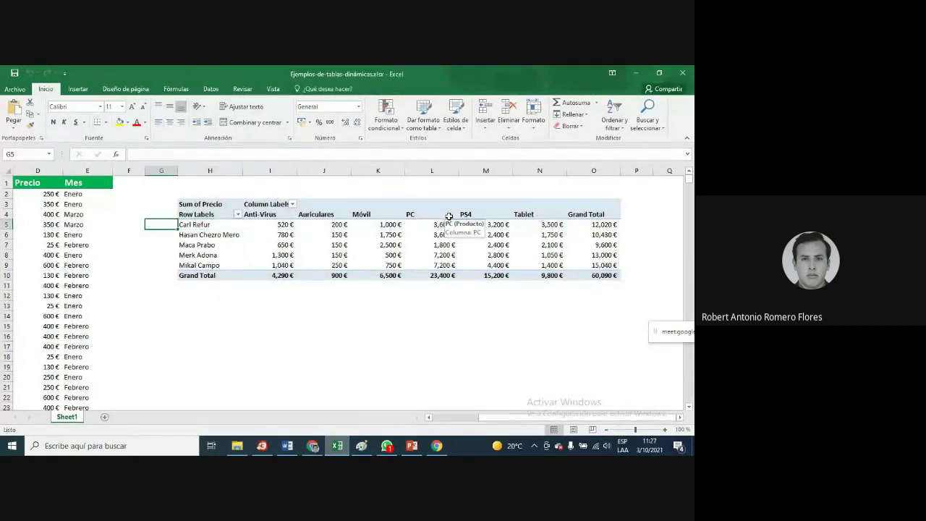
key(Right)
key(Right)
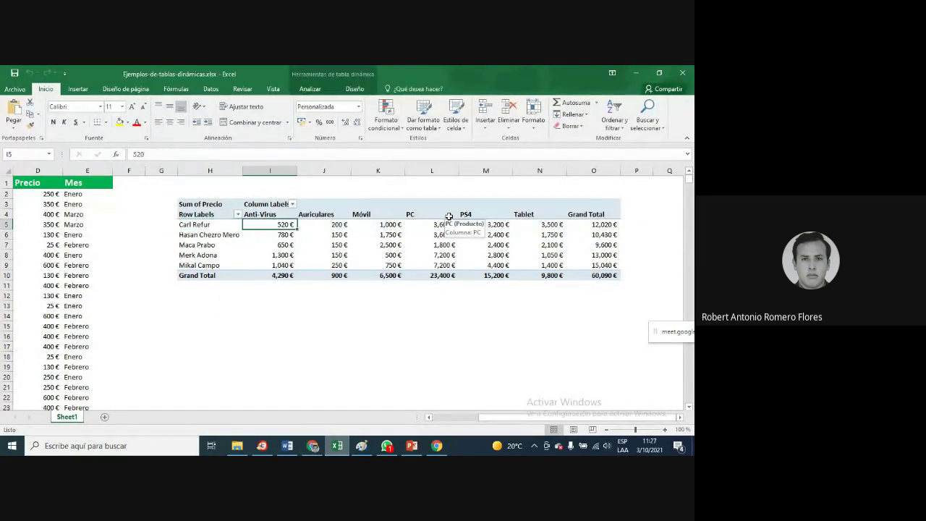
key(Right)
key(Right)
key(Right)
key(Right)
key(Right)
key(Right)
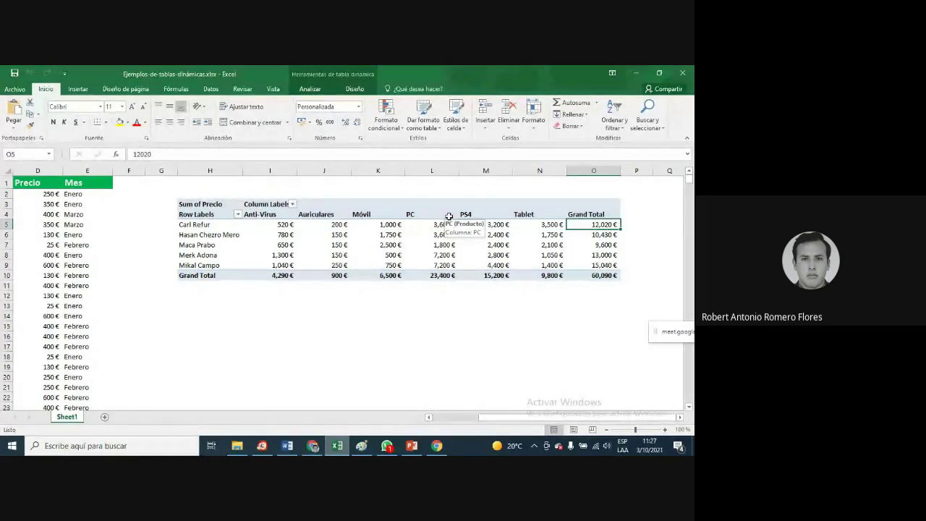
key(Down)
key(Down)
key(Down)
key(Down)
key(Down)
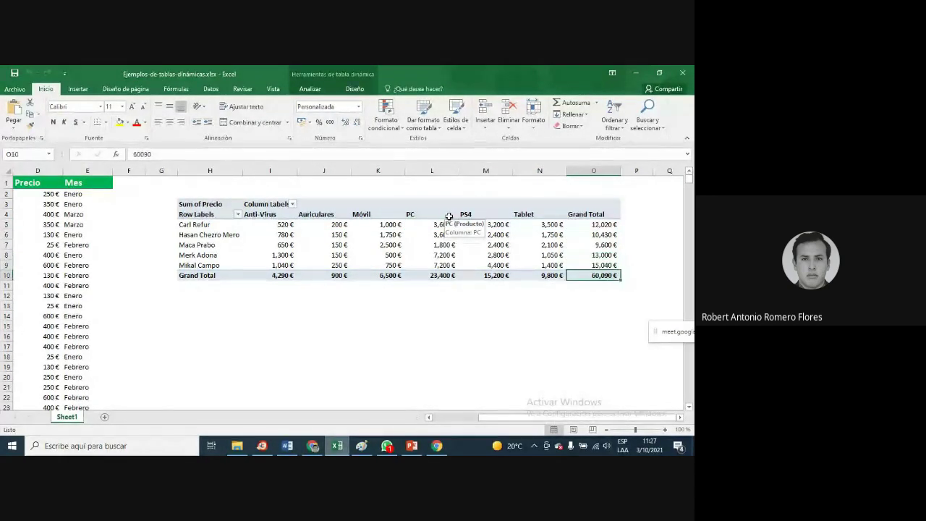
key(Left)
key(Left)
key(Left)
key(Left)
key(Left)
key(Left)
key(Left)
key(Left)
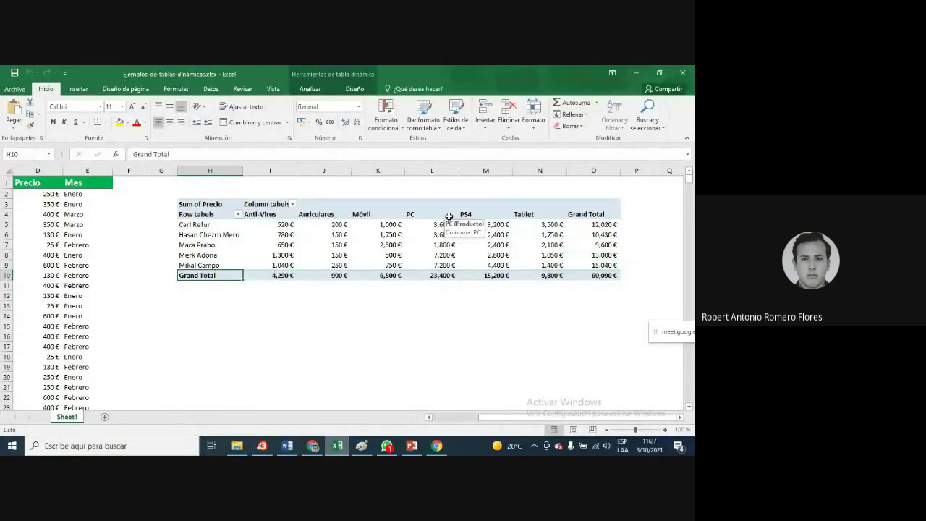
key(Right)
key(Right)
key(Right)
key(Right)
key(Right)
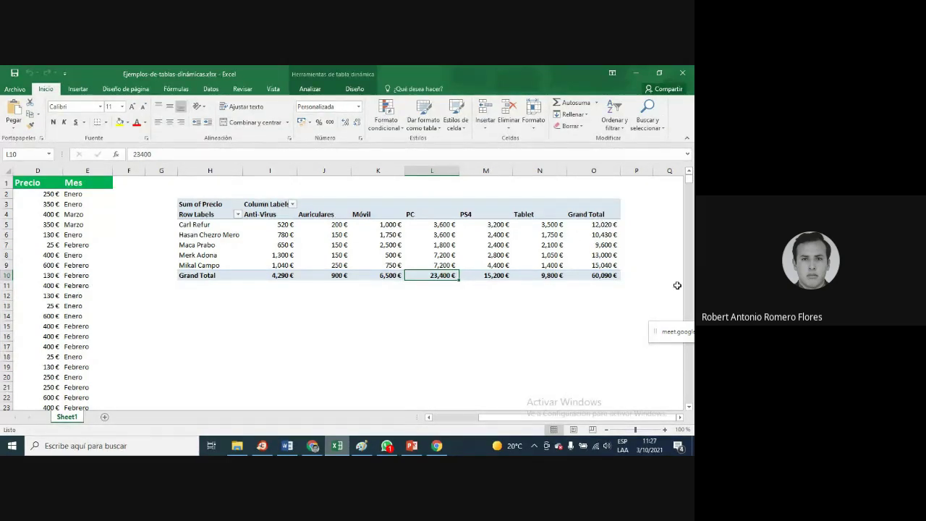
key(Right)
key(Right)
key(Right)
key(Right)
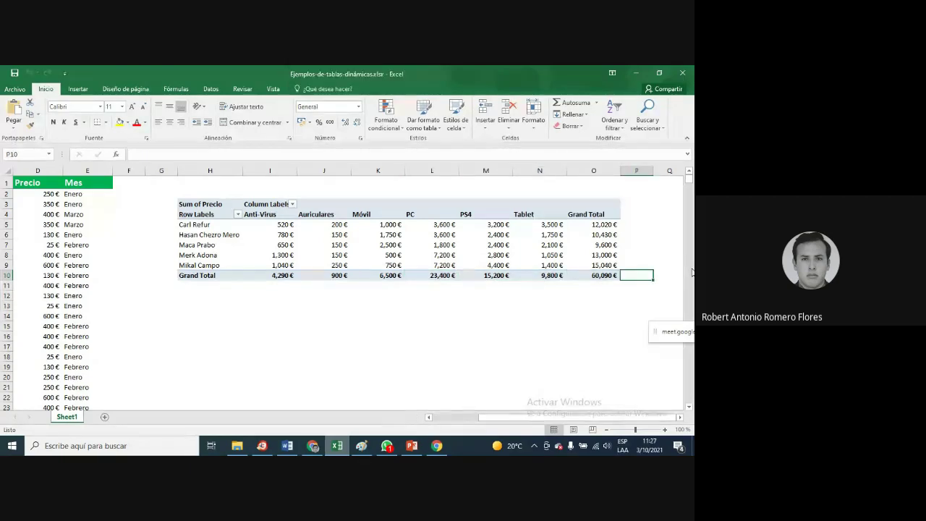
click(292, 204)
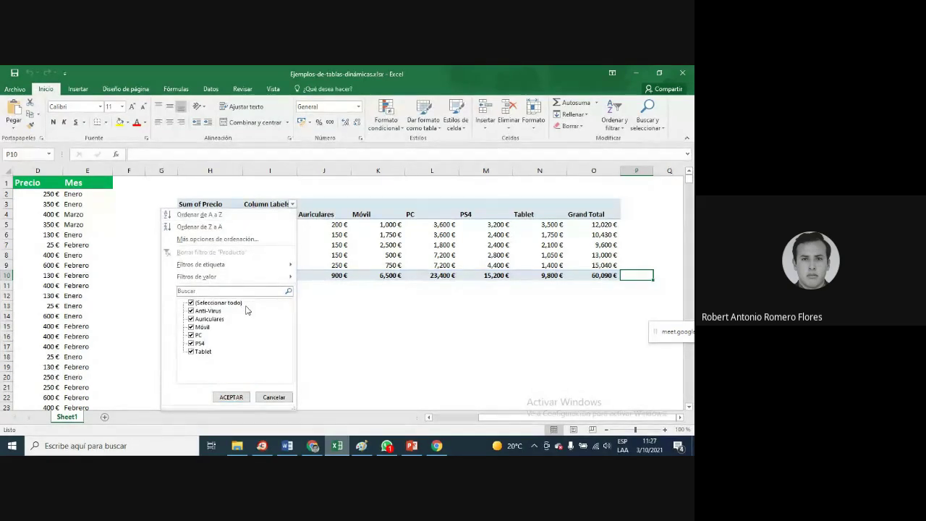
- Filter the pivot table's sellers down to only the first two
click(231, 397)
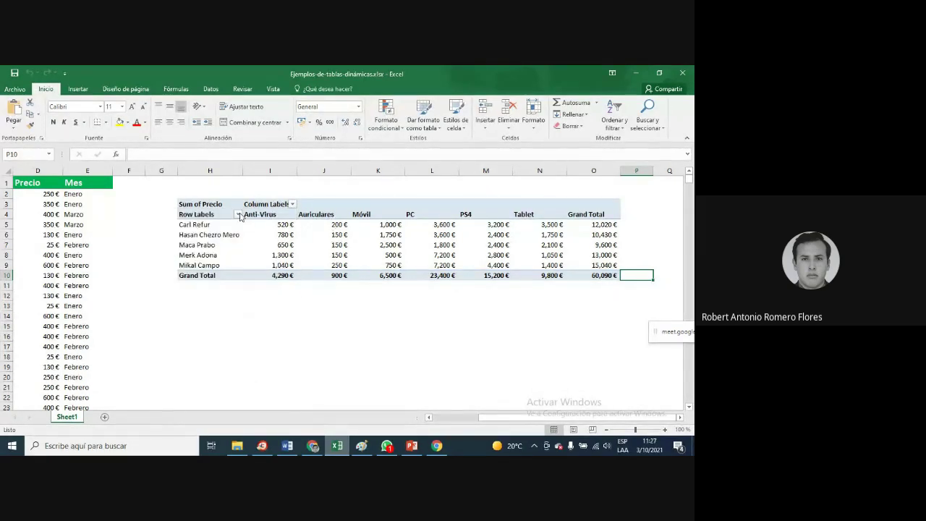
click(238, 215)
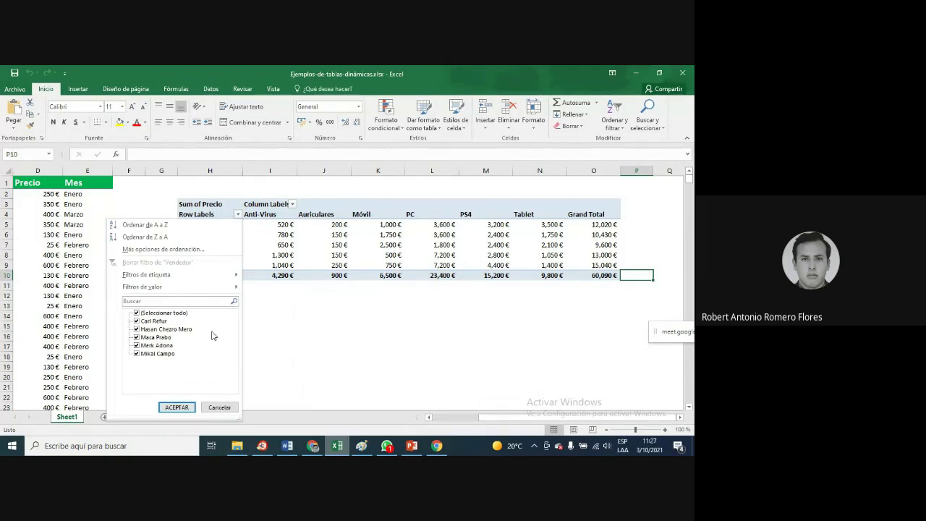
click(136, 329)
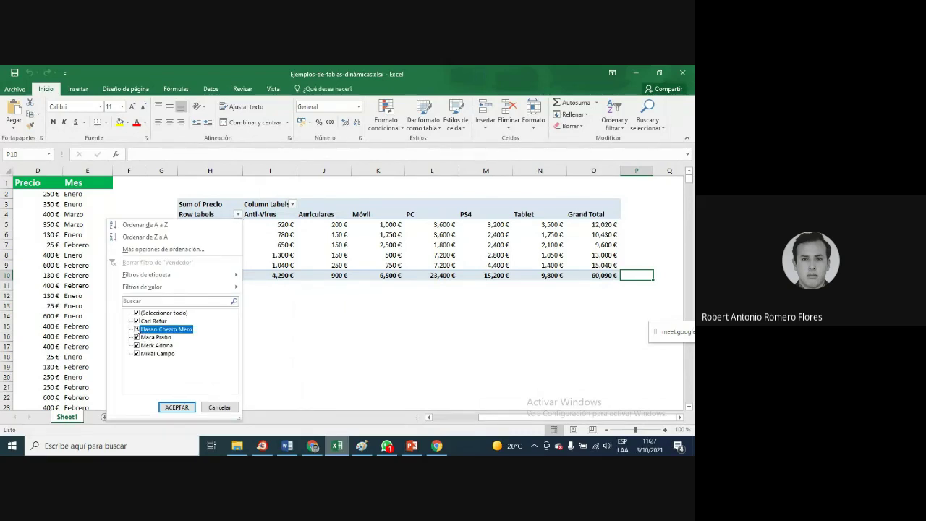
click(136, 337)
click(137, 346)
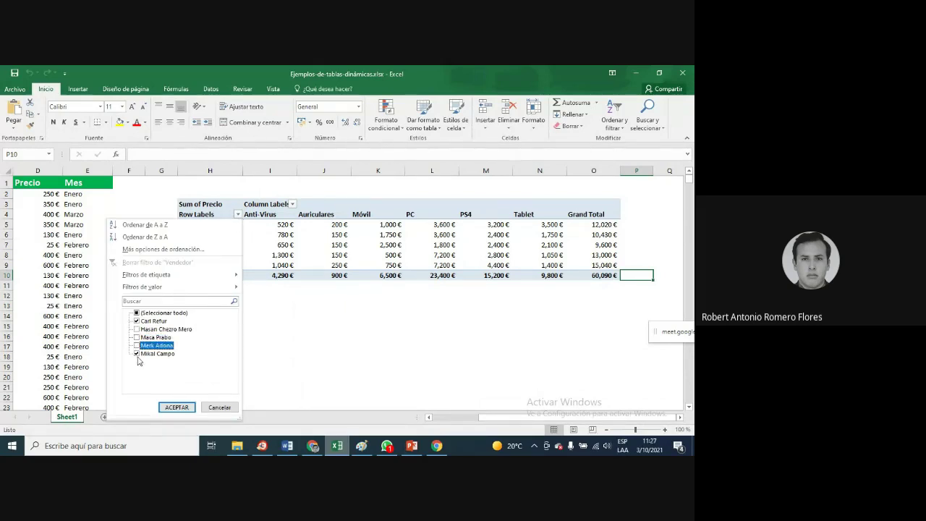
click(137, 354)
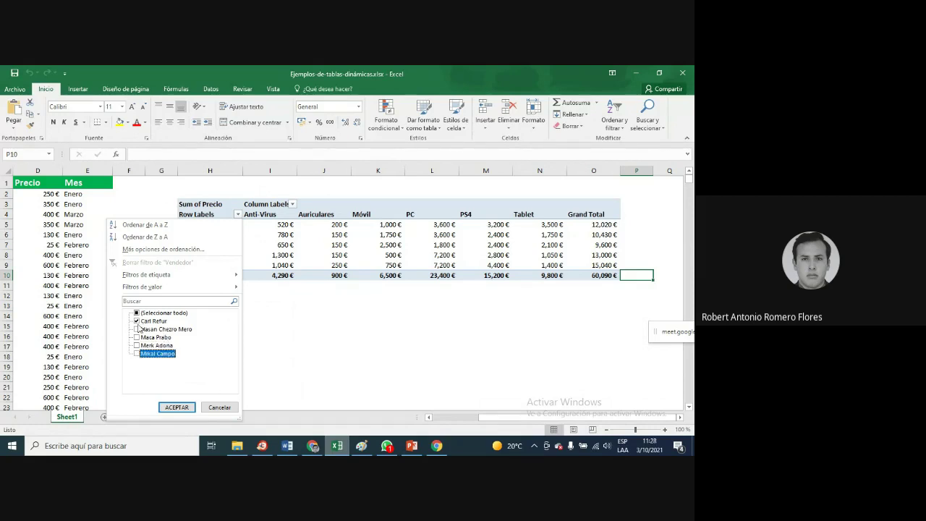
click(136, 329)
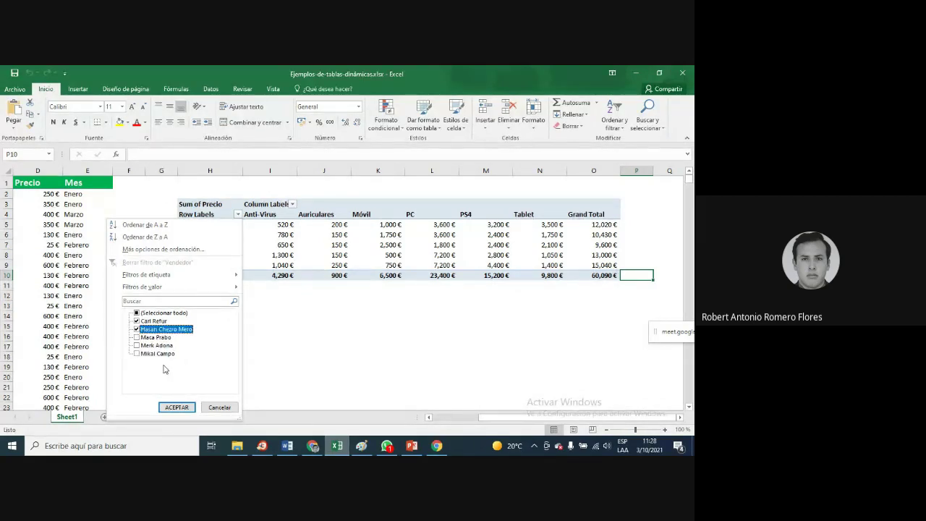
click(183, 405)
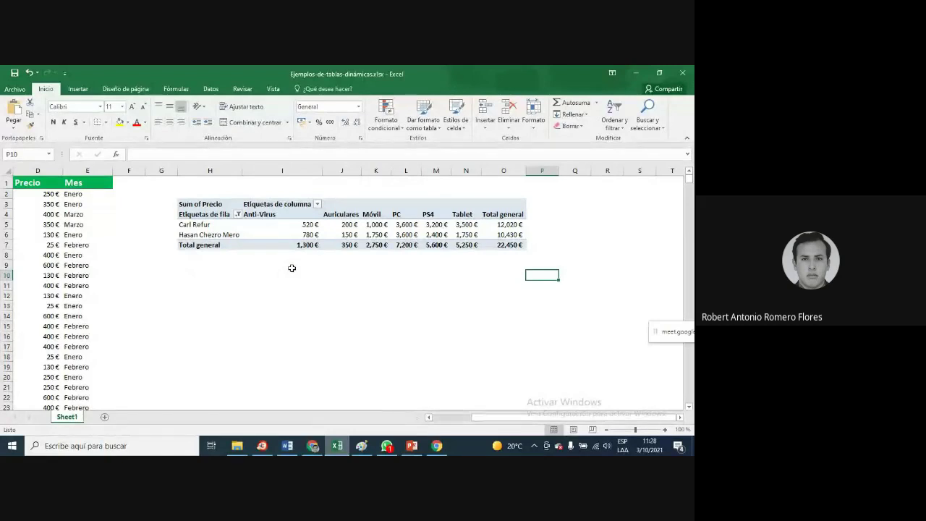
- Narrow the seller filter to the first seller only, then restore all five sellers
mouse_move(264, 236)
click(238, 214)
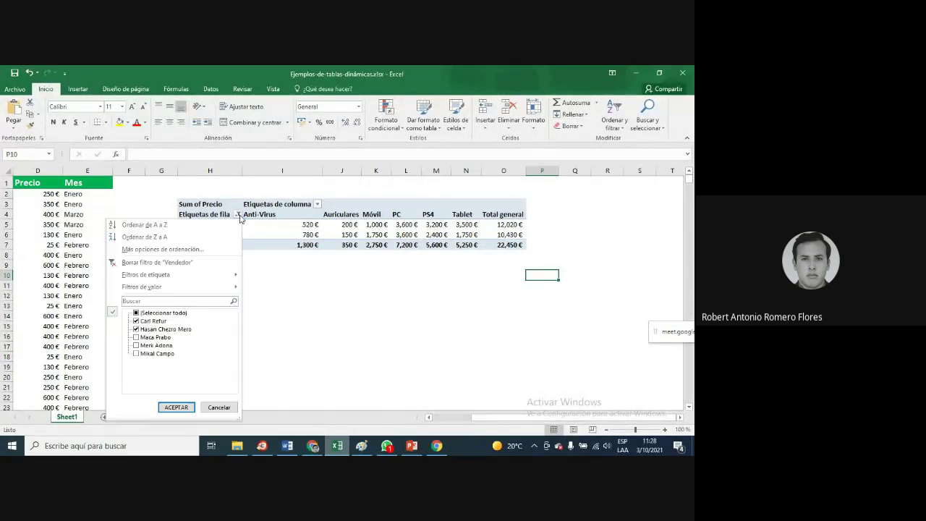
click(135, 329)
click(176, 408)
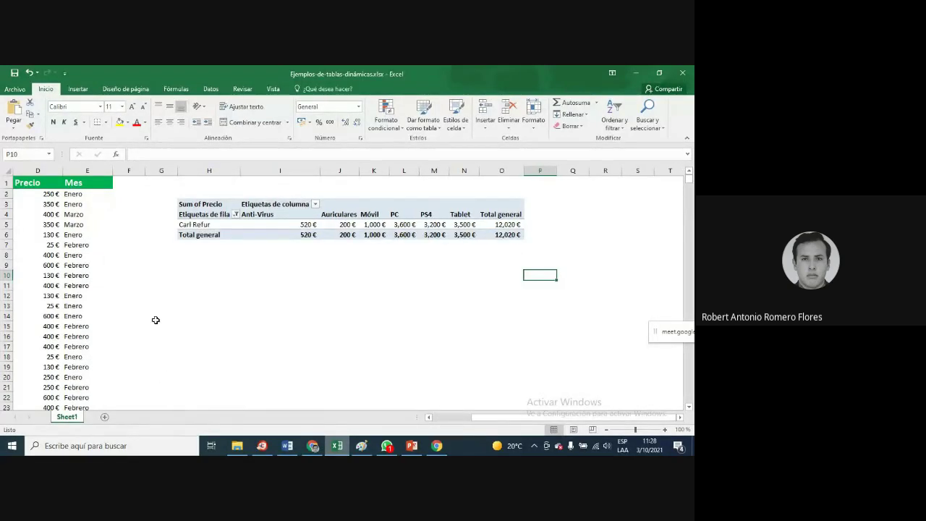
click(236, 215)
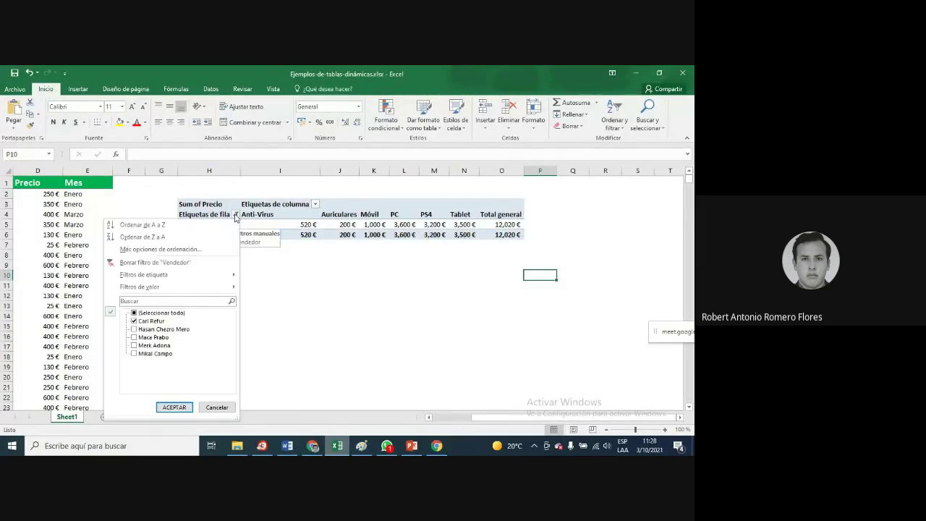
click(134, 330)
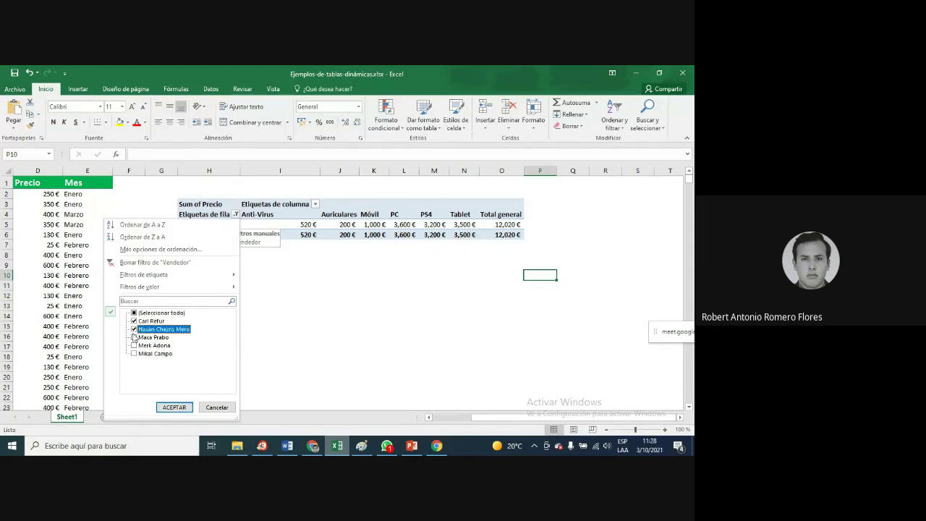
click(133, 337)
click(133, 345)
click(134, 354)
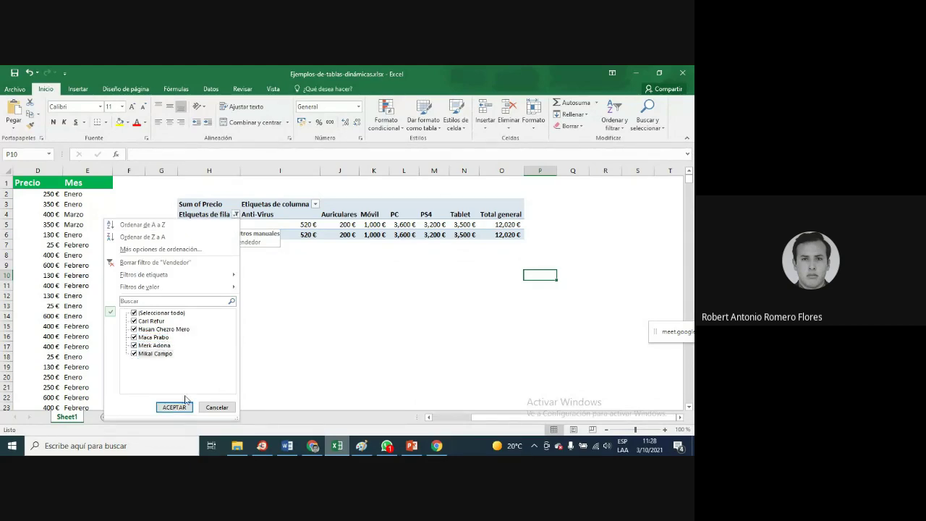
click(174, 407)
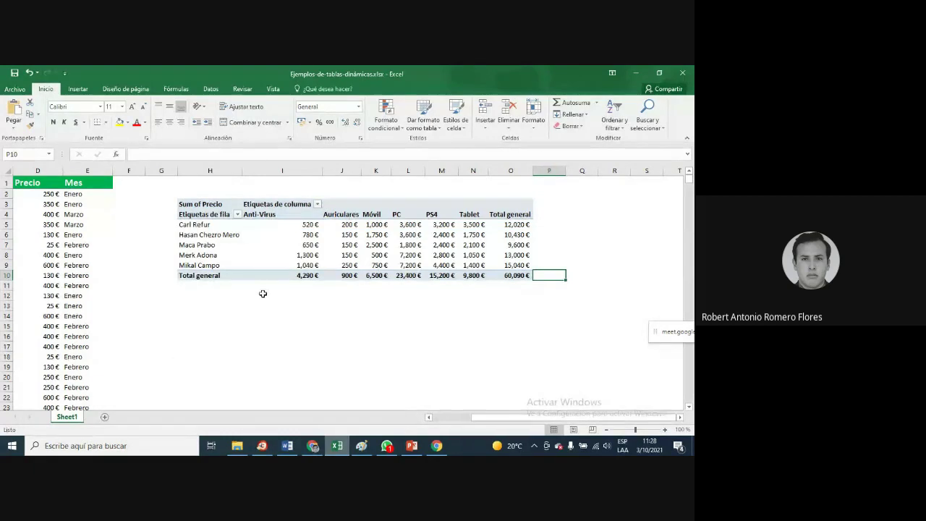
- Filter the pivot table's products to show only Anti-Virus
click(318, 205)
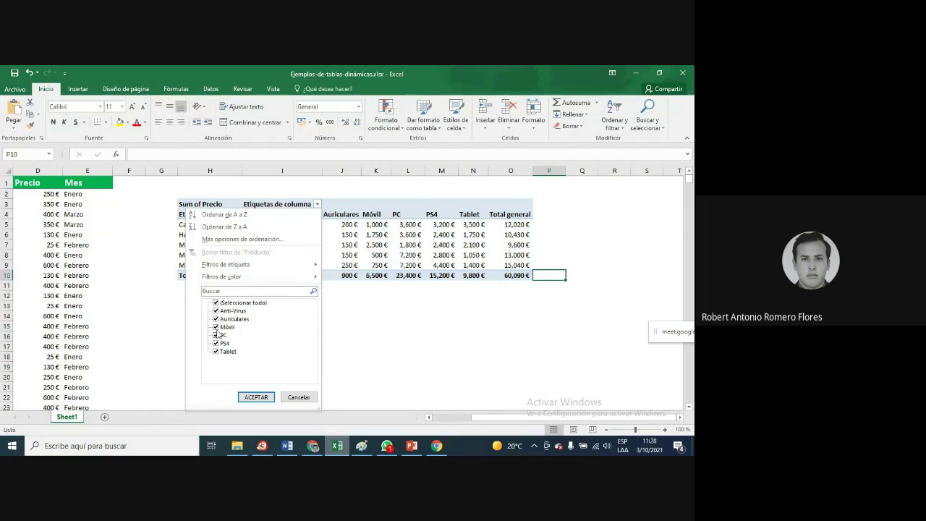
click(215, 319)
click(215, 327)
click(215, 335)
click(215, 343)
click(216, 352)
click(256, 397)
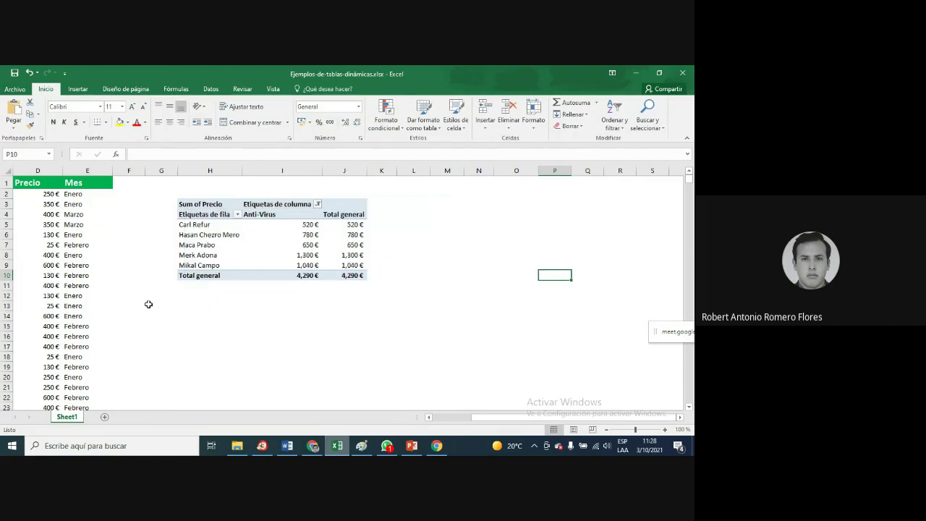
click(327, 293)
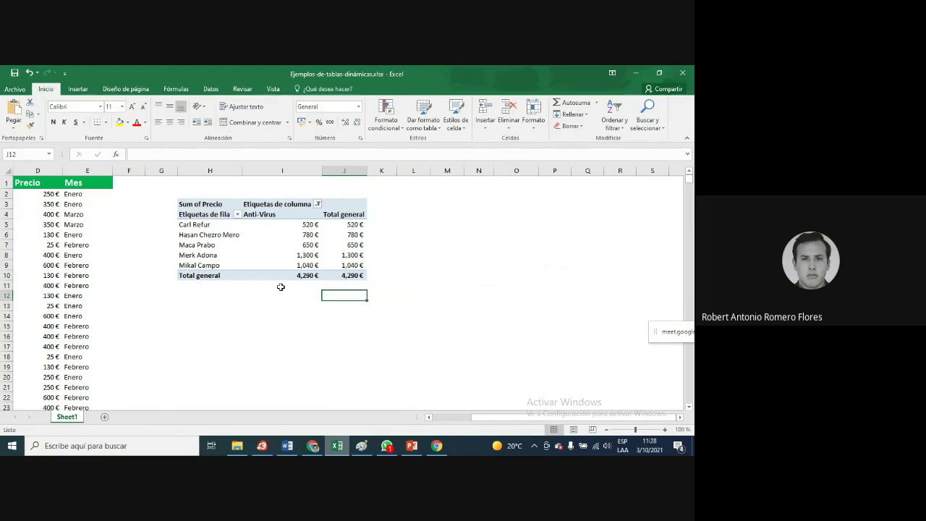
click(284, 287)
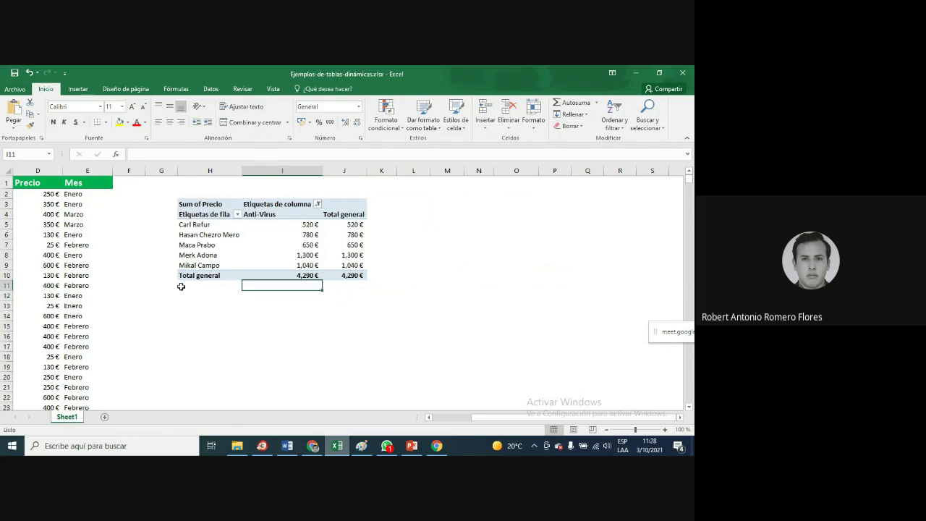
click(190, 288)
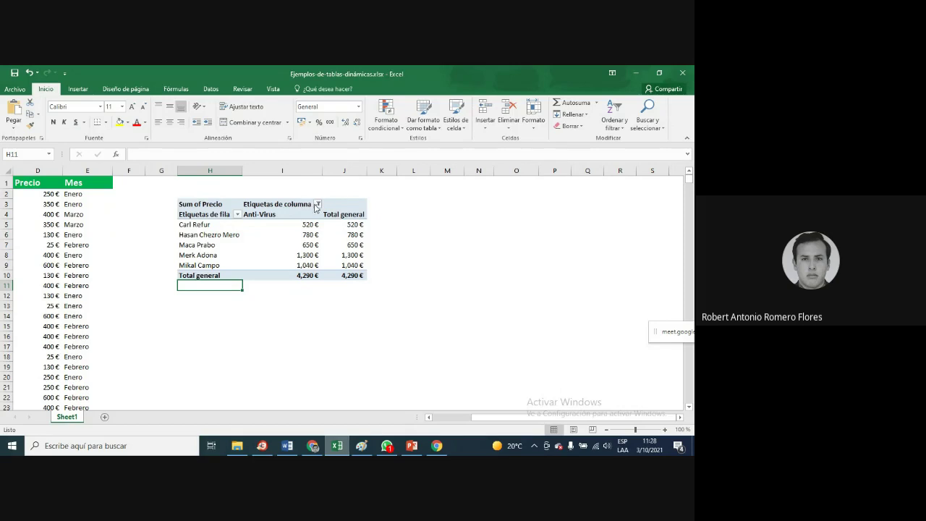
- Re-include Auriculares, Móvil, PC, PS4 and Tablet in the product filter
click(317, 205)
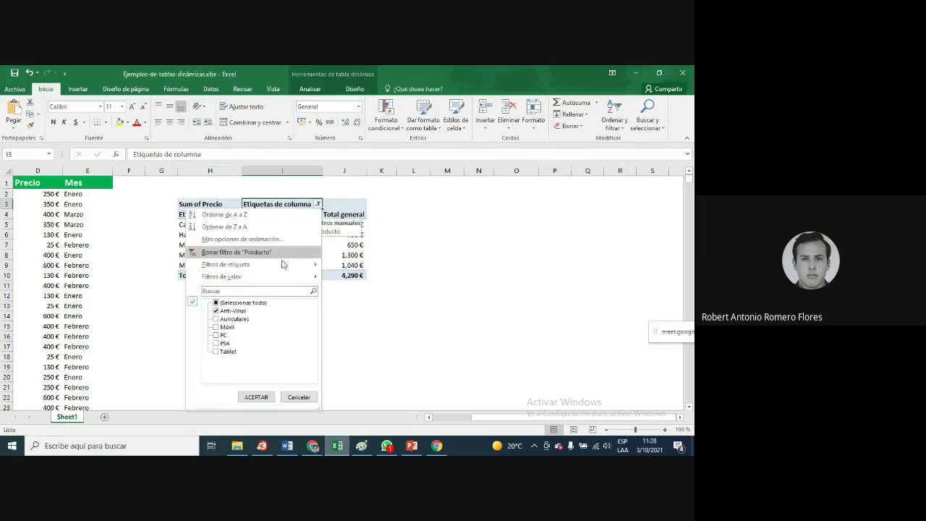
click(215, 320)
click(216, 327)
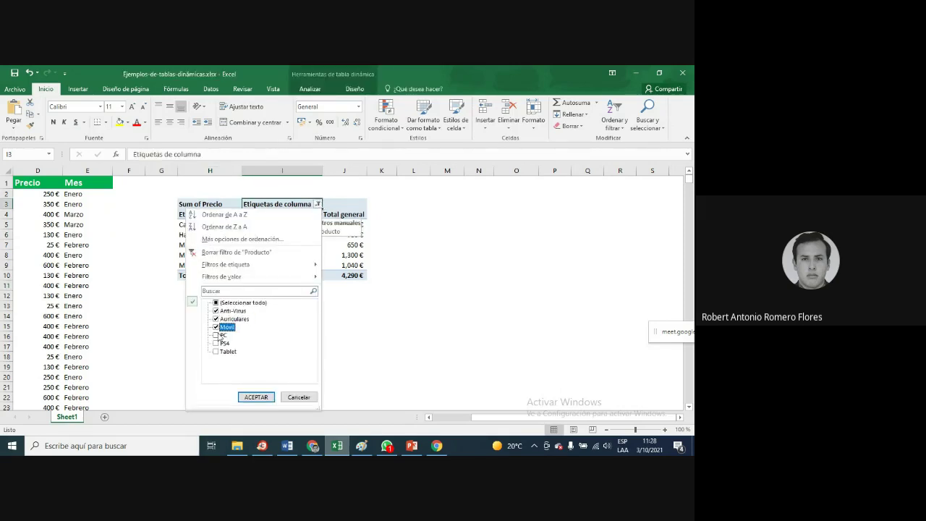
click(215, 335)
click(216, 344)
click(216, 352)
click(261, 398)
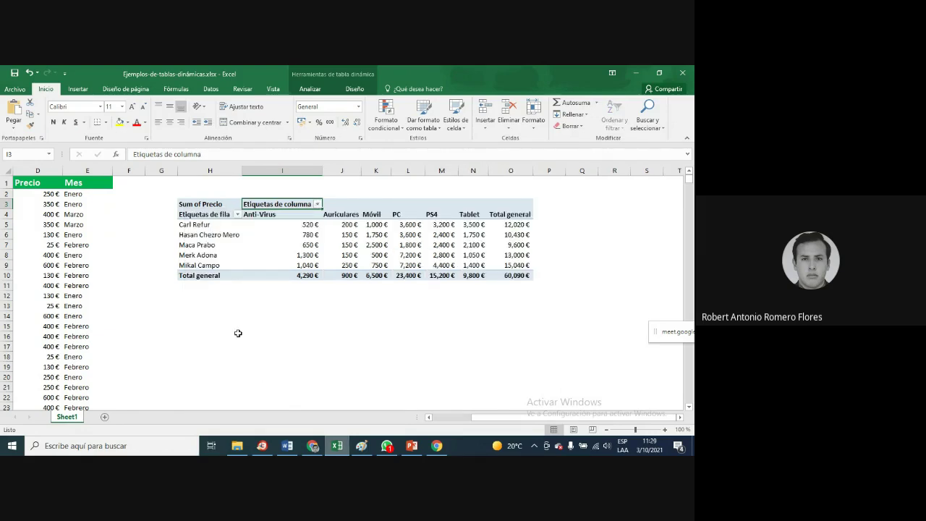
click(195, 307)
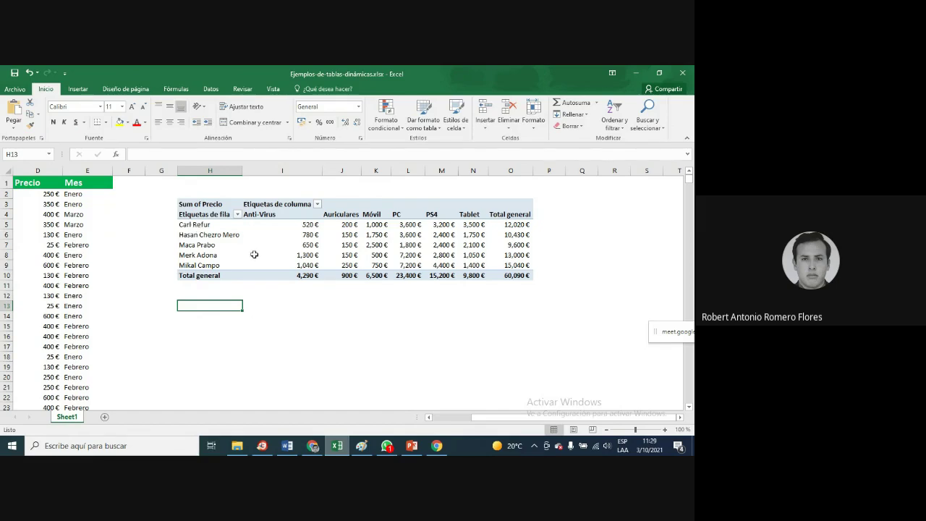
mouse_move(254, 255)
click(206, 207)
click(212, 214)
click(211, 204)
key(F2)
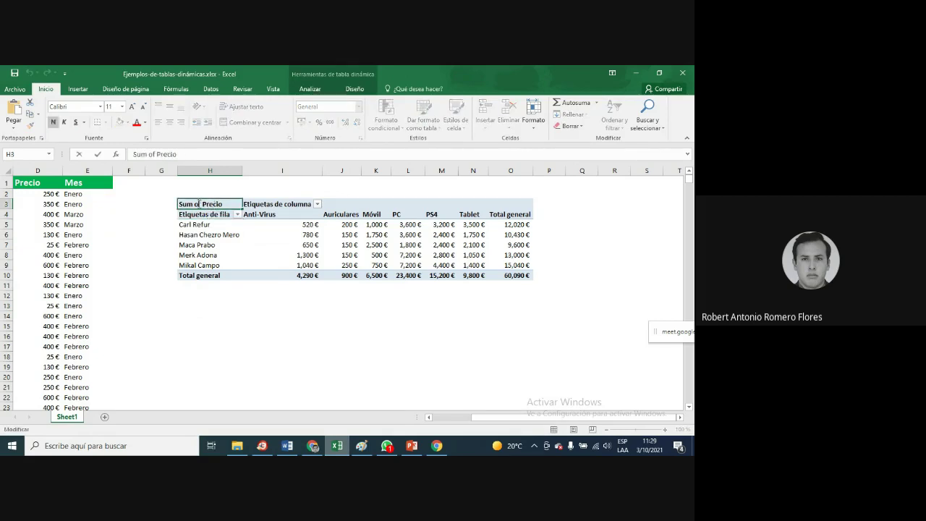
key(Escape)
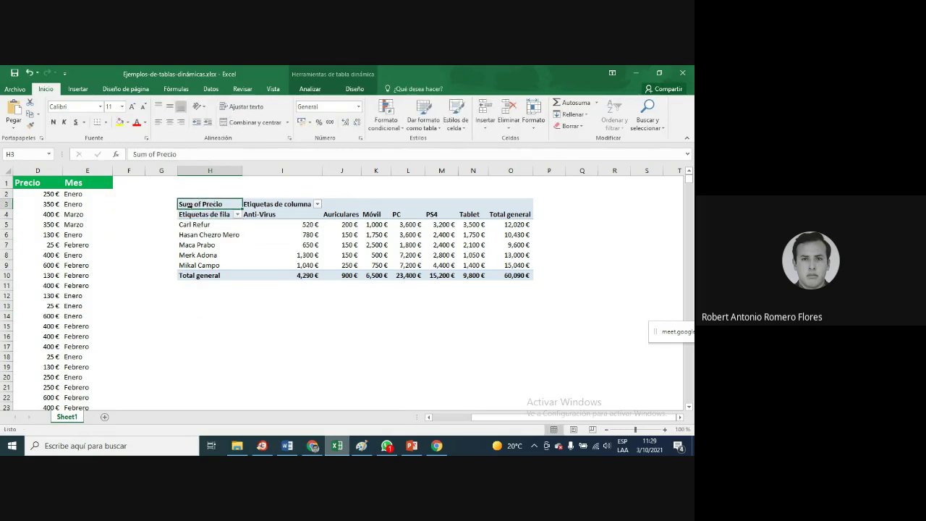
click(282, 336)
drag(197, 205, 522, 275)
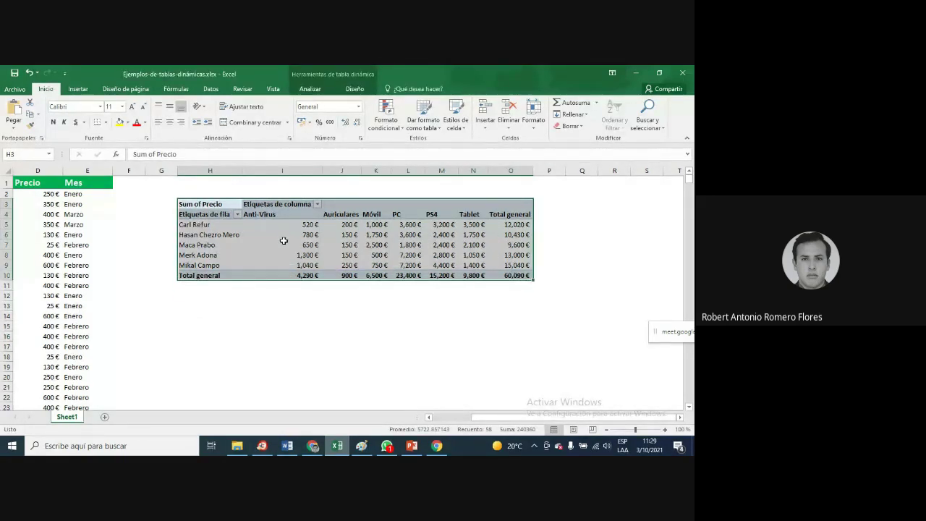
click(305, 266)
click(207, 205)
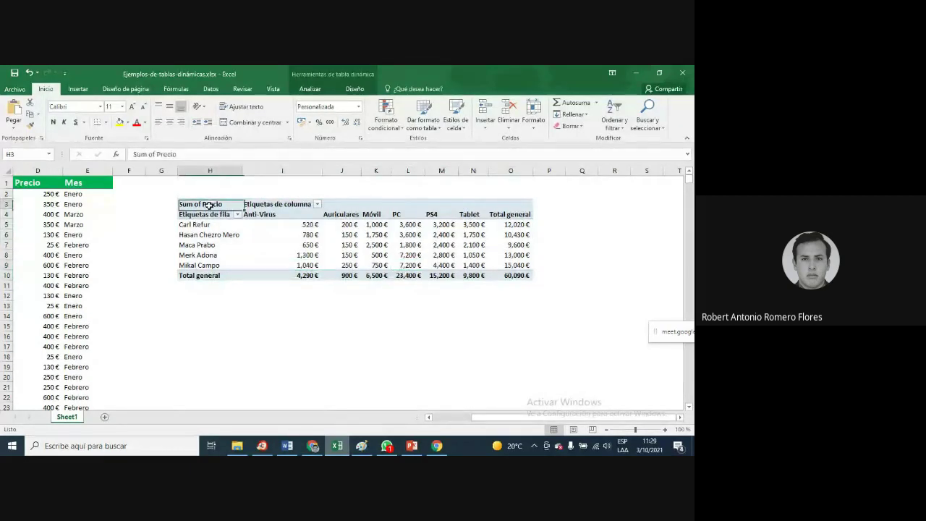
click(211, 216)
click(215, 236)
double_click(215, 236)
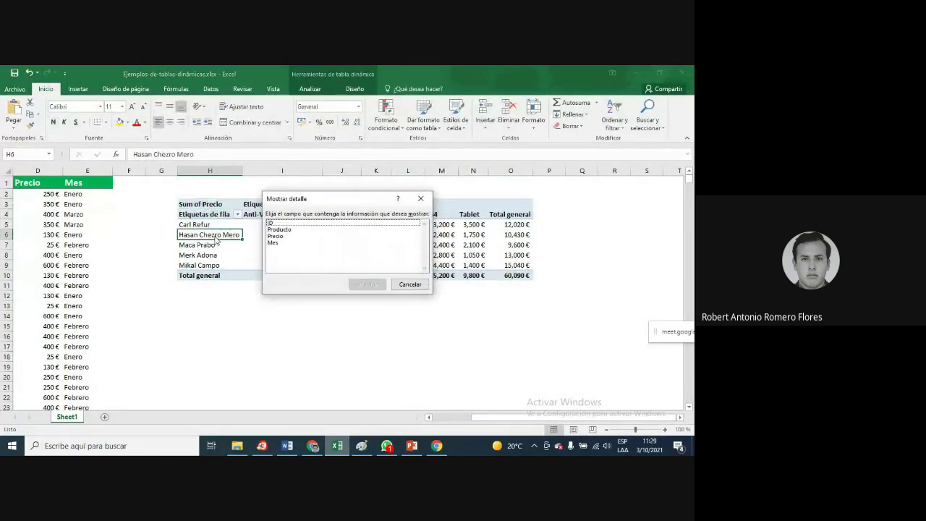
click(409, 284)
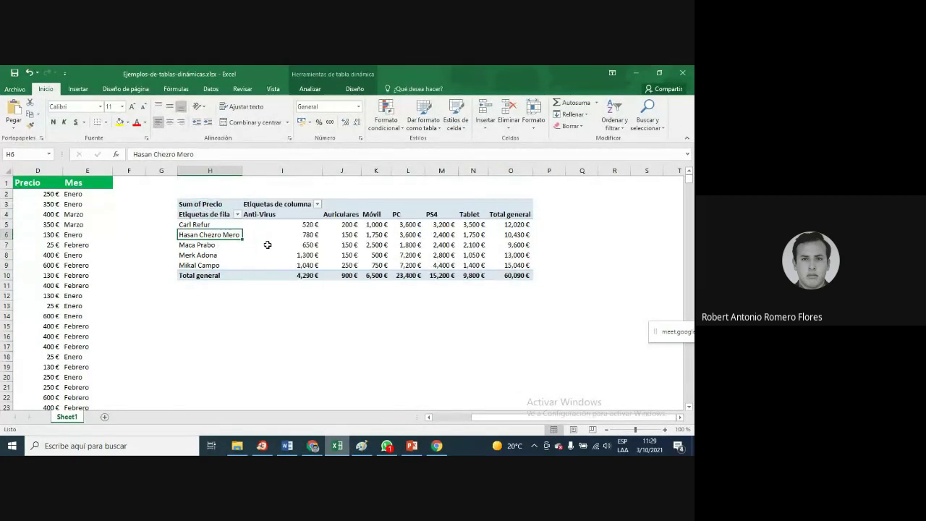
click(161, 235)
click(412, 318)
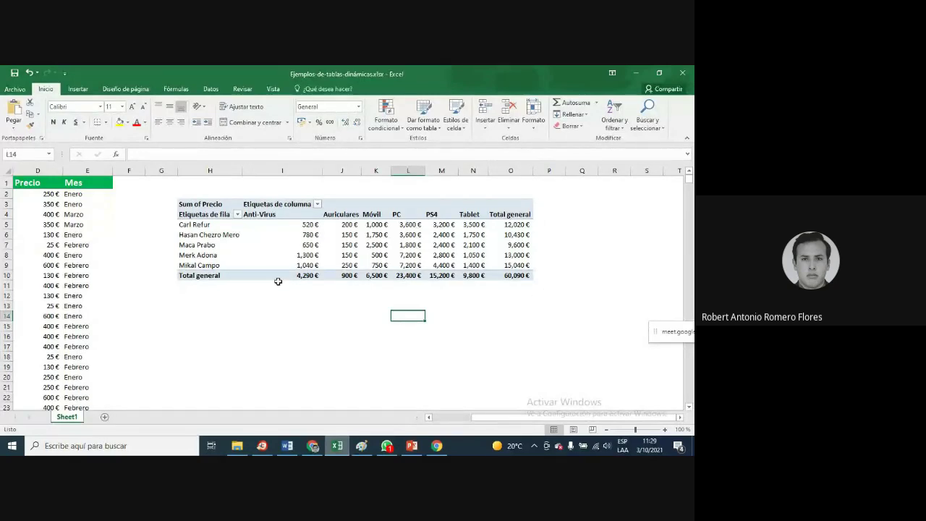
click(221, 296)
click(207, 197)
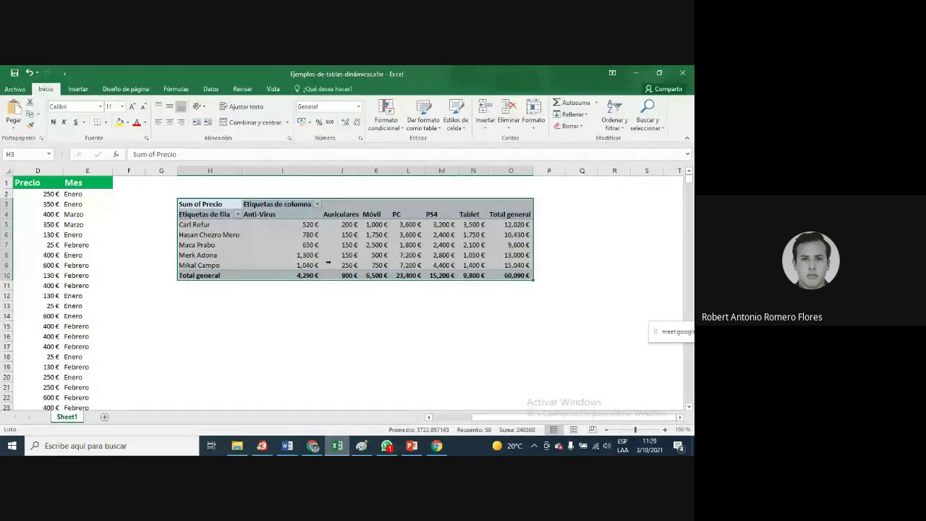
right_click(331, 261)
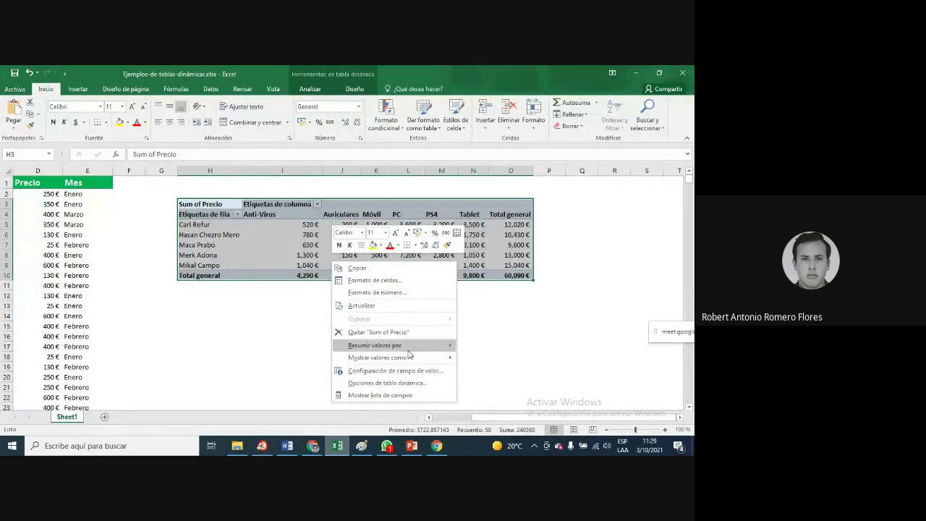
click(435, 396)
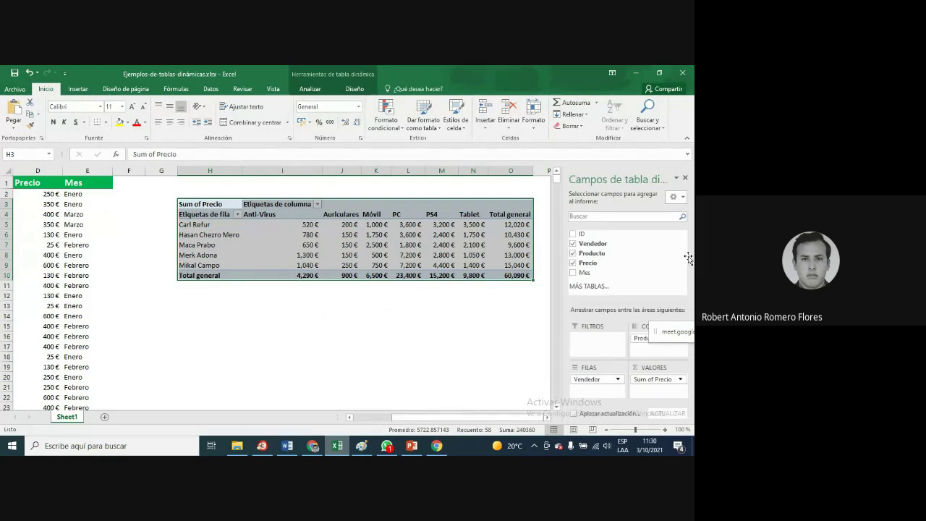
click(685, 178)
right_click(369, 244)
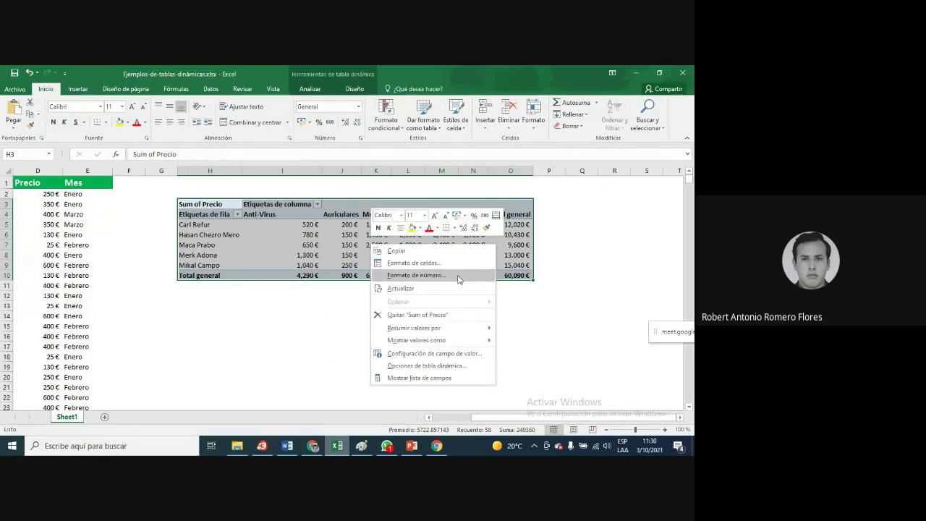
mouse_move(468, 333)
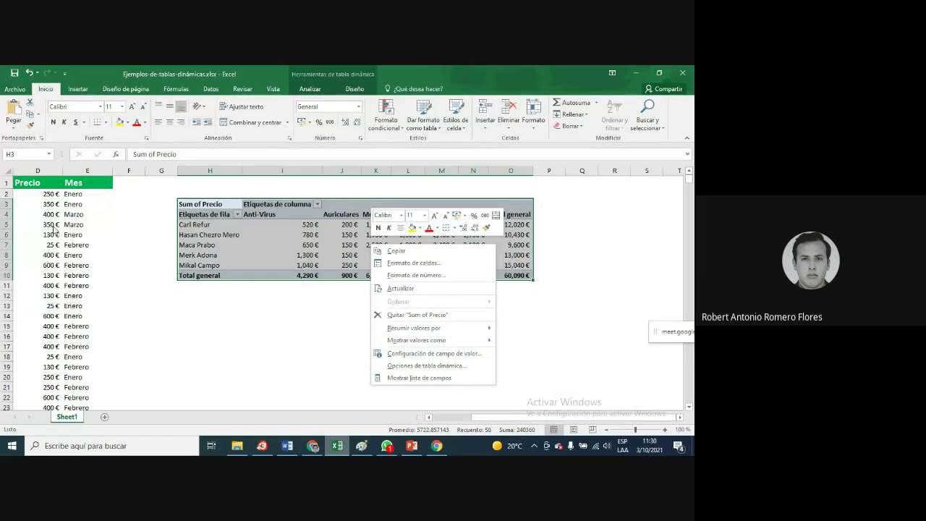
click(201, 297)
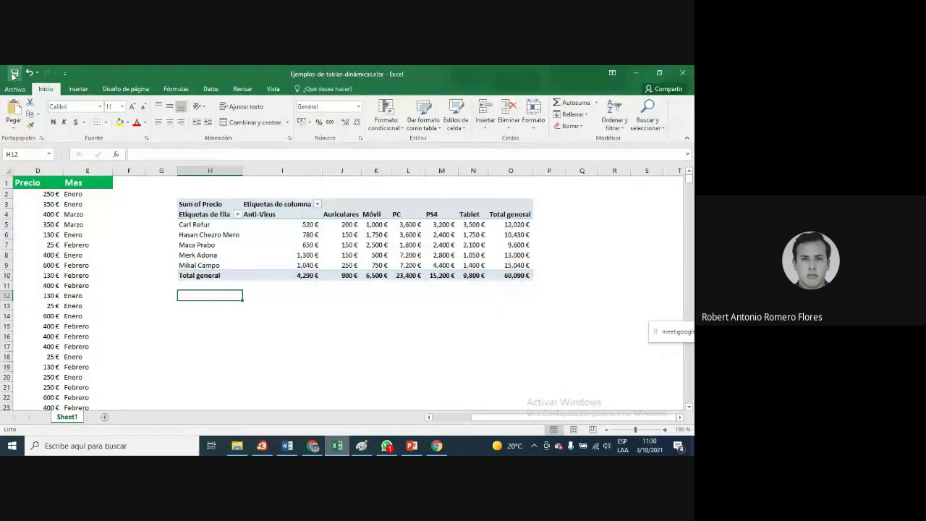
- Start a new pivot table from Insertar with source range Sheet1!$A$1:$E$201
click(74, 91)
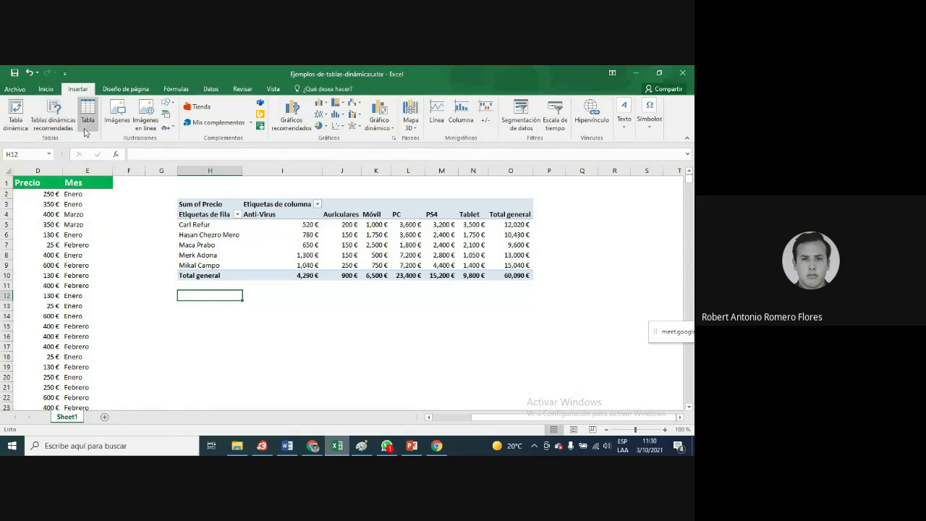
click(14, 115)
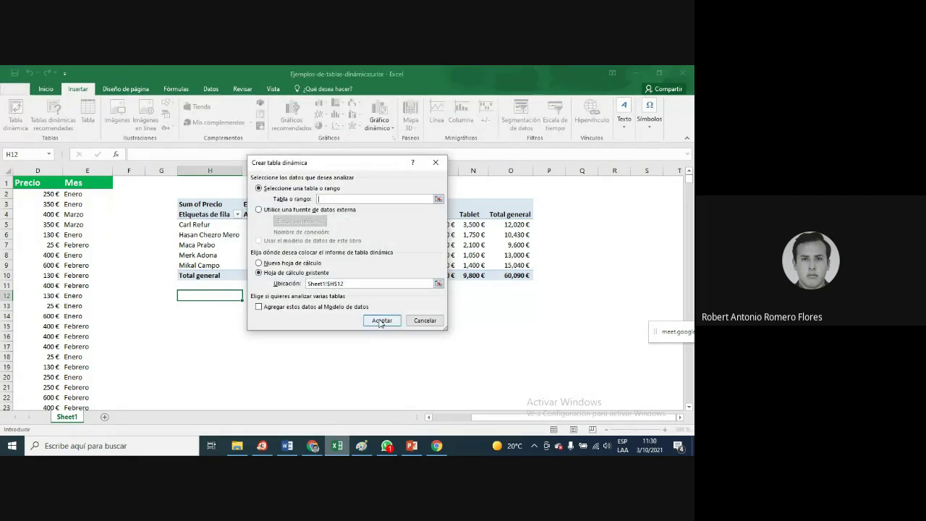
click(424, 320)
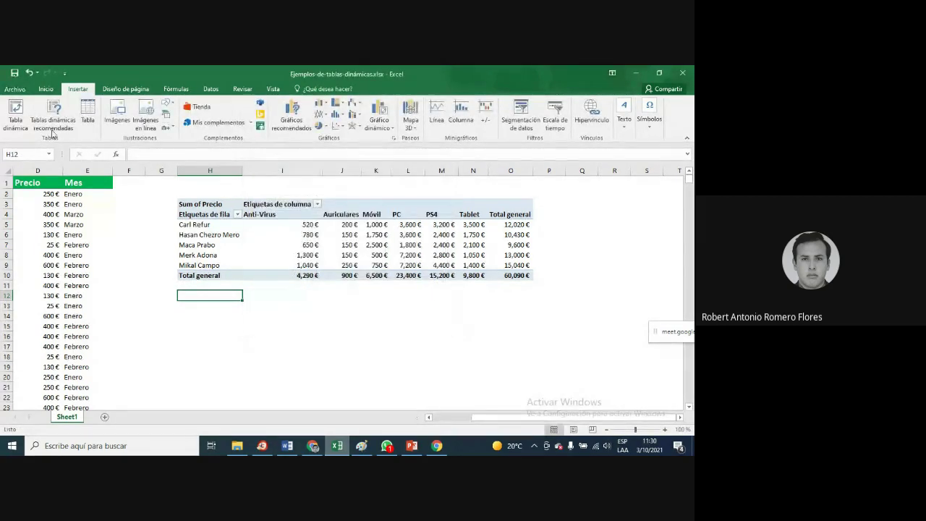
click(11, 121)
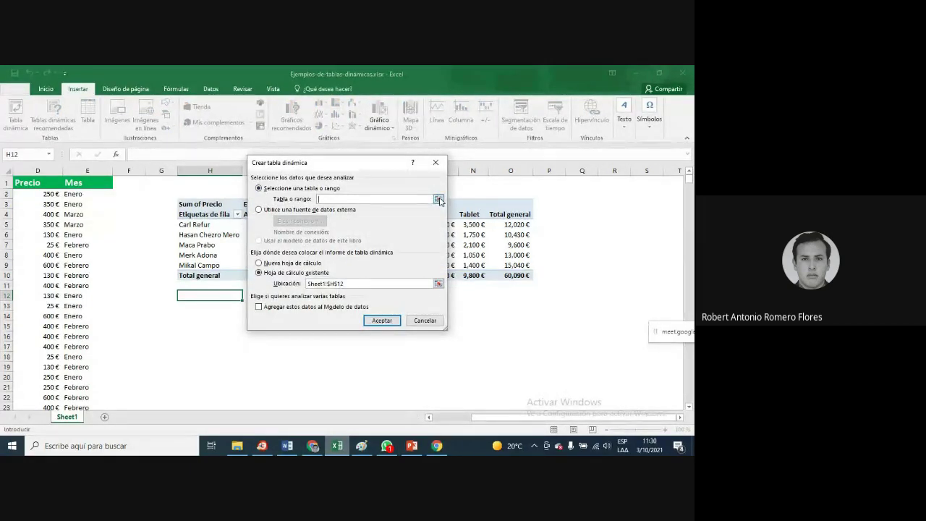
click(438, 199)
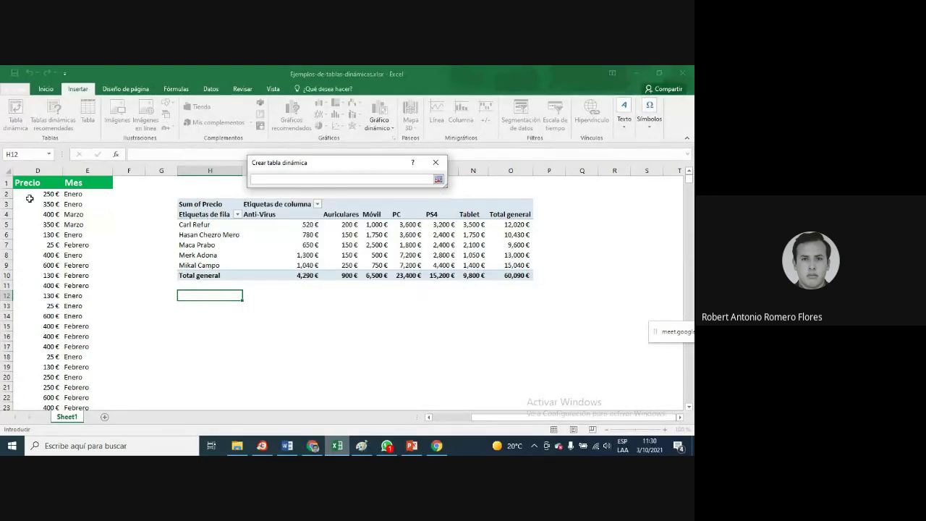
click(70, 182)
key(Left)
key(Left)
key(Left)
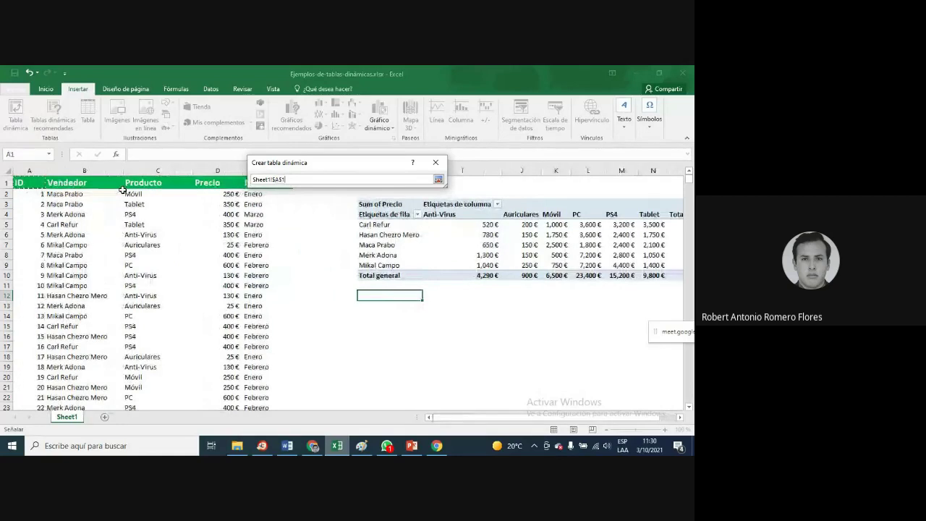
key(shift+Right)
key(shift+Right)
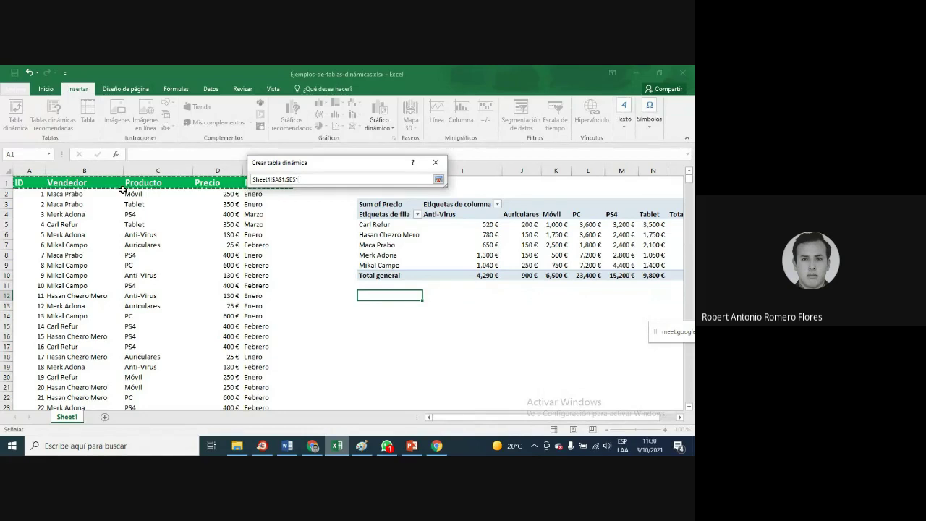
key(shift+Down)
key(shift+Down)
key(shift+Down)
key(shift+Down)
key(shift+Down)
key(shift+Down)
key(shift+Down)
key(shift+Down)
key(shift+Down)
key(shift+Down)
key(shift+Down)
key(shift+Down)
key(shift+Down)
key(shift+Down)
key(shift+Down)
key(shift+Down)
key(shift+Down)
key(shift+Down)
key(shift+Down)
key(shift+Down)
key(shift+Down)
key(shift+Down)
key(shift+Down)
key(shift+Down)
key(shift+Down)
key(shift+Down)
key(shift+Down)
key(shift+Down)
key(shift+Down)
key(shift+Down)
key(shift+Down)
key(shift+Down)
key(shift+Down)
key(shift+Down)
key(shift+Down)
key(shift+Down)
key(shift+Down)
key(shift+Down)
key(shift+Down)
key(shift+Down)
key(shift+Down)
key(shift+Down)
key(shift+Down)
key(shift+Down)
key(shift+Down)
key(shift+Down)
key(shift+Down)
key(shift+Down)
key(shift+Down)
key(shift+Down)
key(shift+Down)
key(shift+Down)
key(shift+Down)
key(shift+Down)
key(shift+Down)
key(shift+Down)
key(shift+Down)
key(shift+Down)
key(shift+Down)
key(shift+Down)
key(shift+Down)
key(shift+Down)
key(shift+Down)
key(shift+Down)
key(shift+Down)
key(shift+Down)
key(shift+Down)
key(shift+Down)
key(shift+Down)
key(shift+Down)
key(shift+Down)
key(shift+Down)
key(shift+Down)
key(shift+Down)
key(shift+Down)
key(shift+Down)
key(shift+Down)
key(shift+Down)
key(shift+Down)
key(shift+Down)
key(shift+Down)
key(shift+Down)
key(shift+Down)
key(shift+Down)
key(shift+Down)
key(shift+Down)
key(shift+Down)
key(shift+Down)
key(shift+Down)
key(shift+Down)
key(shift+Down)
key(shift+Down)
key(shift+Down)
key(shift+Down)
key(shift+Down)
key(shift+Down)
key(shift+Down)
key(shift+Down)
key(shift+Down)
key(shift+Down)
key(shift+Down)
key(shift+Down)
key(shift+Down)
key(shift+Down)
key(shift+Down)
key(shift+Down)
key(shift+Down)
key(shift+Down)
key(shift+Down)
key(shift+Down)
key(shift+Down)
key(shift+Down)
key(shift+Down)
key(shift+Down)
key(shift+Down)
key(shift+Down)
key(shift+Down)
key(shift+Down)
key(shift+Down)
key(shift+Down)
key(shift+Up)
key(shift+Up)
key(shift+Up)
key(shift+Up)
key(shift+Up)
key(shift+Up)
key(shift+Up)
key(shift+Up)
key(shift+Up)
key(shift+Up)
key(shift+Up)
key(shift+Up)
key(shift+Up)
key(shift+Up)
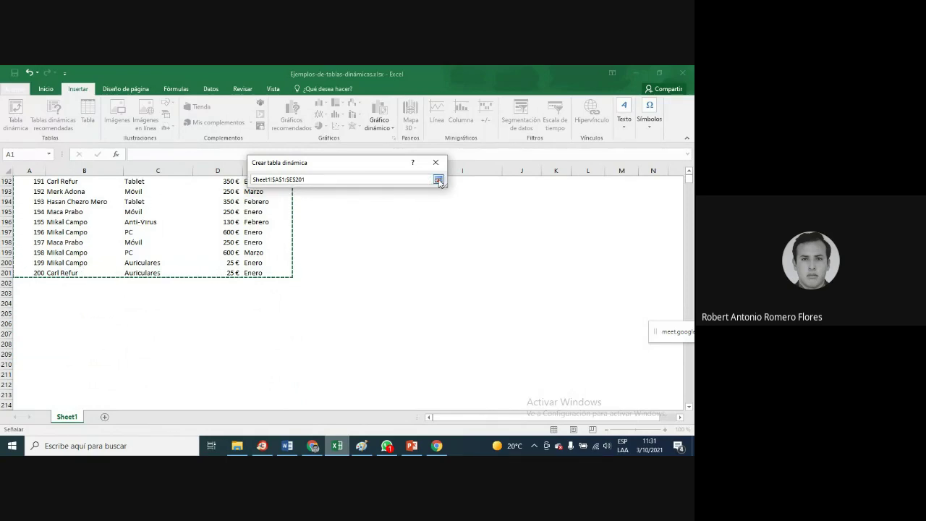
click(438, 180)
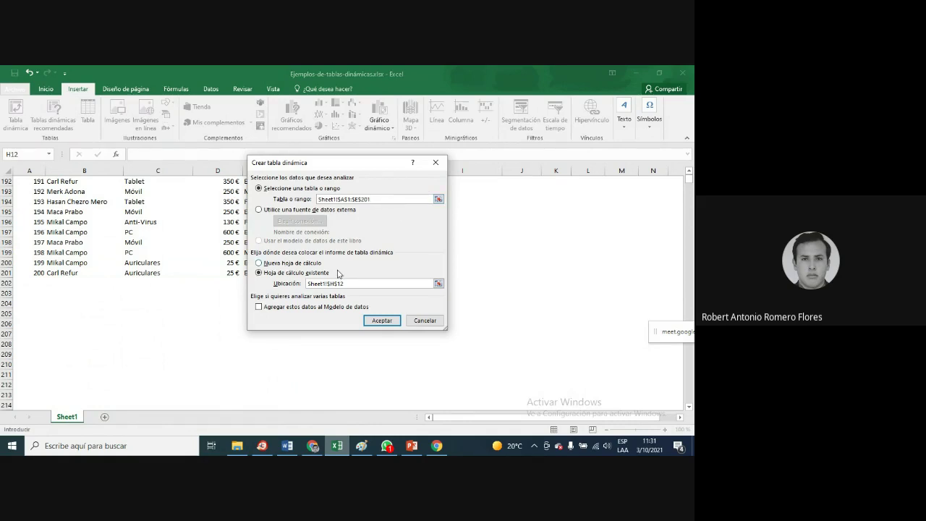
- Place the new pivot table at Sheet1!$H$16 on the existing sheet
click(439, 283)
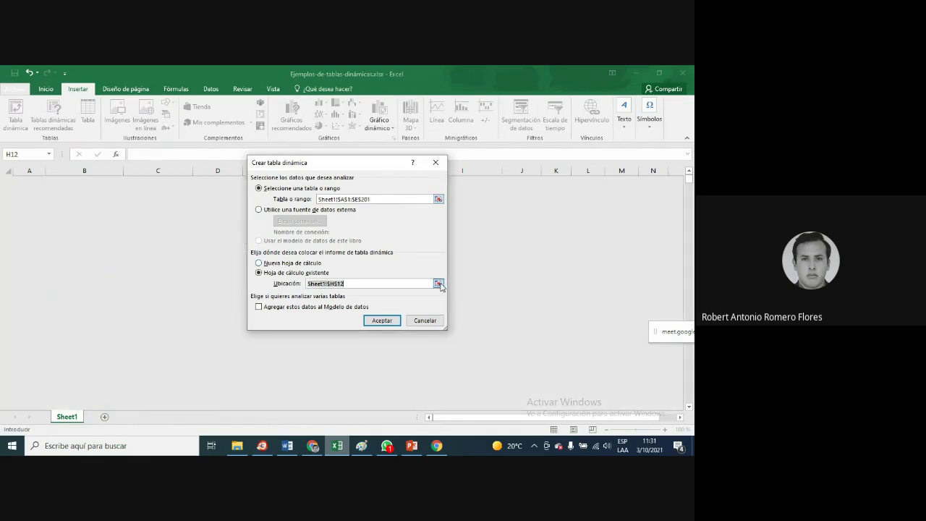
scroll(375, 271, up, 4)
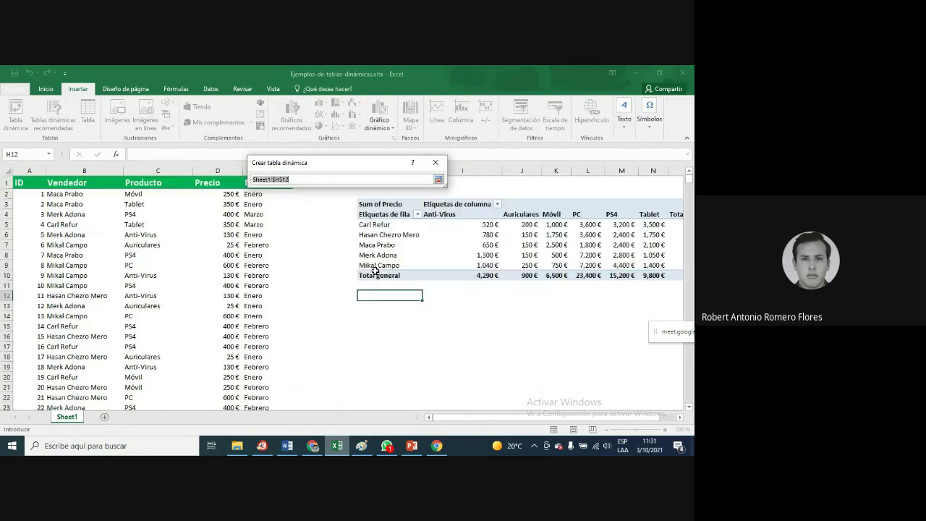
click(372, 336)
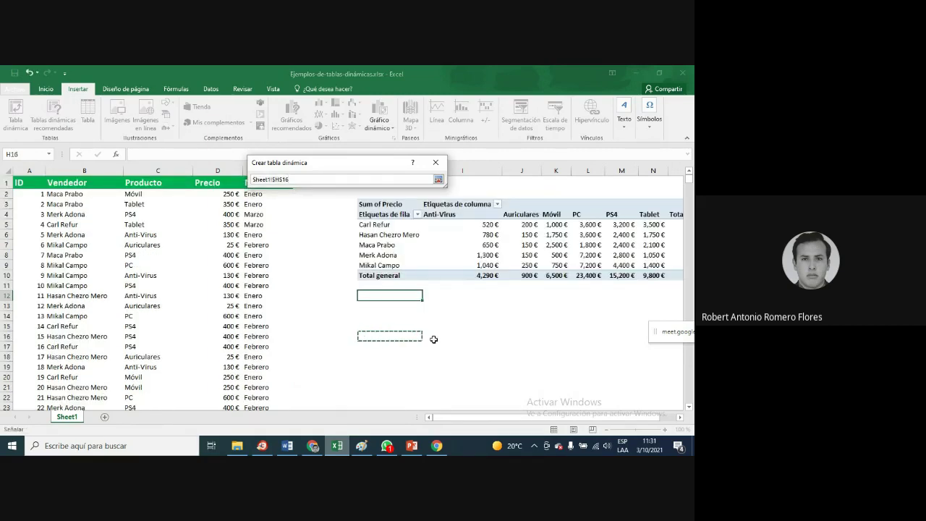
click(438, 179)
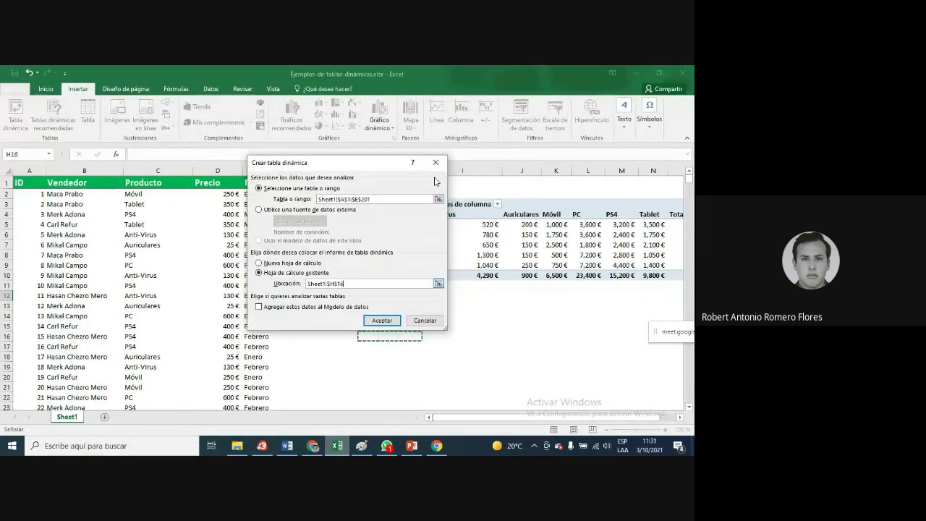
click(377, 199)
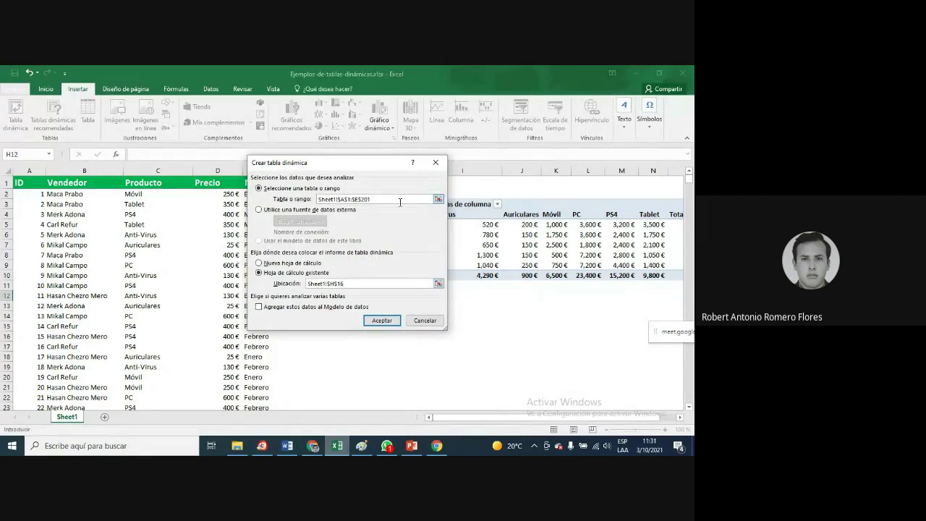
drag(322, 164, 394, 164)
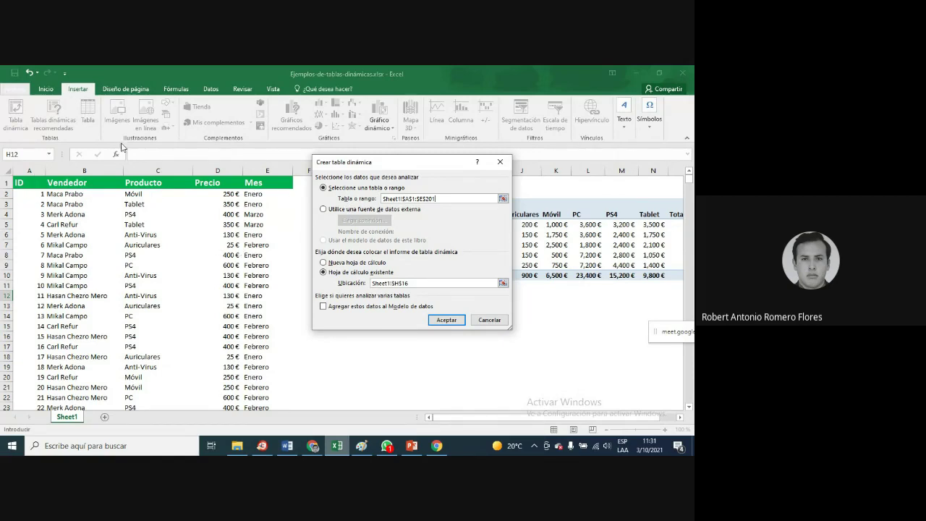
- Place a second pivot of the Sheet1 data A1:E201 at Sheet1!$H$16, below the first pivot
drag(423, 158, 220, 179)
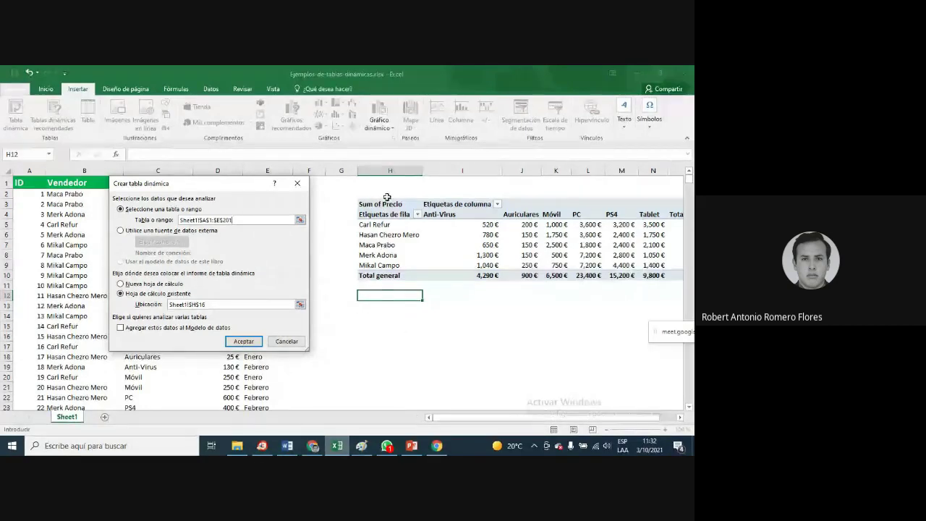
click(244, 341)
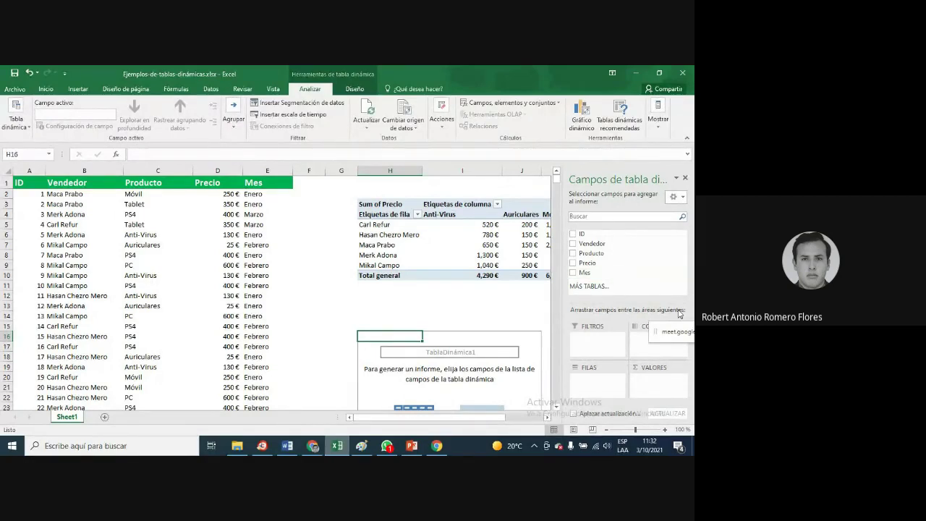
- Add Vendedor to the H16 pivot's rows so it lists the five sellers
drag(671, 332, 589, 138)
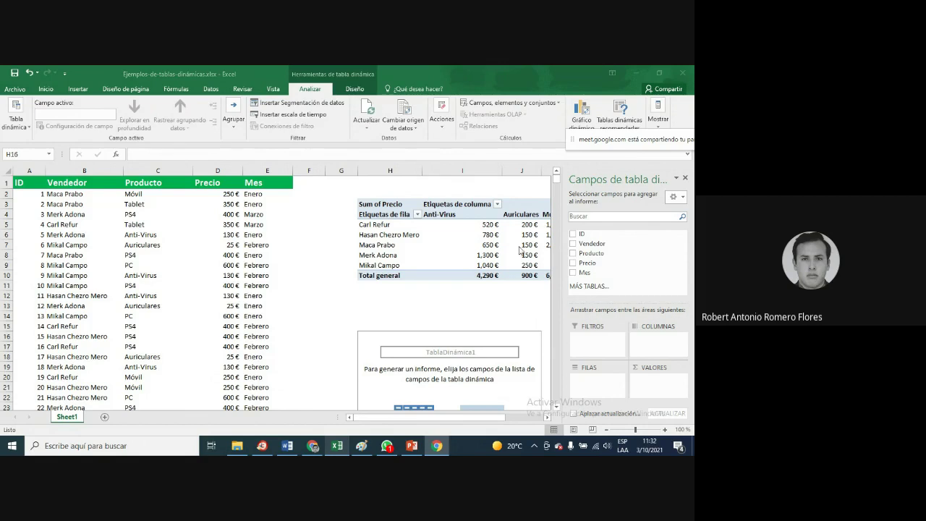
click(599, 392)
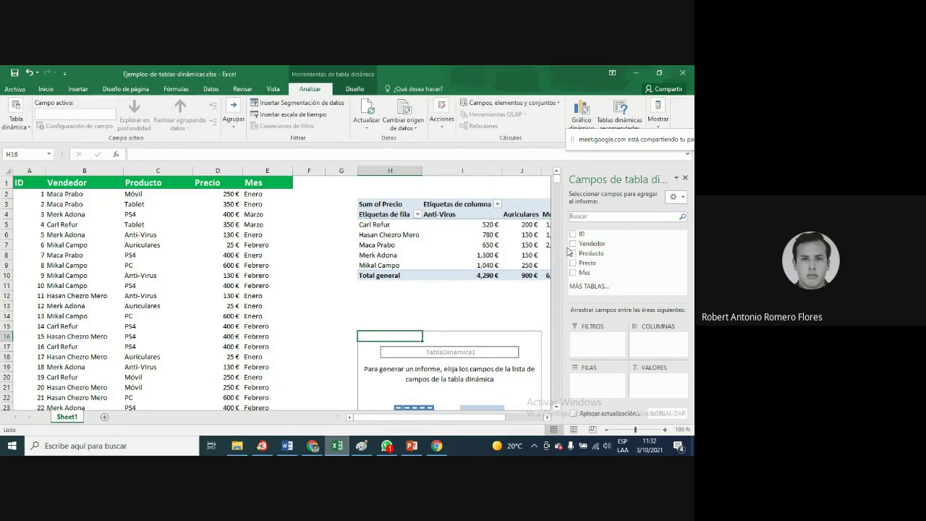
click(573, 244)
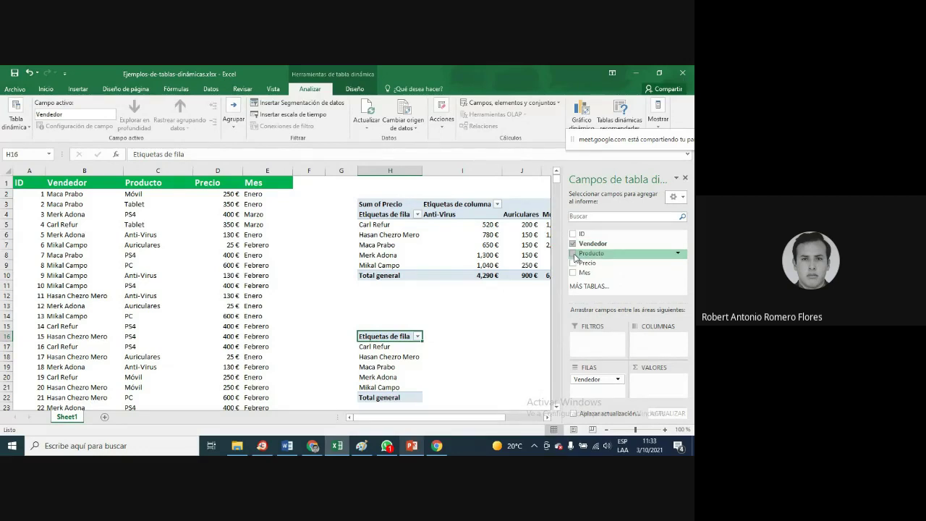
- Try adding Producto under the sellers, then remove it again
click(574, 255)
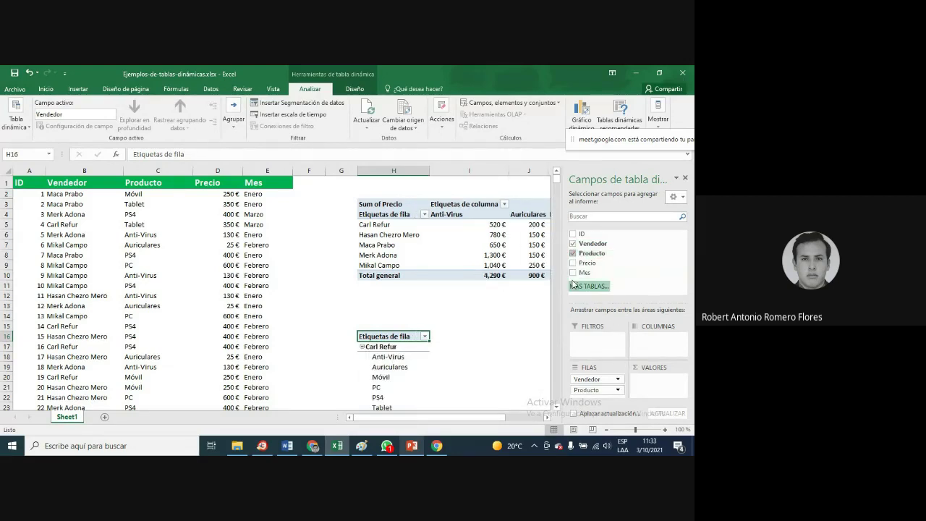
click(574, 254)
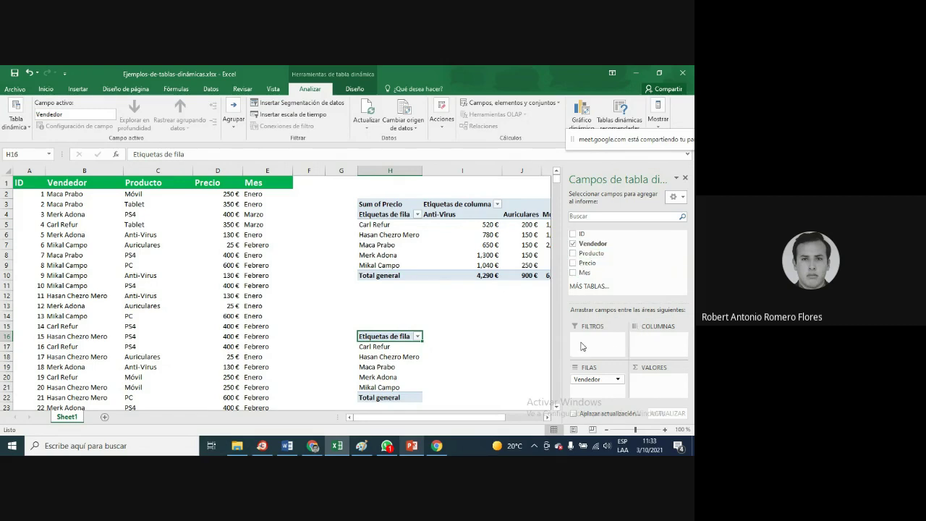
click(676, 180)
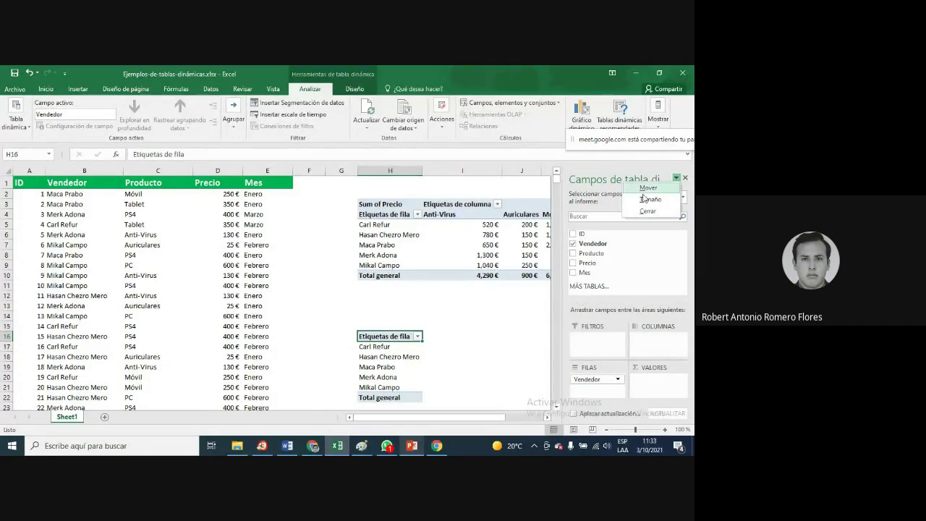
click(608, 176)
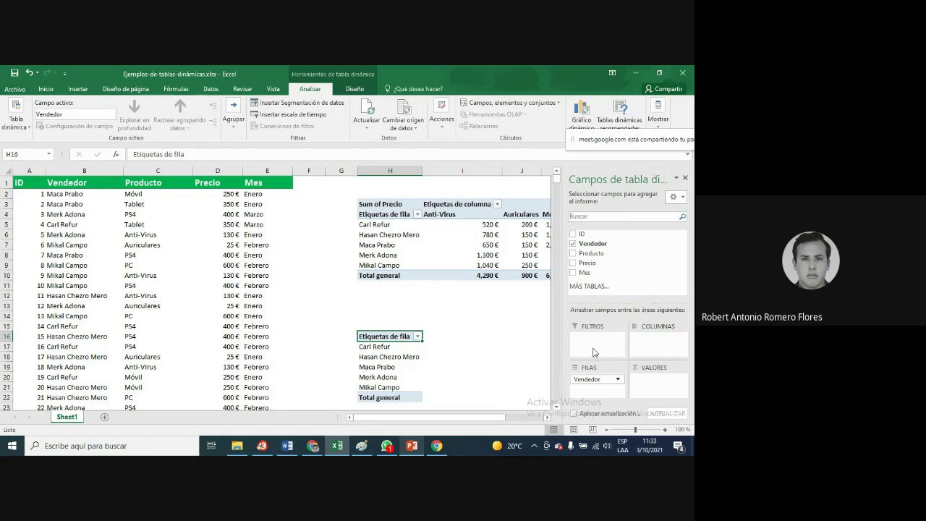
click(676, 178)
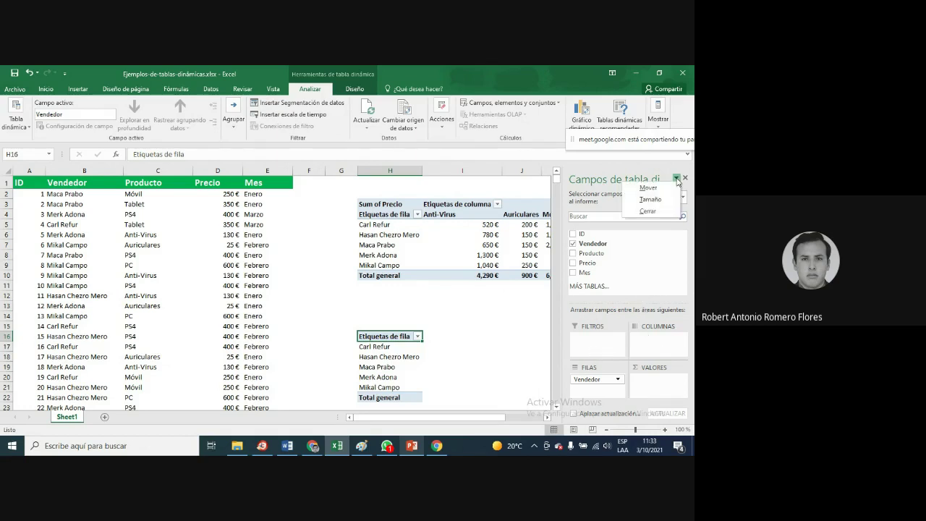
click(628, 173)
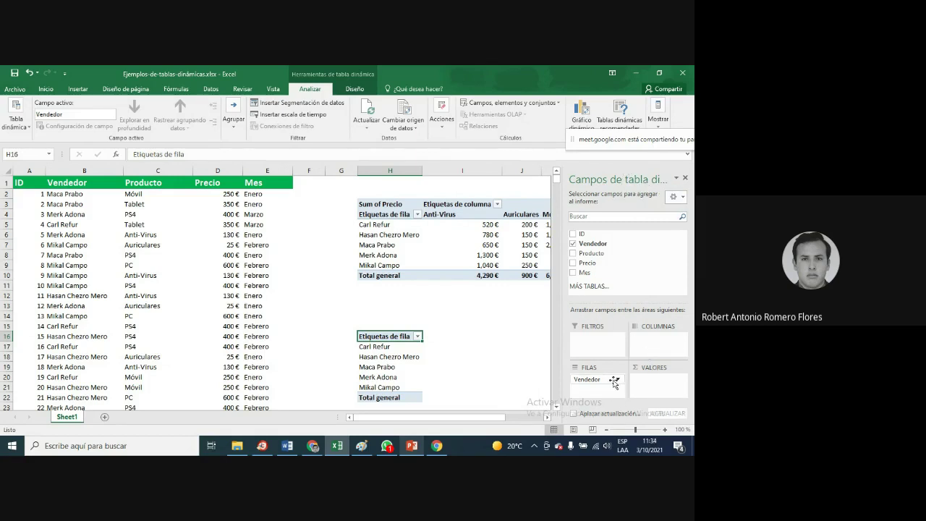
- Drag Vendedor out of FILAS and close the PivotTable Fields pane
drag(615, 383, 590, 283)
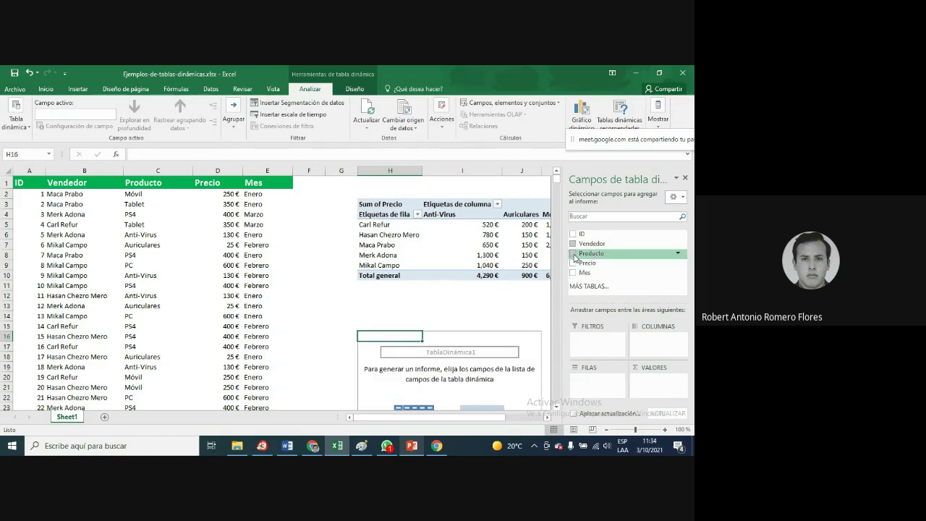
click(574, 254)
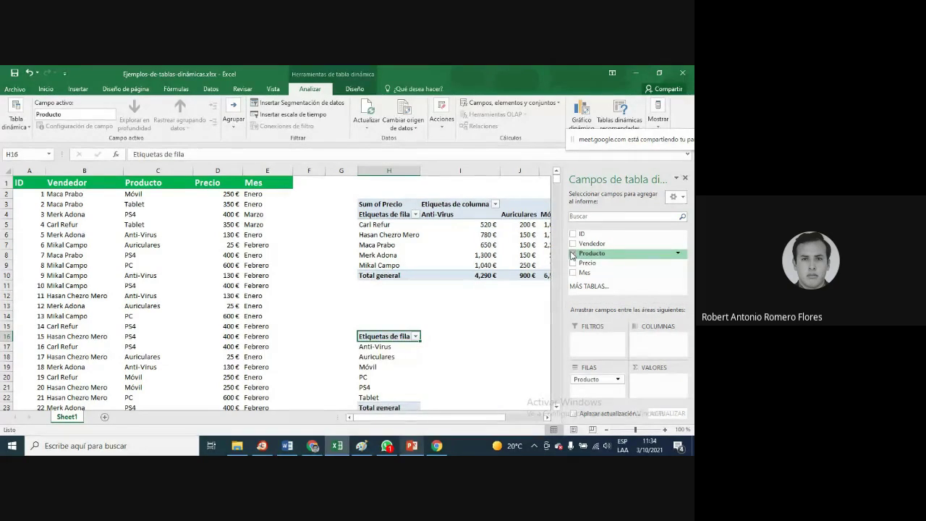
click(573, 254)
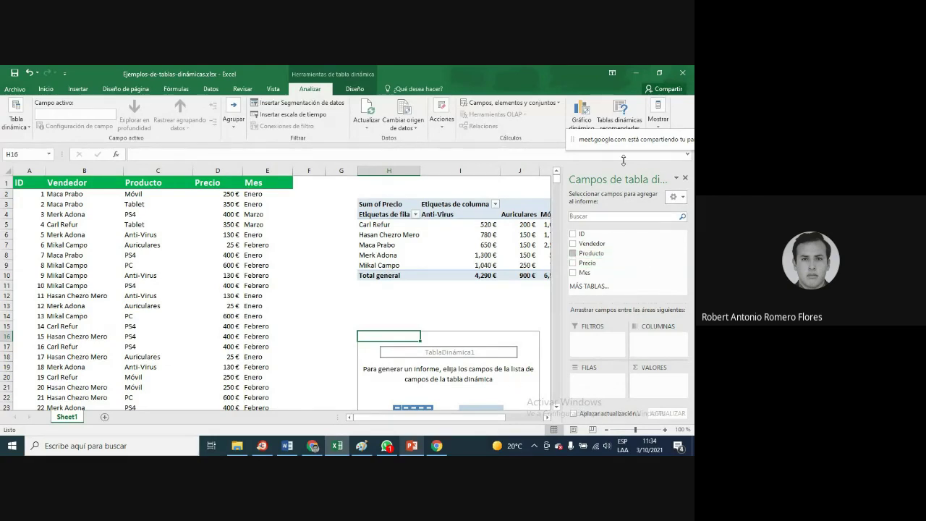
click(685, 178)
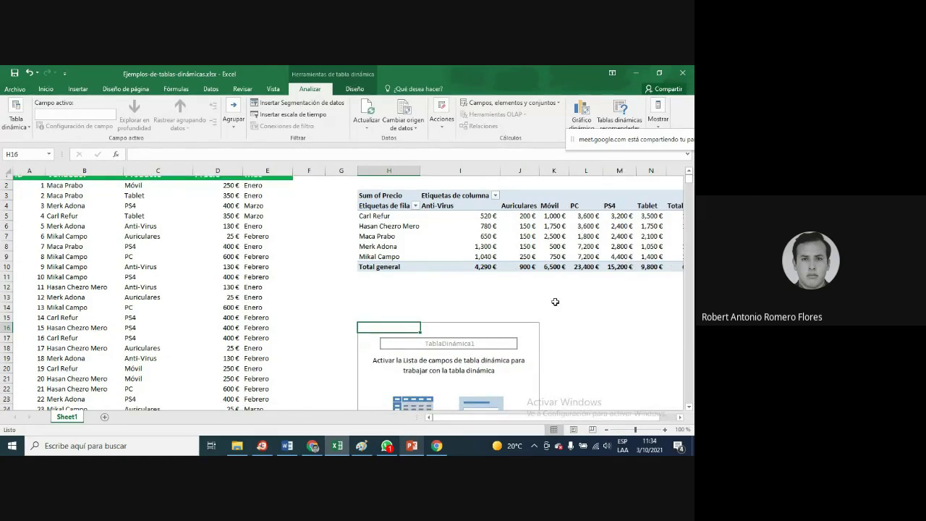
- Select the empty H16:K34 pivot area, then choose cell H13 and bring up the Insertar ribbon
scroll(555, 302, down, 4)
click(419, 297)
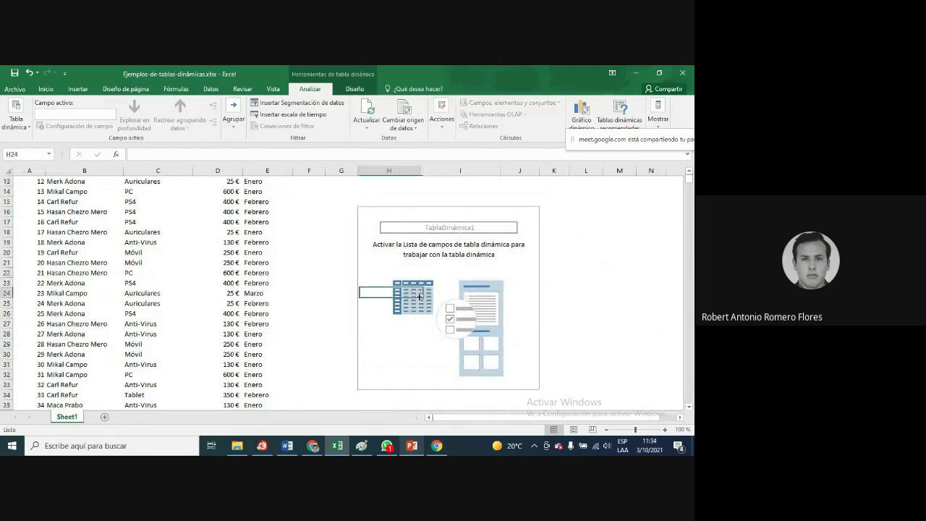
click(369, 209)
drag(369, 208, 563, 394)
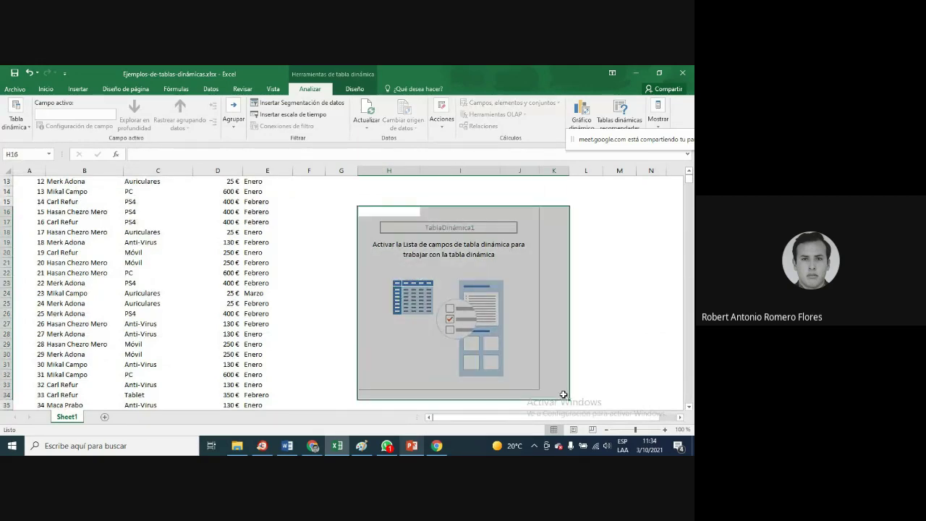
key(Home)
click(316, 287)
scroll(326, 277, up, 3)
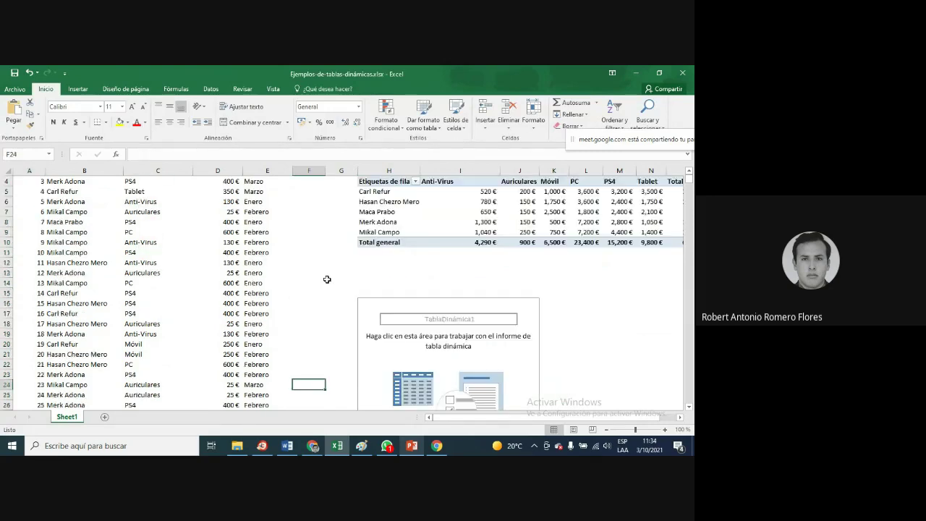
click(389, 273)
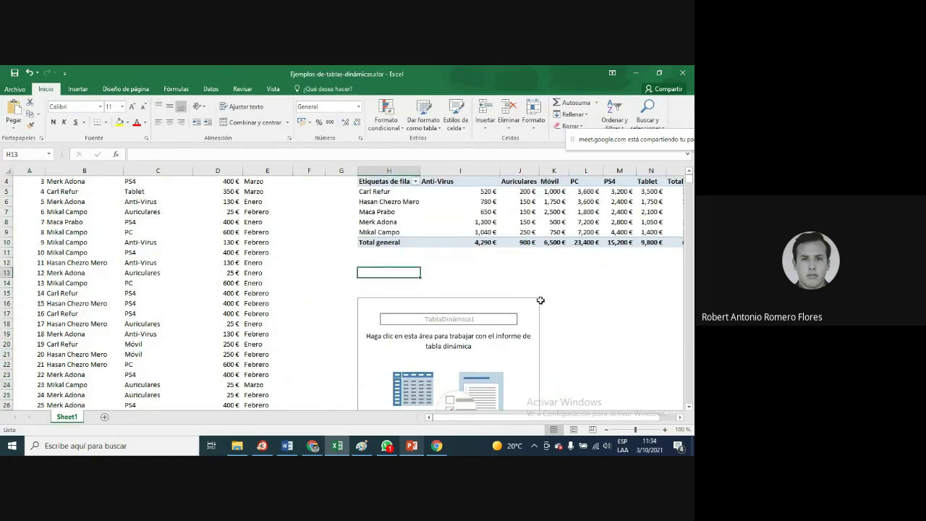
click(78, 89)
- Create a pivot table from Sheet1!$A$1:$E$201 on a new worksheet (Nueva hoja de cálculo)
click(15, 116)
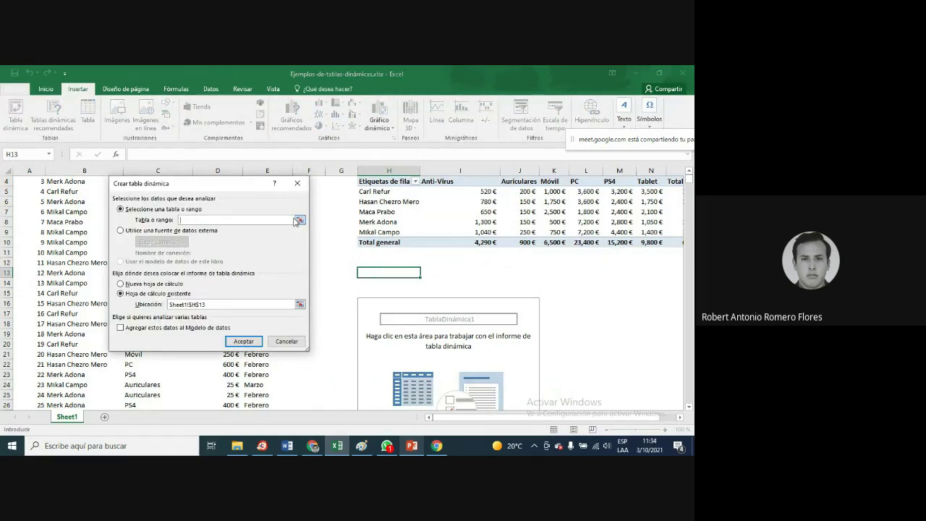
click(300, 220)
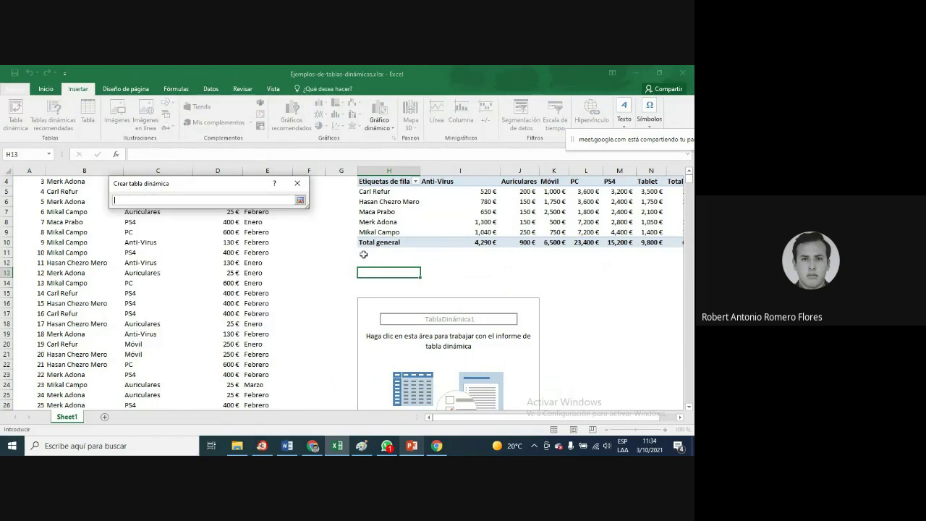
drag(157, 185, 381, 201)
scroll(168, 223, up, 3)
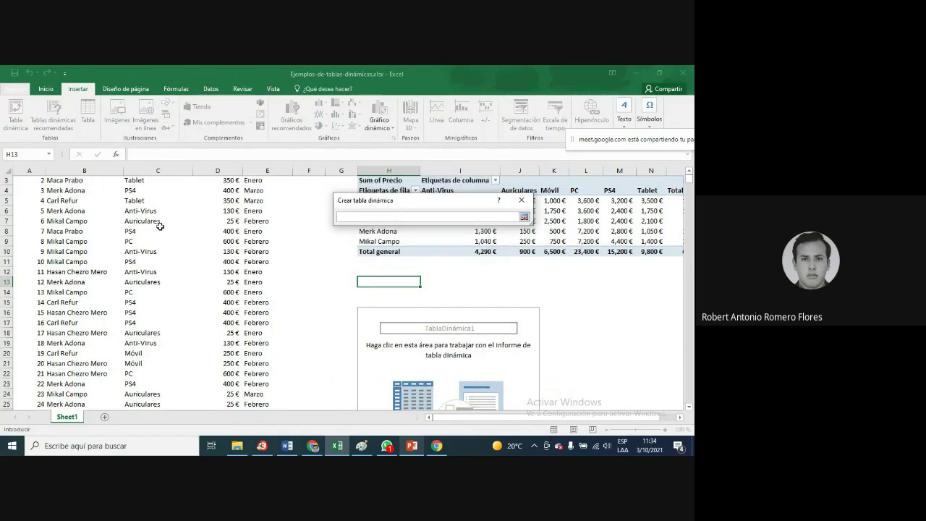
drag(26, 183, 254, 374)
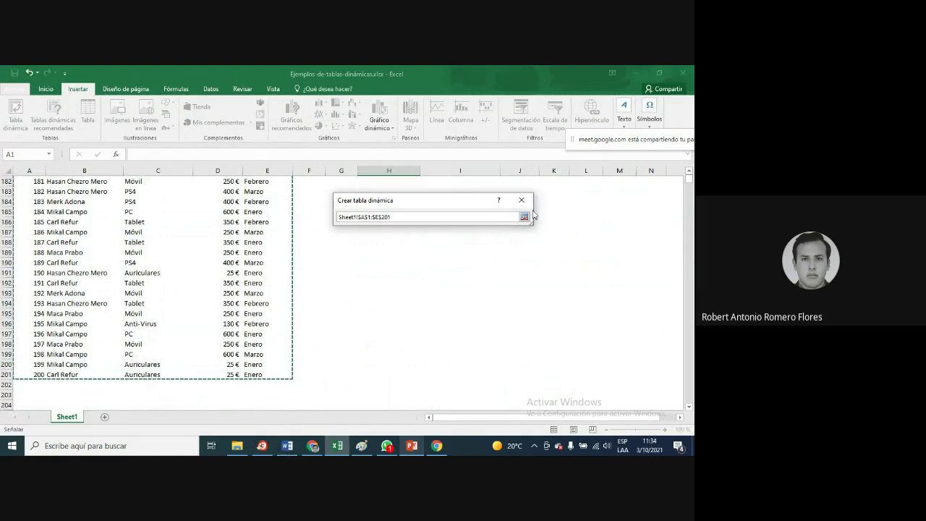
click(525, 218)
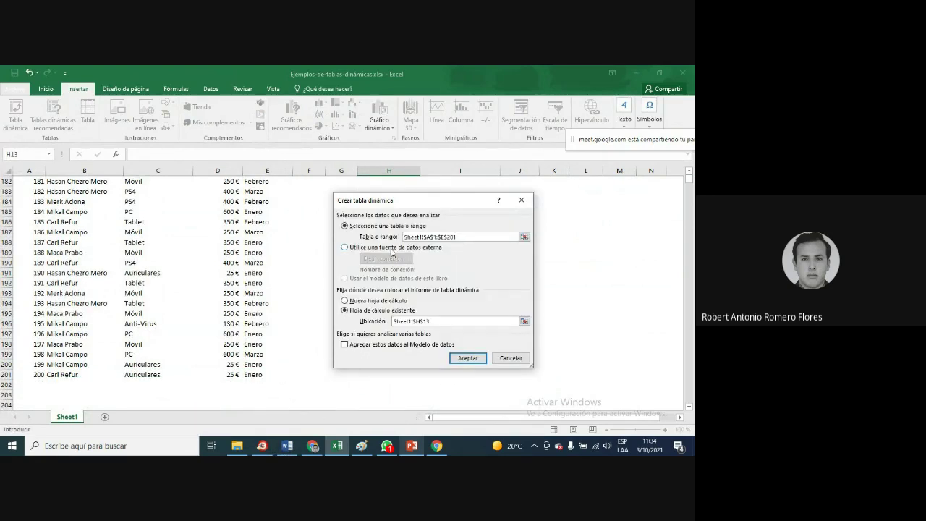
click(396, 303)
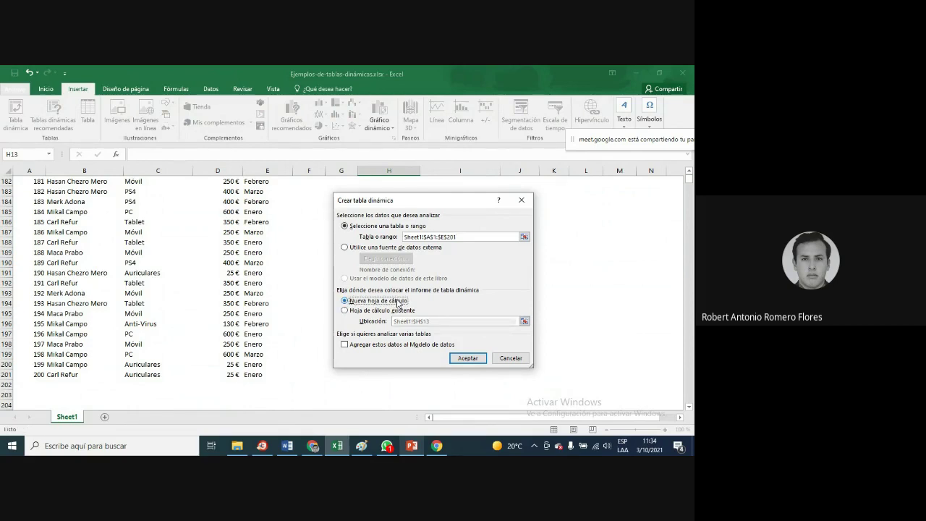
click(469, 360)
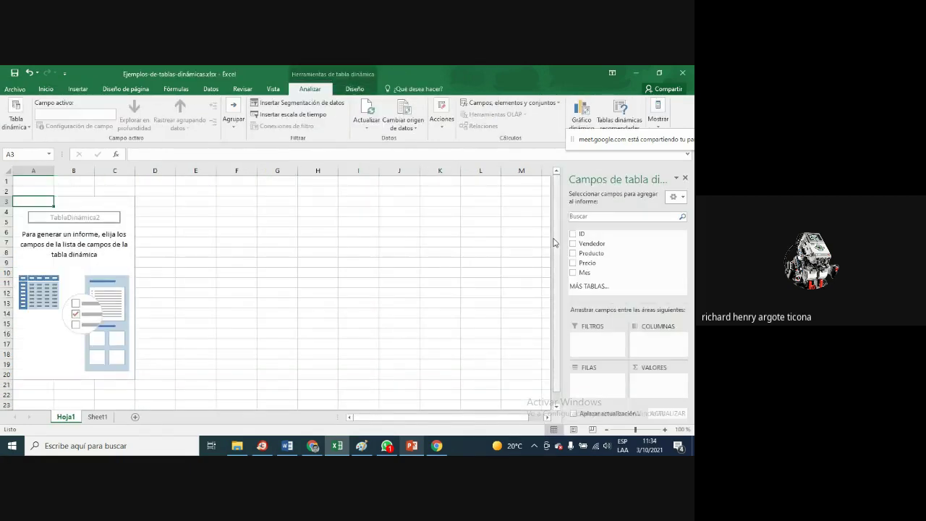
- Put Vendedor in Filas, Producto in Columnas and Precio in Valores
click(80, 200)
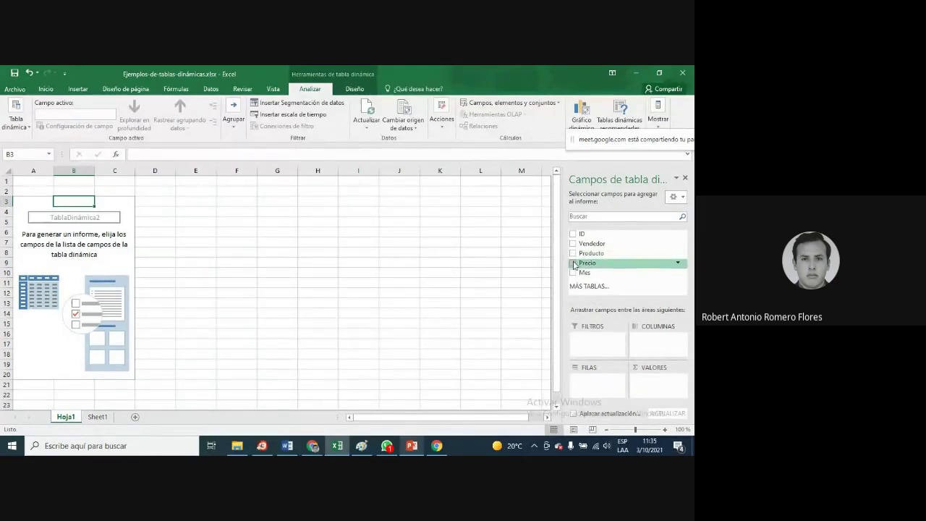
click(599, 387)
click(583, 243)
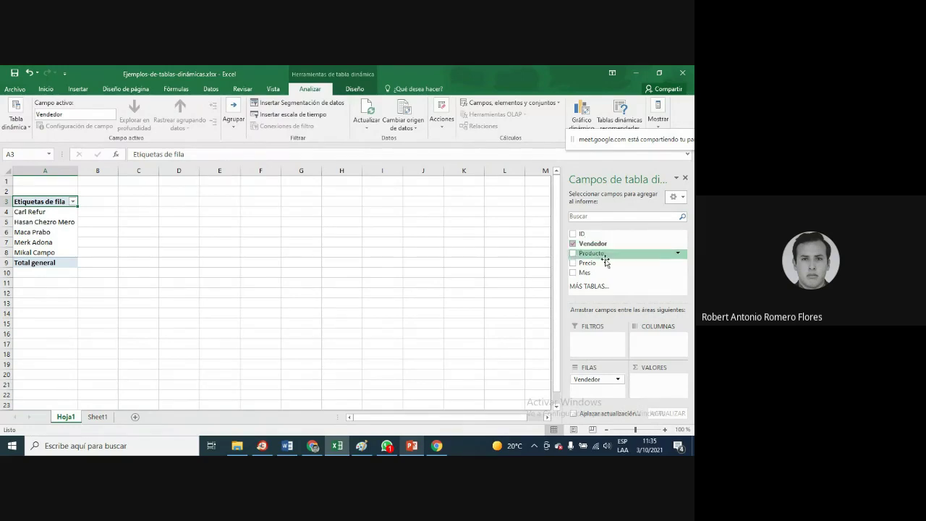
drag(591, 254, 655, 348)
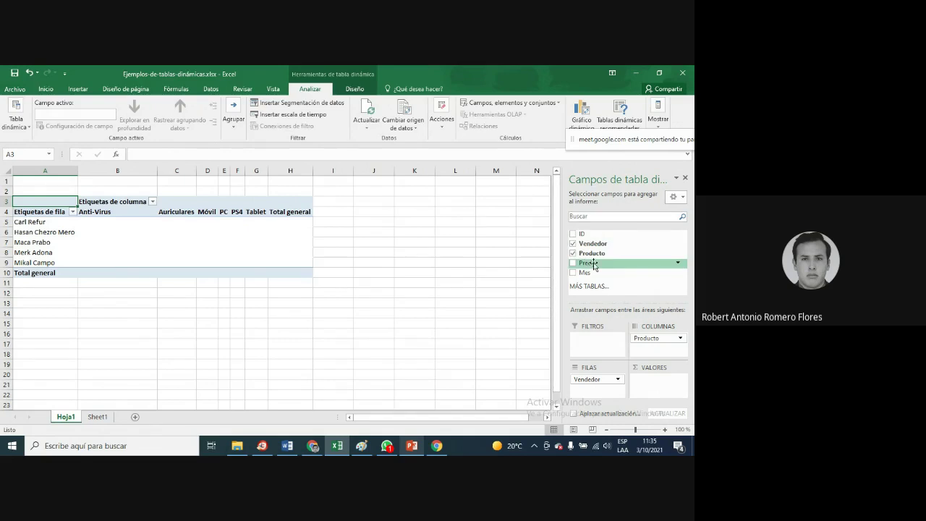
drag(605, 268, 655, 387)
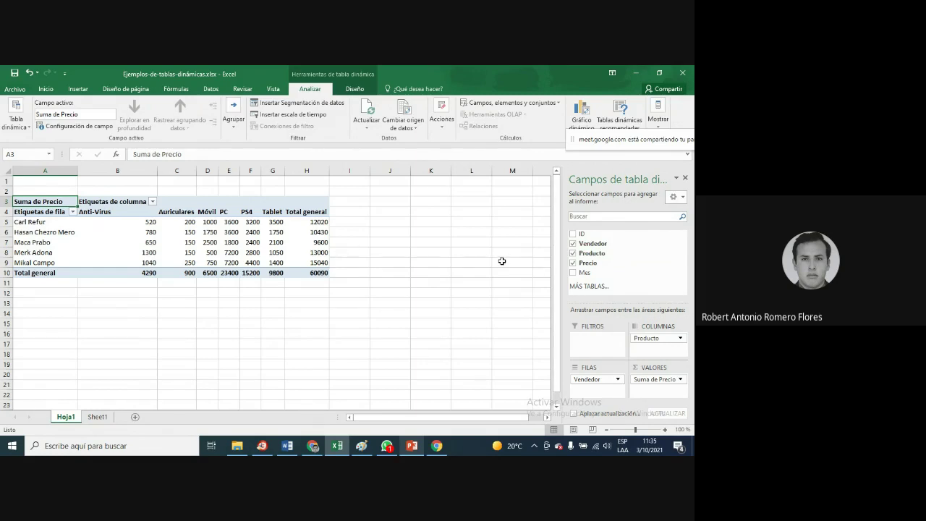
- Look over the Sheet1 source data, then return to the Hoja1 pivot
click(96, 418)
scroll(128, 210, up, 20)
scroll(128, 217, up, 20)
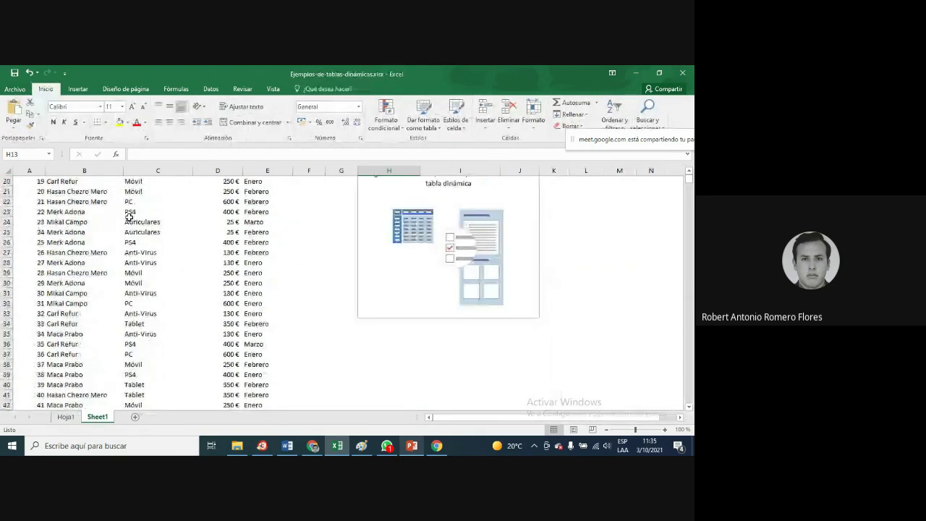
scroll(129, 217, up, 6)
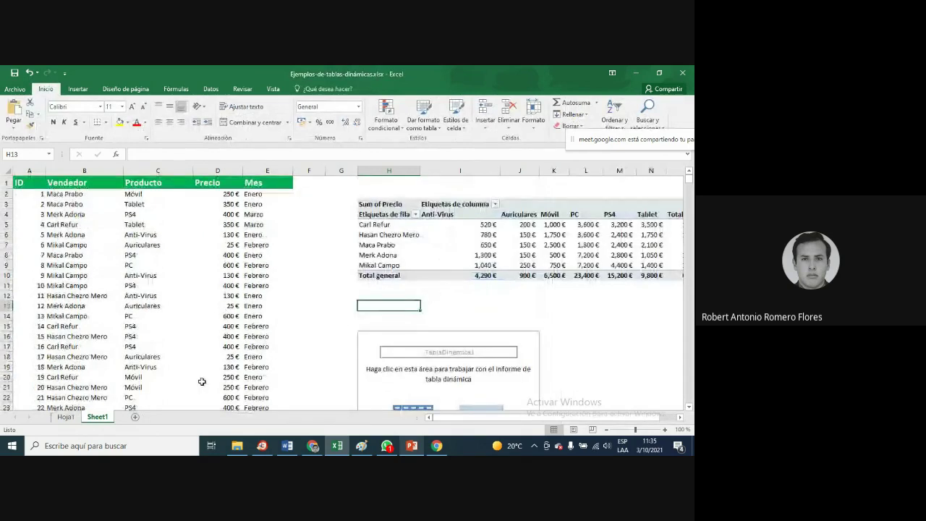
click(66, 417)
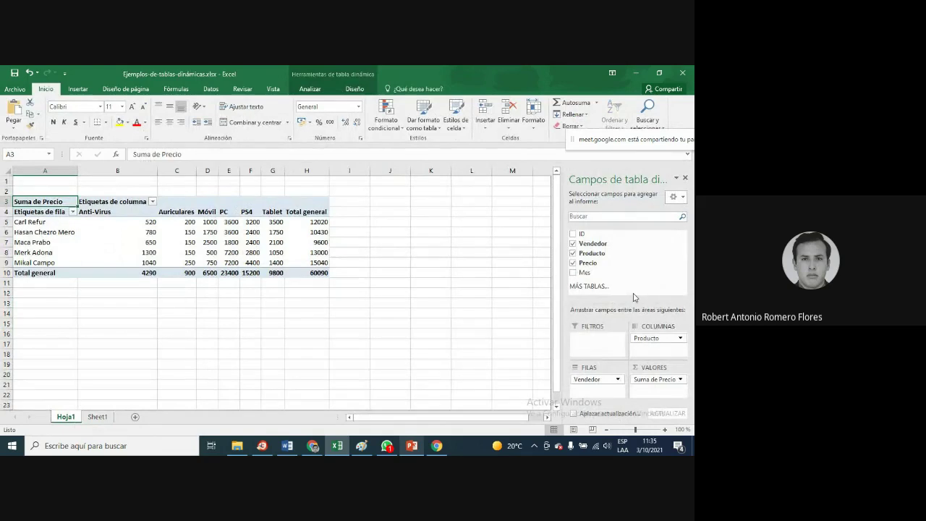
- Add Mes to the FILTROS area so the pivot shows a (Todas) month filter above it
drag(579, 274, 587, 351)
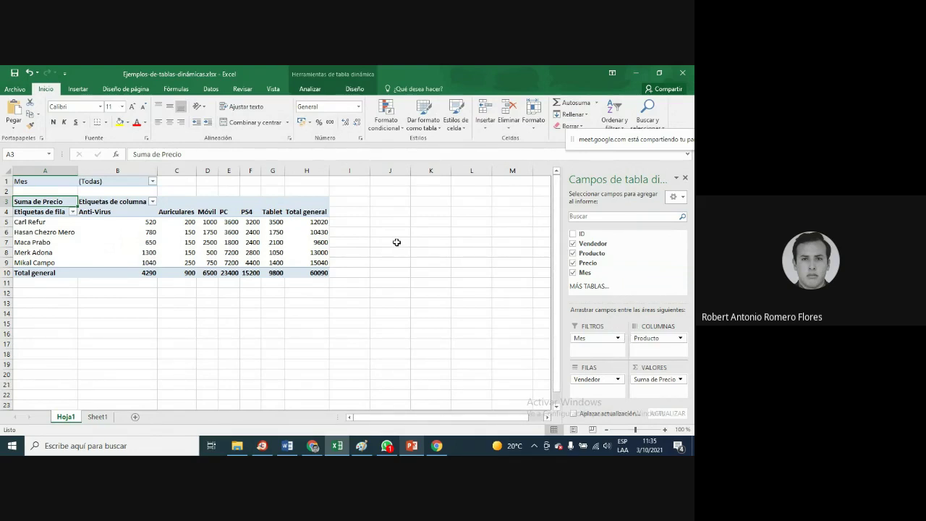
click(396, 243)
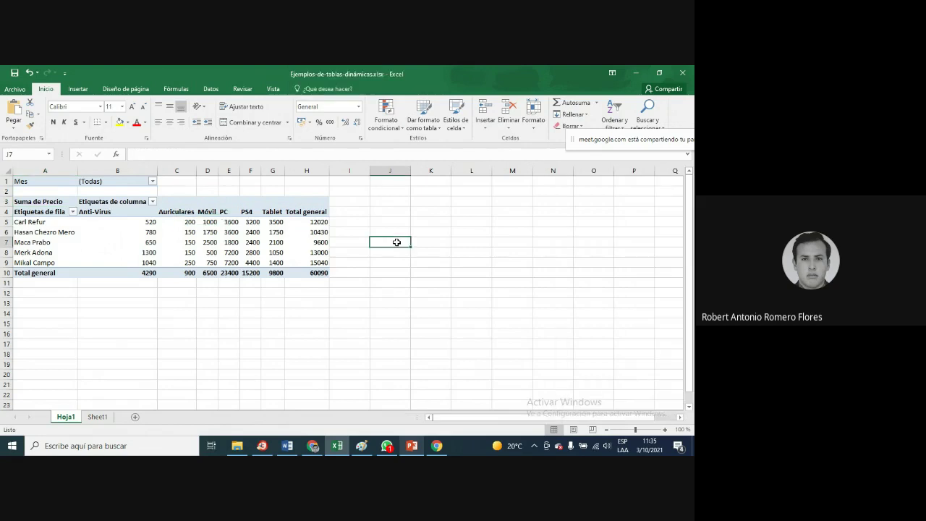
click(38, 193)
click(34, 179)
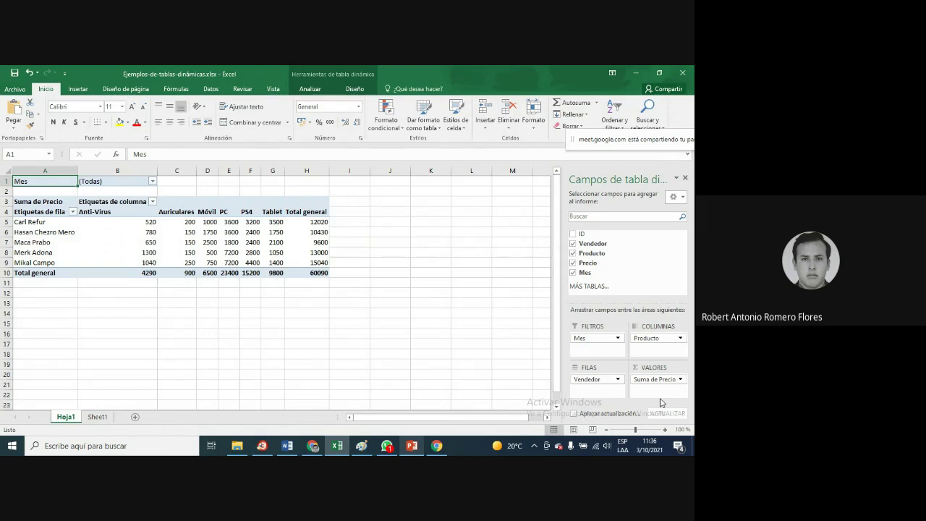
click(68, 294)
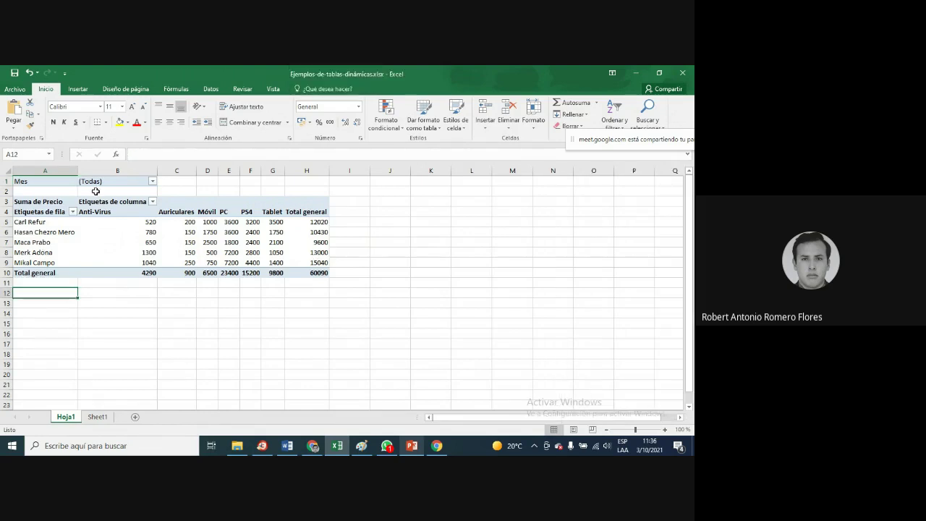
- Filter the pivot by Mes to Febrero, then to Marzo
click(152, 182)
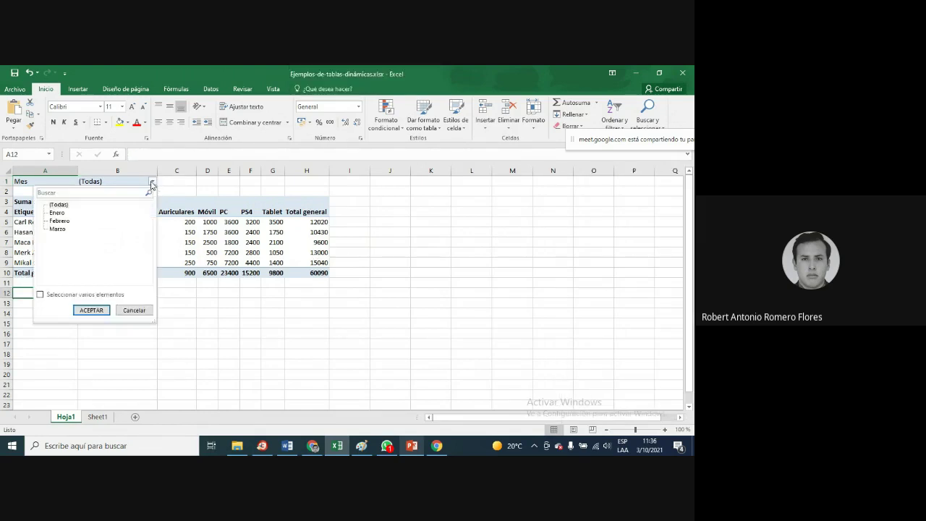
click(61, 221)
click(92, 310)
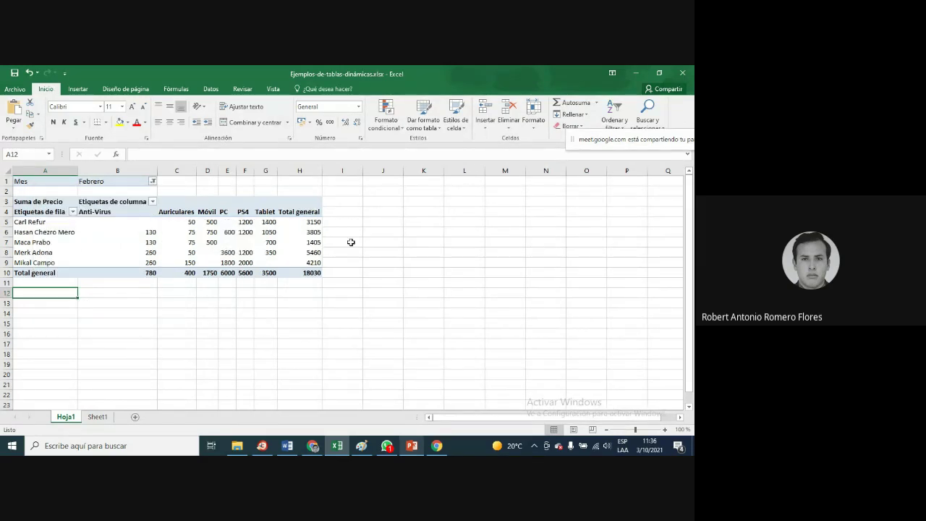
click(139, 221)
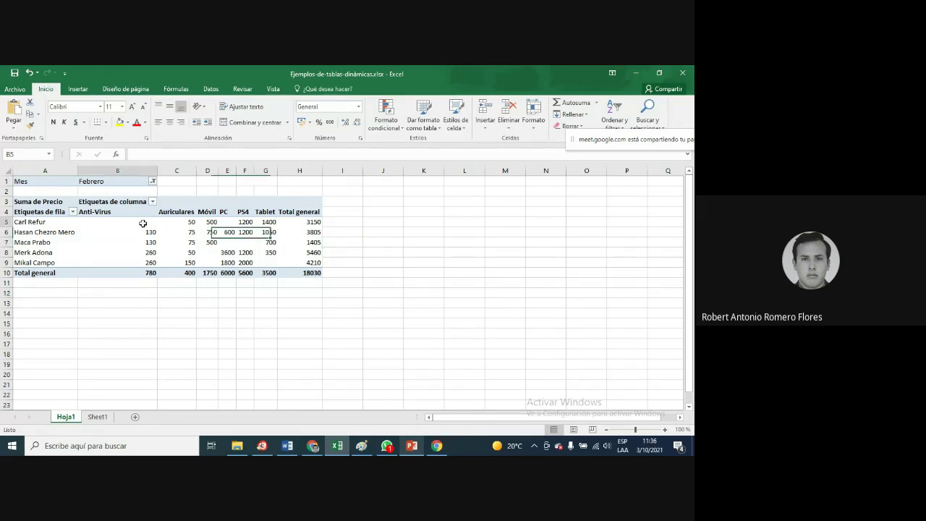
click(153, 182)
click(57, 229)
click(92, 311)
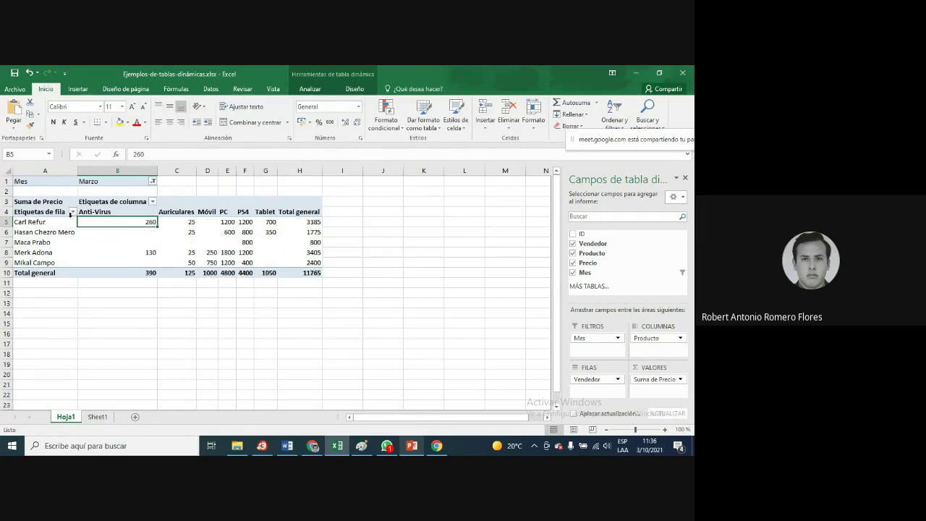
- Exclude one seller from the rows and check the product filter without changes
click(73, 212)
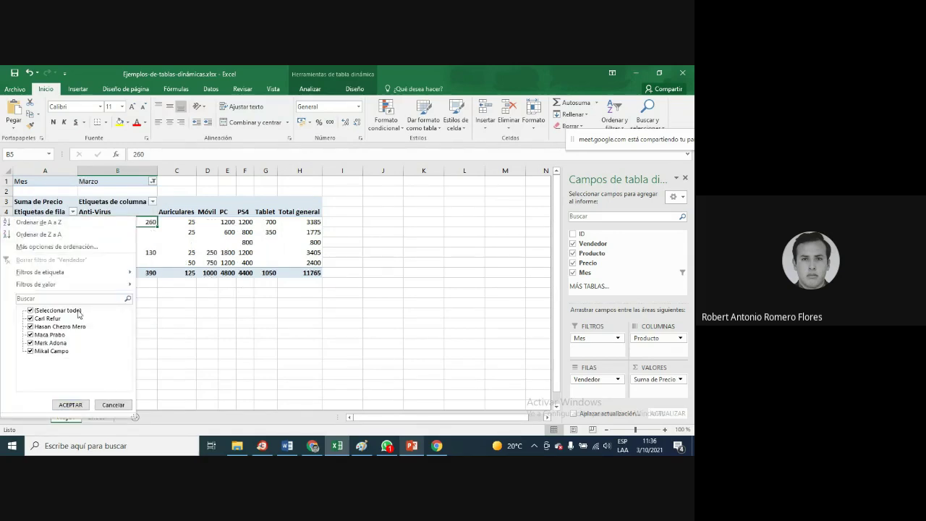
click(31, 335)
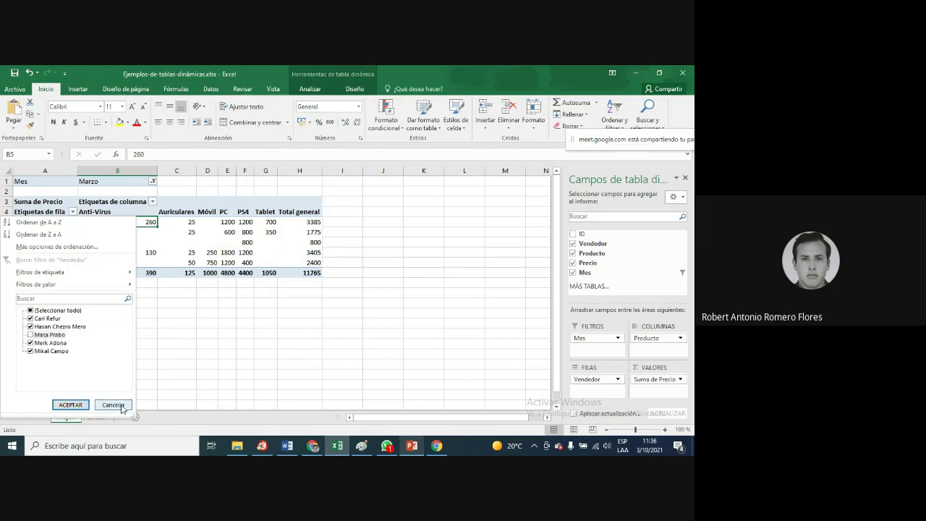
click(70, 405)
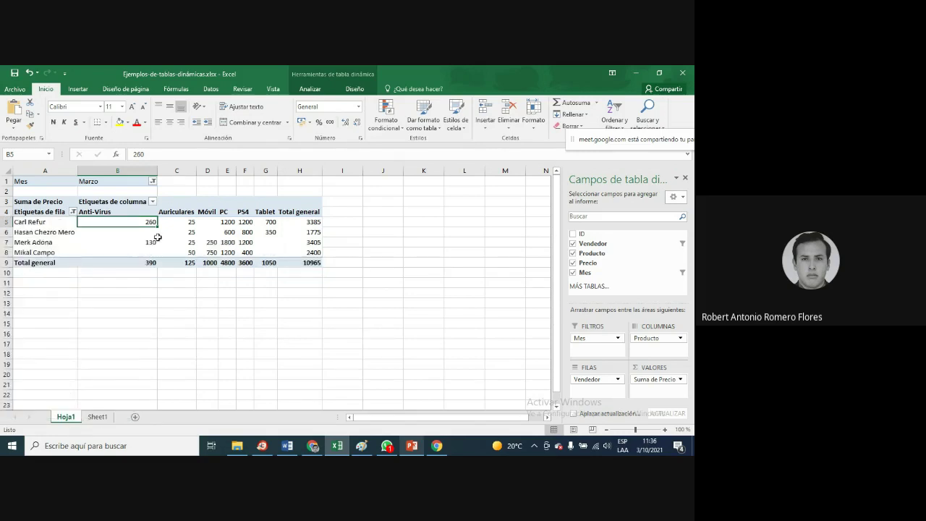
click(150, 201)
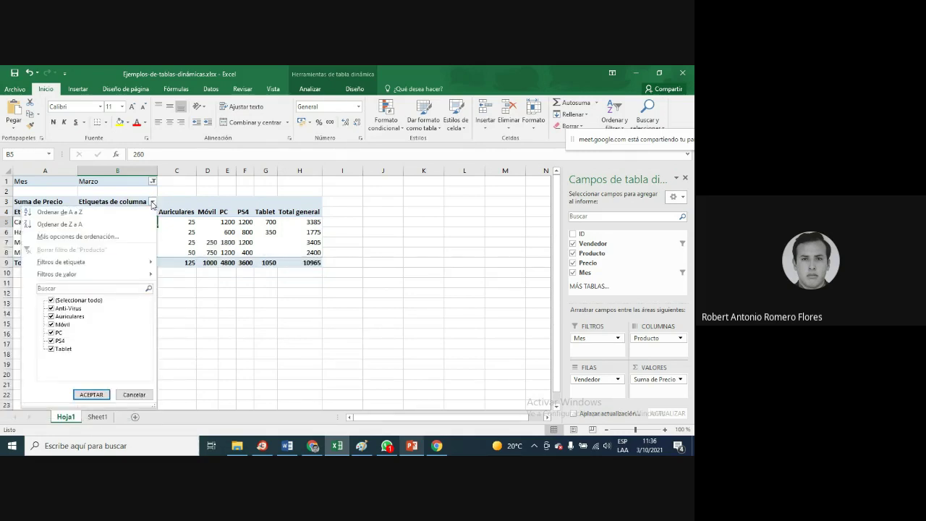
click(259, 337)
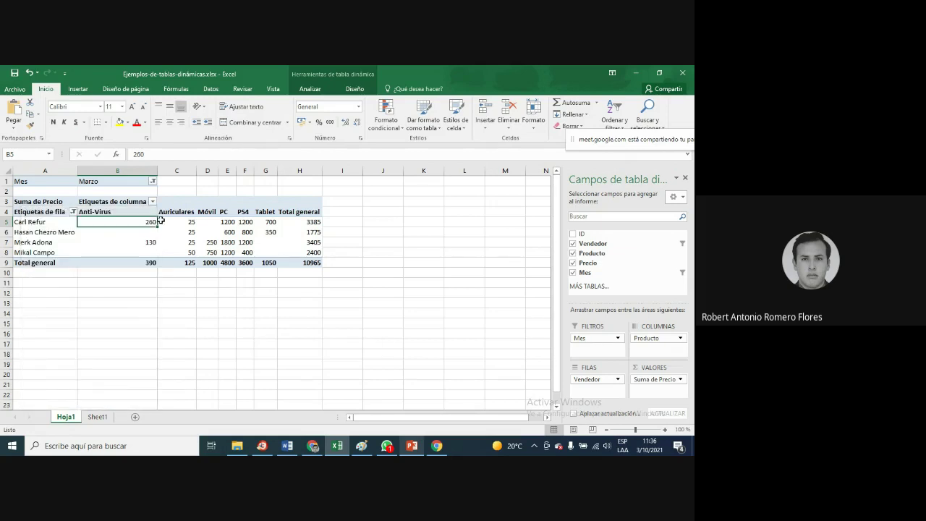
click(193, 193)
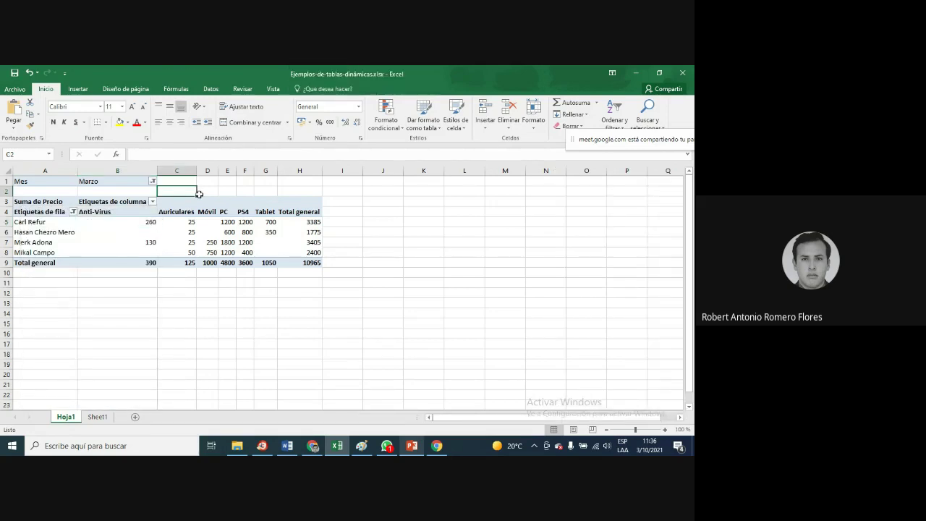
- Reset the Mes filter to (Todas) so the pivot covers all months
click(59, 180)
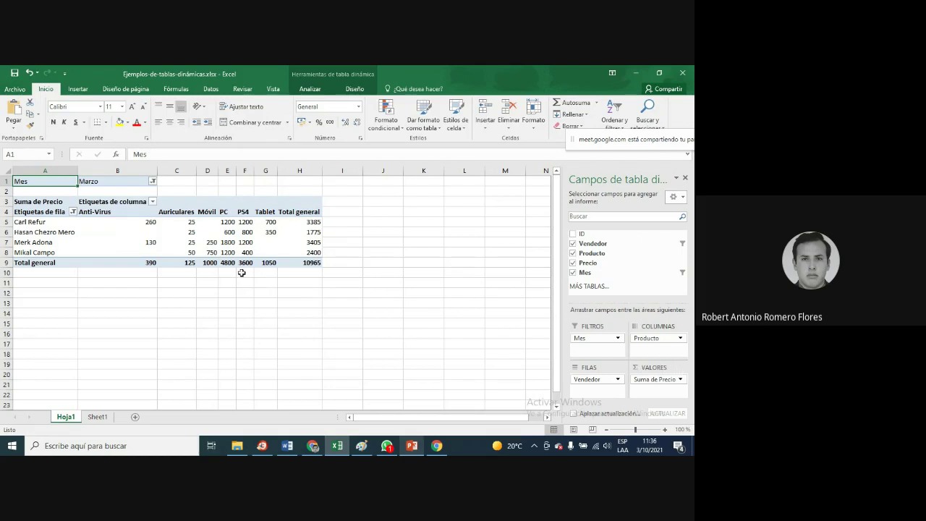
click(152, 181)
click(58, 205)
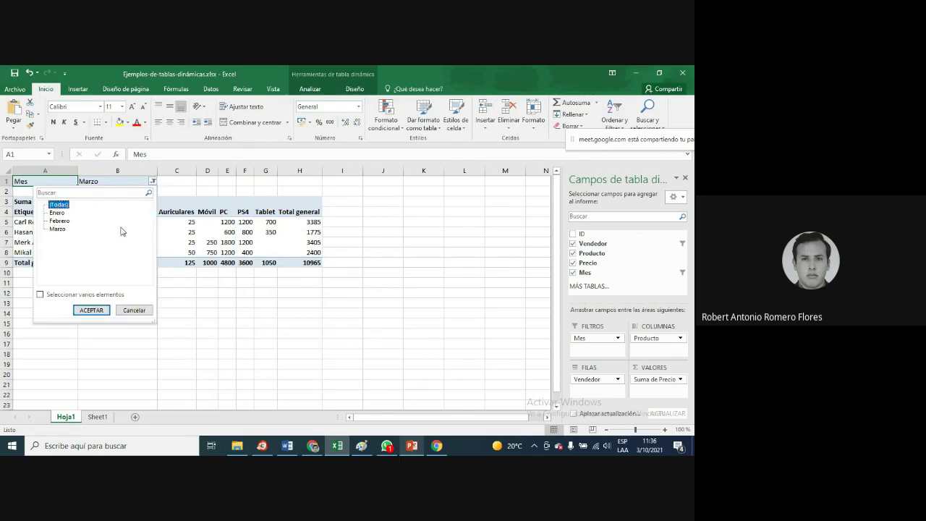
click(91, 310)
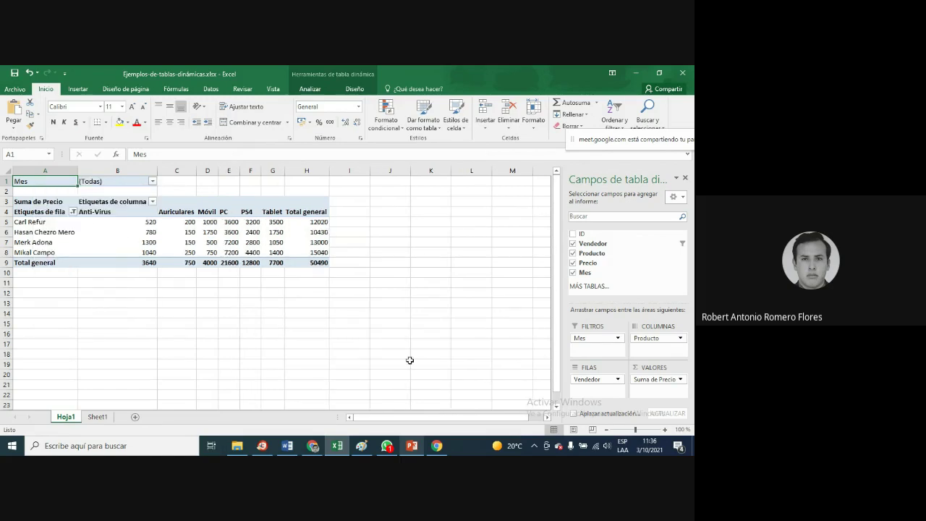
click(388, 261)
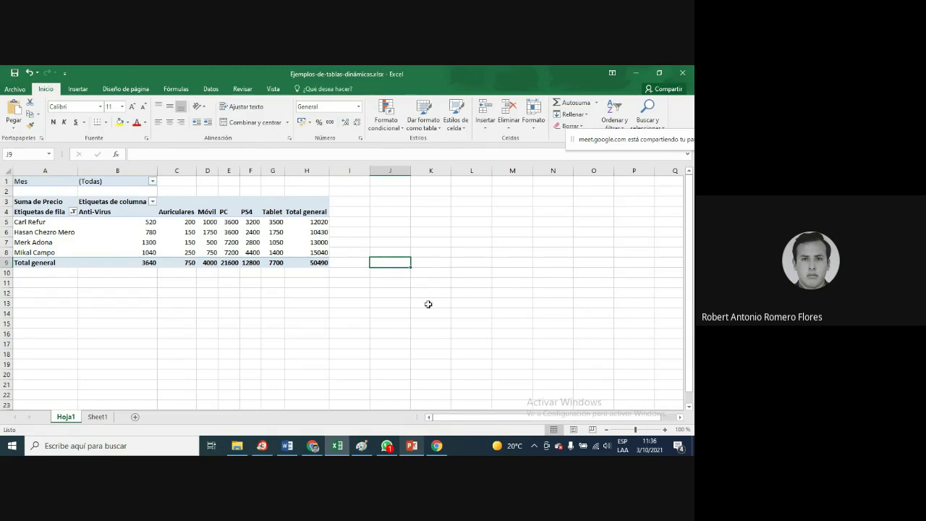
click(46, 182)
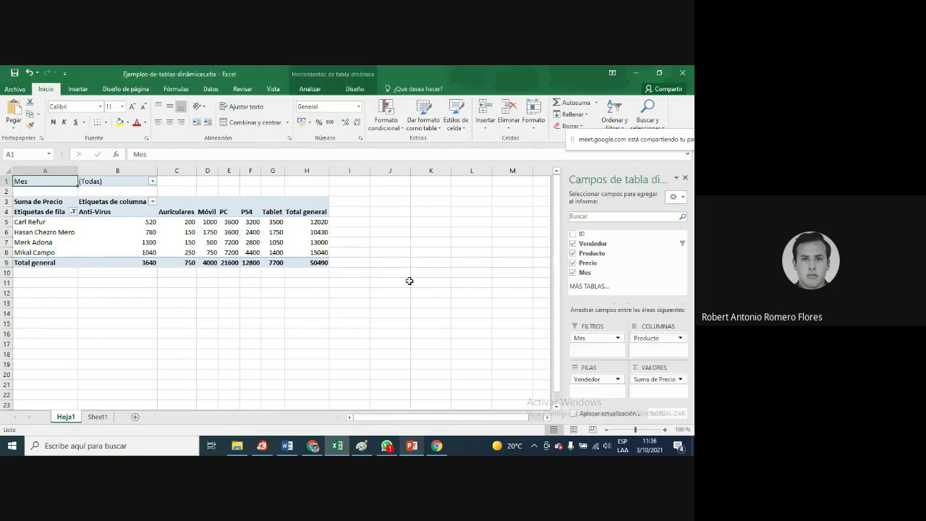
click(682, 380)
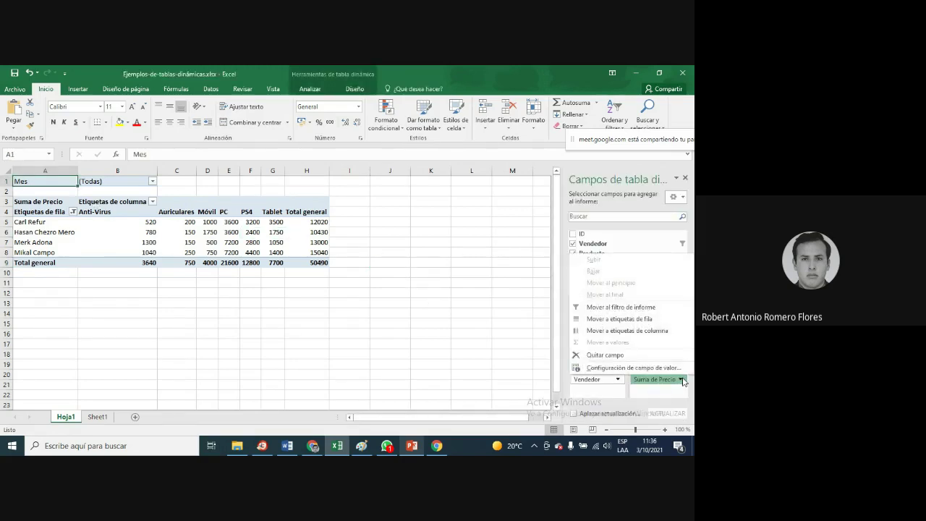
- Change the Precio value summary from Suma to Máx
click(637, 380)
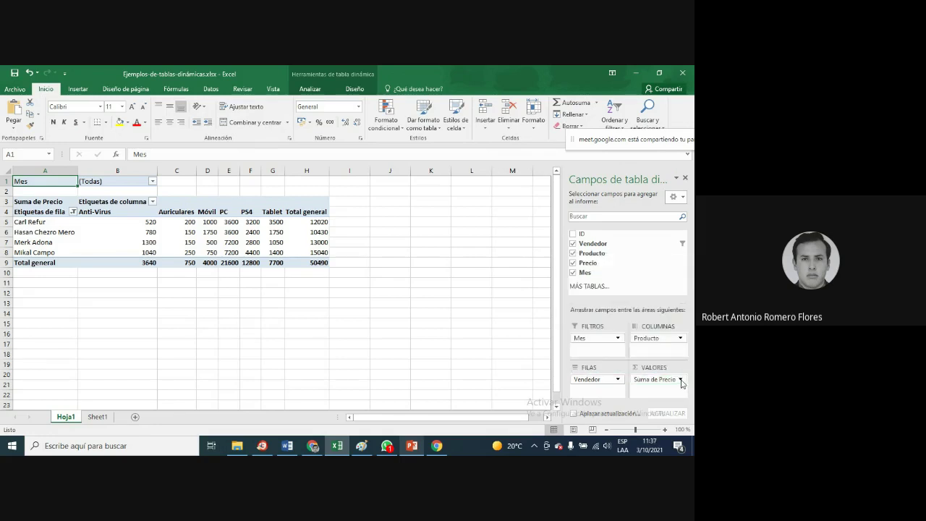
click(682, 381)
click(634, 368)
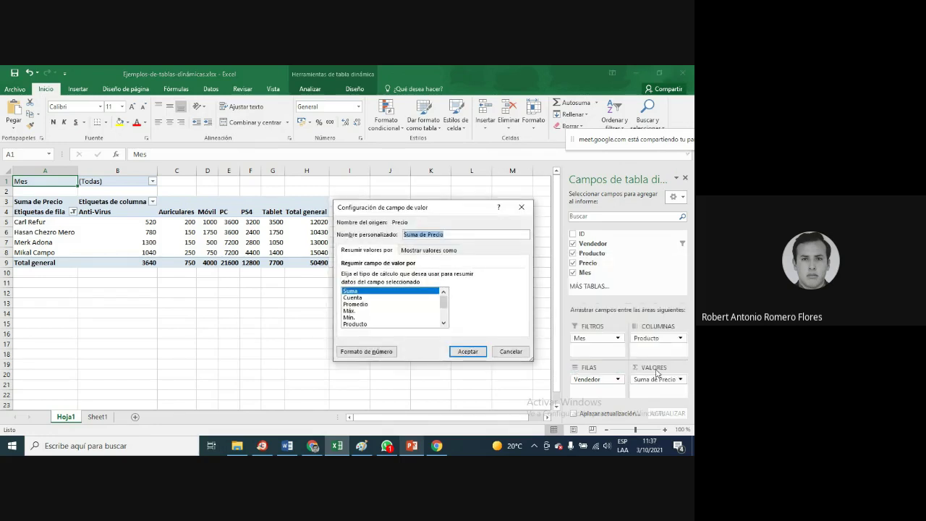
click(354, 311)
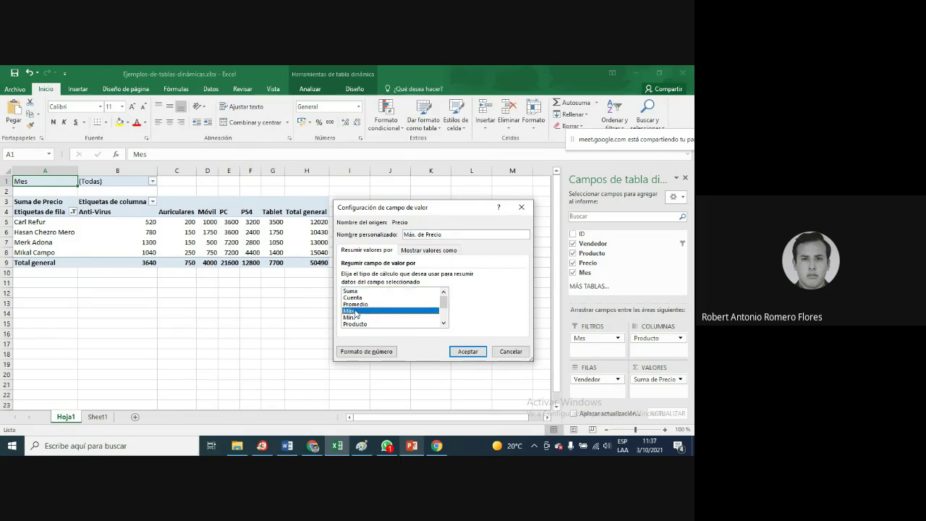
click(468, 352)
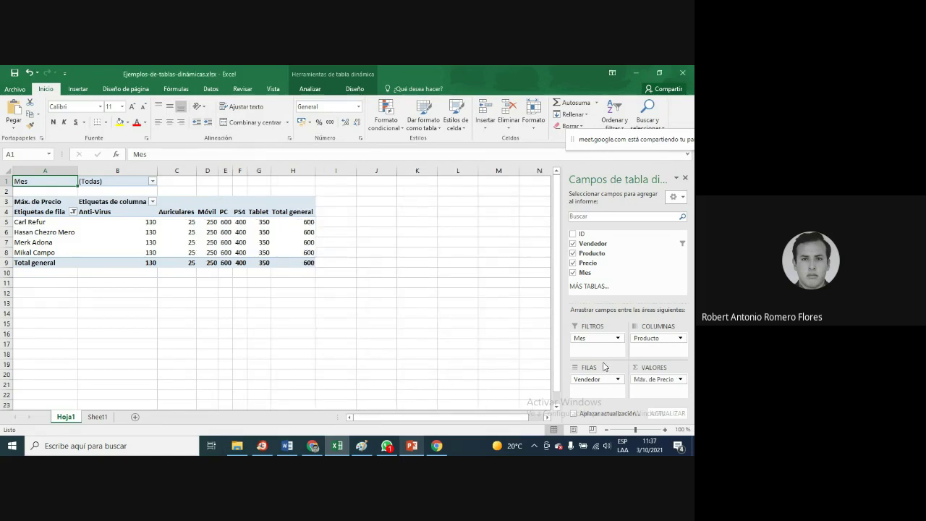
- Switch the Precio summary to Promedio and check the first seller's average in H5
click(681, 380)
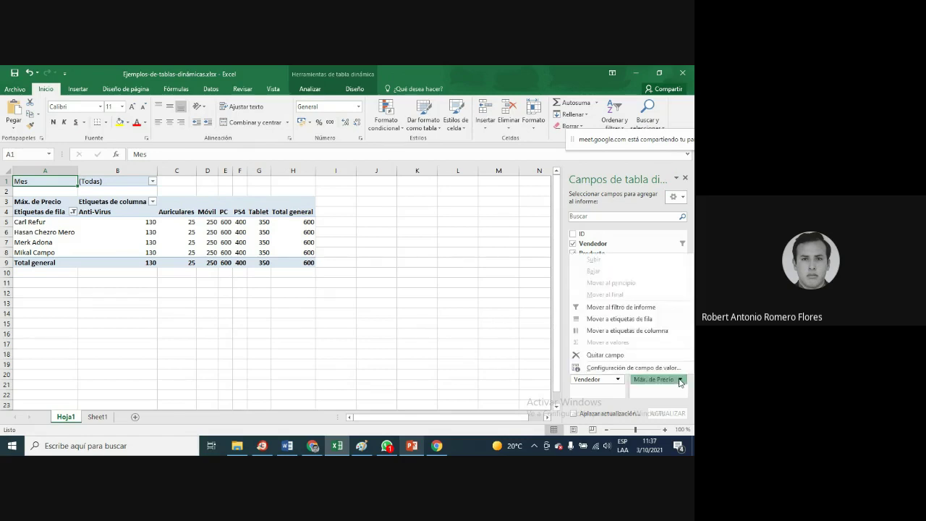
click(667, 369)
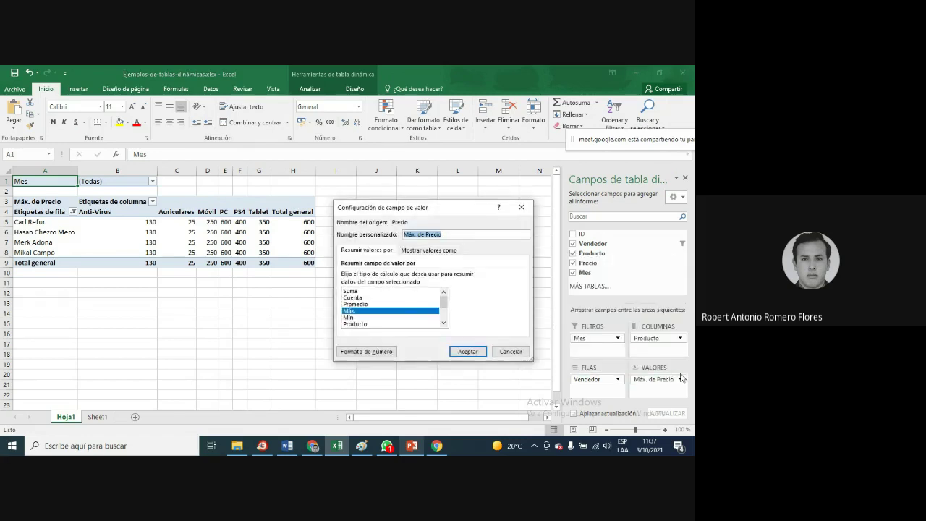
click(367, 305)
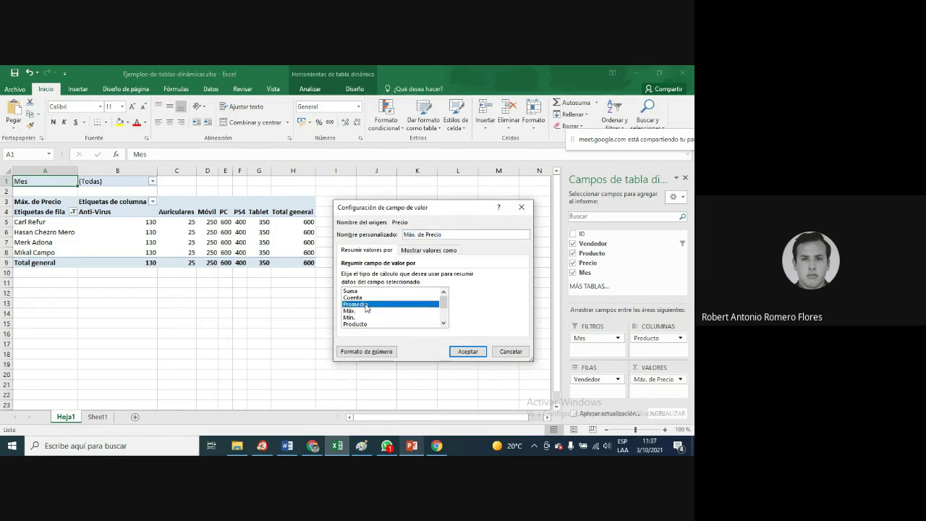
click(468, 351)
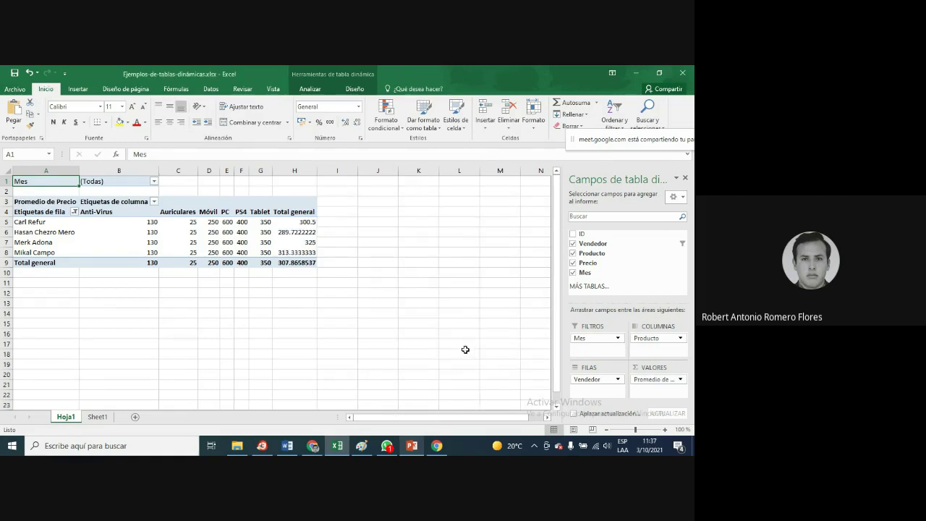
click(282, 223)
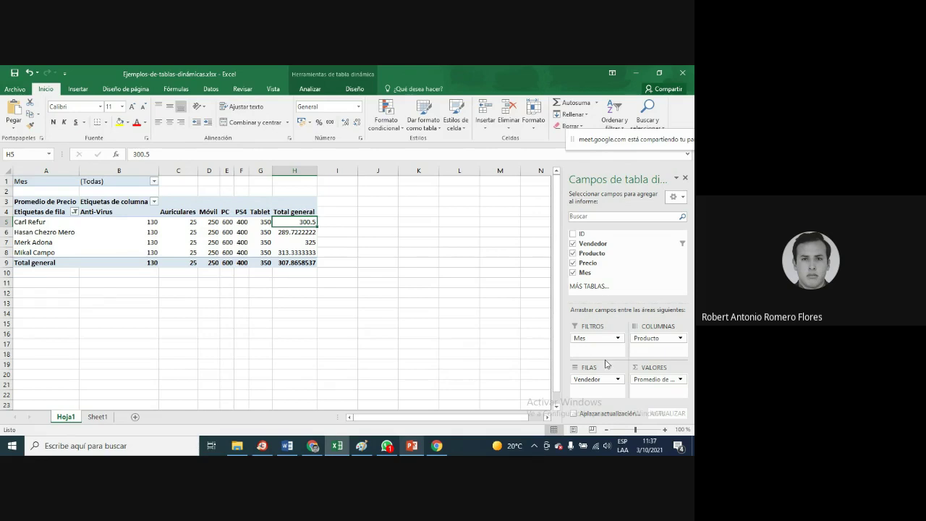
- Set the Precio summary to Mín. so the pivot shows minimum prices
click(680, 380)
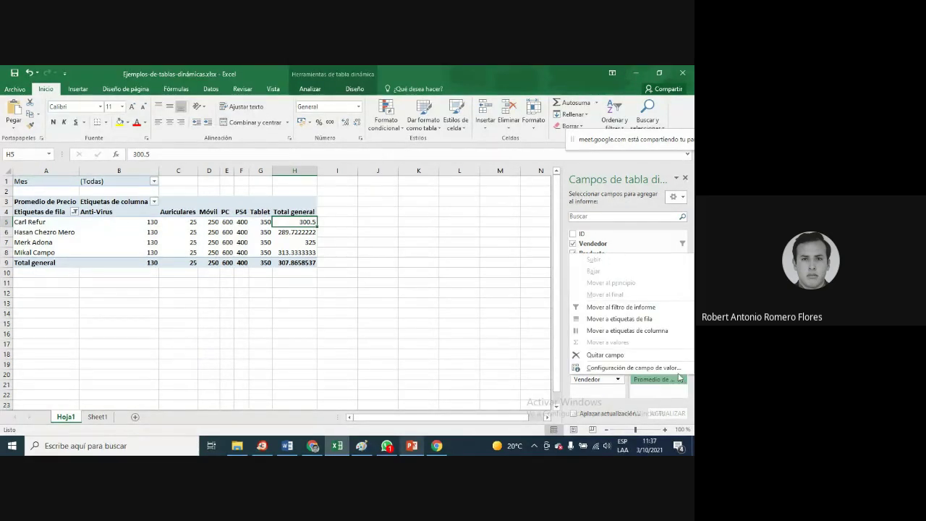
click(647, 369)
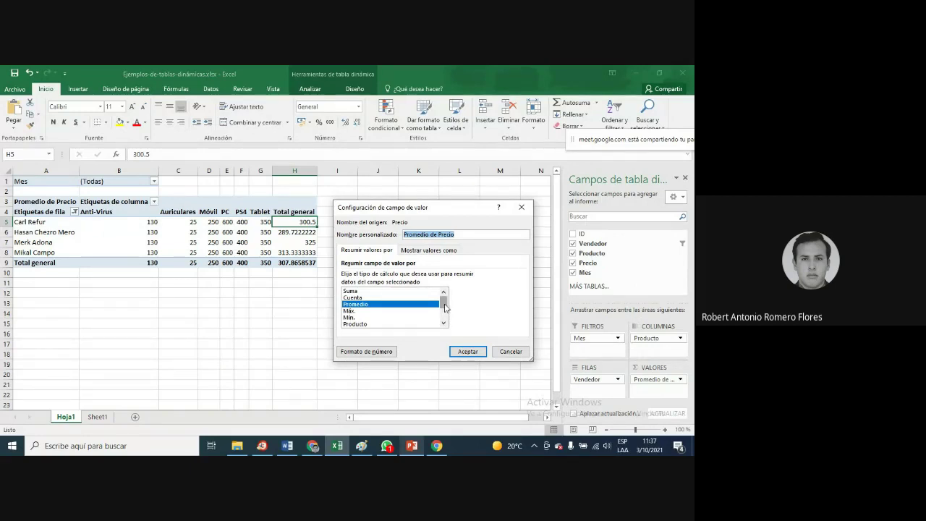
drag(445, 308, 445, 312)
click(370, 305)
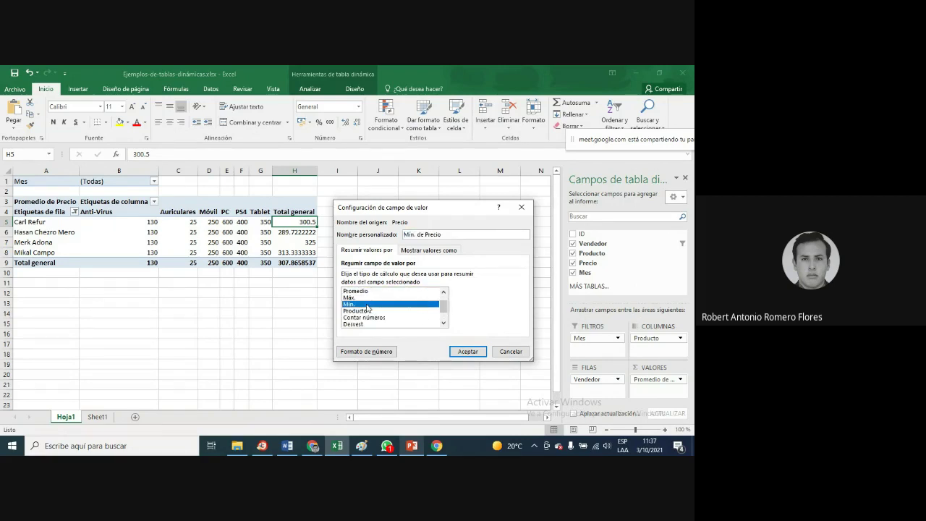
click(464, 351)
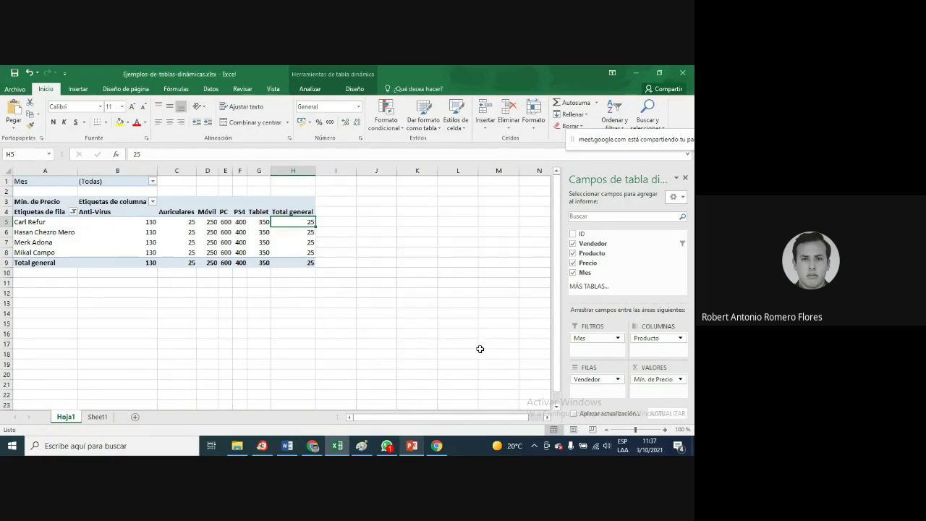
- Inspect the grand-total minimum in H9 and the first seller's row label
click(279, 270)
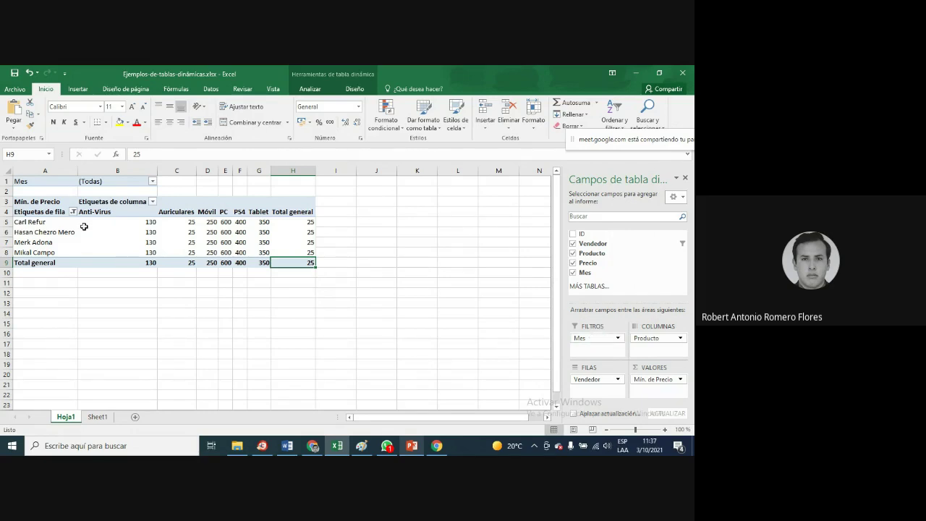
click(49, 222)
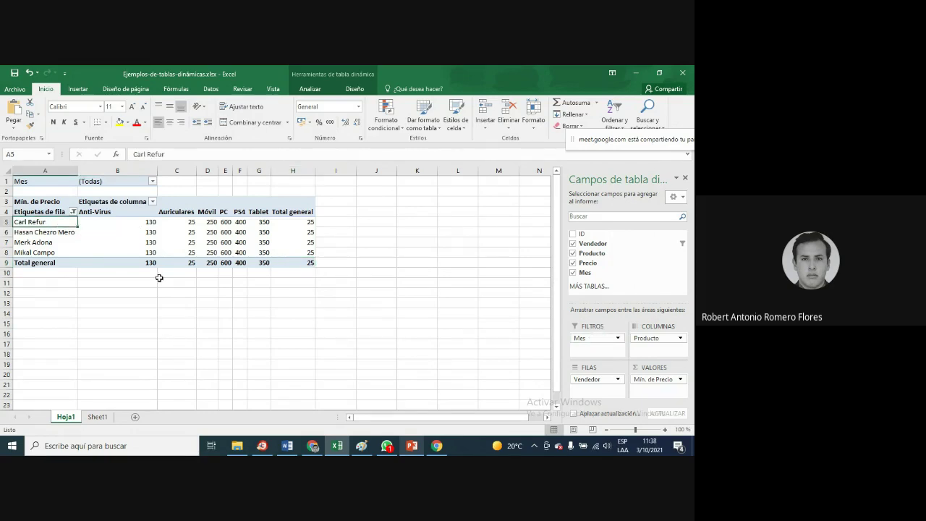
- On Sheet1, select the source data A2:E13 and review its Producto and Precio headers
click(97, 417)
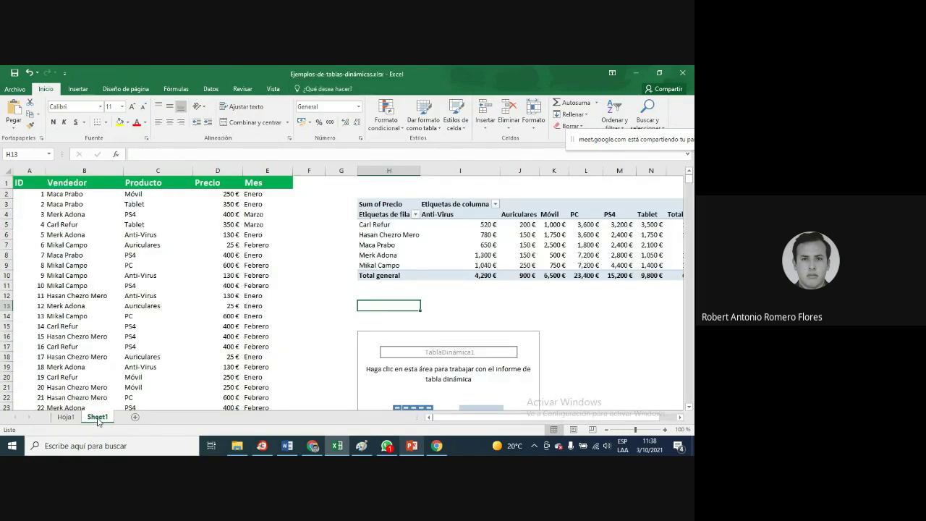
drag(33, 194, 231, 269)
click(283, 266)
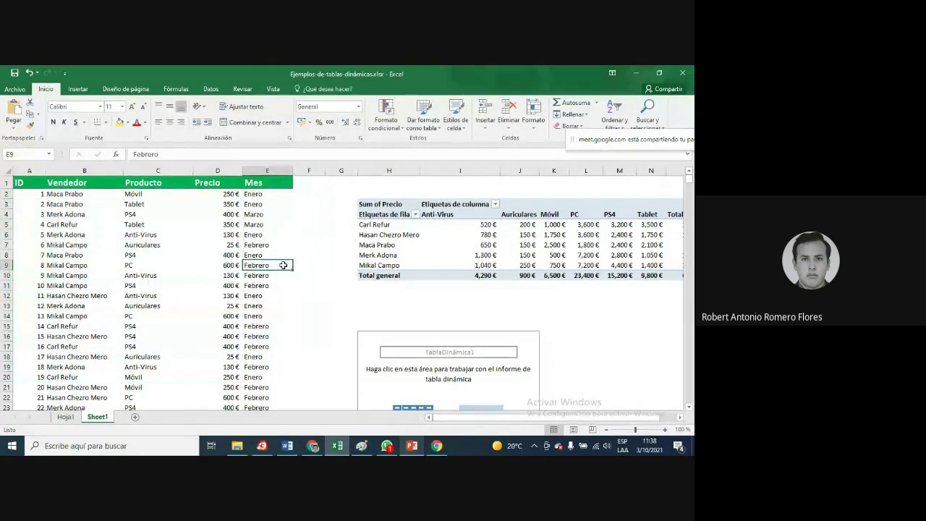
key(Up)
key(Up)
key(Up)
key(Up)
key(Up)
key(Up)
key(Up)
key(Up)
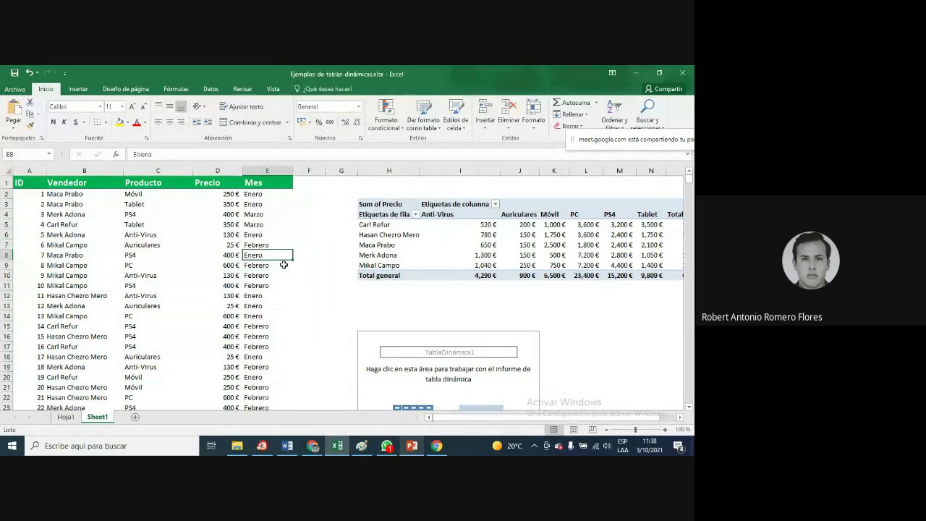
key(Left)
key(Left)
key(Left)
key(Left)
key(Right)
key(Right)
key(Right)
key(Right)
key(Left)
key(Left)
key(Left)
key(Left)
key(Right)
key(Right)
key(Right)
key(Right)
key(Right)
key(Right)
key(Right)
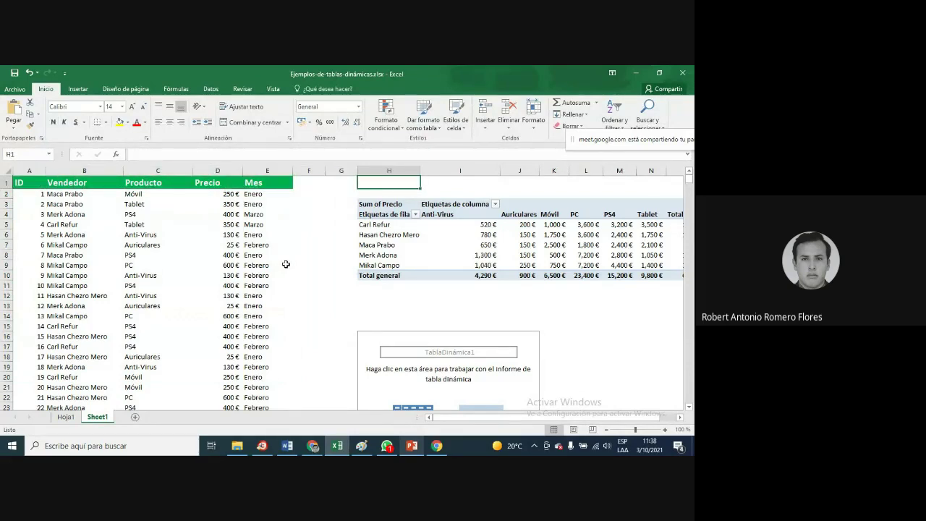
key(Down)
key(Down)
key(Down)
key(Down)
key(Down)
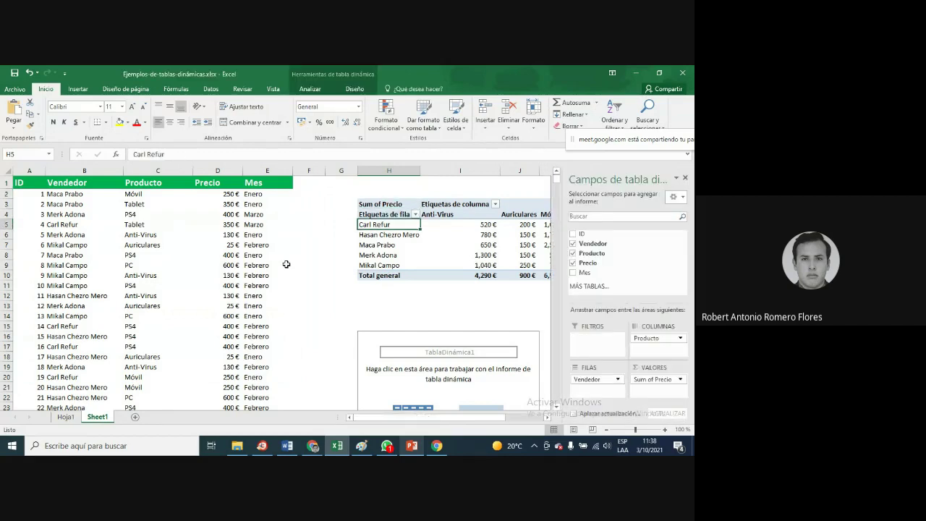
key(Down)
key(Down)
key(Down)
key(Up)
key(Up)
key(Up)
key(Up)
key(Up)
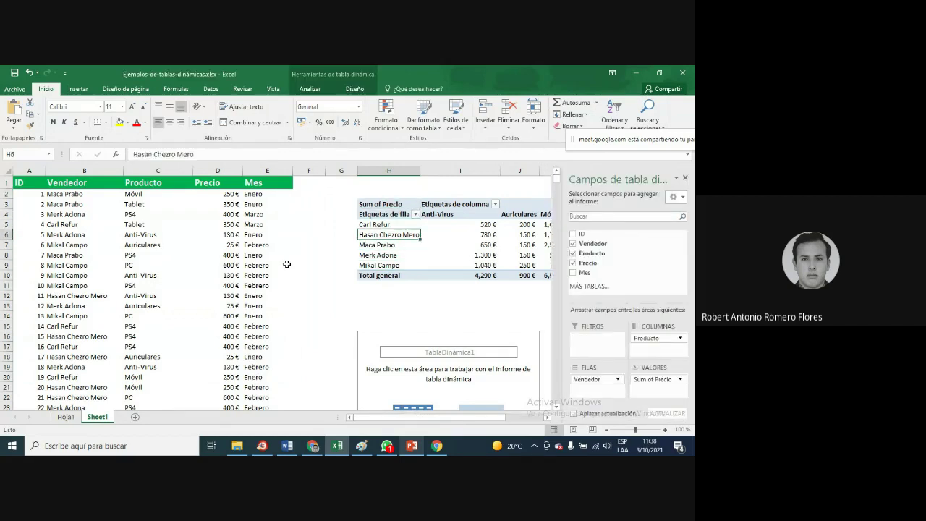
key(Down)
key(Down)
key(Down)
key(Down)
key(Down)
key(Down)
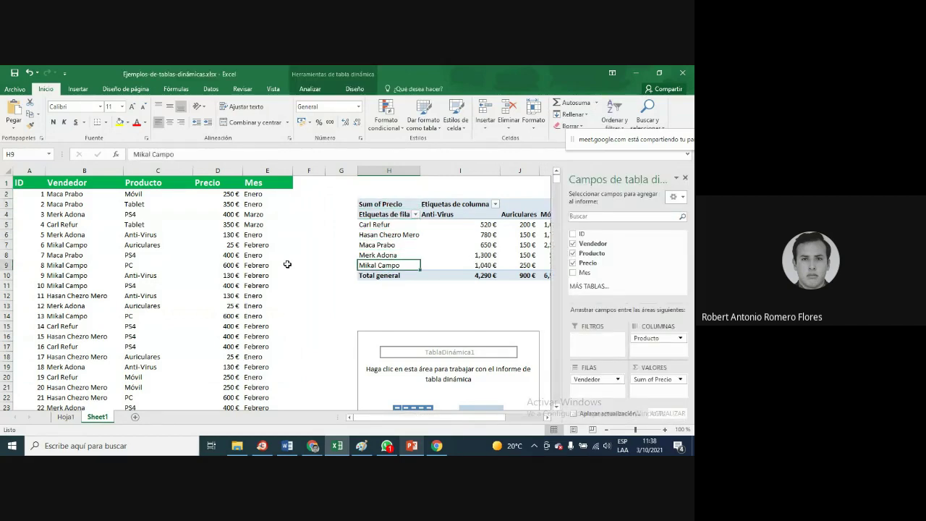
key(Up)
key(Up)
key(Up)
key(Up)
key(Up)
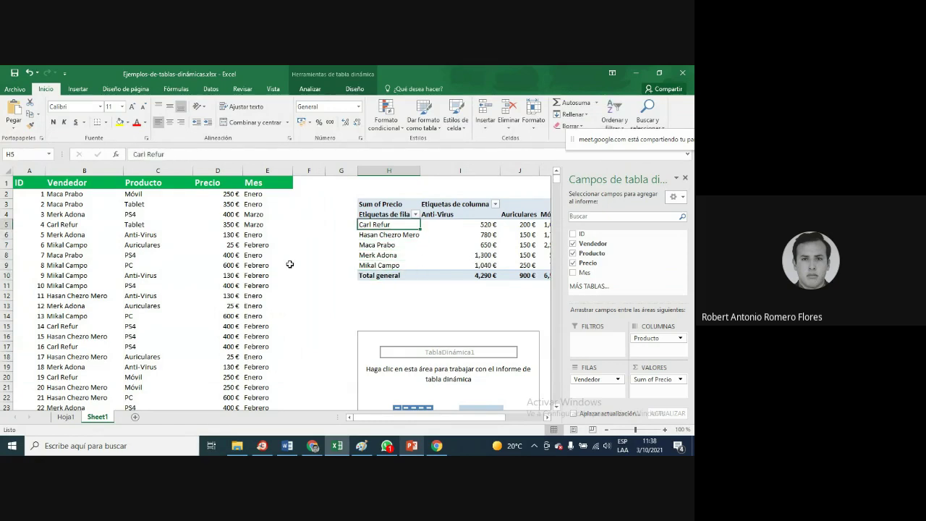
key(Right)
key(Right)
key(Right)
key(Right)
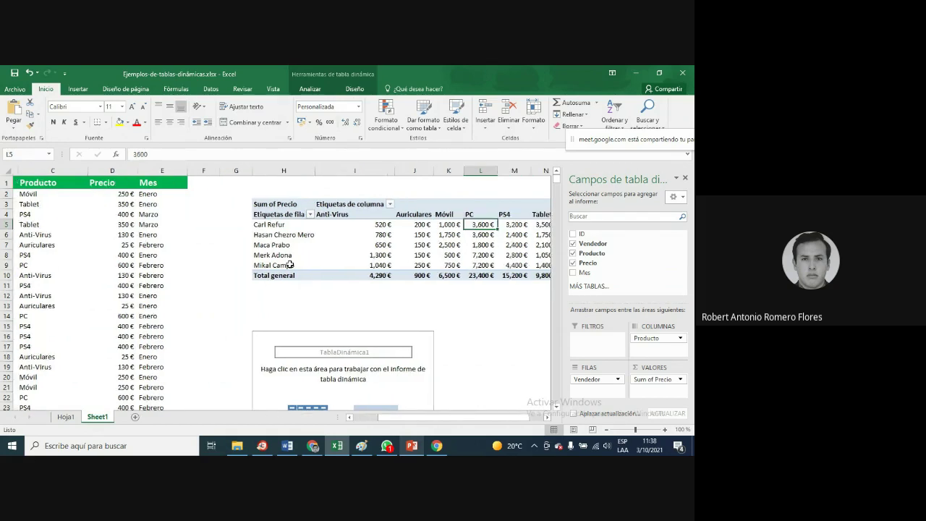
key(Right)
key(Right)
key(Left)
key(Left)
key(Left)
key(Left)
key(Left)
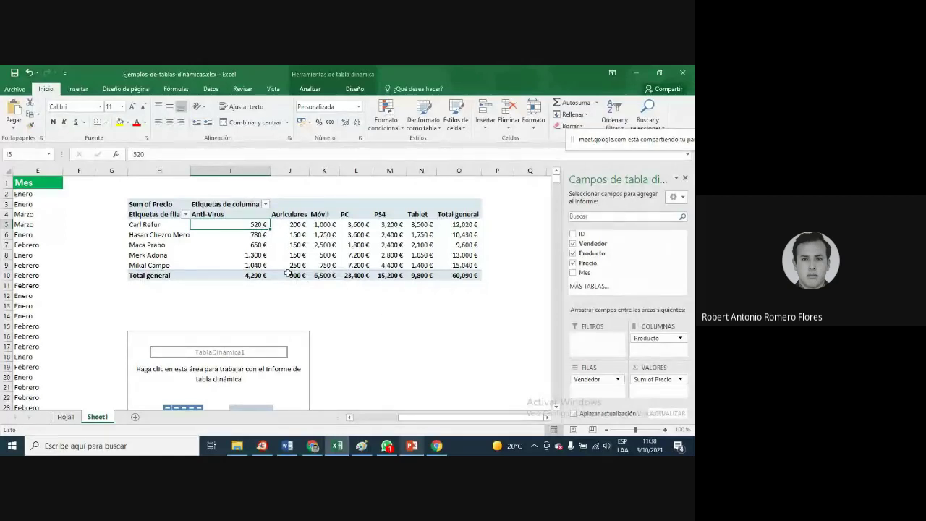
click(477, 276)
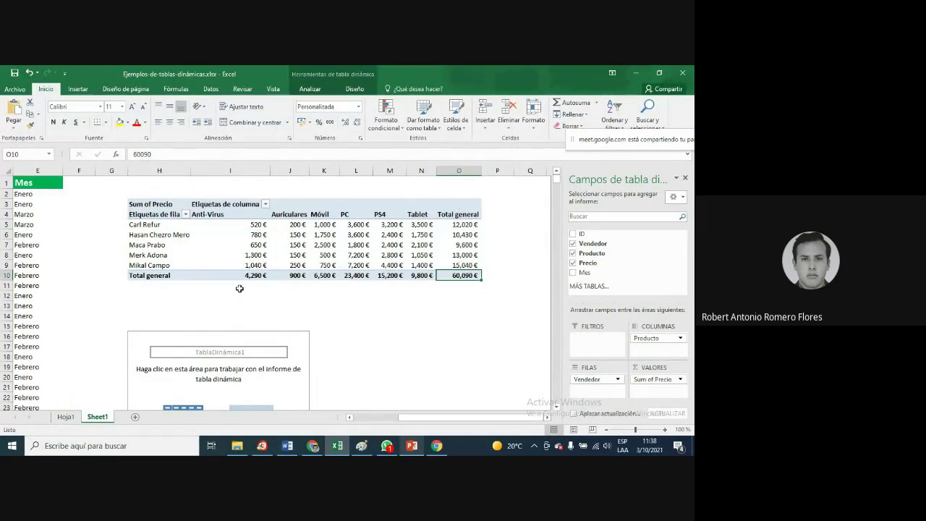
click(680, 380)
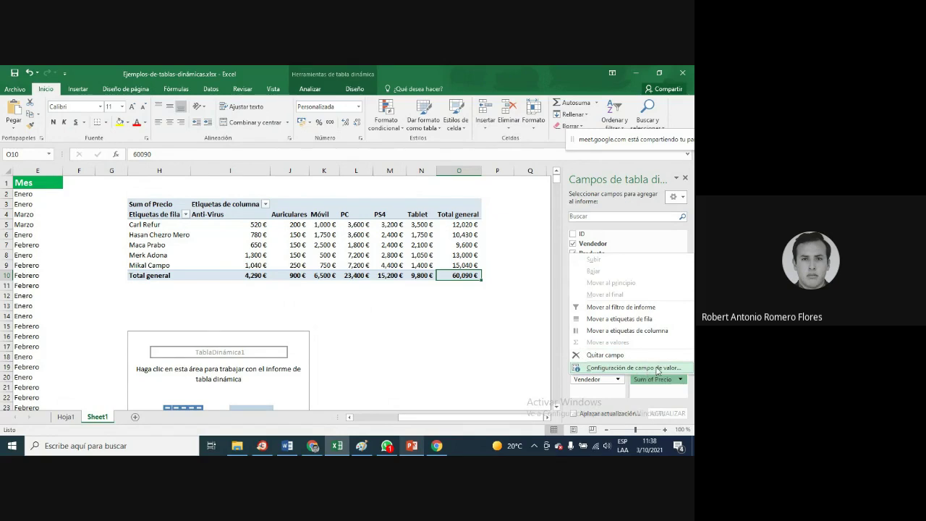
- Change the Precio value field summary from Suma to Cuenta, so the pivot totals 200
click(651, 370)
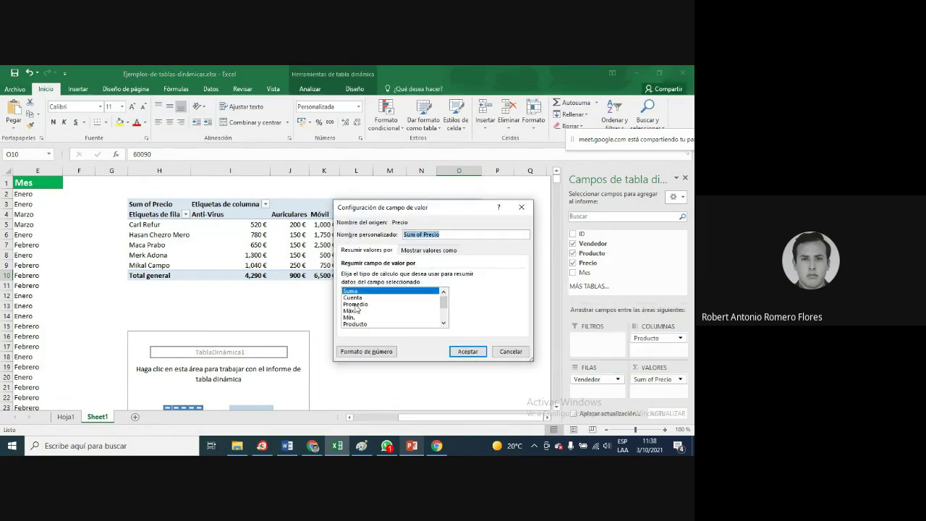
click(372, 299)
click(375, 304)
click(384, 317)
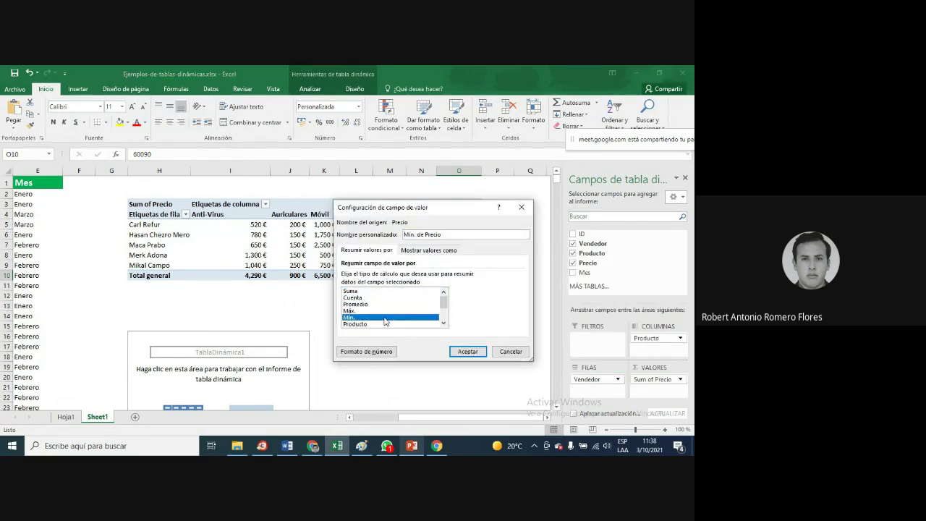
scroll(385, 321, down, 2)
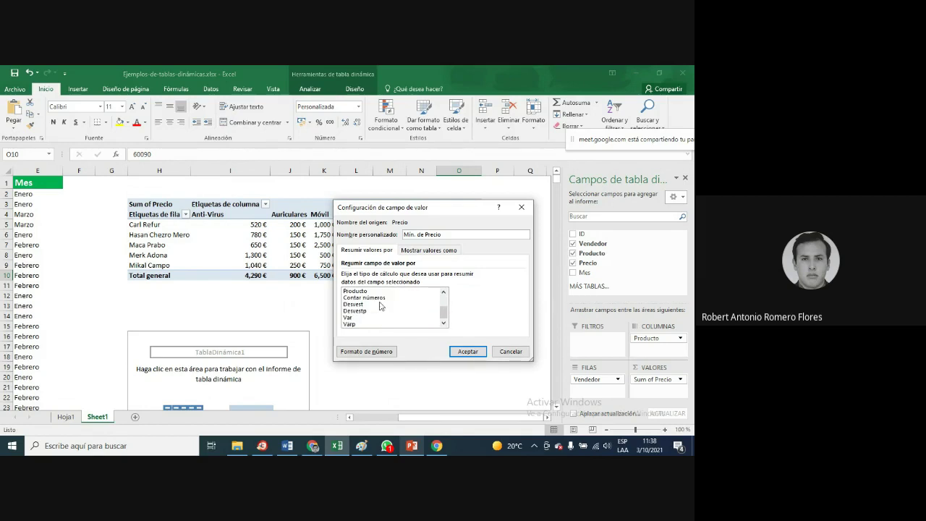
scroll(380, 300, up, 2)
click(380, 298)
click(468, 351)
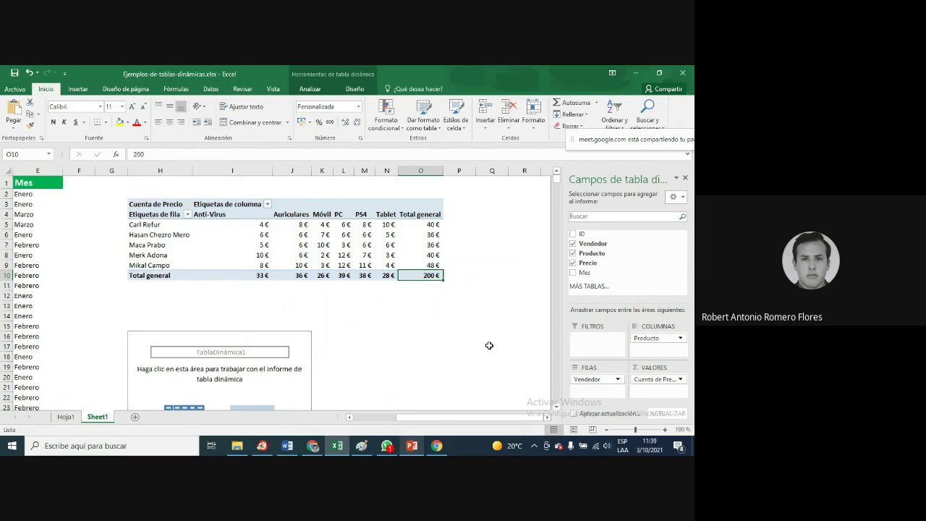
key(Left)
key(Left)
key(Left)
key(Left)
key(Left)
key(Left)
key(Left)
key(Left)
key(Left)
key(Left)
key(Left)
key(Left)
key(Left)
key(Left)
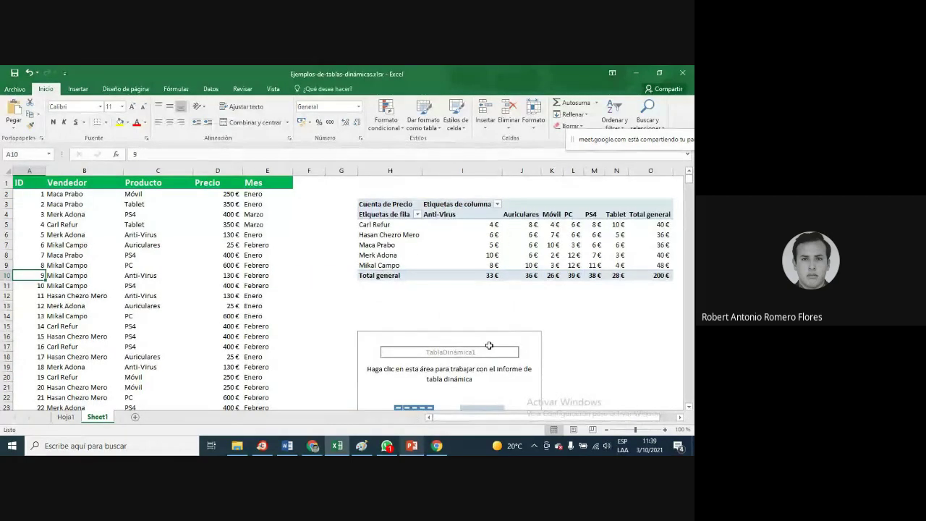
- Check the WhatsApp group chat's unread messages, then return to the Google Meet call
click(389, 446)
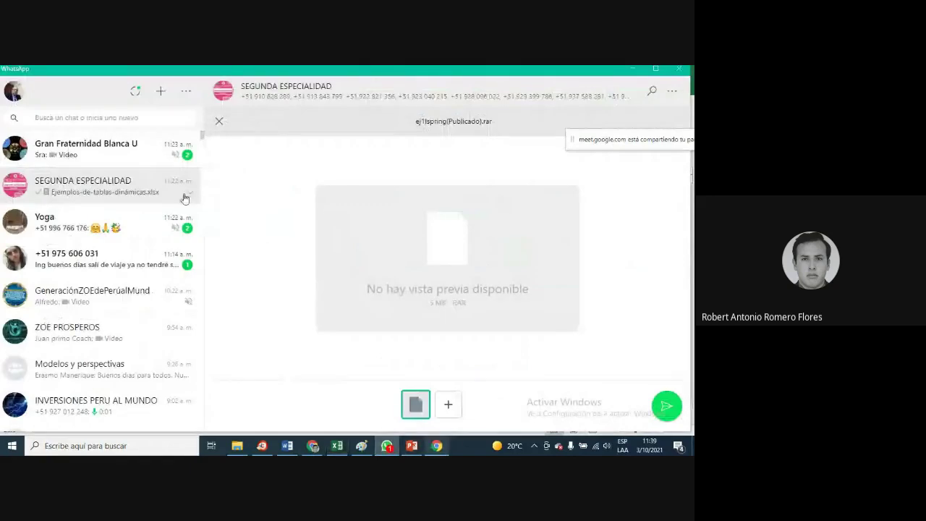
click(86, 147)
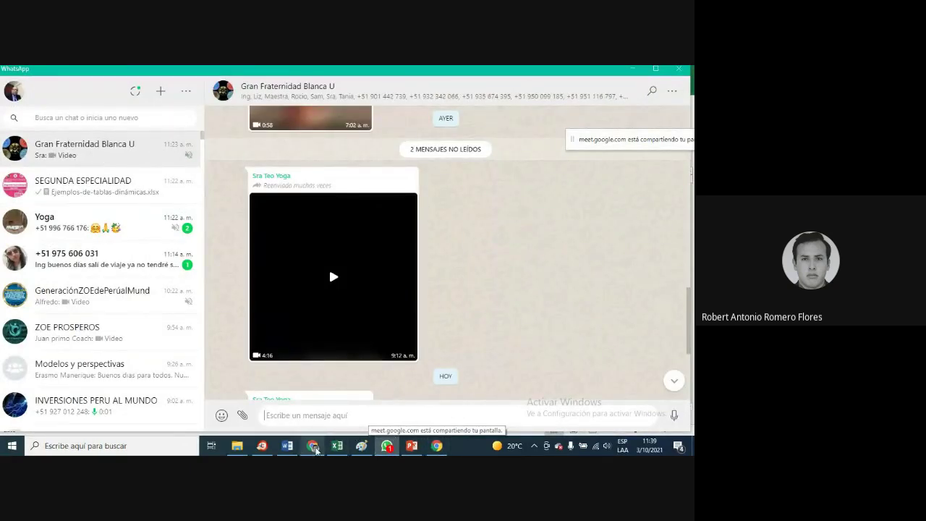
click(388, 445)
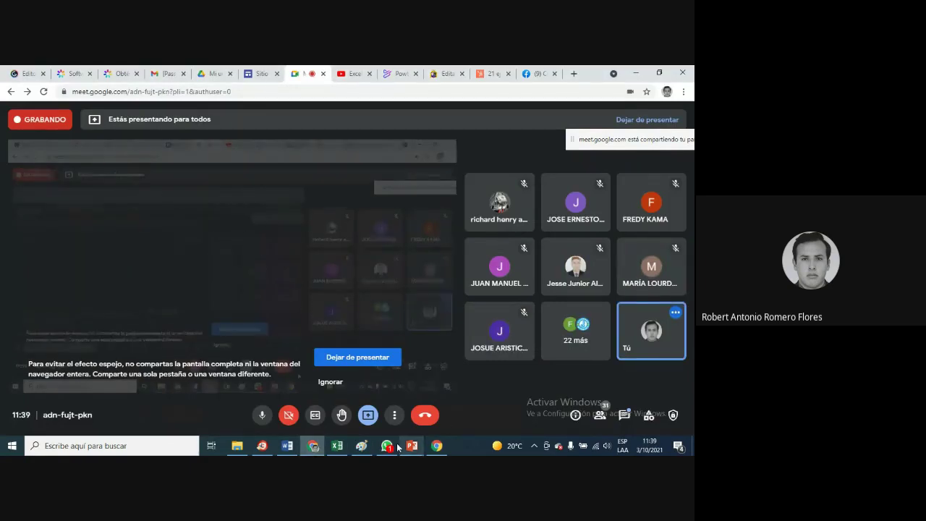
- Read the Meet call's chat messages, then return to Excel's Cuenta de Precio pivot and select F10
click(623, 415)
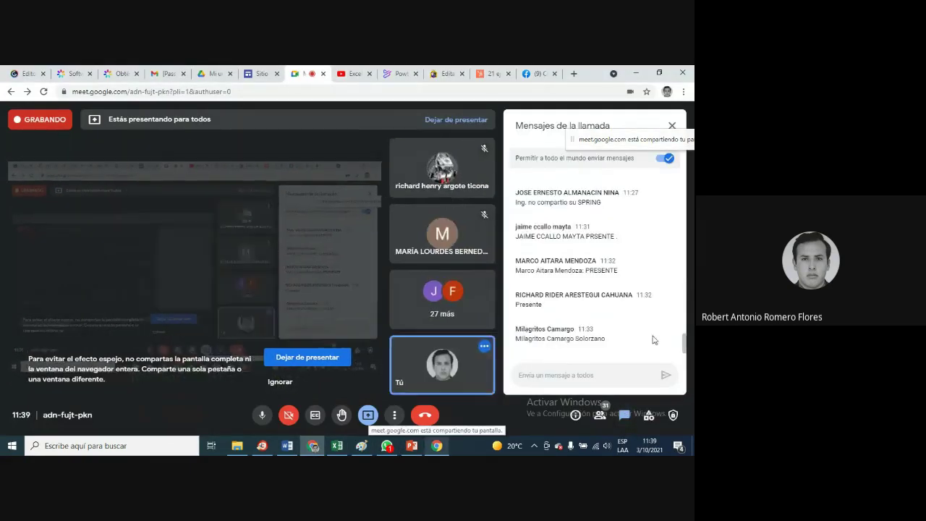
scroll(637, 332, up, 10)
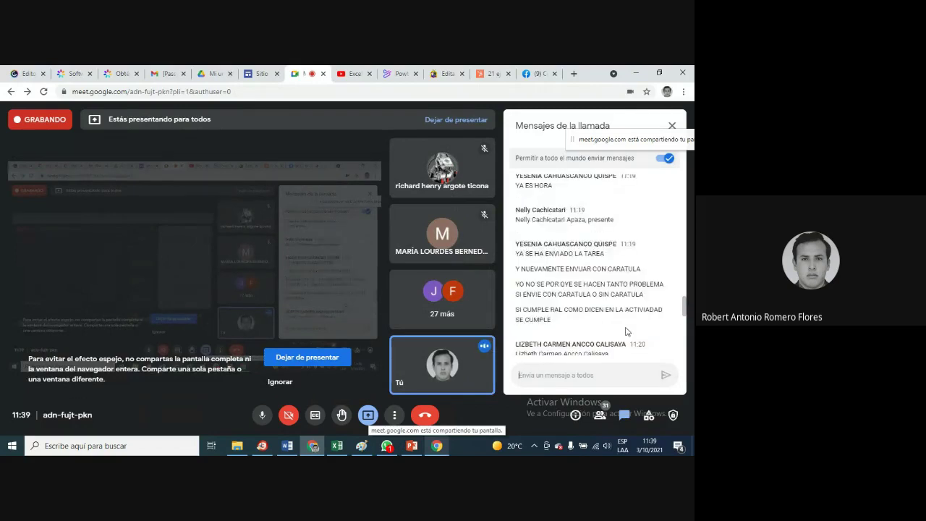
scroll(627, 331, up, 3)
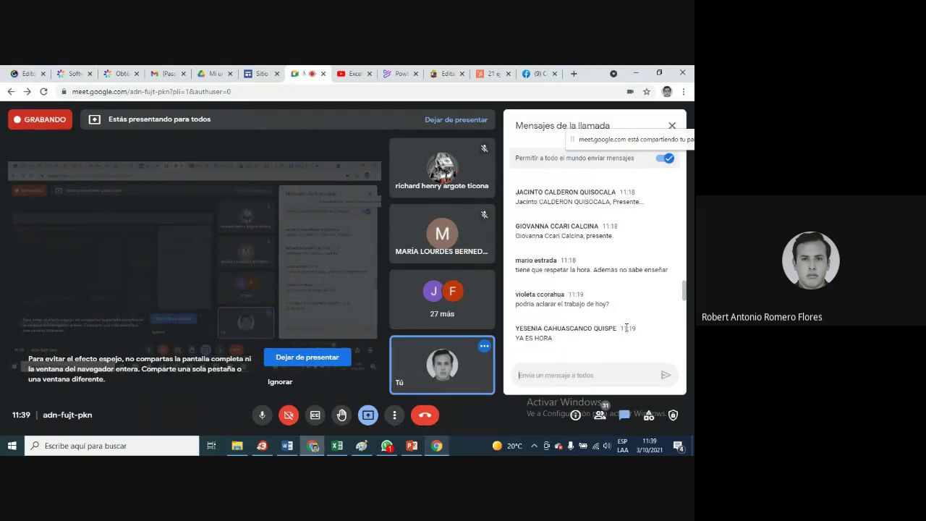
scroll(627, 329, up, 3)
scroll(627, 332, up, 5)
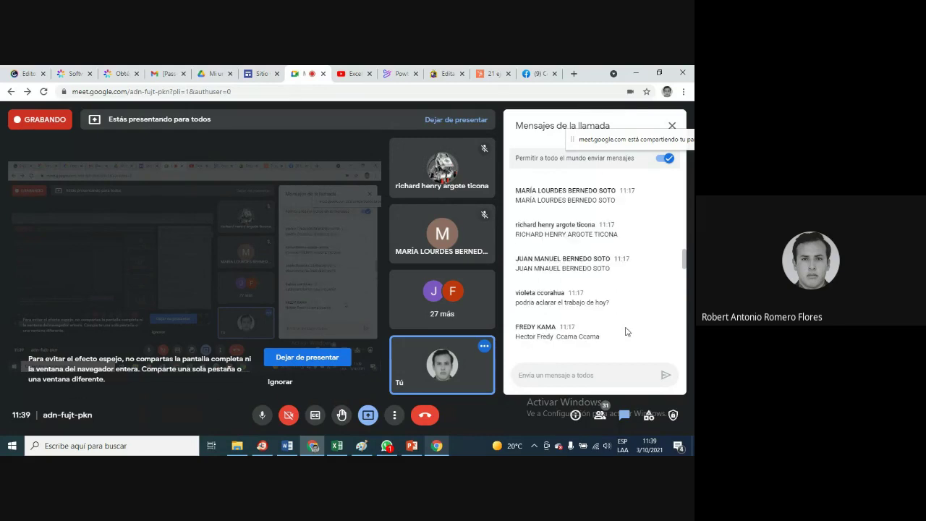
scroll(627, 332, up, 2)
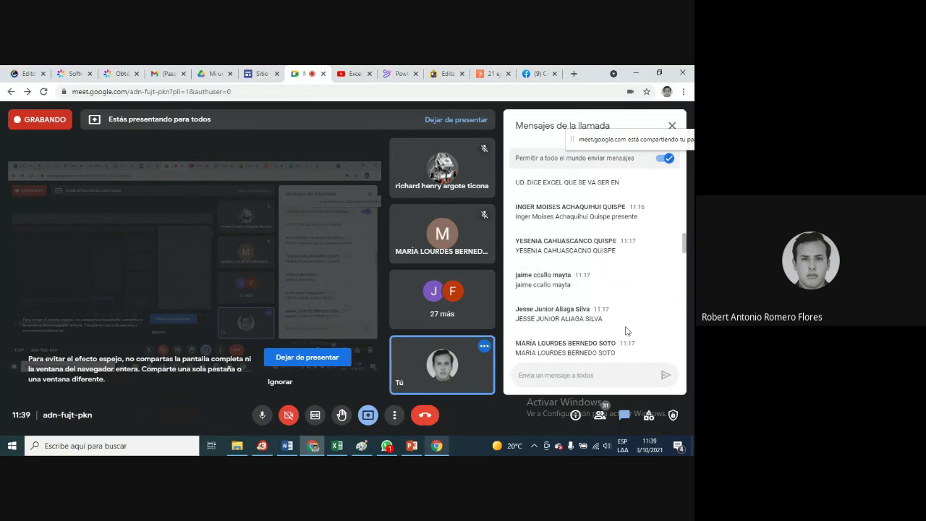
scroll(627, 331, up, 4)
scroll(627, 332, down, 10)
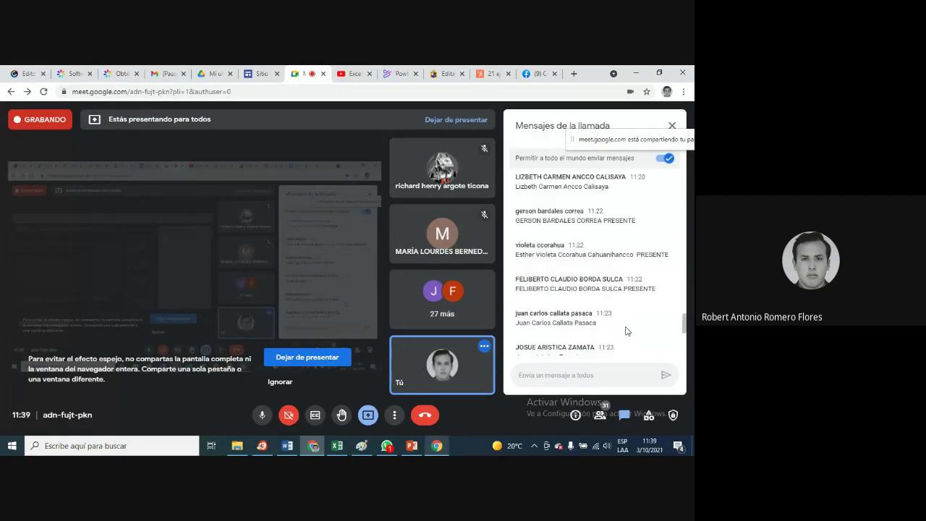
scroll(627, 331, down, 5)
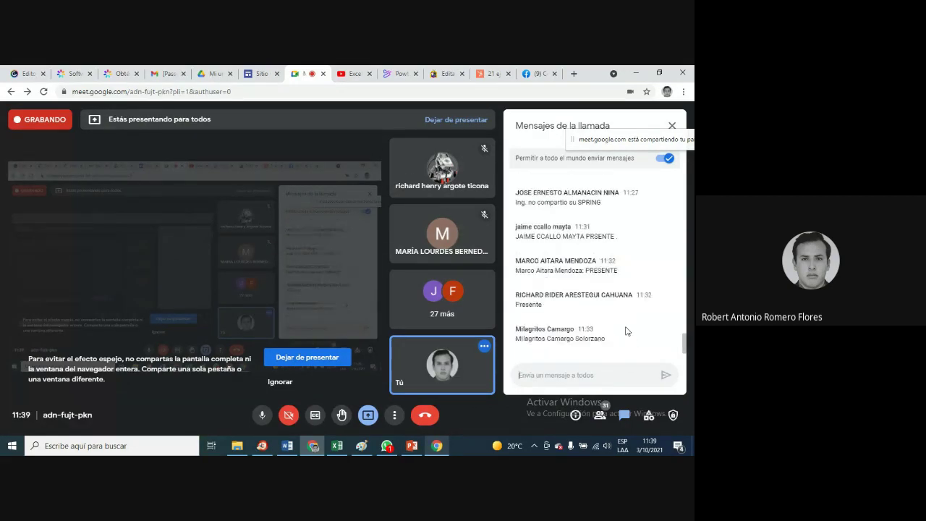
click(337, 445)
click(316, 275)
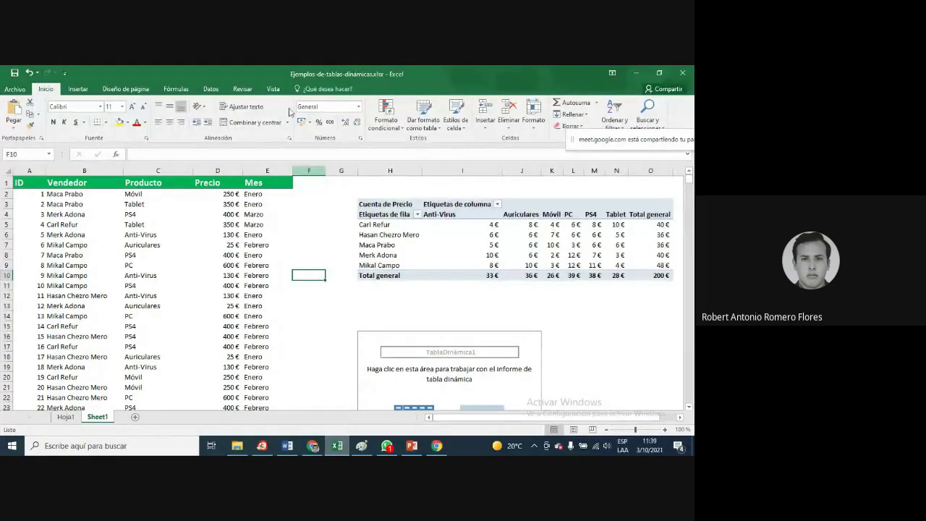
- Minimize Excel and choose Detener grabación from Meet's More options menu
click(641, 73)
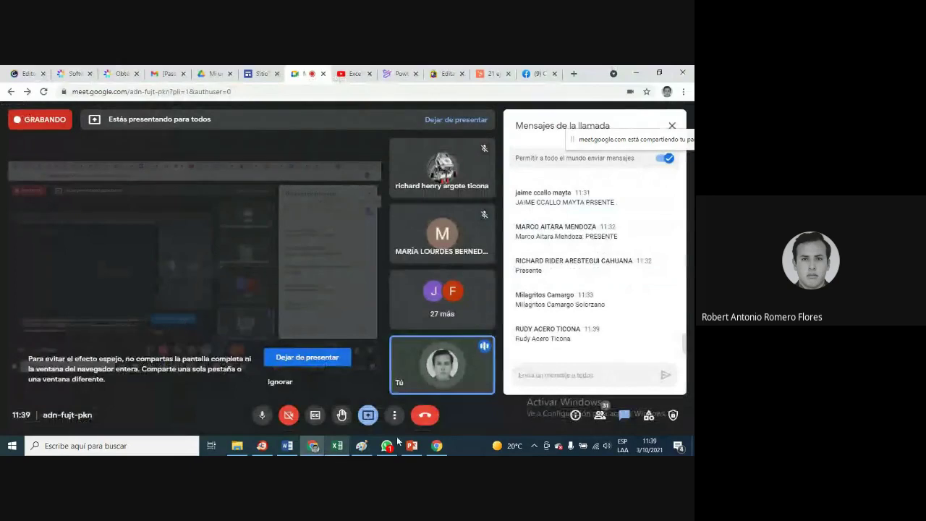
click(394, 415)
click(432, 183)
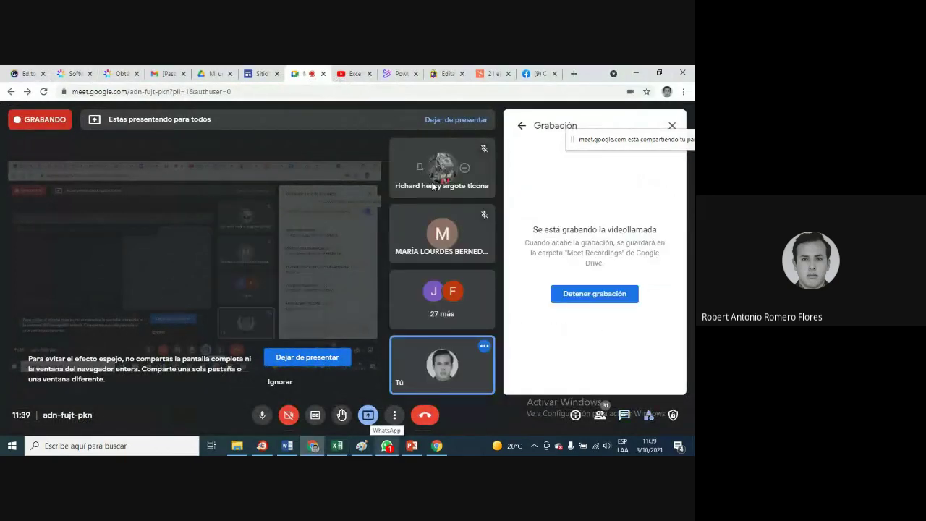